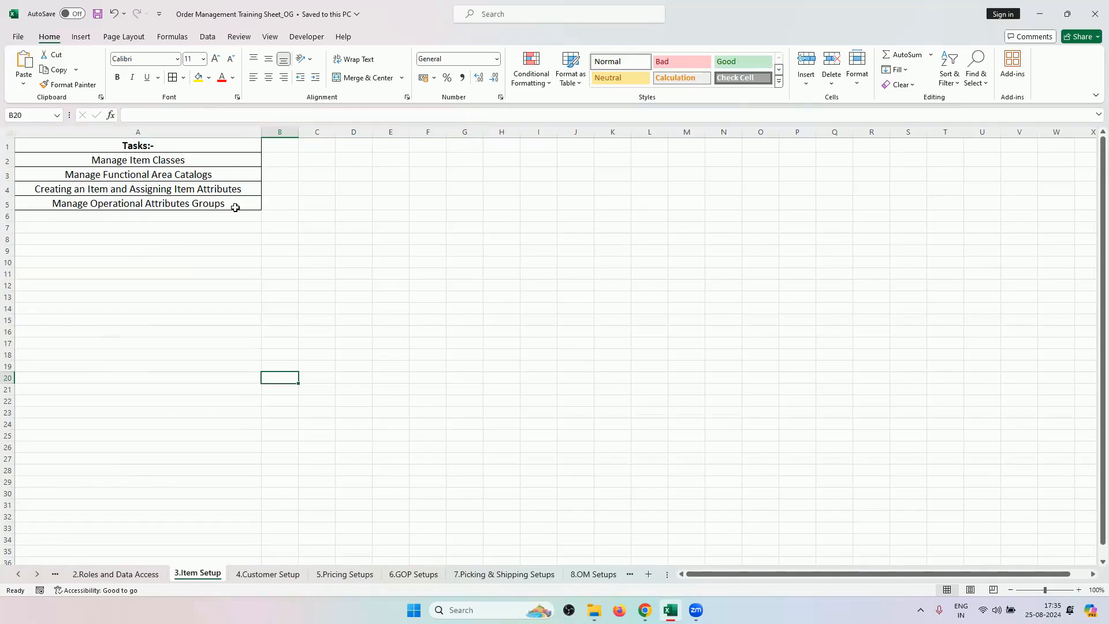
# Step: Review the Customer Setup and Pricing Setups sheets, selecting the tasks from Manage Pricing Parameters through Manage Pricing list
pyautogui.click(292, 578)
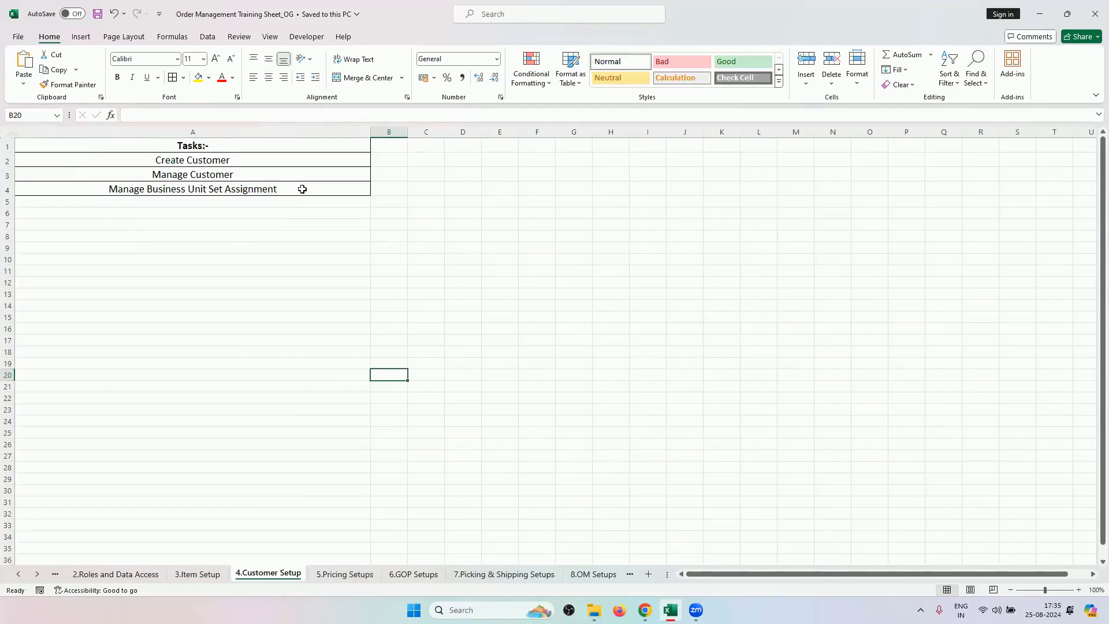
pyautogui.click(344, 574)
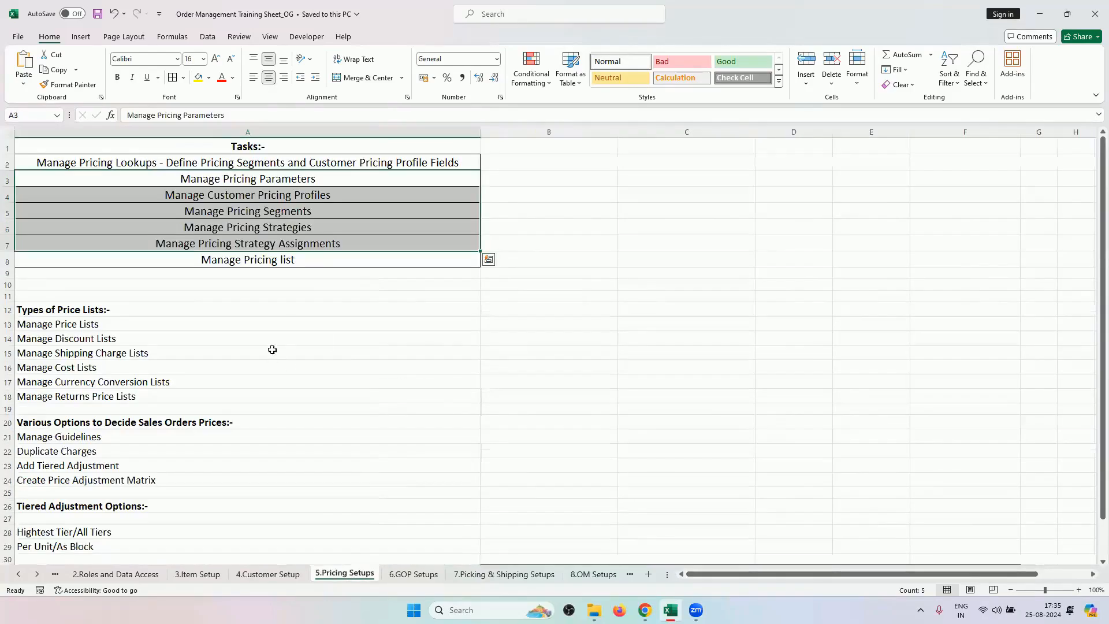
pyautogui.click(278, 309)
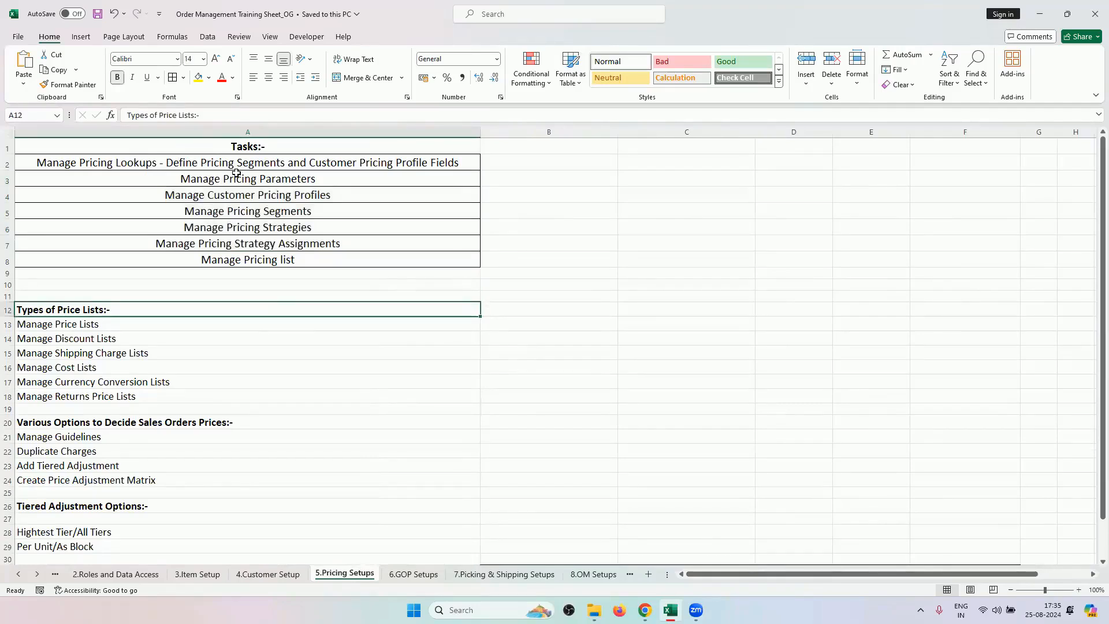
pyautogui.moveTo(236, 173); pyautogui.dragTo(258, 259)
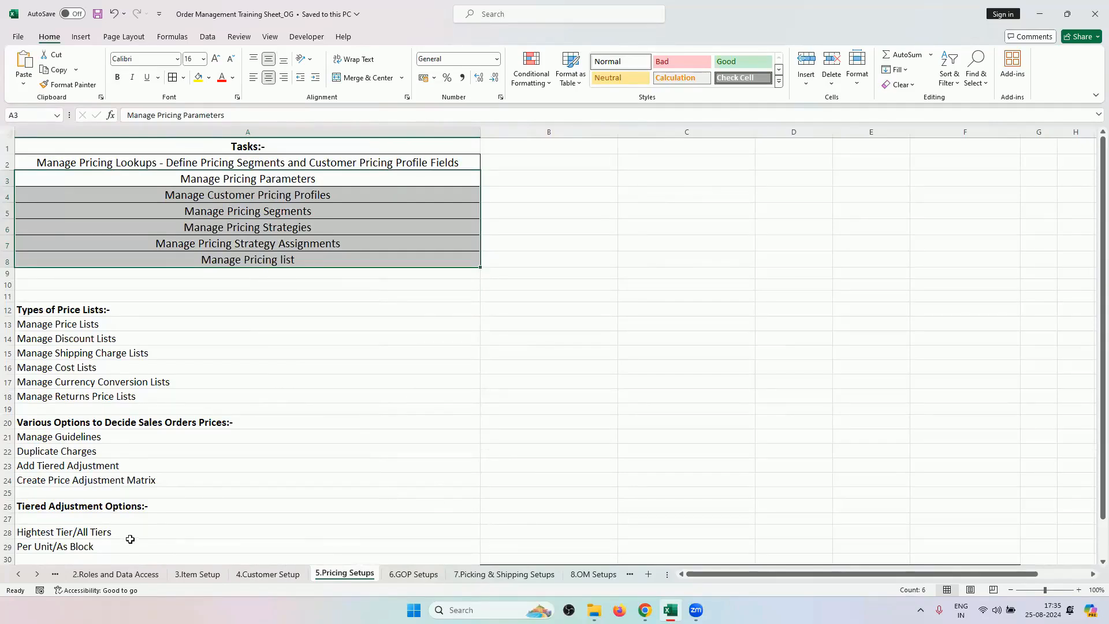
# Step: Review the SCM Structure Setups, Roles and Data Access, Customer Setup and Pricing Setups sheets in the training workbook
pyautogui.click(19, 574)
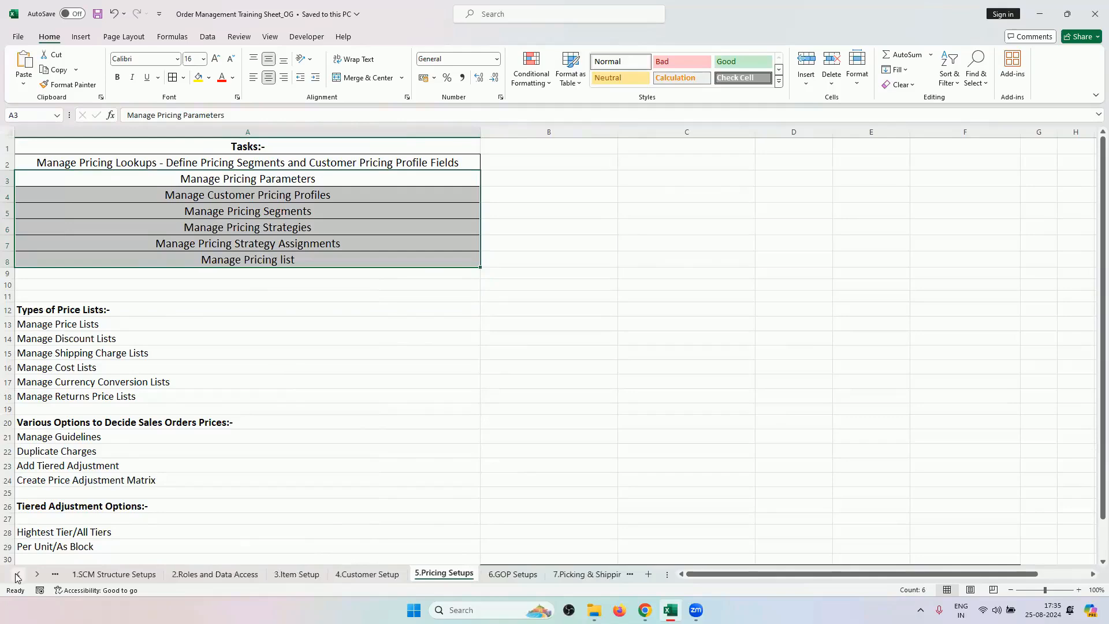
pyautogui.click(105, 575)
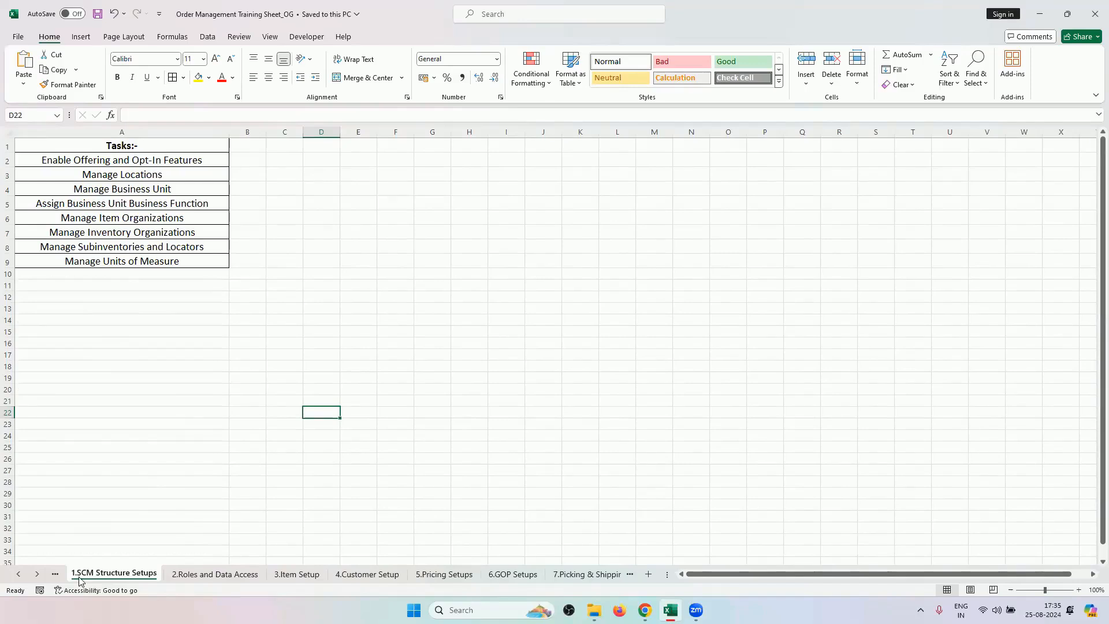
pyautogui.click(215, 574)
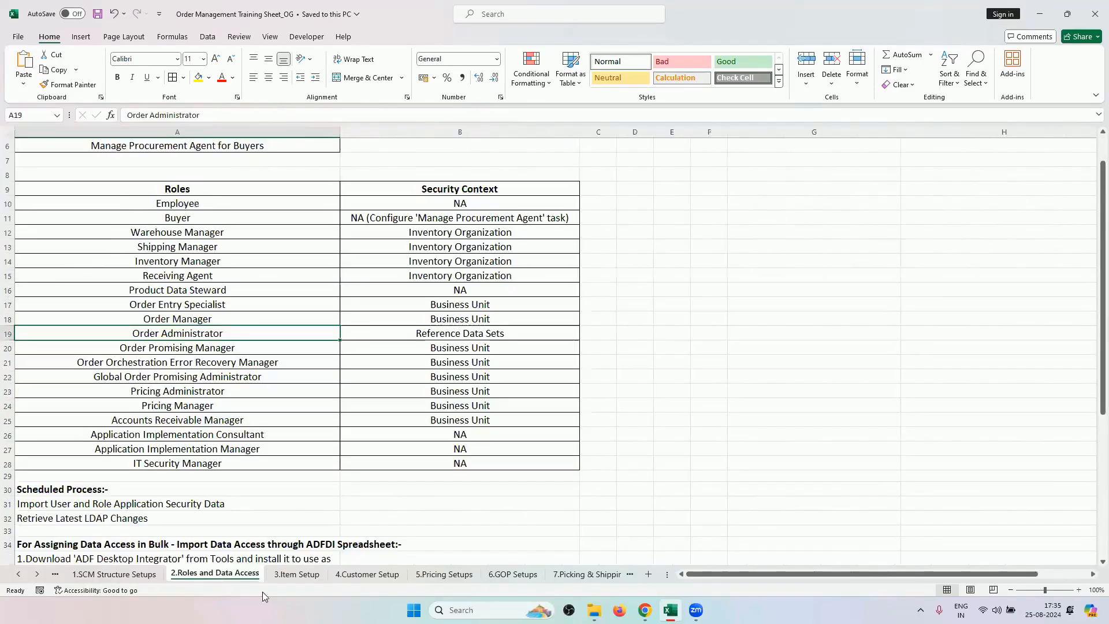
pyautogui.click(360, 582)
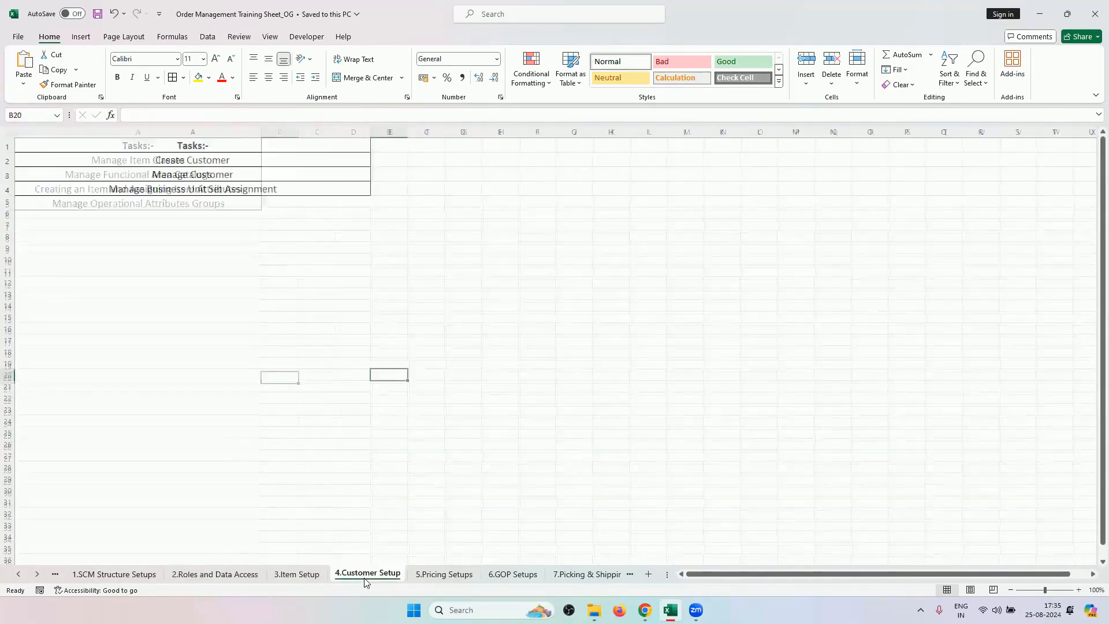
pyautogui.click(429, 575)
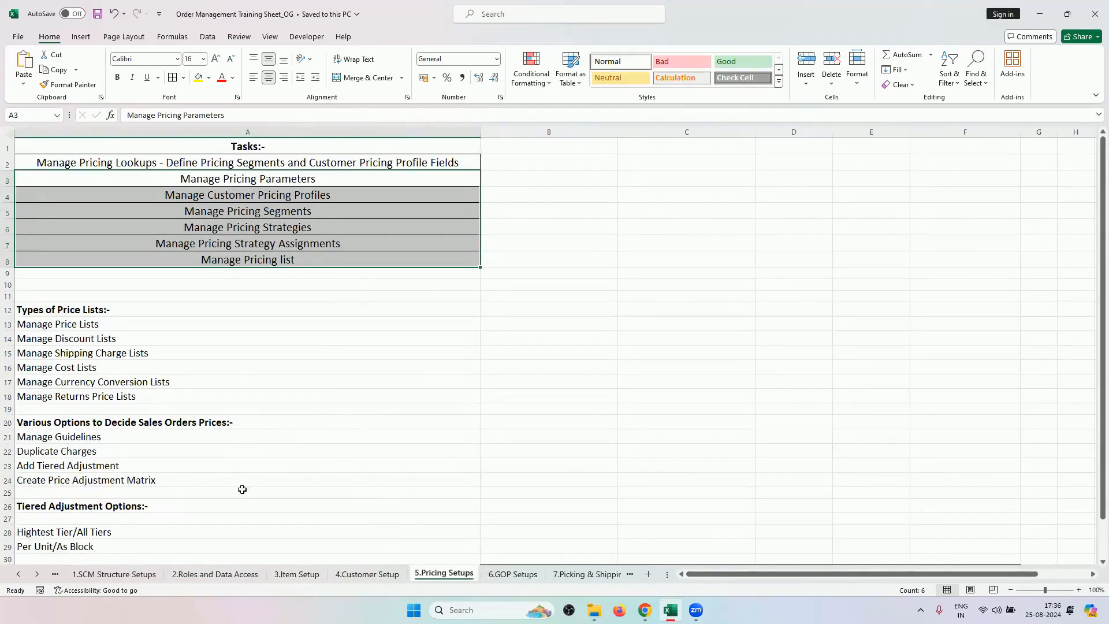
pyautogui.click(118, 574)
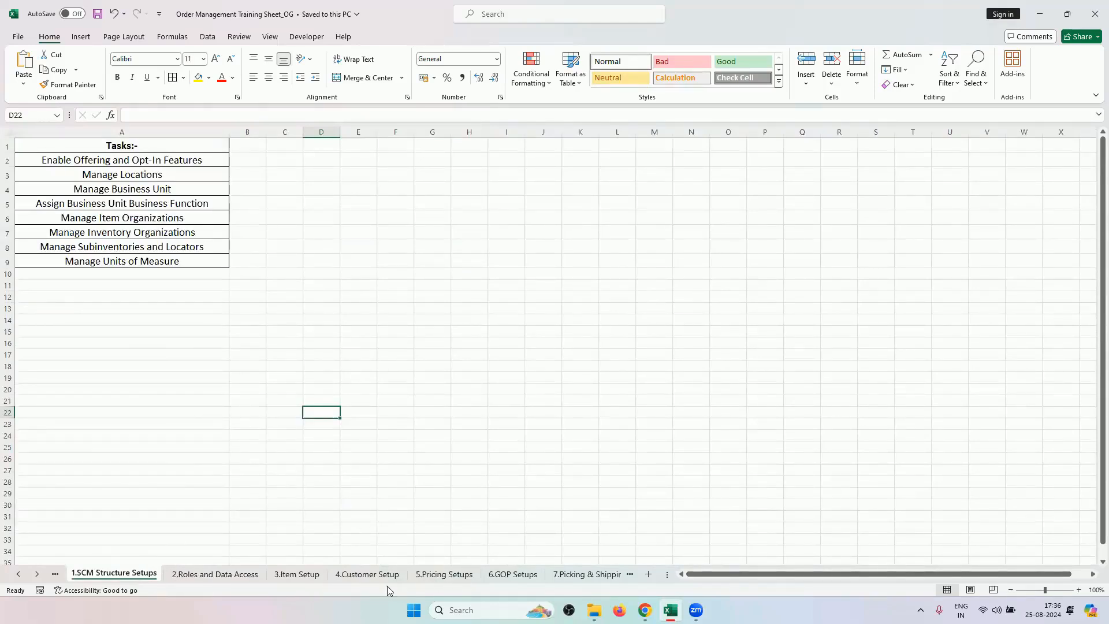
pyautogui.click(437, 578)
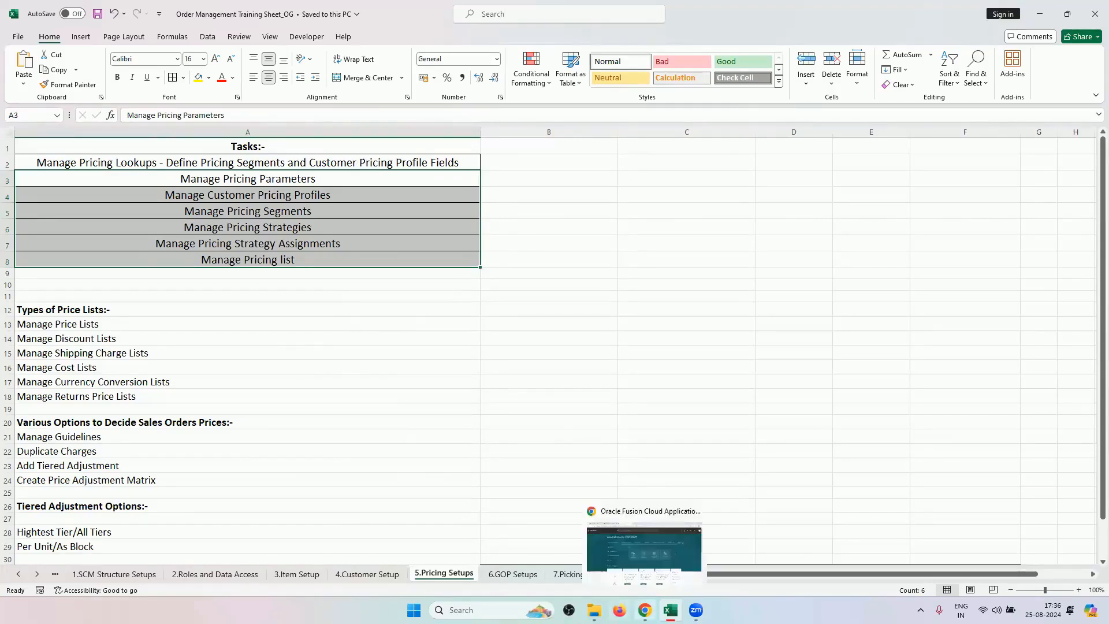
# Step: Switch to Oracle Fusion in Chrome, open Pricing Administration, and search Manage Customer Pricing Profiles for customer name "rv"
pyautogui.click(644, 609)
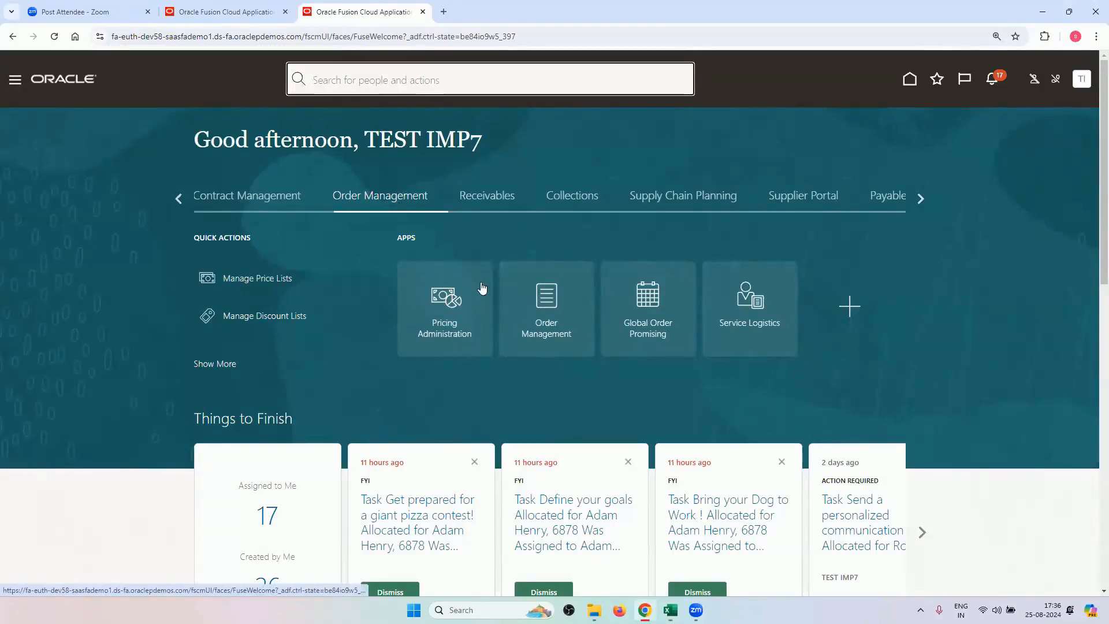
pyautogui.click(453, 296)
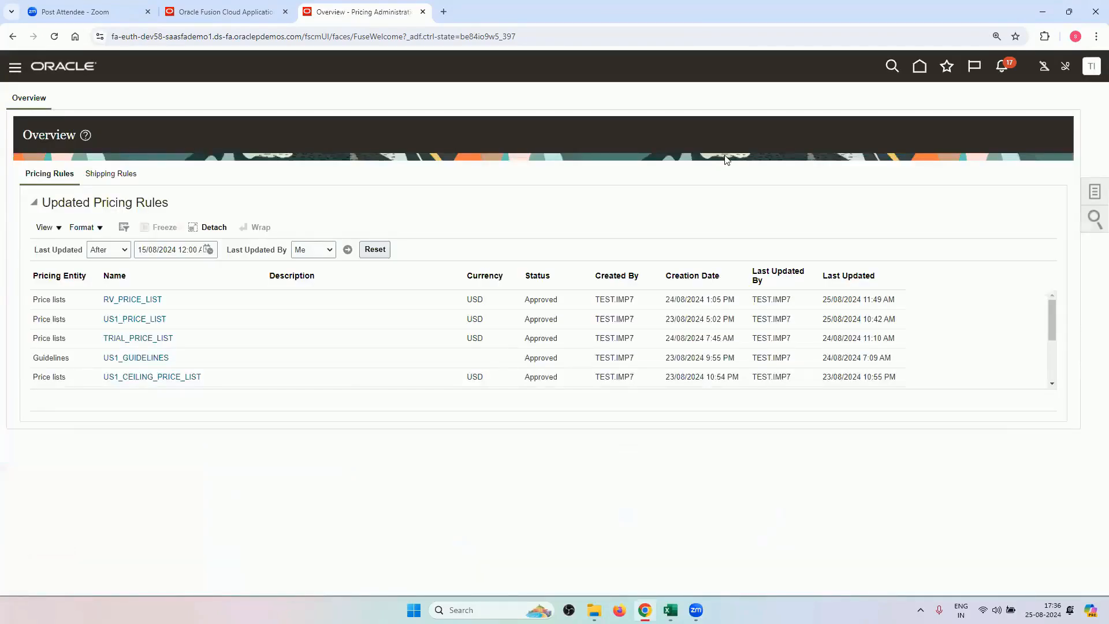
pyautogui.click(1094, 191)
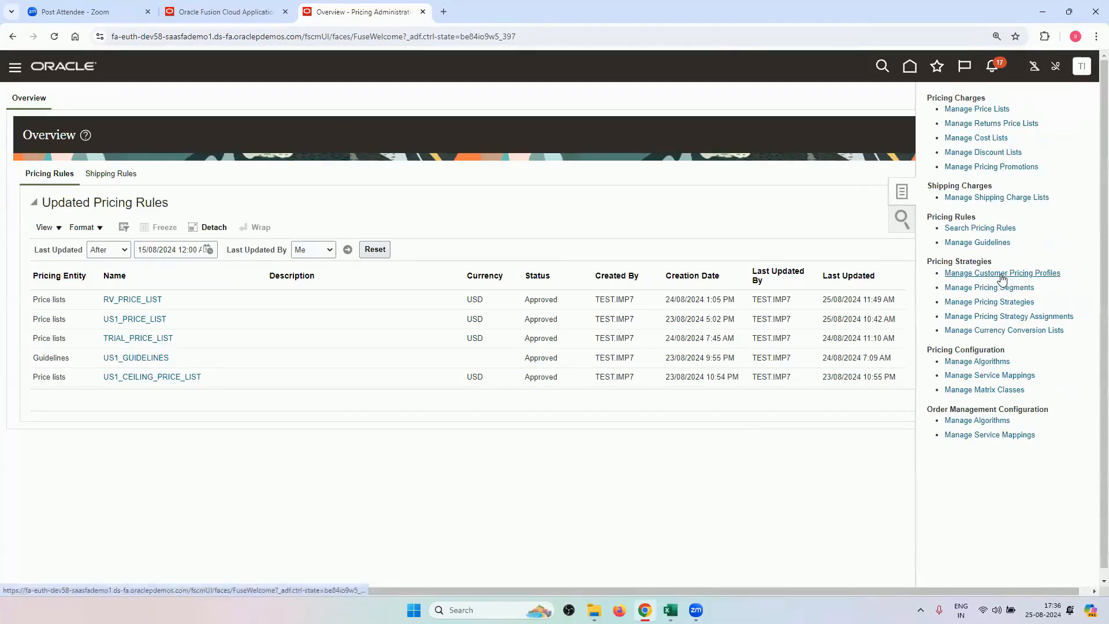
pyautogui.click(1002, 276)
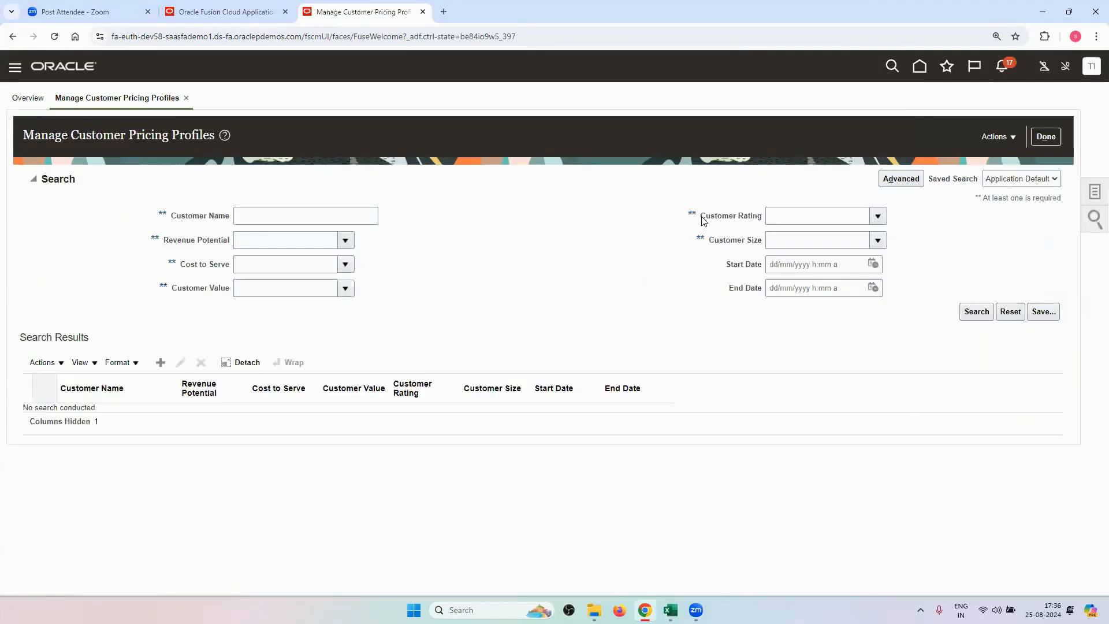
pyautogui.click(297, 213)
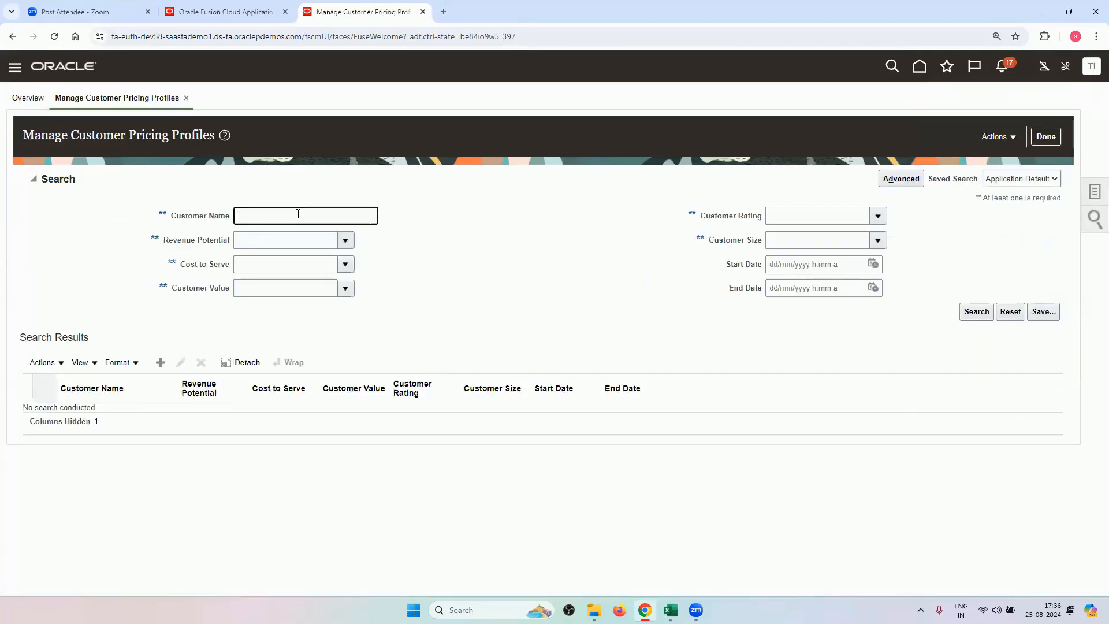
pyautogui.write('rv')
pyautogui.press('Return')
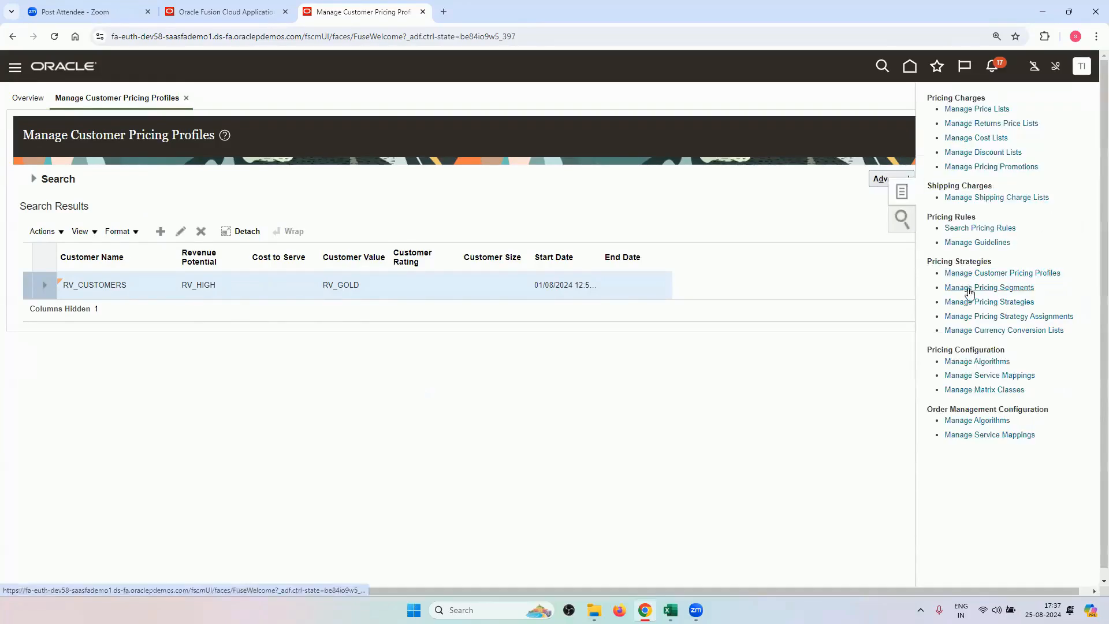
# Step: Open Manage Pricing Segments and select the RV_PRICING_SEGMENT row
pyautogui.moveTo(979, 289); pyautogui.dragTo(979, 301)
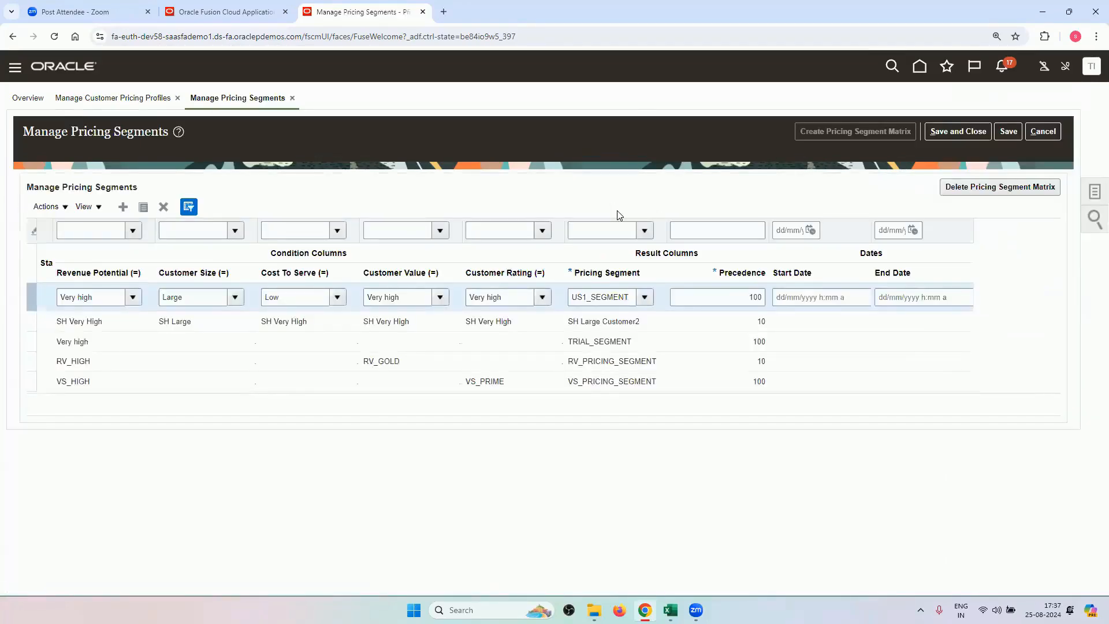
pyautogui.click(596, 359)
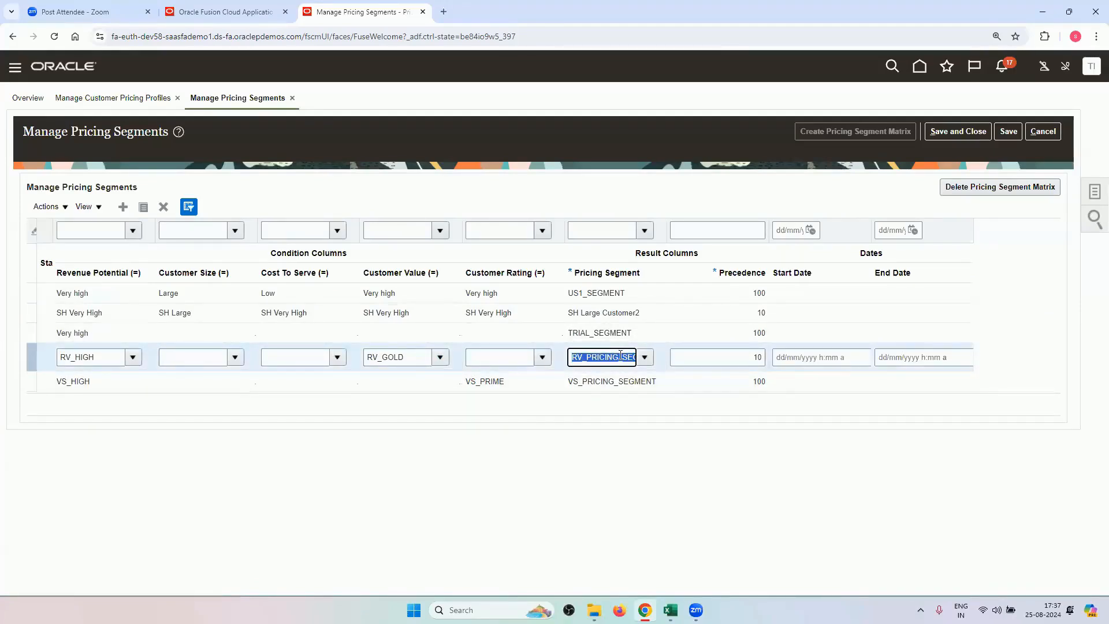
# Step: Open Manage Pricing Strategies and search for strategies with the name "rv"
pyautogui.click(1094, 192)
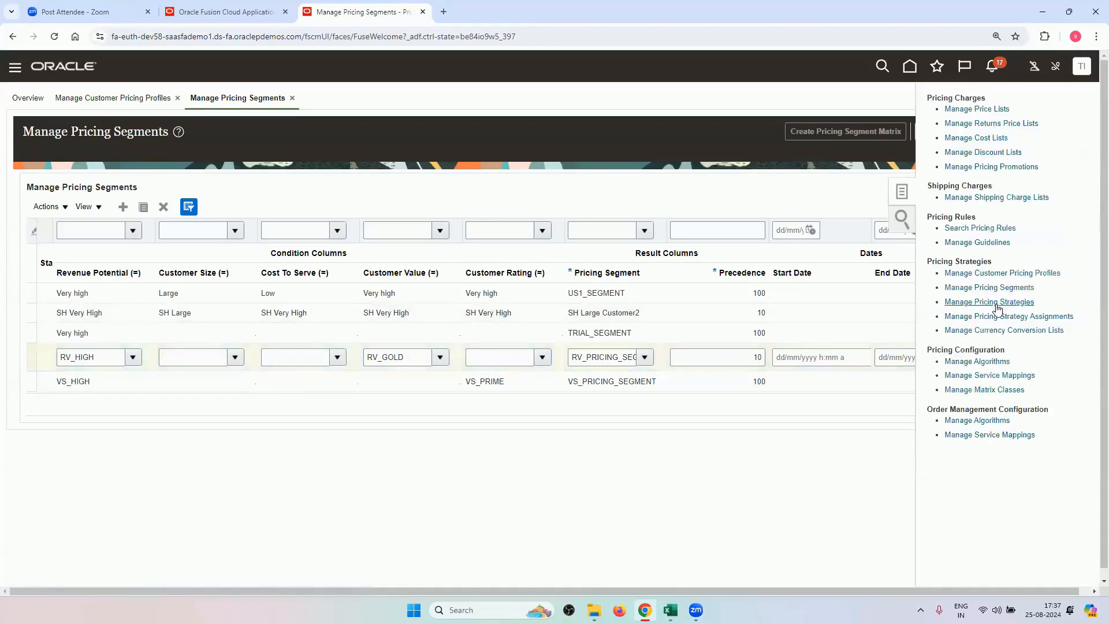
pyautogui.click(990, 301)
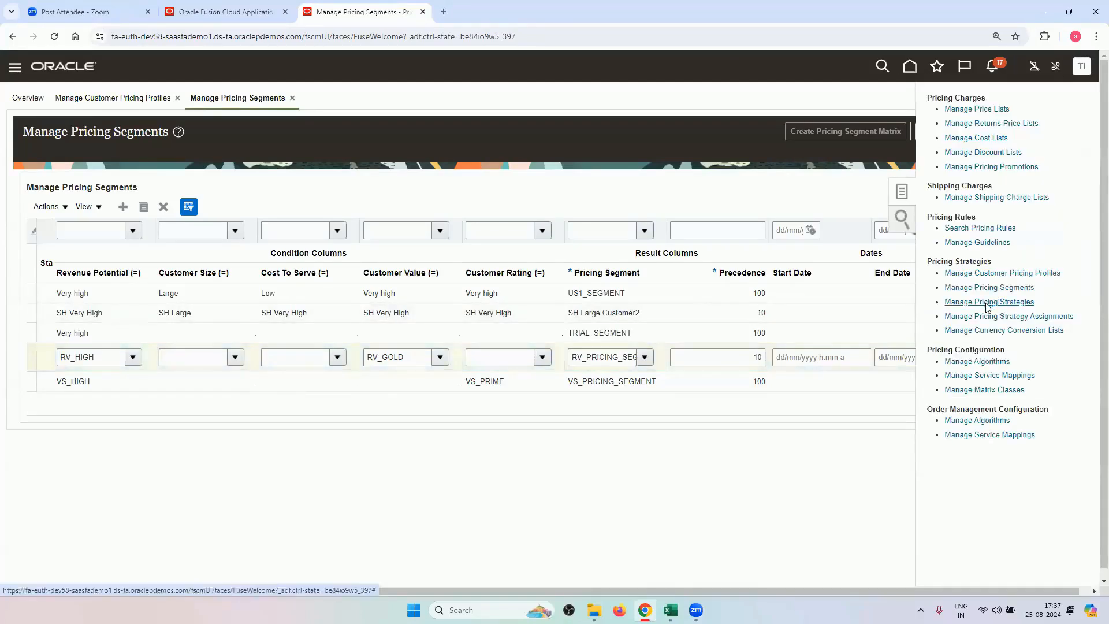
pyautogui.click(142, 201)
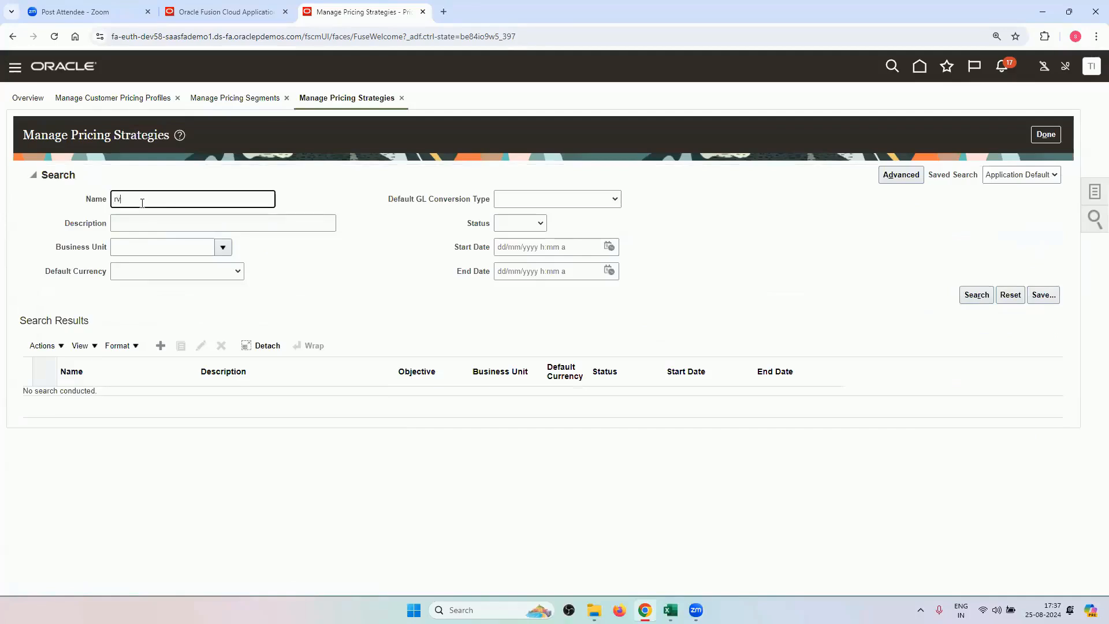
pyautogui.write('rv')
pyautogui.press('Return')
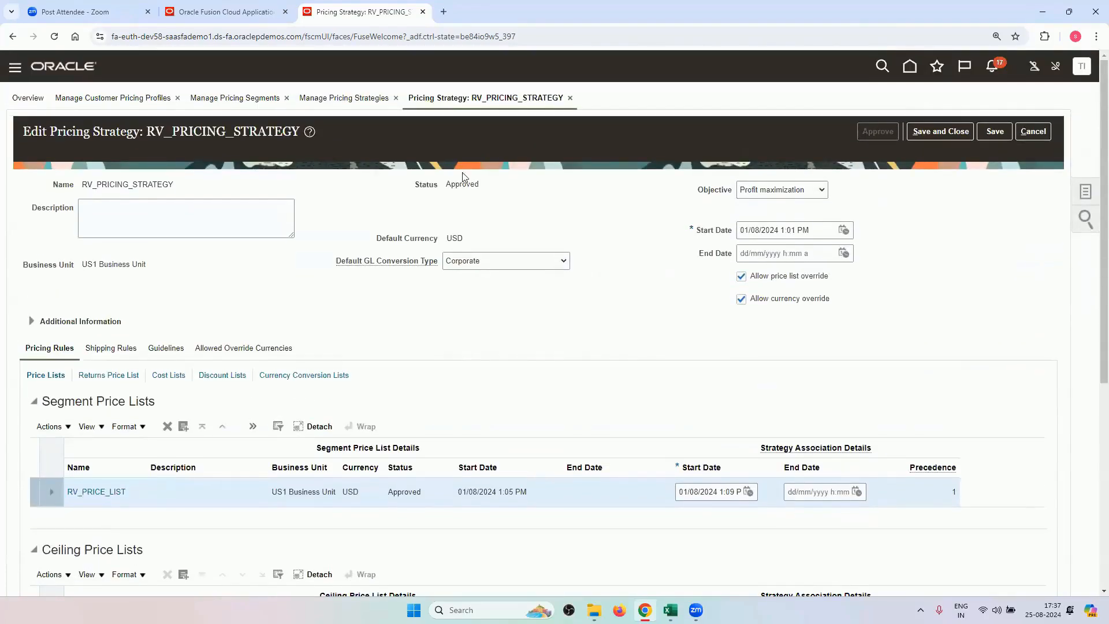
# Step: Examine the price list sections of RV_PRICING_STRATEGY, and close the strategy without saving
pyautogui.scroll(-6, 520, 370)
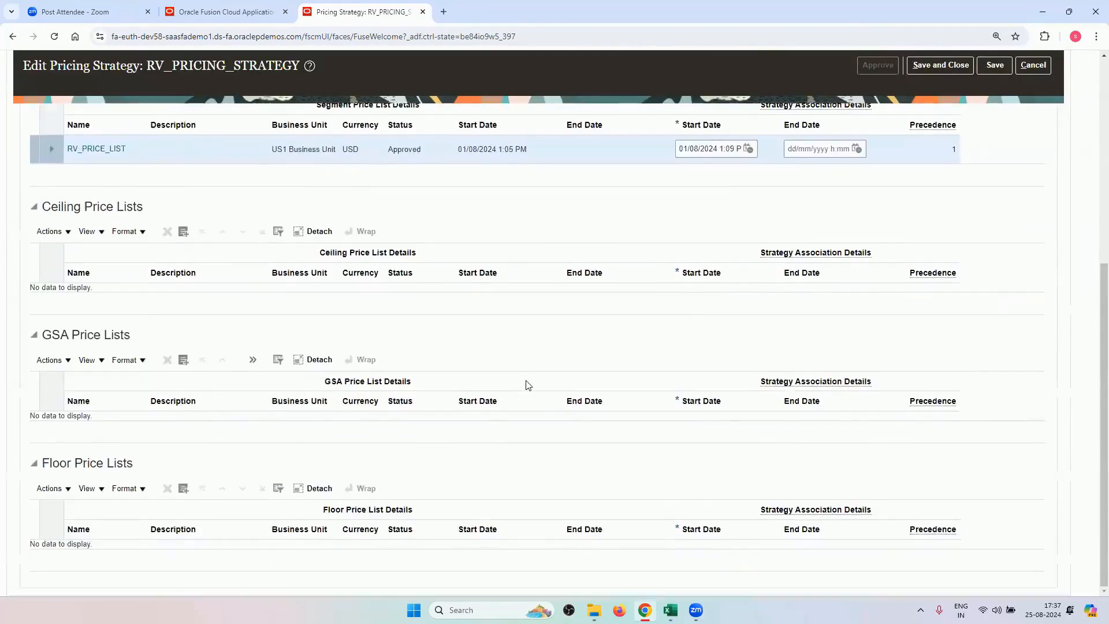
pyautogui.scroll(6, 527, 383)
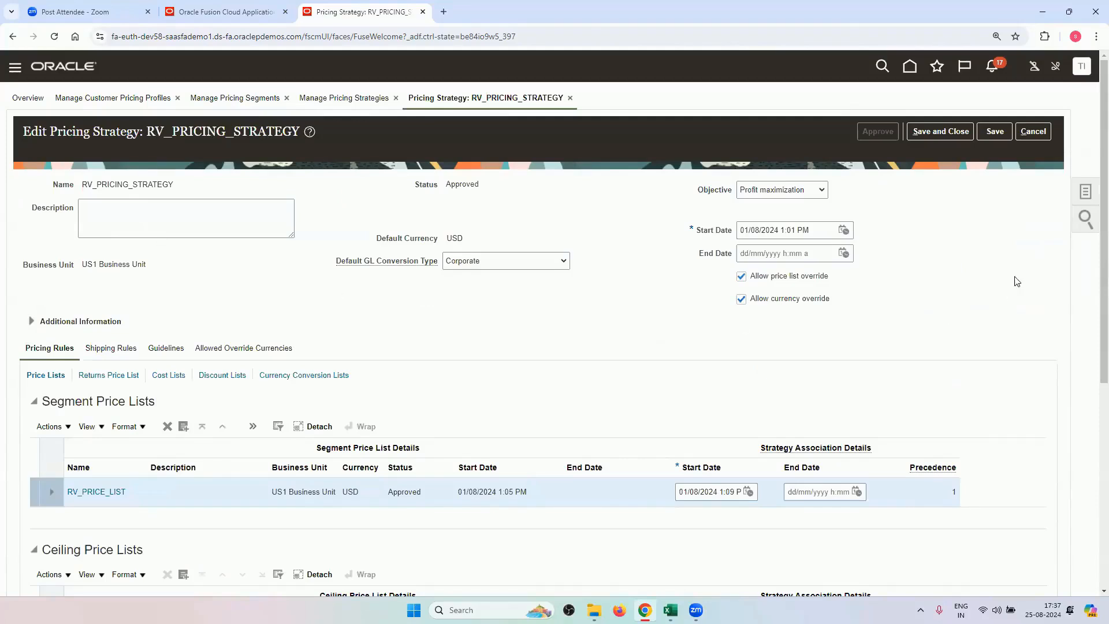
pyautogui.click(1033, 132)
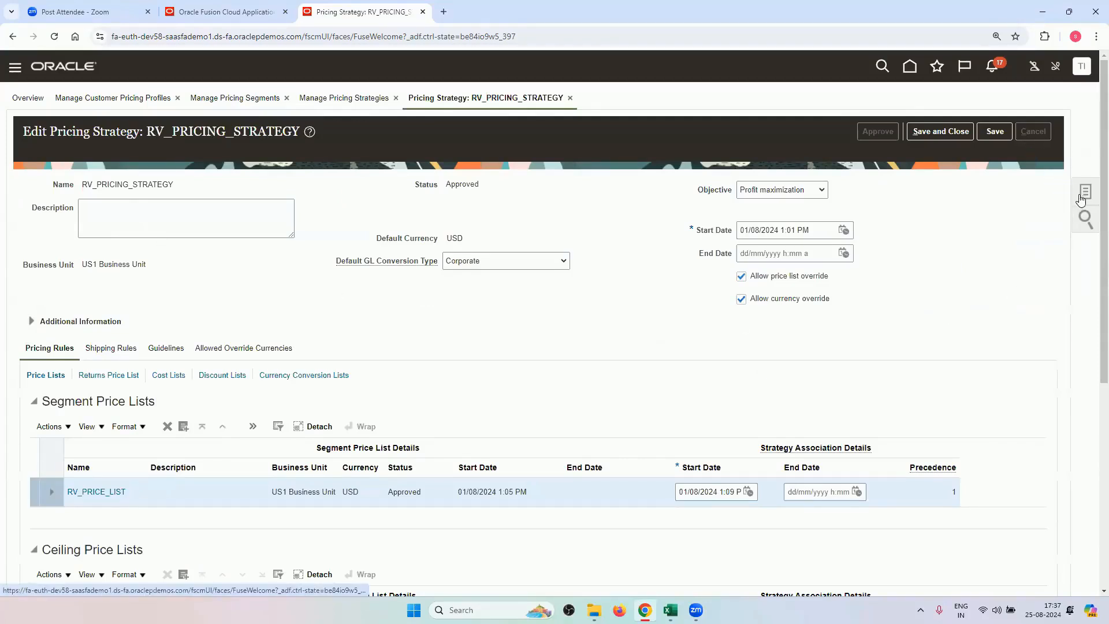
# Step: In Manage Pricing Strategy Assignments, filter the Header, Sales, All assignment rules by pricing segment RV_PRICING_SEGMENT, and leave the page without saving
pyautogui.click(1082, 196)
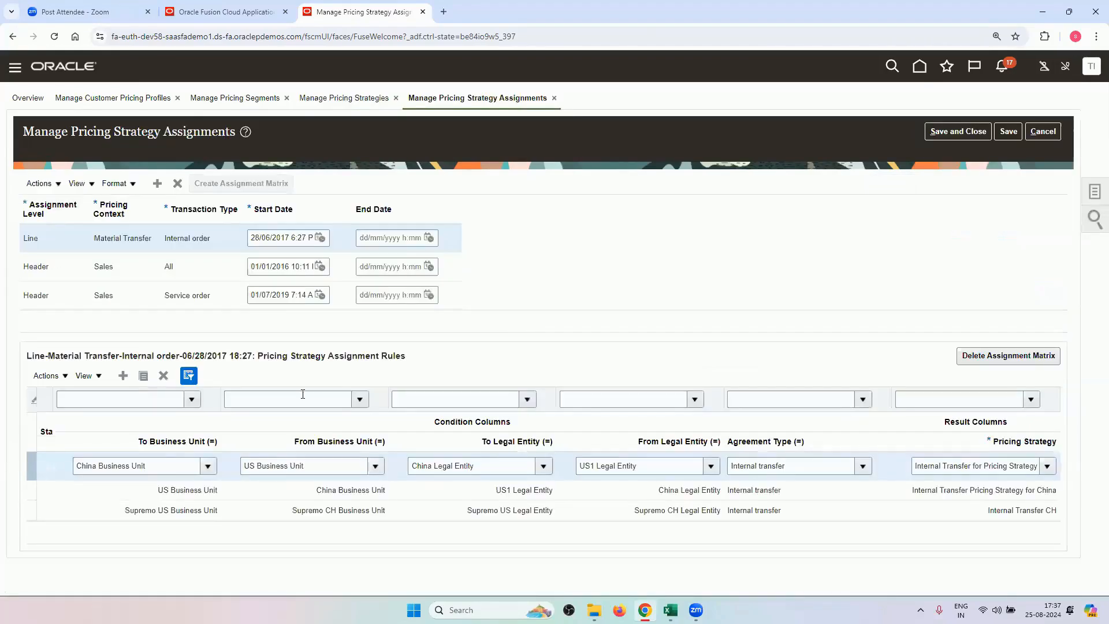
pyautogui.click(226, 274)
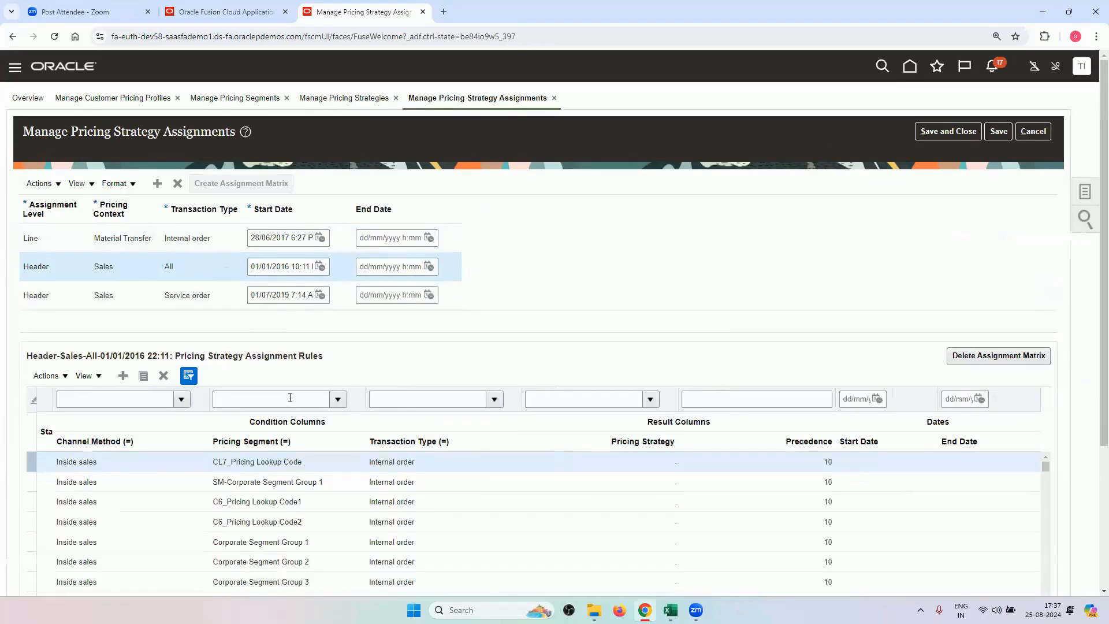
pyautogui.click(289, 398)
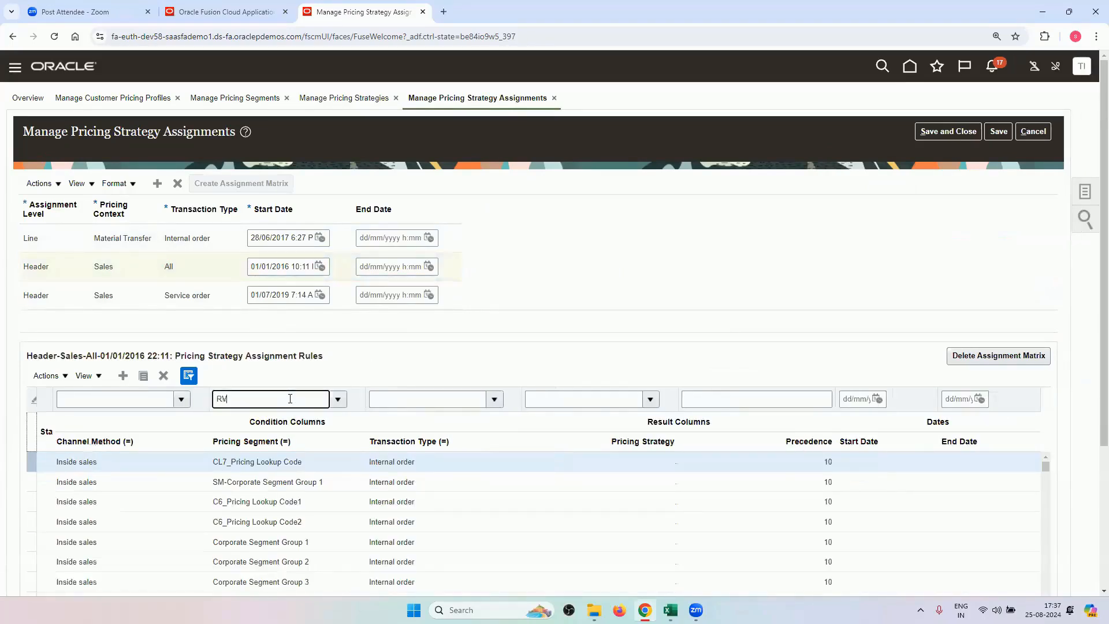
pyautogui.write('RV')
pyautogui.press('Return')
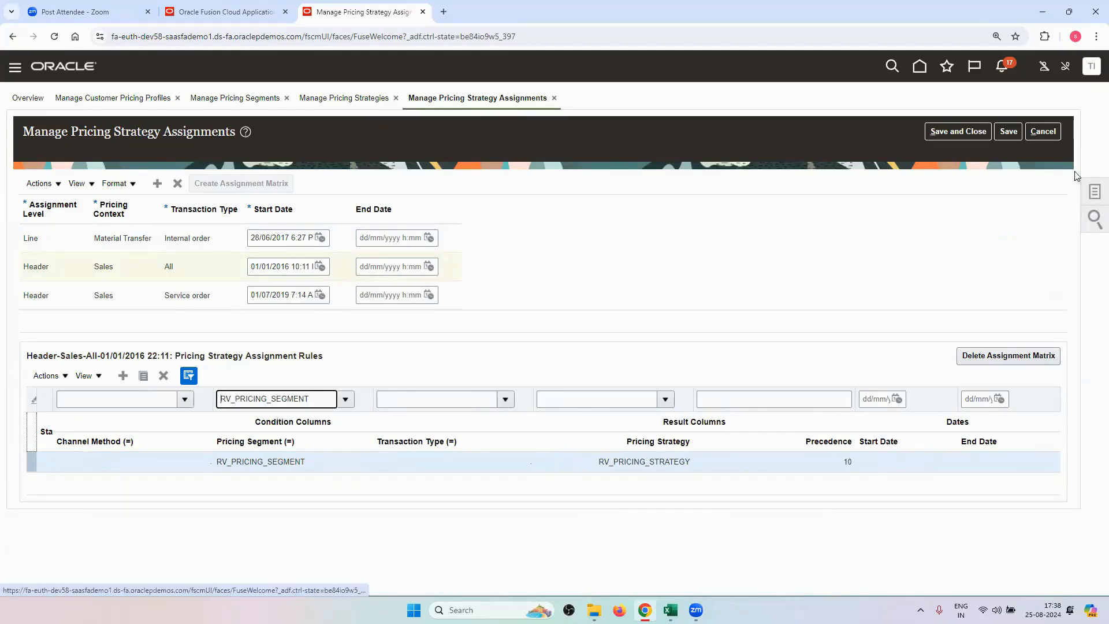
pyautogui.click(1048, 132)
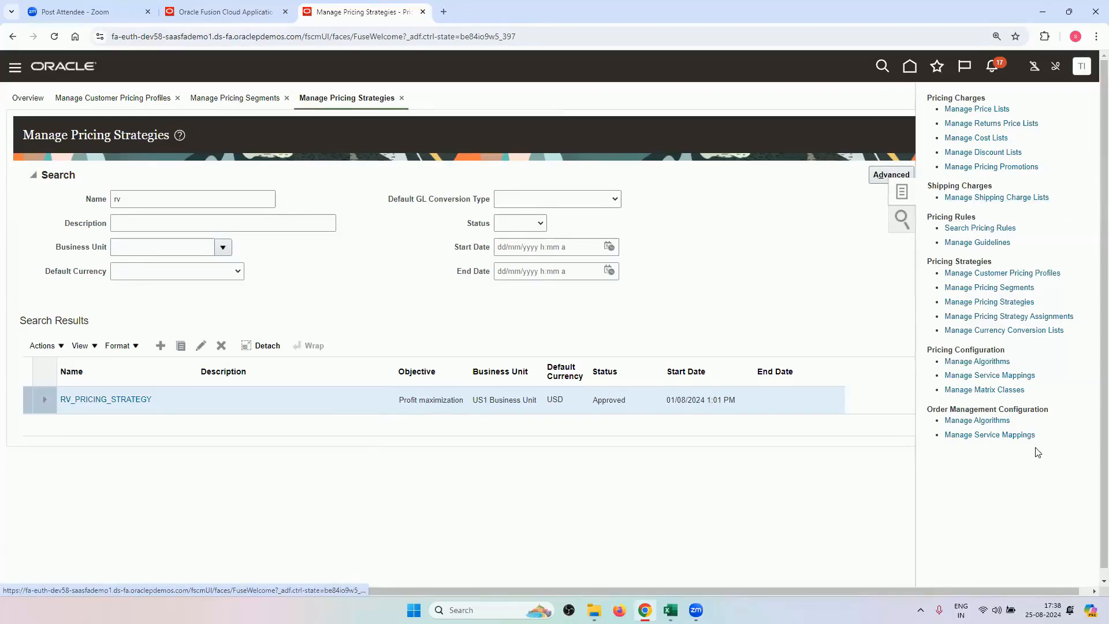
# Step: Search Manage Price Lists for names starting with "RV" and open RV_PRICE_LIST for editing
pyautogui.click(975, 112)
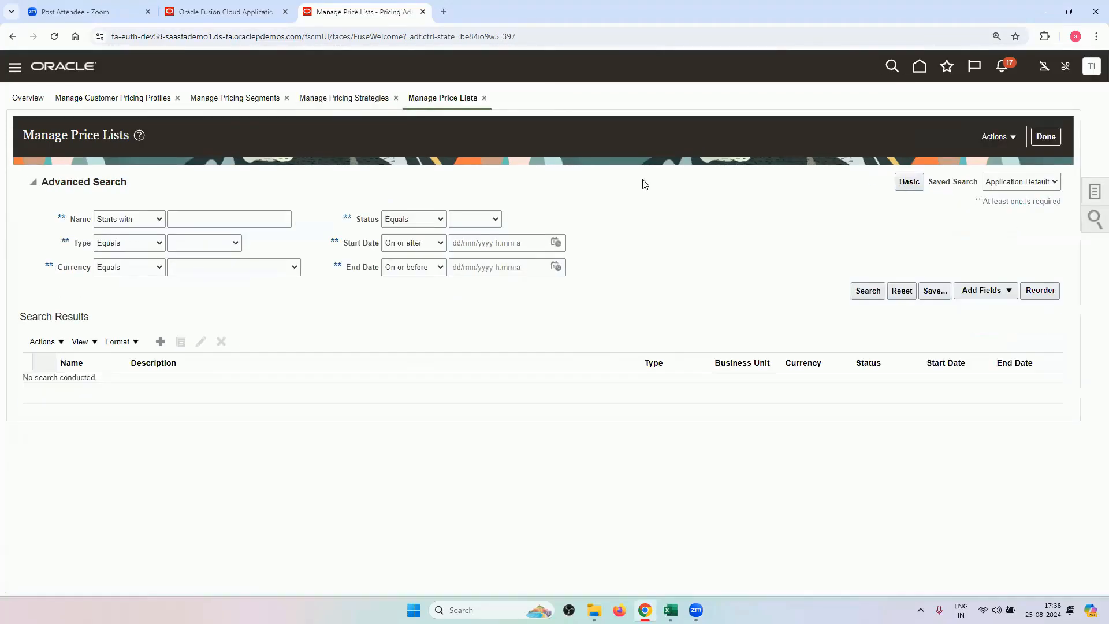
pyautogui.click(209, 222)
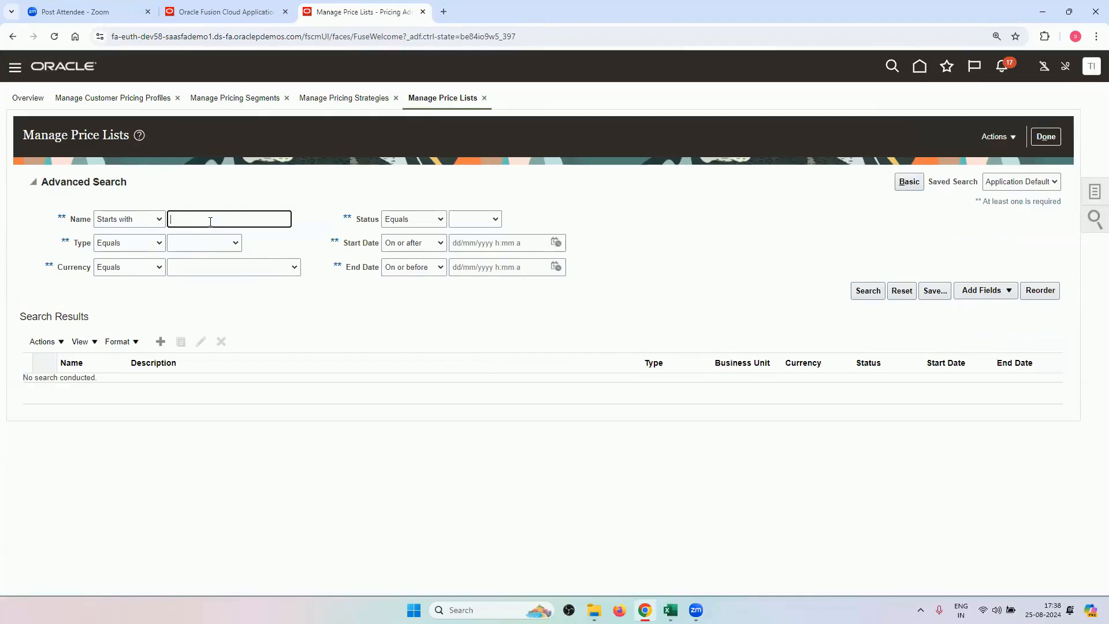
pyautogui.write('RV')
pyautogui.press('Return')
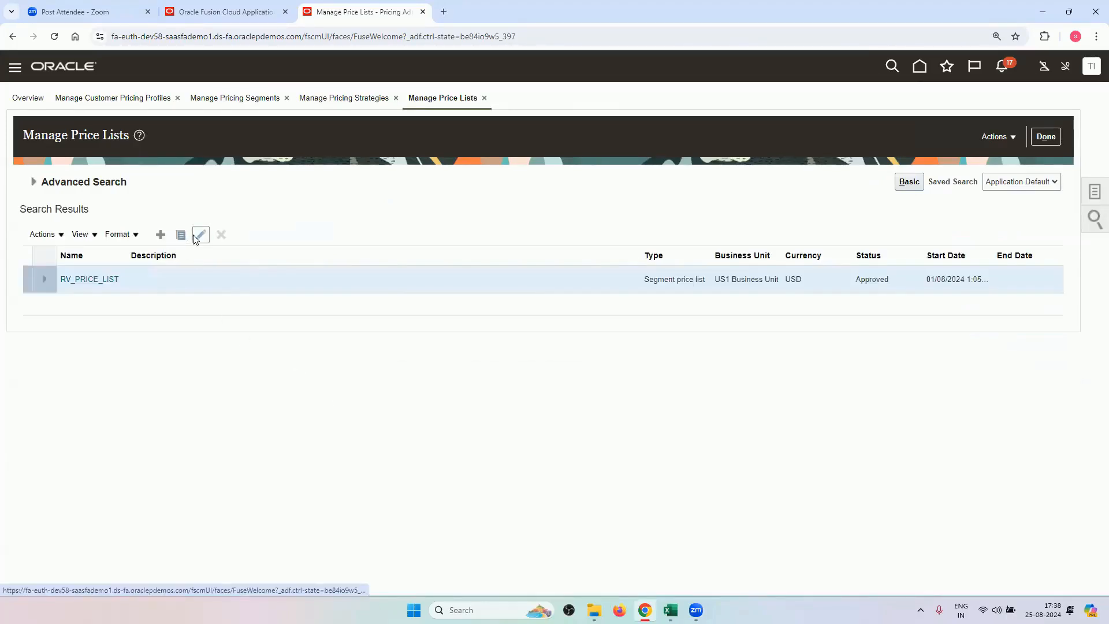
pyautogui.click(200, 235)
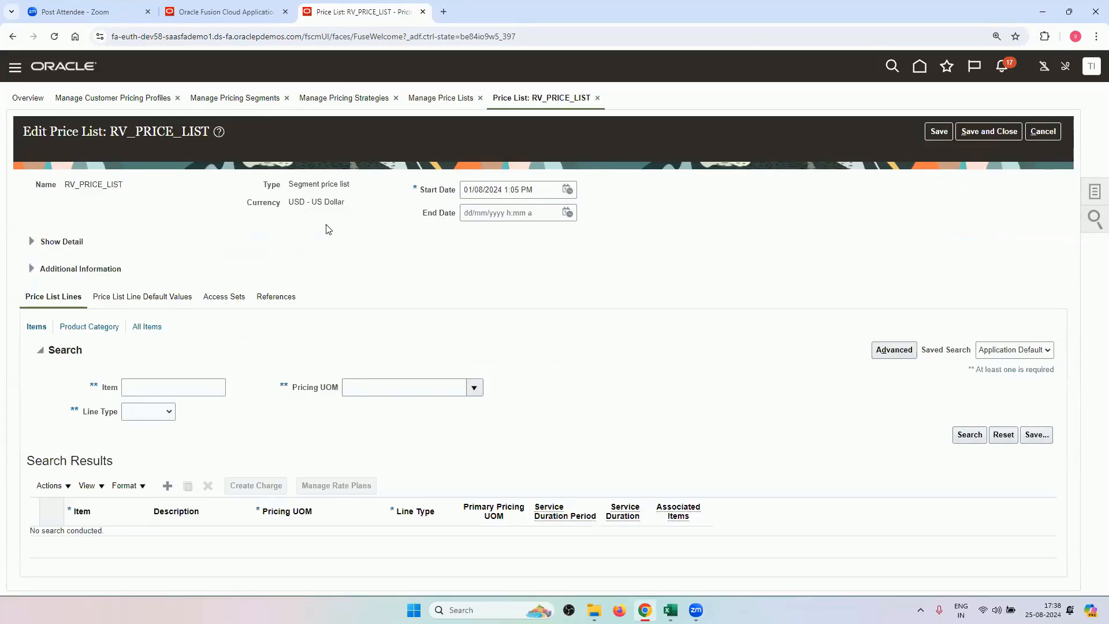
# Step: Search the item lines of RV_PRICE_LIST for line type Buy and examine the RV_LAPTOP charge details
pyautogui.click(167, 411)
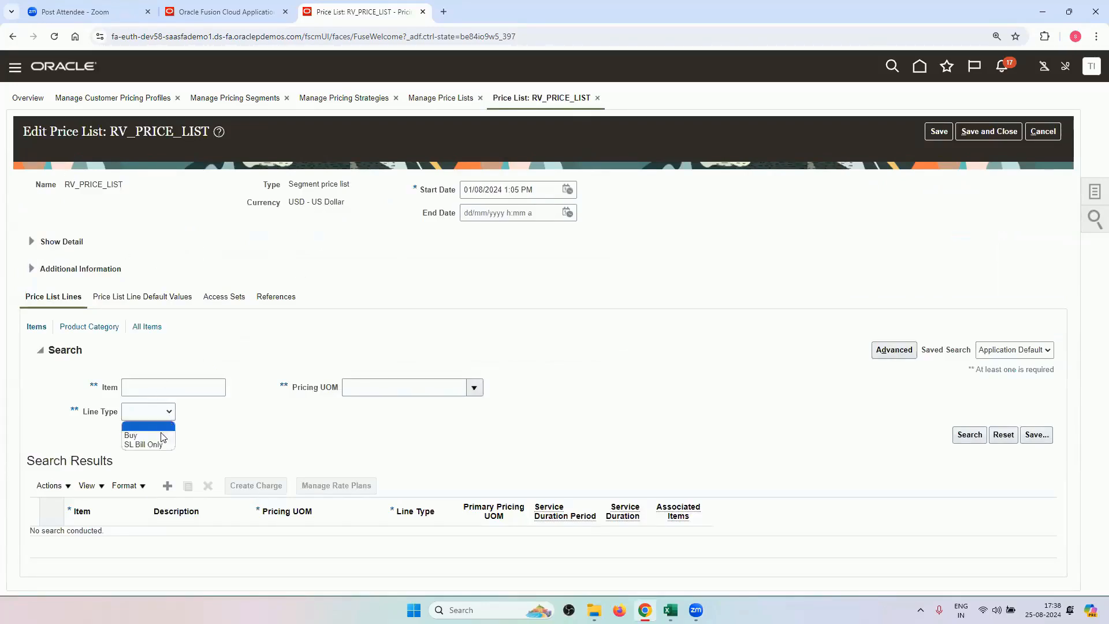
pyautogui.click(162, 435)
pyautogui.click(963, 436)
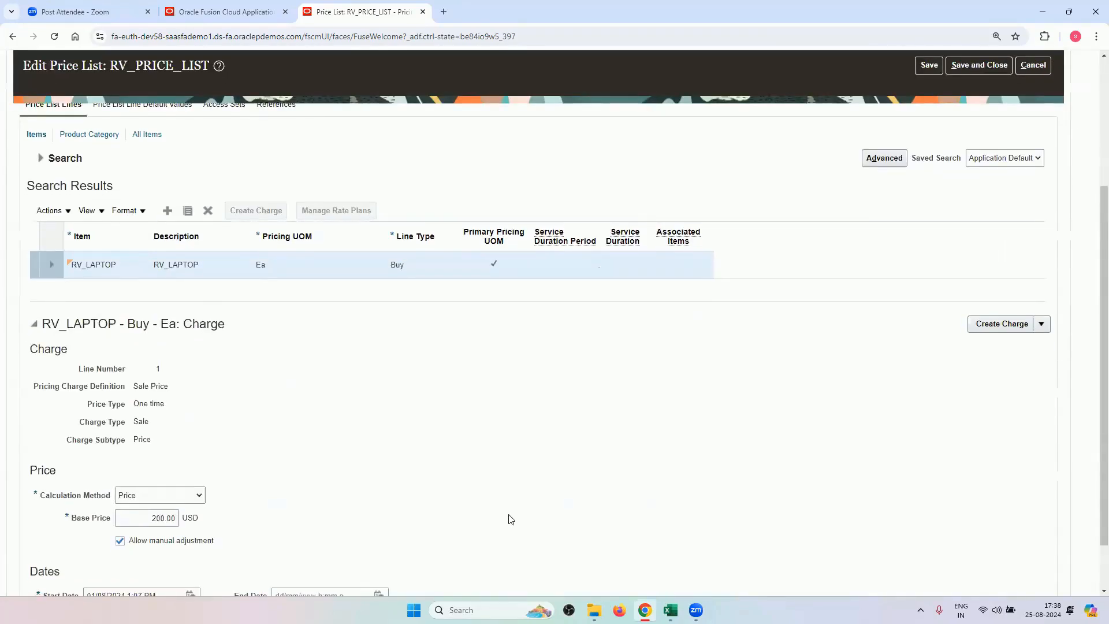
pyautogui.scroll(-1, 510, 518)
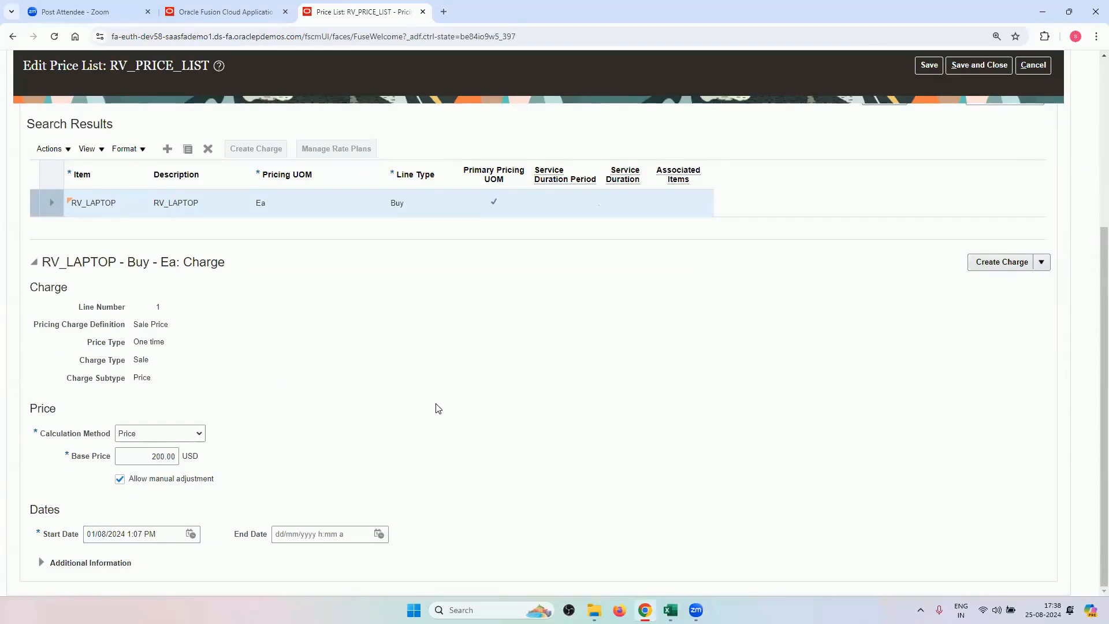
pyautogui.scroll(5, 537, 411)
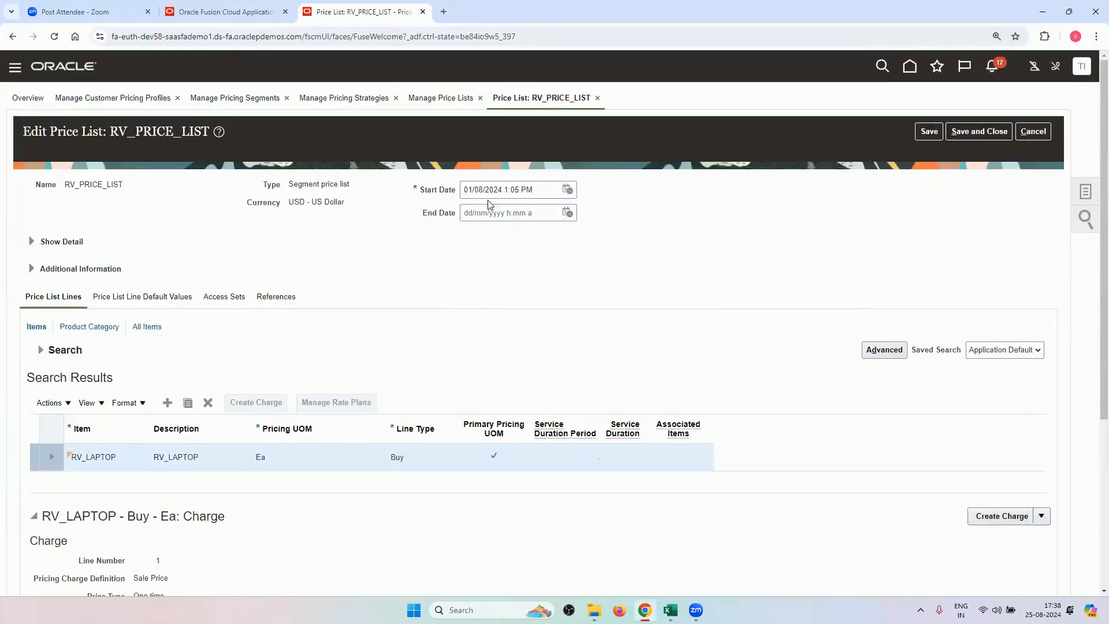
# Step: Open RV_PRICING_STRATEGY from Manage Pricing Strategies and examine its segment price lists
pyautogui.click(364, 99)
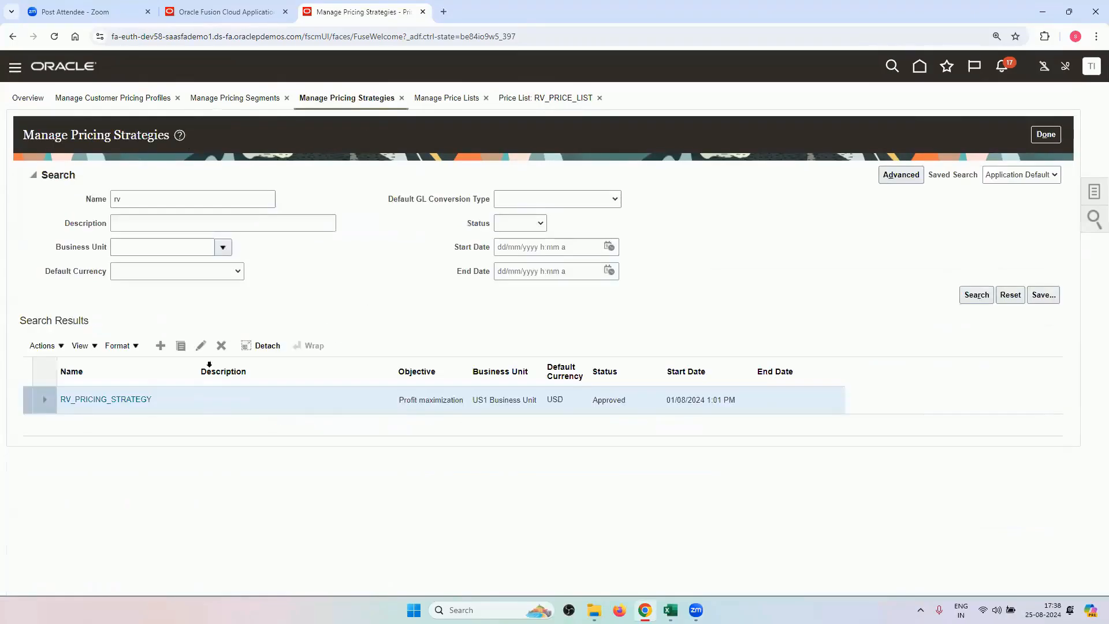
pyautogui.click(141, 402)
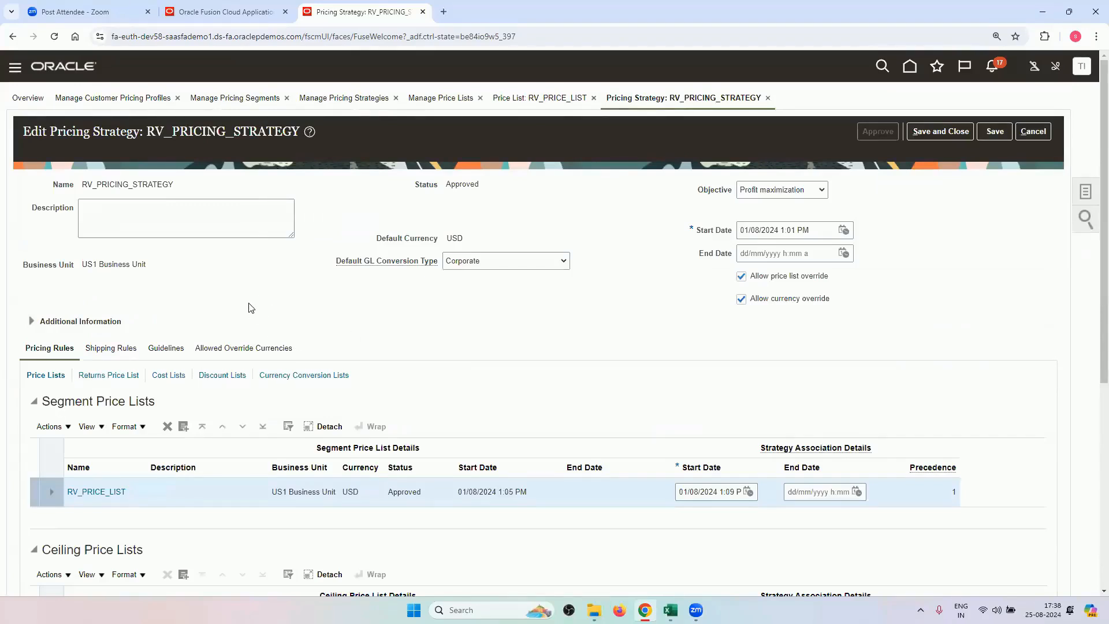
pyautogui.scroll(-2, 202, 298)
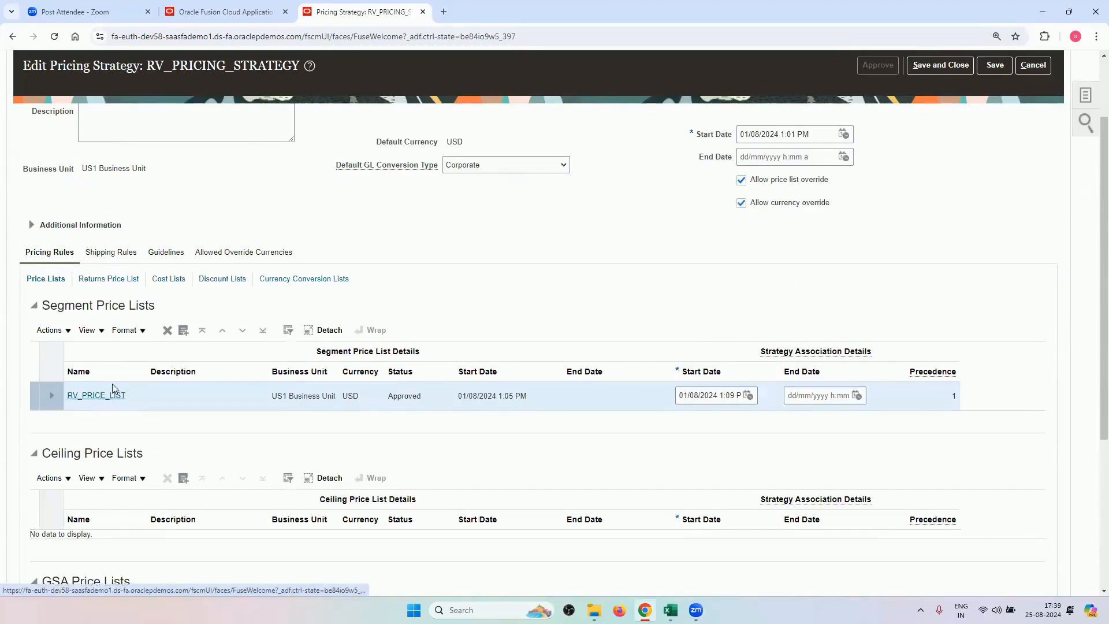
pyautogui.scroll(2, 364, 254)
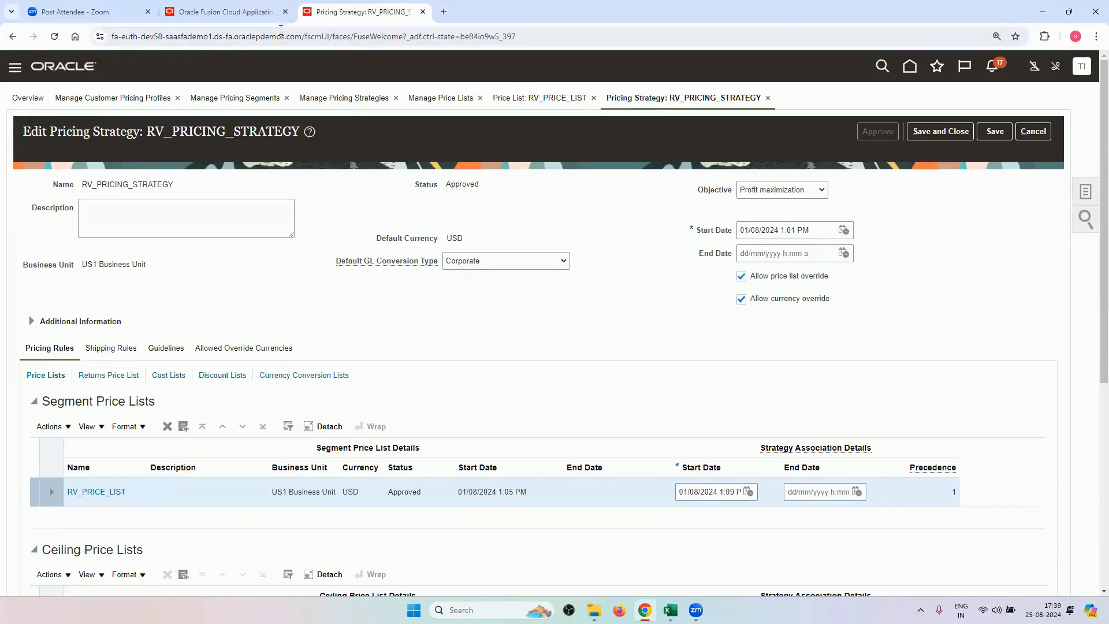
# Step: Switch to the draft sales order and examine the item and sale price on order line 1
pyautogui.click(228, 12)
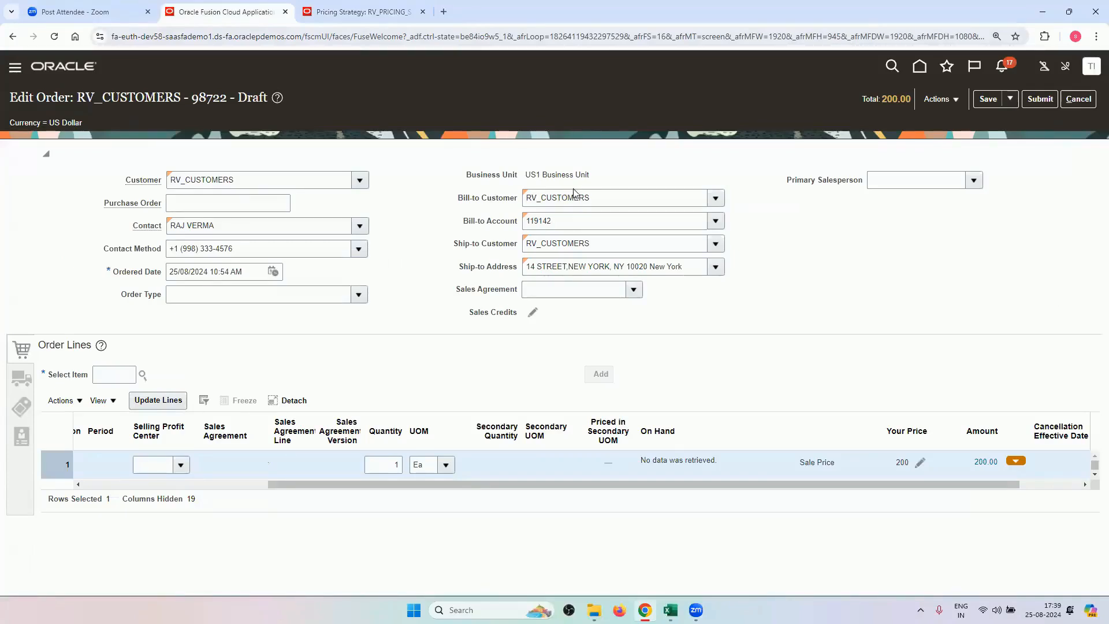
pyautogui.moveTo(436, 485); pyautogui.dragTo(135, 455)
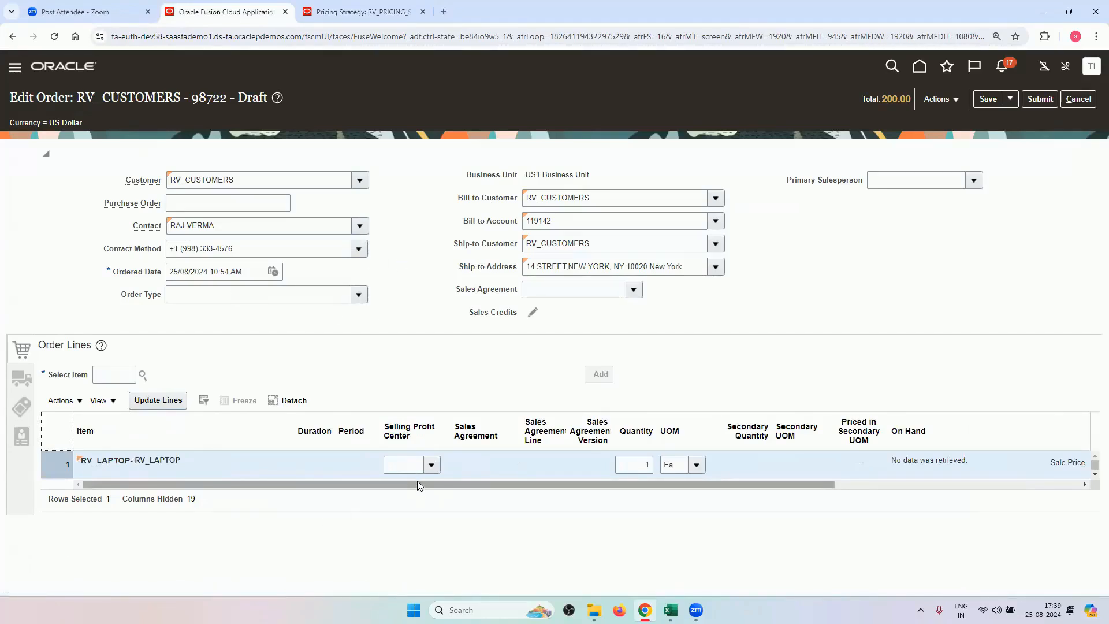
pyautogui.moveTo(416, 481); pyautogui.dragTo(875, 473)
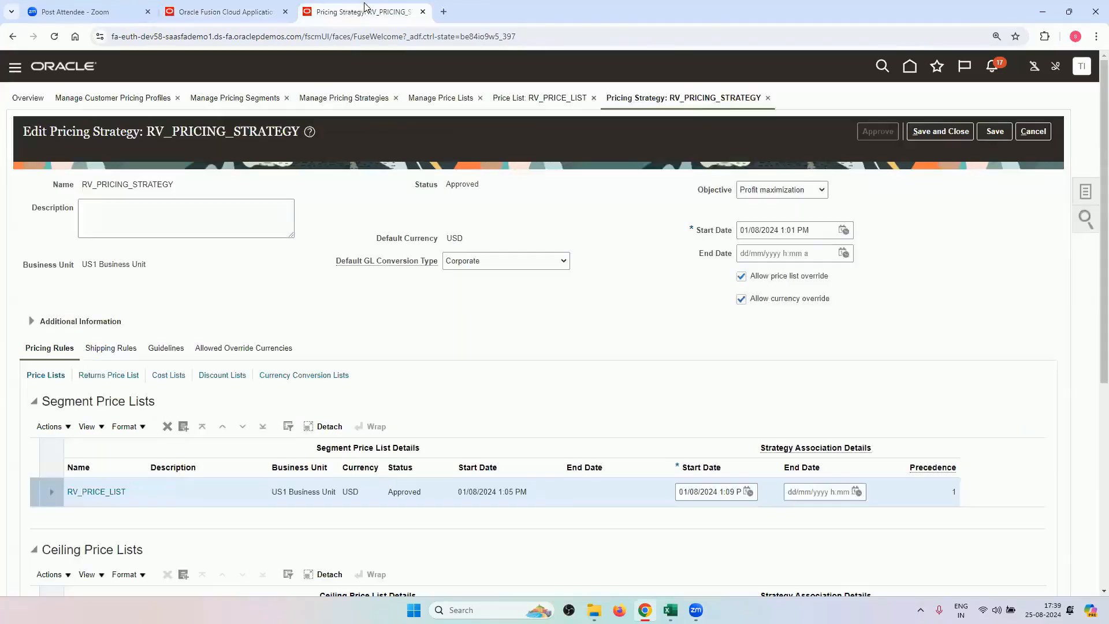
# Step: Return to RV_PRICE_LIST and check the base price in the RV_LAPTOP charge
pyautogui.click(364, 12)
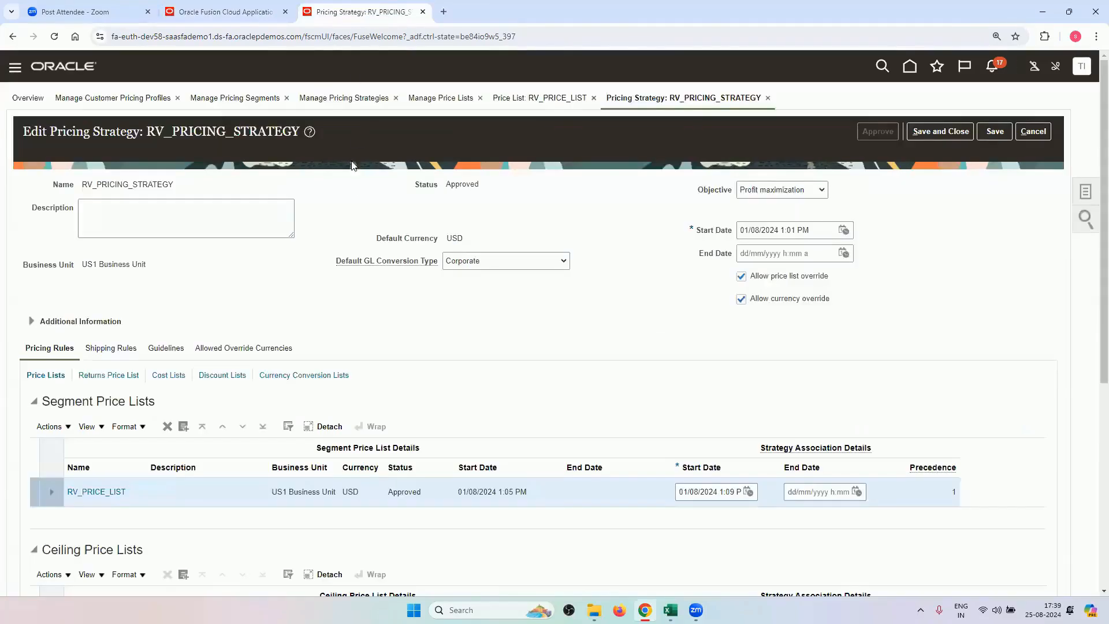
pyautogui.click(523, 98)
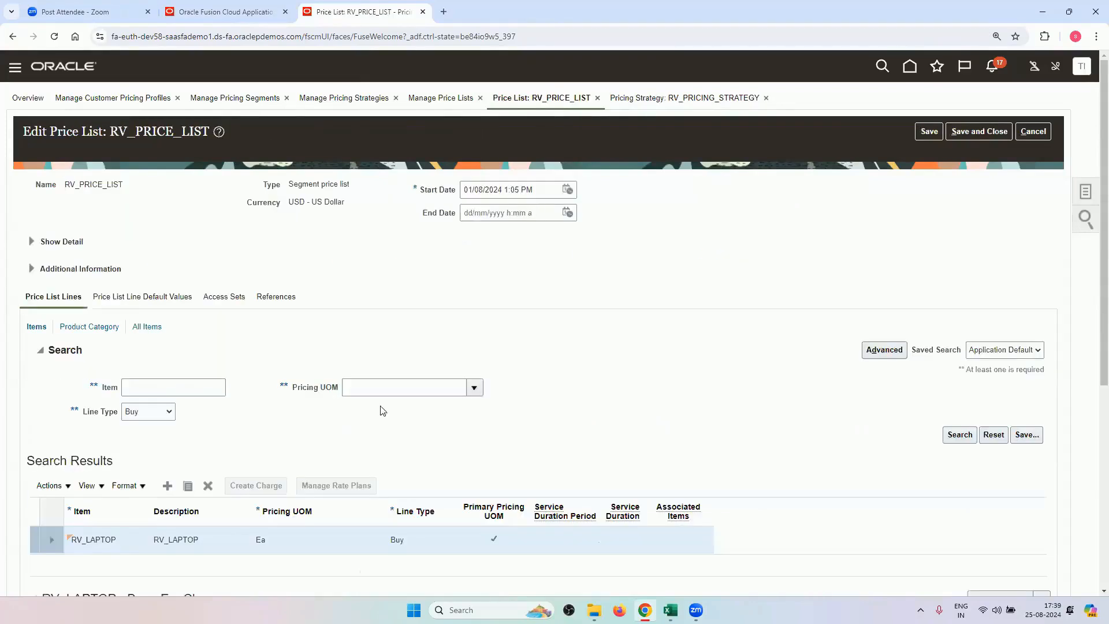
pyautogui.scroll(-5, 154, 498)
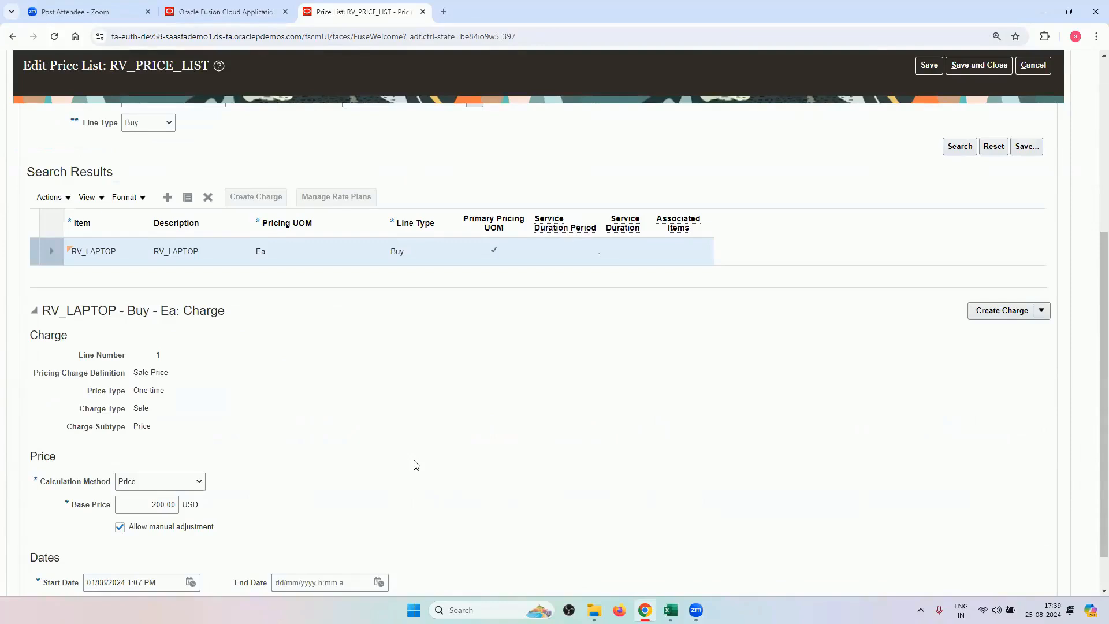
# Step: In the draft order, view the applied pricing strategy and segment, and the source price list in line 1's price components
pyautogui.click(228, 14)
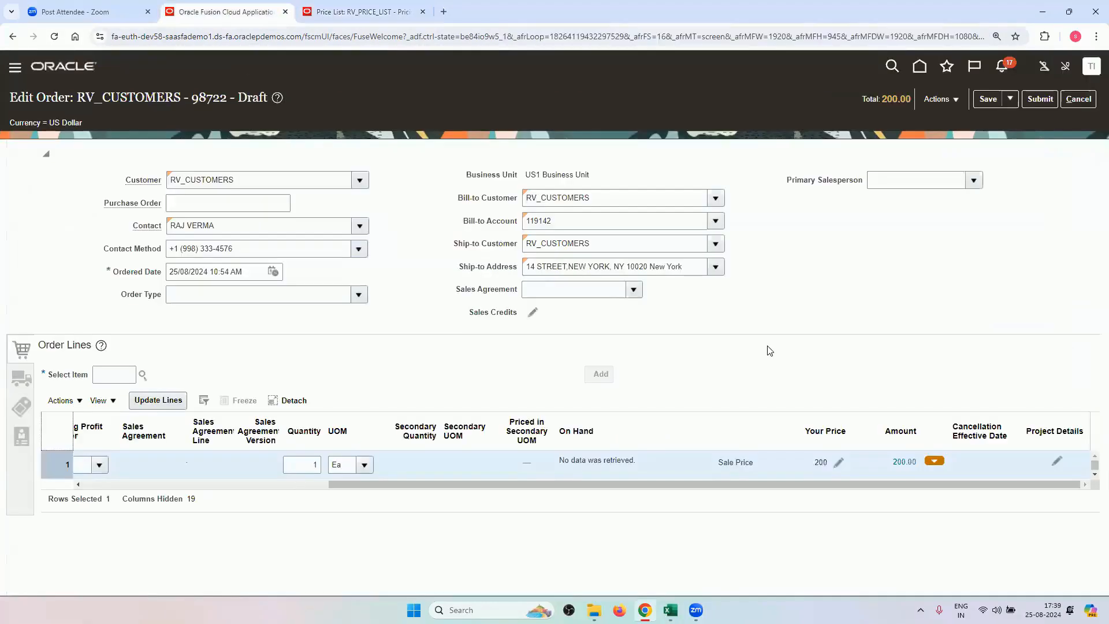
pyautogui.click(944, 101)
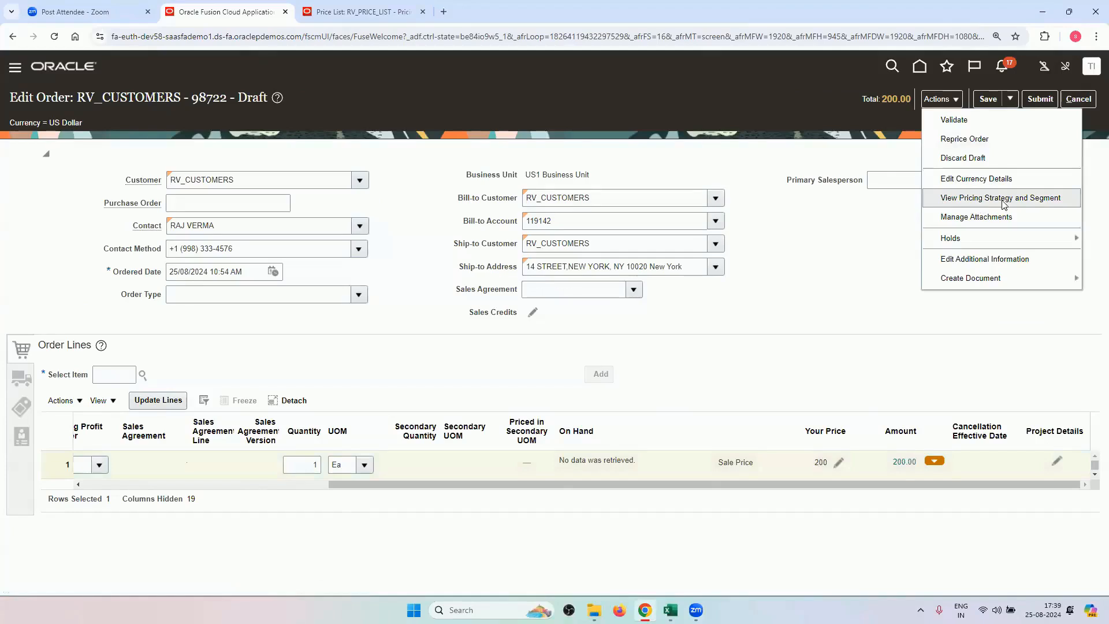
pyautogui.click(1023, 199)
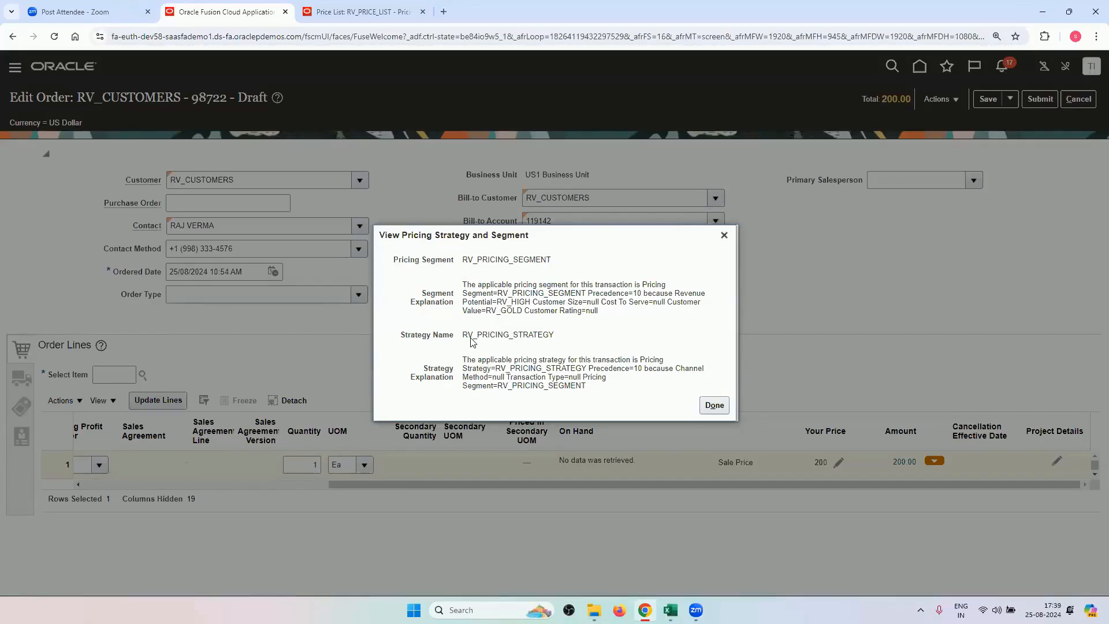
pyautogui.click(724, 235)
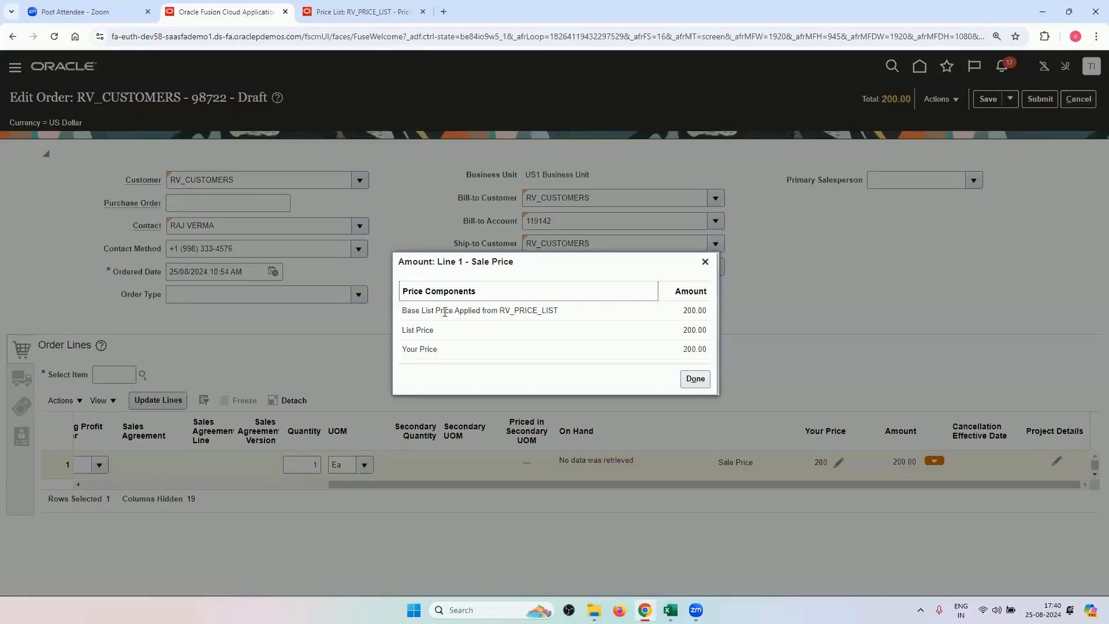
pyautogui.moveTo(500, 310); pyautogui.dragTo(565, 313)
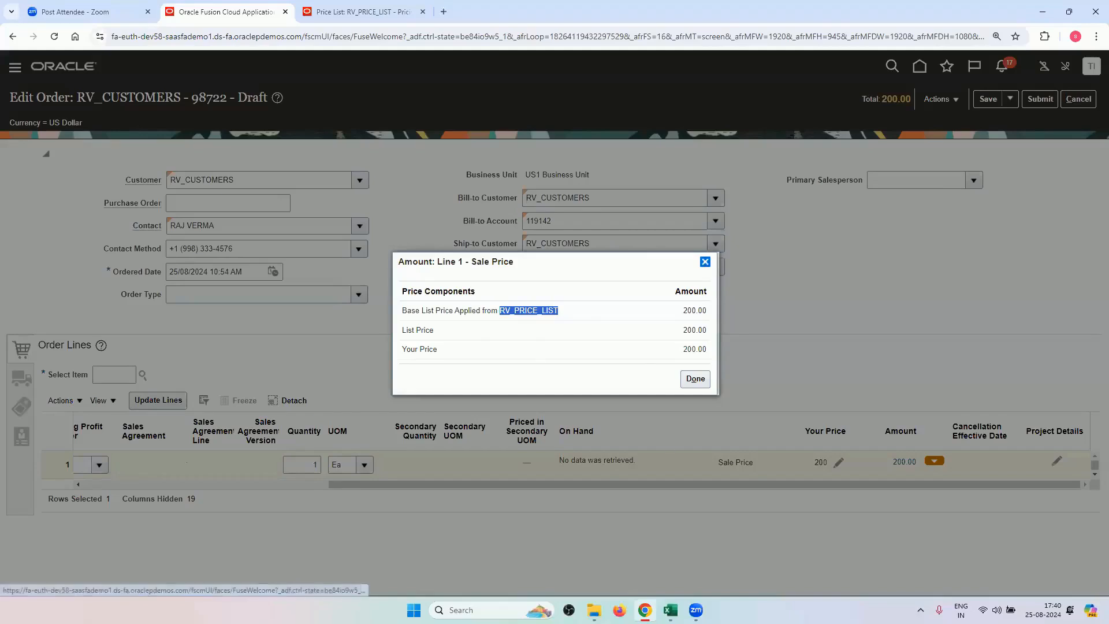
pyautogui.click(705, 262)
# Step: Switch to the Excel training sheet and highlight the tasks from Manage Customer Pricing Profiles to Manage Pricing list
pyautogui.hotkey('alt', 'Tab')
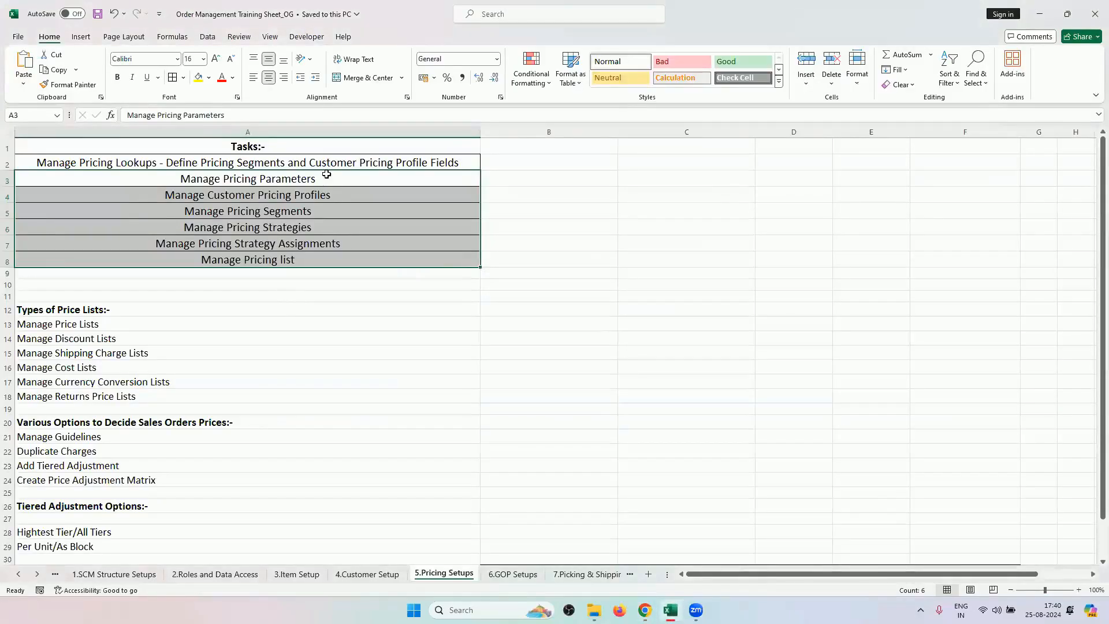
pyautogui.moveTo(321, 190); pyautogui.dragTo(330, 260)
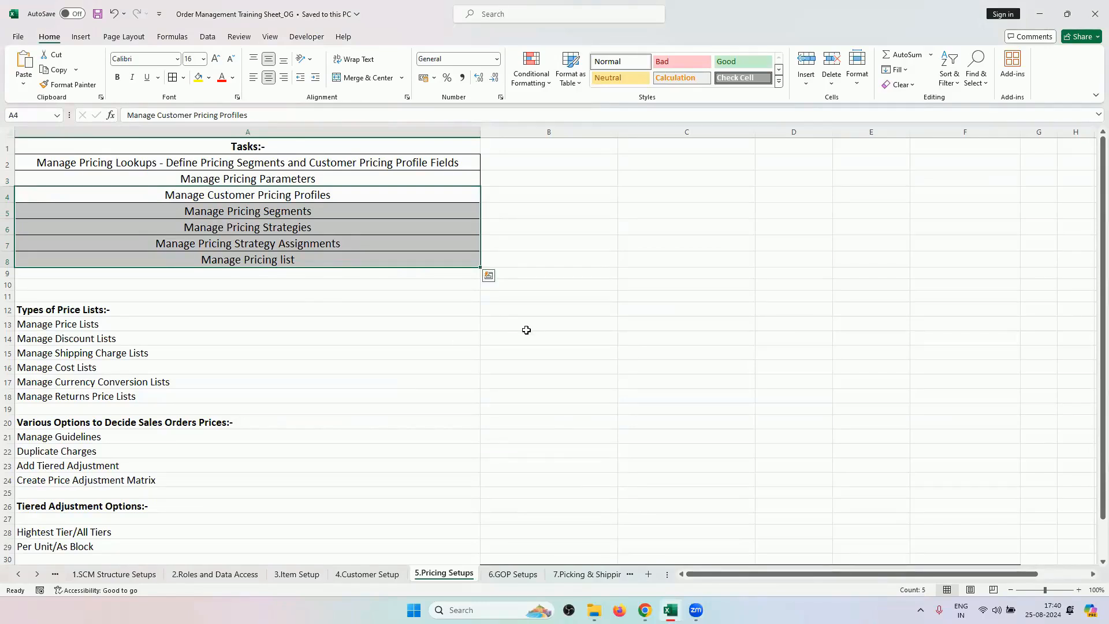
pyautogui.moveTo(299, 195); pyautogui.dragTo(307, 261)
# Step: Switch back to Chrome, check the manual adjustment setting of the RV_LAPTOP charge in RV_PRICE_LIST, and return to the draft order
pyautogui.click(644, 610)
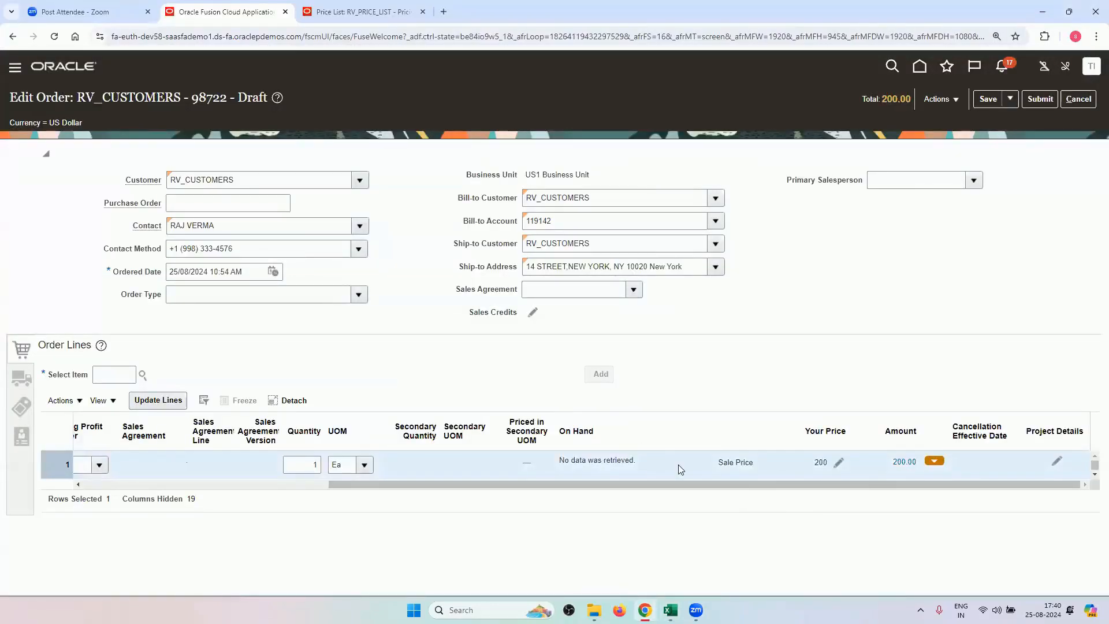
pyautogui.click(368, 13)
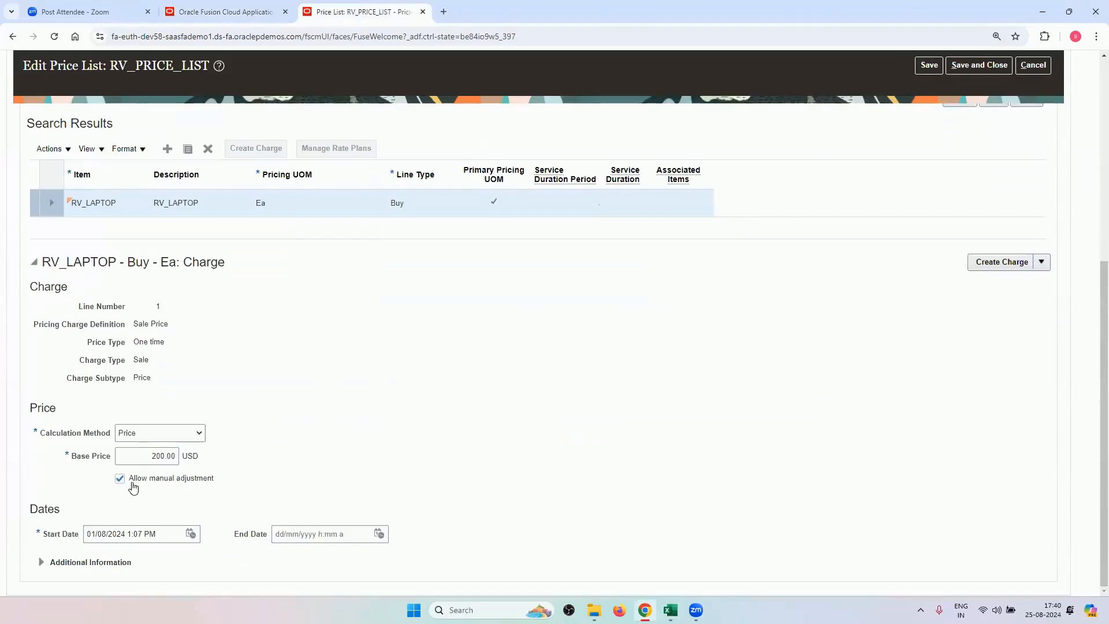
pyautogui.click(224, 12)
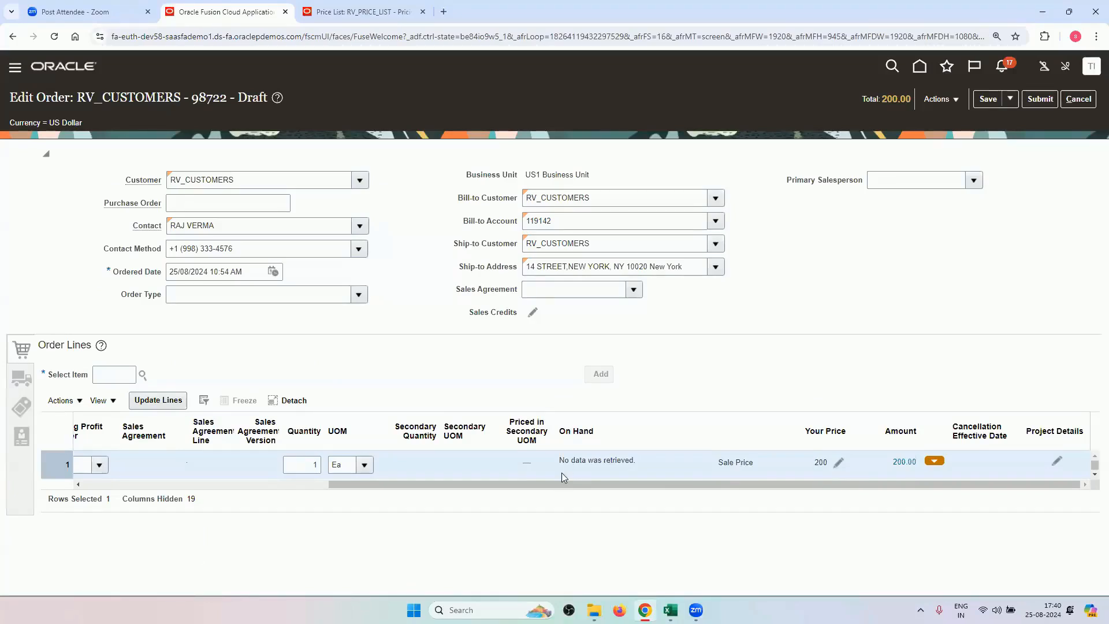
# Step: Apply a Discount amount adjustment of 20 with reason Sales negotiation to line 1's sale price, and save it
pyautogui.click(836, 465)
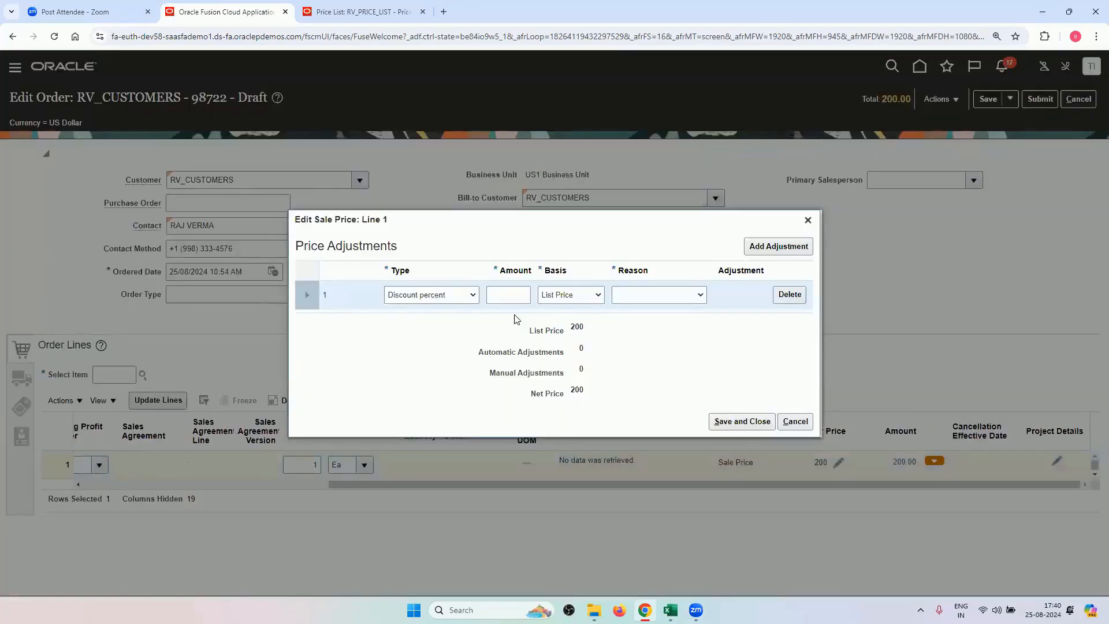
pyautogui.click(420, 295)
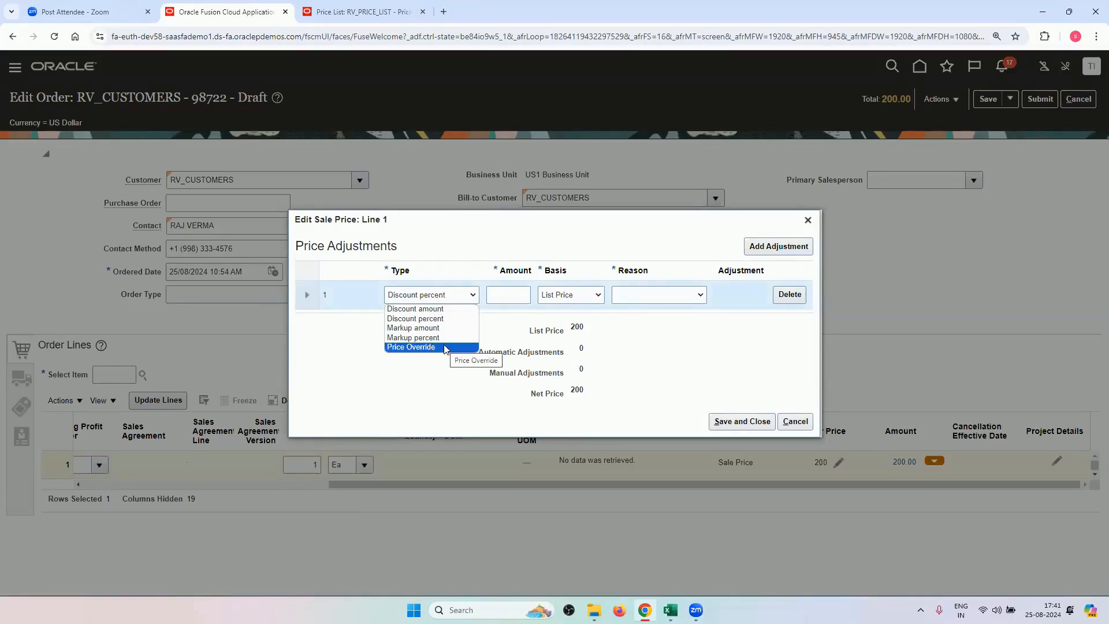
pyautogui.click(434, 310)
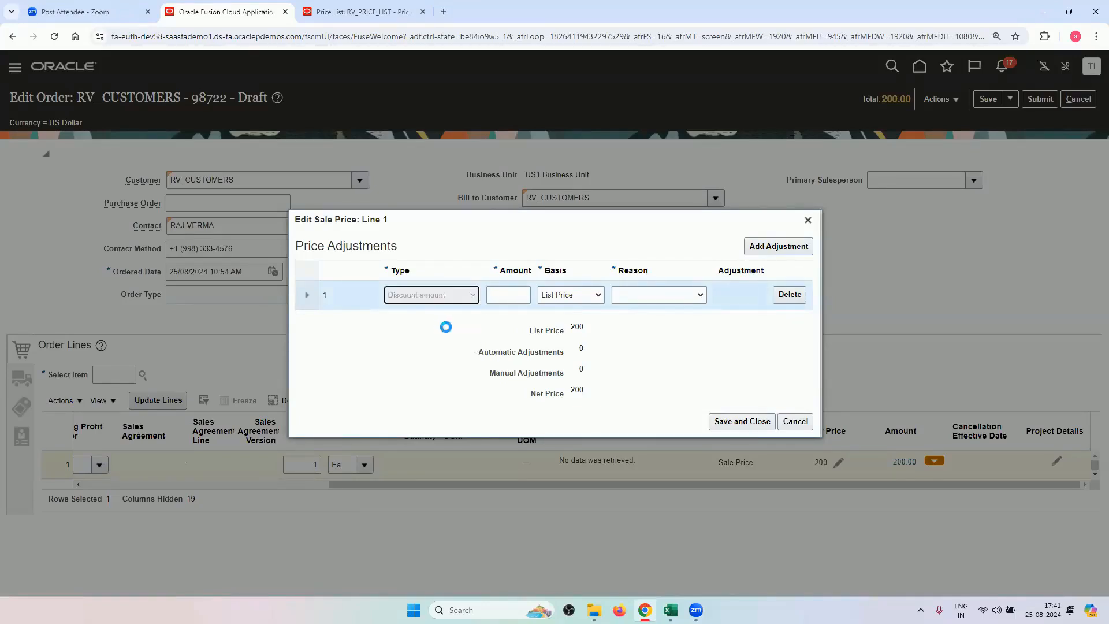
pyautogui.click(510, 299)
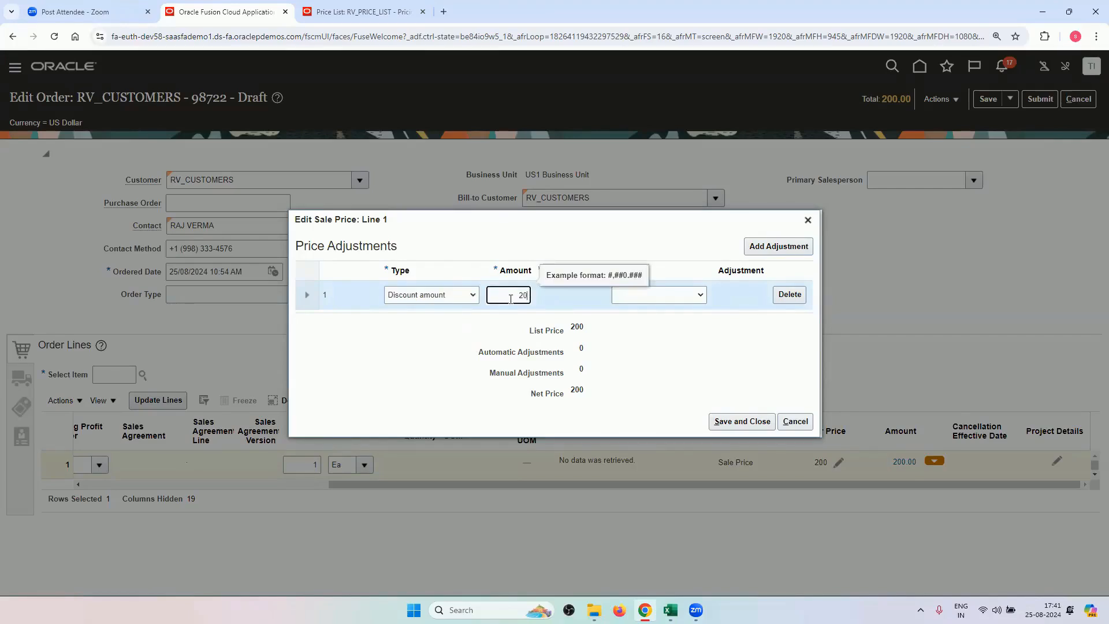
pyautogui.click(744, 374)
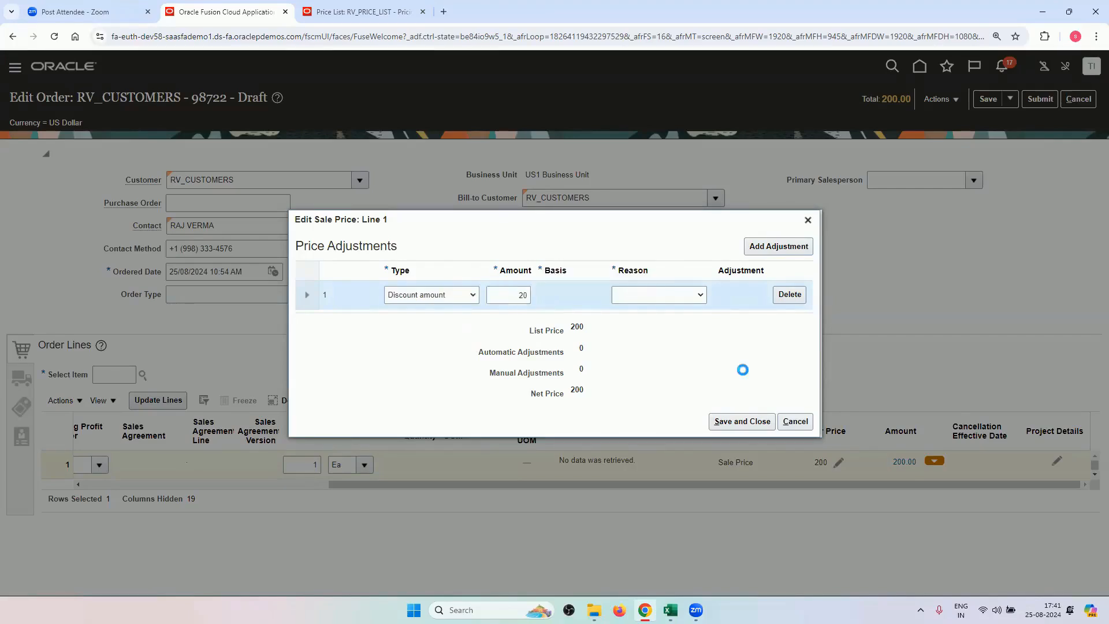
pyautogui.click(688, 299)
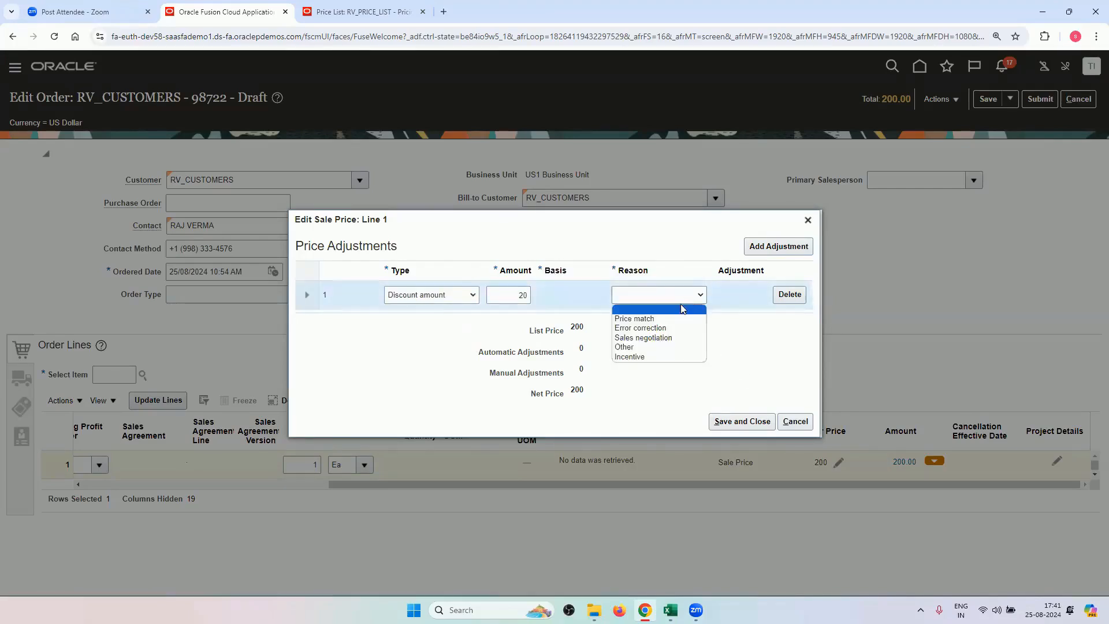
pyautogui.click(662, 338)
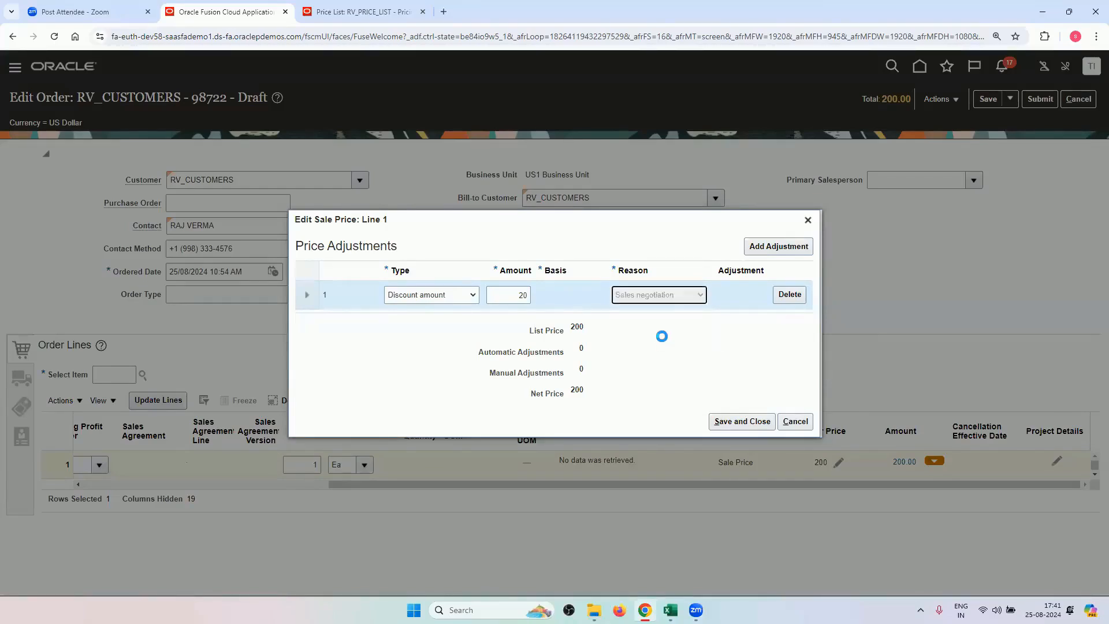
pyautogui.click(720, 422)
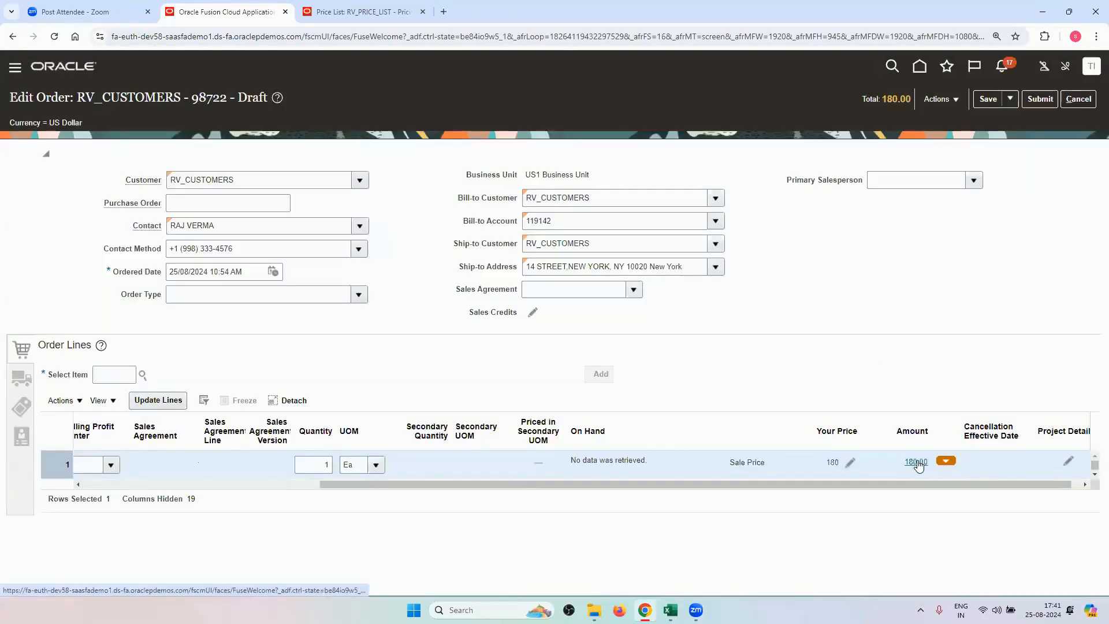
# Step: Examine the price components behind line 1's discounted amount and close the breakdown
pyautogui.click(916, 462)
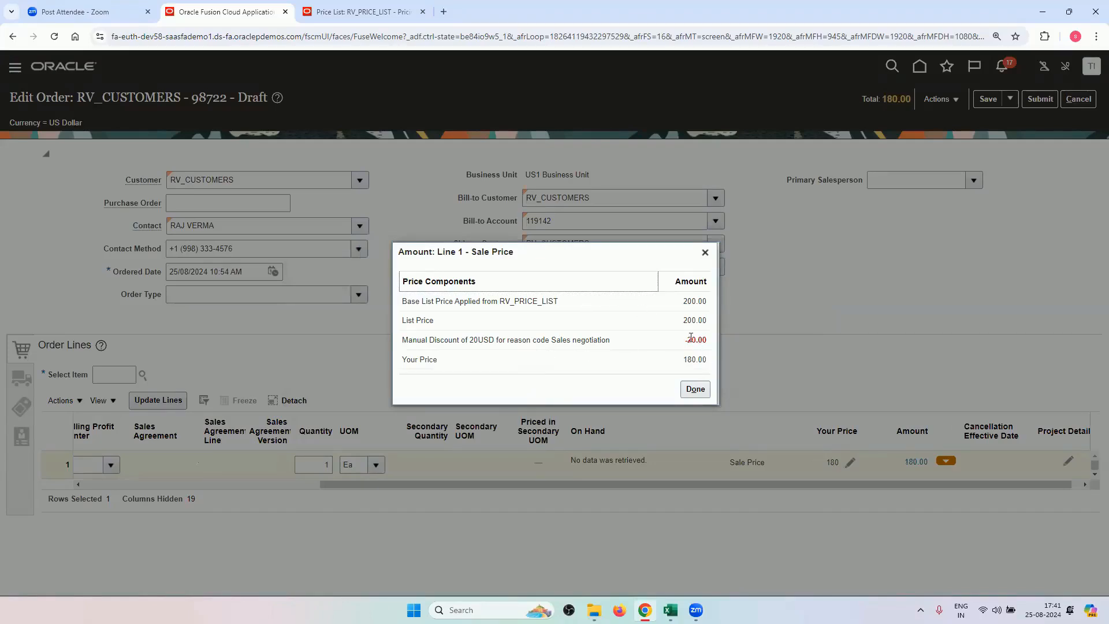
pyautogui.click(705, 253)
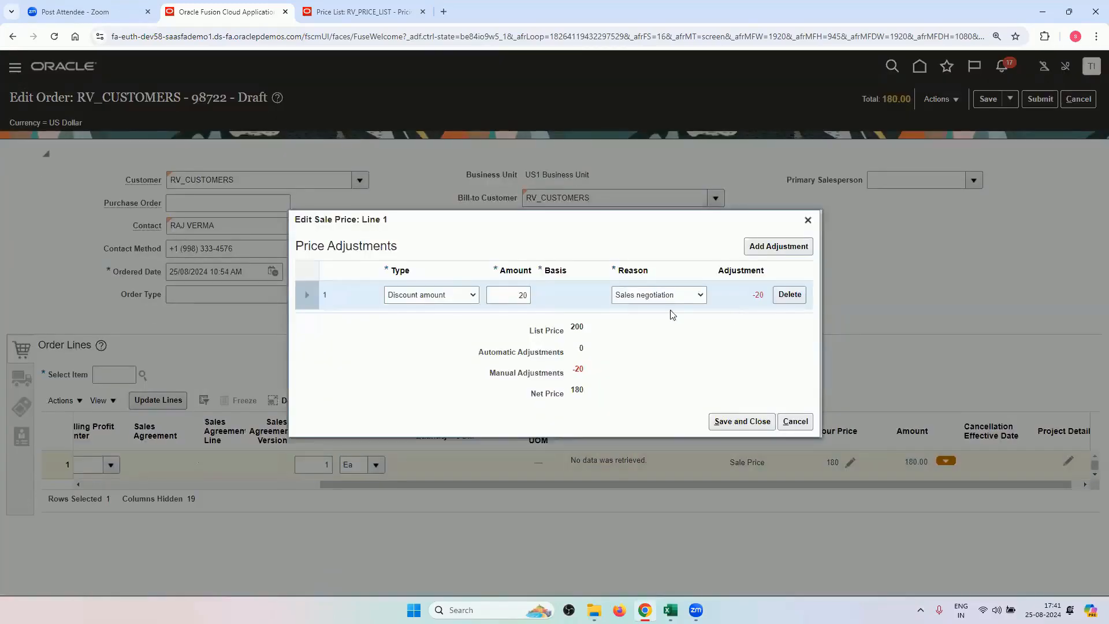
# Step: Change line 1's price adjustment to Discount percent with an amount of 10 and List Price as the basis
pyautogui.click(470, 295)
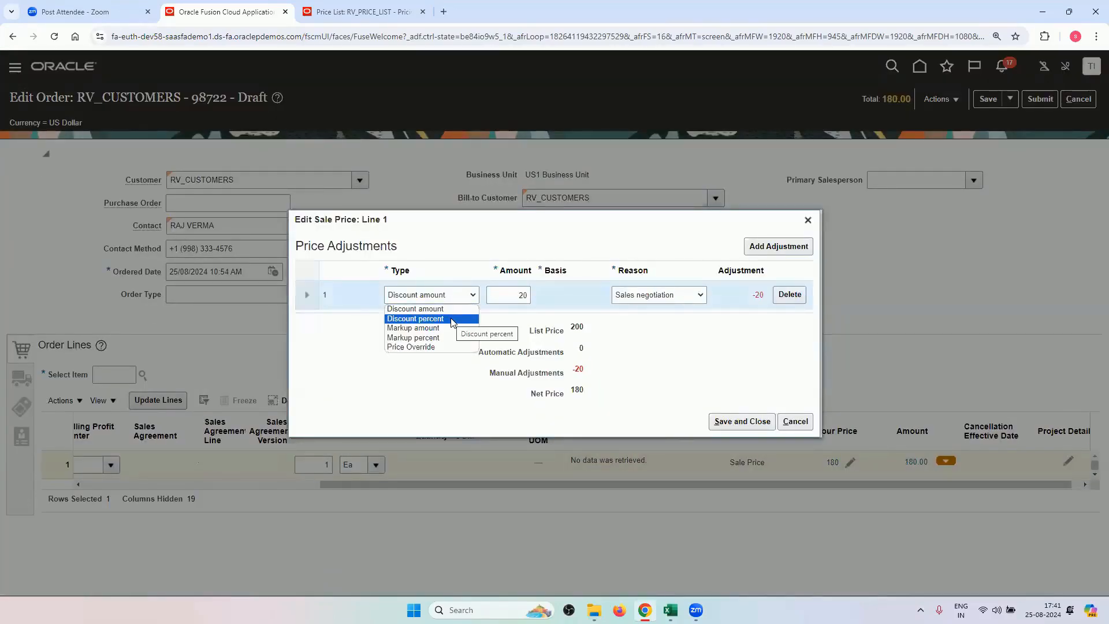
pyautogui.click(451, 319)
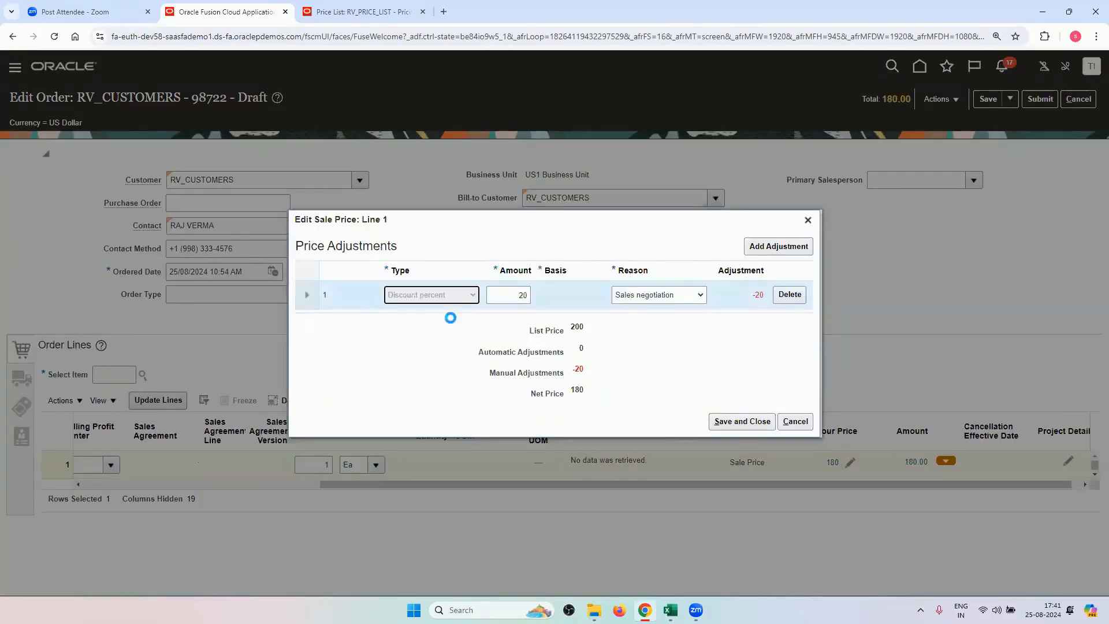
pyautogui.click(530, 297)
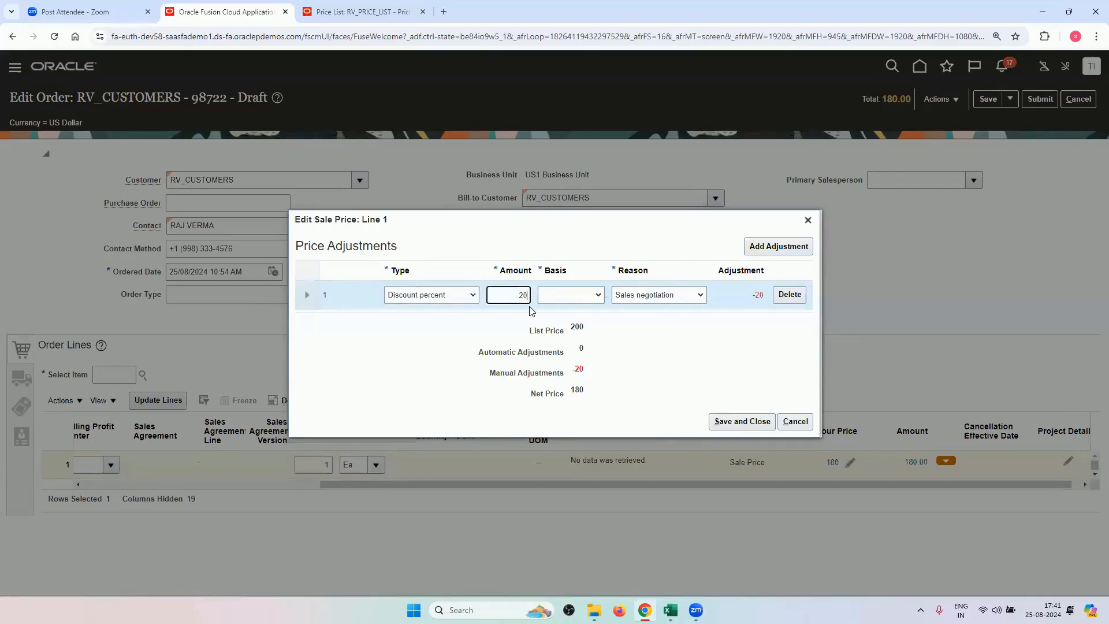
pyautogui.write('1')
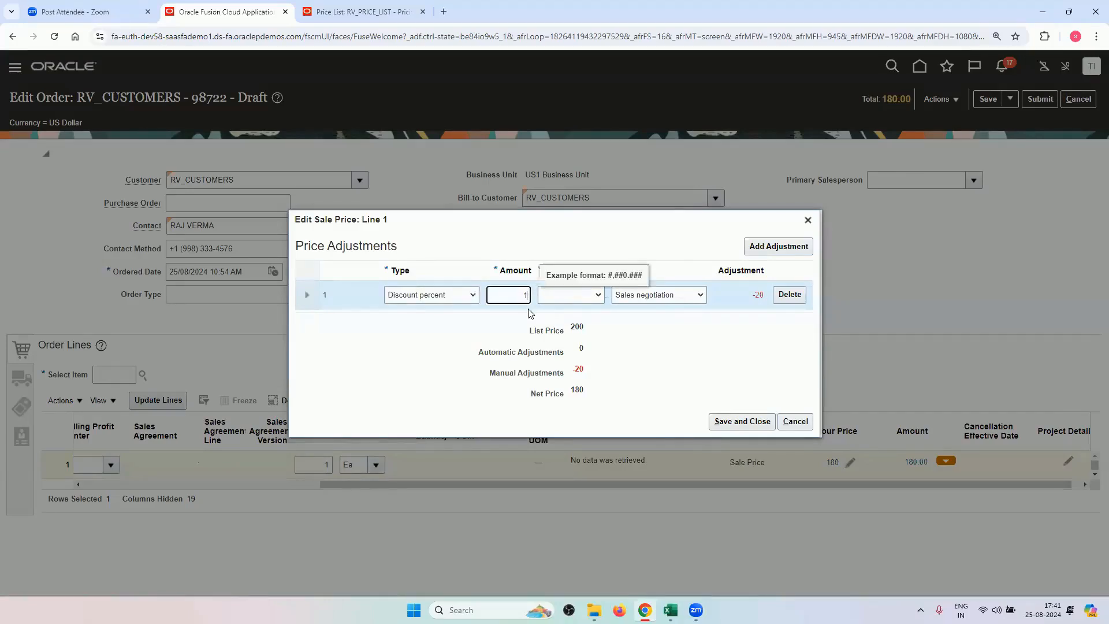
pyautogui.write('0')
pyautogui.click(561, 296)
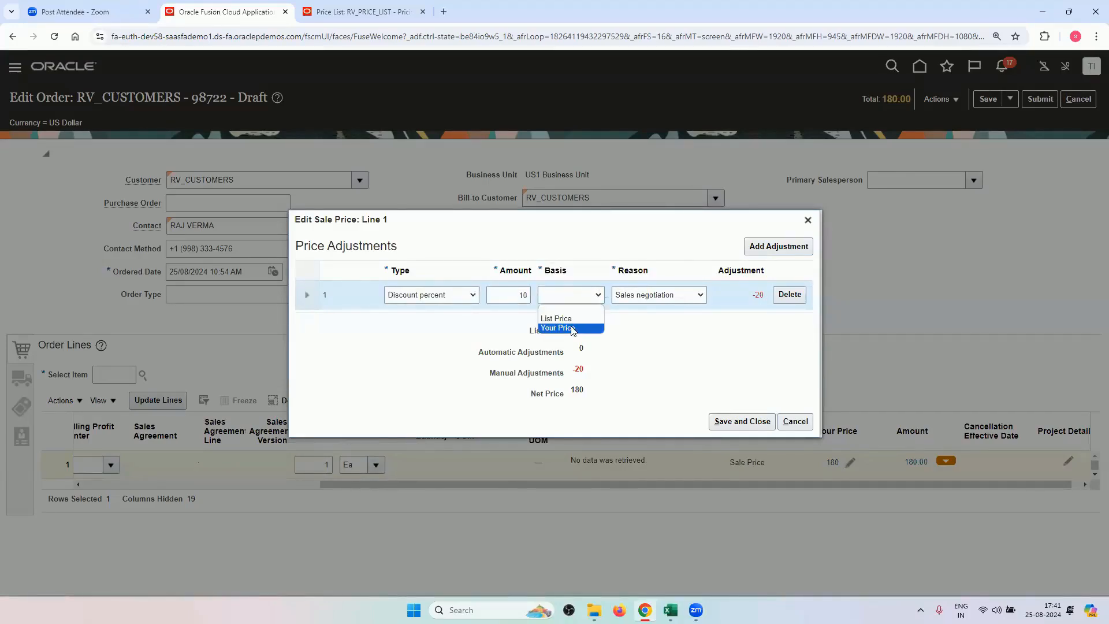
pyautogui.click(557, 319)
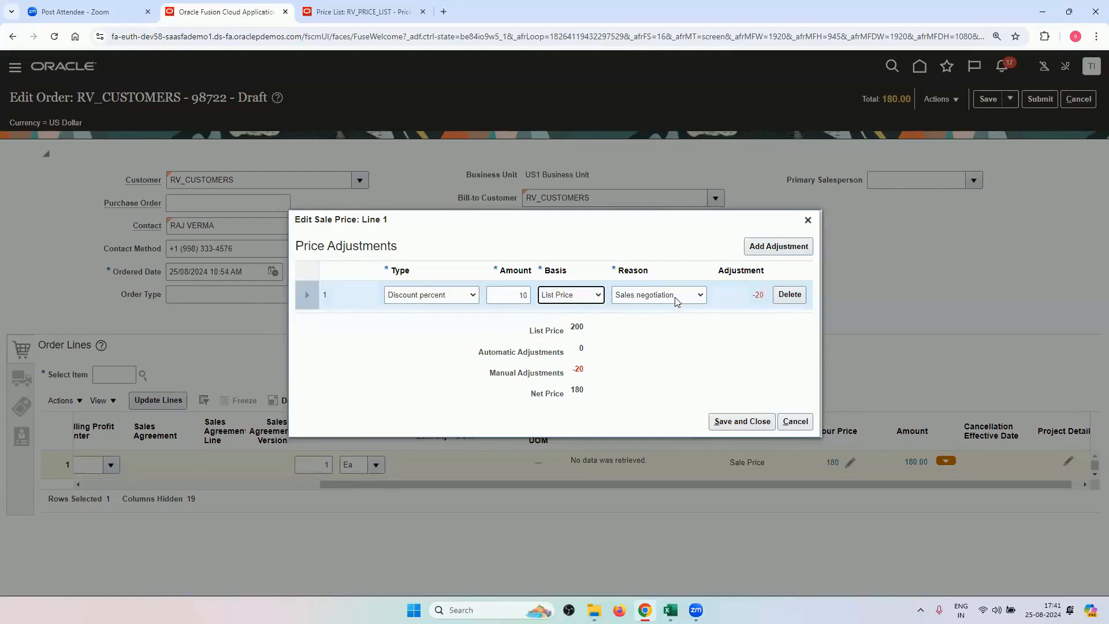
pyautogui.click(583, 297)
pyautogui.click(584, 301)
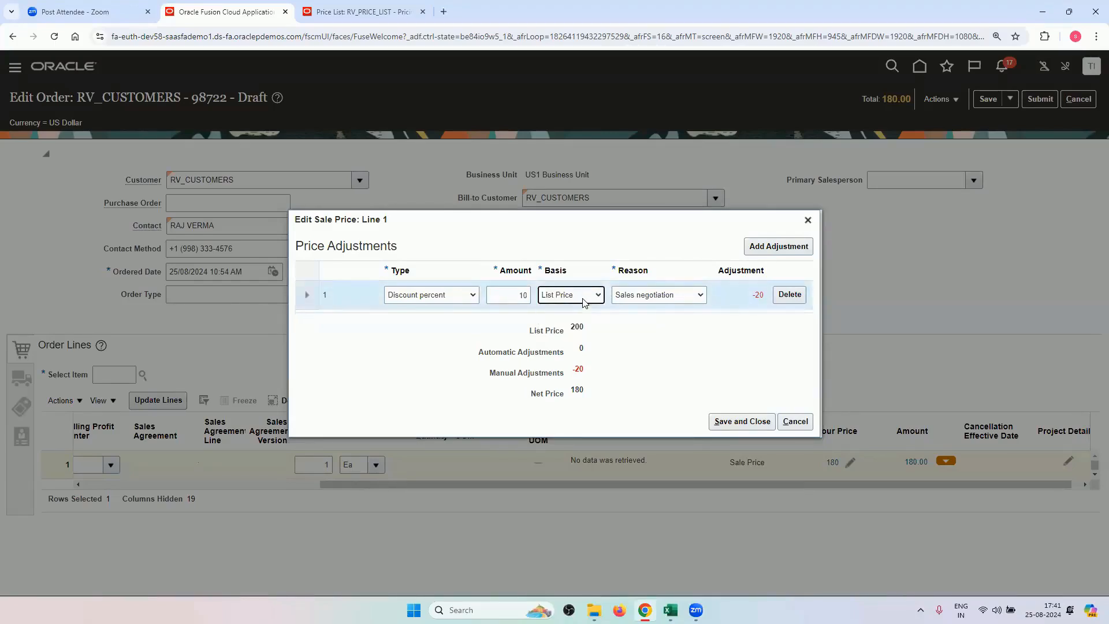
# Step: Set line 1's discount percentage to 20, save the adjustment, and review the price components behind the amount
pyautogui.click(527, 296)
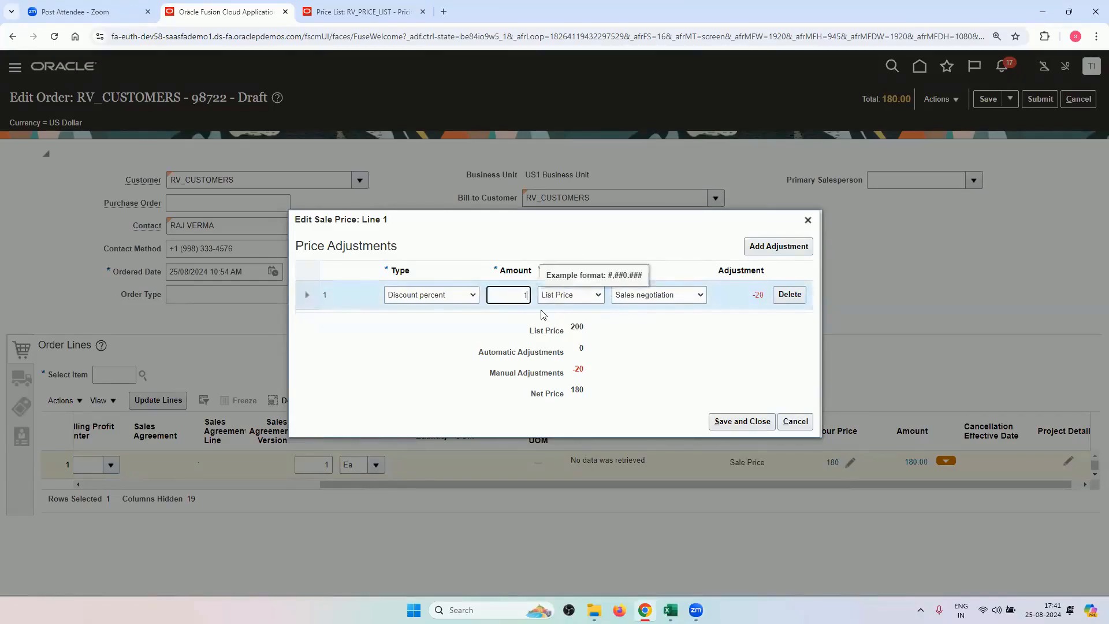
pyautogui.click(571, 349)
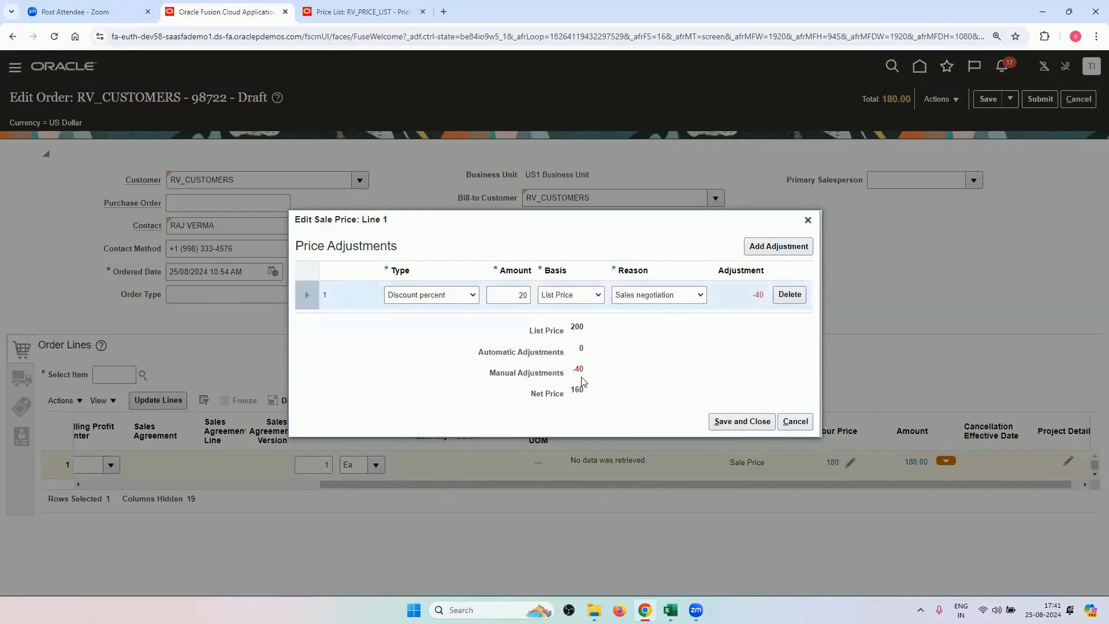
pyautogui.click(742, 421)
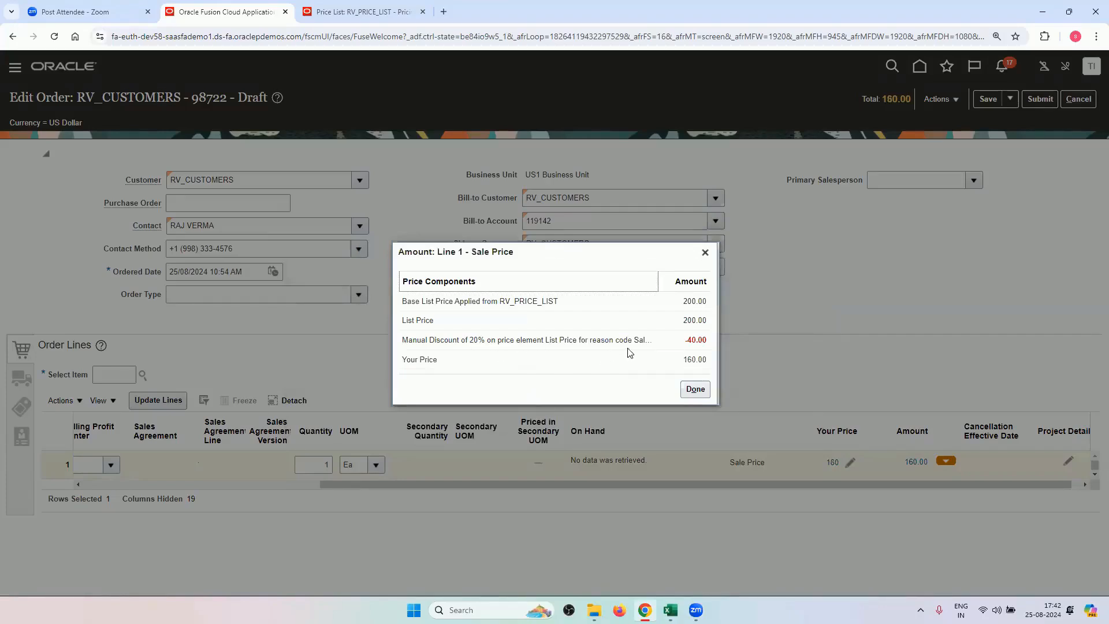
pyautogui.click(695, 388)
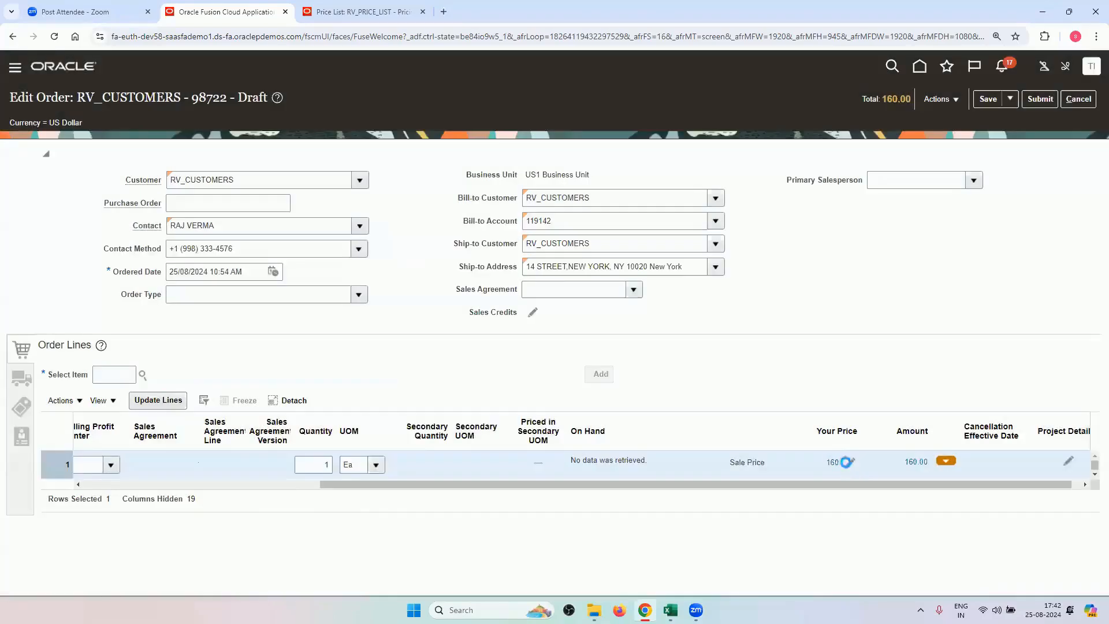
# Step: Change line 1's adjustment to a Markup amount of 20 with reason Price match, save it, and review the price components
pyautogui.click(849, 462)
pyautogui.click(465, 296)
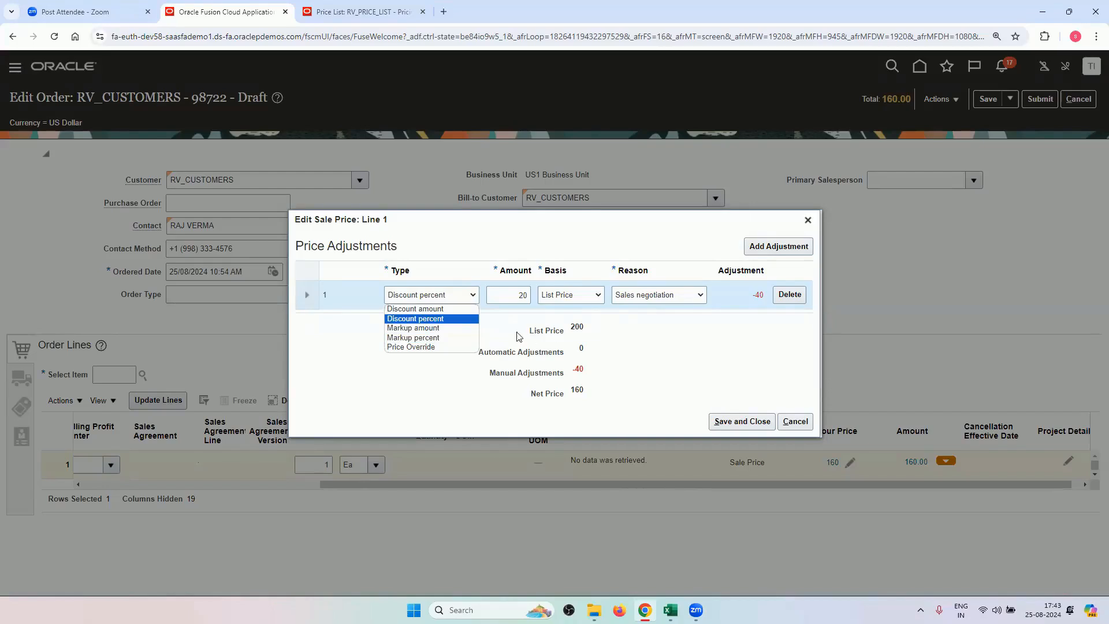
pyautogui.click(436, 328)
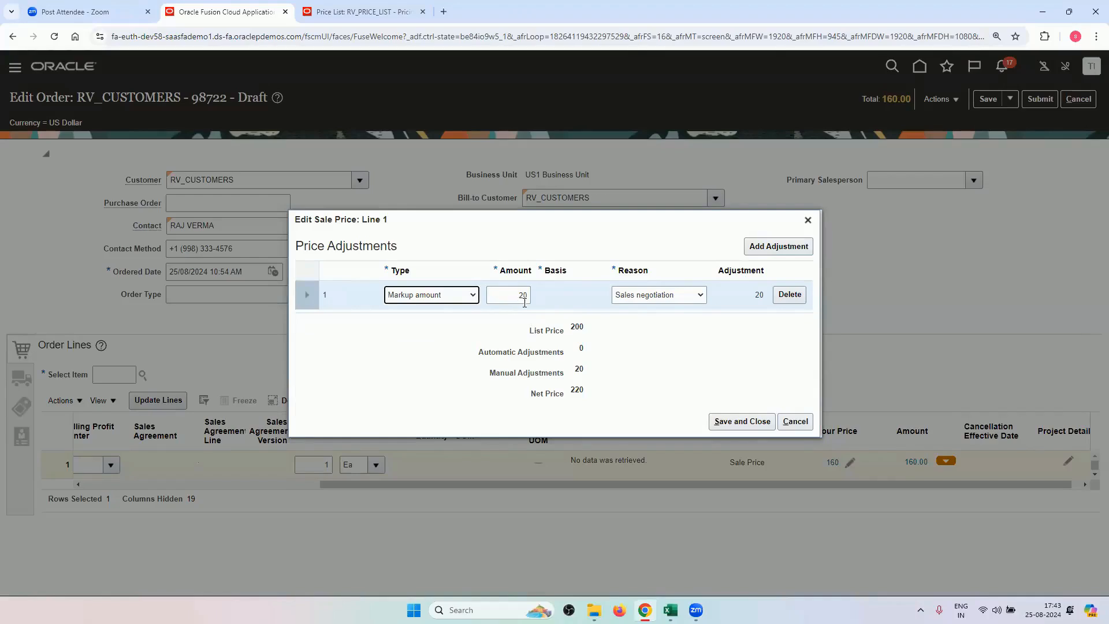
pyautogui.click(634, 296)
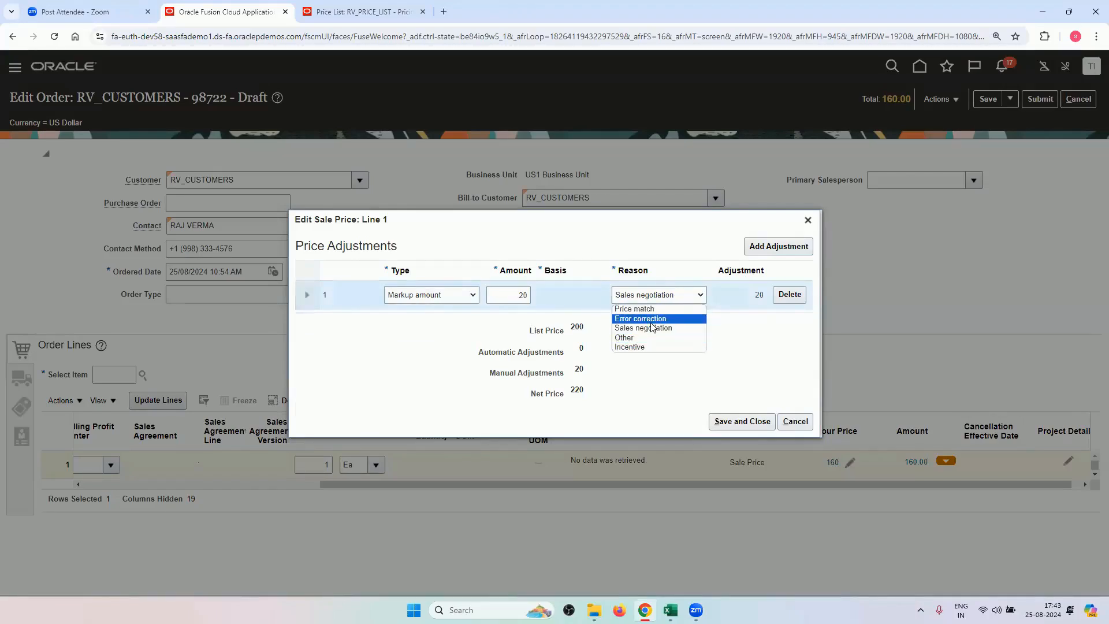
pyautogui.click(656, 309)
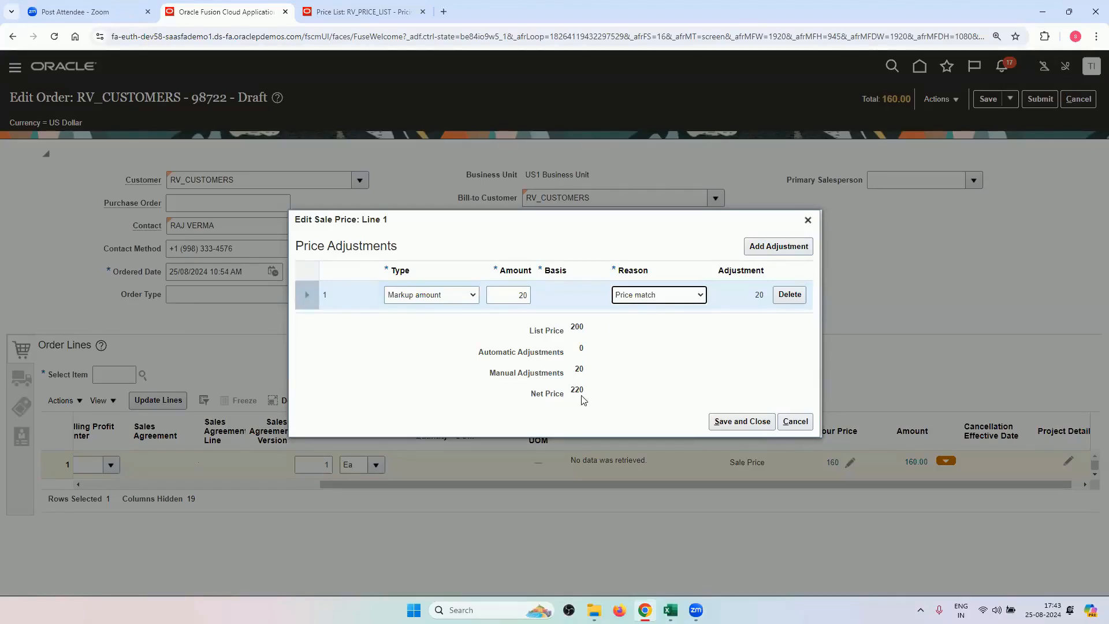
pyautogui.click(716, 423)
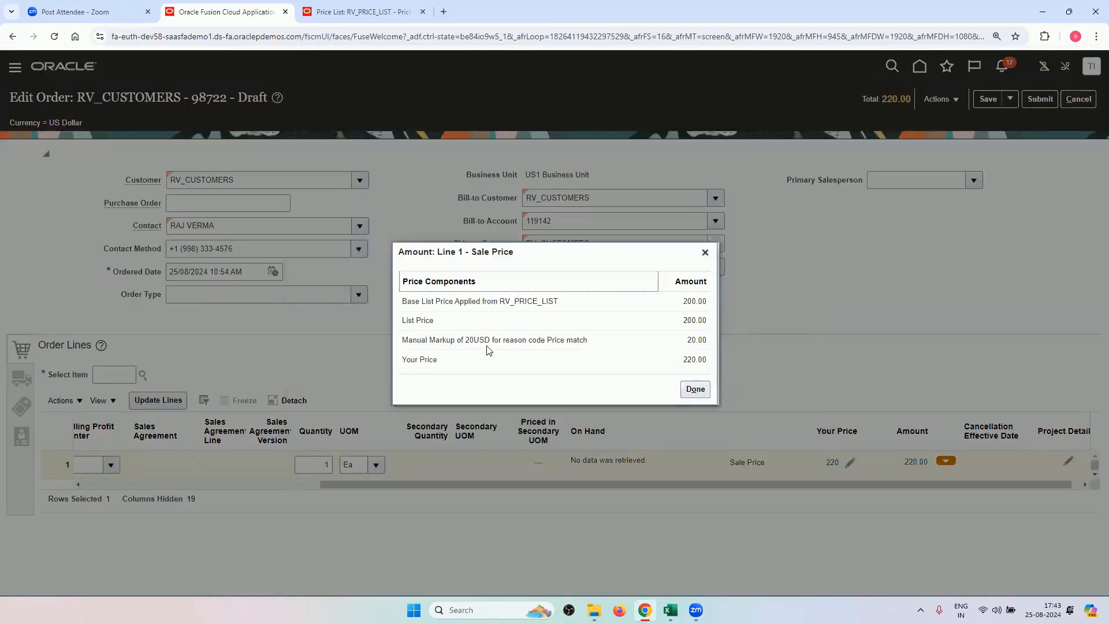
pyautogui.click(703, 393)
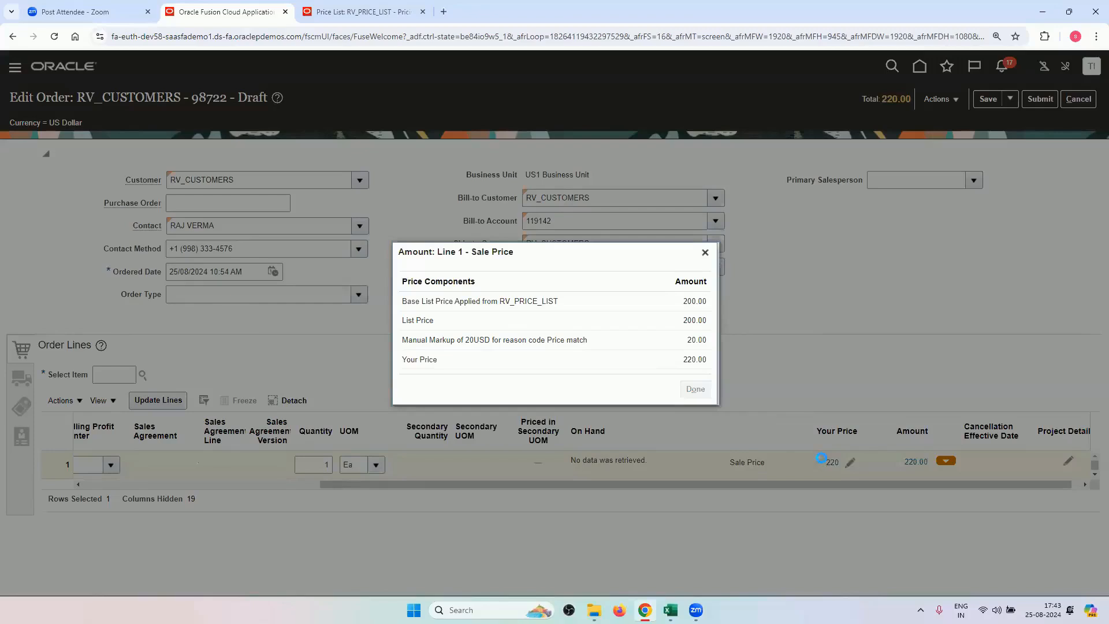
# Step: Change line 1's adjustment to a Price Override of 180, save it, and review the price components
pyautogui.click(849, 463)
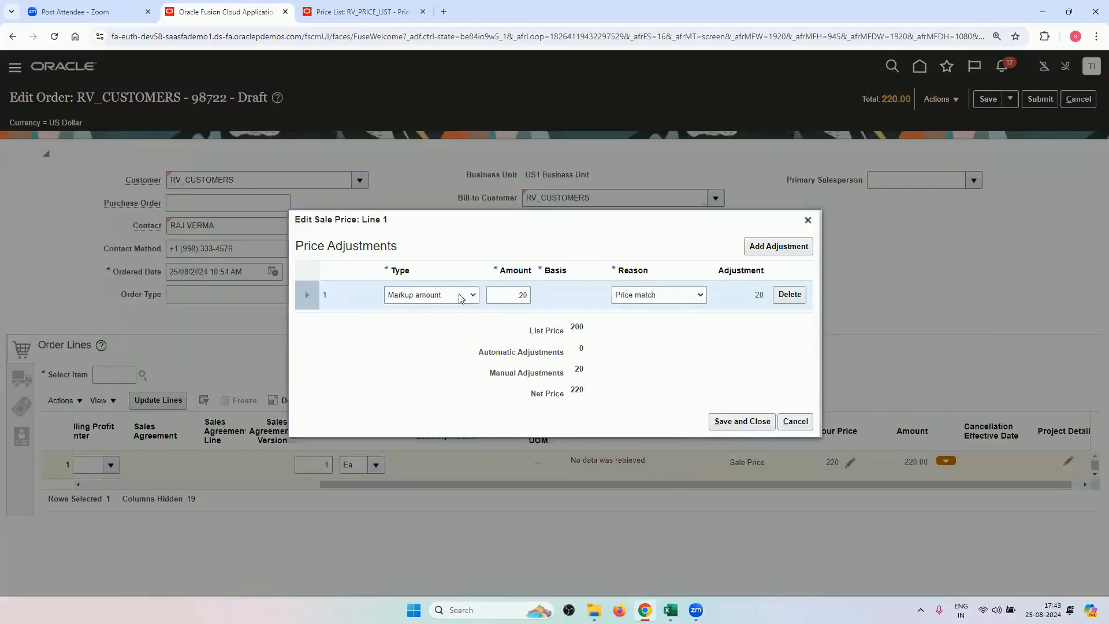
pyautogui.click(458, 293)
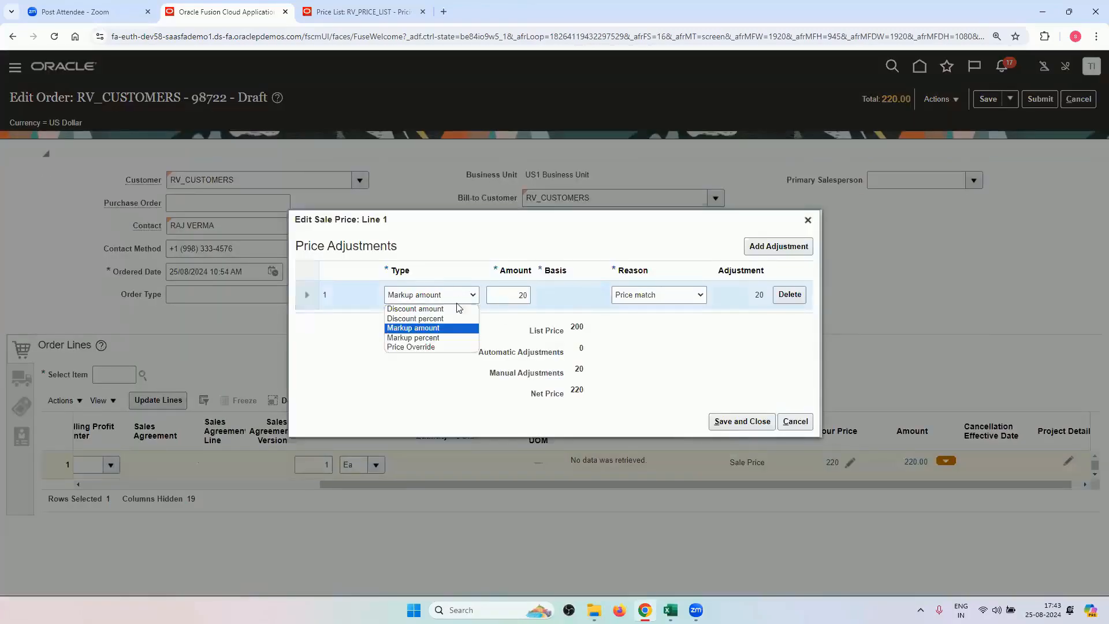
pyautogui.click(448, 346)
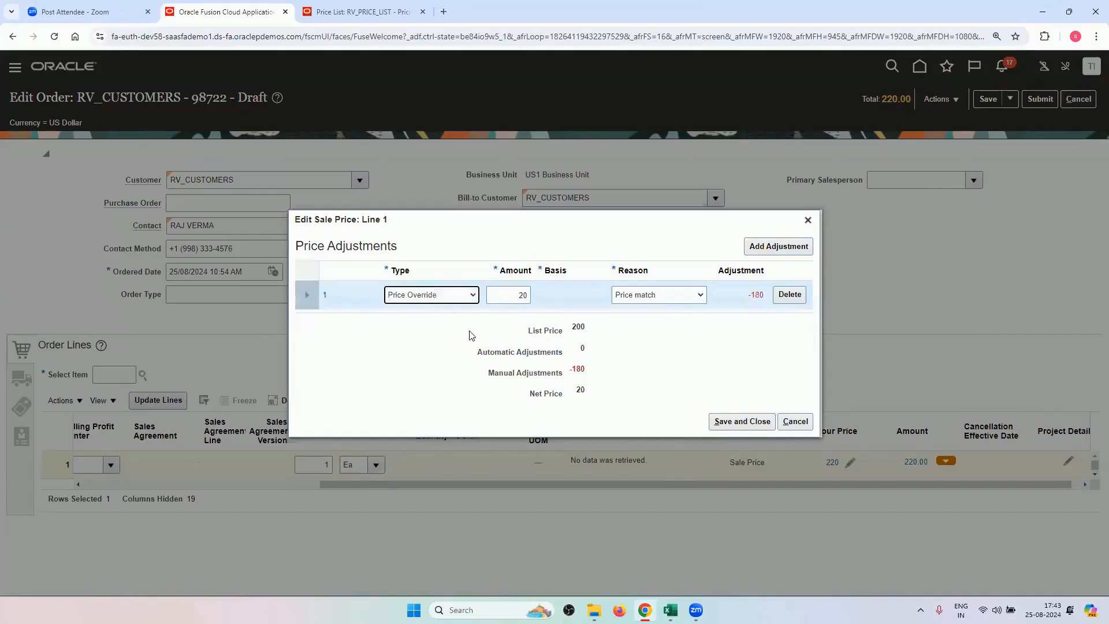
pyautogui.doubleClick(529, 294)
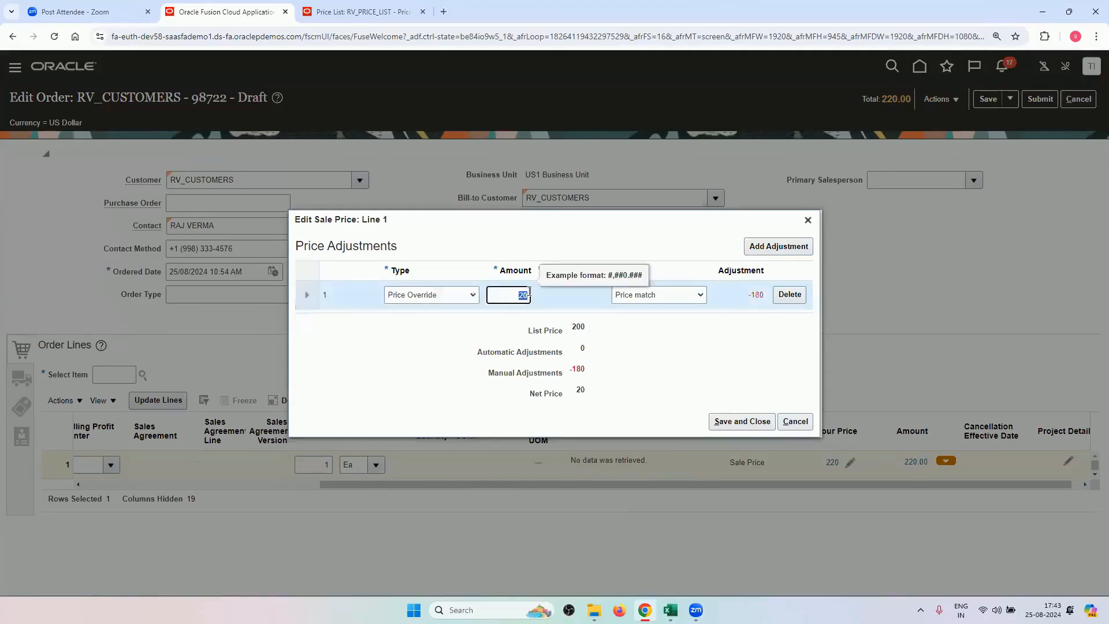
pyautogui.press('BackSpace')
pyautogui.click(653, 349)
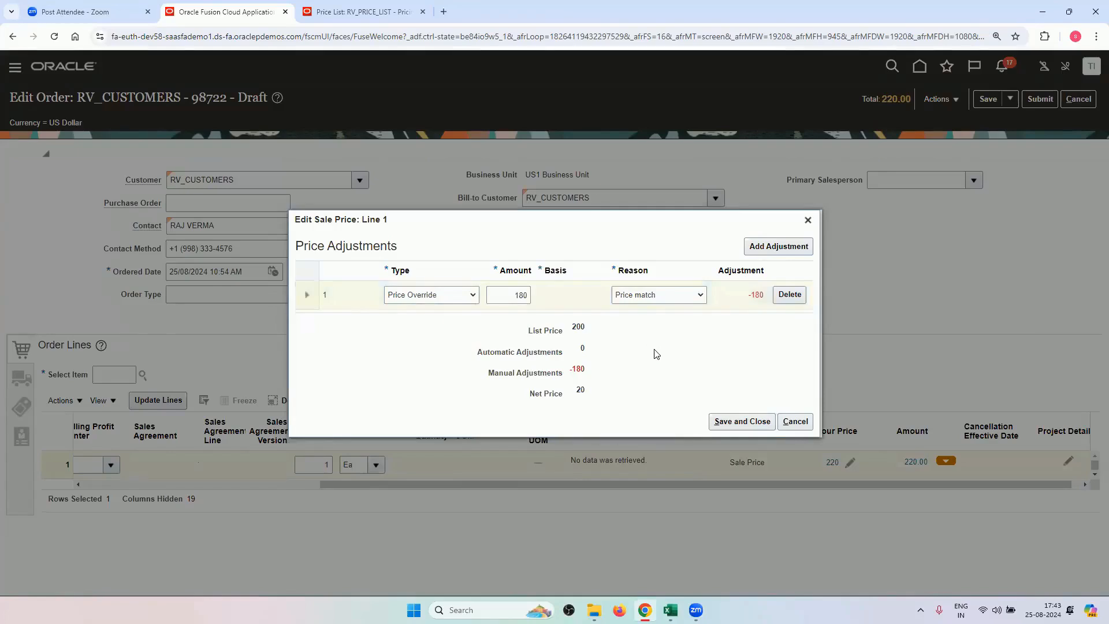
pyautogui.click(722, 421)
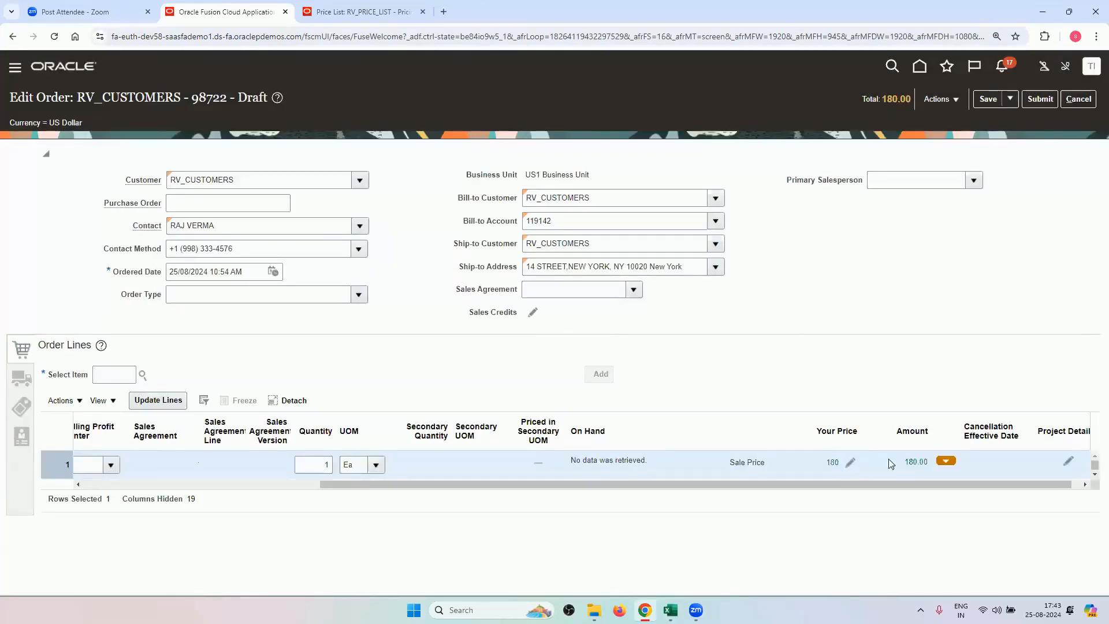
pyautogui.click(912, 464)
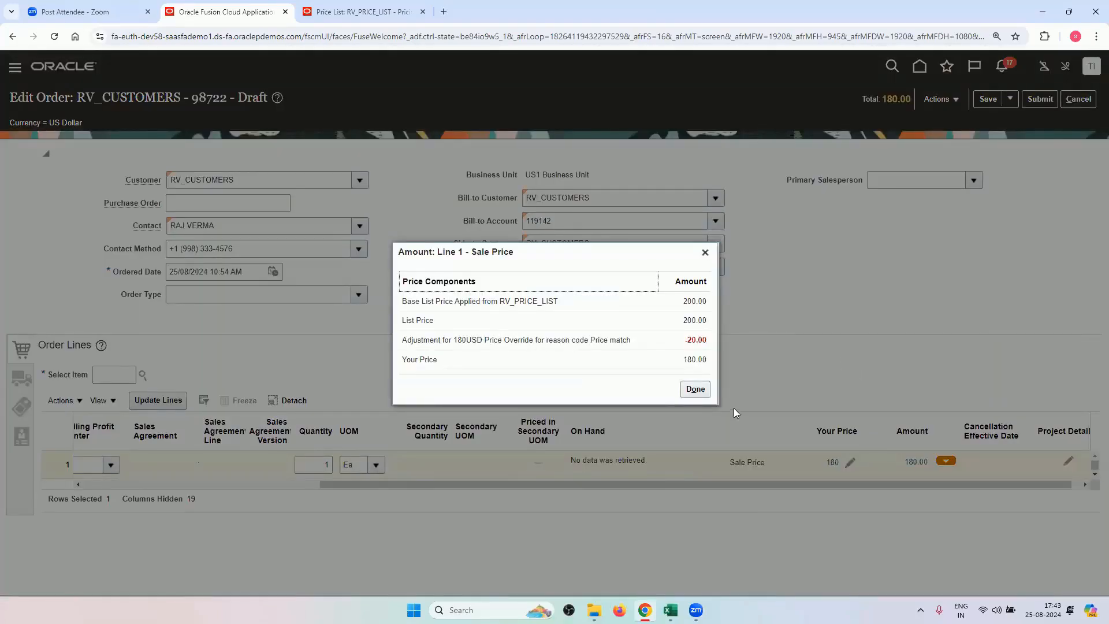
pyautogui.click(694, 389)
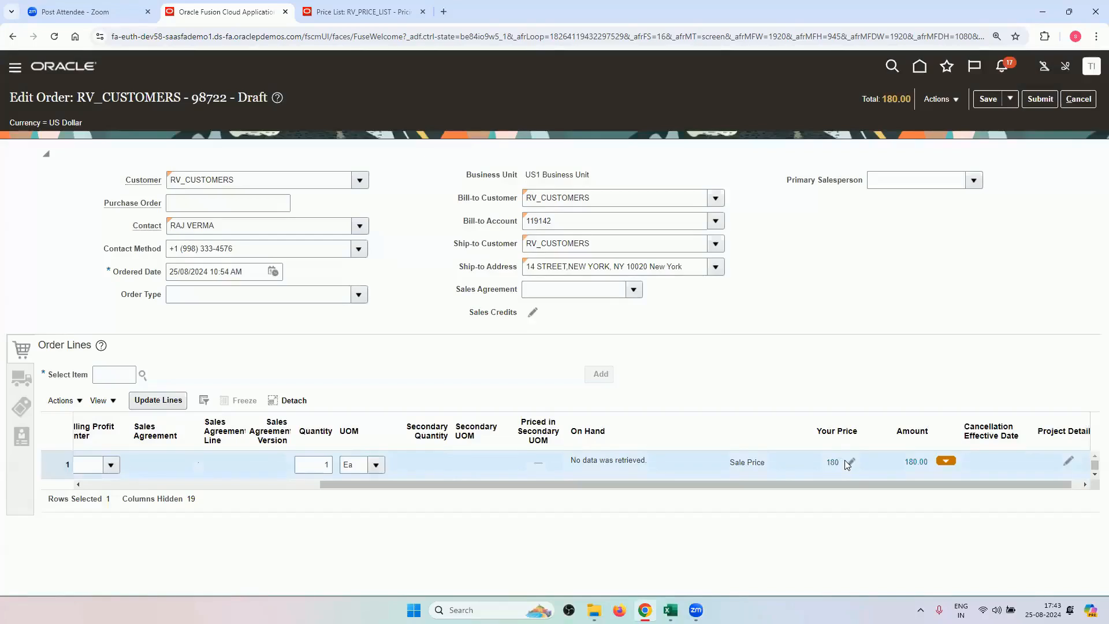
# Step: Set line 1's Price Override amount to 200, save it, and review the price components
pyautogui.click(849, 462)
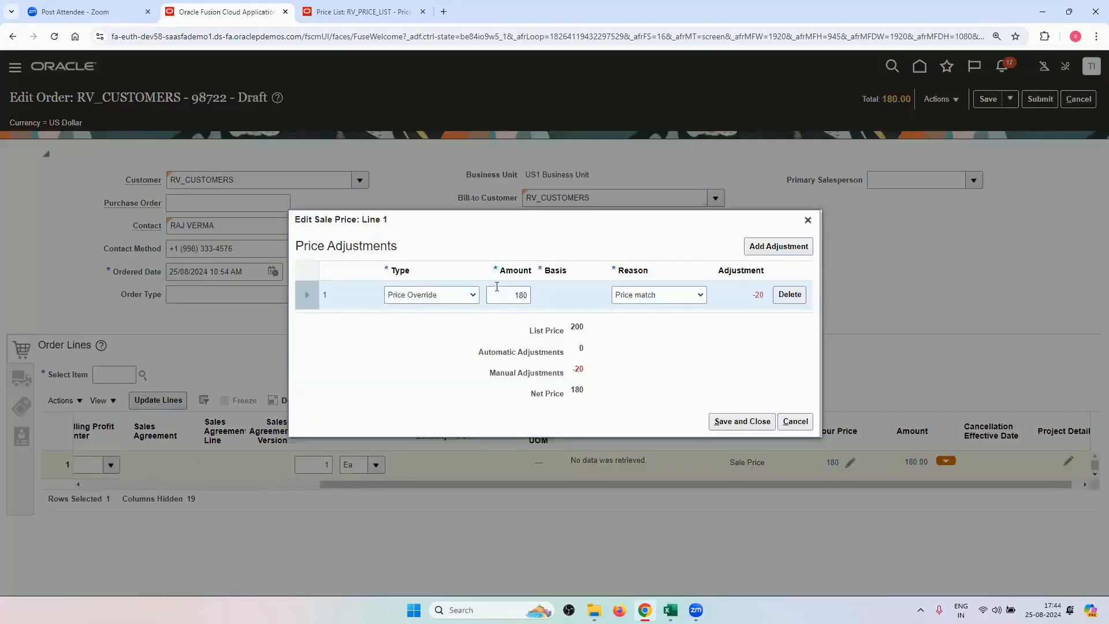
pyautogui.click(458, 298)
pyautogui.click(460, 296)
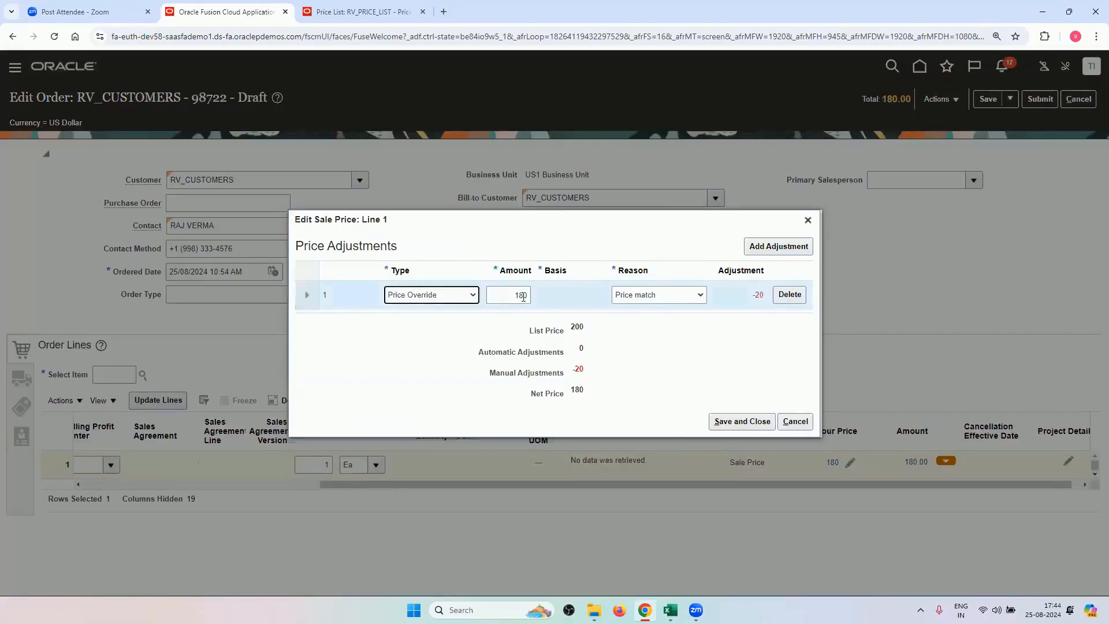
pyautogui.doubleClick(517, 298)
pyautogui.write('200')
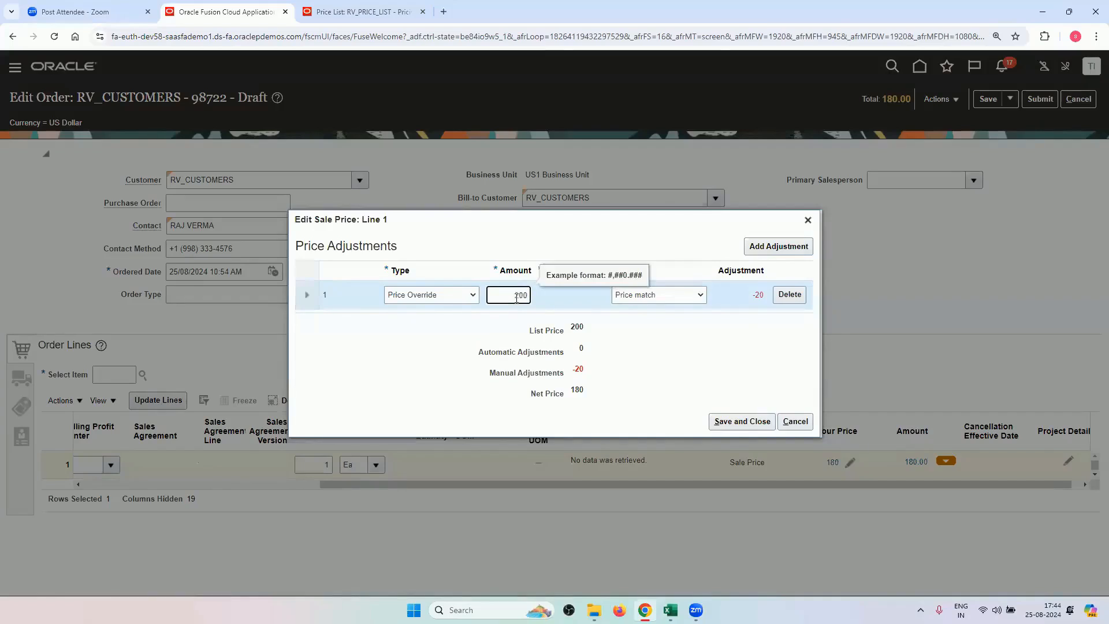
pyautogui.click(737, 421)
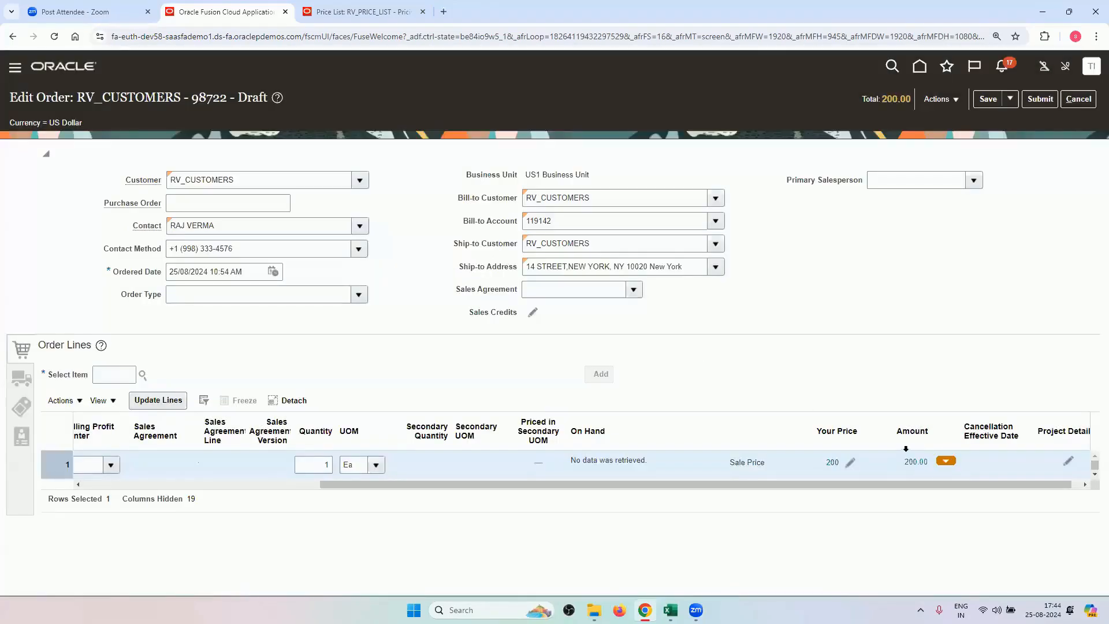
pyautogui.click(915, 461)
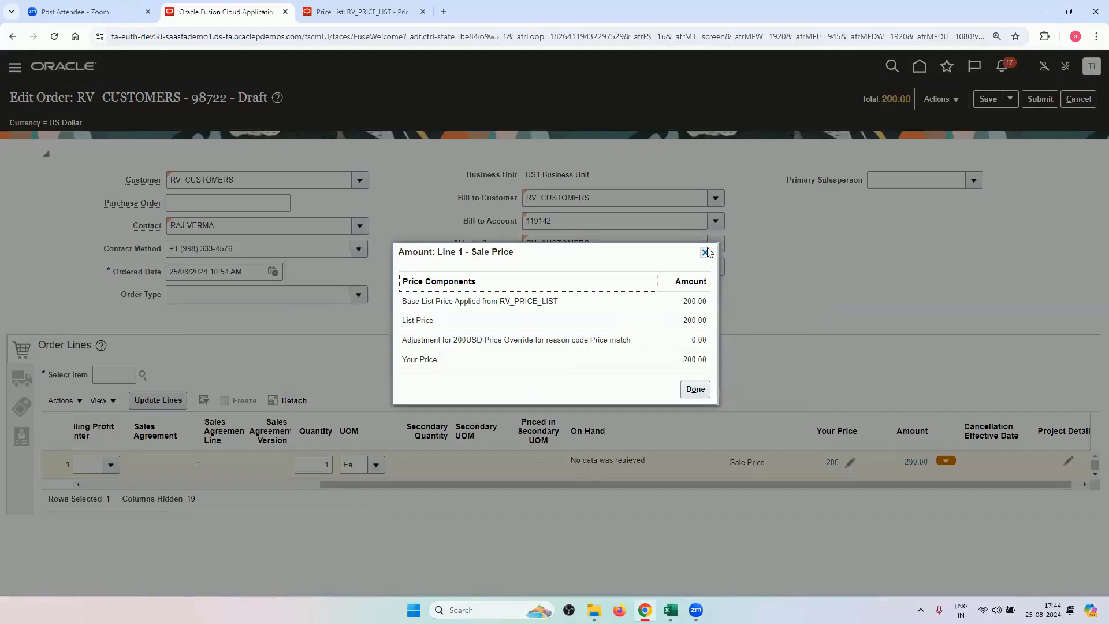
pyautogui.click(705, 253)
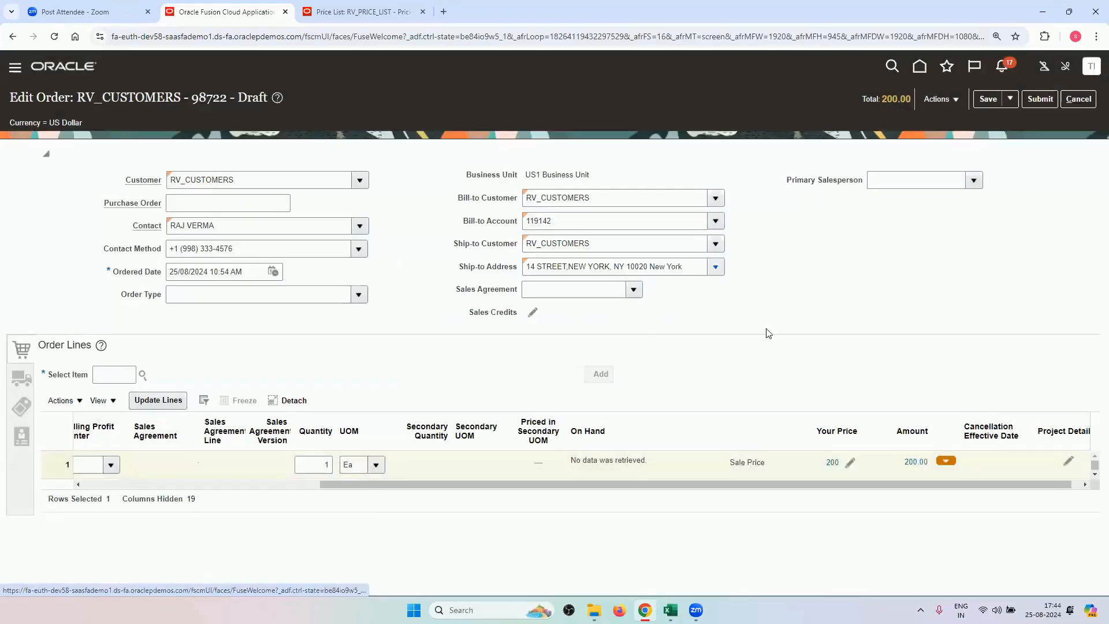
# Step: Compare the RV_LAPTOP charge's base price and manual adjustment setting in RV_PRICE_LIST with the price on the draft order line
pyautogui.click(316, 5)
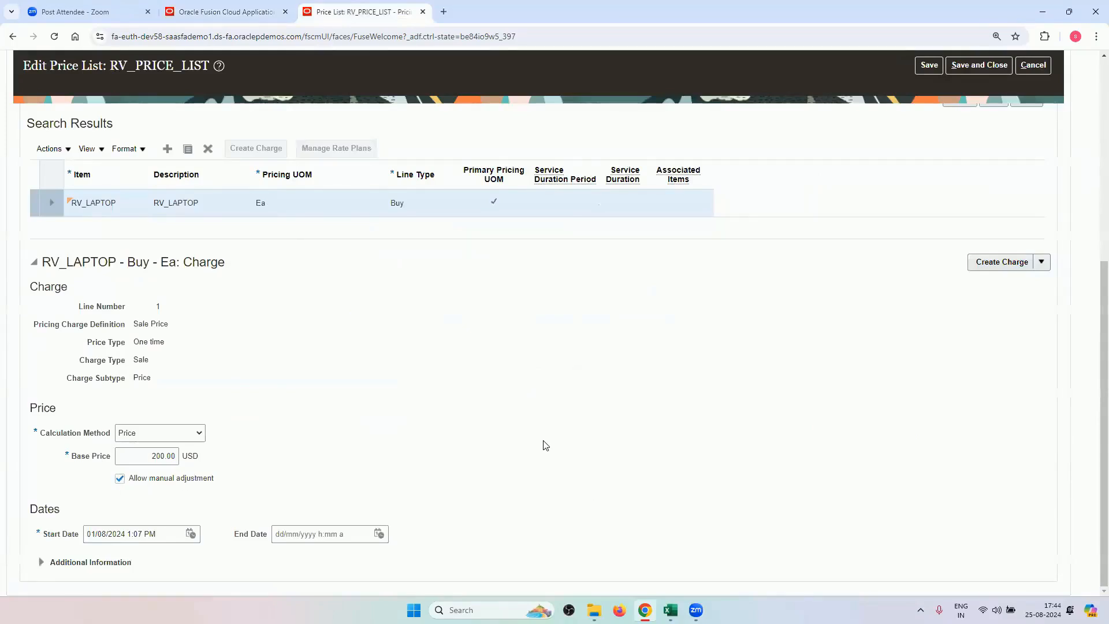
pyautogui.scroll(2, 399, 268)
pyautogui.scroll(-2, 554, 289)
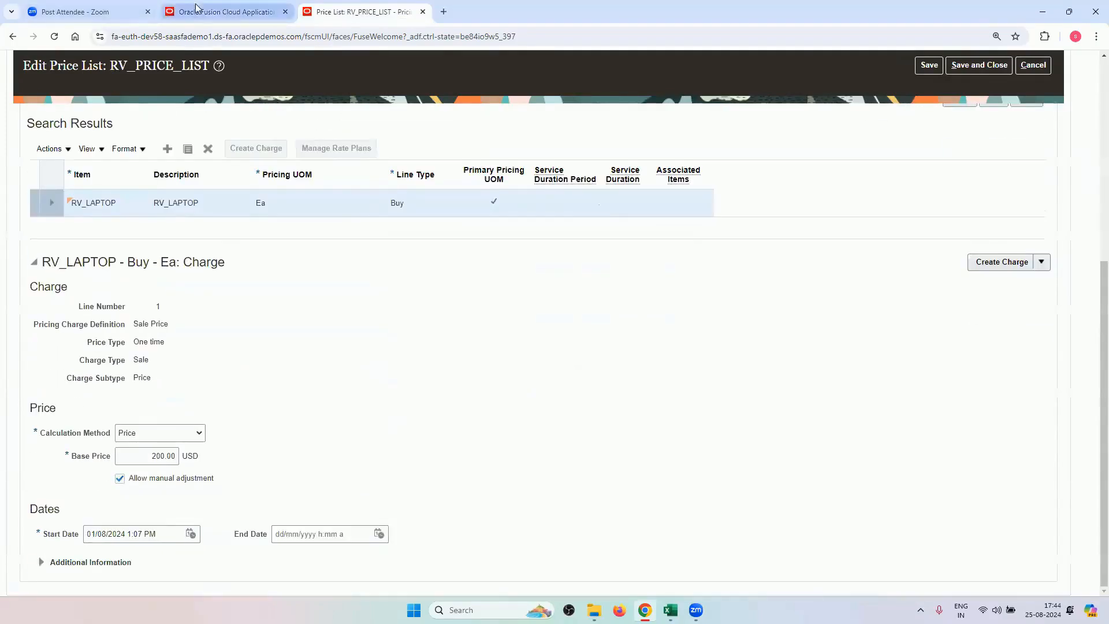
pyautogui.click(225, 11)
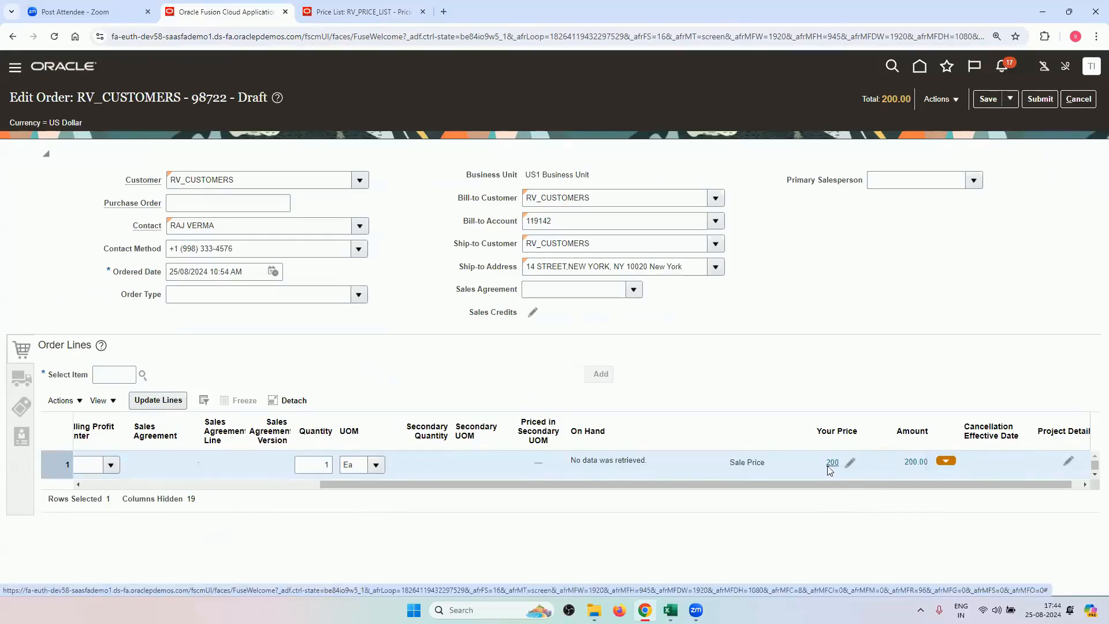
pyautogui.click(358, 11)
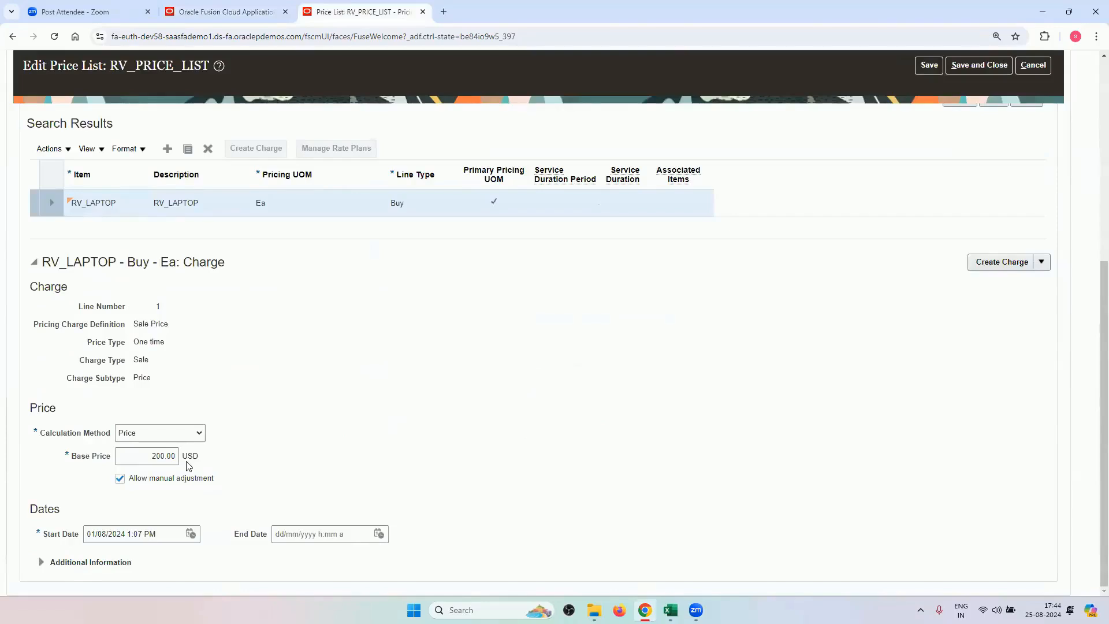
# Step: Duplicate the RV_LAPTOP Sale Price charge and make the copy a Setup Fee with a base price of 20.00 USD
pyautogui.scroll(5, 378, 421)
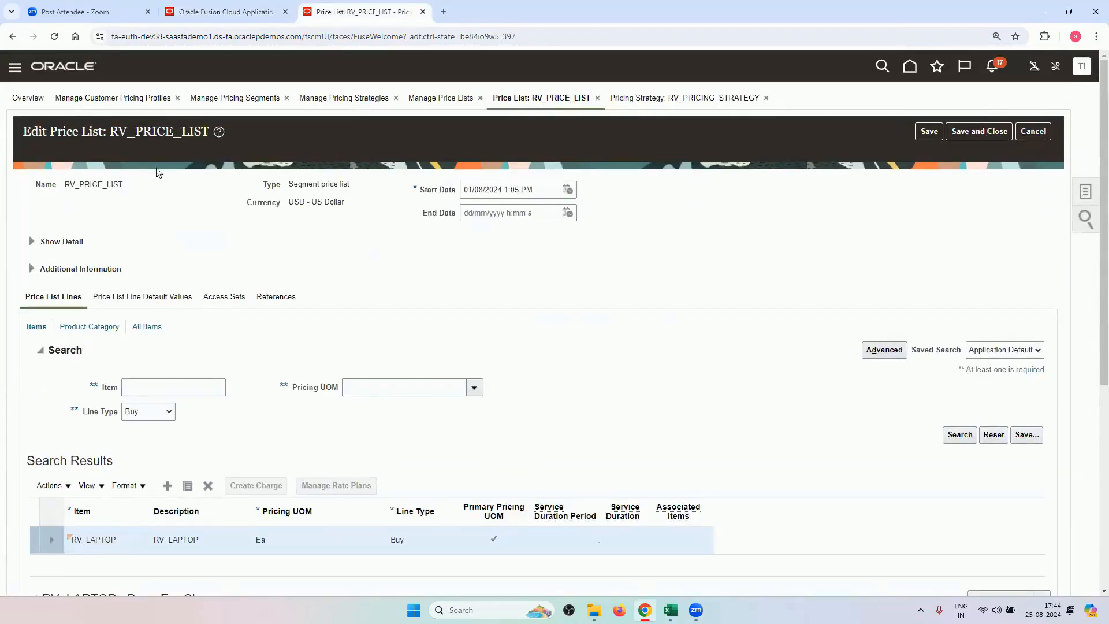
pyautogui.scroll(-5, 314, 289)
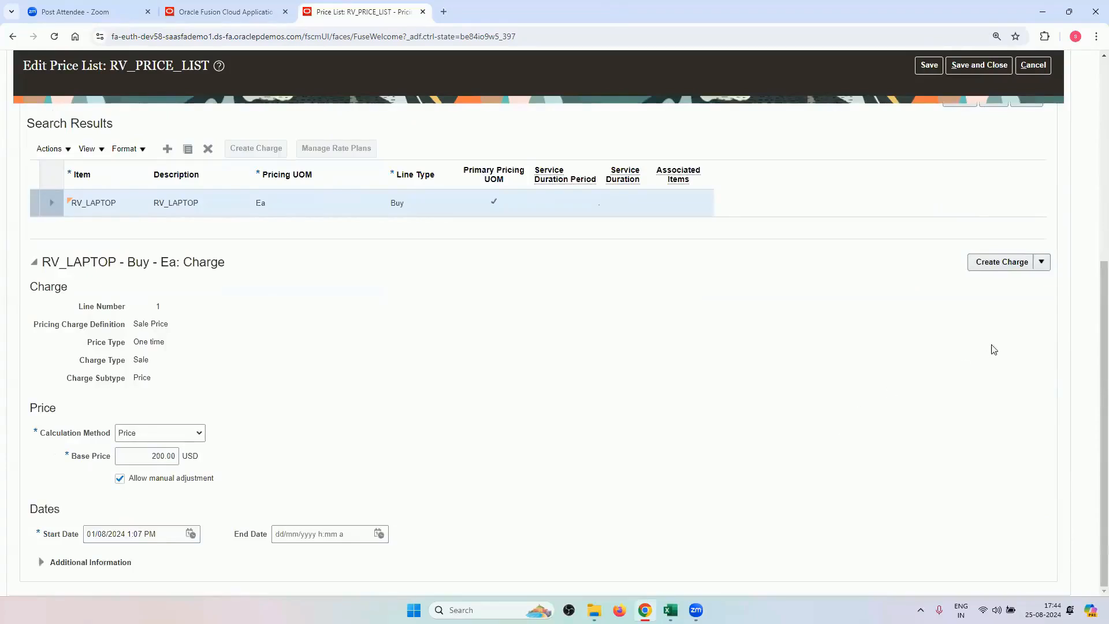
pyautogui.click(1041, 264)
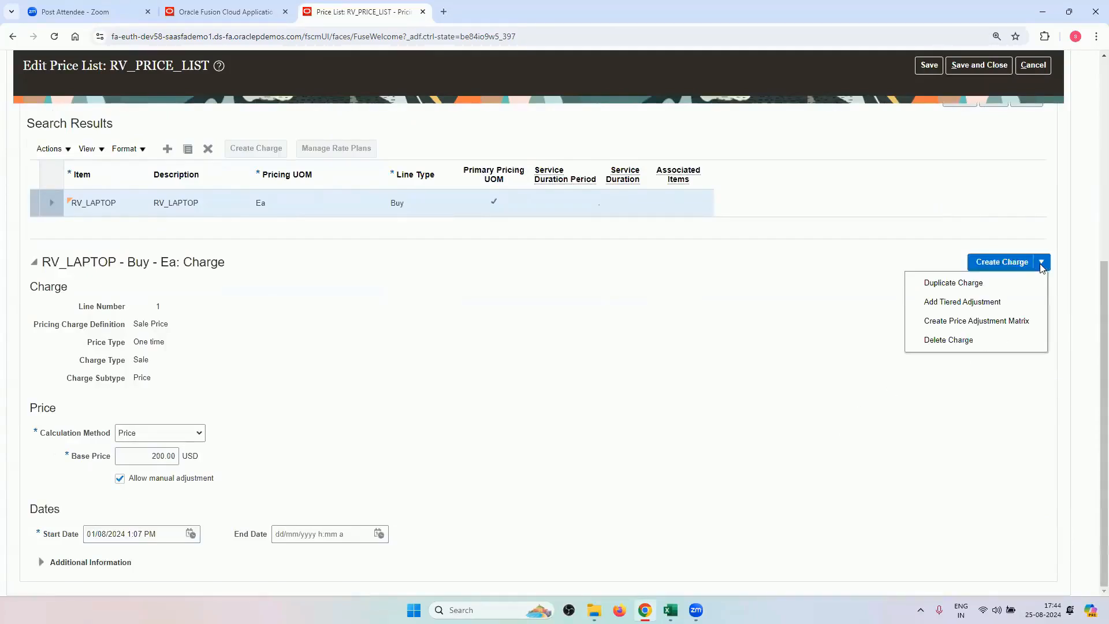
pyautogui.click(961, 287)
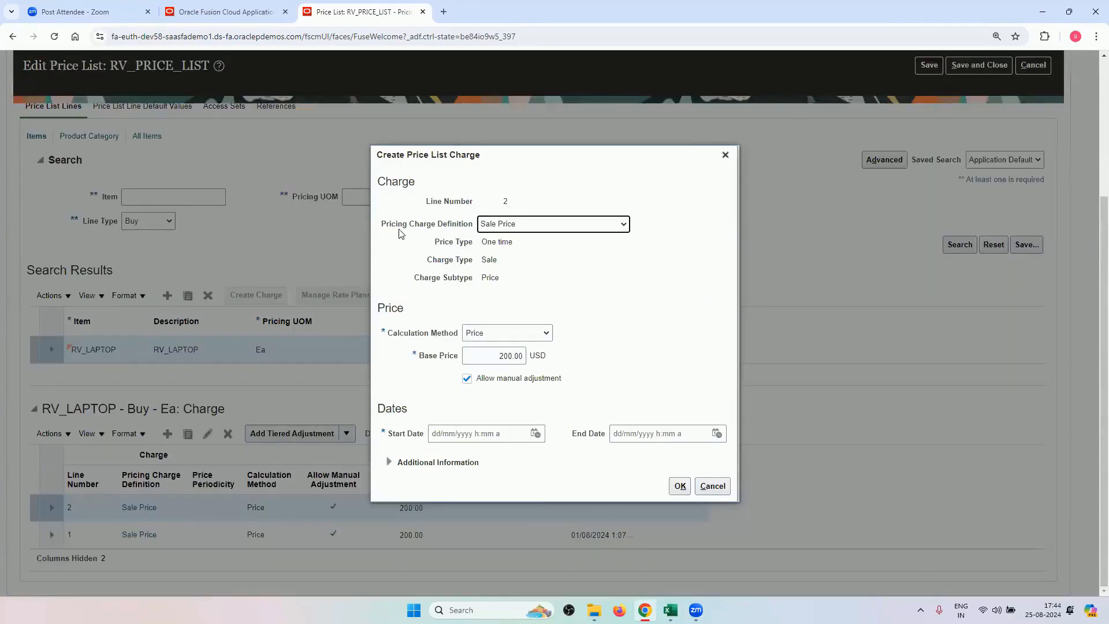
pyautogui.click(534, 226)
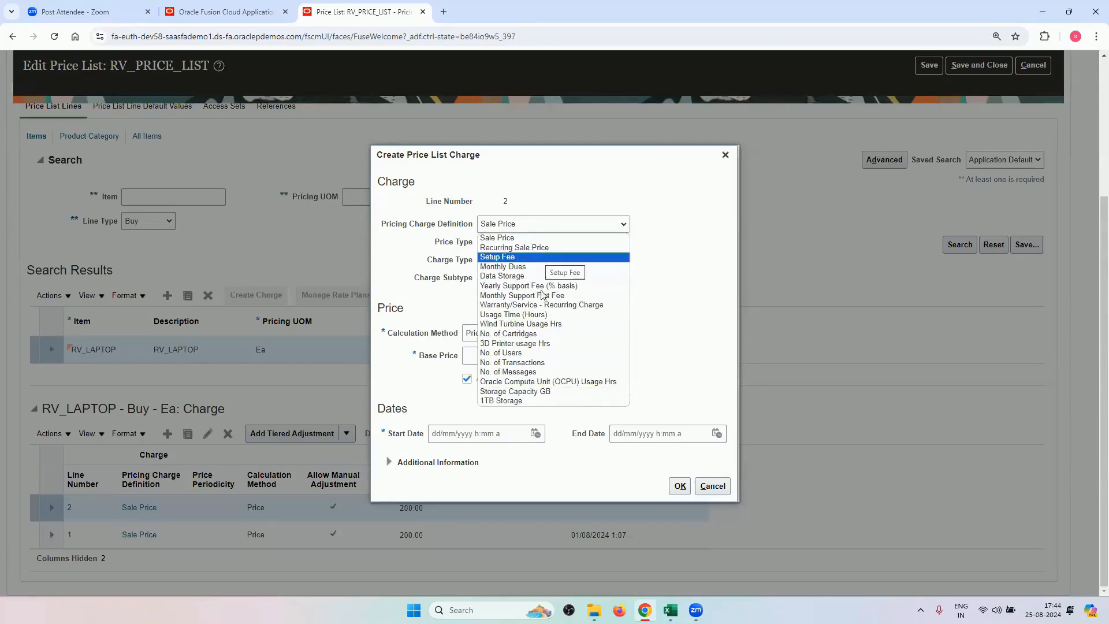
pyautogui.click(521, 260)
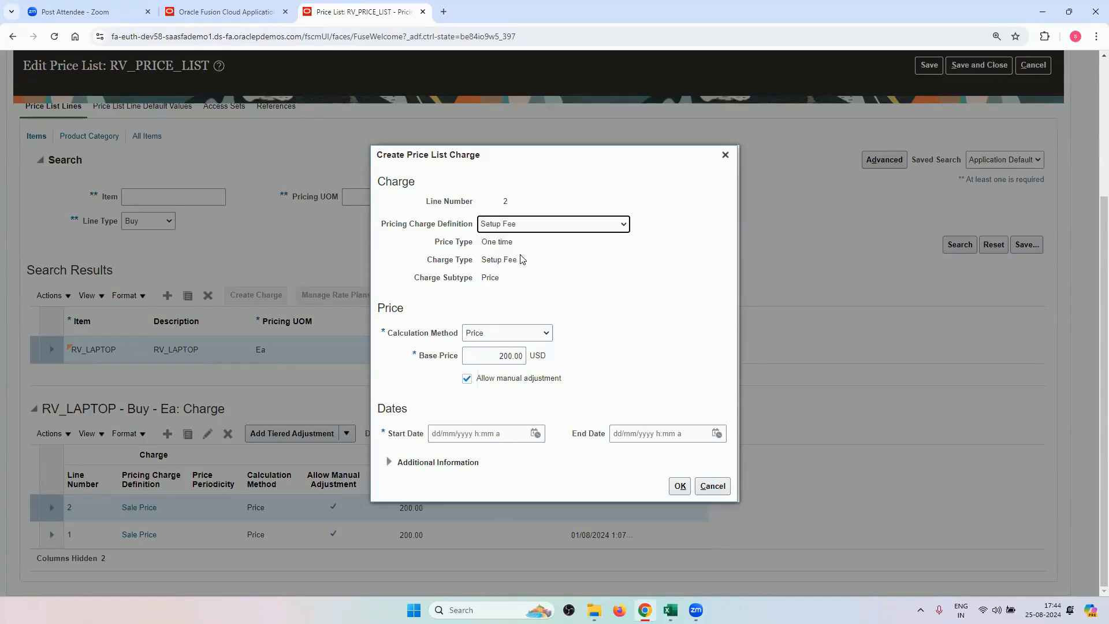
pyautogui.doubleClick(501, 354)
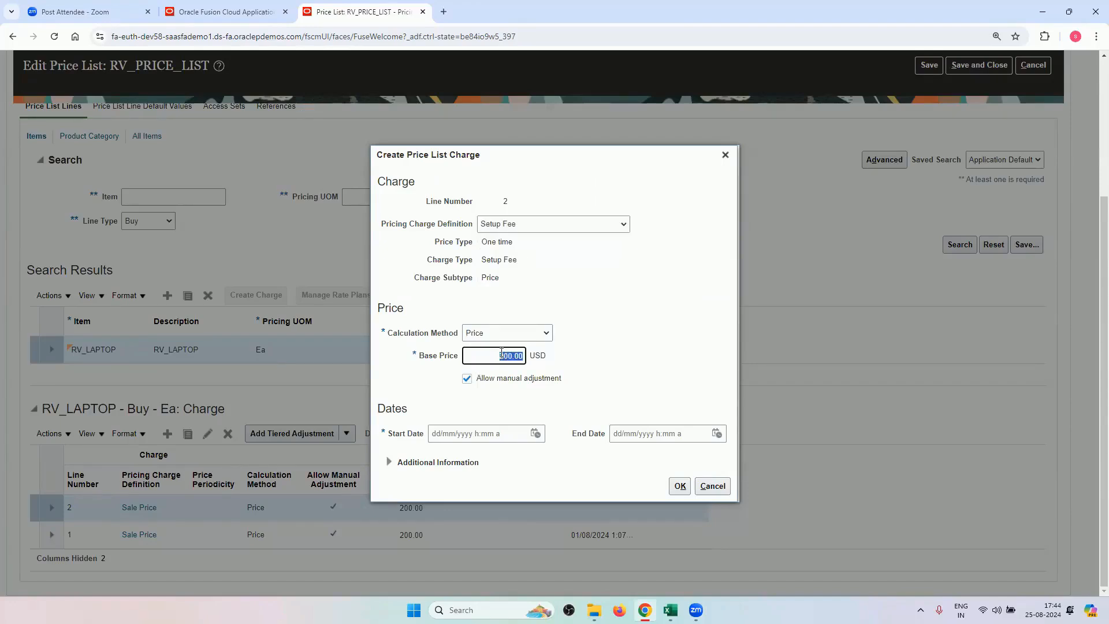
pyautogui.press('BackSpace')
pyautogui.click(495, 393)
# Step: Set the new Setup Fee charge's start date to 1 August 2024, accept the charge, and save the price list
pyautogui.click(539, 437)
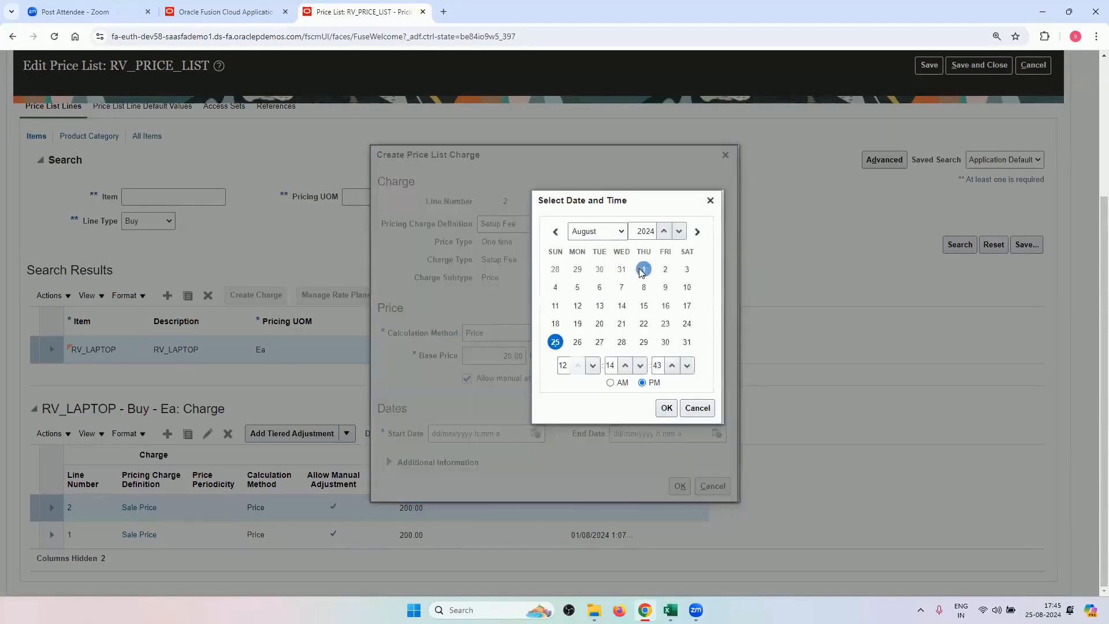
pyautogui.click(643, 269)
pyautogui.click(666, 409)
pyautogui.click(678, 486)
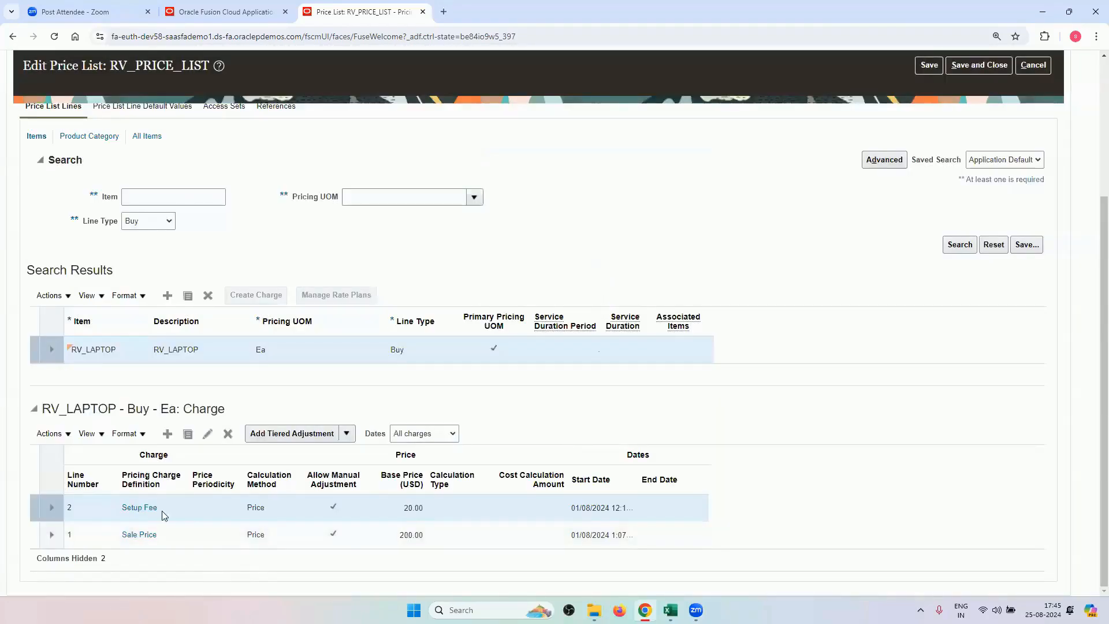
pyautogui.scroll(5, 890, 297)
pyautogui.click(923, 132)
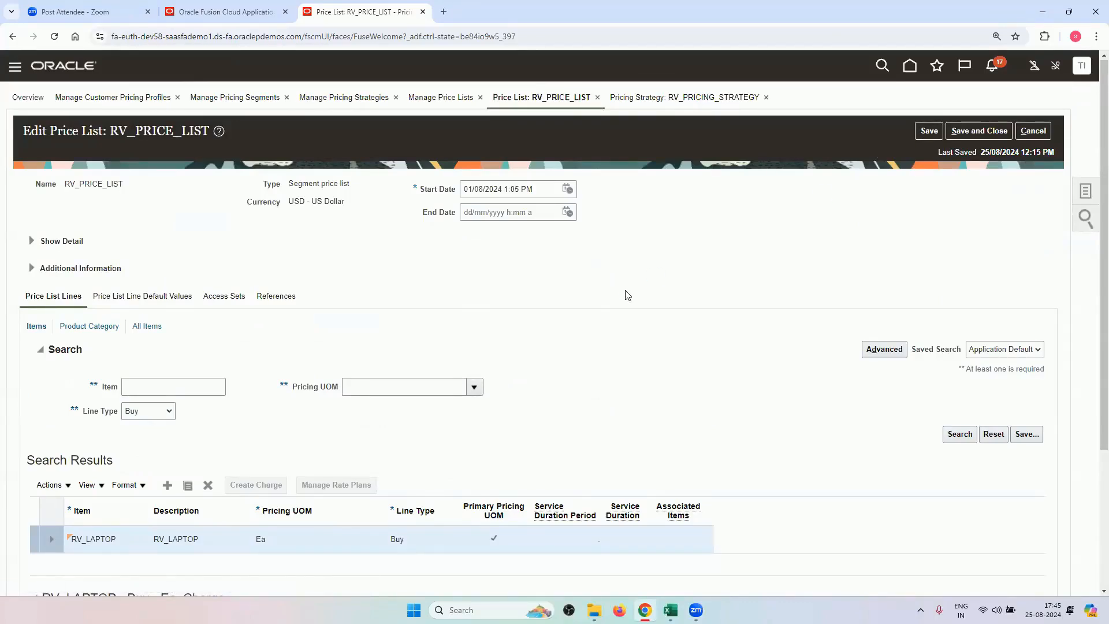
pyautogui.click(1085, 191)
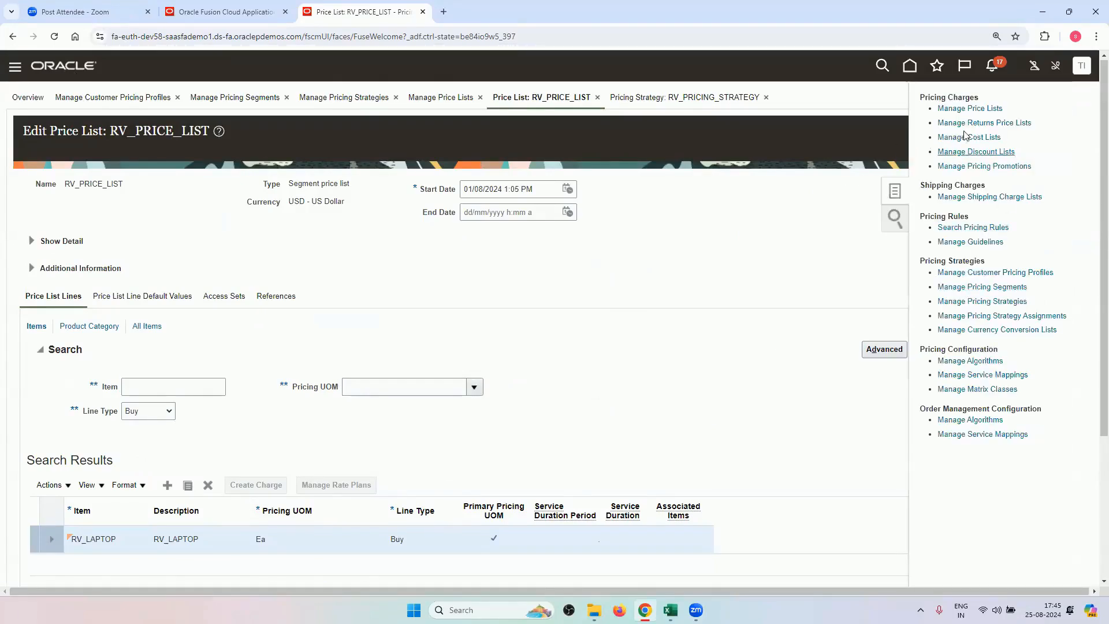
pyautogui.click(995, 317)
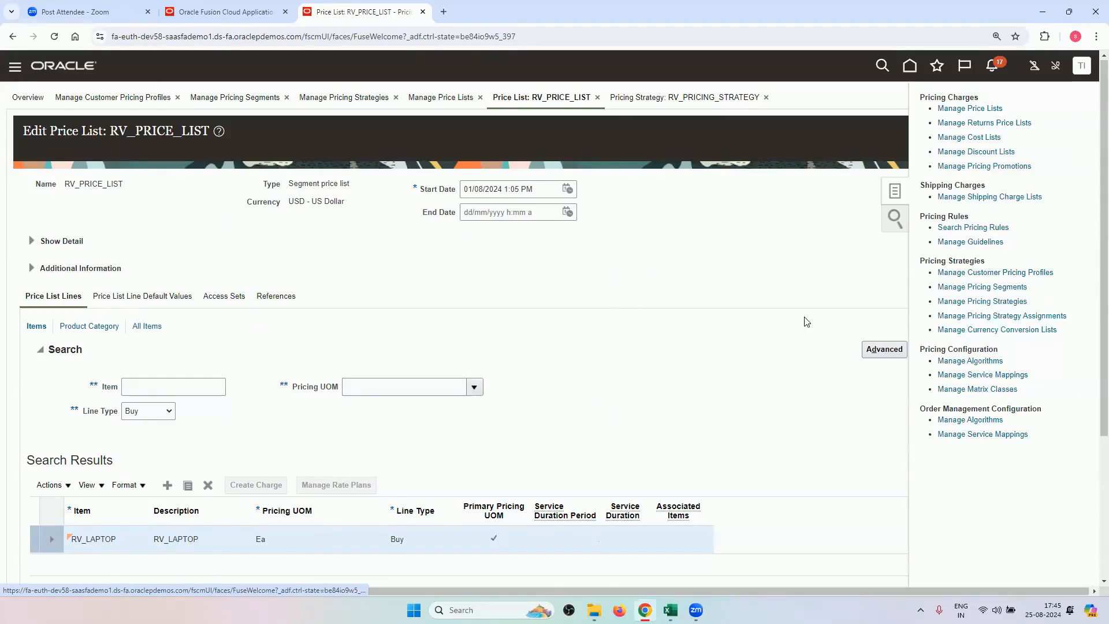
pyautogui.scroll(-3, 551, 239)
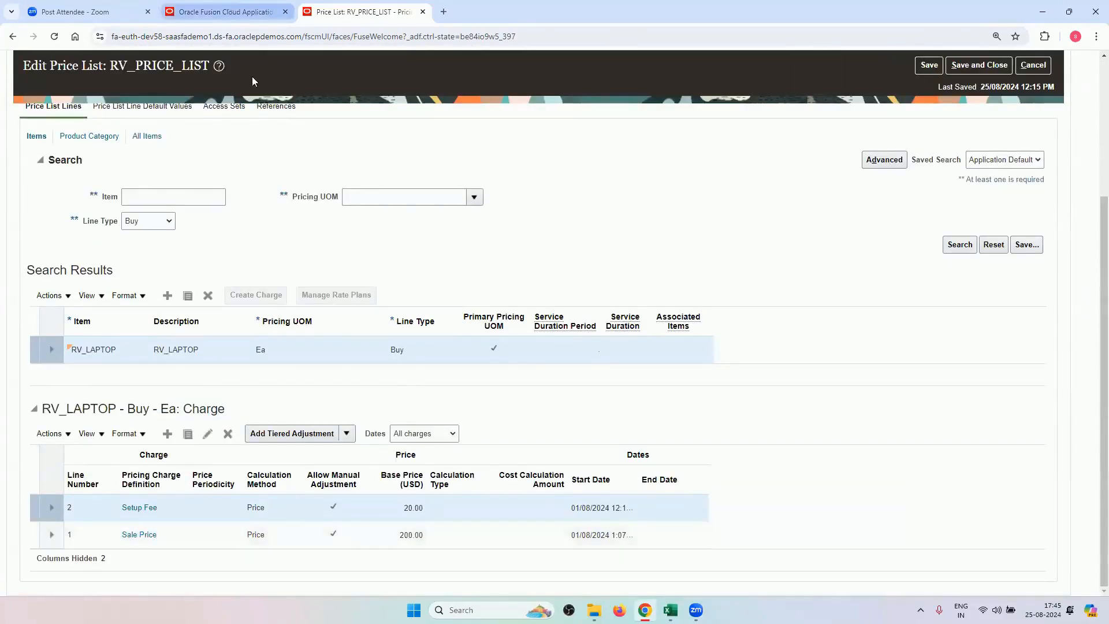
# Step: Reprice the draft order and review the price components of line 1's Setup Fee and Sale Price amounts
pyautogui.click(231, 12)
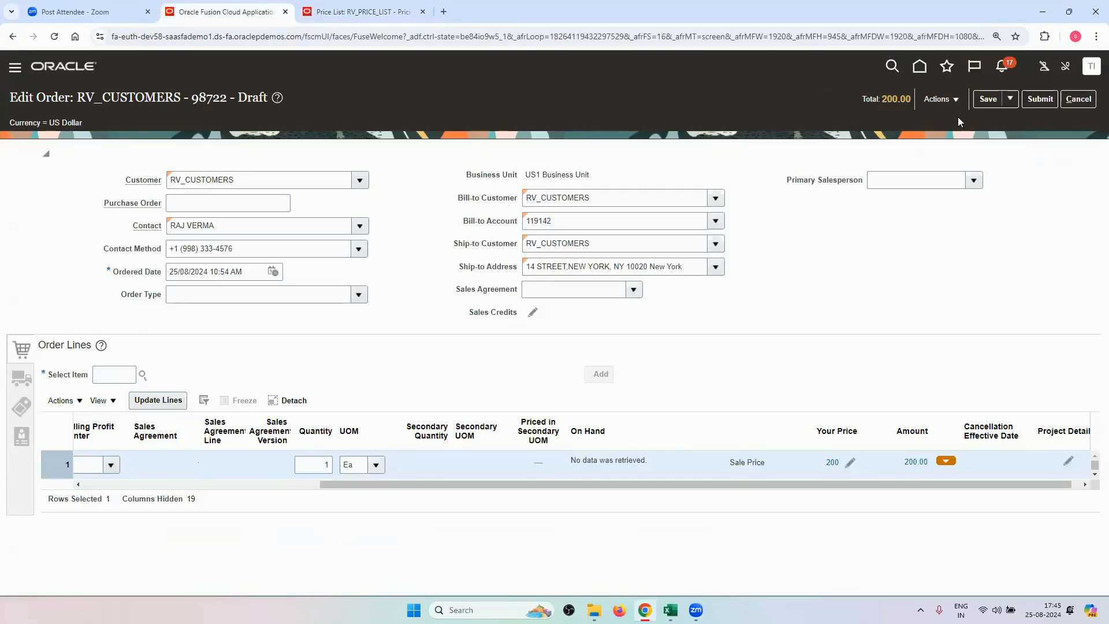
pyautogui.click(939, 100)
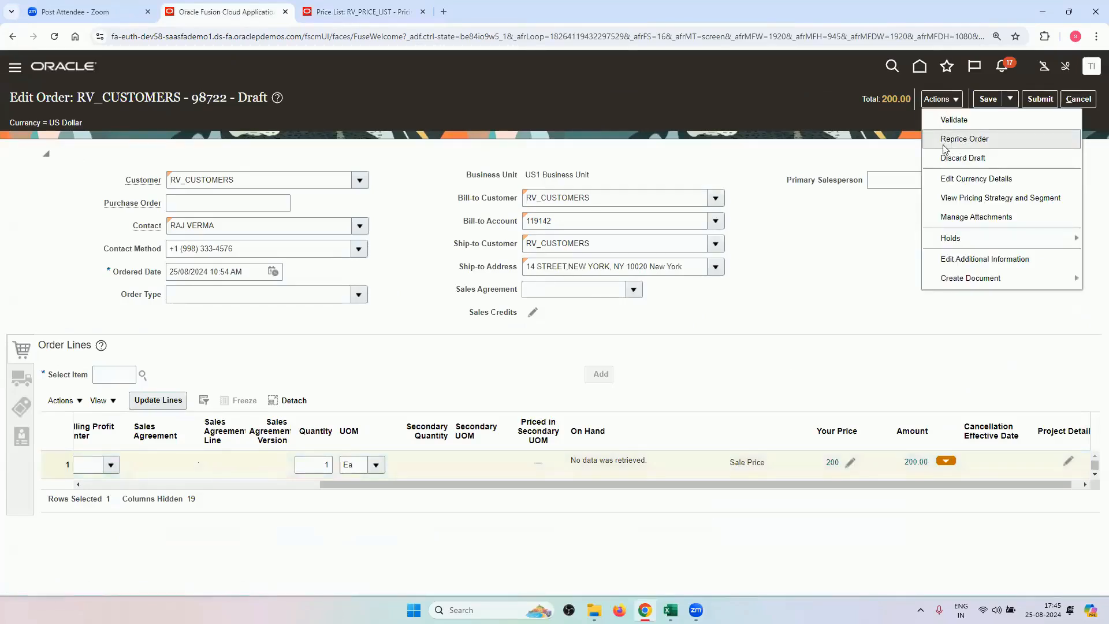
pyautogui.click(984, 140)
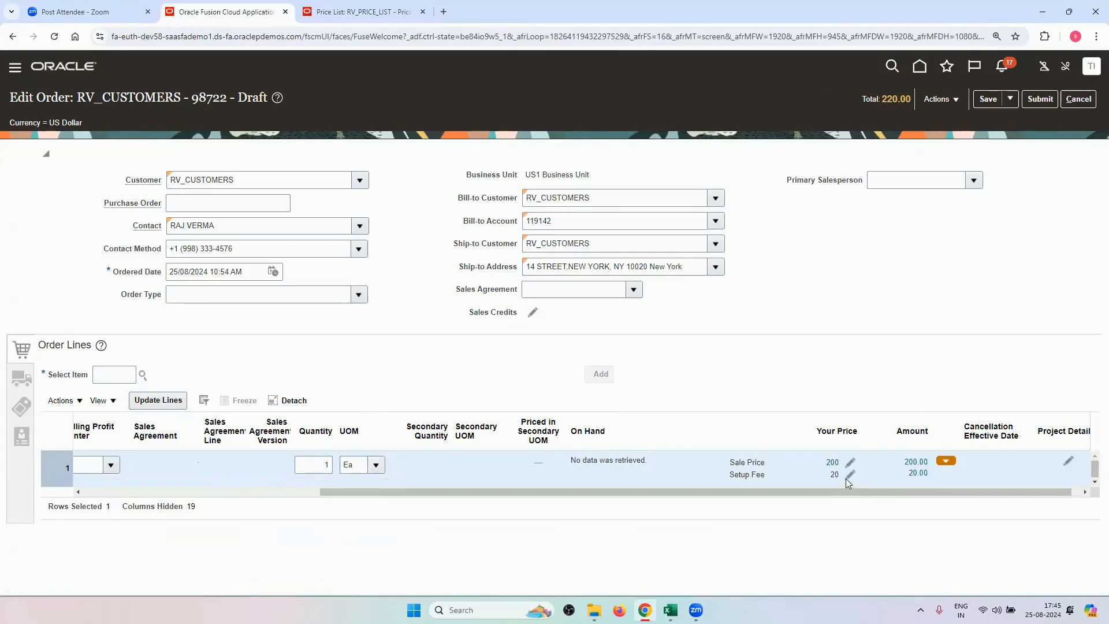
pyautogui.click(918, 474)
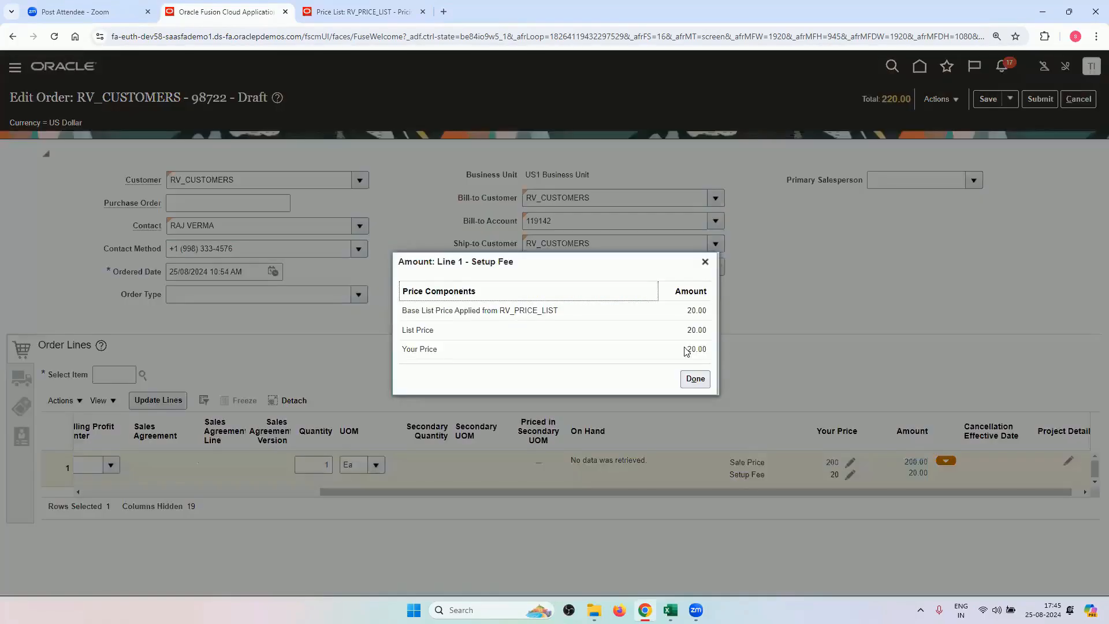
pyautogui.click(705, 262)
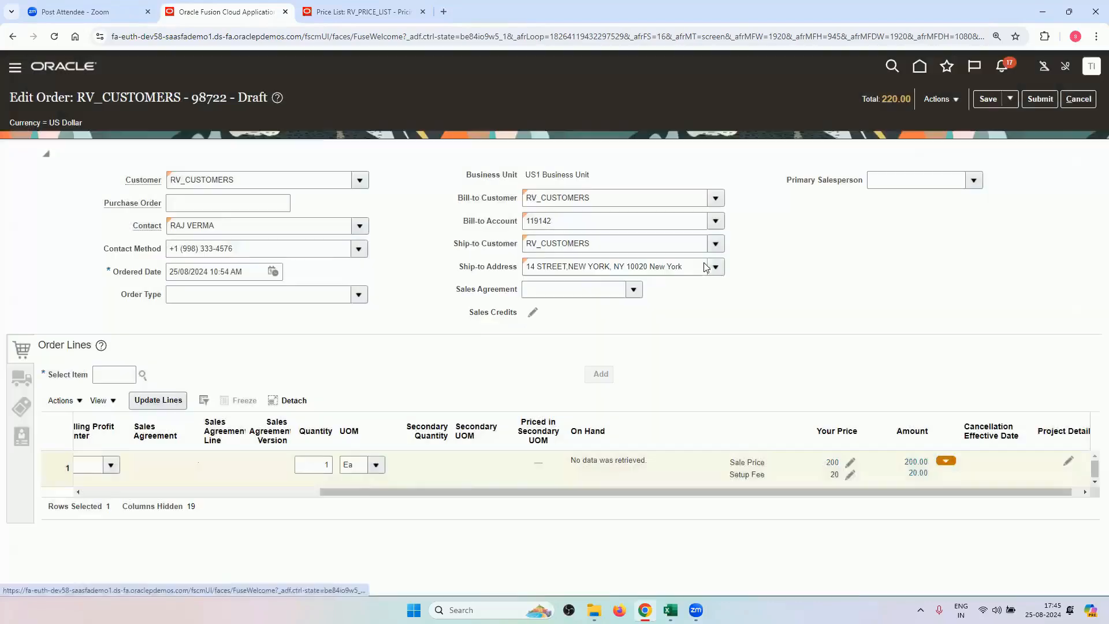
pyautogui.click(916, 462)
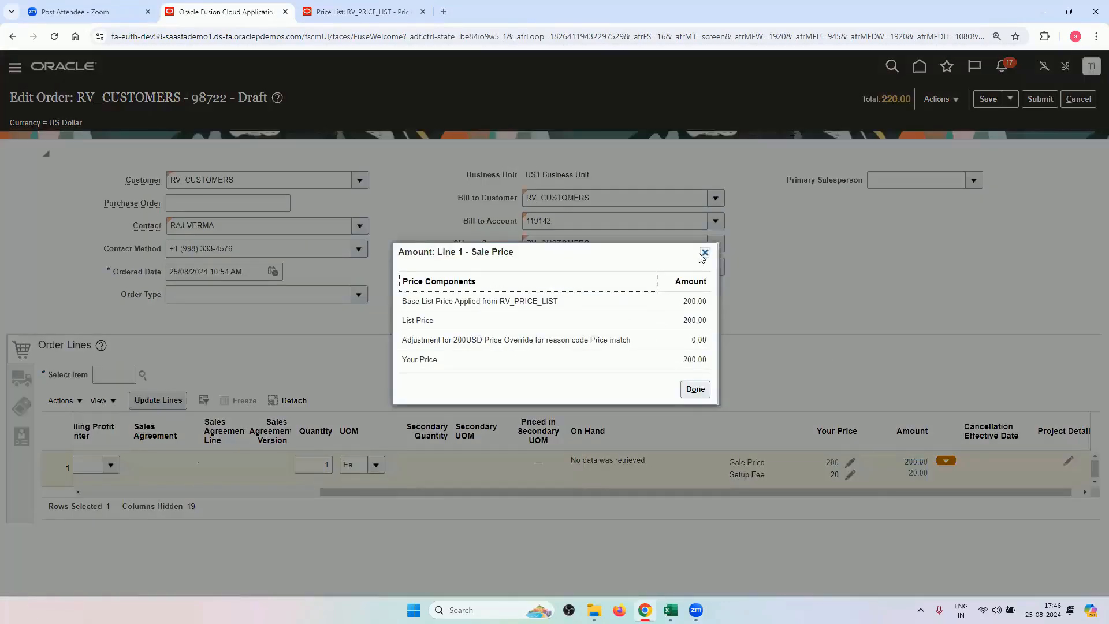
pyautogui.click(704, 252)
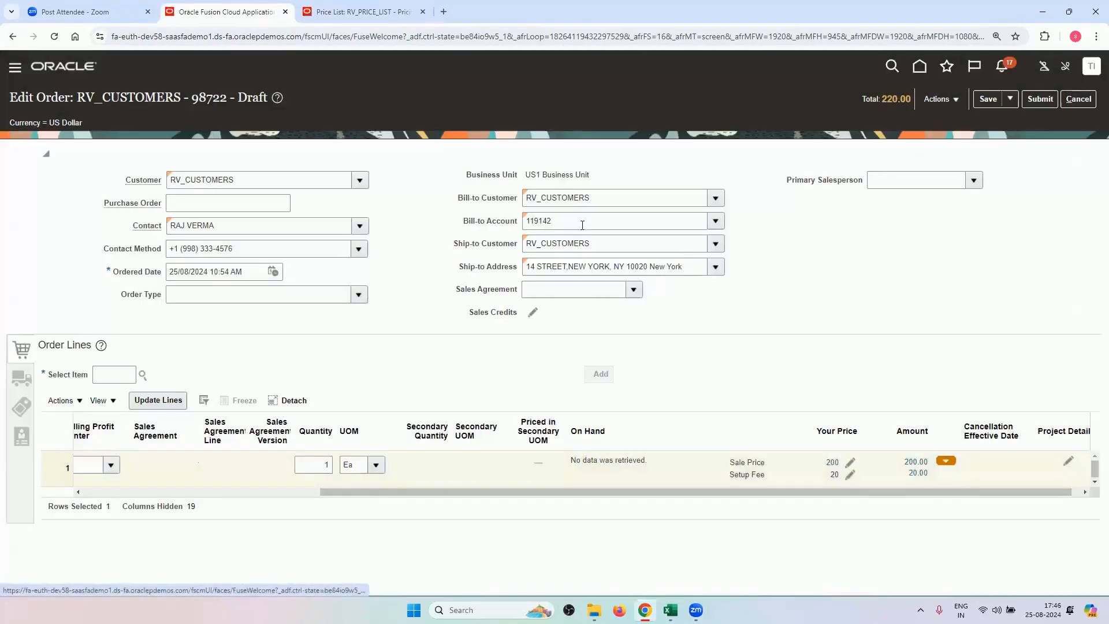
# Step: Delete the Setup Fee charge from the RV_LAPTOP item in RV_PRICE_LIST
pyautogui.click(348, 11)
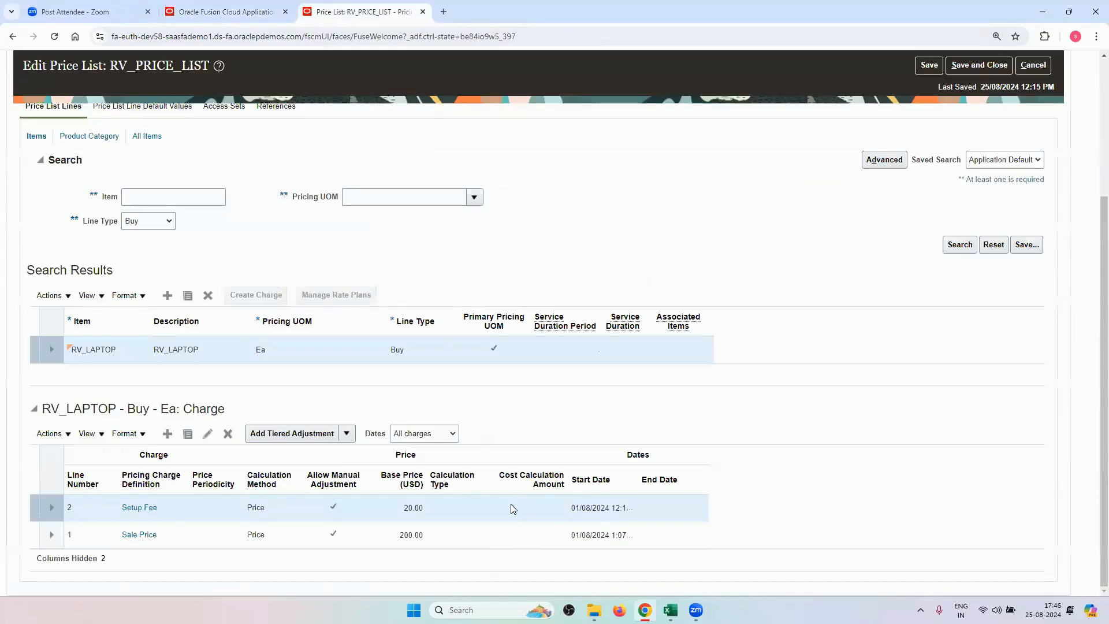
pyautogui.click(414, 537)
pyautogui.click(425, 509)
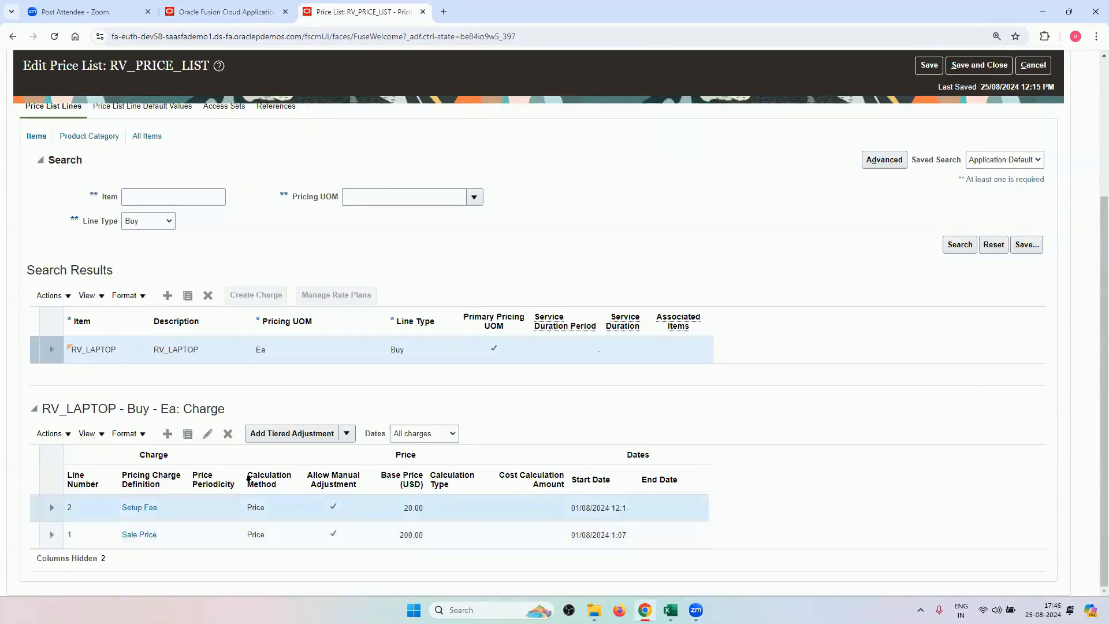
pyautogui.click(228, 433)
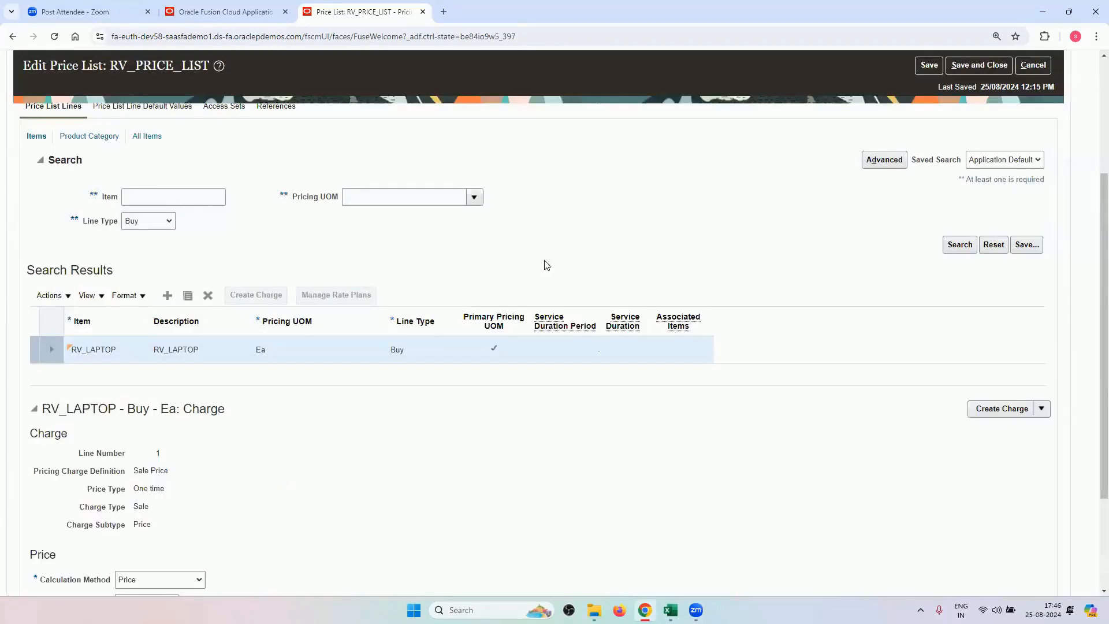
pyautogui.click(1043, 409)
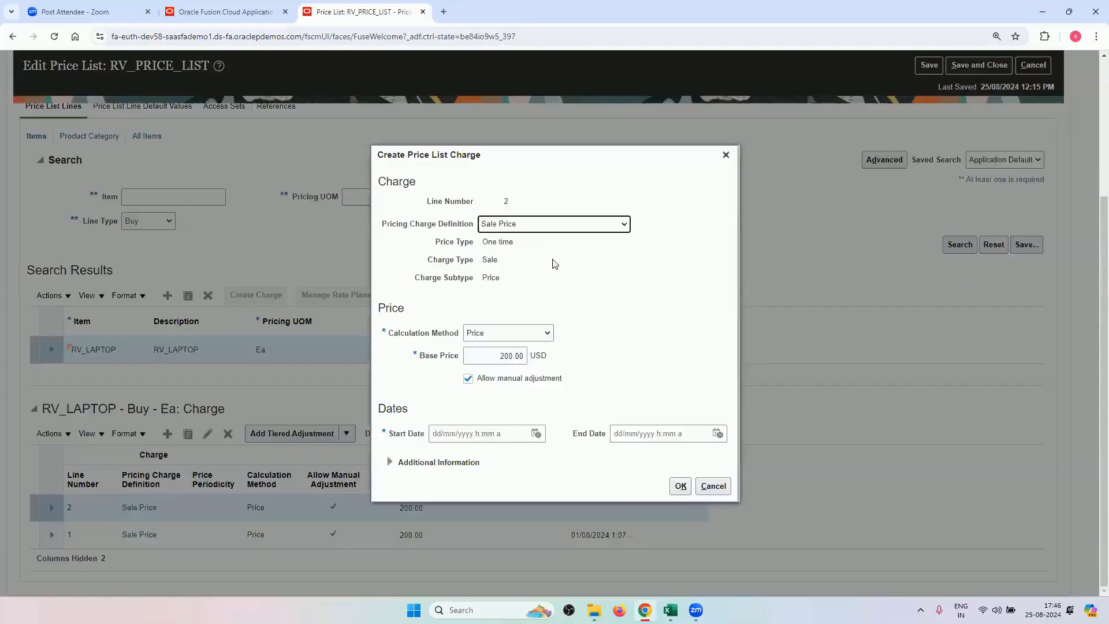
pyautogui.click(548, 226)
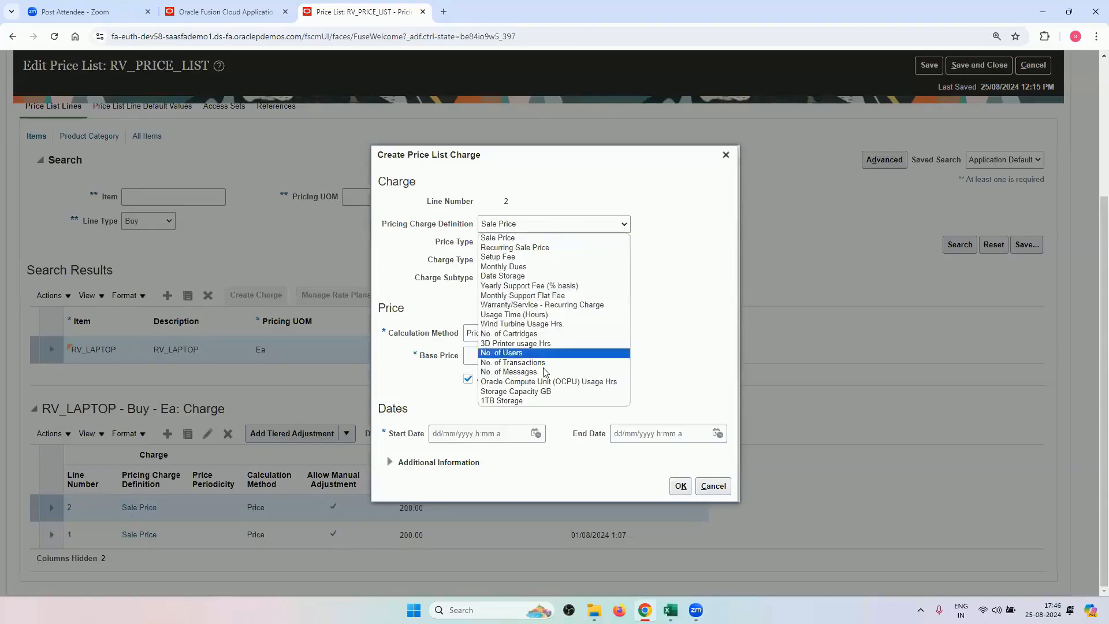
pyautogui.click(684, 313)
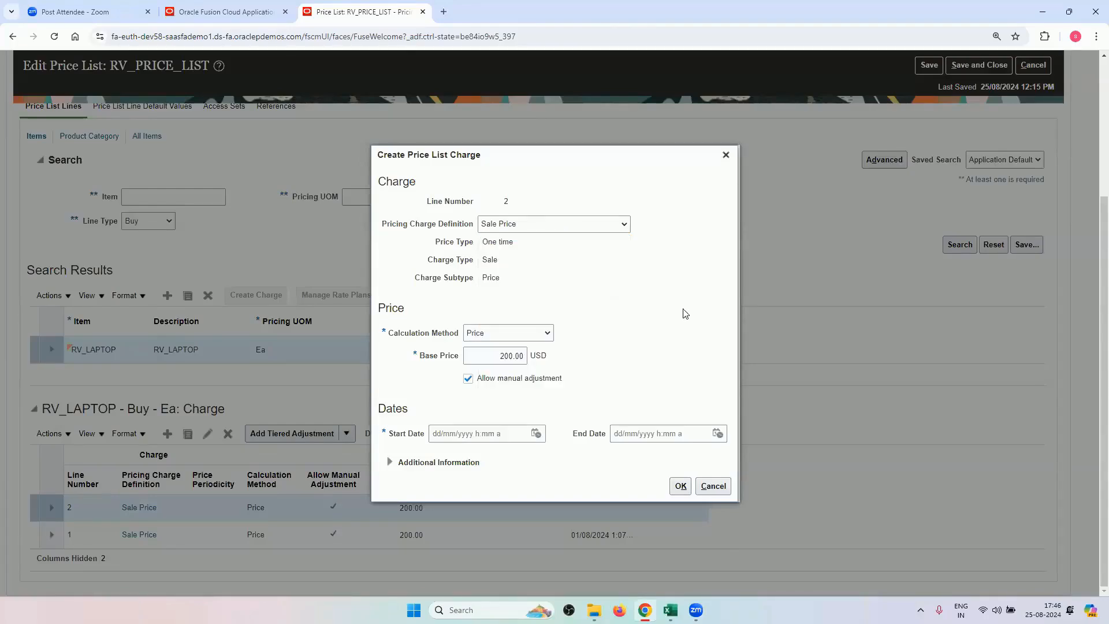
pyautogui.click(726, 156)
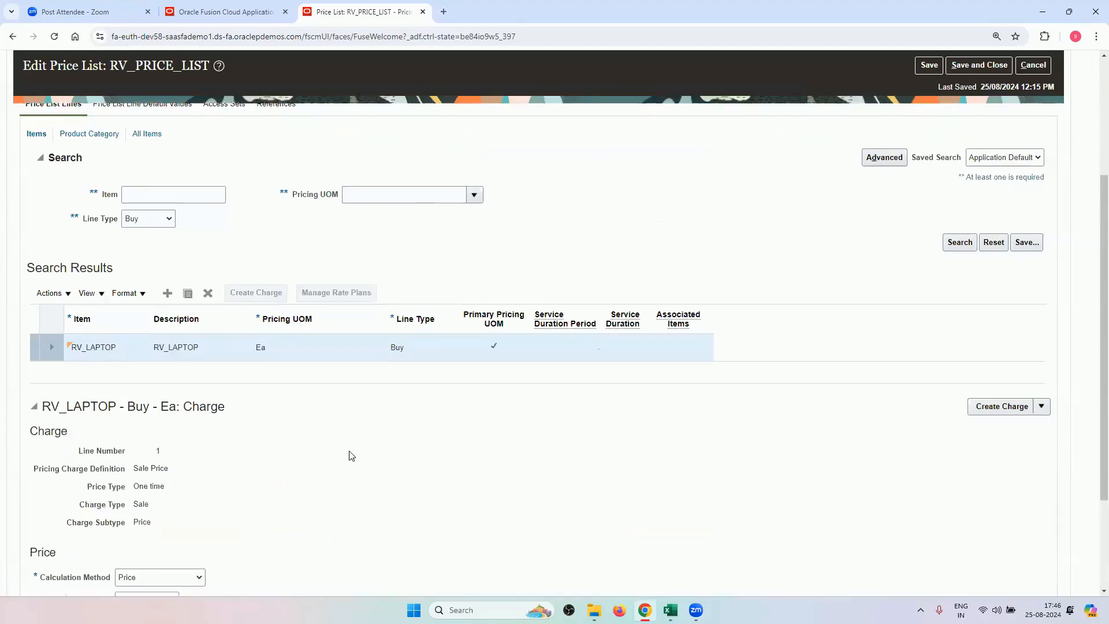
# Step: Save RV_PRICE_LIST without the Setup Fee charge and reprice the draft order
pyautogui.scroll(-3, 685, 445)
pyautogui.scroll(5, 685, 446)
pyautogui.click(929, 83)
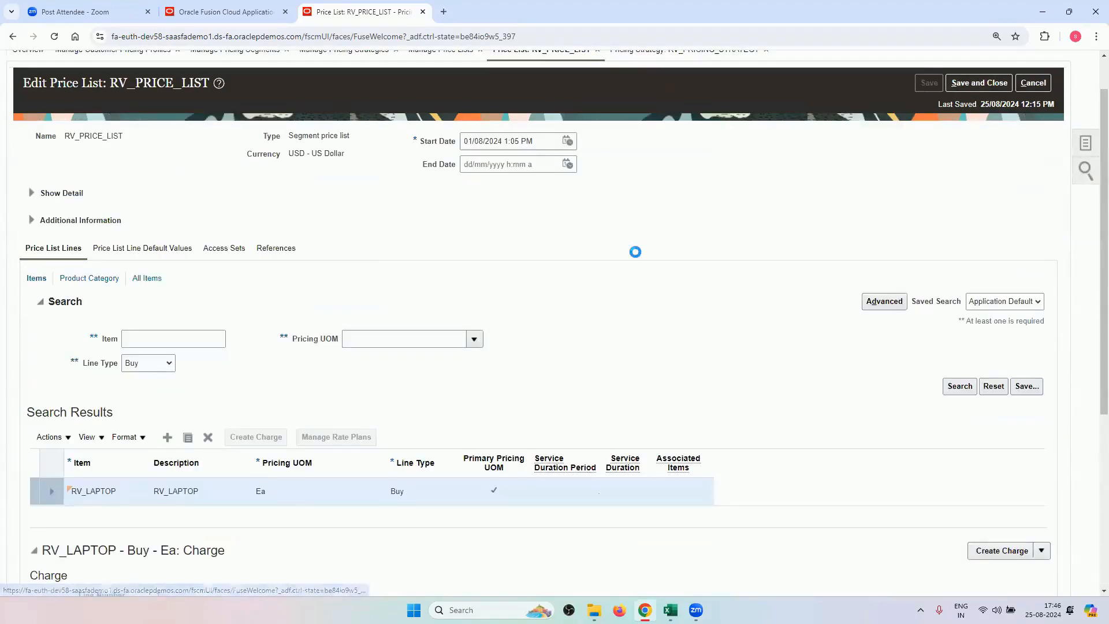
pyautogui.scroll(-5, 421, 324)
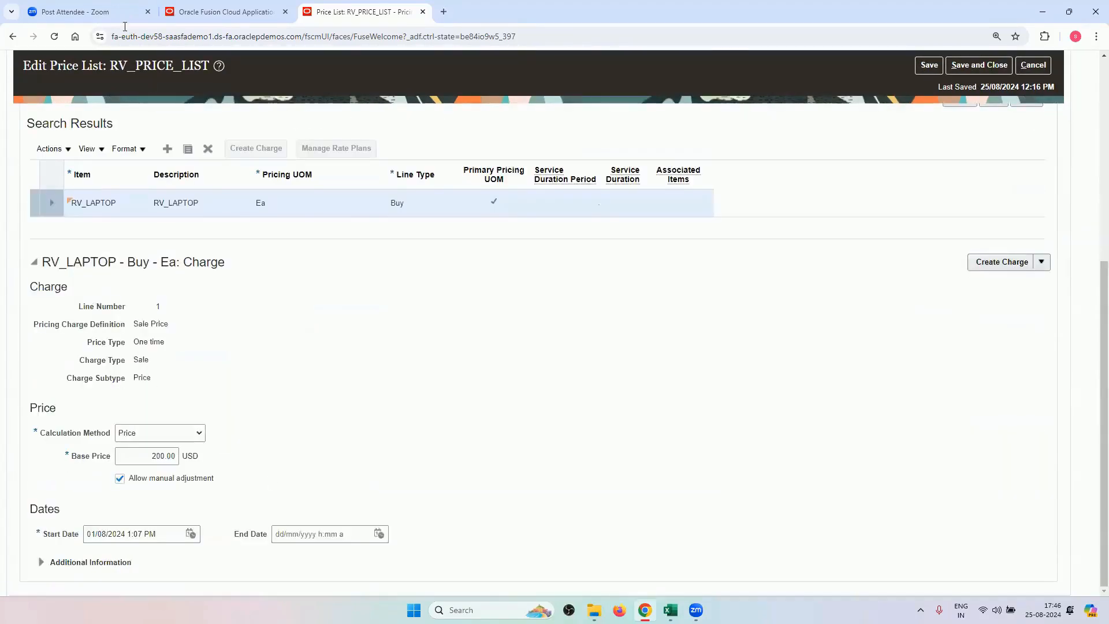
pyautogui.click(213, 11)
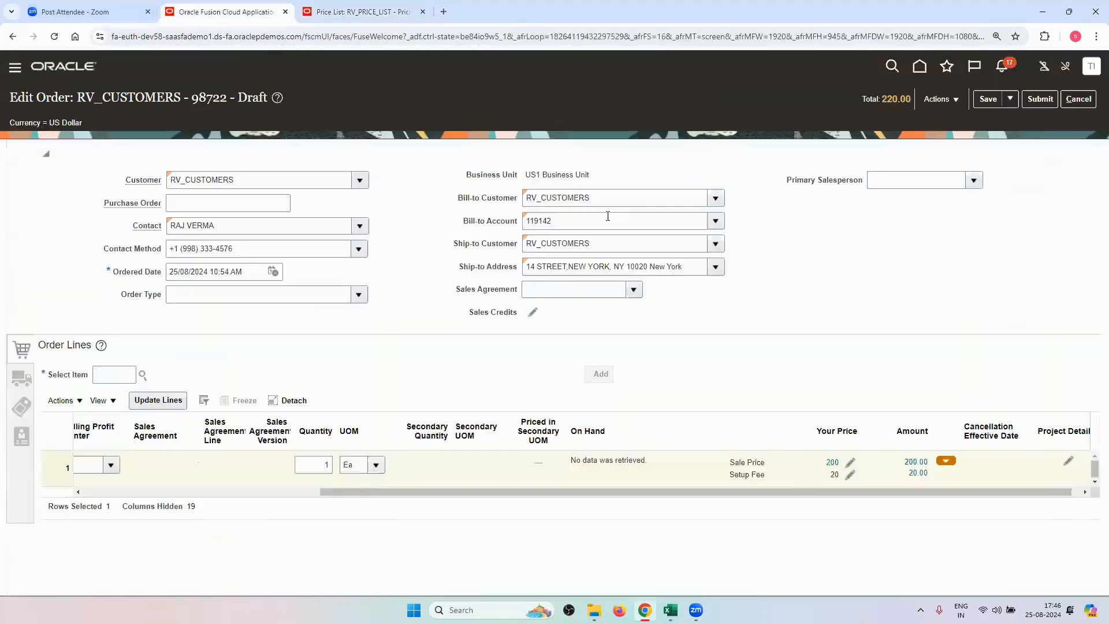
pyautogui.click(937, 98)
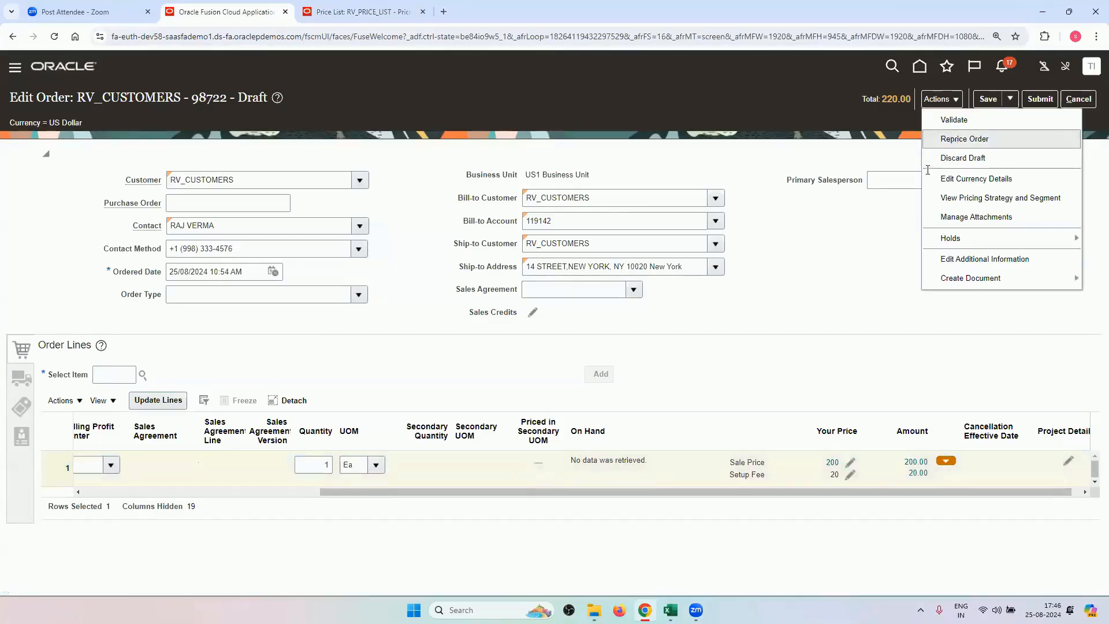
pyautogui.click(964, 138)
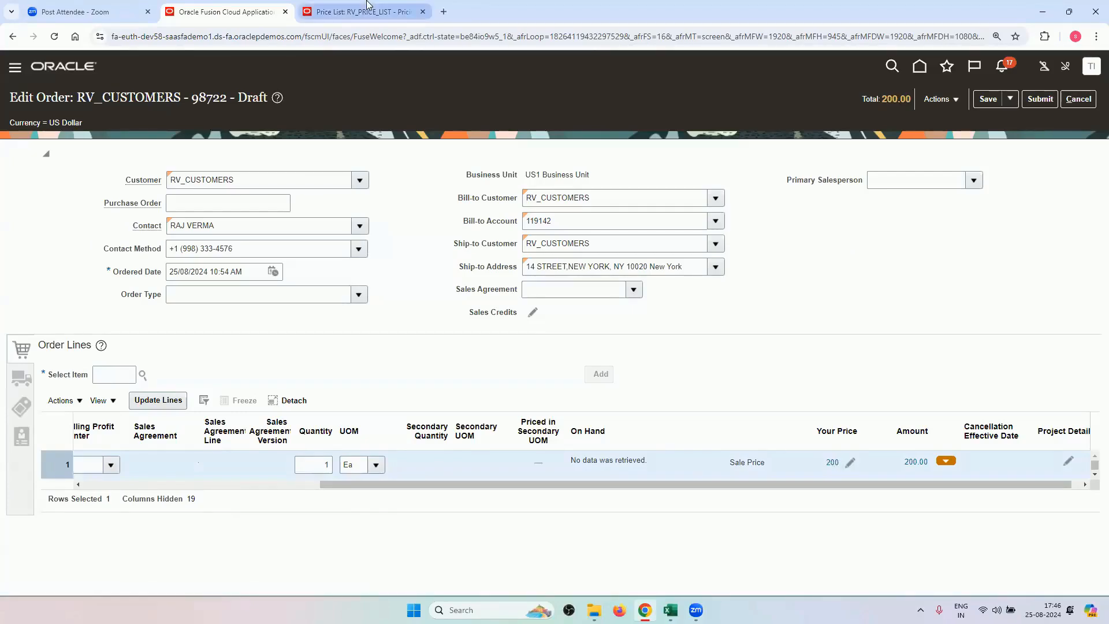
# Step: Return to RV_PRICE_LIST and review the details of RV_LAPTOP's Sale Price charge
pyautogui.click(349, 13)
pyautogui.scroll(4, 392, 380)
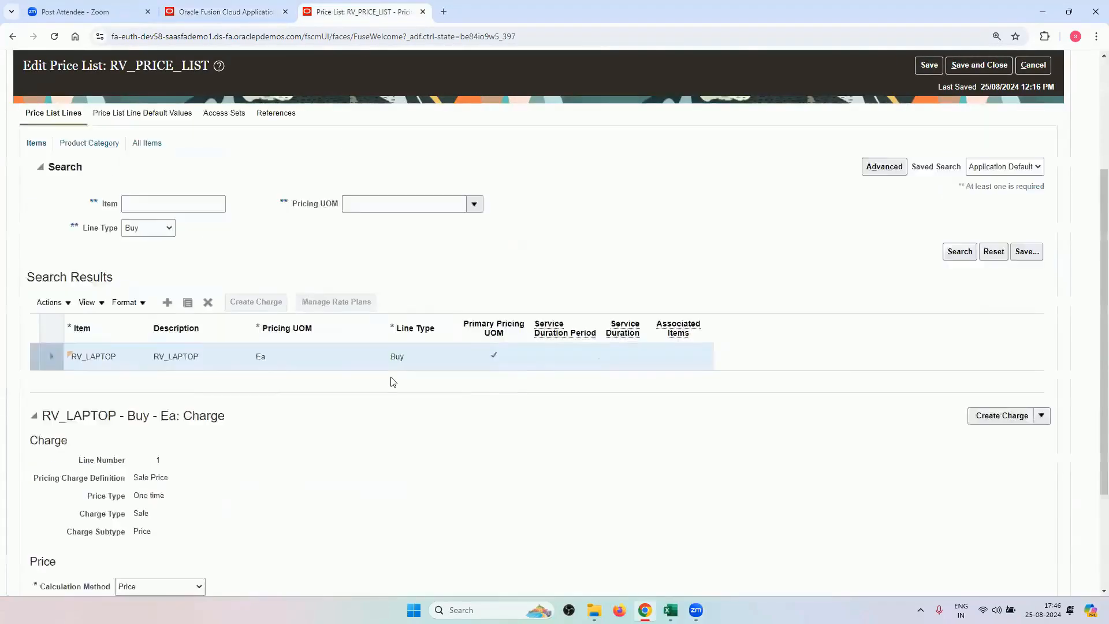
pyautogui.scroll(-4, 354, 342)
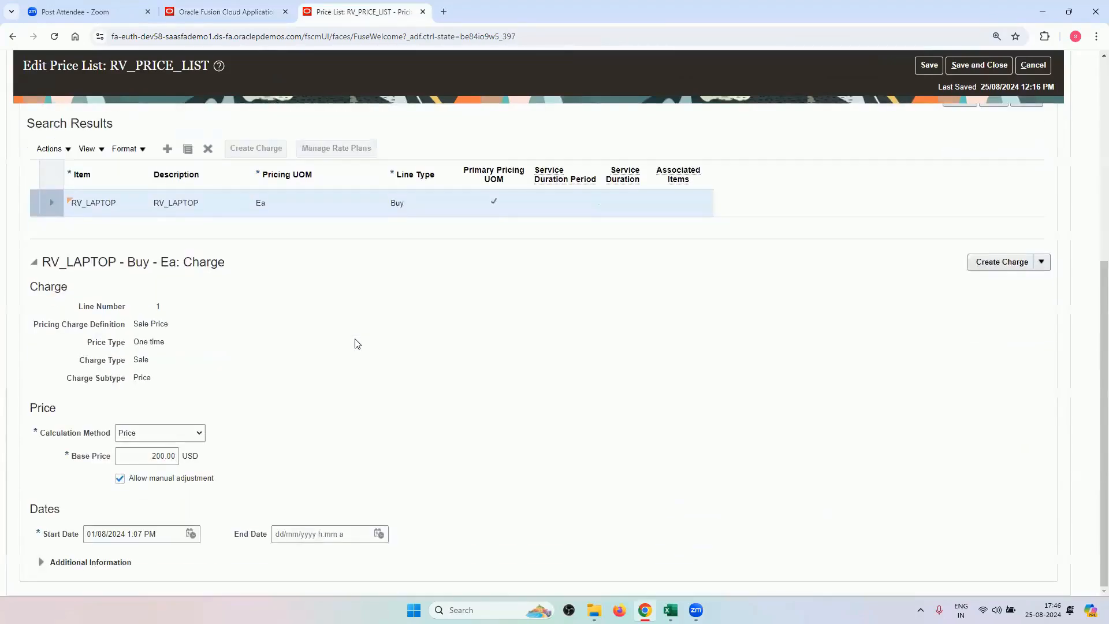
pyautogui.scroll(3, 445, 355)
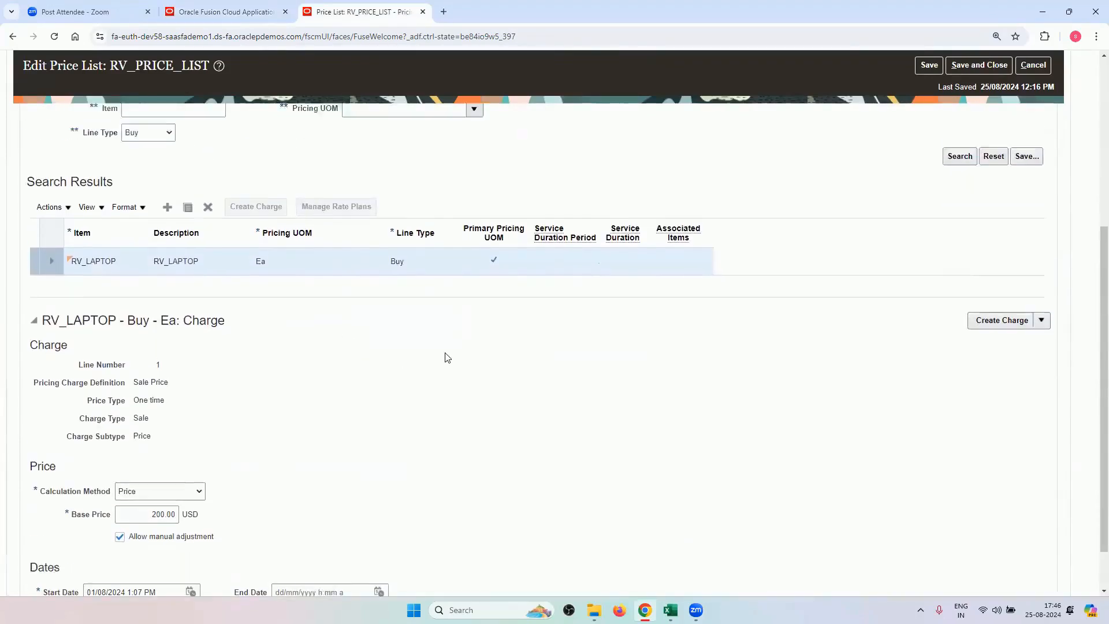
# Step: Start a tiered adjustment on RV_LAPTOP's Sale Price charge with tier basis type Item quantity and aggregation method On line
pyautogui.scroll(-3, 1016, 381)
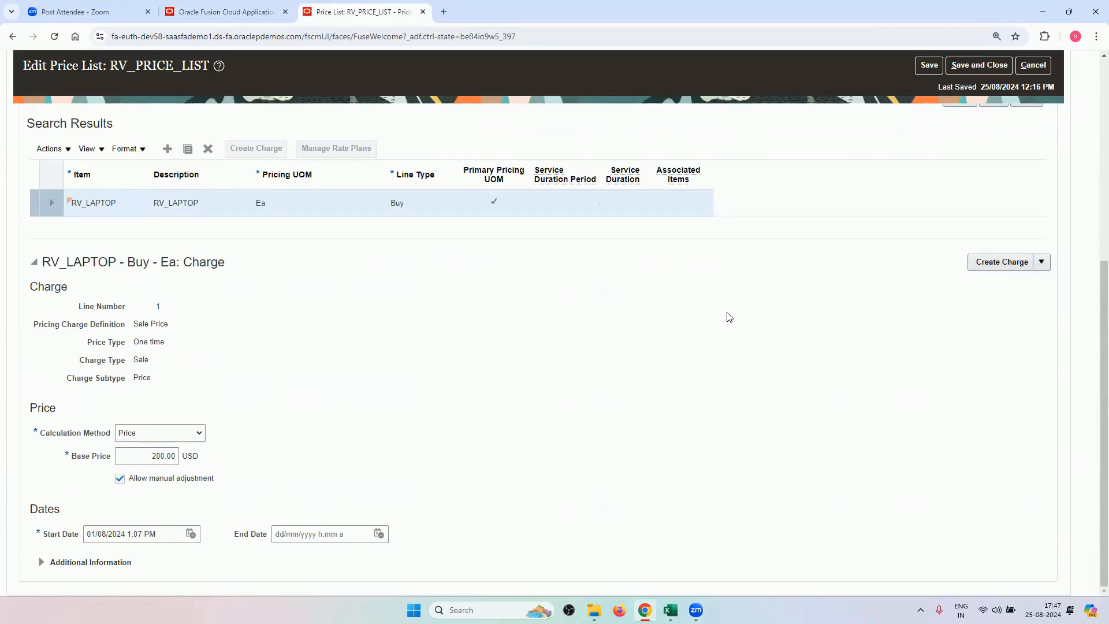
pyautogui.click(1042, 263)
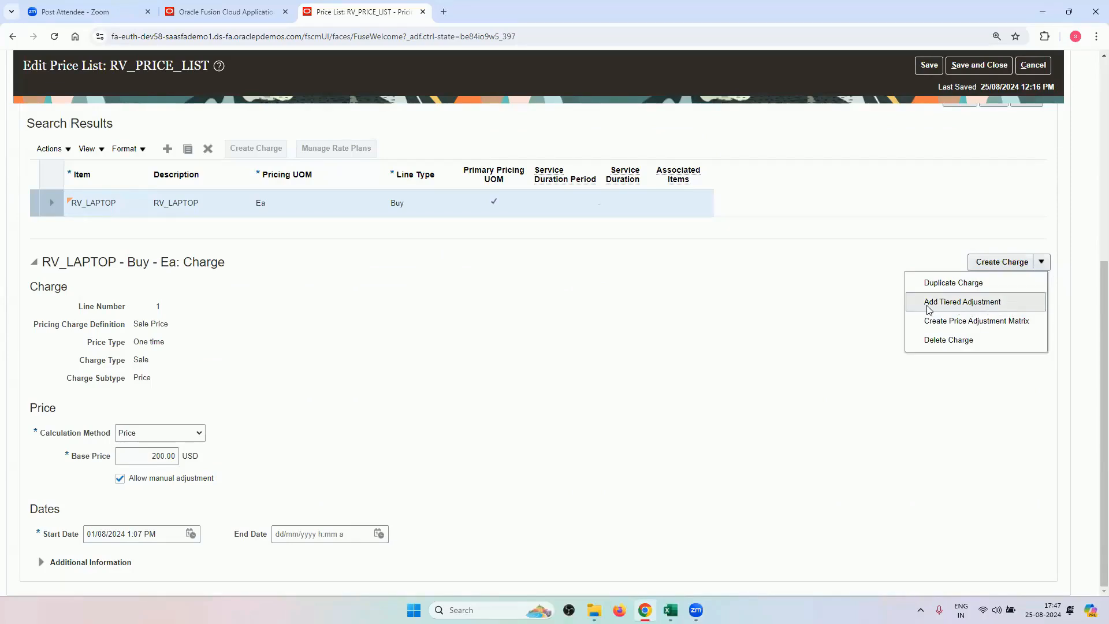
pyautogui.click(1004, 306)
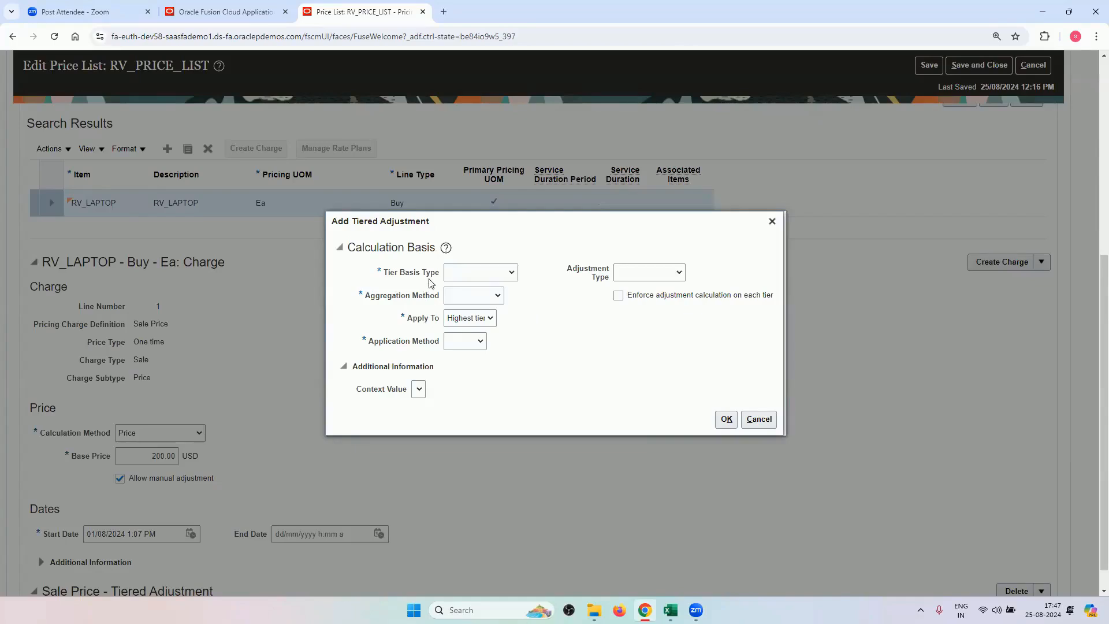
pyautogui.click(453, 273)
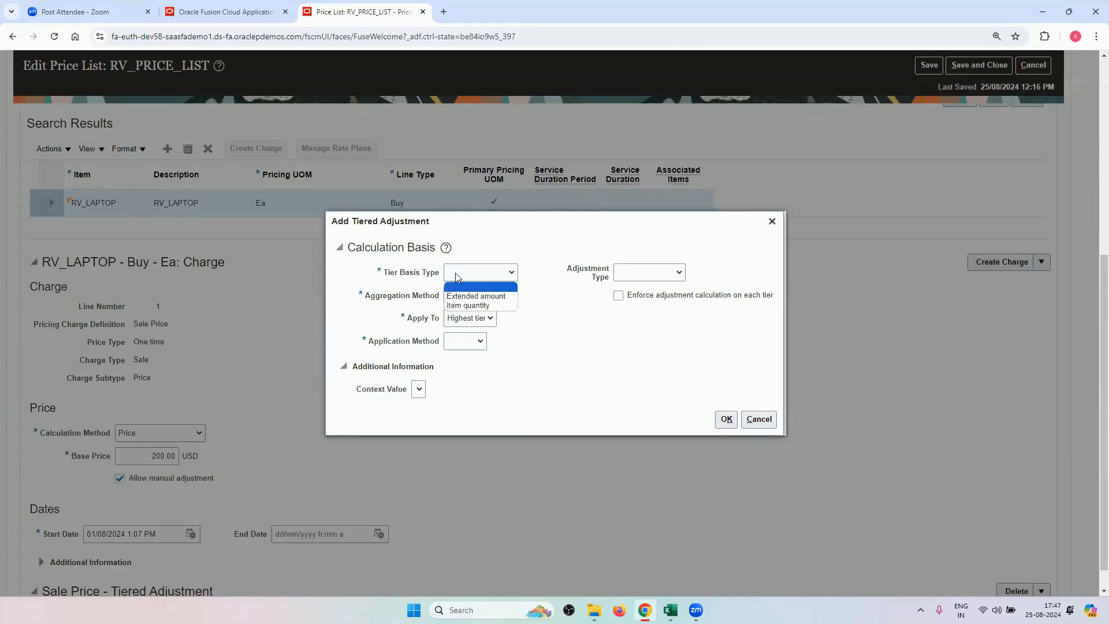
pyautogui.click(475, 305)
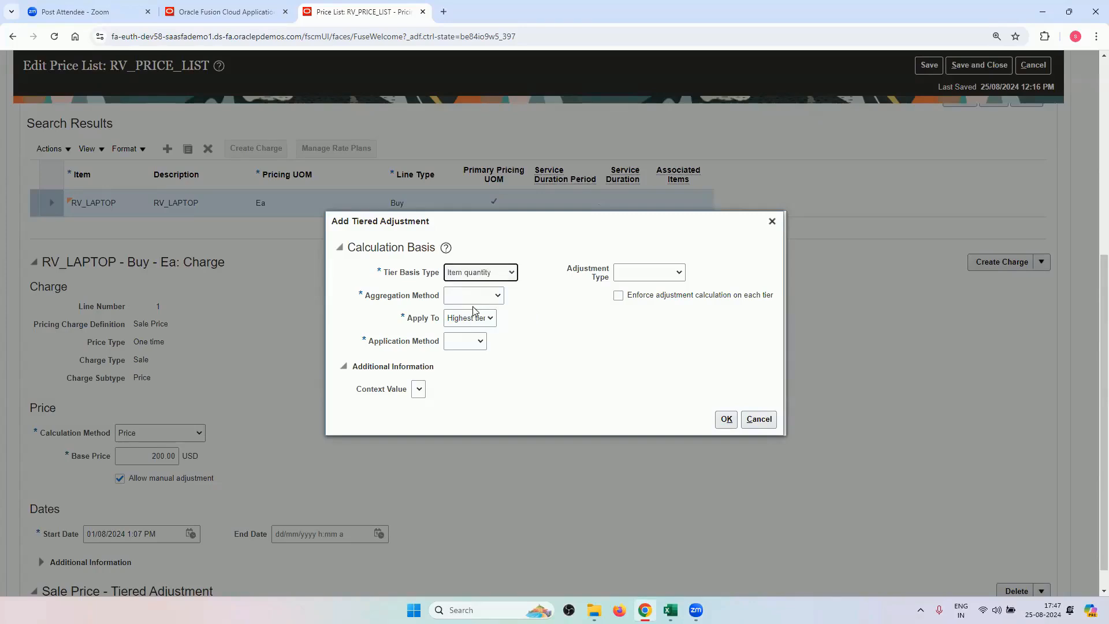
pyautogui.click(476, 300)
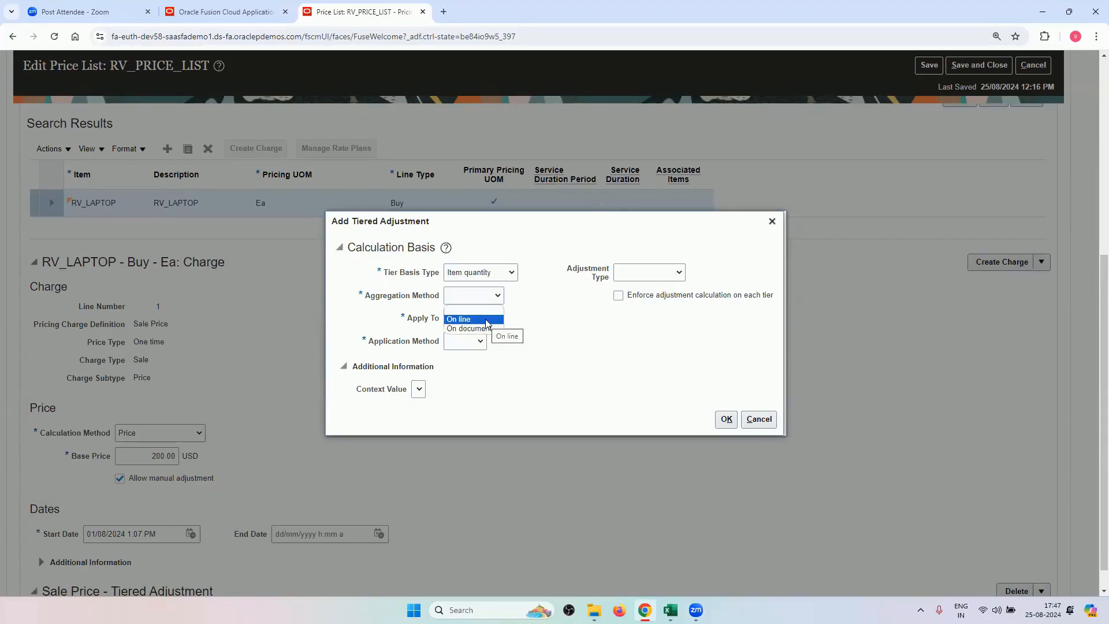
pyautogui.click(482, 321)
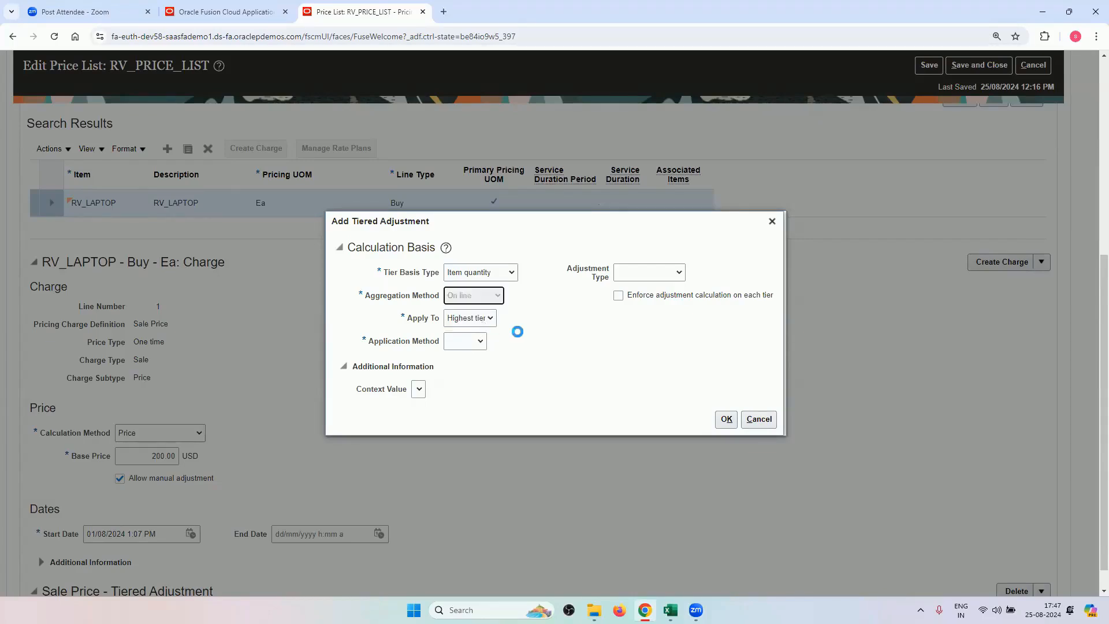
pyautogui.click(490, 319)
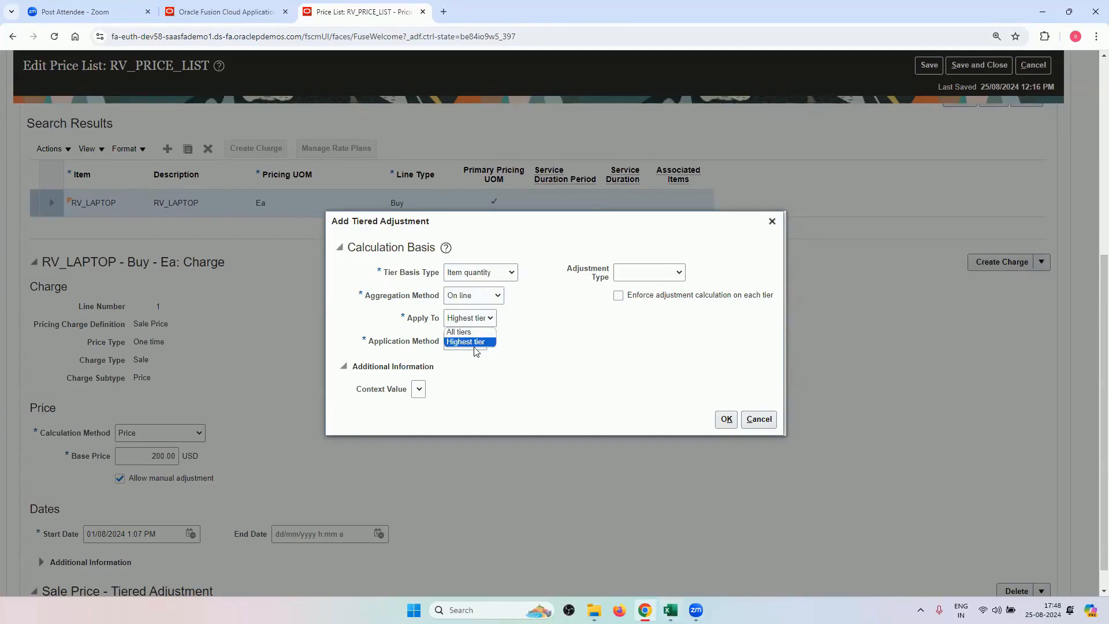
# Step: Switch to the Excel training workbook and examine the tier ranges and discount amounts in the Pricing Setups sheet's tiered adjustment table
pyautogui.click(670, 610)
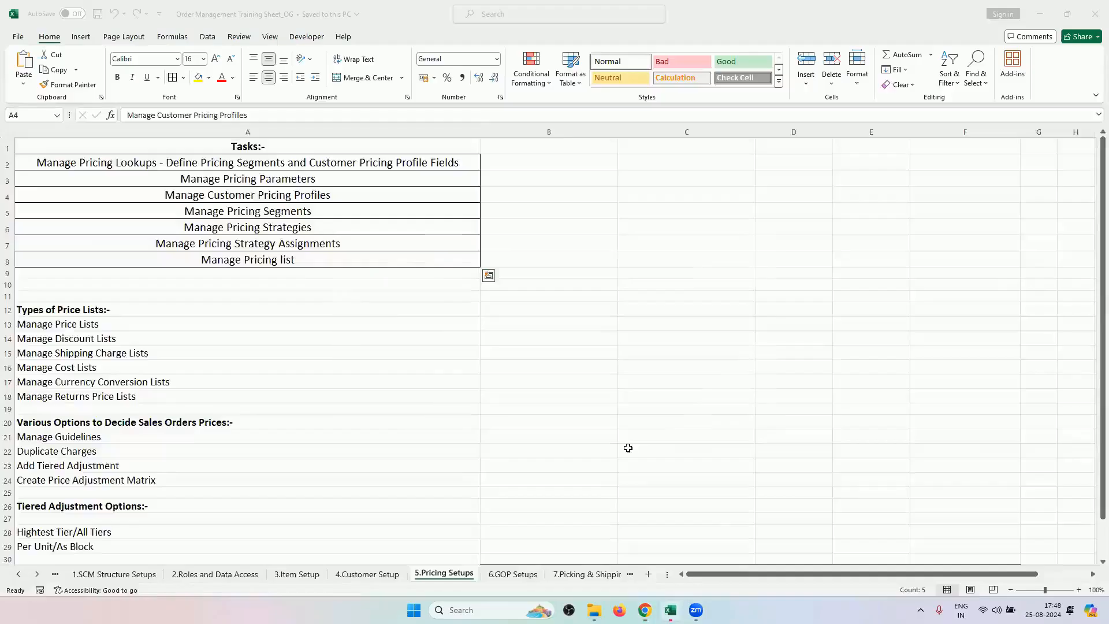
pyautogui.scroll(-5, 683, 515)
pyautogui.moveTo(730, 576); pyautogui.dragTo(776, 574)
pyautogui.click(1078, 590)
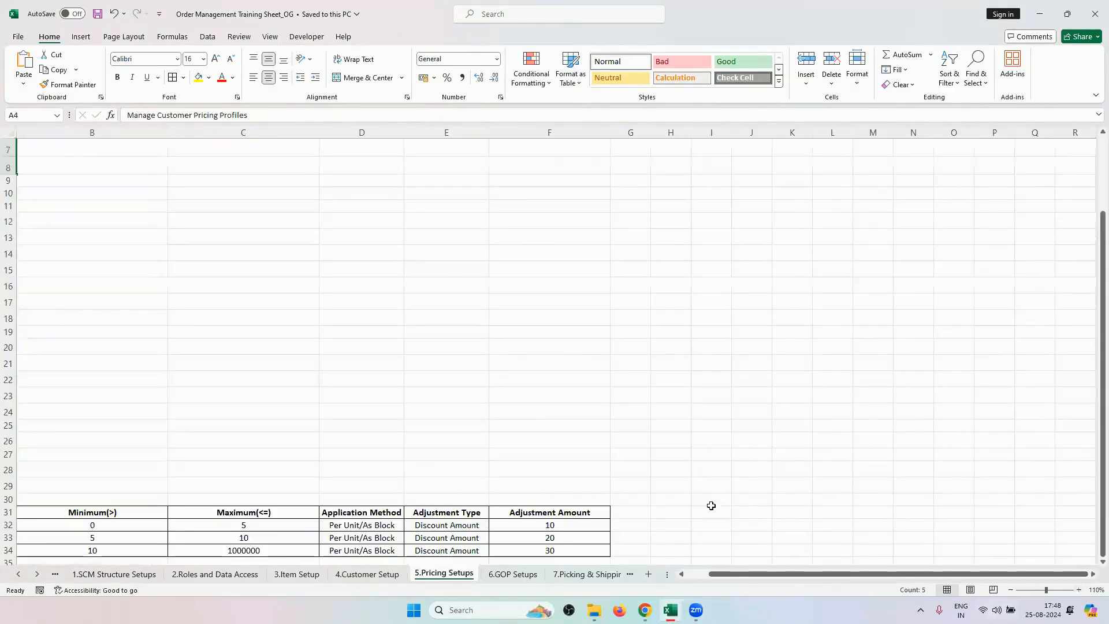
pyautogui.scroll(-2, 711, 505)
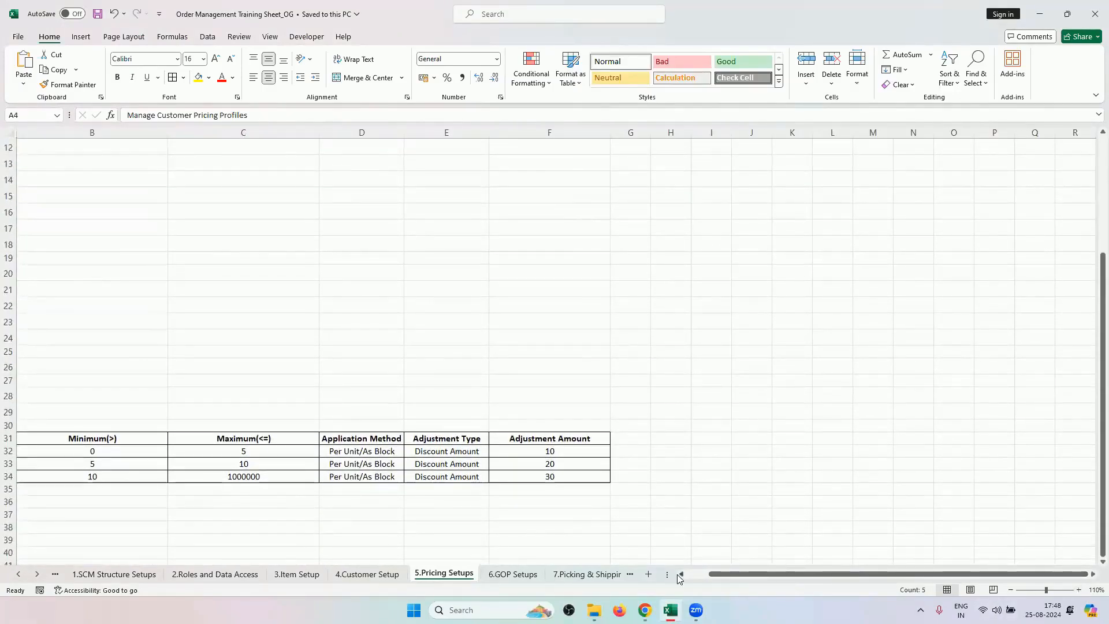
pyautogui.click(681, 573)
pyautogui.click(681, 574)
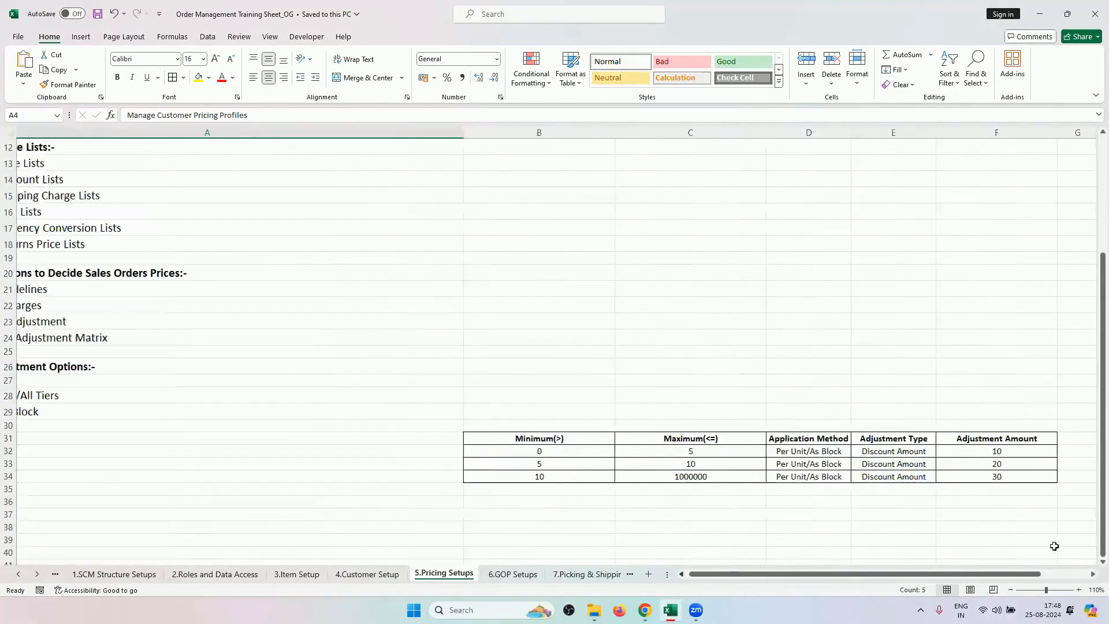
pyautogui.click(1011, 590)
pyautogui.scroll(-3, 923, 489)
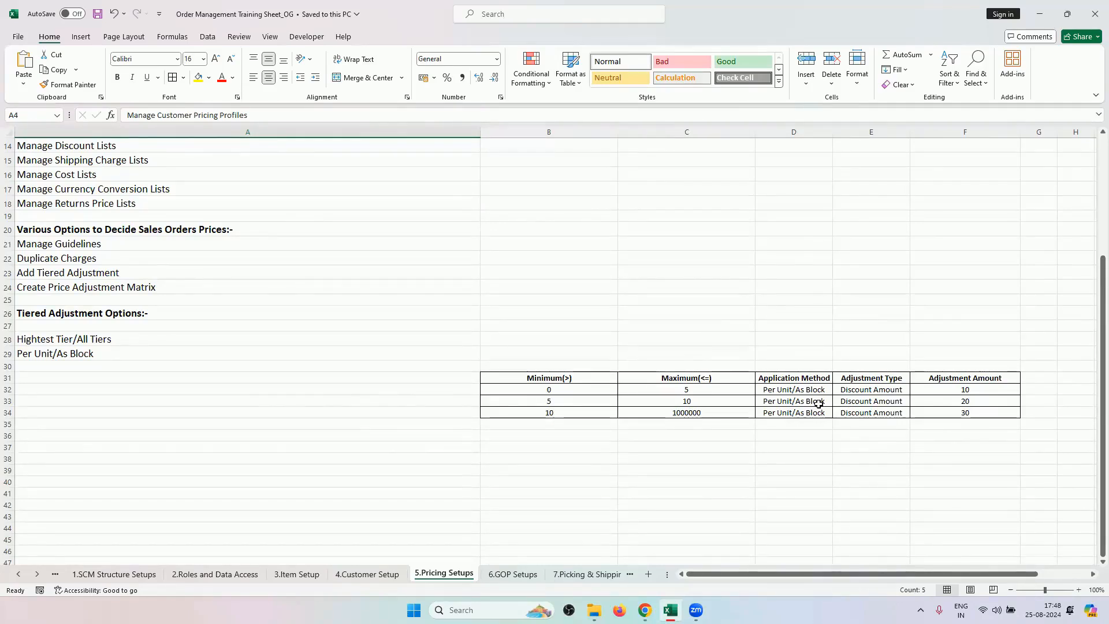
pyautogui.click(644, 610)
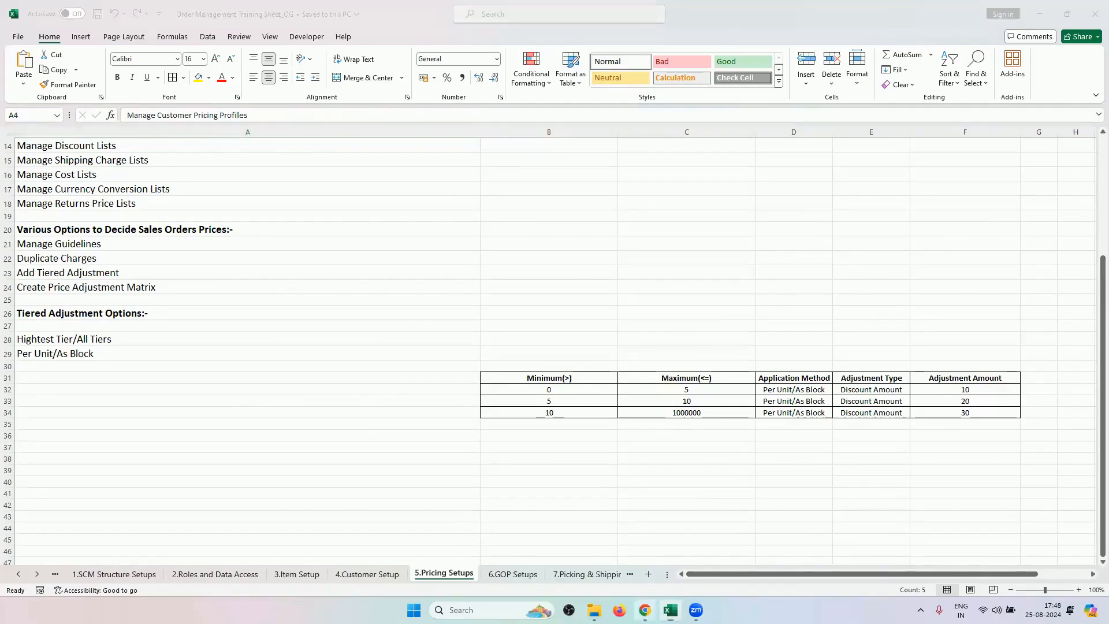
pyautogui.click(670, 610)
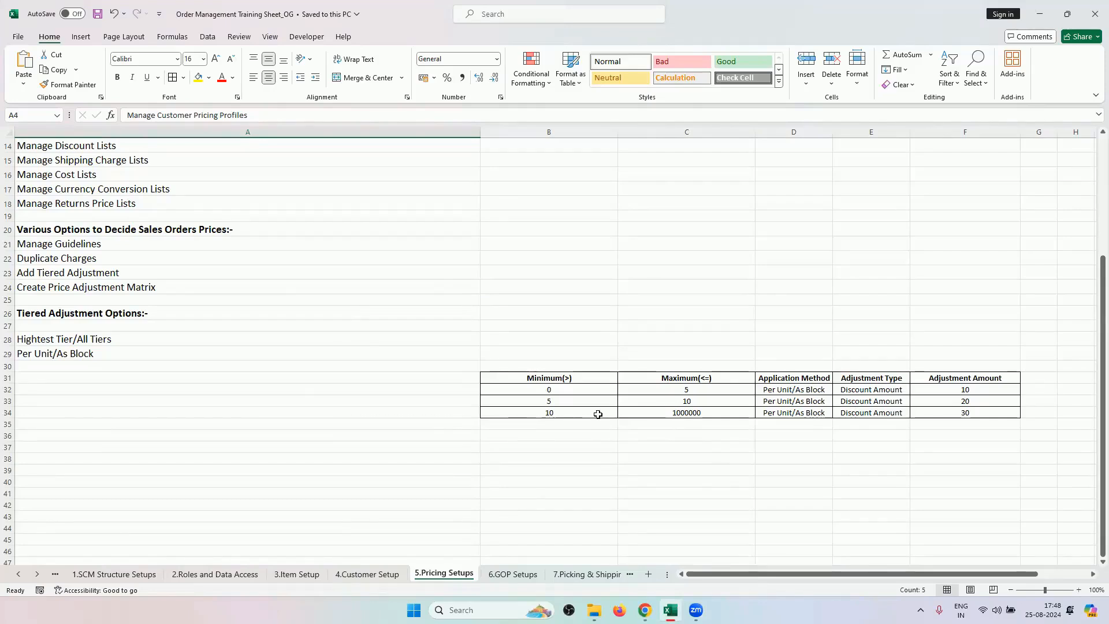
pyautogui.moveTo(922, 413); pyautogui.dragTo(561, 412)
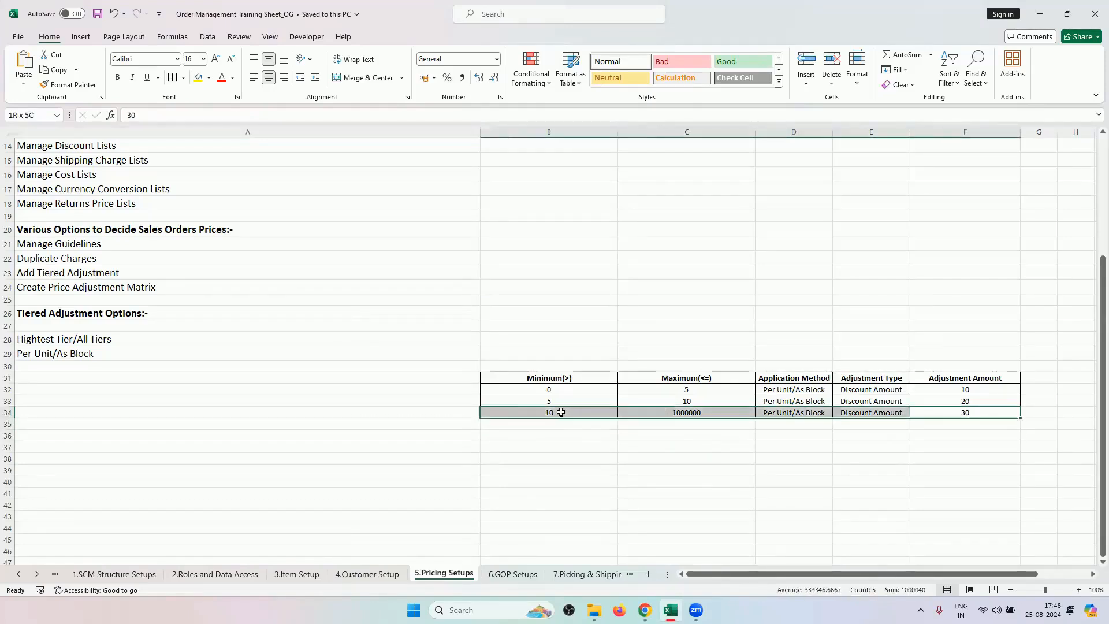
# Step: Return to the price list in Chrome and try applying the tiered adjustment to All tiers
pyautogui.click(645, 610)
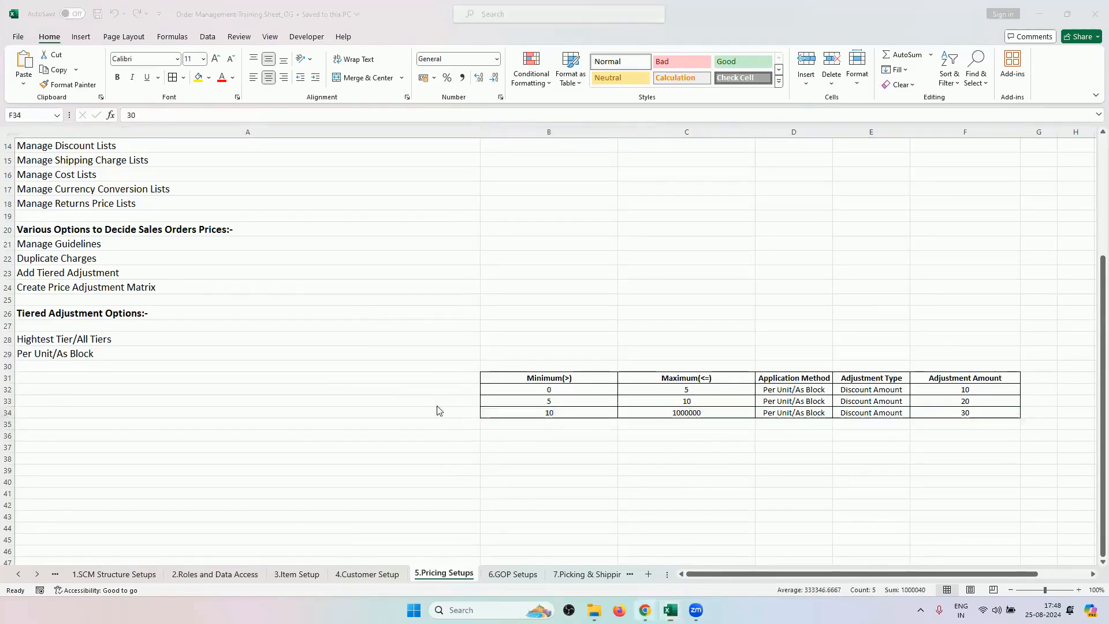
pyautogui.click(453, 319)
pyautogui.click(461, 331)
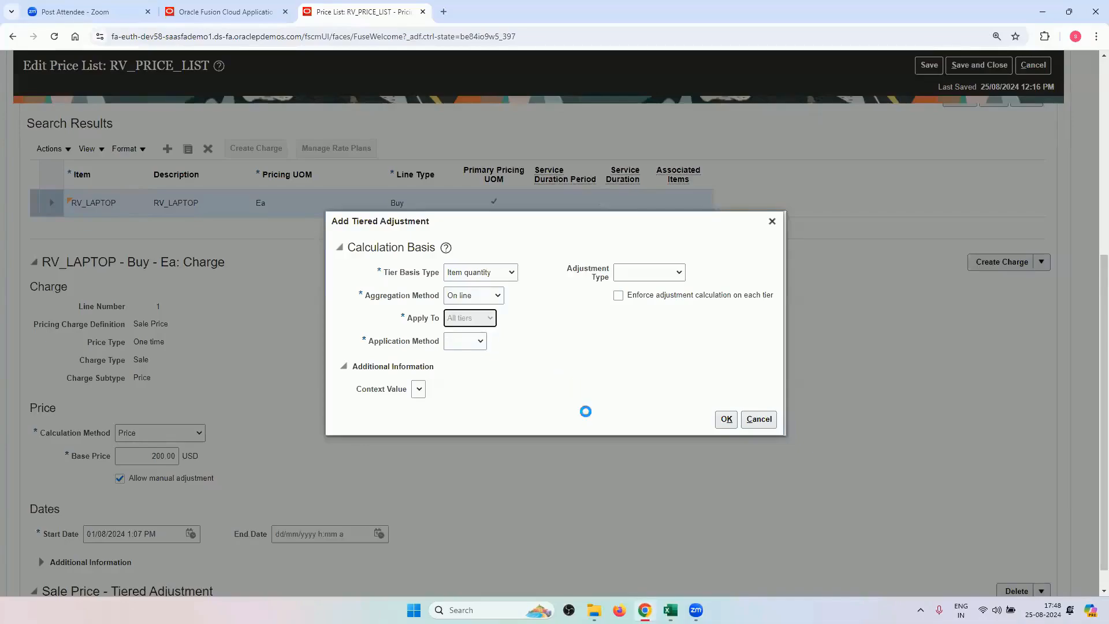
# Step: Go back to the Excel tier table and compare the three quantity tiers and their discount amounts row by row
pyautogui.hotkey('alt', 'Tab')
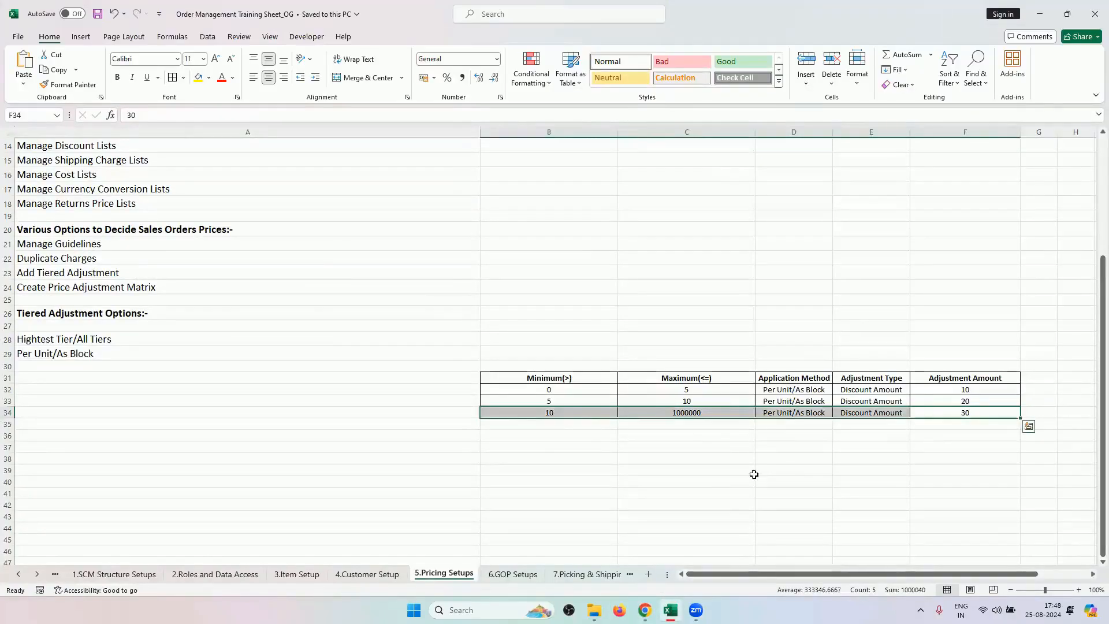
pyautogui.click(584, 412)
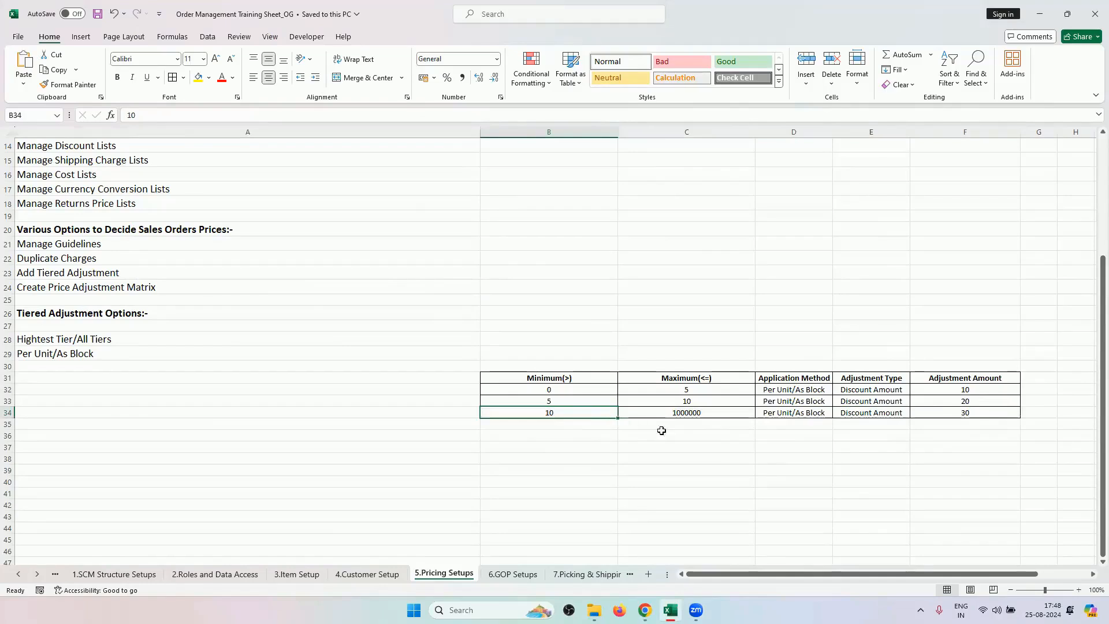
pyautogui.moveTo(705, 389); pyautogui.dragTo(934, 390)
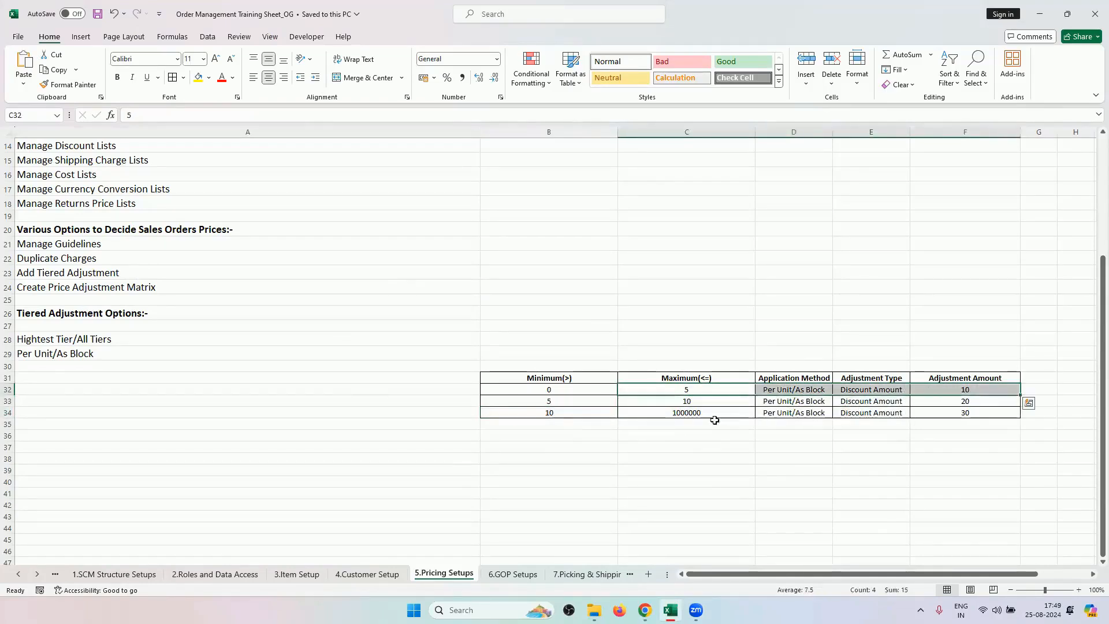
pyautogui.click(606, 401)
pyautogui.moveTo(611, 402); pyautogui.dragTo(972, 406)
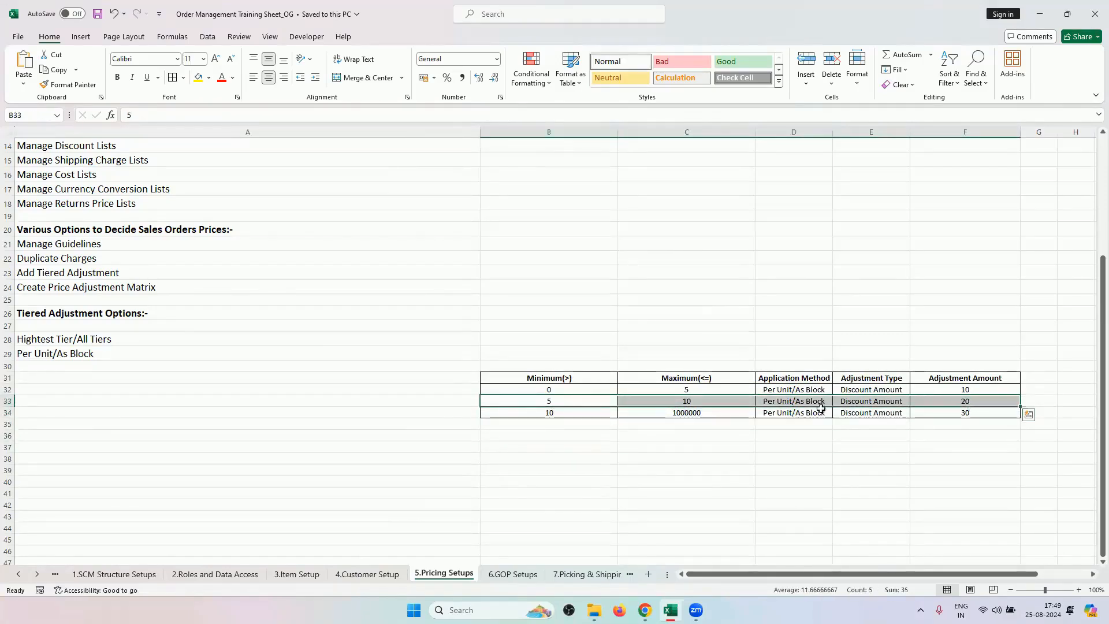
pyautogui.click(604, 445)
pyautogui.click(590, 411)
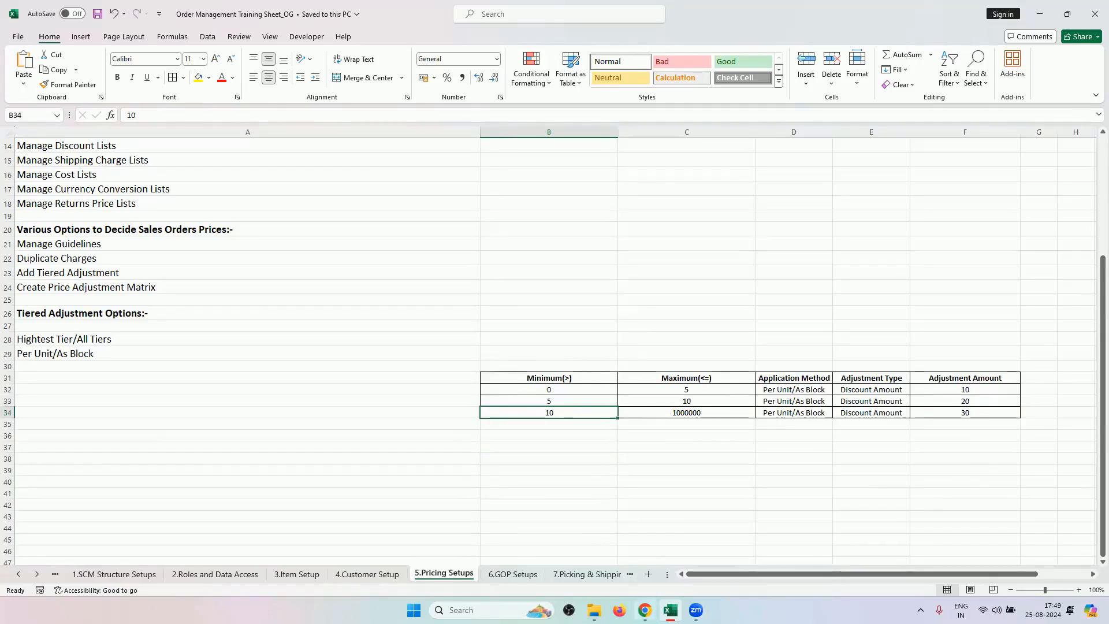
# Step: Return to the tiered adjustment in Chrome and set it to apply to the Highest tier with application method Per unit
pyautogui.moveTo(640, 611)
pyautogui.click(645, 609)
pyautogui.click(481, 322)
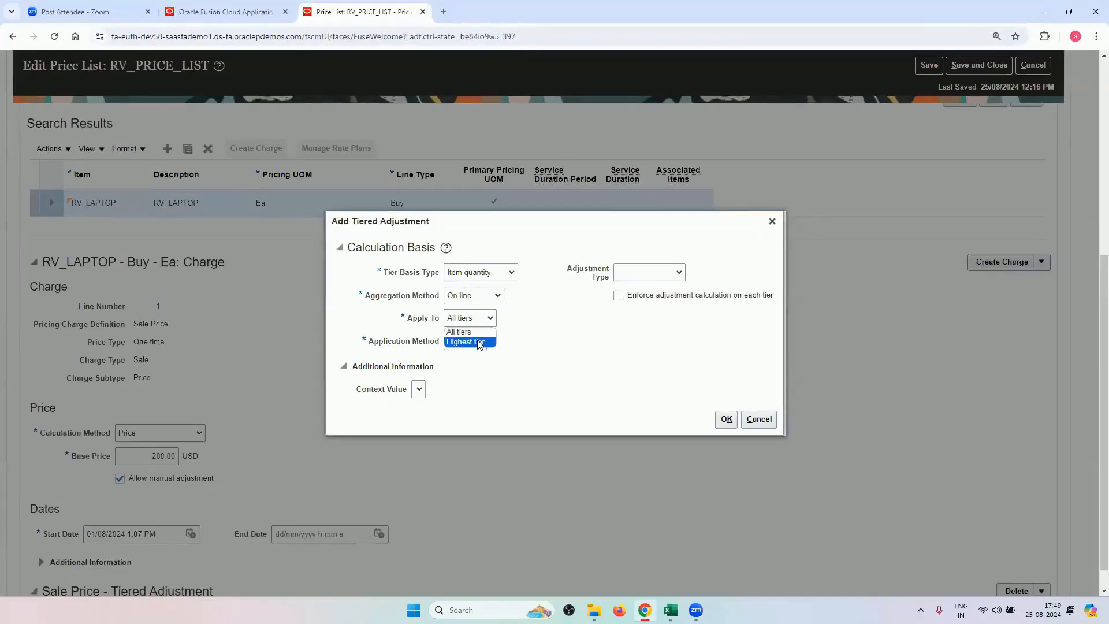
pyautogui.click(468, 342)
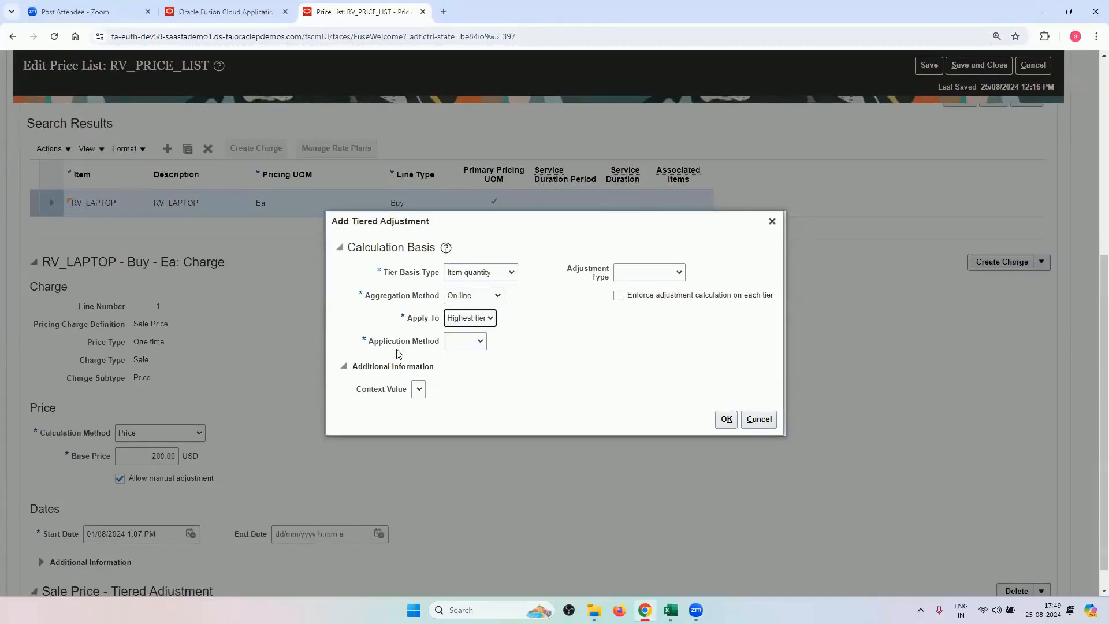
pyautogui.click(478, 341)
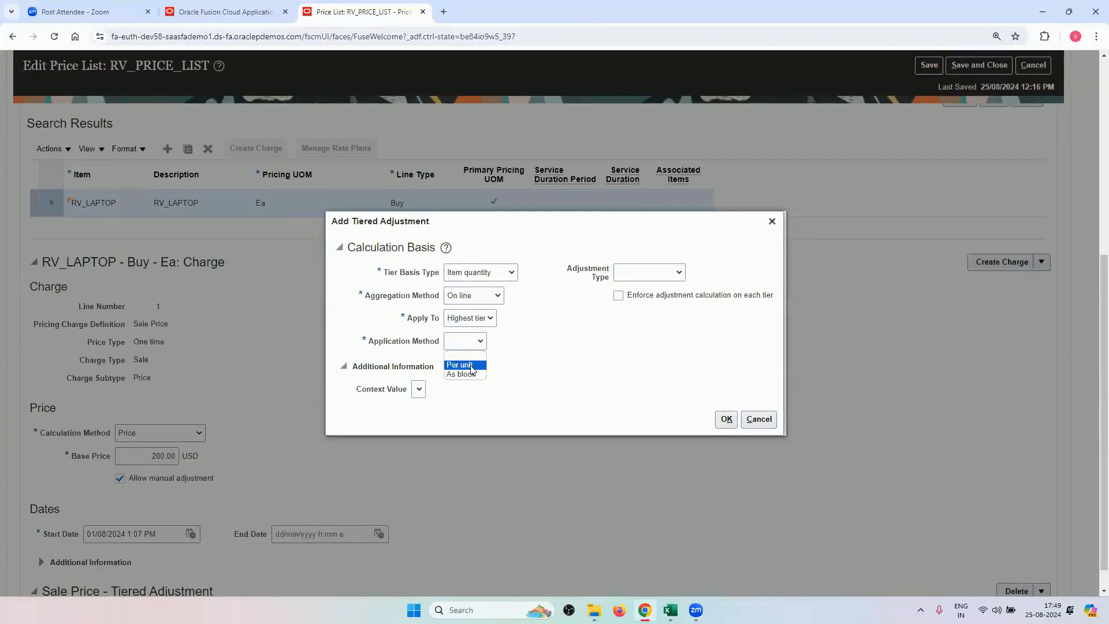
pyautogui.click(471, 365)
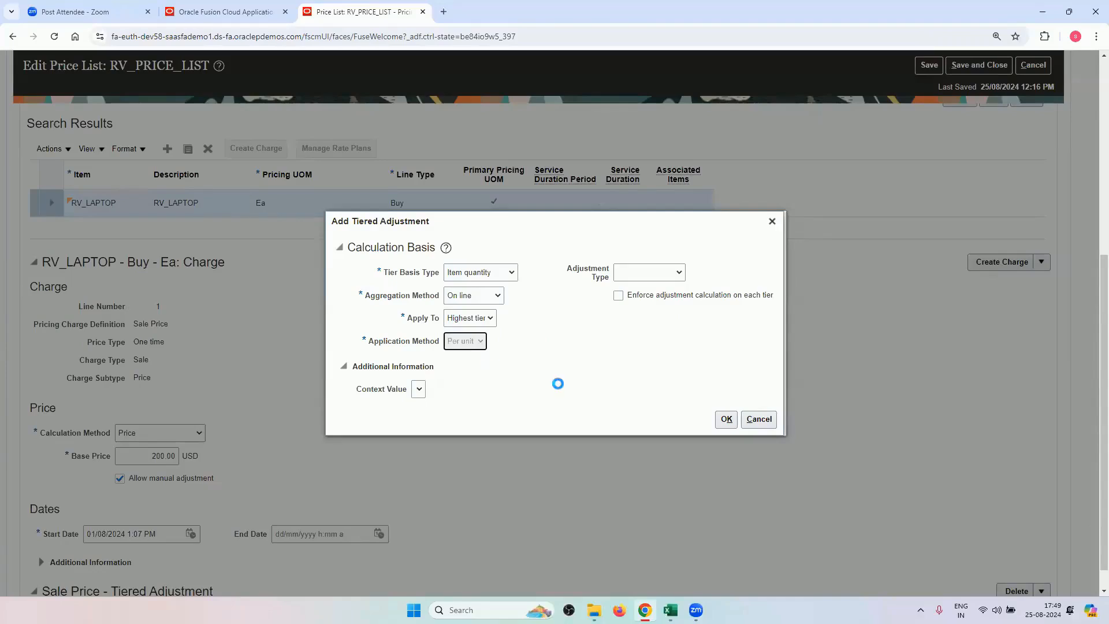
# Step: Check the first tier's maximum and adjustment amount in Excel, and set the tiered adjustment's type to Discount amount in Chrome
pyautogui.click(670, 609)
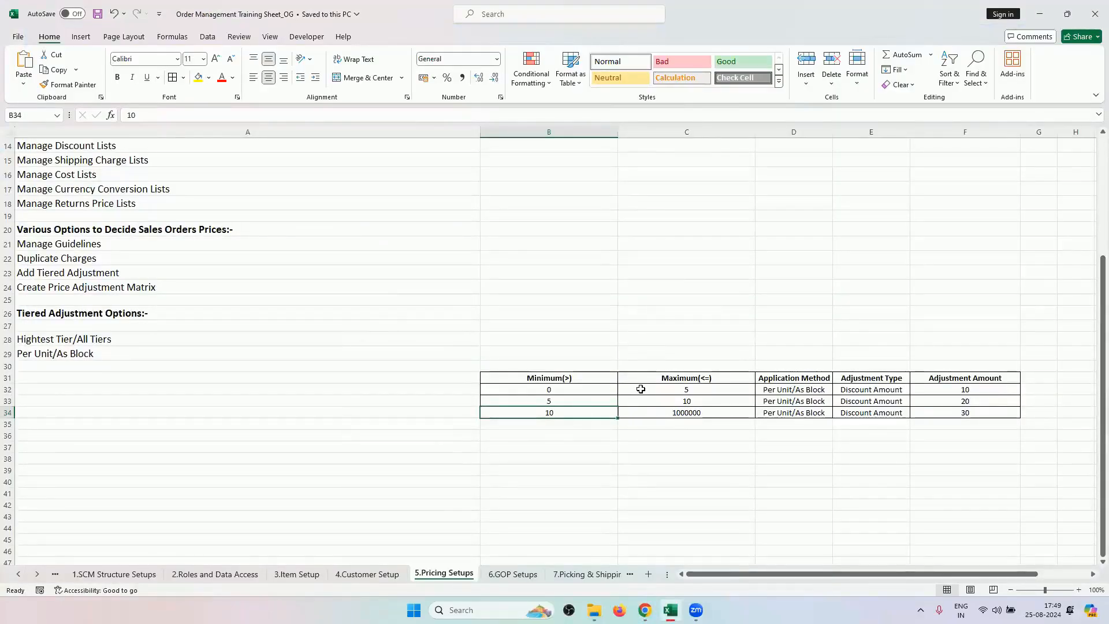
pyautogui.click(641, 389)
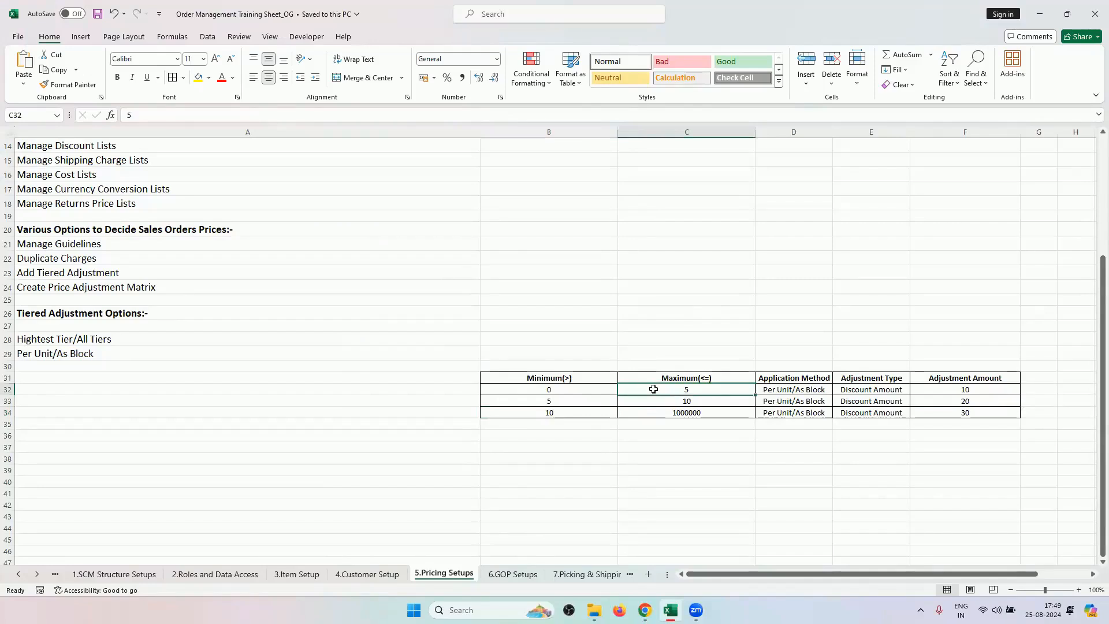
pyautogui.click(926, 391)
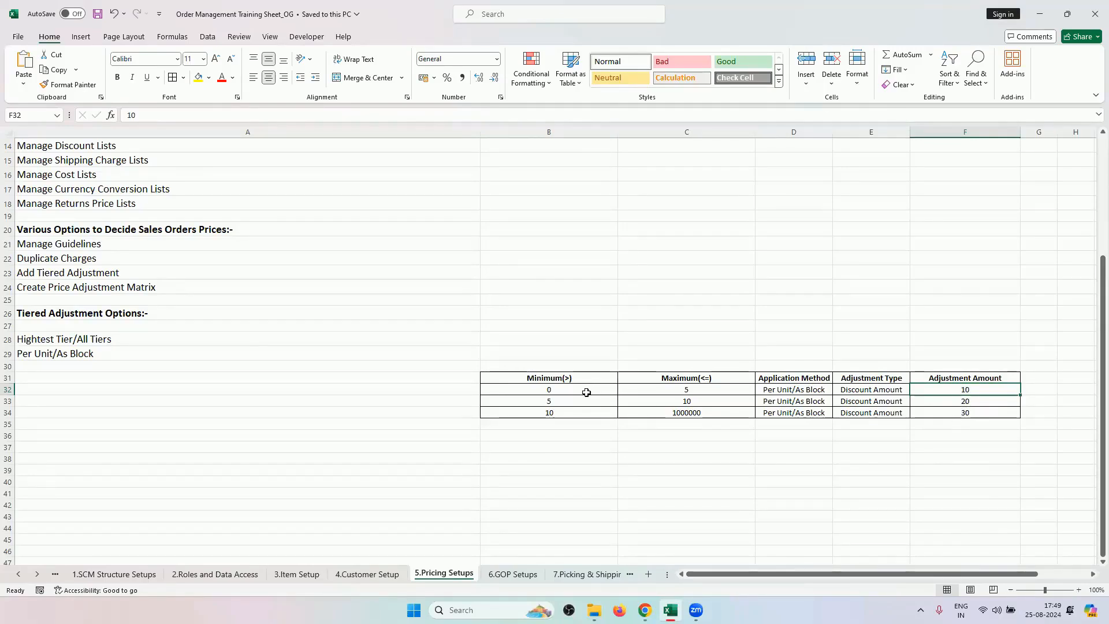
pyautogui.click(705, 387)
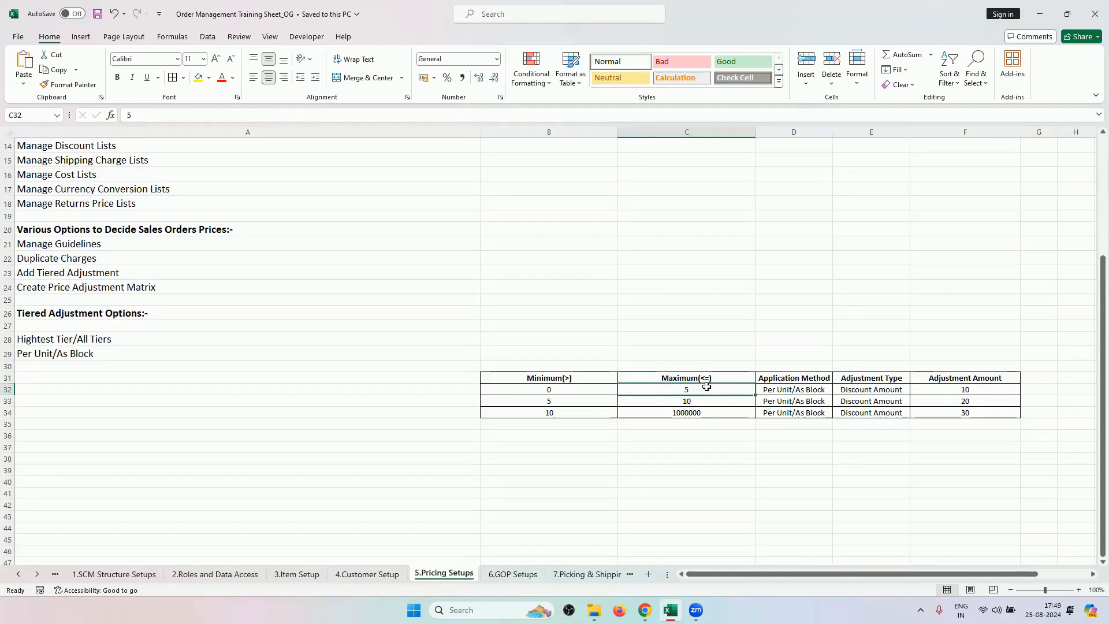
pyautogui.click(926, 390)
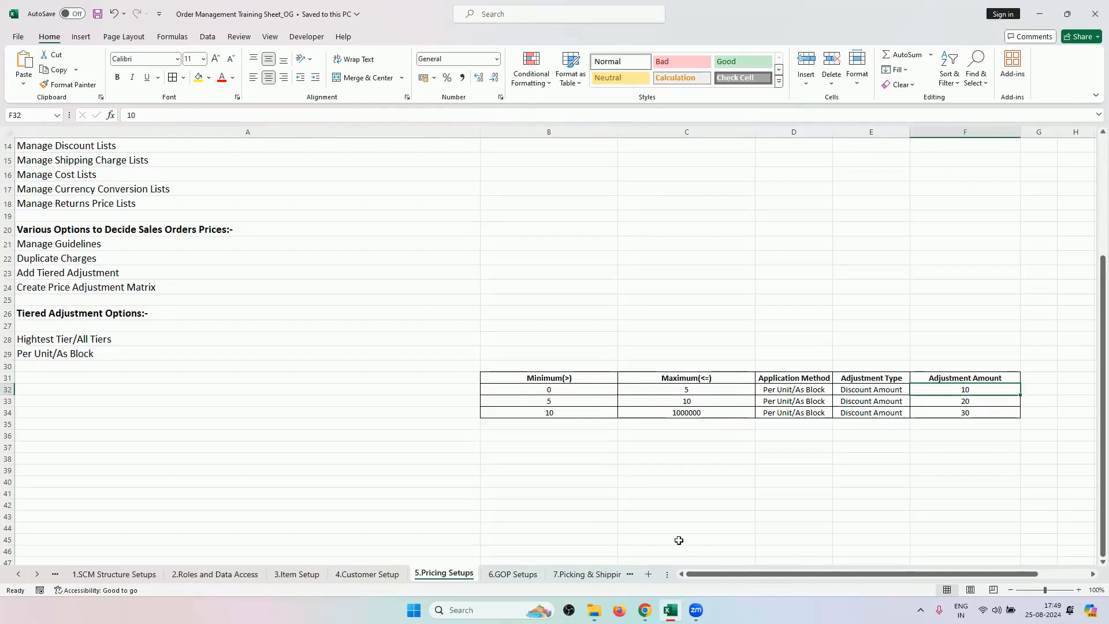
pyautogui.click(644, 610)
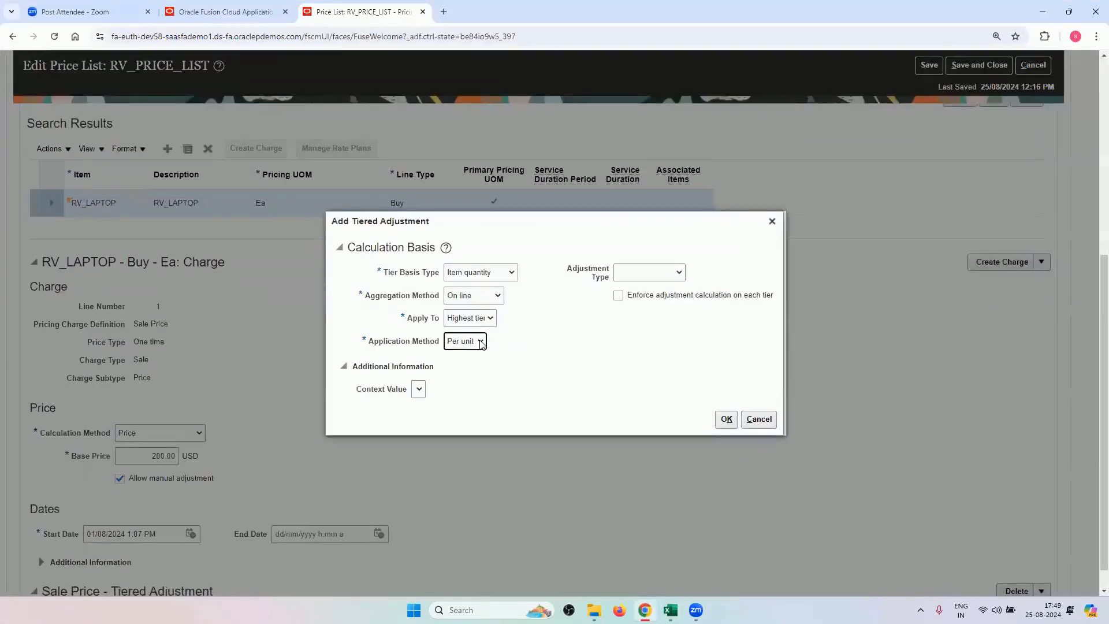
pyautogui.click(640, 272)
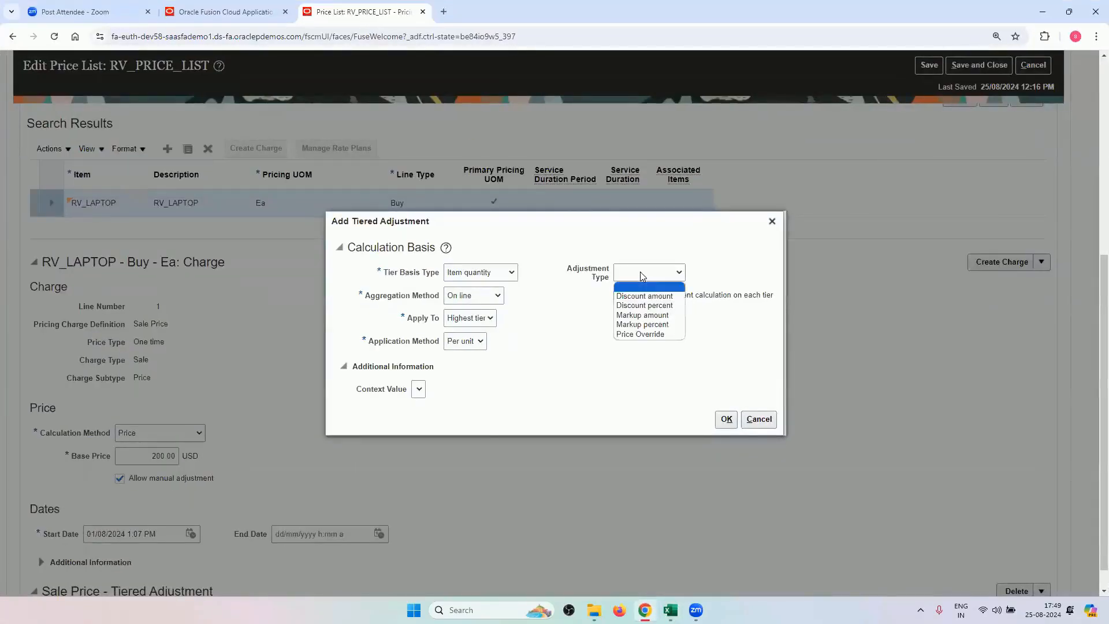
pyautogui.click(653, 297)
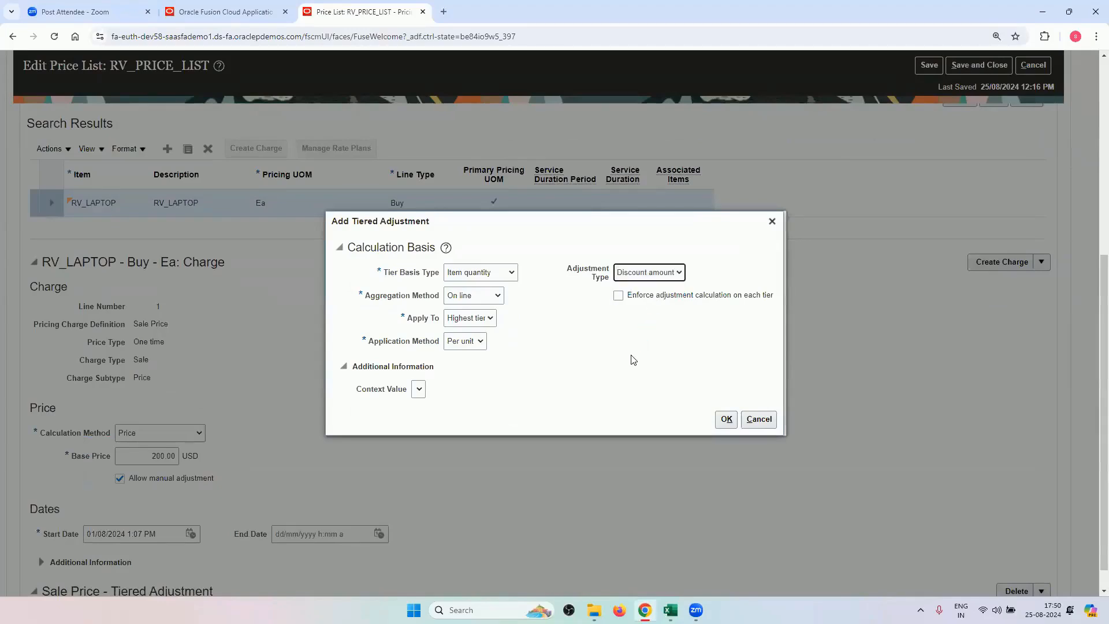
# Step: Confirm the new tiered adjustment for the RV_LAPTOP sale price and expand its calculation basis
pyautogui.click(726, 421)
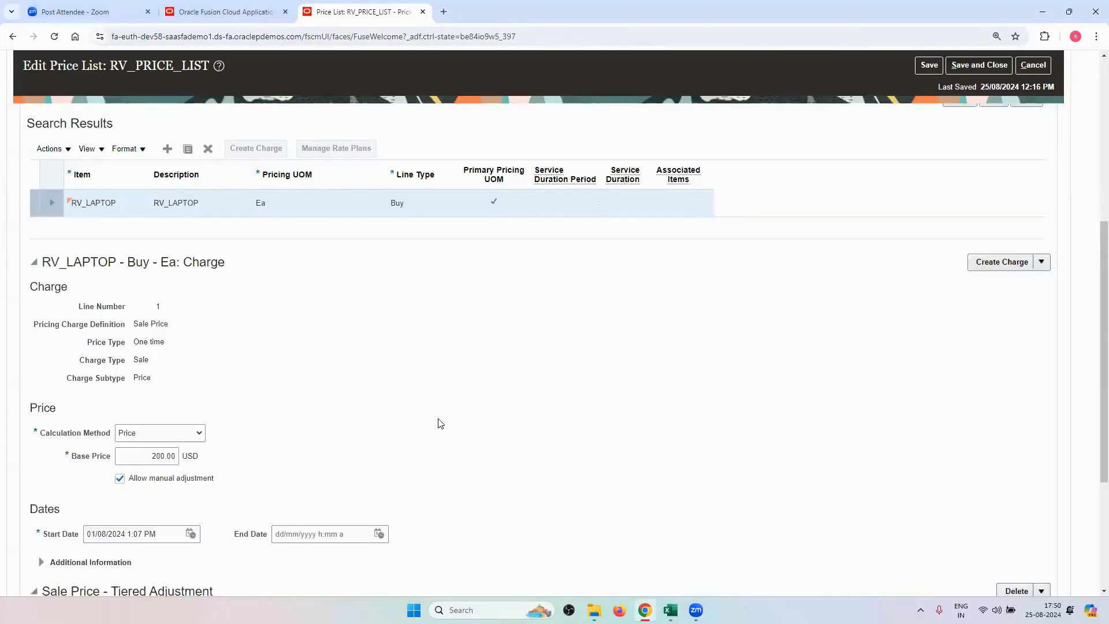
pyautogui.scroll(-4, 440, 423)
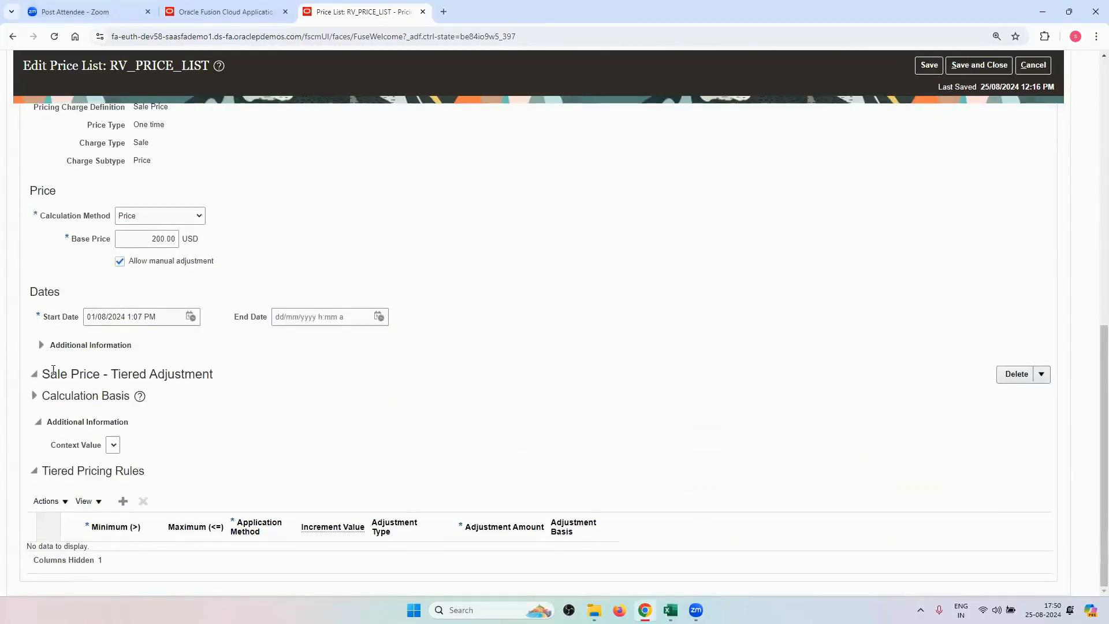
pyautogui.click(34, 396)
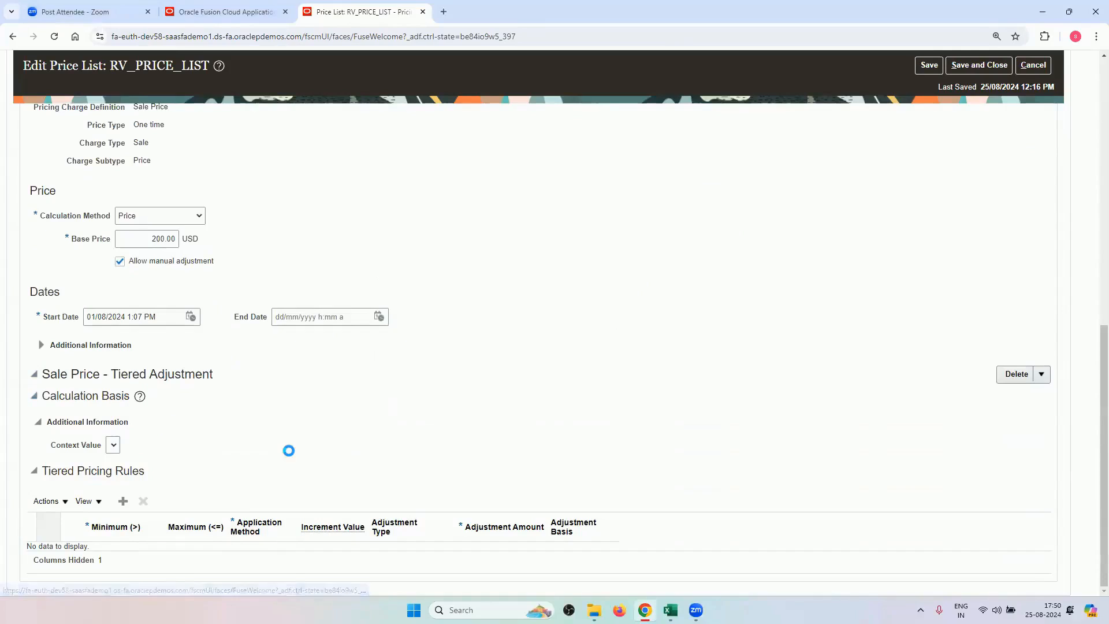
# Step: Add the first tiered pricing rule with minimum 0, maximum 5 and a discount amount of 10
pyautogui.scroll(-2, 295, 376)
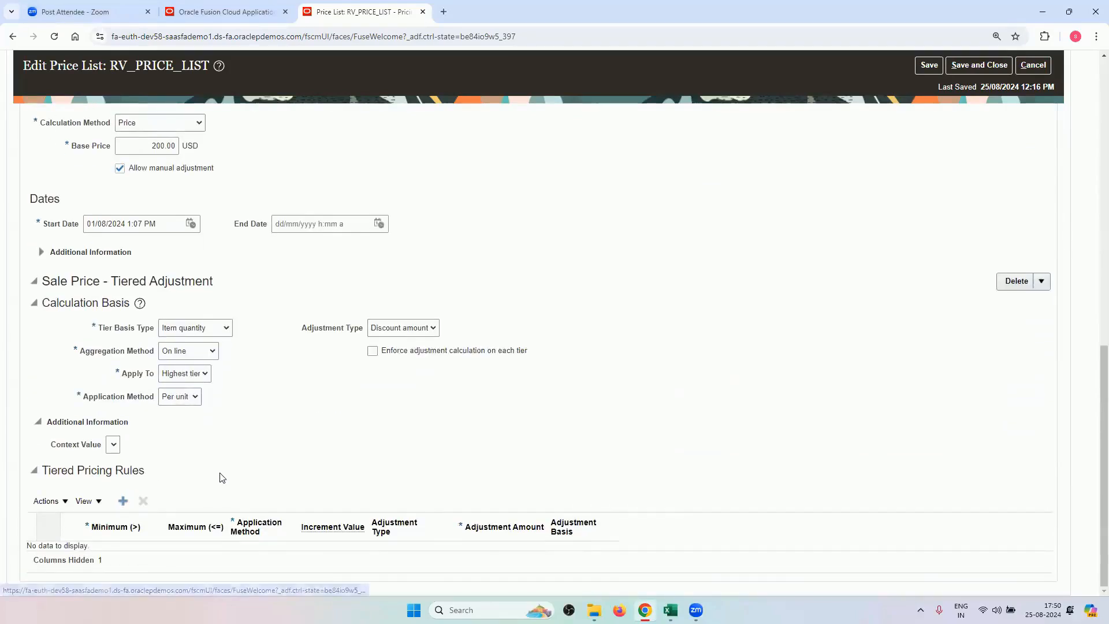
pyautogui.scroll(-1, 252, 462)
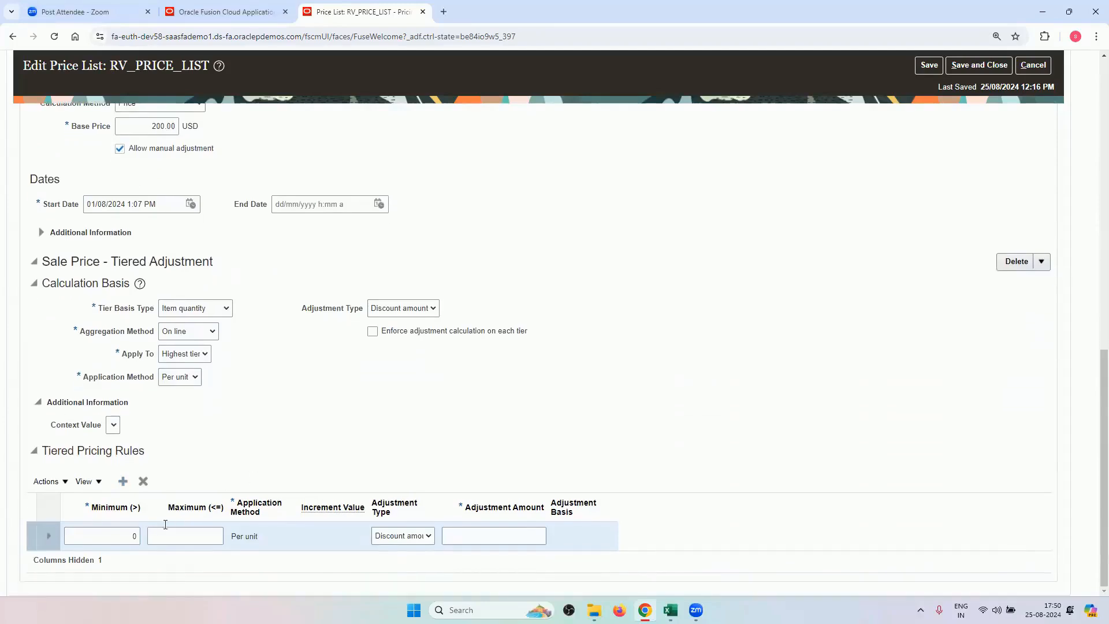
pyautogui.click(172, 538)
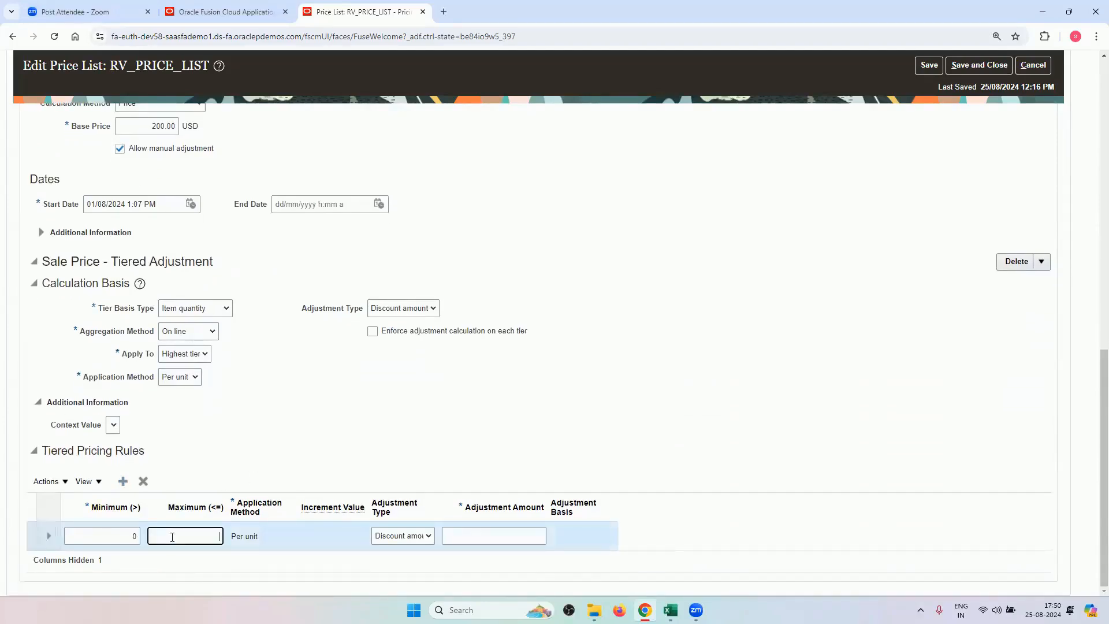
pyautogui.click(454, 540)
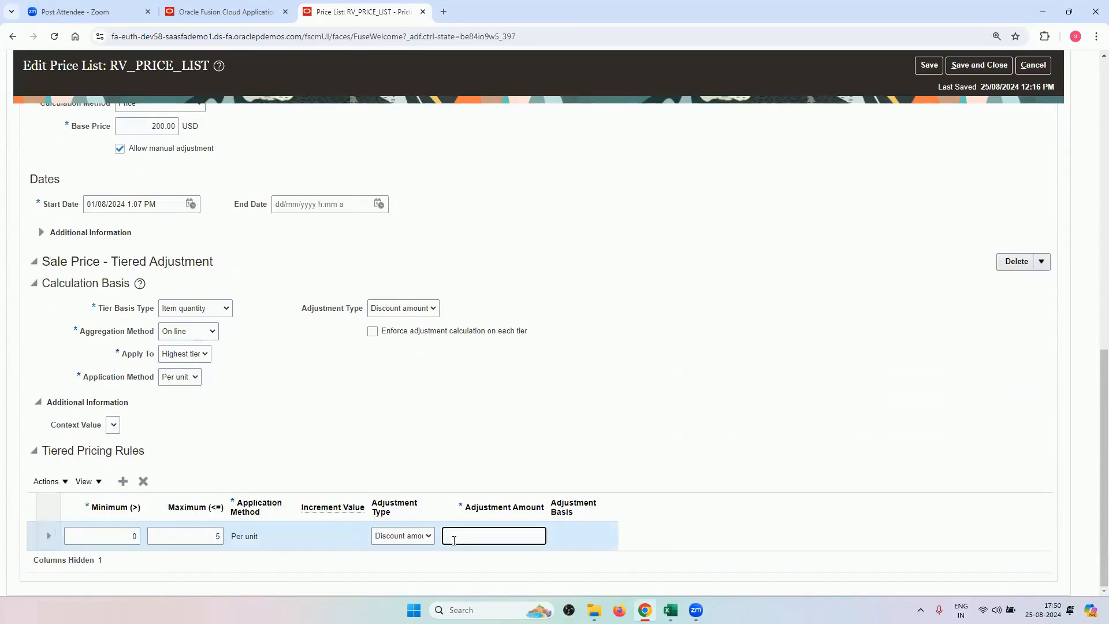
pyautogui.write('10')
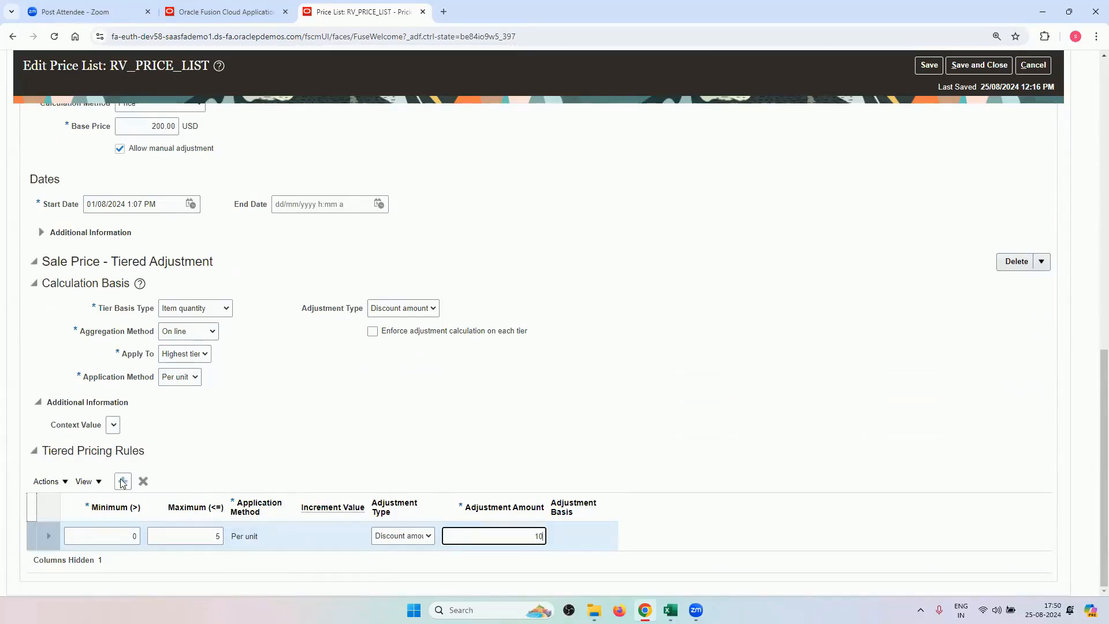
# Step: Add a second tiered pricing rule with minimum 5, maximum 10 and a discount amount of 20
pyautogui.click(123, 480)
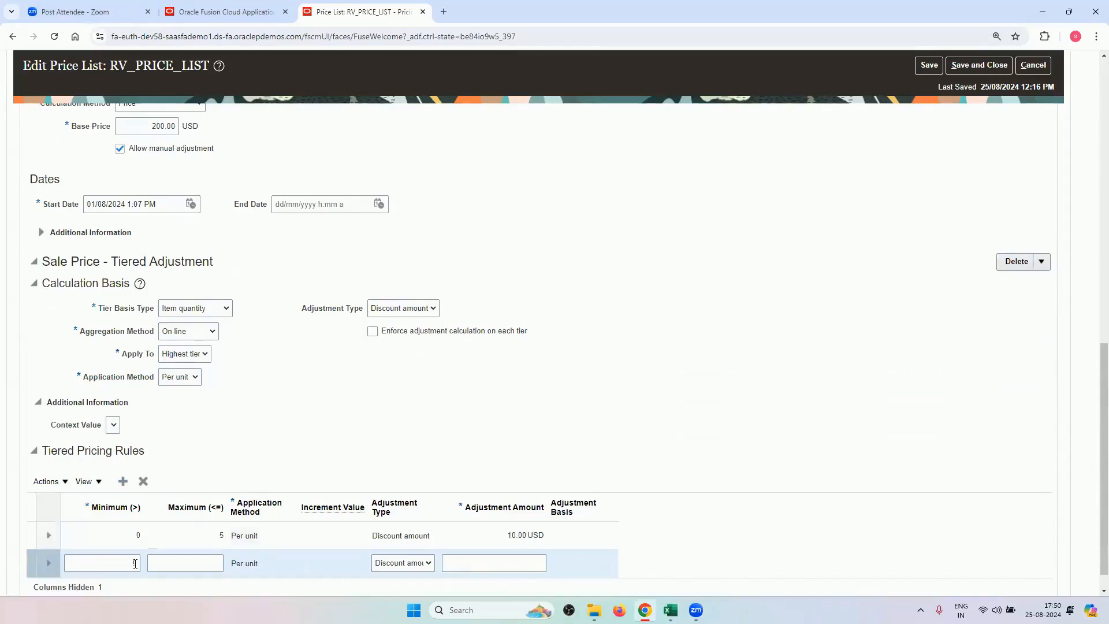
pyautogui.click(173, 563)
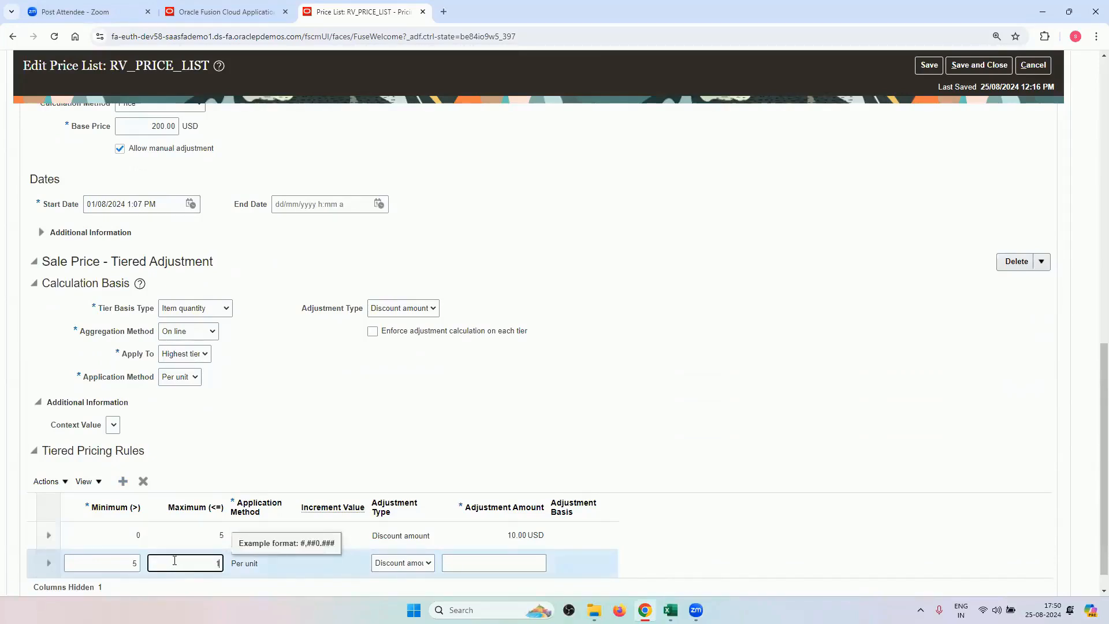
pyautogui.click(461, 562)
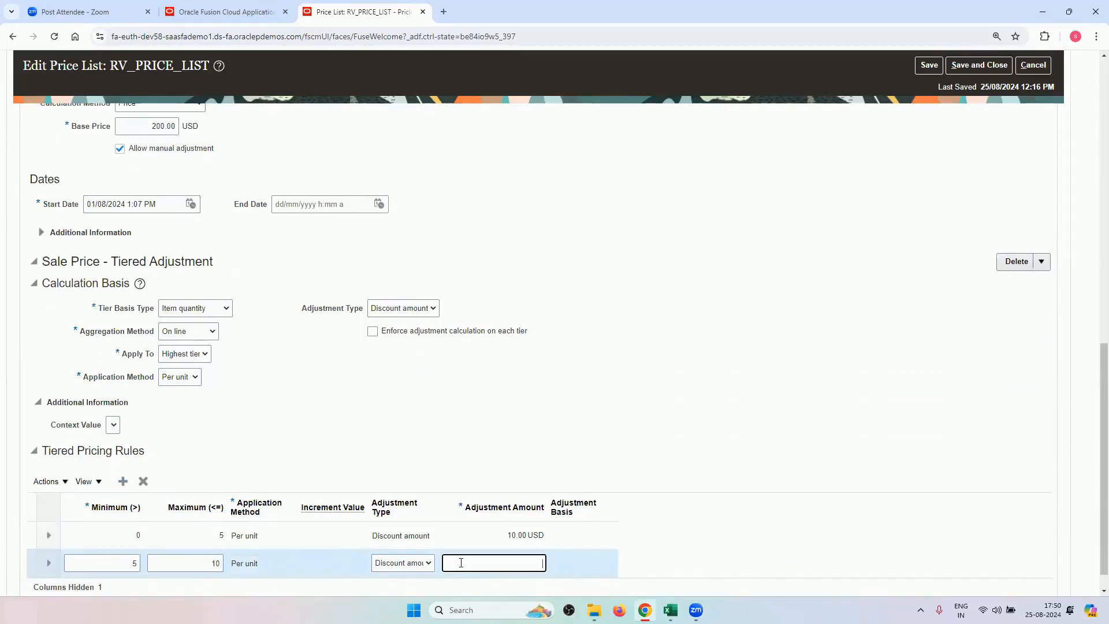
pyautogui.write('20')
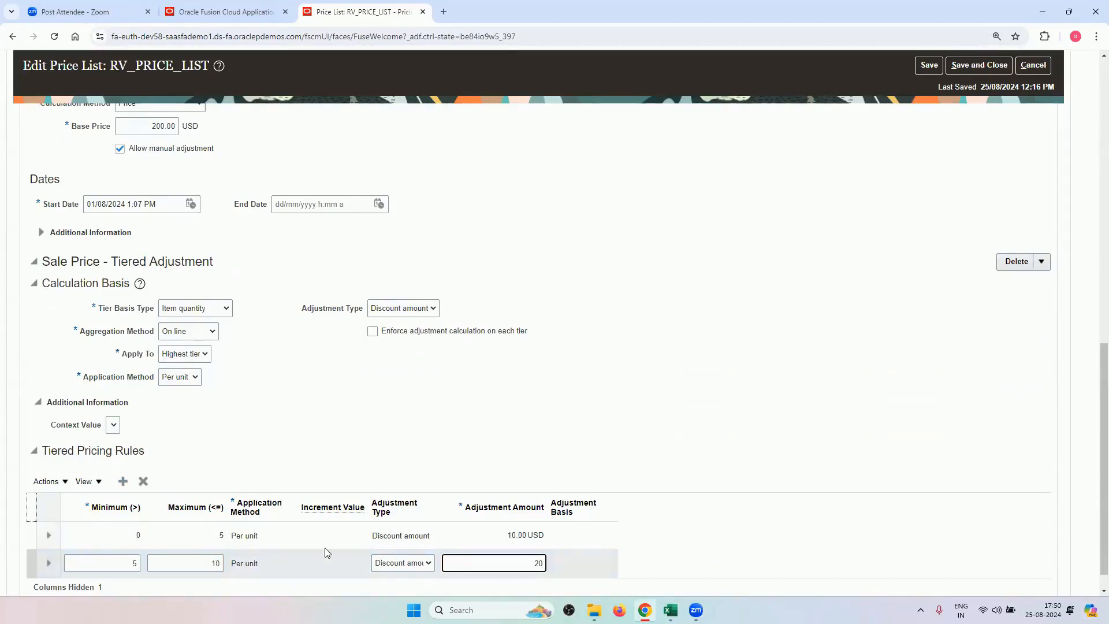
# Step: Add a third tiered pricing rule with minimum 10, maximum 1000000 and a discount amount of 30
pyautogui.click(123, 484)
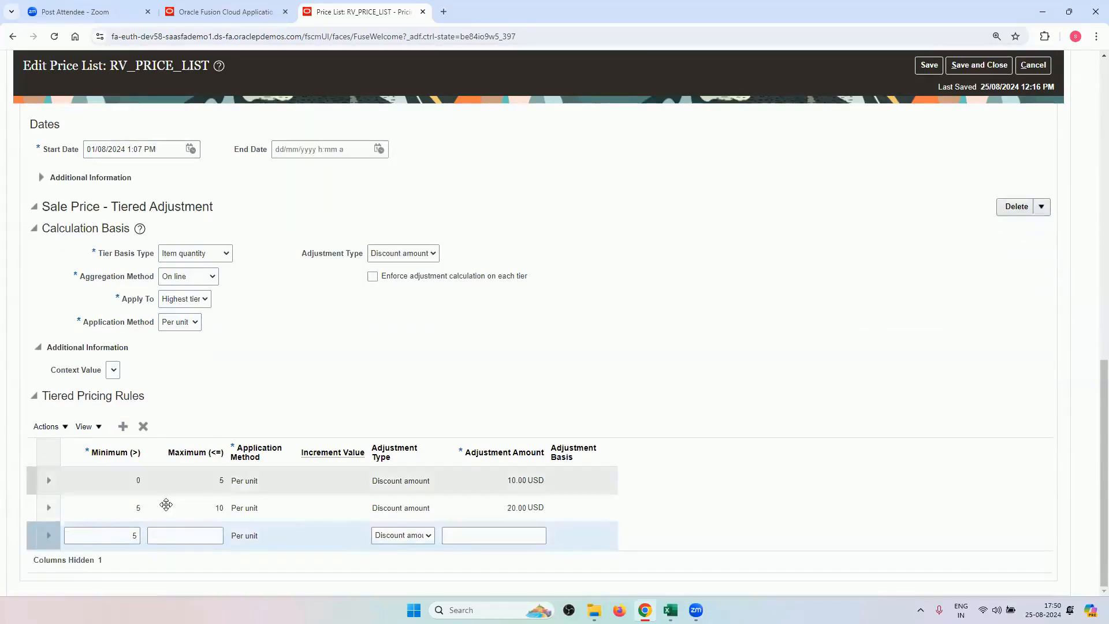
pyautogui.click(136, 535)
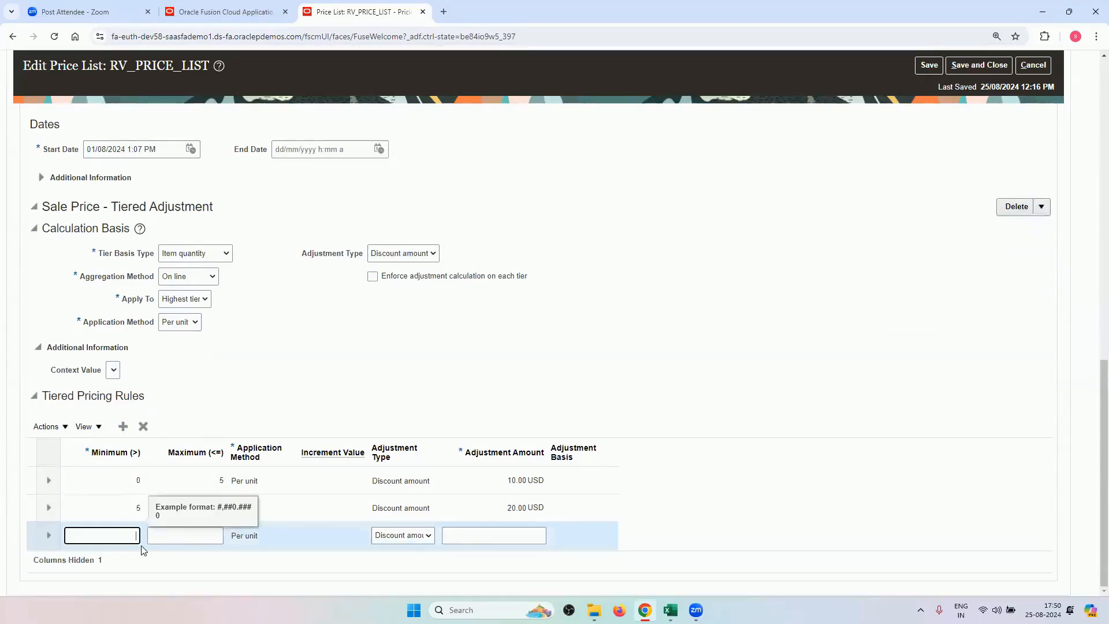
pyautogui.click(166, 539)
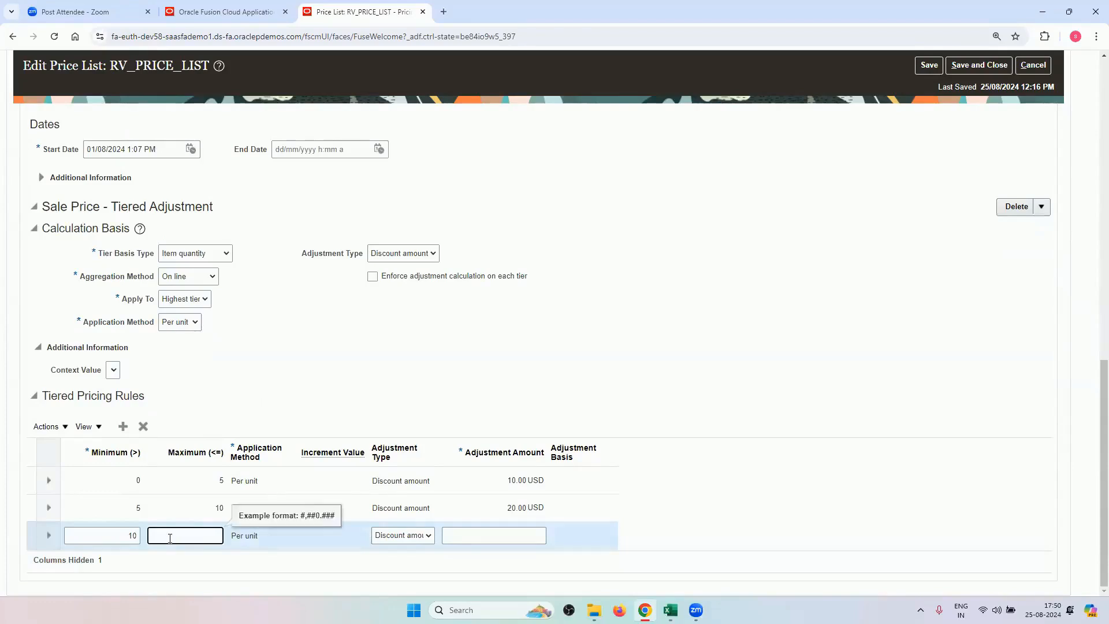
pyautogui.write('1000000')
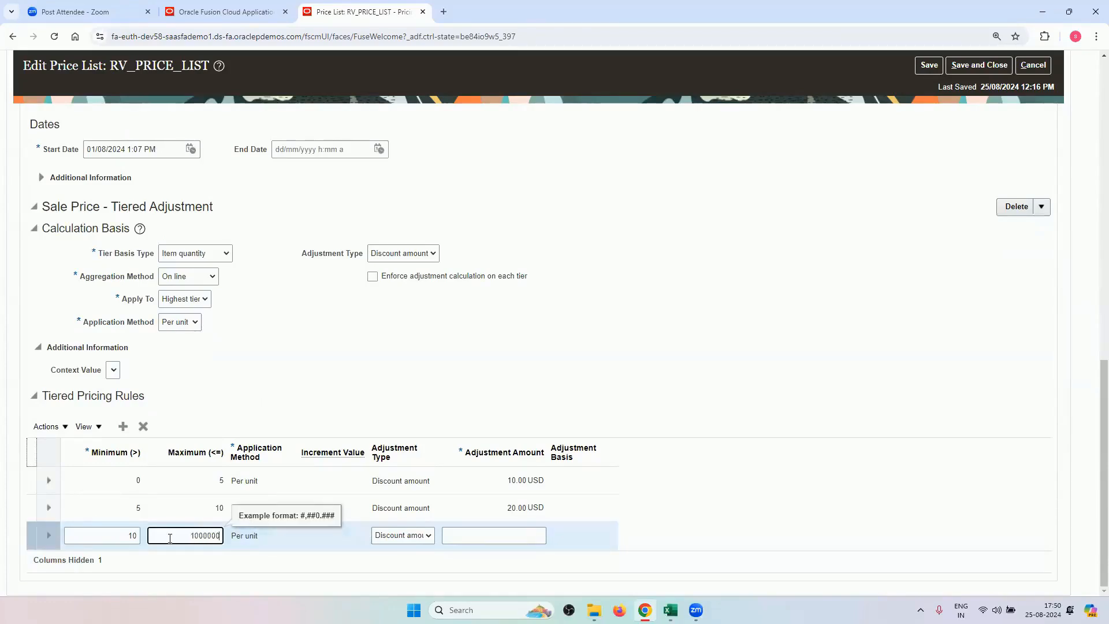
pyautogui.click(479, 534)
pyautogui.write('30')
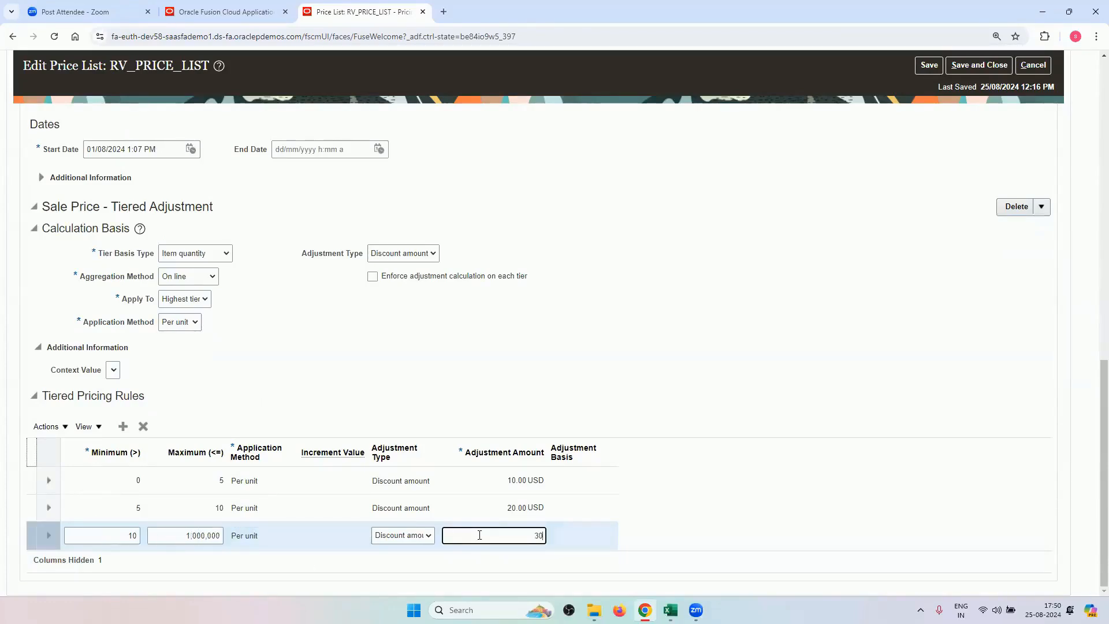
pyautogui.click(503, 363)
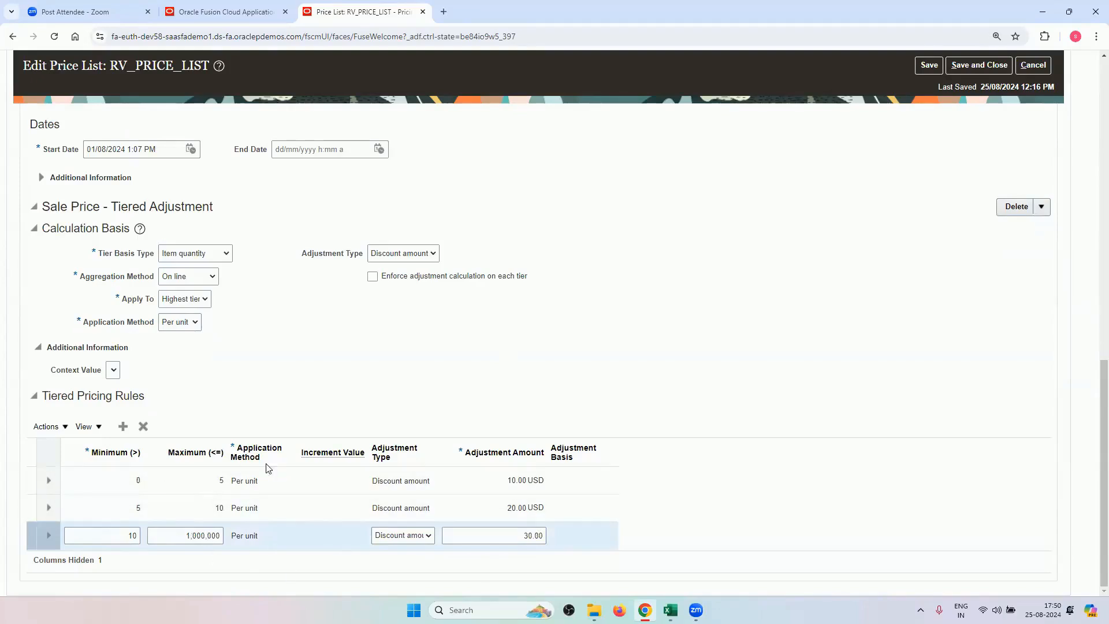
# Step: Save the price list with its three tiered pricing rules
pyautogui.scroll(2, 289, 388)
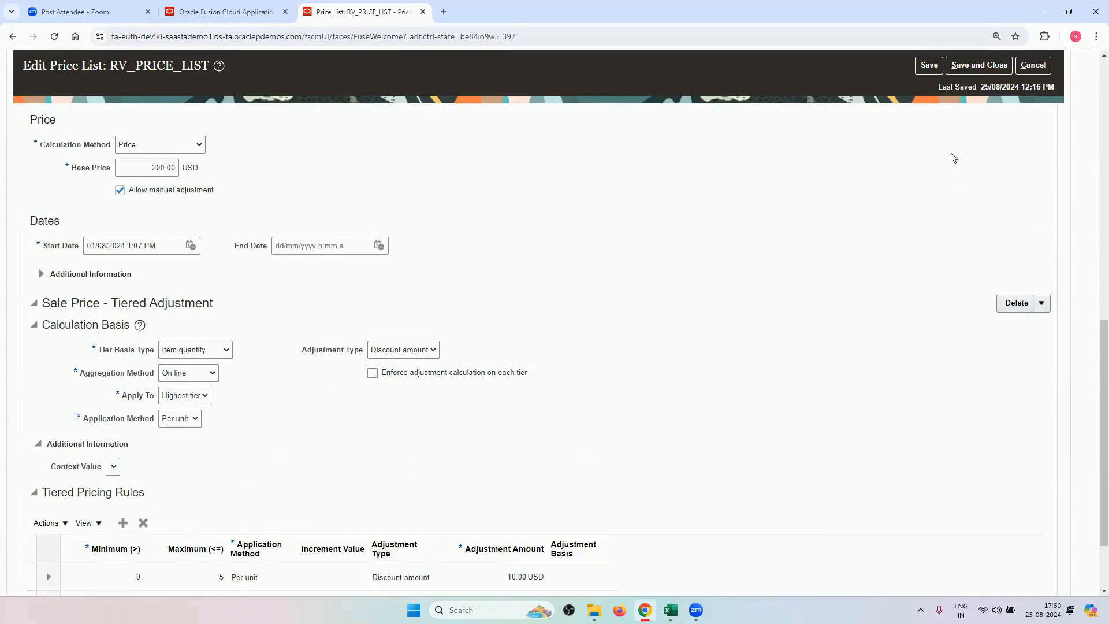
pyautogui.click(928, 66)
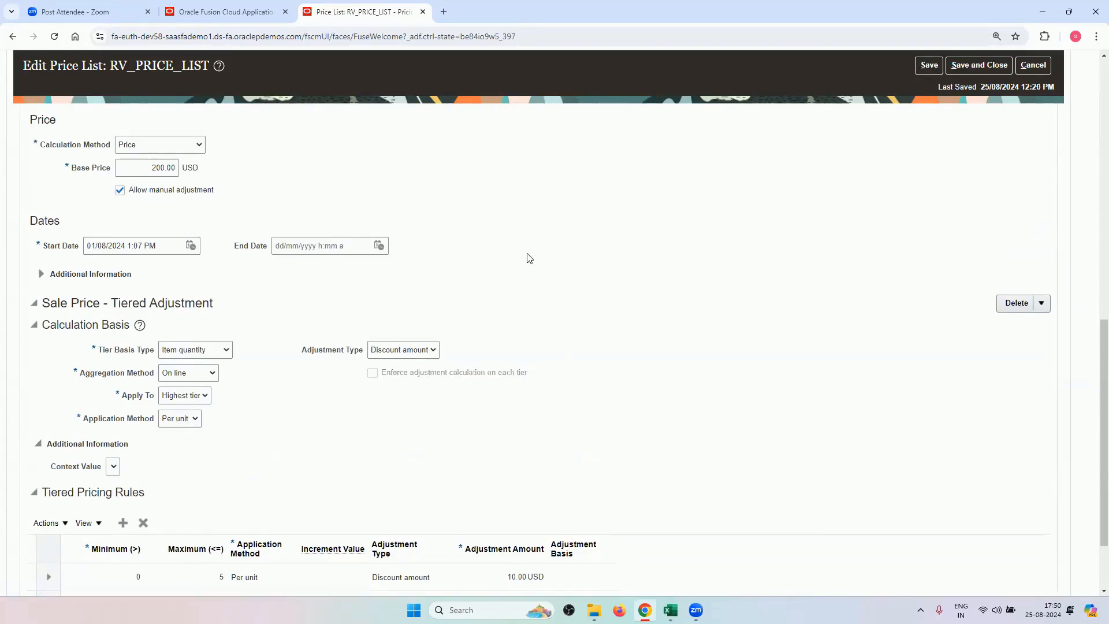
pyautogui.scroll(-1, 543, 361)
pyautogui.scroll(3, 542, 361)
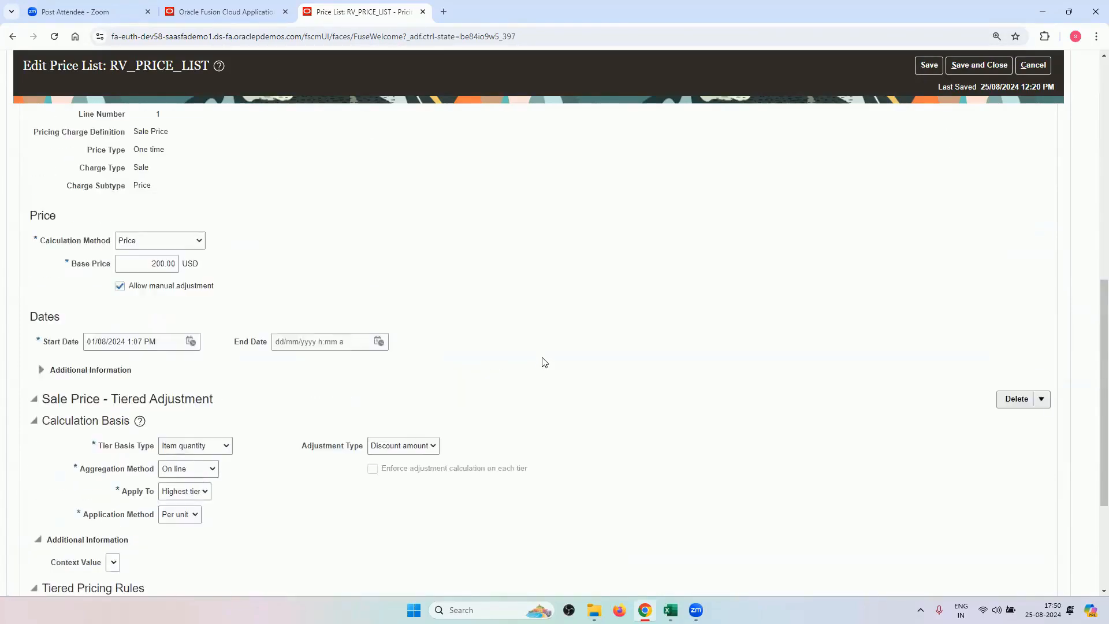
# Step: Return to the draft sales order, set line 1's quantity to 3 and reprice the order
pyautogui.click(236, 10)
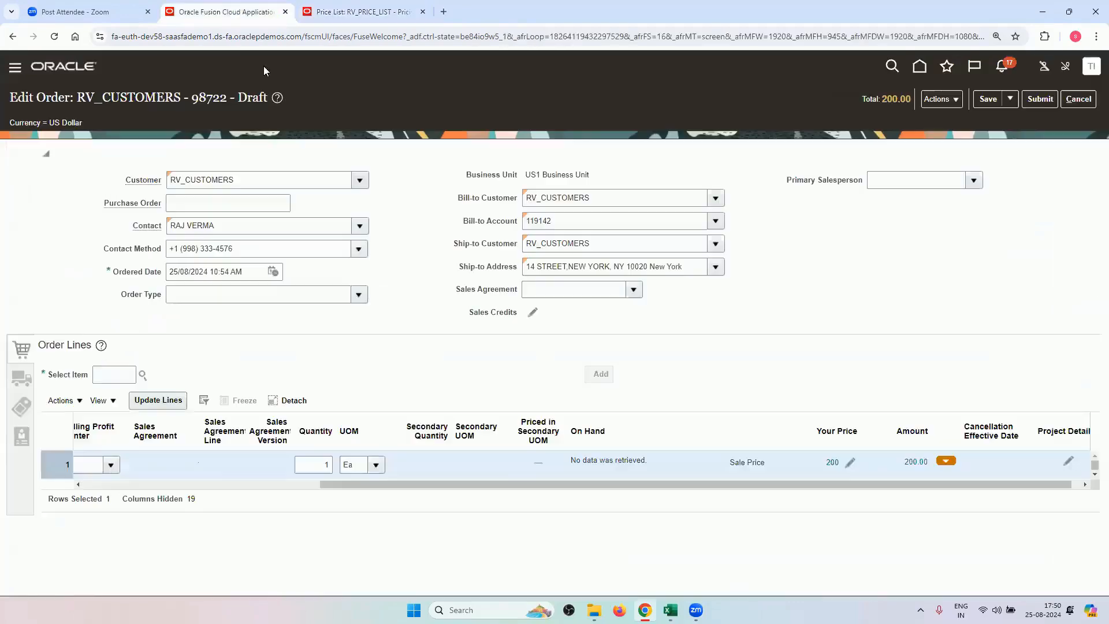
pyautogui.click(332, 463)
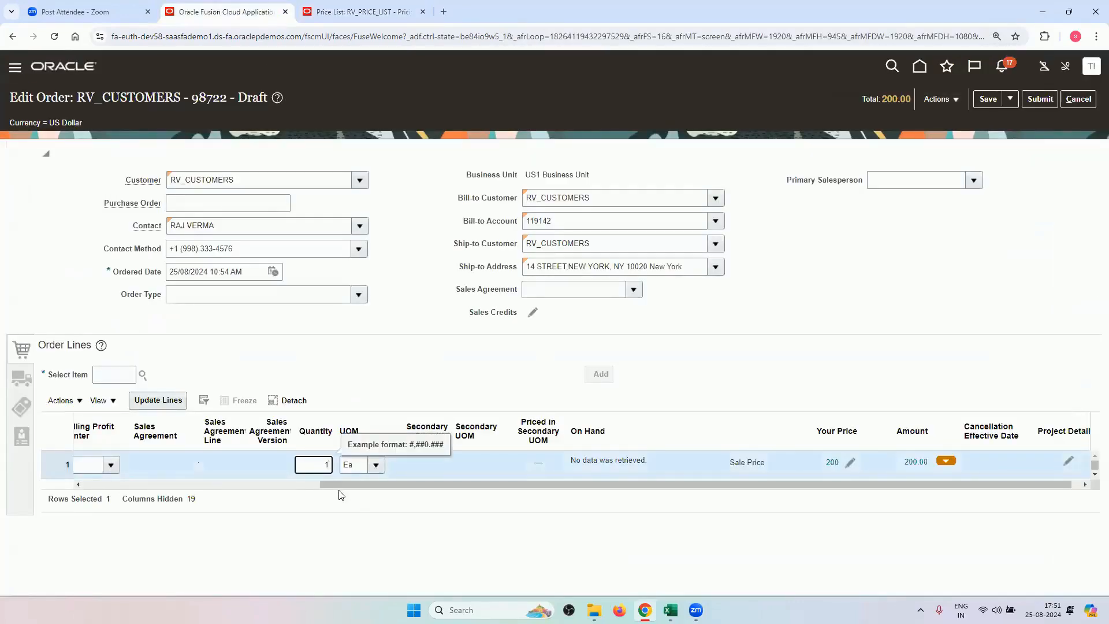
pyautogui.click(823, 297)
pyautogui.click(936, 102)
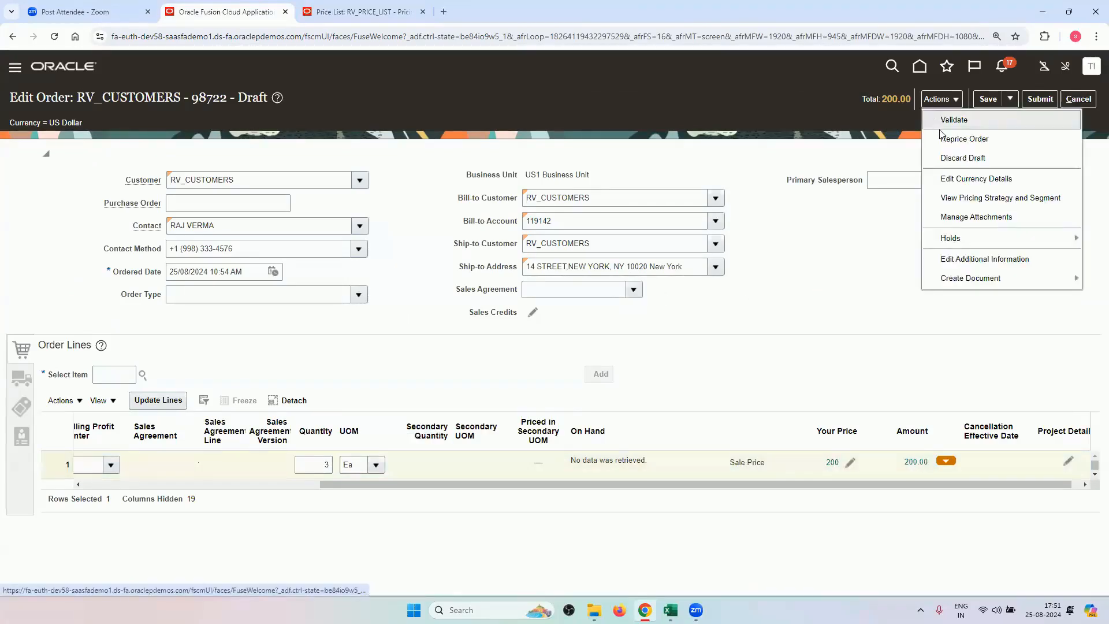
pyautogui.click(944, 139)
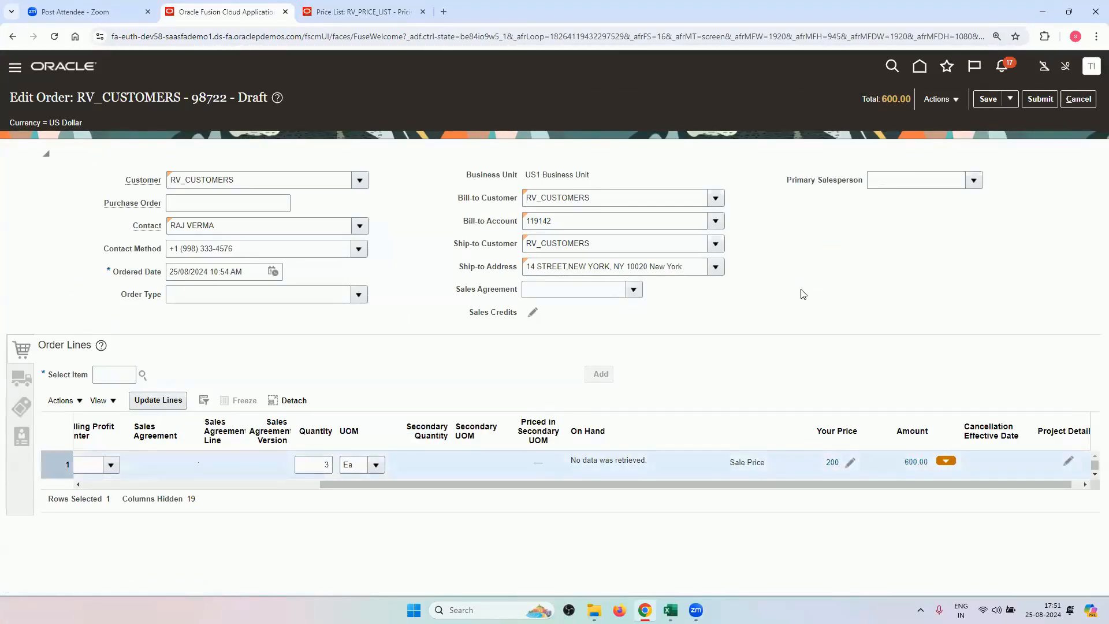
# Step: Open line 1's amount breakdown and check the tier it used against the price list's tiered pricing rules
pyautogui.click(916, 462)
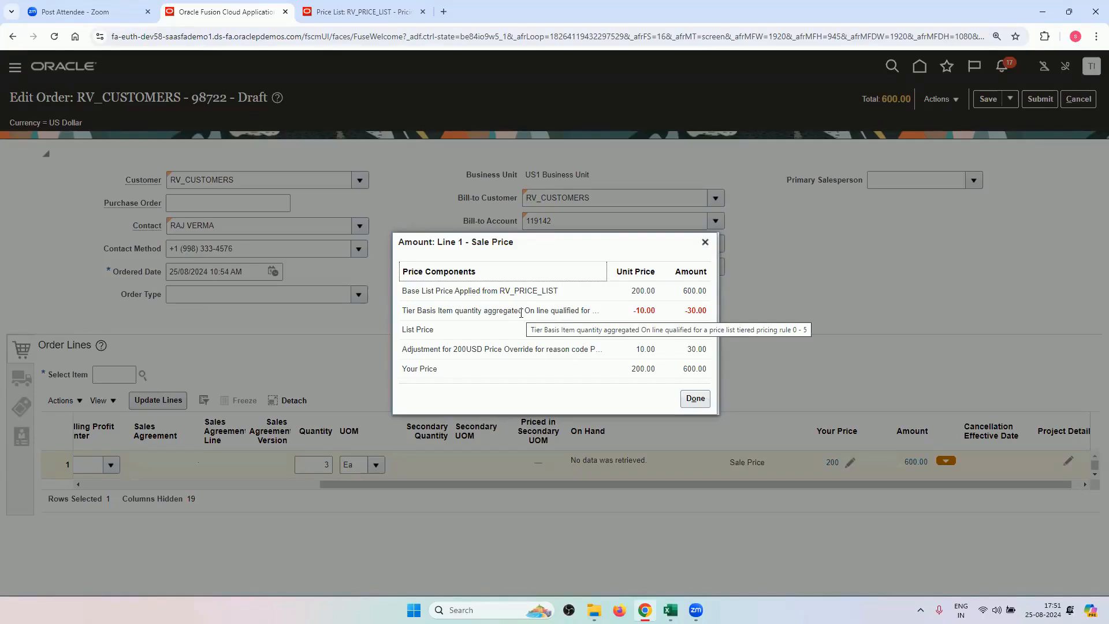
pyautogui.click(363, 12)
pyautogui.scroll(-4, 260, 496)
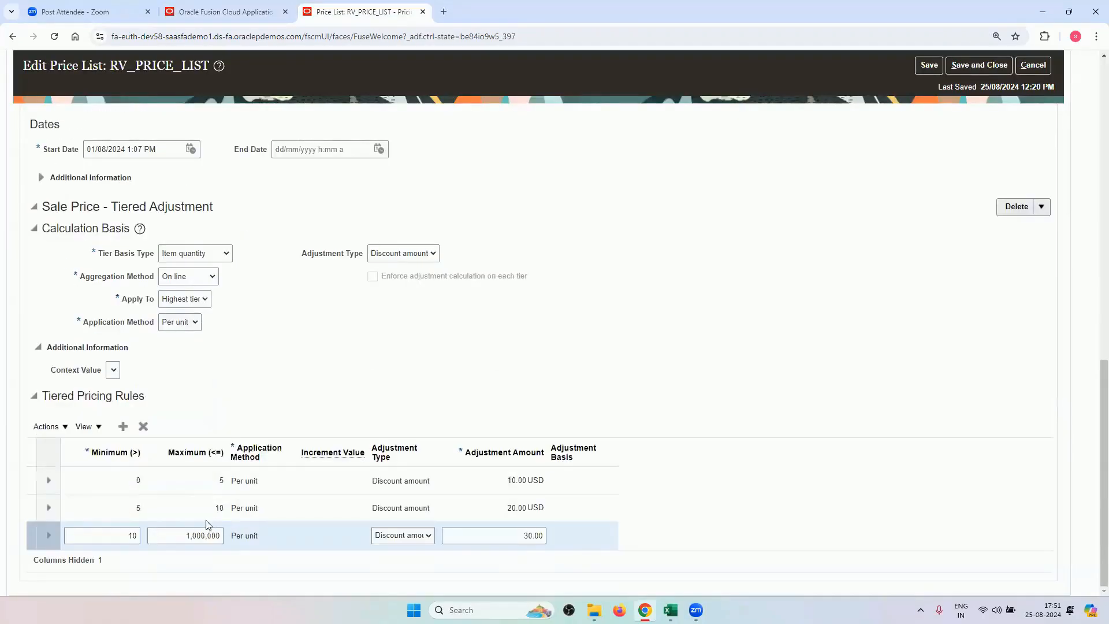
pyautogui.click(136, 481)
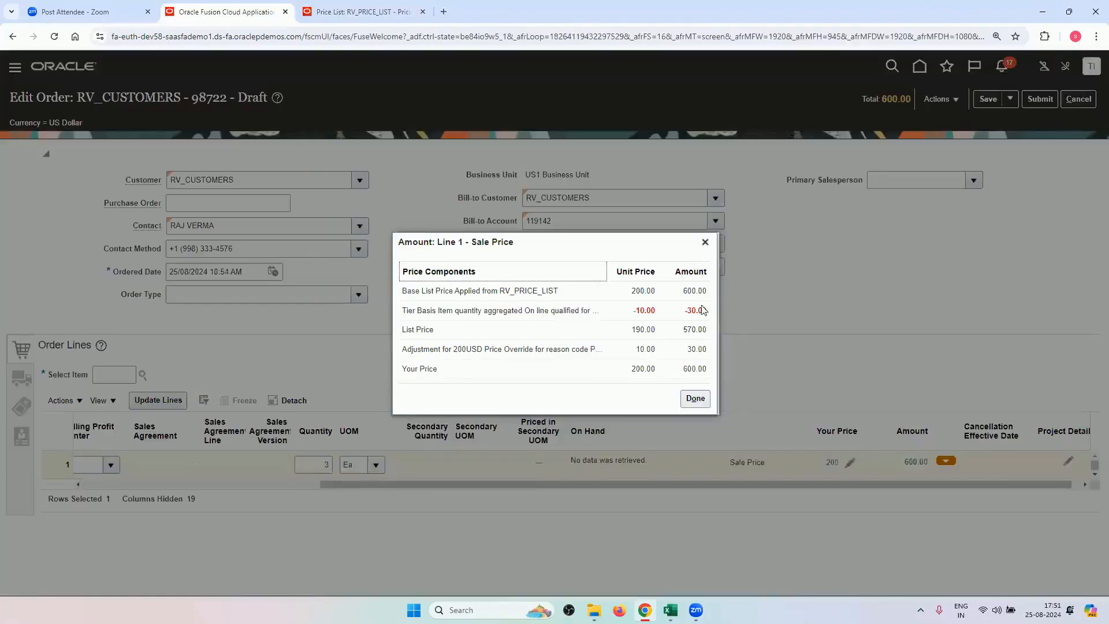
# Step: Examine the tier discount and final price in line 1's breakdown, recheck the price list rules and close the breakdown
pyautogui.click(227, 10)
pyautogui.moveTo(686, 311); pyautogui.dragTo(702, 311)
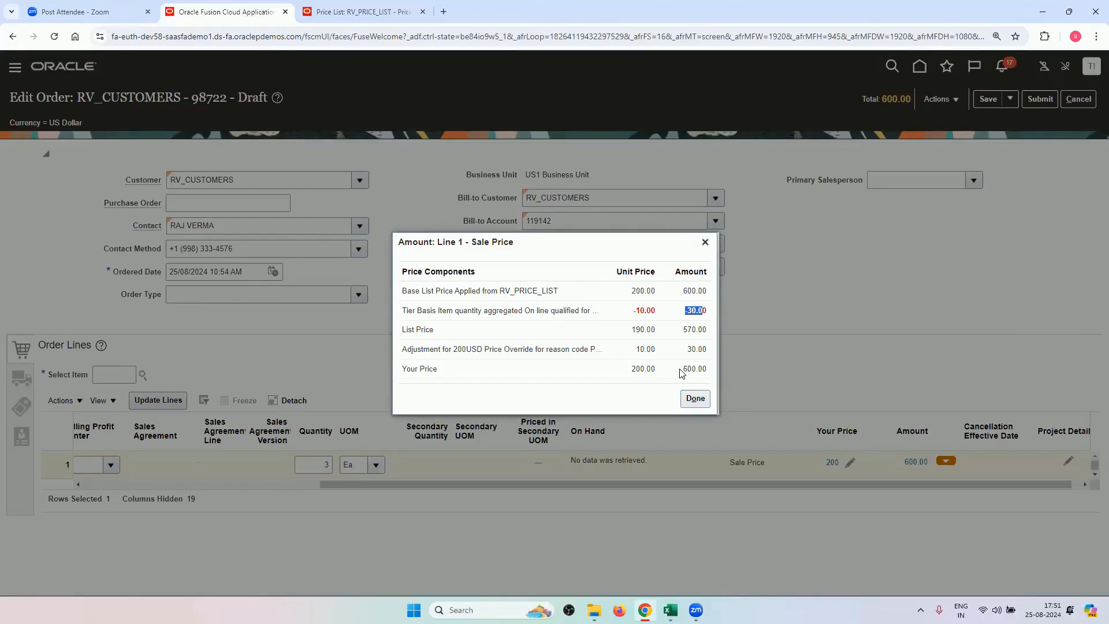
pyautogui.moveTo(652, 370); pyautogui.dragTo(694, 368)
pyautogui.click(642, 389)
pyautogui.click(362, 11)
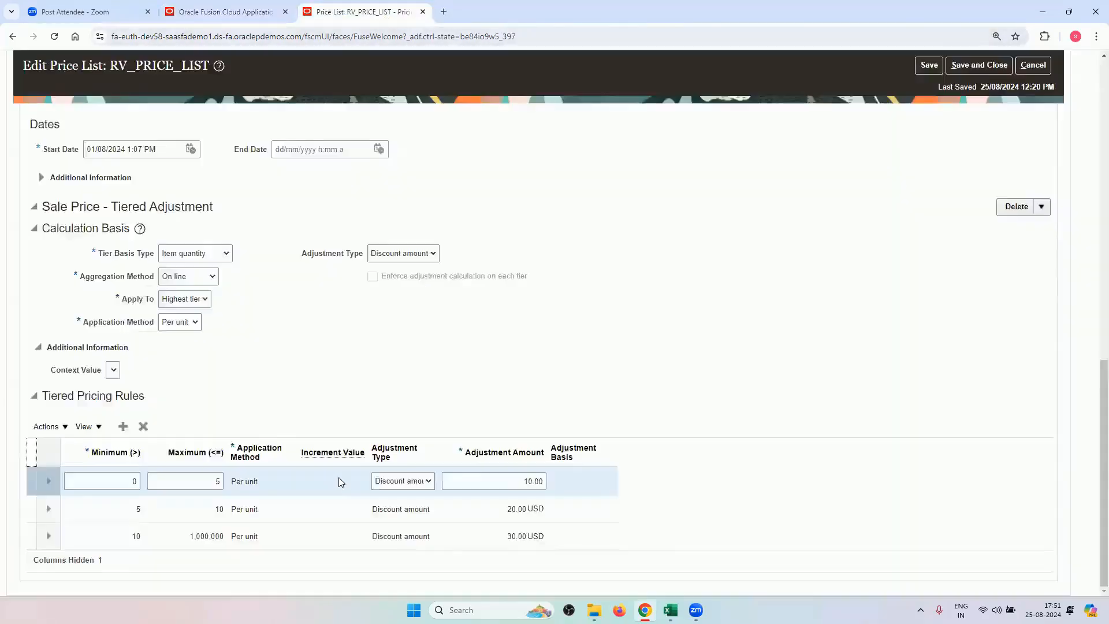
pyautogui.click(225, 11)
pyautogui.click(705, 242)
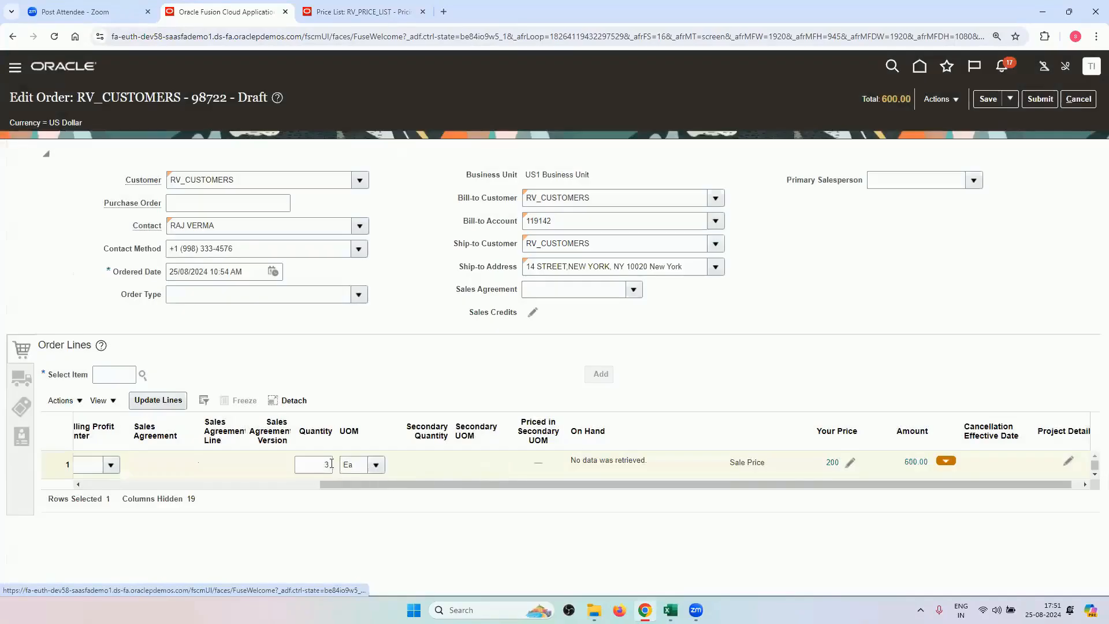
# Step: Set line 1's quantity to 7 and reprice the order
pyautogui.click(329, 465)
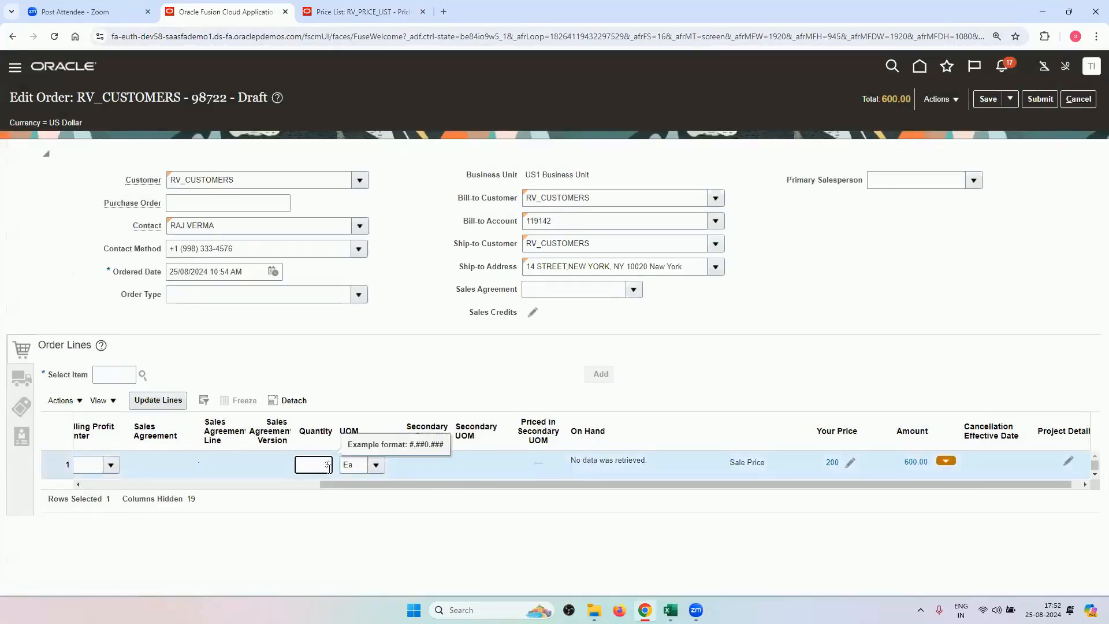
pyautogui.click(493, 373)
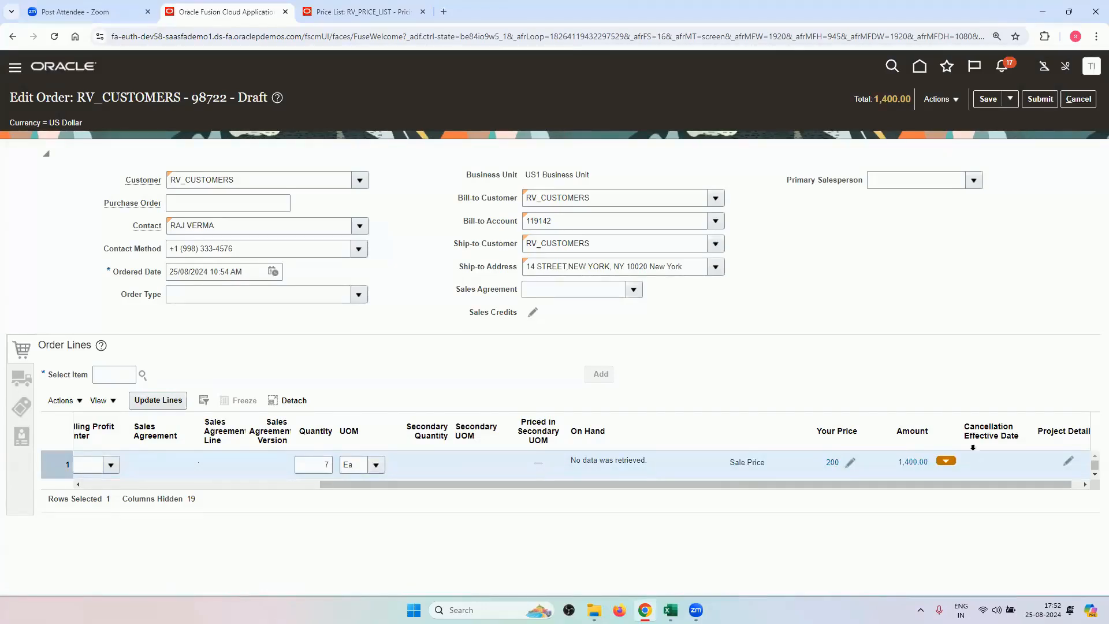
pyautogui.click(940, 99)
pyautogui.click(958, 140)
# Step: Open line 1's amount breakdown, compare its tier discount with the price list's tiered pricing rules, and close the breakdown
pyautogui.click(903, 462)
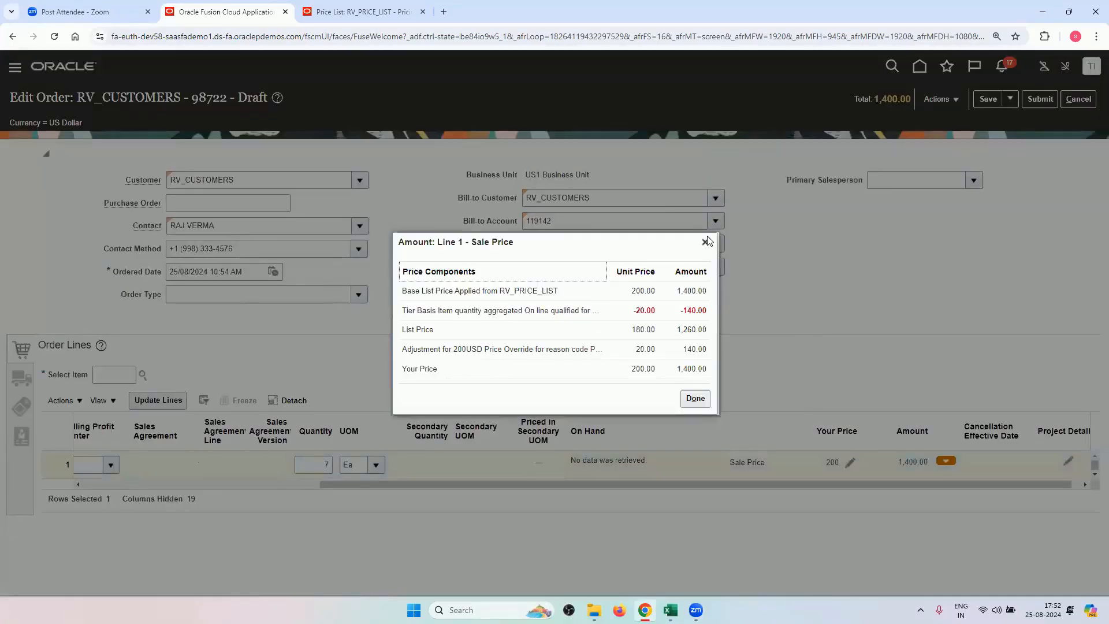
pyautogui.moveTo(669, 245); pyautogui.dragTo(674, 249)
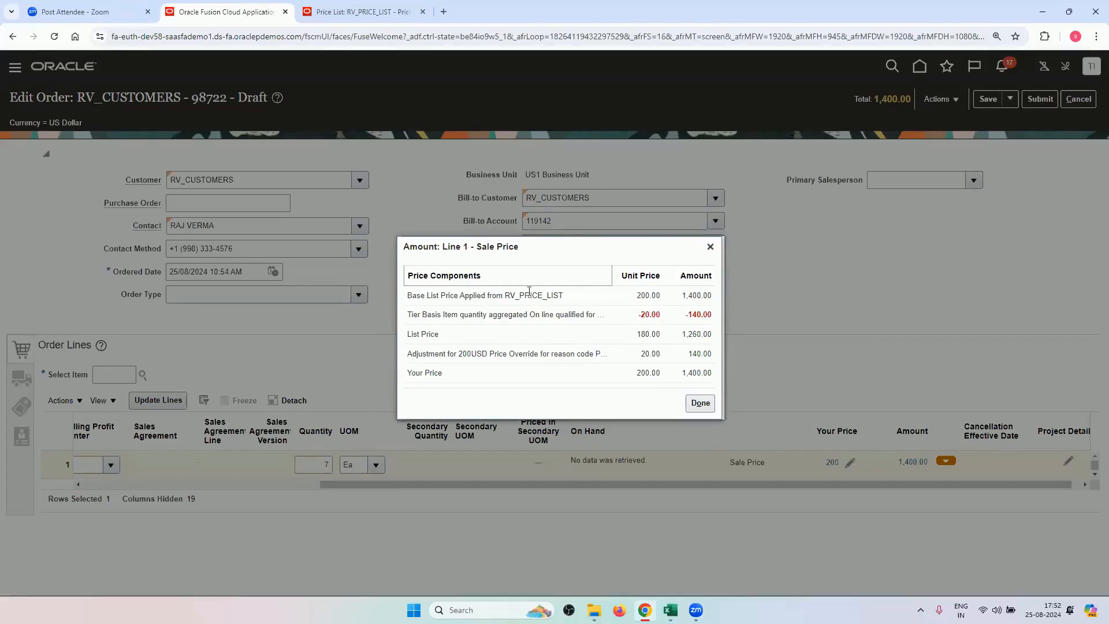
pyautogui.click(327, 9)
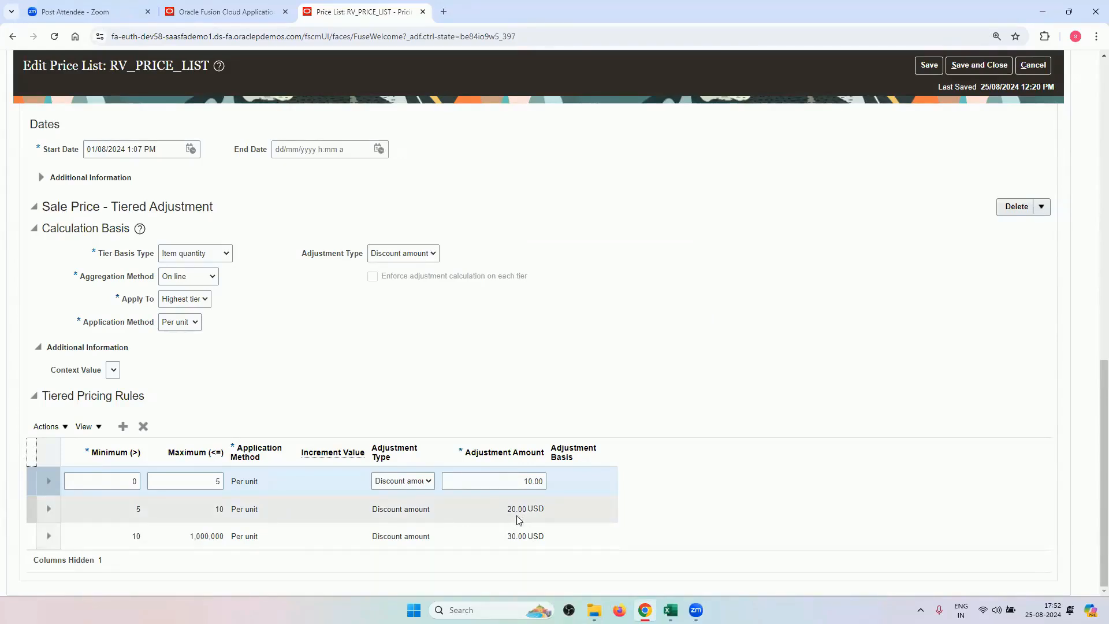
pyautogui.click(229, 9)
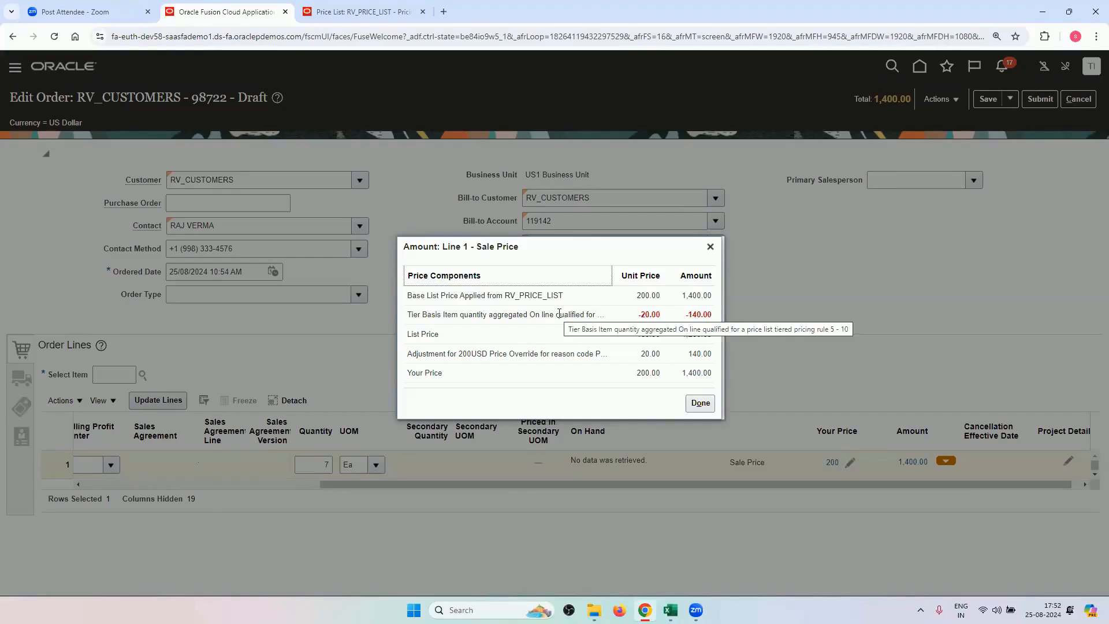
pyautogui.click(710, 247)
pyautogui.click(371, 6)
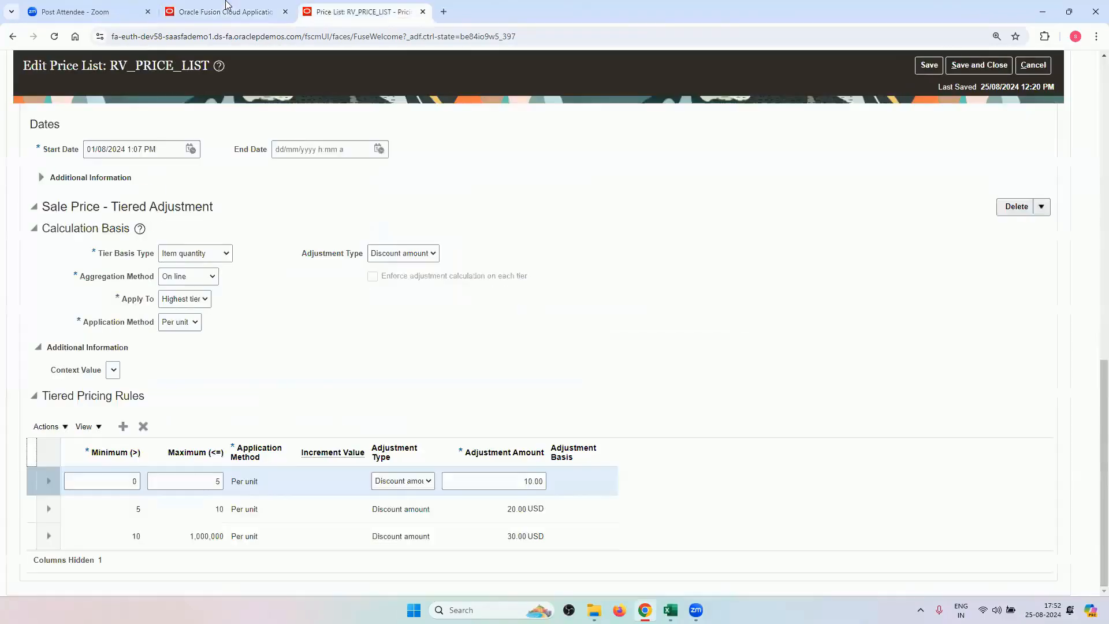
# Step: Return to the draft sales order, set line 1's quantity to 12 and reprice the order
pyautogui.click(226, 7)
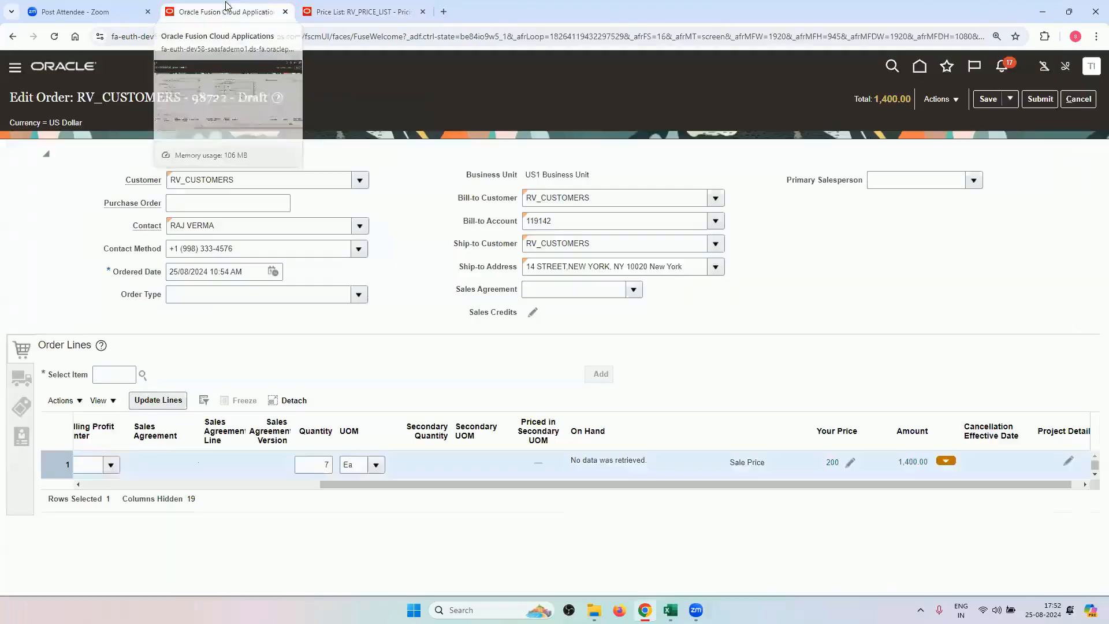
pyautogui.click(333, 465)
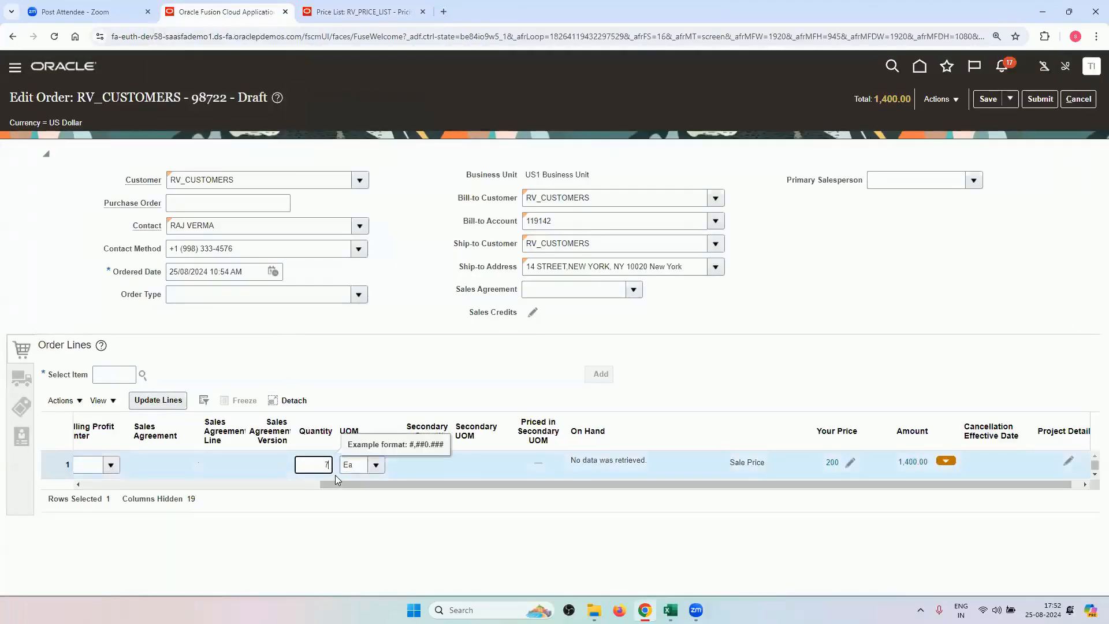
pyautogui.press('BackSpace')
pyautogui.write('12')
pyautogui.click(817, 283)
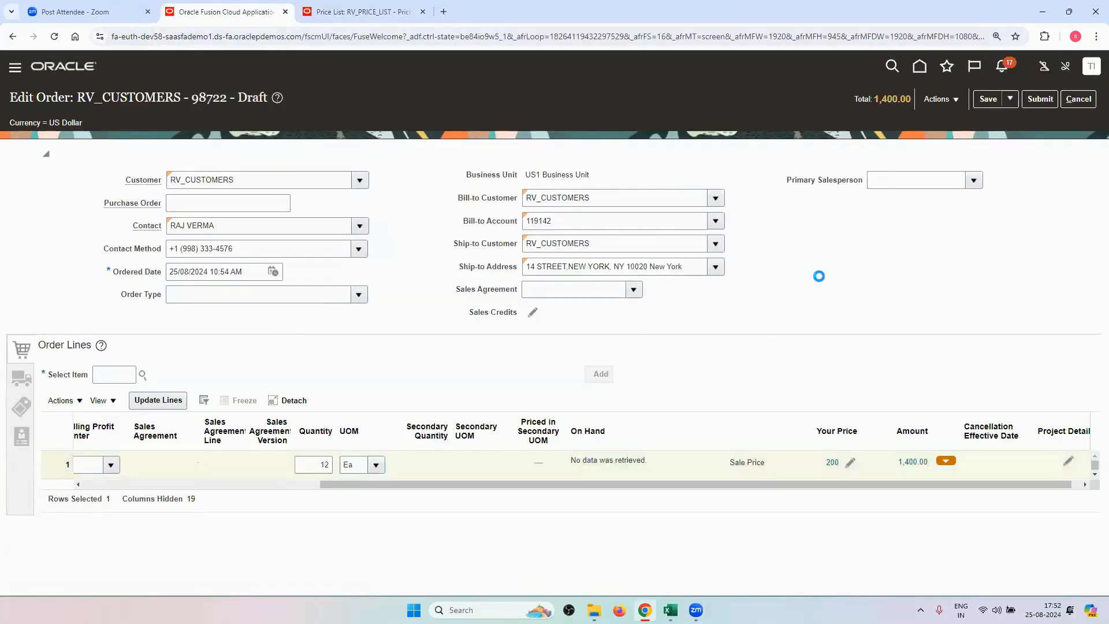
pyautogui.click(940, 99)
pyautogui.click(947, 139)
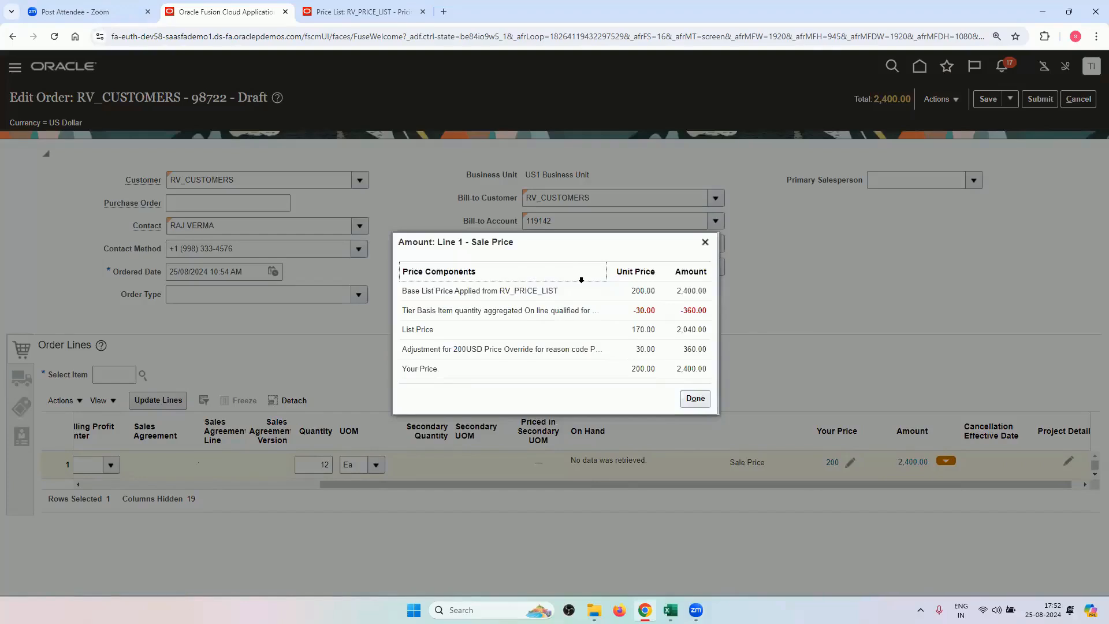
# Step: Check line 1's tier discount in its amount breakdown against the tiered pricing rules of RV_PRICE_LIST, then close the breakdown
pyautogui.click(330, 11)
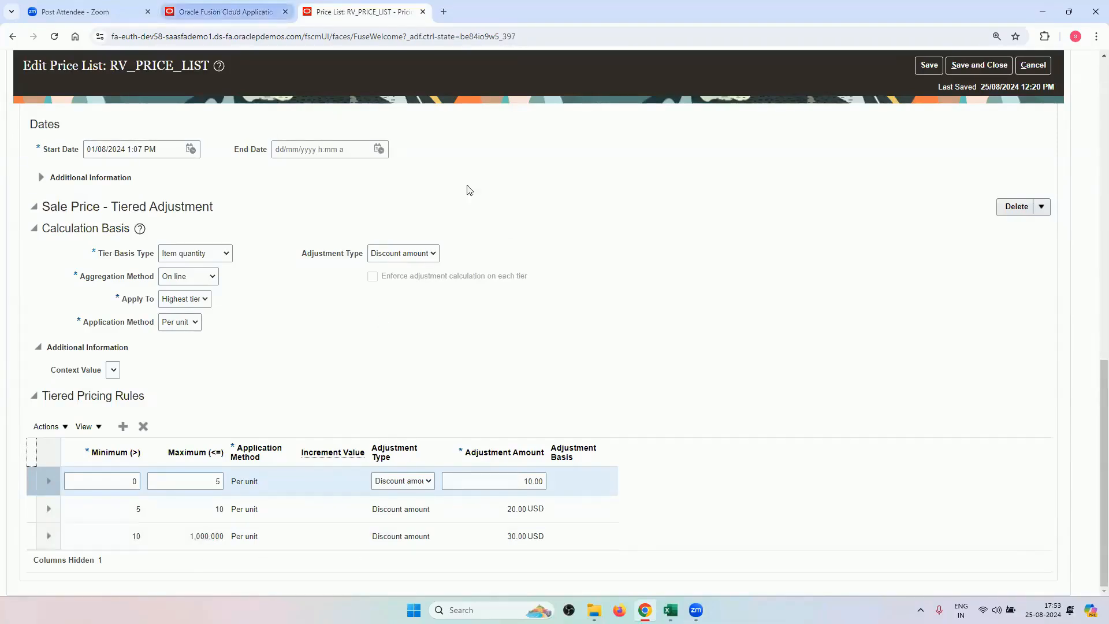
pyautogui.click(227, 12)
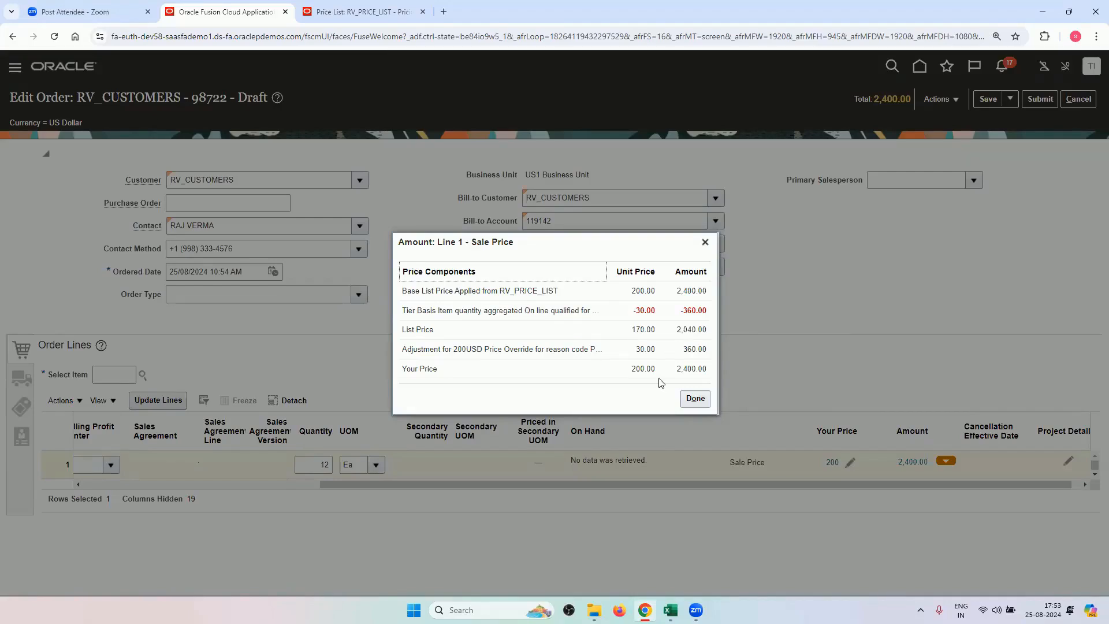
pyautogui.click(691, 404)
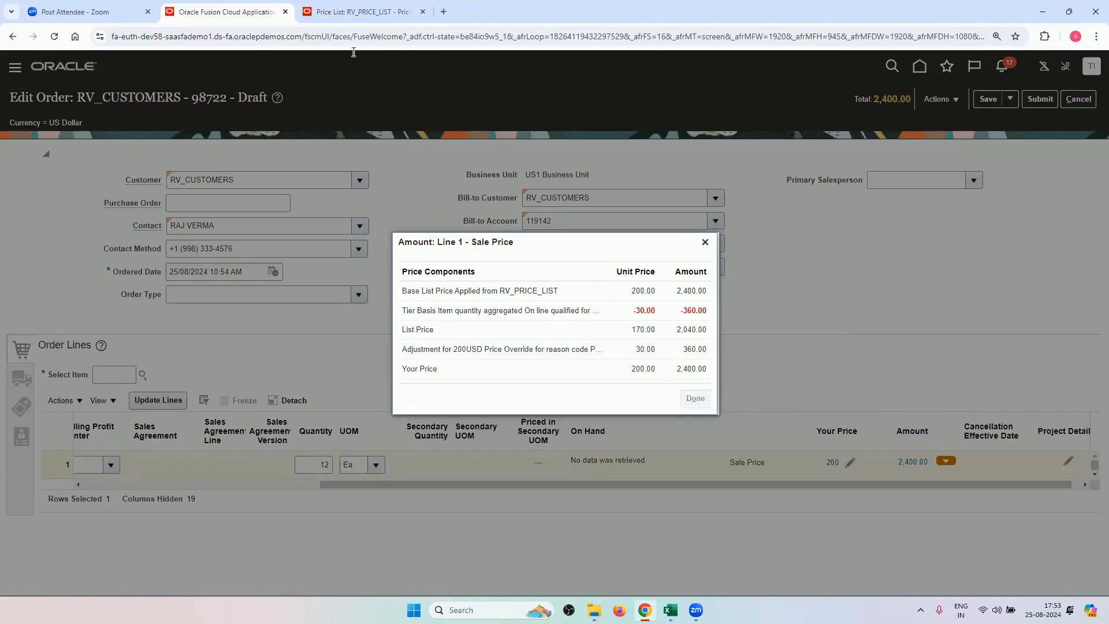
# Step: In RV_PRICE_LIST, change the tiered adjustment's application method to As block and accept deletion of the existing tiered pricing rules
pyautogui.hotkey('ctrl', 'Tab')
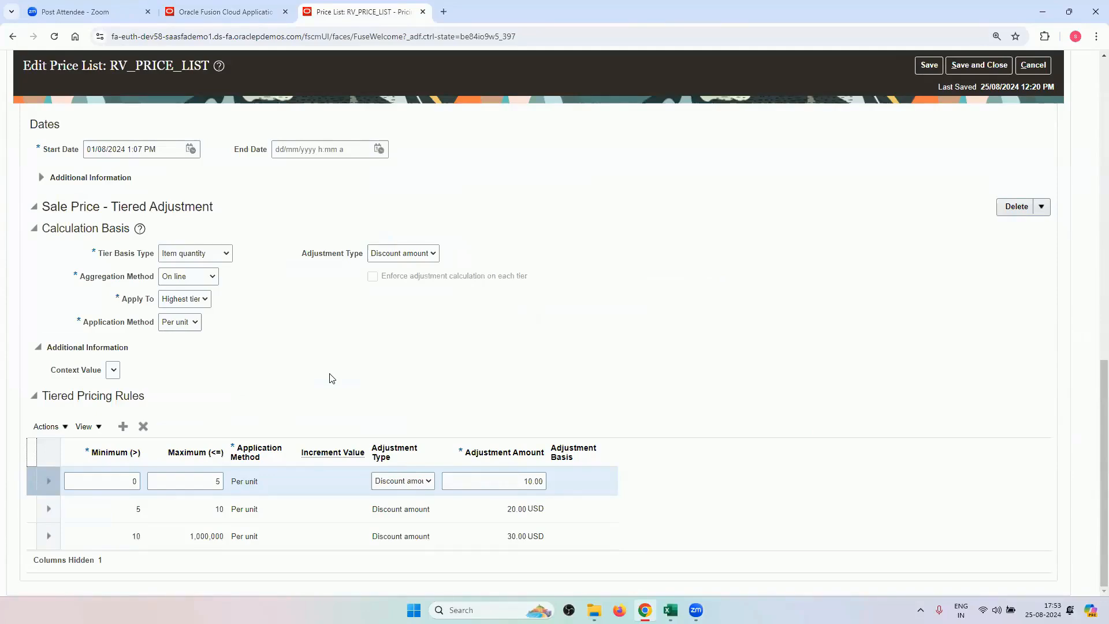
pyautogui.scroll(8, 371, 391)
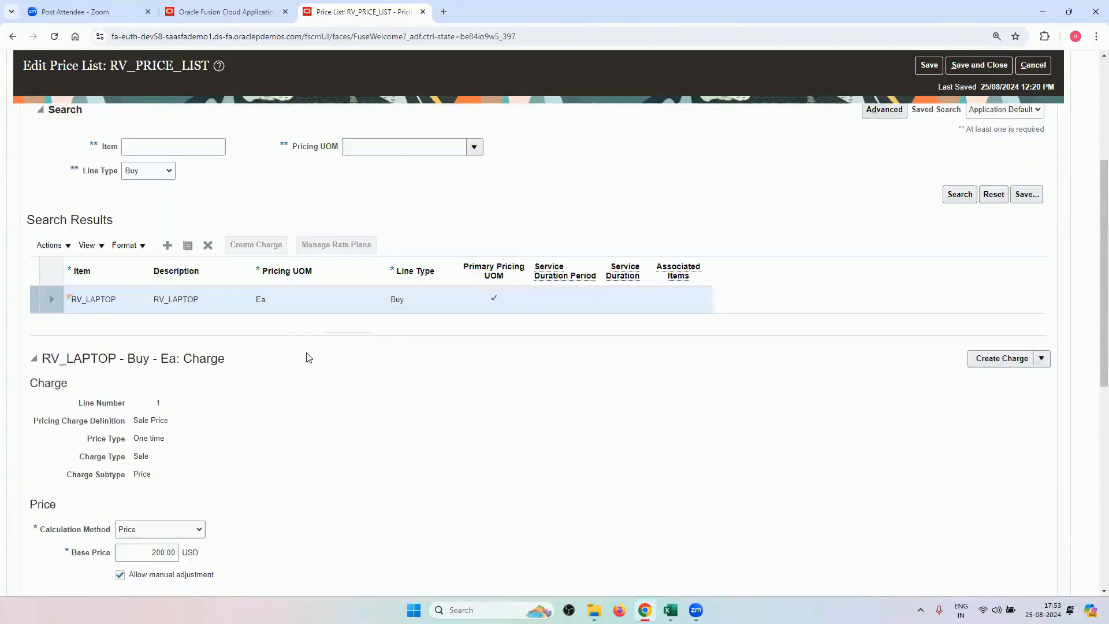
pyautogui.scroll(-4, 307, 355)
pyautogui.scroll(-4, 301, 362)
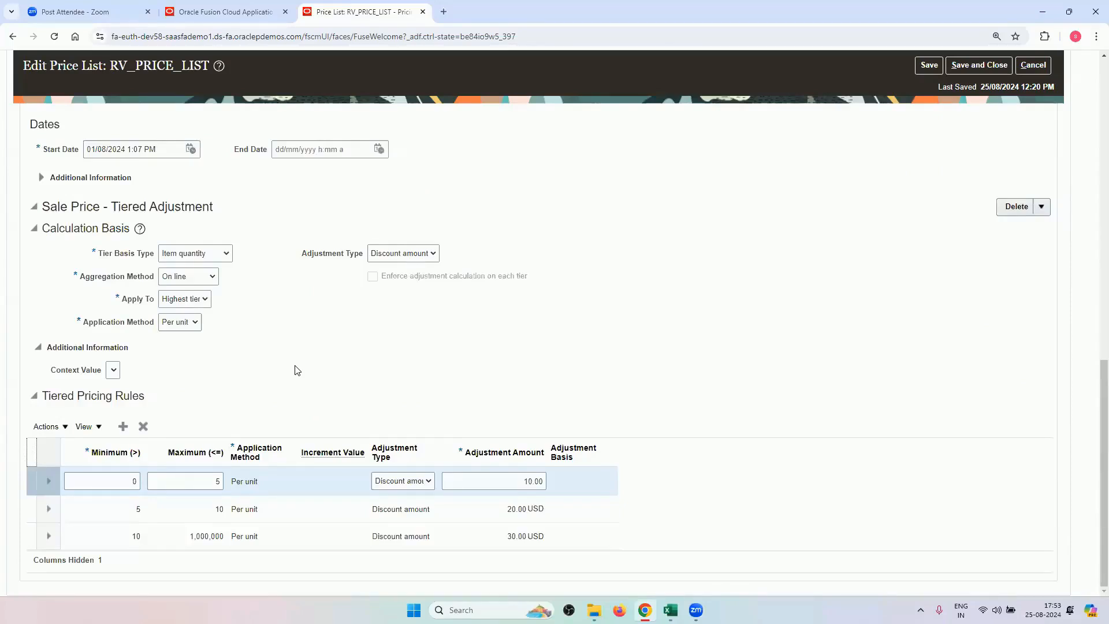
pyautogui.click(201, 306)
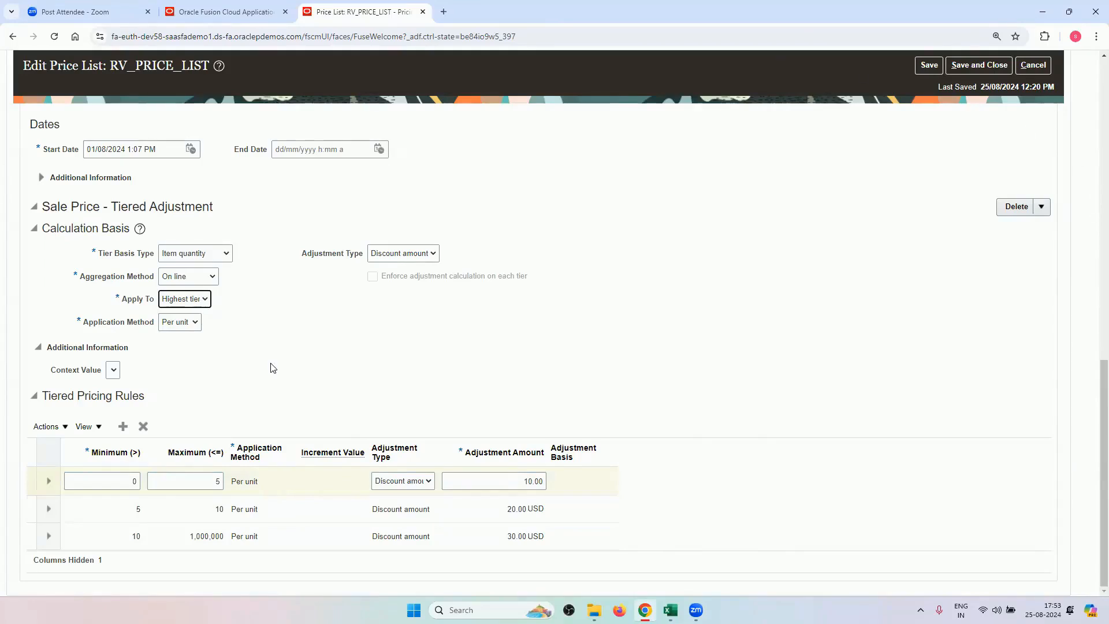
pyautogui.click(192, 300)
pyautogui.click(192, 301)
pyautogui.click(185, 325)
pyautogui.click(194, 346)
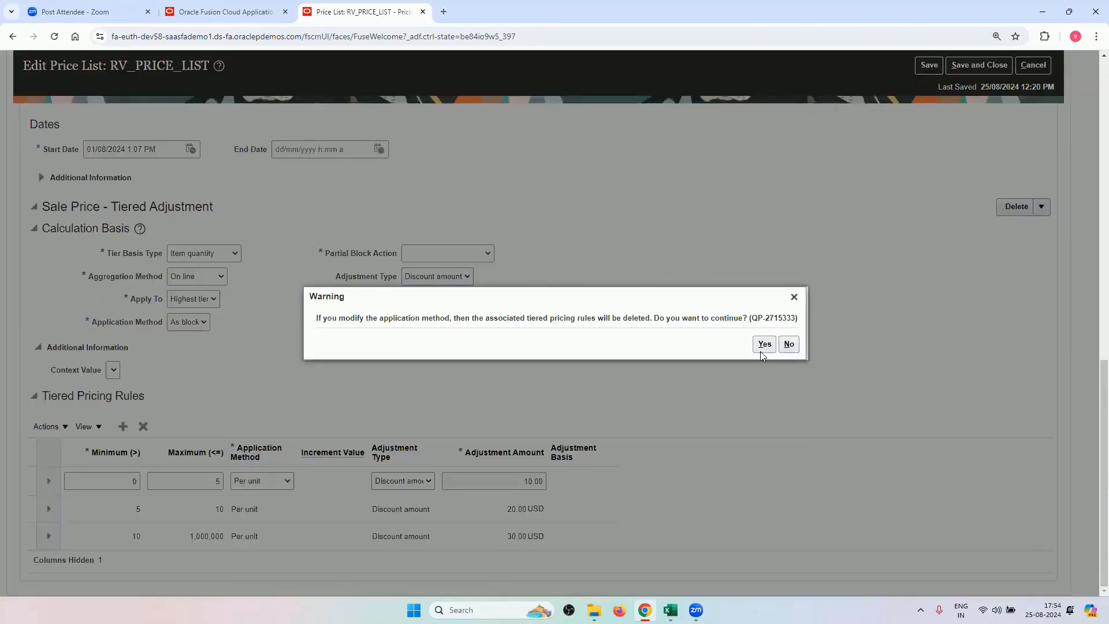
pyautogui.click(763, 344)
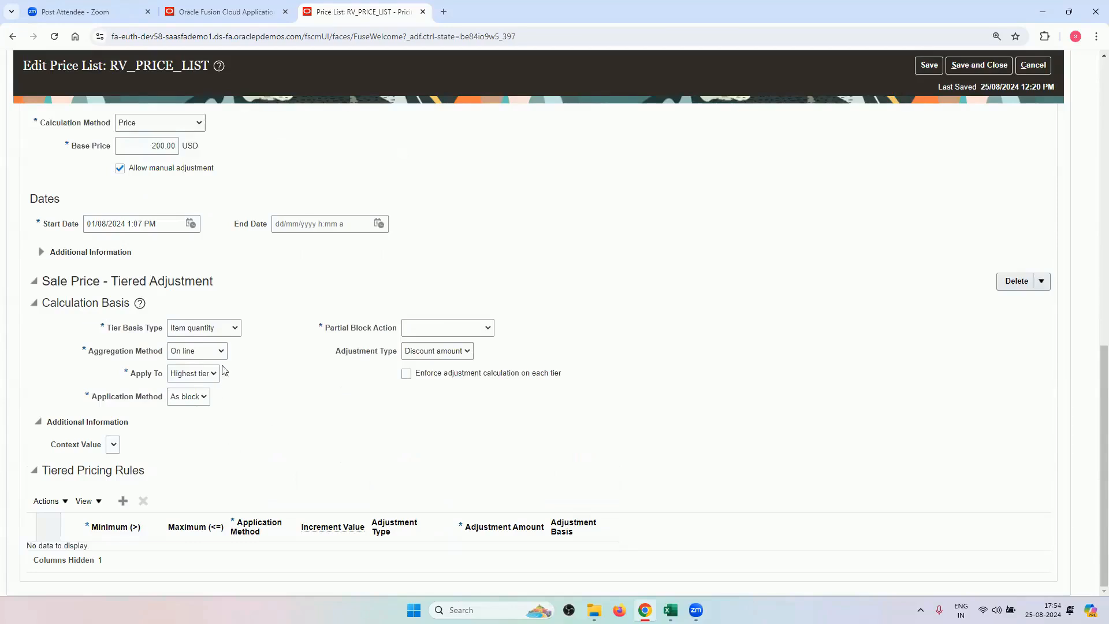
# Step: Add a 0 to 5 tier with a discount amount of 10 and set the partial block action to Include partial block
pyautogui.click(123, 500)
pyautogui.click(206, 526)
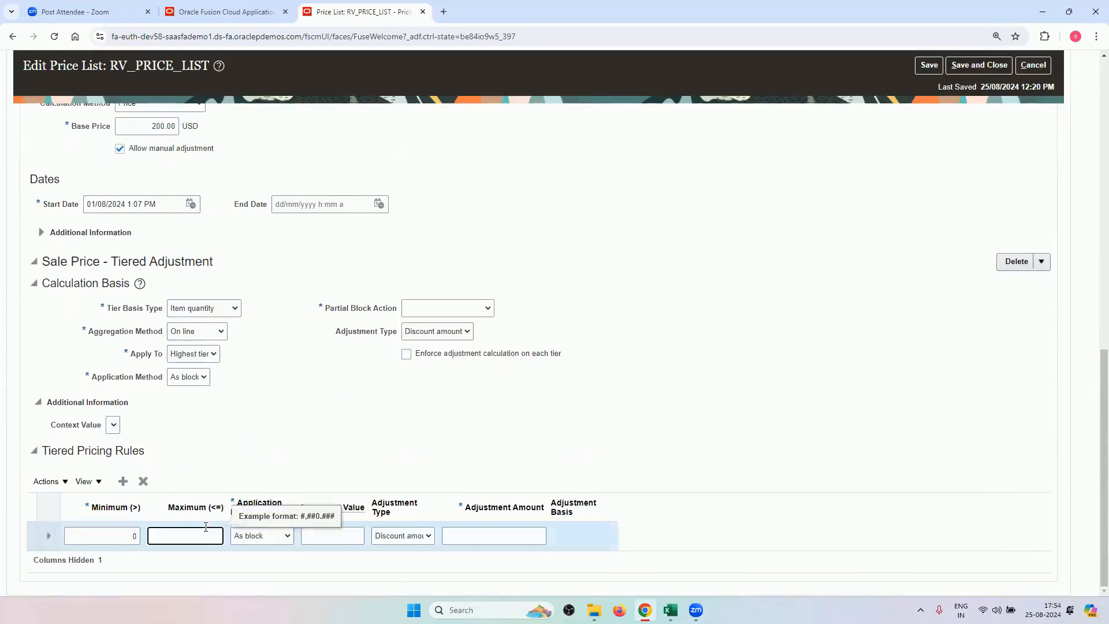
pyautogui.write('5')
pyautogui.click(337, 534)
pyautogui.click(449, 310)
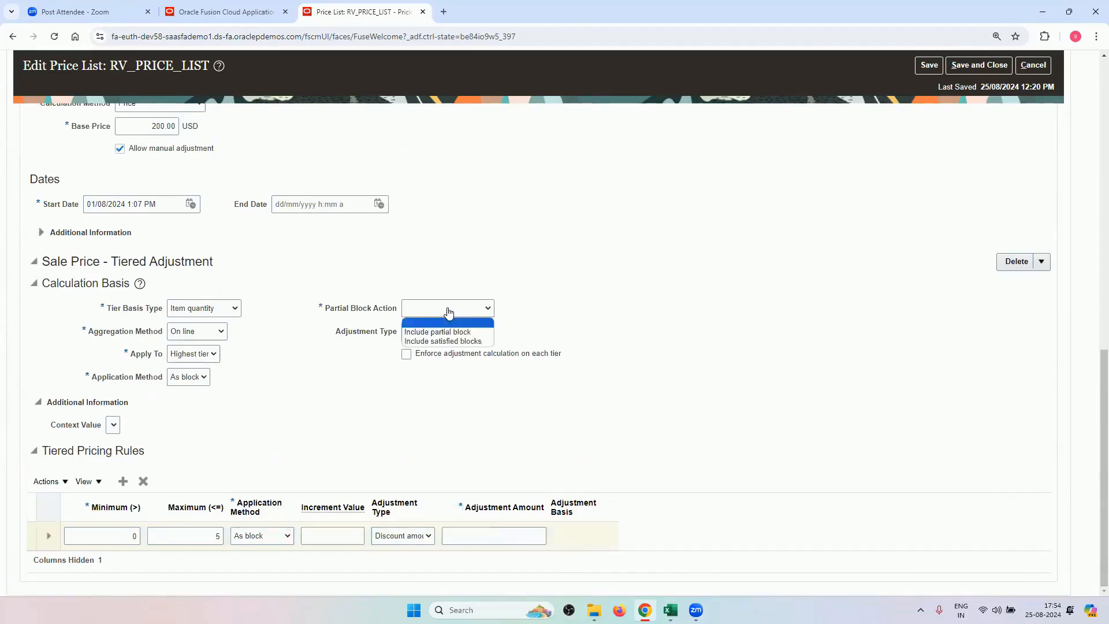
pyautogui.click(441, 331)
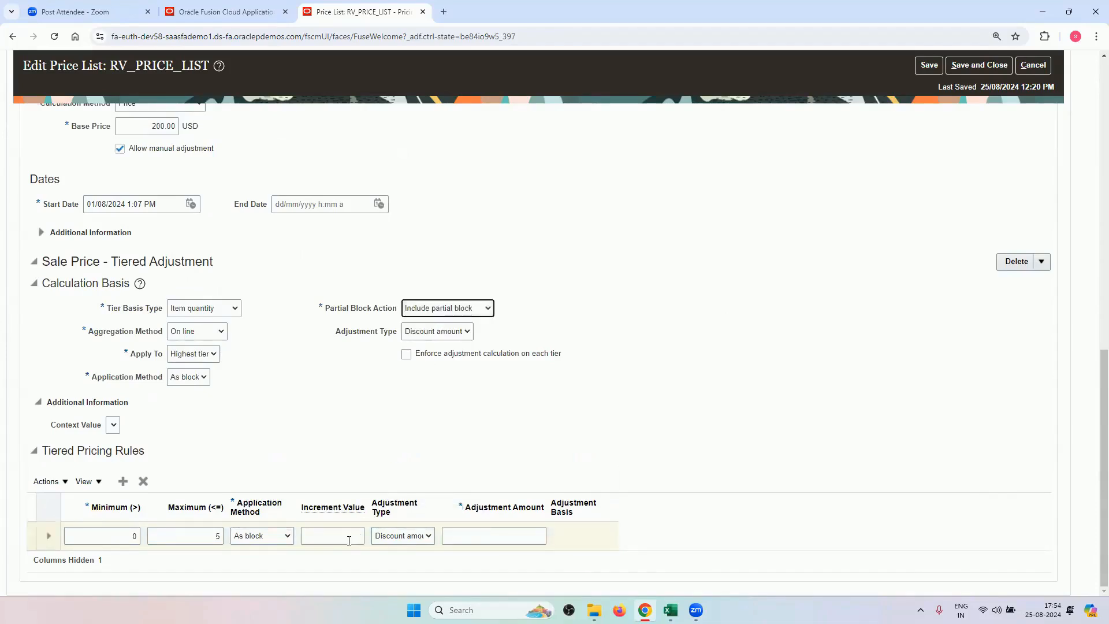
pyautogui.click(349, 540)
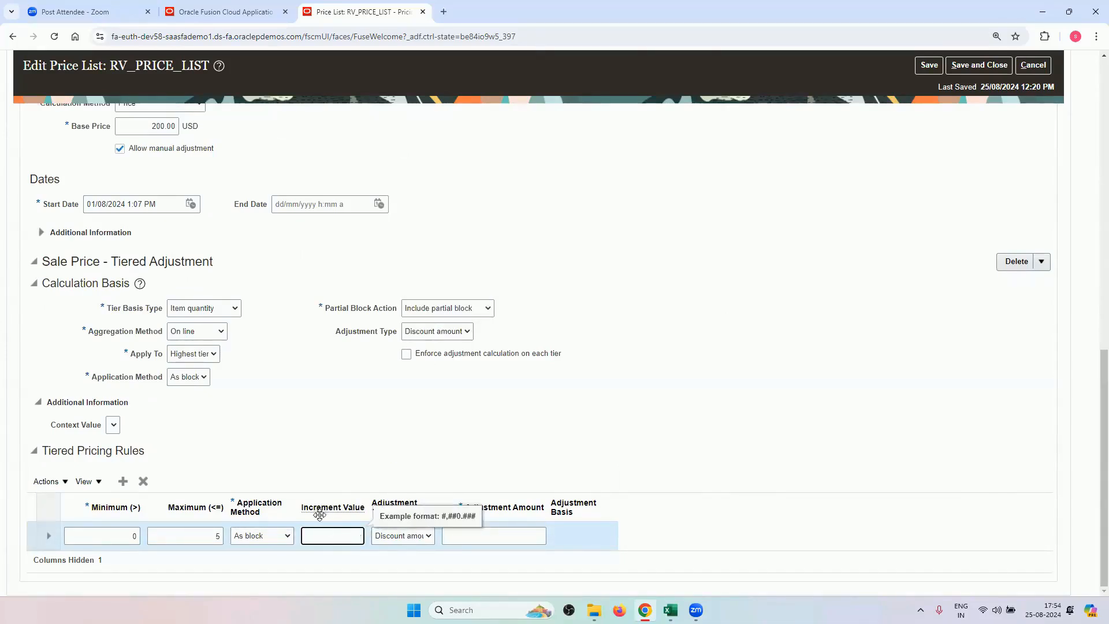
pyautogui.click(501, 540)
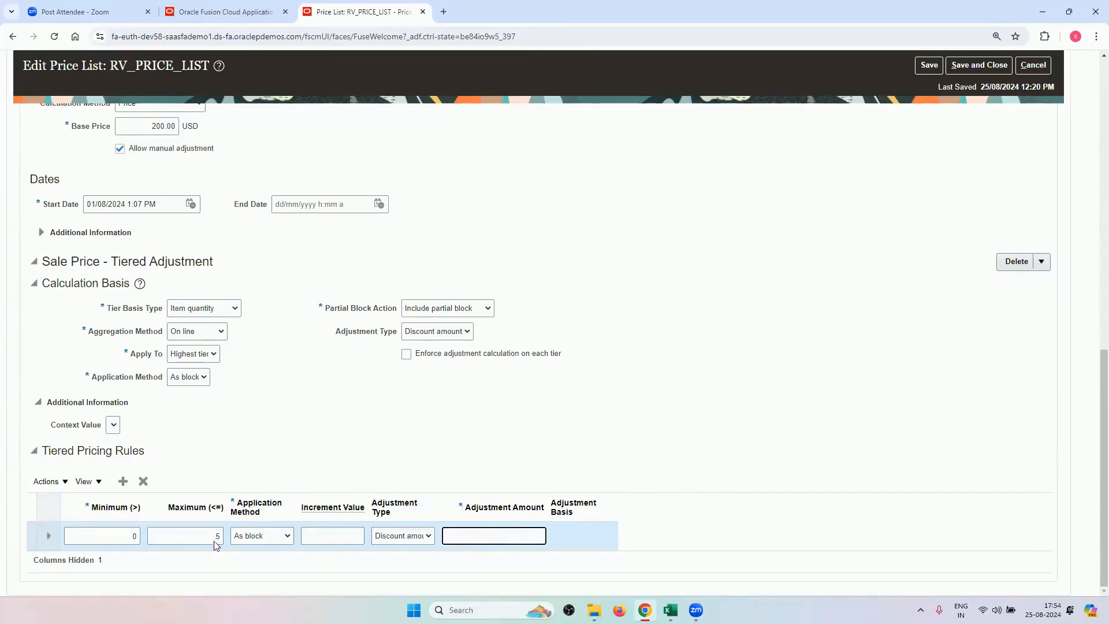
pyautogui.write('10')
# Step: Add a second tiered pricing rule with maximum 10 and an adjustment amount of 20
pyautogui.click(122, 480)
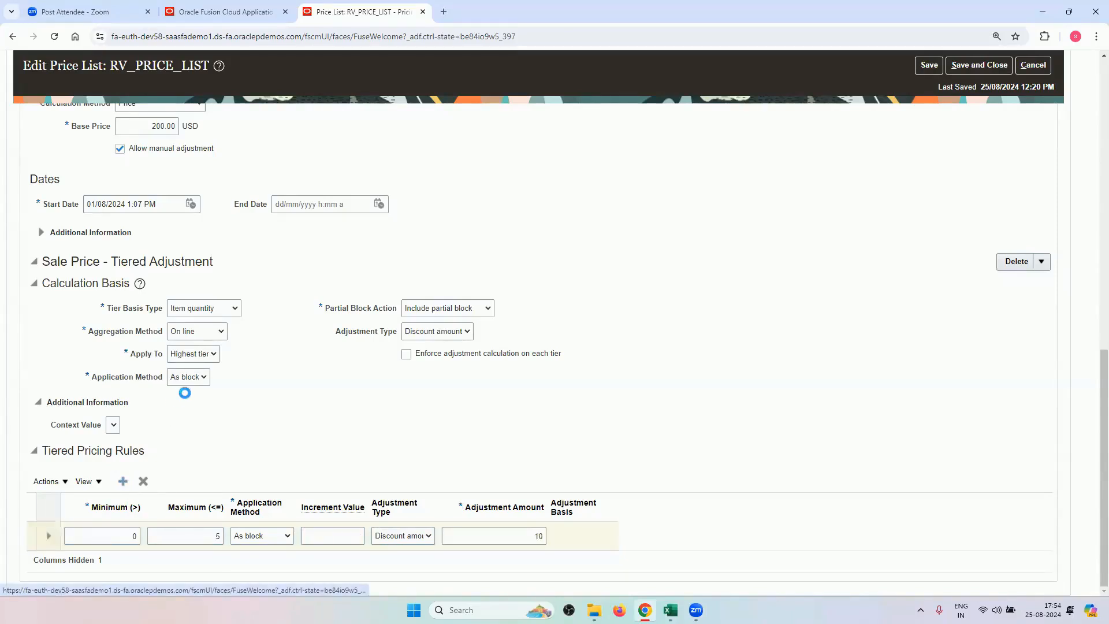
pyautogui.click(209, 559)
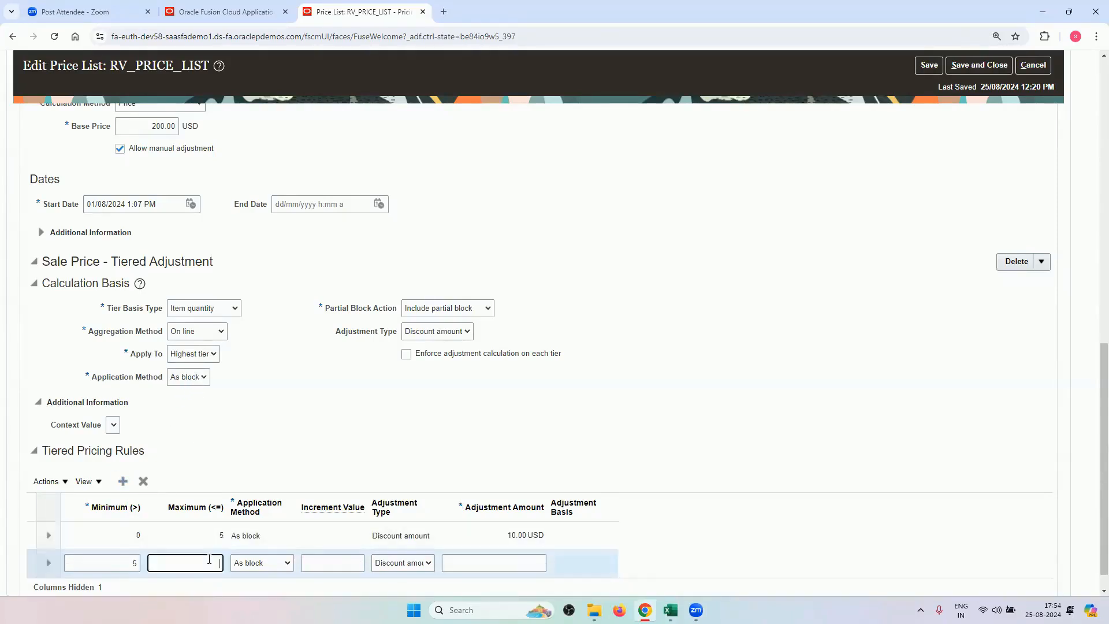
pyautogui.write('10')
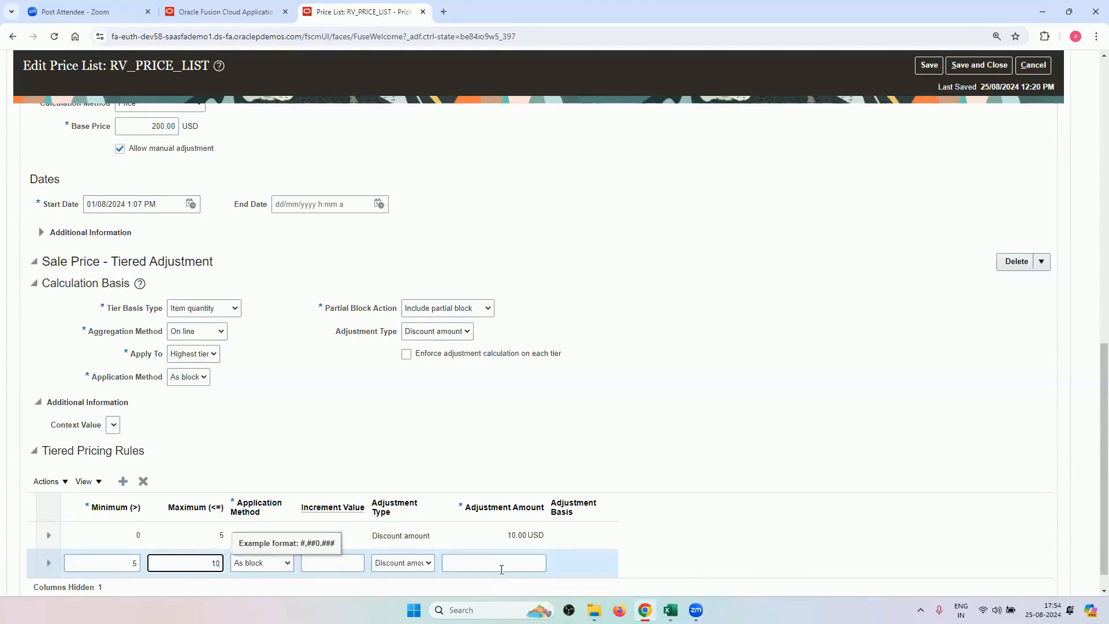
pyautogui.click(501, 568)
pyautogui.write('2')
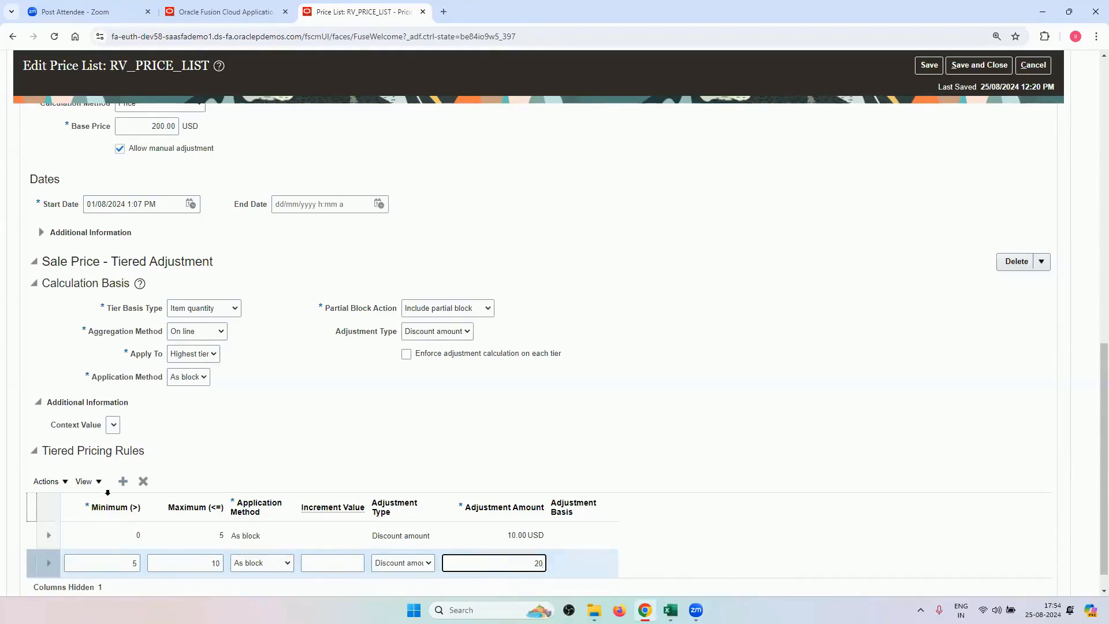
pyautogui.write('0')
# Step: Add a third tiered pricing rule with minimum 10, maximum 1,000,000 and an adjustment amount of 30
pyautogui.click(123, 481)
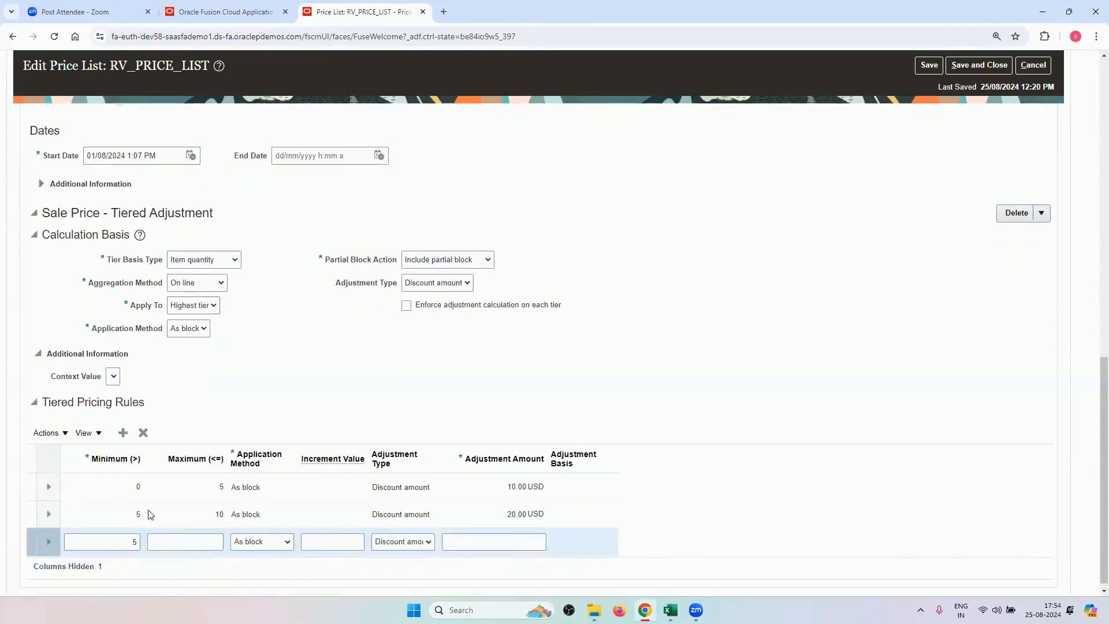
pyautogui.write('5')
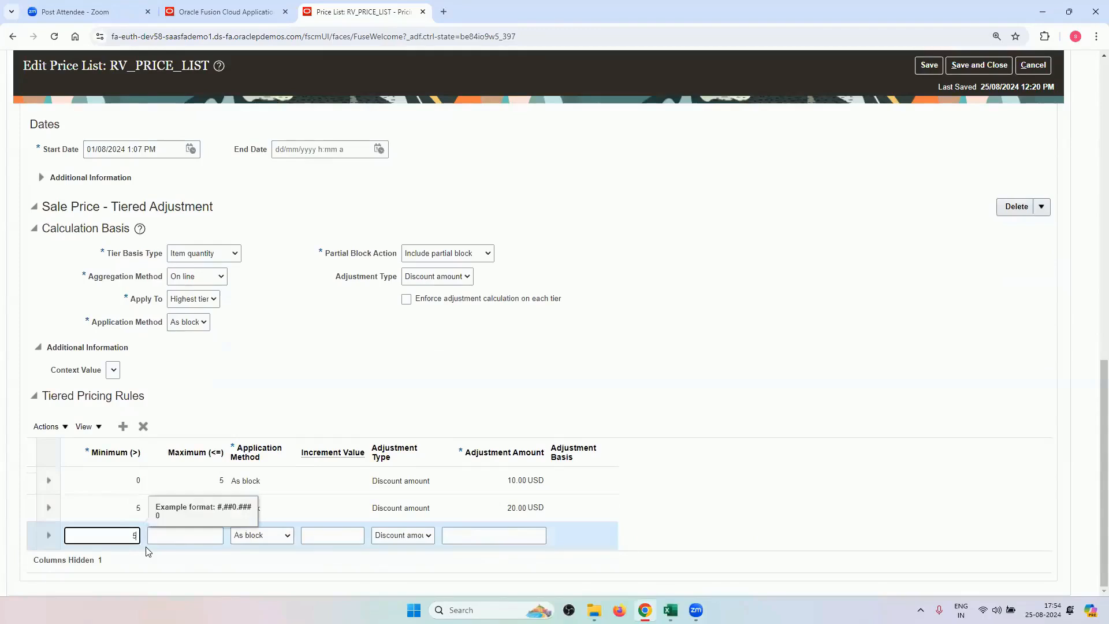
pyautogui.press('BackSpace')
pyautogui.write('10')
pyautogui.click(176, 543)
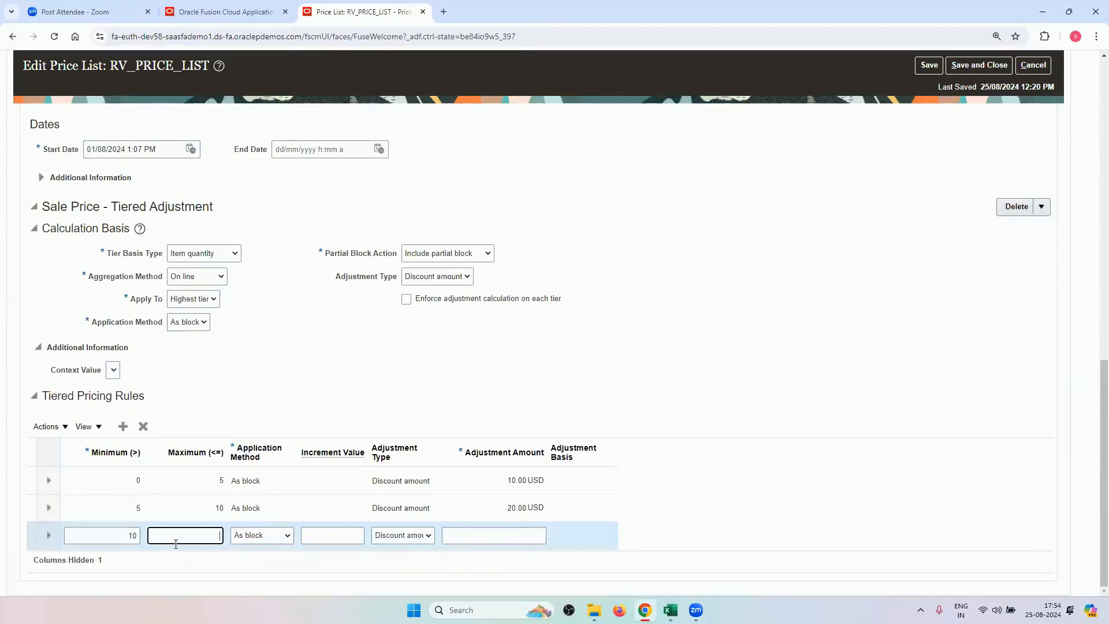
pyautogui.write('1,000,00')
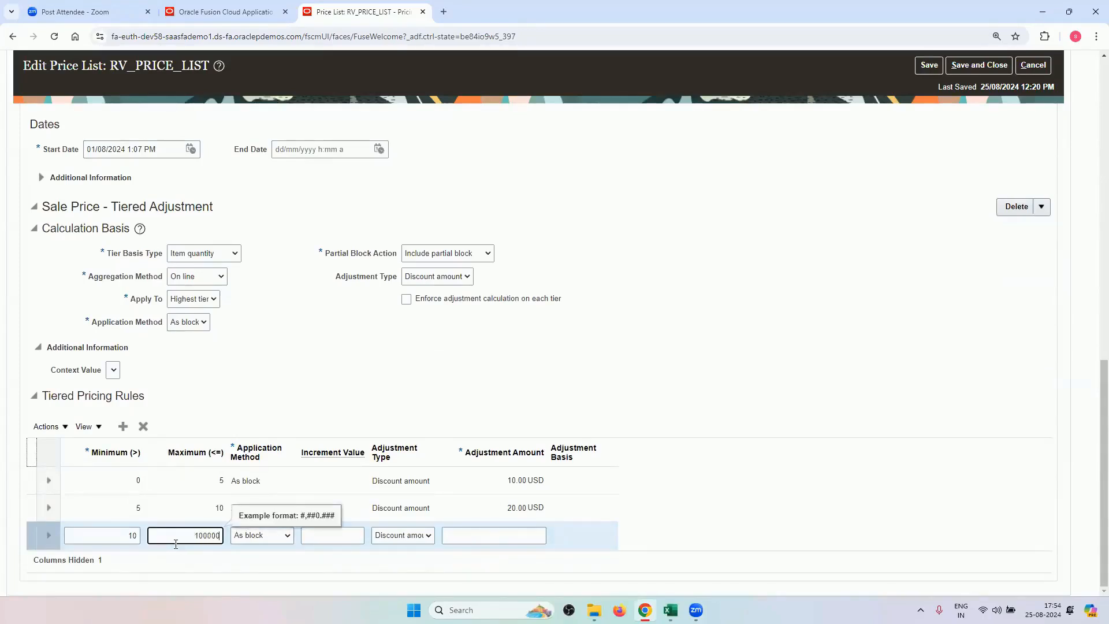
pyautogui.write('0')
pyautogui.click(193, 563)
pyautogui.click(461, 530)
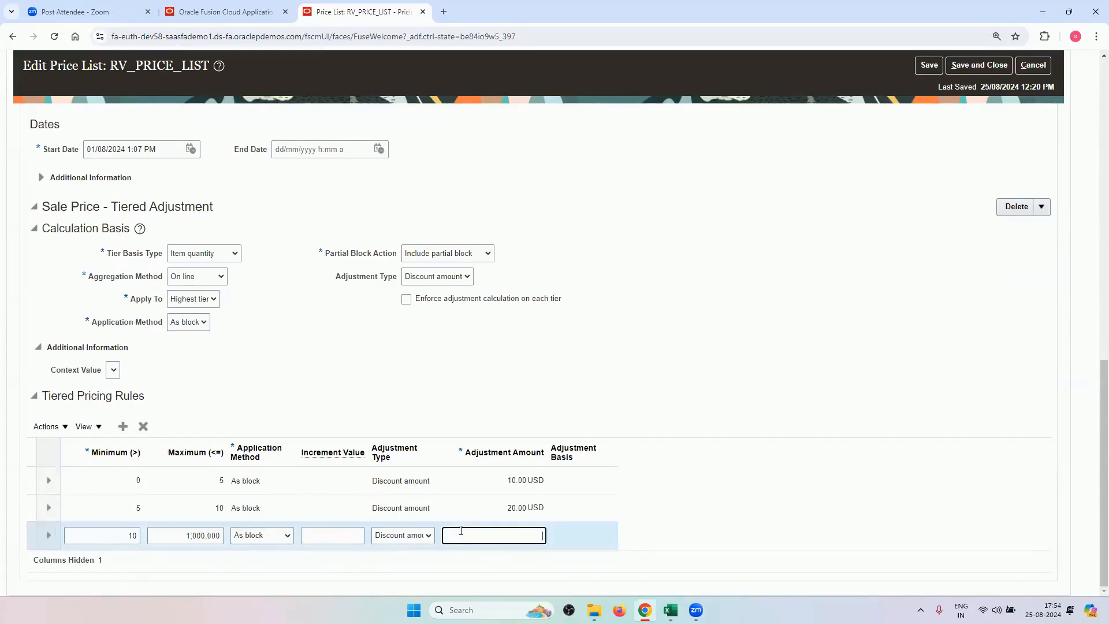
pyautogui.click(560, 384)
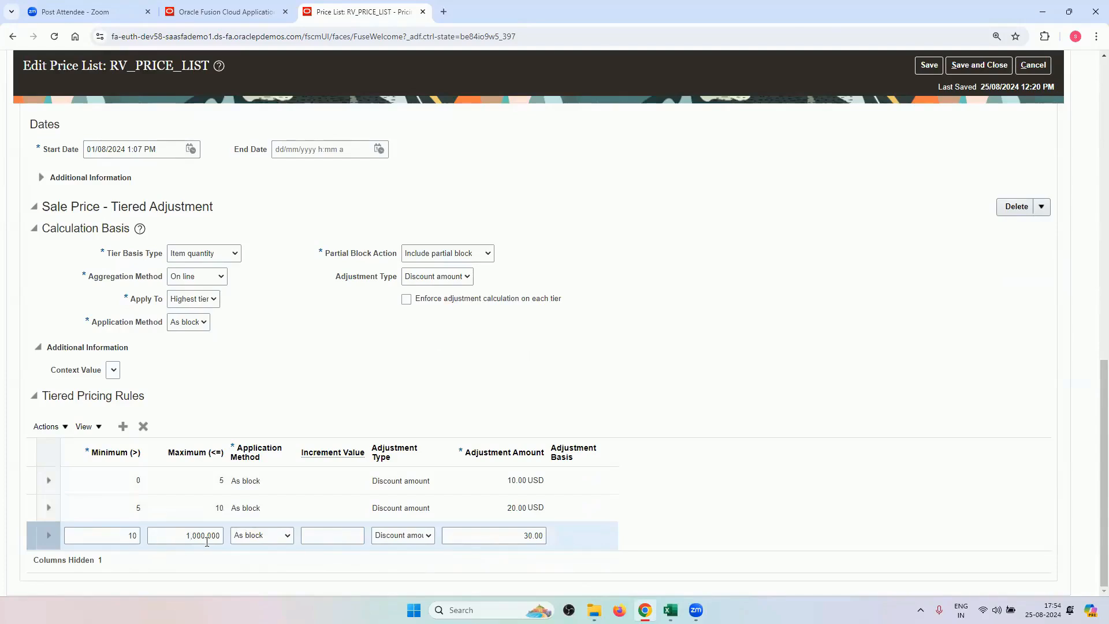
# Step: Save the price list and return to the draft sales order
pyautogui.click(928, 67)
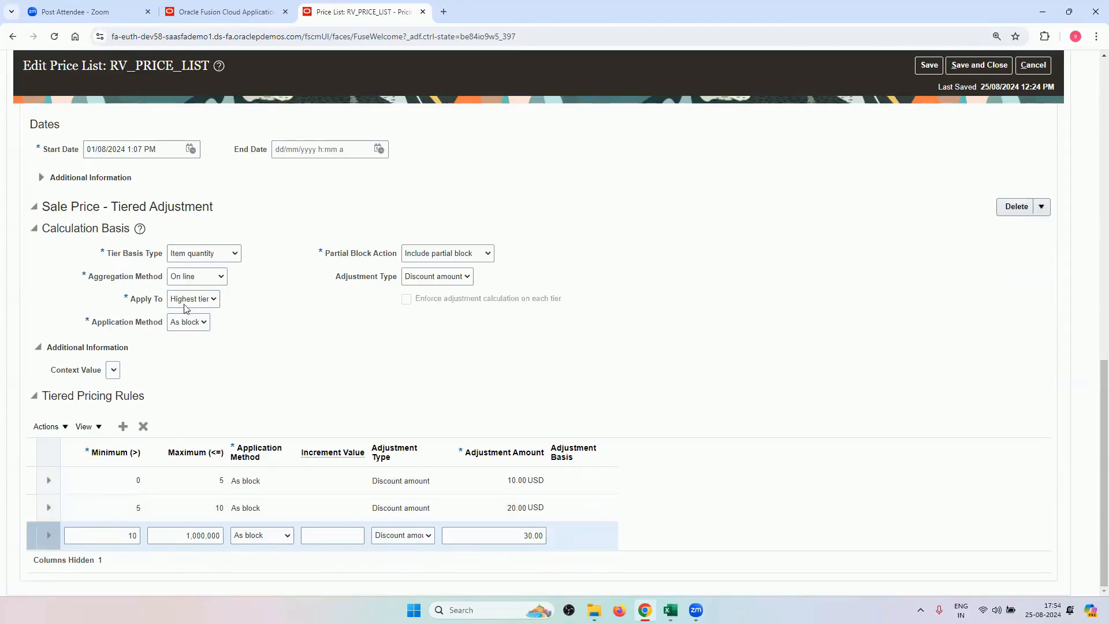
pyautogui.click(224, 4)
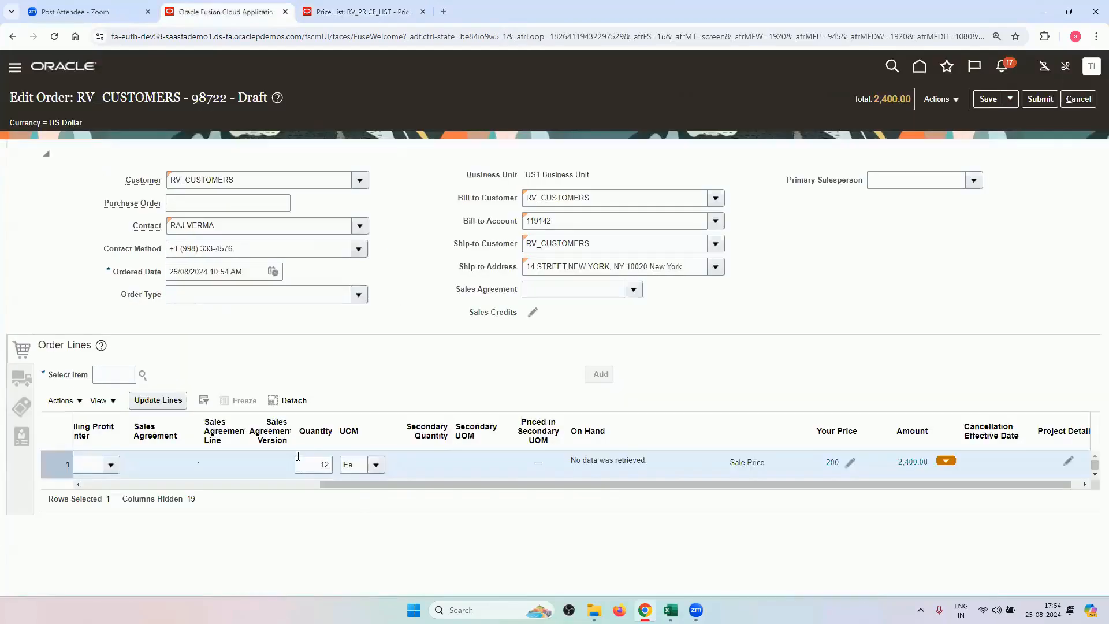
# Step: Set the quantity of order line 1 to 6 and open the line's sale price breakdown
pyautogui.doubleClick(324, 465)
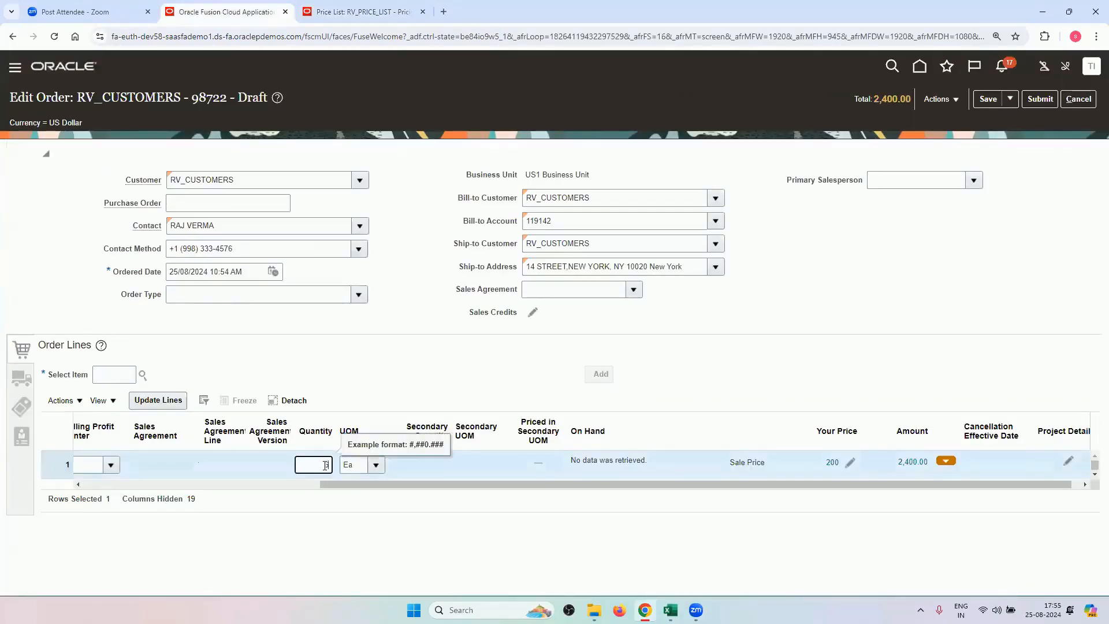
pyautogui.write('6')
pyautogui.click(968, 163)
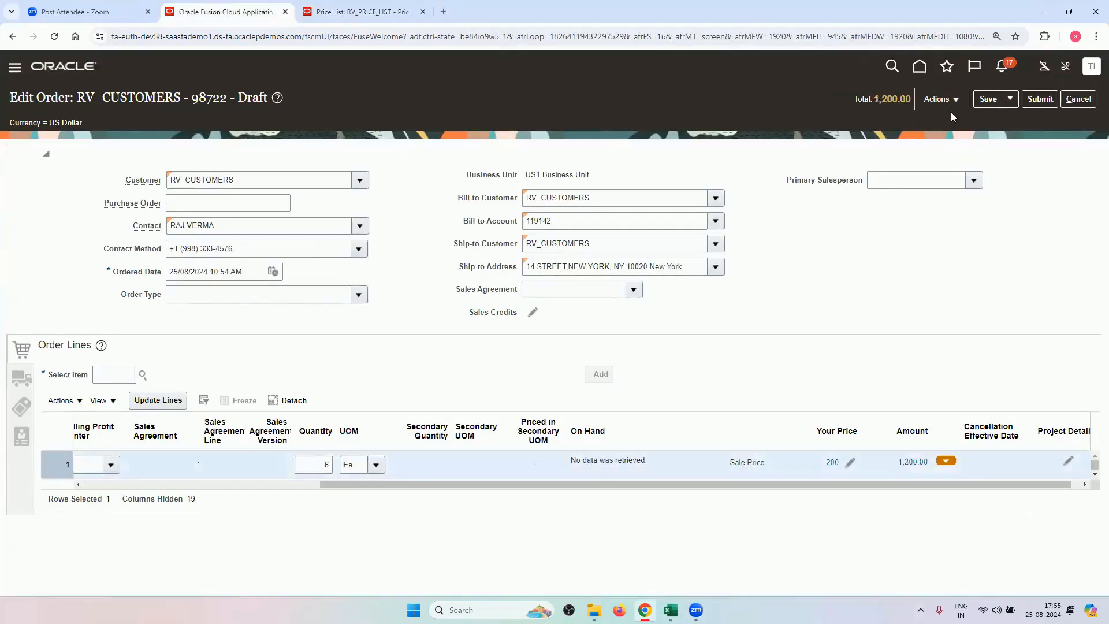
pyautogui.click(942, 99)
pyautogui.click(952, 135)
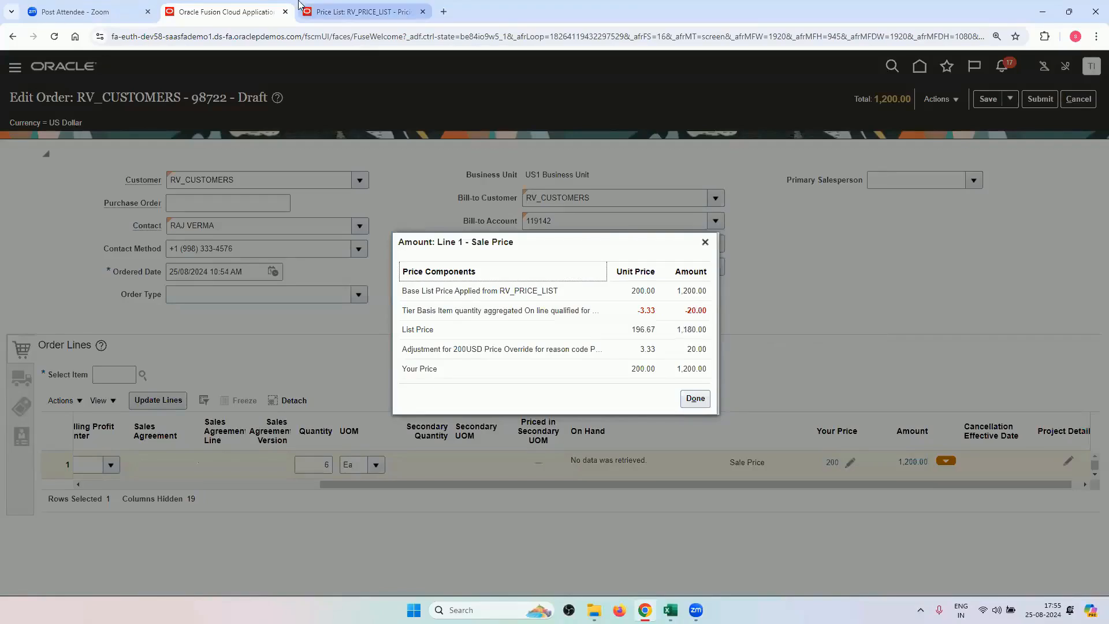
# Step: Compare line 1's tier discount in the price breakdown with the 5 to 10 as-block rule in RV_PRICE_LIST
pyautogui.click(345, 8)
pyautogui.click(309, 507)
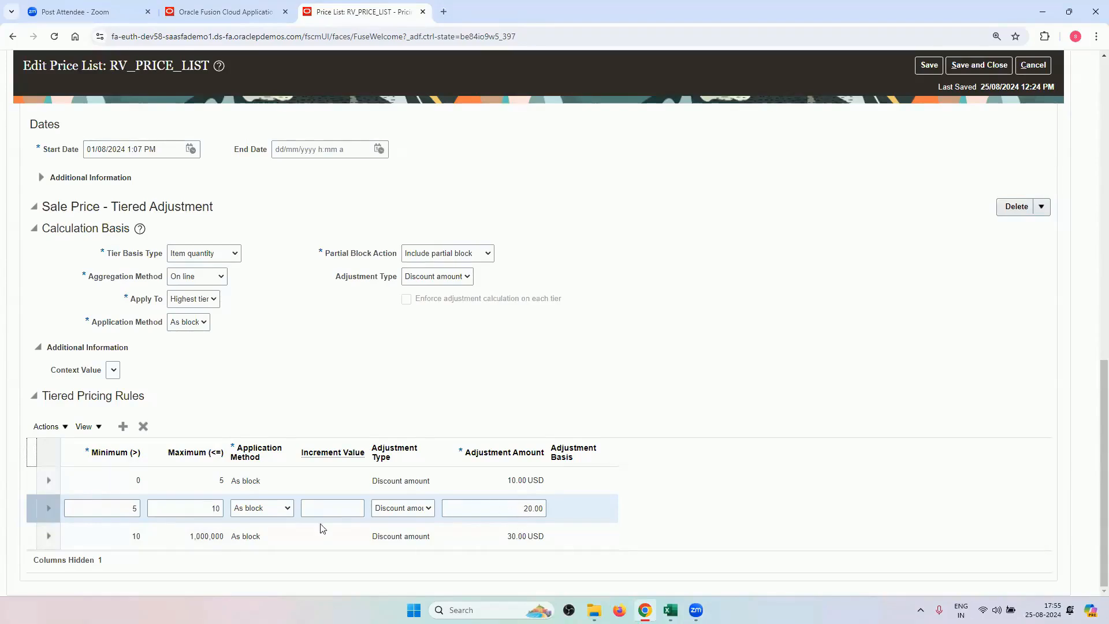
pyautogui.click(226, 12)
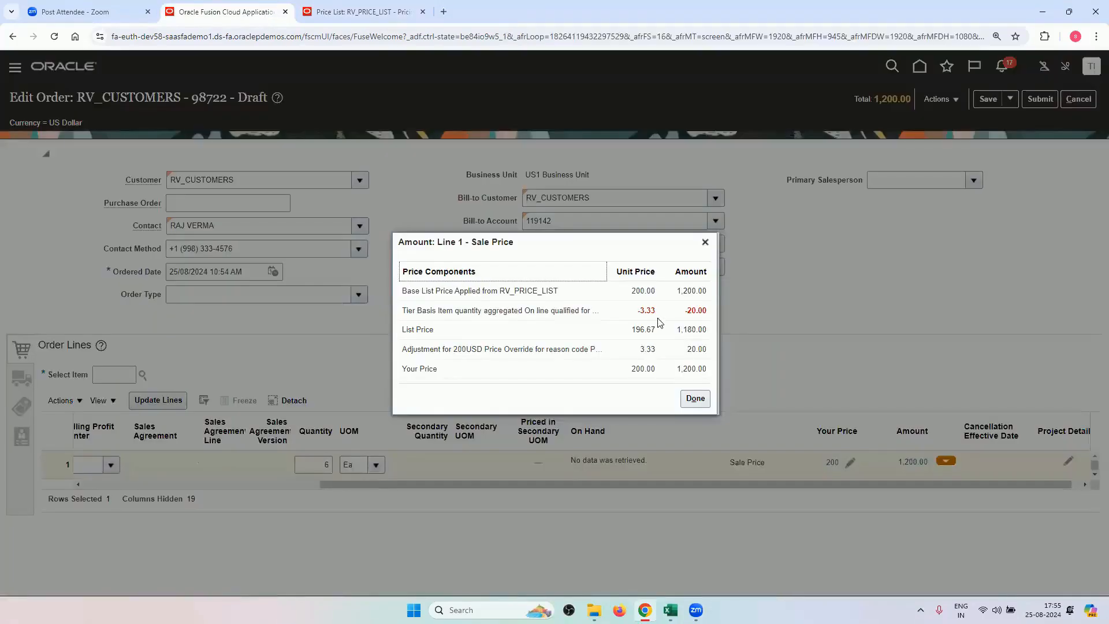
pyautogui.click(362, 12)
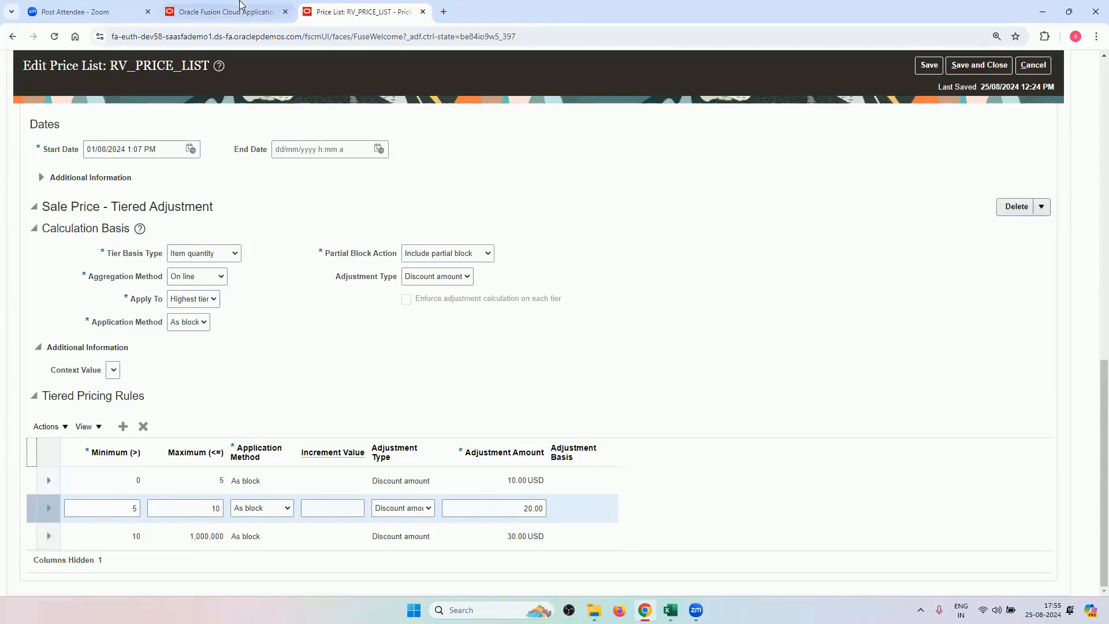
pyautogui.click(226, 12)
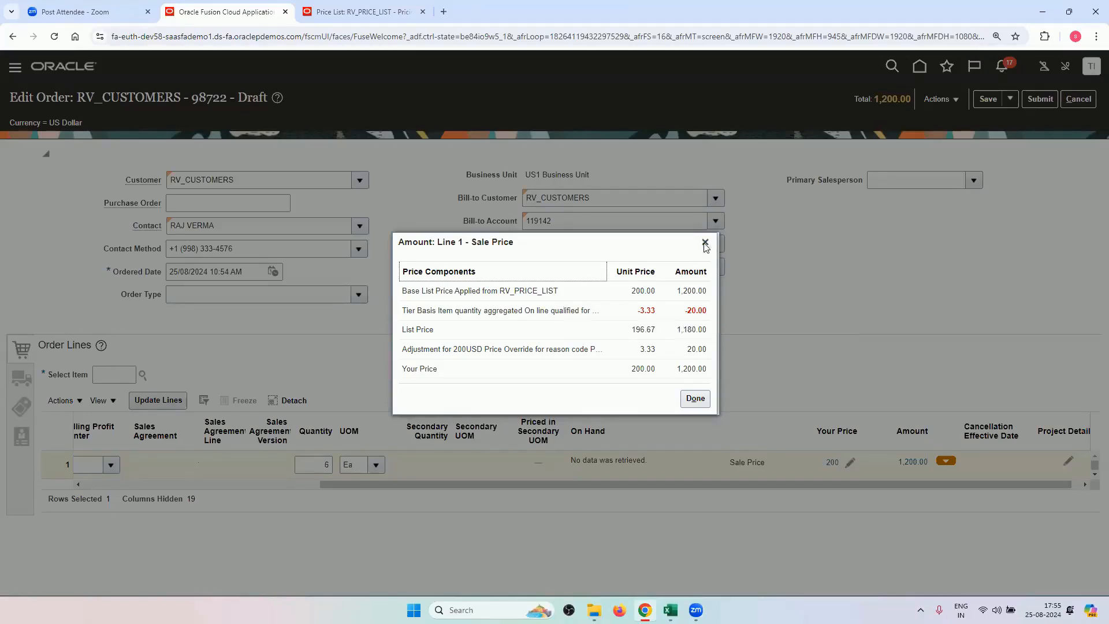
pyautogui.press('Escape')
# Step: In RV_PRICE_LIST, set the tiered adjustment to apply to All tiers with application method Per unit, accepting deletion of the existing tiered pricing rules
pyautogui.click(382, 11)
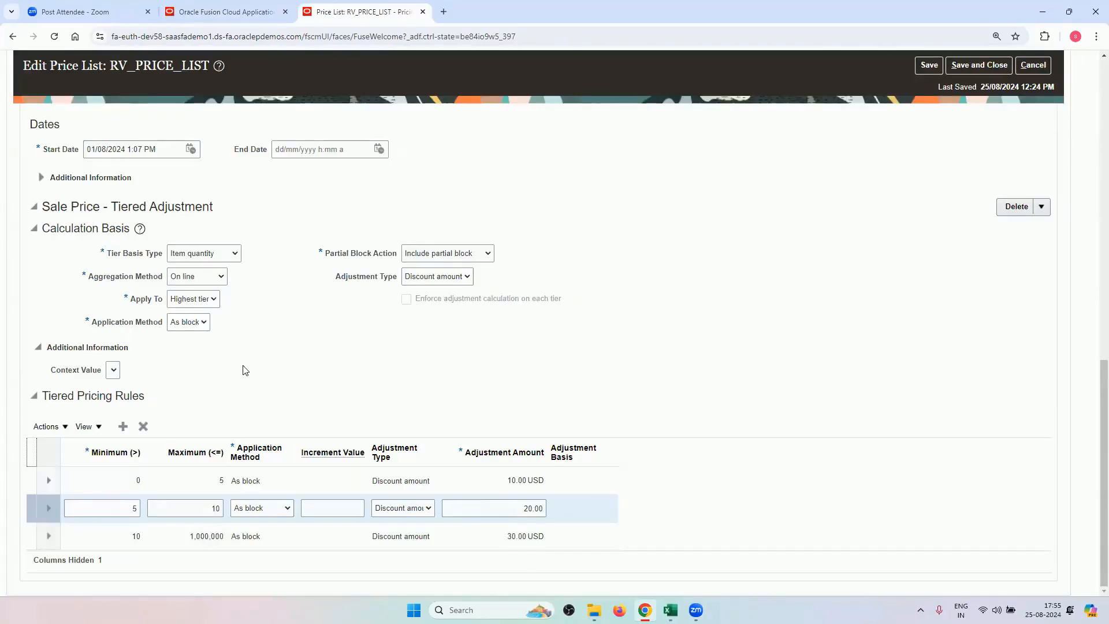
pyautogui.click(213, 300)
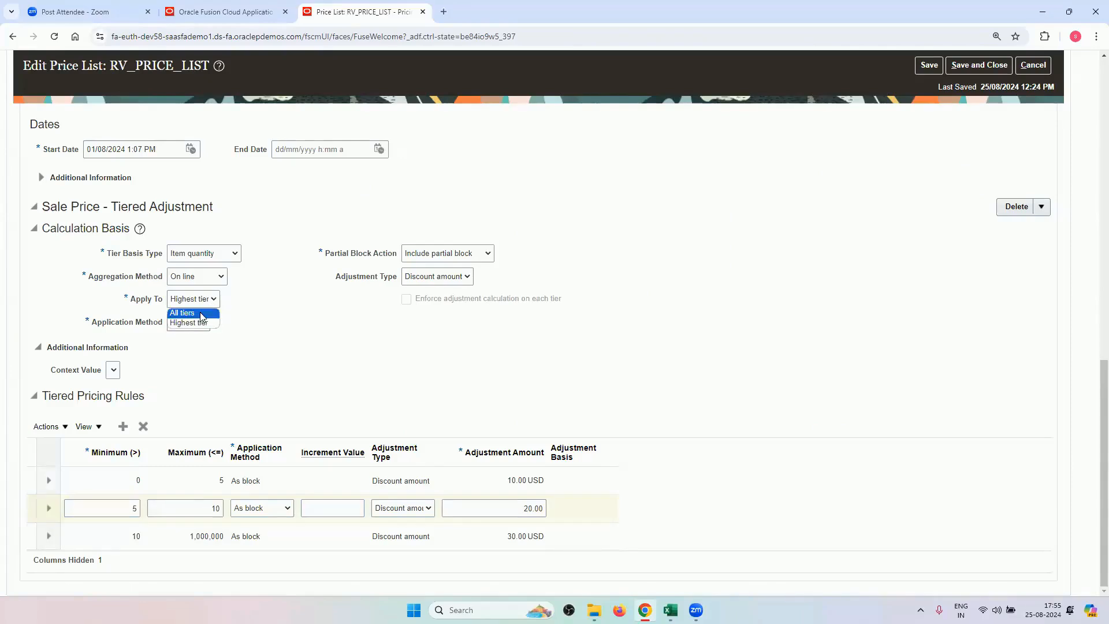
pyautogui.click(205, 310)
pyautogui.click(204, 322)
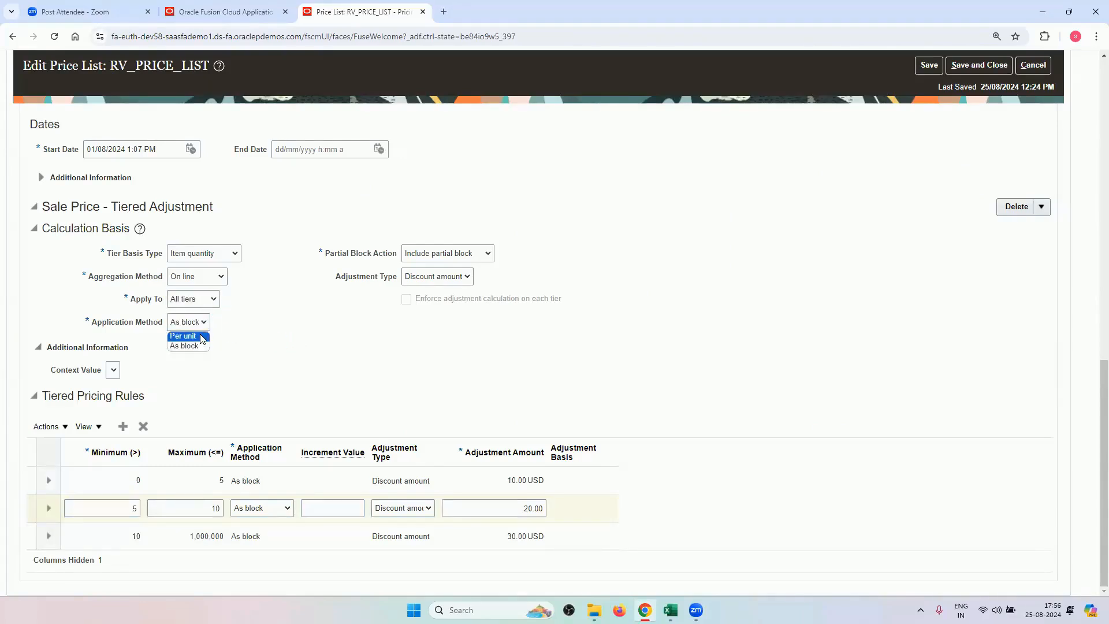
pyautogui.click(196, 336)
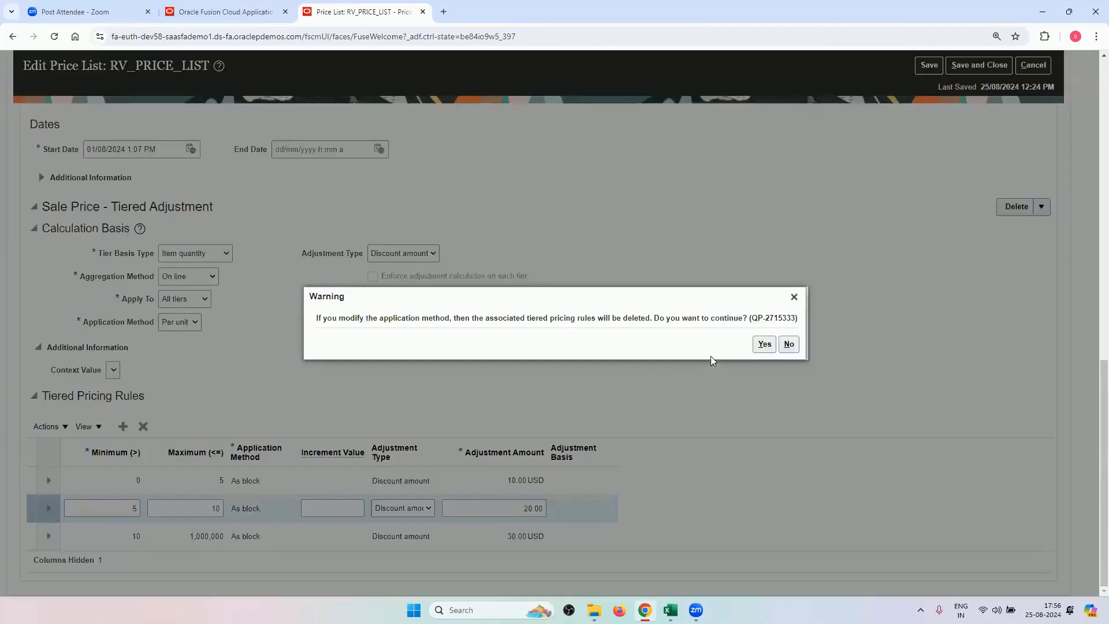
pyautogui.click(761, 344)
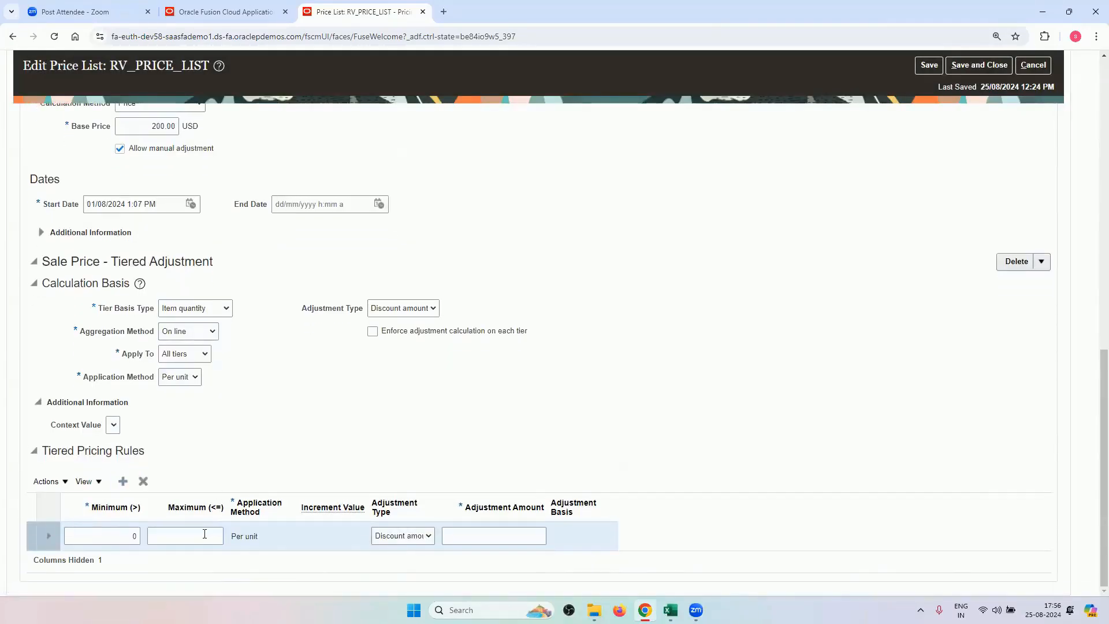
# Step: Define the first per-unit tiered pricing rule from 0 to 5 with a discount amount of 10
pyautogui.click(205, 533)
pyautogui.write('5')
pyautogui.click(507, 539)
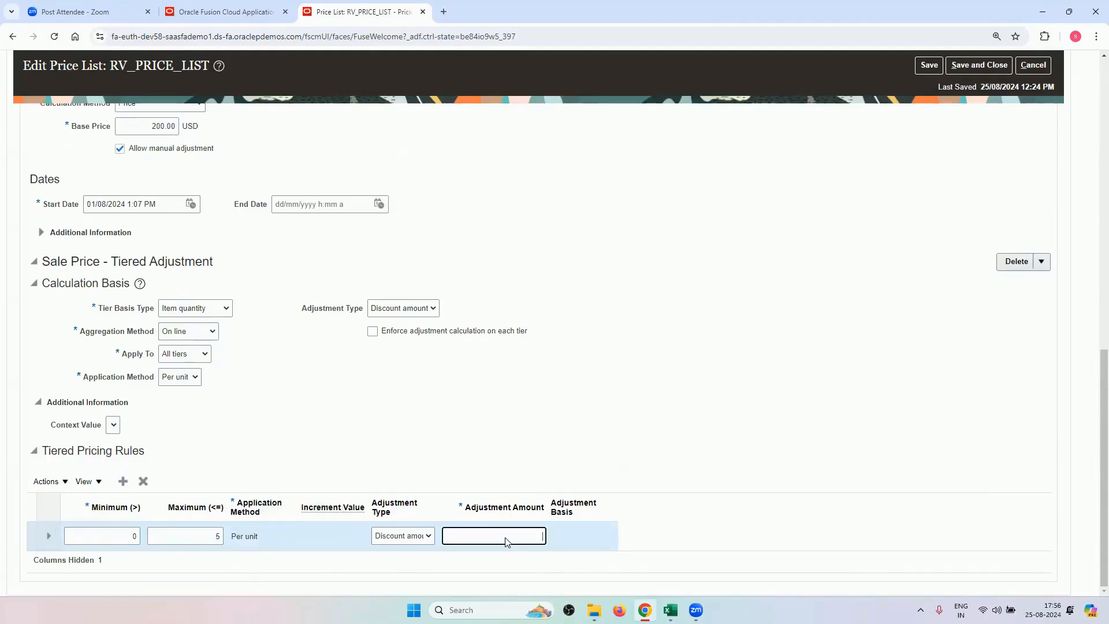
pyautogui.write('10')
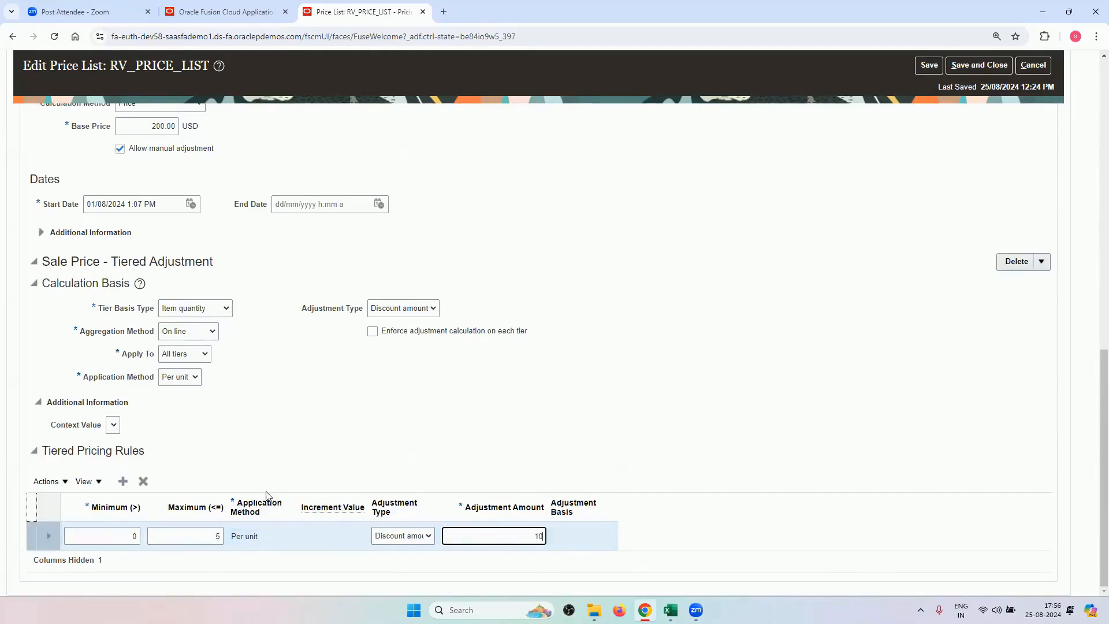
# Step: Add a second per-unit tiered pricing rule with maximum 10 and a discount amount of 20
pyautogui.click(123, 481)
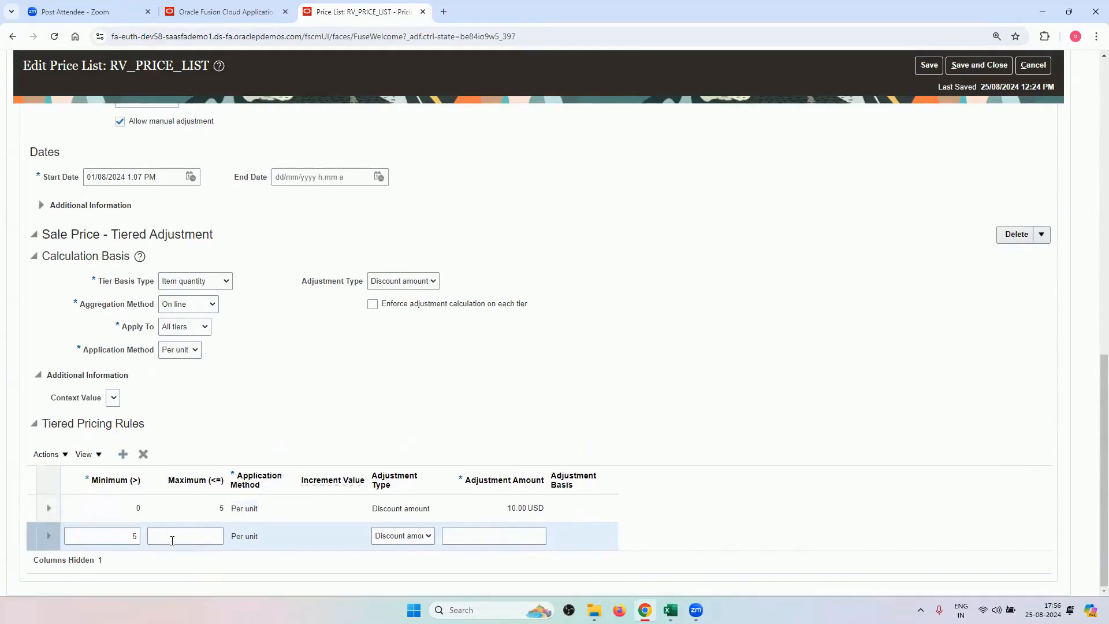
pyautogui.click(172, 539)
pyautogui.write('10')
pyautogui.click(482, 535)
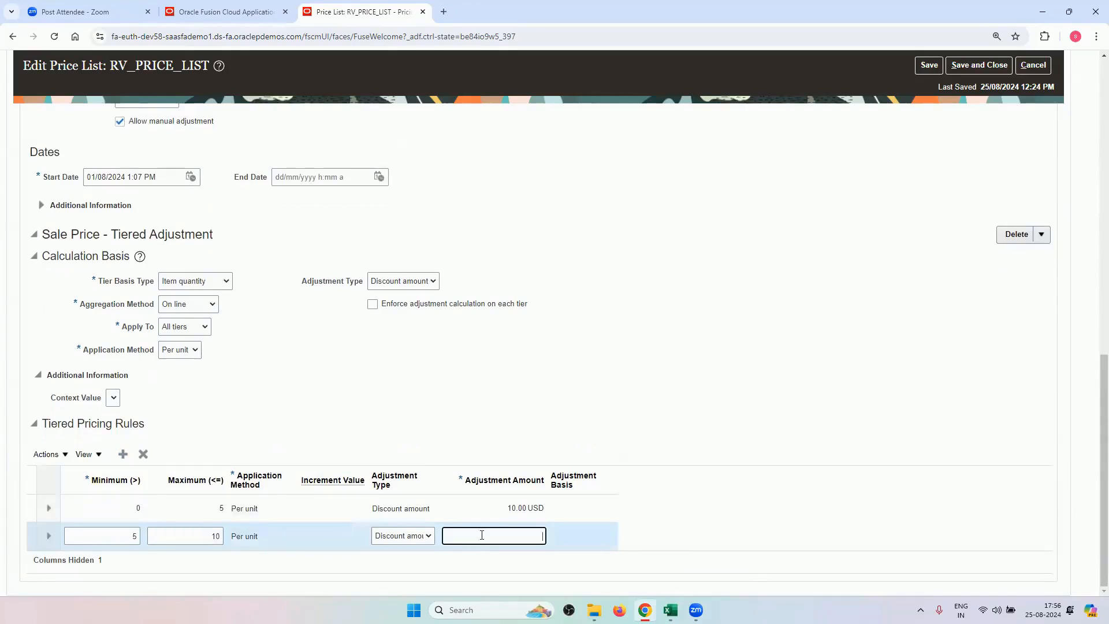
pyautogui.write('20')
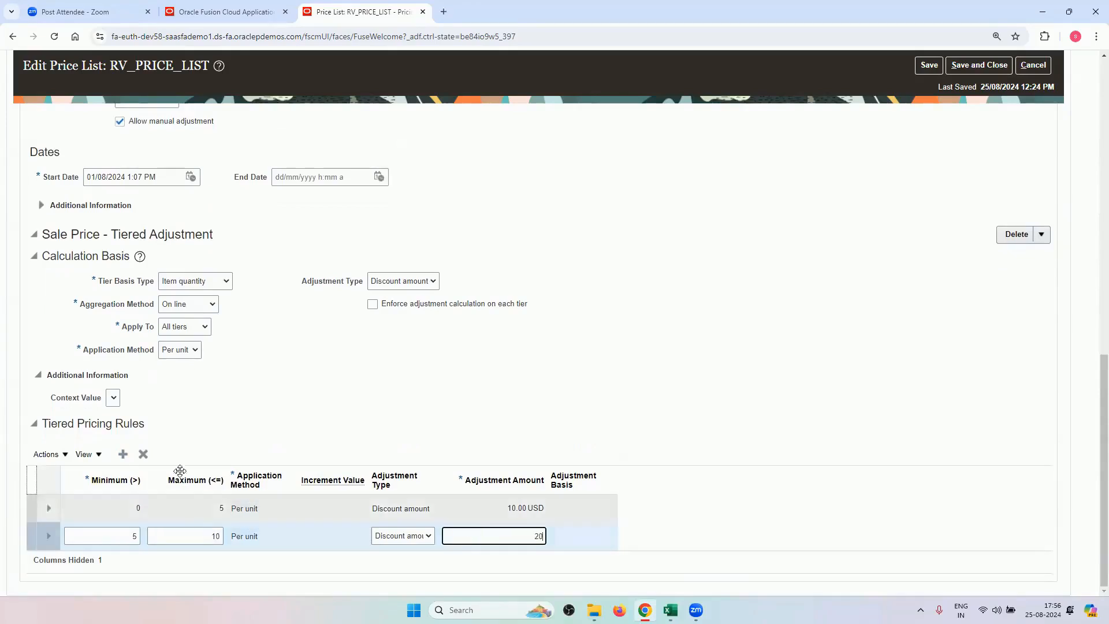
# Step: Add a third per-unit tiered pricing rule from 10 to 1,000,000 with a discount amount of 30, and save the price list
pyautogui.click(123, 455)
pyautogui.click(128, 566)
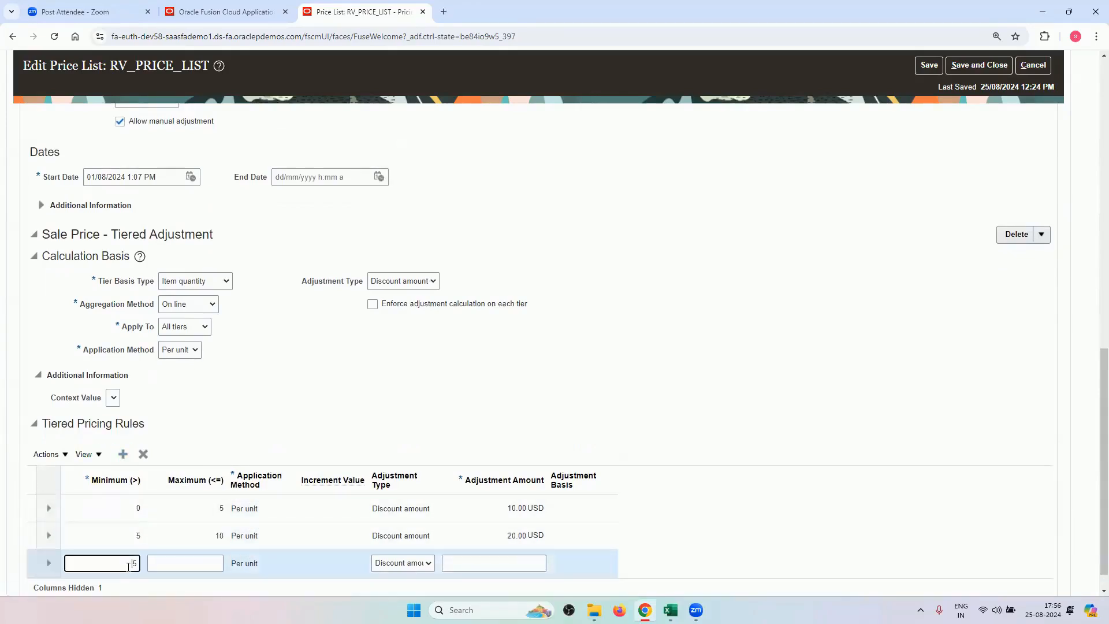
pyautogui.write('10')
pyautogui.click(183, 566)
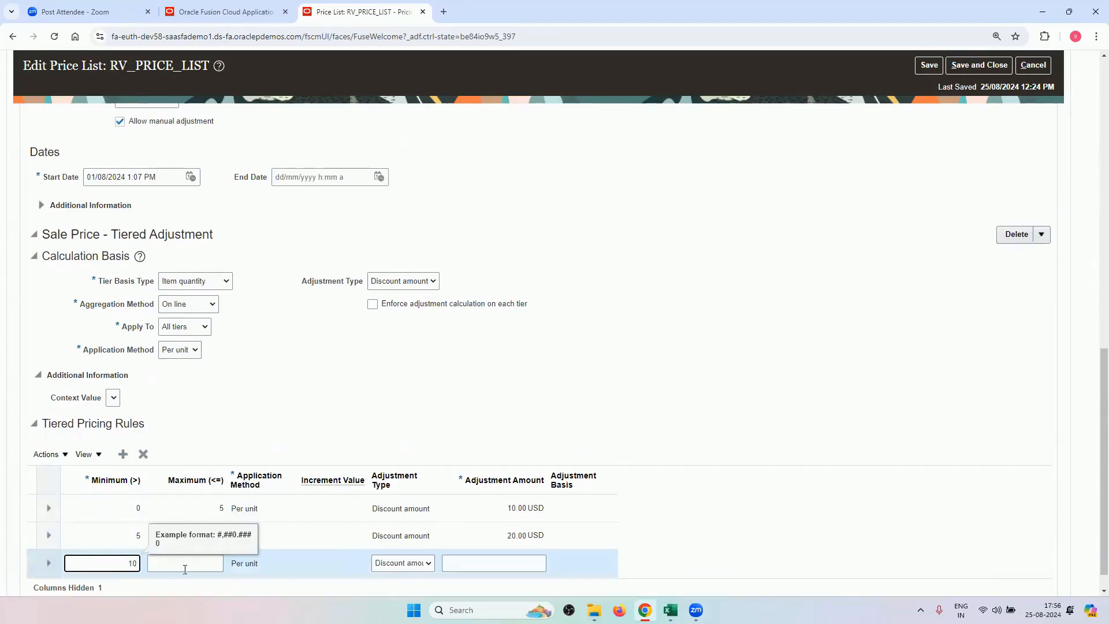
pyautogui.write('1,00')
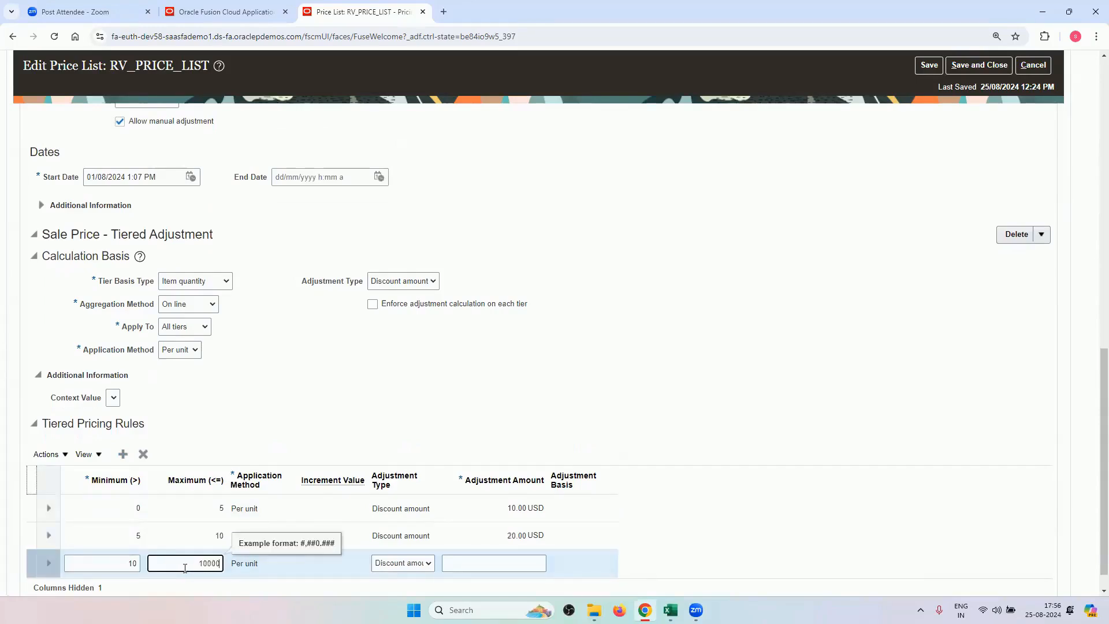
pyautogui.write('0,000')
pyautogui.click(506, 566)
pyautogui.write('3')
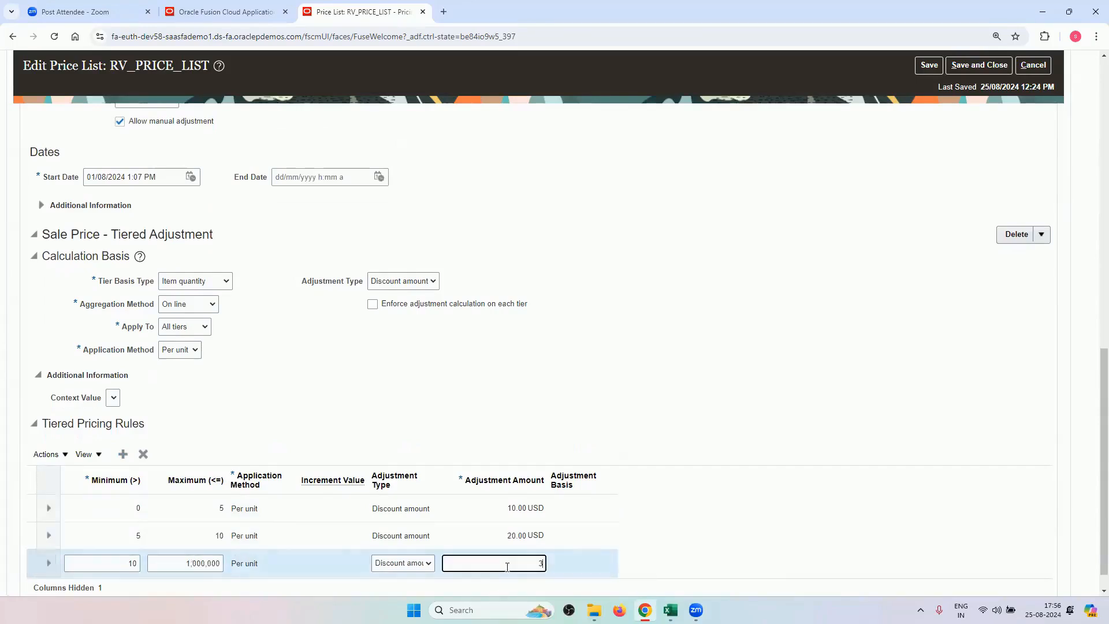
pyautogui.write('0')
pyautogui.click(679, 350)
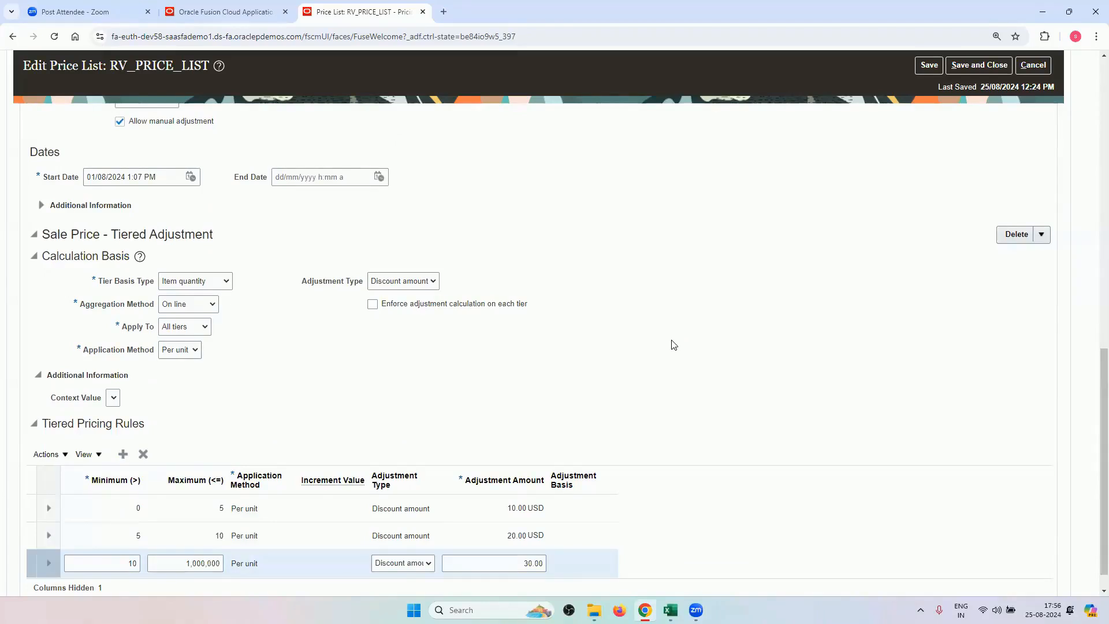
pyautogui.click(929, 66)
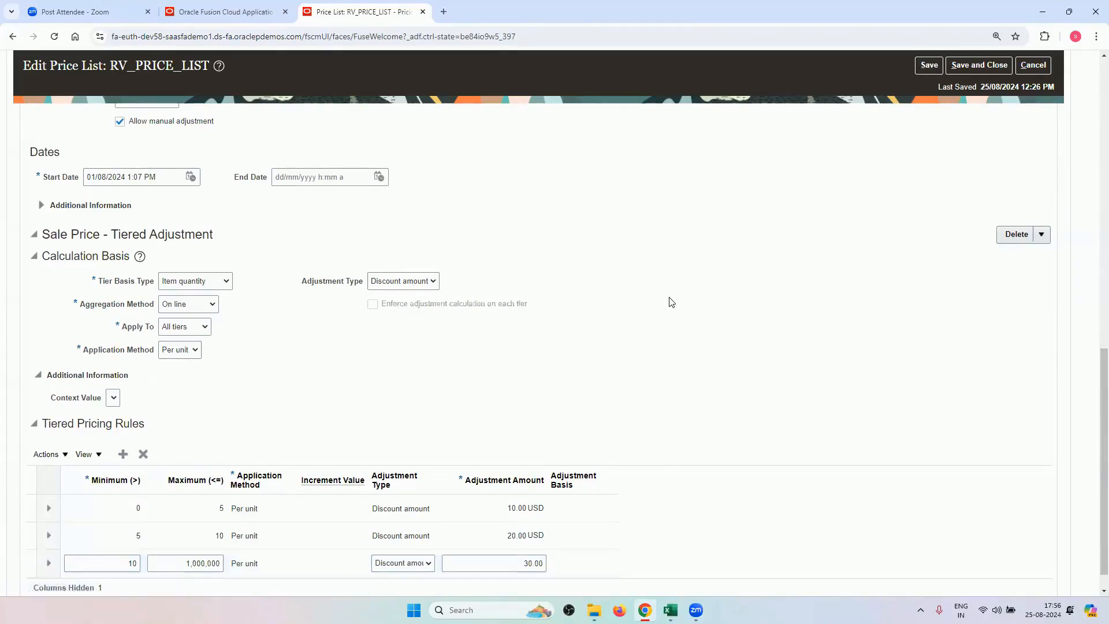
# Step: Back in the draft sales order, set line 1's quantity to 12 and review its sale price breakdown
pyautogui.click(244, 8)
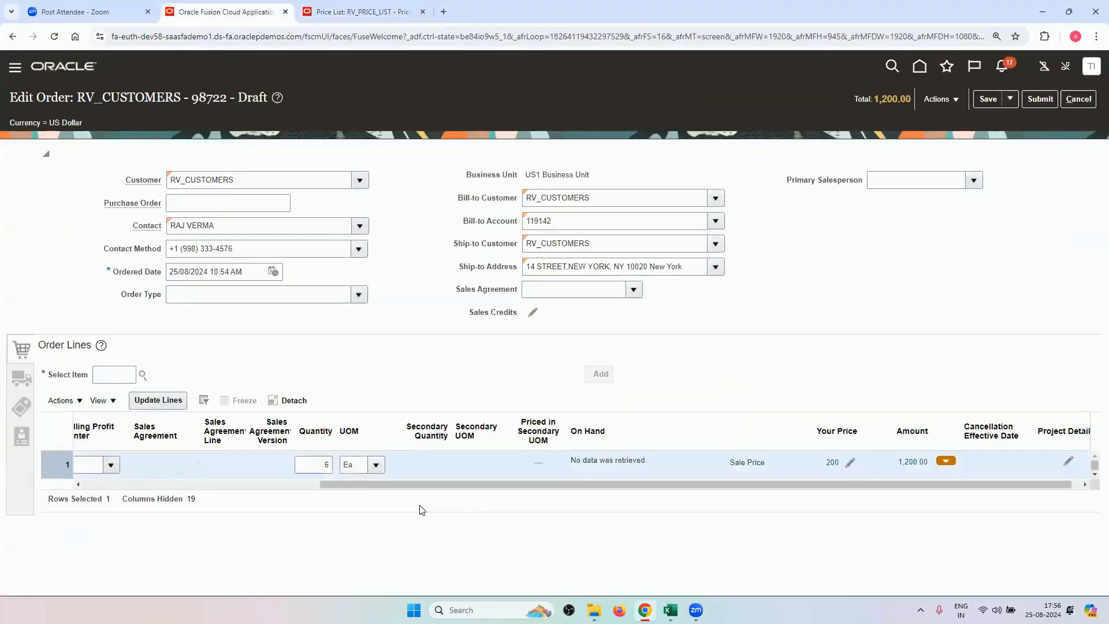
pyautogui.click(330, 463)
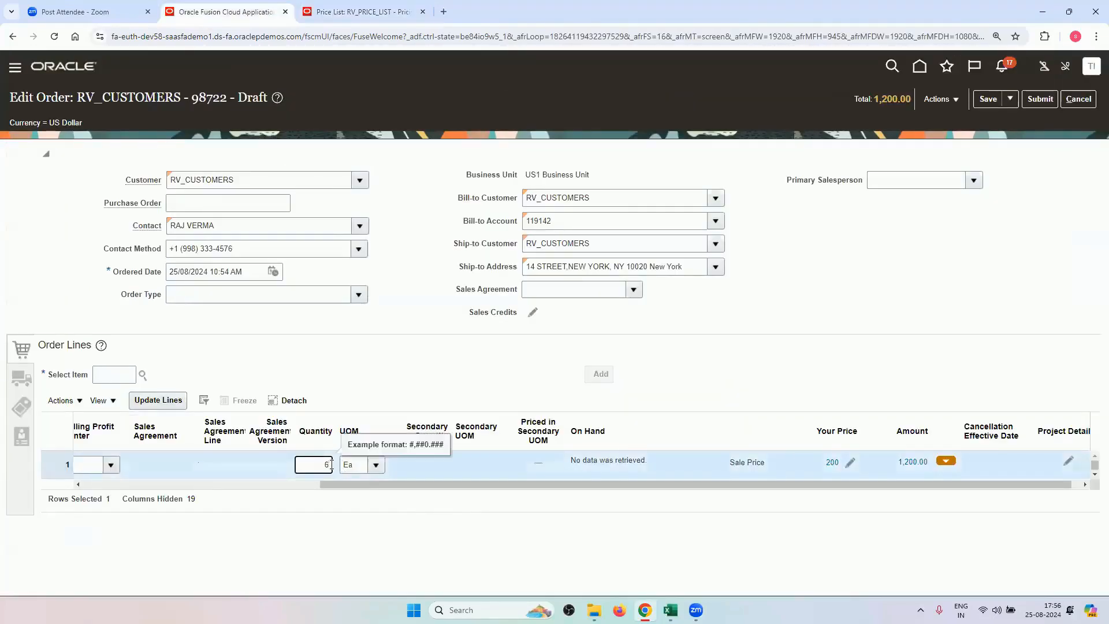
pyautogui.write('12')
pyautogui.click(891, 266)
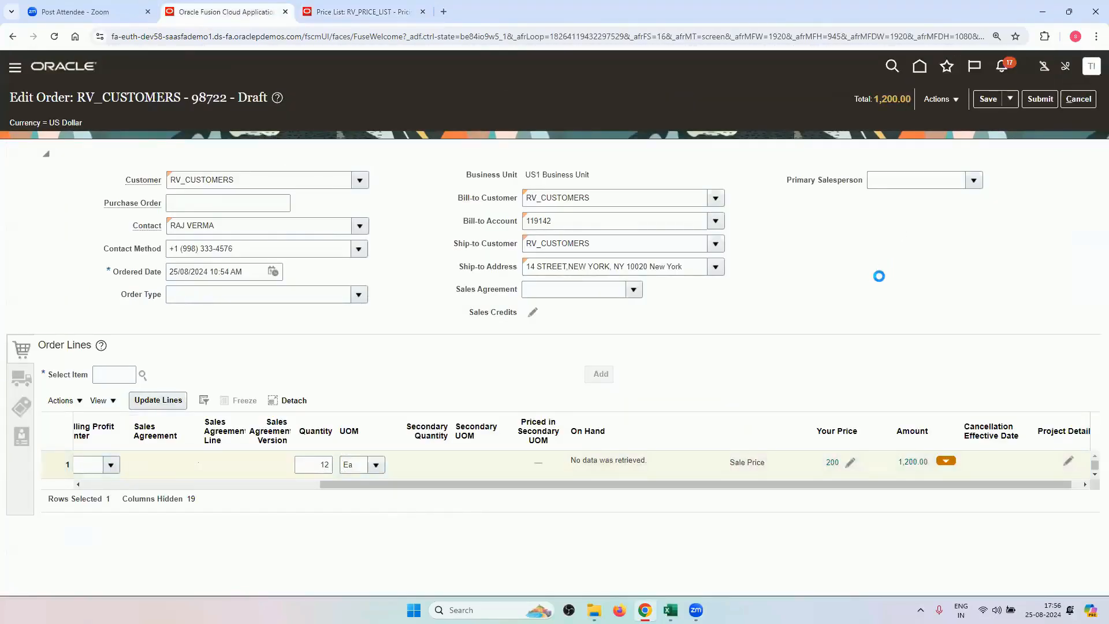
pyautogui.click(948, 104)
pyautogui.click(965, 138)
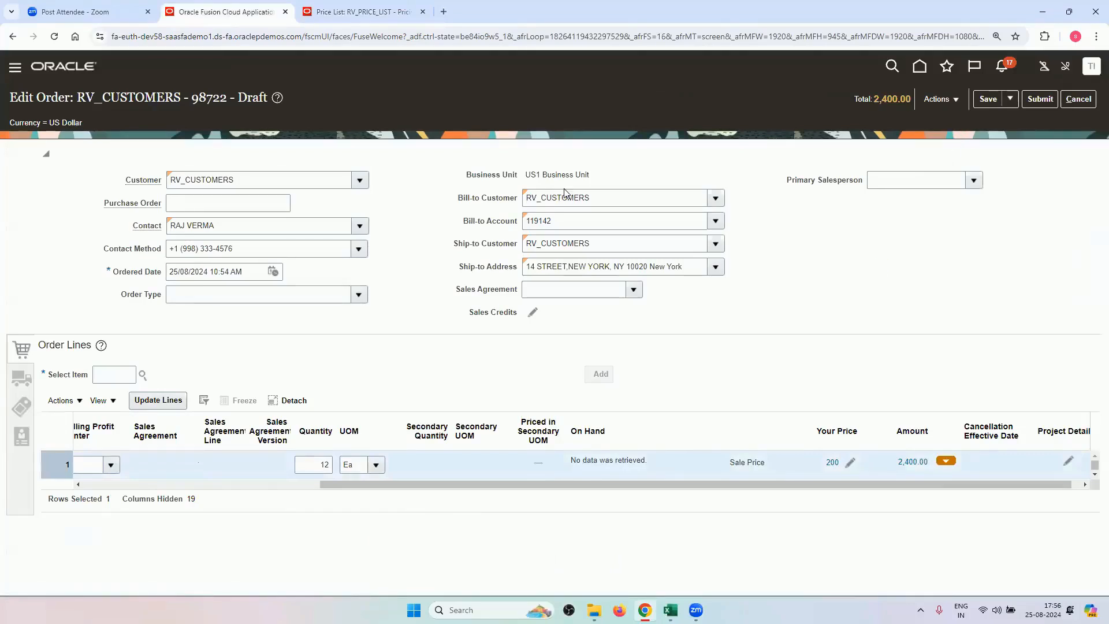
pyautogui.click(910, 462)
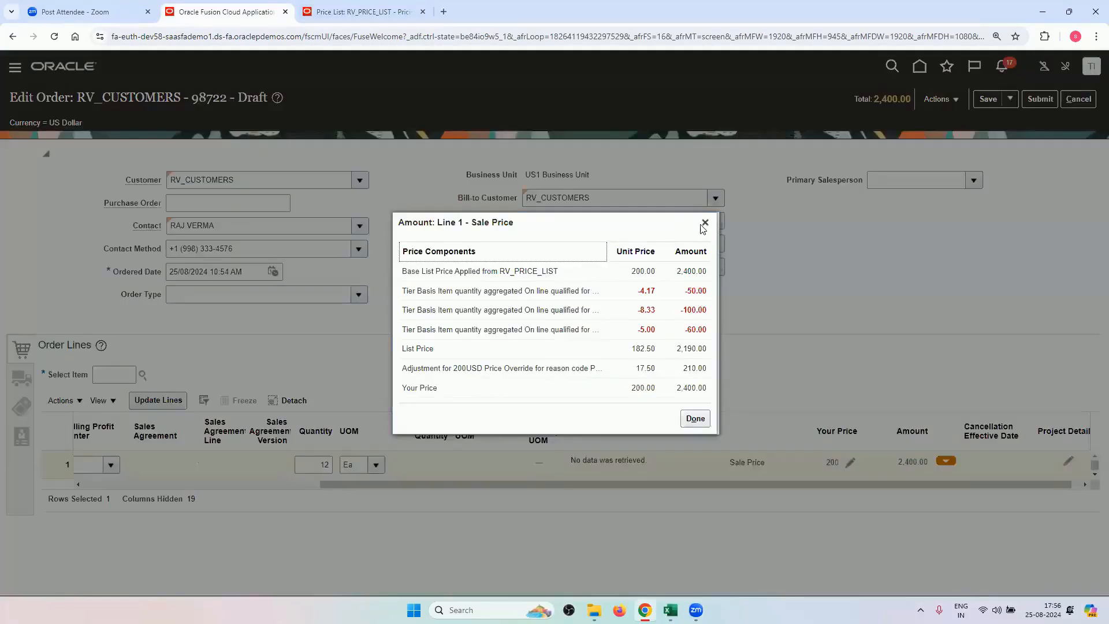
pyautogui.click(703, 225)
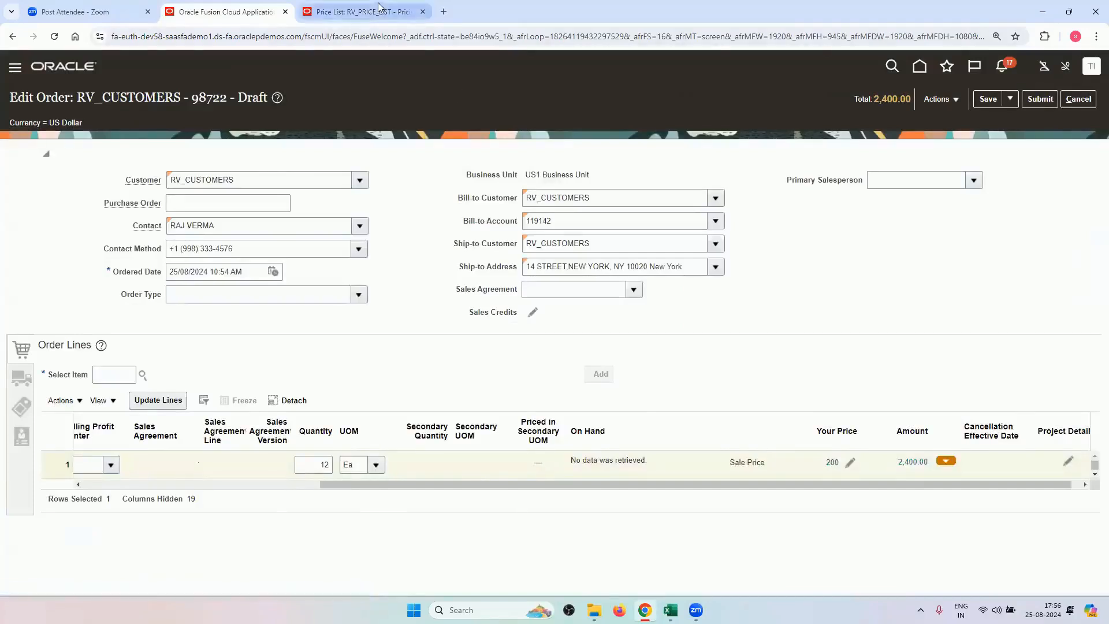
# Step: Compare the price list's all-tiers, per-unit discount rules with the tier components in line 1's sale price breakdown
pyautogui.click(362, 11)
pyautogui.scroll(-1, 402, 354)
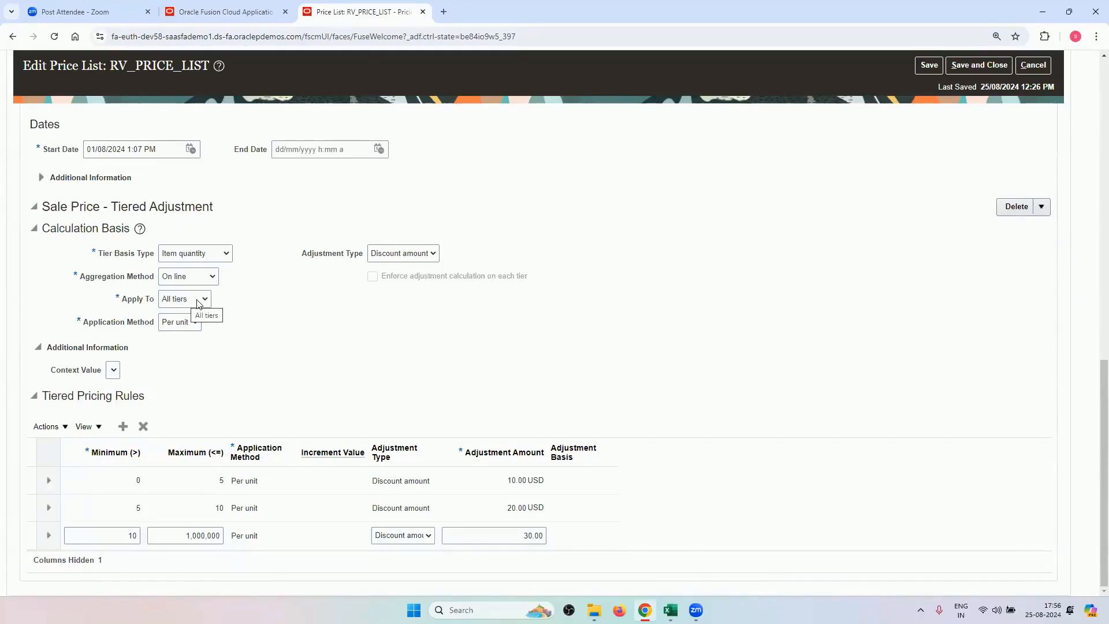
pyautogui.click(185, 301)
pyautogui.click(218, 322)
pyautogui.click(295, 542)
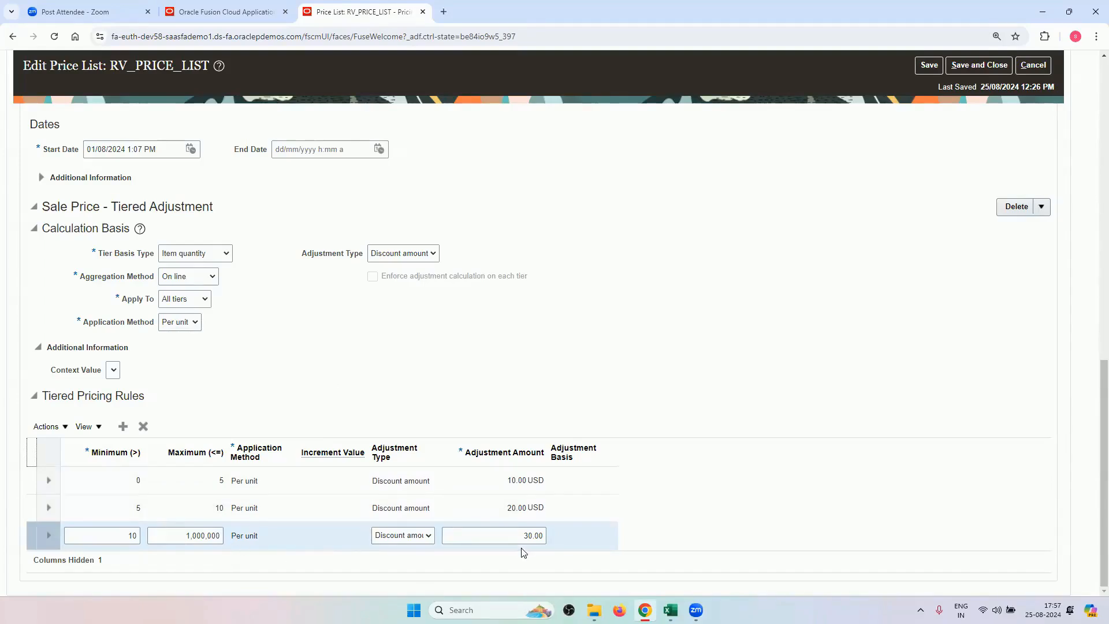
pyautogui.click(220, 12)
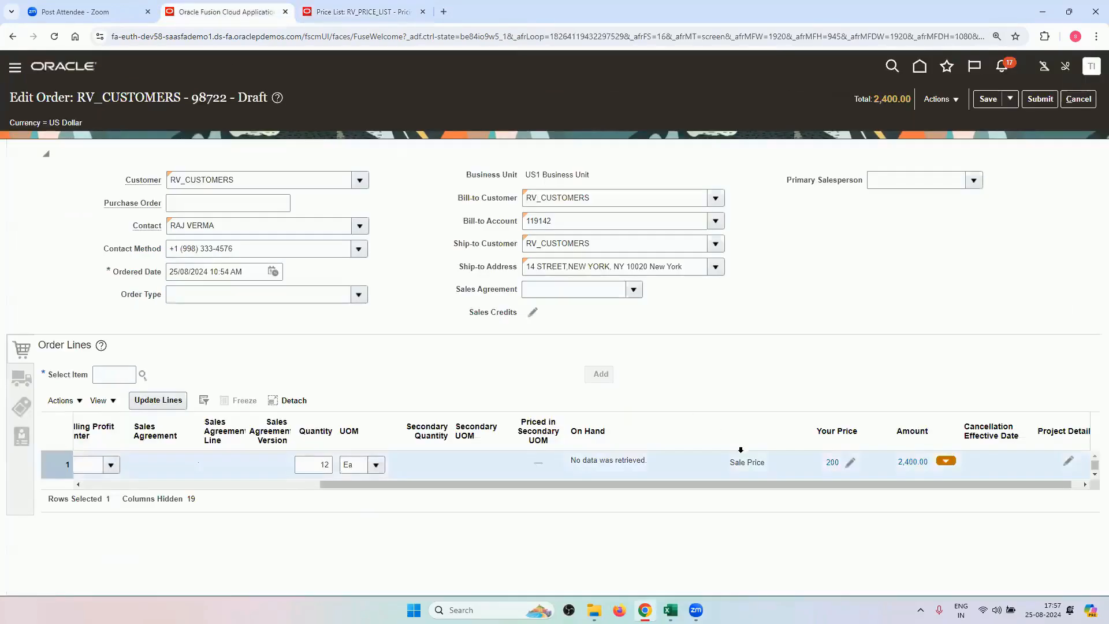
pyautogui.click(913, 466)
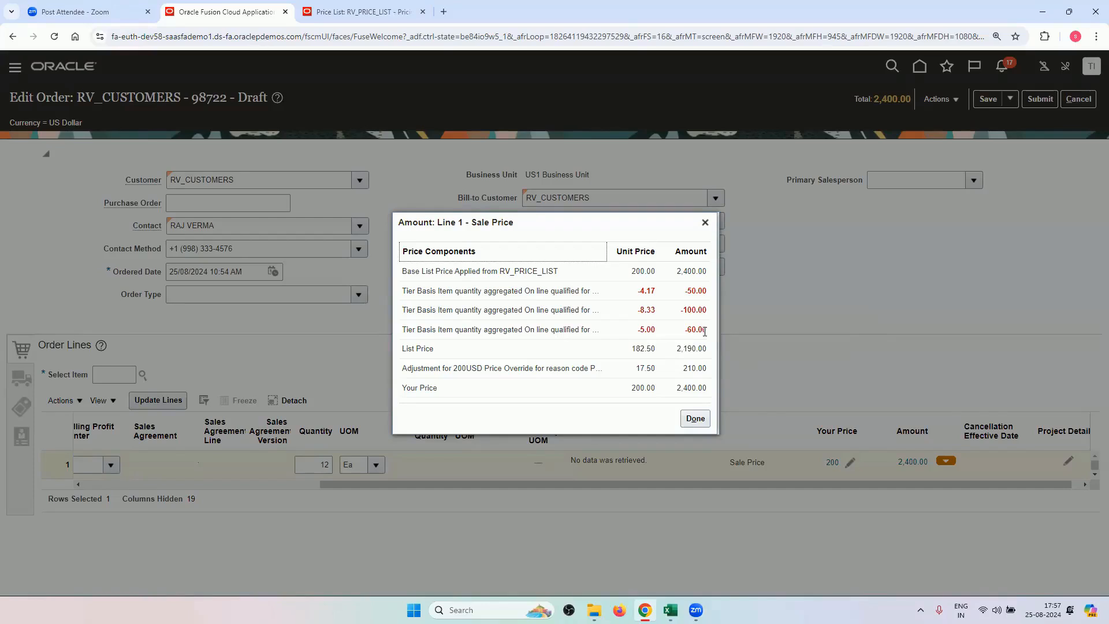
pyautogui.click(704, 223)
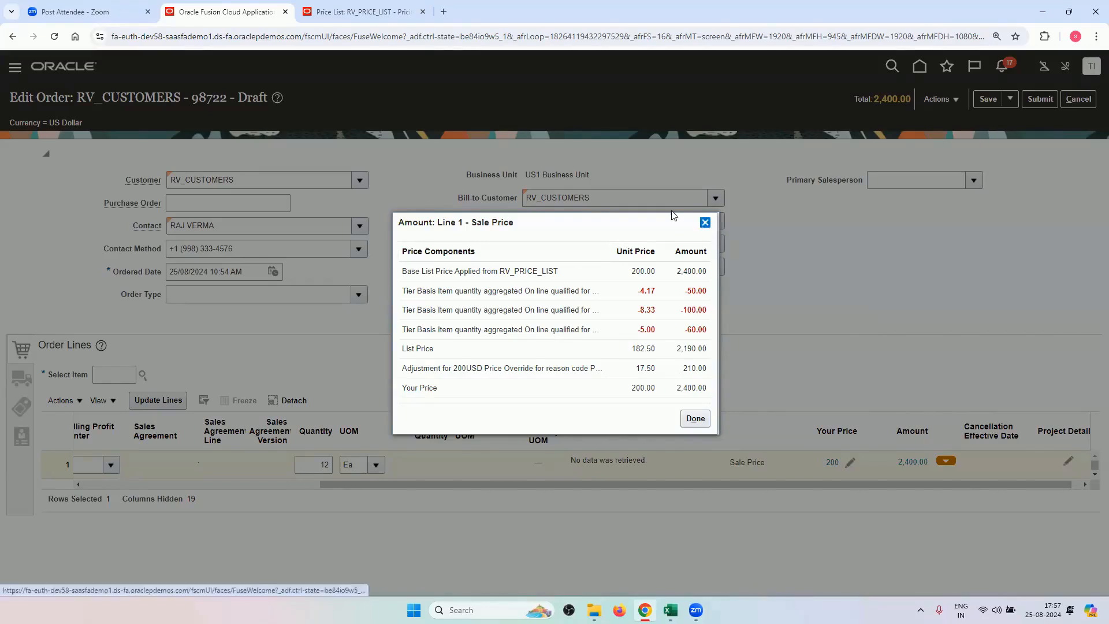
pyautogui.click(346, 12)
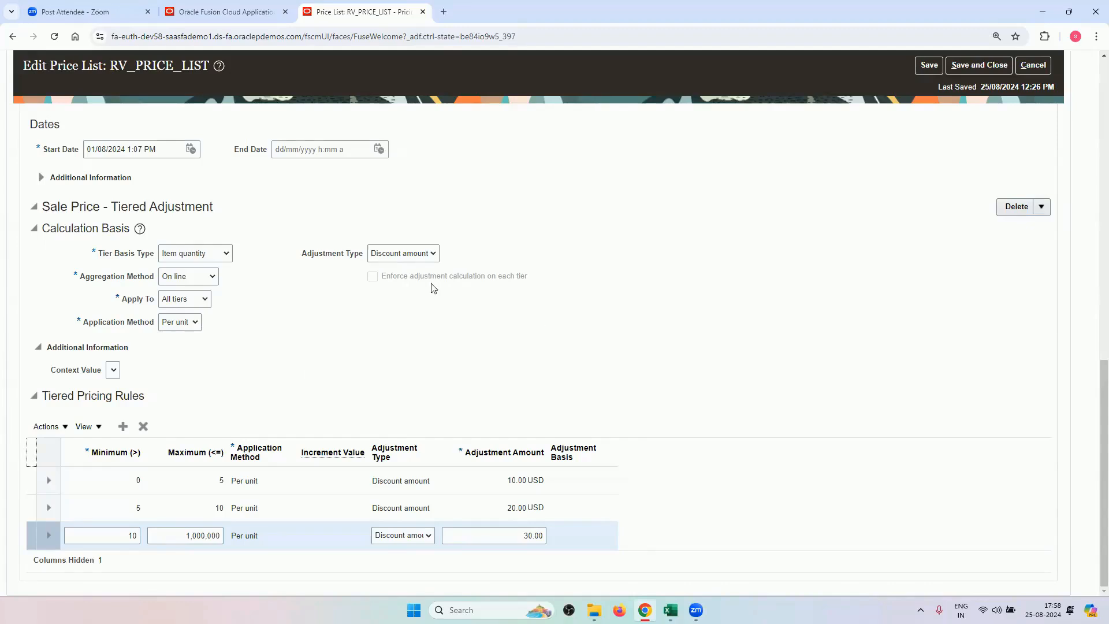
# Step: Back in the draft sales order, delete line 1's manual price override from its sale price adjustments and save
pyautogui.scroll(2, 400, 329)
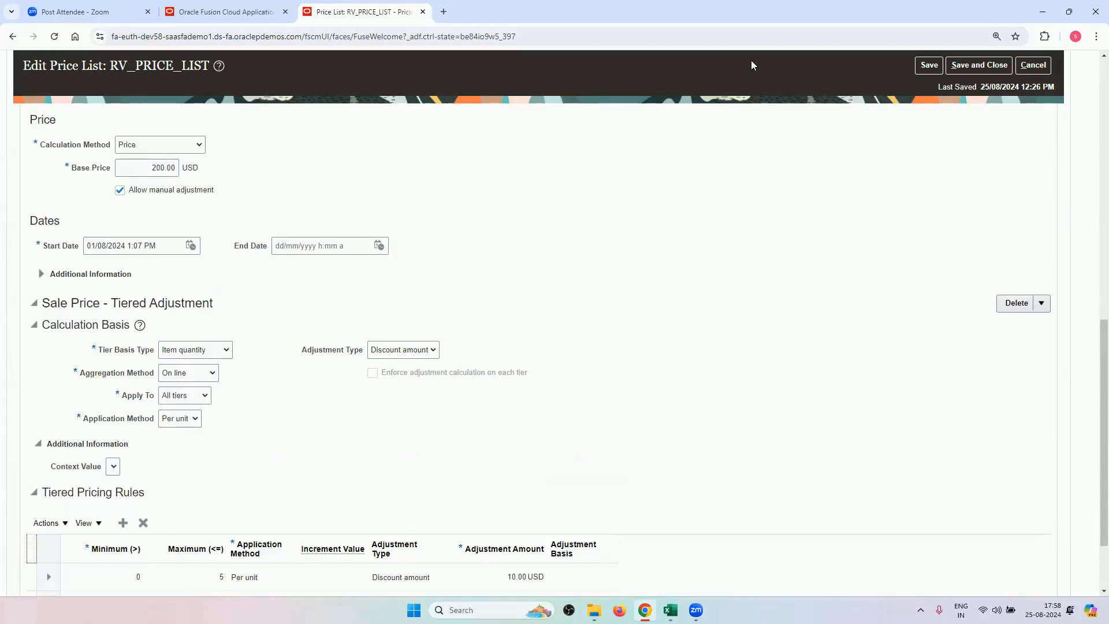
pyautogui.hotkey('ctrl', 'shift', 'Tab')
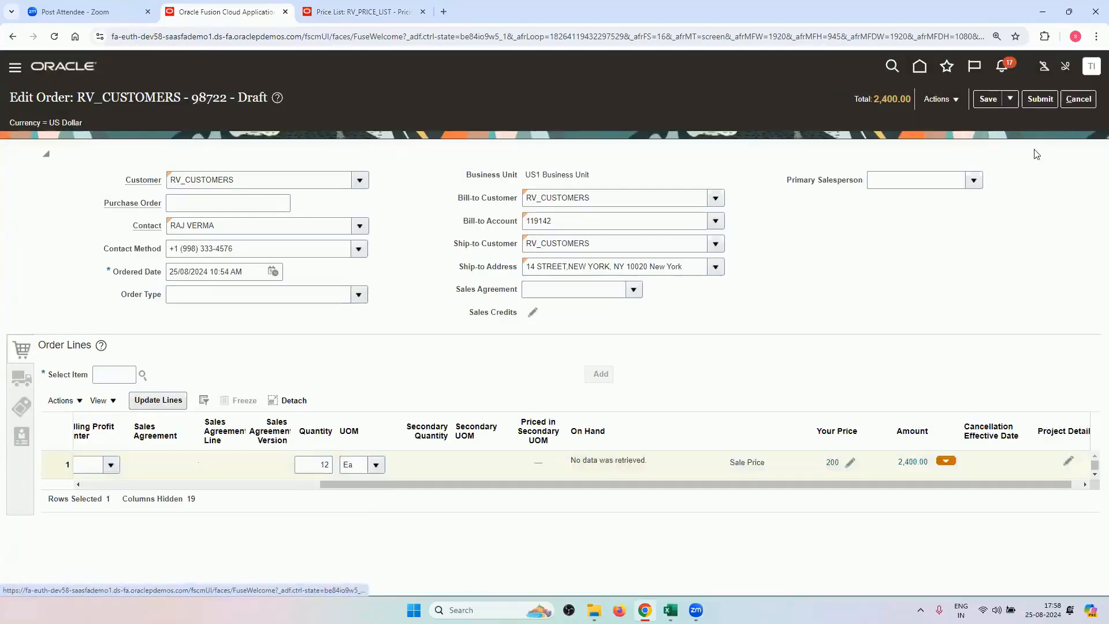
pyautogui.click(705, 222)
pyautogui.click(850, 463)
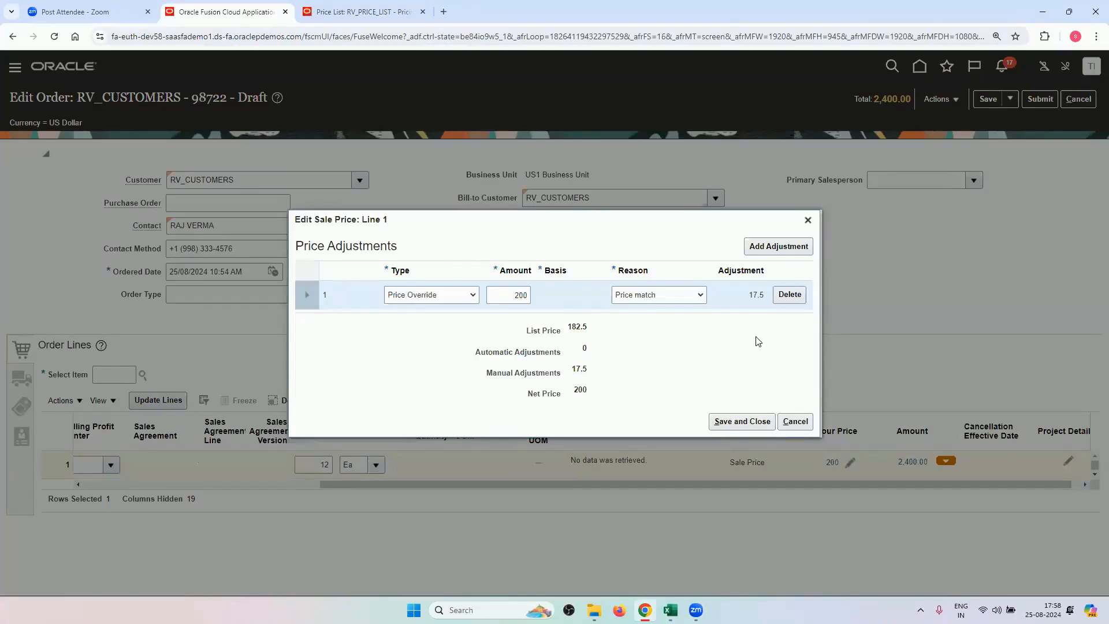
pyautogui.click(426, 298)
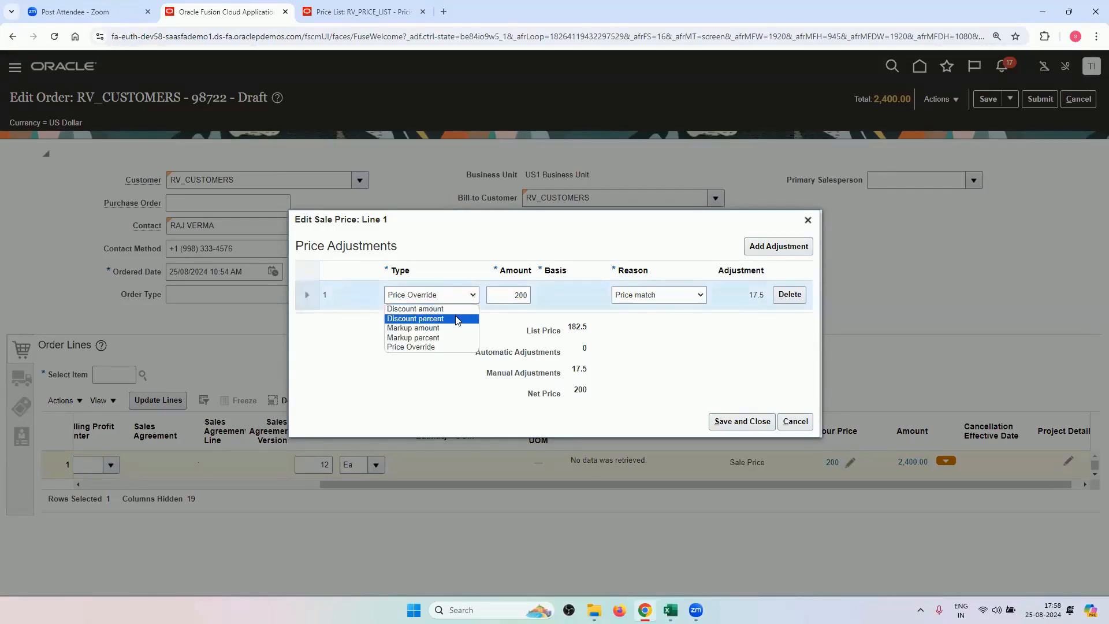
pyautogui.click(307, 299)
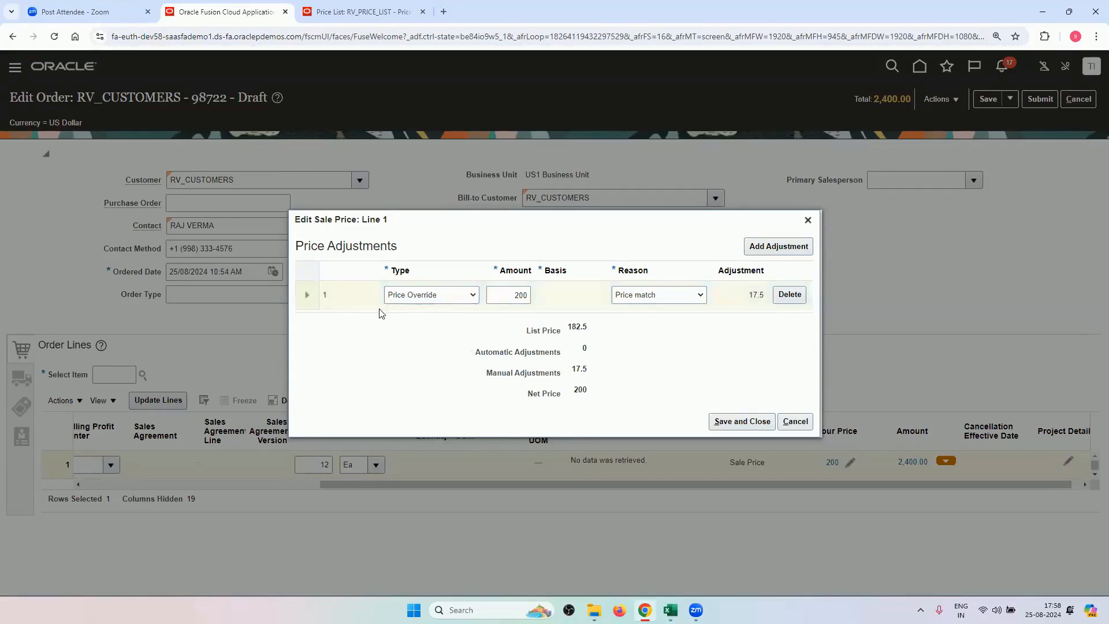
pyautogui.click(409, 297)
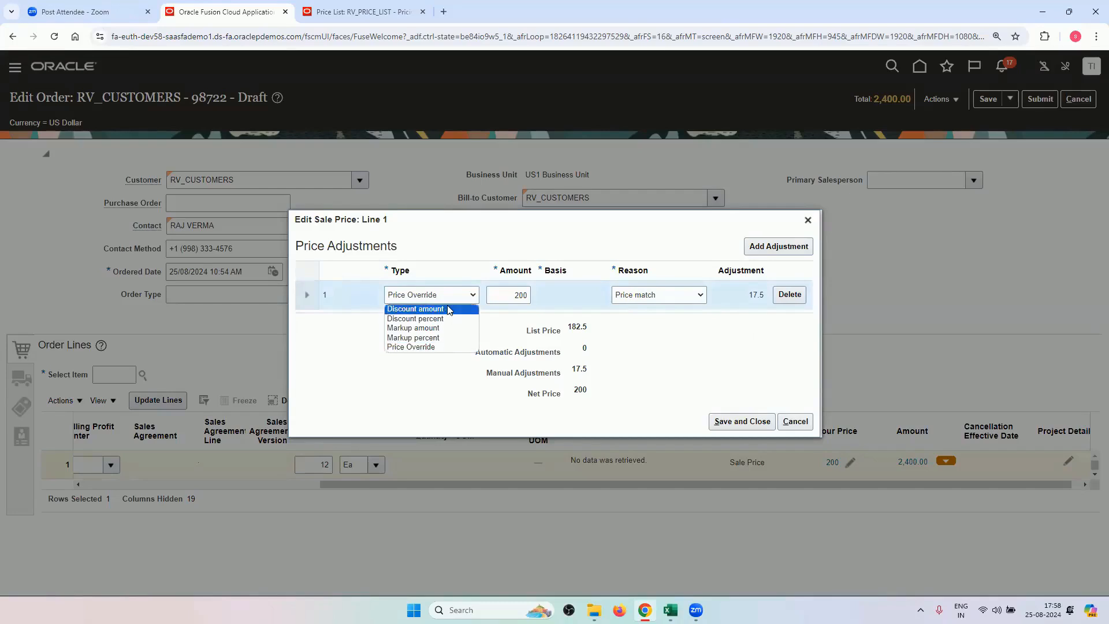
pyautogui.click(607, 362)
pyautogui.click(789, 295)
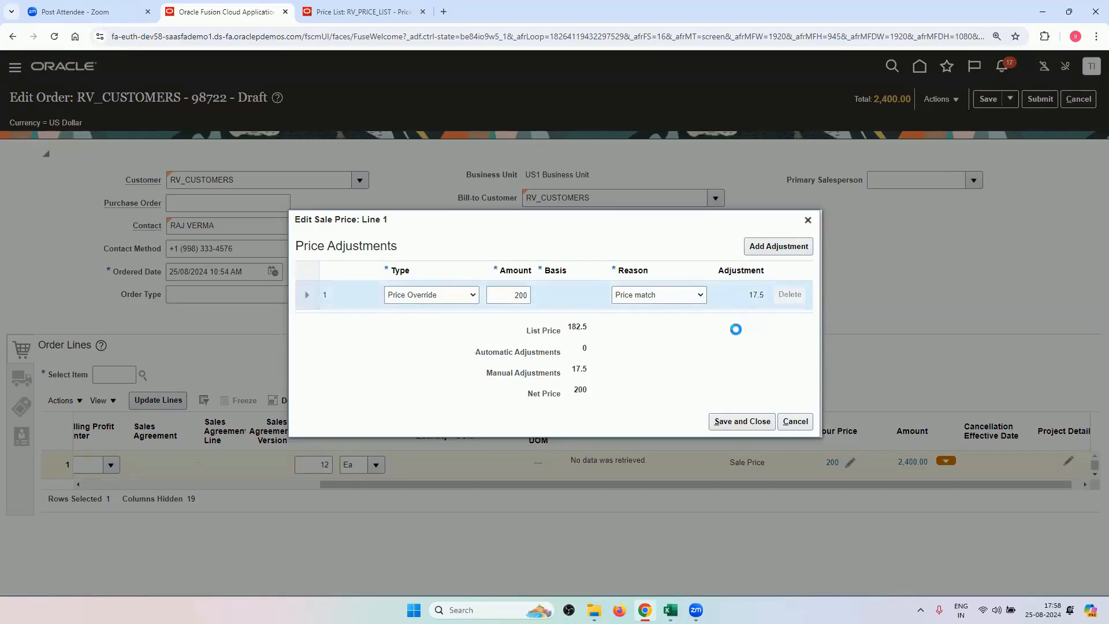
pyautogui.click(742, 411)
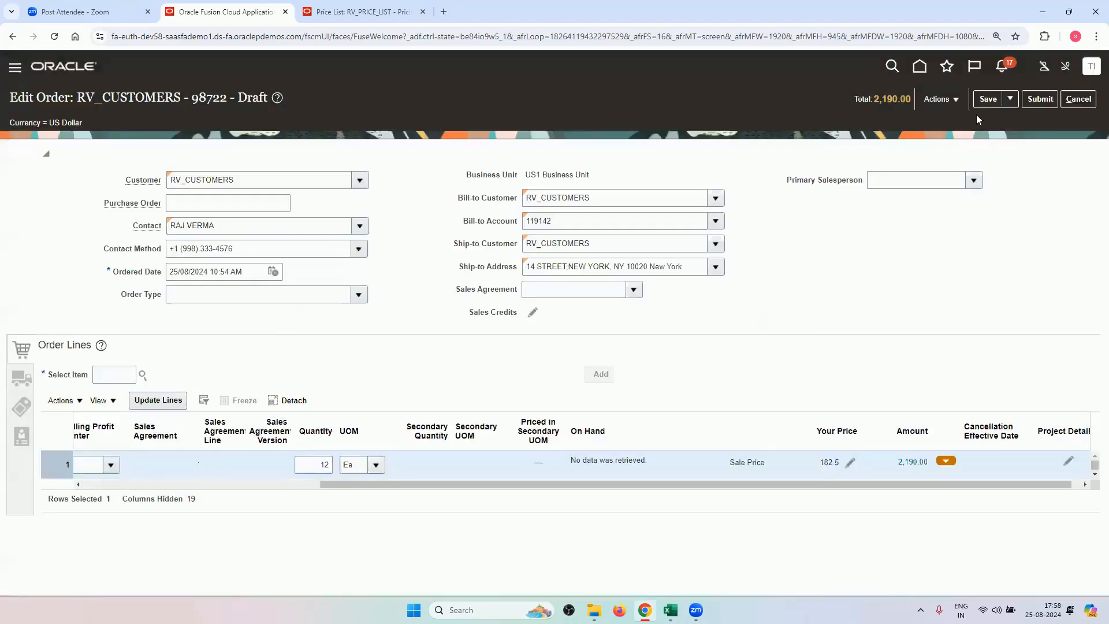
# Step: Reprice the draft sales order and review the tier components in line 1's sale price breakdown
pyautogui.click(940, 99)
pyautogui.click(956, 138)
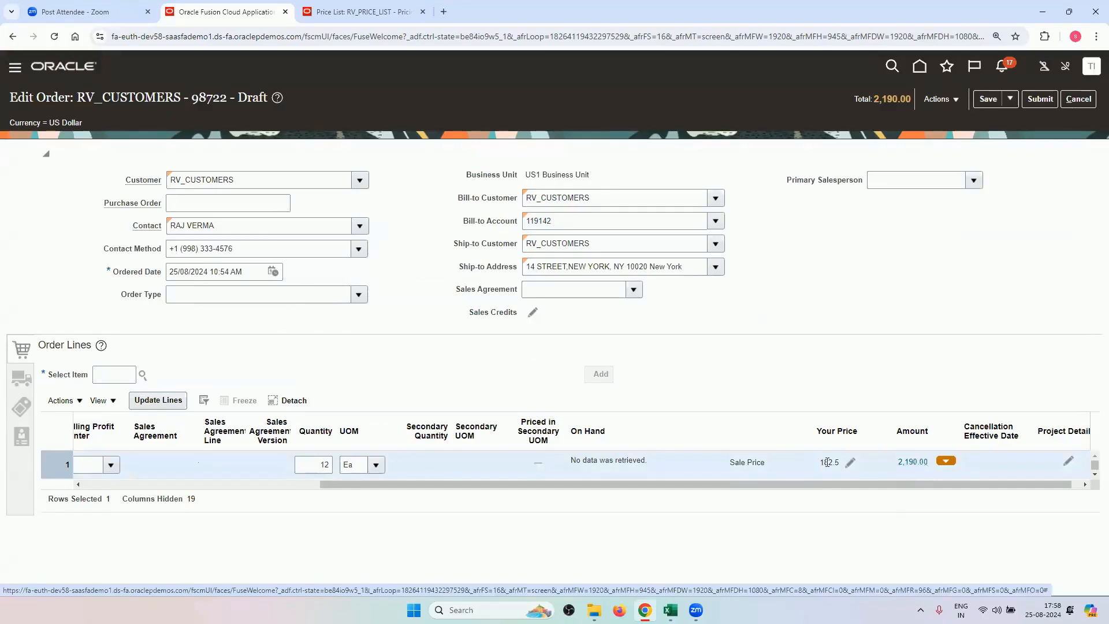
pyautogui.click(912, 463)
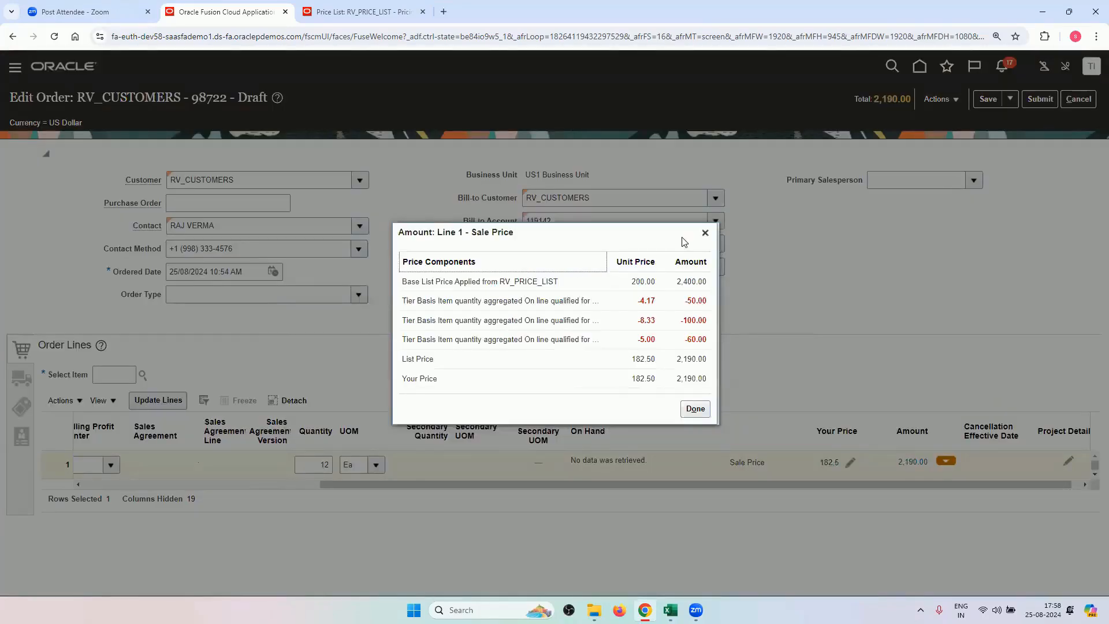
pyautogui.click(705, 232)
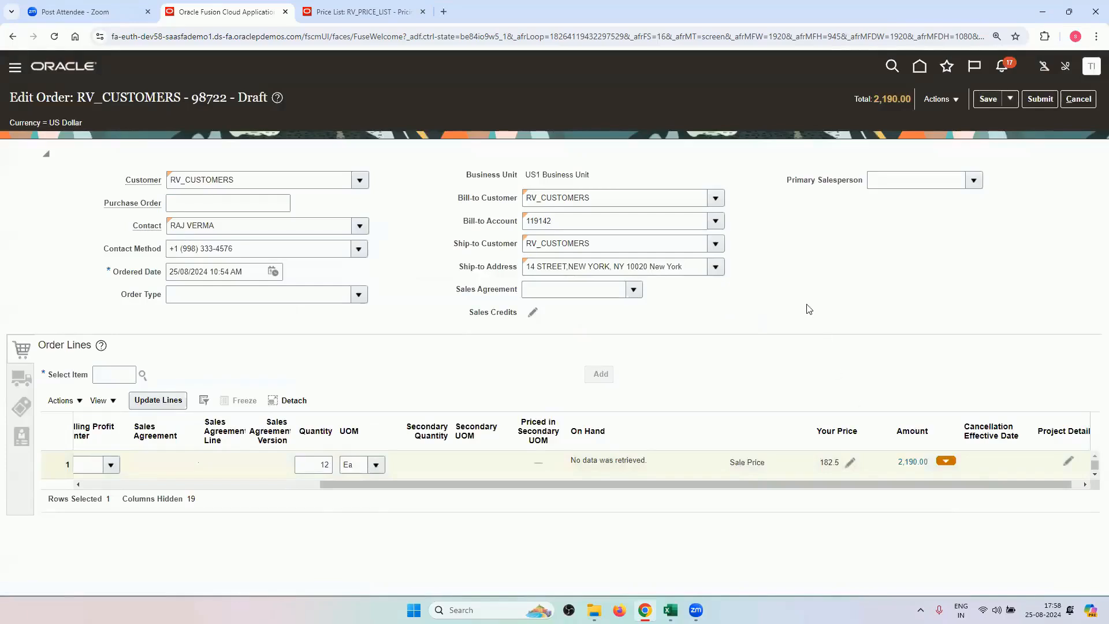
pyautogui.click(349, 10)
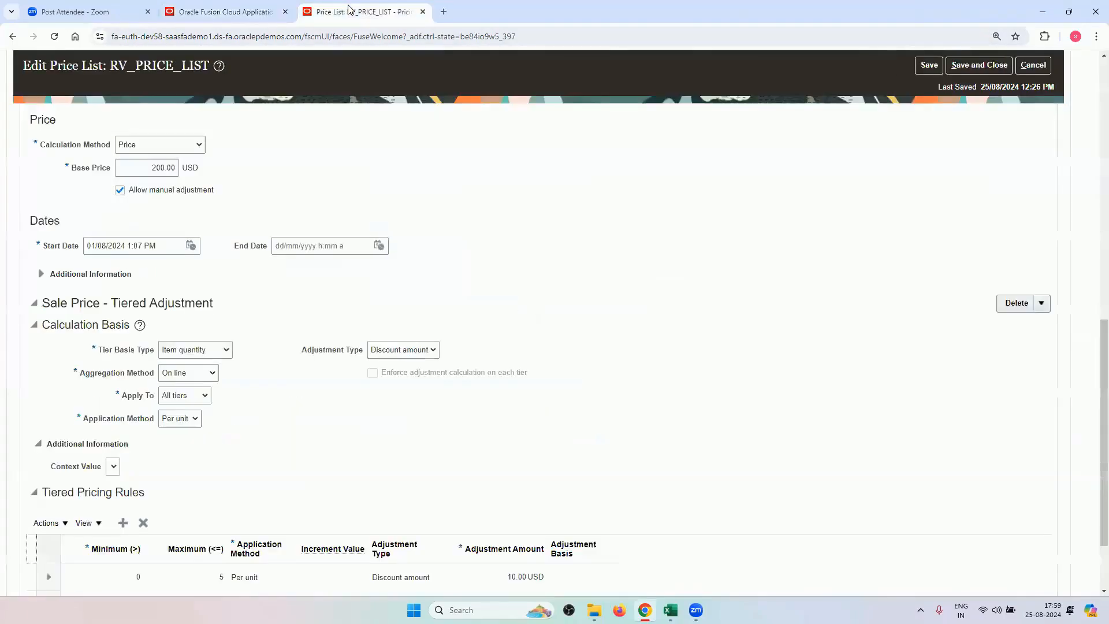
pyautogui.click(214, 6)
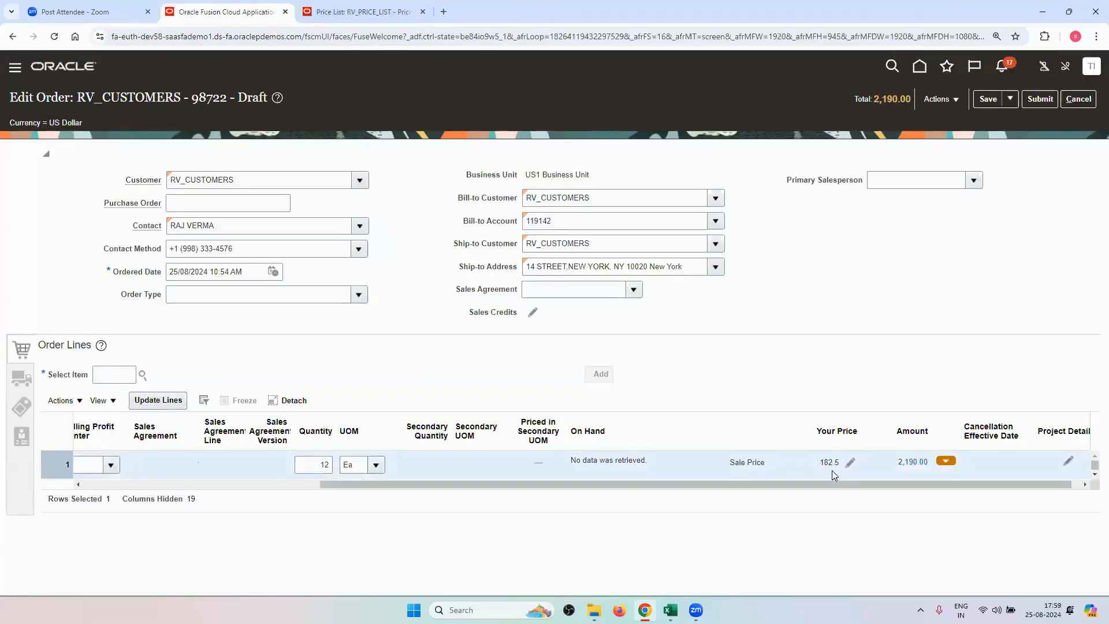
pyautogui.click(910, 463)
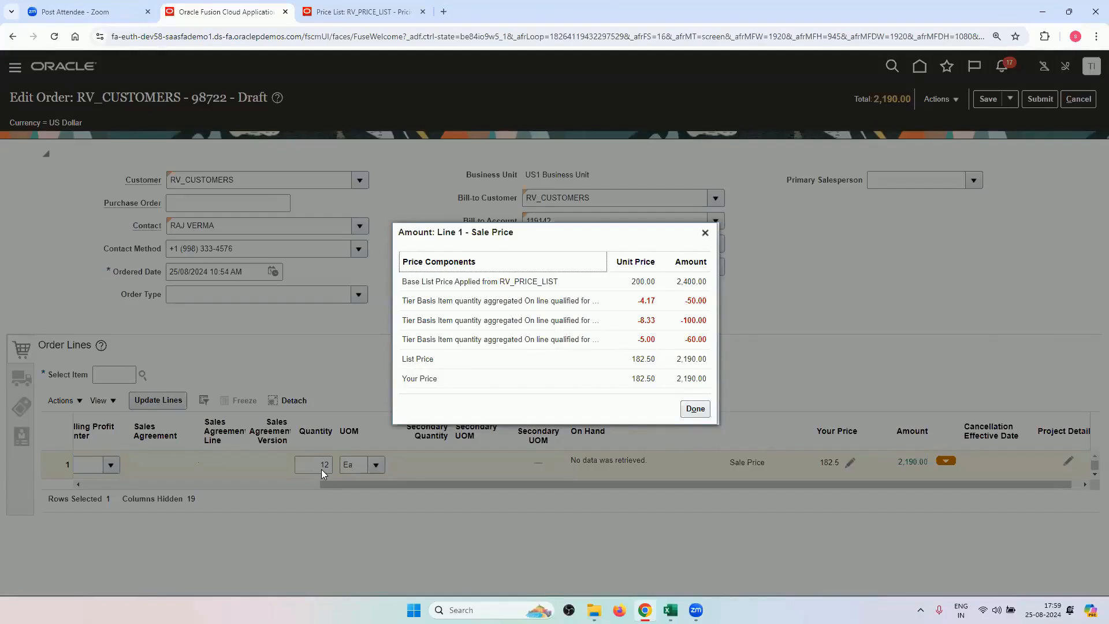
pyautogui.click(705, 232)
# Step: In RV_PRICE_LIST, delete the tiered adjustment with its rules from RV_LAPTOP's sale price charge, and save the price list
pyautogui.click(363, 11)
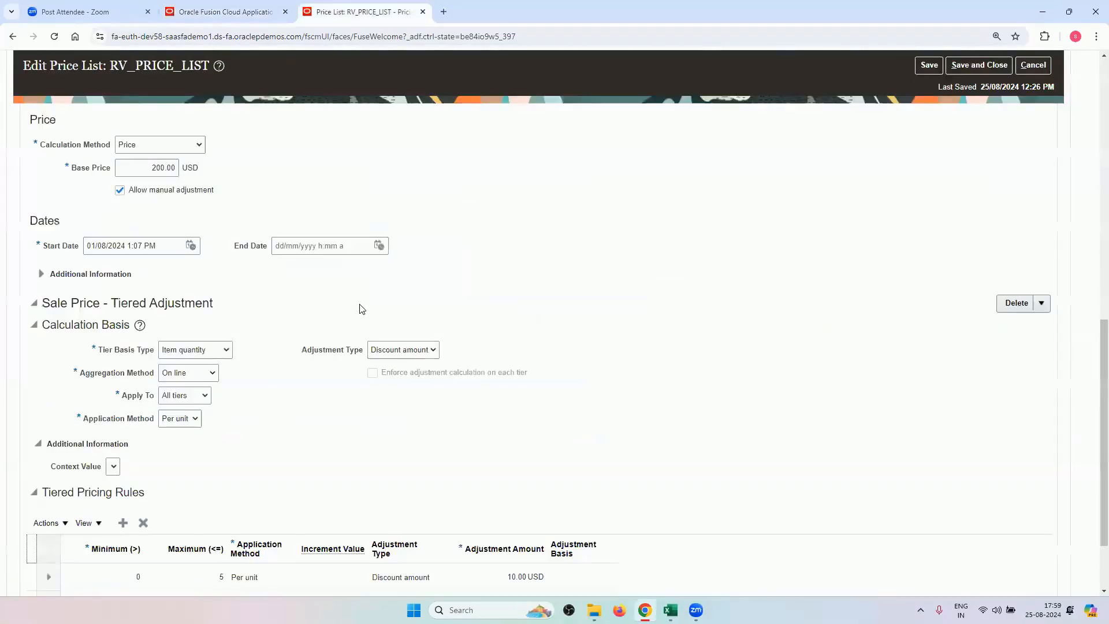
pyautogui.click(204, 399)
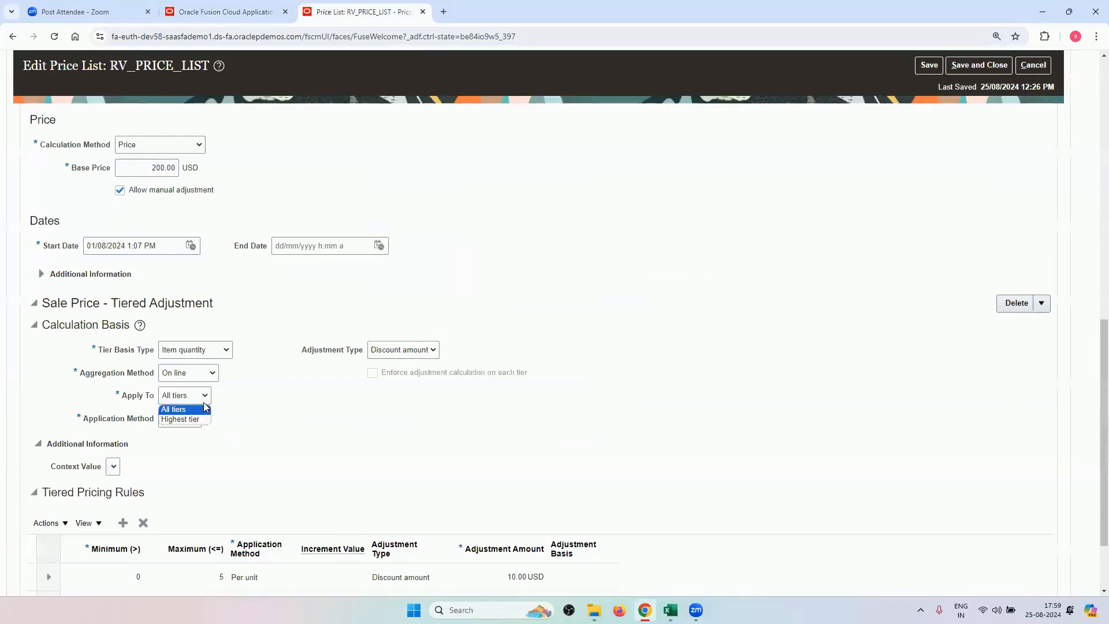
pyautogui.click(249, 426)
pyautogui.scroll(2, 269, 427)
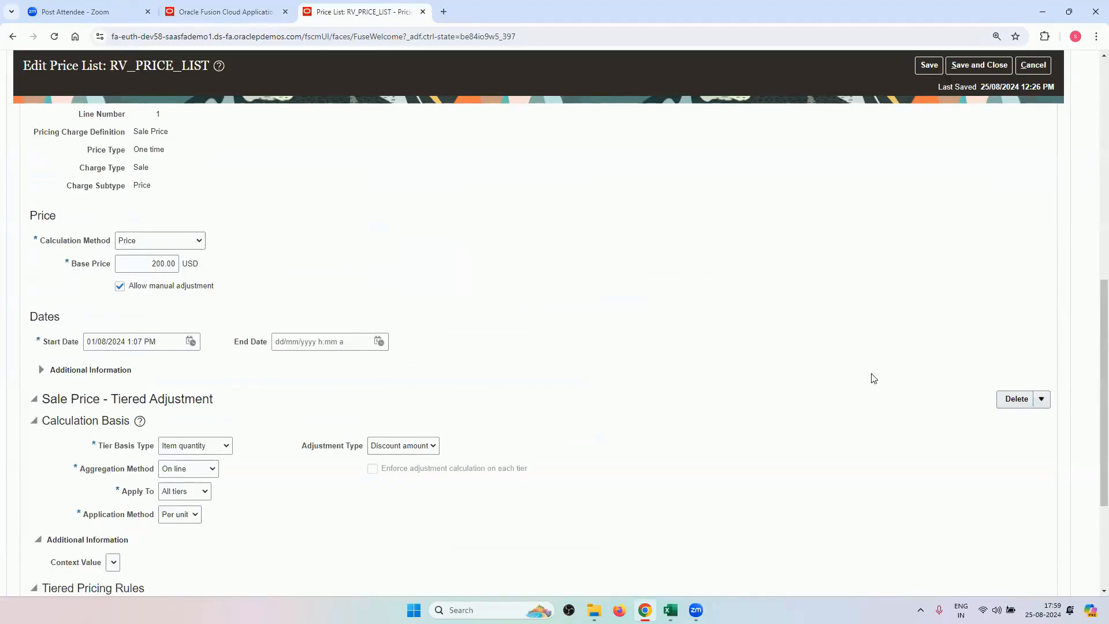
pyautogui.click(1016, 398)
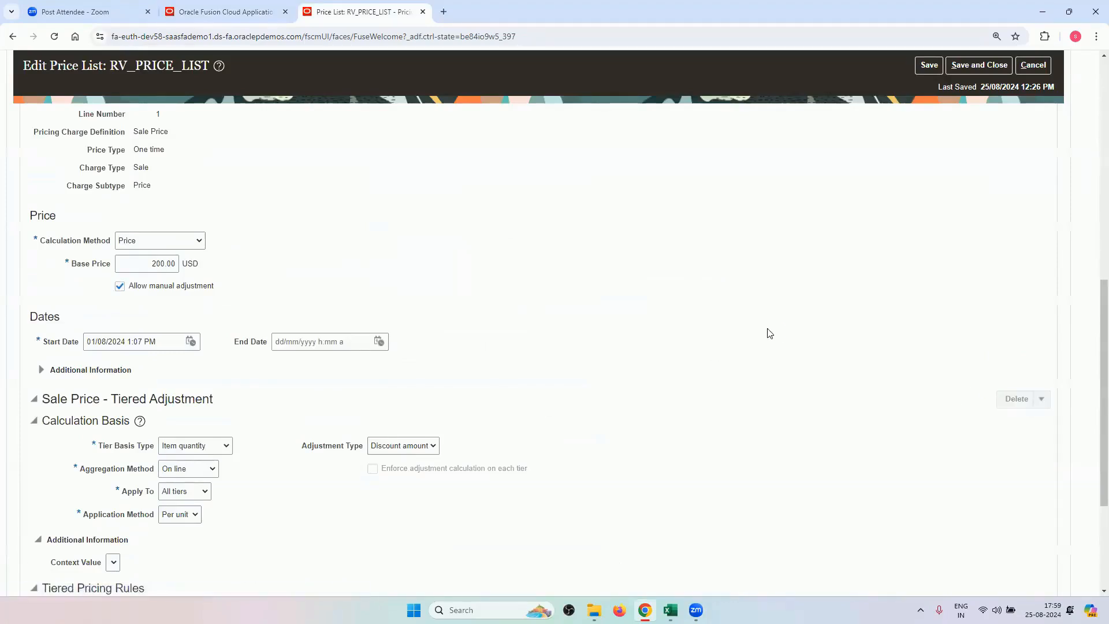
pyautogui.scroll(-2, 903, 425)
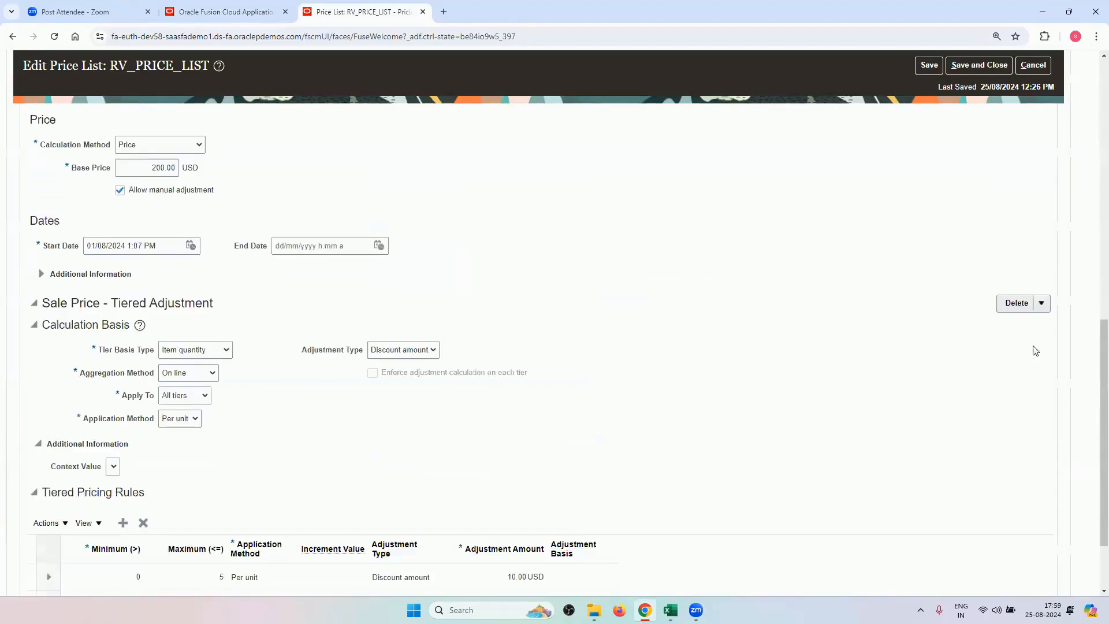
pyautogui.click(1041, 303)
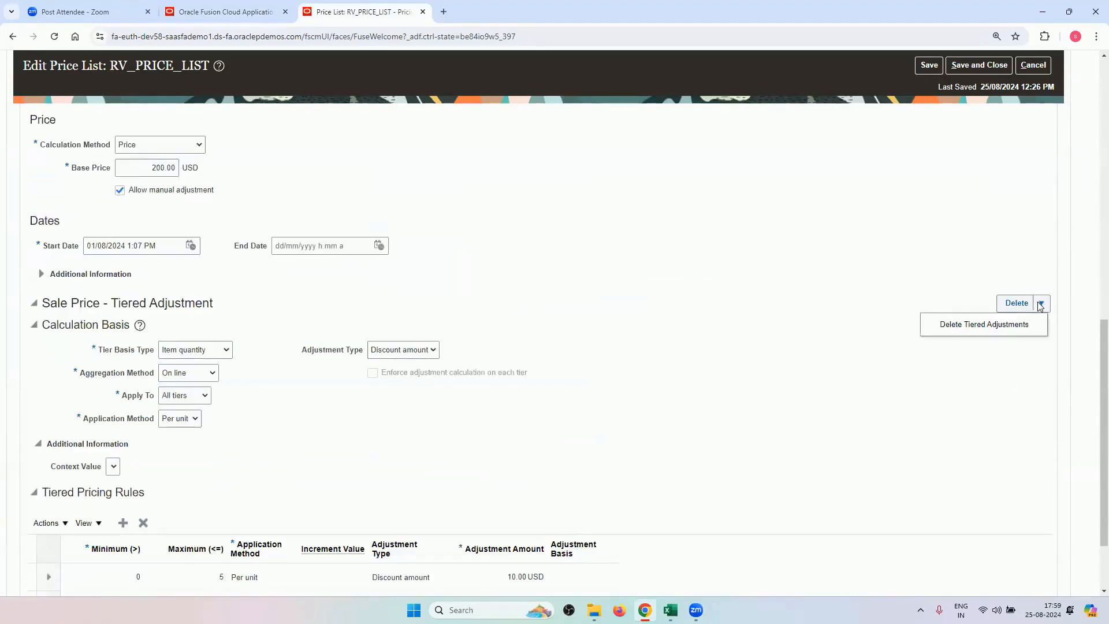
pyautogui.click(985, 324)
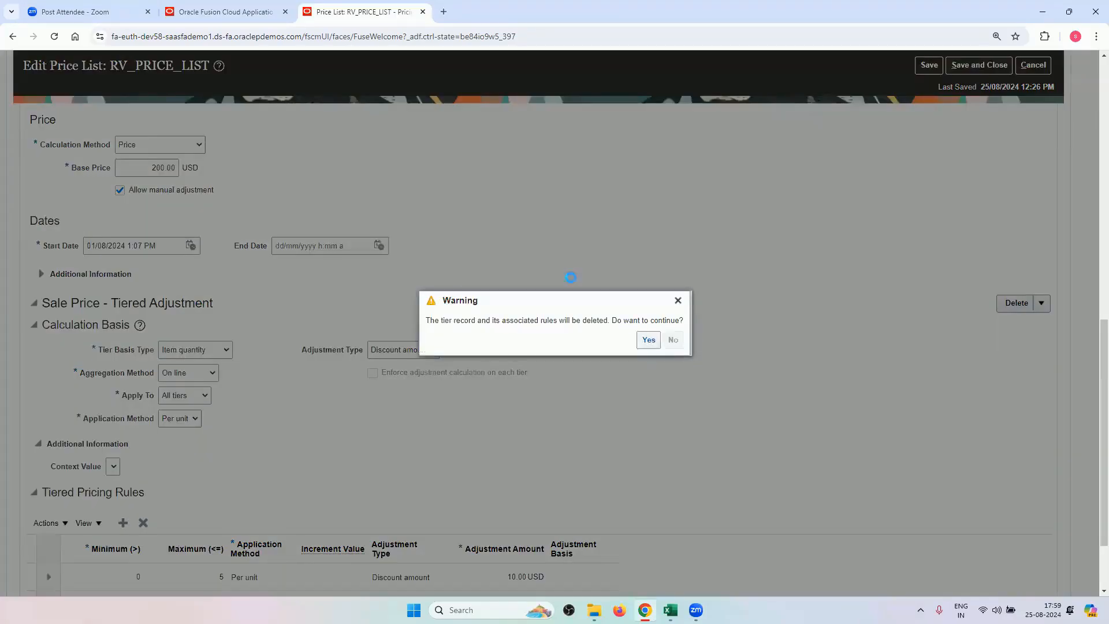
pyautogui.press('Return')
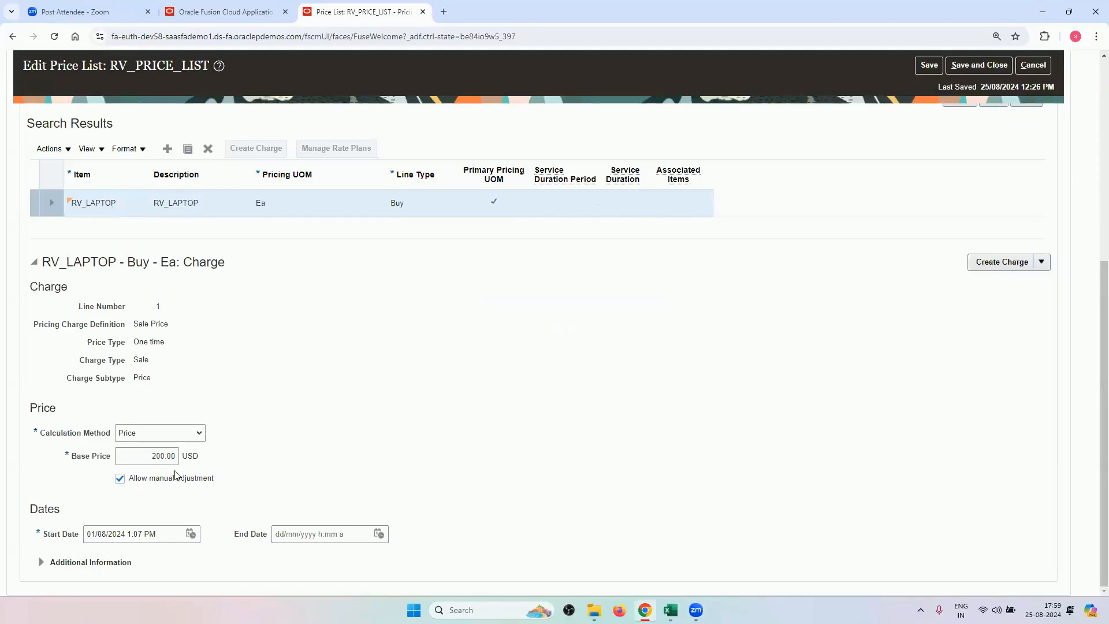
pyautogui.scroll(5, 1008, 130)
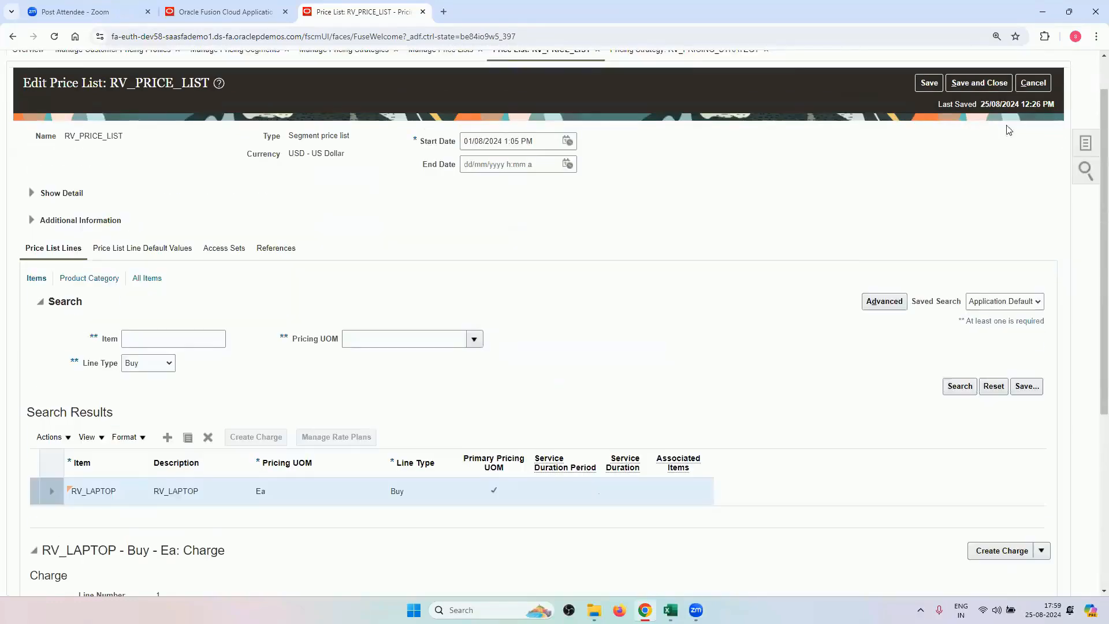
pyautogui.click(928, 84)
# Step: Reprice the draft sales order against the saved price list and set line 1's quantity to 5
pyautogui.click(209, 10)
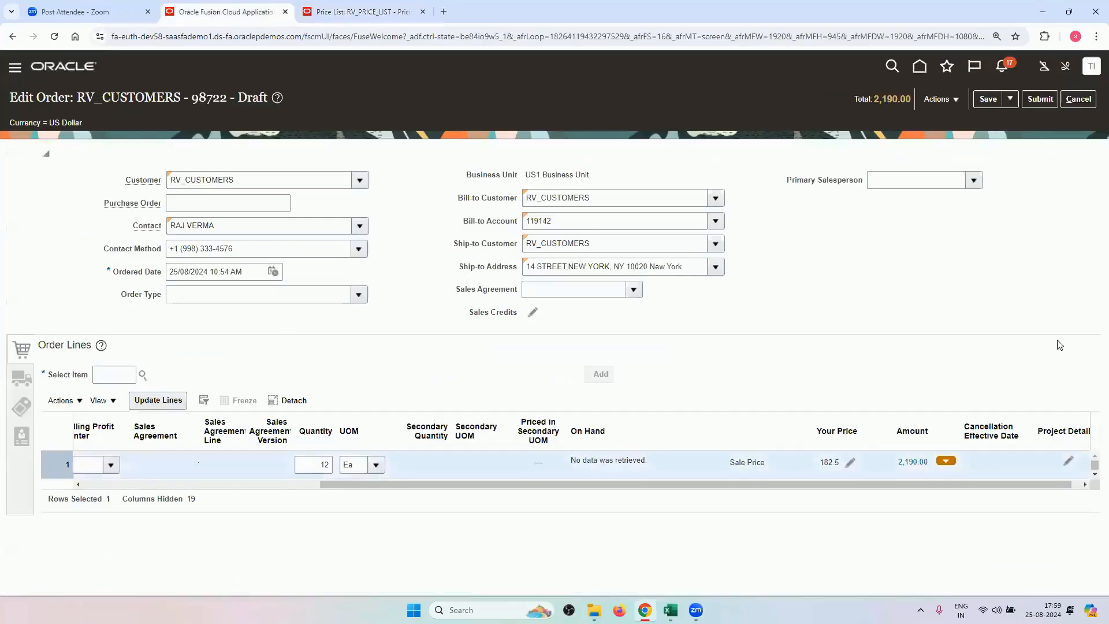
pyautogui.click(938, 99)
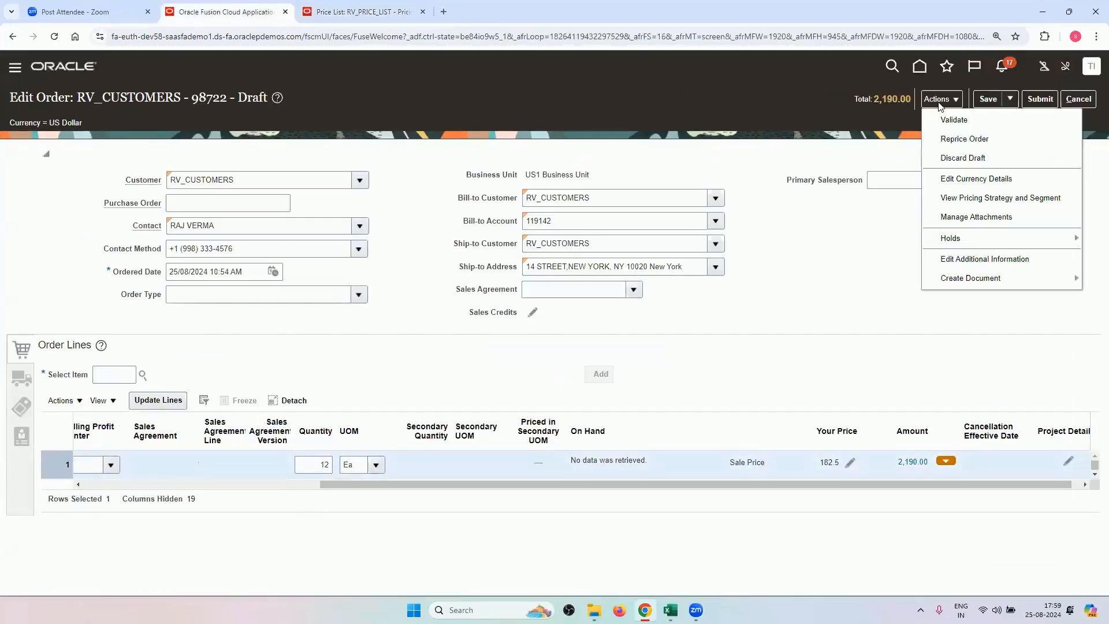
pyautogui.click(964, 140)
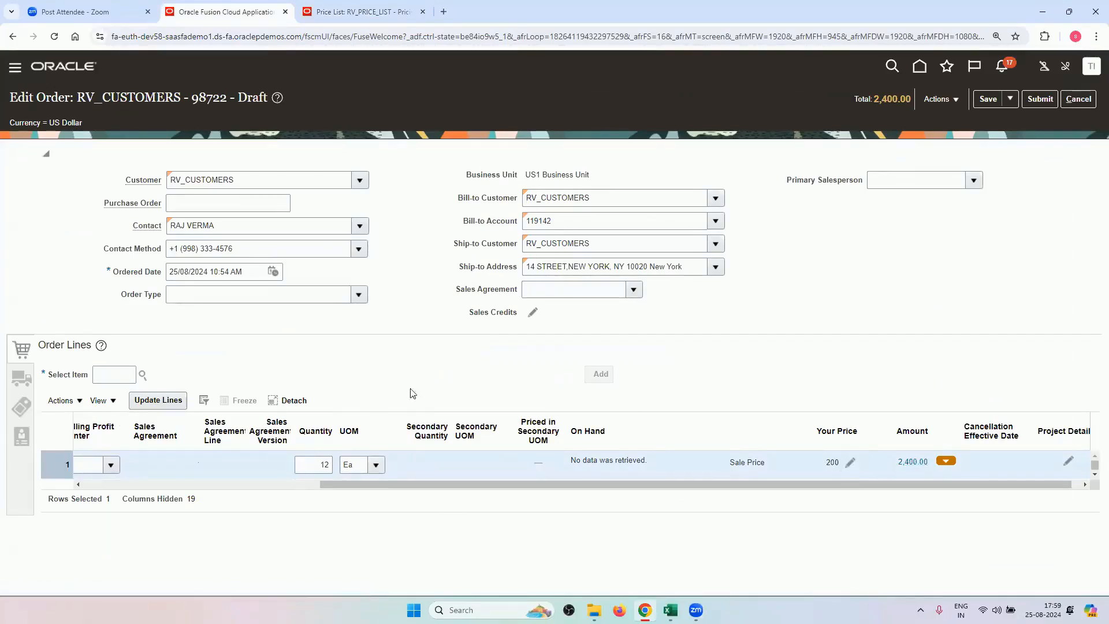
pyautogui.doubleClick(318, 464)
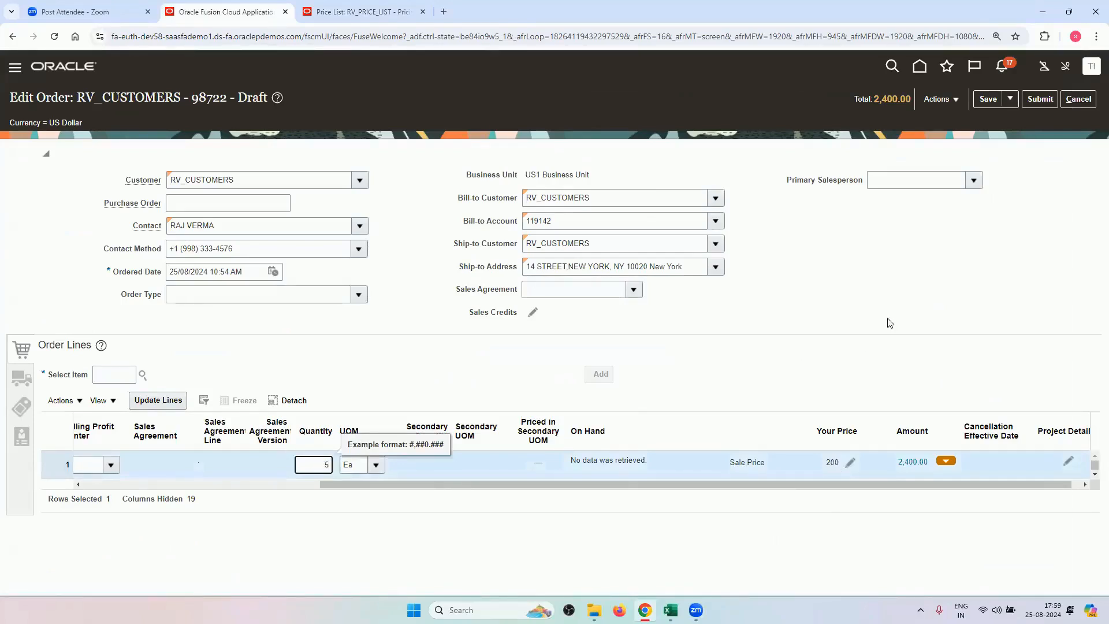
pyautogui.click(886, 274)
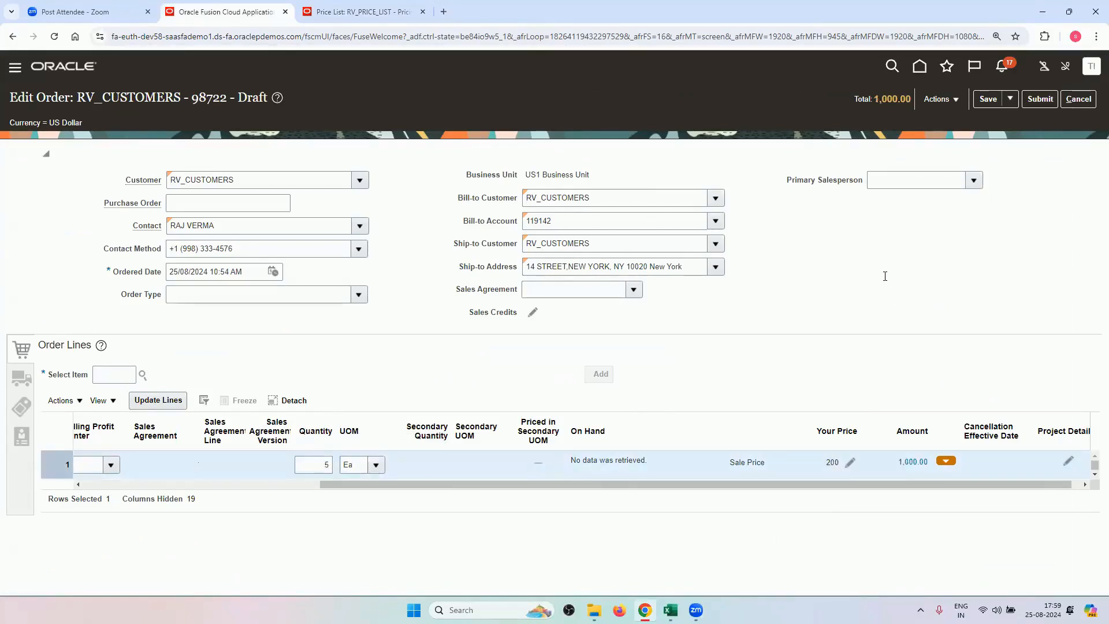
# Step: In RV_PRICE_LIST, create a price adjustment matrix for RV_LAPTOP's sale price charge
pyautogui.click(330, 12)
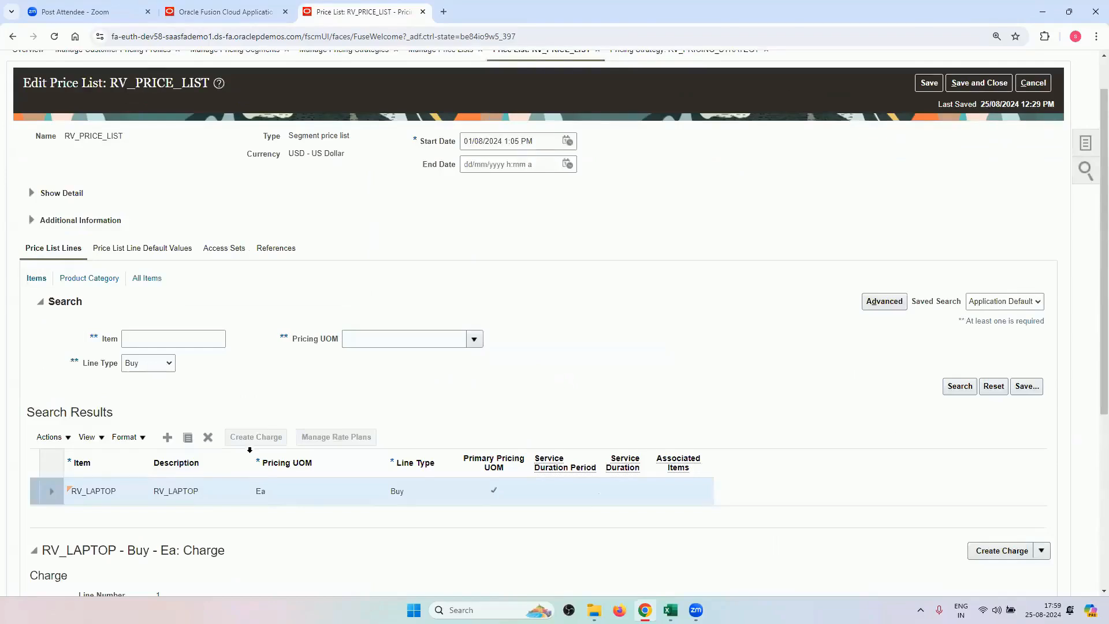
pyautogui.scroll(1, 289, 366)
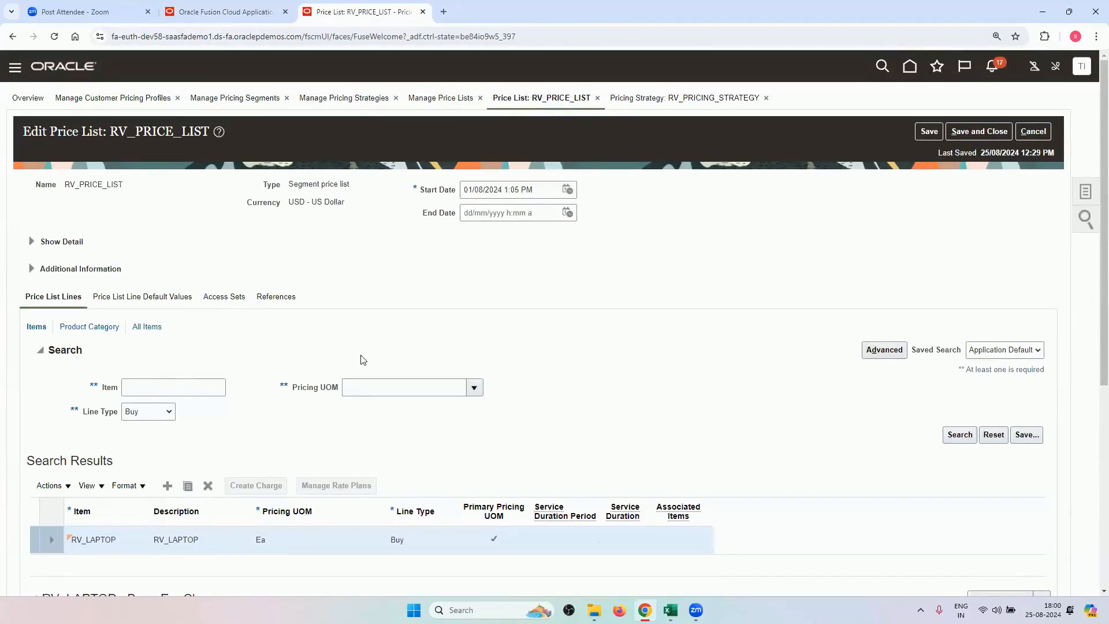
pyautogui.scroll(-5, 306, 344)
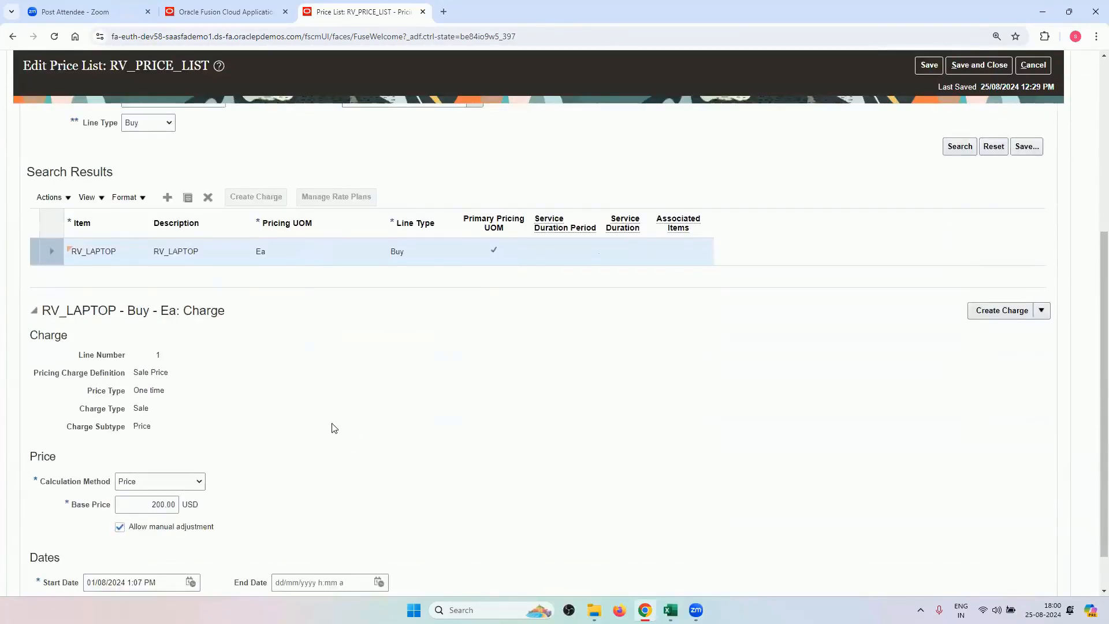
pyautogui.scroll(-1, 300, 437)
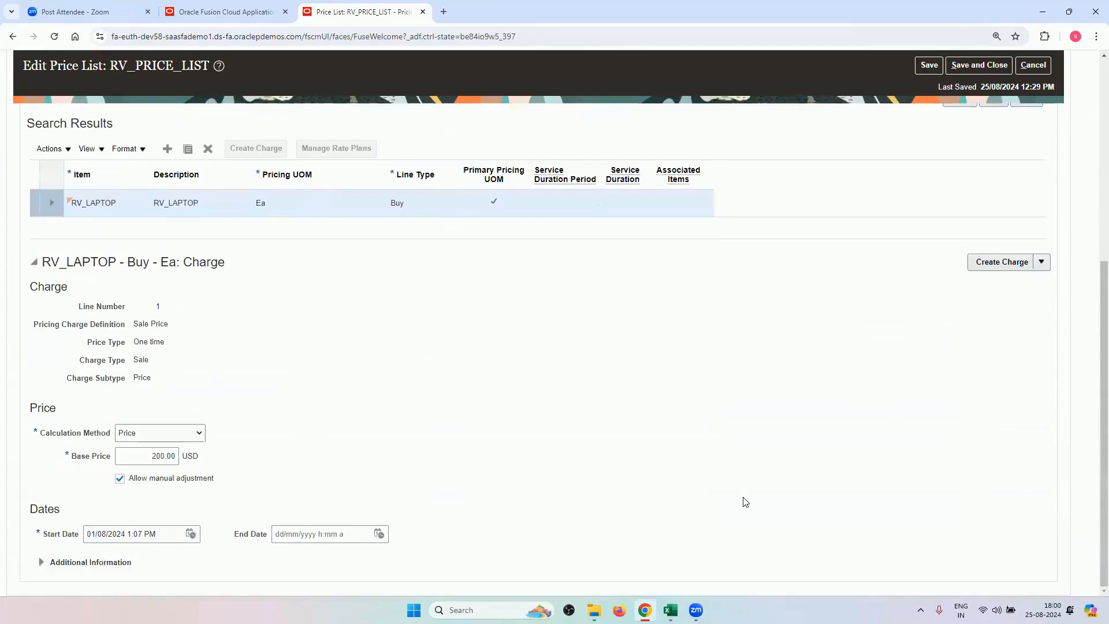
pyautogui.click(1043, 263)
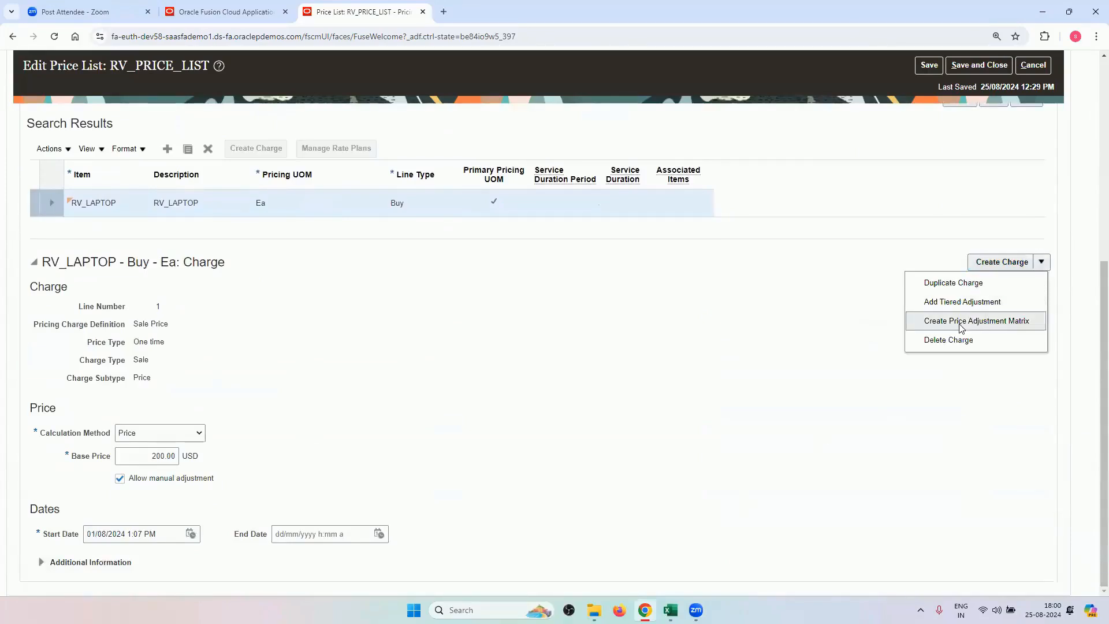
pyautogui.click(1024, 325)
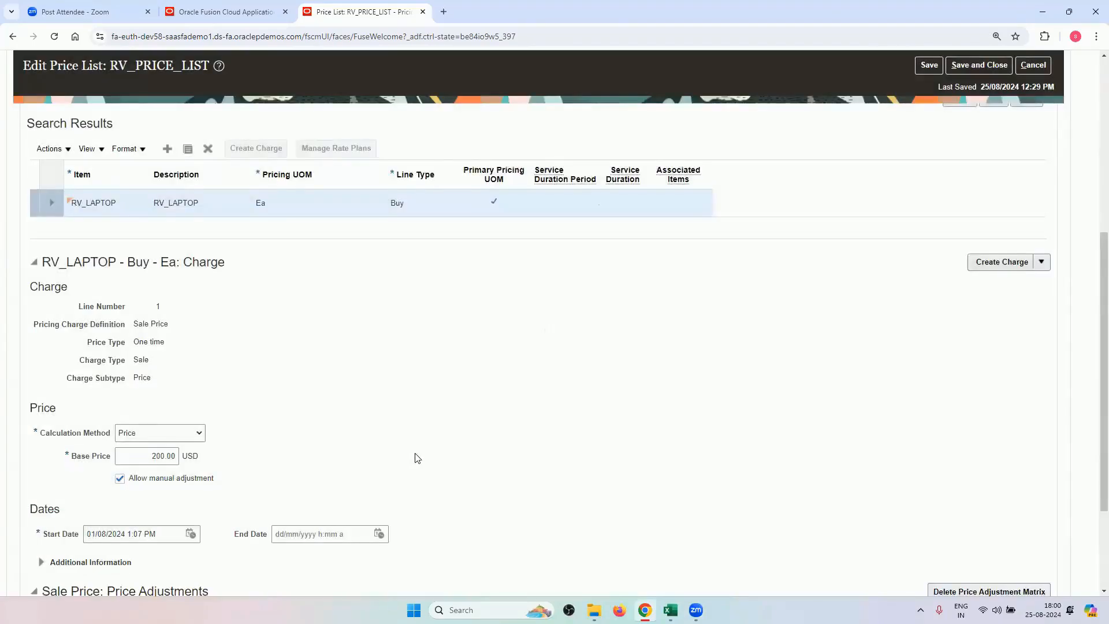
pyautogui.scroll(-3, 412, 455)
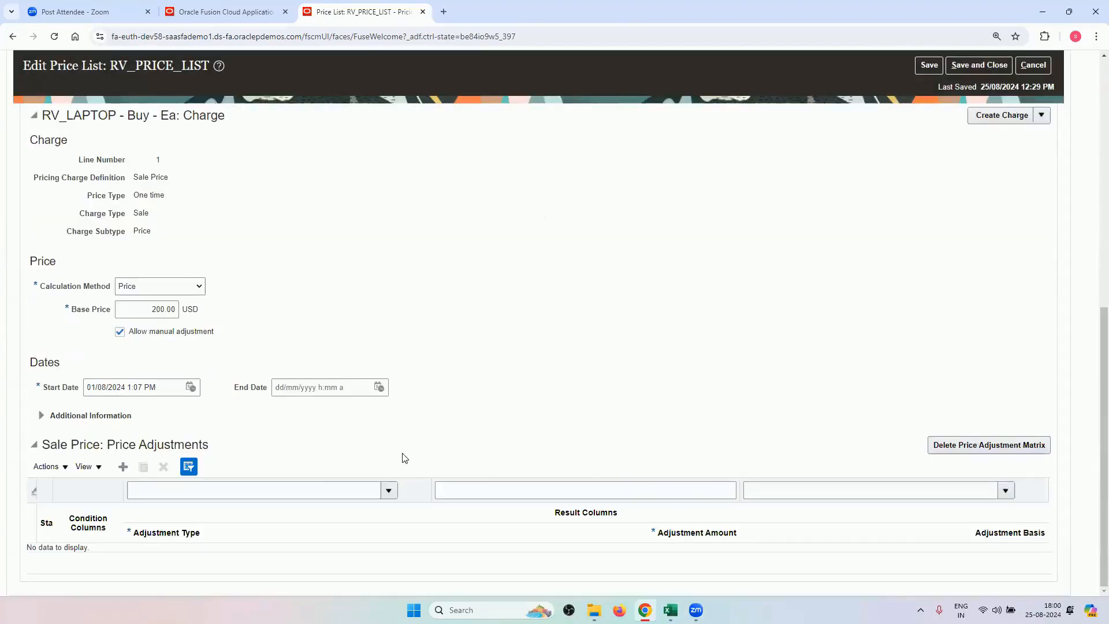
# Step: Add a row to RV_LAPTOP's sale price adjustment matrix and open its adjustment type choices
pyautogui.click(123, 467)
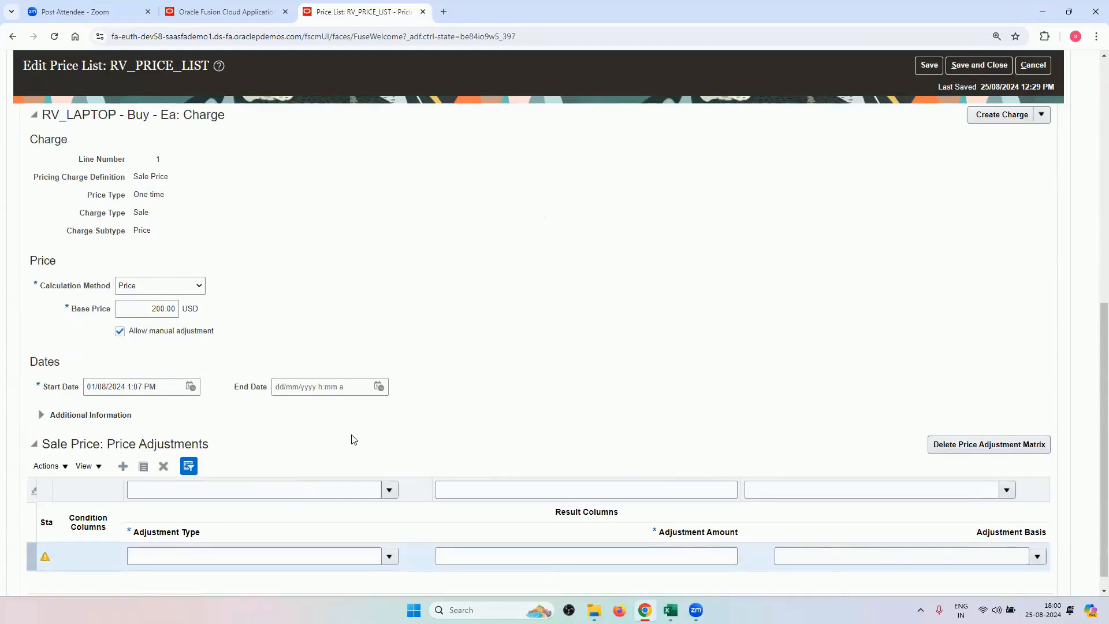
pyautogui.scroll(-1, 352, 440)
pyautogui.click(389, 537)
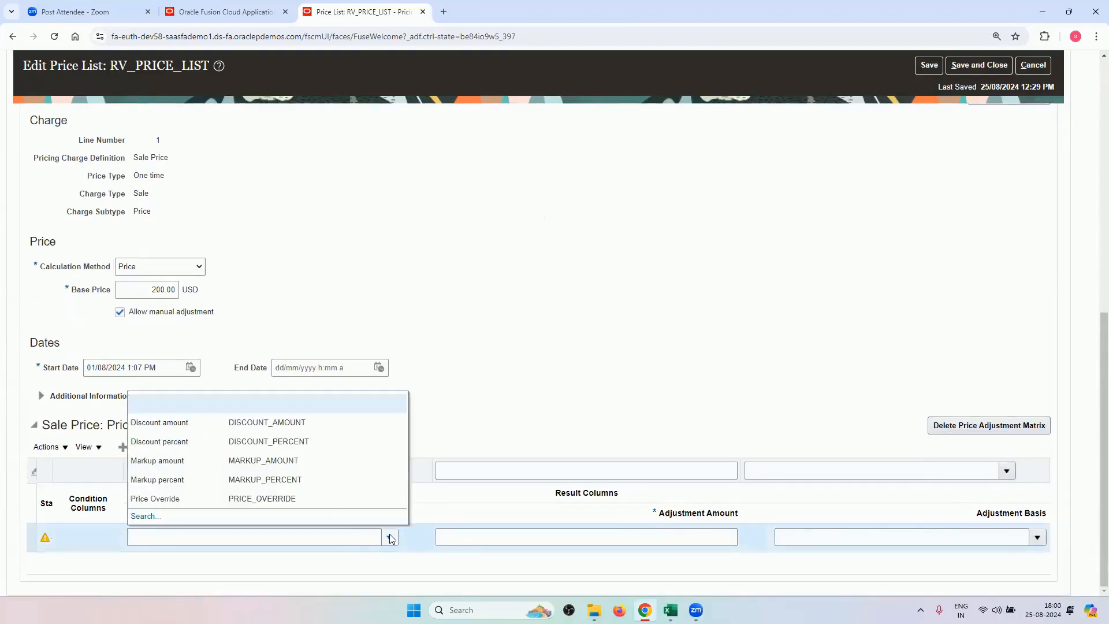
# Step: In the draft sales order, check the adjustment types offered for line 1's manual sale price adjustment, and close the editor without saving
pyautogui.click(225, 12)
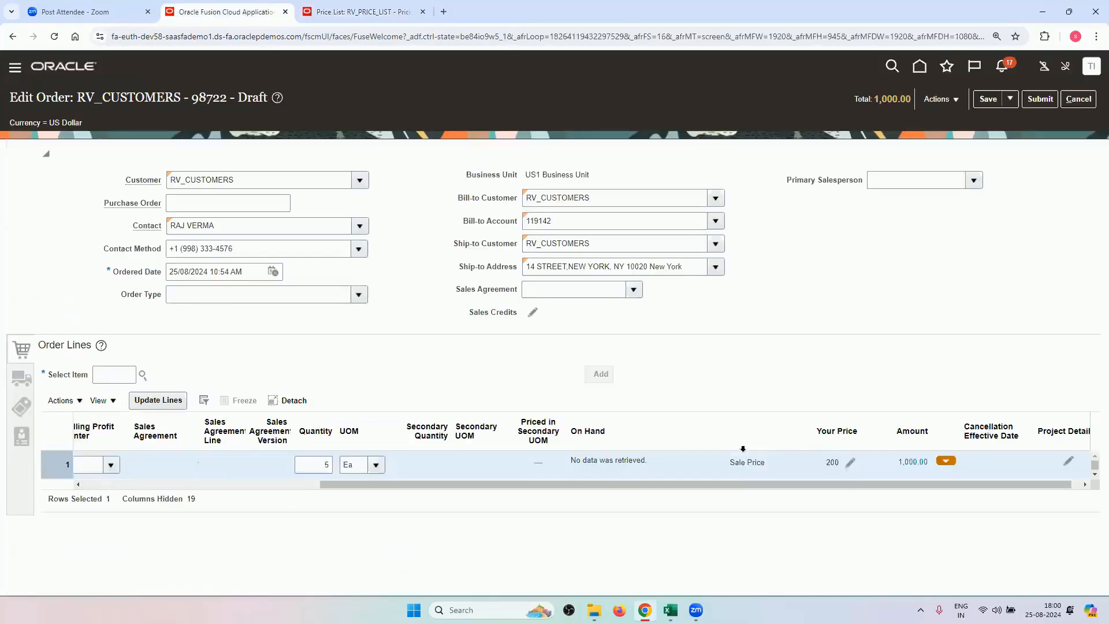
pyautogui.click(849, 464)
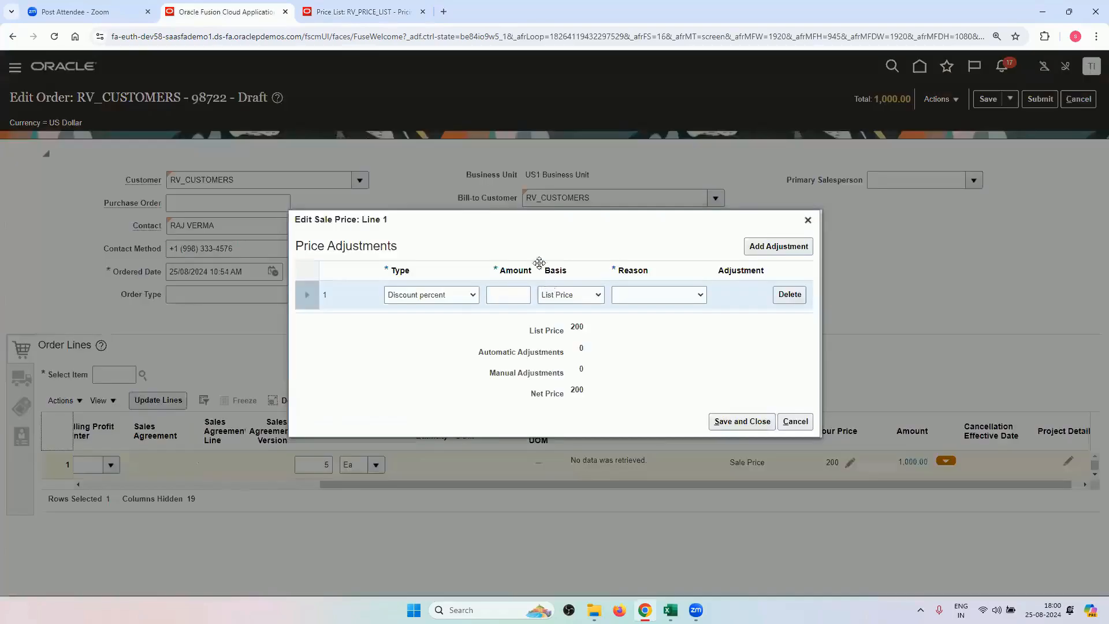
pyautogui.click(473, 295)
pyautogui.click(808, 220)
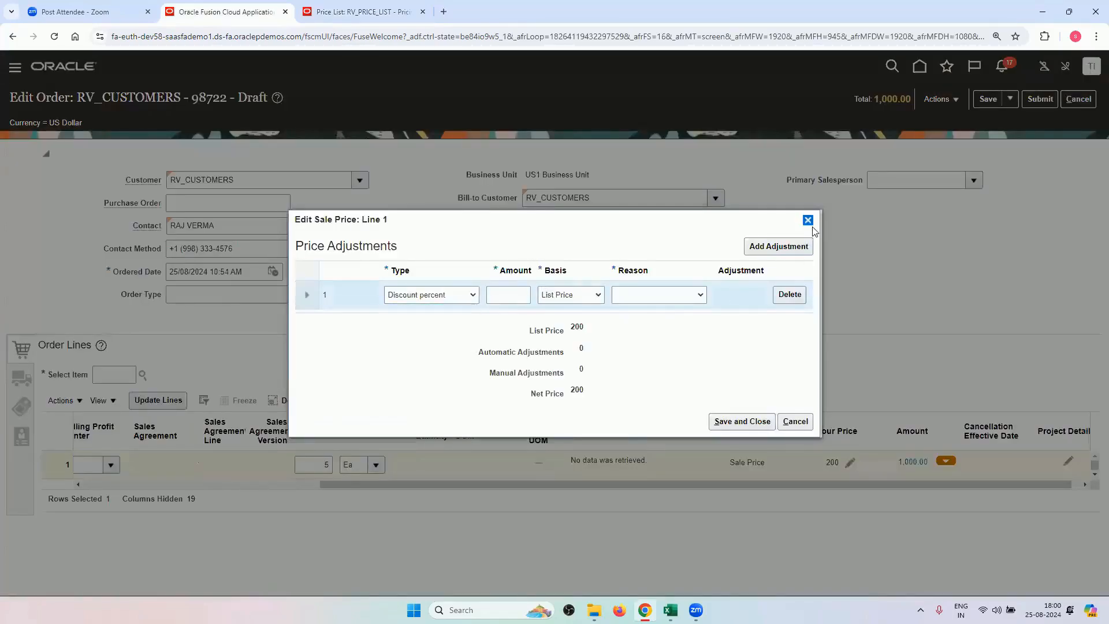
pyautogui.click(808, 220)
# Step: In RV_PRICE_LIST, set the new matrix row to Discount amount, 20, with Final Price as the adjustment basis, and save the price list
pyautogui.click(391, 11)
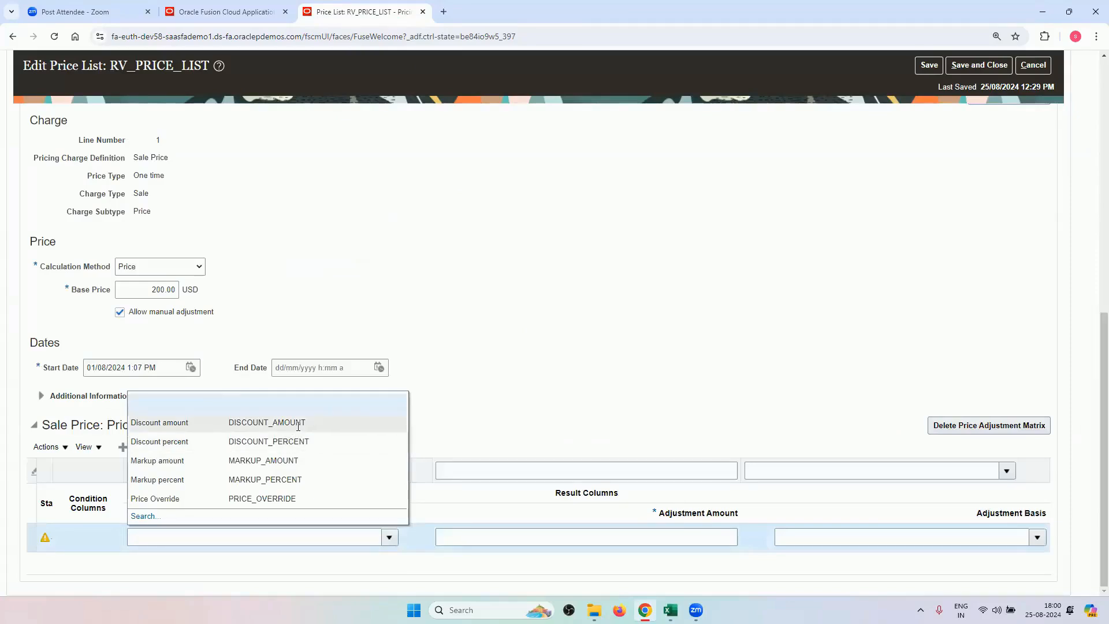
pyautogui.click(298, 426)
pyautogui.click(578, 538)
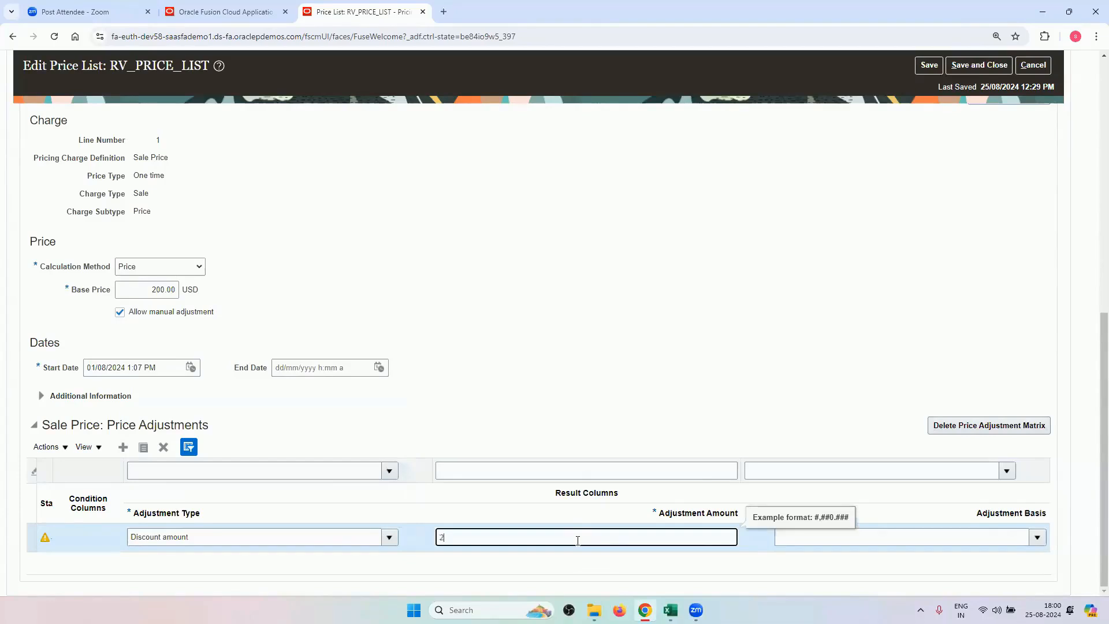
pyautogui.click(1033, 538)
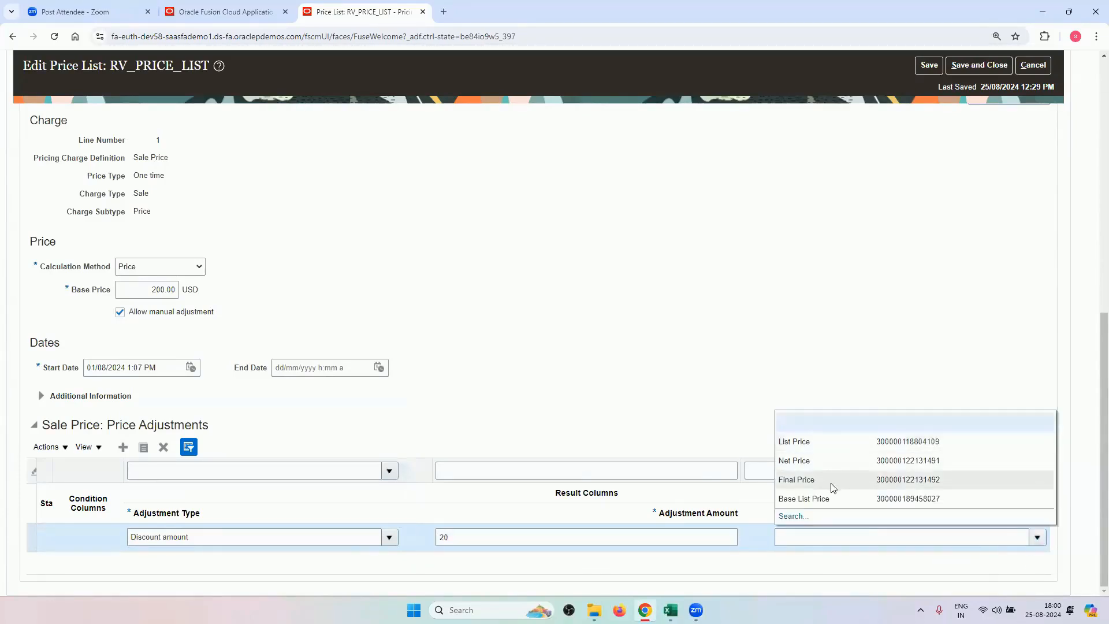
pyautogui.click(832, 484)
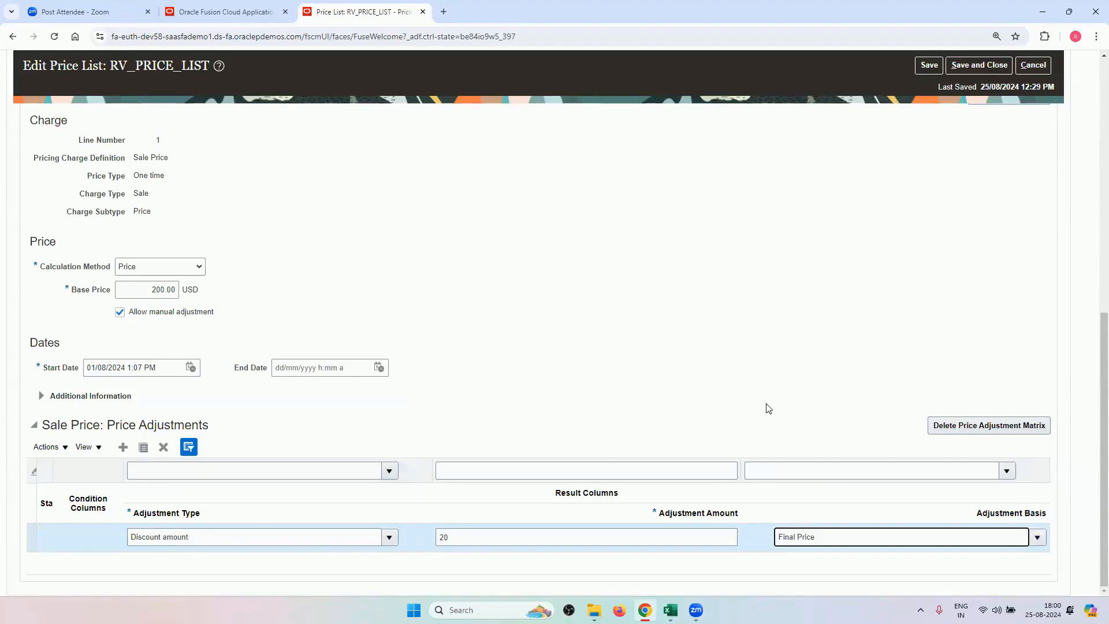
pyautogui.click(928, 65)
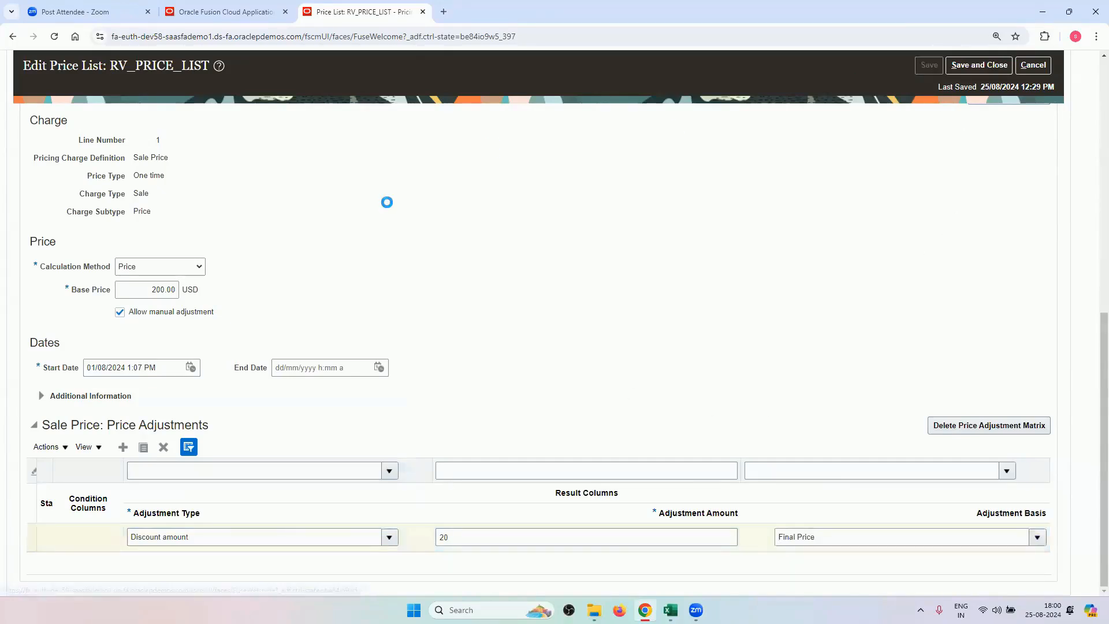
# Step: Reprice the RV_CUSTOMERS draft sales order and check its pricing message details
pyautogui.click(168, 9)
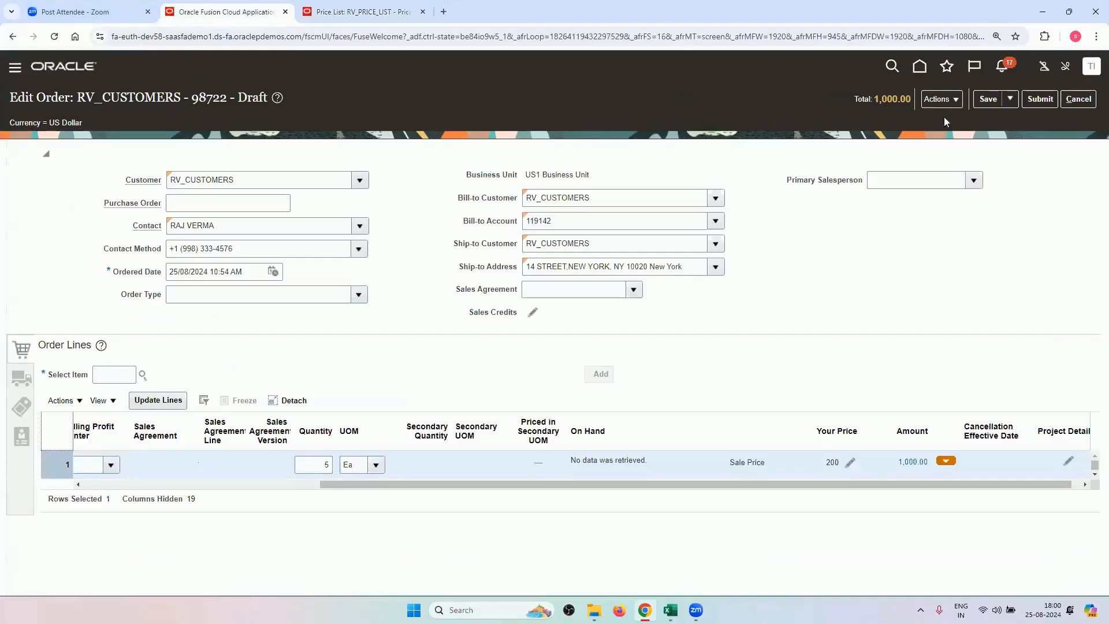
pyautogui.click(940, 100)
pyautogui.click(953, 205)
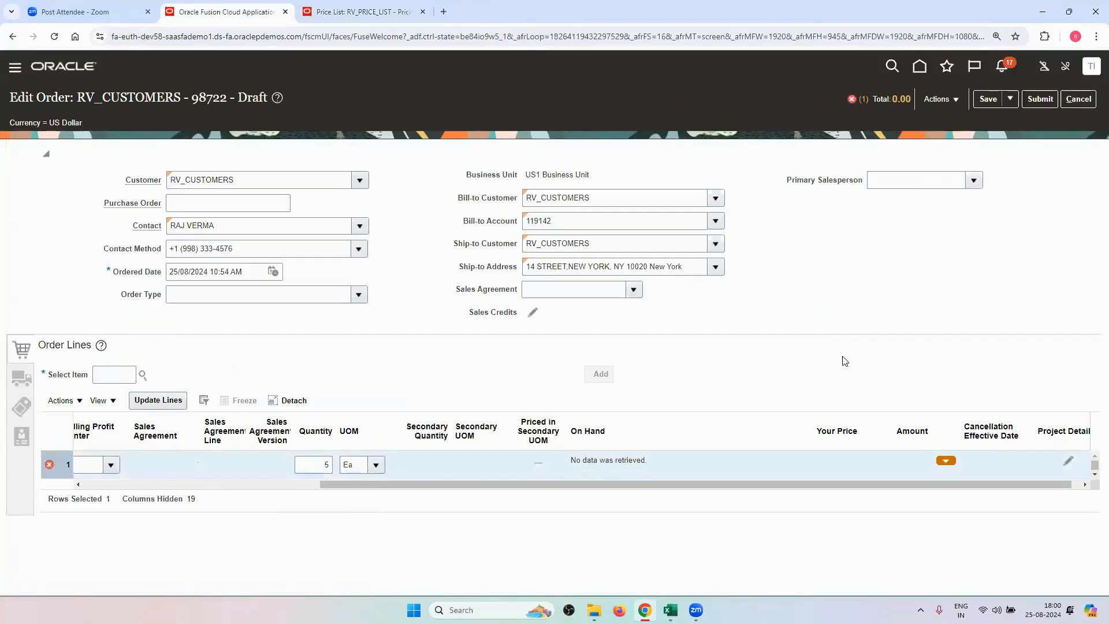
pyautogui.click(852, 100)
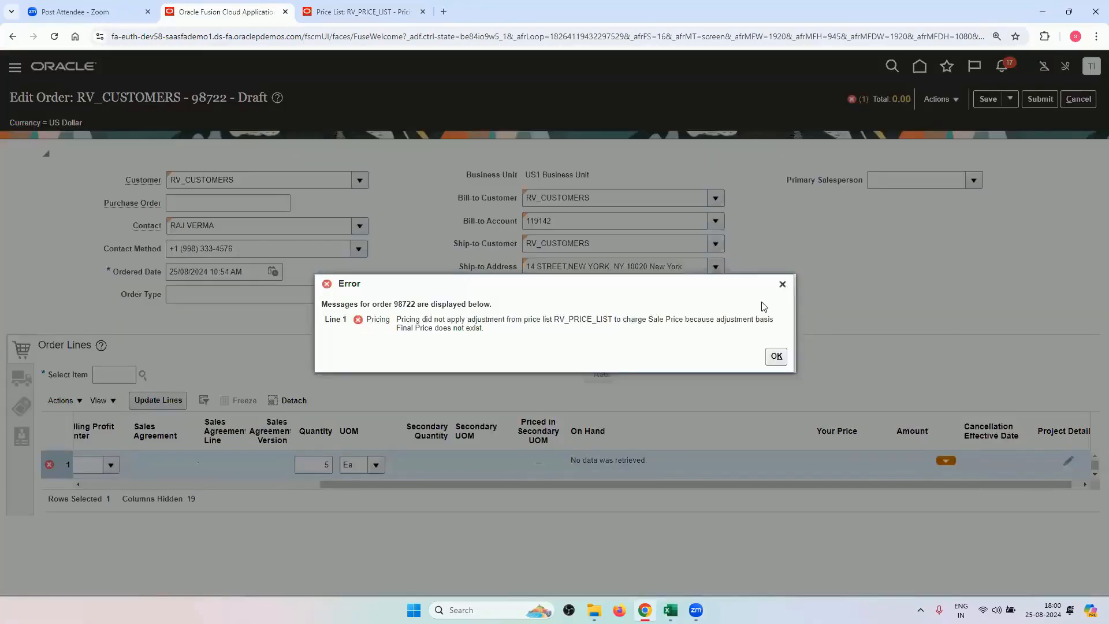
pyautogui.click(782, 284)
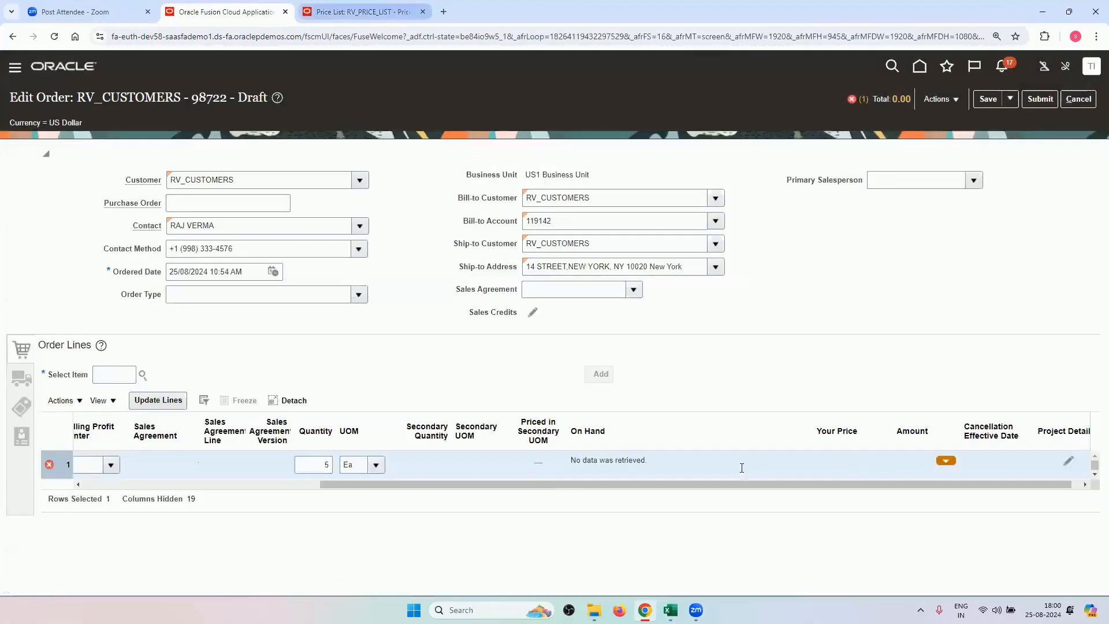
# Step: In RV_PRICE_LIST, look up all adjustment basis options for the sale price discount, clear its adjustment basis and save
pyautogui.click(362, 12)
pyautogui.click(1037, 537)
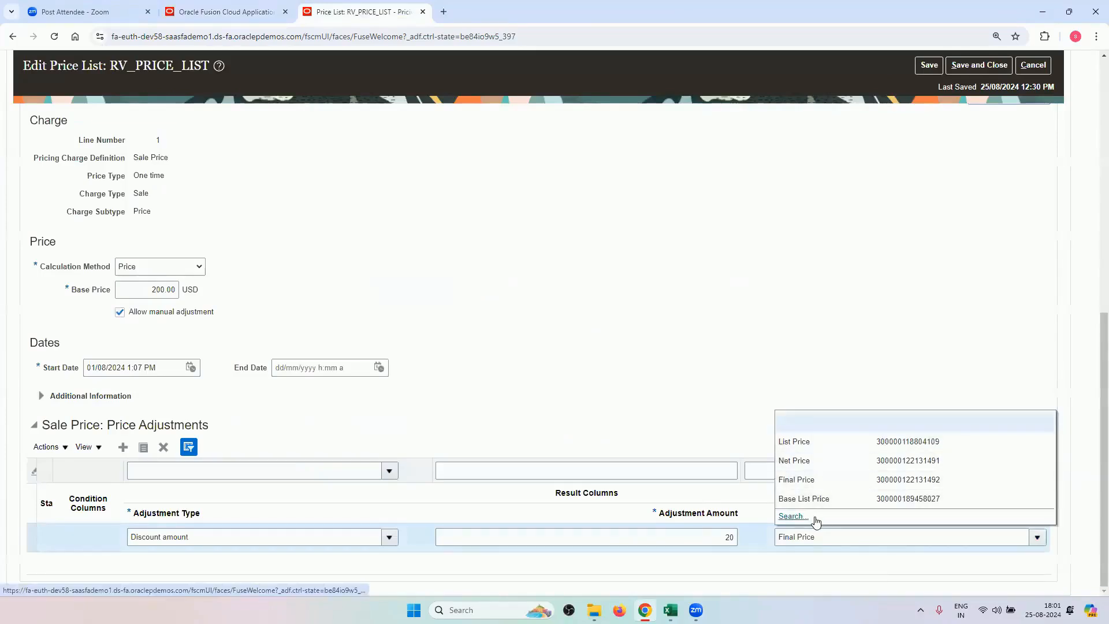
pyautogui.click(793, 516)
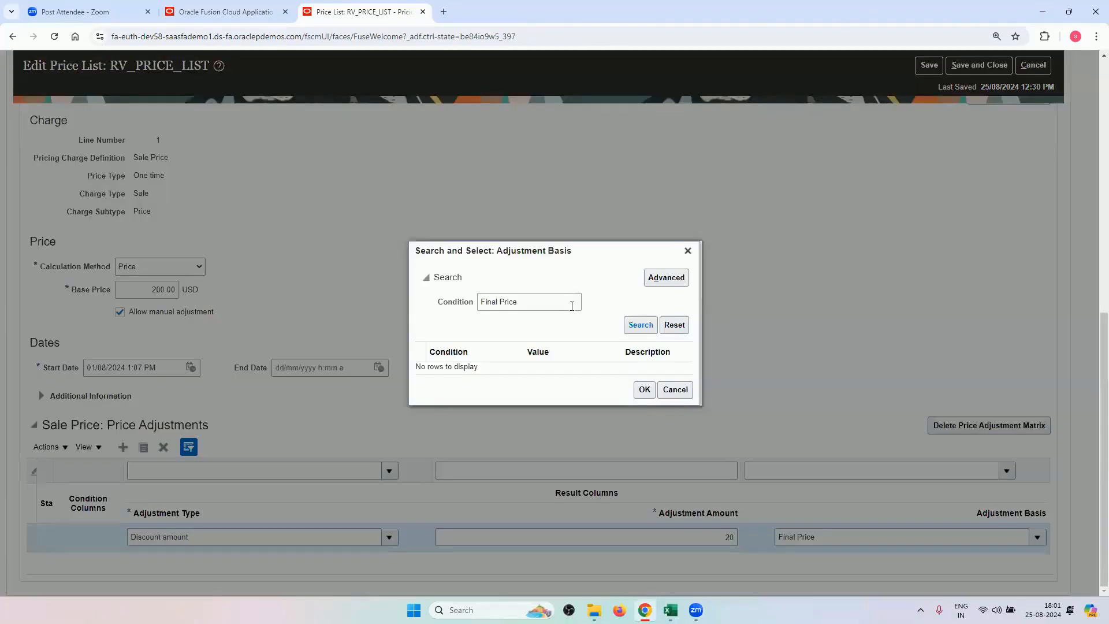
pyautogui.press('BackSpace')
pyautogui.press('Return')
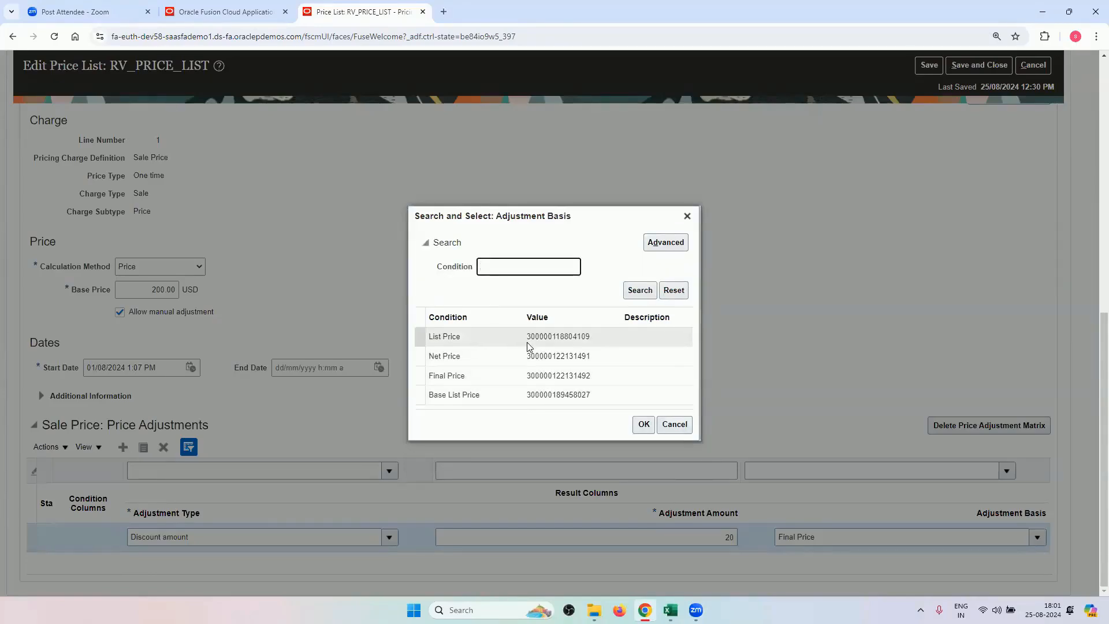
pyautogui.click(686, 216)
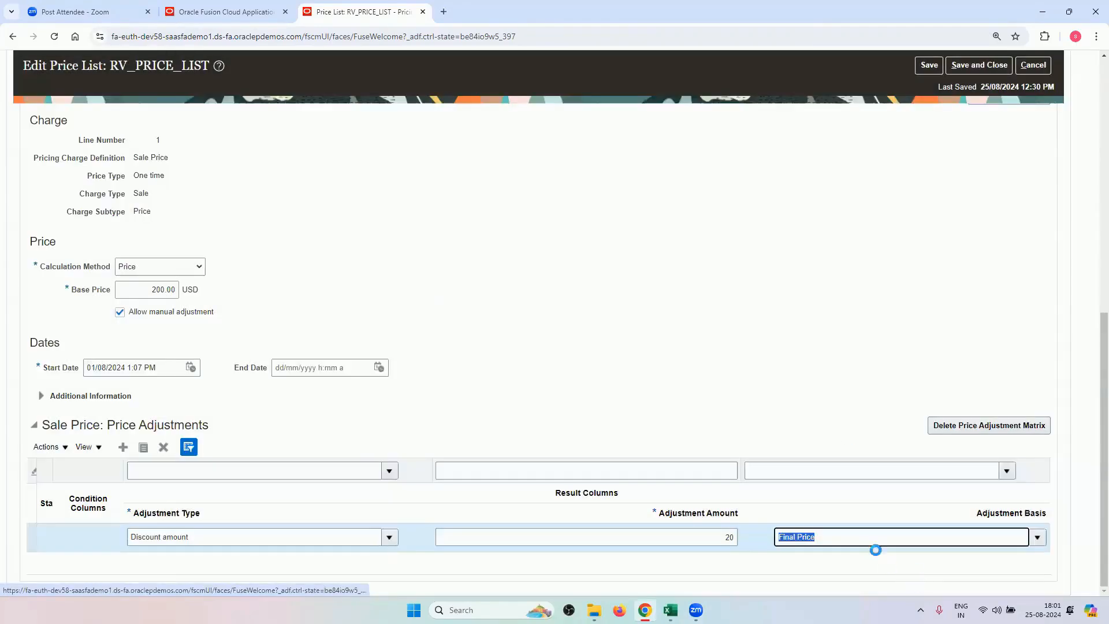
pyautogui.press('BackSpace')
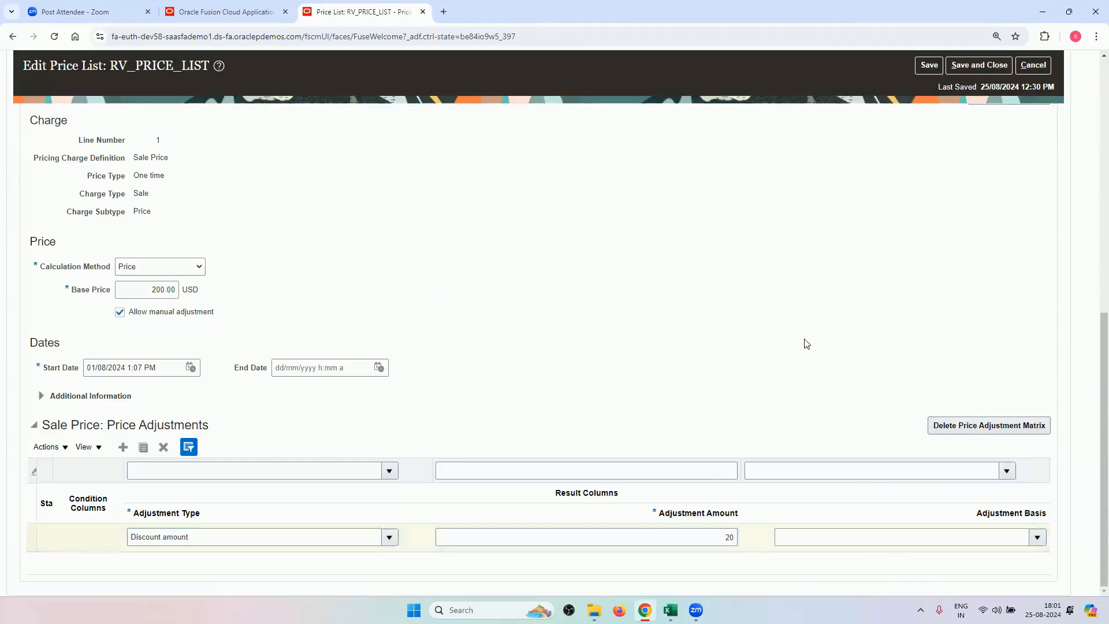
pyautogui.click(928, 65)
# Step: Reprice the RV_CUSTOMERS draft order again and view the price component breakdown for line 1's amount
pyautogui.click(226, 12)
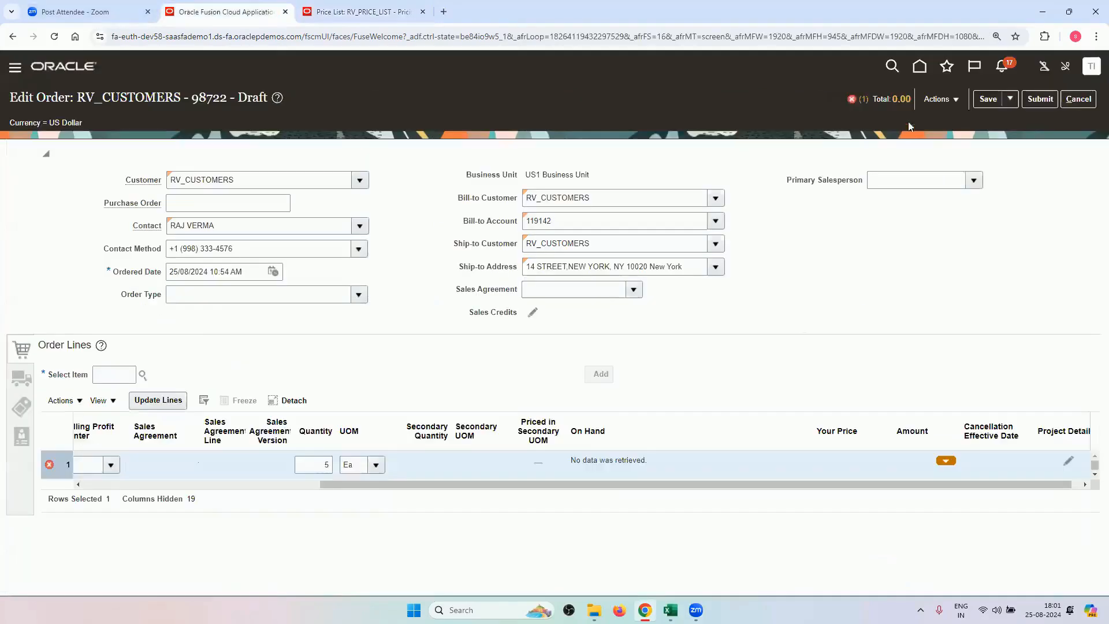
pyautogui.click(941, 99)
pyautogui.click(959, 141)
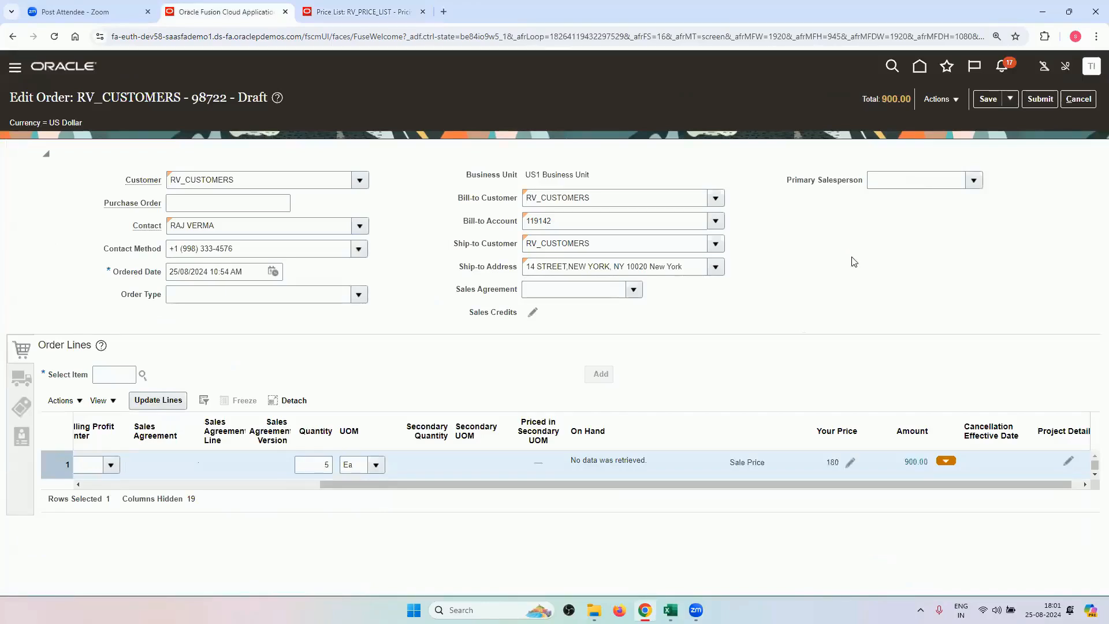
pyautogui.click(915, 461)
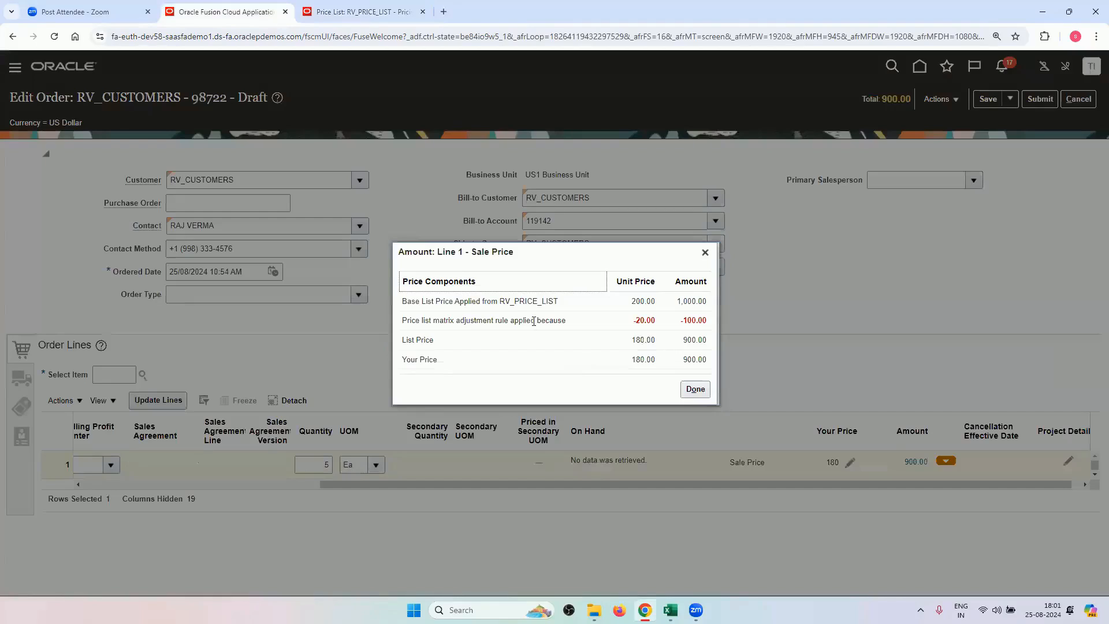
pyautogui.click(705, 252)
# Step: Compare the manual price adjustment options of order line 1 with the price list's adjustment matrix
pyautogui.click(850, 462)
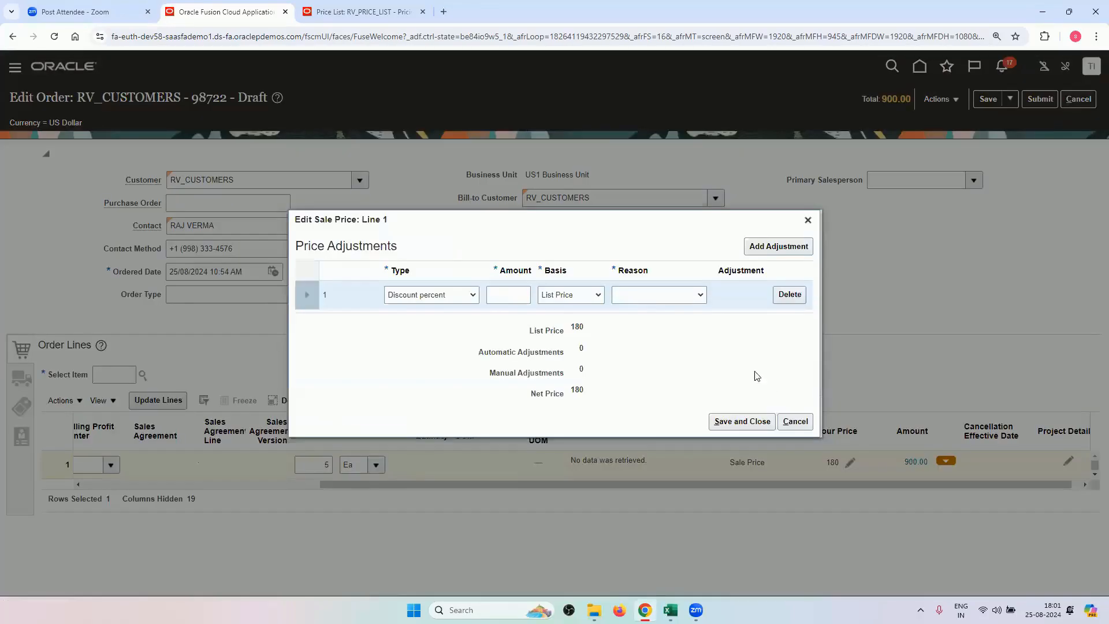
pyautogui.click(807, 220)
pyautogui.click(364, 12)
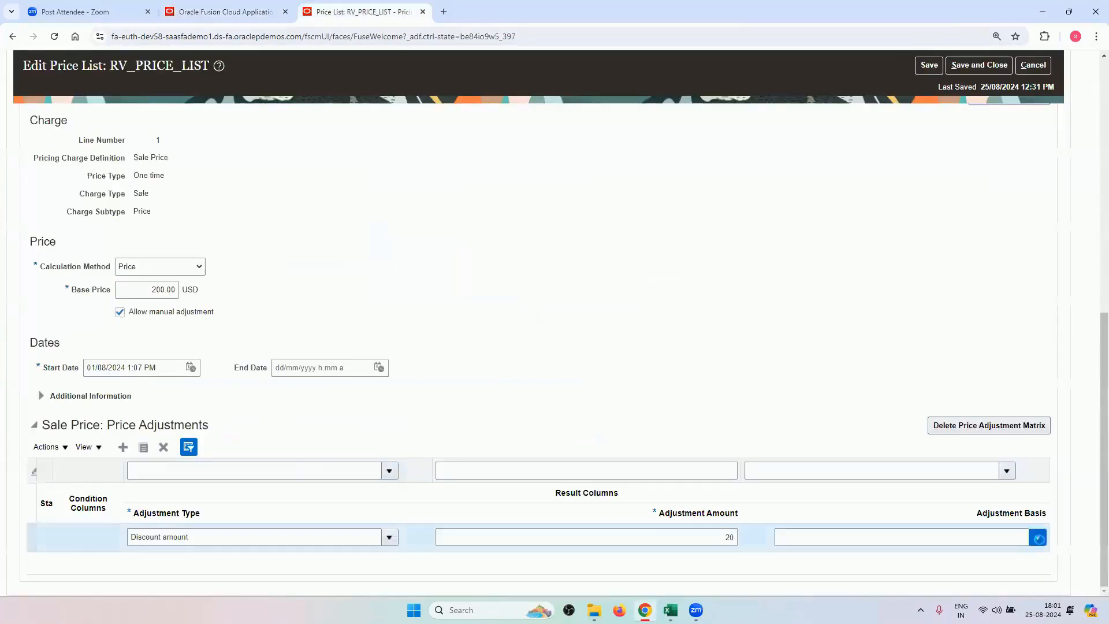
pyautogui.click(711, 363)
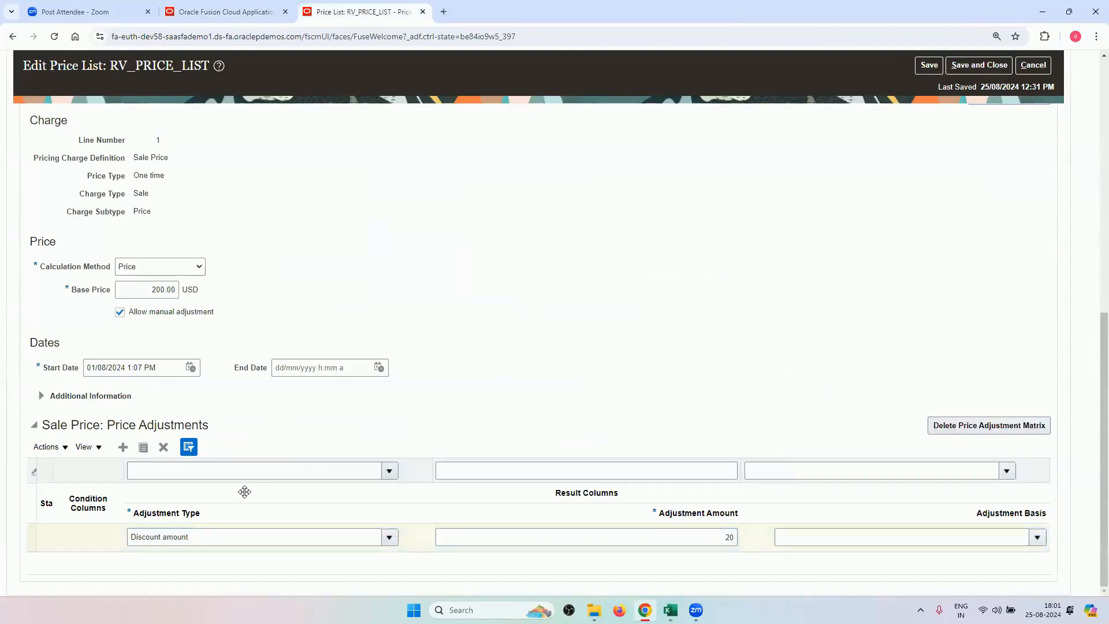
pyautogui.click(275, 7)
pyautogui.click(851, 463)
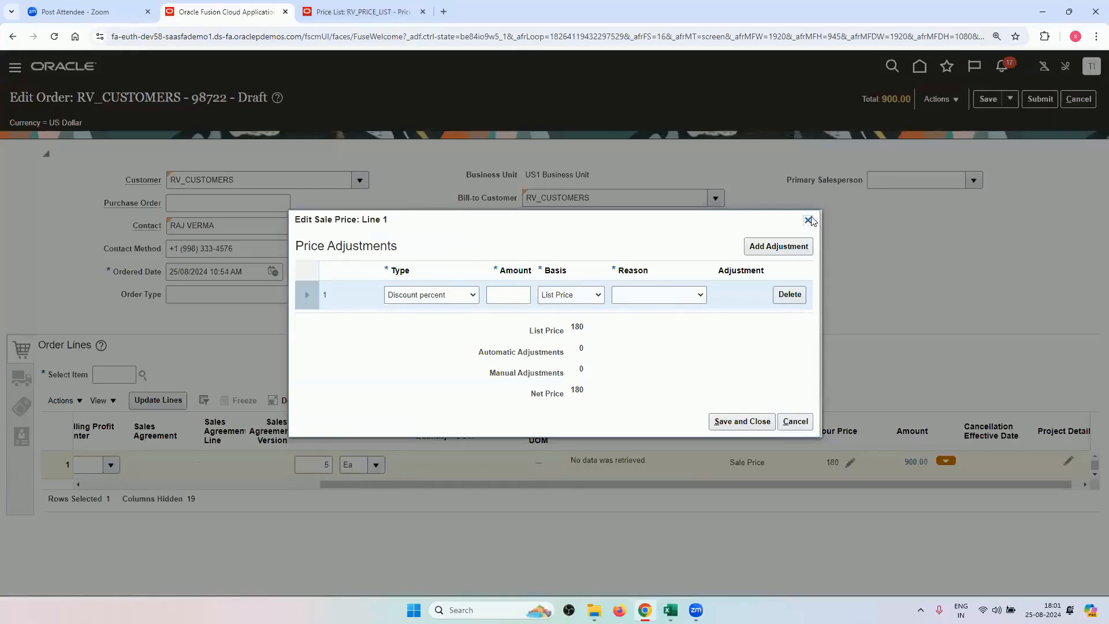
pyautogui.click(808, 220)
# Step: Delete the price adjustment matrix from the RV_LAPTOP charge in RV_PRICE_LIST and show the available charge actions
pyautogui.click(361, 12)
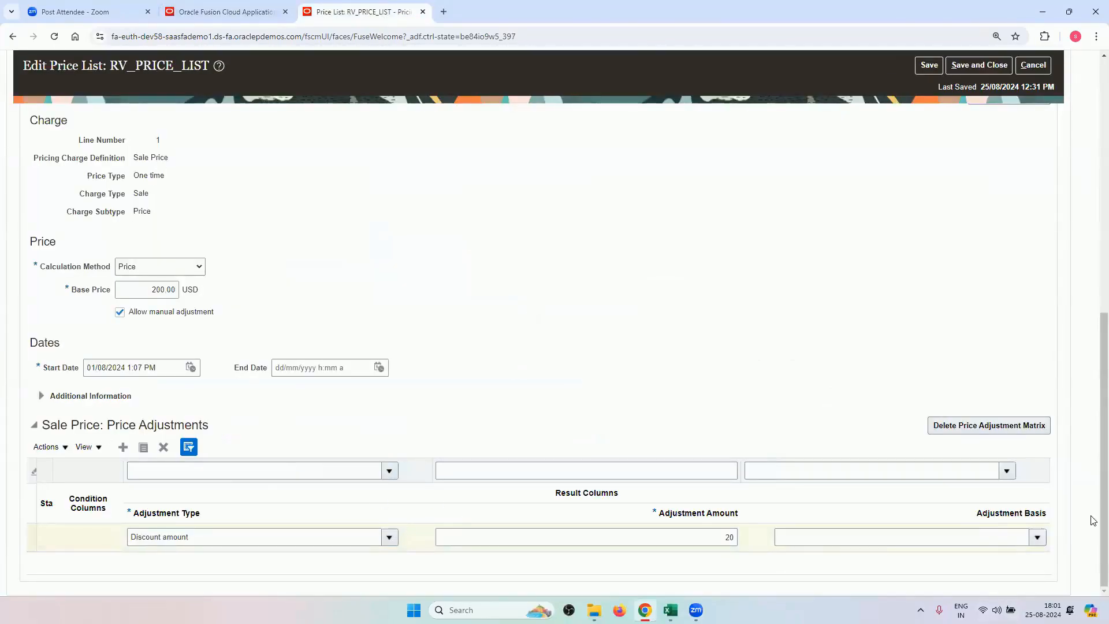
pyautogui.click(995, 431)
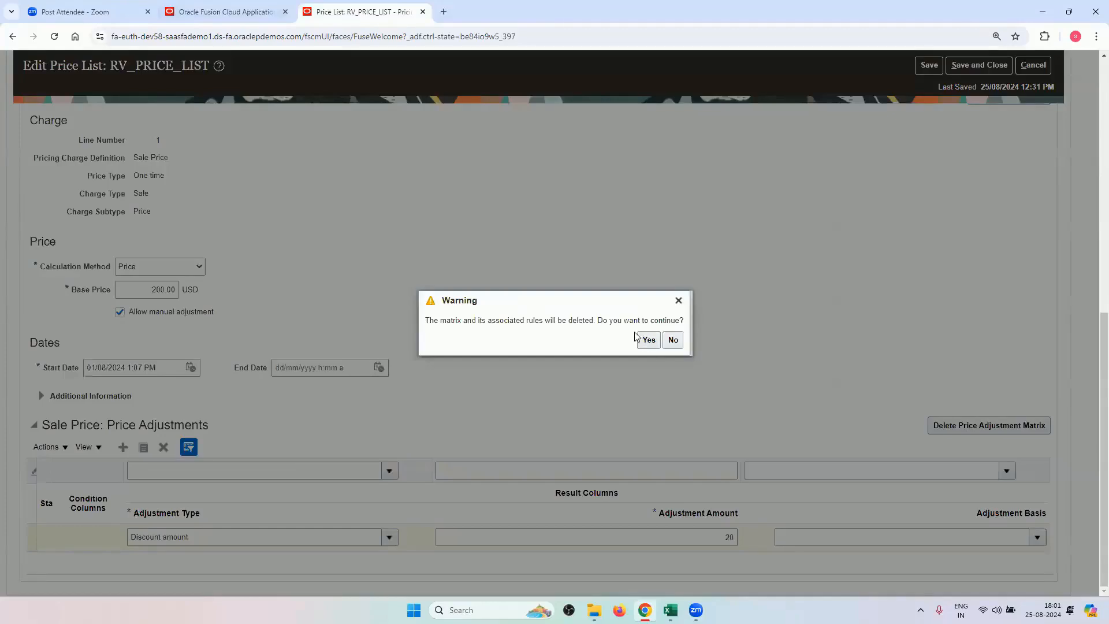
pyautogui.moveTo(635, 337); pyautogui.dragTo(645, 339)
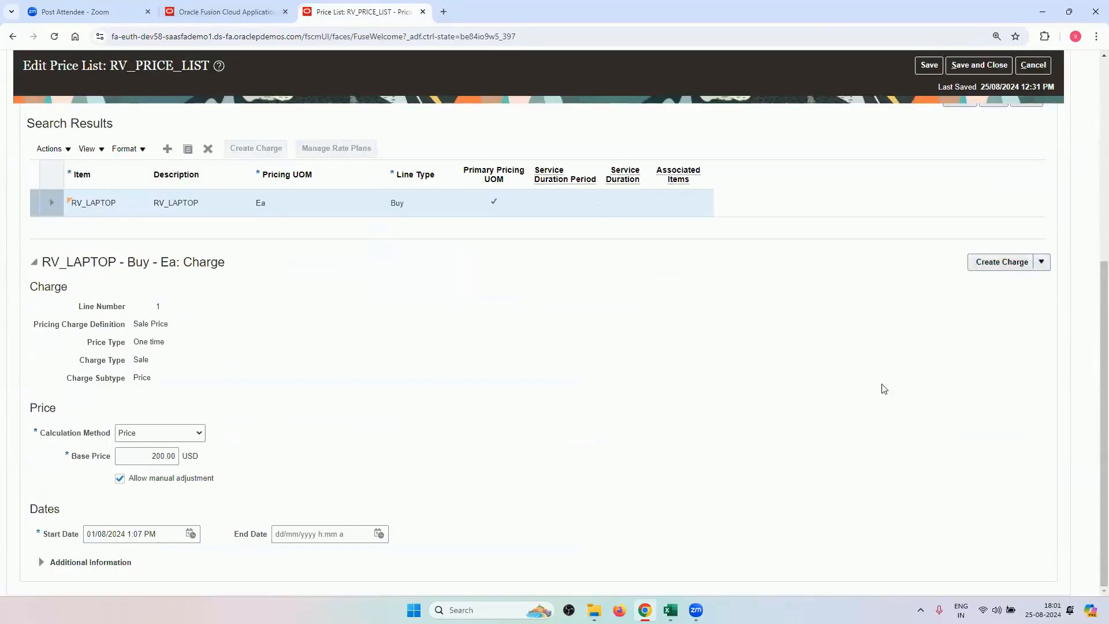
pyautogui.click(1041, 264)
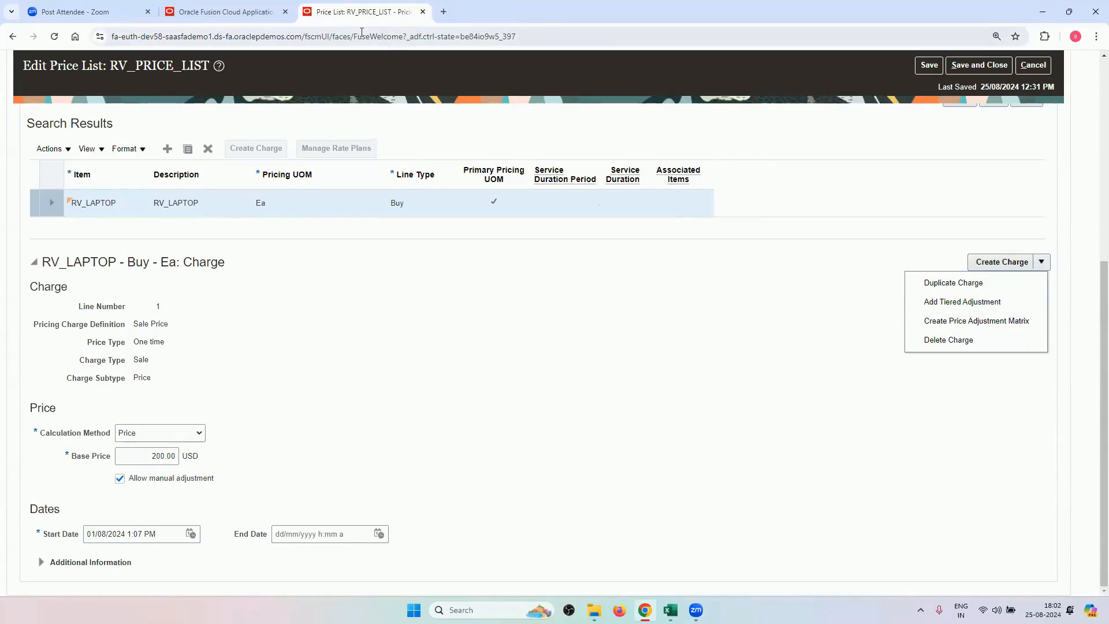
# Step: Try to reprice the RV_CUSTOMERS draft order before saving the price list
pyautogui.click(253, 8)
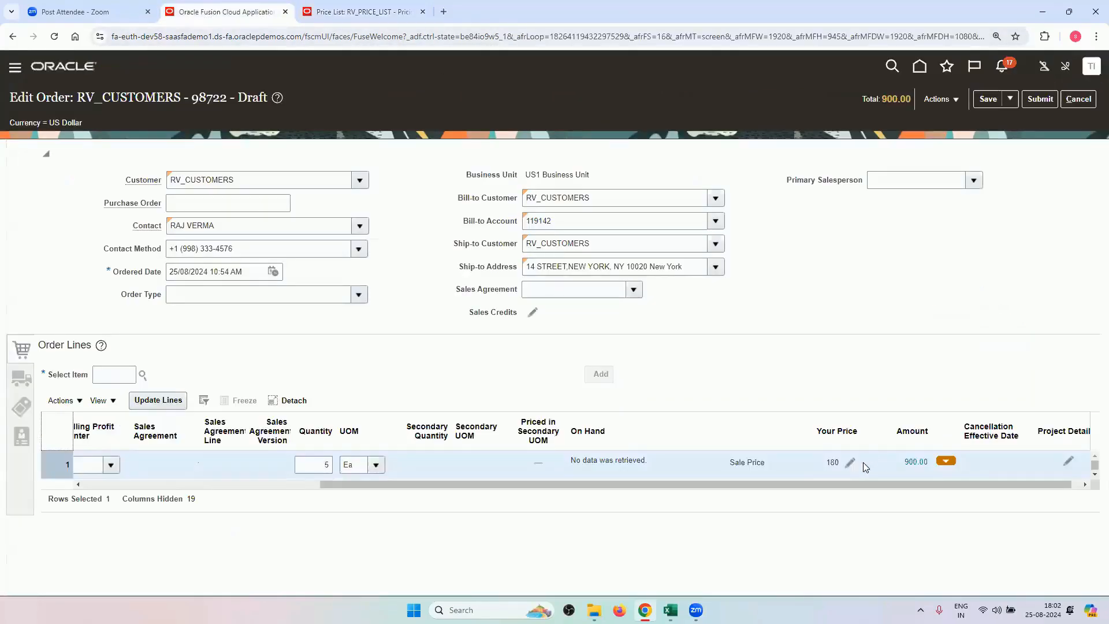
pyautogui.click(939, 100)
pyautogui.click(947, 138)
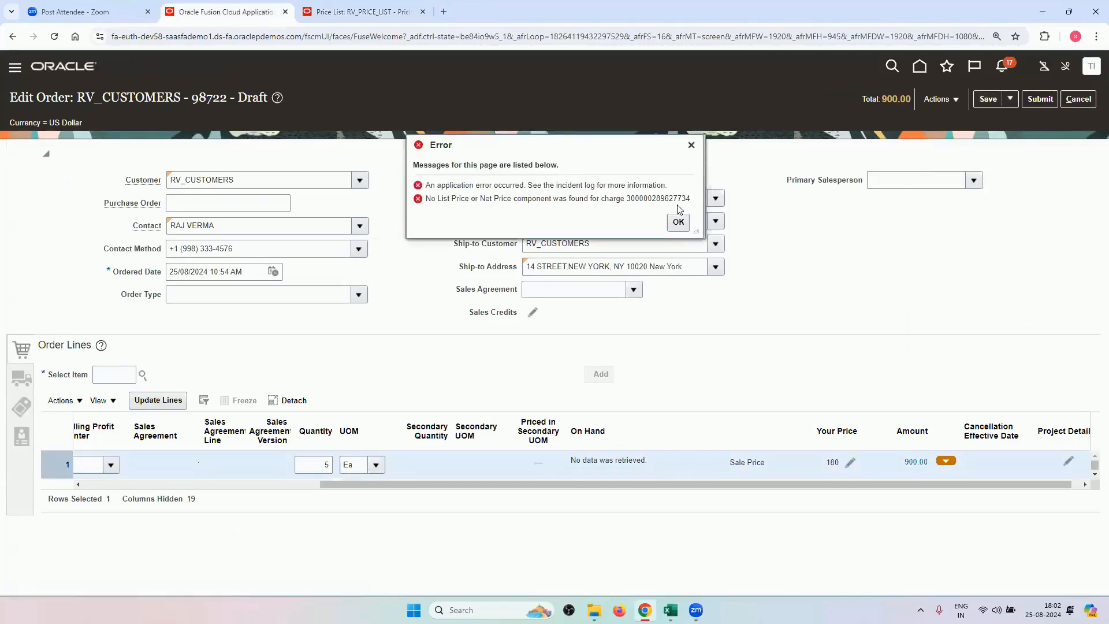
pyautogui.click(678, 222)
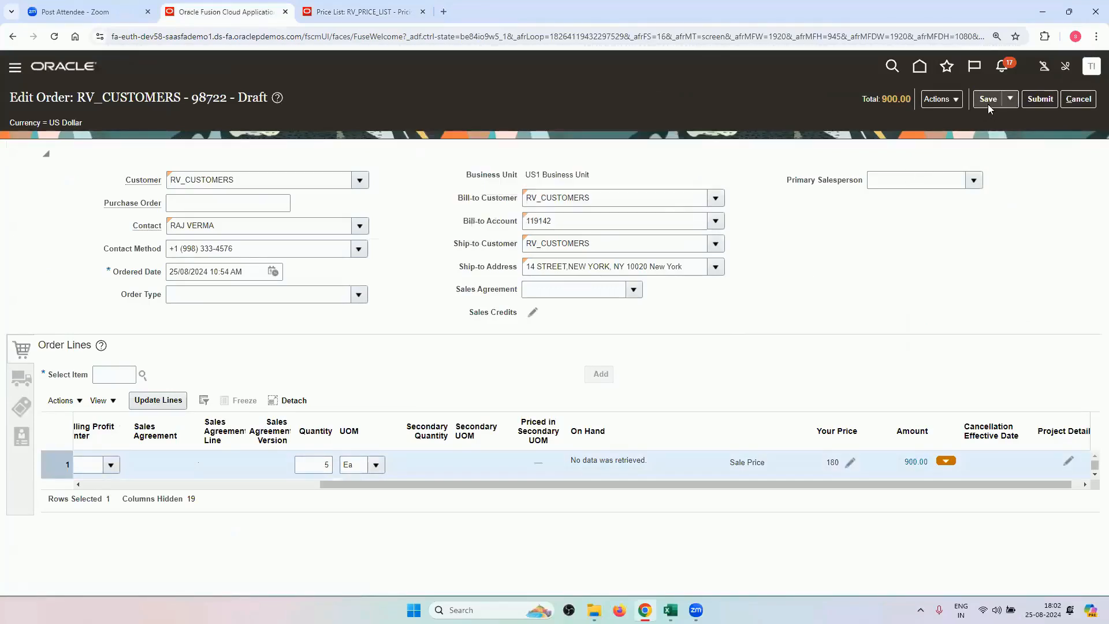
# Step: Save RV_PRICE_LIST with the adjustment matrix removed and reprice the RV_CUSTOMERS draft order
pyautogui.click(941, 99)
pyautogui.click(364, 11)
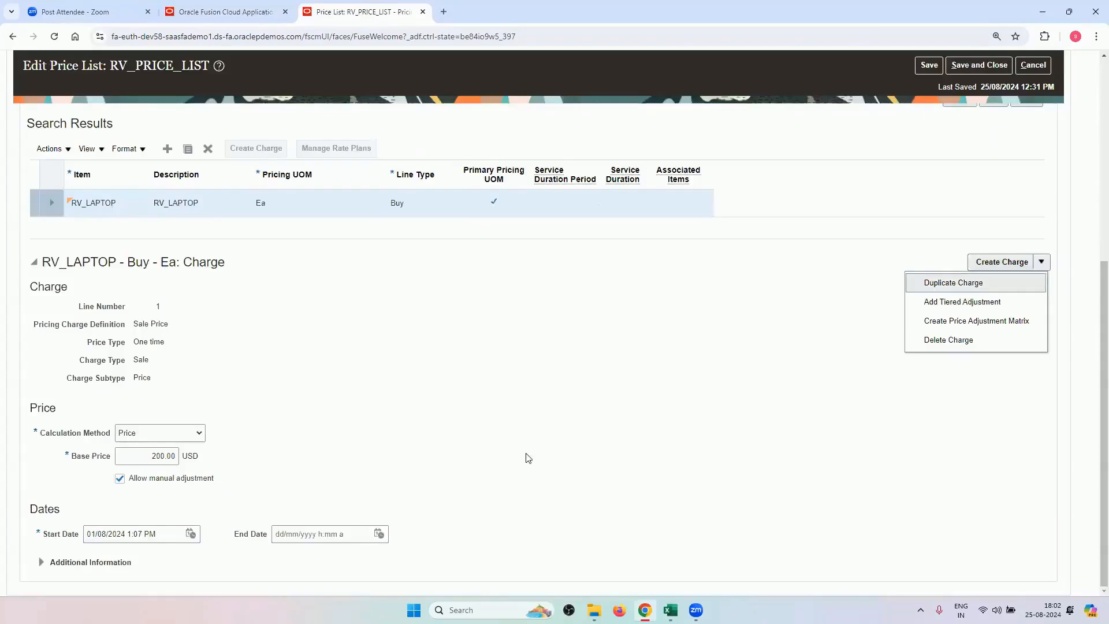
pyautogui.click(688, 324)
pyautogui.click(953, 60)
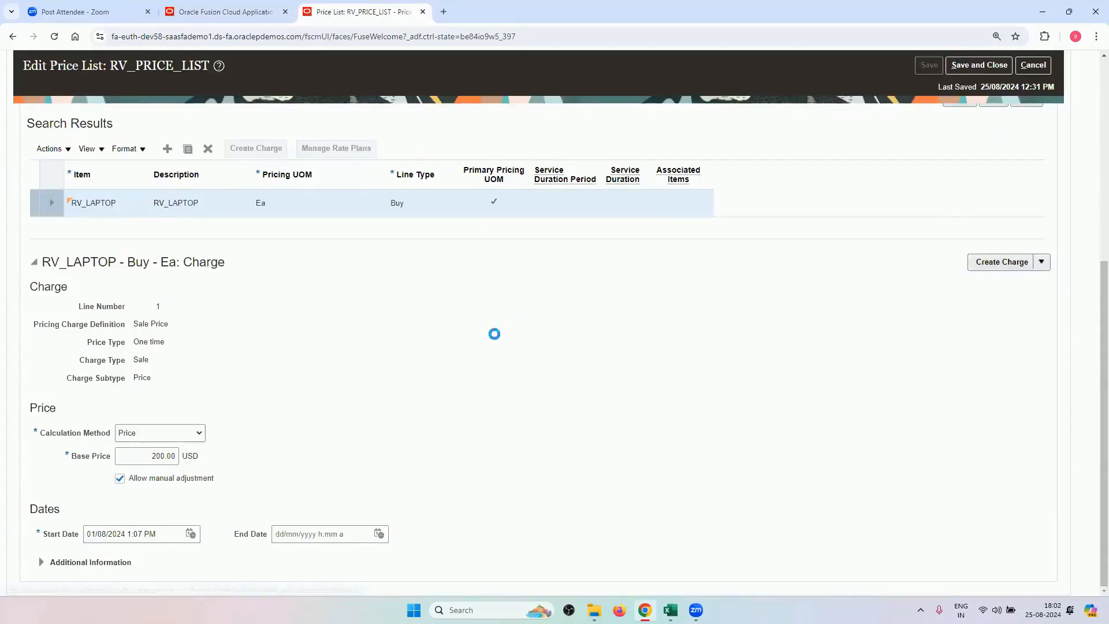
pyautogui.scroll(6, 533, 521)
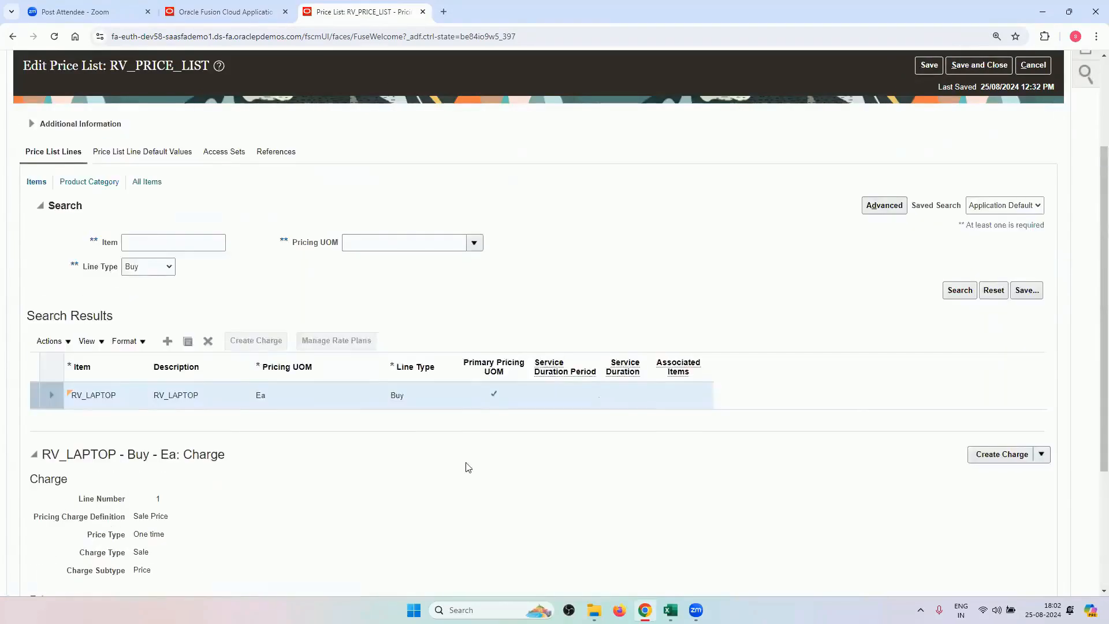
pyautogui.hotkey('ctrl', 'shift', 'Tab')
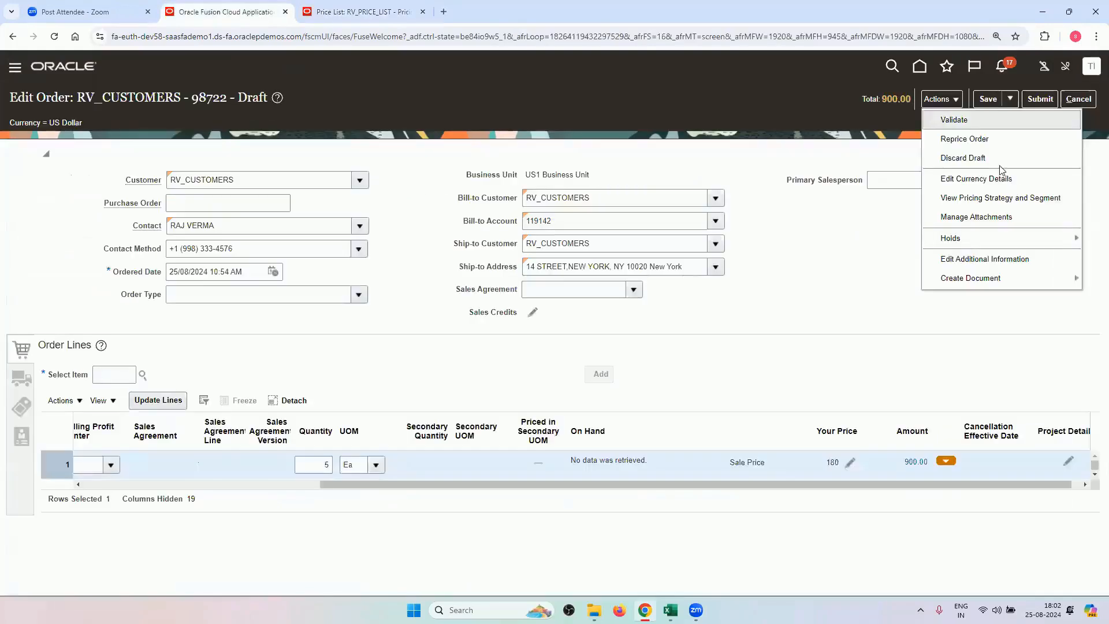
pyautogui.click(999, 142)
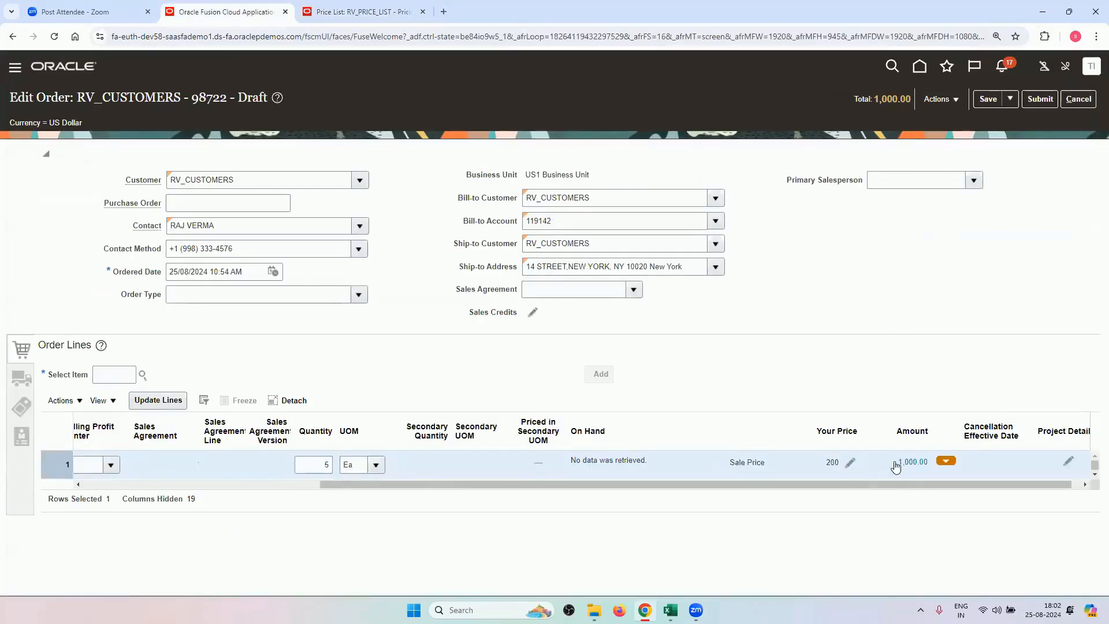
# Step: Review the RV_LAPTOP line and its sale price charge in RV_PRICE_LIST, and view the price list's access sets
pyautogui.click(344, 5)
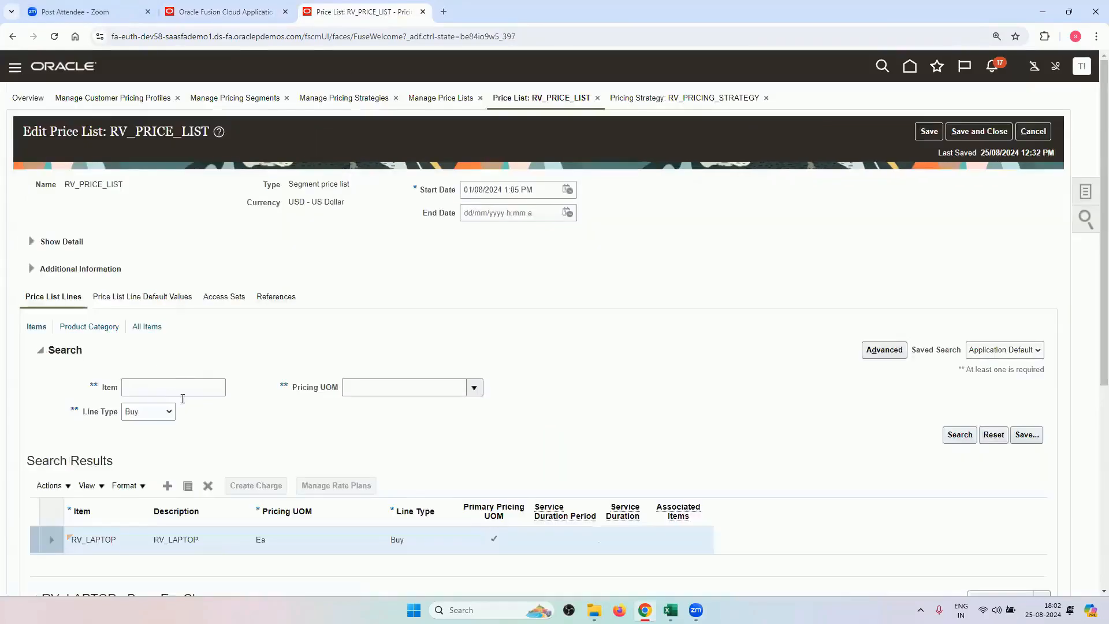
pyautogui.scroll(-3, 190, 403)
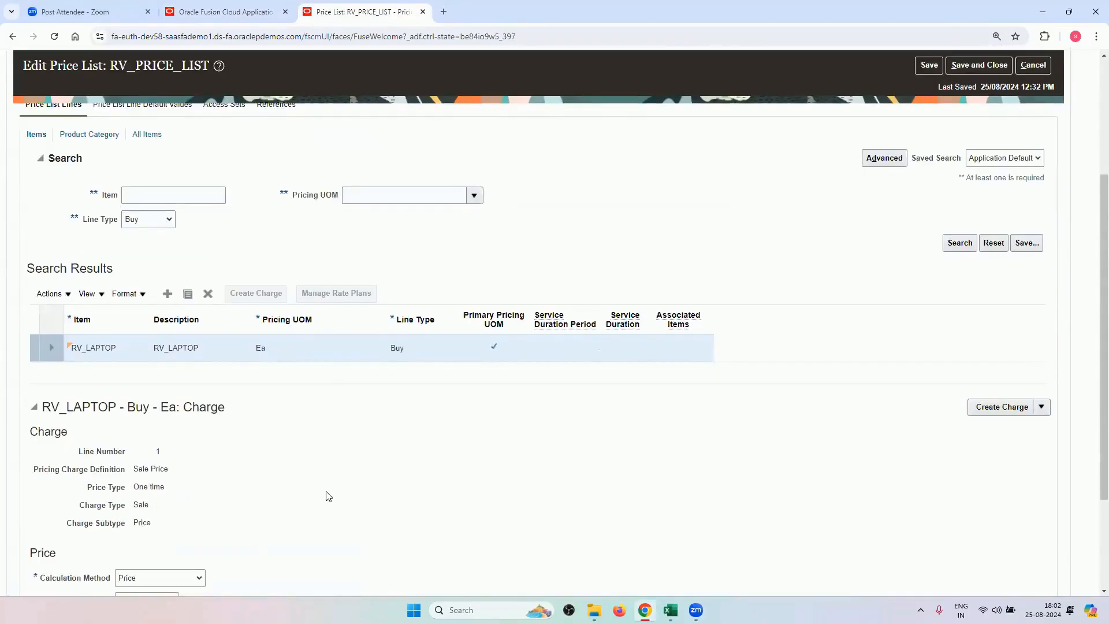
pyautogui.scroll(-2, 328, 496)
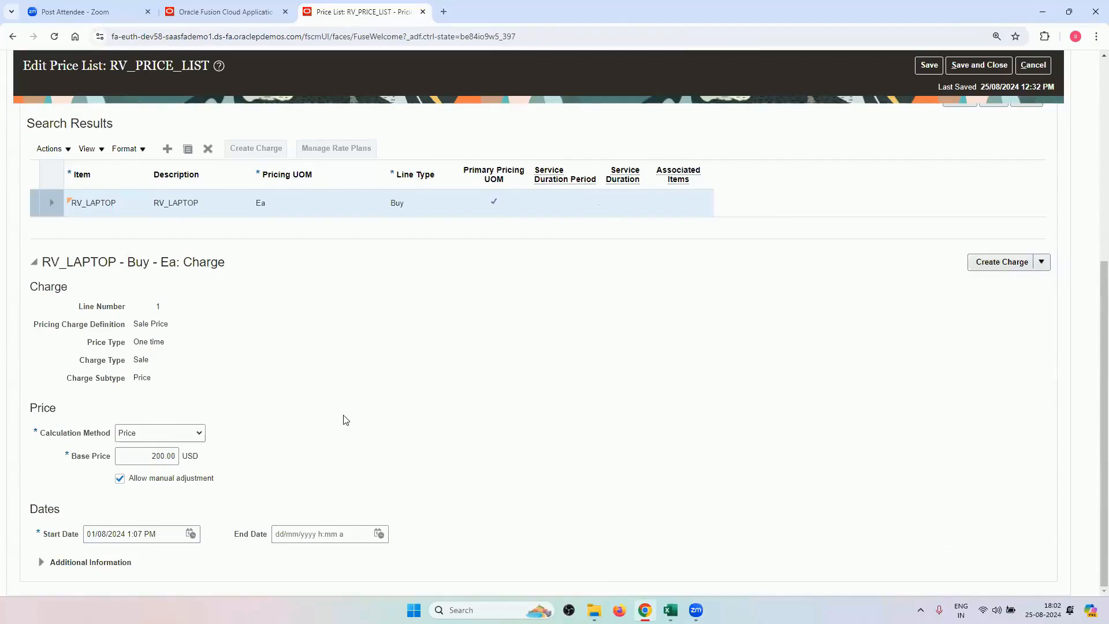
pyautogui.scroll(5, 497, 457)
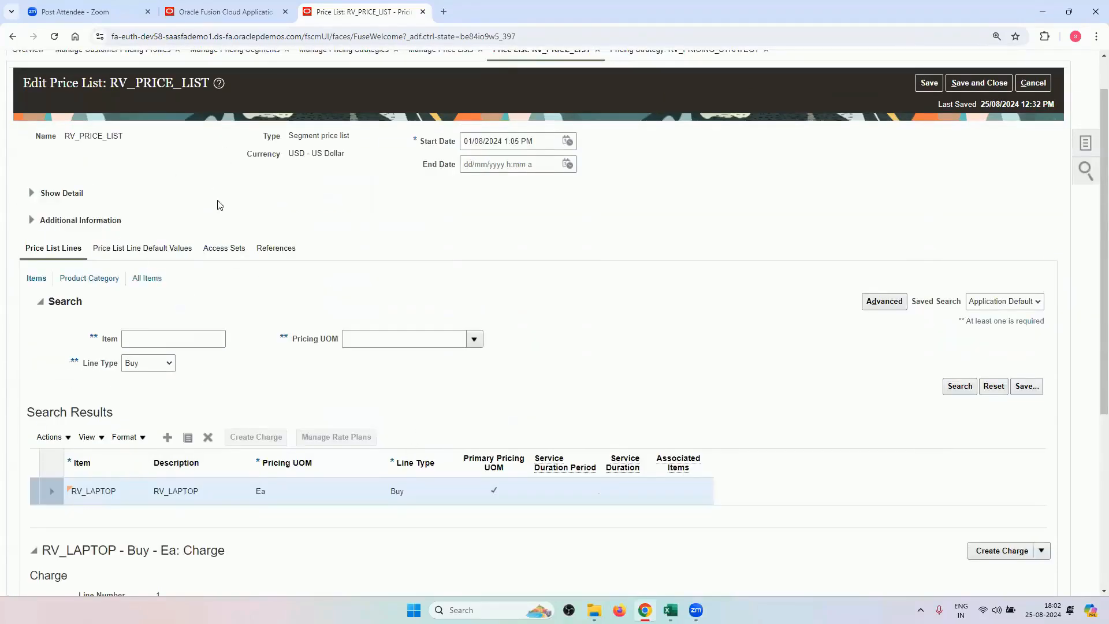
pyautogui.scroll(1, 217, 218)
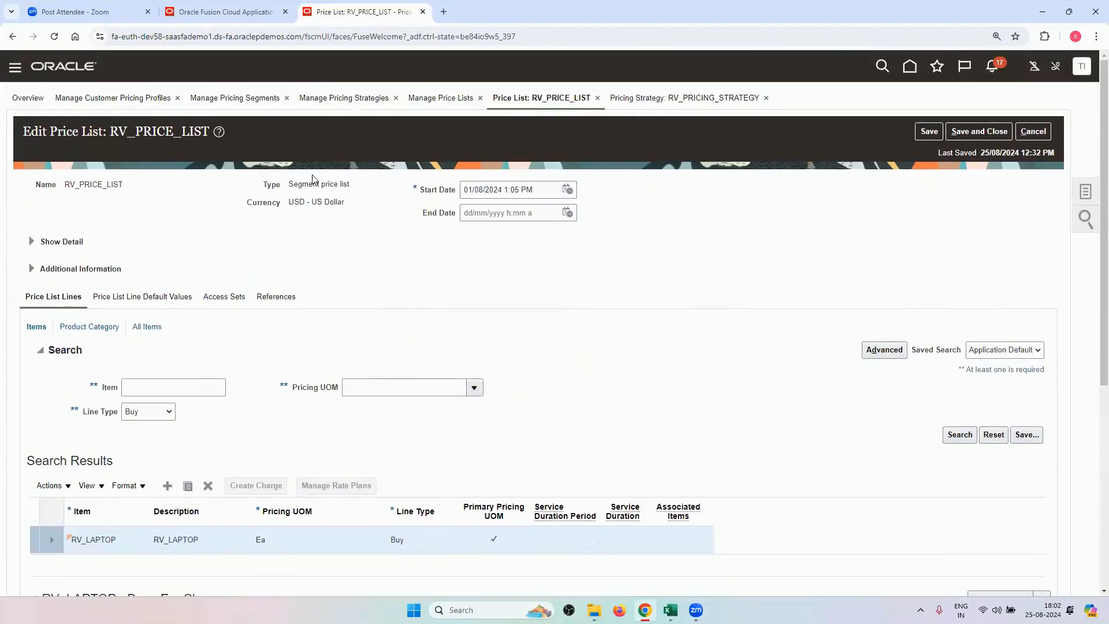
pyautogui.click(231, 296)
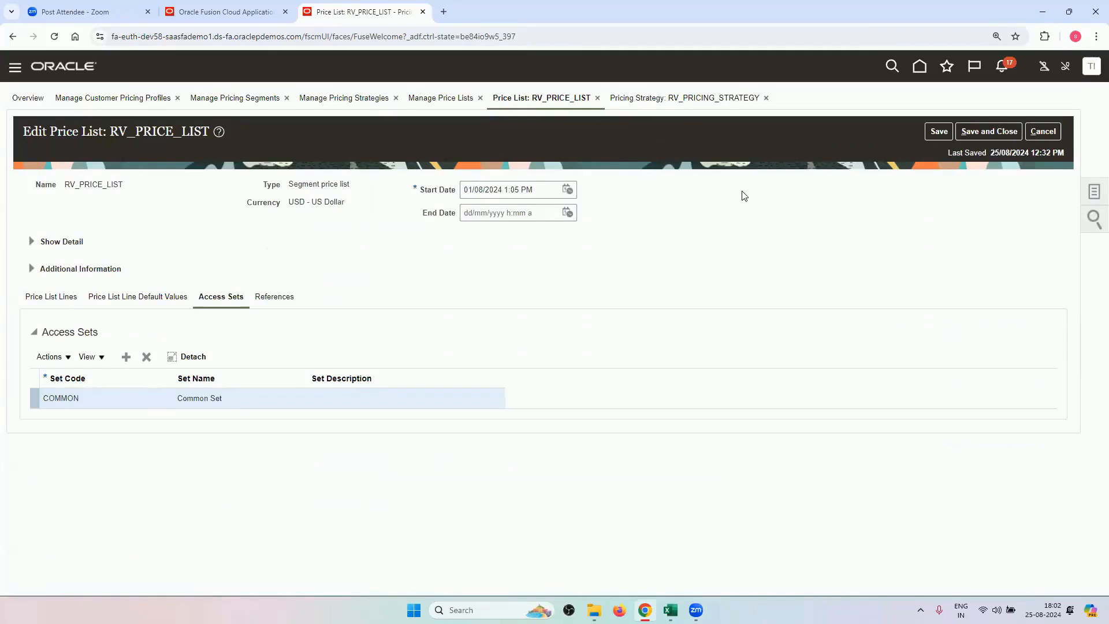
# Step: Switch to the Excel training sheet and review the price list types and the Manage Guidelines option for sales order prices
pyautogui.click(670, 609)
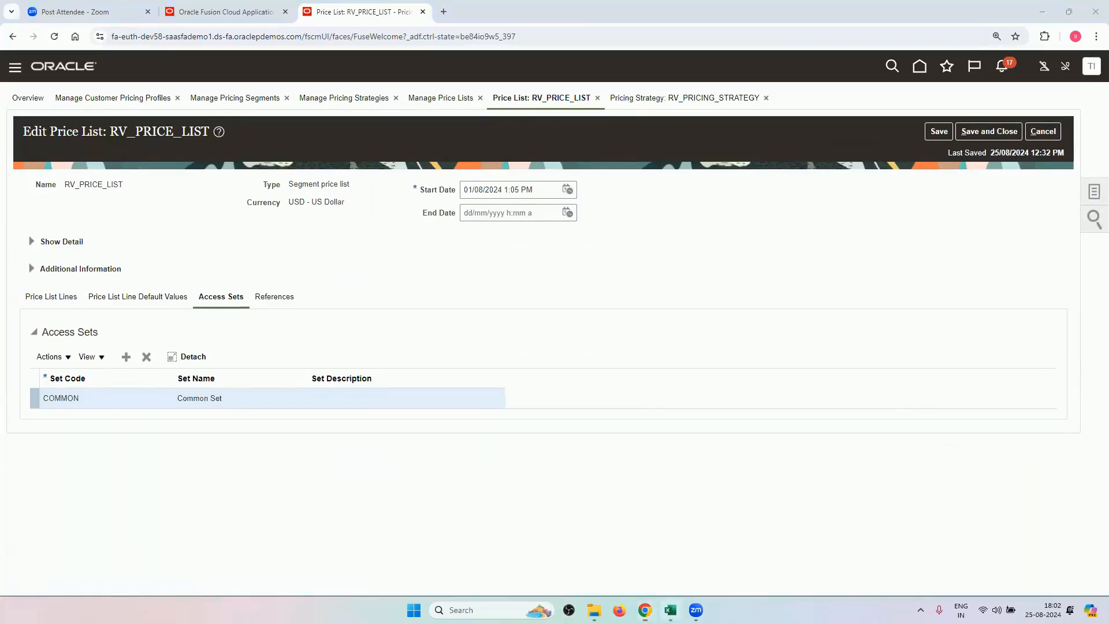
pyautogui.scroll(3, 256, 401)
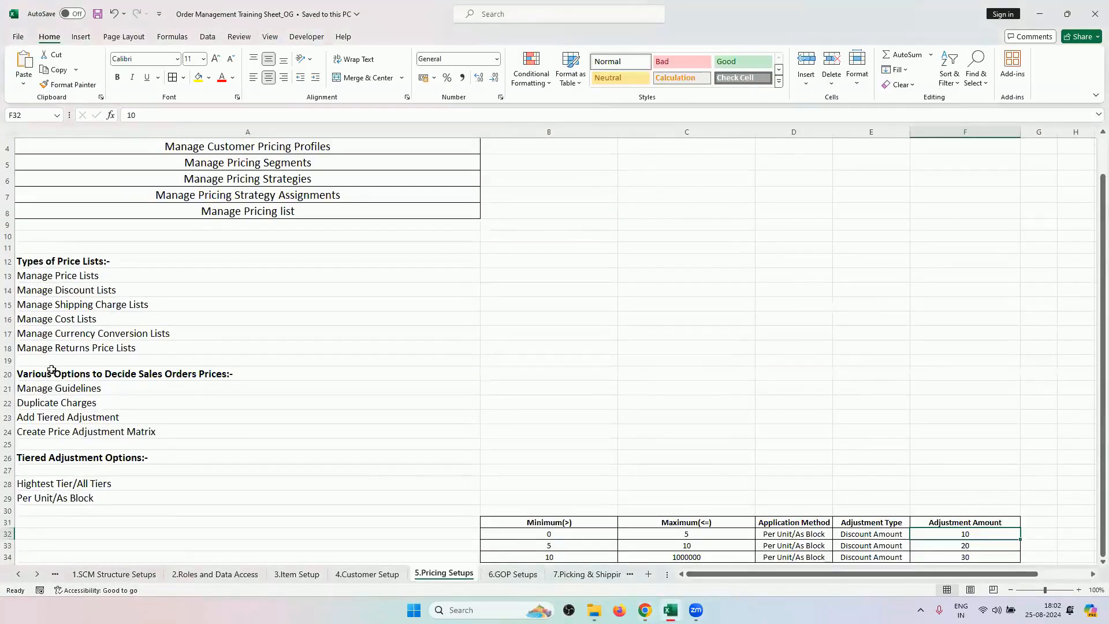
pyautogui.click(106, 275)
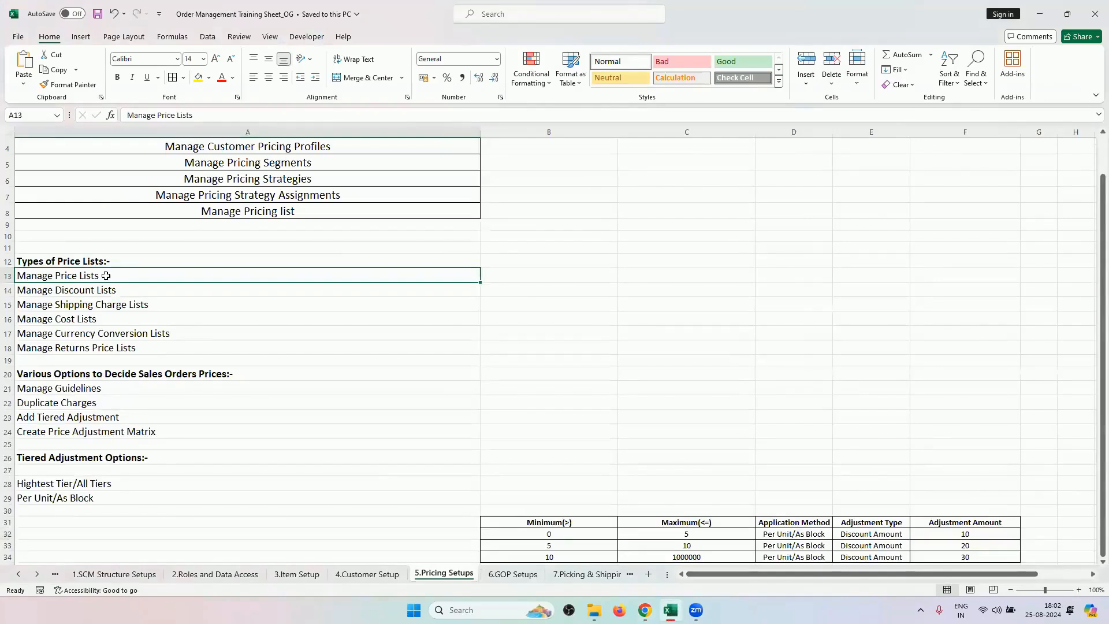
pyautogui.click(126, 387)
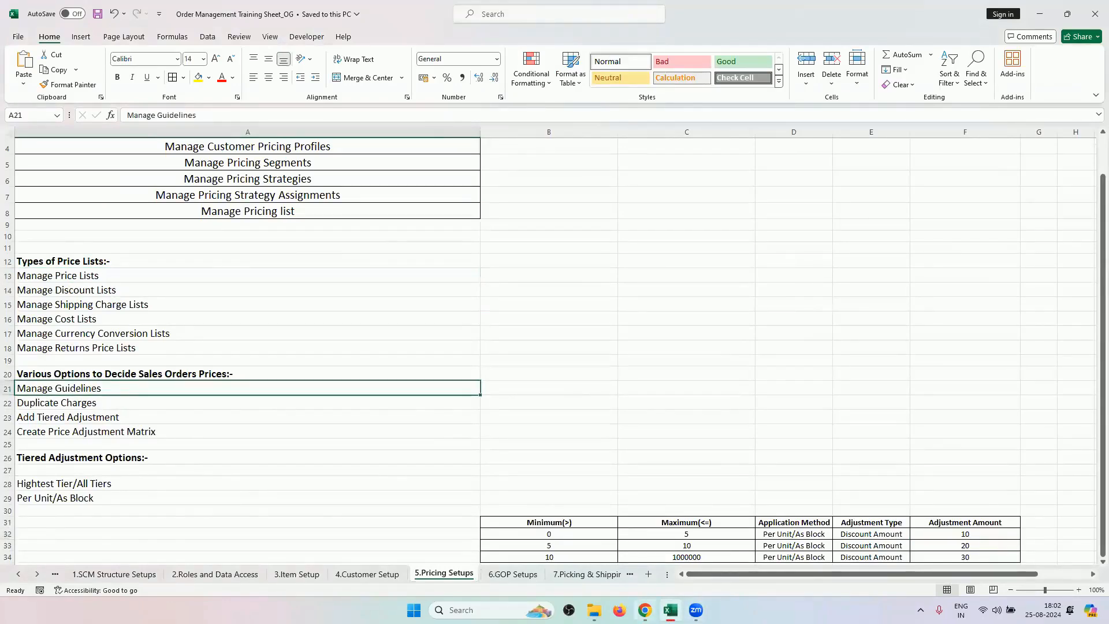
# Step: Back in Chrome, apply a manual discount amount of 190 to line 1 of the RV_CUSTOMERS draft order with the reason Sales negotiation
pyautogui.click(645, 610)
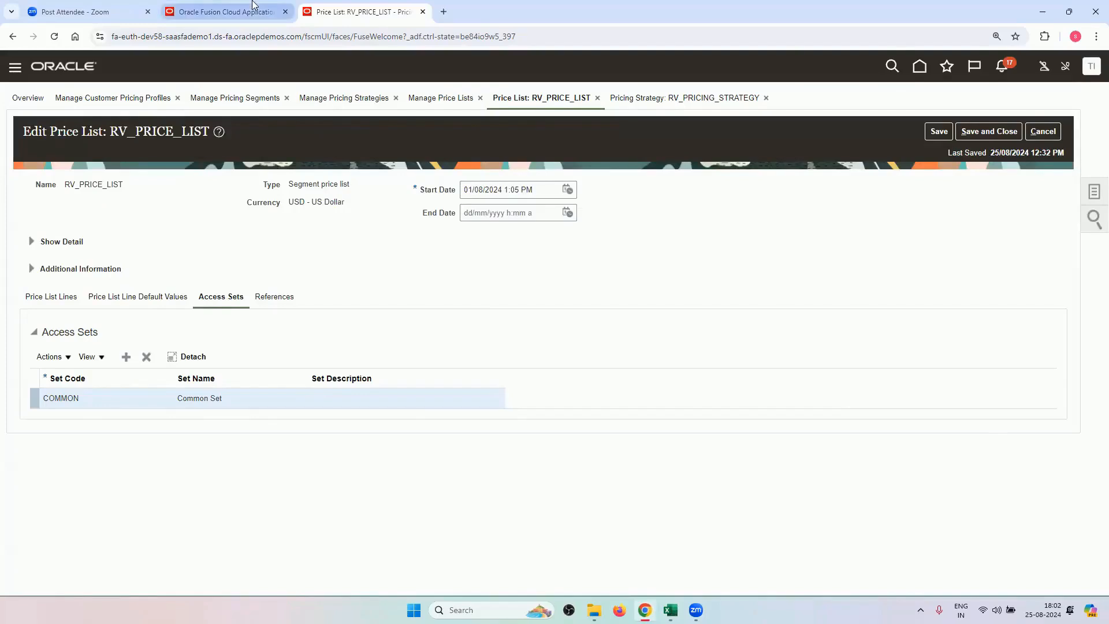
pyautogui.click(264, 12)
pyautogui.click(848, 464)
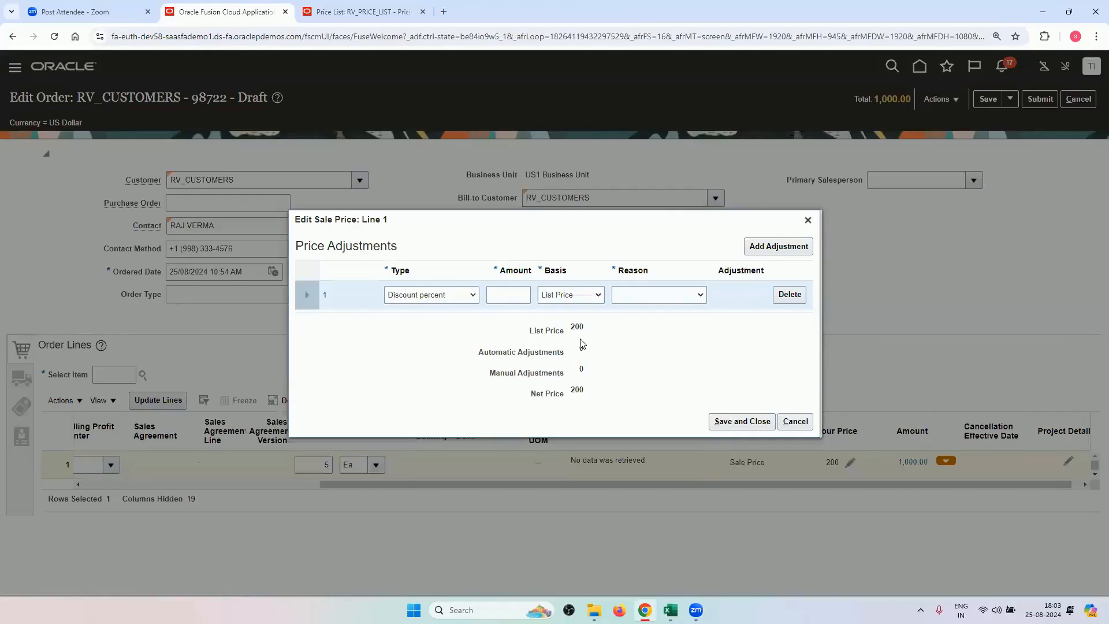
pyautogui.click(441, 295)
pyautogui.click(442, 308)
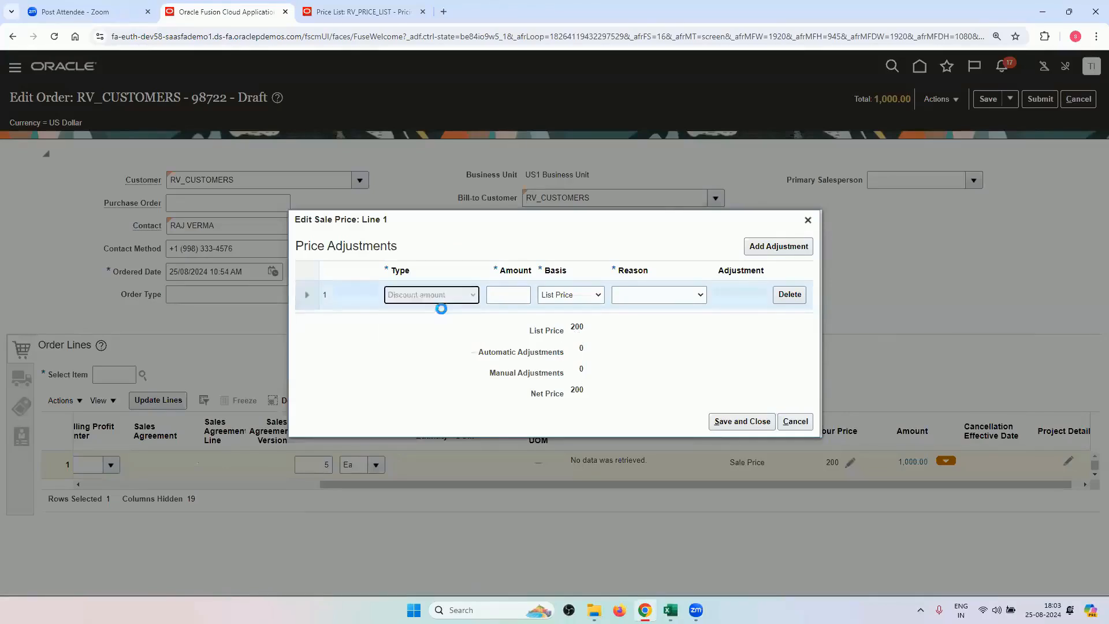
pyautogui.click(511, 295)
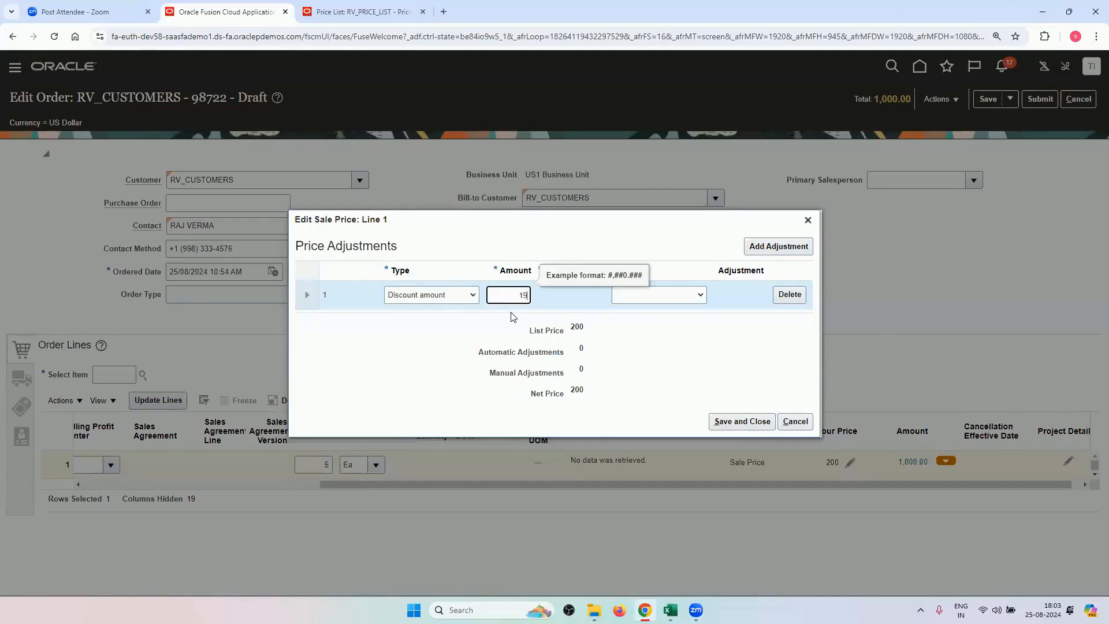
pyautogui.write('190')
pyautogui.click(656, 295)
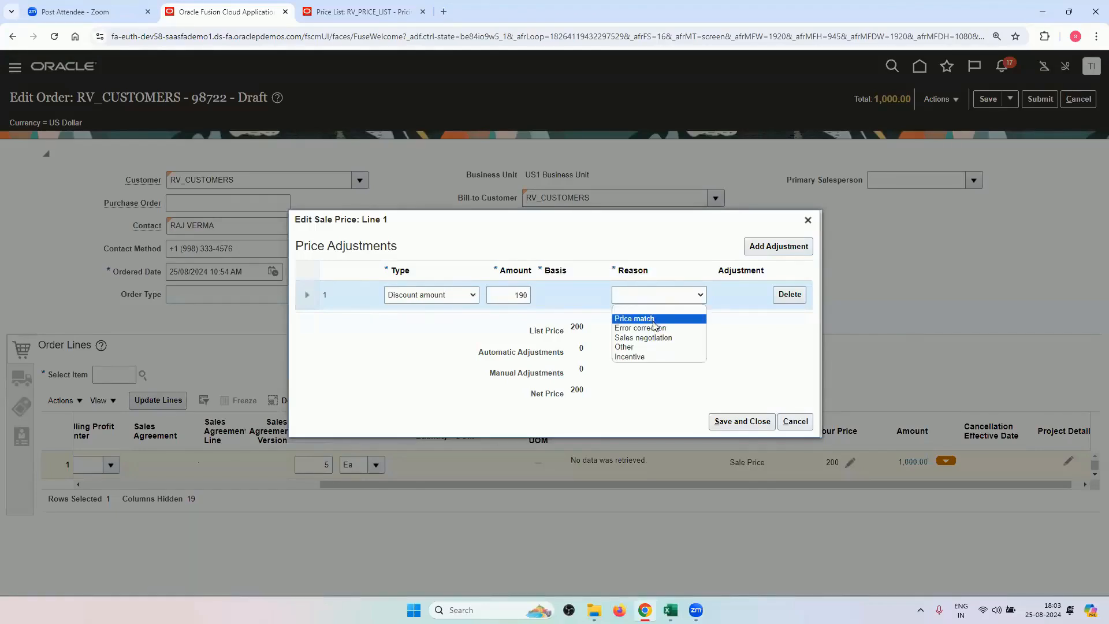
pyautogui.click(652, 338)
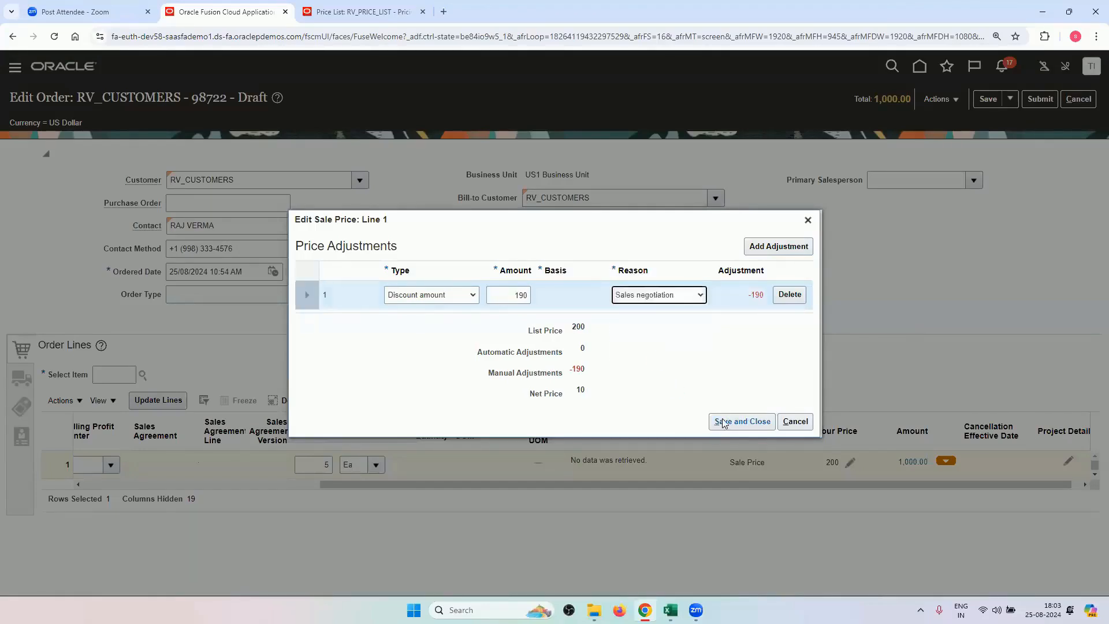
pyautogui.click(723, 424)
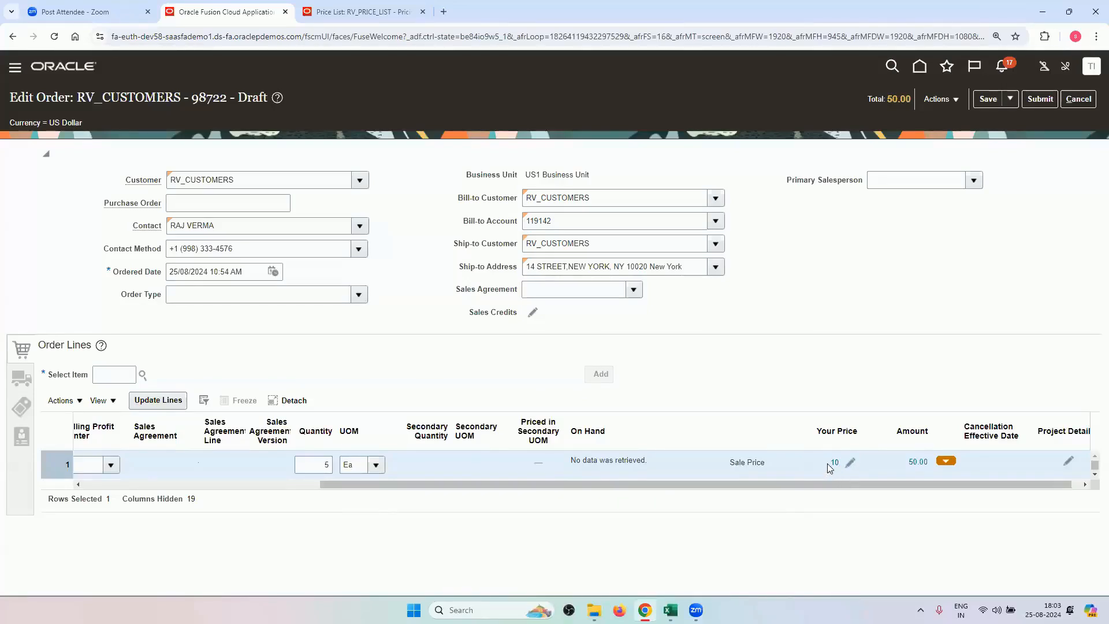
# Step: Delete the manual price adjustment from order line 1 and save the sale price
pyautogui.click(849, 463)
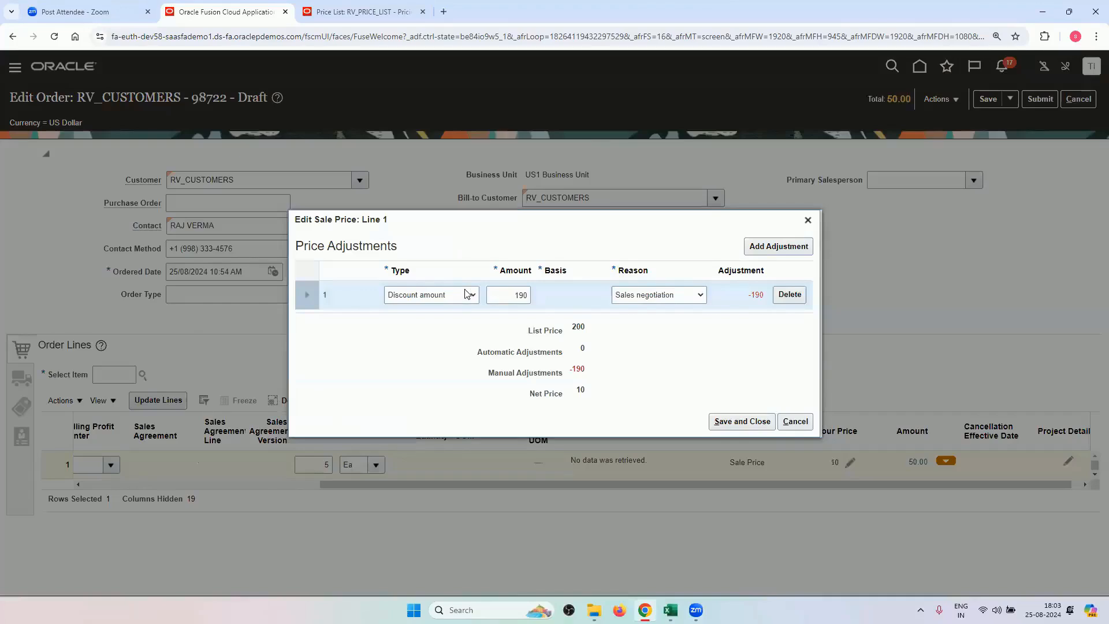
pyautogui.click(788, 295)
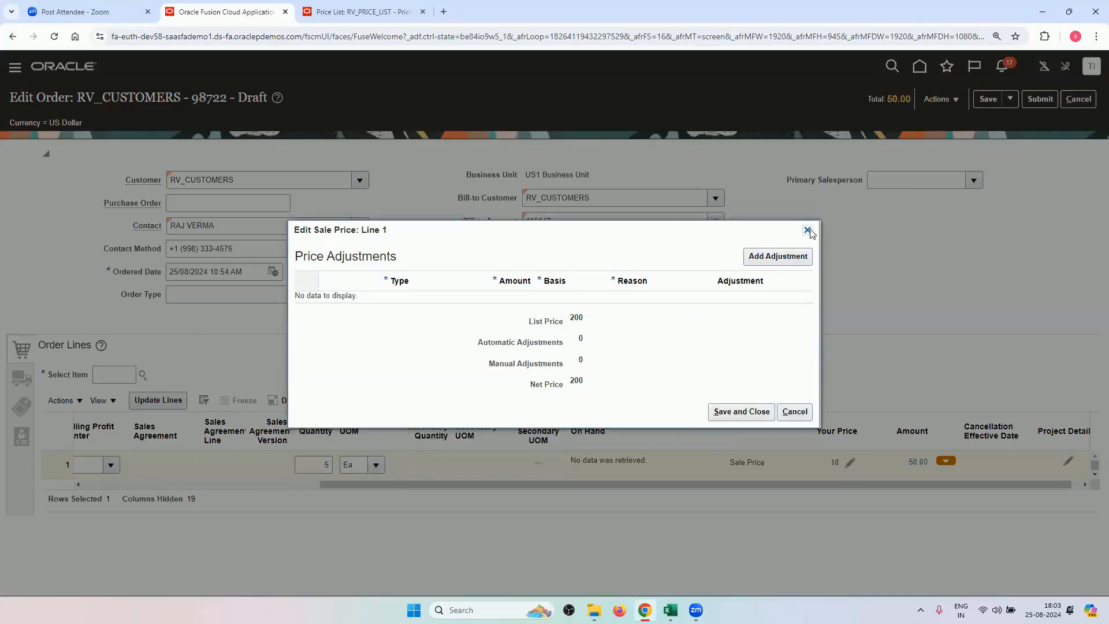
pyautogui.click(752, 412)
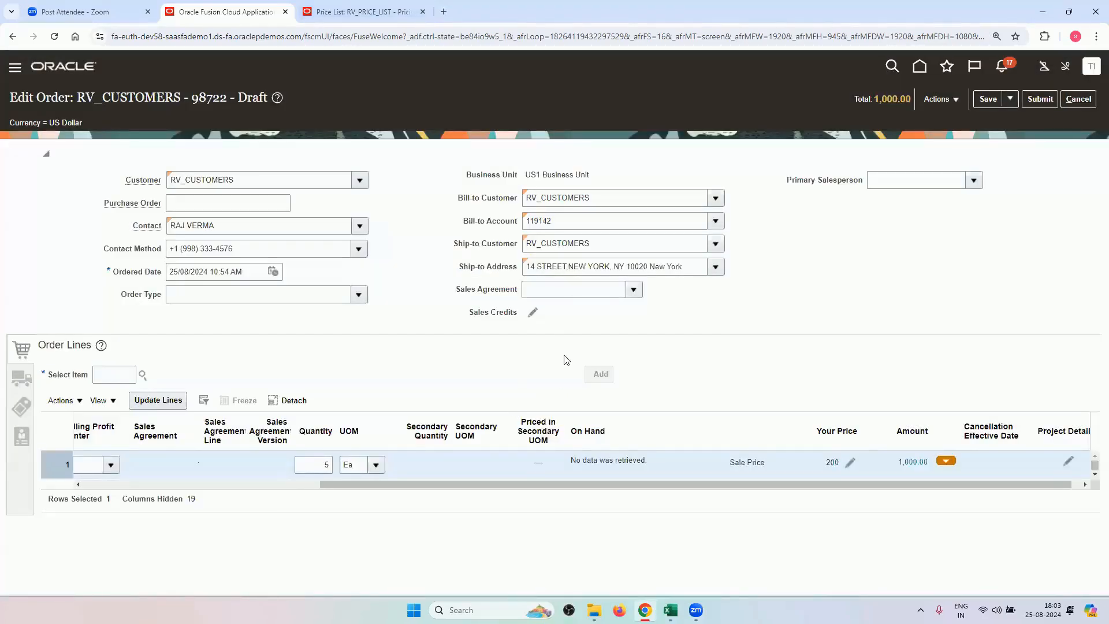
# Step: Return to RV_PRICE_LIST in the pricing session, then save and close the price list
pyautogui.click(363, 12)
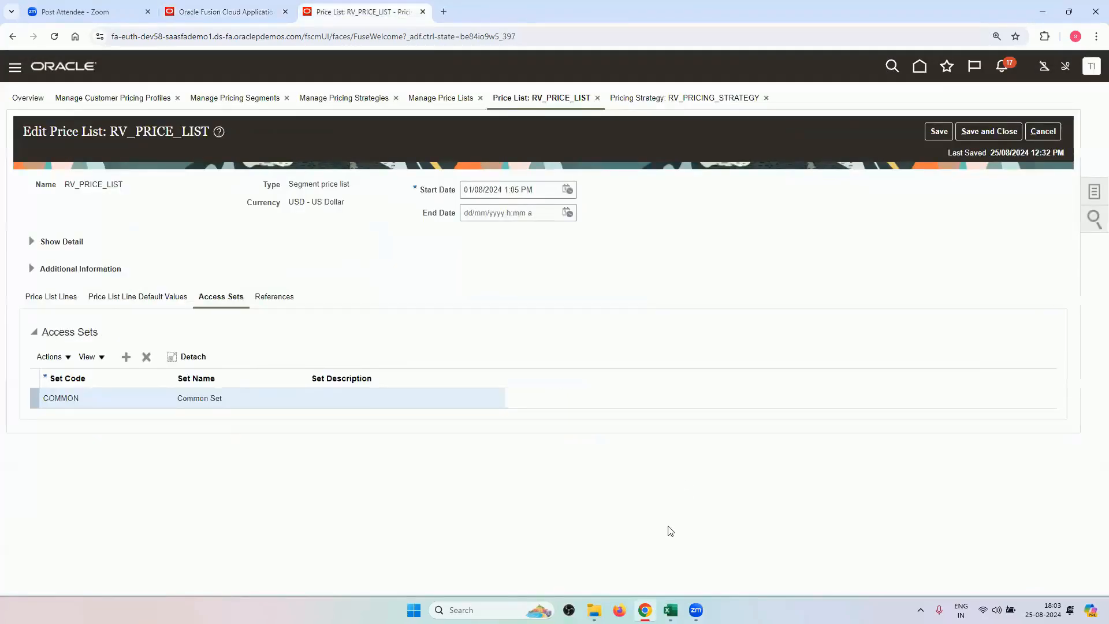
pyautogui.click(670, 610)
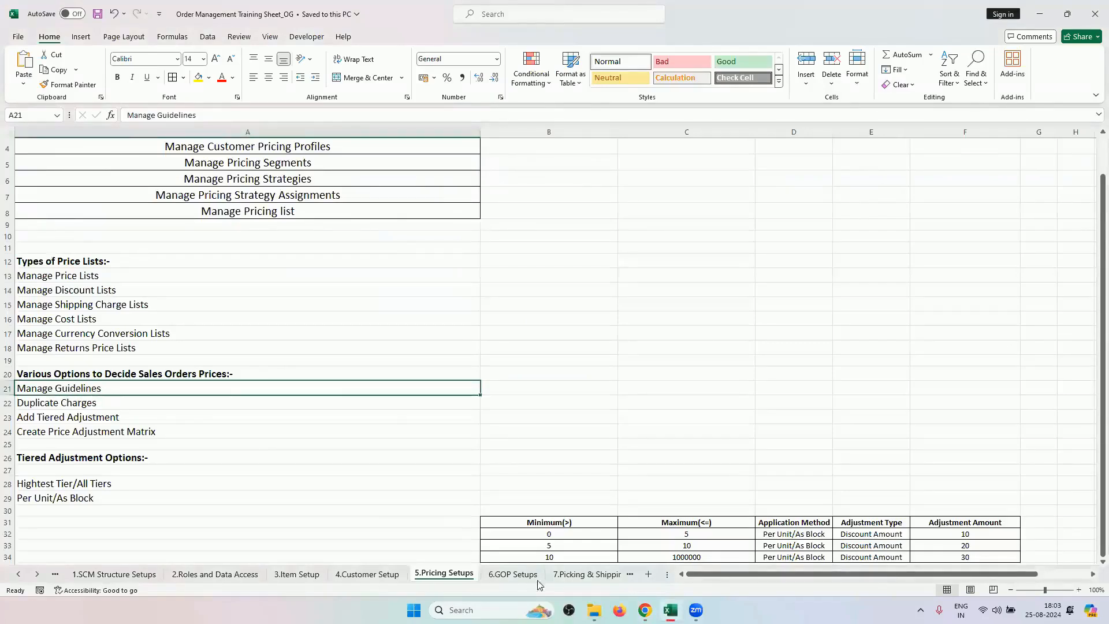
pyautogui.click(645, 610)
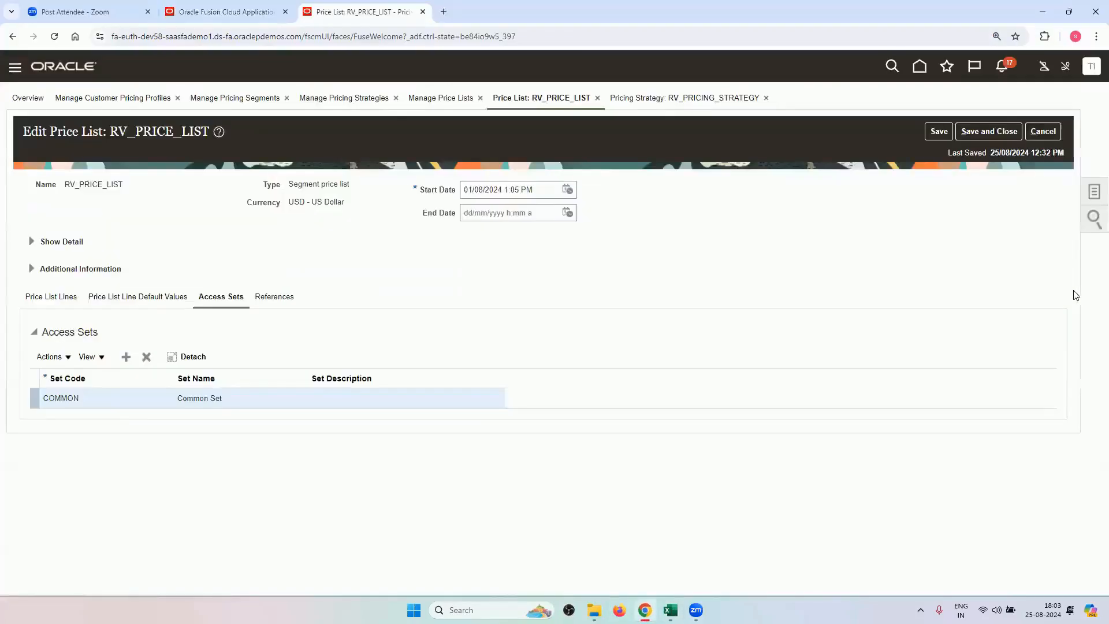
pyautogui.click(988, 131)
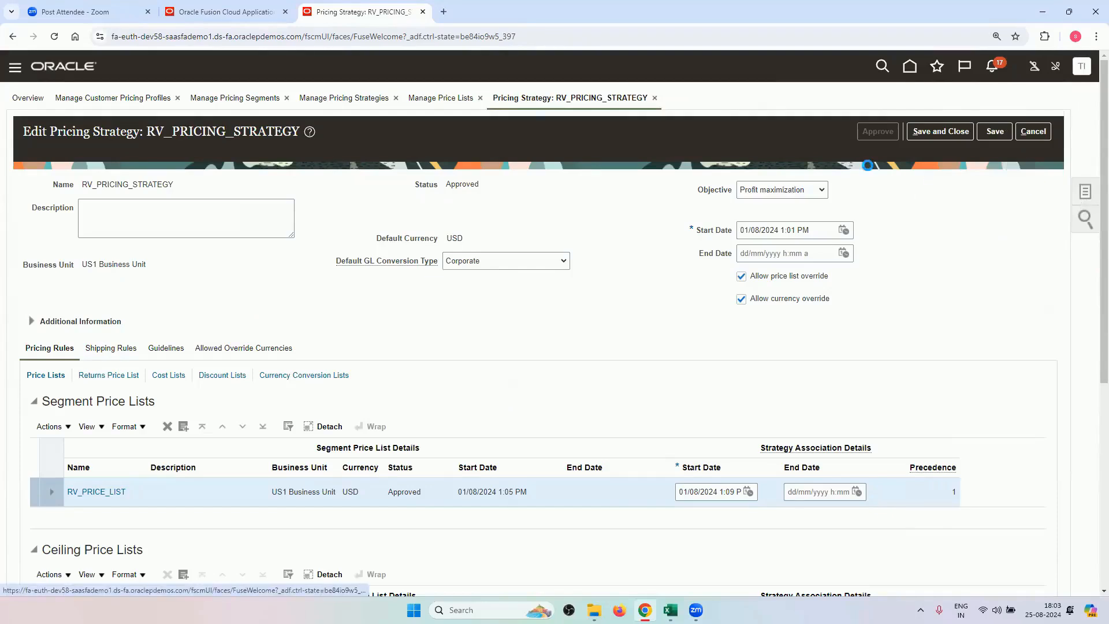
# Step: Create the charge guideline RV_GUIDELINES for US1 Business Unit, starting 01/08/2024 12:33 PM, and open it for editing
pyautogui.click(1084, 191)
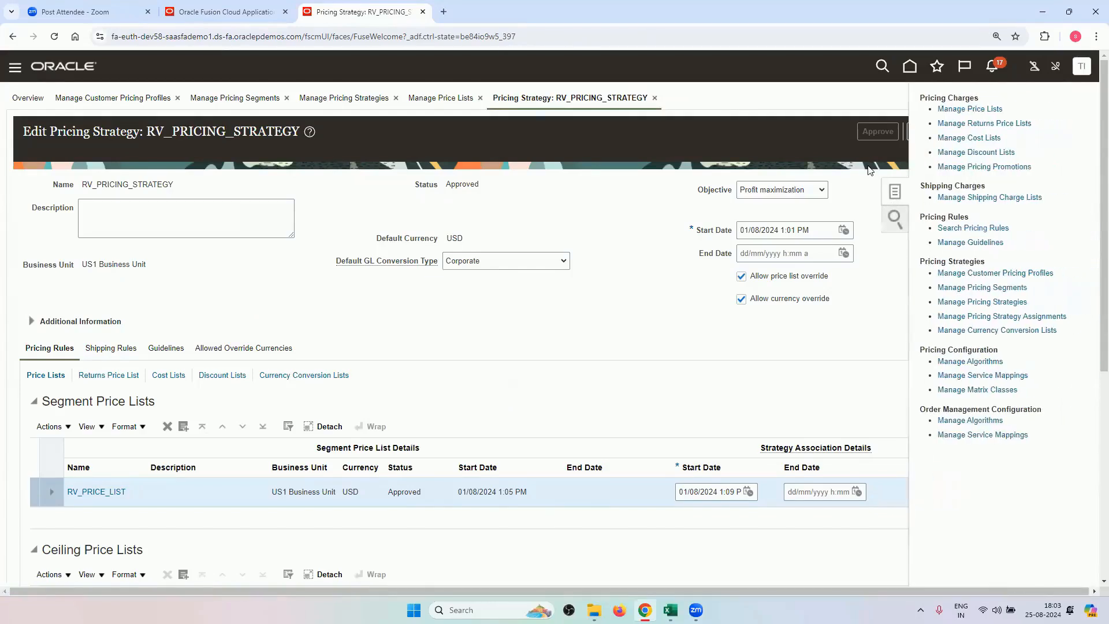
pyautogui.click(972, 243)
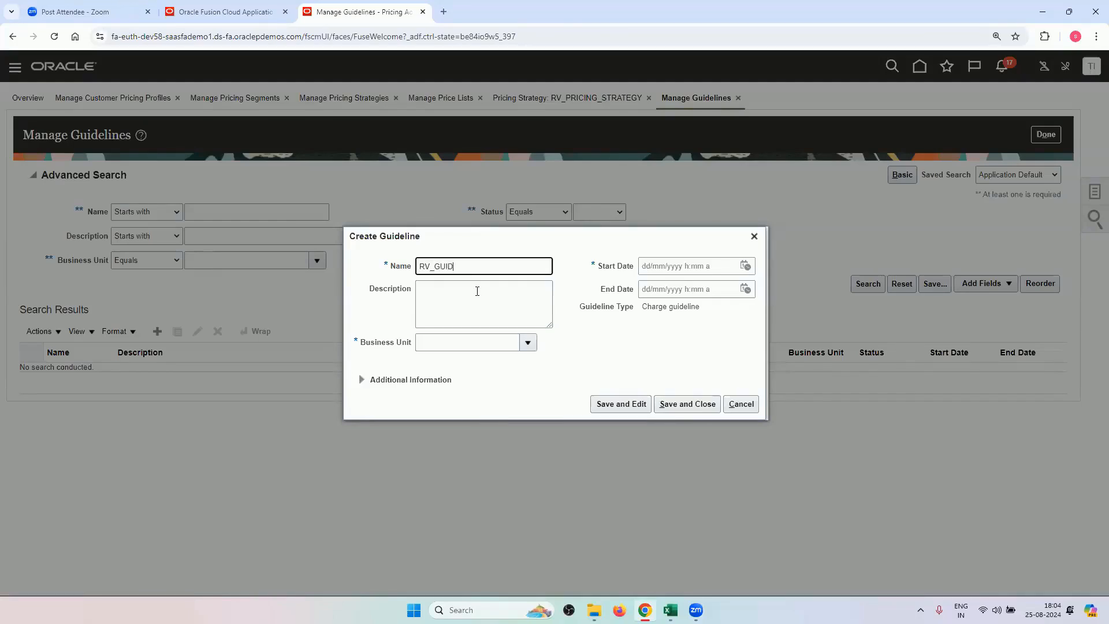
pyautogui.click(527, 342)
pyautogui.click(490, 362)
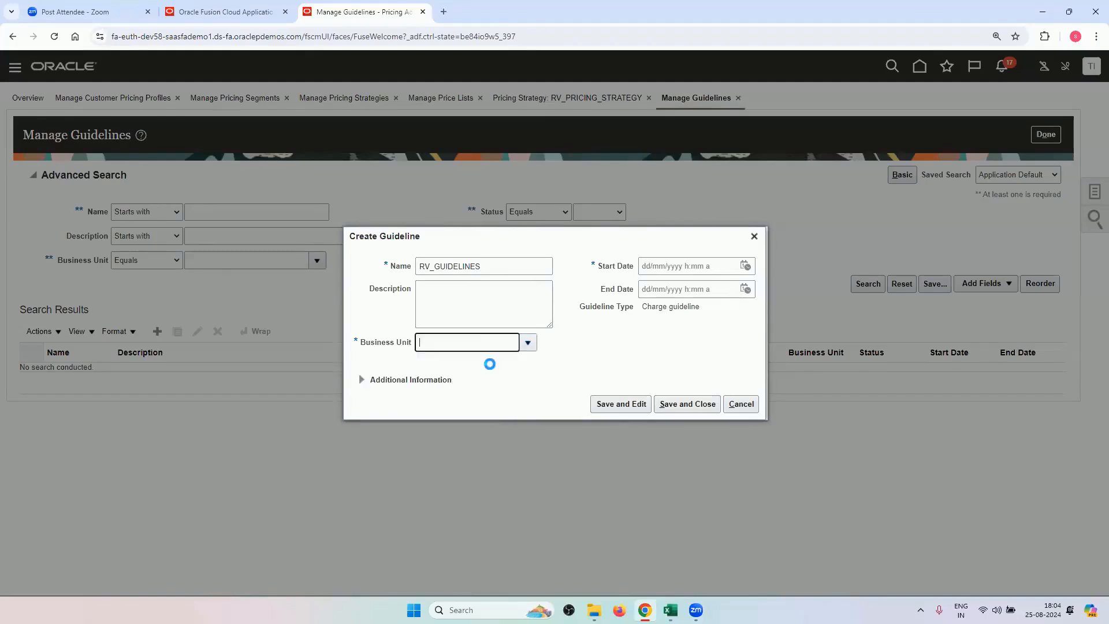
pyautogui.click(744, 266)
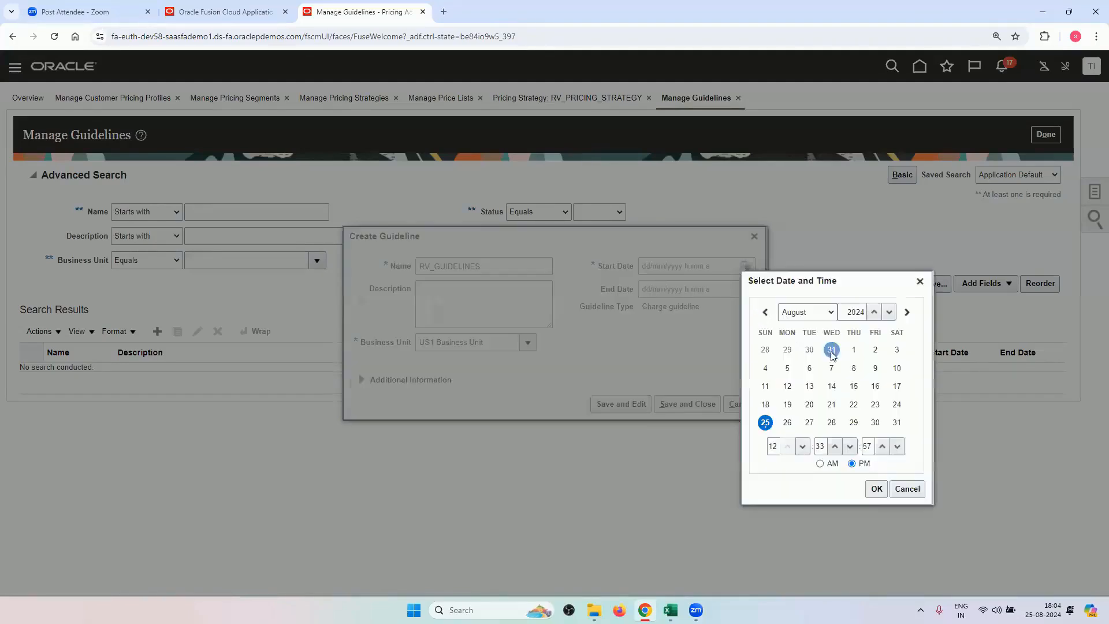
pyautogui.click(853, 349)
pyautogui.click(873, 490)
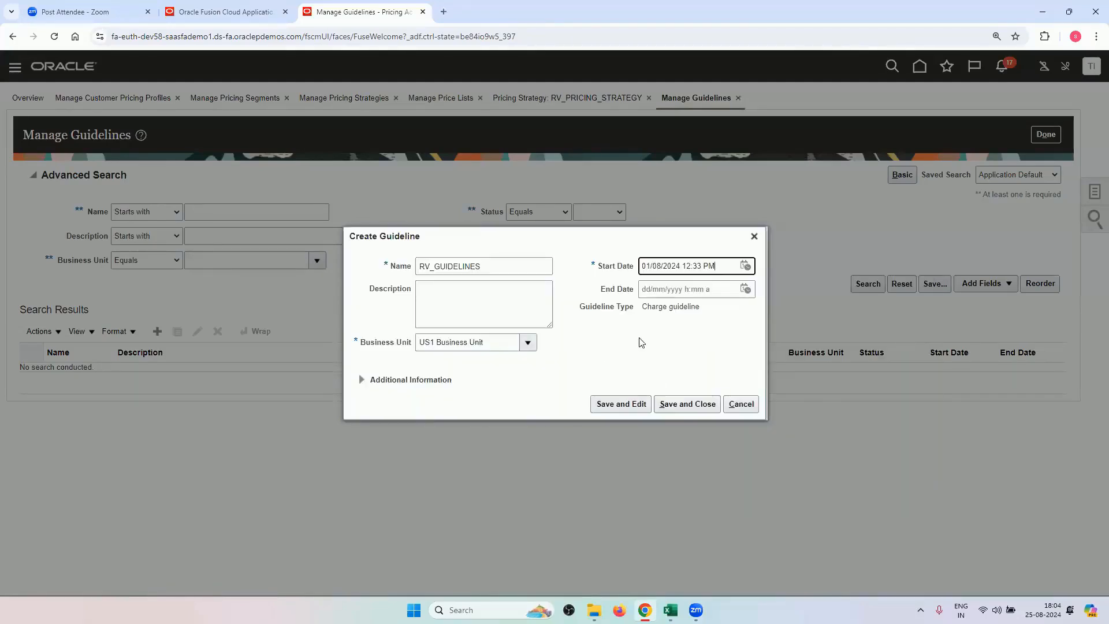
pyautogui.click(623, 408)
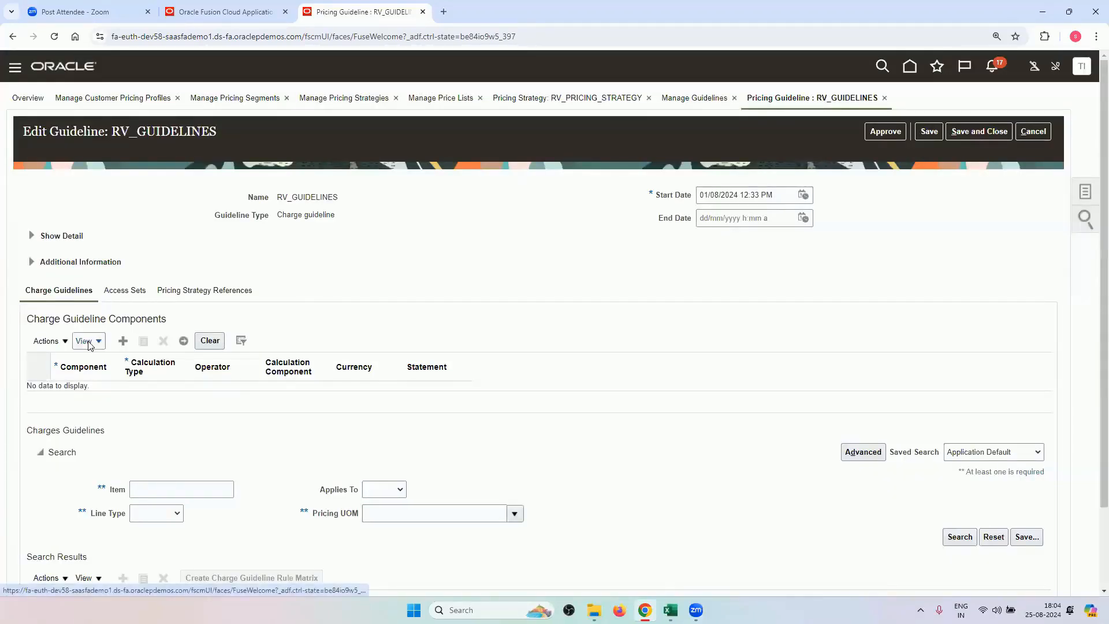
# Step: Add a charge guideline component for Manual Adjustment with calculation type Absolute value, operator Less than or equal to, and currency USD - US Dollar
pyautogui.scroll(-2, 146, 235)
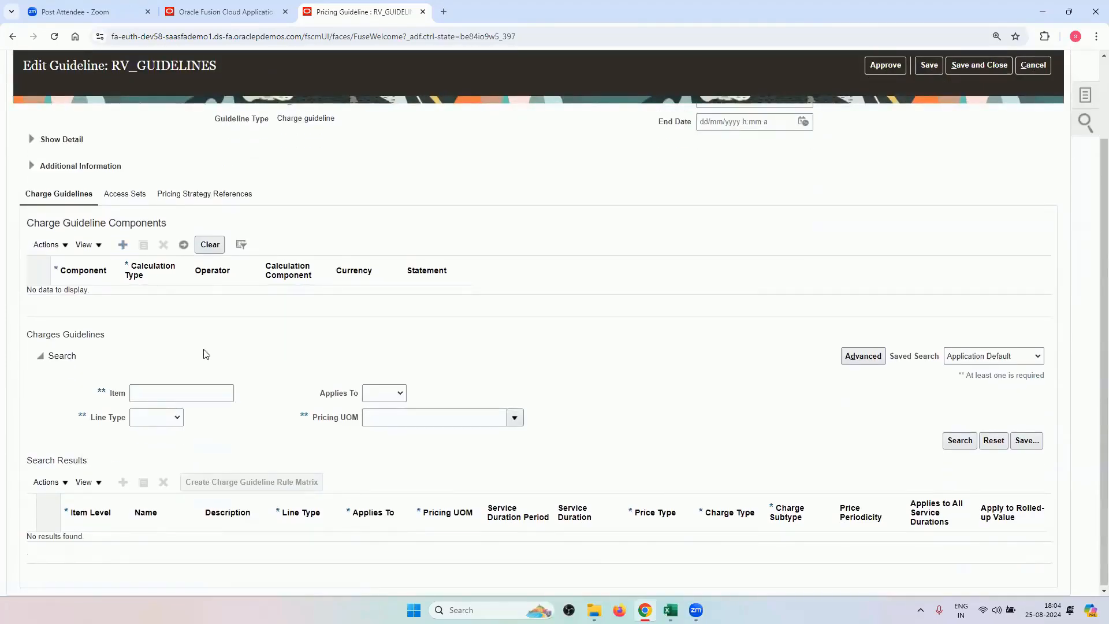
pyautogui.click(99, 302)
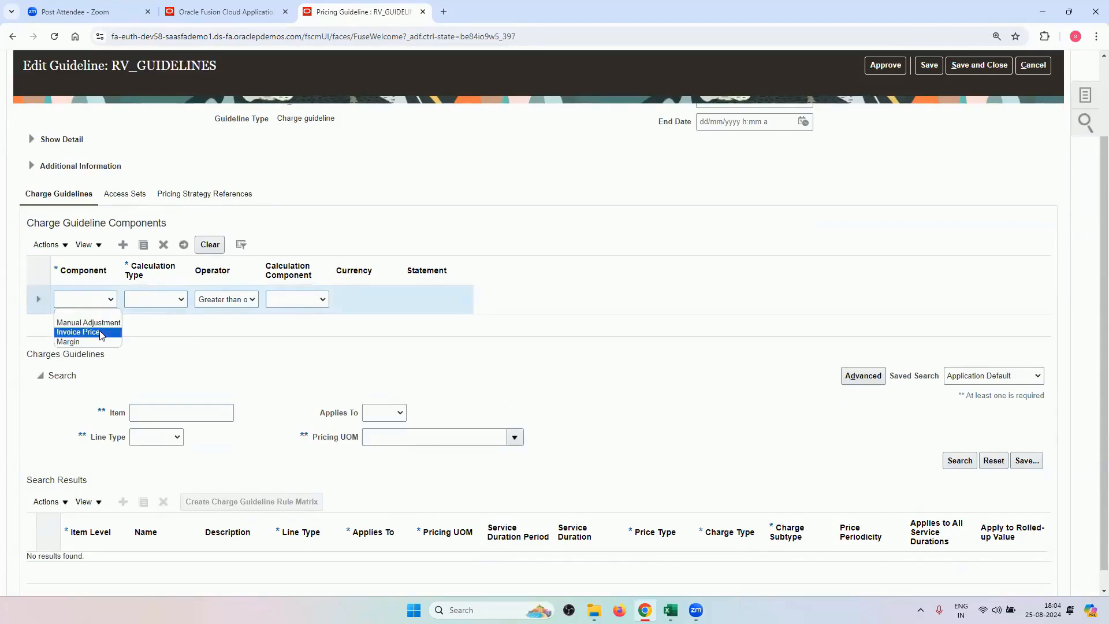
pyautogui.click(107, 323)
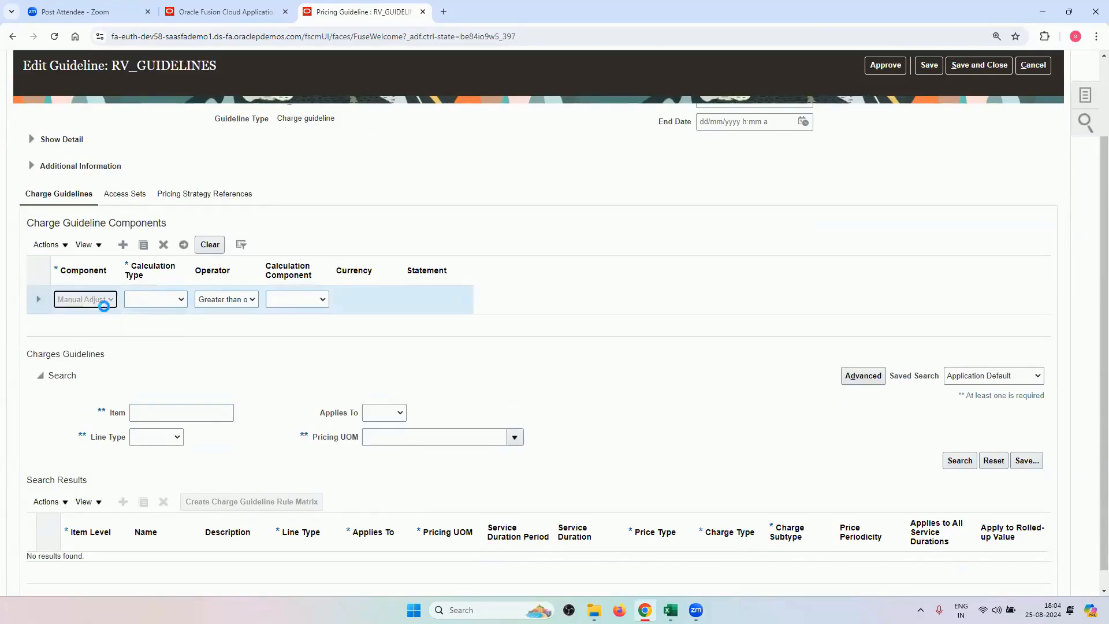
pyautogui.click(149, 300)
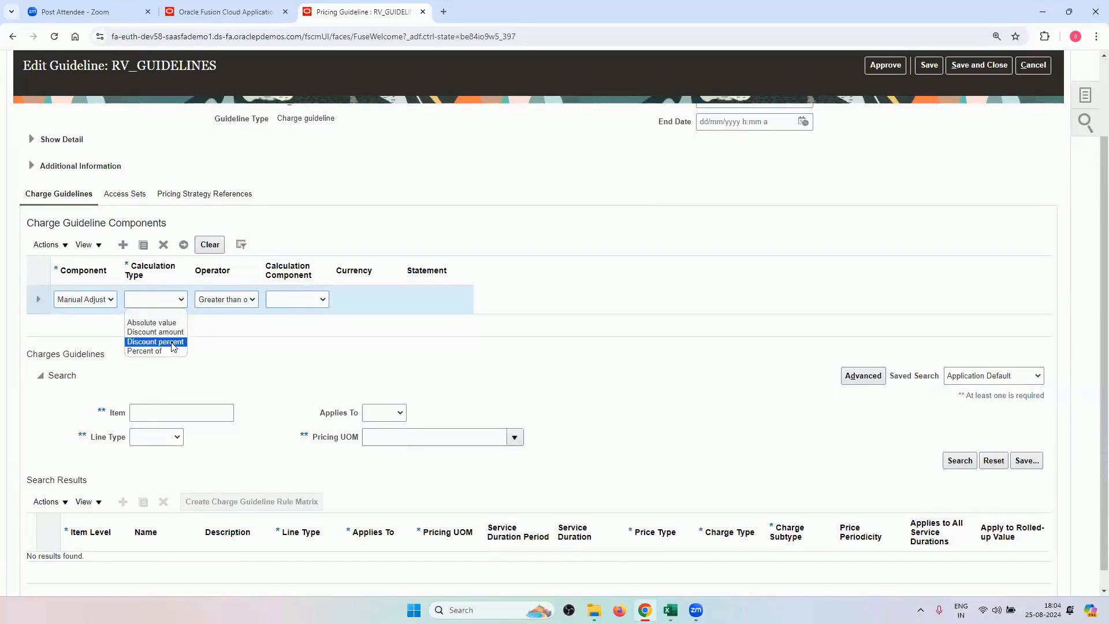
pyautogui.click(157, 324)
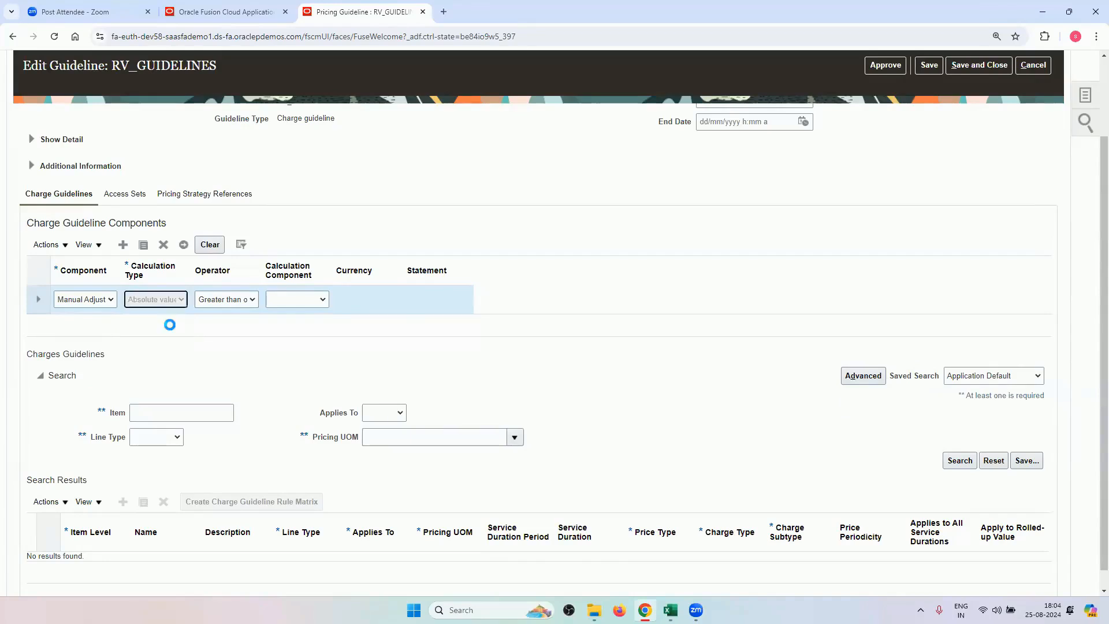
pyautogui.click(249, 300)
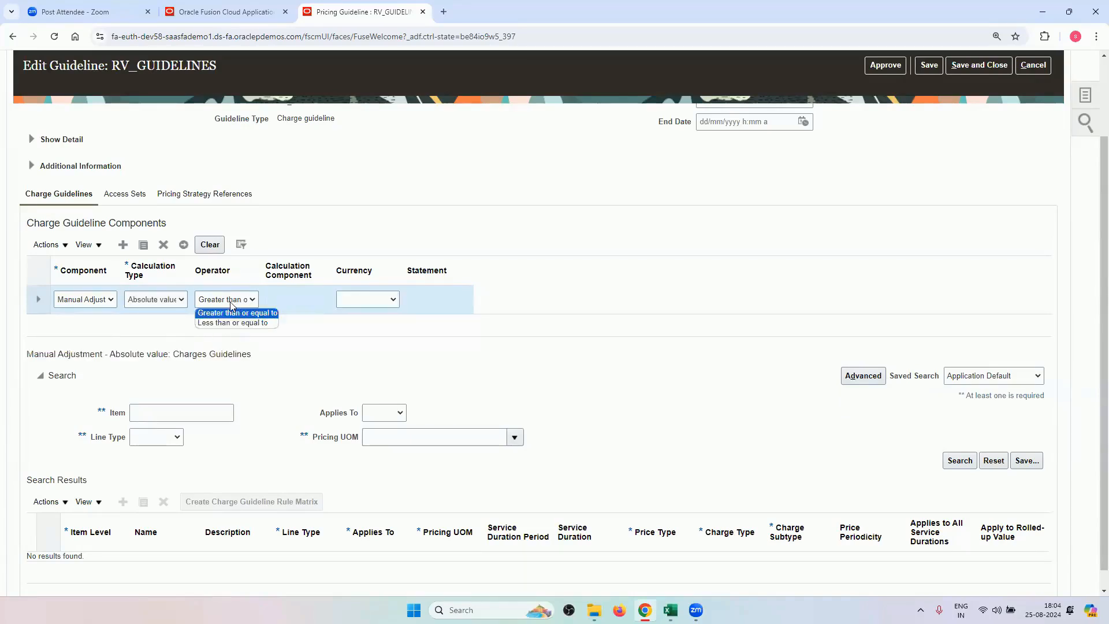
pyautogui.click(237, 323)
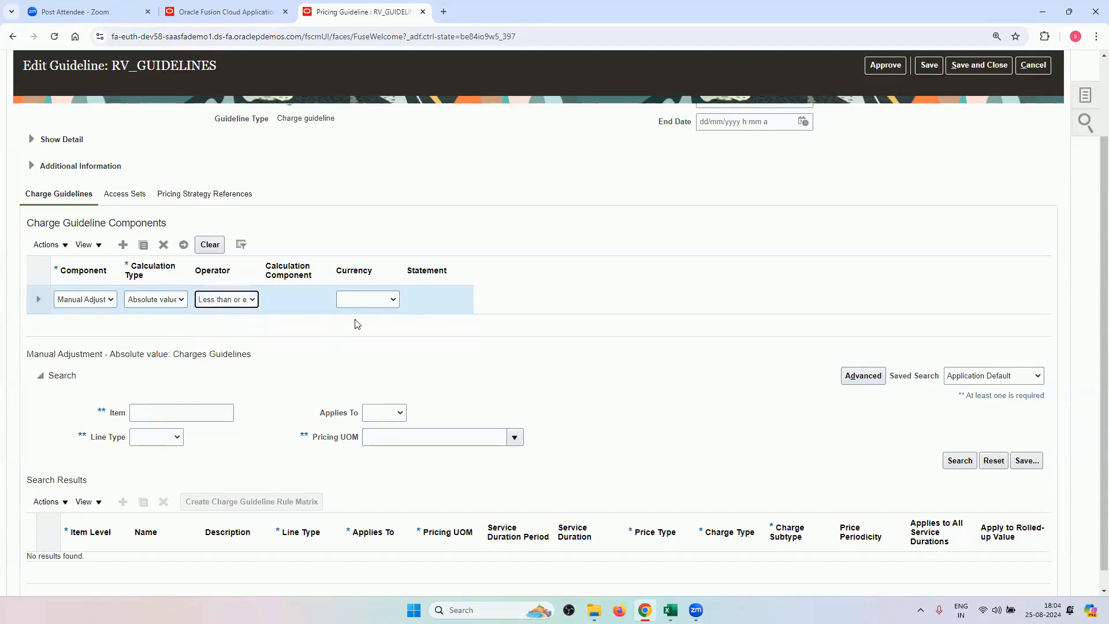
pyautogui.click(368, 299)
pyautogui.click(369, 321)
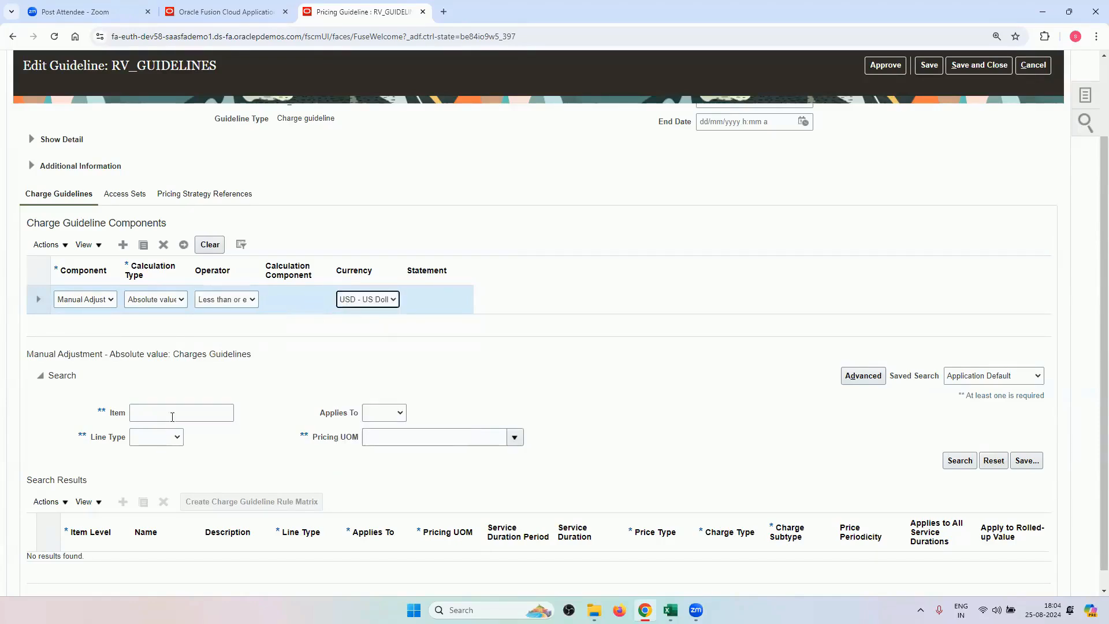
pyautogui.click(889, 412)
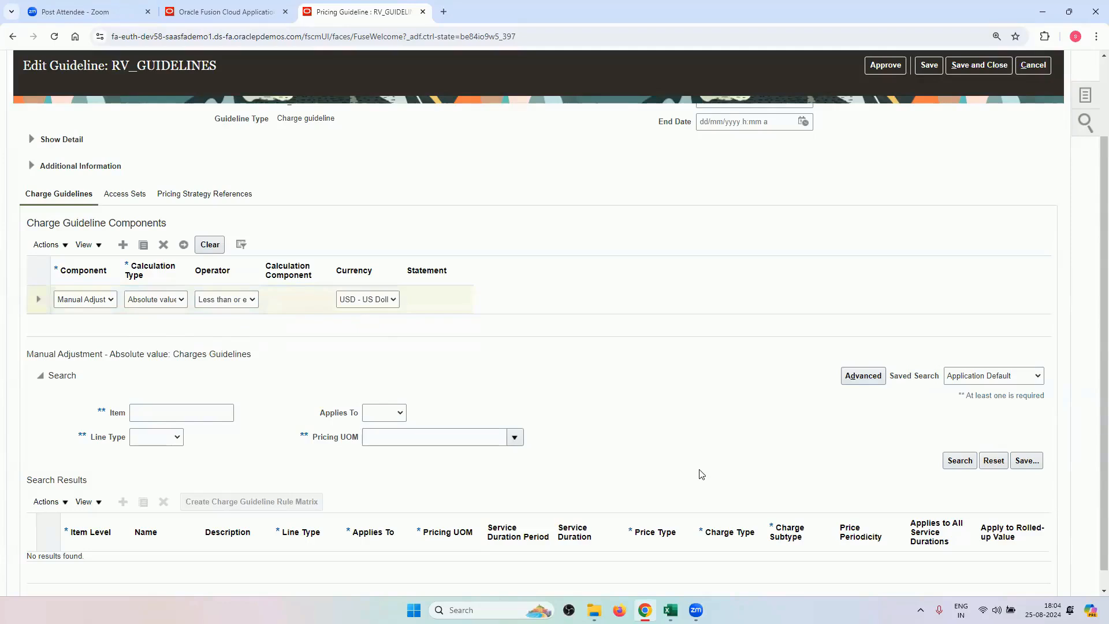
pyautogui.scroll(2, 687, 437)
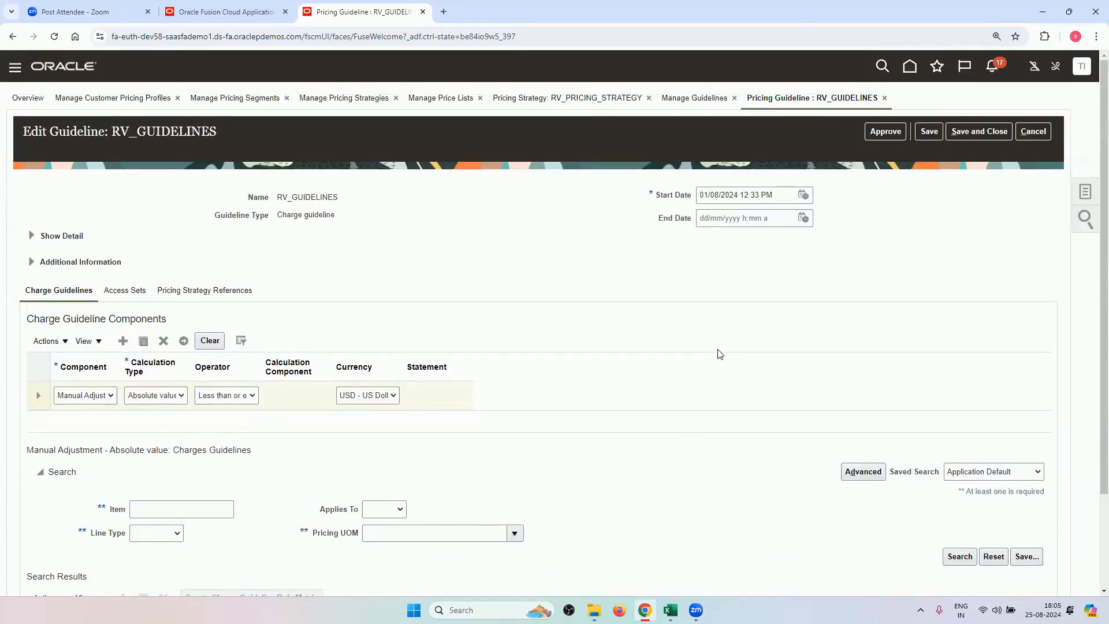
pyautogui.scroll(-2, 544, 297)
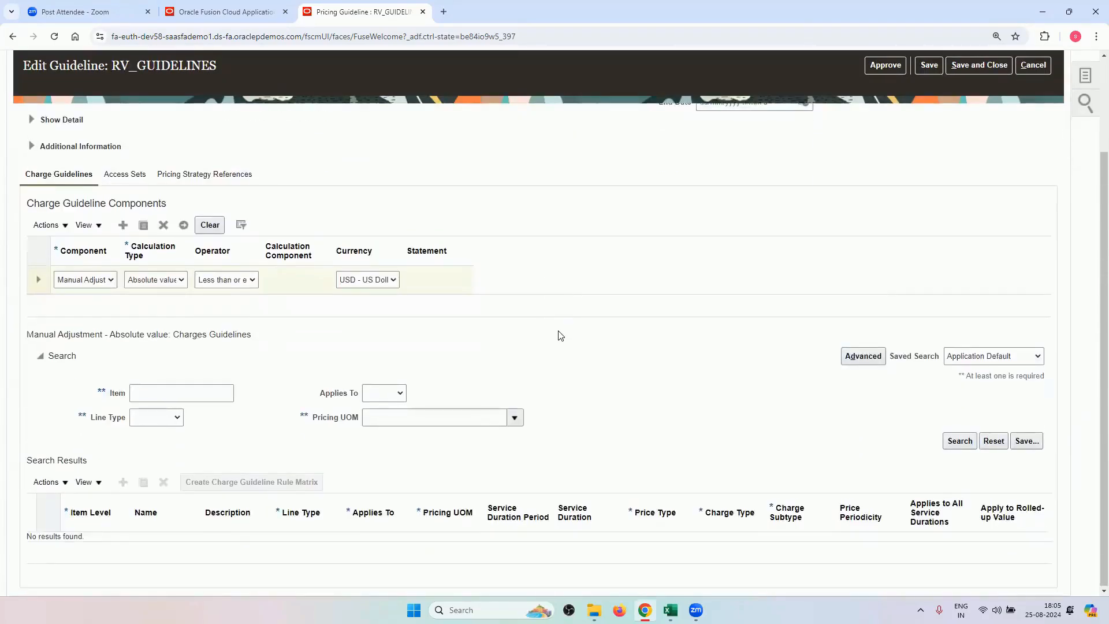
# Step: Save RV_GUIDELINES with its Manual Adjustment charge guideline component
pyautogui.click(916, 67)
pyautogui.scroll(2, 259, 310)
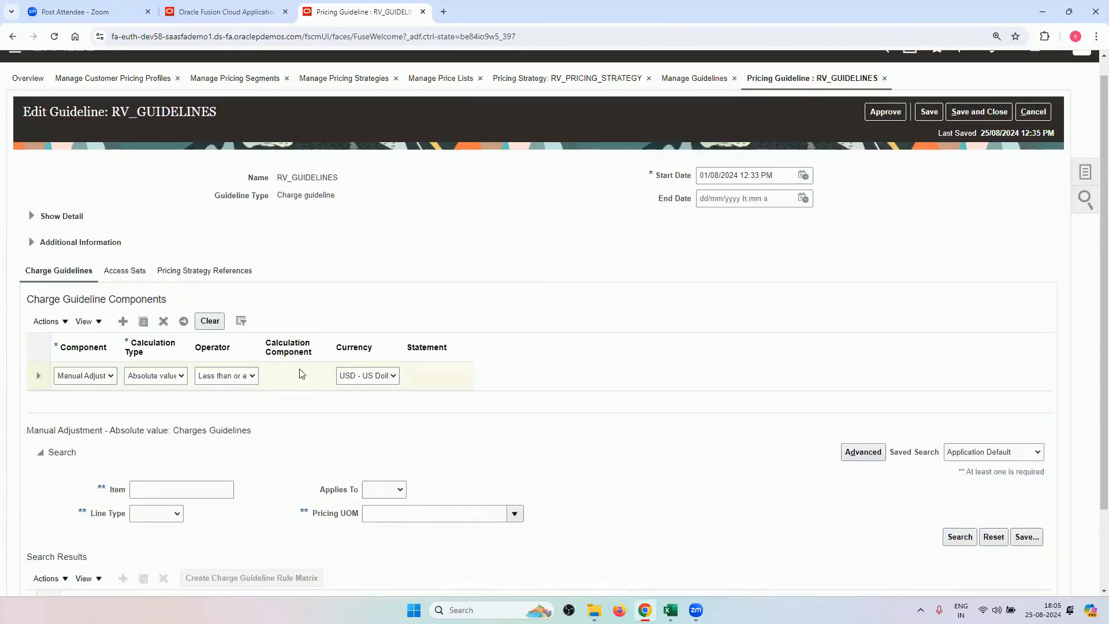
pyautogui.click(300, 386)
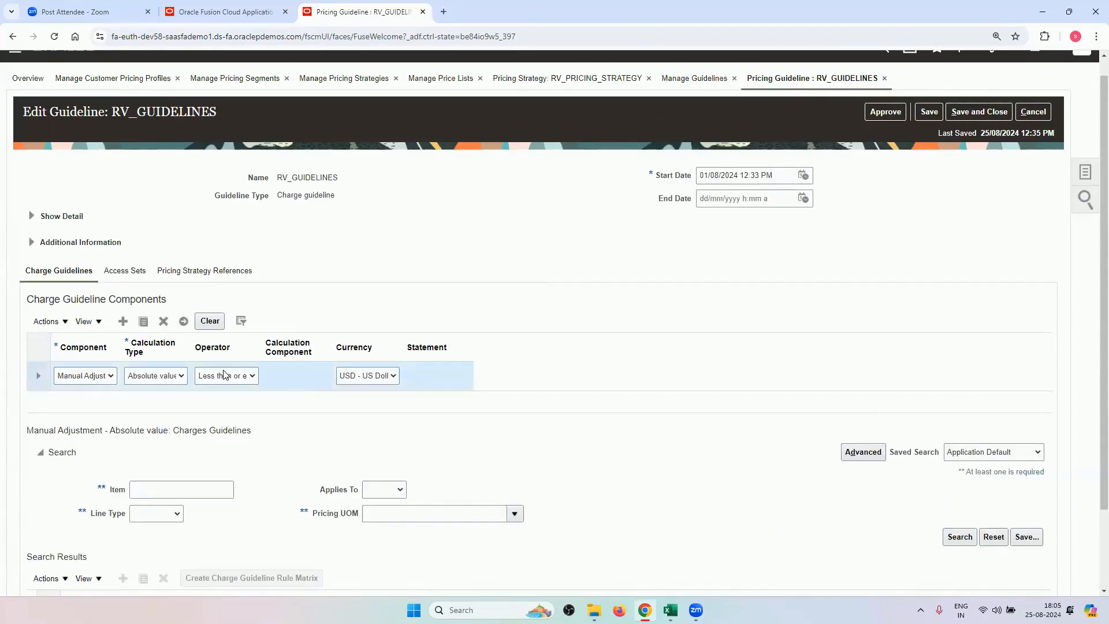
# Step: Add the access set with set code COMMON to RV_GUIDELINES and save the guideline
pyautogui.click(127, 272)
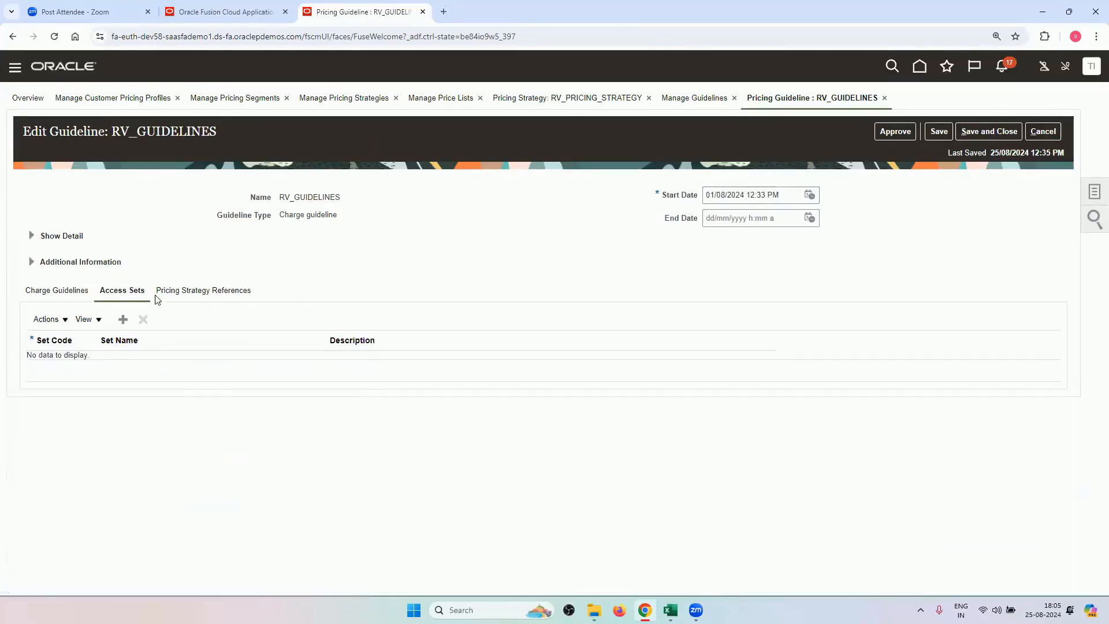
pyautogui.click(123, 320)
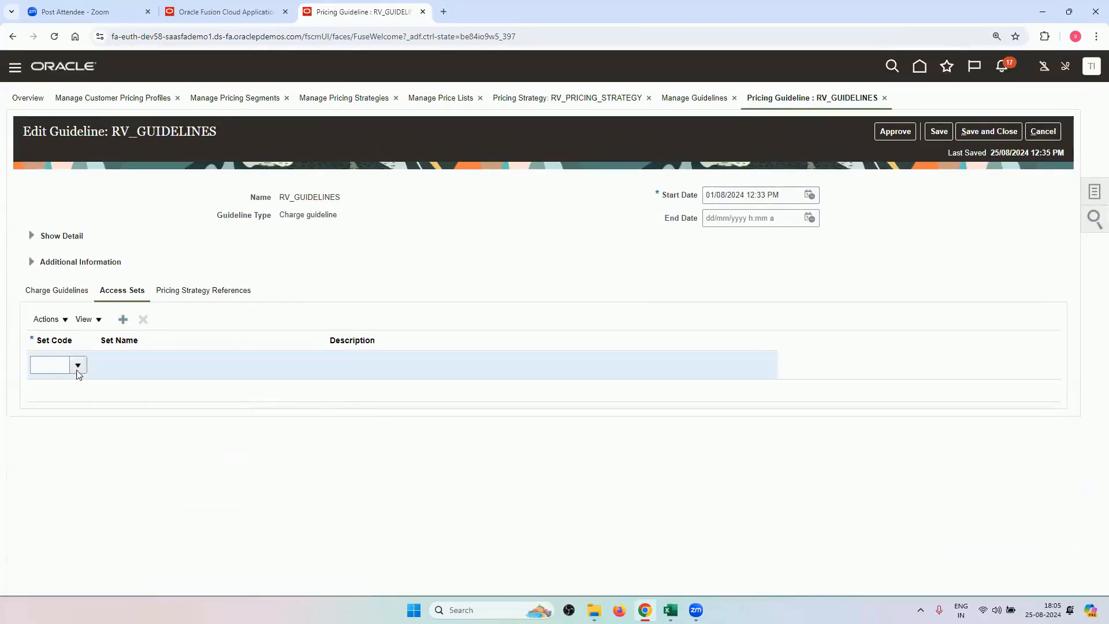
pyautogui.click(55, 364)
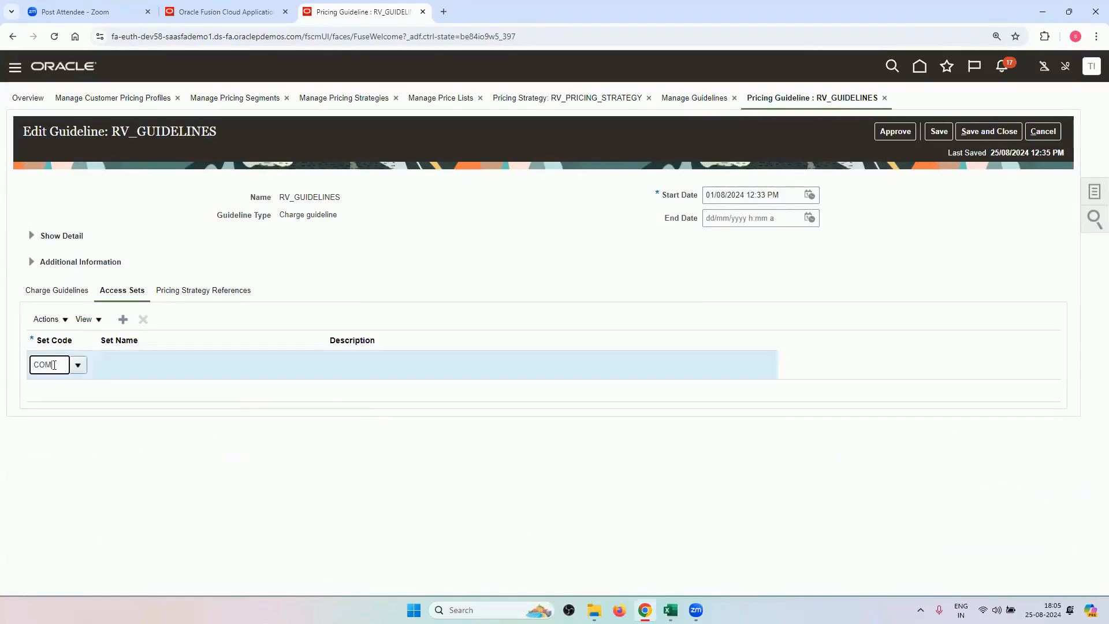
pyautogui.write('COMMON')
pyautogui.press('Tab')
pyautogui.click(938, 138)
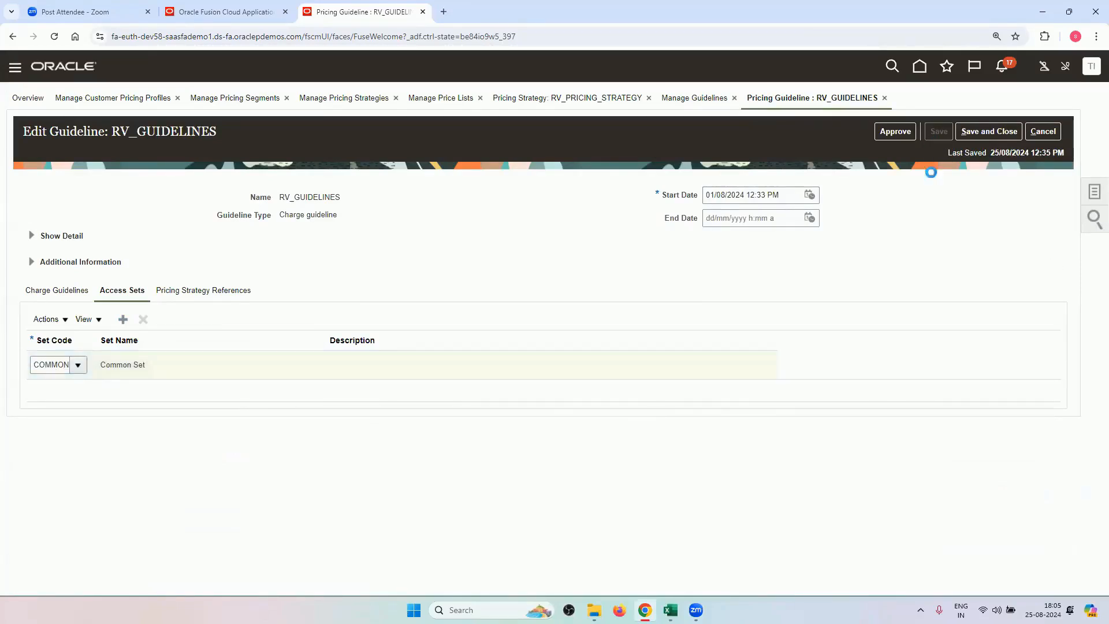
# Step: Approve the pricing guideline, then save and close it
pyautogui.click(897, 134)
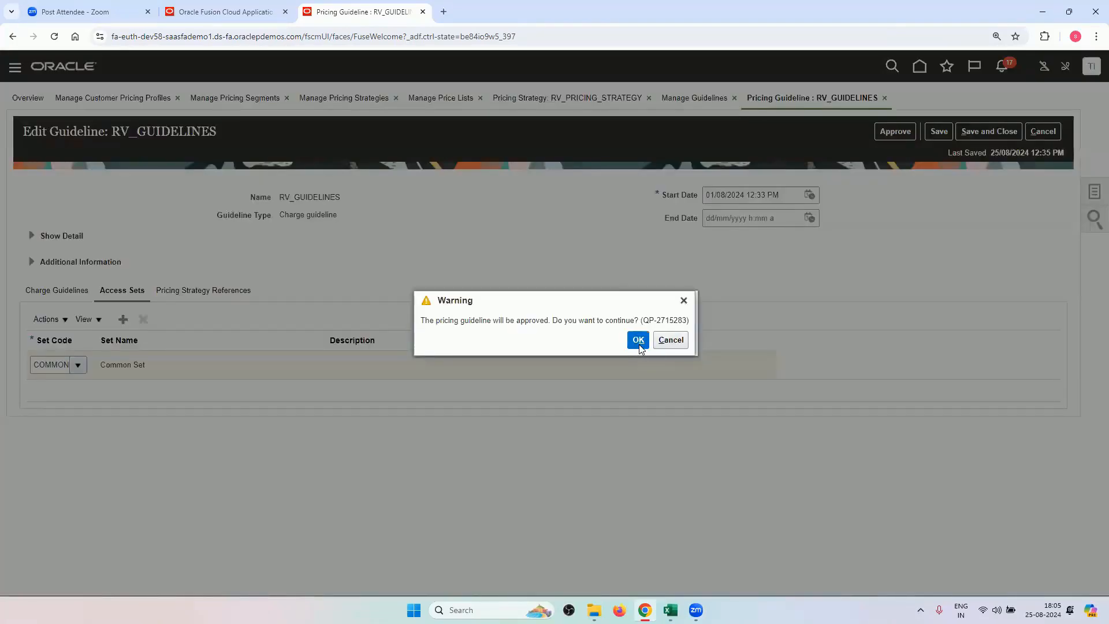
pyautogui.click(638, 342)
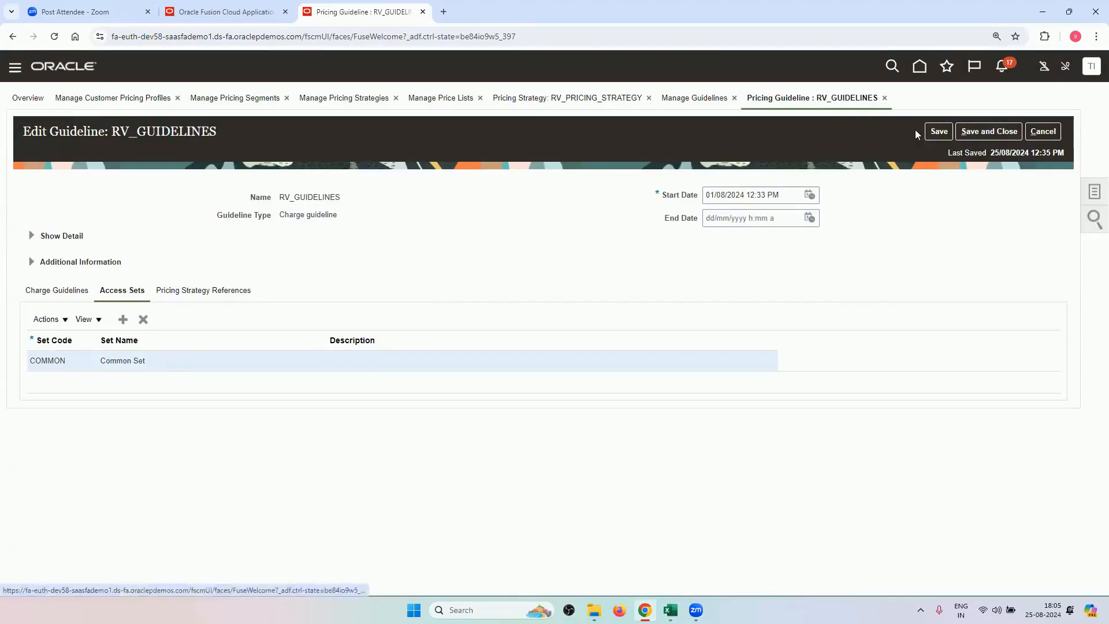
pyautogui.click(940, 135)
pyautogui.click(983, 131)
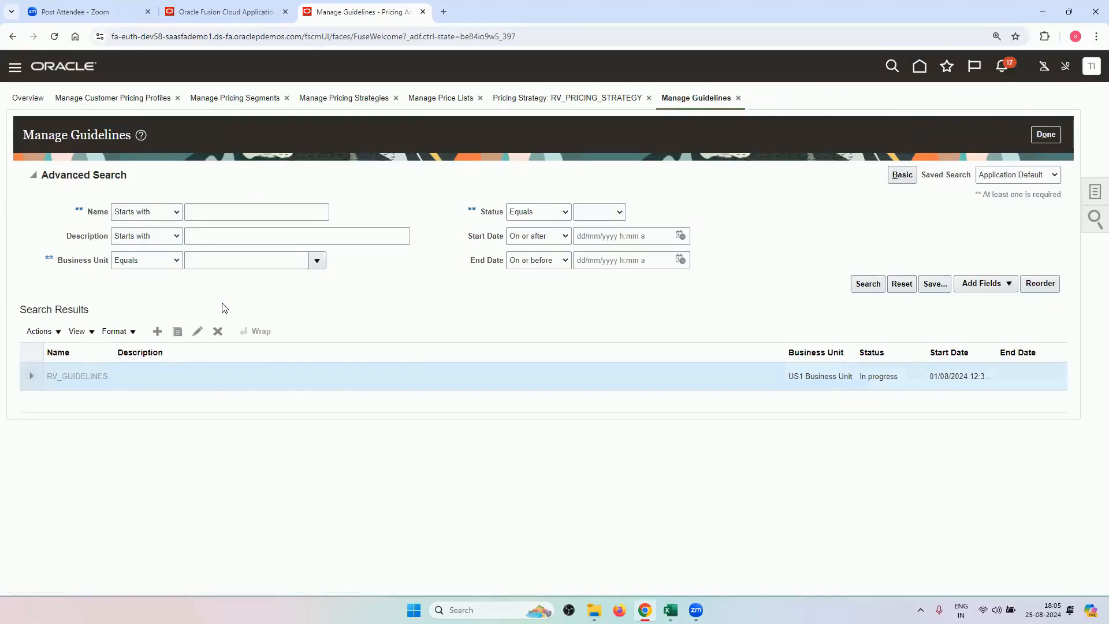
# Step: Reopen RV_GUIDELINES for editing and add an item-level charge guideline row under the Manual Adjustment component
pyautogui.scroll(-2, 344, 481)
pyautogui.scroll(-1, 345, 480)
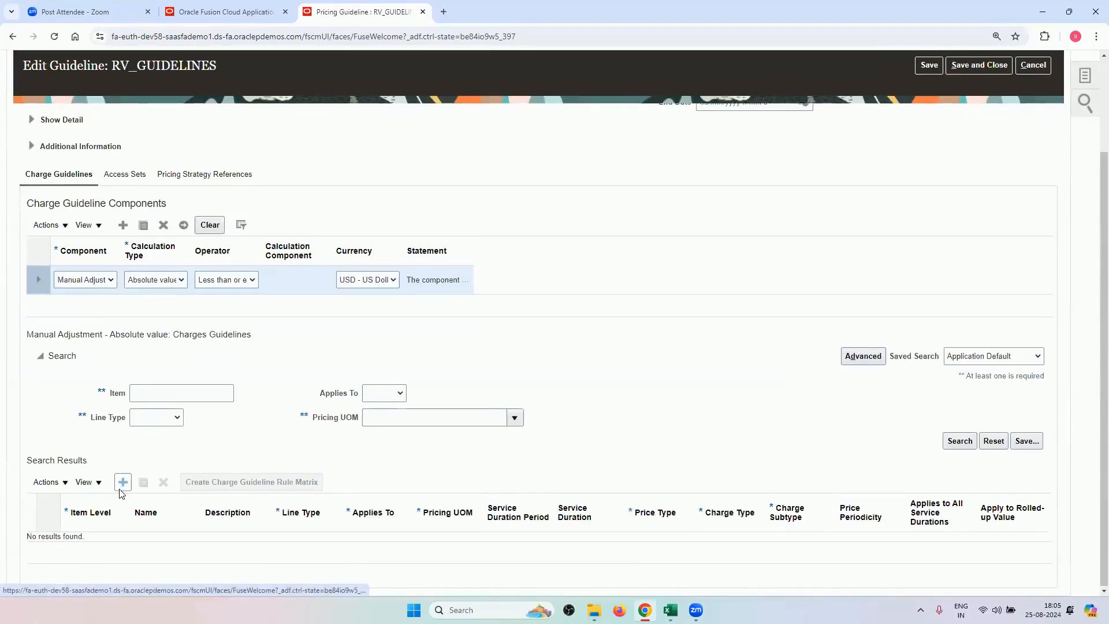
pyautogui.scroll(2, 532, 415)
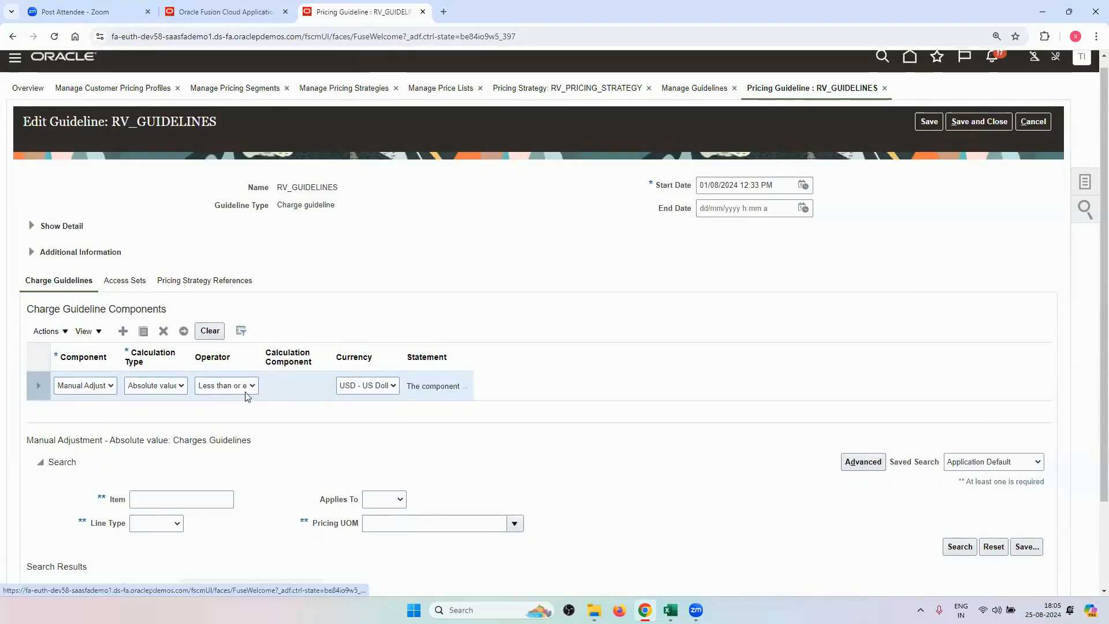
pyautogui.scroll(-2, 247, 352)
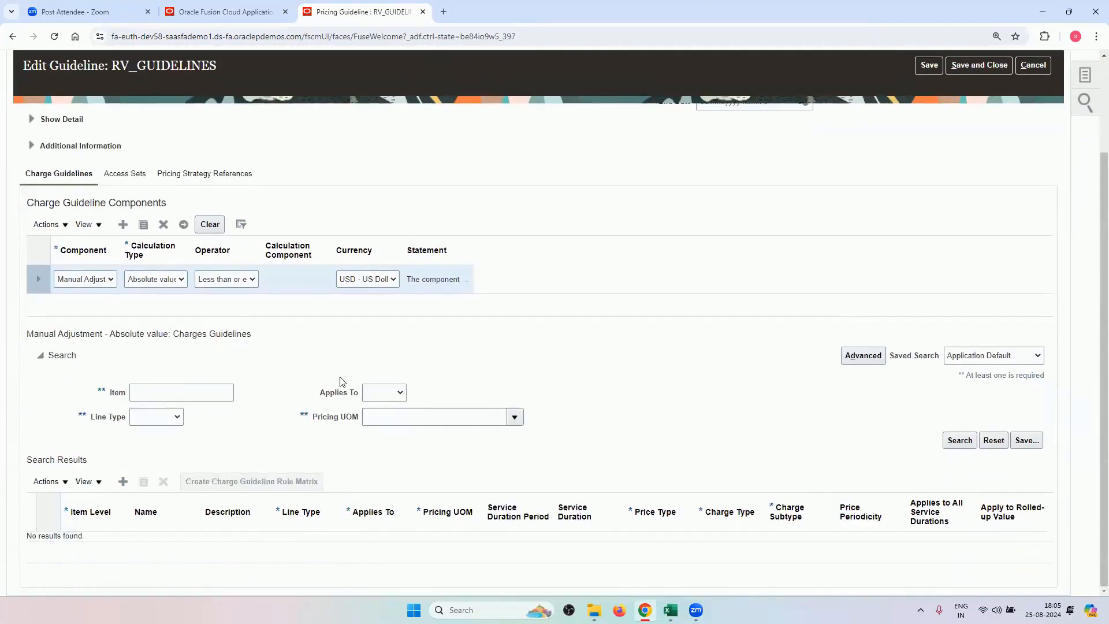
pyautogui.scroll(2, 318, 355)
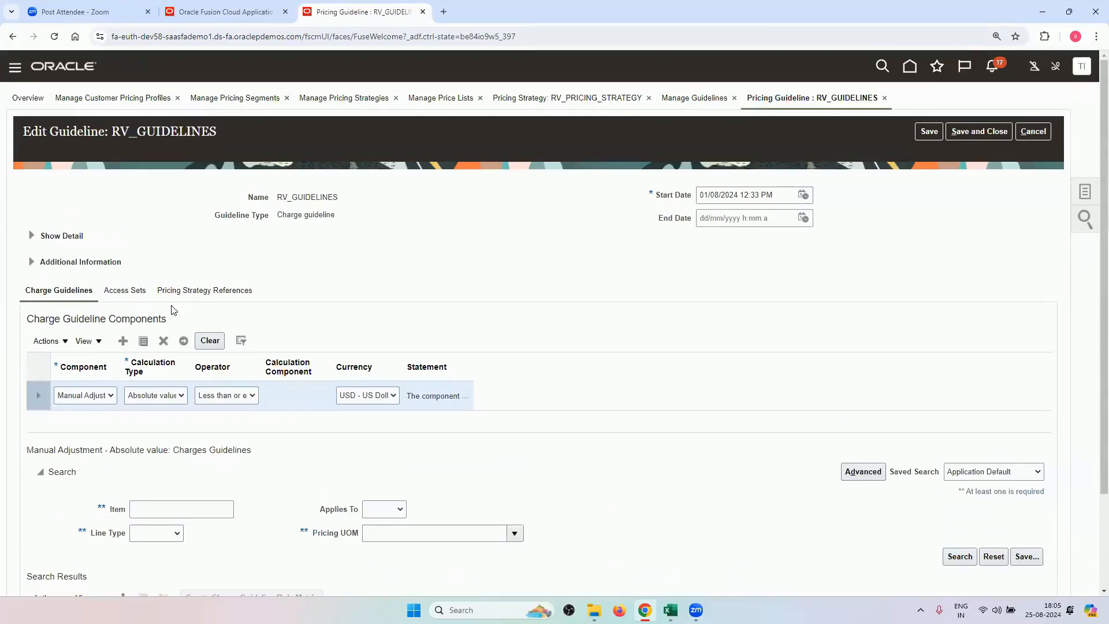
pyautogui.scroll(-2, 173, 310)
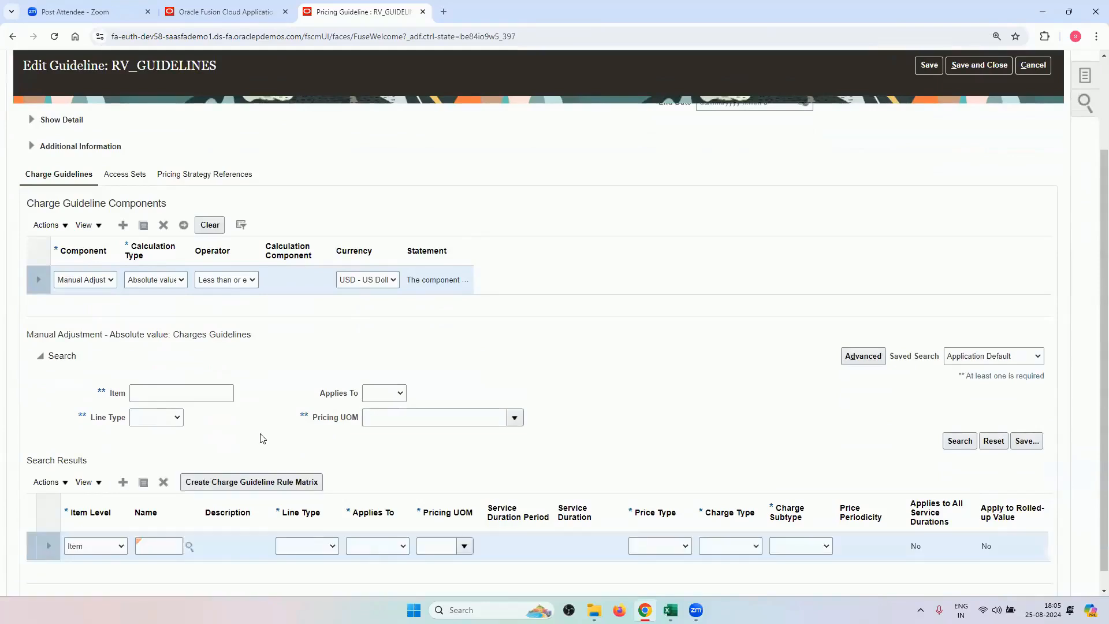
# Step: Set the new charge guideline row to item RV_LAPTOP, line type Buy, and applies to Price
pyautogui.click(150, 528)
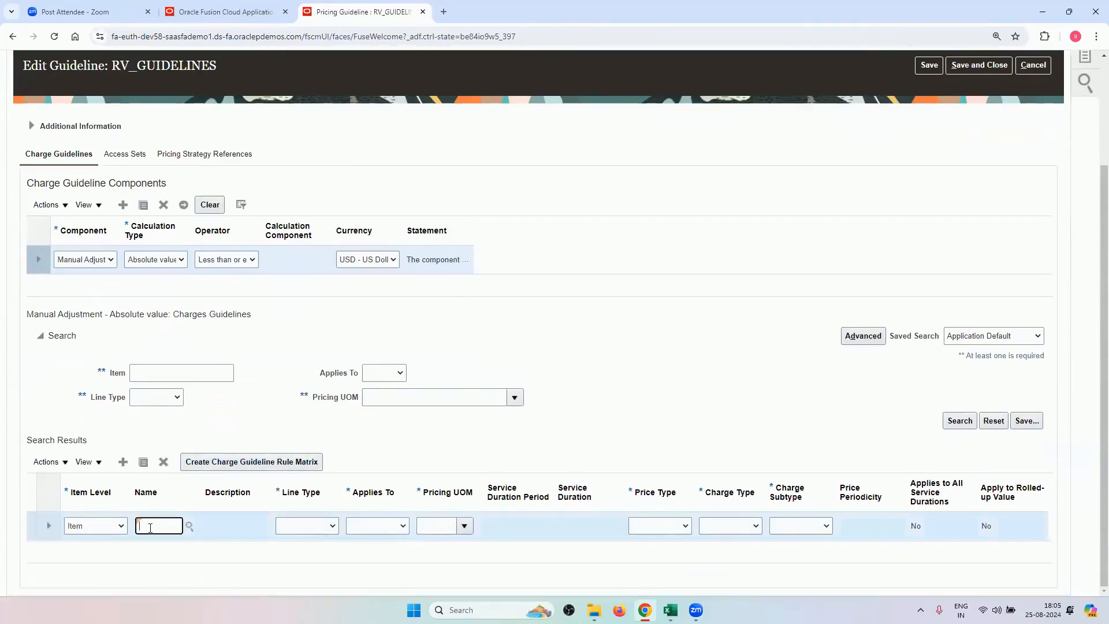
pyautogui.write('RV')
pyautogui.press('Tab')
pyautogui.click(303, 523)
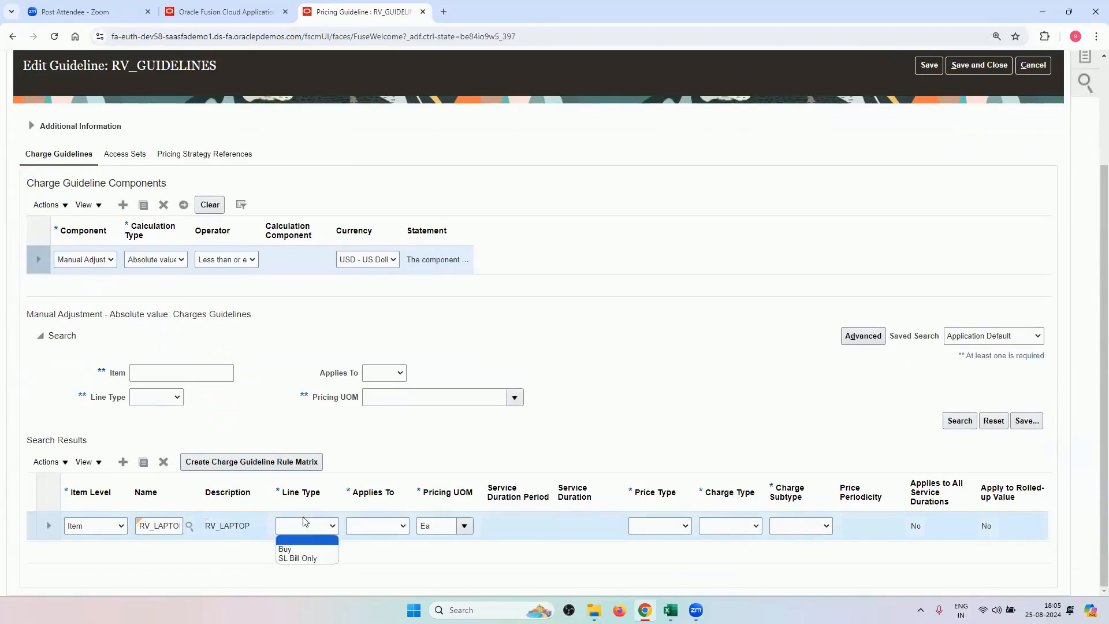
pyautogui.click(303, 550)
pyautogui.click(380, 526)
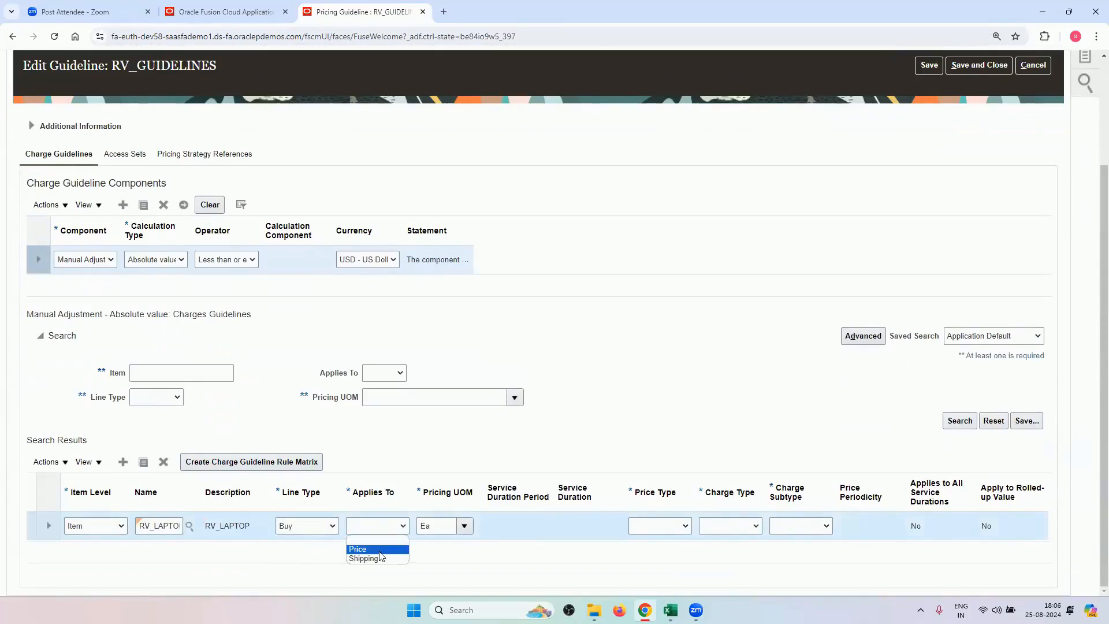
pyautogui.click(380, 549)
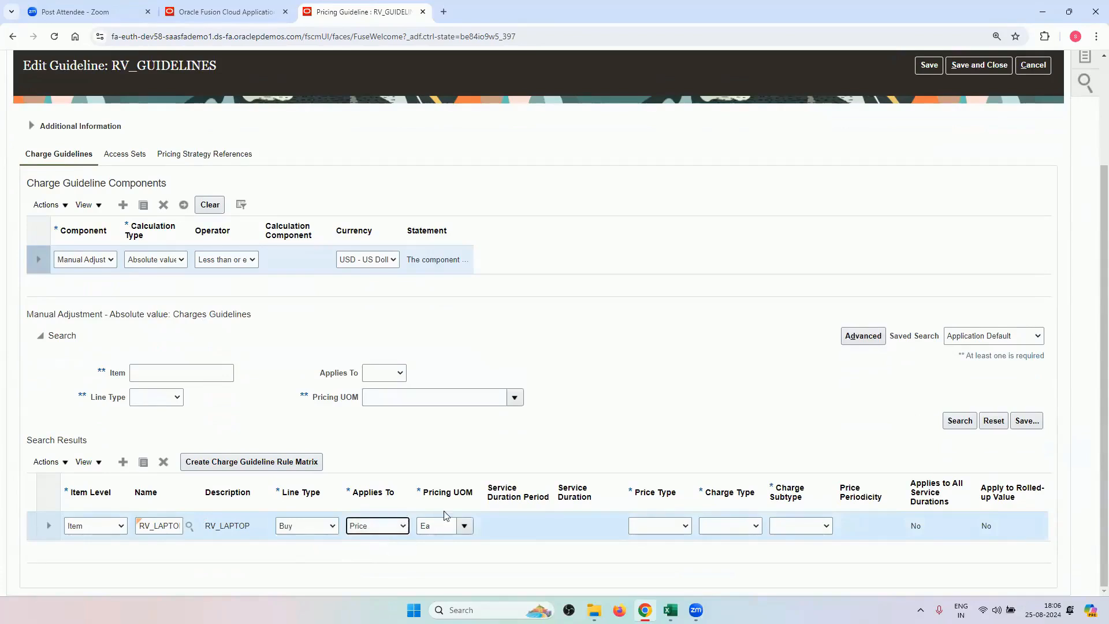
# Step: Set the RV_LAPTOP row's price type, charge type and charge subtype to All
pyautogui.click(652, 530)
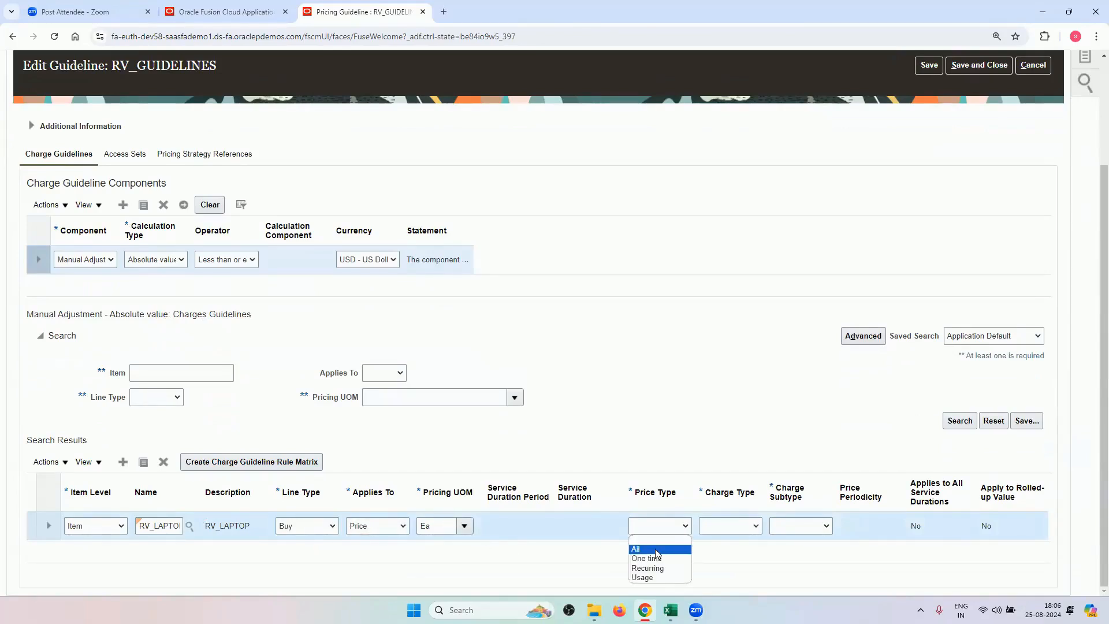
pyautogui.click(656, 550)
pyautogui.click(730, 530)
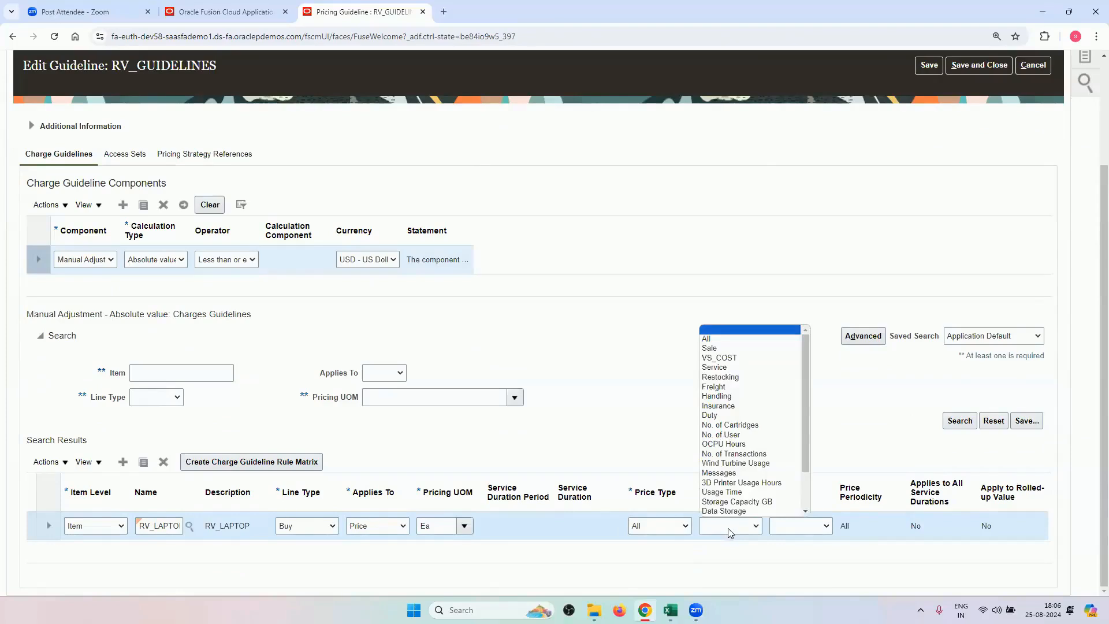
pyautogui.click(756, 339)
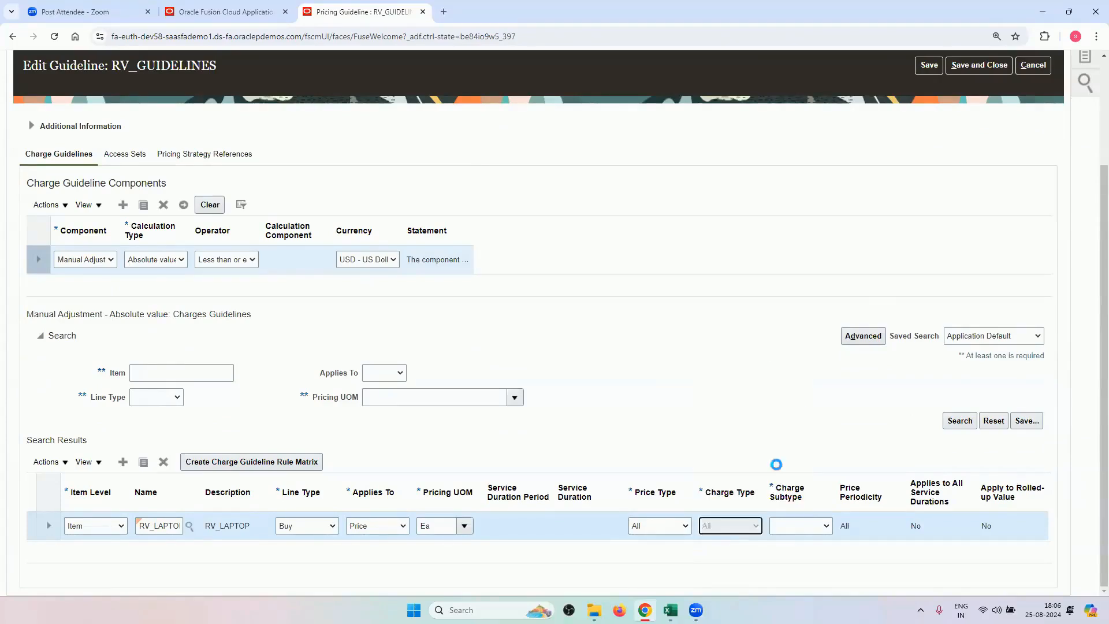
pyautogui.click(802, 526)
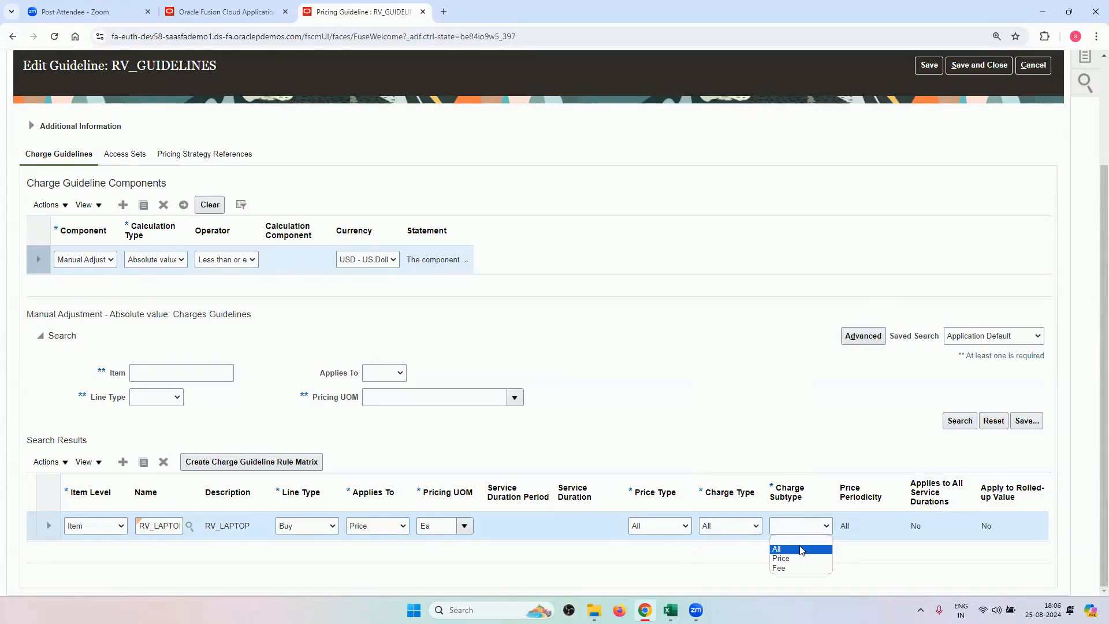
pyautogui.click(801, 549)
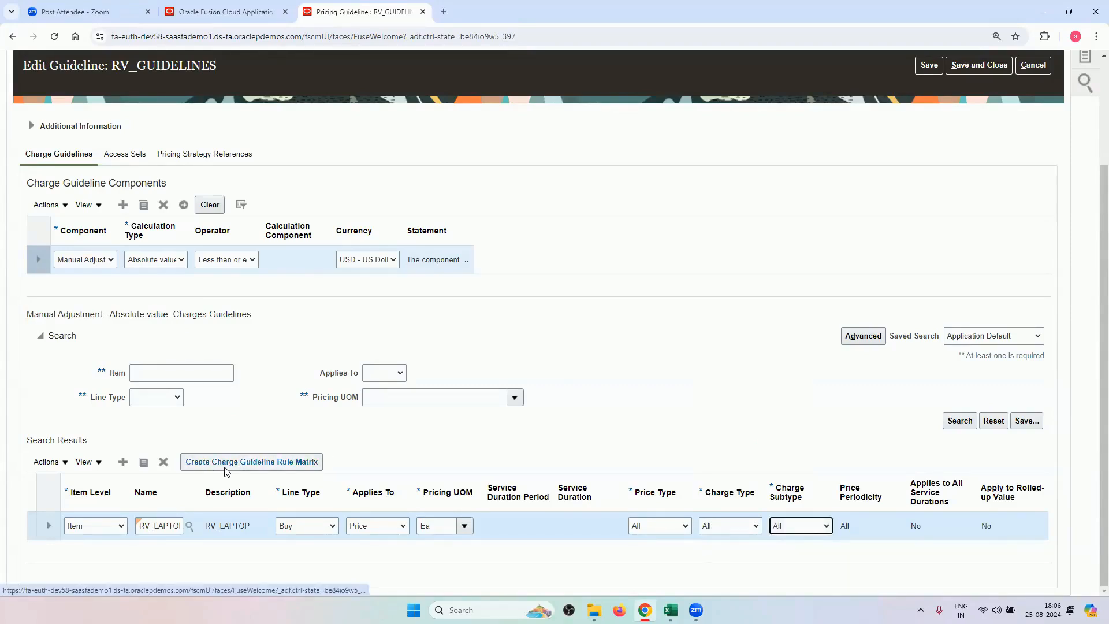
# Step: Create a charge guideline rule matrix for RV_LAPTOP and add a rule with constraining value 20 and violation type Error
pyautogui.click(261, 467)
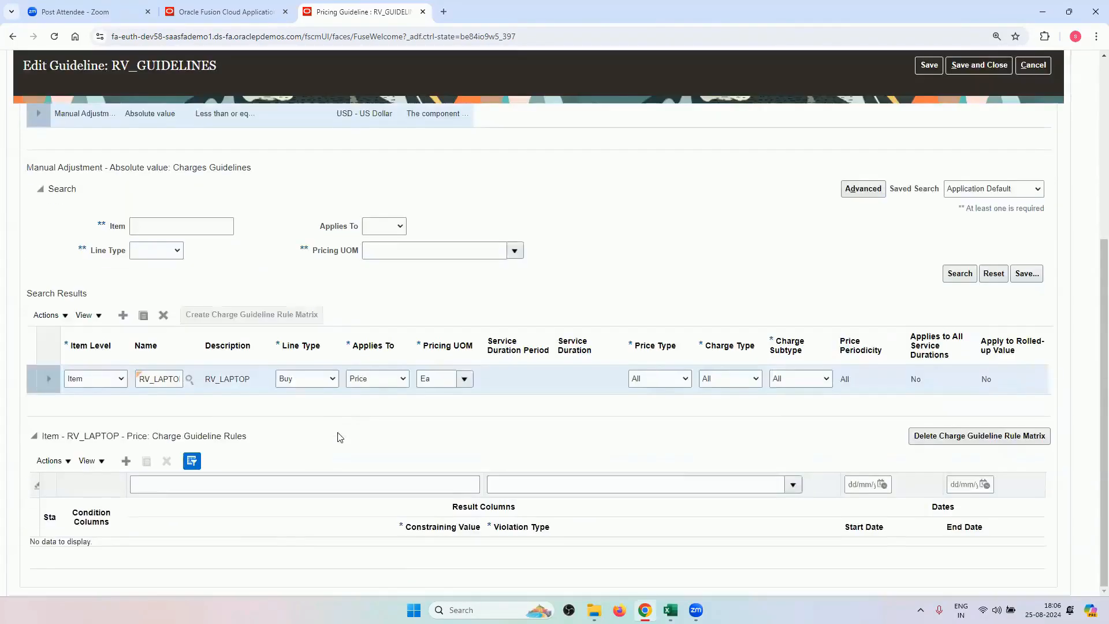
pyautogui.click(126, 460)
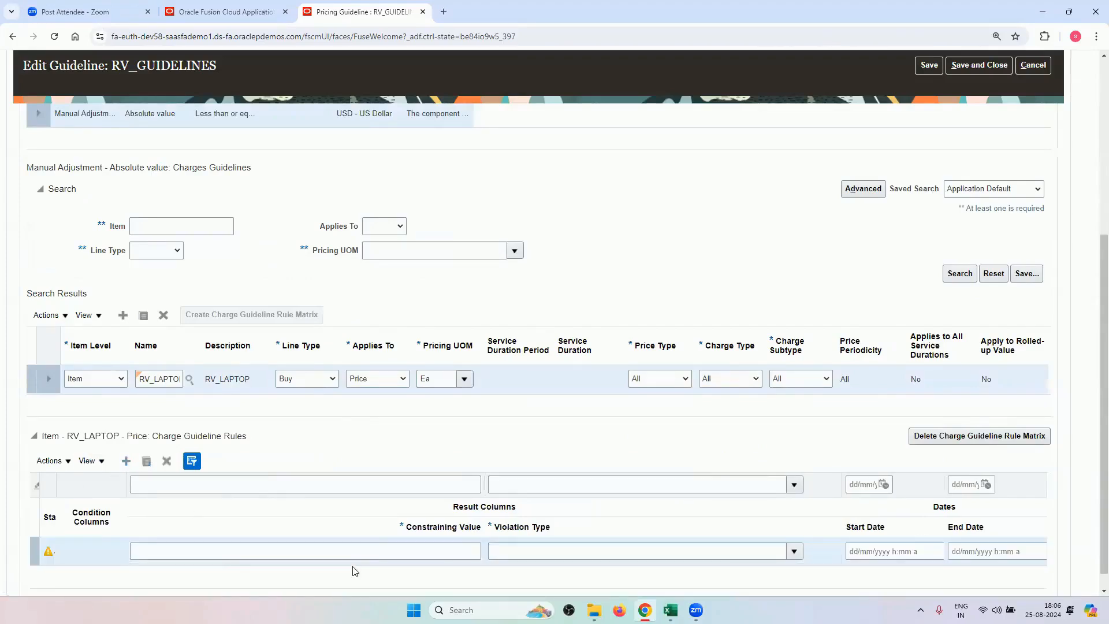
pyautogui.click(376, 551)
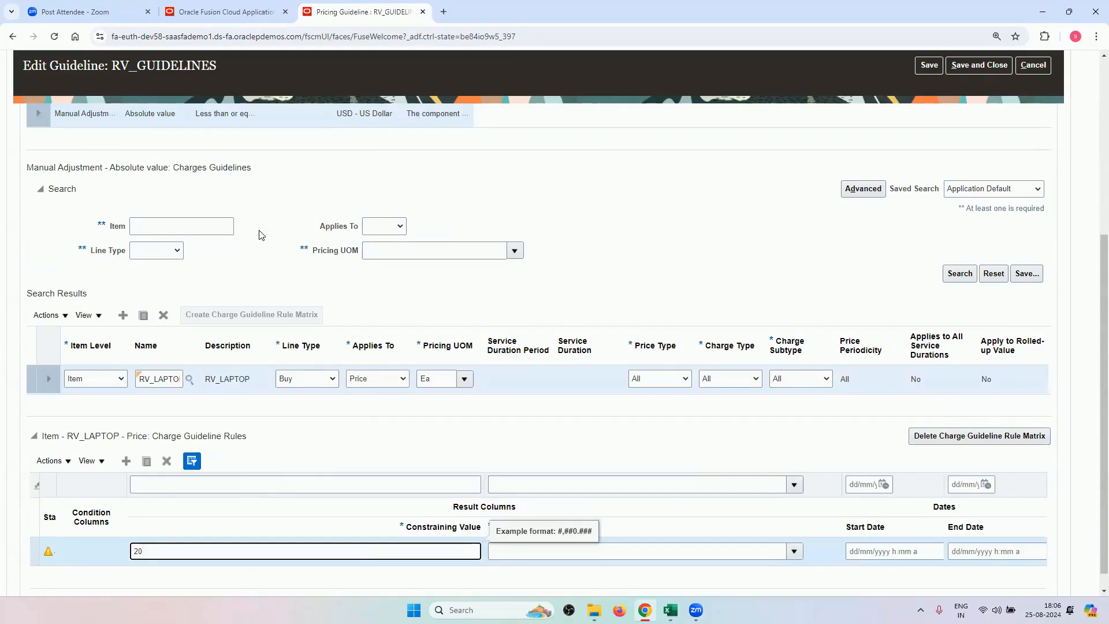
pyautogui.click(797, 552)
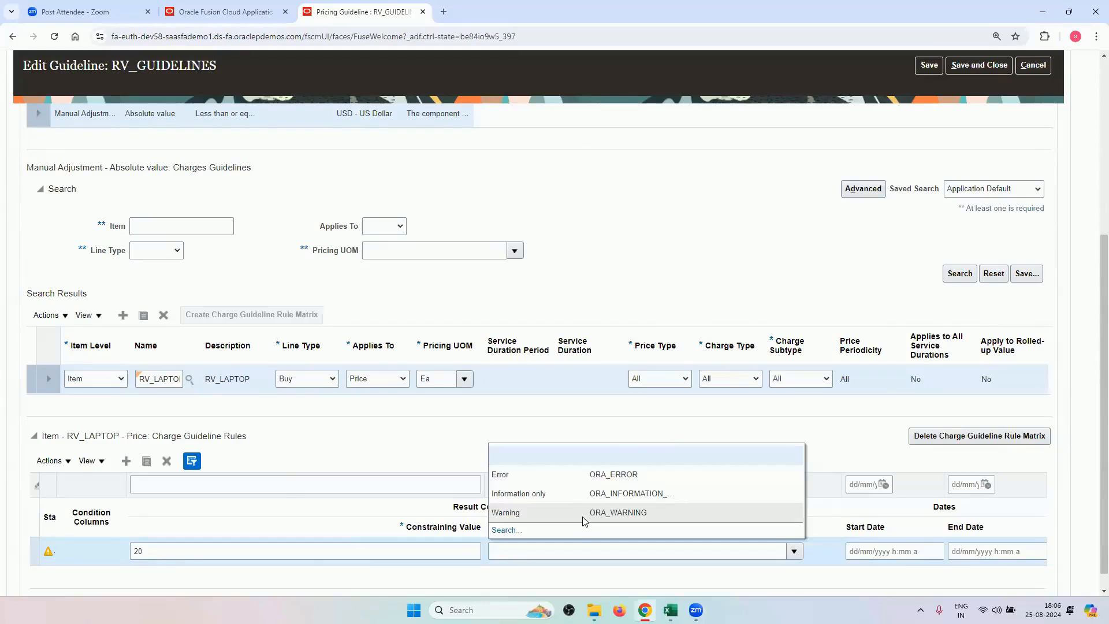
pyautogui.click(582, 479)
pyautogui.scroll(2, 399, 266)
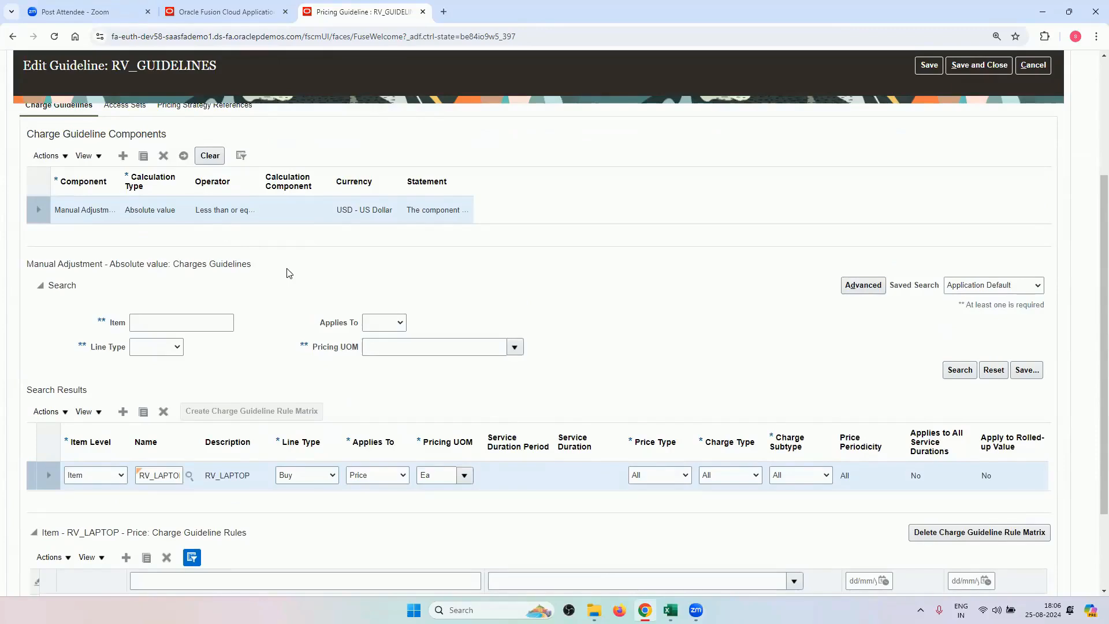
pyautogui.scroll(-2, 283, 336)
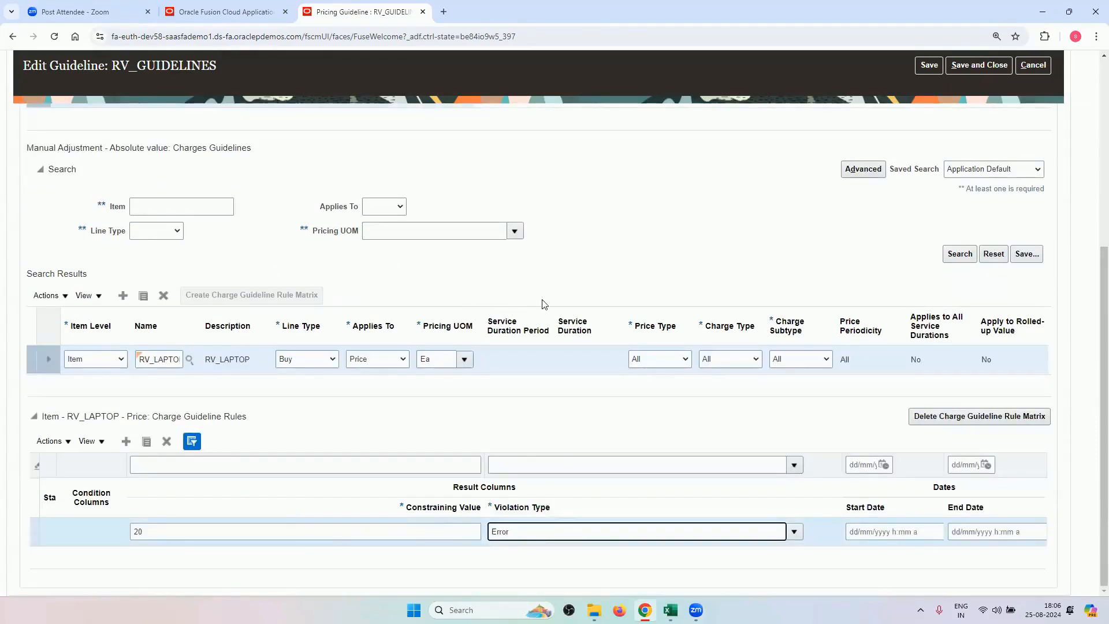
# Step: Save RV_GUIDELINES with the RV_LAPTOP rule and close it
pyautogui.scroll(3, 544, 302)
pyautogui.click(932, 72)
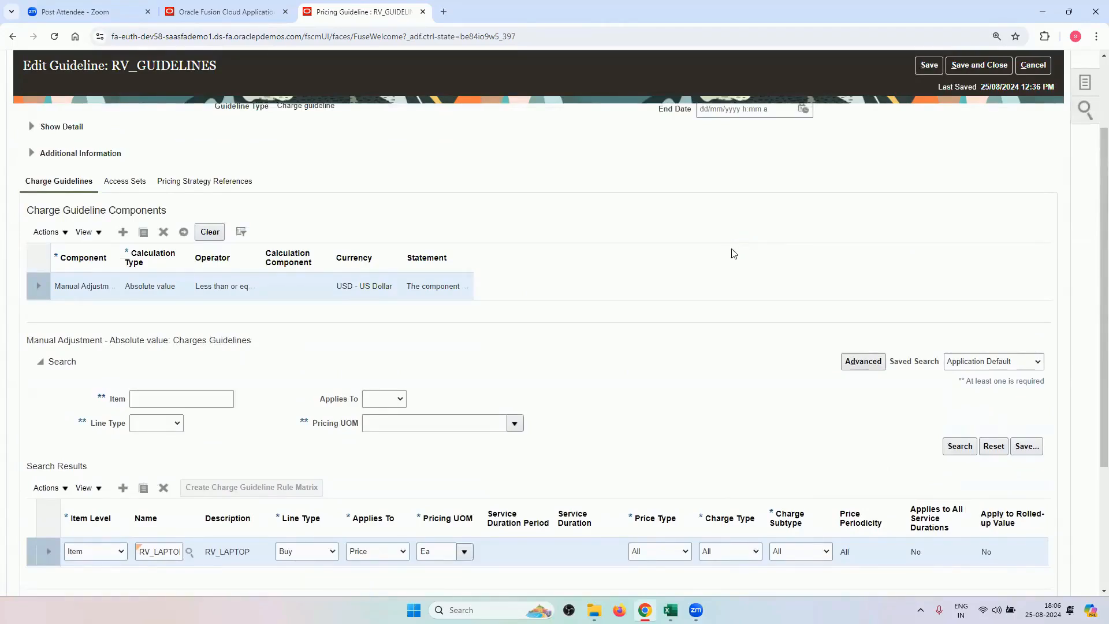
pyautogui.scroll(3, 733, 253)
pyautogui.click(980, 132)
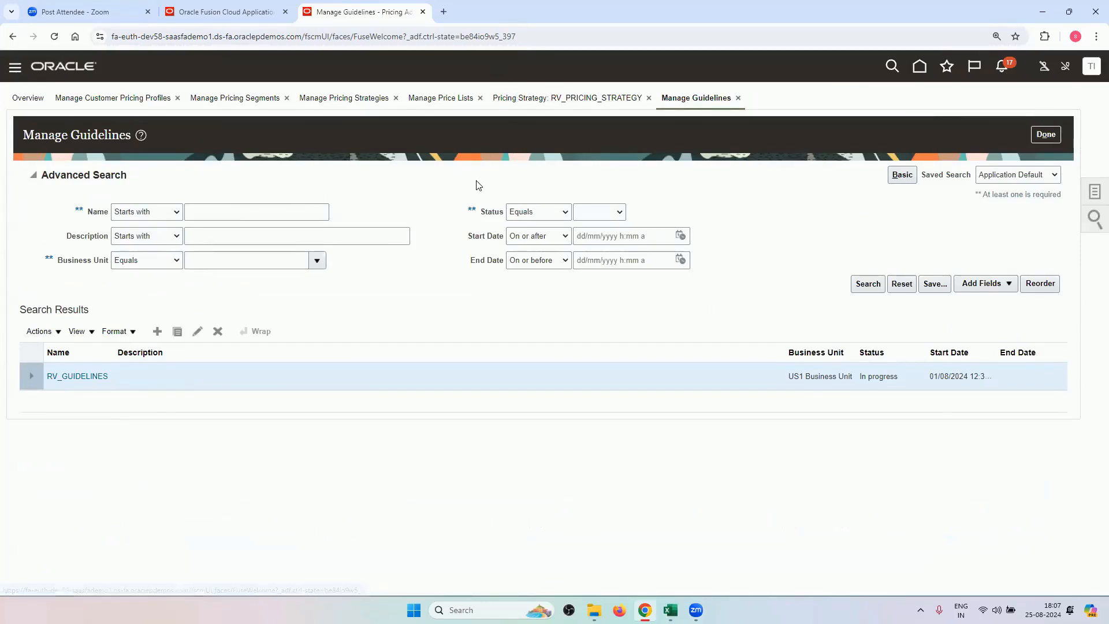
# Step: Find RV_GUIDELINES by the name prefix RV and add it to RV_PRICING_STRATEGY's charge guidelines
pyautogui.click(580, 100)
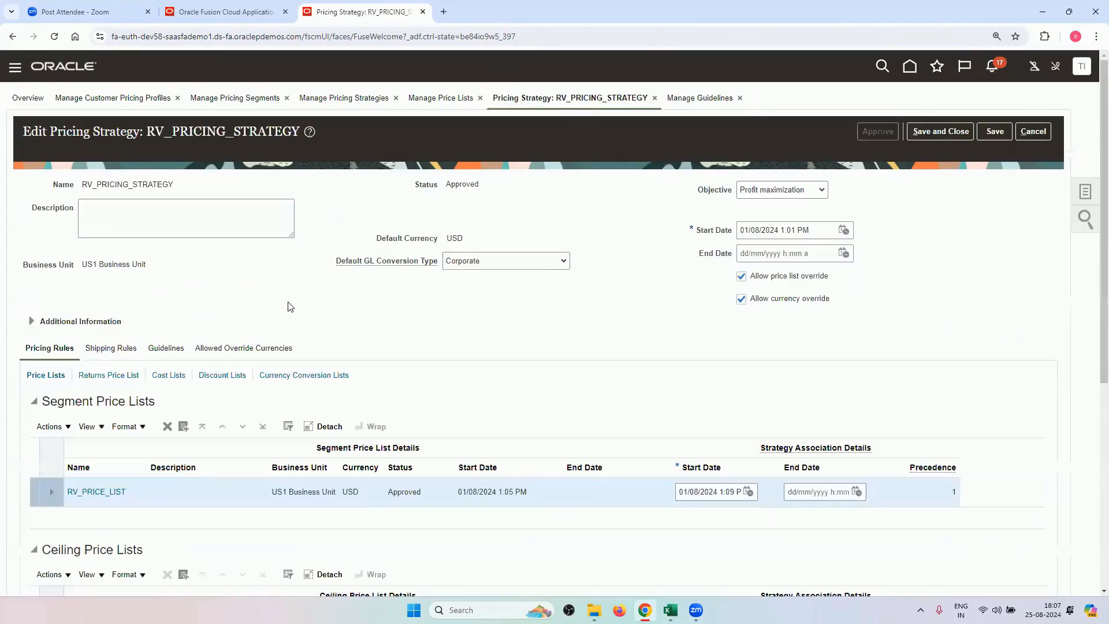
pyautogui.scroll(-1, 290, 306)
pyautogui.scroll(-2, 290, 306)
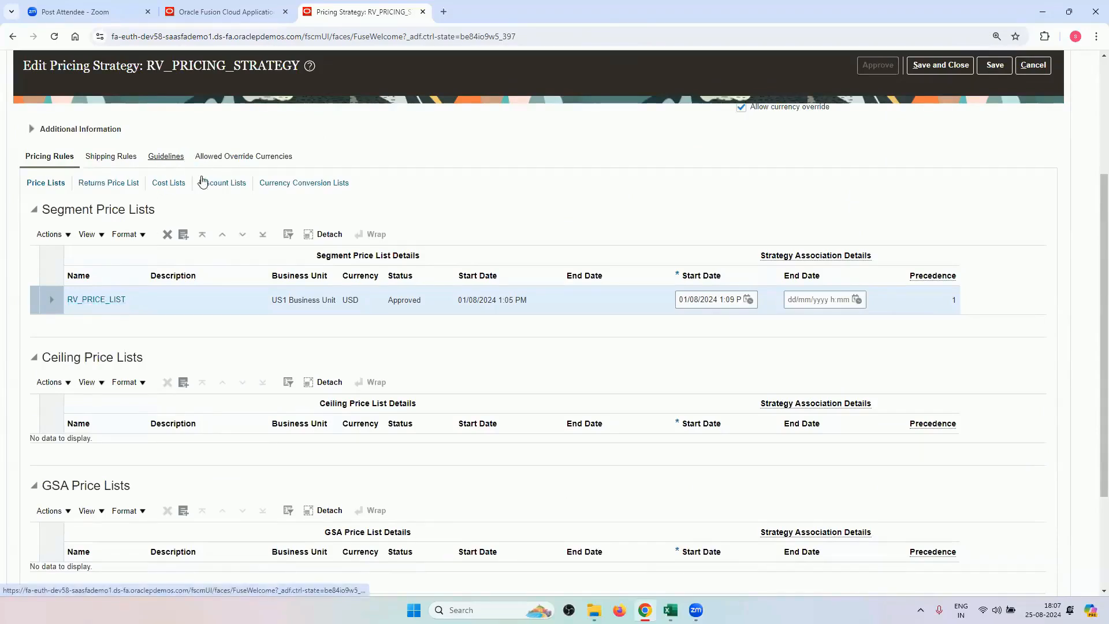
pyautogui.click(165, 156)
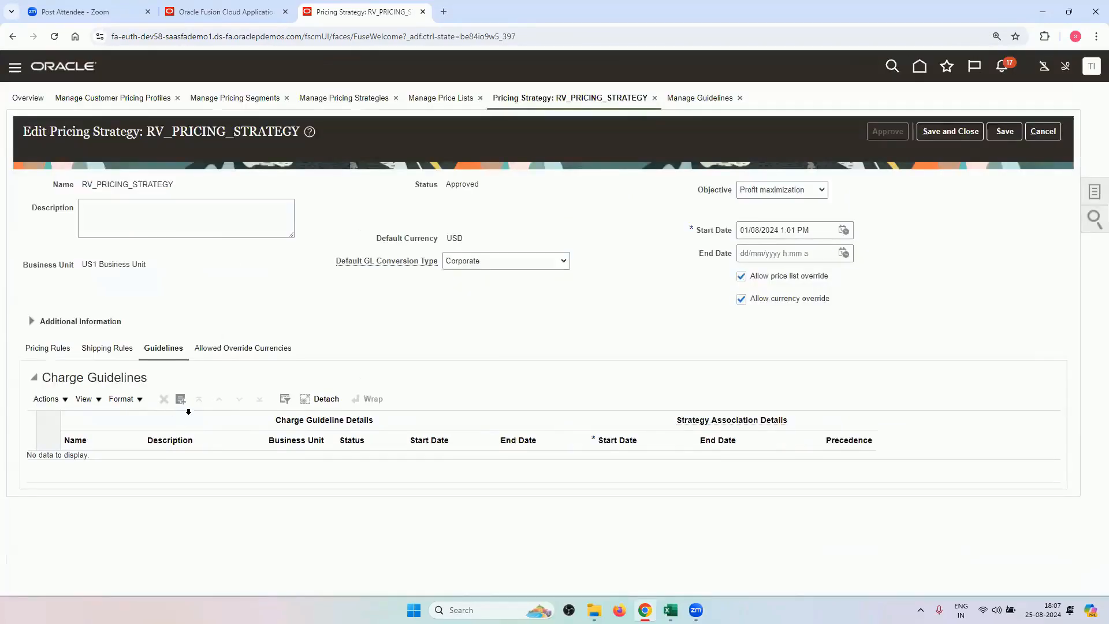
pyautogui.click(180, 401)
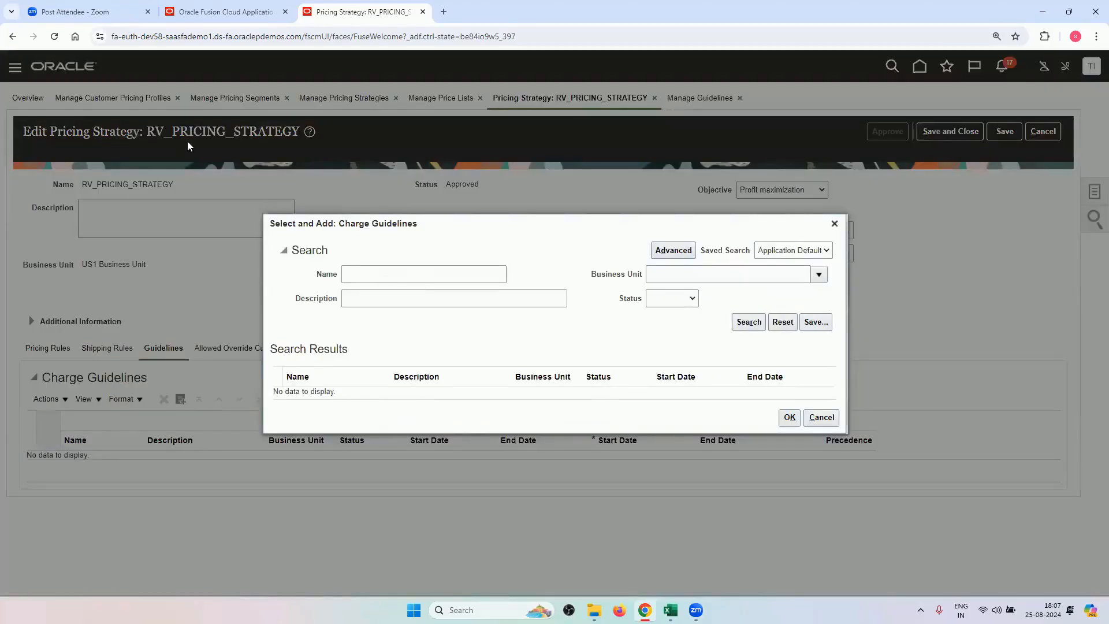
pyautogui.click(359, 271)
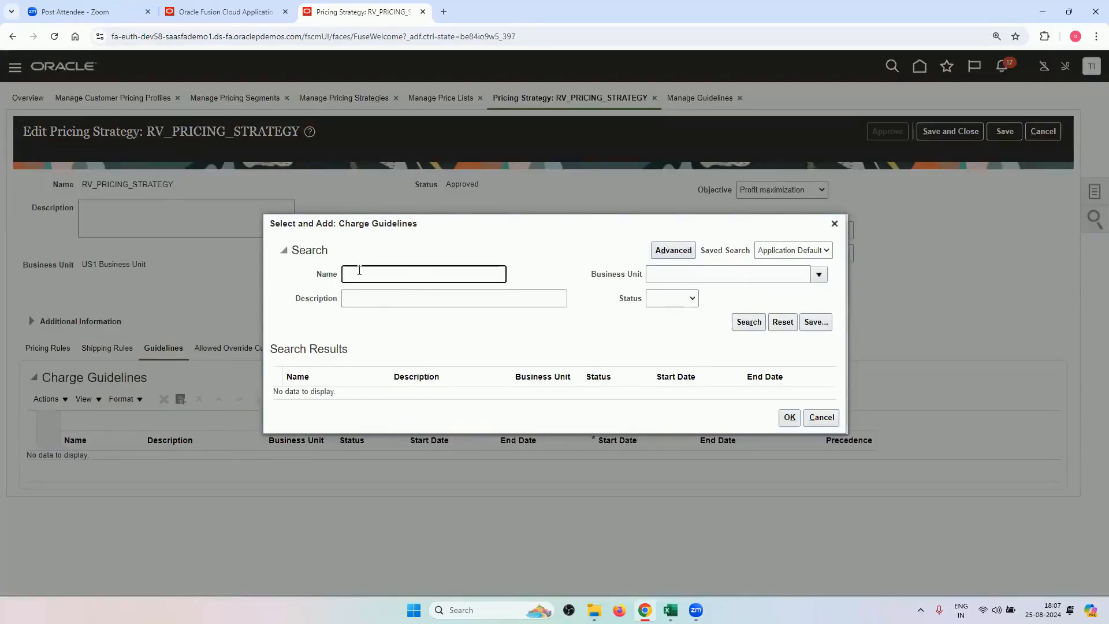
pyautogui.write('RV')
pyautogui.click(749, 321)
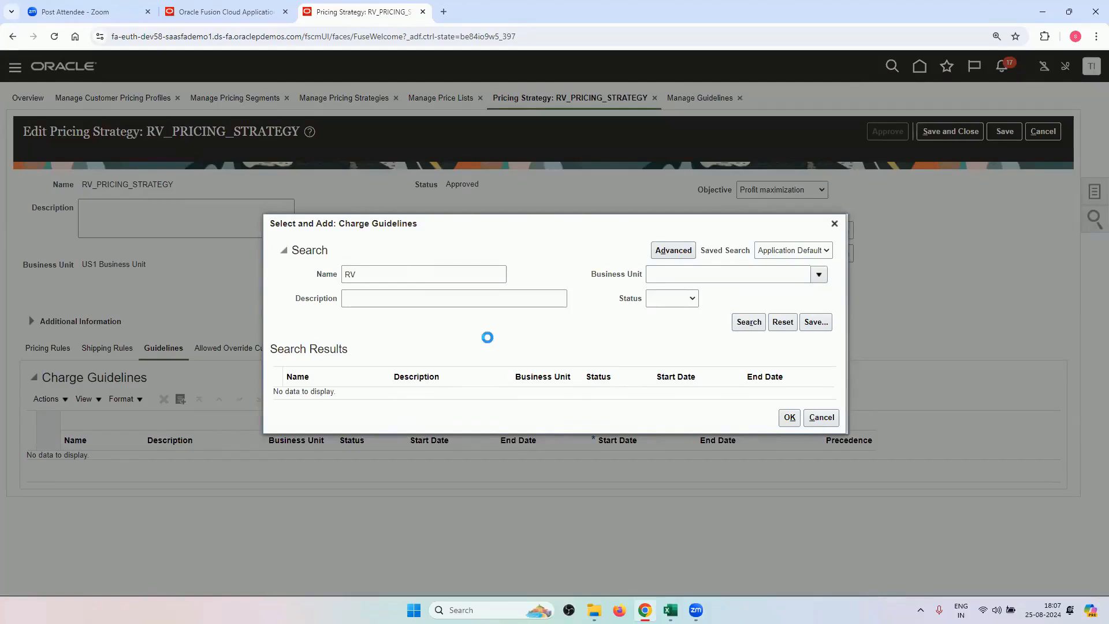
pyautogui.click(448, 389)
pyautogui.click(787, 422)
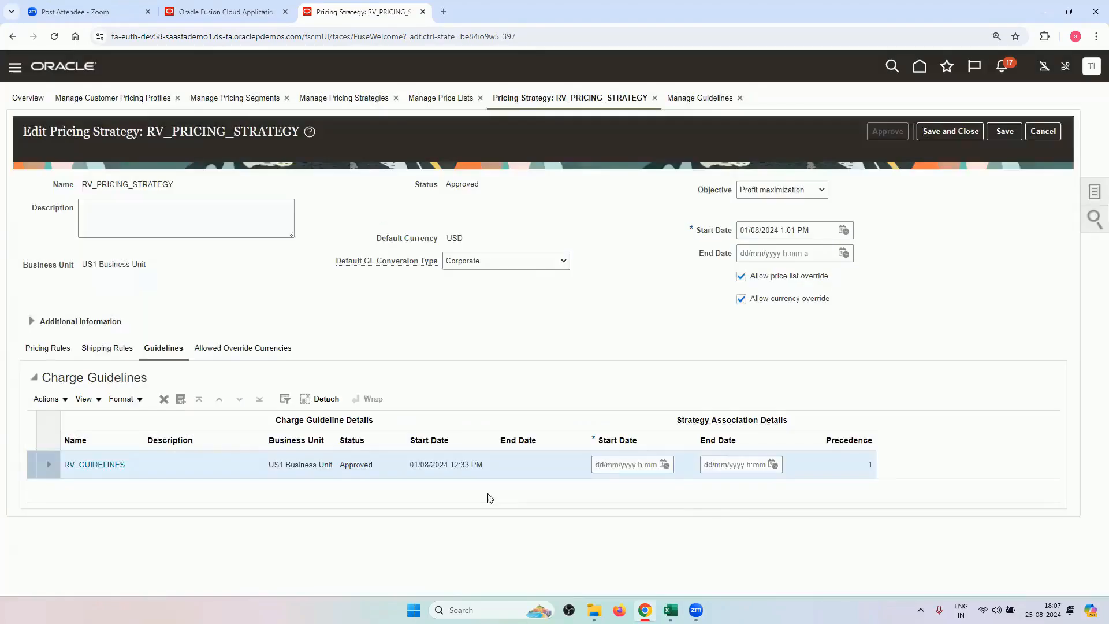
# Step: Set the RV_GUIDELINES association's start date to August 2024 at 12:37 PM, and save and close the pricing strategy
pyautogui.click(664, 465)
pyautogui.click(777, 303)
pyautogui.click(795, 438)
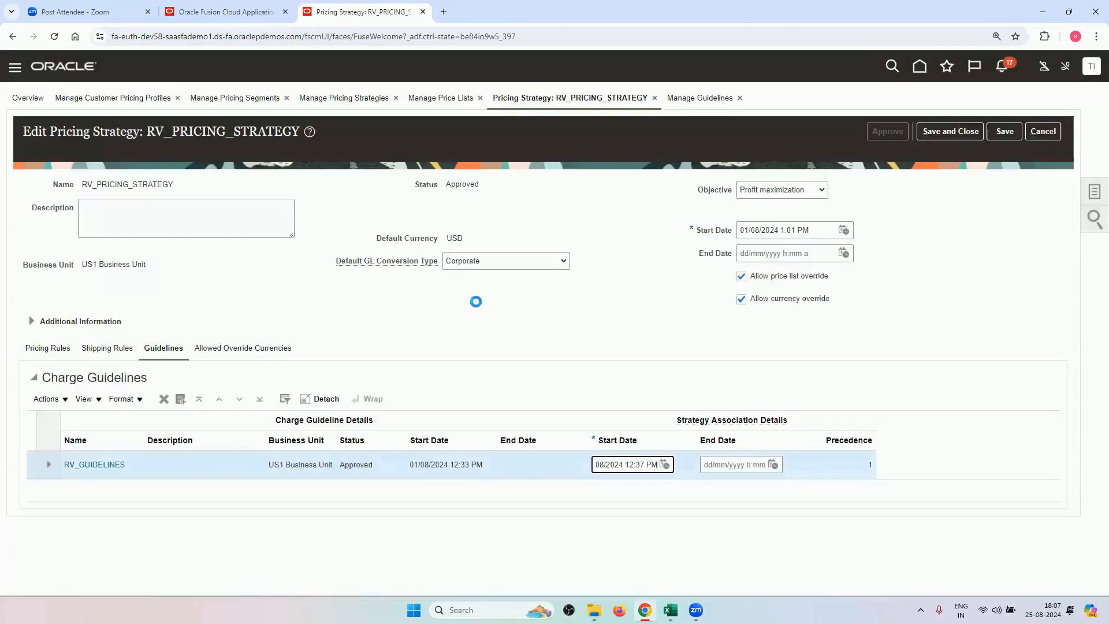
pyautogui.click(948, 132)
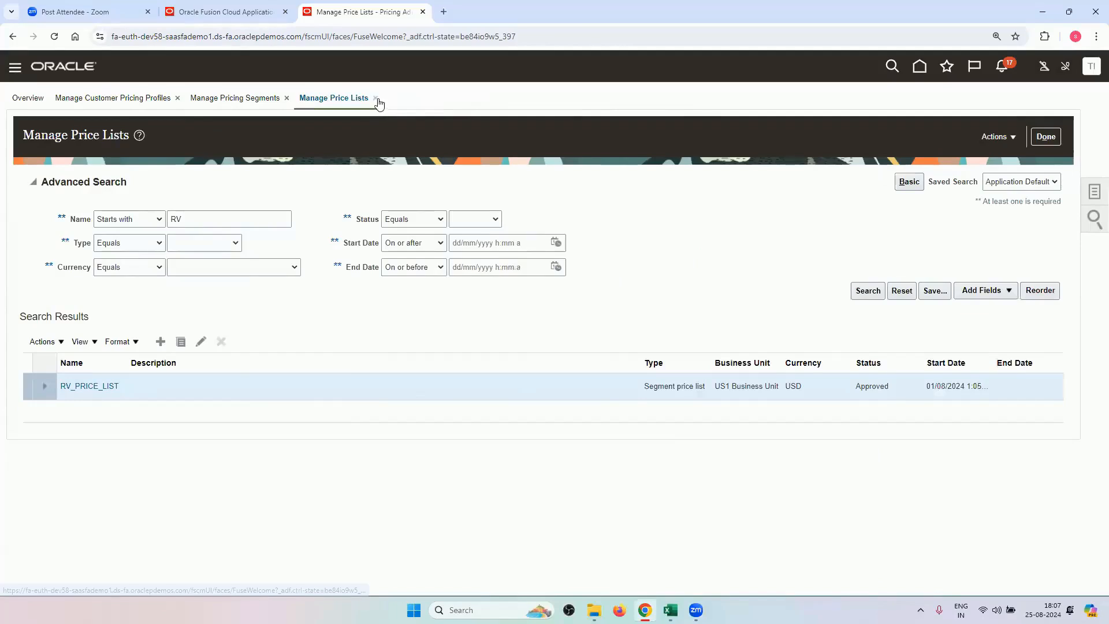
# Step: Close the remaining pricing management pages and return to the RV_CUSTOMERS draft sales order
pyautogui.click(375, 98)
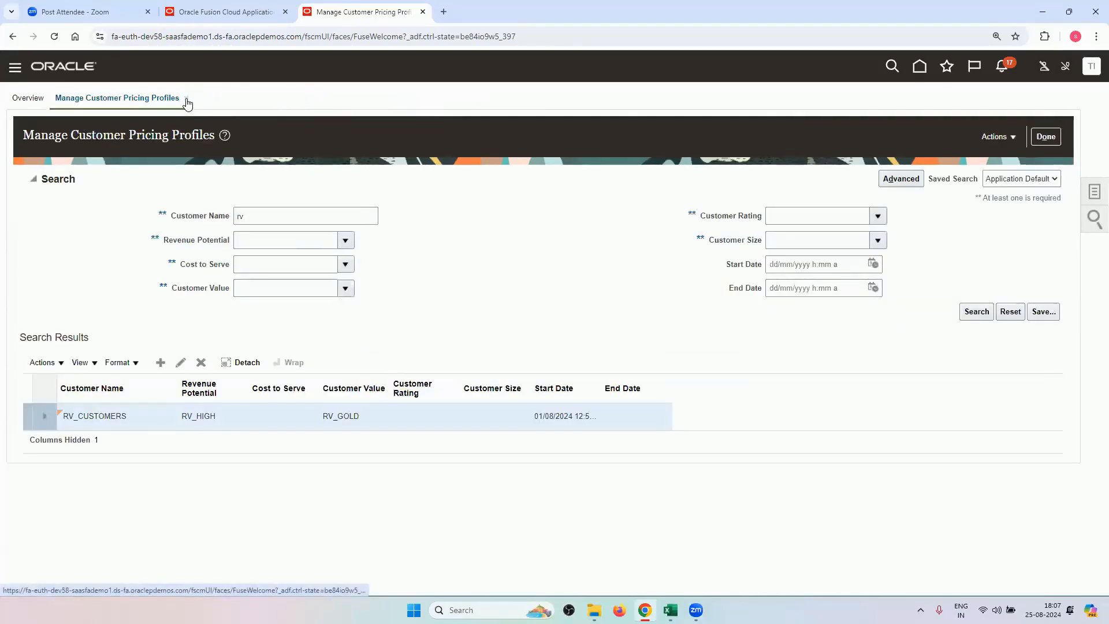
pyautogui.click(186, 99)
pyautogui.click(236, 10)
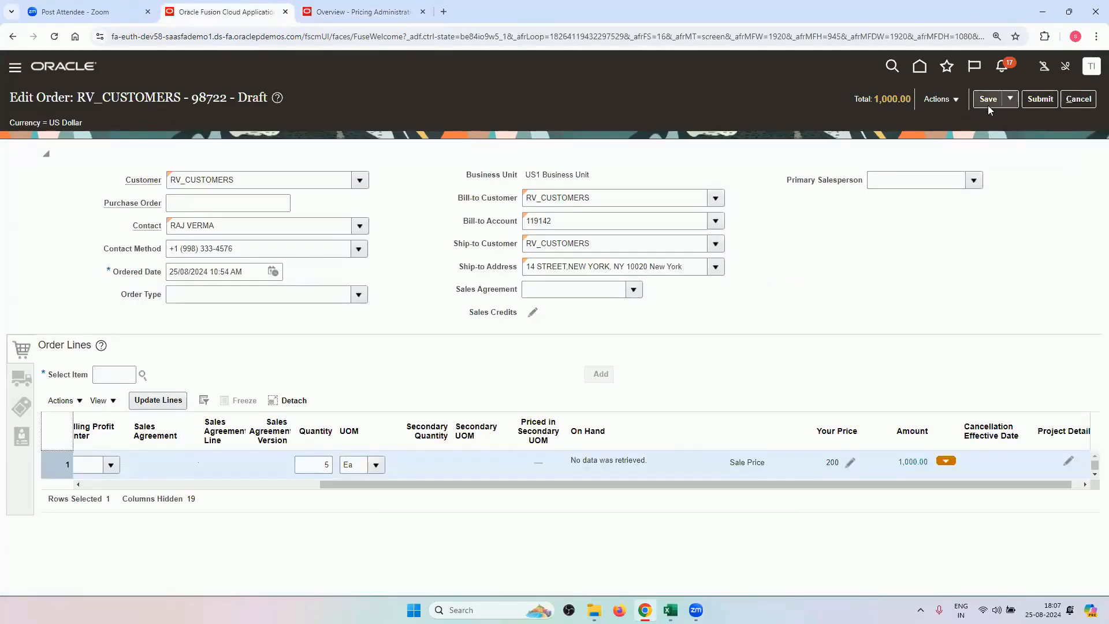
# Step: Try a manual price adjustment on order line 1 with type Discount amount and amount 22
pyautogui.click(851, 463)
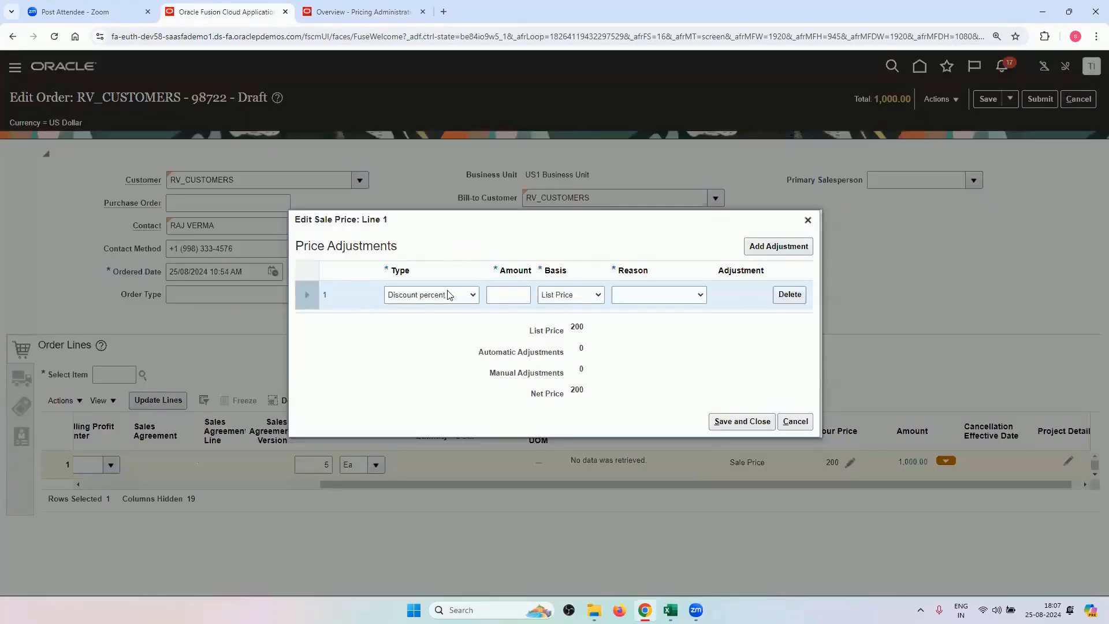
pyautogui.click(448, 295)
pyautogui.click(416, 318)
pyautogui.click(499, 294)
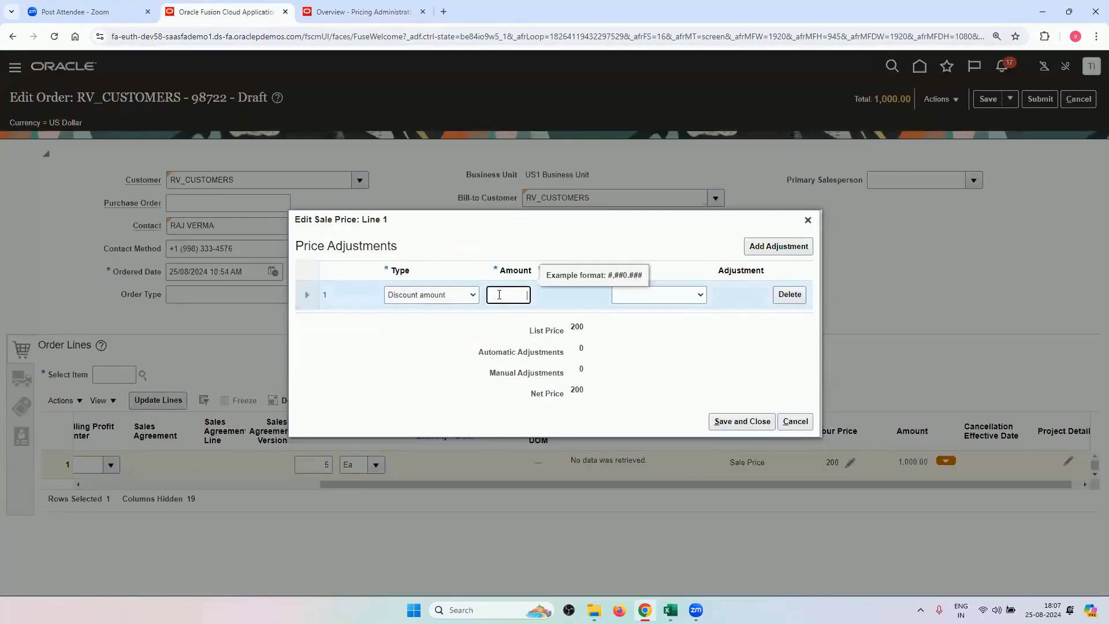
pyautogui.write('22')
pyautogui.click(472, 373)
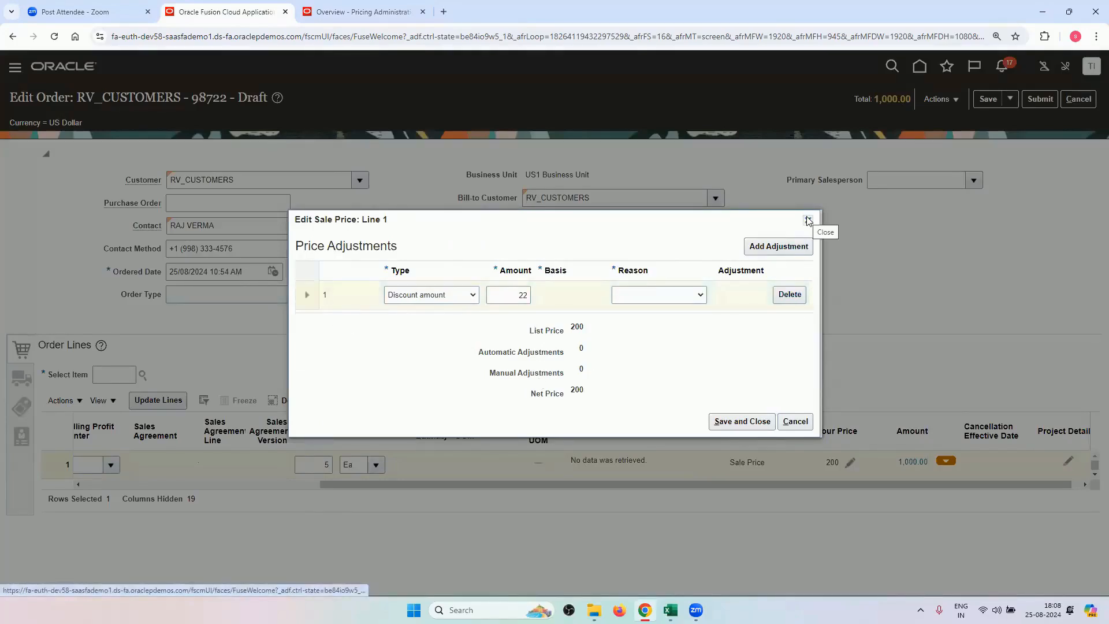
# Step: Try a discount amount of 80 on line 1, and close the price adjustments along with the error dialog
pyautogui.click(519, 296)
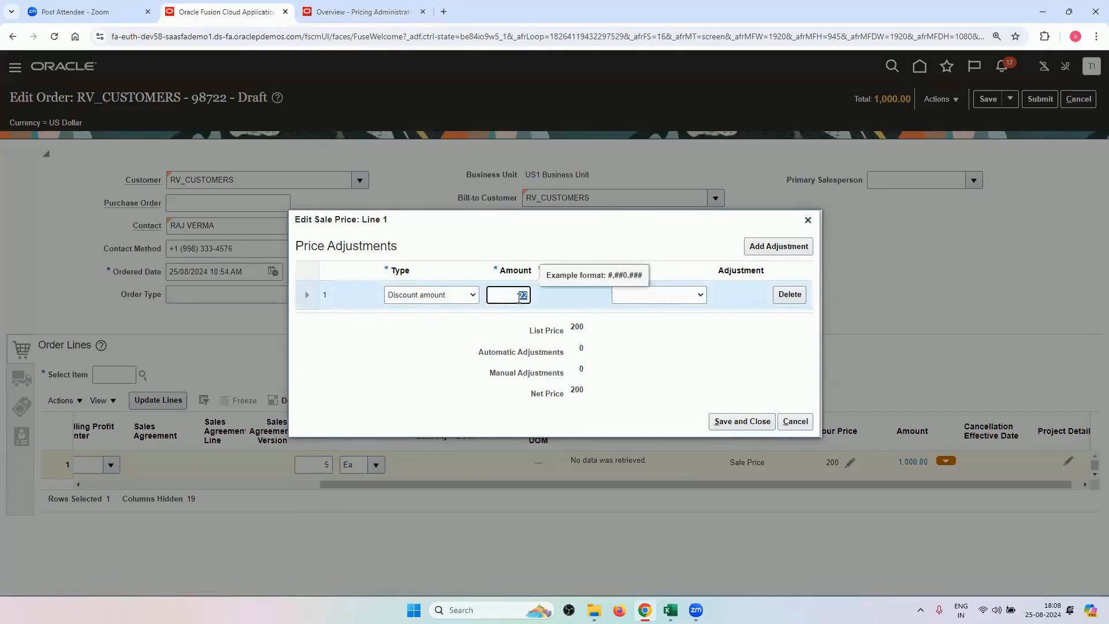
pyautogui.write('80')
pyautogui.click(706, 376)
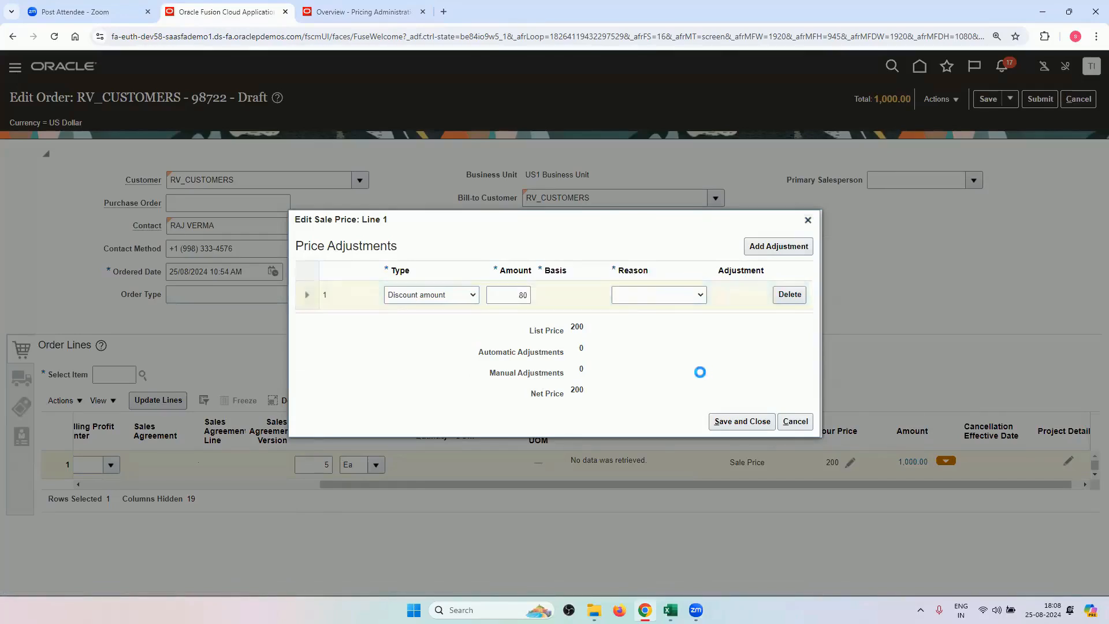
pyautogui.click(808, 220)
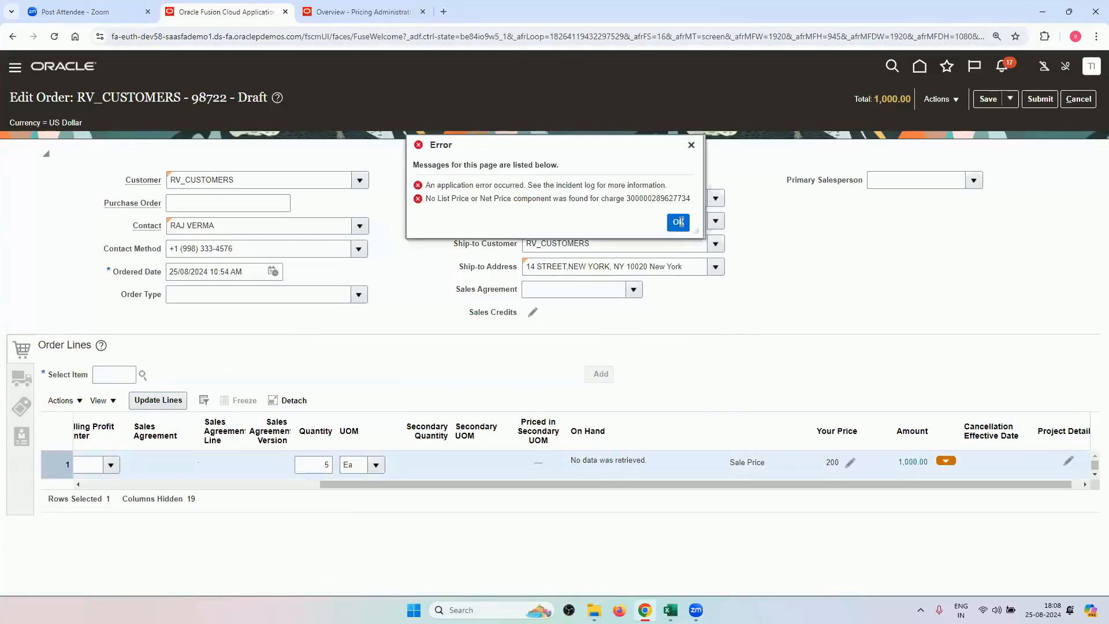
pyautogui.click(677, 222)
# Step: Retry a Discount amount adjustment of 22 on line 1's sale price, and close the adjustments and the error dialog
pyautogui.click(937, 105)
pyautogui.click(950, 139)
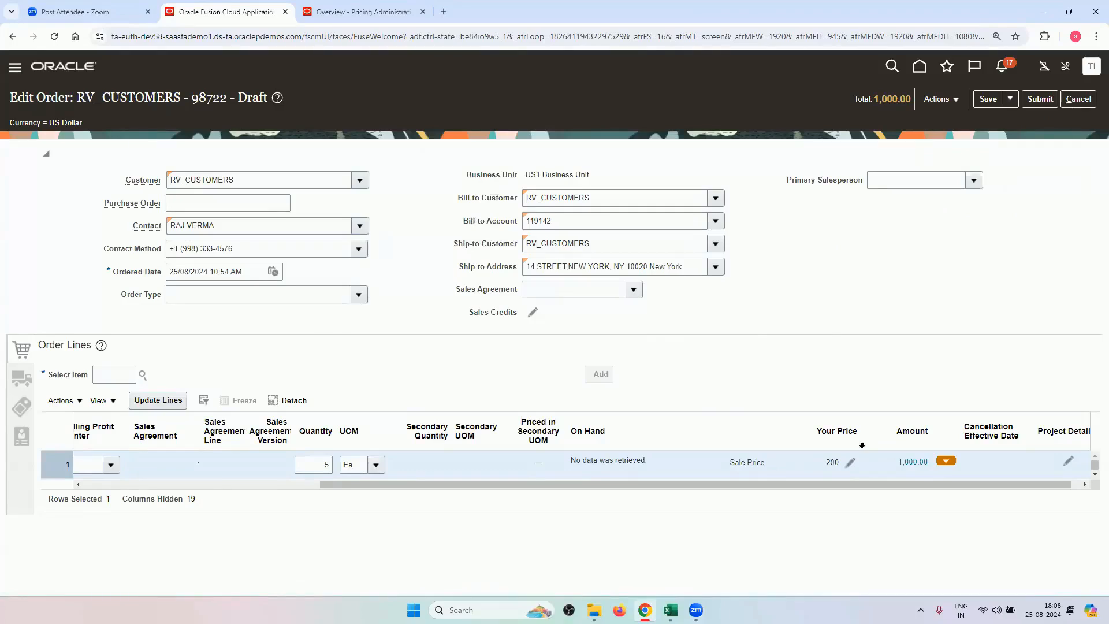
pyautogui.click(850, 462)
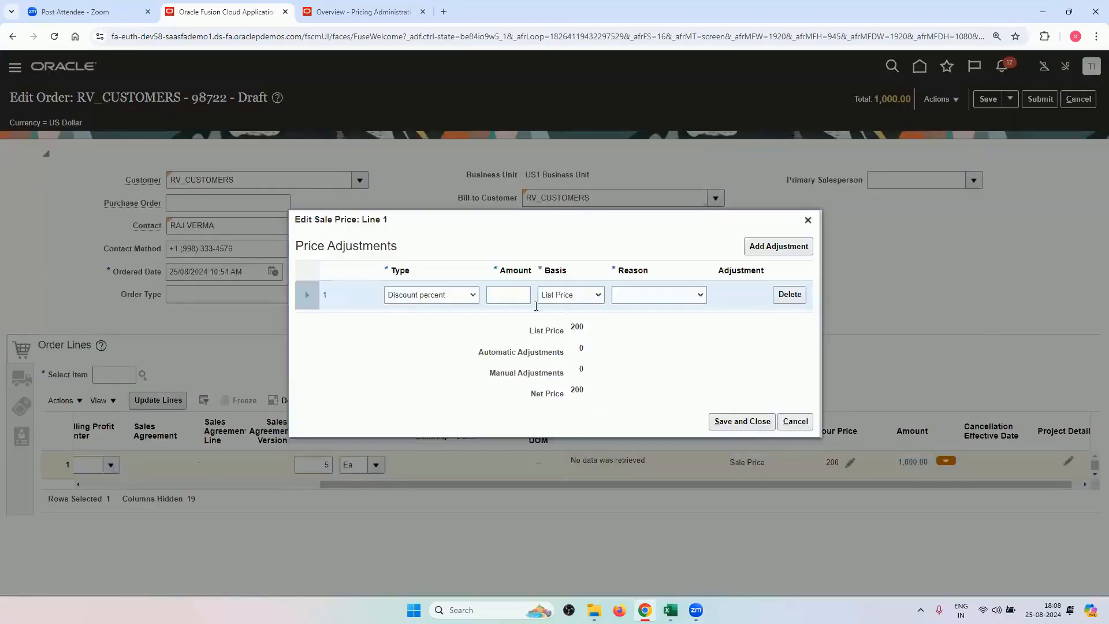
pyautogui.click(454, 301)
pyautogui.click(433, 311)
pyautogui.click(509, 297)
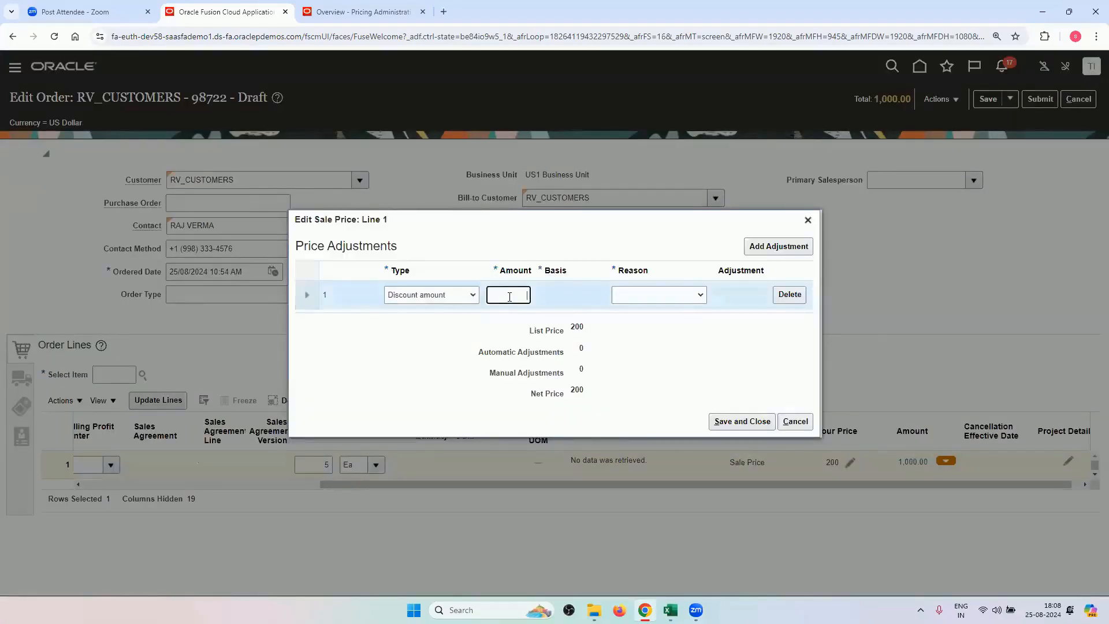
pyautogui.write('22')
pyautogui.click(453, 329)
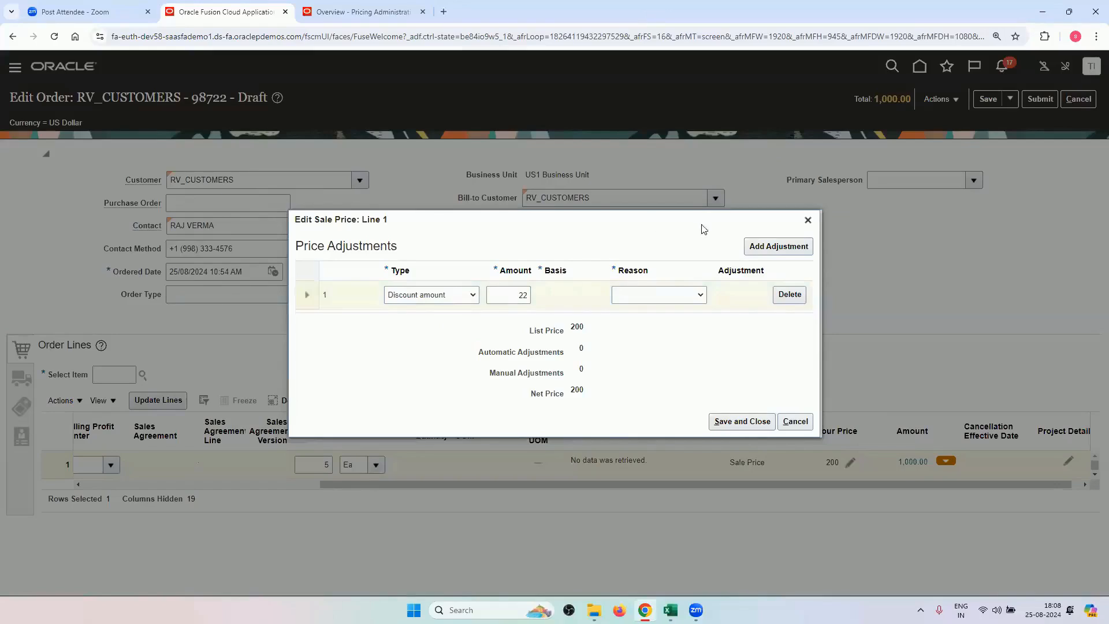
pyautogui.click(808, 219)
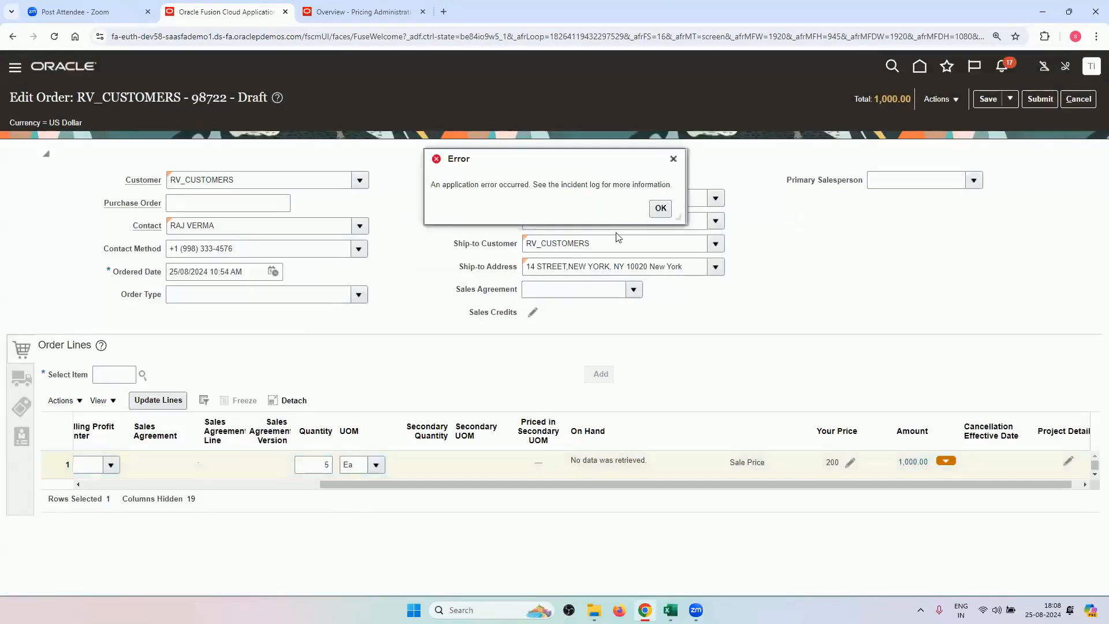
pyautogui.click(660, 208)
# Step: Copy the sales order's number from the Edit Order title
pyautogui.doubleClick(209, 97)
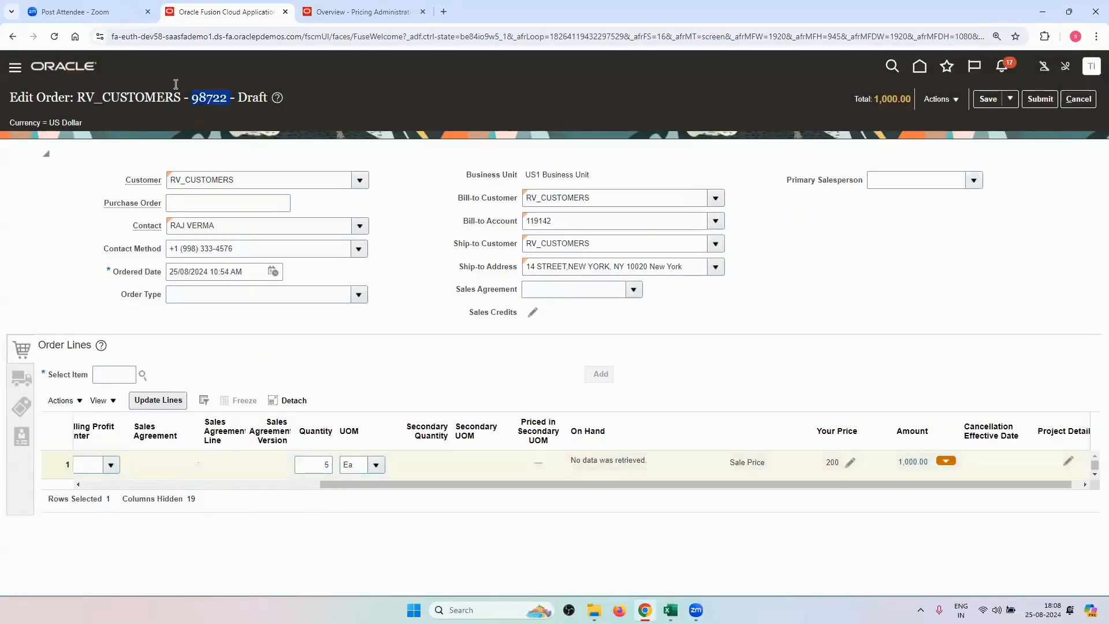
pyautogui.rightClick(203, 99)
pyautogui.click(214, 106)
# Step: Close the Pricing Administration browser tab and sign out of the session, discarding the unsaved order changes
pyautogui.click(352, 11)
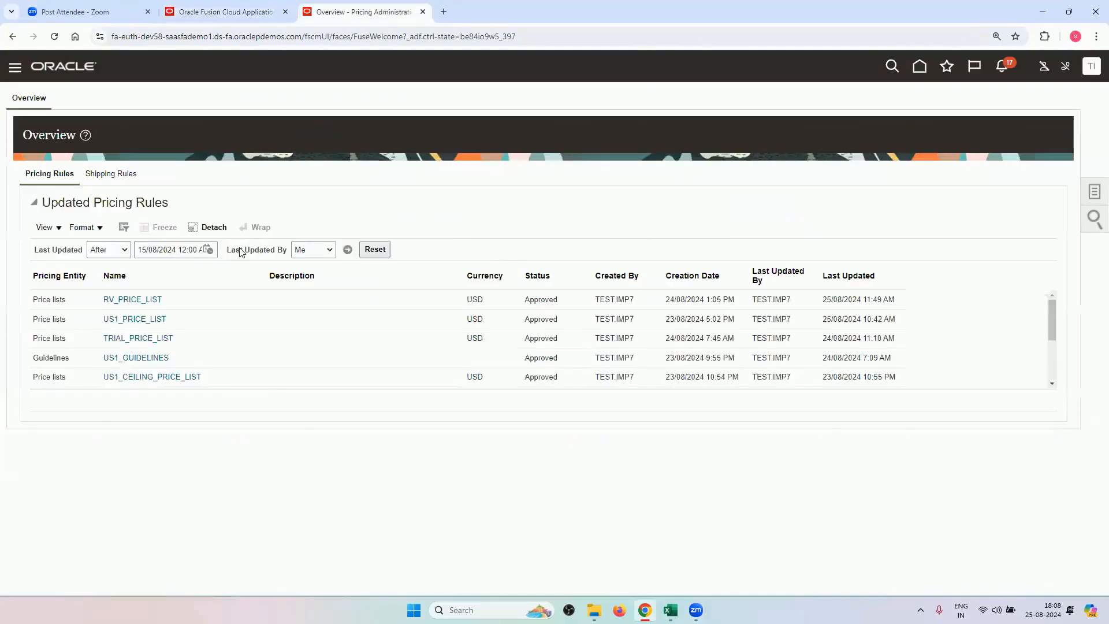
pyautogui.click(207, 9)
pyautogui.click(1081, 73)
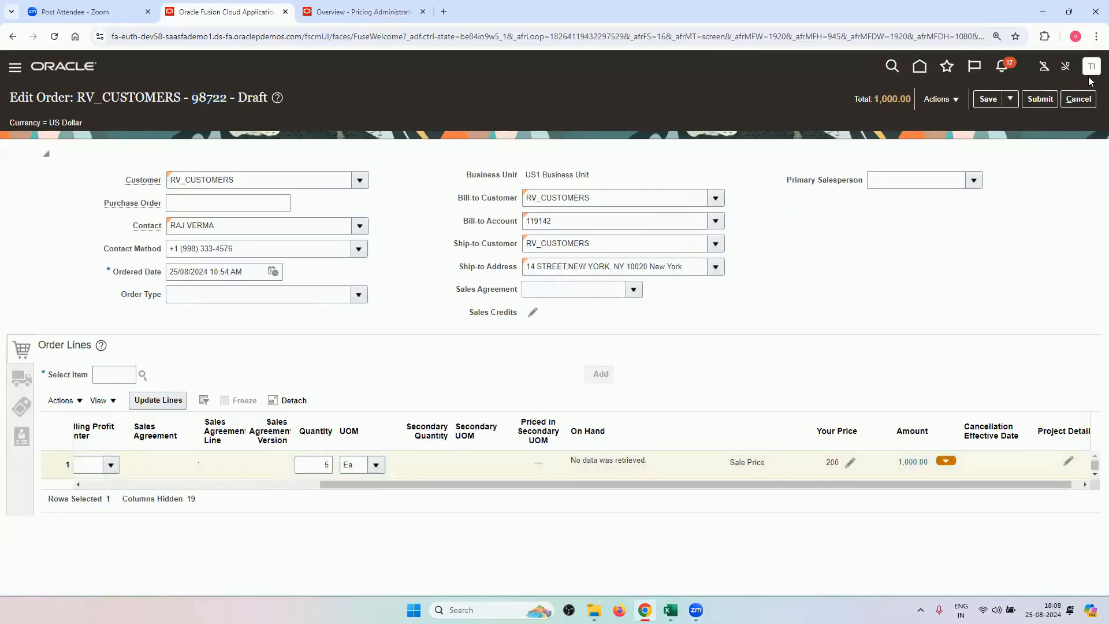
pyautogui.click(398, 12)
pyautogui.click(423, 12)
pyautogui.click(1091, 66)
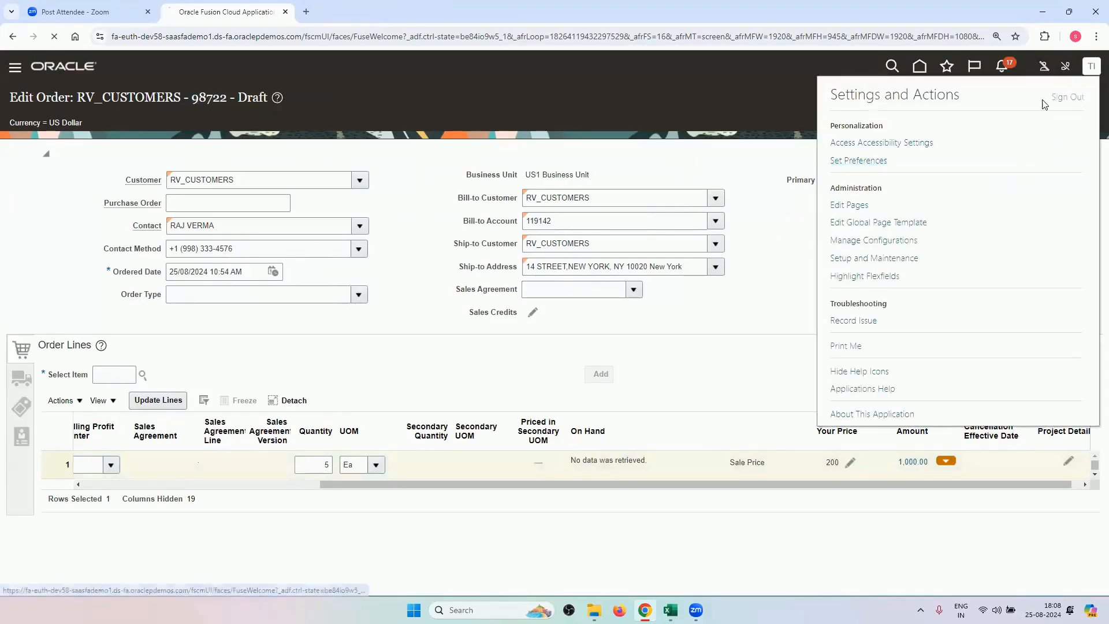
pyautogui.click(1067, 97)
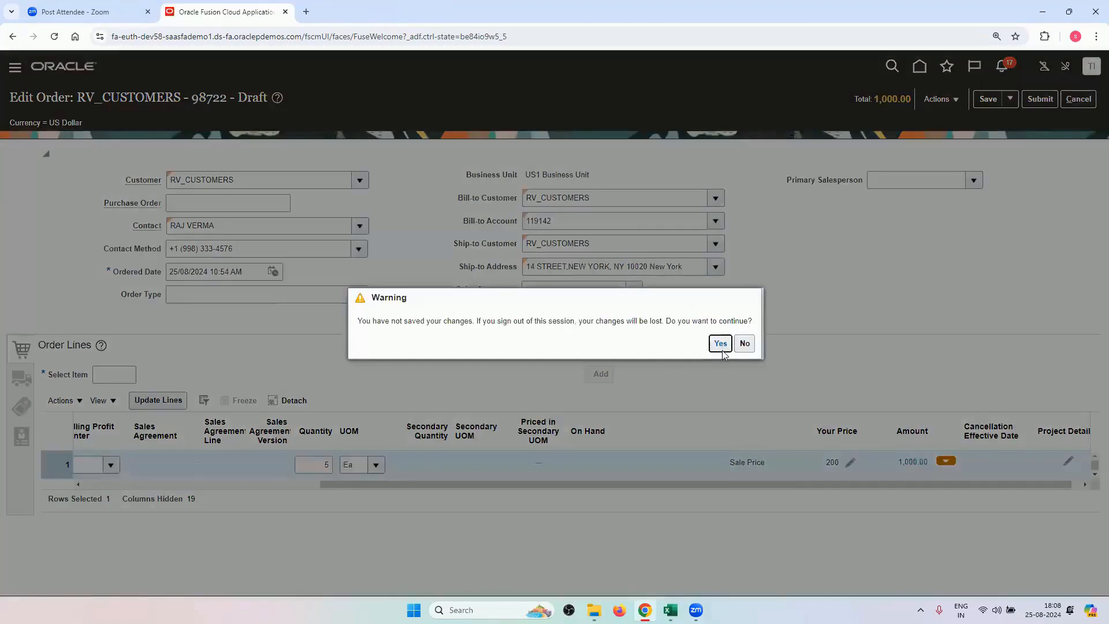
pyautogui.click(722, 348)
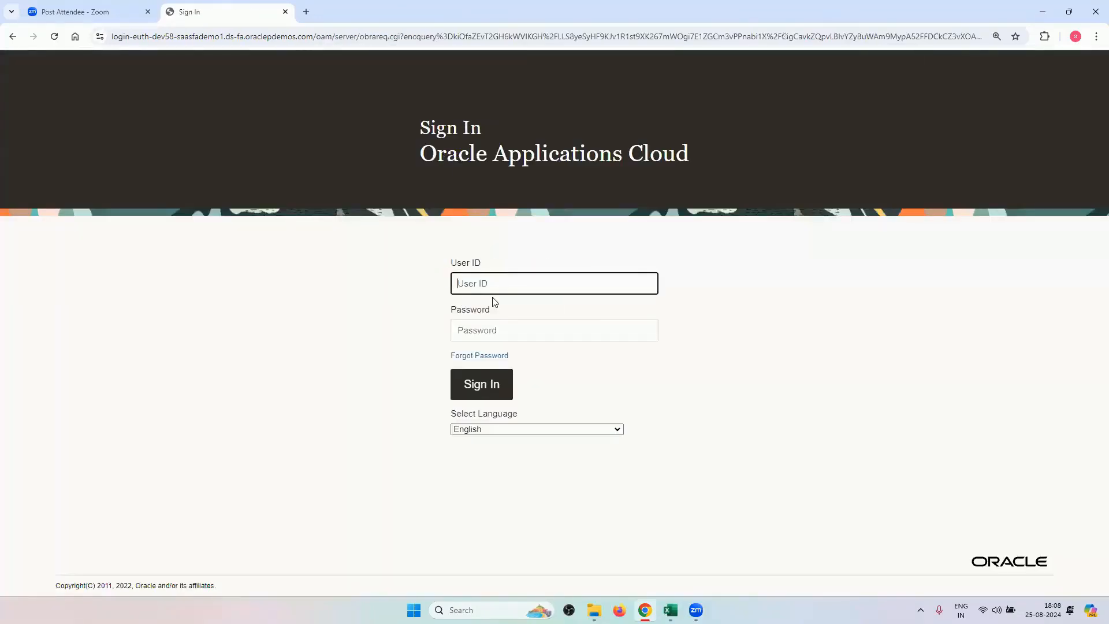
# Step: Sign in to Oracle Applications Cloud with the test account's user ID and password
pyautogui.write('TEST.IMP7')
pyautogui.click(562, 337)
pyautogui.write('••')
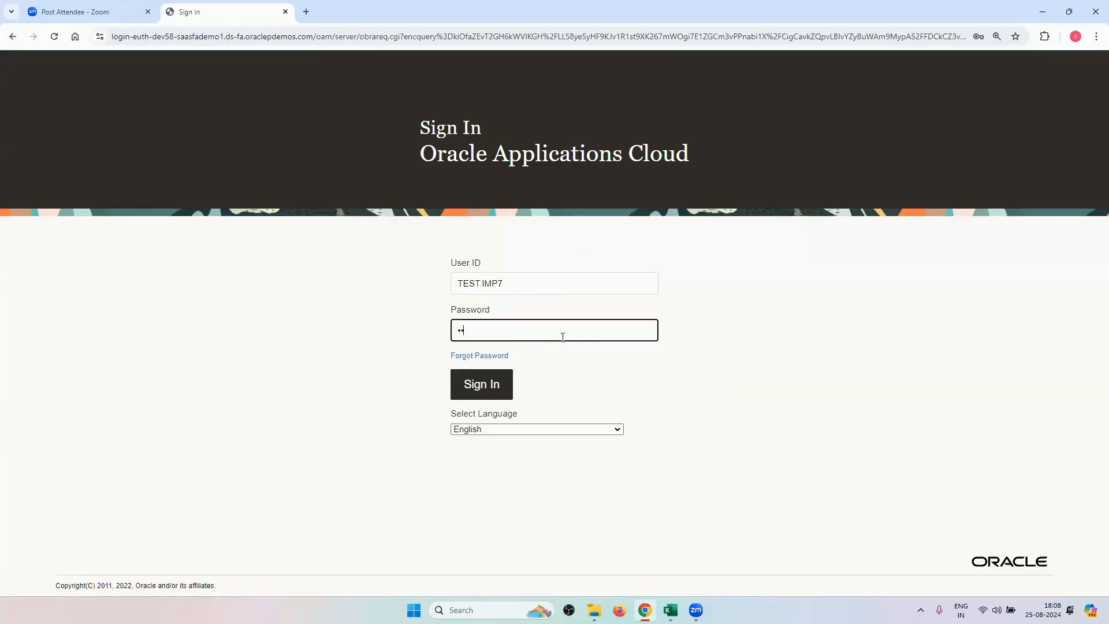
pyautogui.write('••••••••')
pyautogui.press('Return')
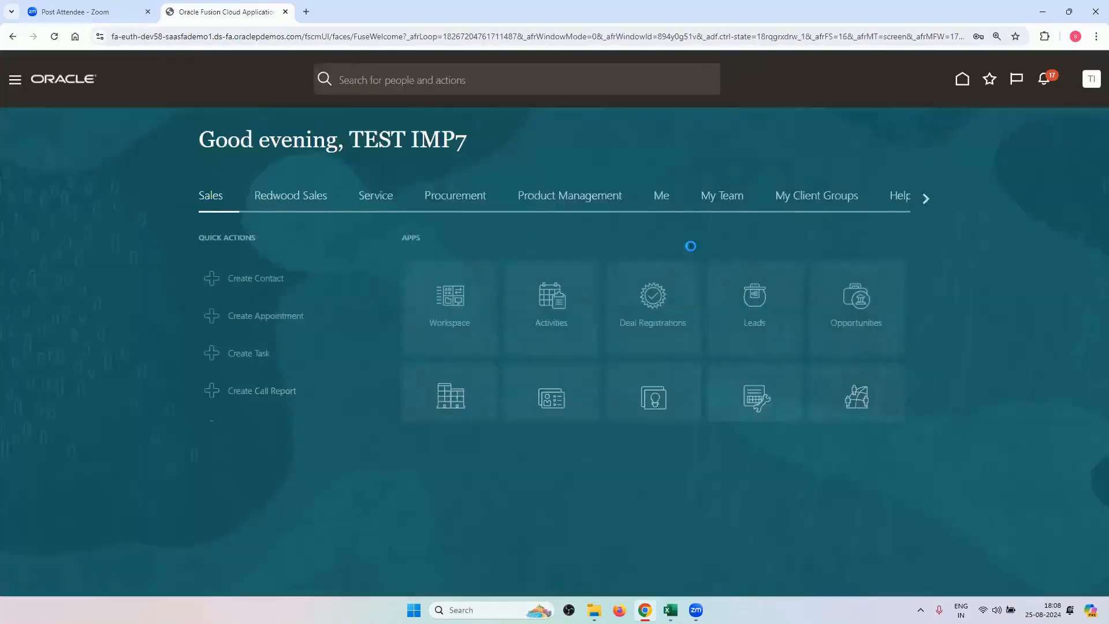
# Step: Browse the home page's application groups and open Order Management
pyautogui.click(919, 198)
pyautogui.click(918, 199)
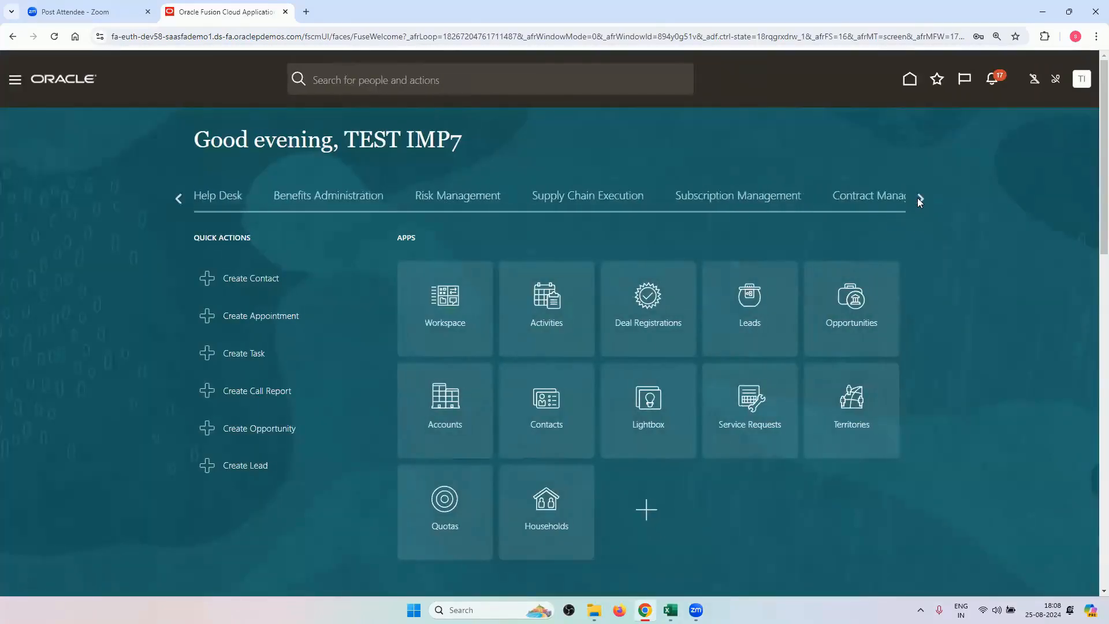
pyautogui.click(918, 198)
pyautogui.click(918, 198)
pyautogui.click(917, 198)
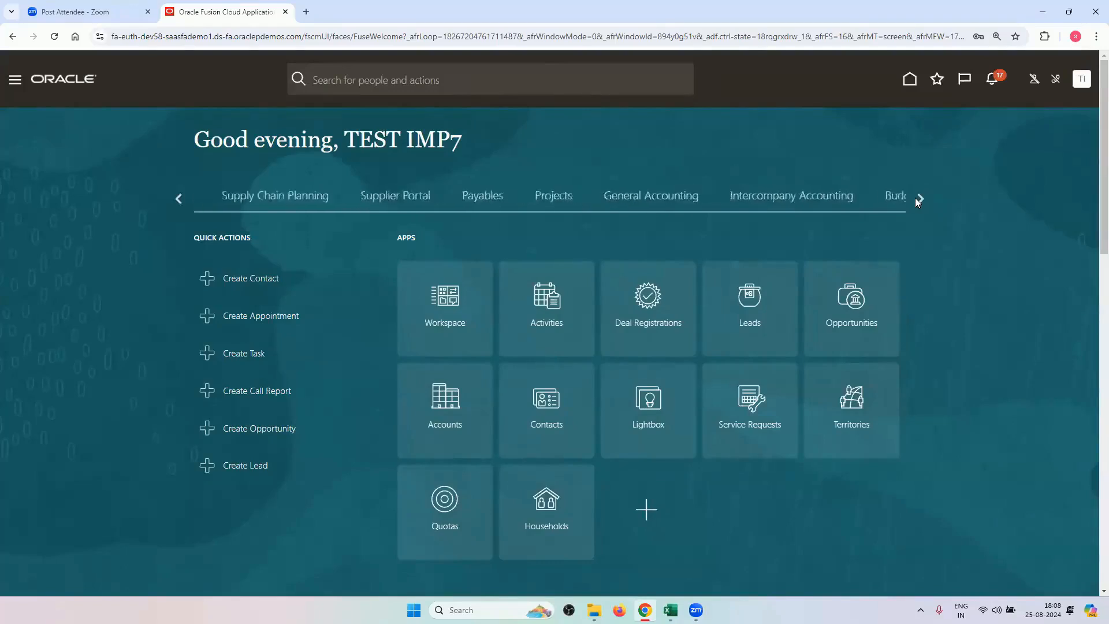
pyautogui.click(916, 198)
pyautogui.click(916, 198)
pyautogui.click(916, 198)
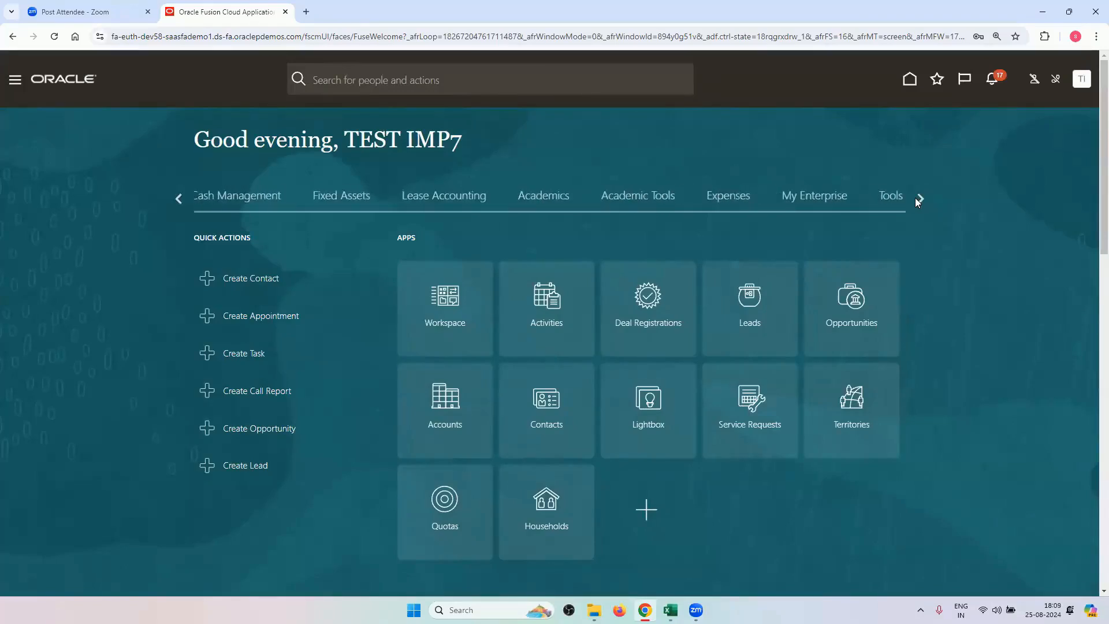
pyautogui.click(916, 198)
pyautogui.click(916, 198)
pyautogui.click(916, 198)
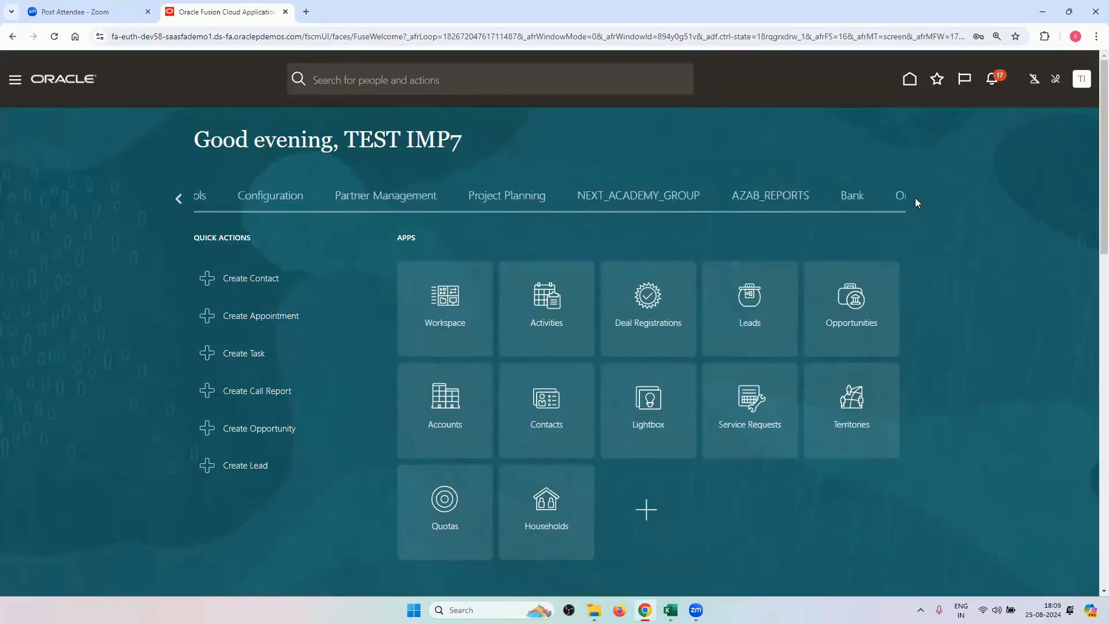
pyautogui.click(175, 197)
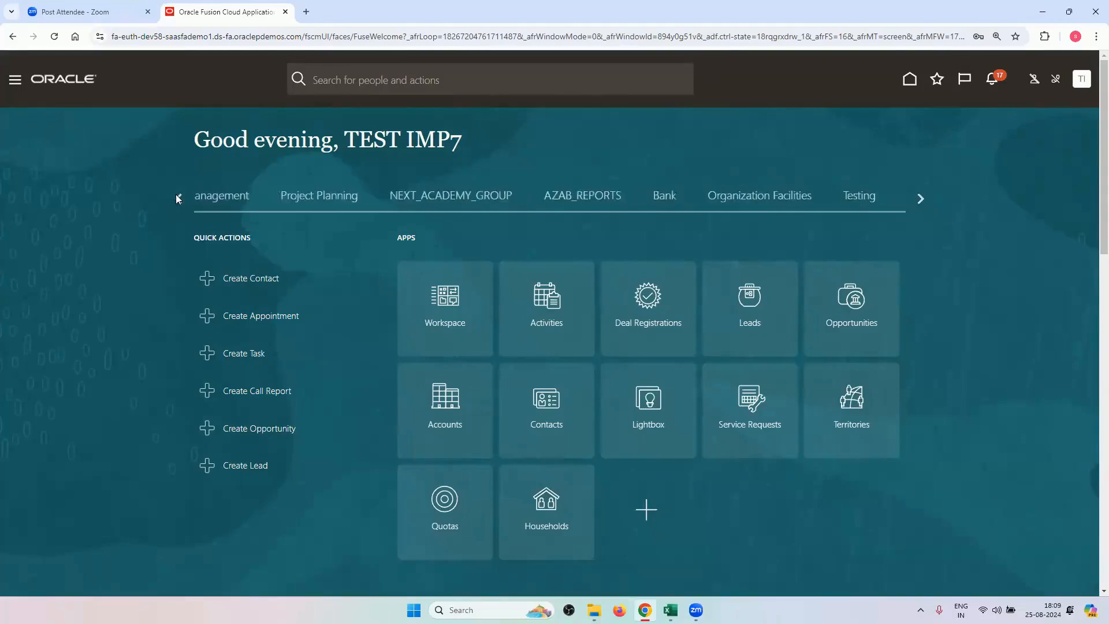
pyautogui.click(174, 197)
pyautogui.click(175, 196)
pyautogui.click(175, 197)
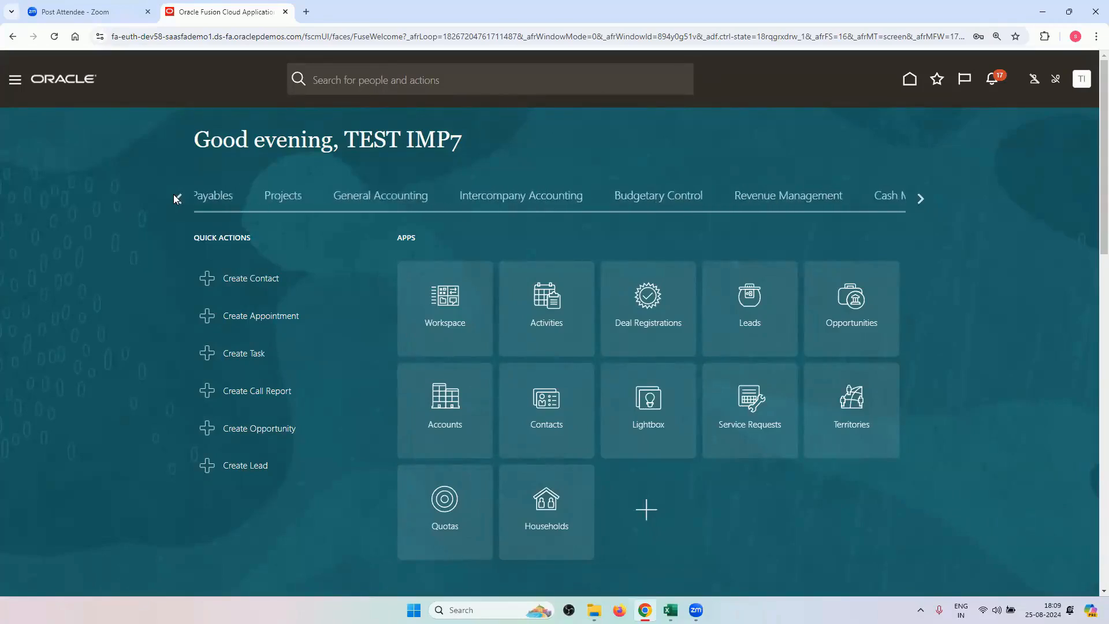
pyautogui.click(175, 196)
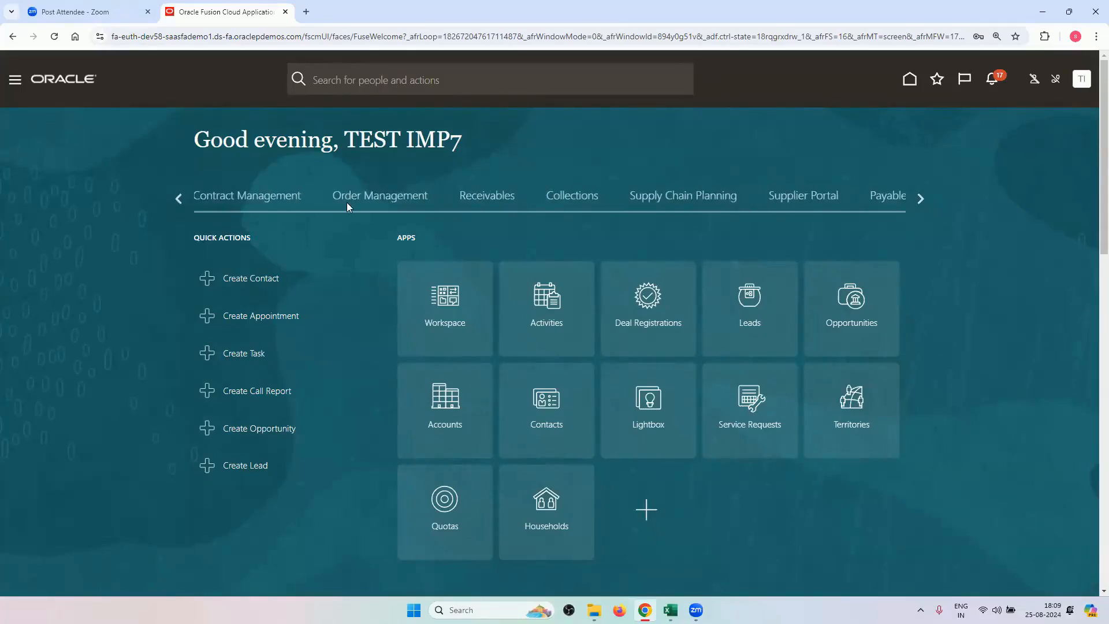
pyautogui.click(362, 199)
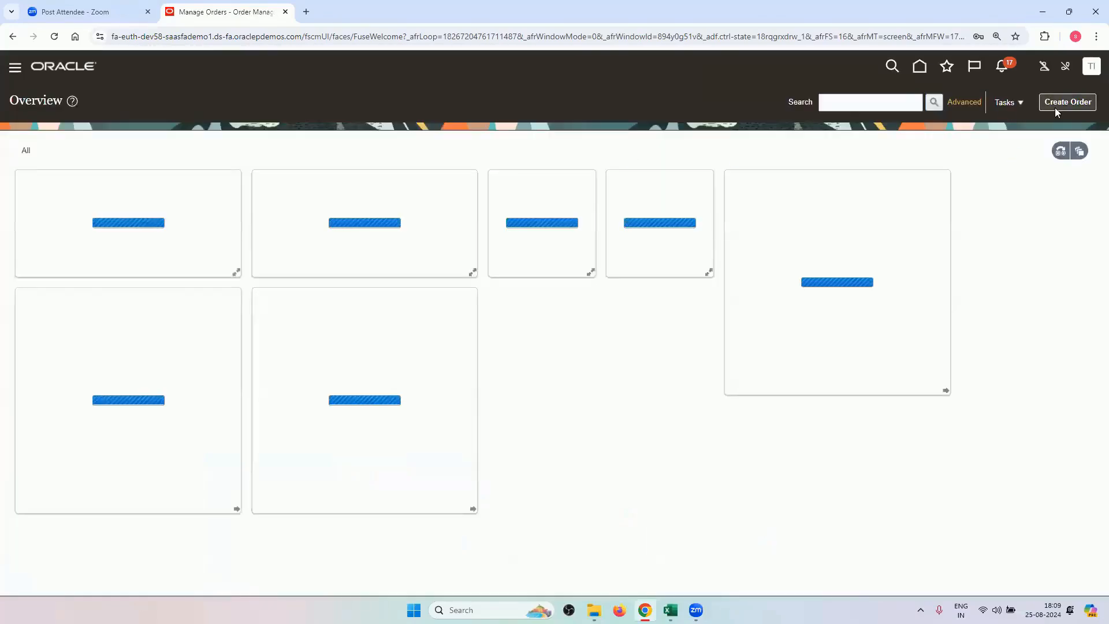
# Step: Search for the sales order by its copied order number and open the draft RV_CUSTOMERS order for editing
pyautogui.click(897, 109)
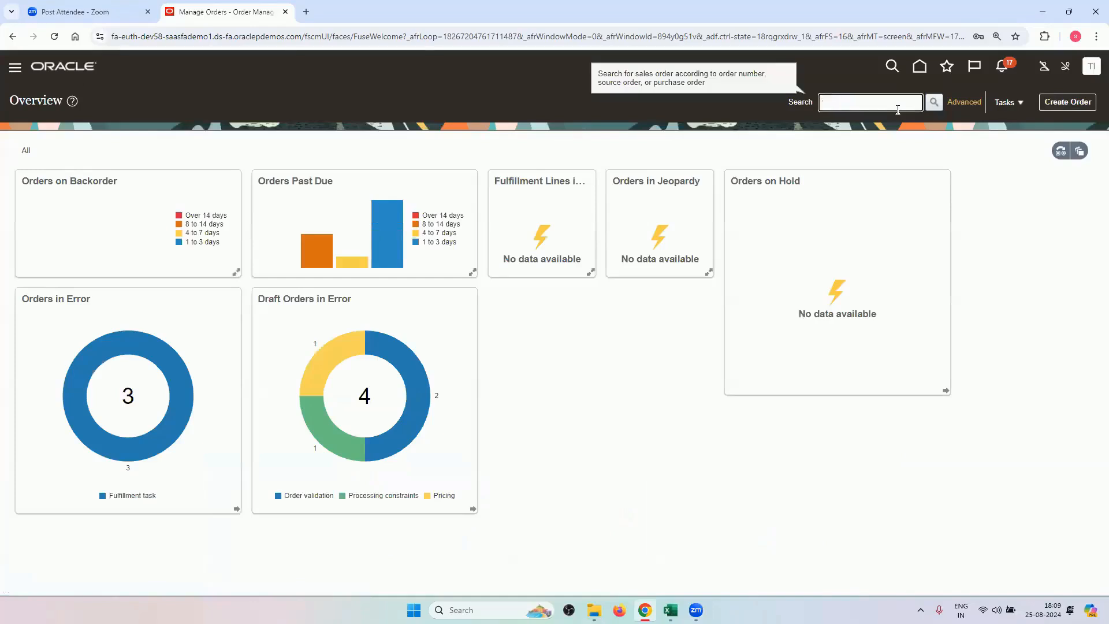
pyautogui.write('98722')
pyautogui.press('Return')
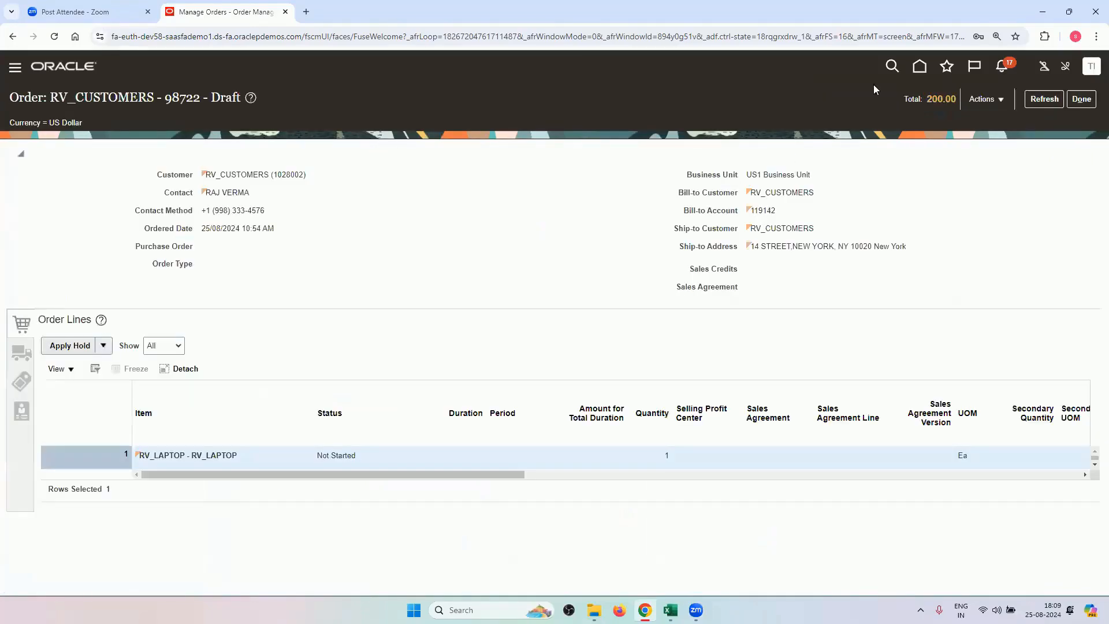
pyautogui.click(1001, 101)
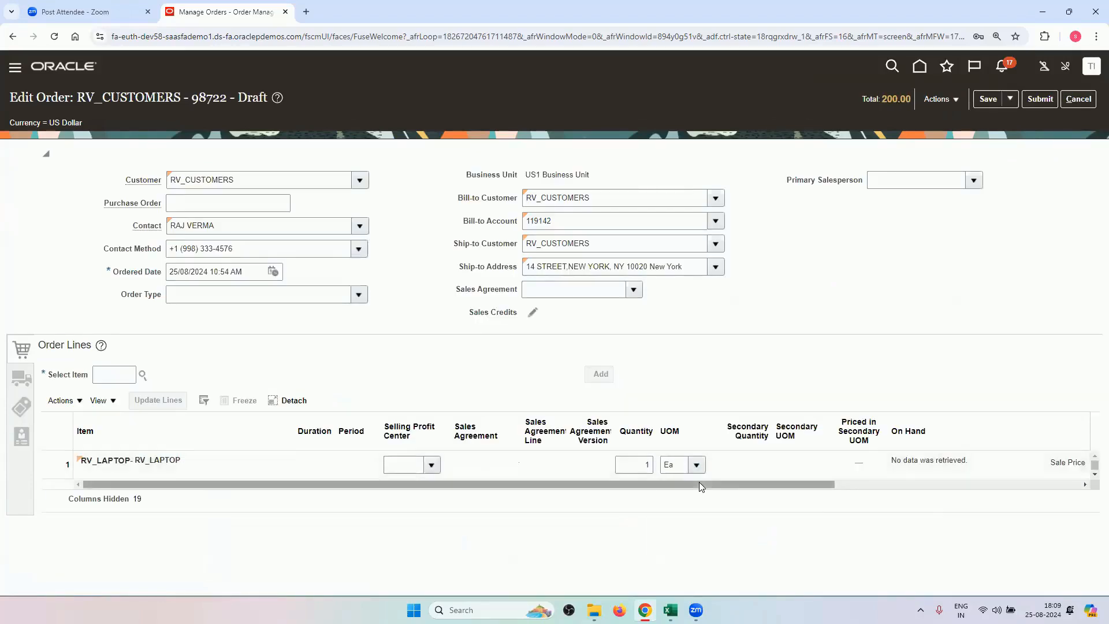
# Step: Try a Discount amount adjustment of 22 with reason Price match on line 1's sale price, and review its warning
pyautogui.moveTo(698, 483); pyautogui.dragTo(920, 514)
pyautogui.click(871, 466)
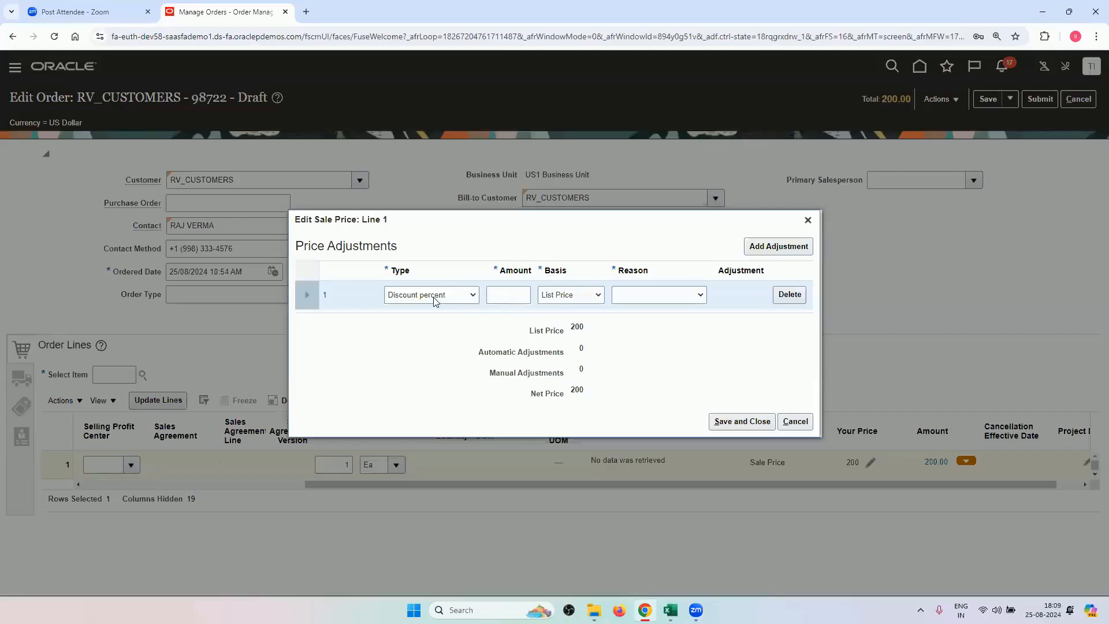
pyautogui.click(437, 300)
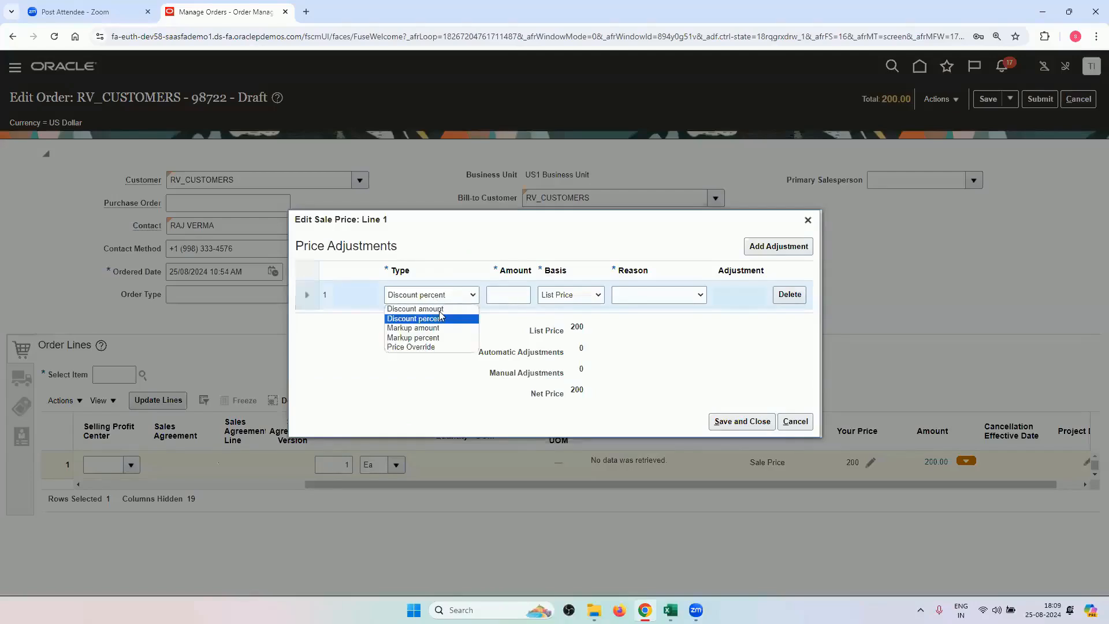
pyautogui.click(438, 309)
pyautogui.click(507, 293)
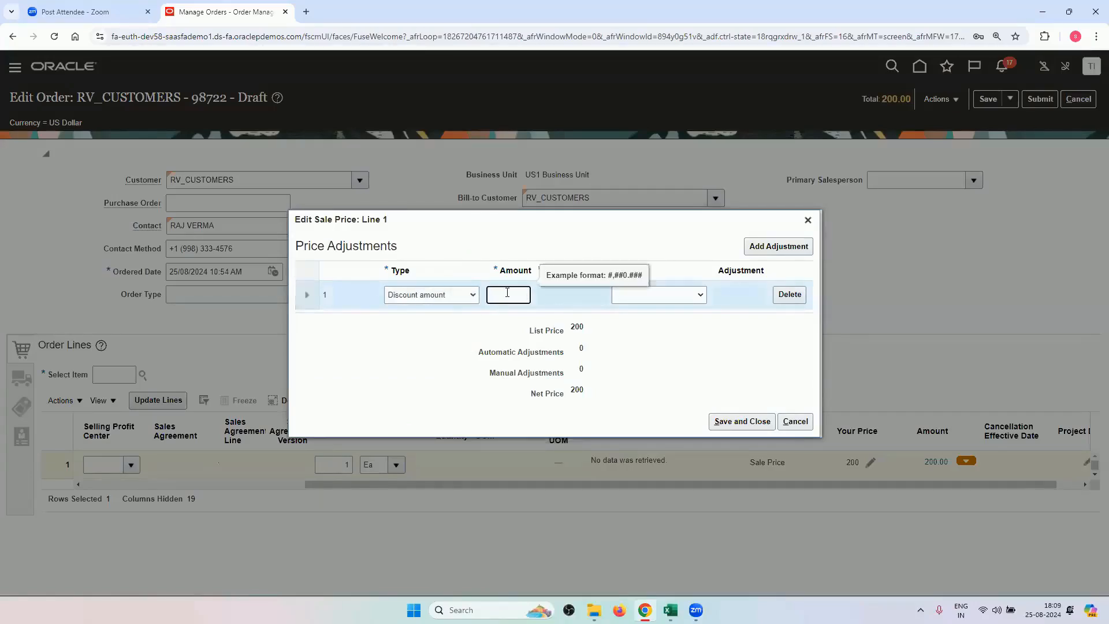
pyautogui.write('22')
pyautogui.click(452, 343)
pyautogui.click(644, 292)
pyautogui.click(638, 345)
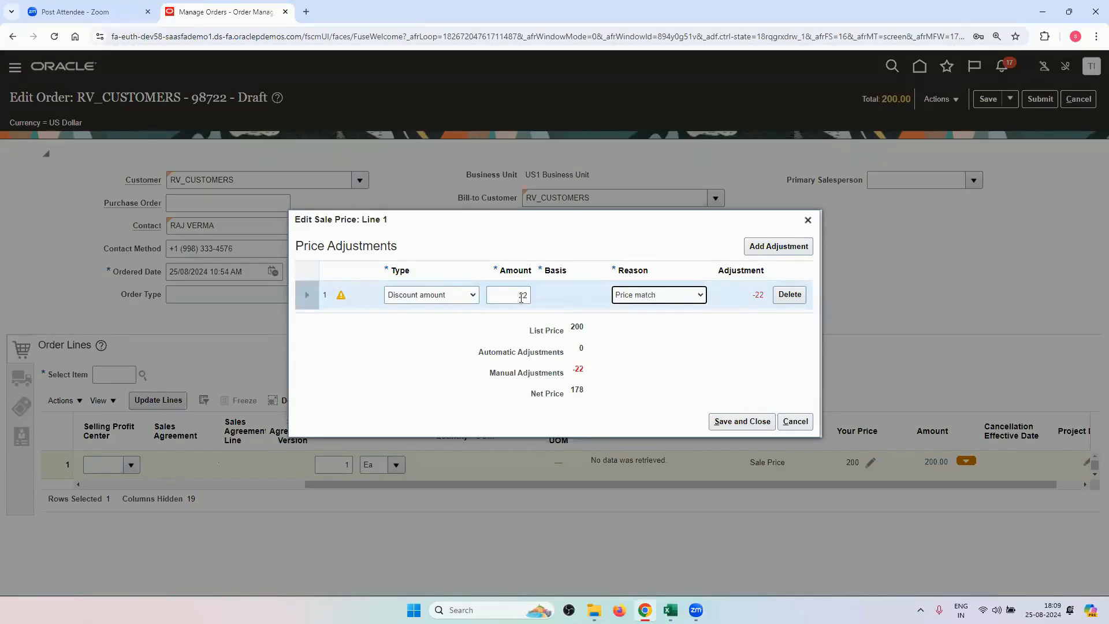
pyautogui.click(341, 298)
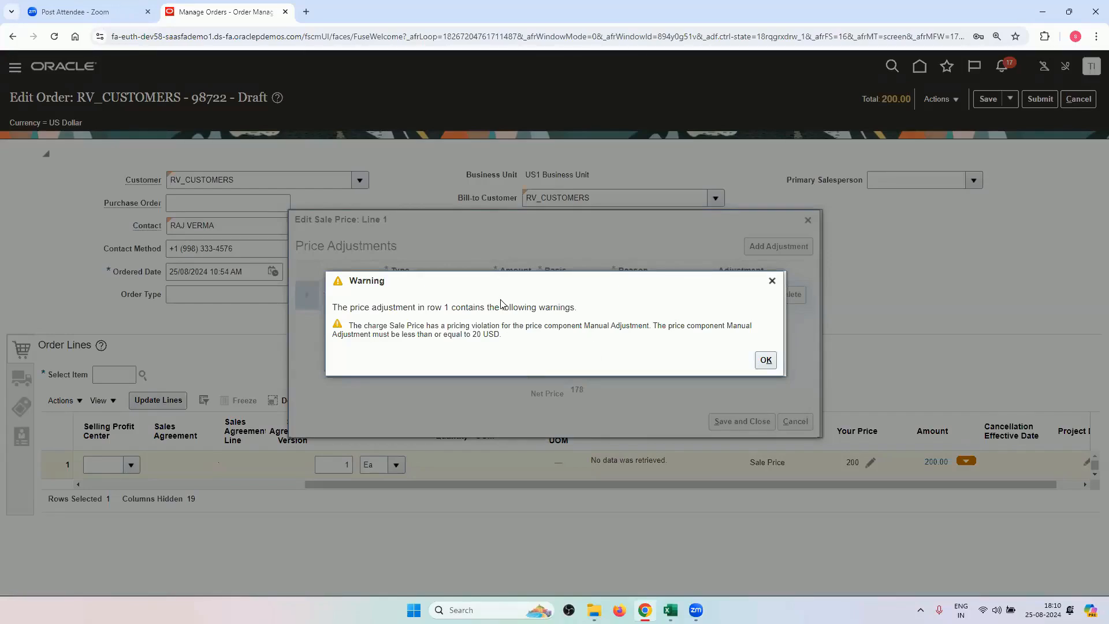
pyautogui.click(772, 281)
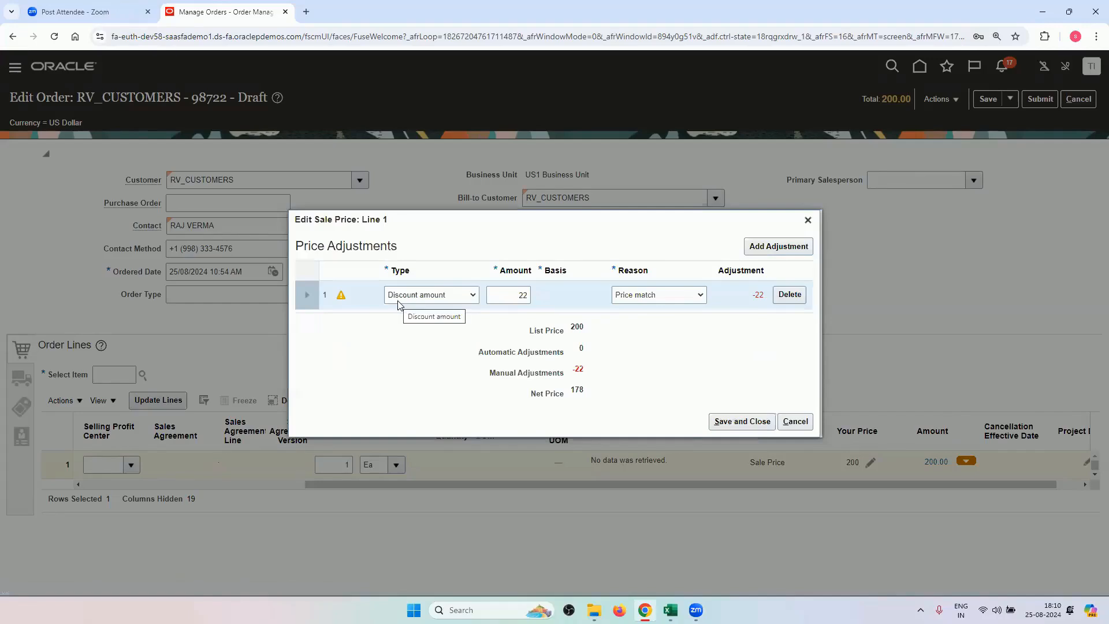
# Step: Set the discount adjustment's amount to 19, and close the price adjustments without saving
pyautogui.doubleClick(511, 294)
pyautogui.write('19')
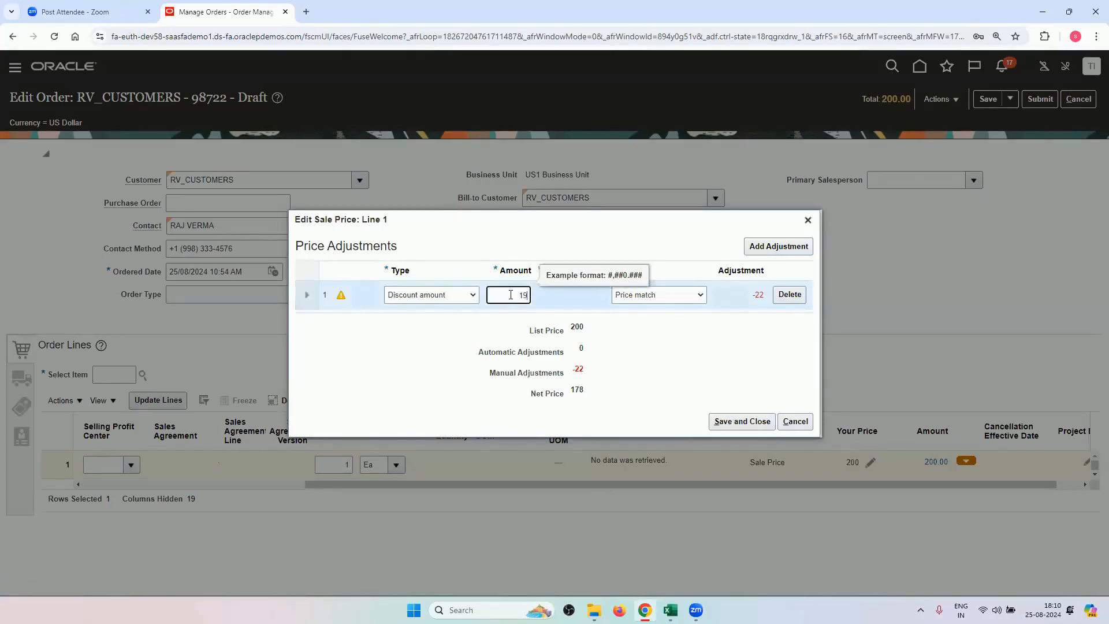
pyautogui.click(668, 336)
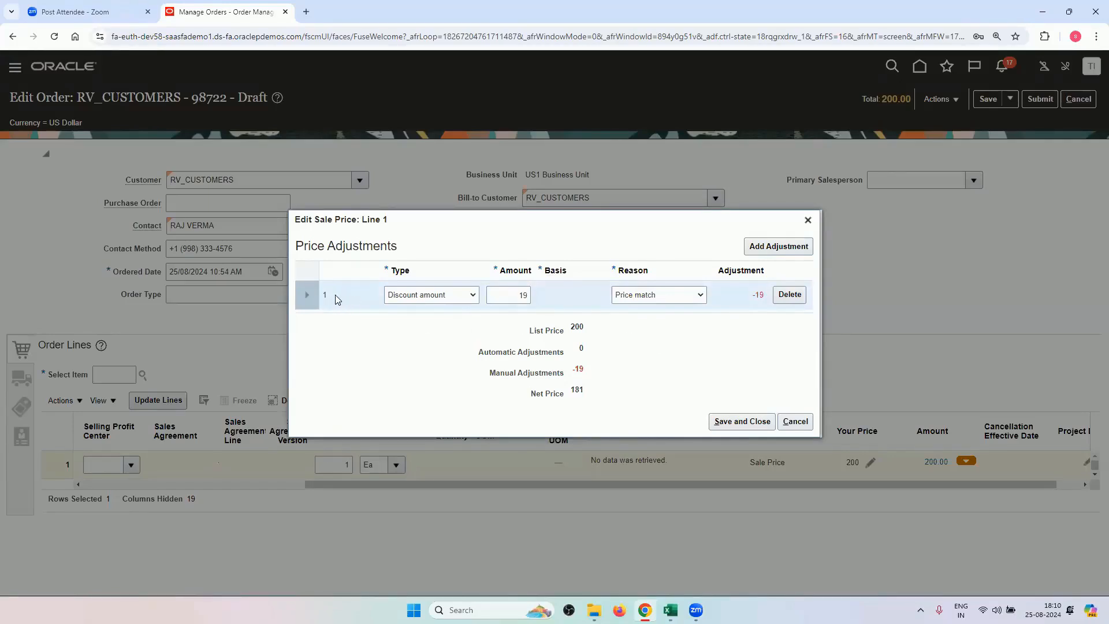
pyautogui.click(808, 221)
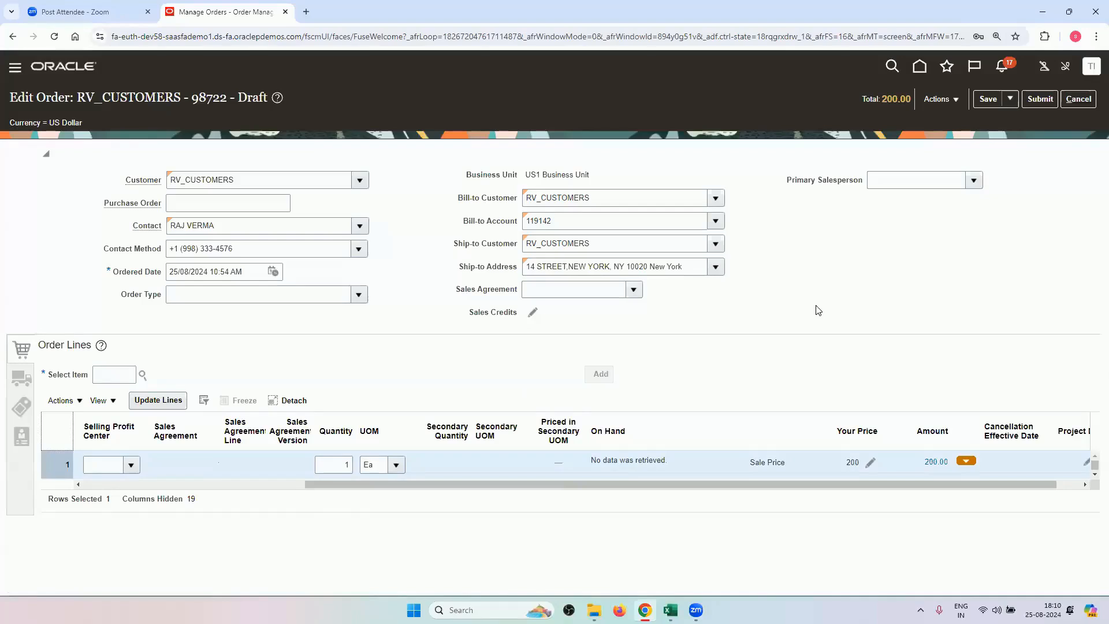
# Step: Open the Pricing Administration overview from Oracle Fusion in a new browser tab
pyautogui.click(306, 12)
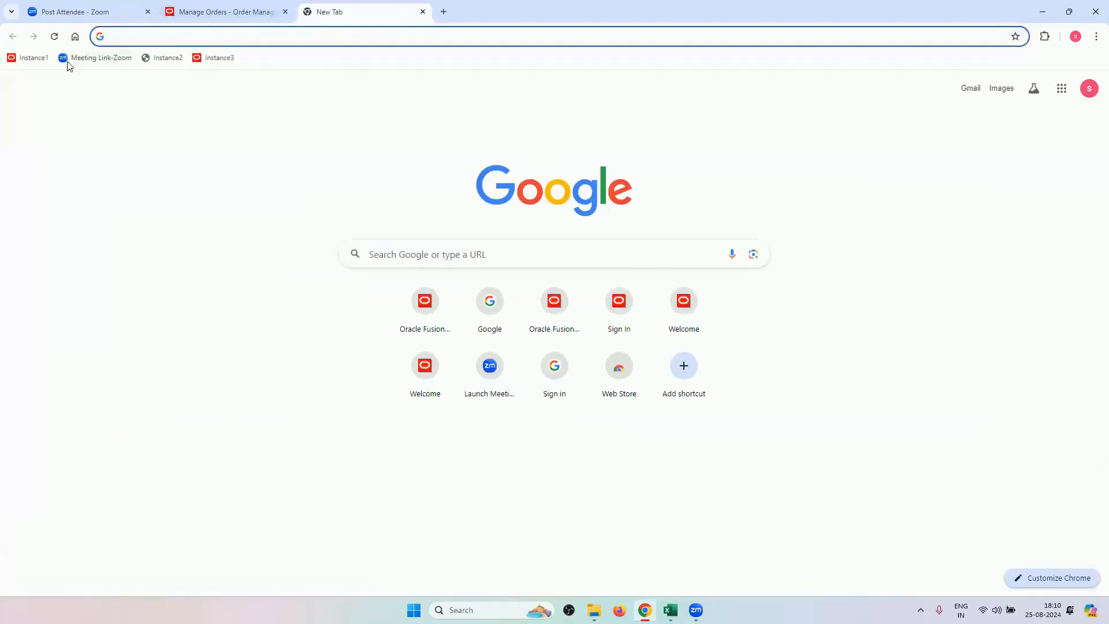
pyautogui.click(26, 57)
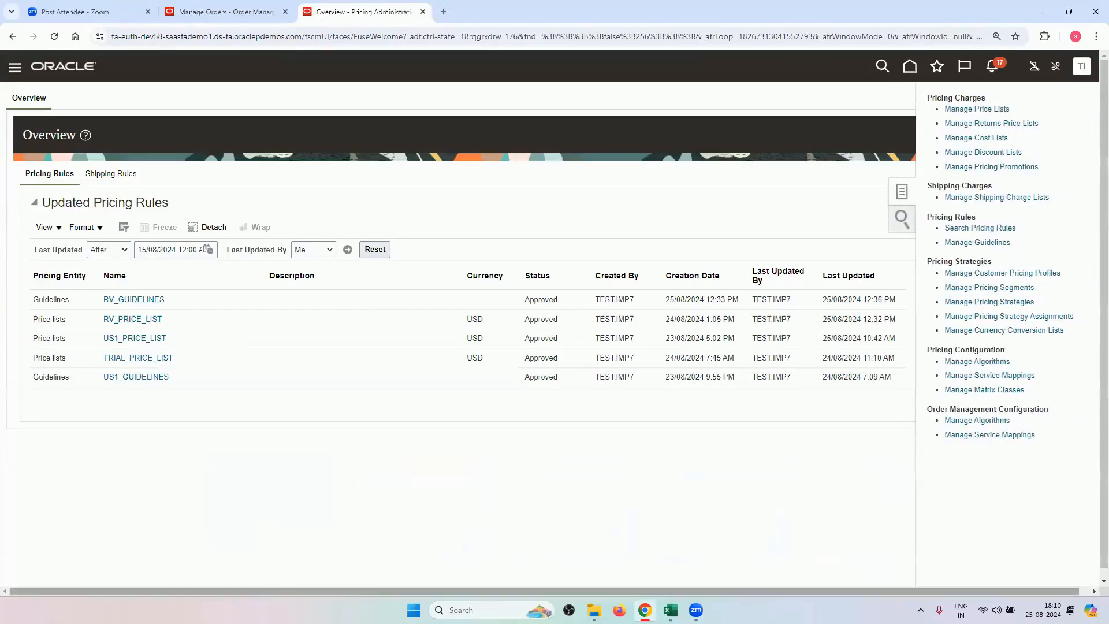
# Step: Switch to the training workbook in Excel and review the sales order pricing options, tiered adjustment options and price list types on 5.Pricing Setups
pyautogui.hotkey('alt', 'Tab')
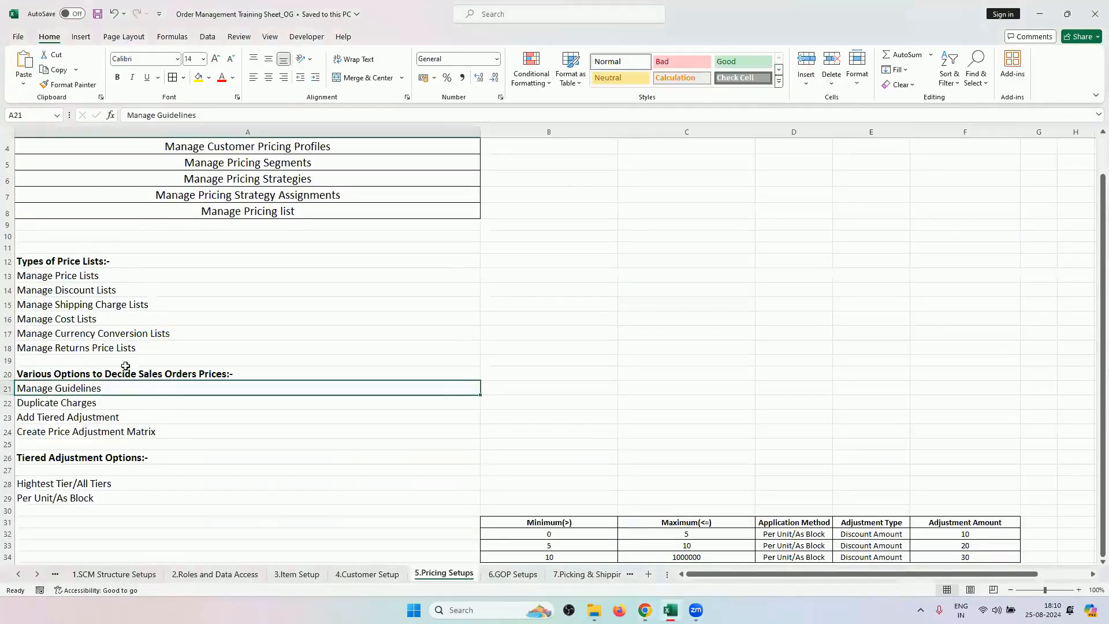
pyautogui.click(111, 404)
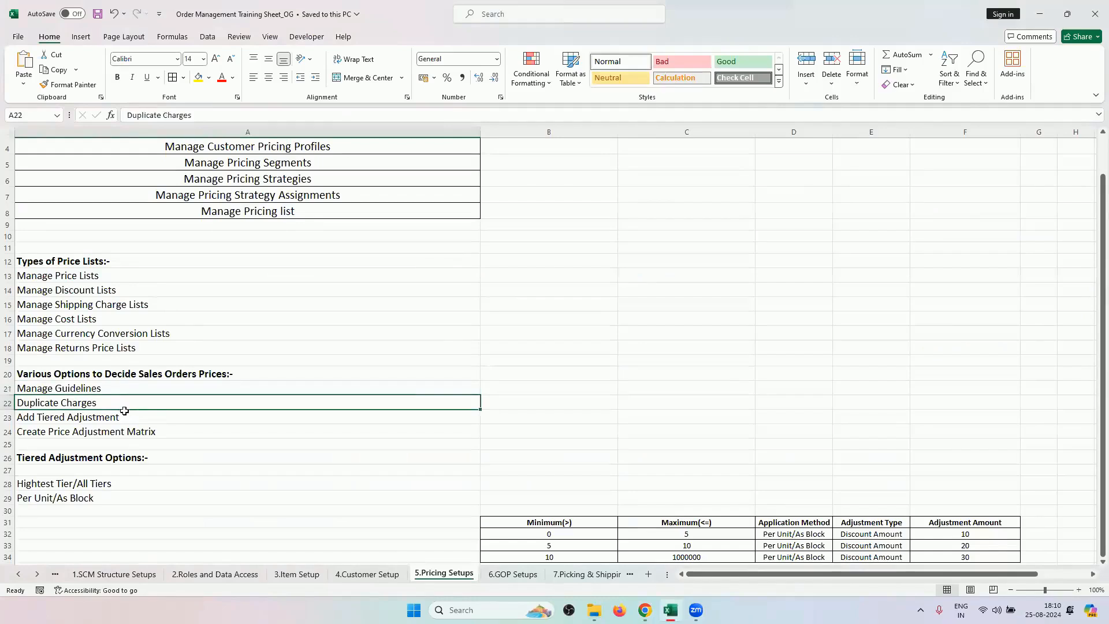
pyautogui.click(124, 415)
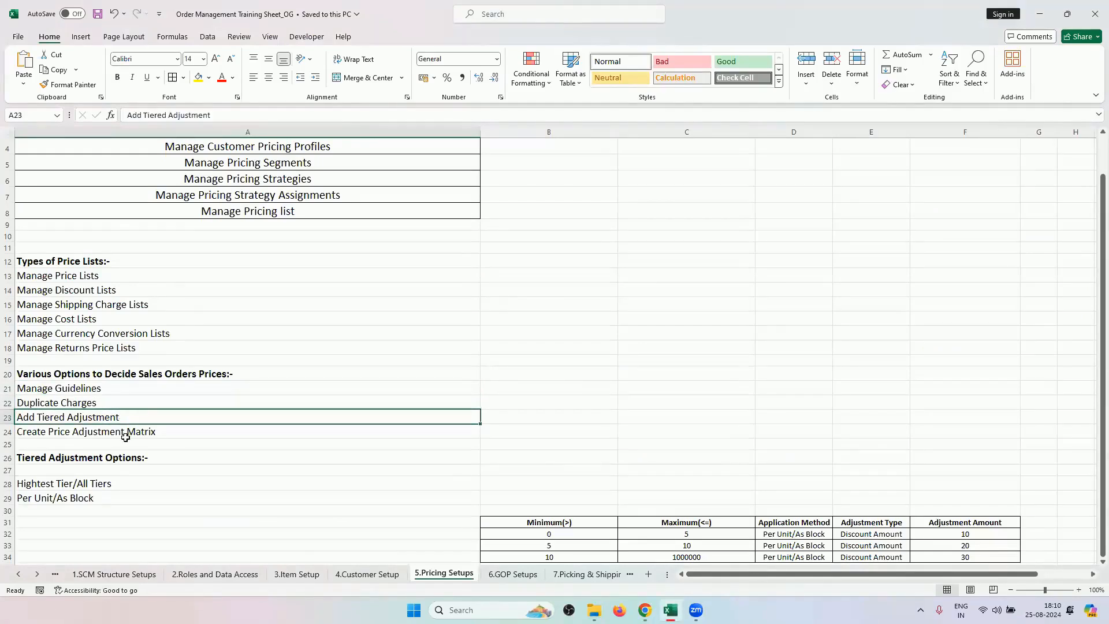
pyautogui.click(125, 433)
pyautogui.scroll(-1, 135, 437)
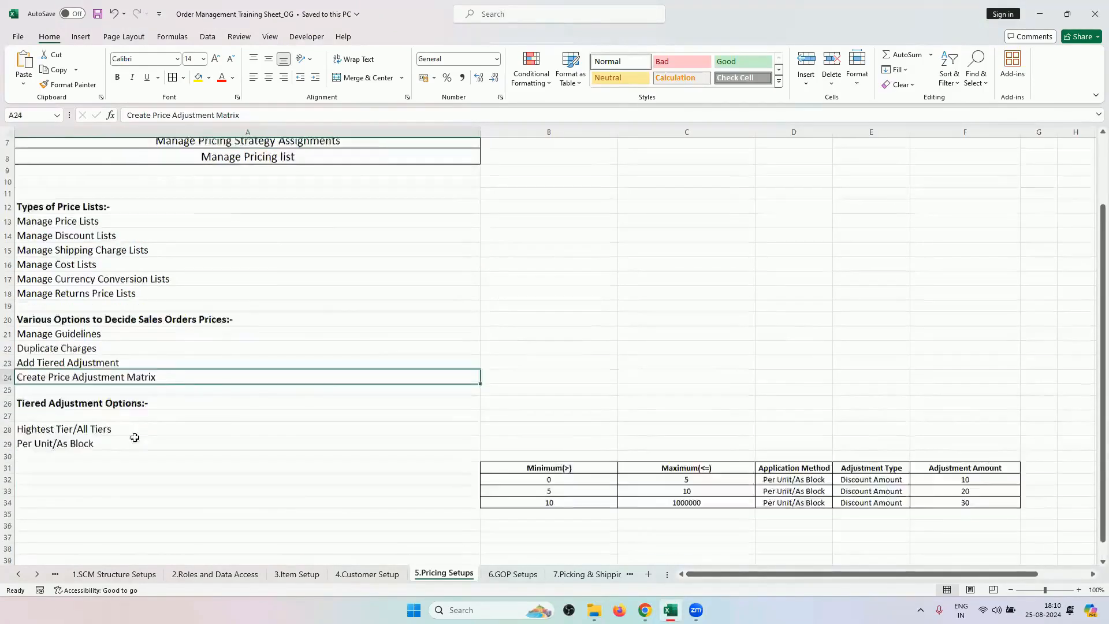
pyautogui.scroll(-2, 134, 438)
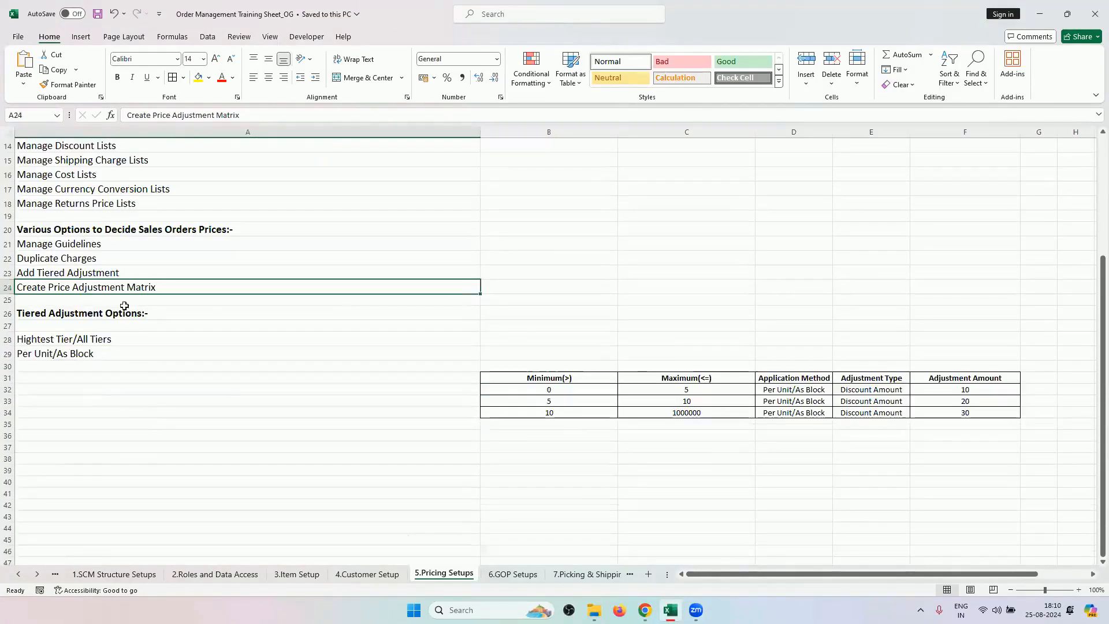
pyautogui.click(67, 340)
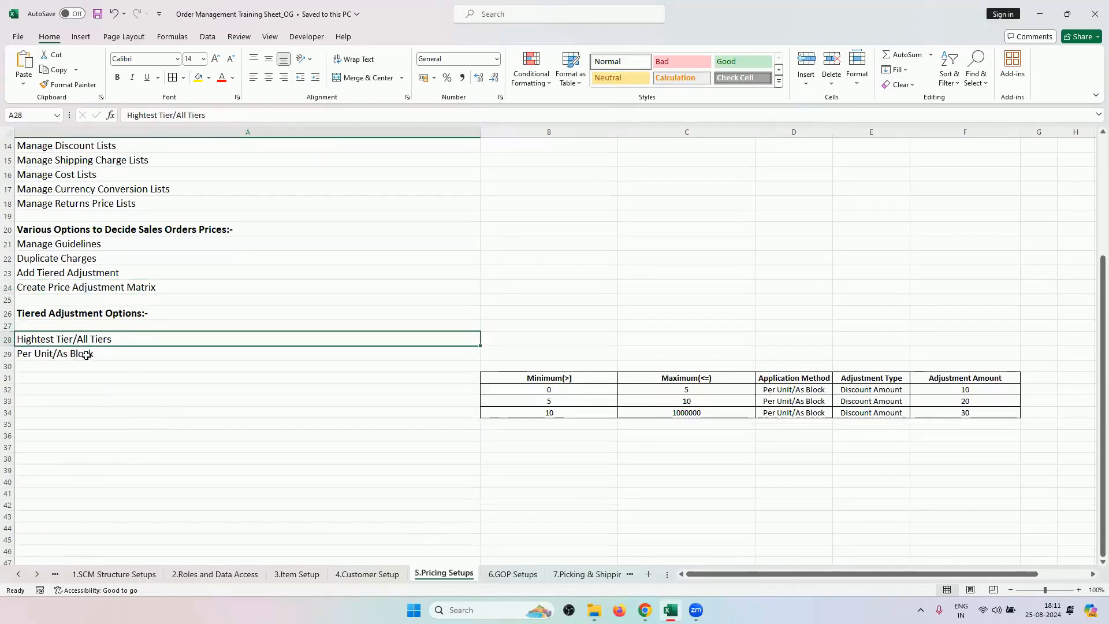
pyautogui.moveTo(89, 341); pyautogui.dragTo(95, 355)
pyautogui.scroll(4, 162, 468)
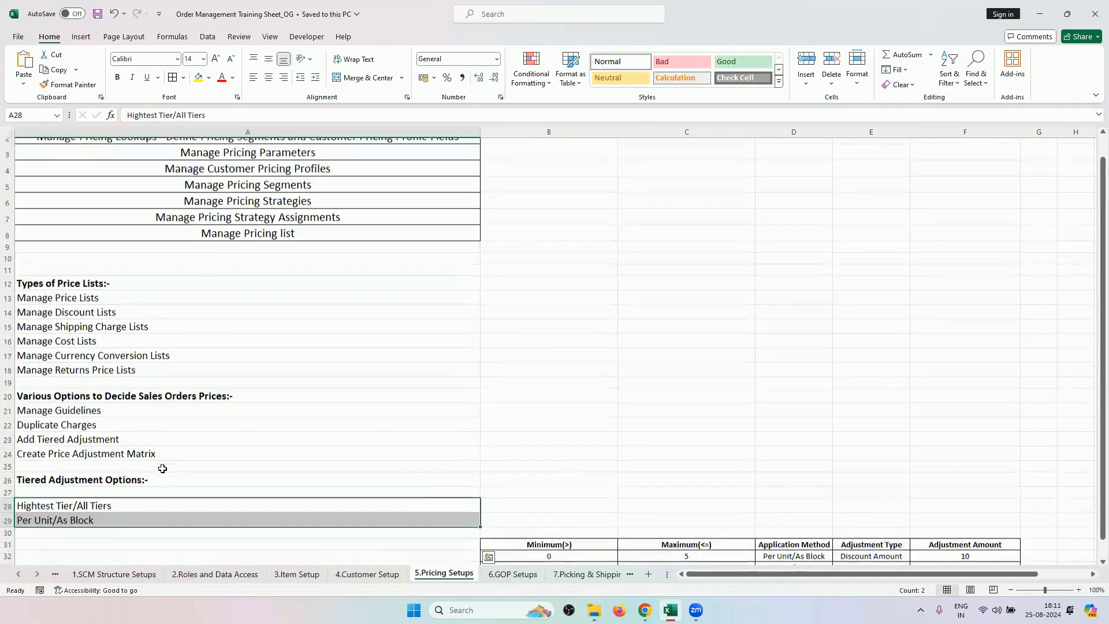
pyautogui.scroll(2, 162, 468)
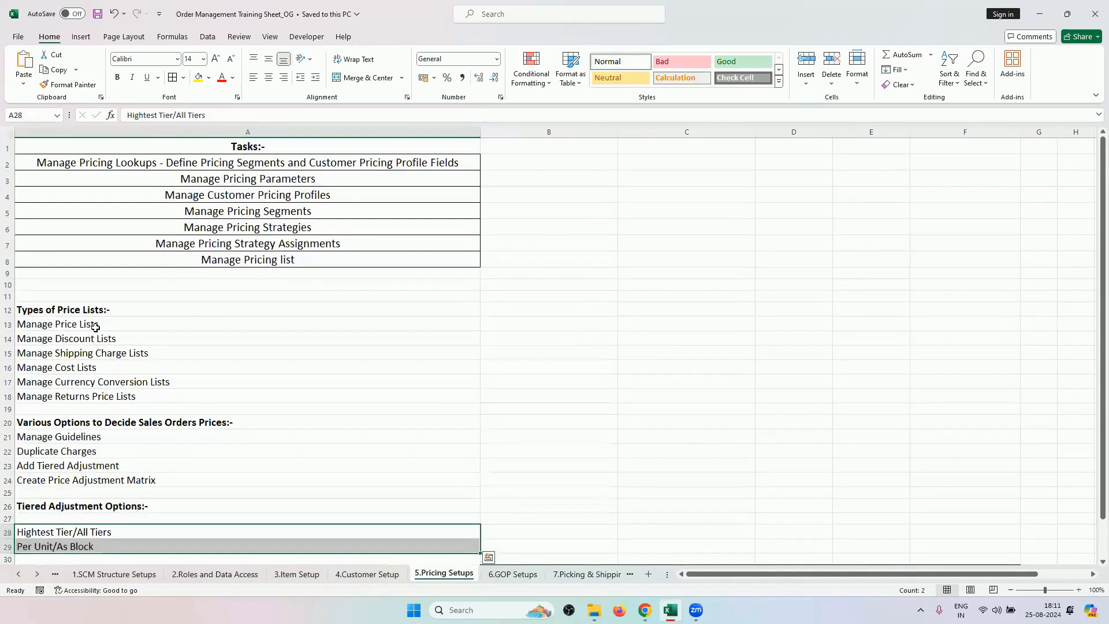
pyautogui.moveTo(103, 340); pyautogui.dragTo(101, 395)
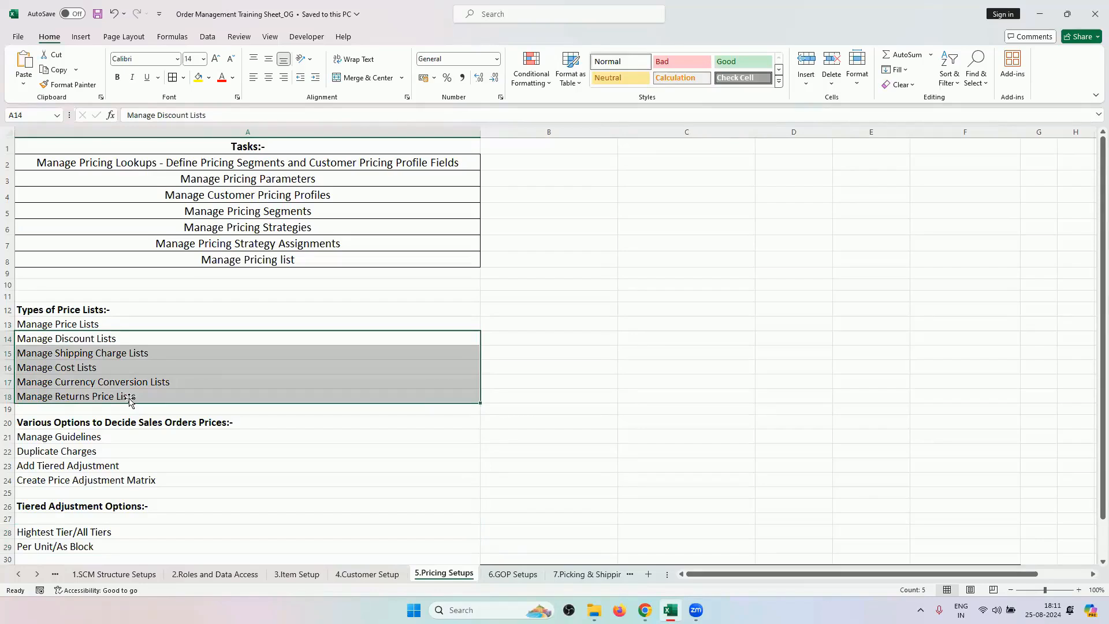
pyautogui.click(119, 339)
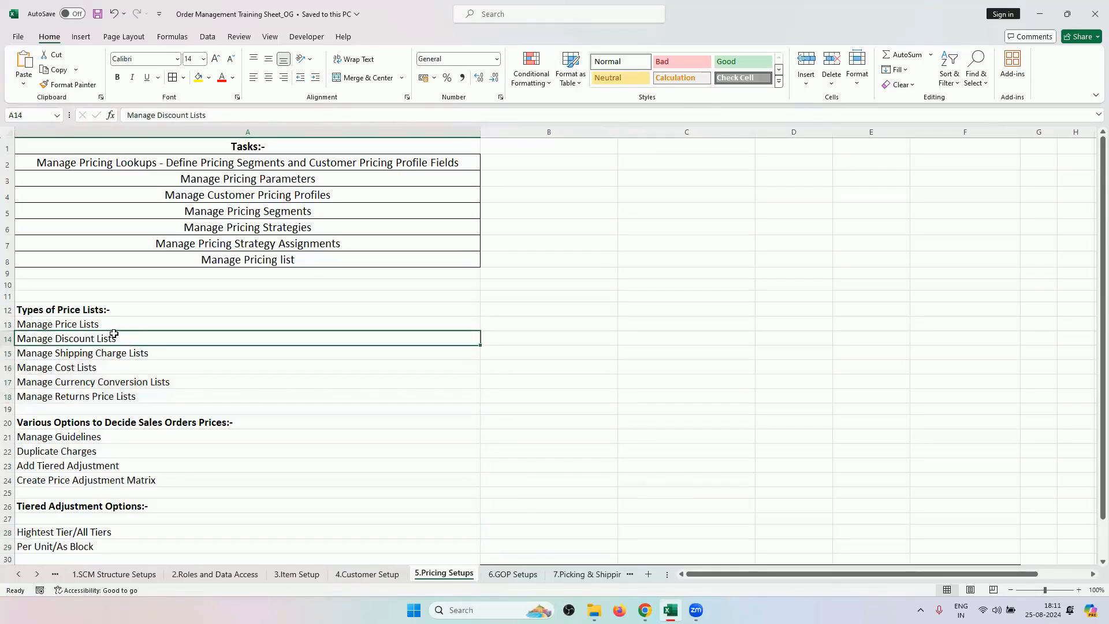
# Step: Switch back to Chrome, look at the draft RV_CUSTOMERS order, and return to the Pricing Administration overview
pyautogui.click(644, 609)
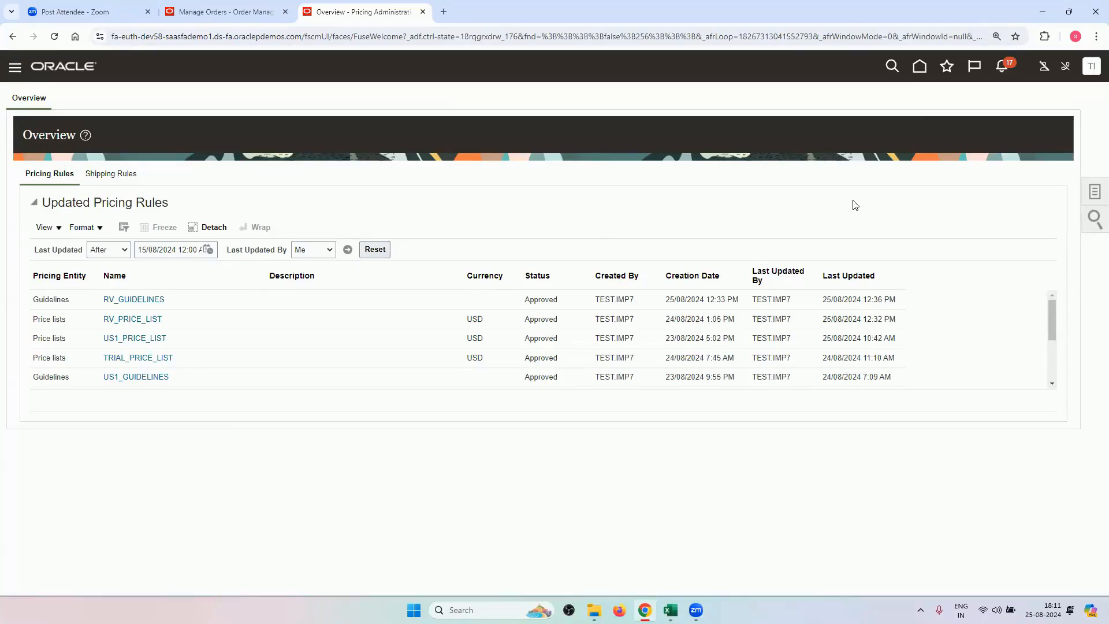
pyautogui.click(224, 12)
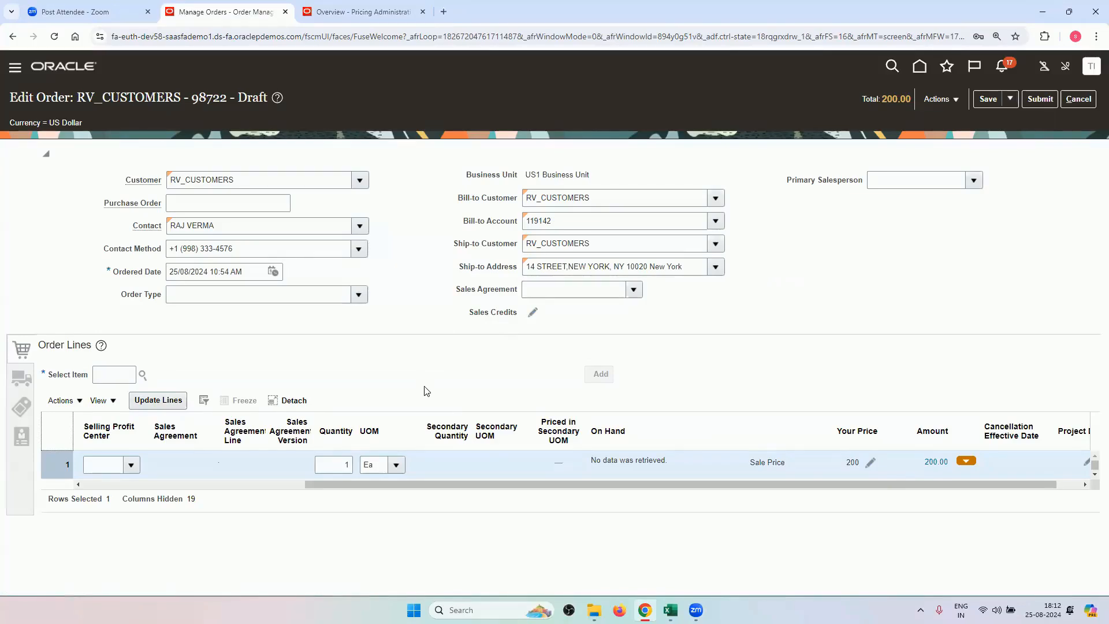
pyautogui.click(367, 12)
pyautogui.click(254, 12)
pyautogui.click(382, 10)
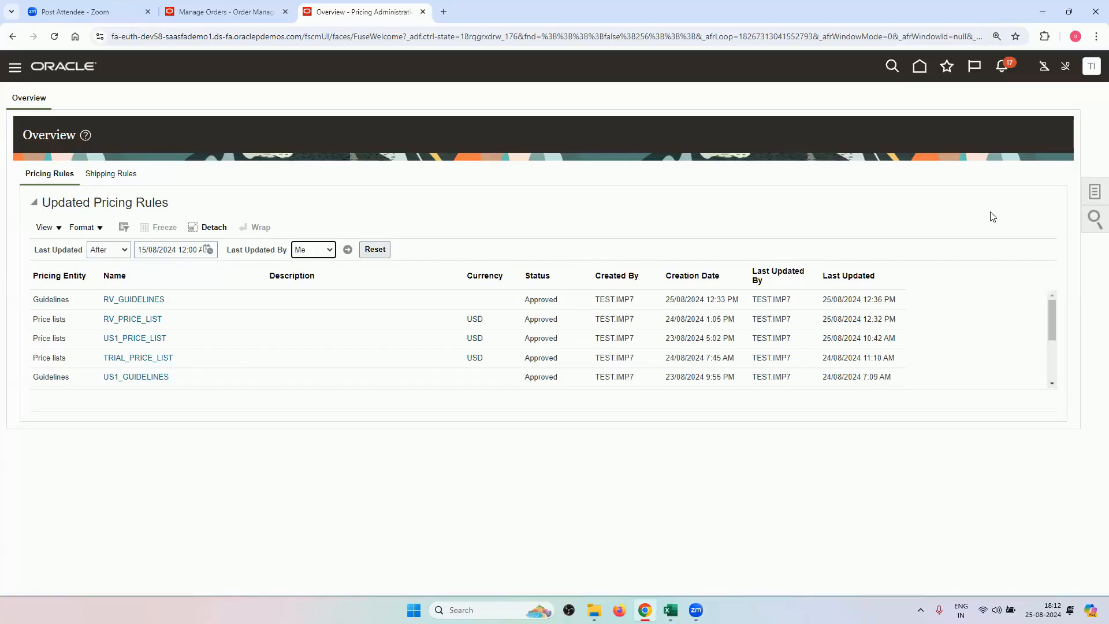
# Step: Open Manage Discount Lists from the pricing tasks, check the draft RV_CUSTOMERS order's line amount, and return to the discount lists
pyautogui.click(1092, 195)
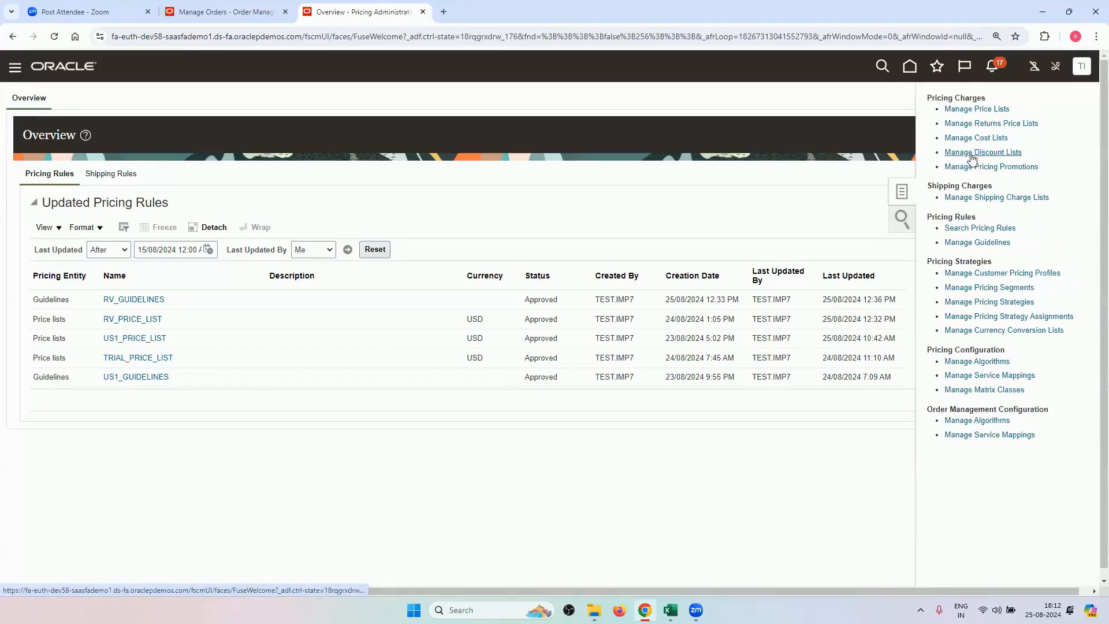
pyautogui.click(947, 152)
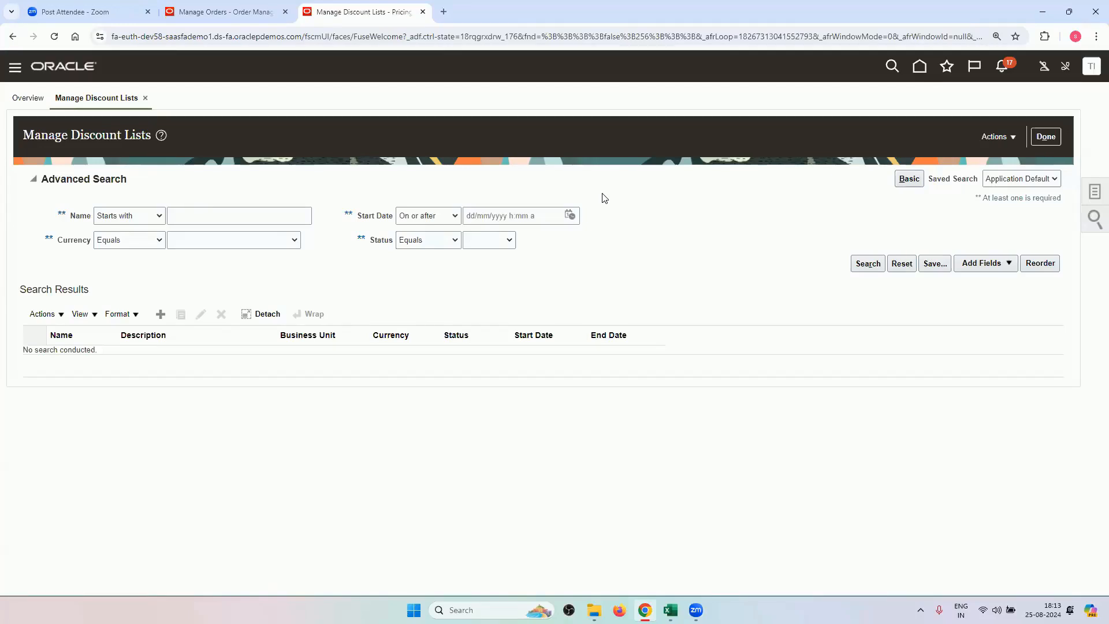
pyautogui.click(257, 8)
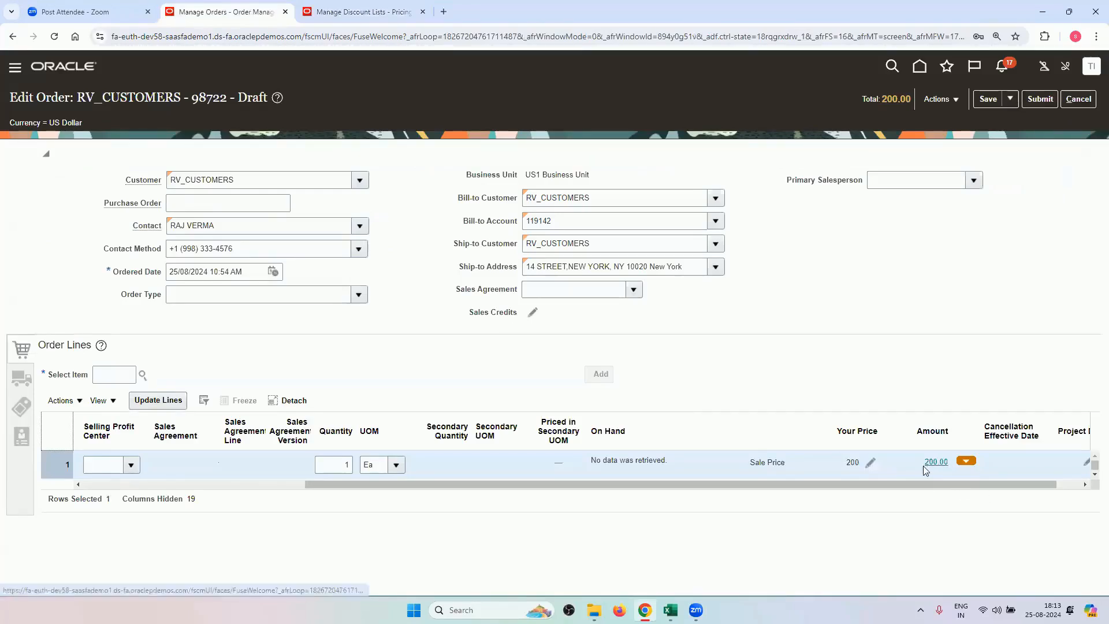
pyautogui.click(324, 12)
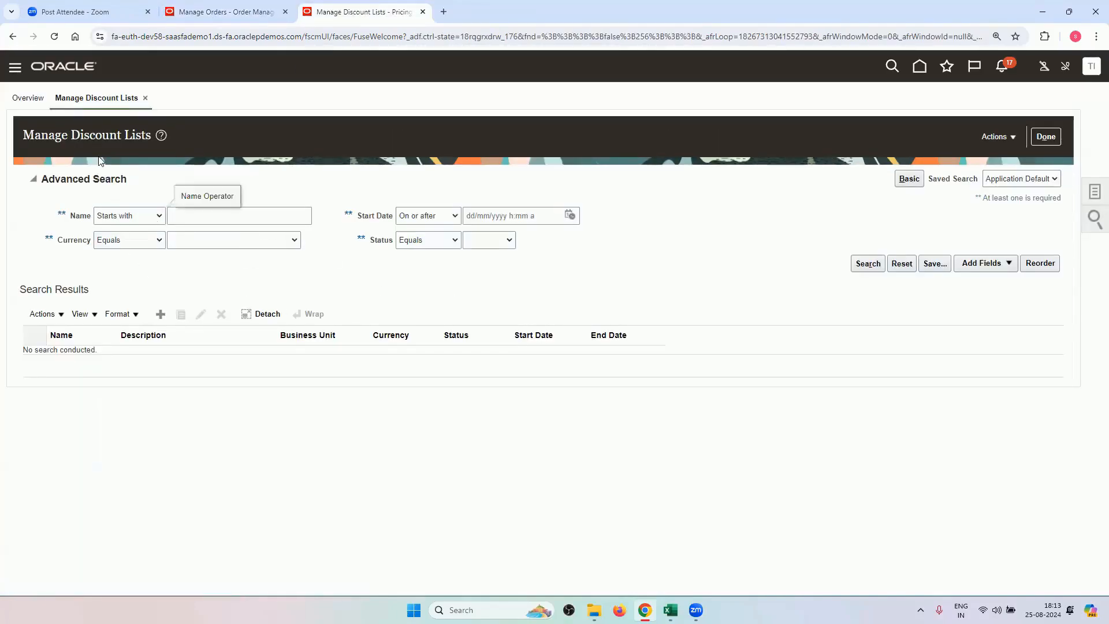
# Step: Start creating a discount list and name it RV_DISCOUNT_LIST
pyautogui.click(139, 216)
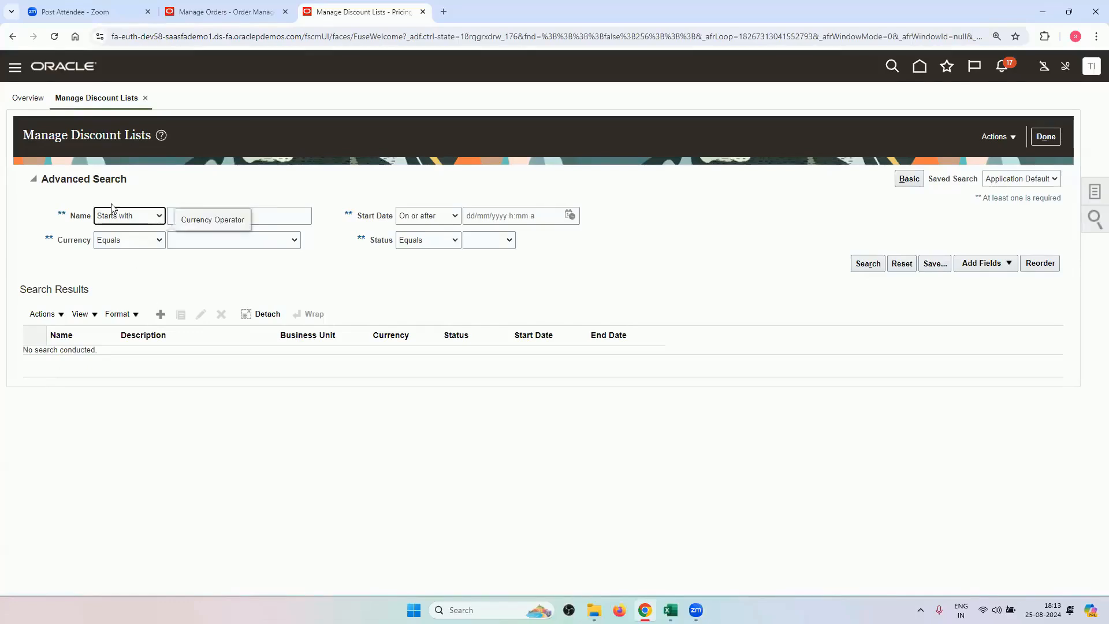
pyautogui.click(161, 314)
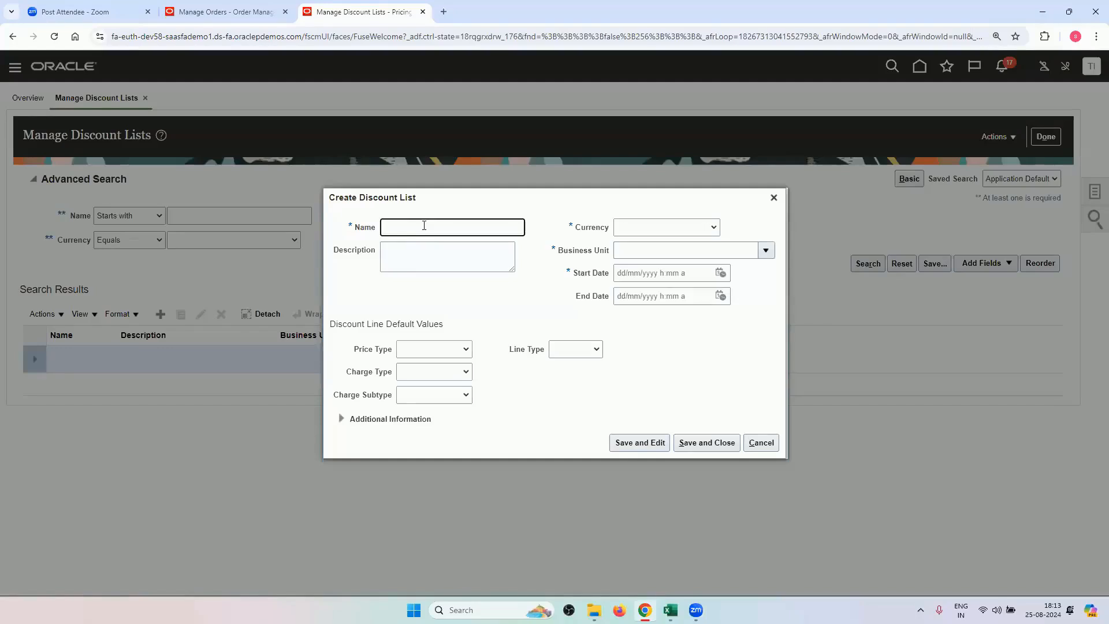
pyautogui.write('RV_DISCOUNT_LIST')
# Step: Switch to the training workbook in Excel, review the shipping charge, cost, currency conversion and returns price list types, and return to Chrome
pyautogui.click(670, 610)
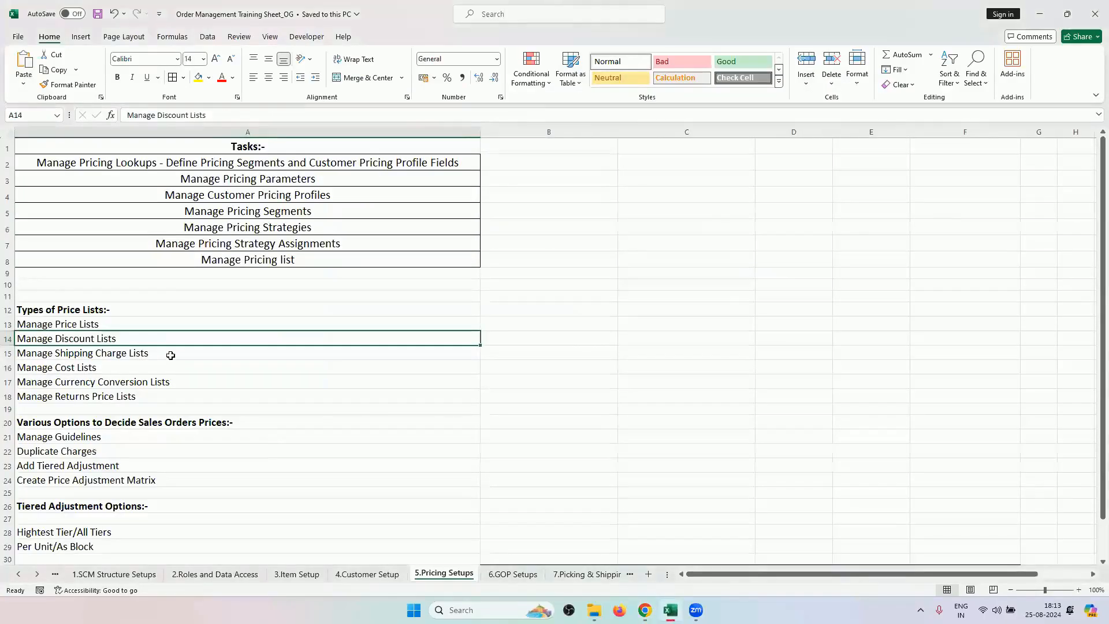
pyautogui.moveTo(168, 353); pyautogui.dragTo(157, 397)
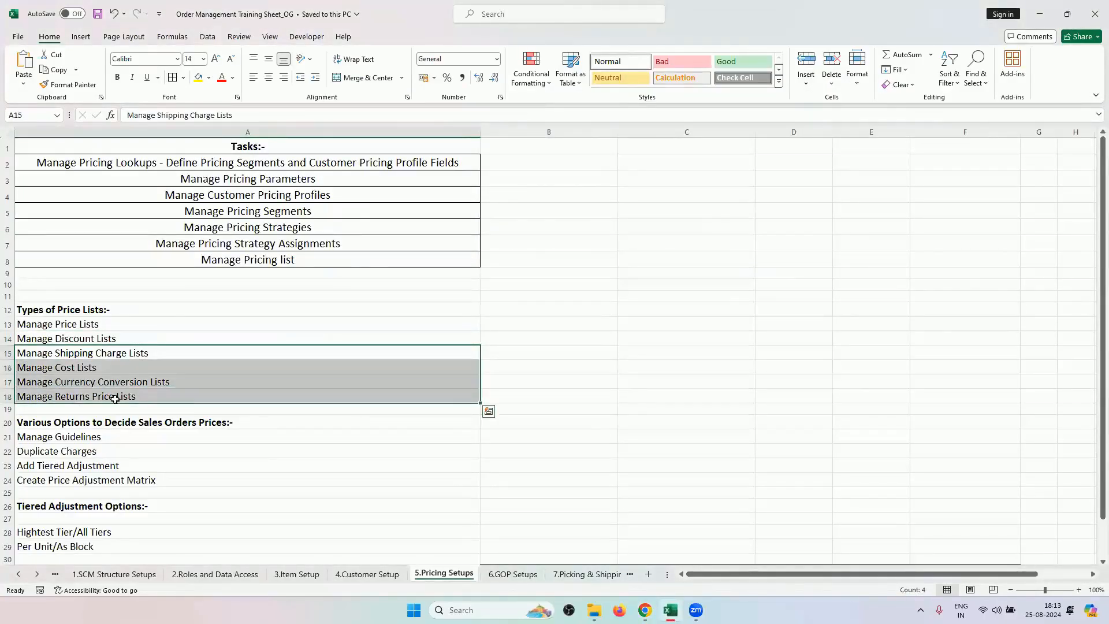
pyautogui.click(645, 610)
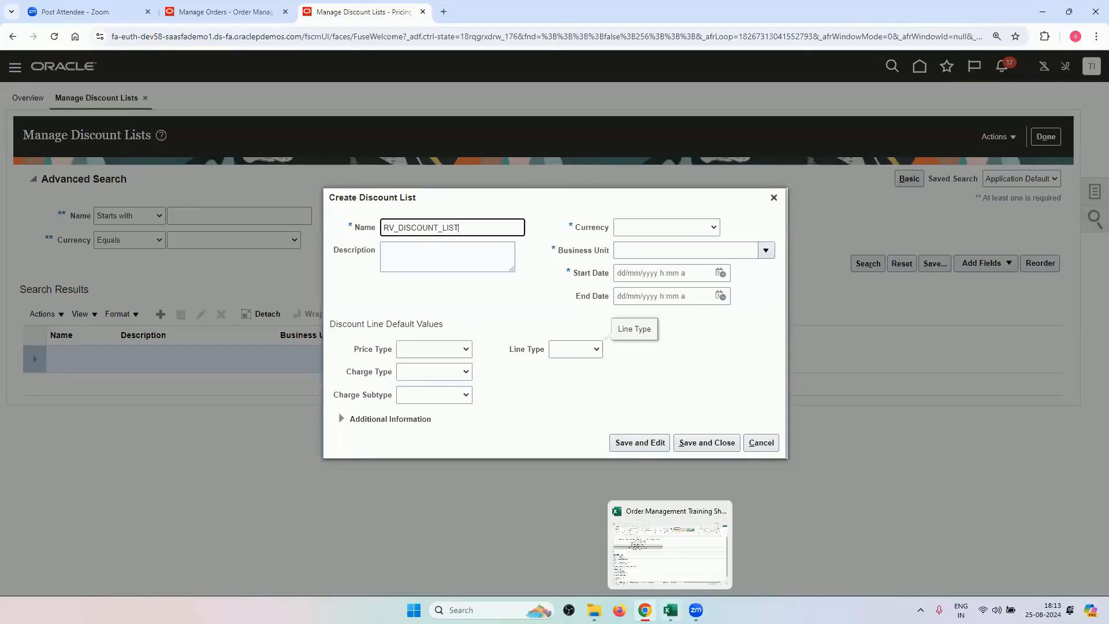
pyautogui.click(670, 609)
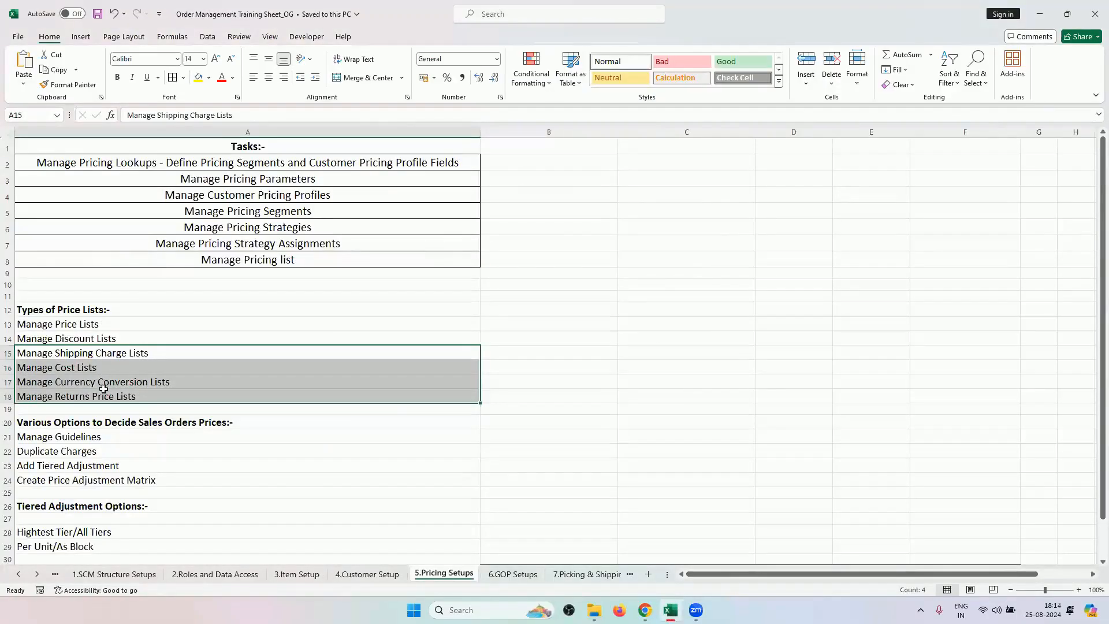
pyautogui.click(644, 609)
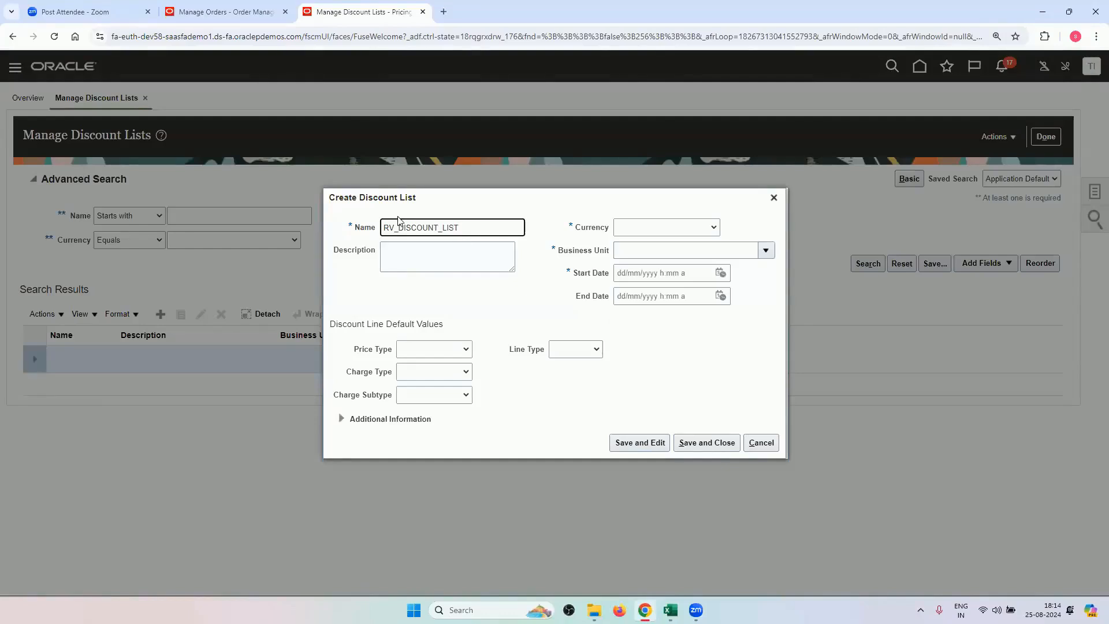
# Step: Set the discount list's currency to USD - US Dollar, business unit to US1 Business Unit, and start date to 01/08/2024 12:43 PM
pyautogui.click(644, 229)
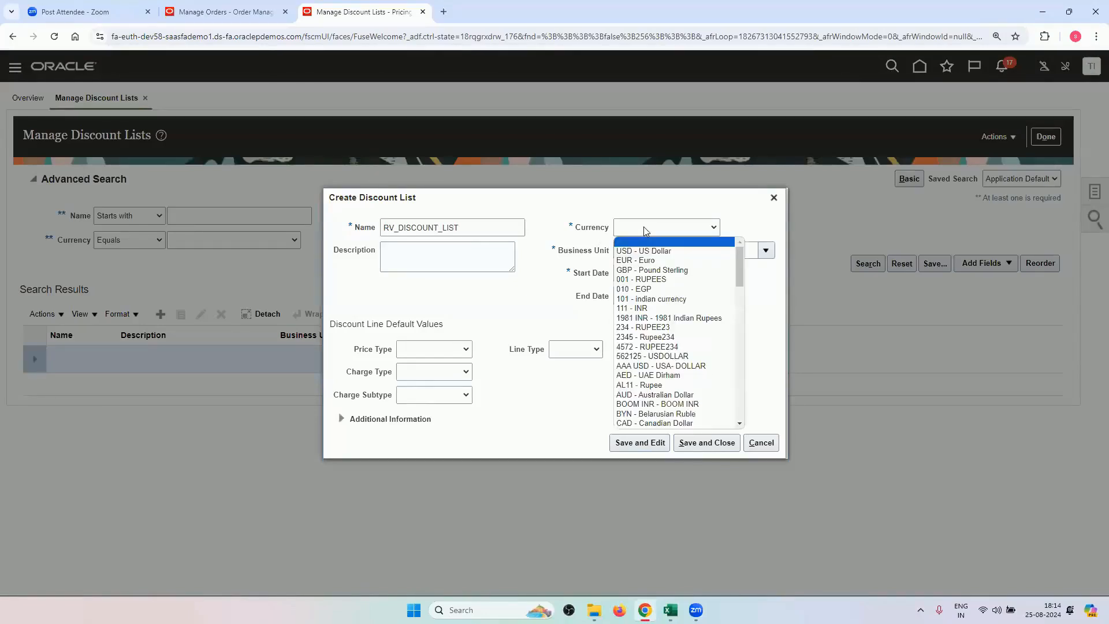
pyautogui.click(643, 251)
pyautogui.click(649, 252)
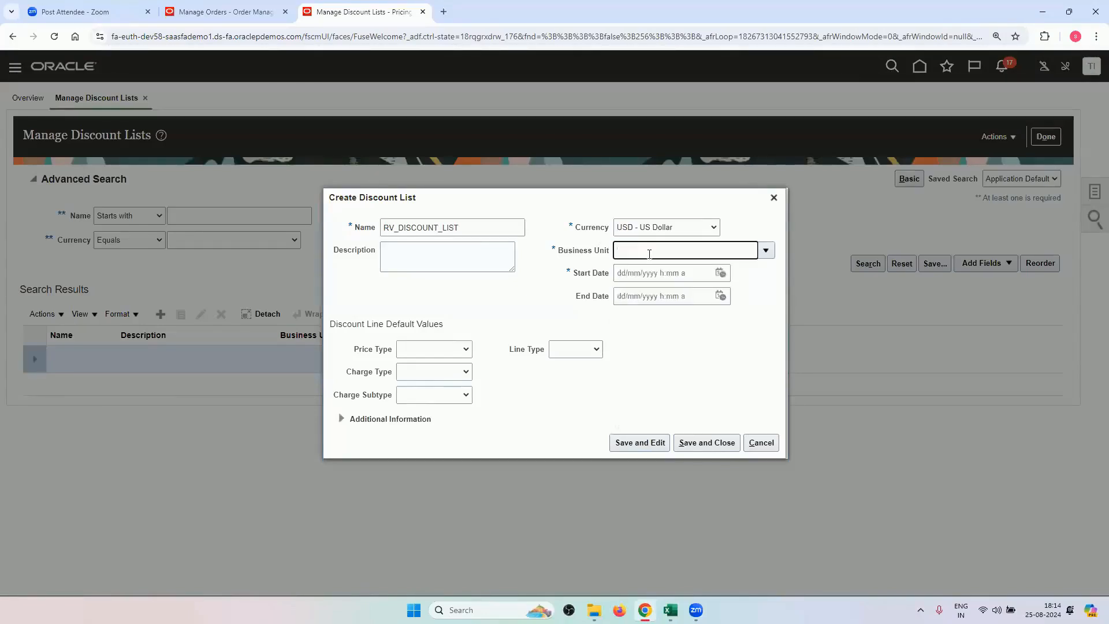
pyautogui.write('US1')
pyautogui.press('Tab')
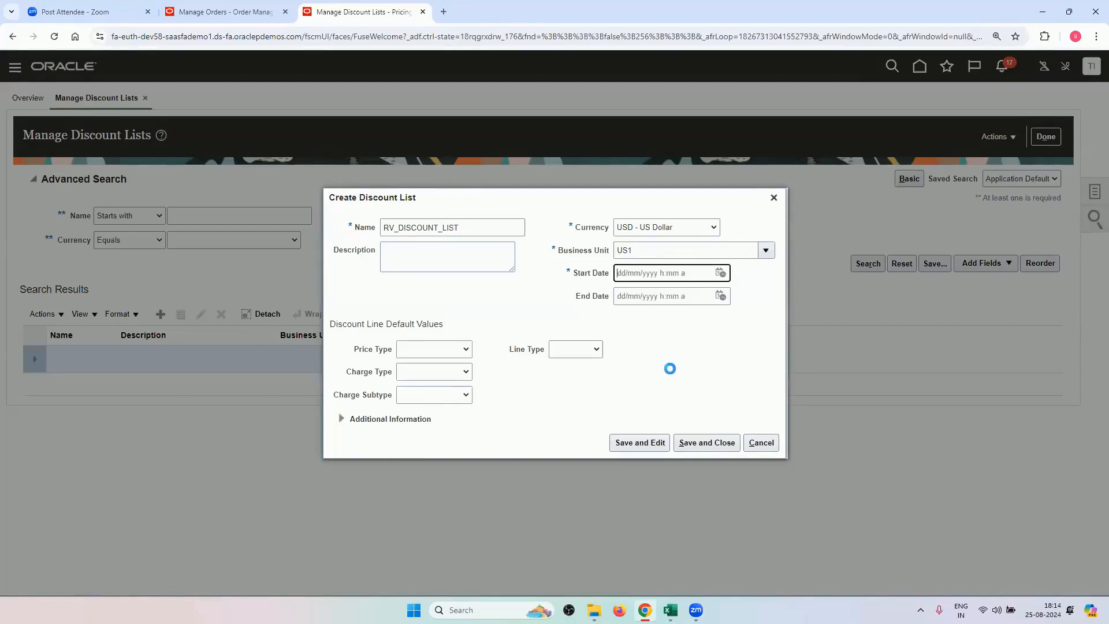
pyautogui.click(720, 273)
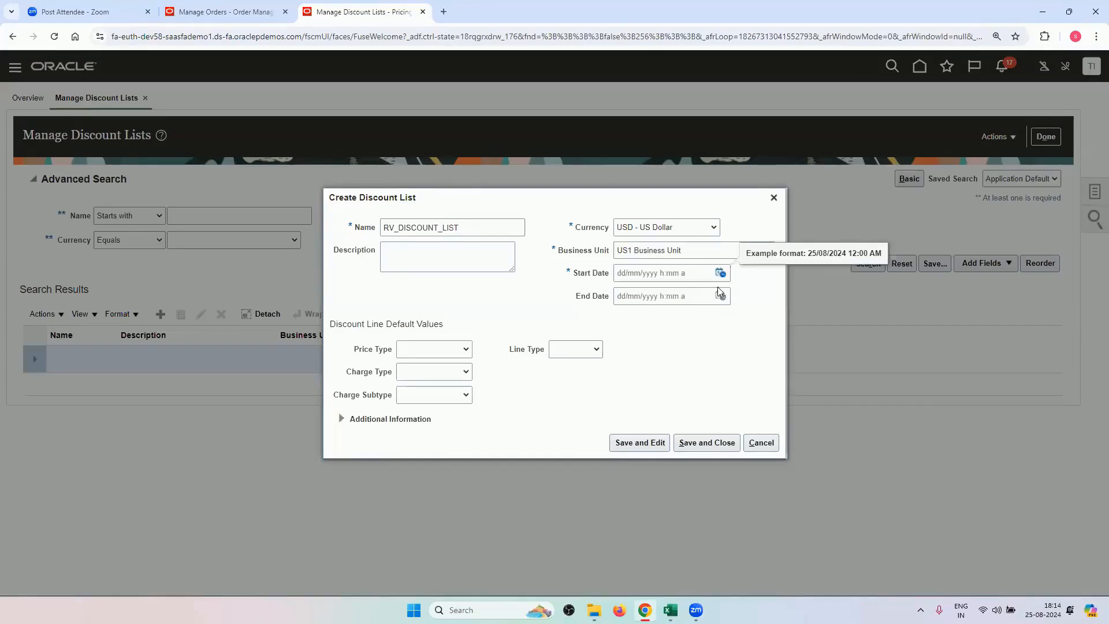
pyautogui.click(830, 357)
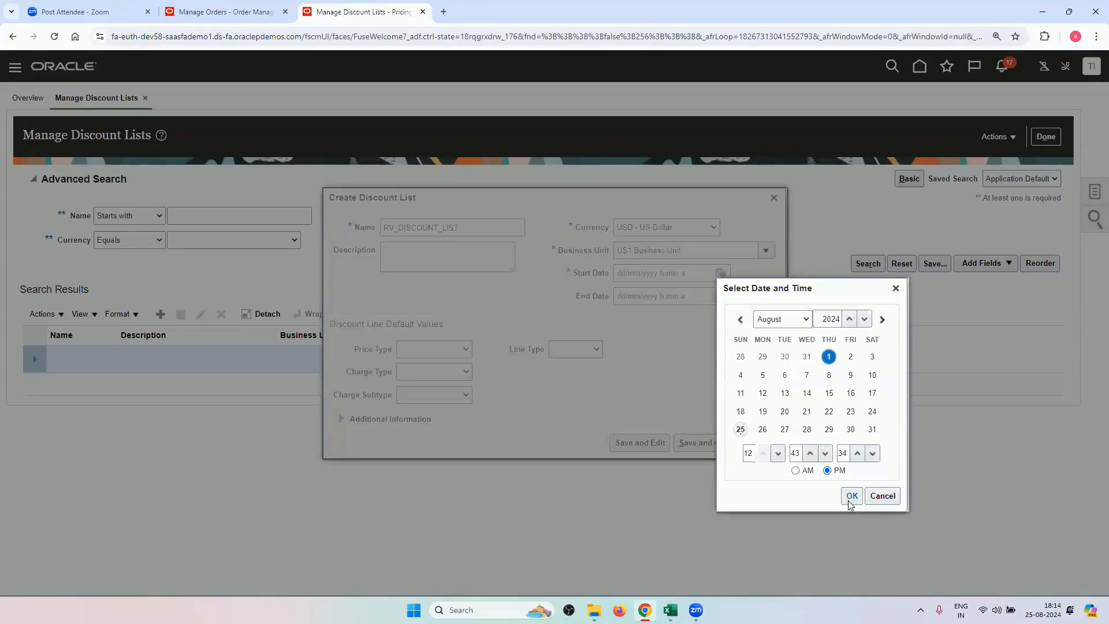
pyautogui.click(851, 498)
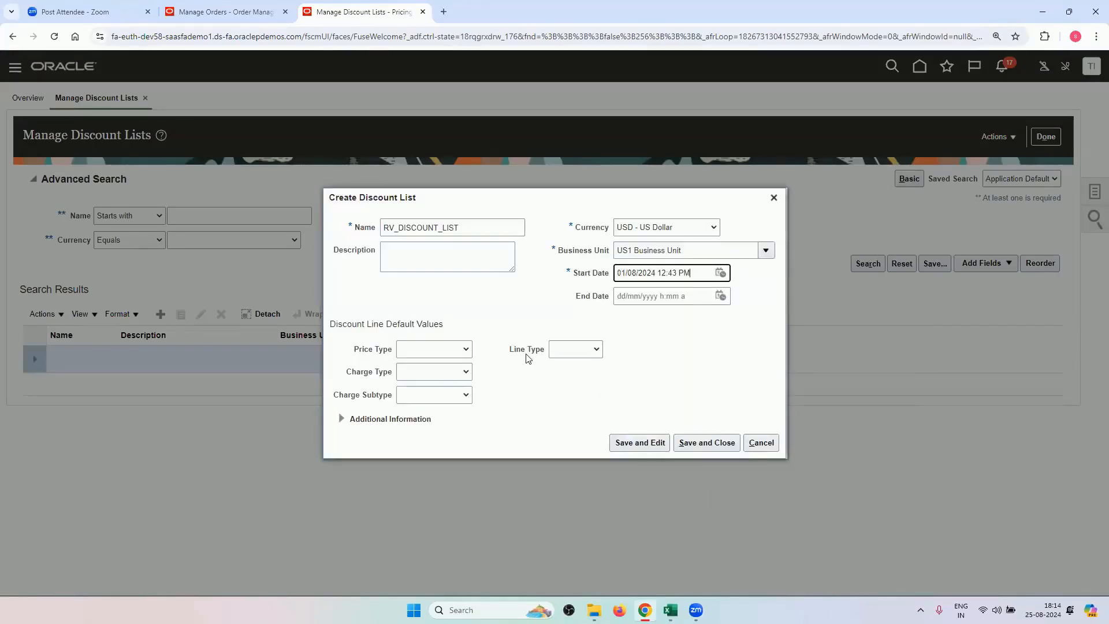
# Step: Set the discount line defaults to price type, charge type and charge subtype All with line type Buy, and save the list for editing
pyautogui.click(452, 350)
pyautogui.click(443, 373)
pyautogui.click(442, 372)
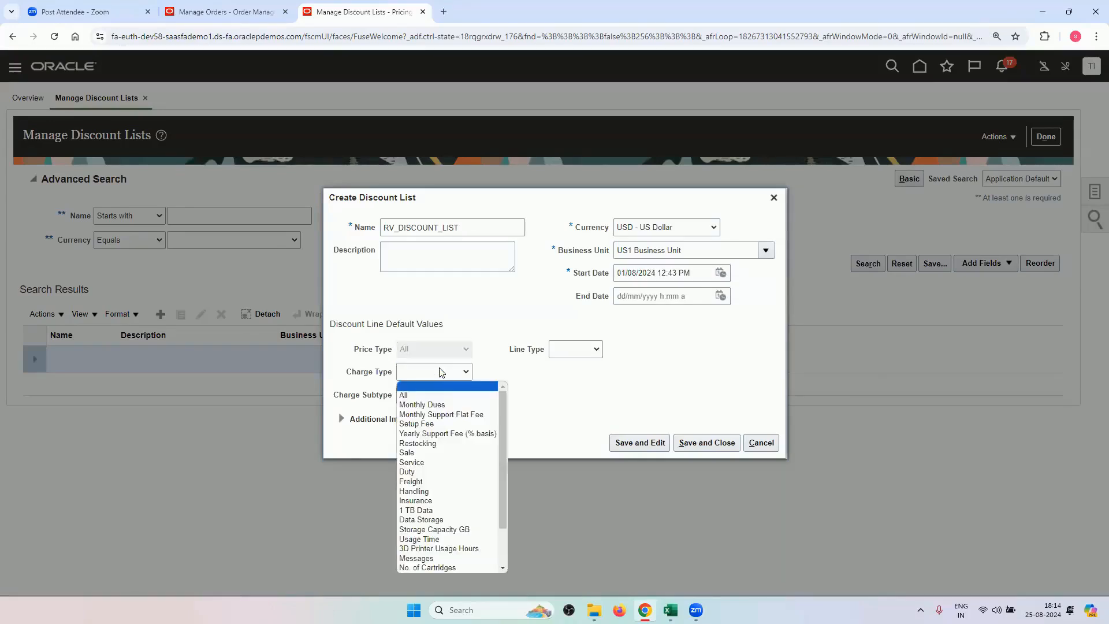
pyautogui.click(442, 397)
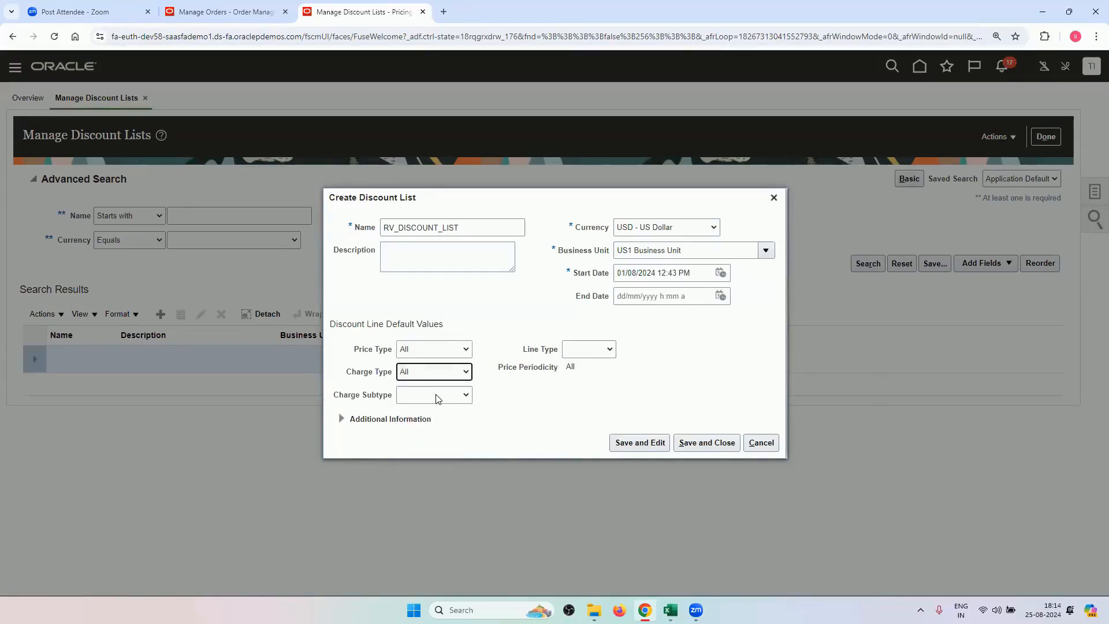
pyautogui.click(434, 395)
pyautogui.click(434, 419)
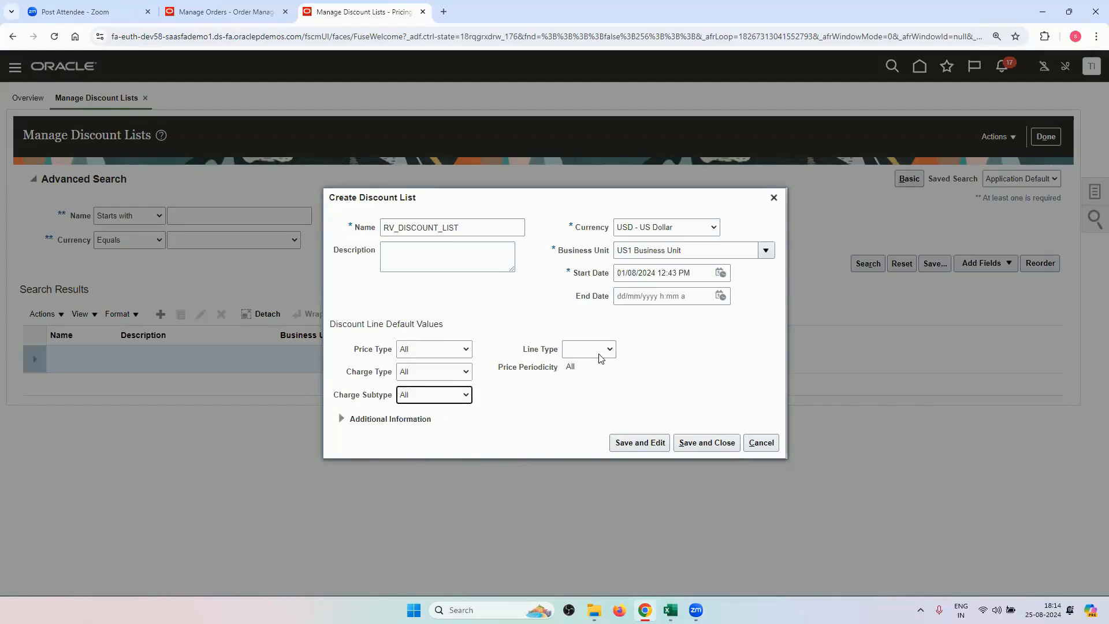
pyautogui.click(600, 350)
pyautogui.click(582, 393)
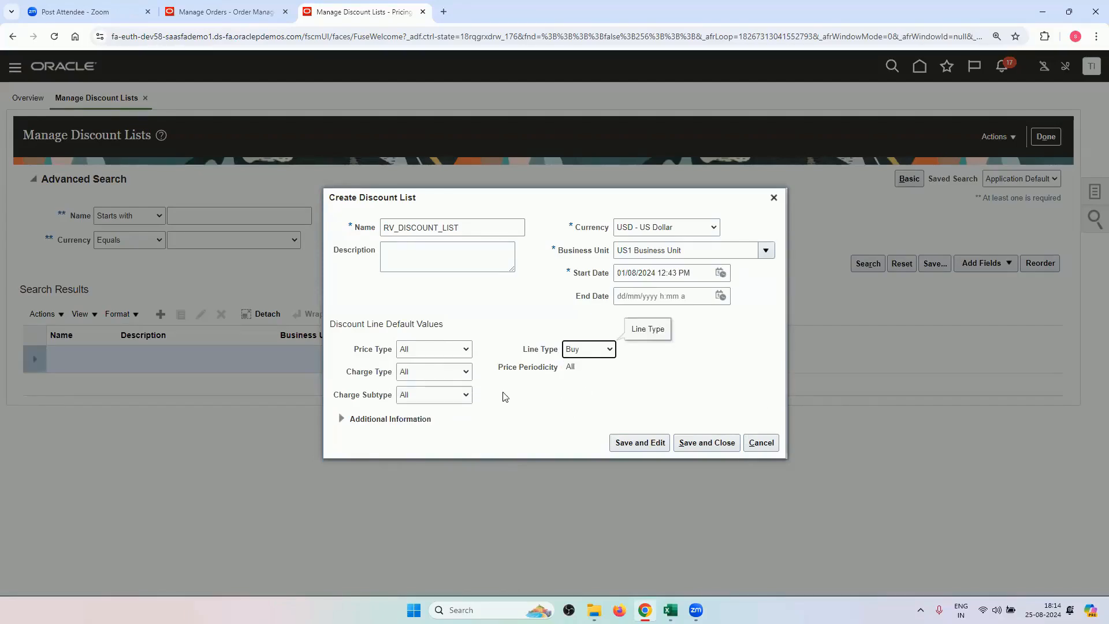
pyautogui.click(634, 442)
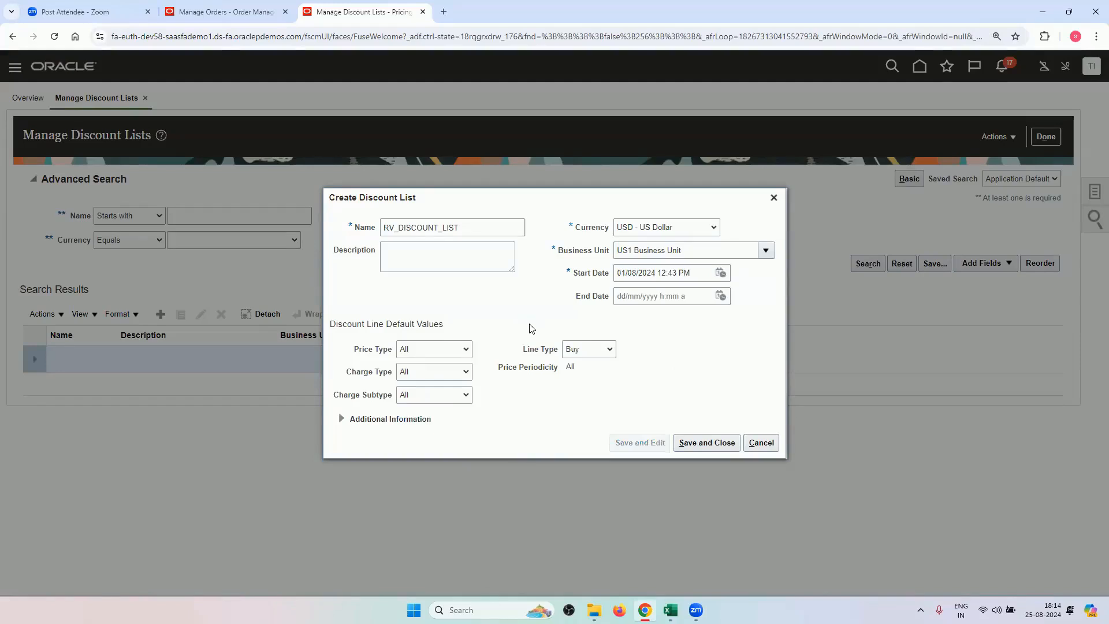
# Step: Add an item-level discount line for RV_LAPTOP to the discount list
pyautogui.scroll(-1, 298, 313)
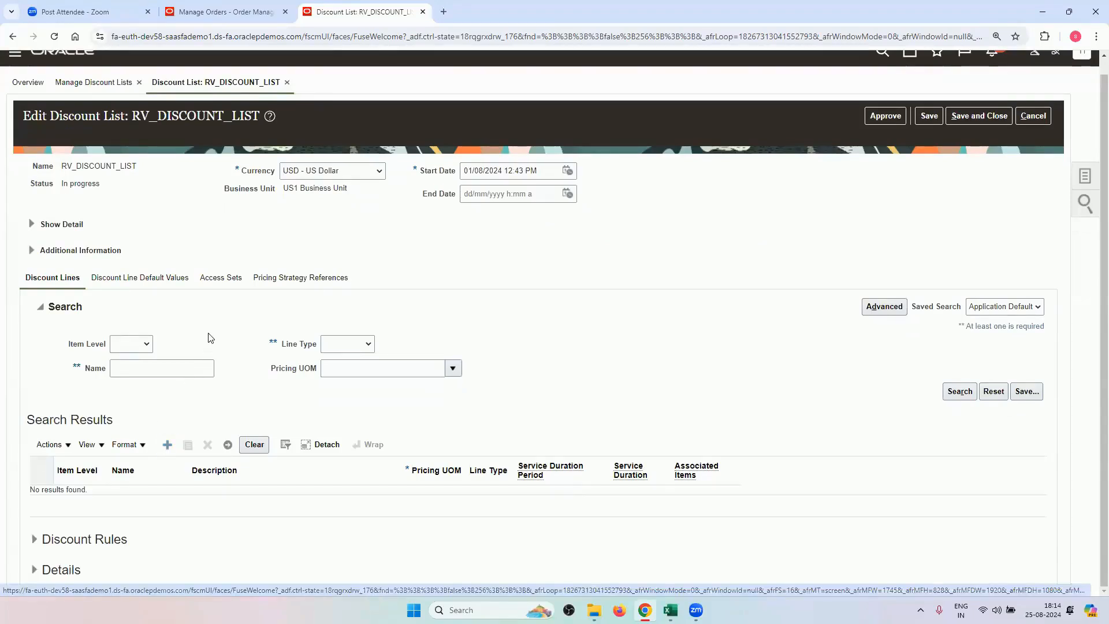
pyautogui.scroll(-3, 143, 398)
pyautogui.click(149, 365)
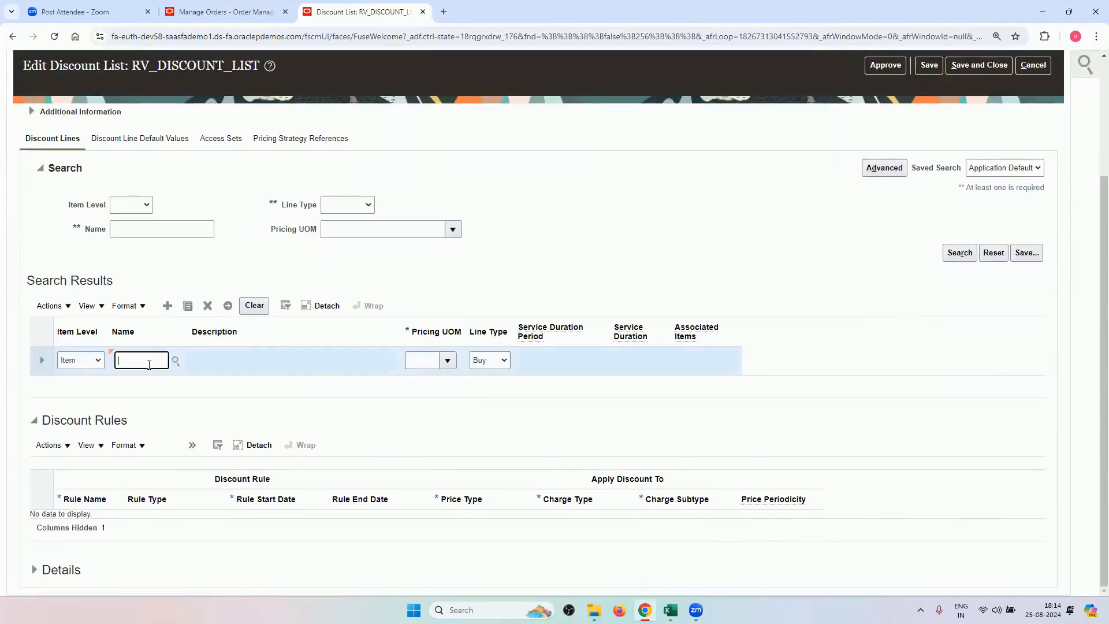
pyautogui.write('RV')
pyautogui.click(208, 276)
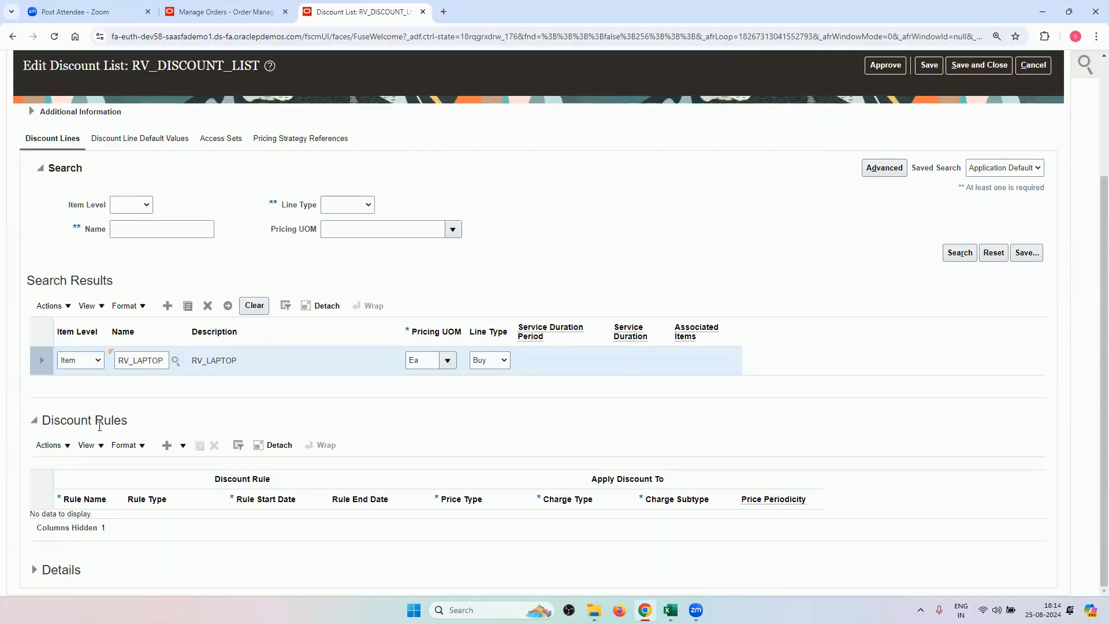
# Step: Create a simple discount rule for RV_LAPTOP named RV_DISCOUNT_RULE_NAME with start date 01/08/2024 12:45 PM
pyautogui.click(183, 446)
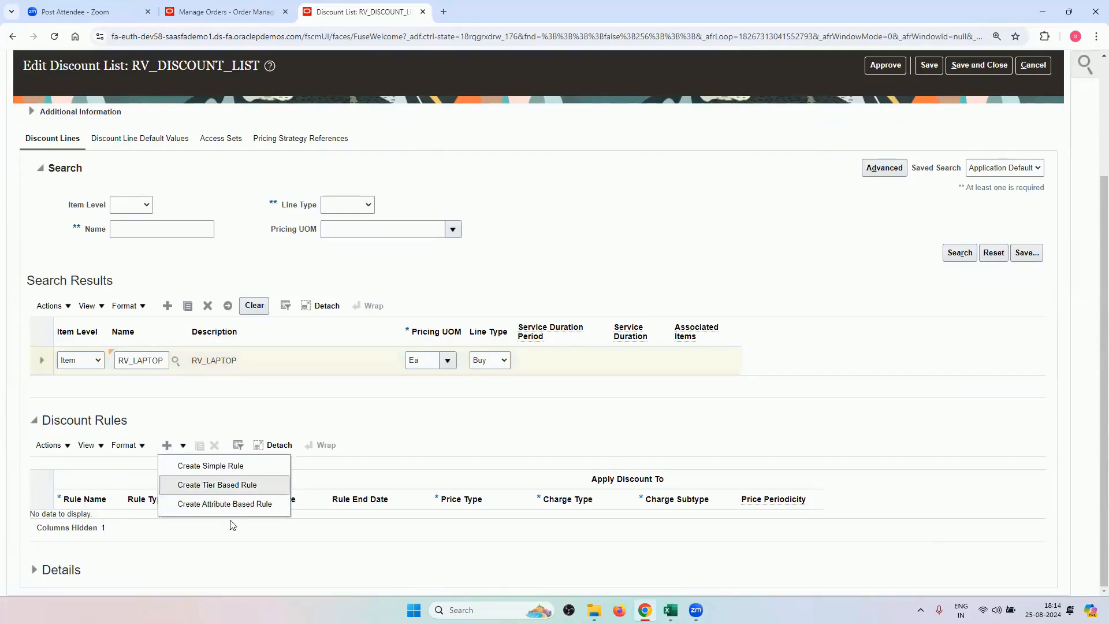
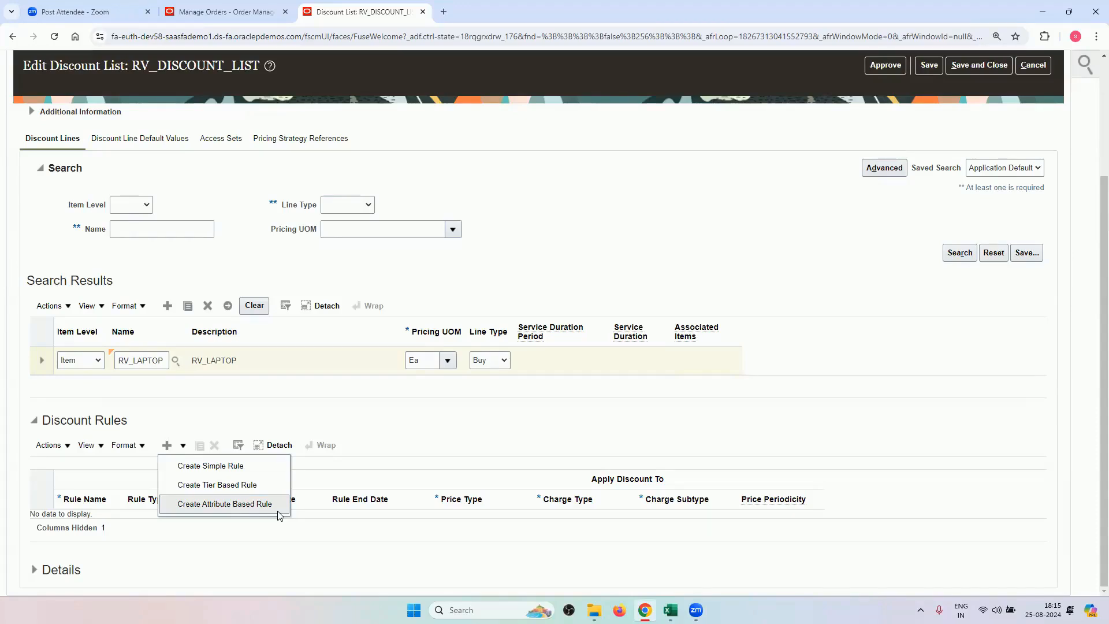
pyautogui.click(213, 472)
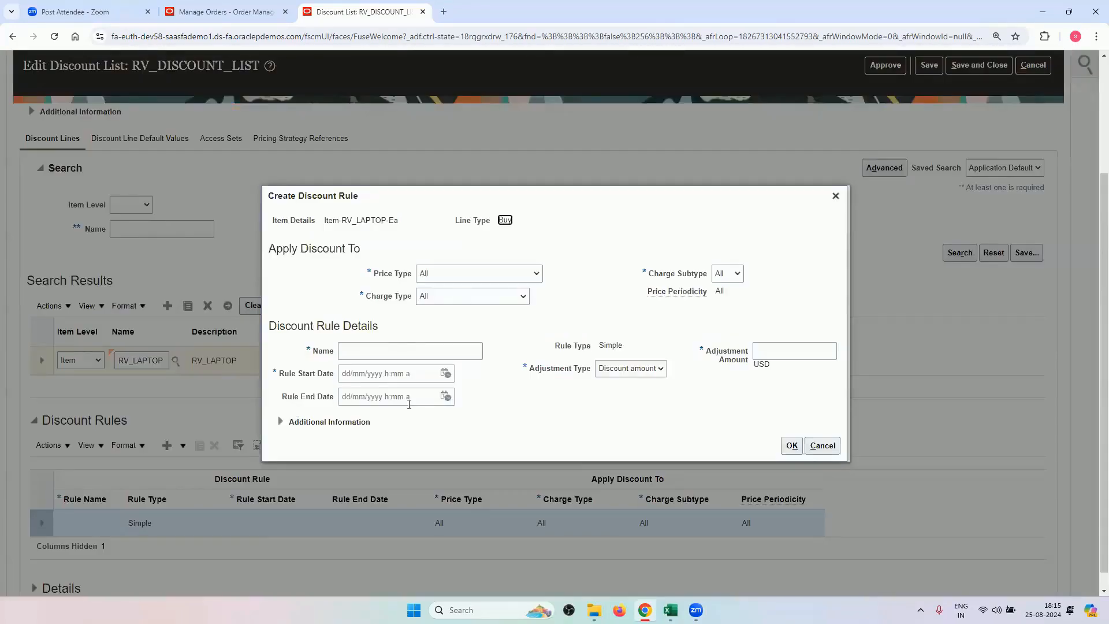
pyautogui.click(359, 350)
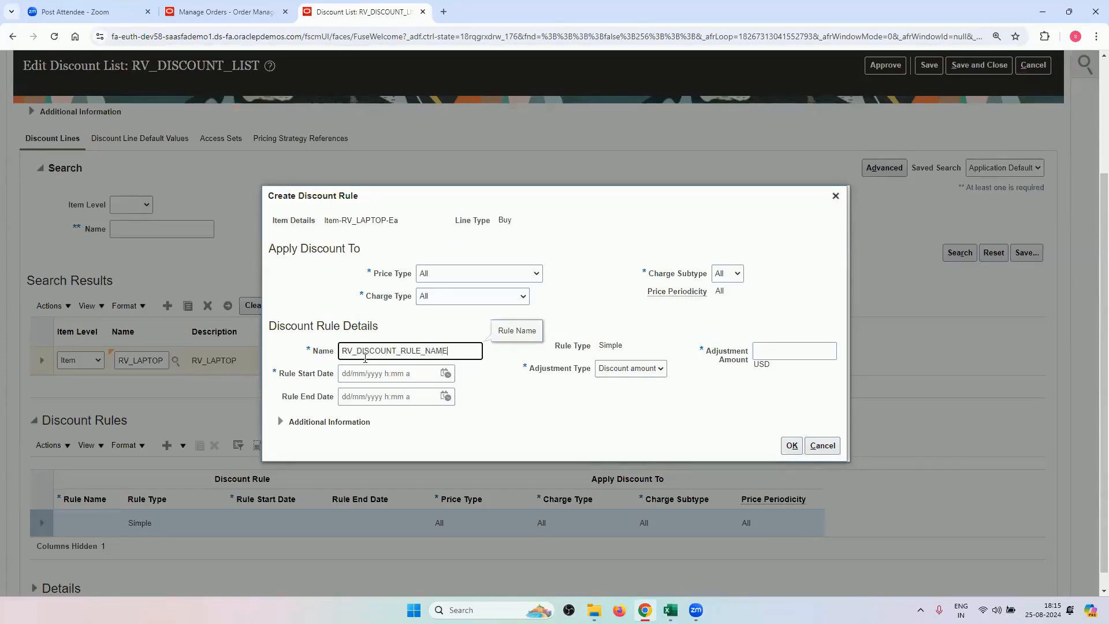
pyautogui.click(445, 373)
pyautogui.click(553, 209)
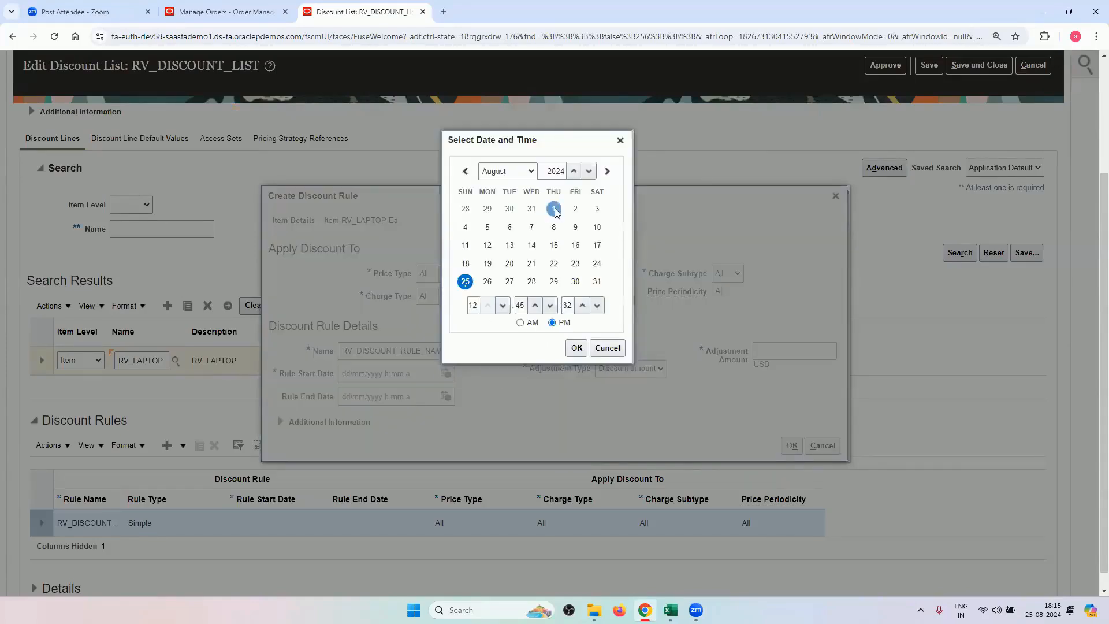
pyautogui.click(576, 348)
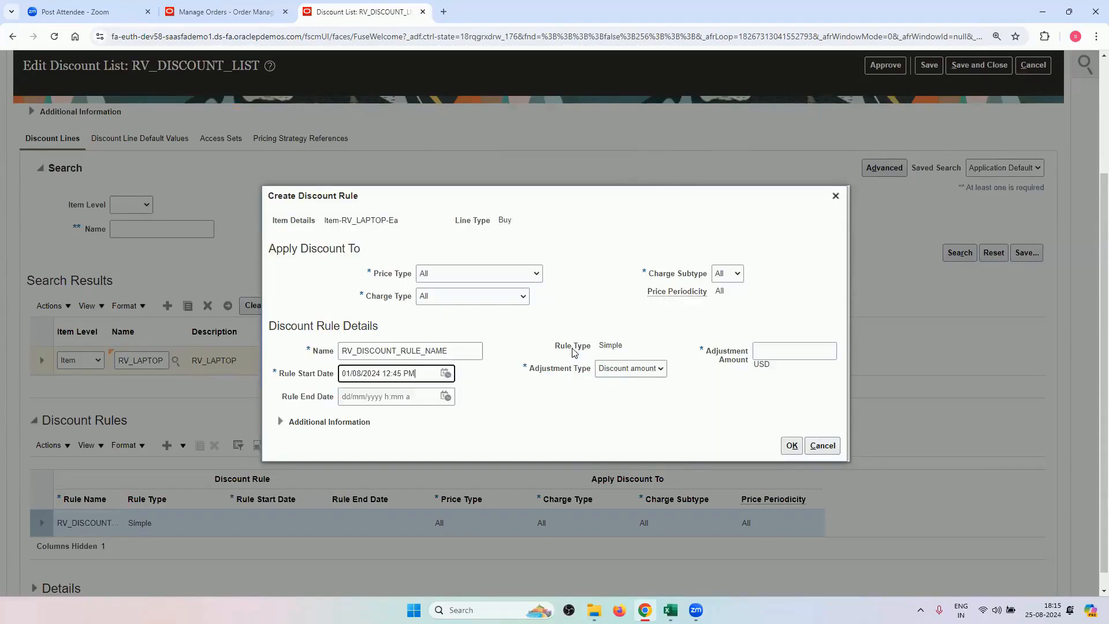
# Step: Give the discount rule a Discount amount adjustment of 15 USD and confirm the rule
pyautogui.click(641, 370)
pyautogui.click(641, 368)
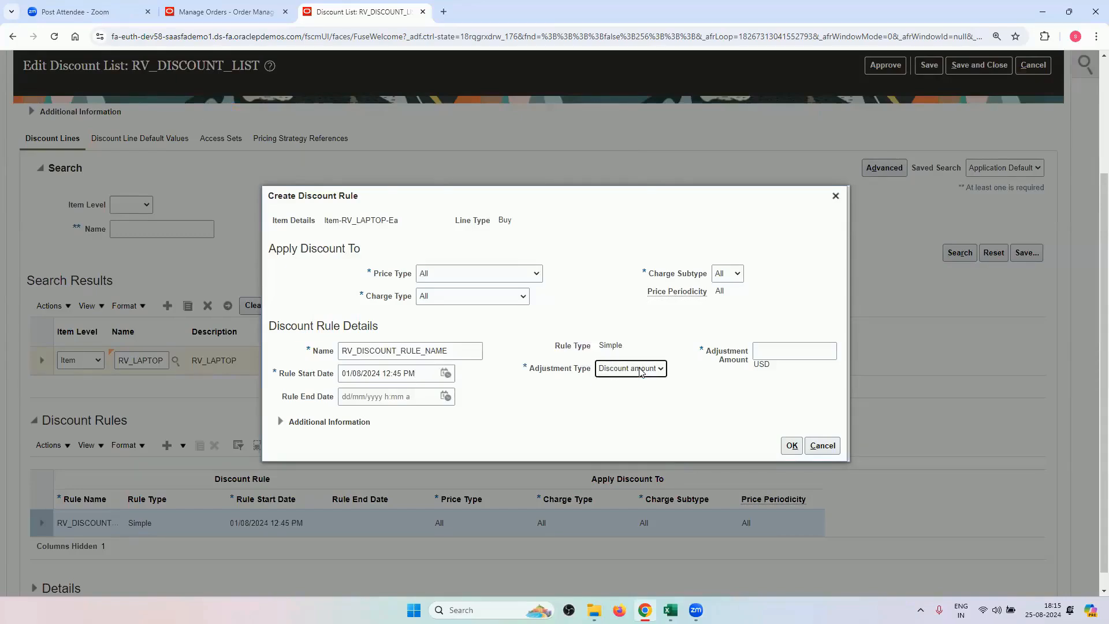
pyautogui.click(639, 369)
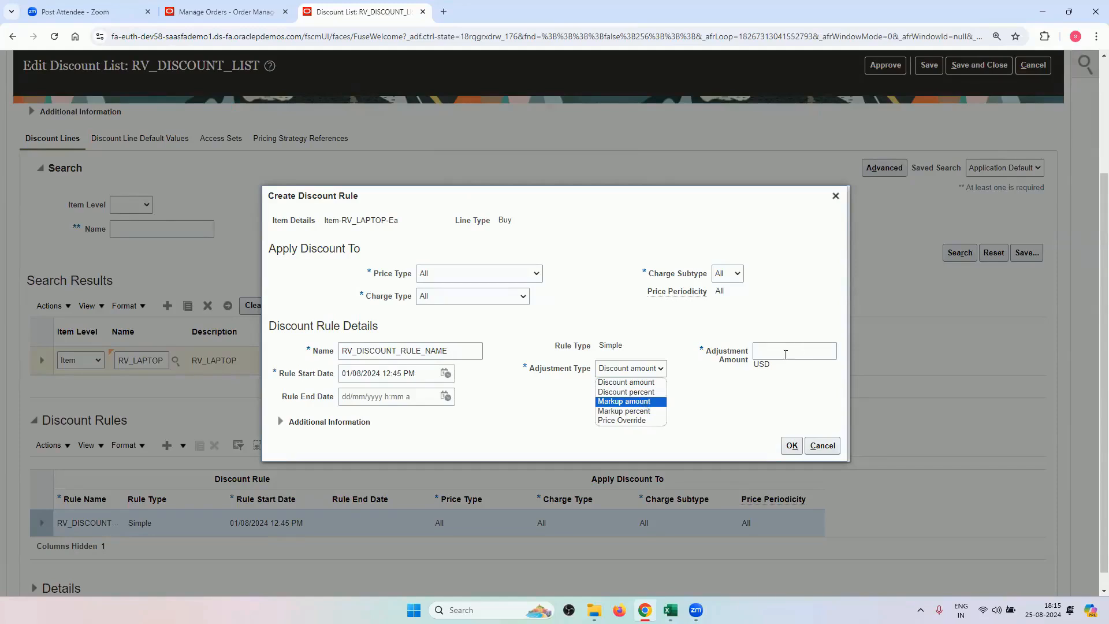
pyautogui.click(225, 12)
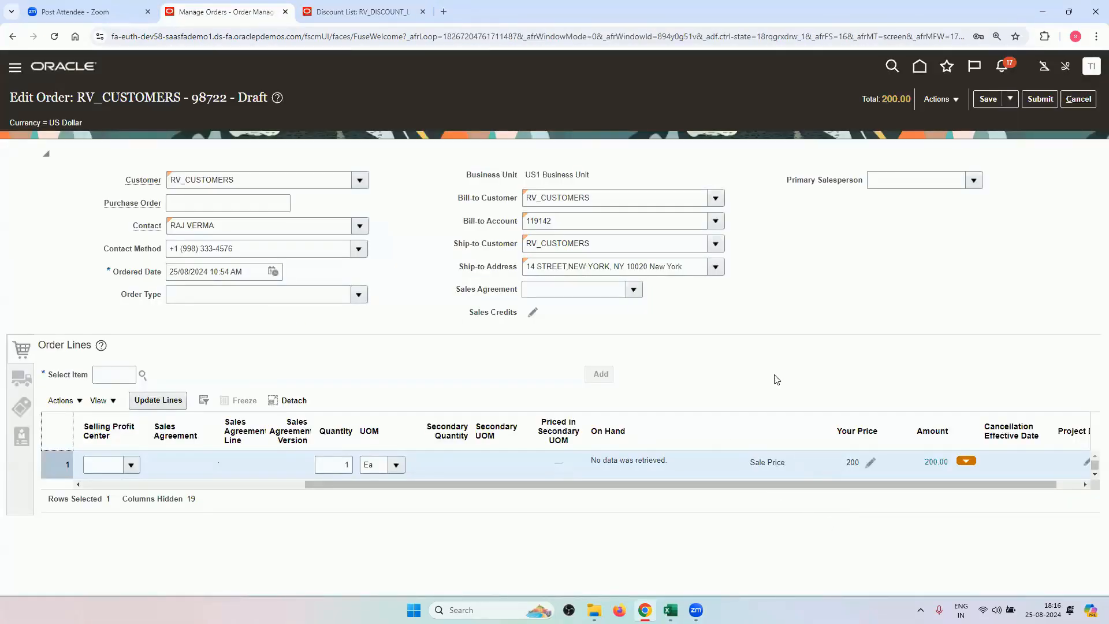
pyautogui.click(388, 9)
pyautogui.click(645, 368)
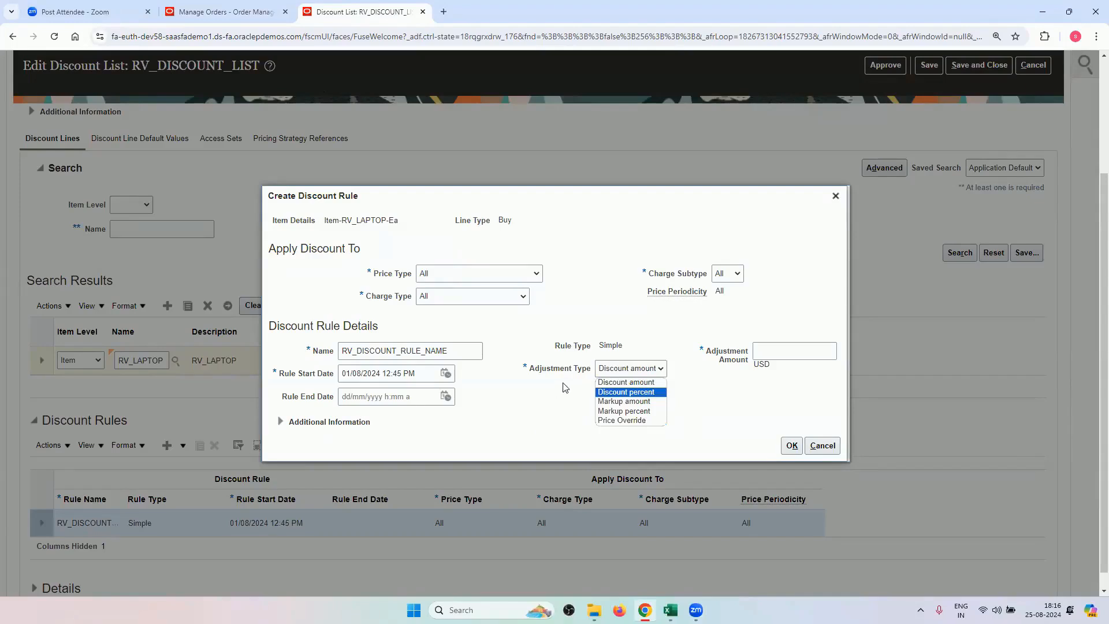
pyautogui.click(609, 384)
pyautogui.click(777, 349)
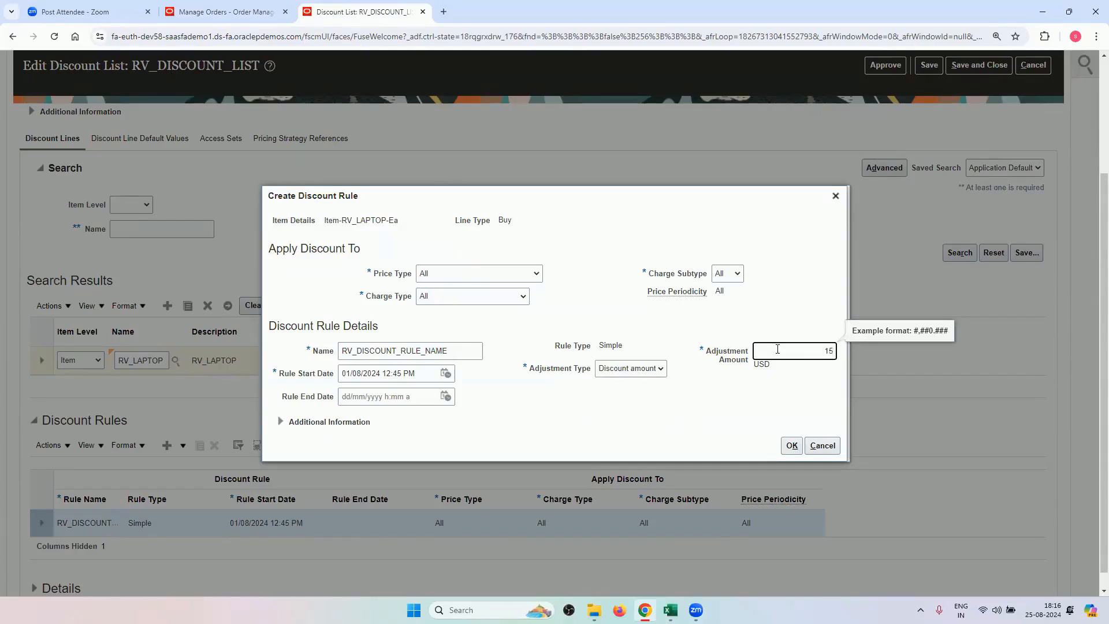
pyautogui.write('15')
pyautogui.click(791, 445)
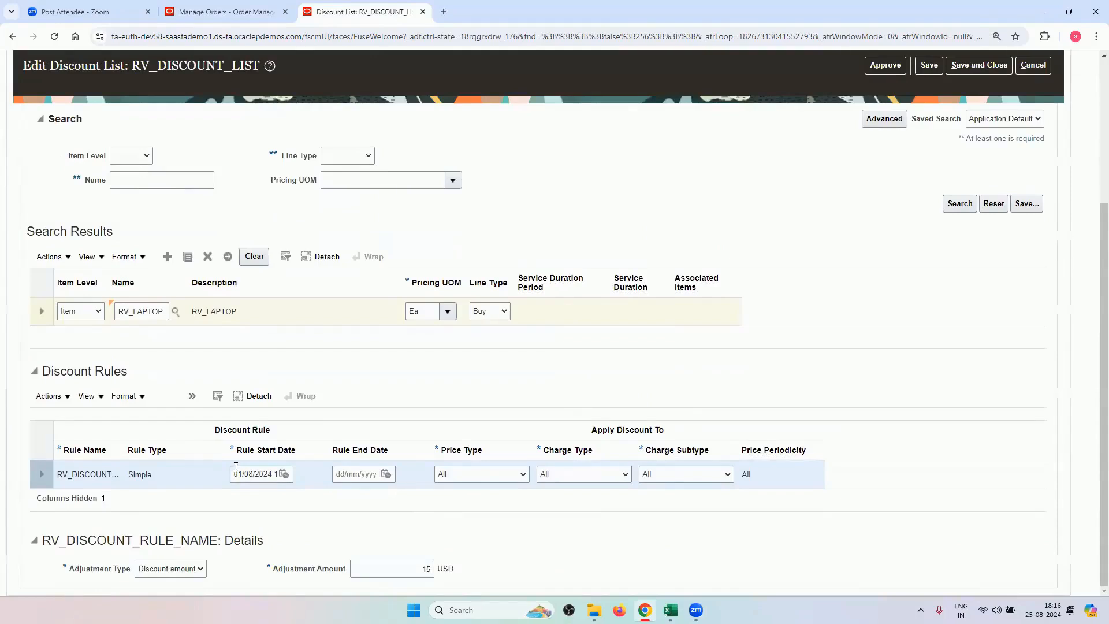
# Step: Add the COMMON set code to the discount list's access sets
pyautogui.scroll(4, 192, 479)
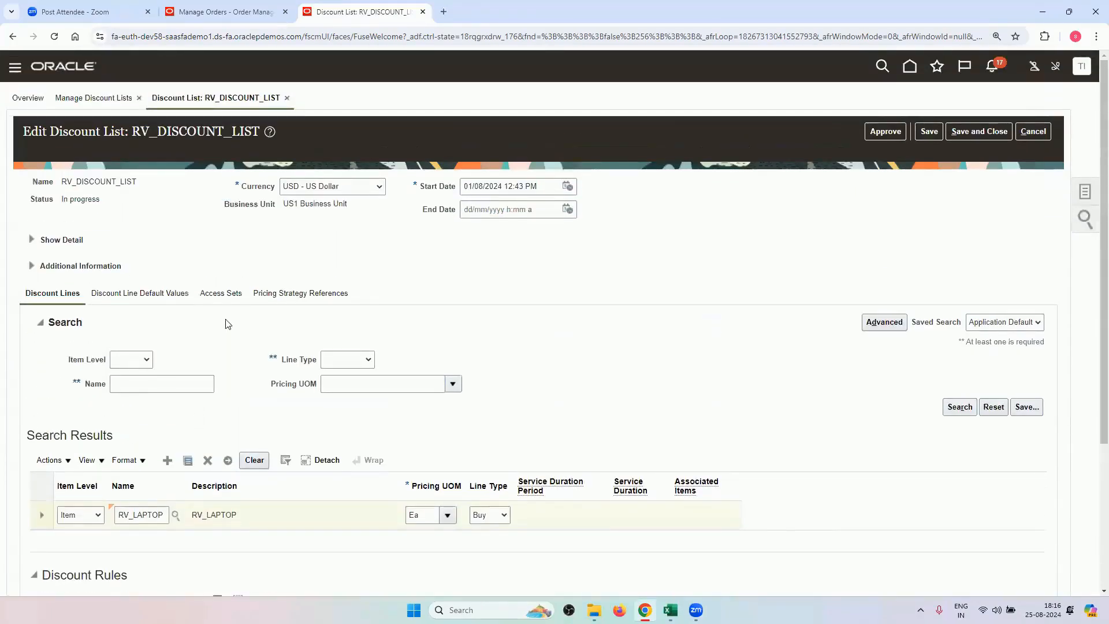
pyautogui.click(218, 296)
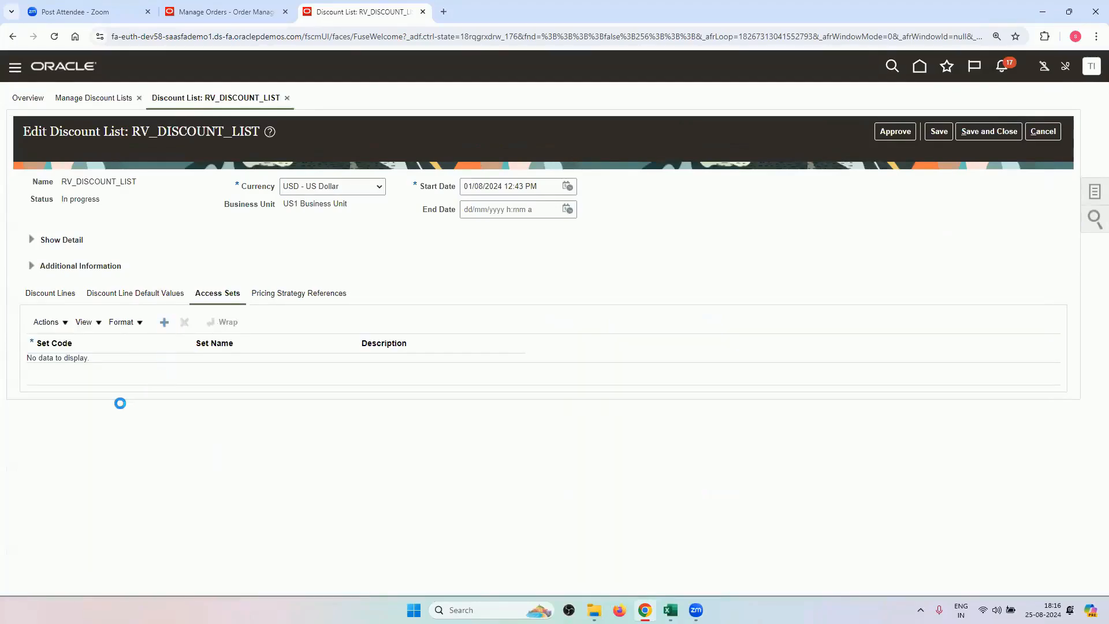
pyautogui.click(95, 367)
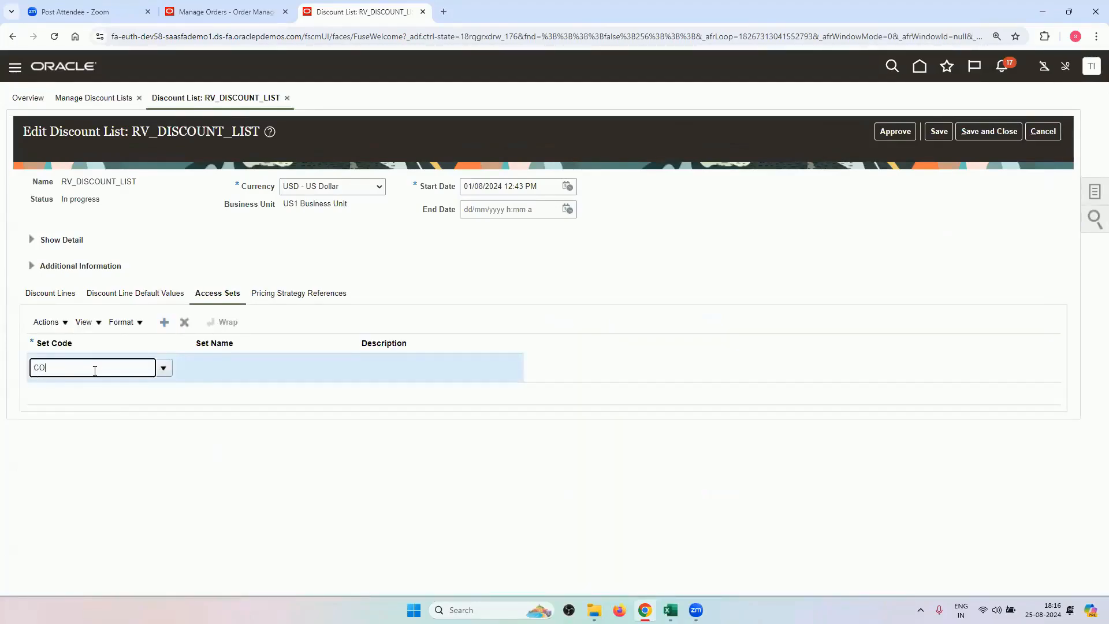
pyautogui.write('COMMON')
pyautogui.press('Tab')
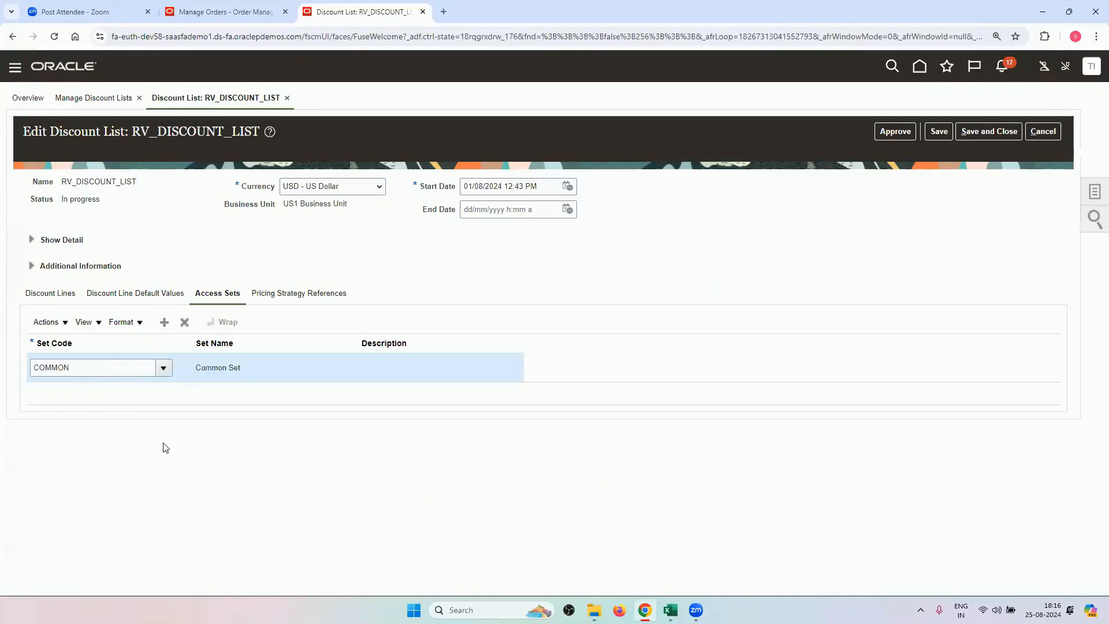
# Step: Save and approve RV_DISCOUNT_LIST, check its RV_LAPTOP discount rule, and save and close the list
pyautogui.click(940, 132)
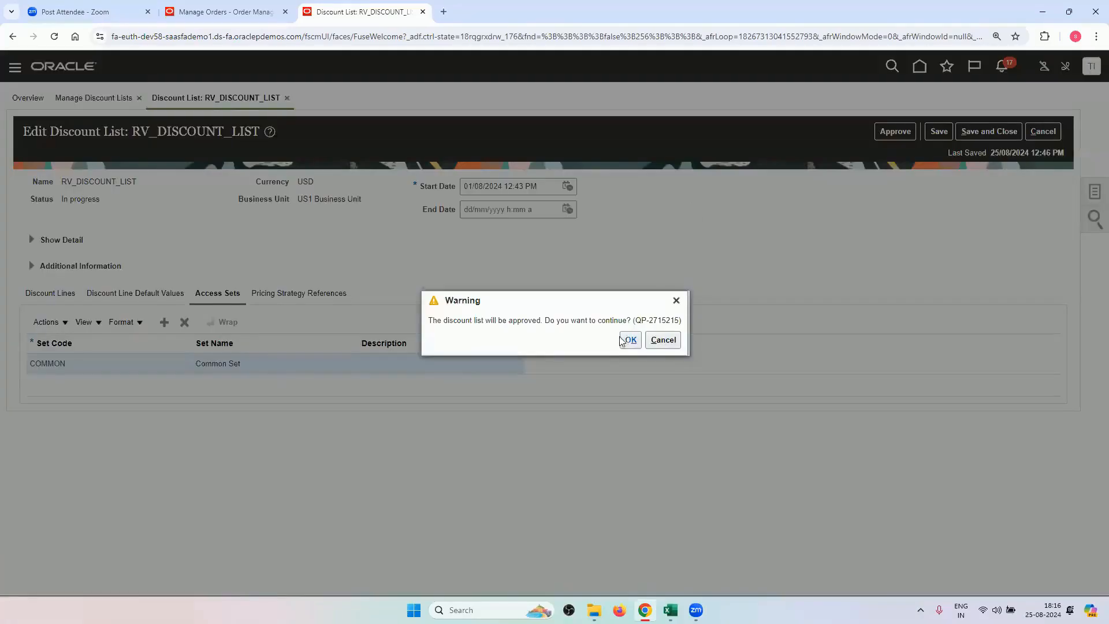
pyautogui.click(629, 339)
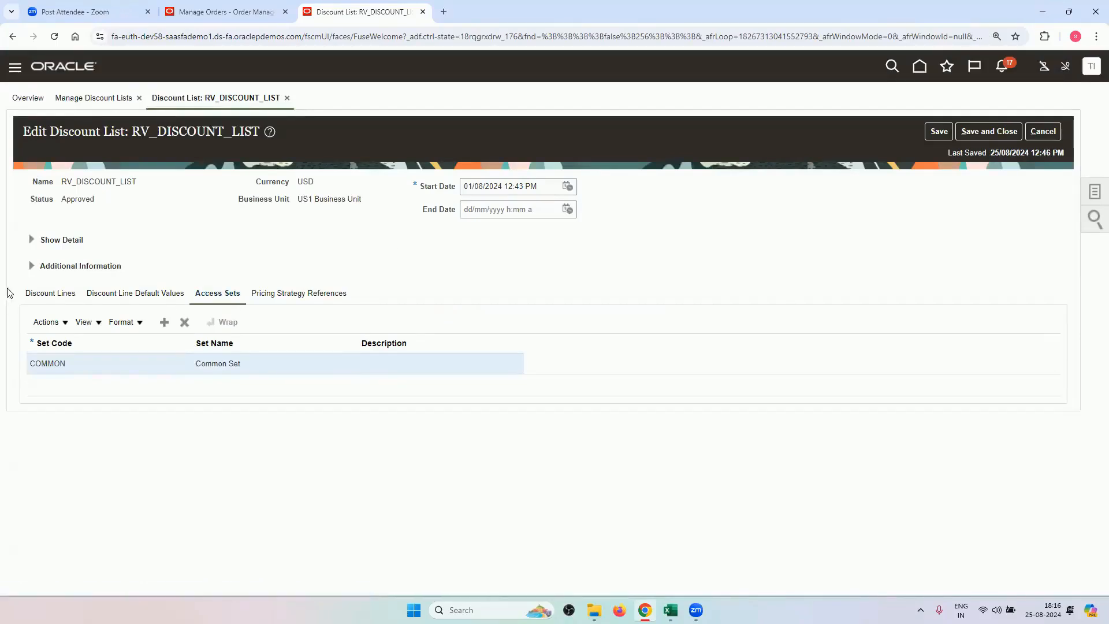
pyautogui.click(37, 295)
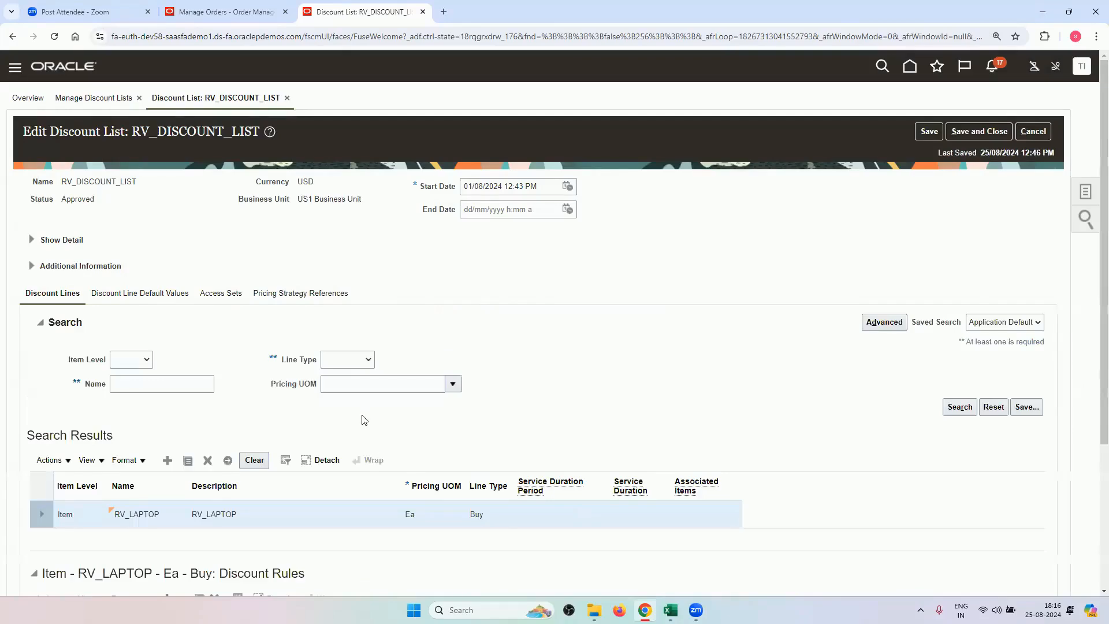
pyautogui.scroll(-3, 361, 401)
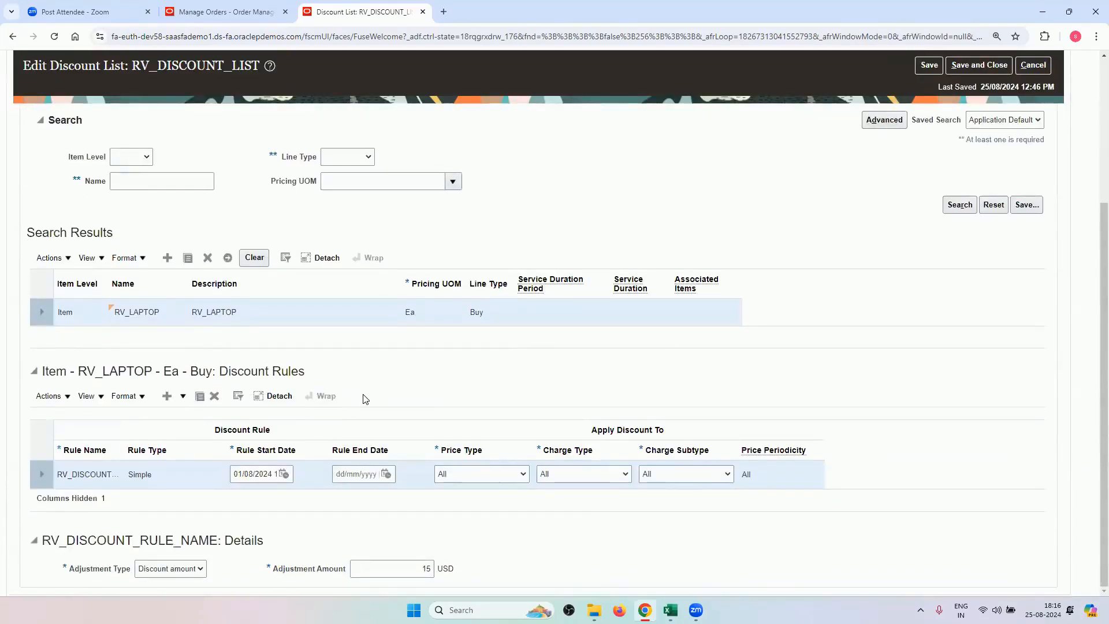
pyautogui.scroll(4, 365, 398)
pyautogui.click(975, 132)
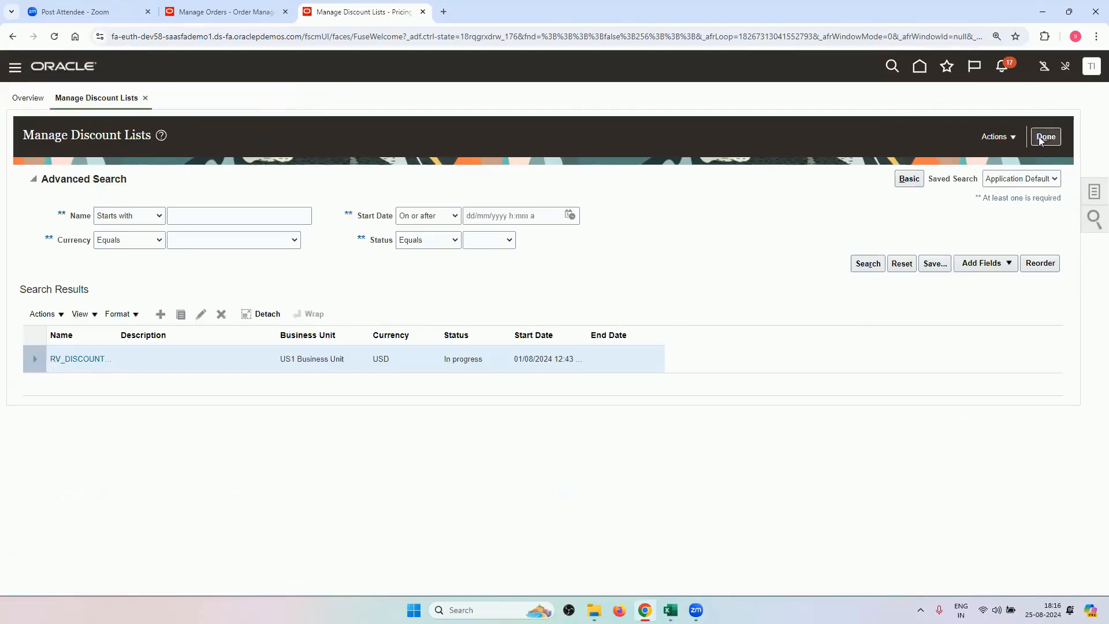
# Step: Leave the discount lists, search the pricing strategies for names starting with RV, and open RV_PRICING_STRATEGY for editing
pyautogui.click(1045, 136)
pyautogui.click(1095, 192)
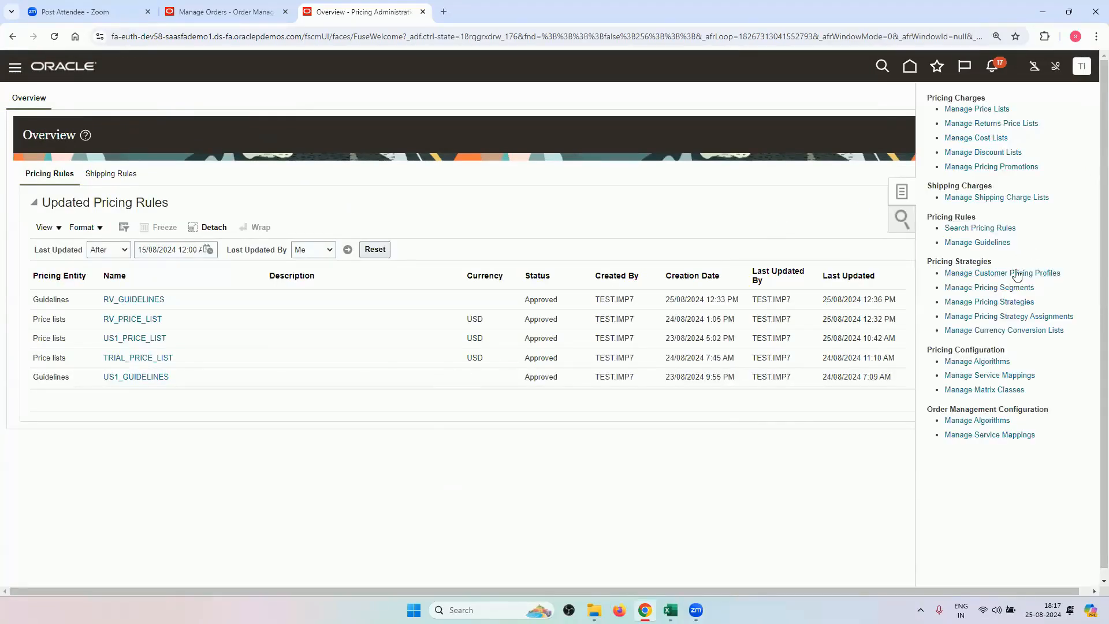
pyautogui.click(1014, 305)
pyautogui.click(222, 201)
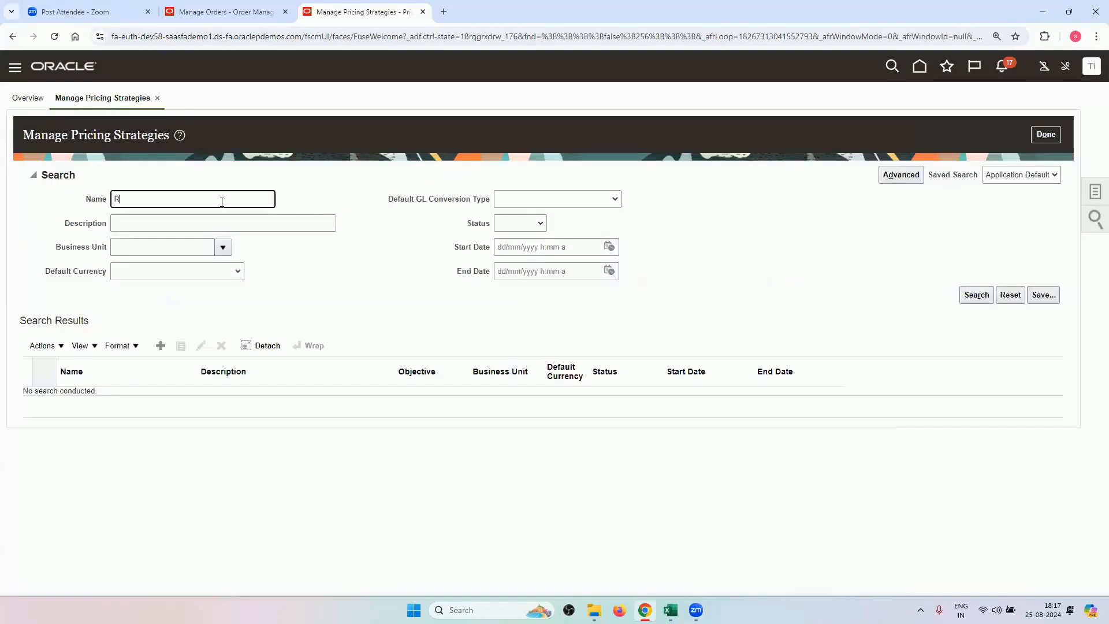
pyautogui.write('RV')
pyautogui.press('Return')
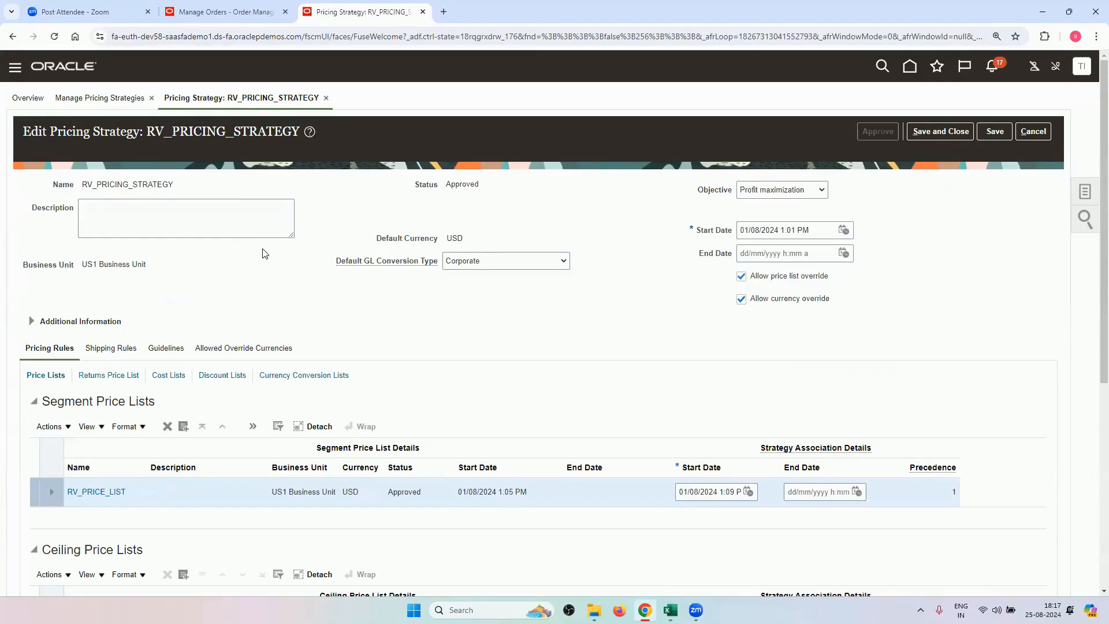
# Step: Add RV_DISCOUNT_LIST to the discount lists in RV_PRICING_STRATEGY's pricing rules
pyautogui.scroll(-2, 277, 291)
pyautogui.scroll(2, 278, 291)
pyautogui.scroll(-3, 187, 301)
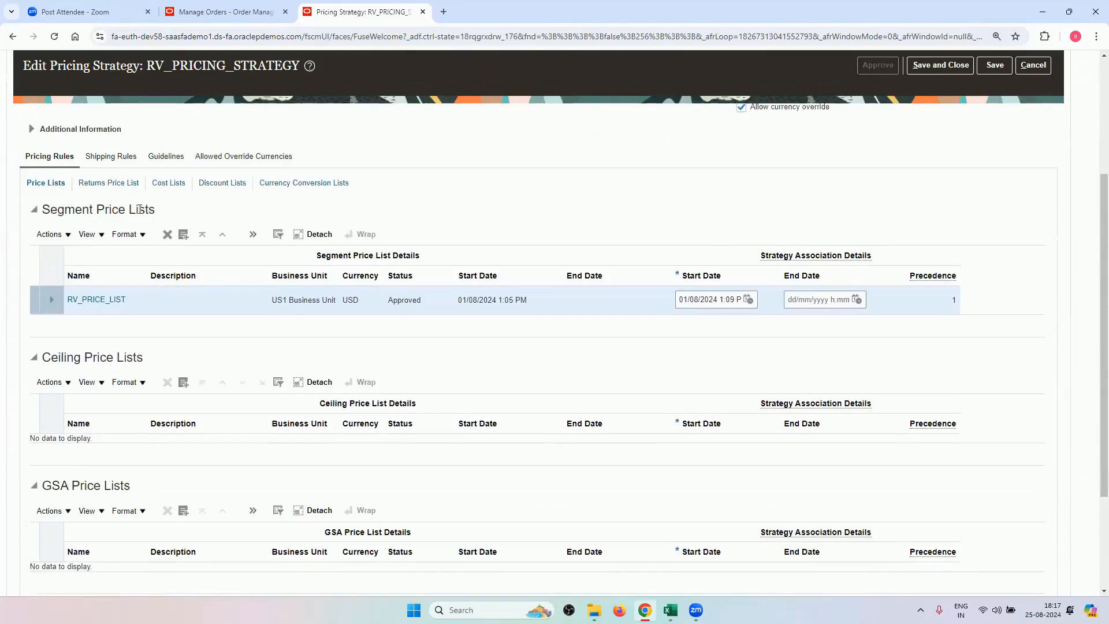
pyautogui.scroll(2, 152, 259)
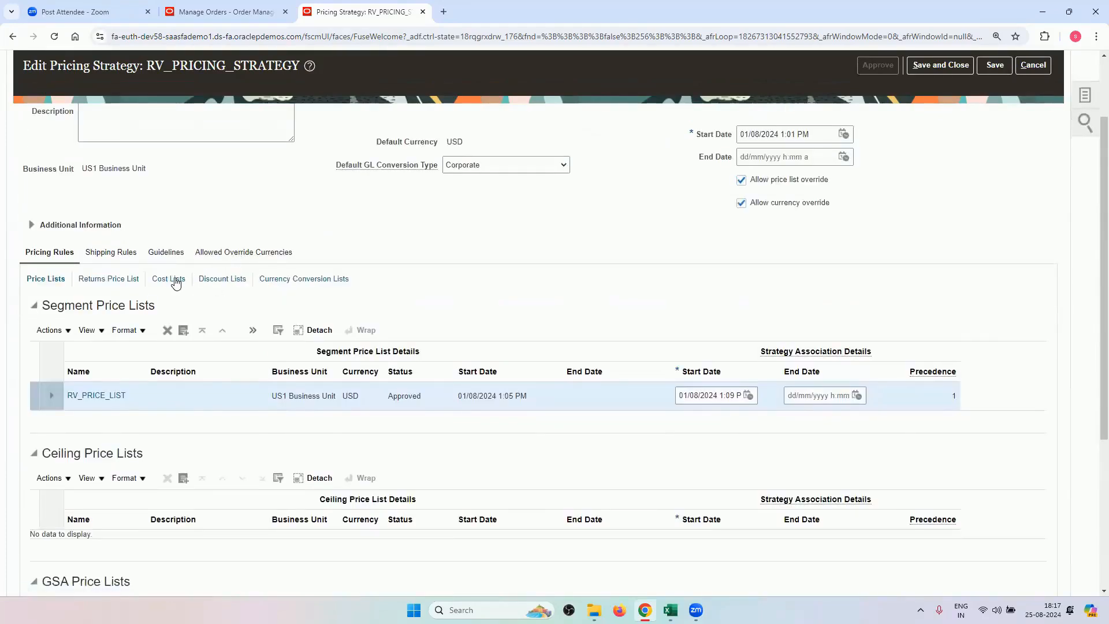
pyautogui.click(166, 252)
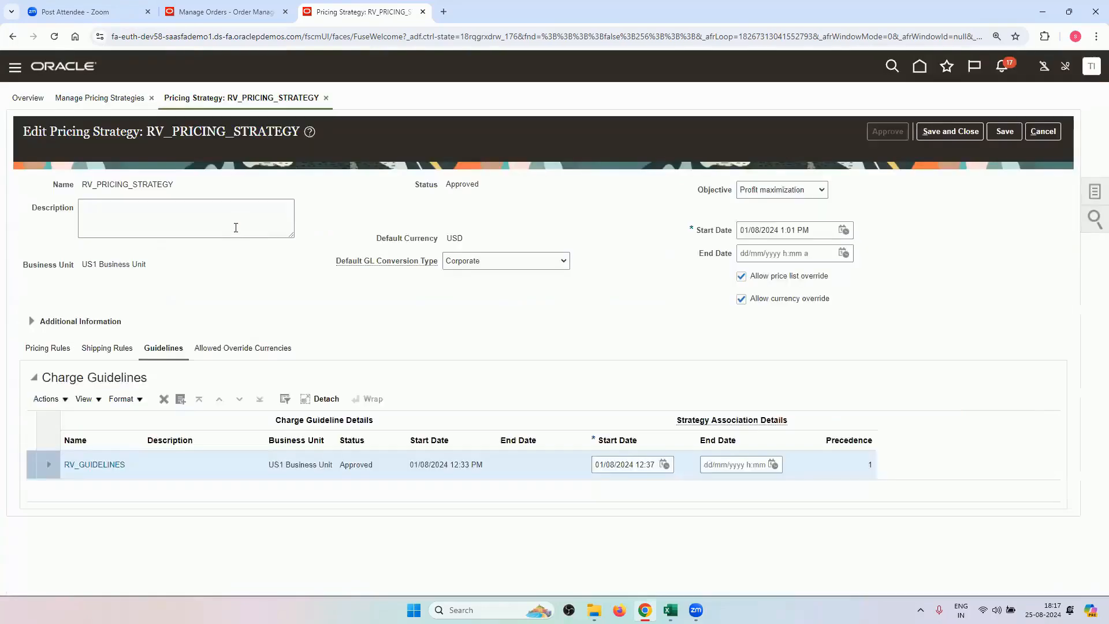
pyautogui.click(50, 348)
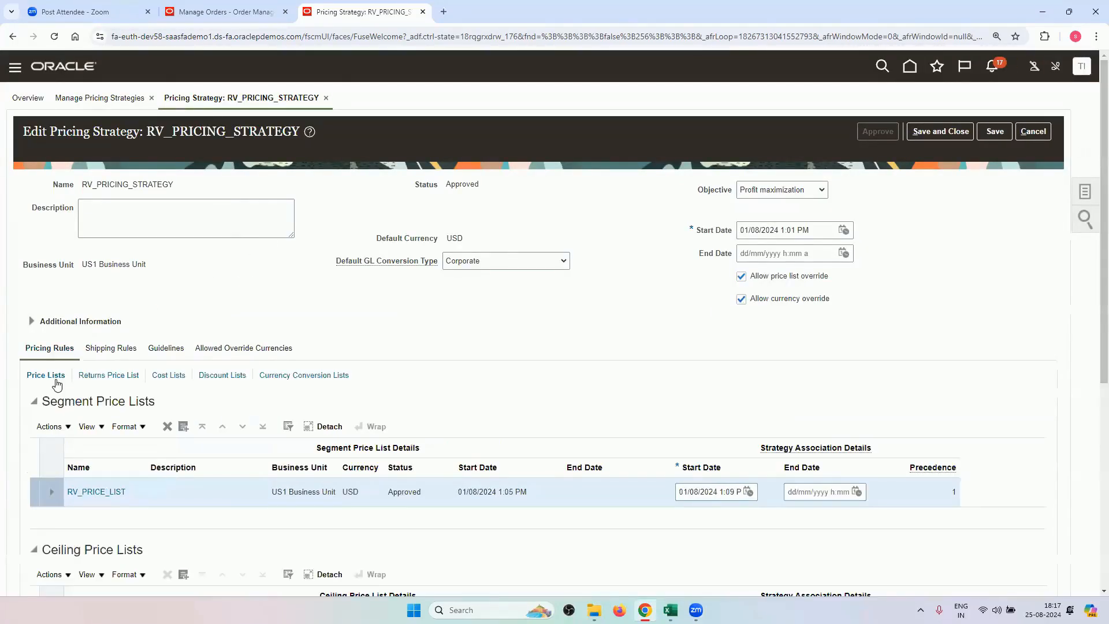
pyautogui.click(217, 378)
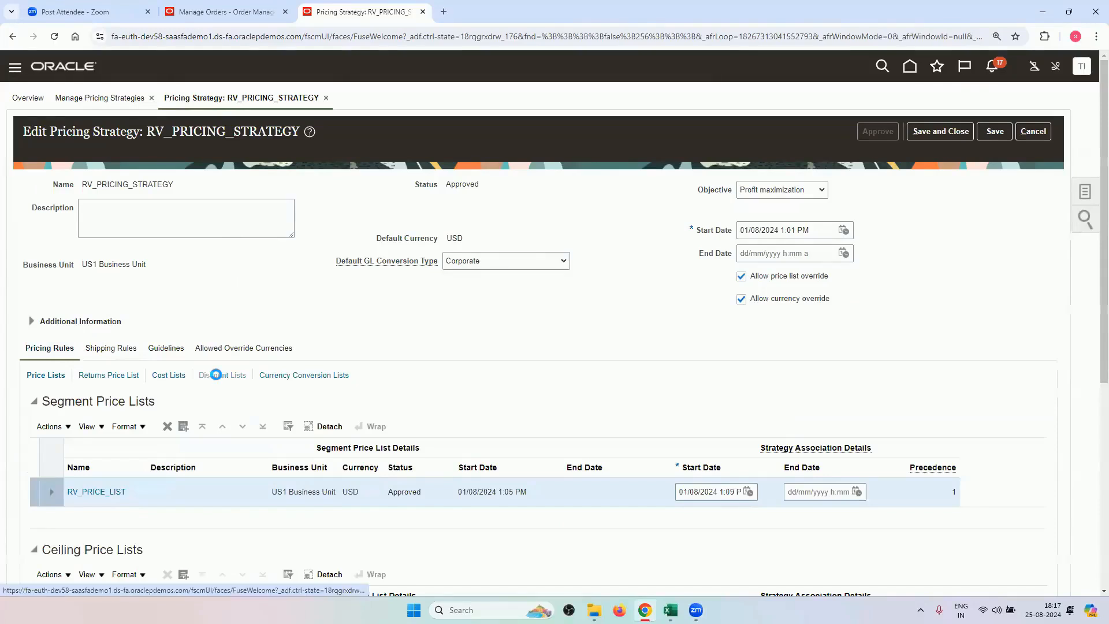
pyautogui.click(179, 402)
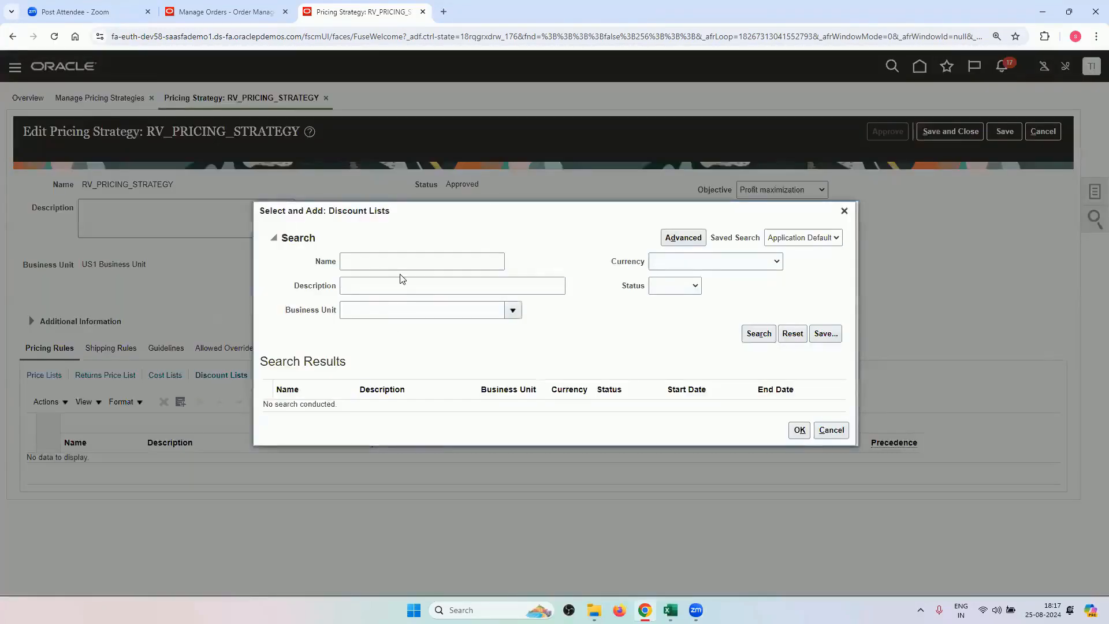
pyautogui.click(407, 265)
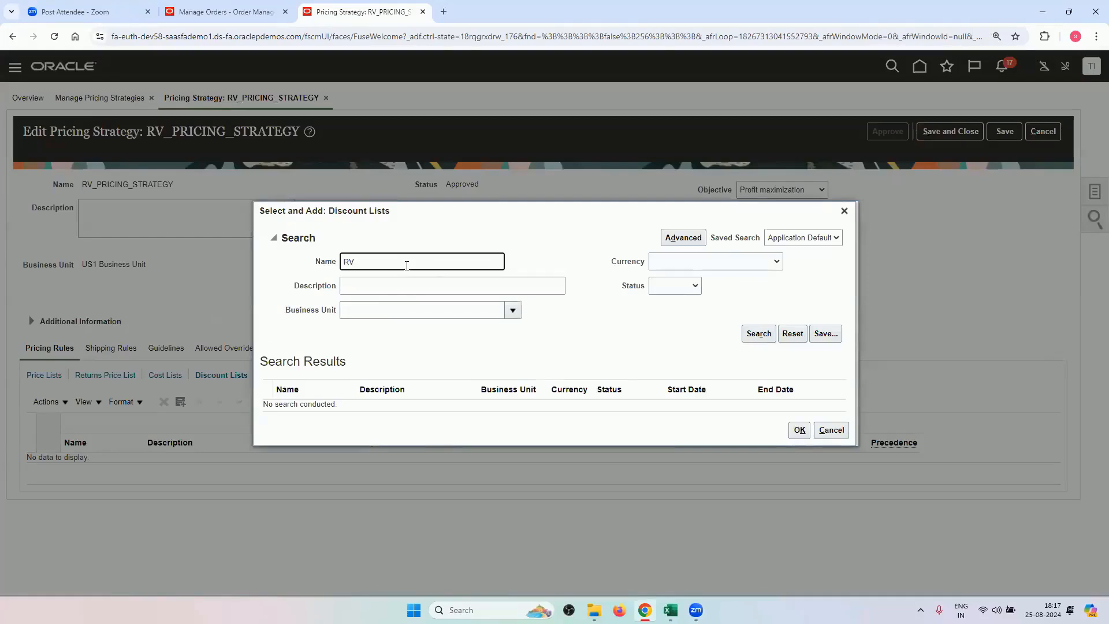
pyautogui.press('Return')
pyautogui.click(389, 401)
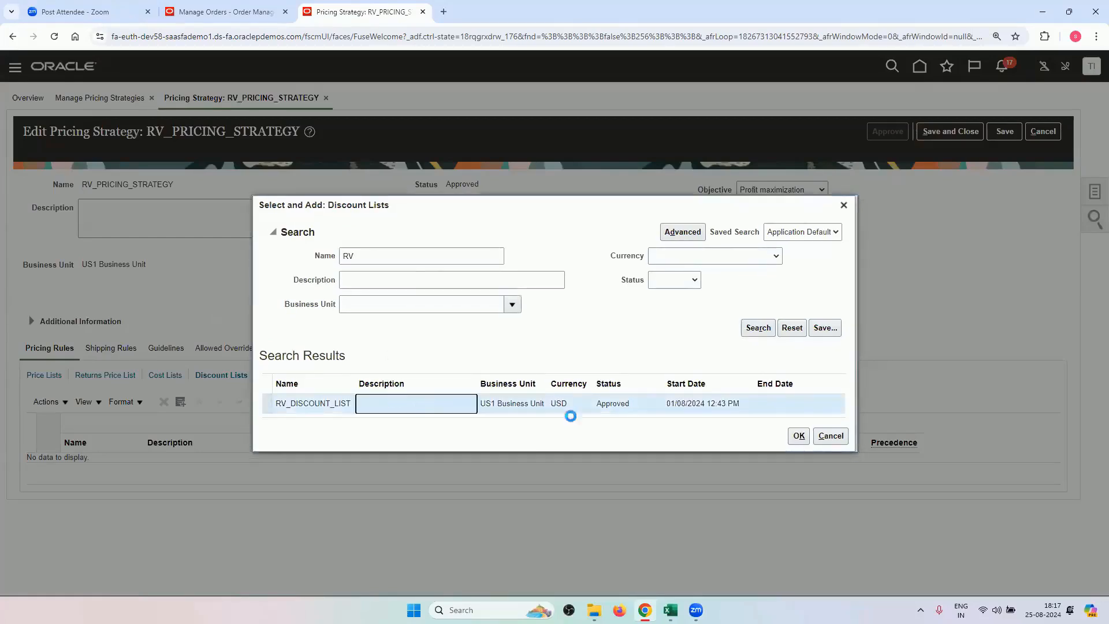
pyautogui.click(800, 435)
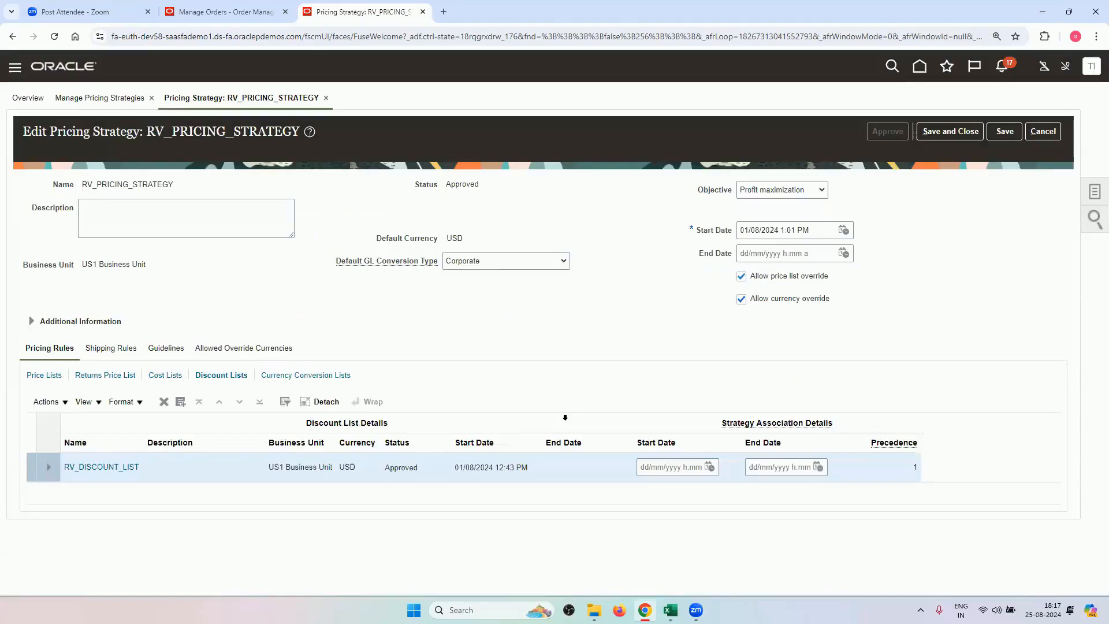
# Step: Set the discount list's strategy association start date to 01/08/2024 12:47 PM, and save and close the strategy
pyautogui.click(710, 467)
pyautogui.click(816, 303)
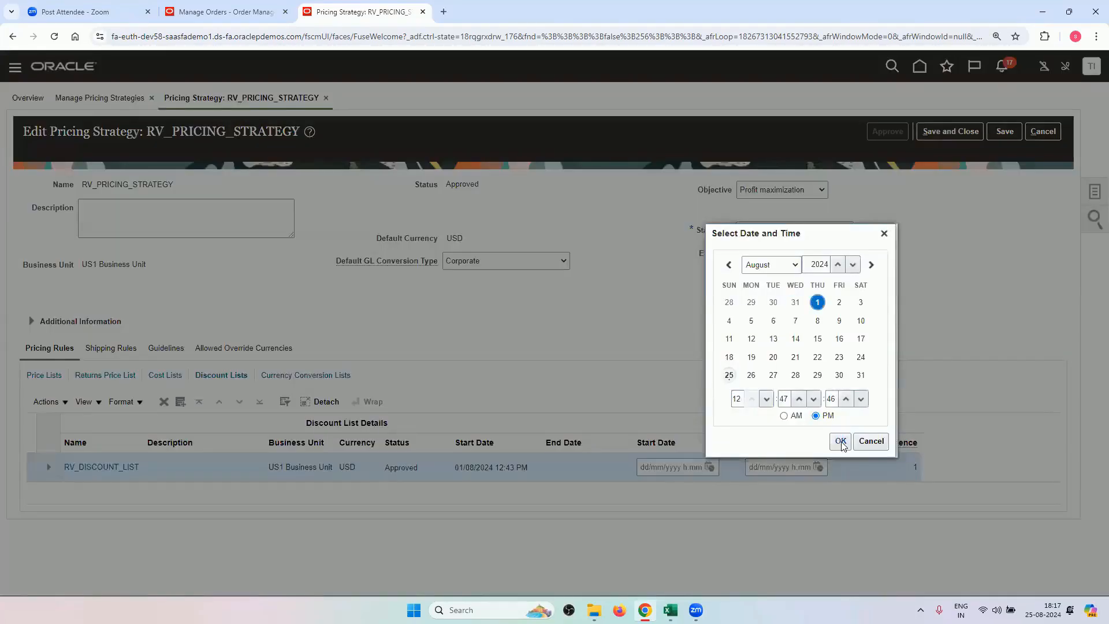
pyautogui.click(840, 440)
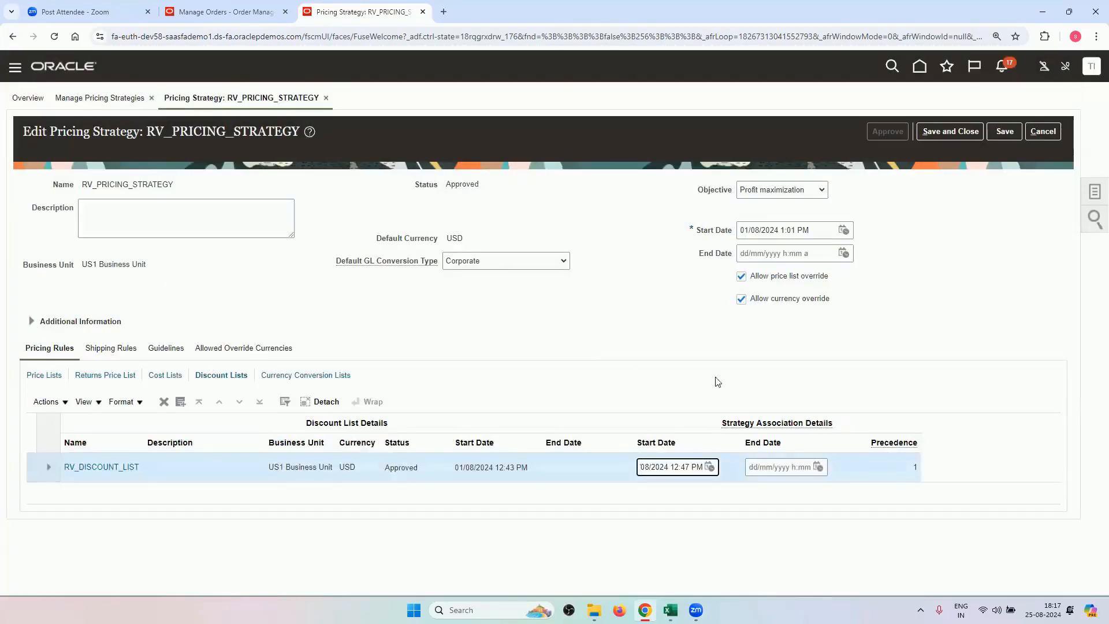
pyautogui.click(945, 134)
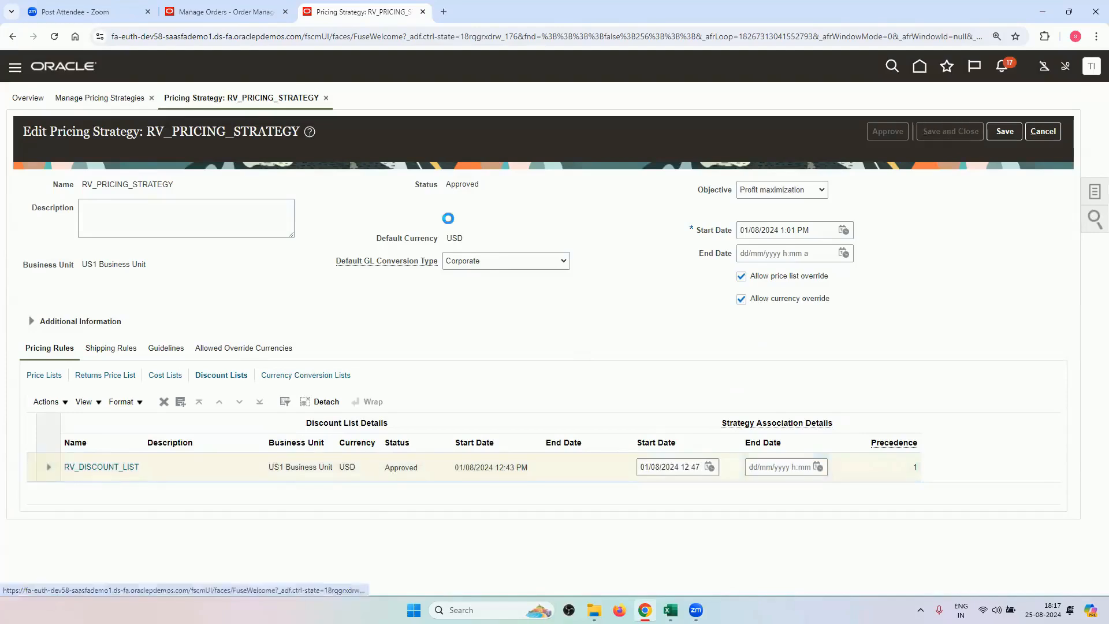
# Step: Reprice the draft RV_CUSTOMERS order and review the sale price components of the RV_LAPTOP line
pyautogui.click(231, 11)
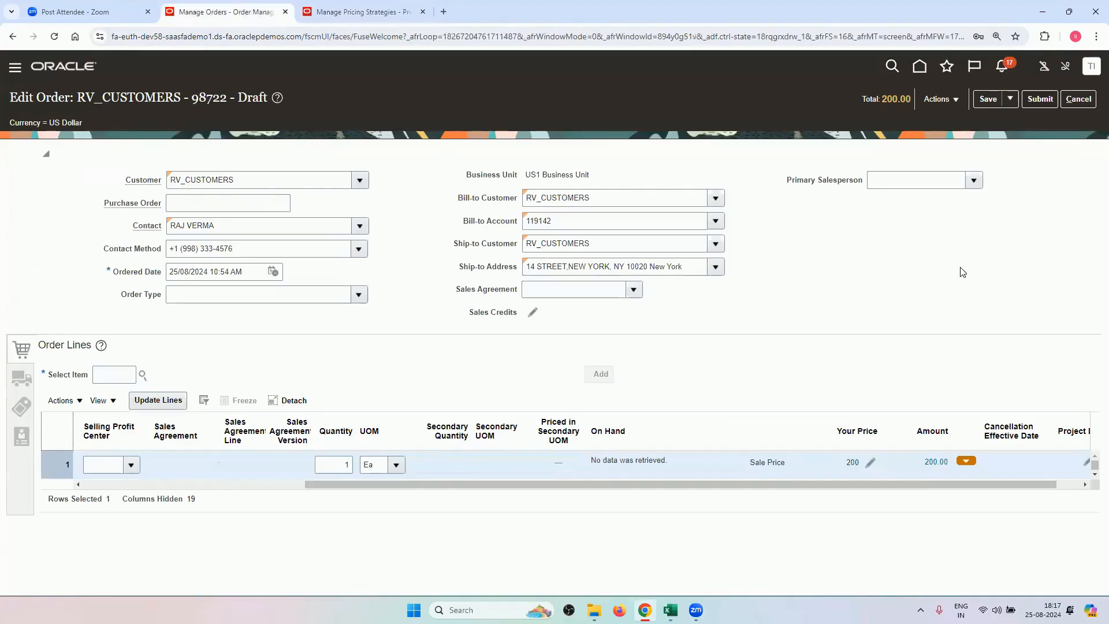
pyautogui.click(943, 102)
pyautogui.click(963, 138)
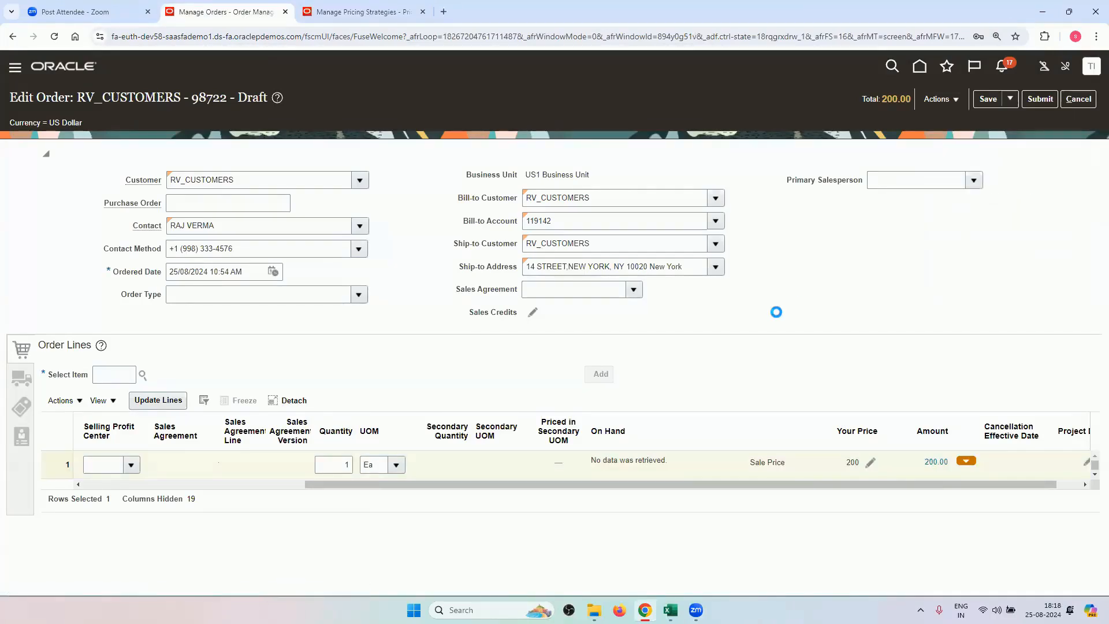
pyautogui.click(934, 462)
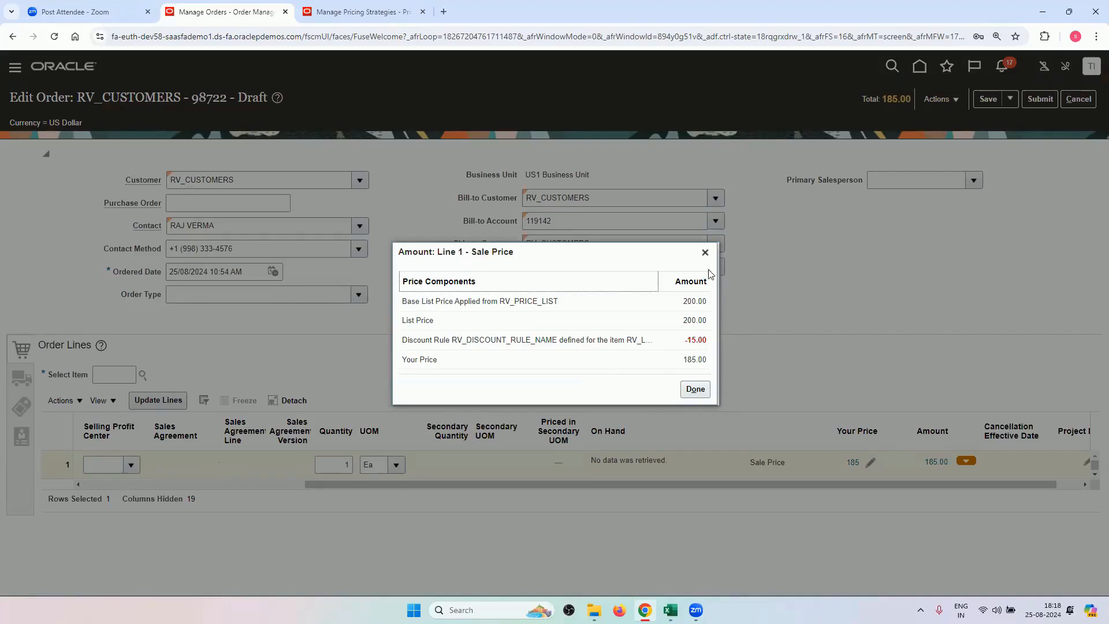
pyautogui.click(704, 252)
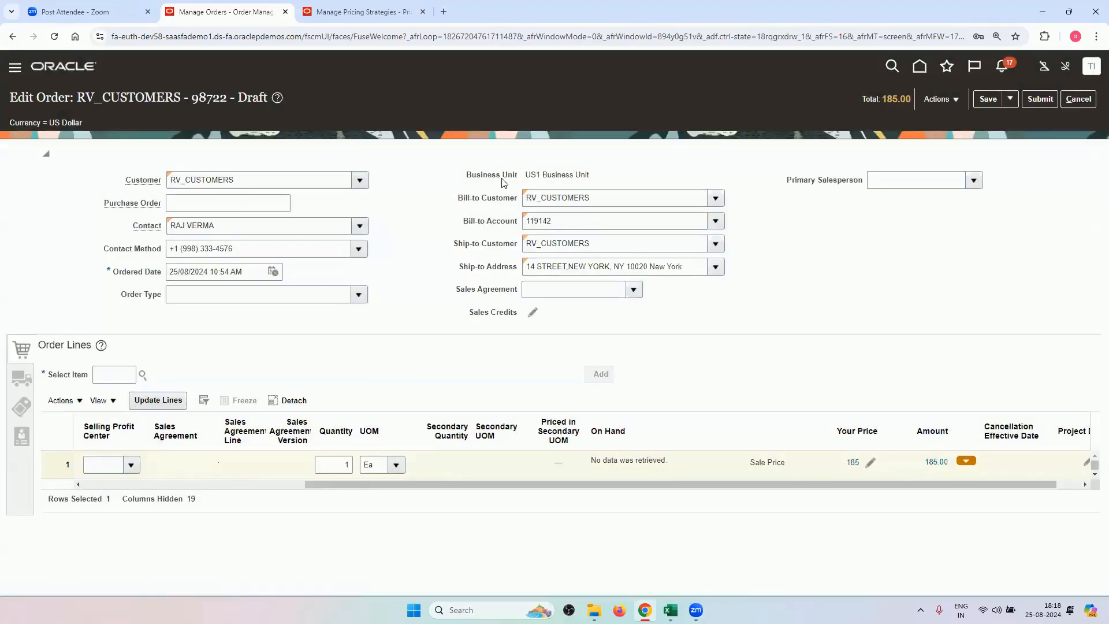
pyautogui.moveTo(412, 484); pyautogui.dragTo(24, 435)
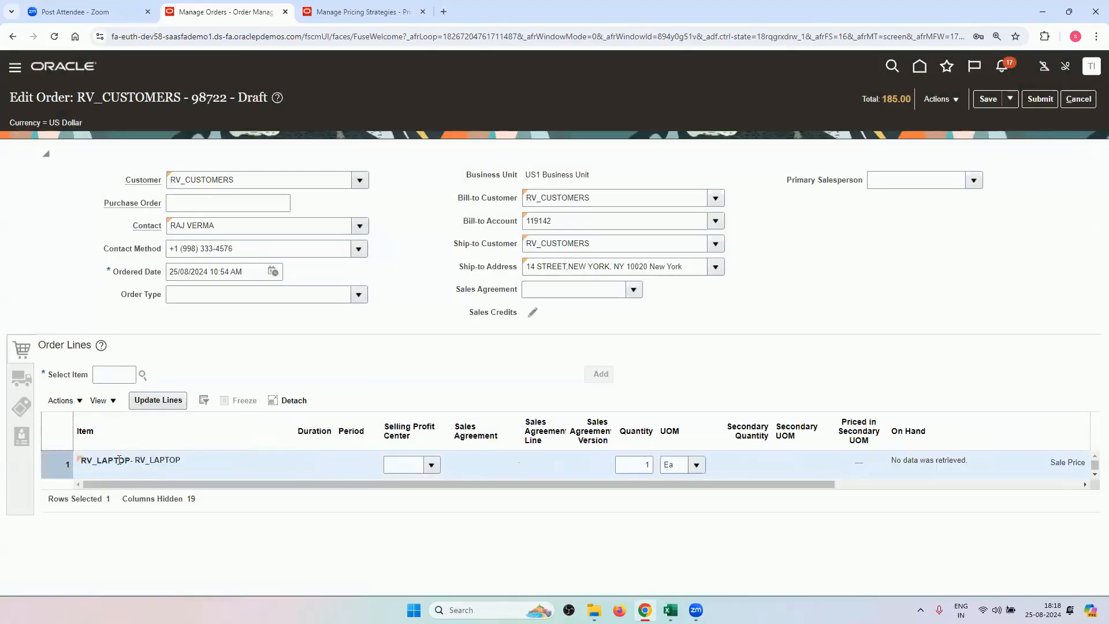
# Step: Check the RV_LAPTOP line's price in the order, switch to the Excel training sheet, and select the Manage Shipping Charge Lists entry
pyautogui.moveTo(598, 483); pyautogui.dragTo(791, 475)
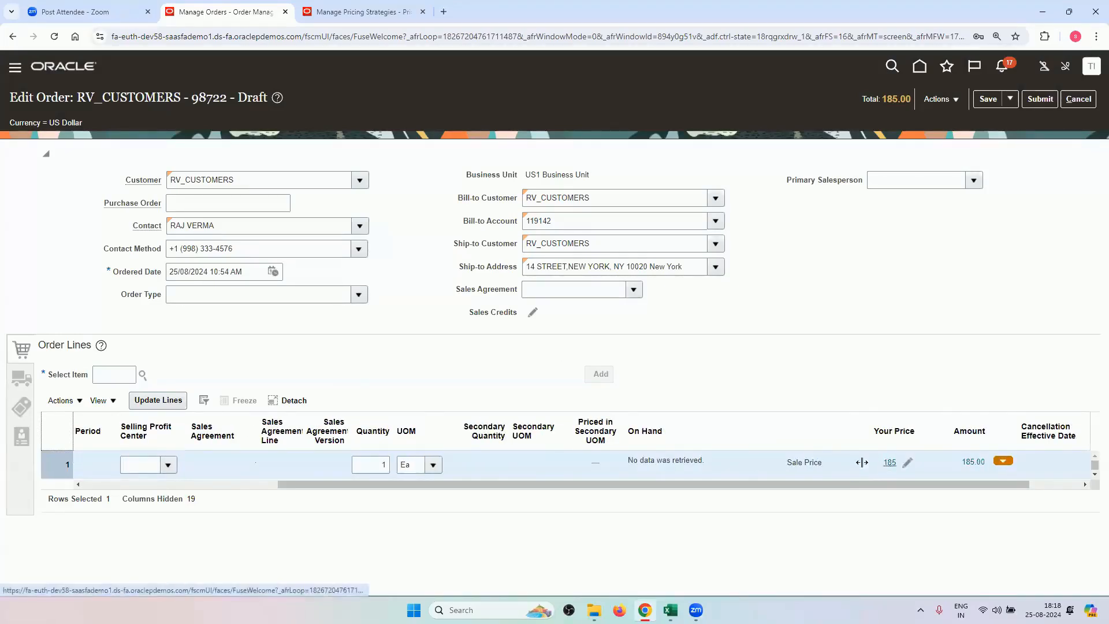
pyautogui.click(367, 11)
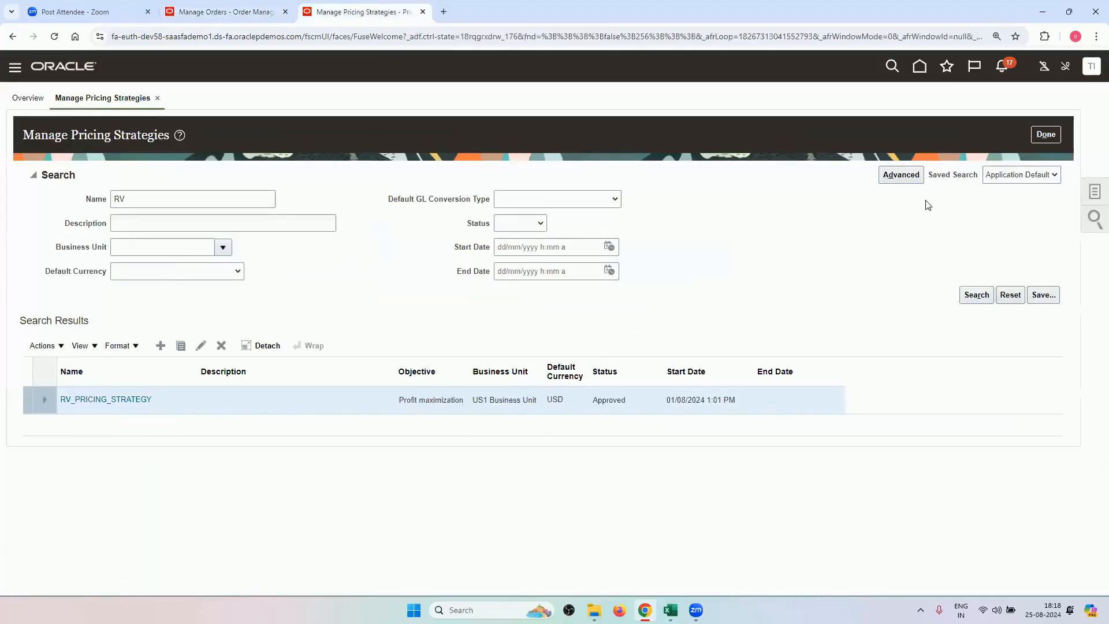
pyautogui.moveTo(670, 609)
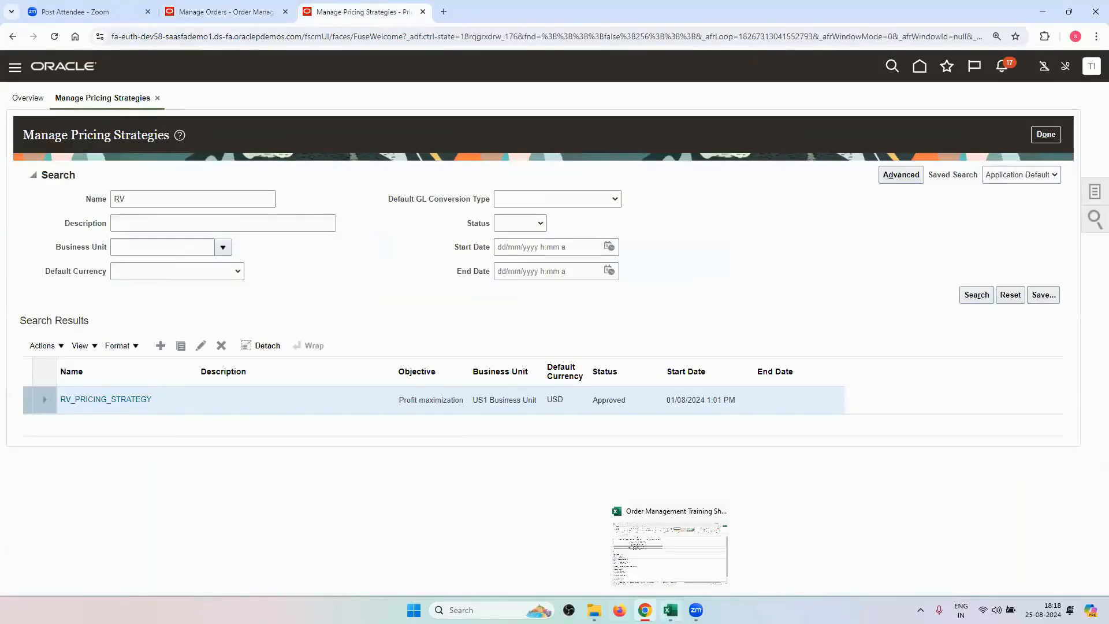
pyautogui.click(669, 551)
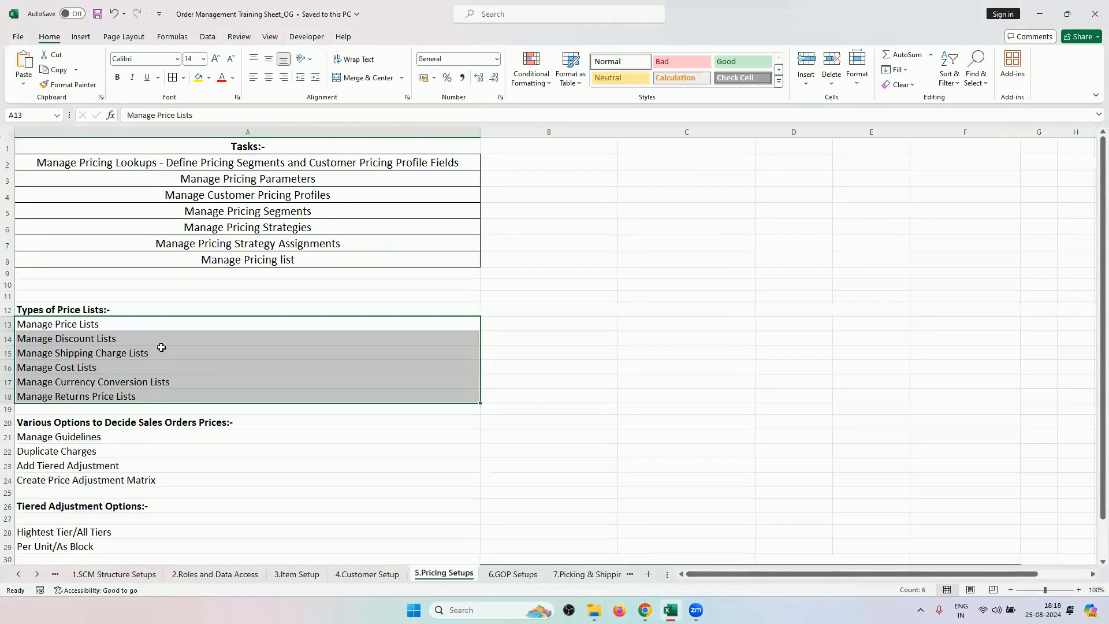
pyautogui.click(155, 354)
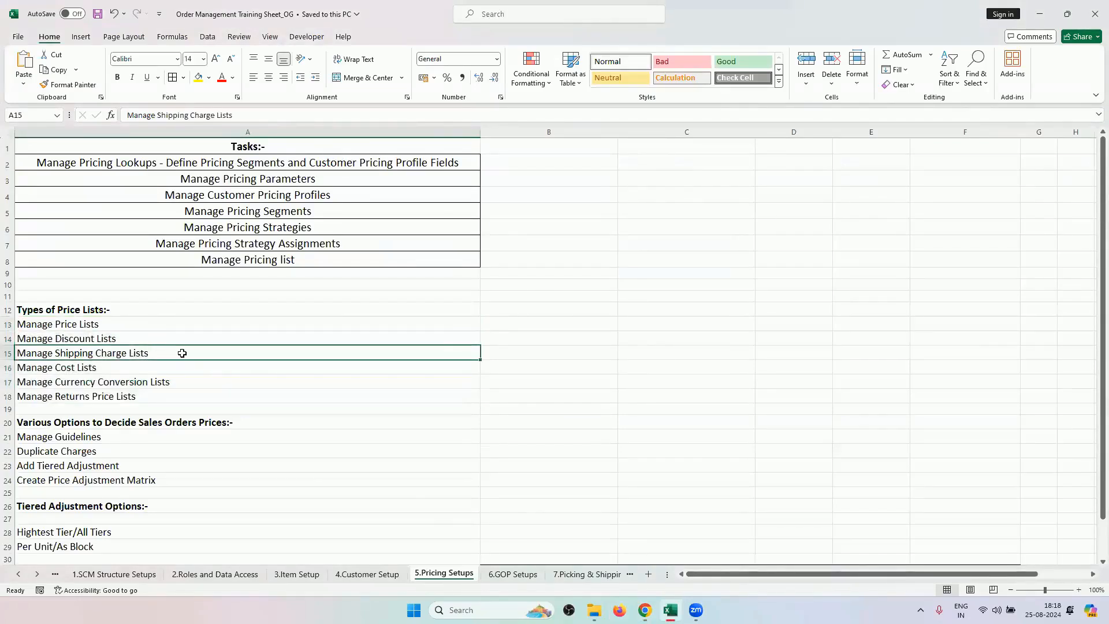
# Step: Return to Chrome, open Manage Shipping Charge Lists, and start RV_SHIPPING_CHARGE_LIST with USD - US Dollar currency and the US1 Business Unit
pyautogui.click(644, 610)
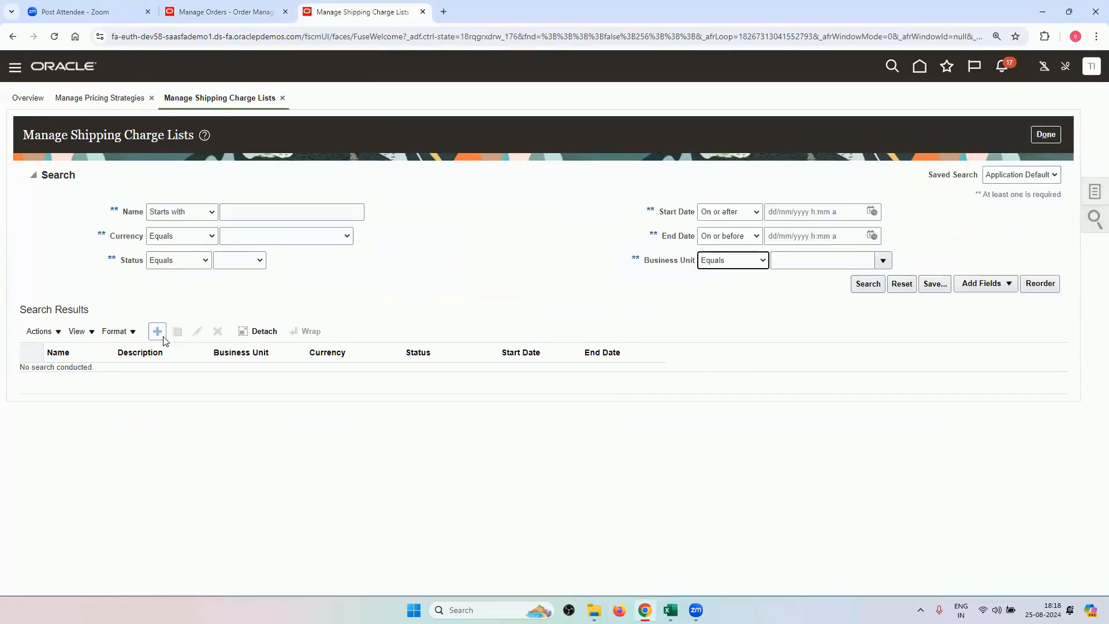
pyautogui.click(161, 333)
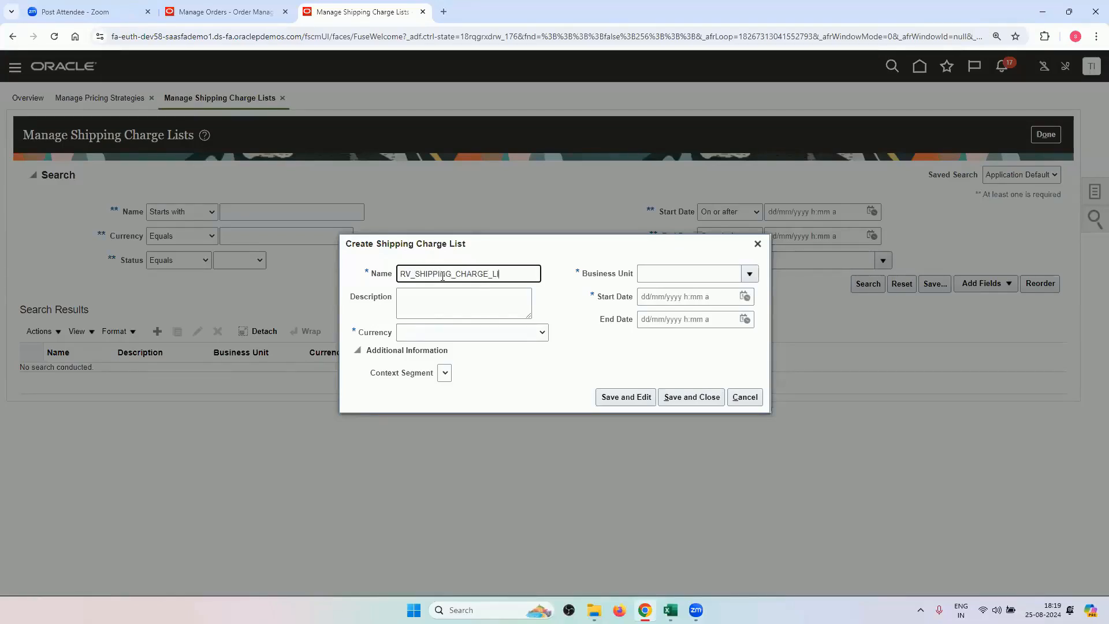
pyautogui.click(506, 338)
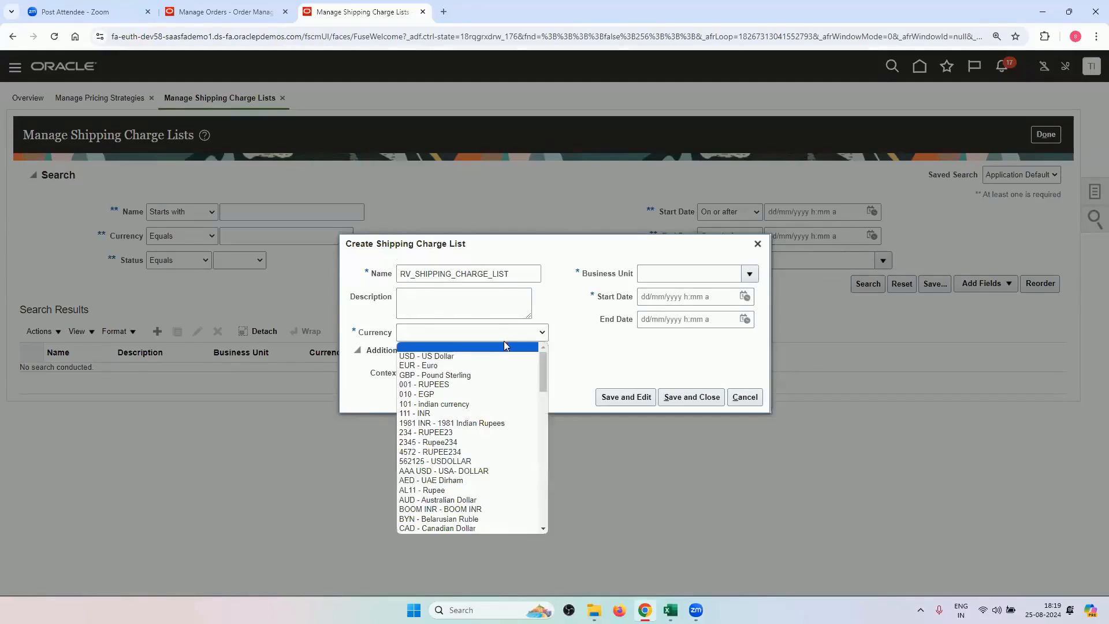
pyautogui.click(500, 352)
pyautogui.click(694, 279)
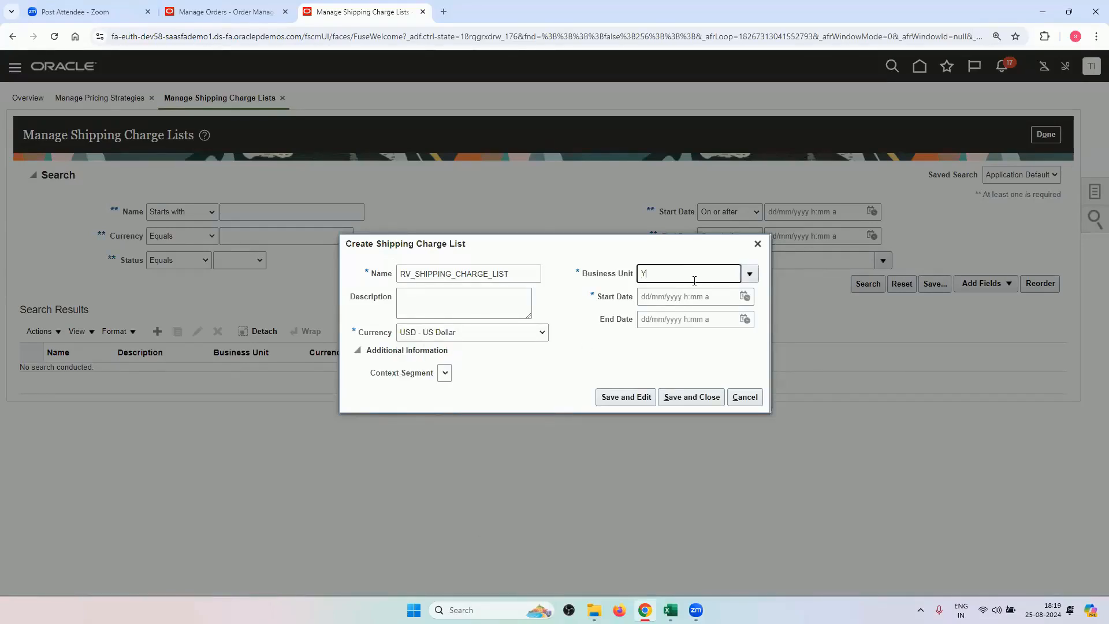
pyautogui.write('US1')
pyautogui.press('Tab')
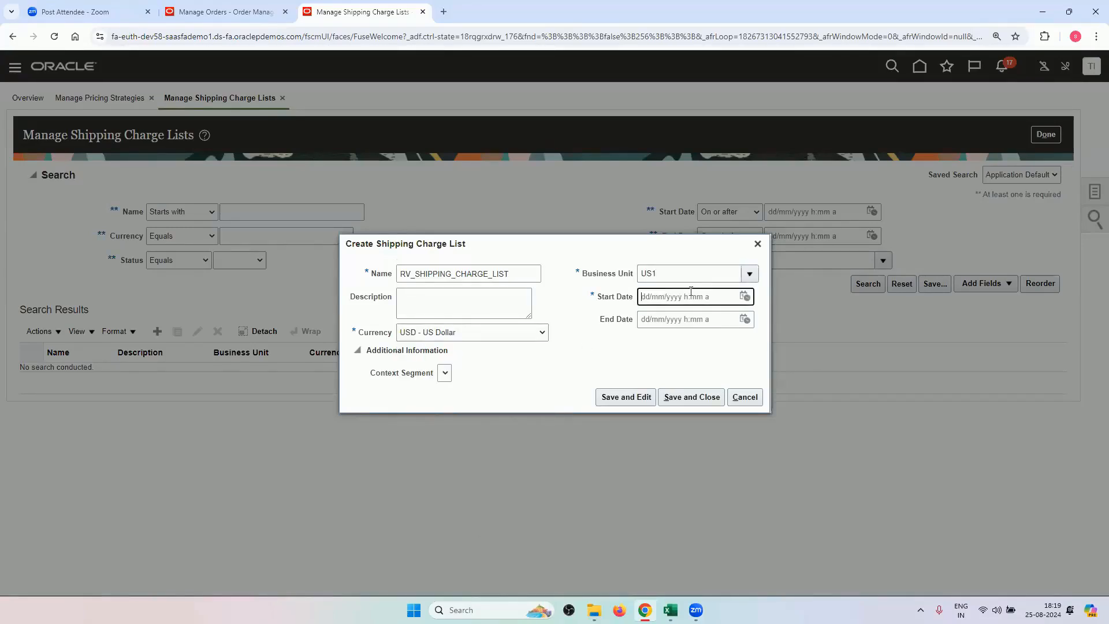
# Step: Set the shipping charge list's start date to 01/08/2024 12:48 PM and save it for further editing
pyautogui.click(745, 296)
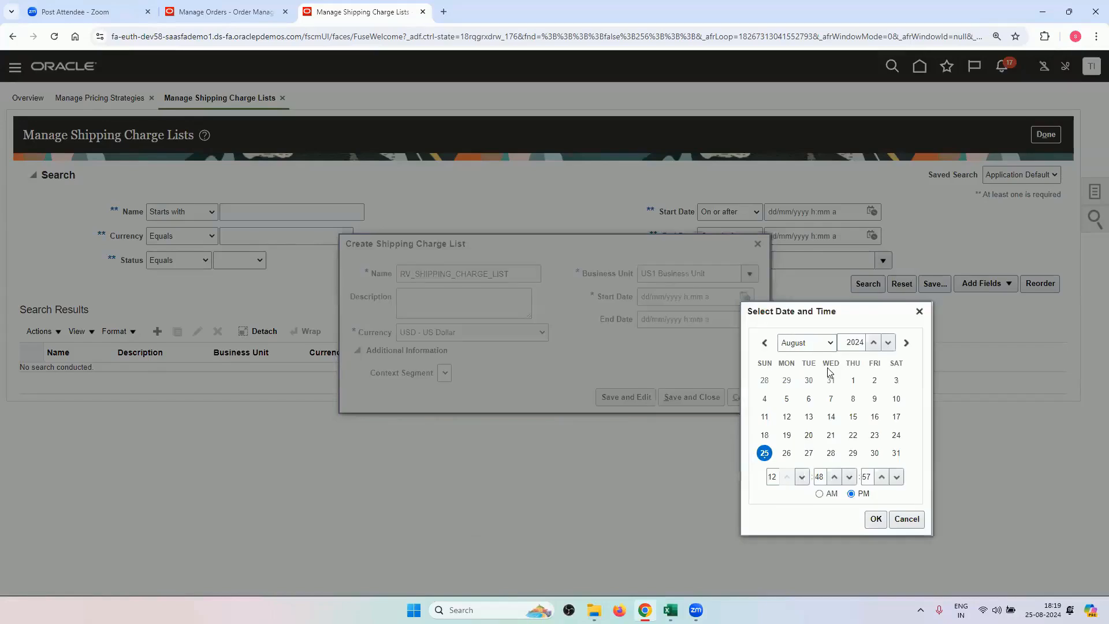
pyautogui.click(852, 380)
pyautogui.click(875, 519)
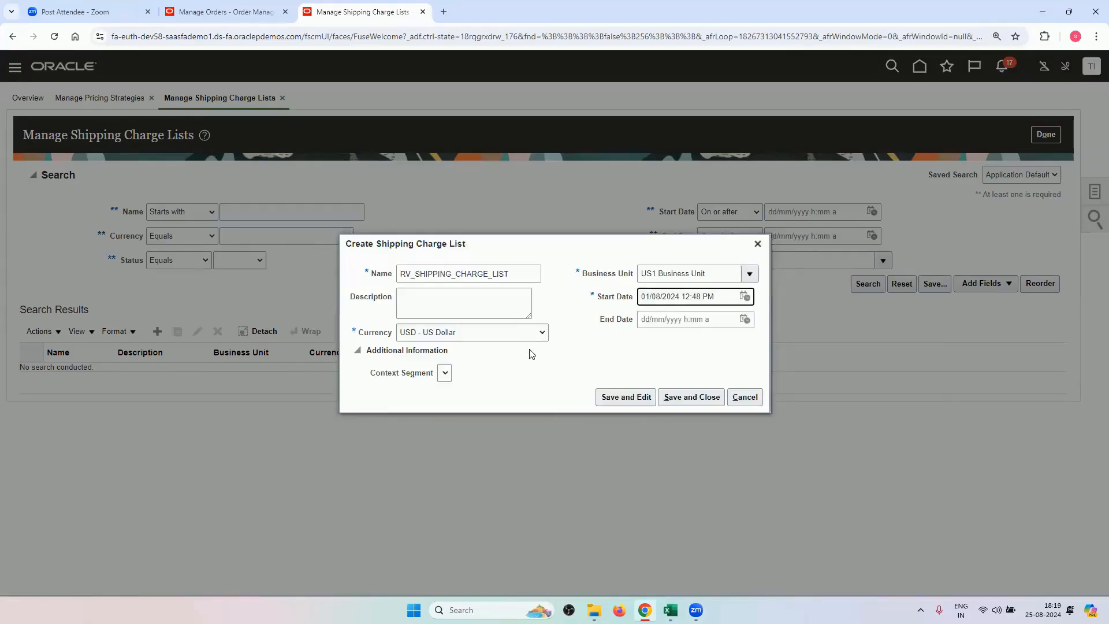
pyautogui.click(611, 398)
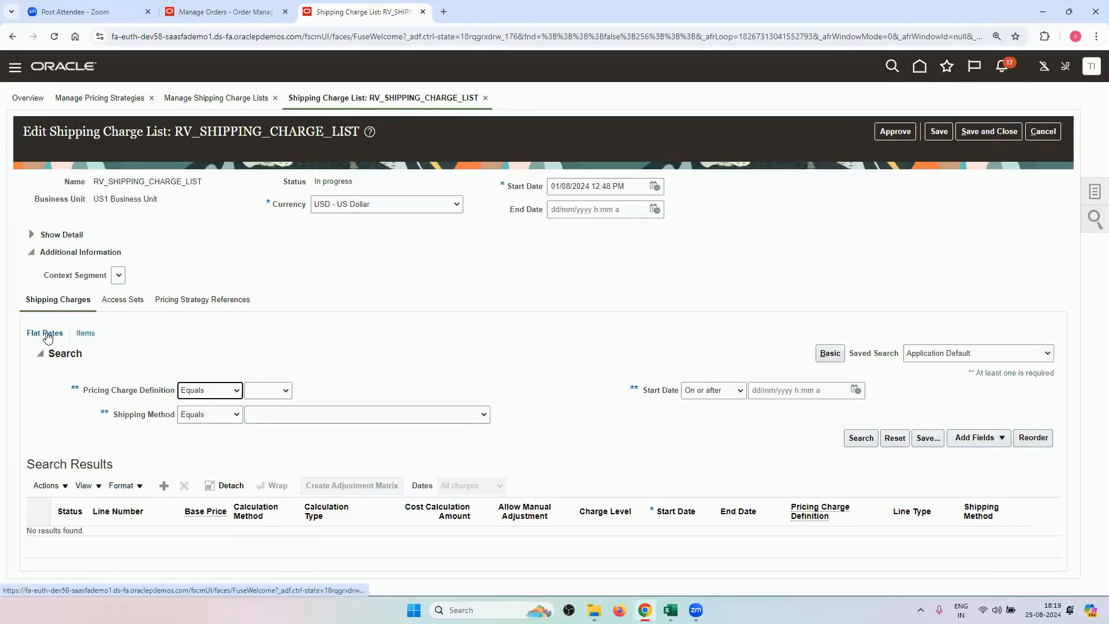
# Step: Start a new item charge in the list's item shipping charges and select the DHL-Air-Next day air shipping method
pyautogui.click(87, 335)
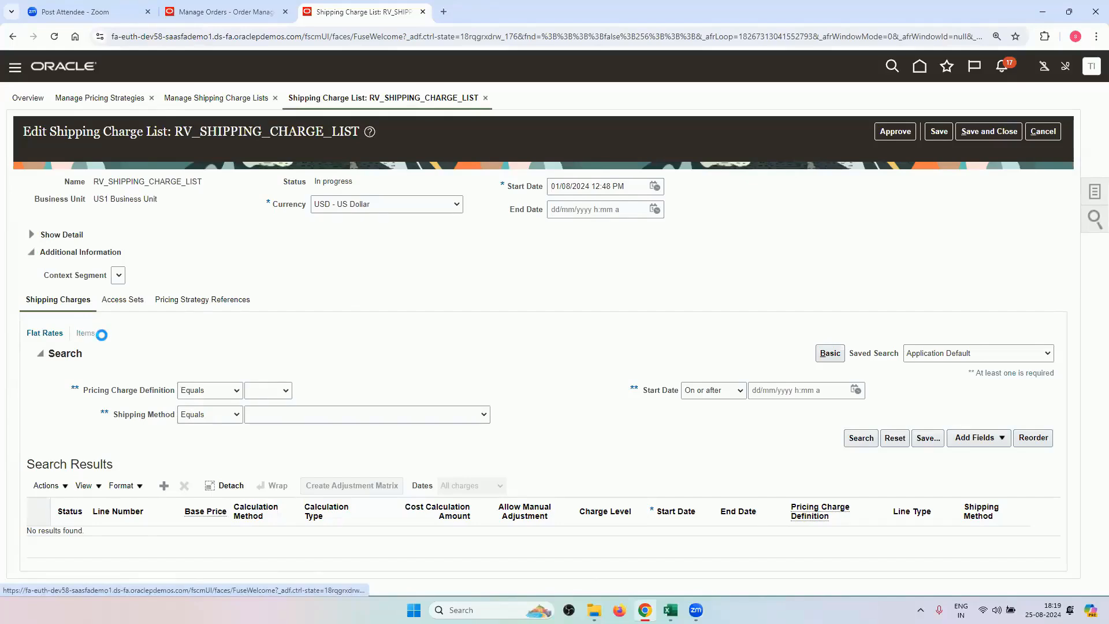
pyautogui.scroll(-2, 151, 363)
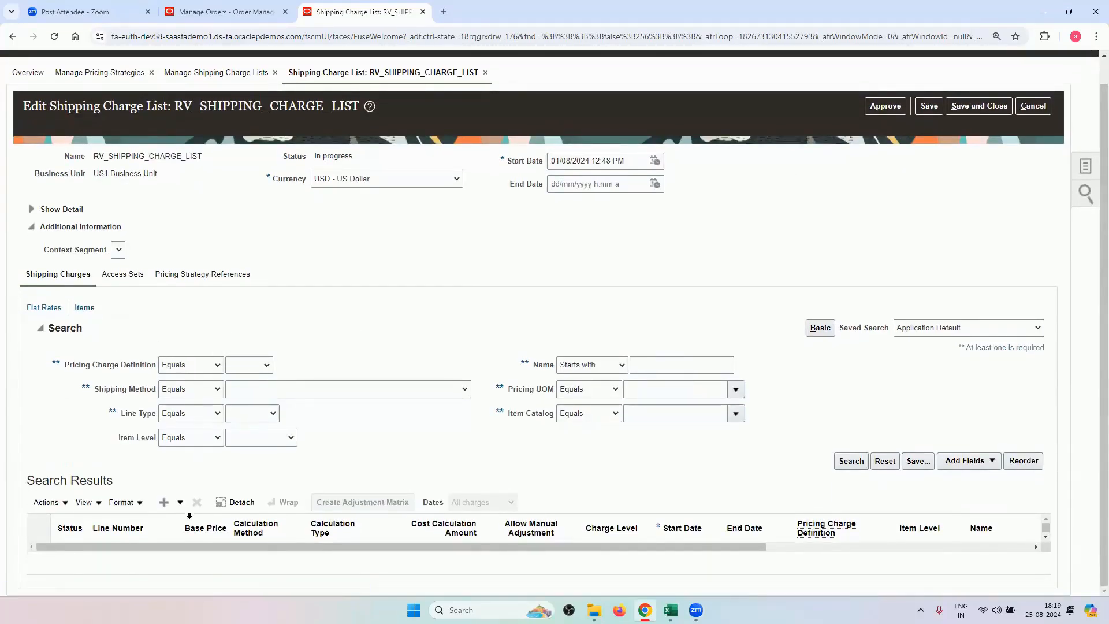
pyautogui.click(166, 504)
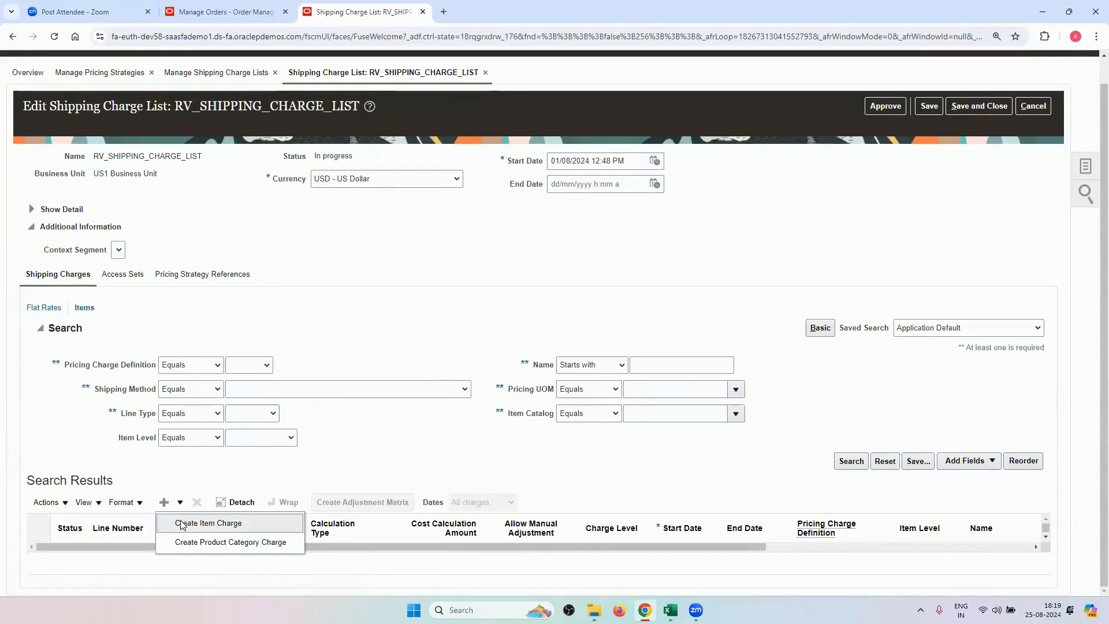
pyautogui.click(182, 524)
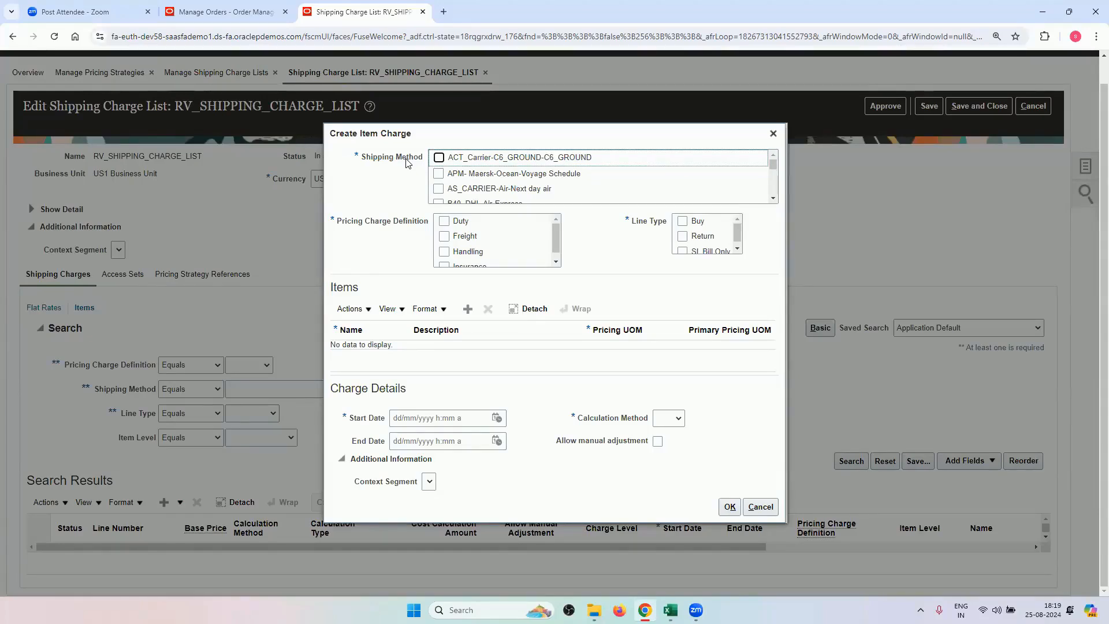
pyautogui.click(772, 198)
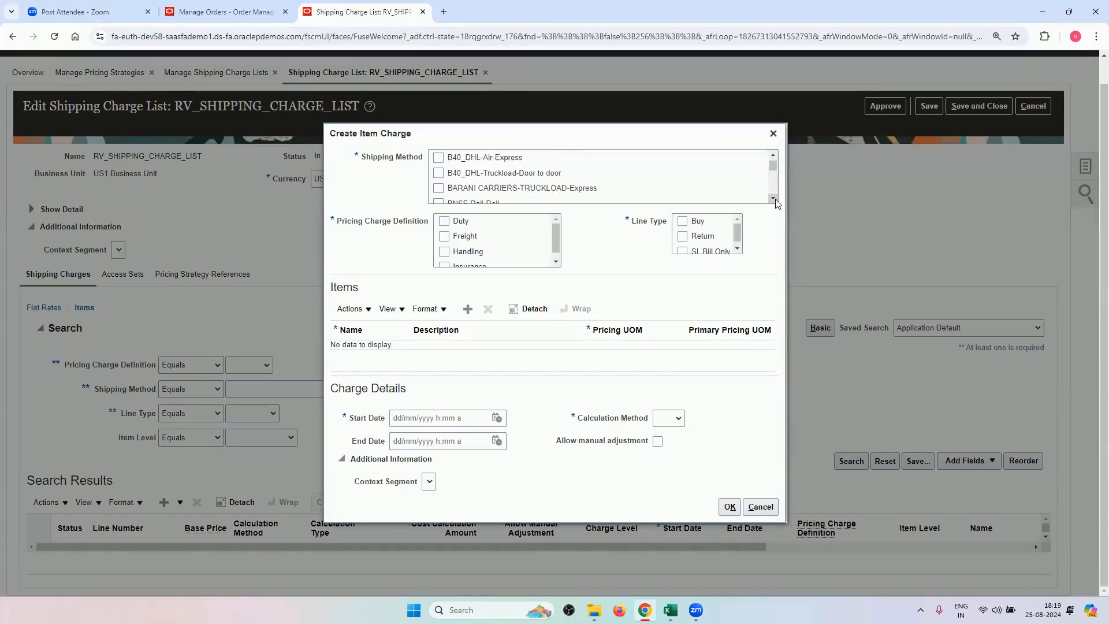
pyautogui.click(773, 199)
pyautogui.click(773, 199)
pyautogui.click(773, 198)
pyautogui.click(773, 199)
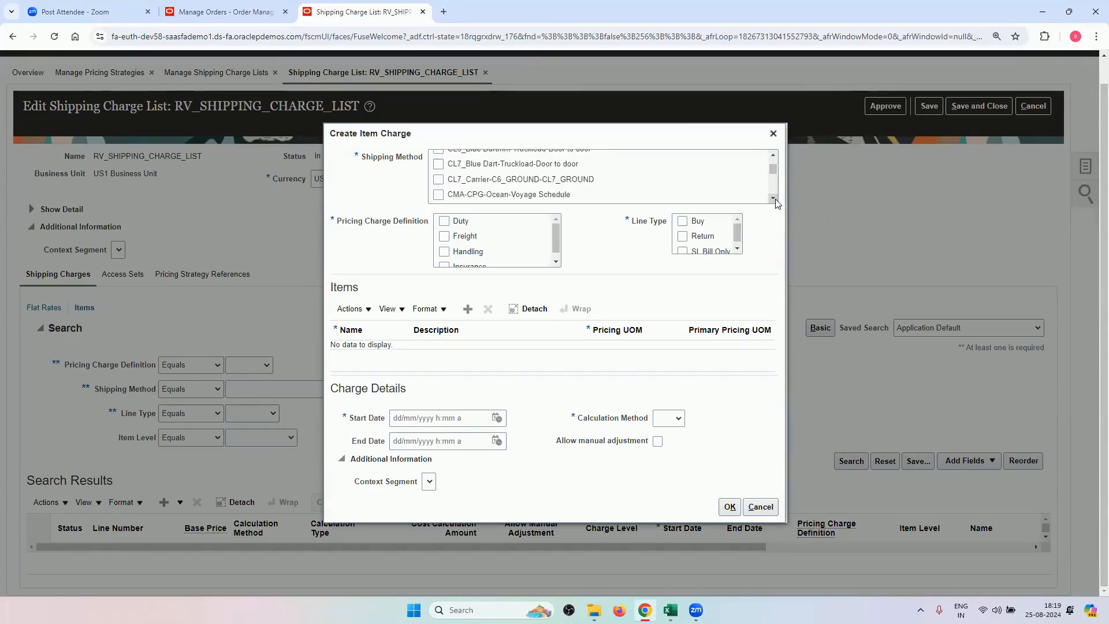
pyautogui.click(773, 199)
pyautogui.click(773, 198)
pyautogui.click(773, 198)
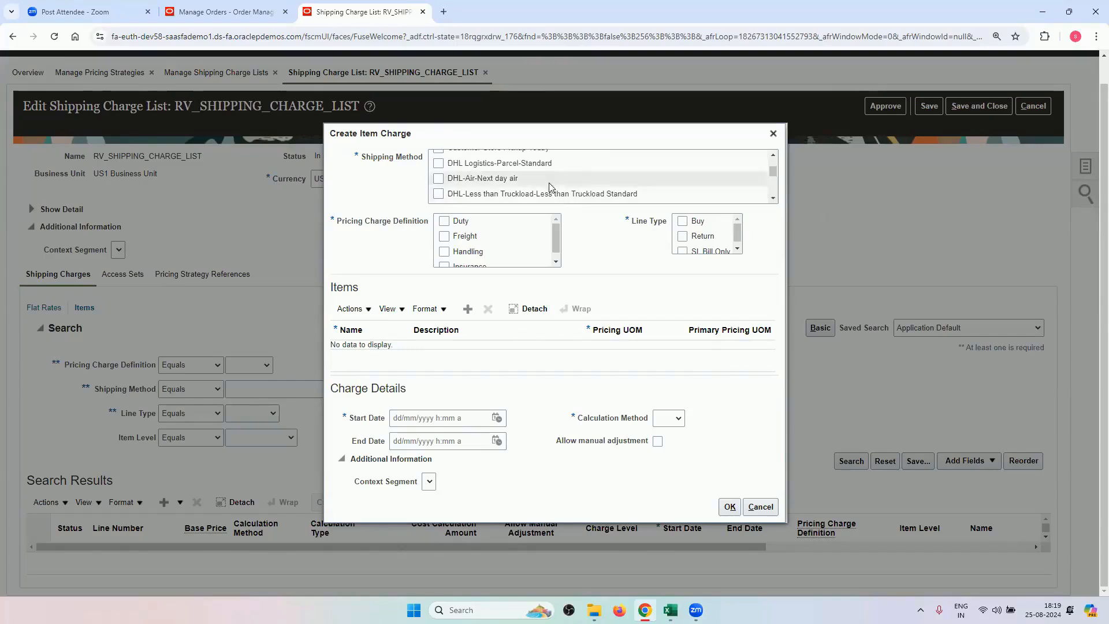
pyautogui.click(439, 179)
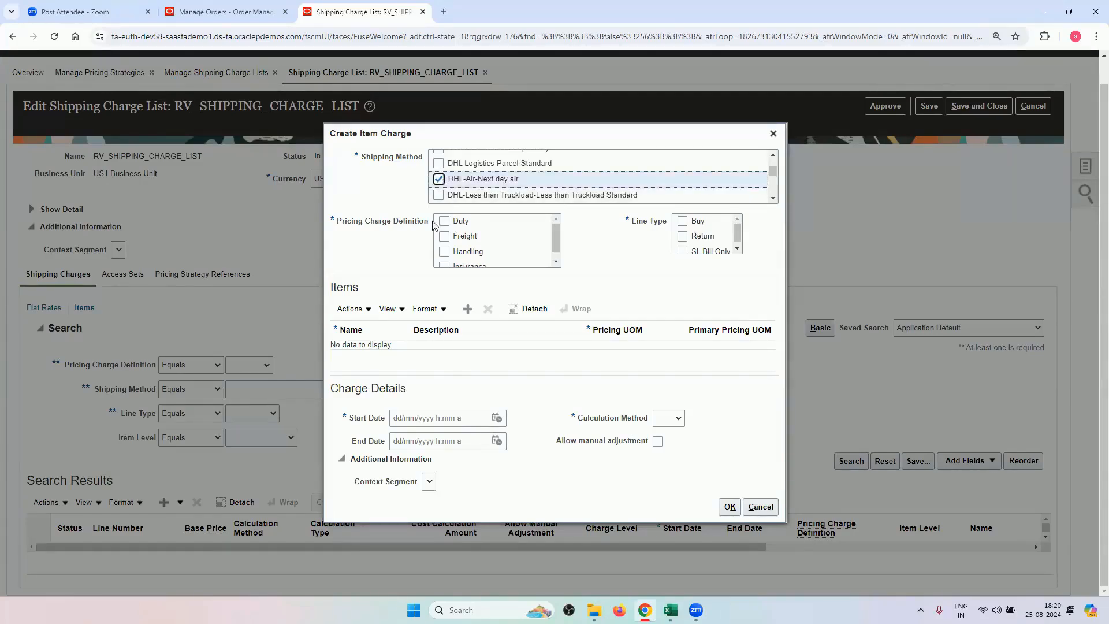
# Step: Set the item charge's pricing charge definition to Freight and its line type to Buy
pyautogui.moveTo(555, 243); pyautogui.dragTo(558, 234)
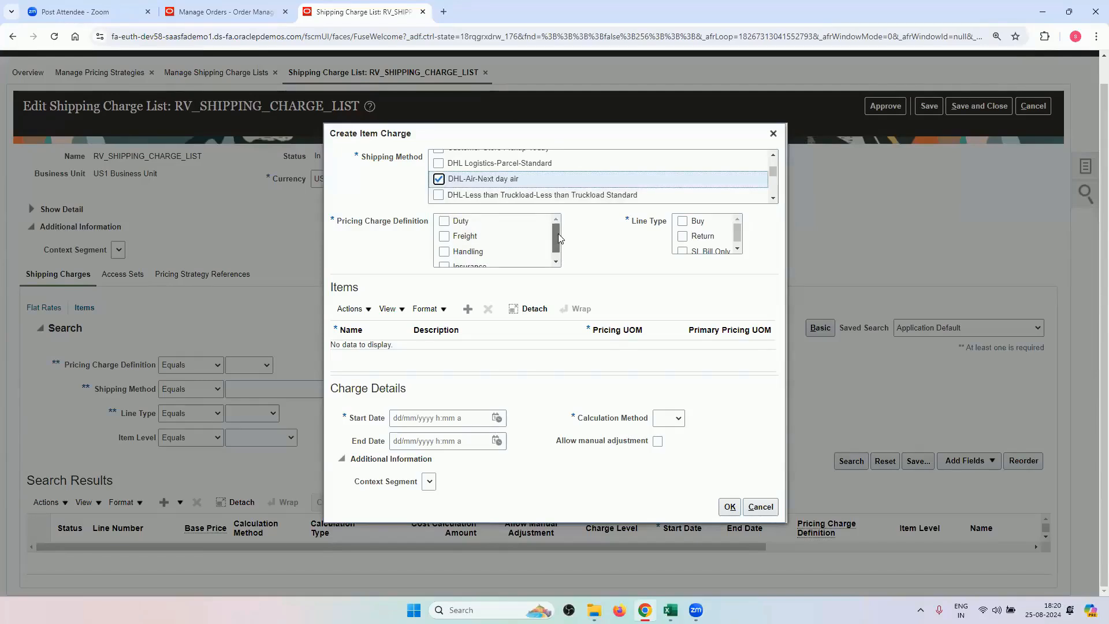
pyautogui.click(445, 236)
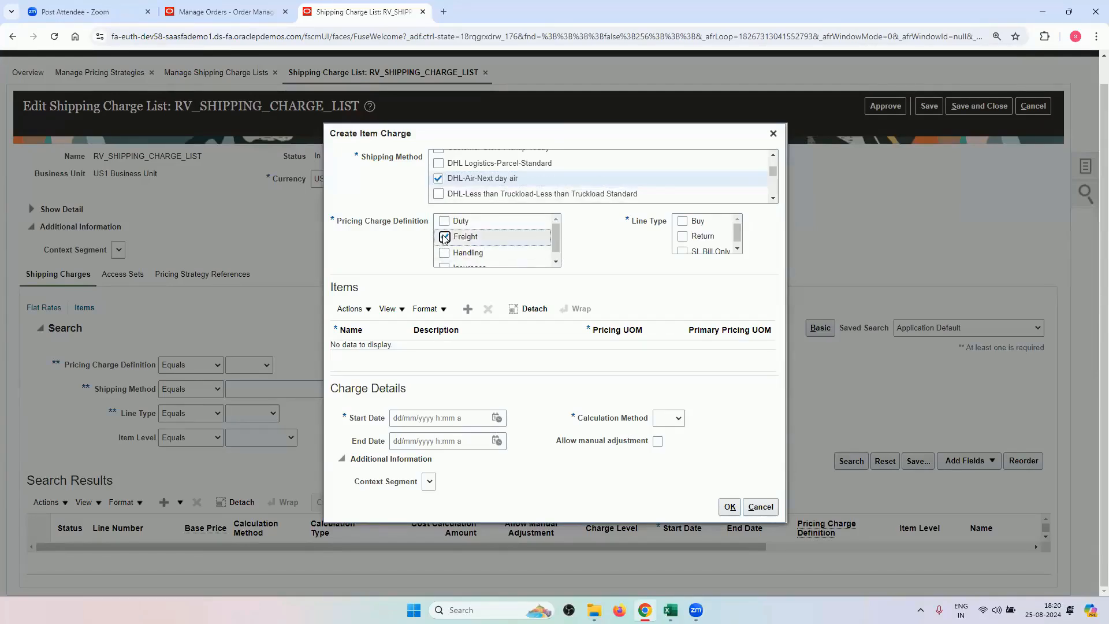
pyautogui.click(685, 222)
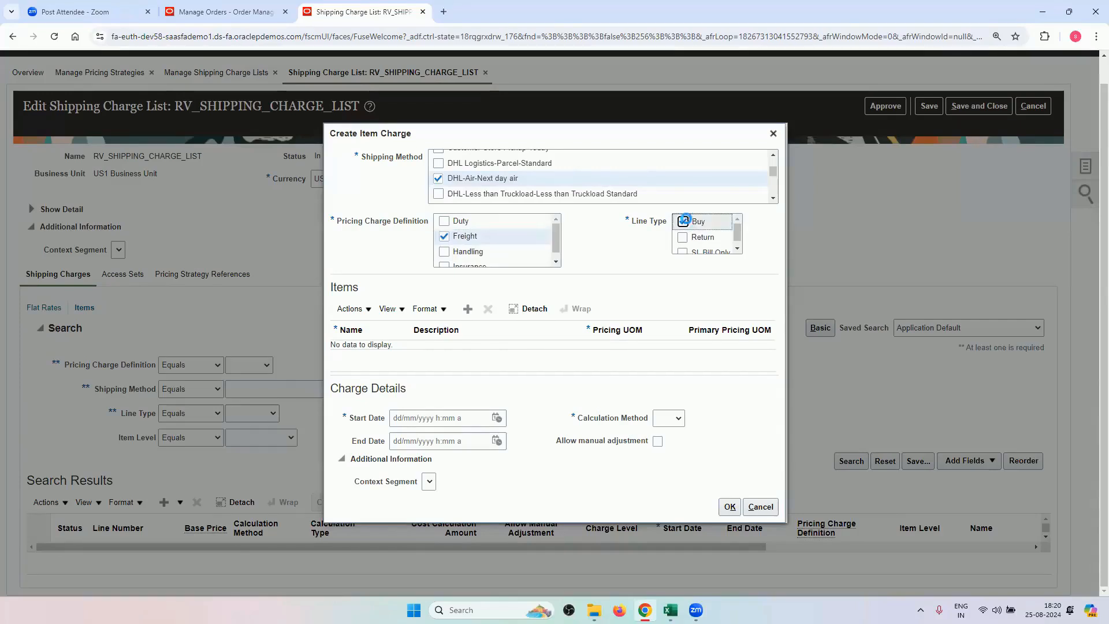
# Step: Add RV_LAPTOP to the charge with Ea as primary pricing UOM, and set the charge start date to 01/08/2024 12:49 PM
pyautogui.click(467, 309)
pyautogui.click(369, 346)
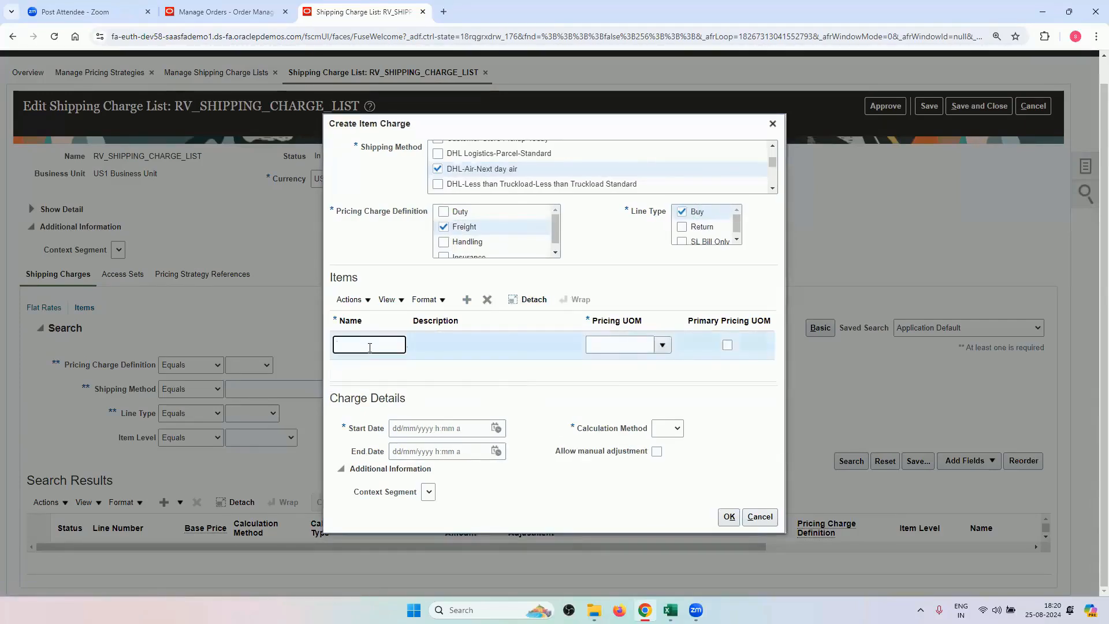
pyautogui.write('RV')
pyautogui.press('Tab')
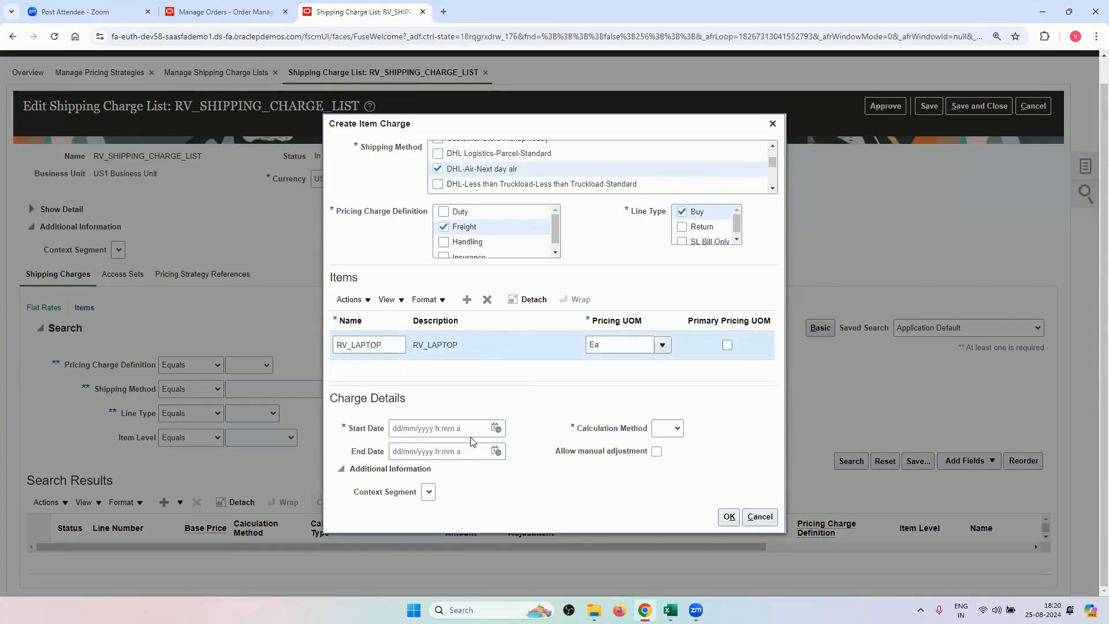
pyautogui.click(496, 428)
pyautogui.click(604, 263)
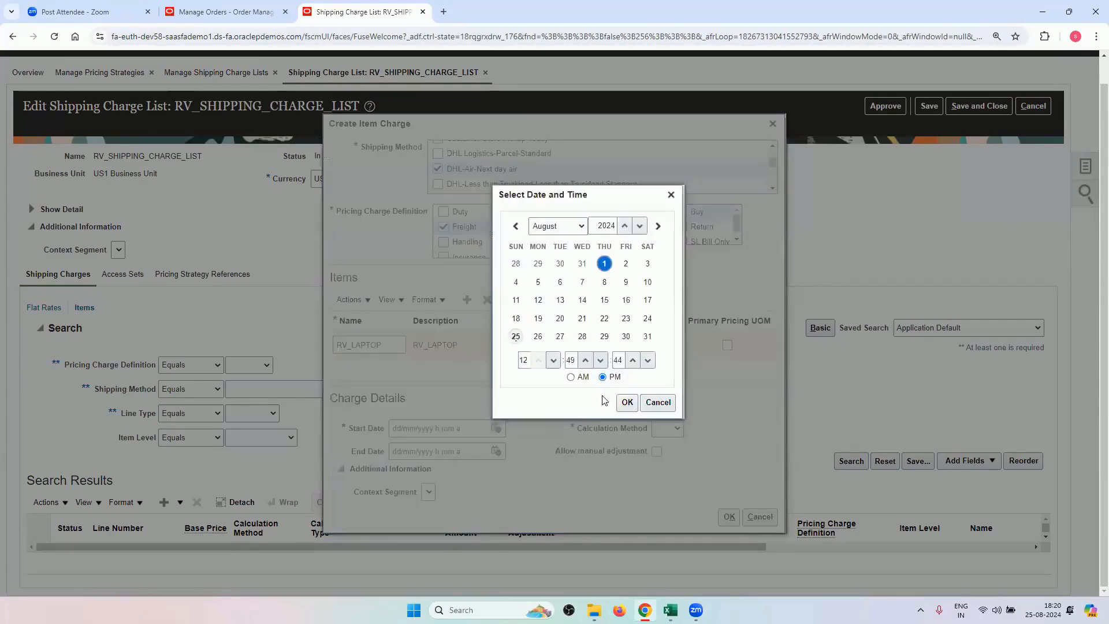
pyautogui.click(627, 402)
pyautogui.click(725, 344)
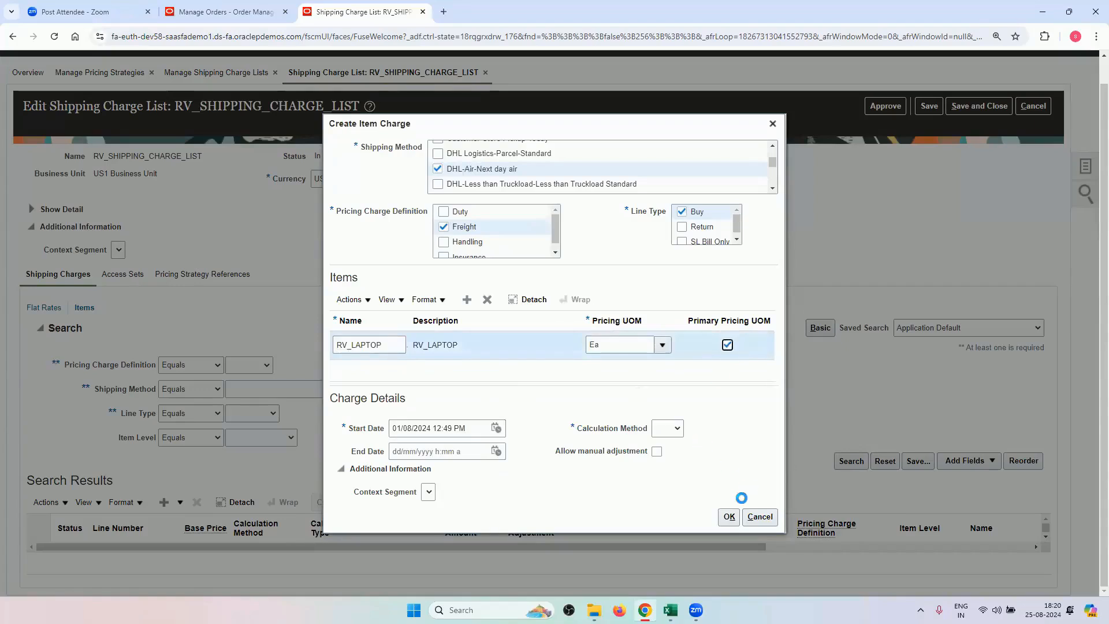
# Step: Set the calculation method to Price with a base price of 30 USD, allow manual adjustment, and confirm the item charge
pyautogui.click(675, 429)
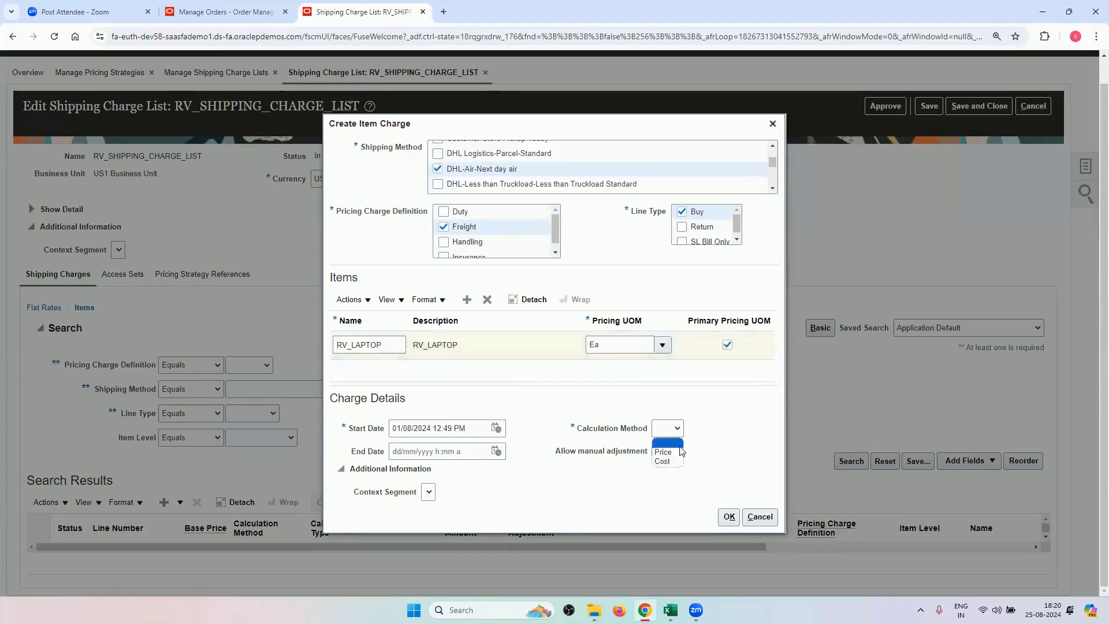
pyautogui.click(677, 452)
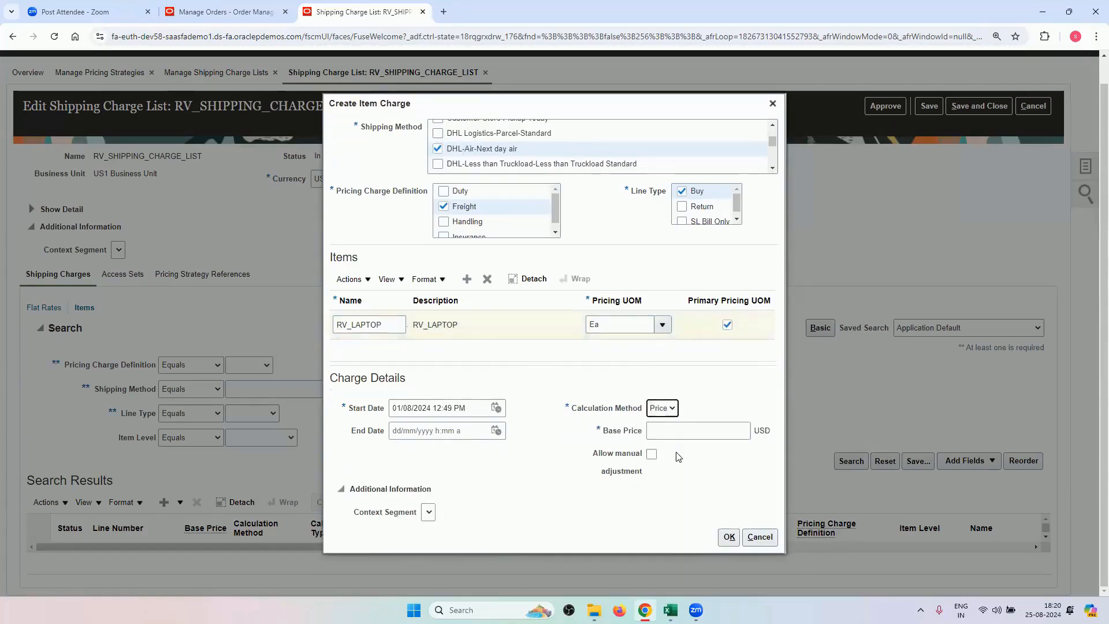
pyautogui.click(665, 408)
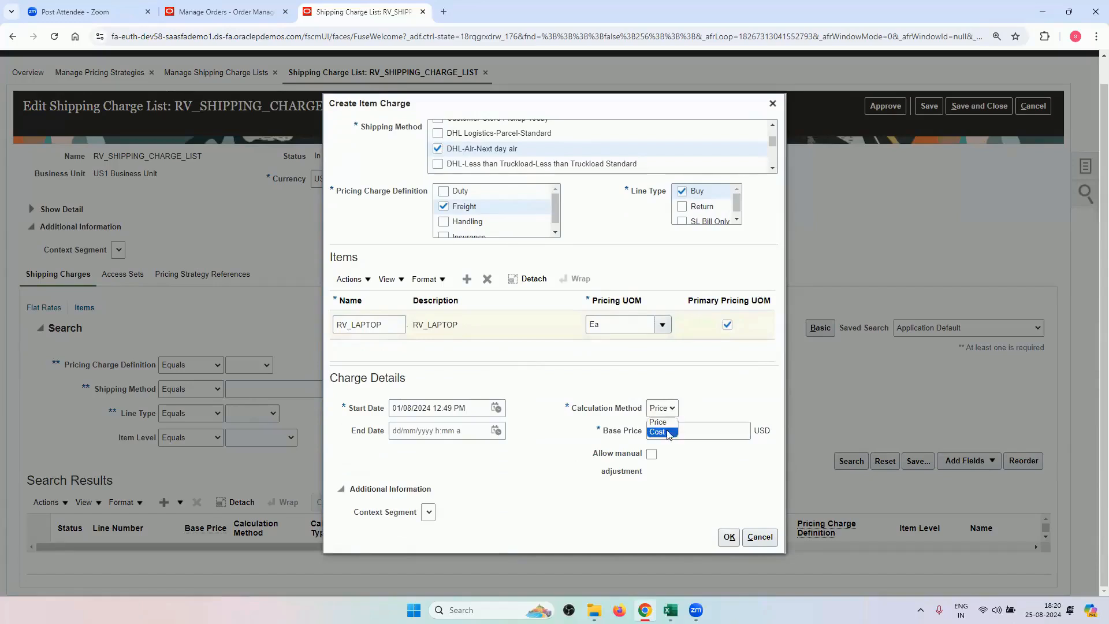
pyautogui.click(663, 424)
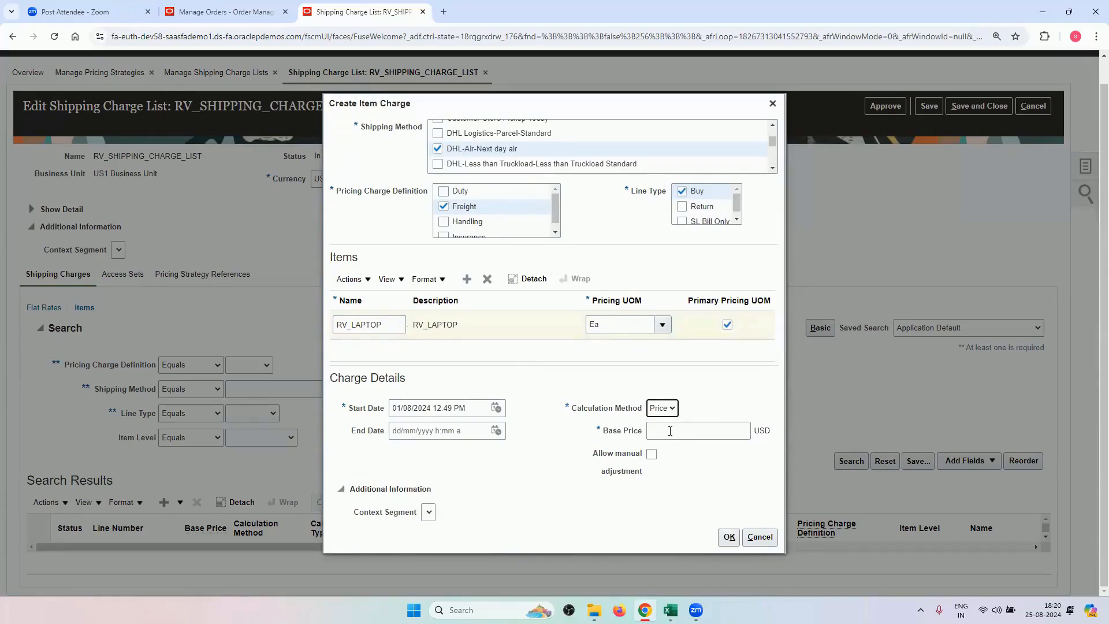
pyautogui.click(670, 431)
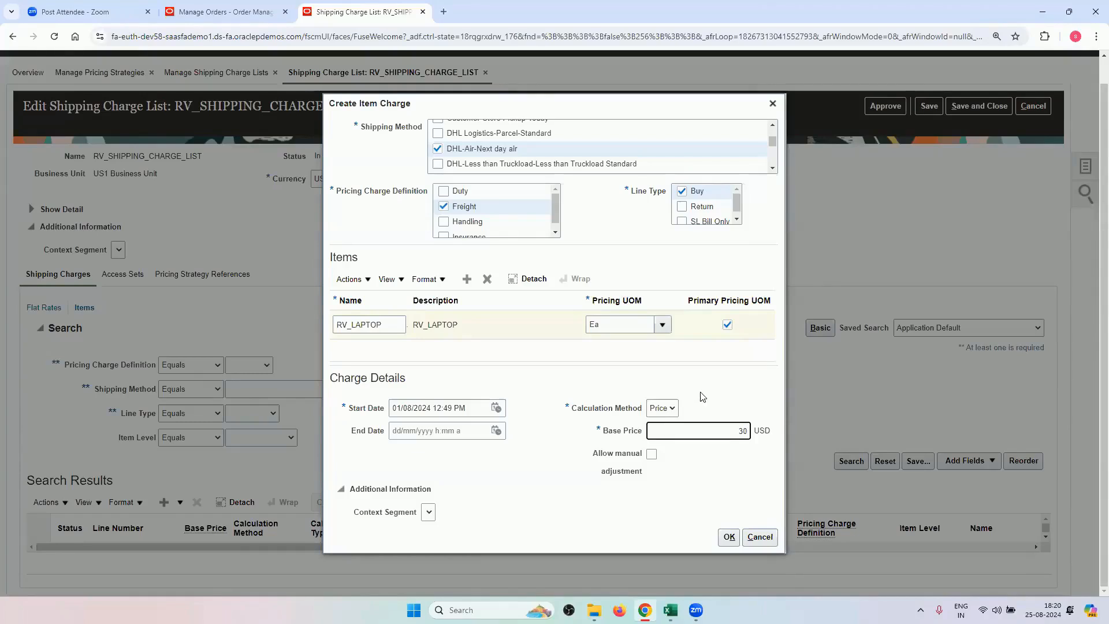
pyautogui.click(651, 454)
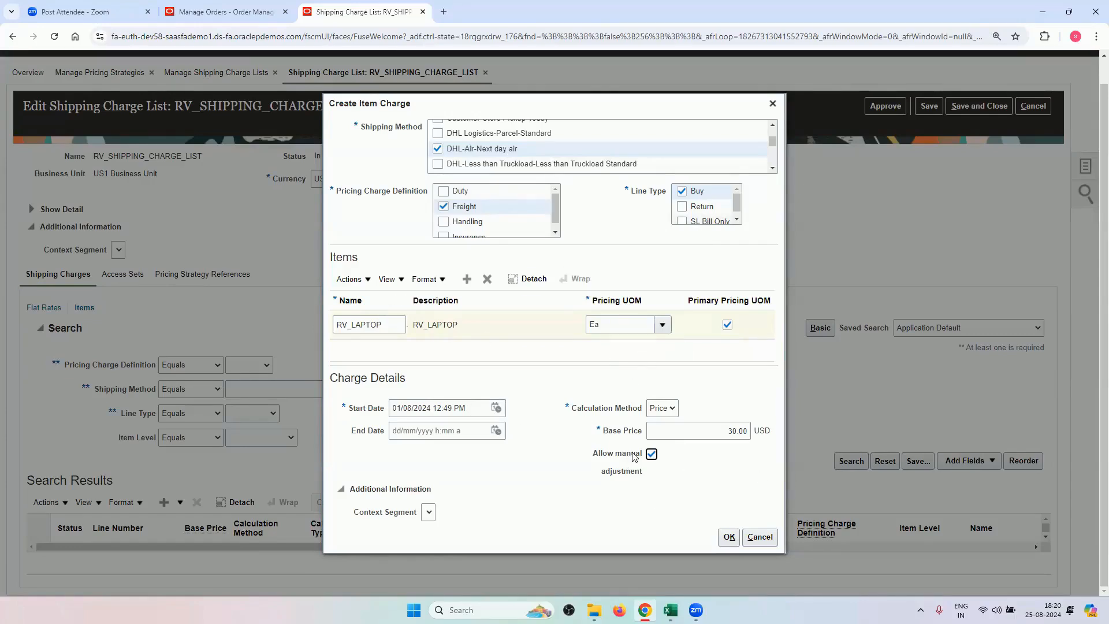
pyautogui.click(729, 537)
pyautogui.scroll(-1, 357, 284)
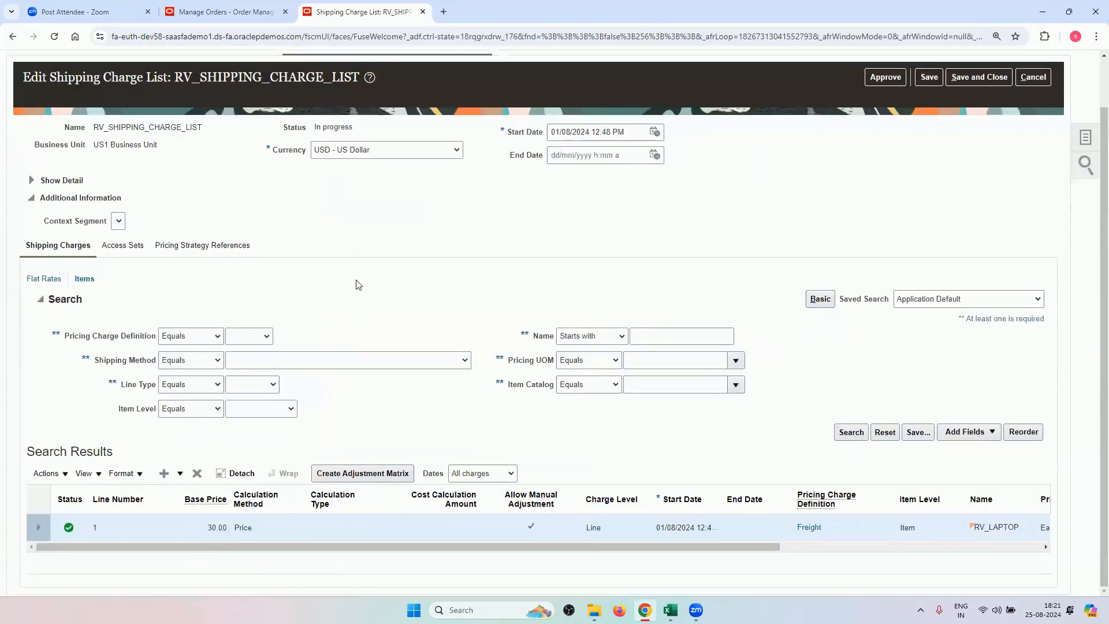
# Step: Add the COMMON set code to the access sets of RV_SHIPPING_CHARGE_LIST
pyautogui.scroll(2, 357, 284)
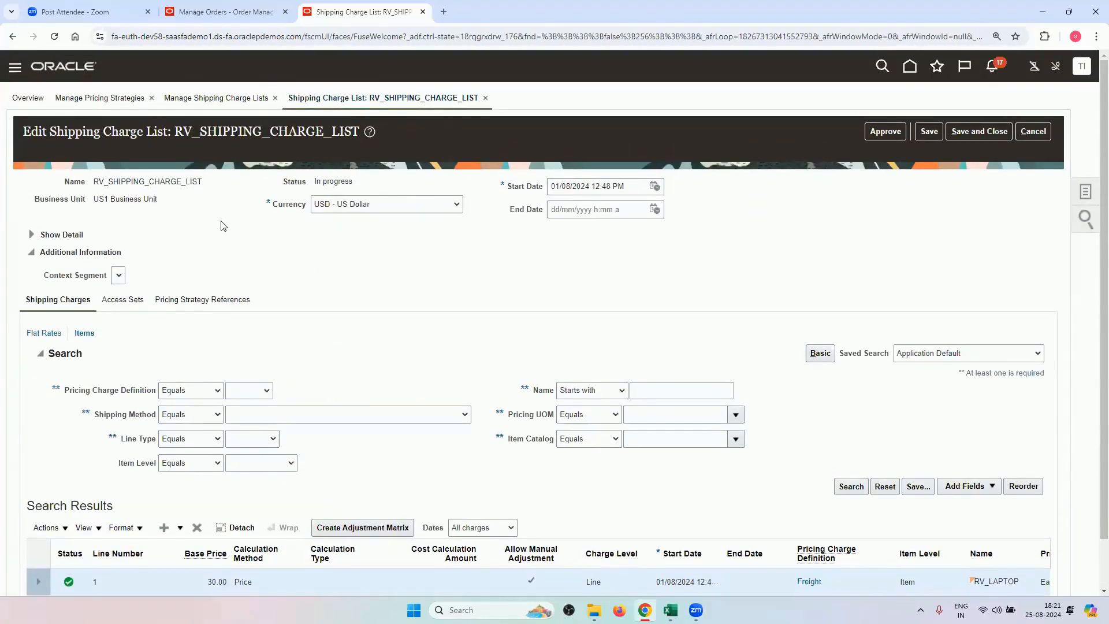
pyautogui.click(123, 300)
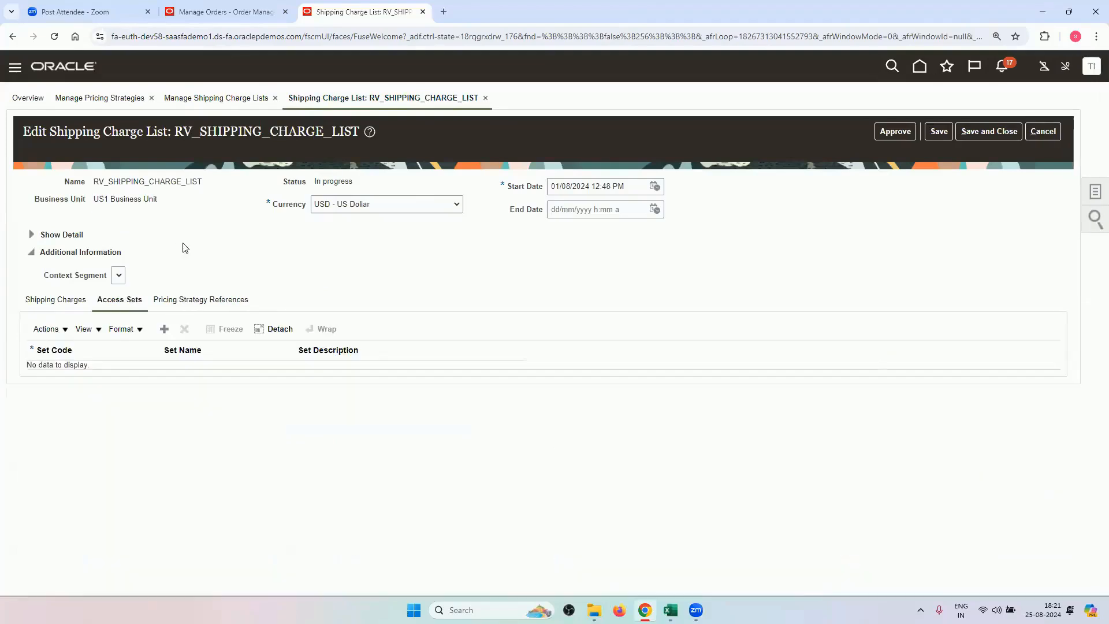
pyautogui.click(164, 329)
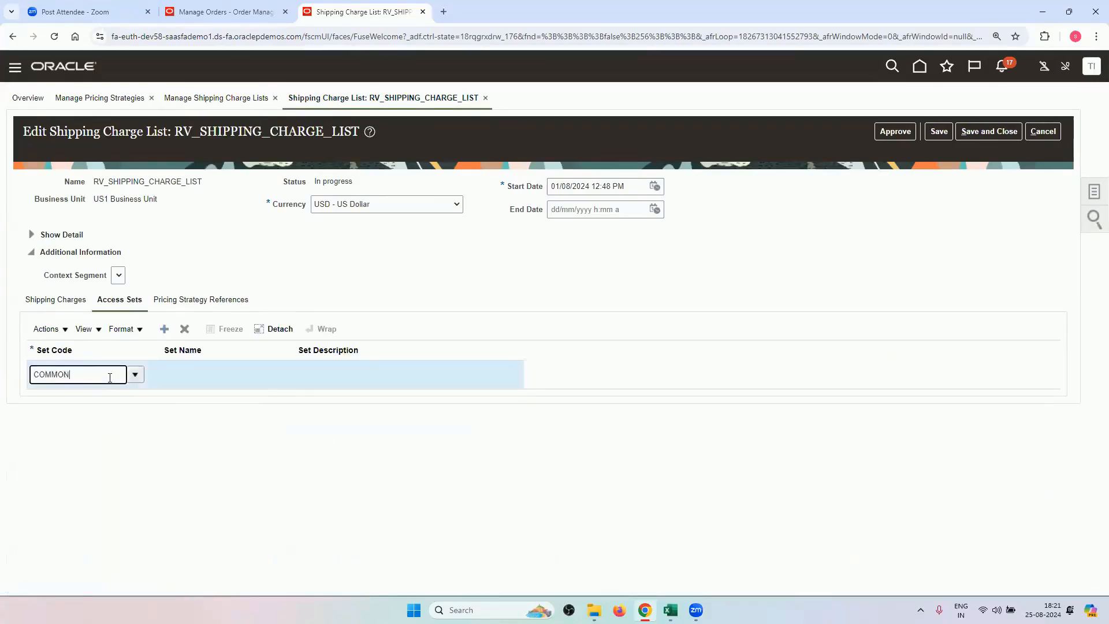
pyautogui.press('Tab')
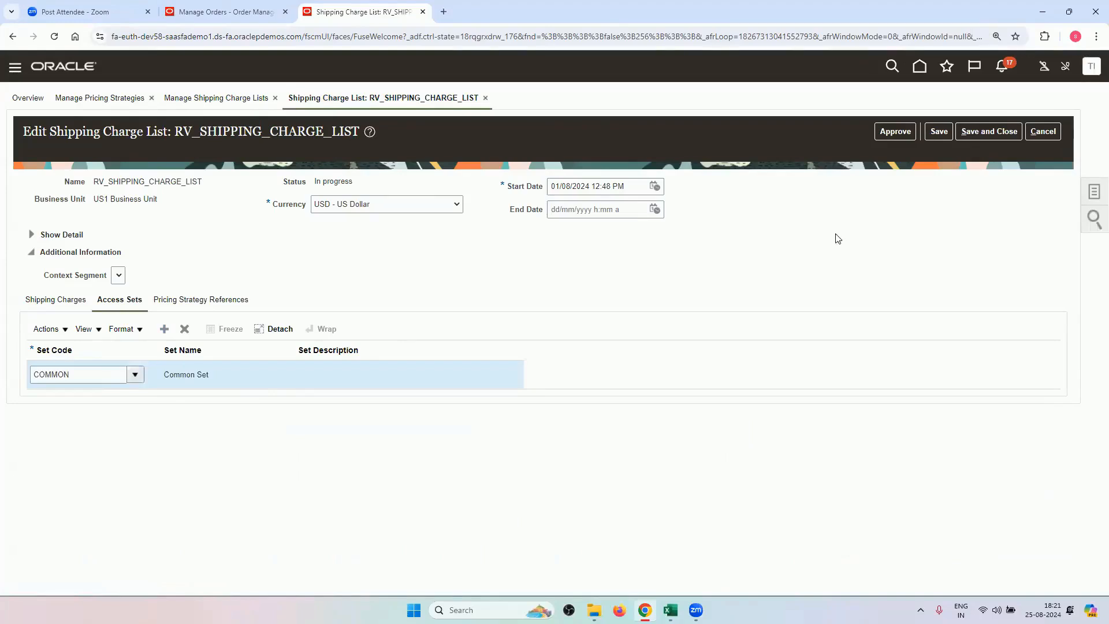
# Step: Approve the shipping charge list, then save and close it and finish managing shipping charge lists
pyautogui.click(896, 131)
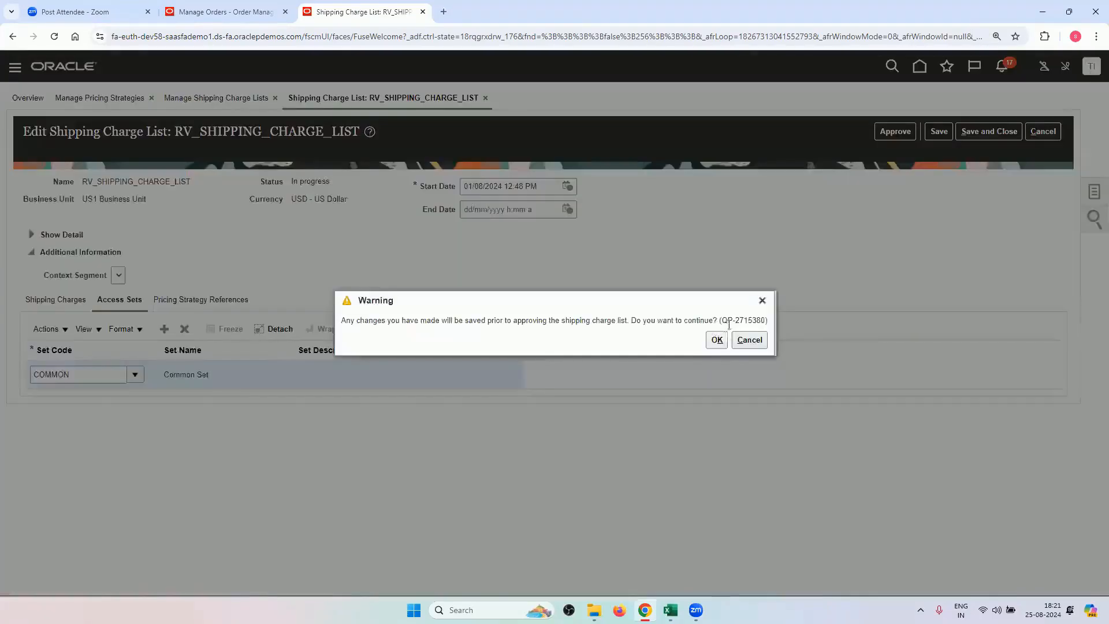
pyautogui.click(717, 340)
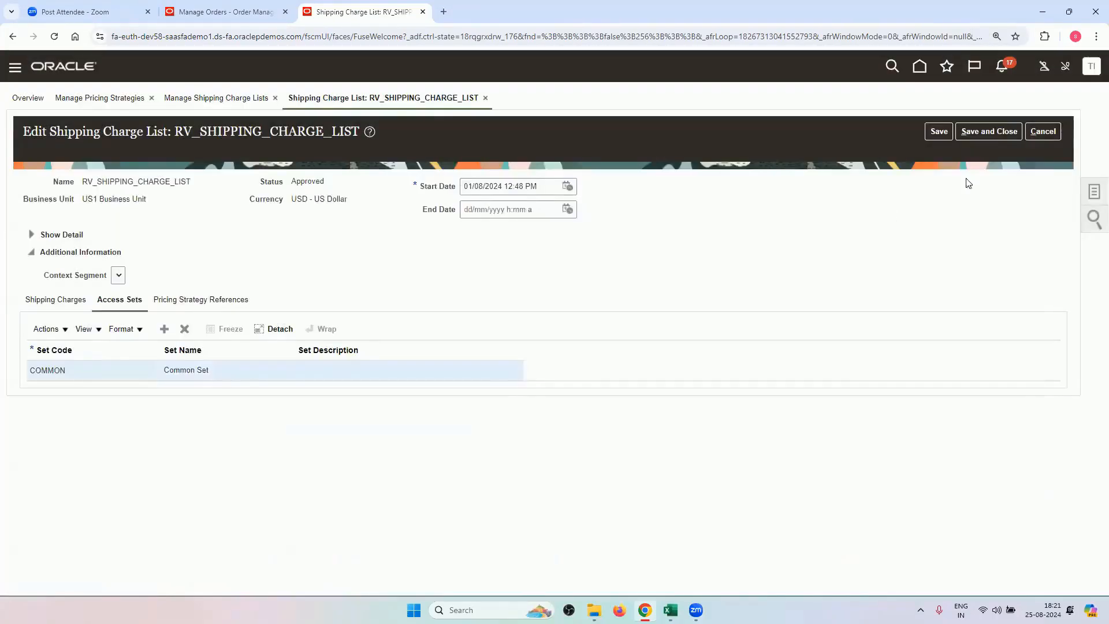
pyautogui.click(936, 131)
pyautogui.click(978, 131)
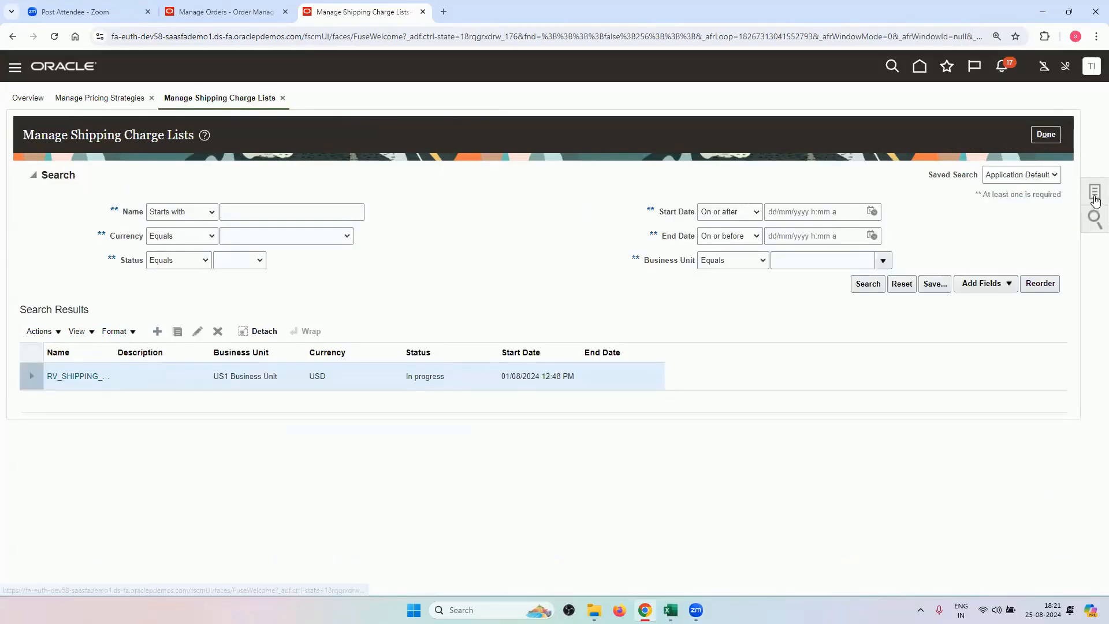
pyautogui.click(1046, 134)
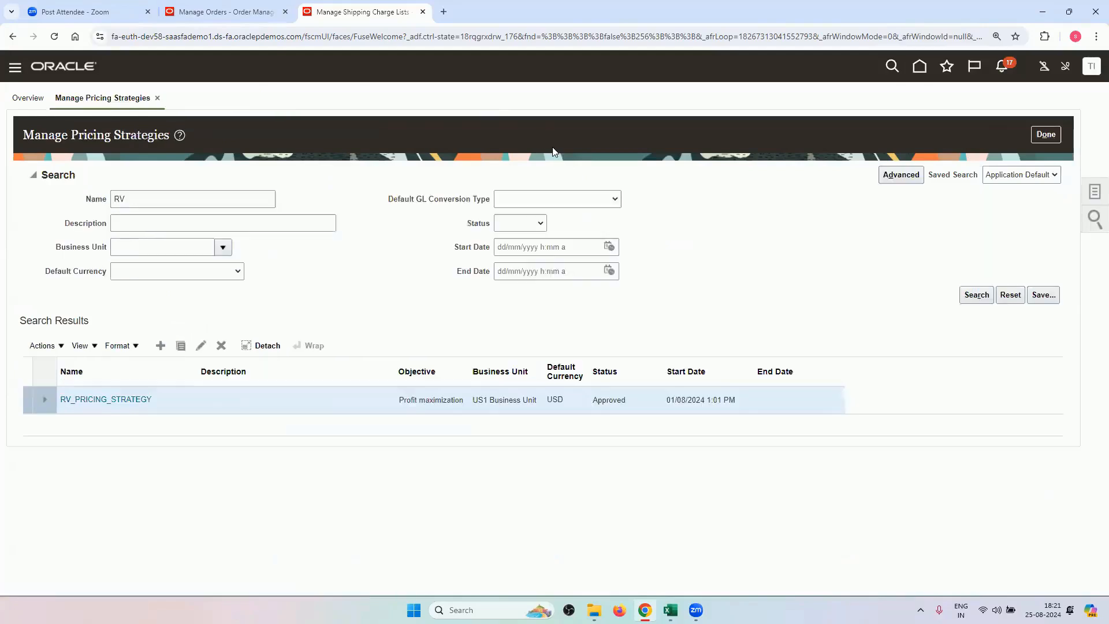
# Step: Open RV_PRICING_STRATEGY for editing and show its shipping rules
pyautogui.click(139, 400)
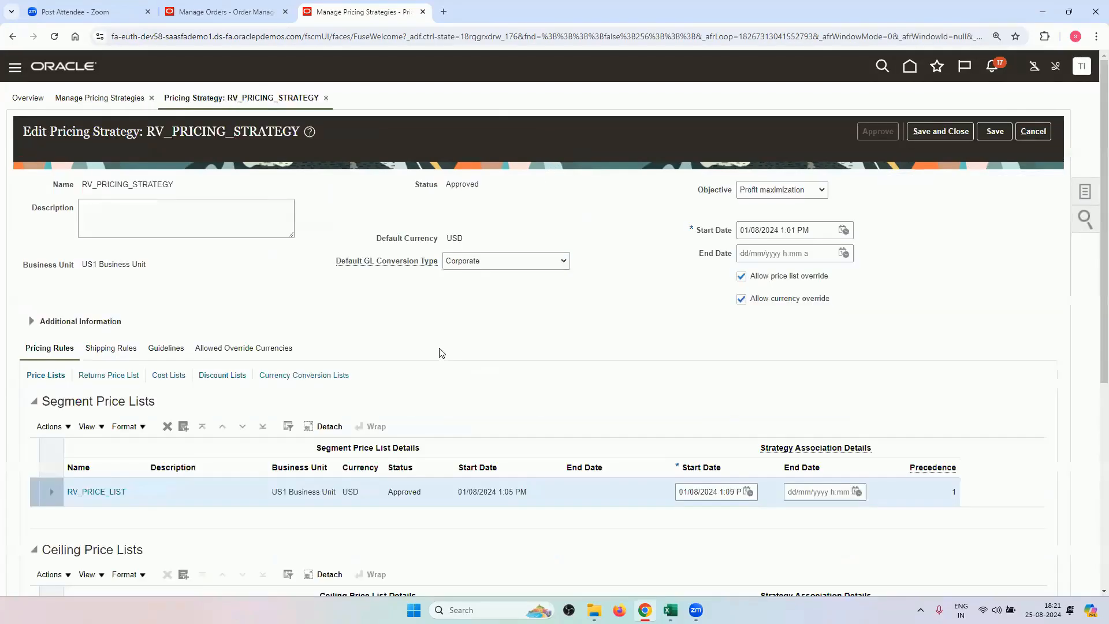
pyautogui.scroll(-5, 455, 343)
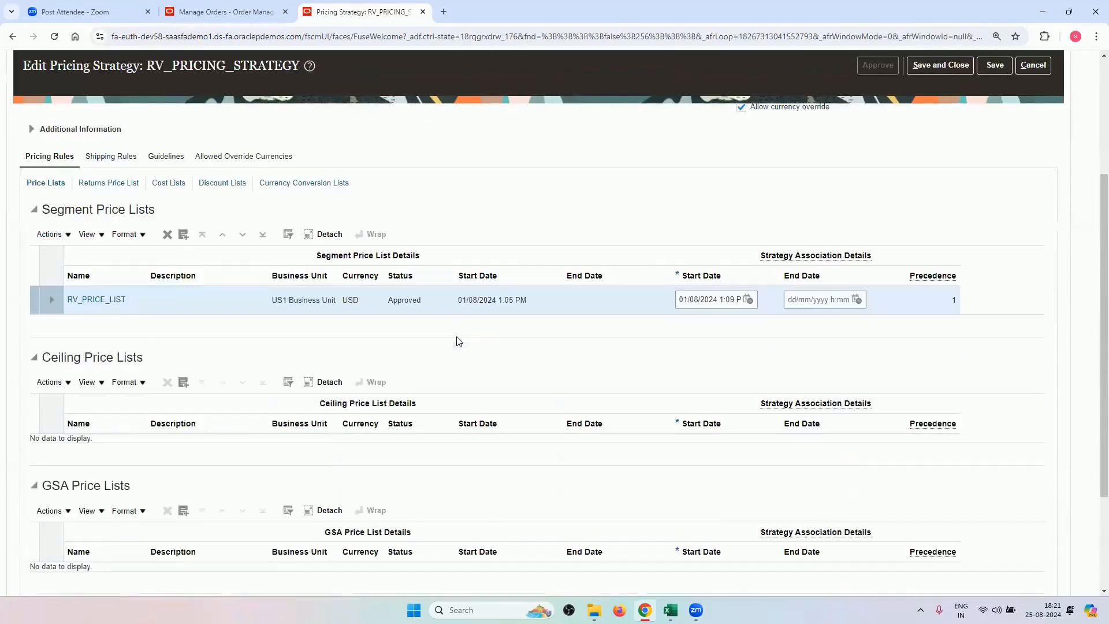
pyautogui.scroll(5, 340, 341)
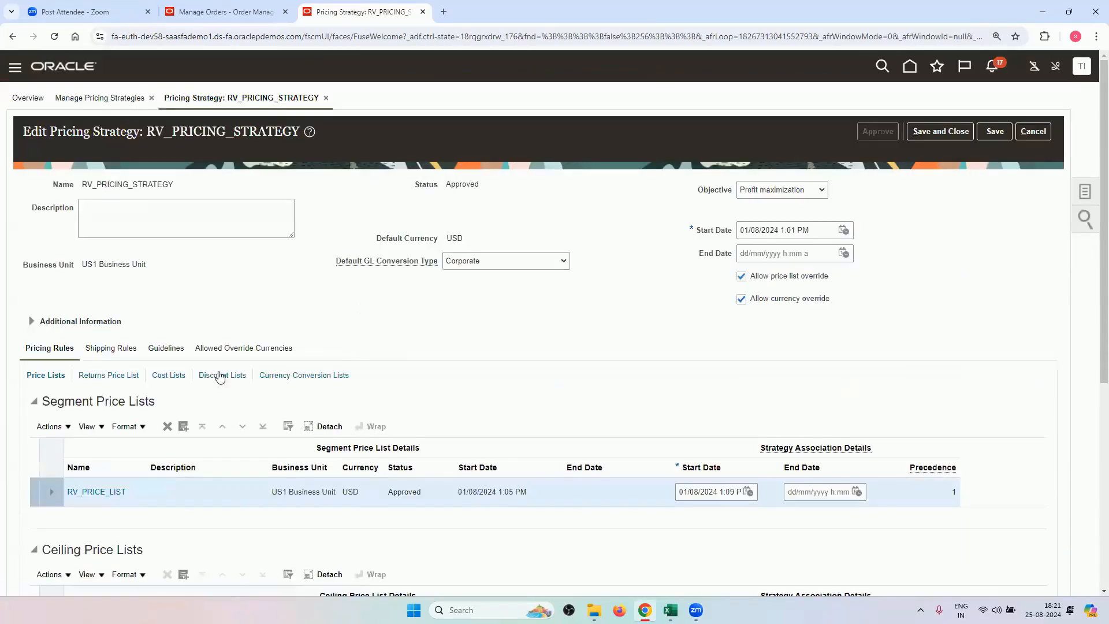
pyautogui.click(108, 349)
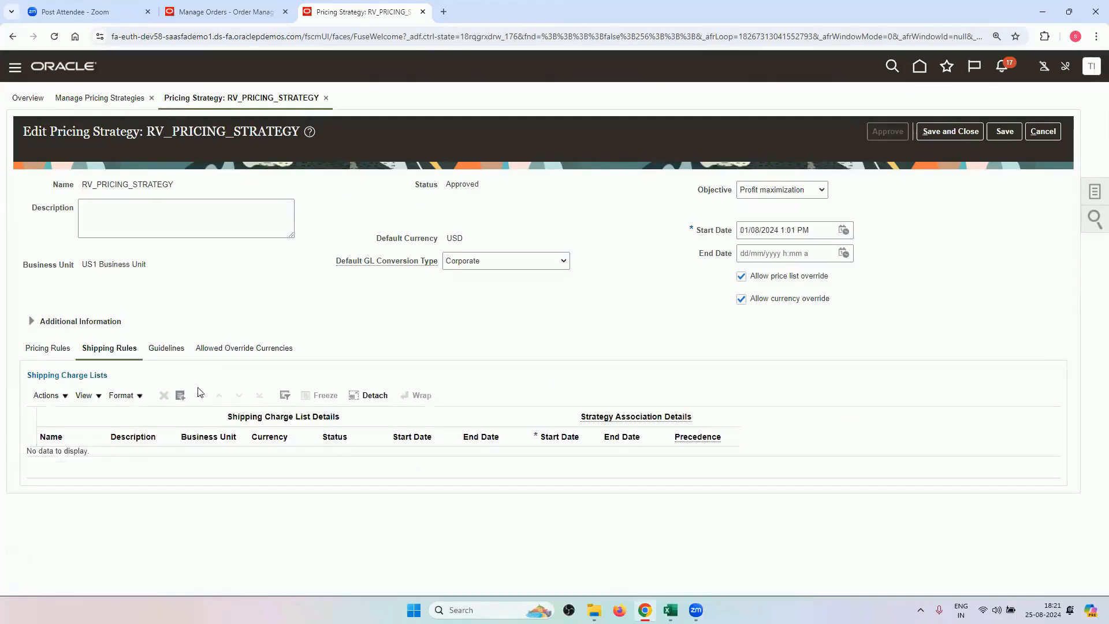
# Step: Search the shipping charge lists for RV and add RV_SHIPPING_CHARGE_LIST to the pricing strategy
pyautogui.click(180, 395)
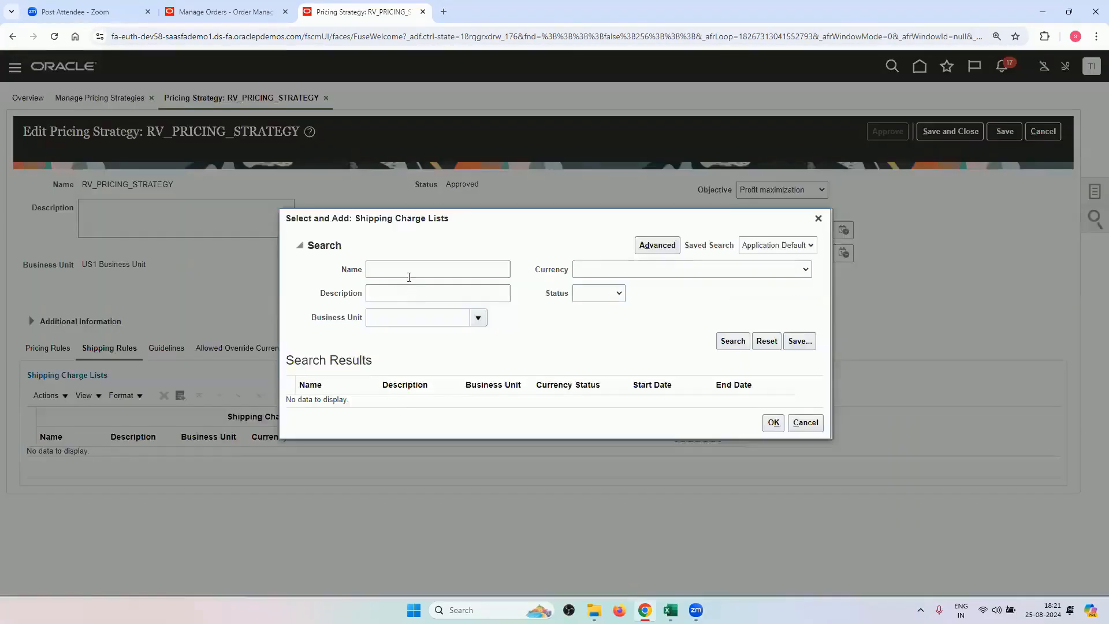
pyautogui.click(408, 275)
pyautogui.write('RV')
pyautogui.press('Return')
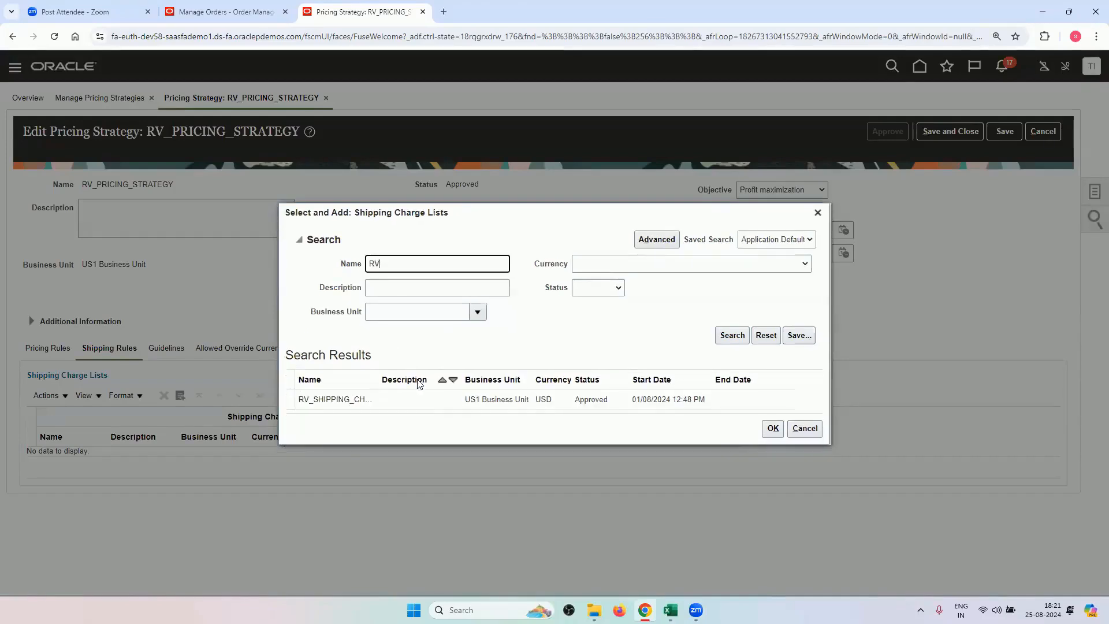
pyautogui.click(421, 397)
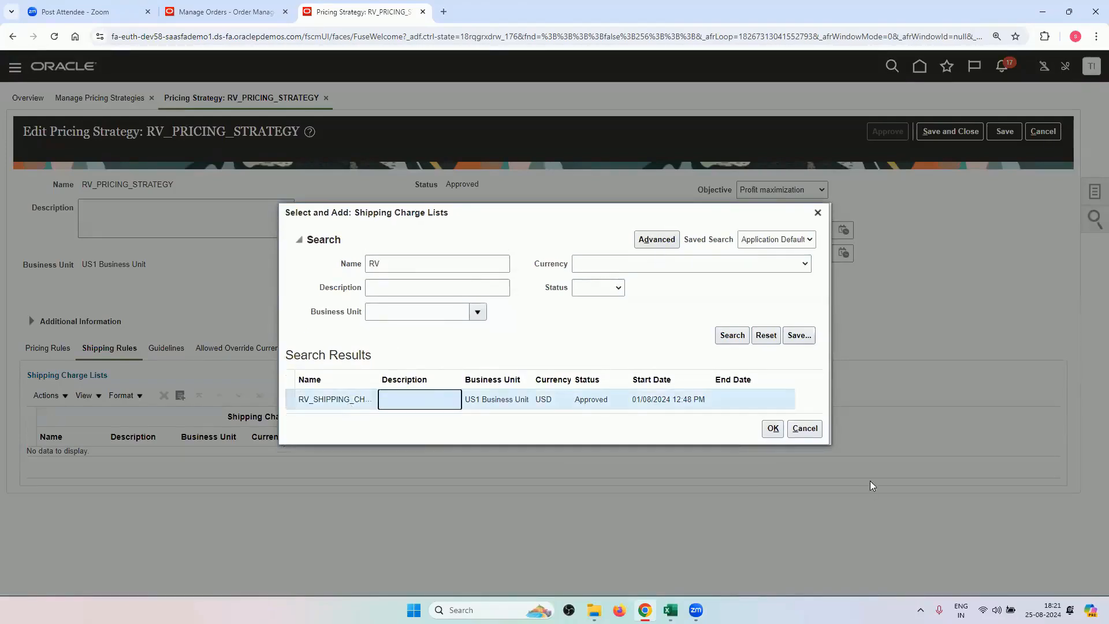
pyautogui.click(774, 429)
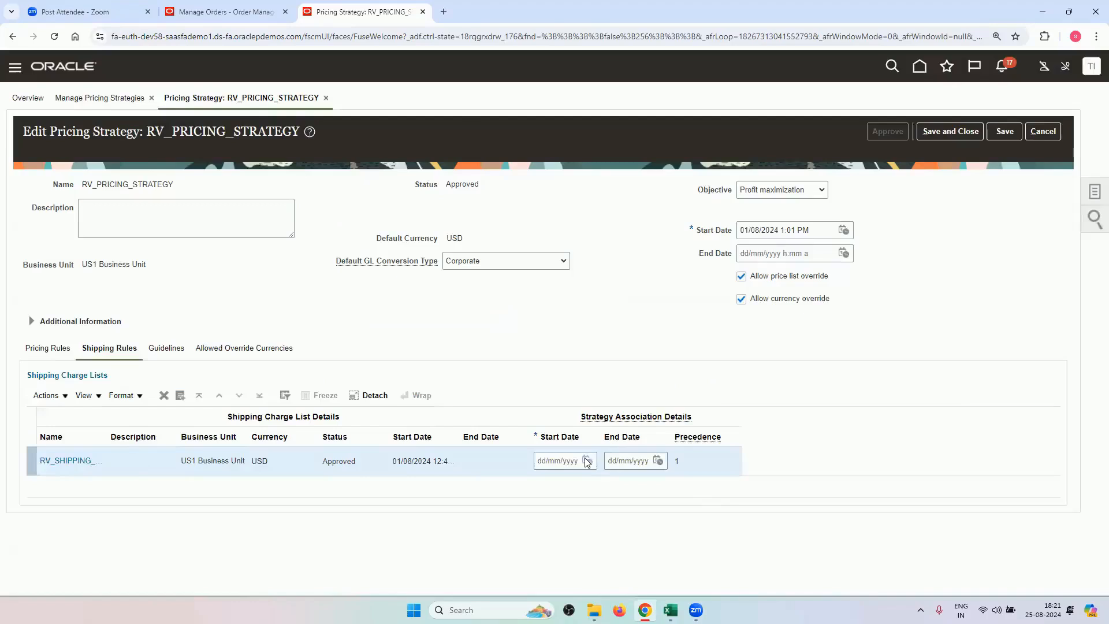
# Step: Set the charge list's strategy association start date to 01/08/2024, then save and close the strategy
pyautogui.click(586, 460)
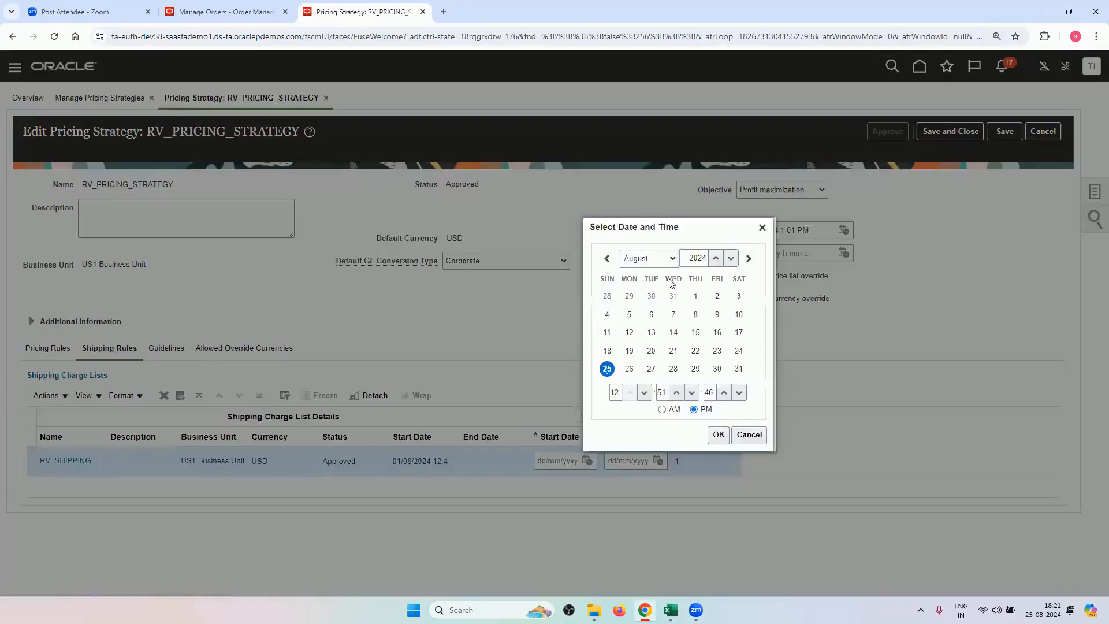
pyautogui.click(695, 296)
pyautogui.click(714, 432)
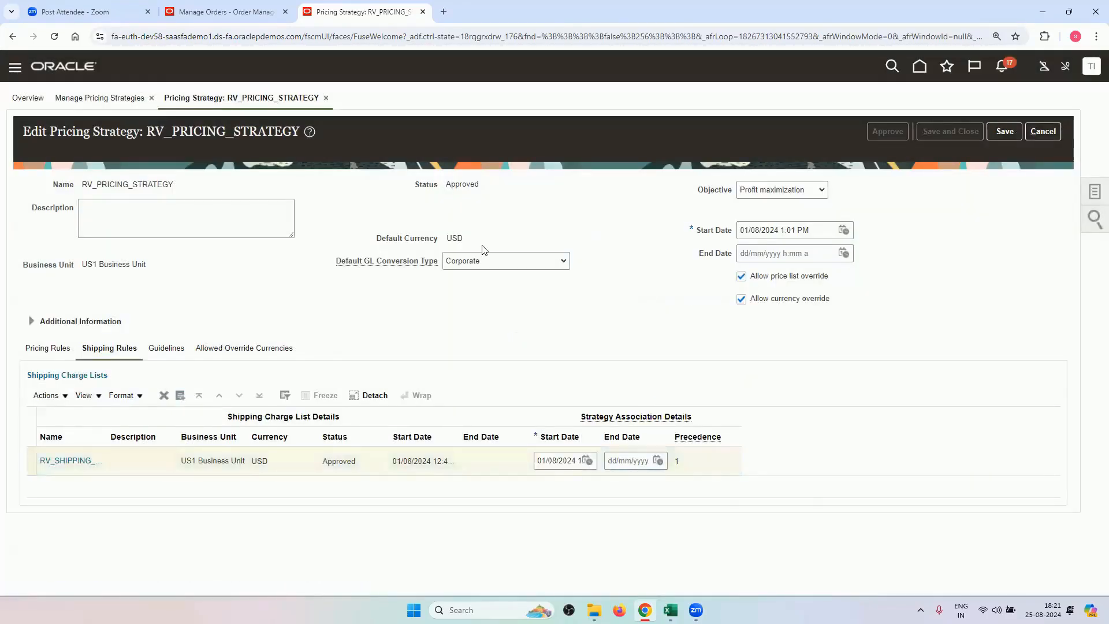
# Step: Switch to the draft sales order, reprice it, and review the price components of line 1's amount
pyautogui.click(234, 14)
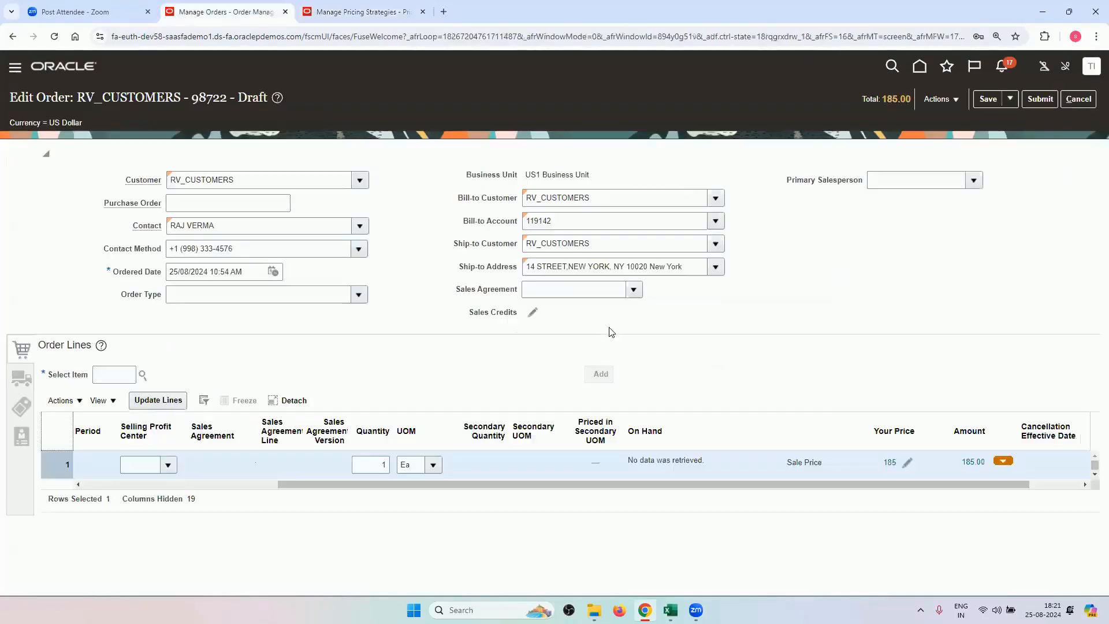
pyautogui.click(938, 99)
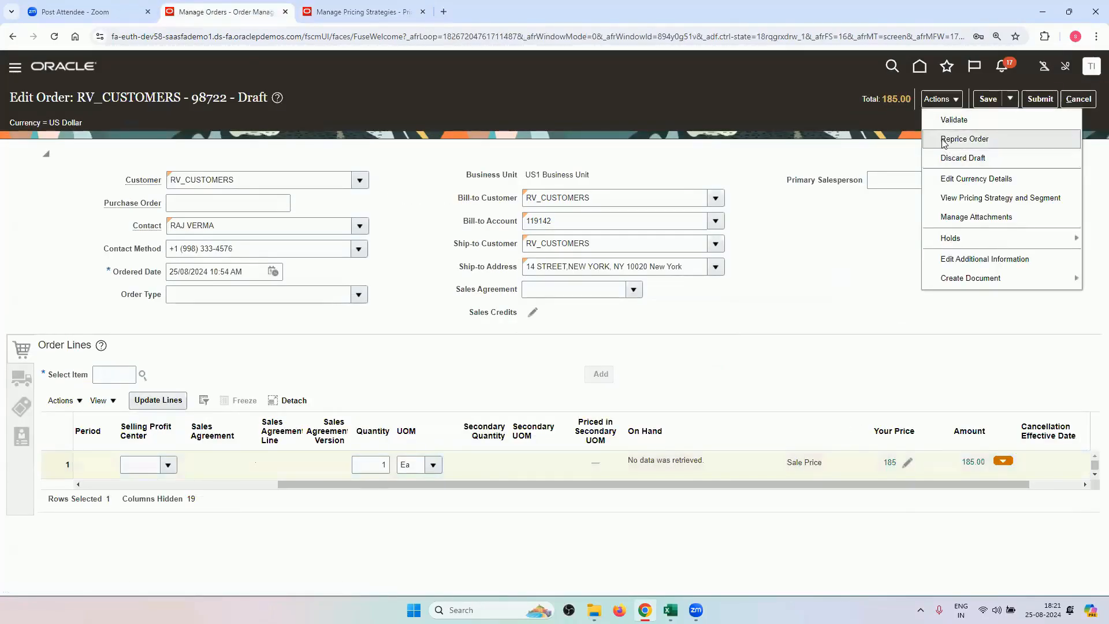
pyautogui.click(944, 141)
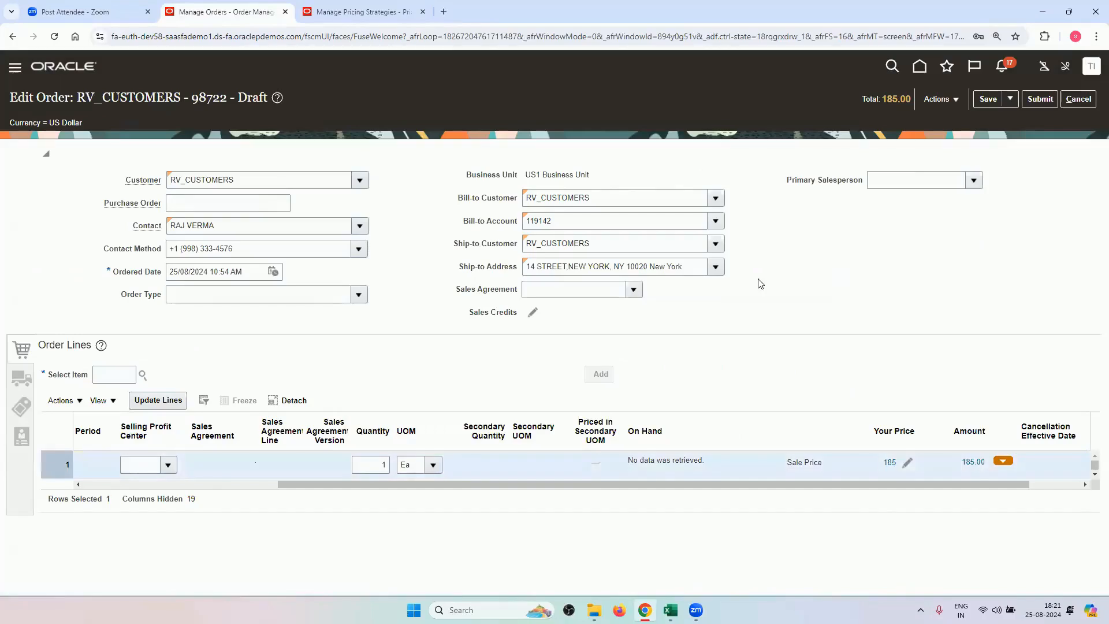
pyautogui.click(963, 464)
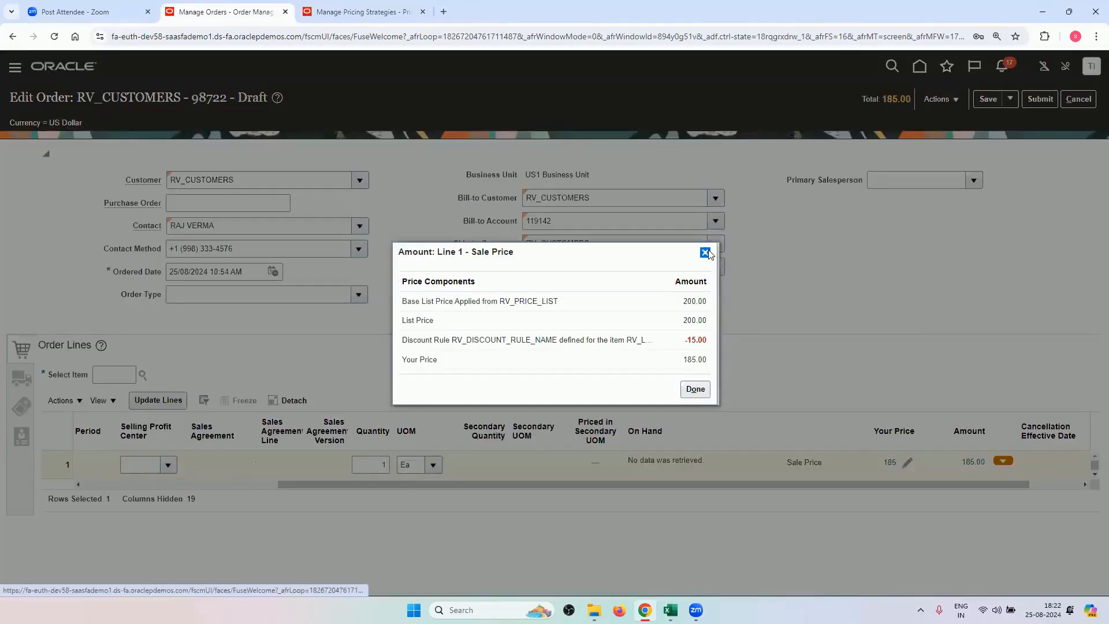
pyautogui.click(705, 252)
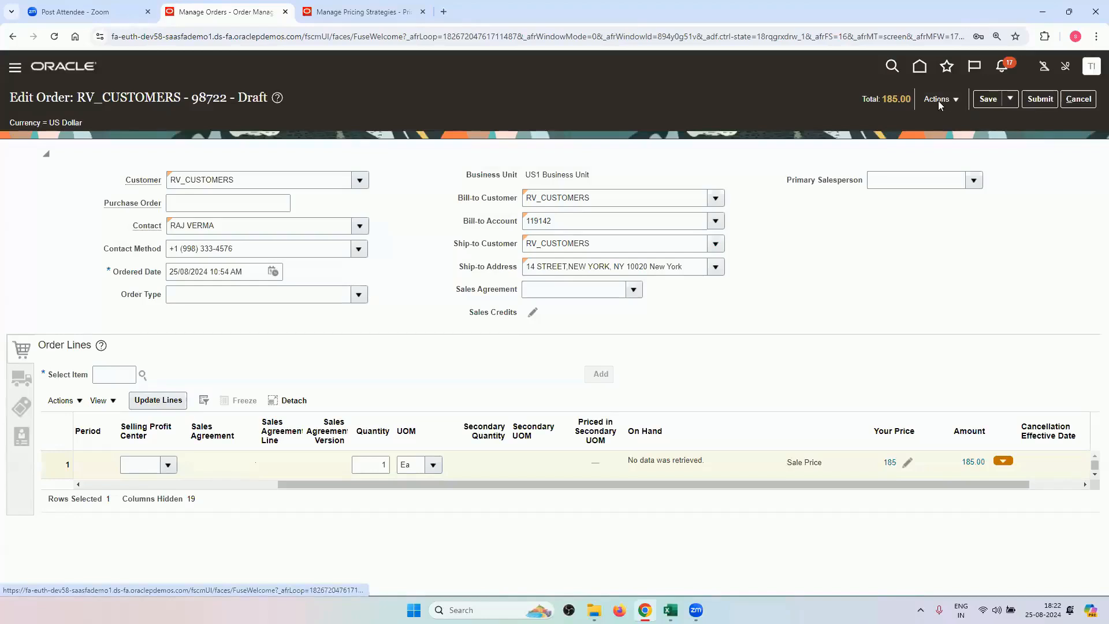
# Step: Switch back to the pricing strategies and open RV_SHIPPING_CHARGE_LIST from RV_PRICING_STRATEGY's shipping rules
pyautogui.click(355, 11)
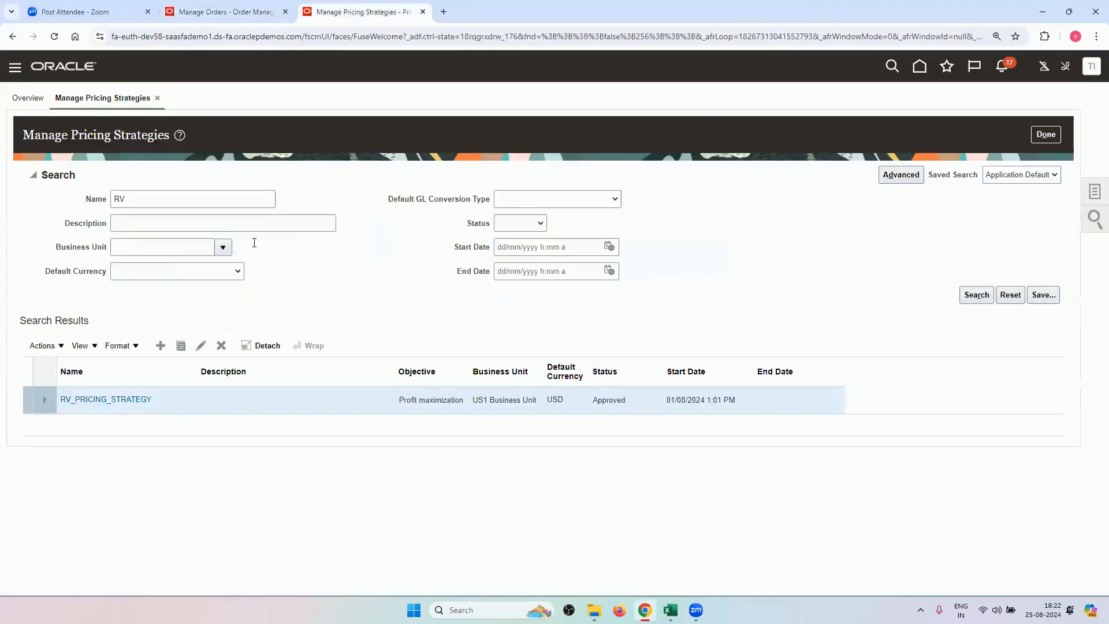
pyautogui.click(145, 401)
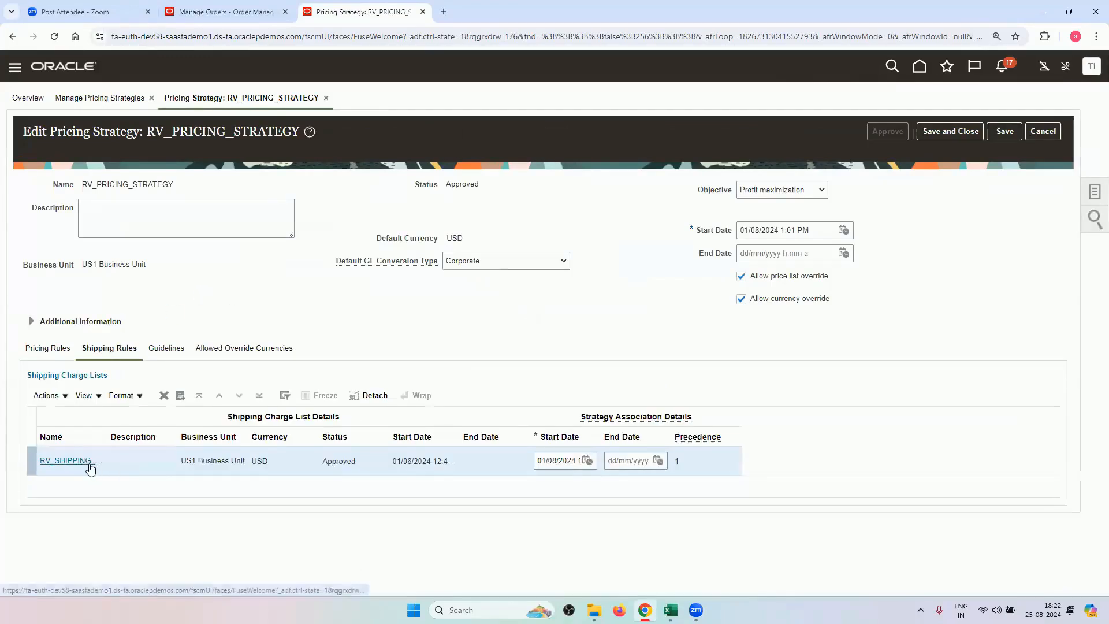
pyautogui.click(89, 467)
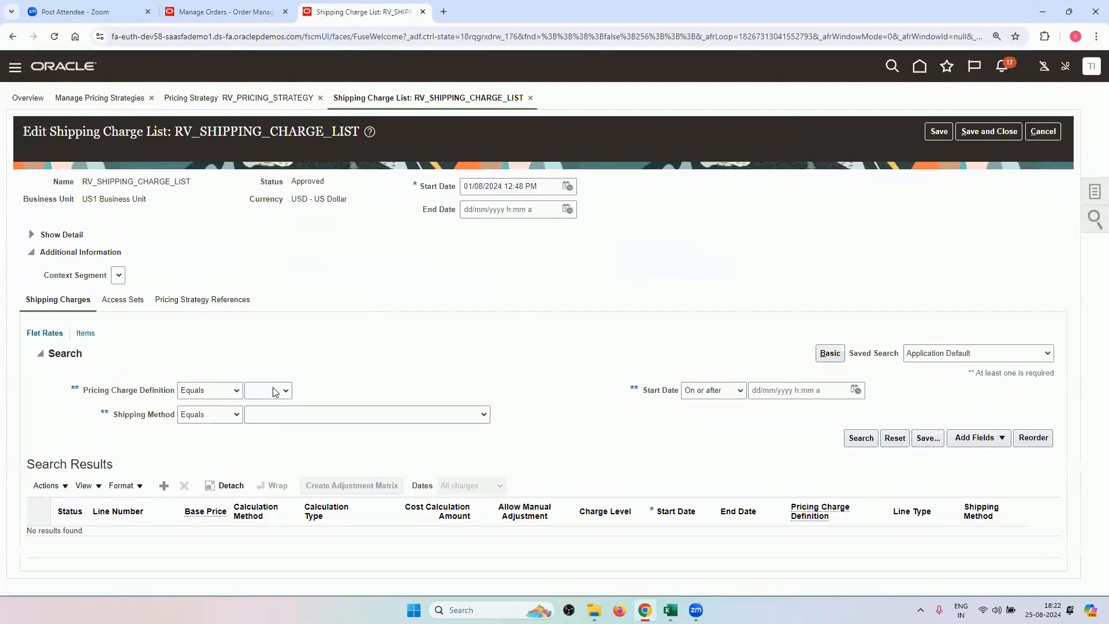
# Step: Search the shipping charge list's flat rate charges by pricing charge definition
pyautogui.click(275, 392)
pyautogui.click(276, 423)
pyautogui.click(857, 440)
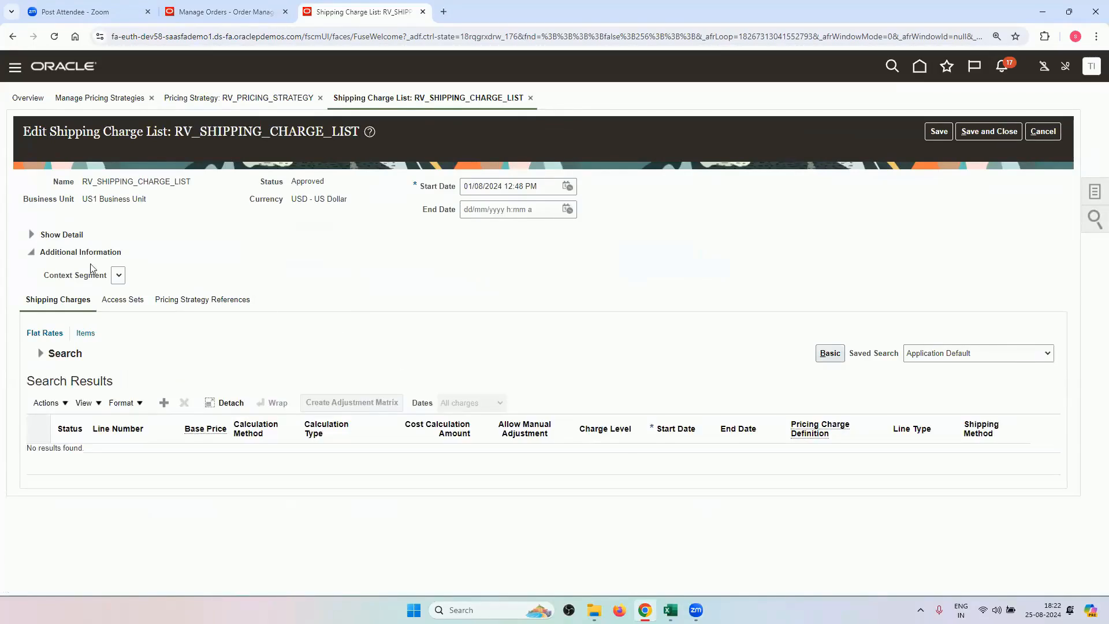
pyautogui.click(31, 235)
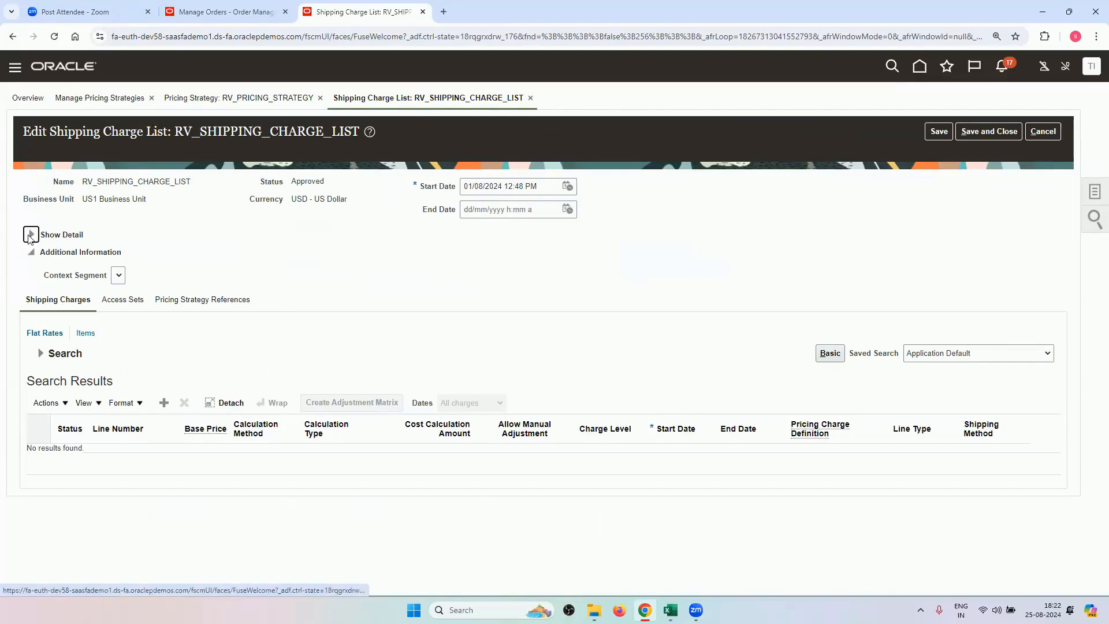
# Step: Search the list's item charges for the Freight definition, examine the whole RV_LAPTOP charge line, and return to the sales order
pyautogui.click(87, 333)
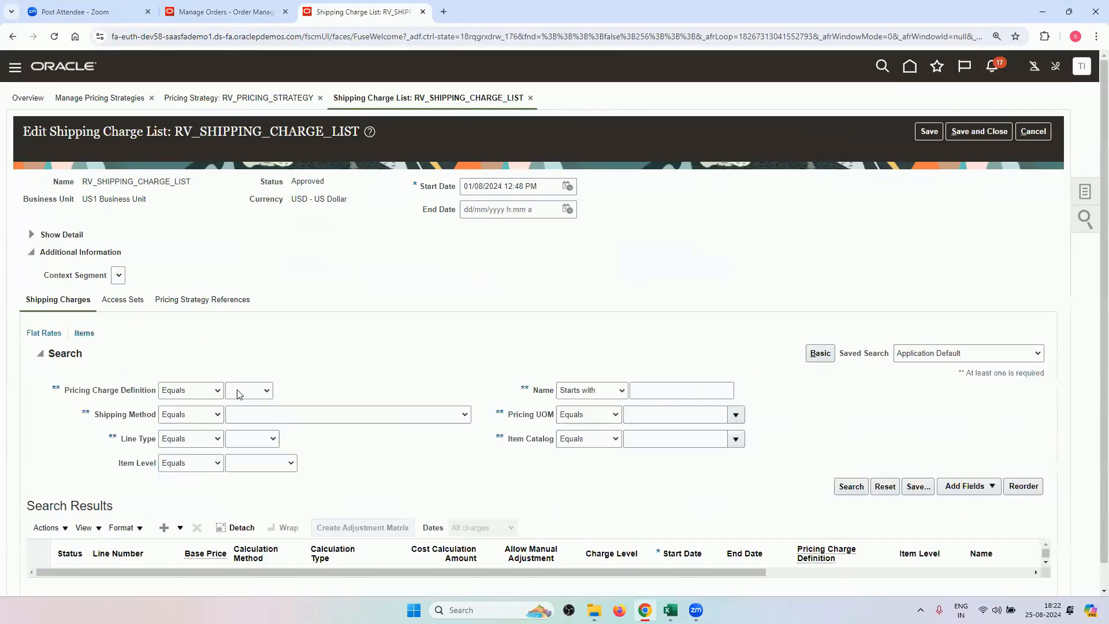
pyautogui.click(259, 414)
pyautogui.click(252, 394)
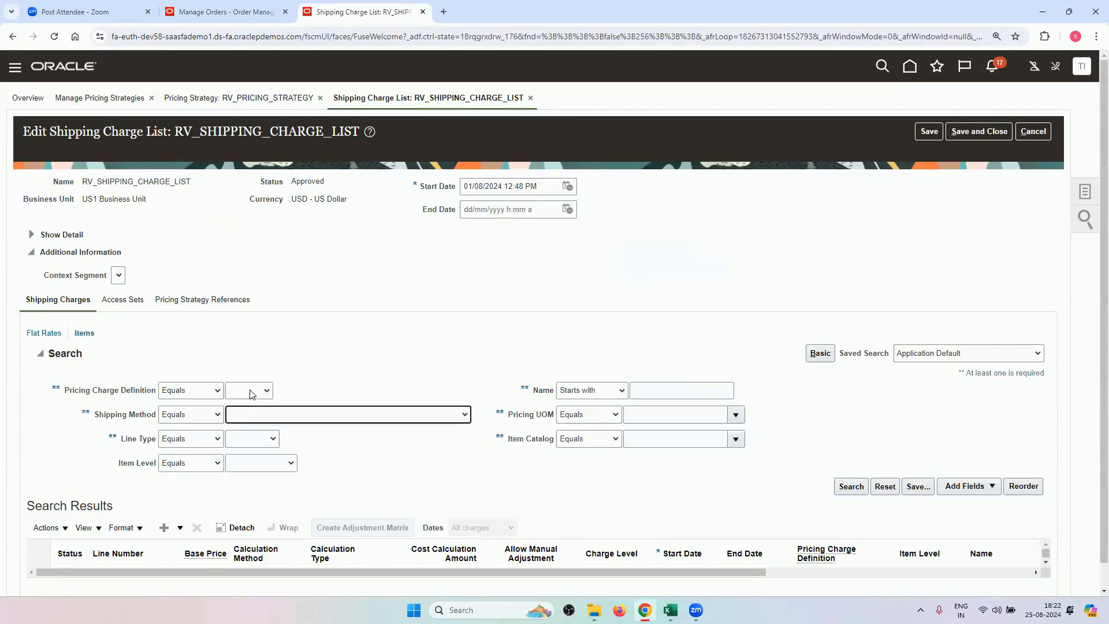
pyautogui.click(253, 394)
pyautogui.click(242, 423)
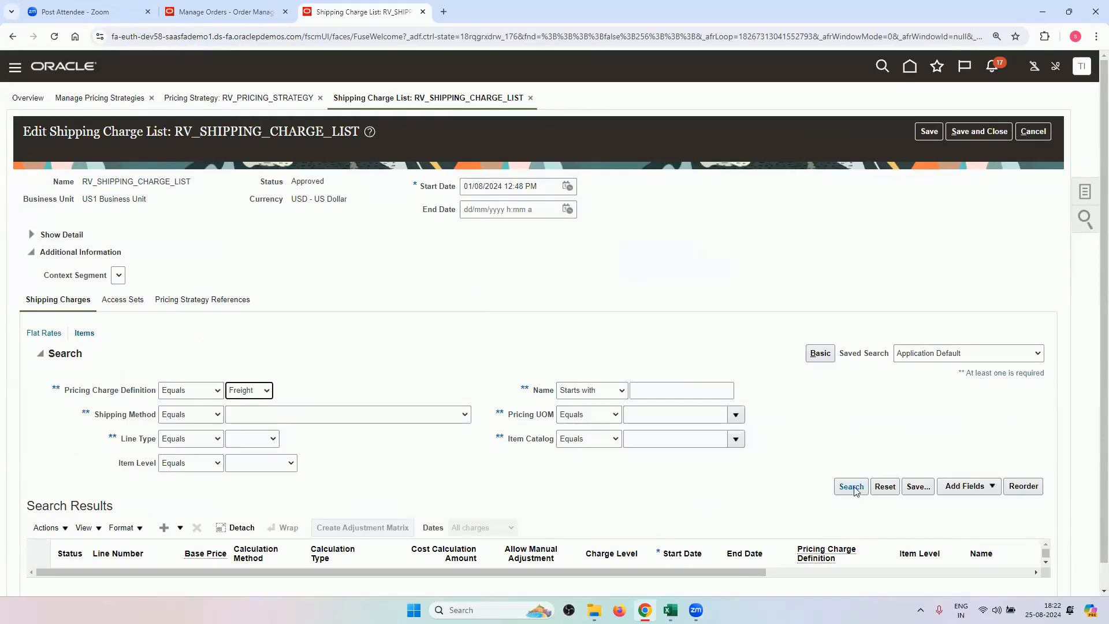
pyautogui.scroll(-2, 517, 298)
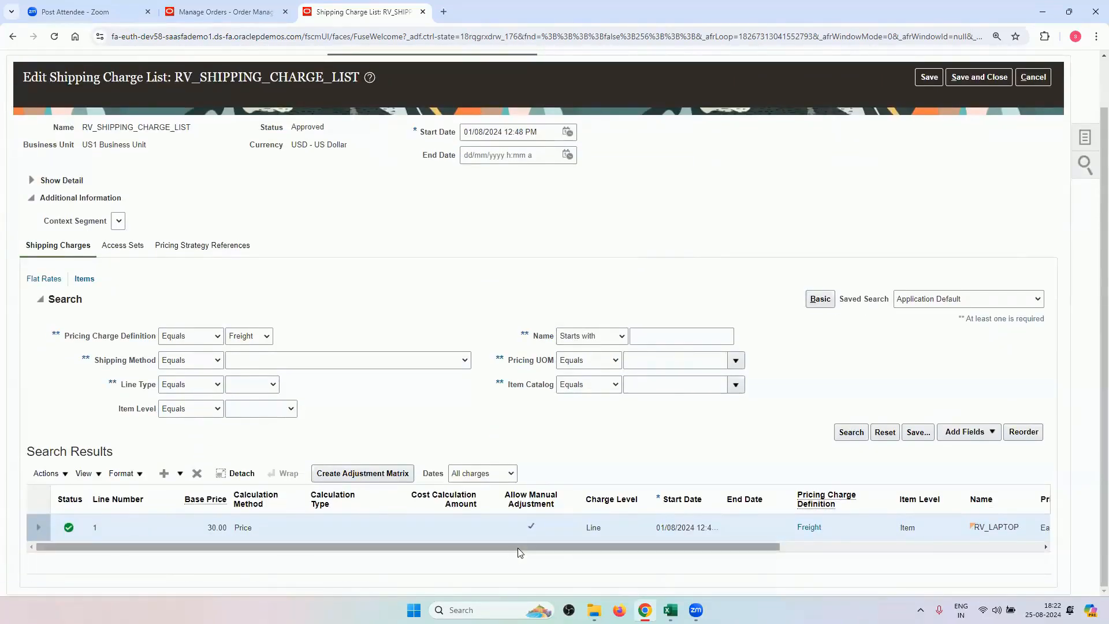
pyautogui.moveTo(517, 548); pyautogui.dragTo(833, 585)
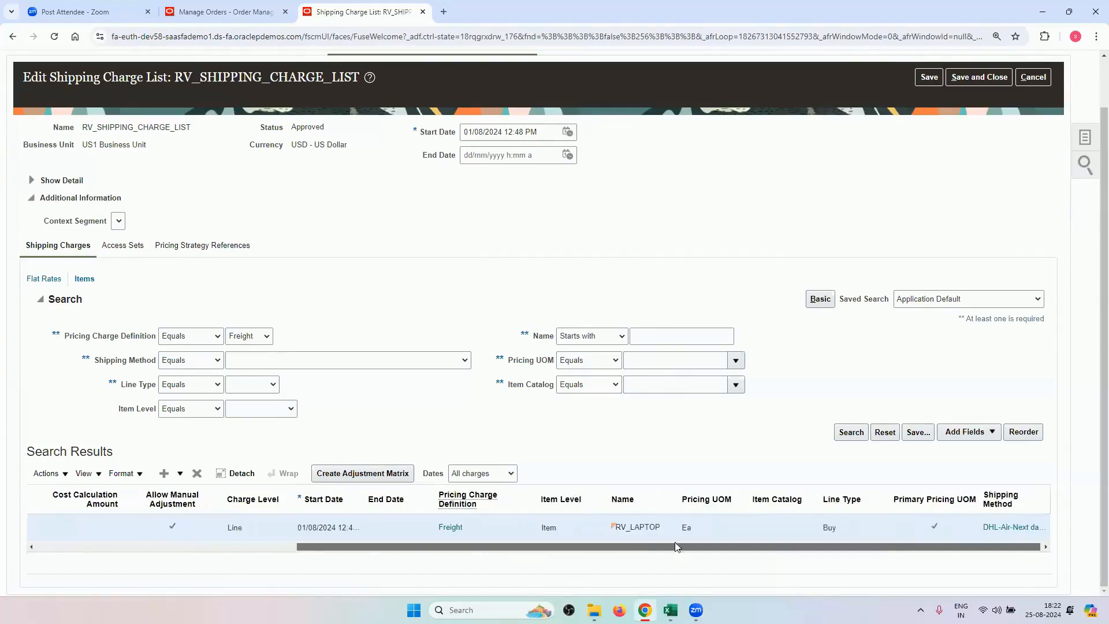
pyautogui.hscroll(-10, 631, 536)
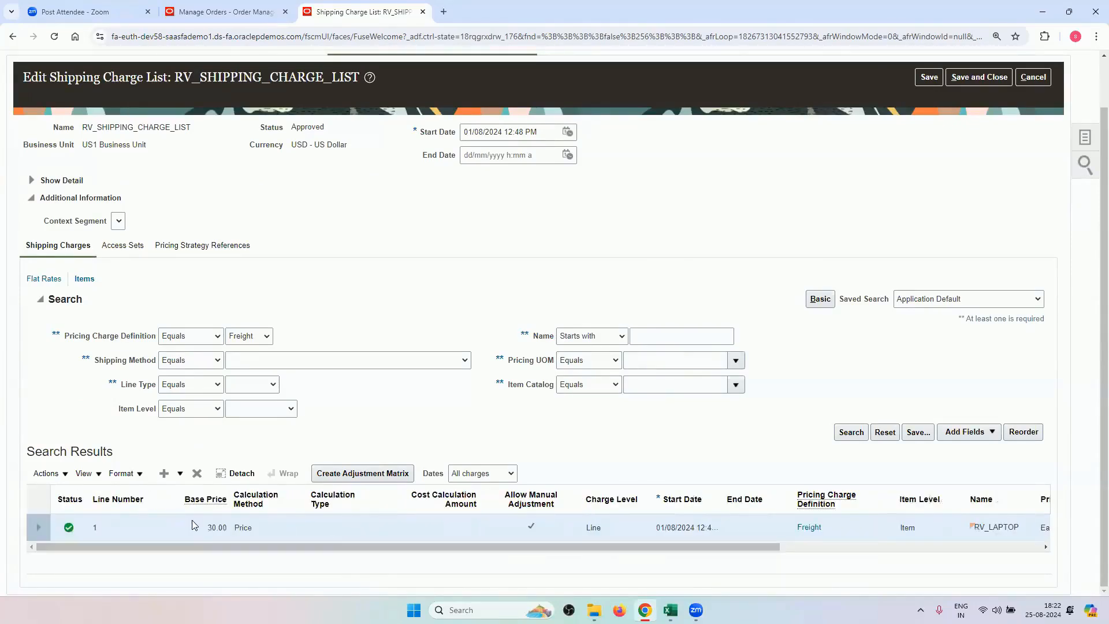
pyautogui.click(422, 12)
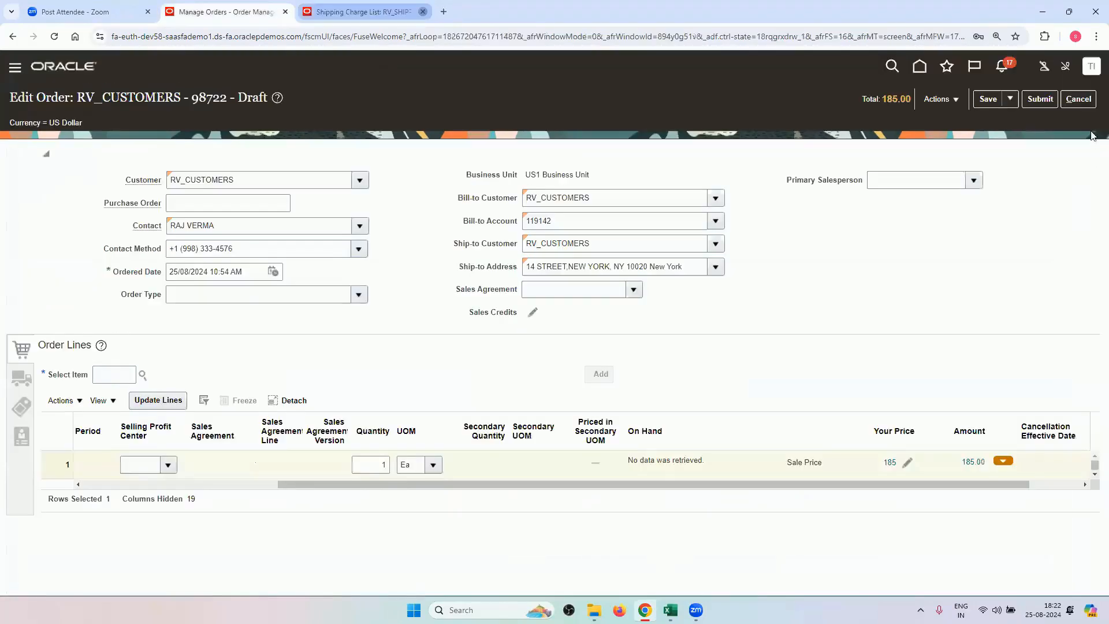
# Step: Copy the draft order's number from the page title, sign out of the application, and confirm the logout
pyautogui.doubleClick(209, 97)
pyautogui.rightClick(203, 94)
pyautogui.click(223, 104)
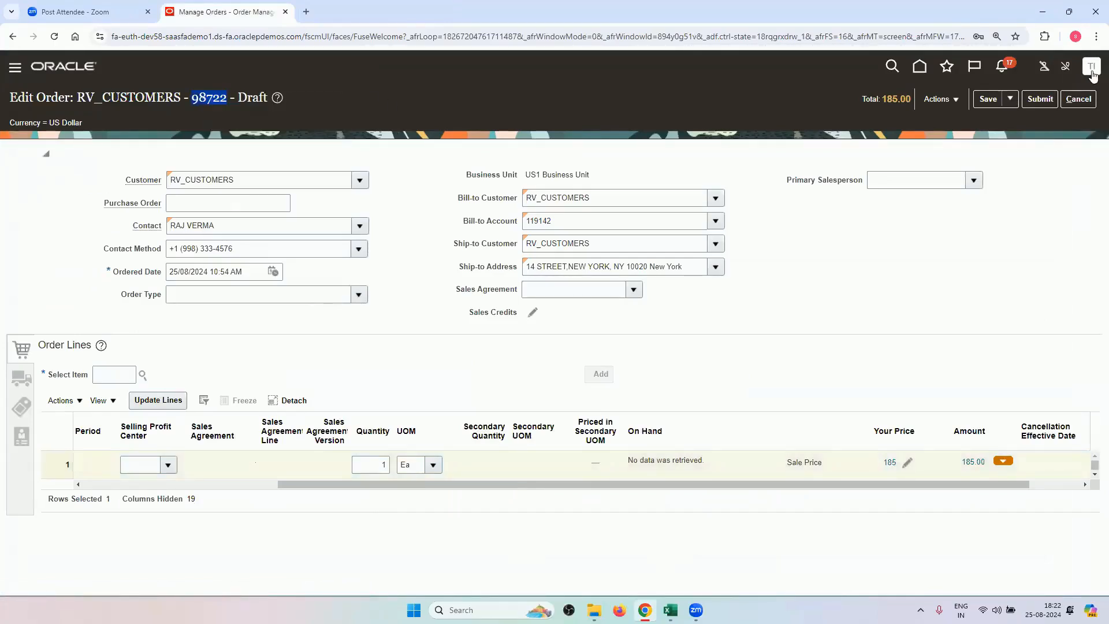
pyautogui.click(1092, 67)
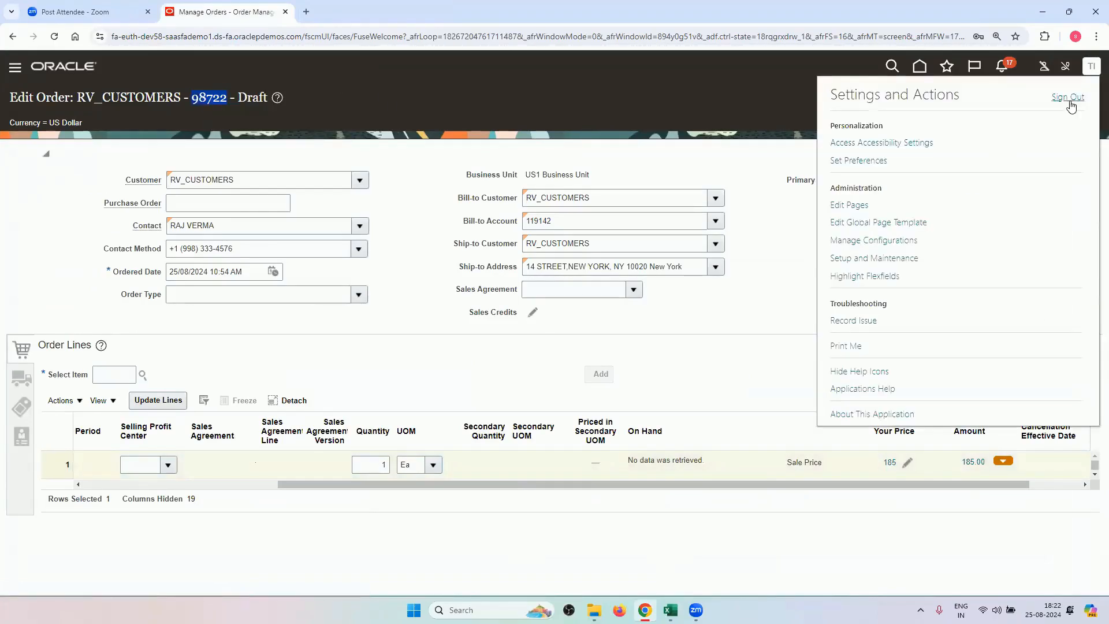
pyautogui.click(1070, 101)
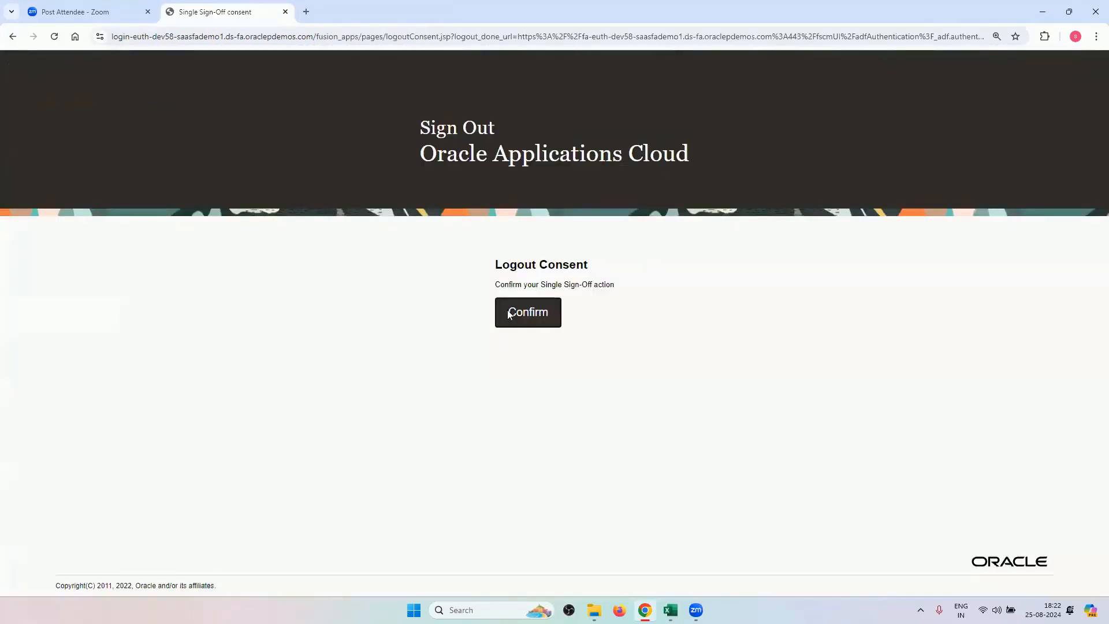
pyautogui.click(509, 314)
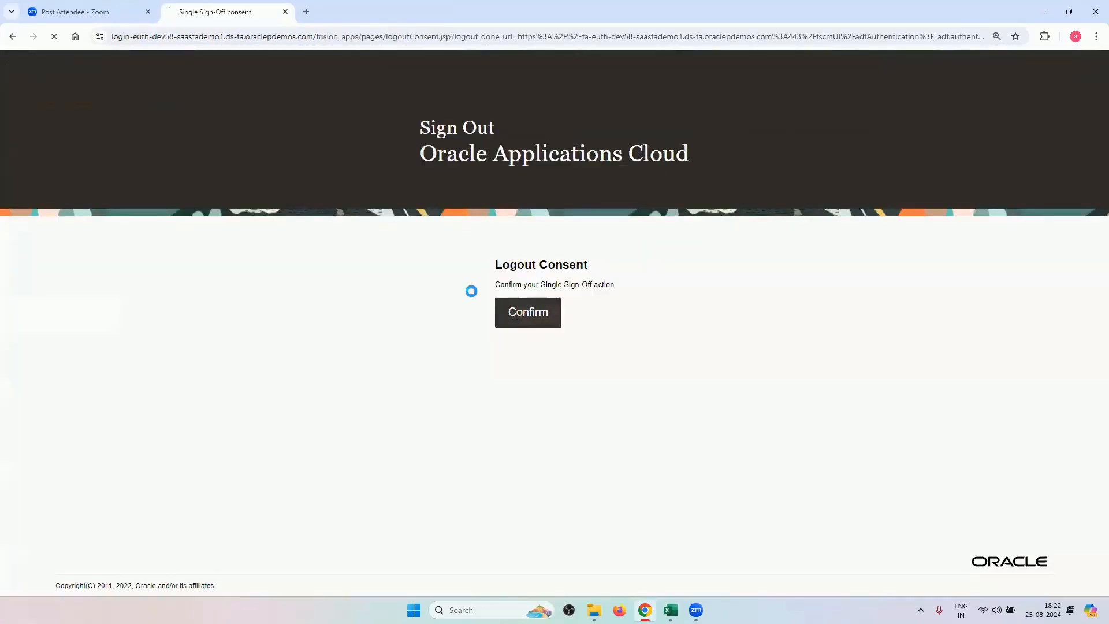
# Step: Sign back in to Oracle Applications Cloud by entering the user ID and the account password
pyautogui.write('TEST.IMP7')
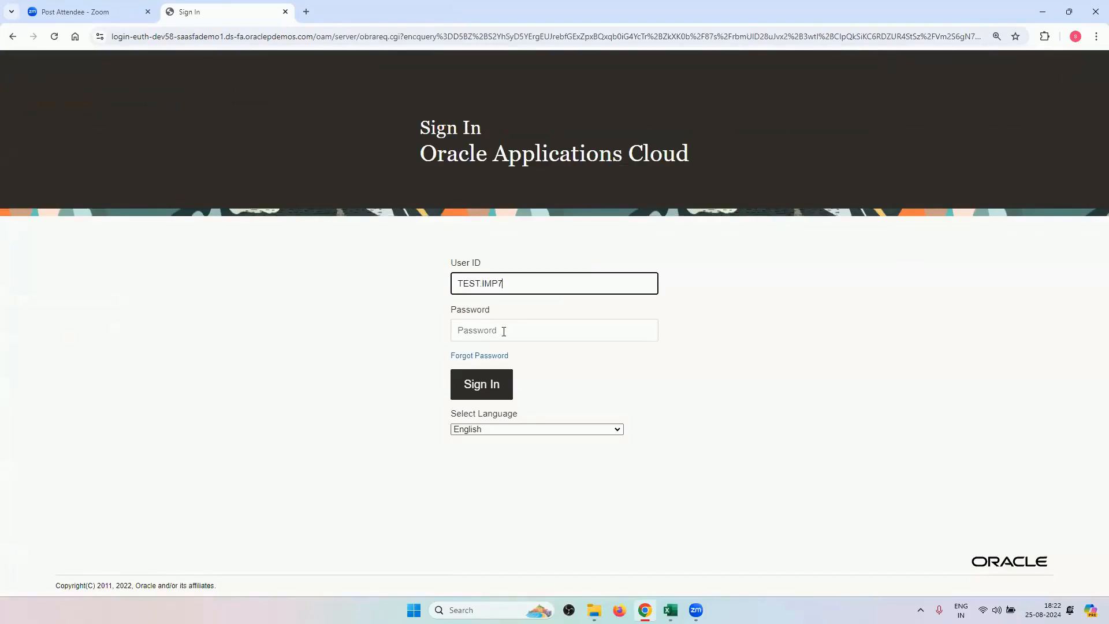
pyautogui.click(503, 331)
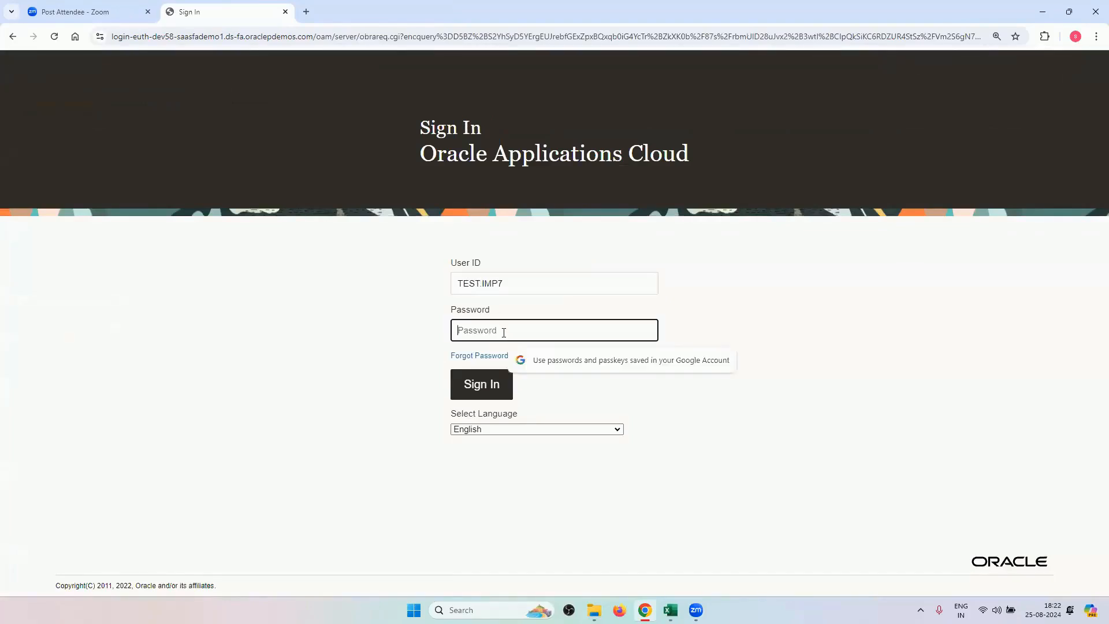
pyautogui.write('••••••••')
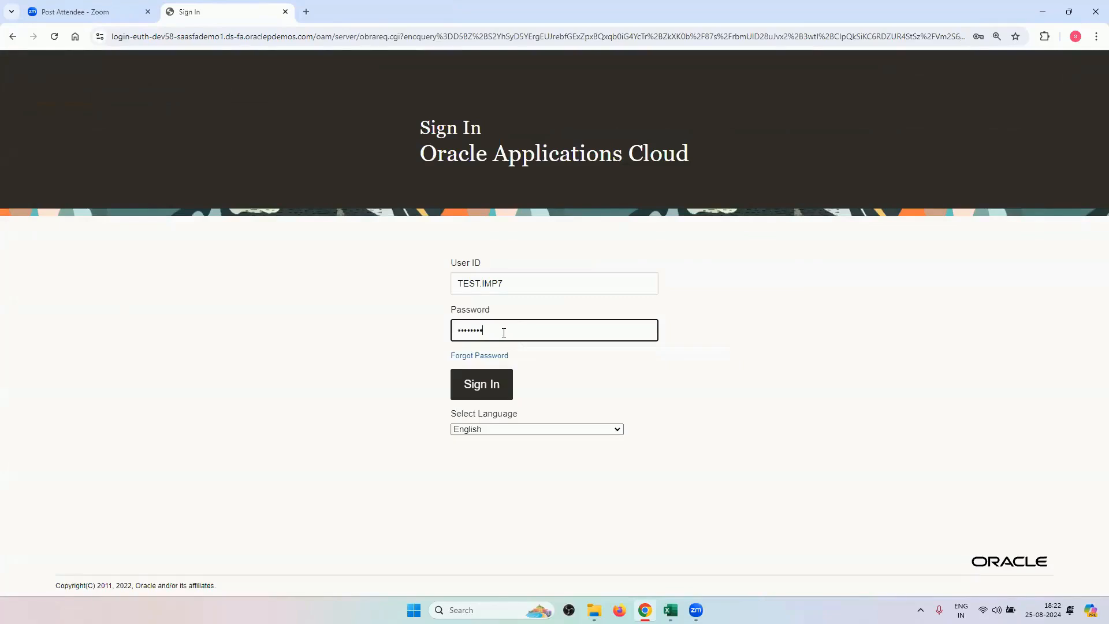
pyautogui.write('••')
pyautogui.press('Return')
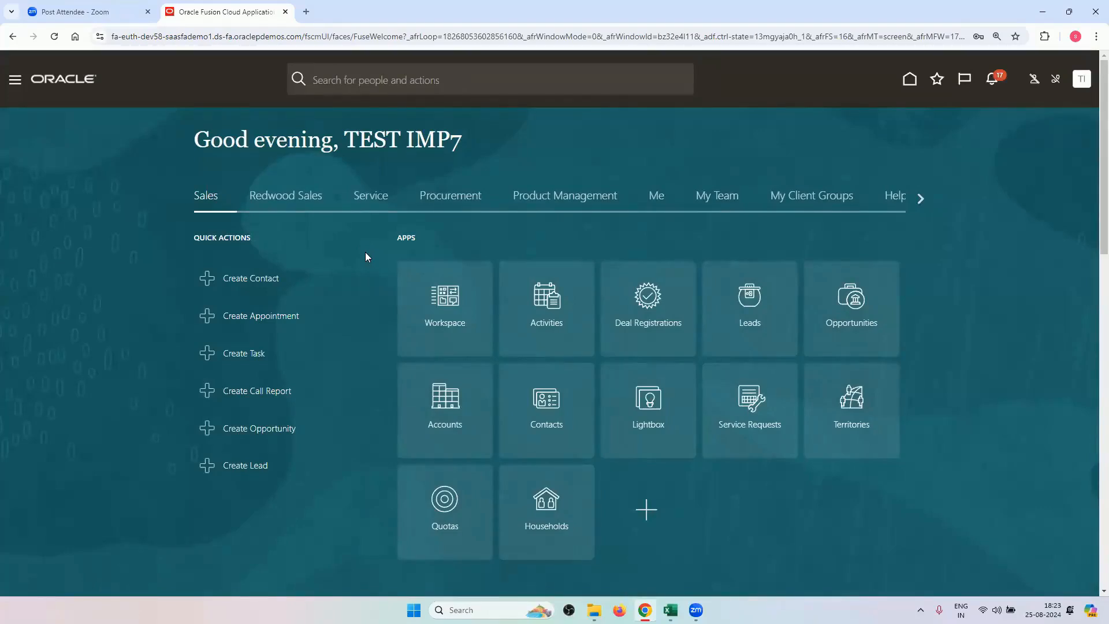
# Step: Open Pricing Administration from the Order Management apps and display its list of pricing tasks
pyautogui.click(920, 199)
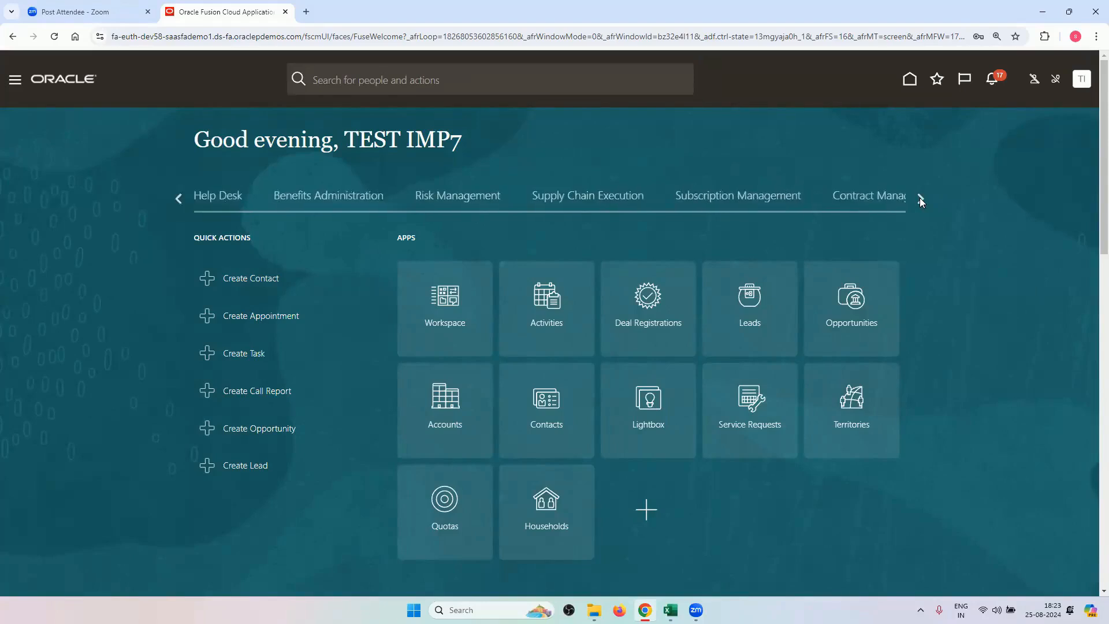
pyautogui.click(919, 198)
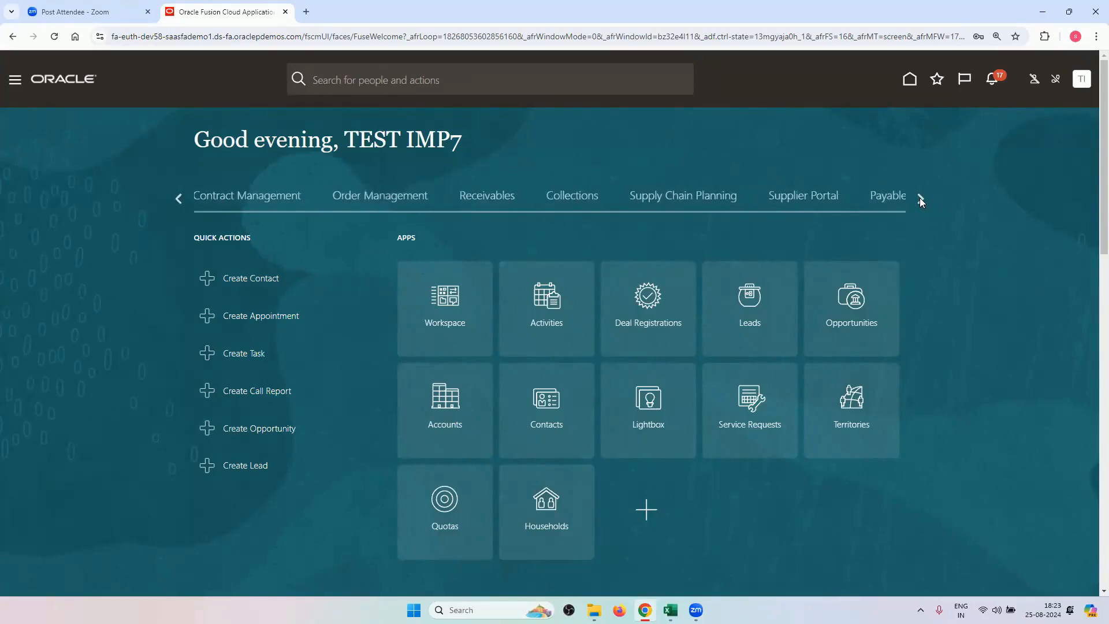
pyautogui.click(403, 197)
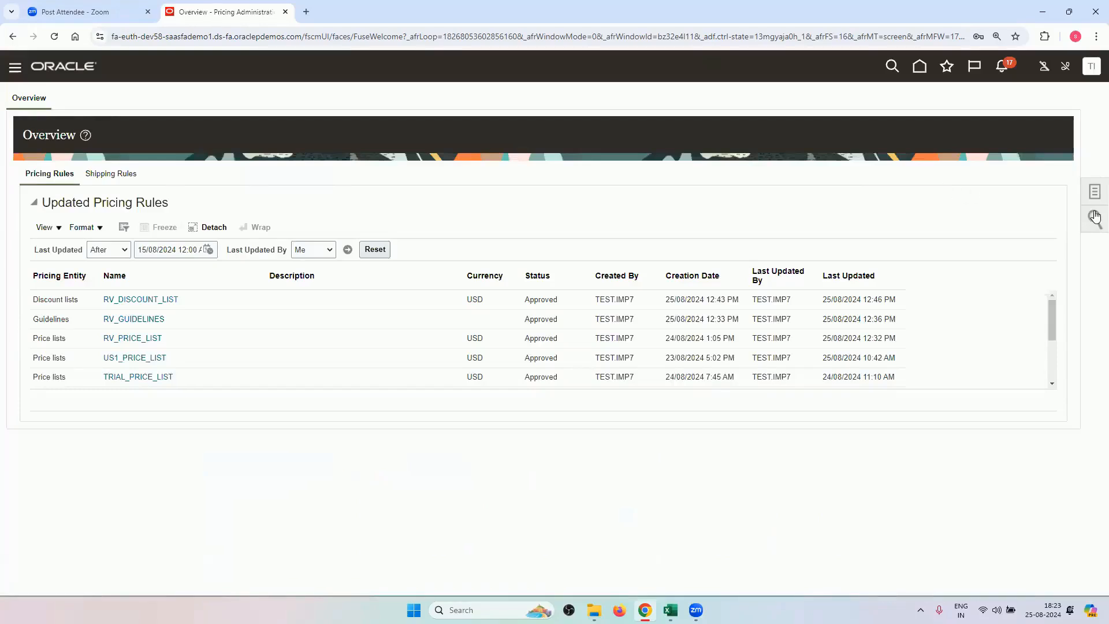
pyautogui.click(1095, 198)
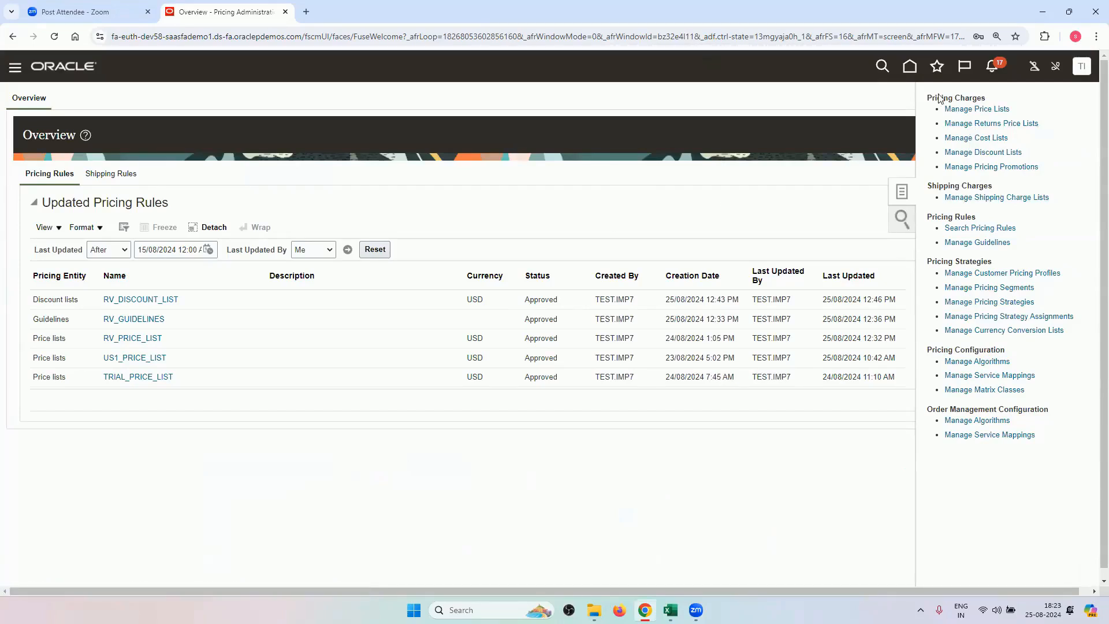
# Step: Go back through the home page to Order Management, search for the draft sales order by its number, and open it for editing
pyautogui.click(918, 68)
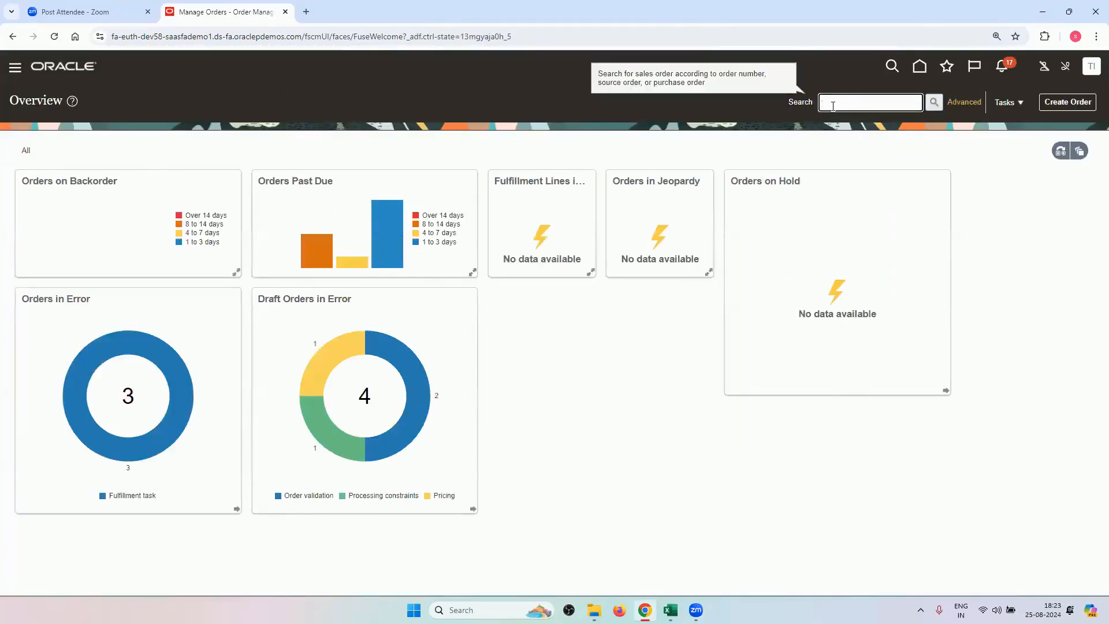
pyautogui.write('98722')
pyautogui.press('Return')
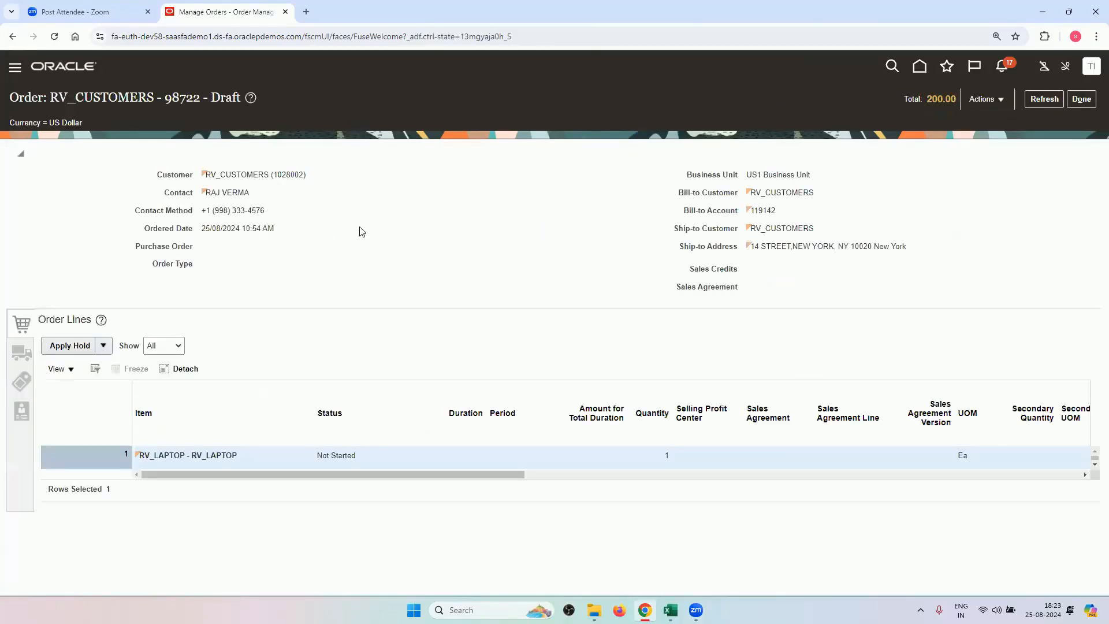
pyautogui.click(983, 99)
pyautogui.click(965, 120)
# Step: Reprice the draft order and review the price components of line 1's amount in the order lines
pyautogui.moveTo(740, 483); pyautogui.dragTo(993, 517)
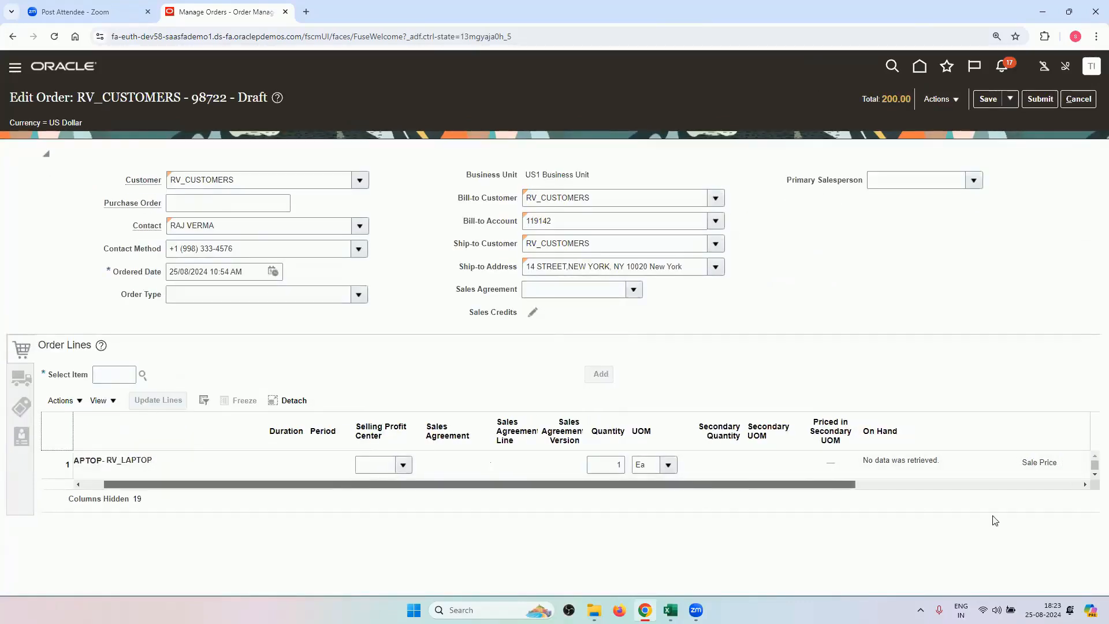
pyautogui.click(936, 111)
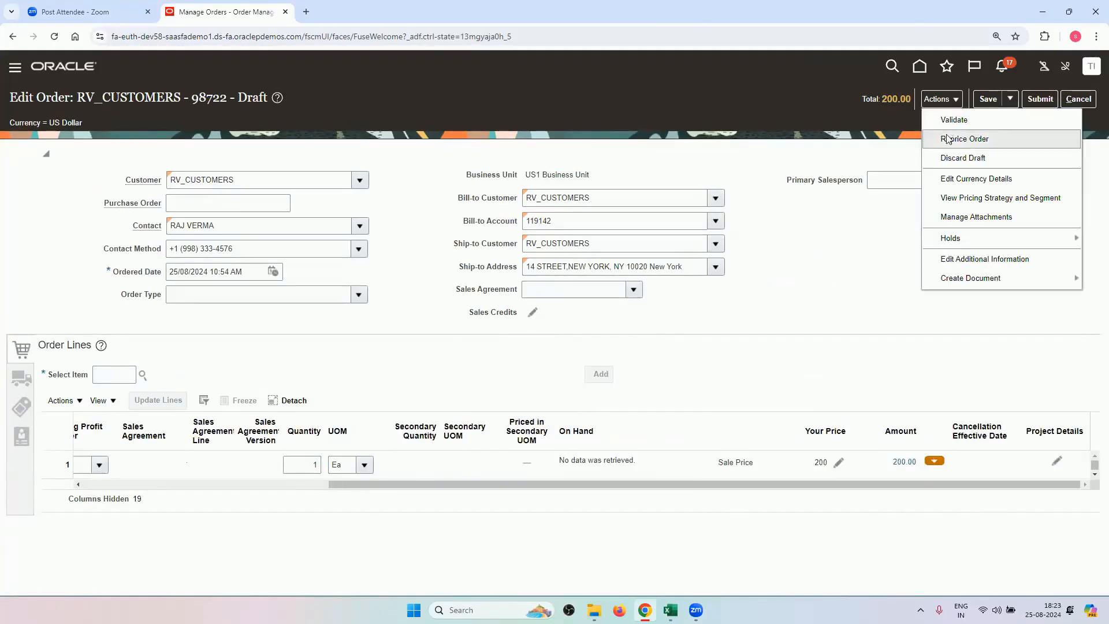
pyautogui.click(949, 138)
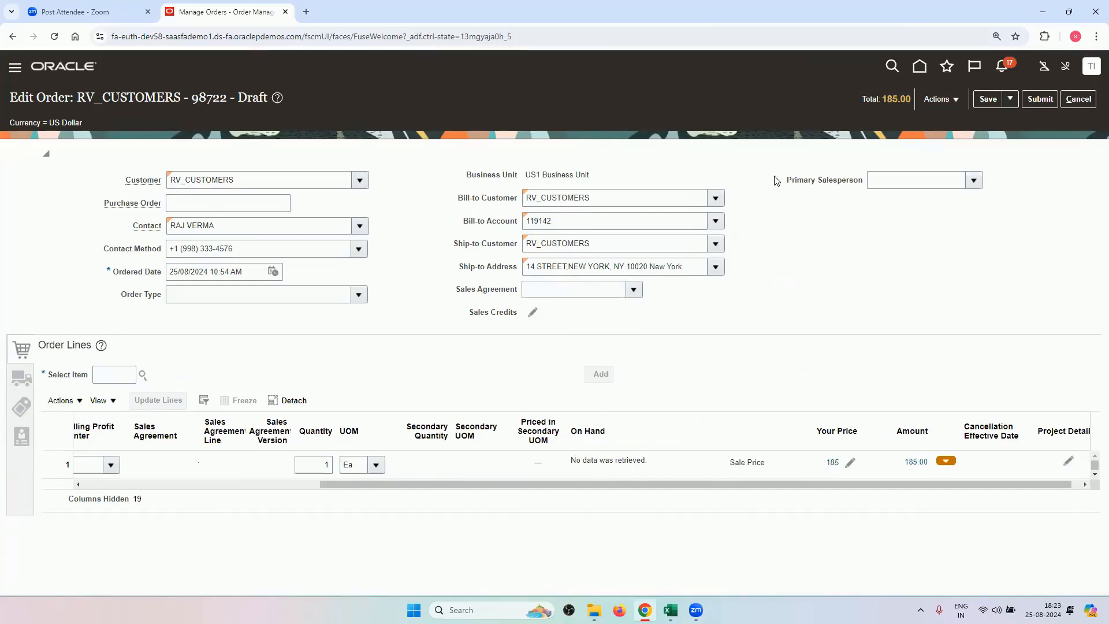
pyautogui.click(918, 462)
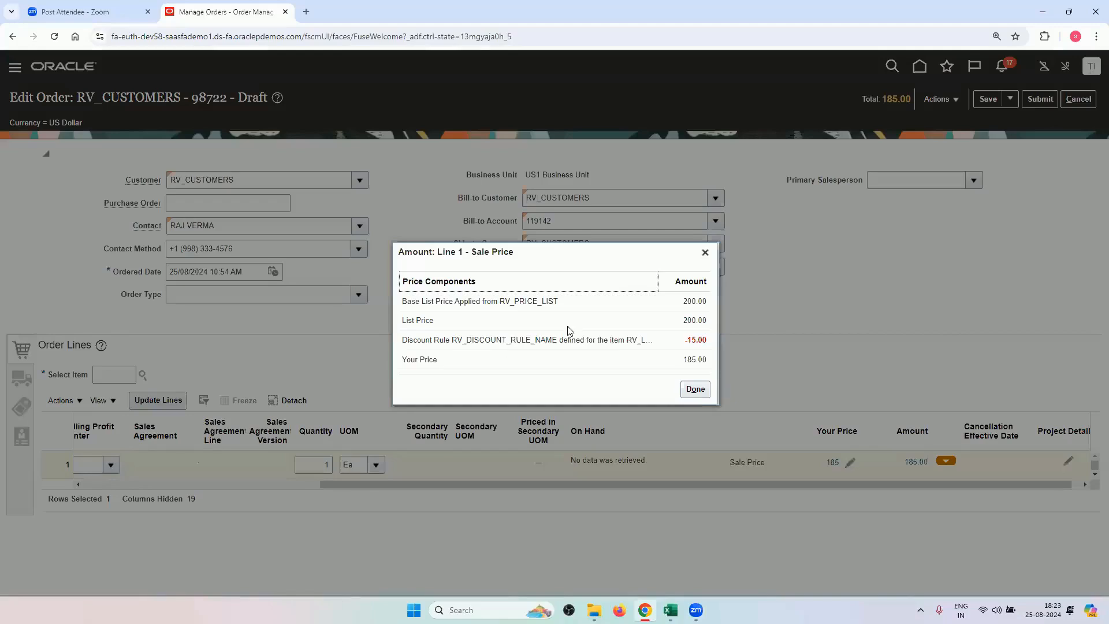
pyautogui.click(705, 253)
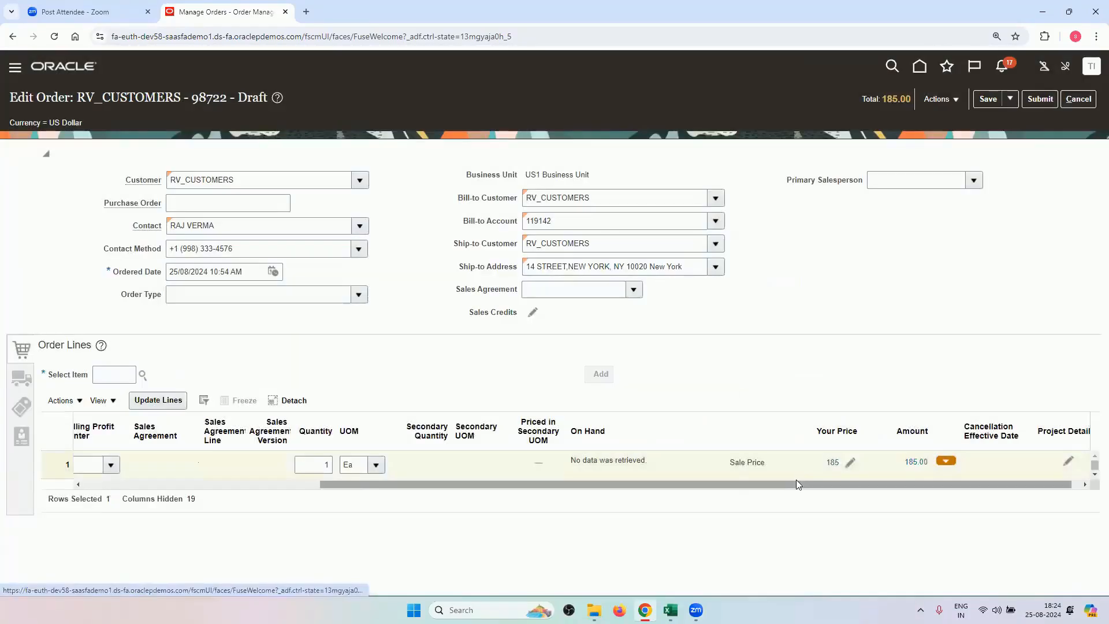
pyautogui.moveTo(793, 483); pyautogui.dragTo(947, 489)
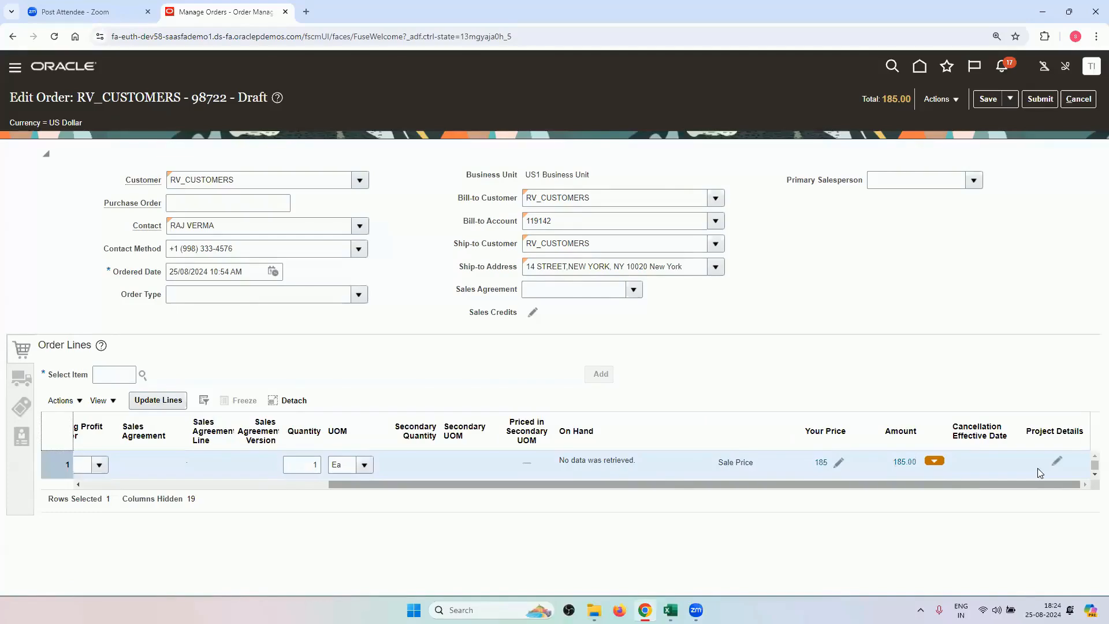
pyautogui.click(657, 480)
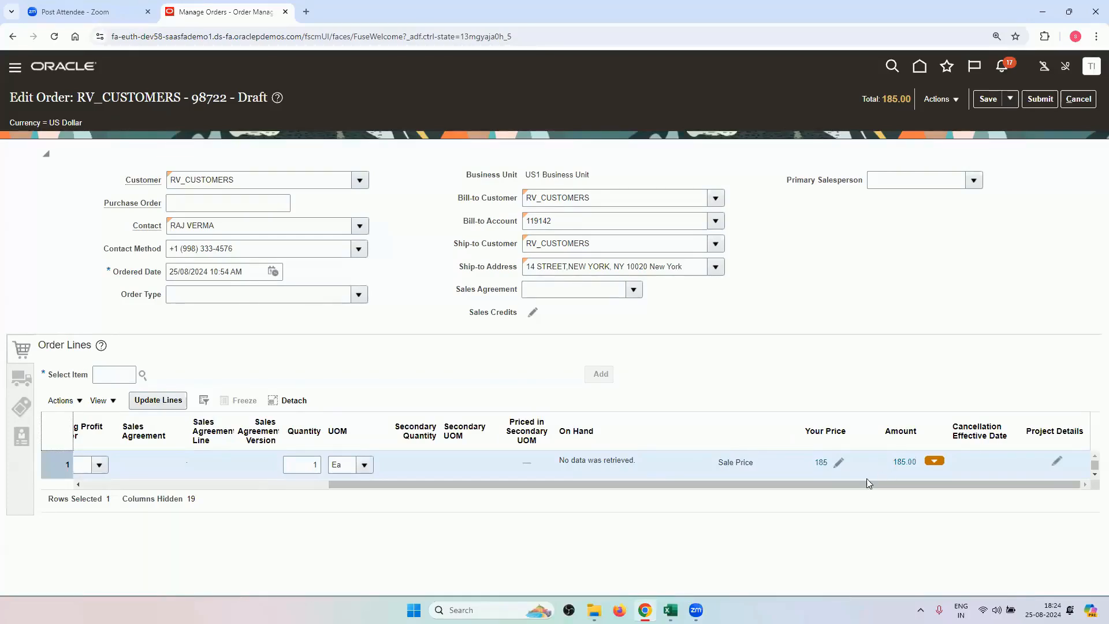
# Step: Open the full shipping method search from the order's general shipment details
pyautogui.moveTo(582, 485); pyautogui.dragTo(720, 547)
pyautogui.click(22, 379)
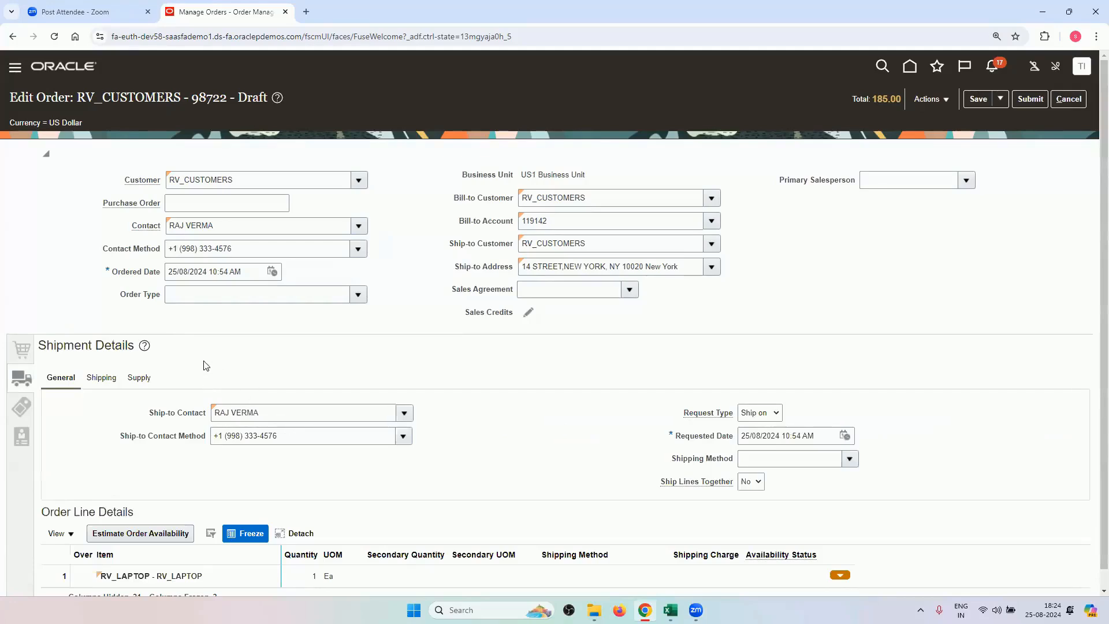
pyautogui.click(849, 459)
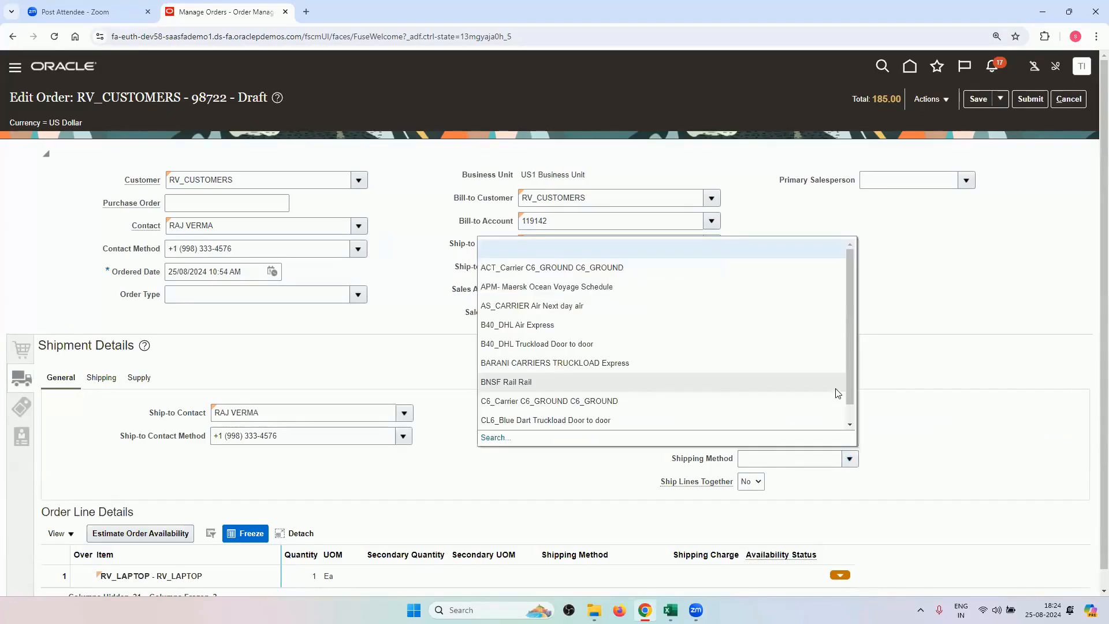
pyautogui.click(569, 443)
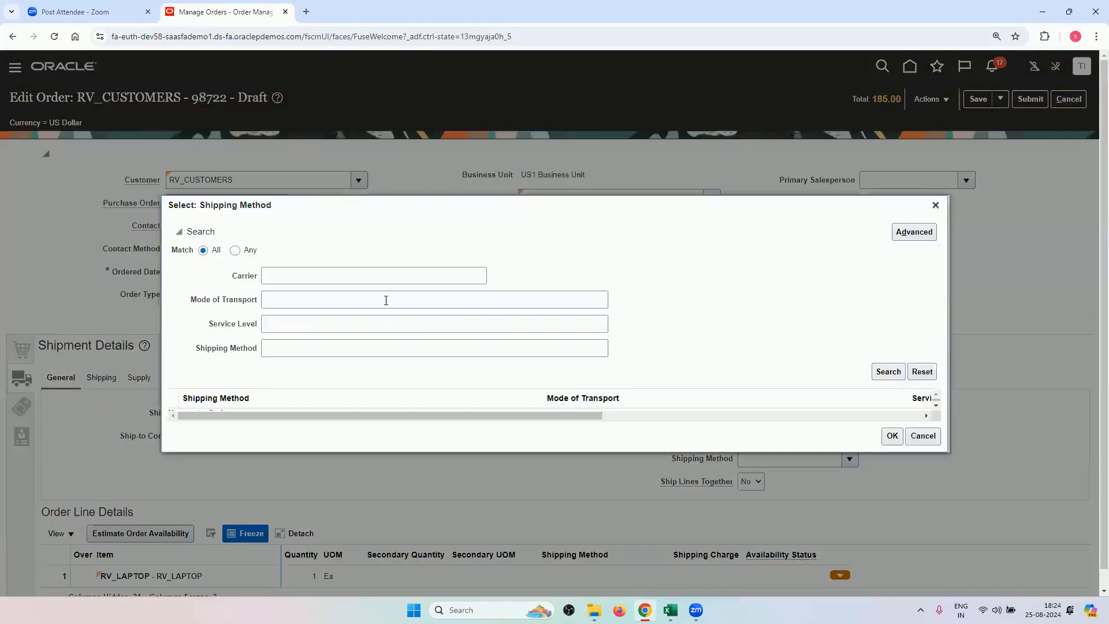
# Step: Search the shipping methods for the carrier "dhl"
pyautogui.click(378, 276)
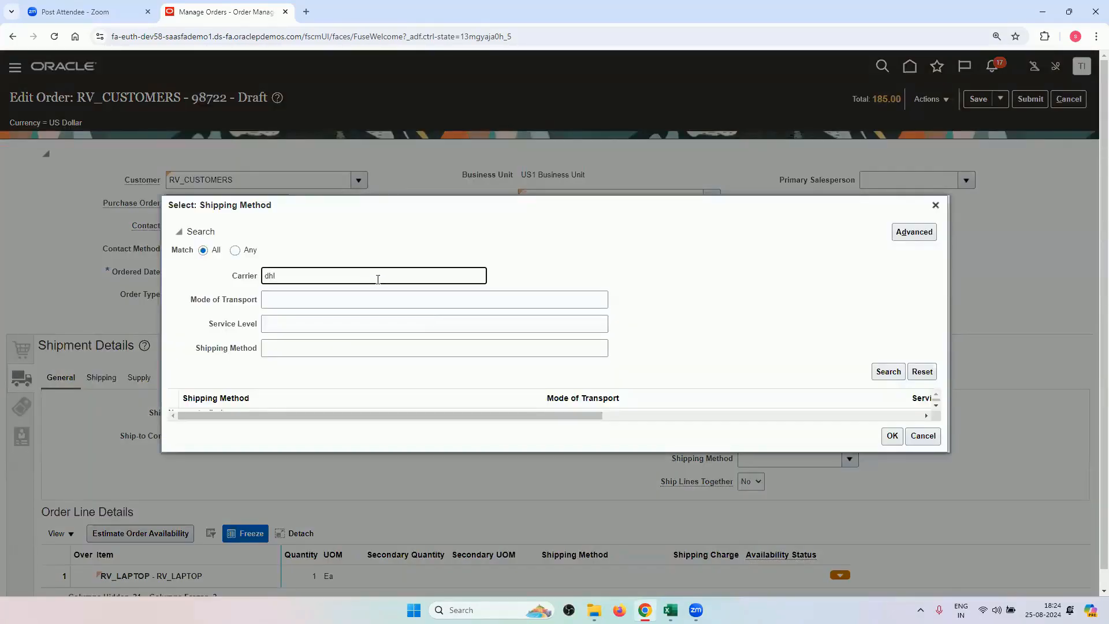
pyautogui.write('dhl')
pyautogui.scroll(-1, 539, 327)
pyautogui.click(887, 373)
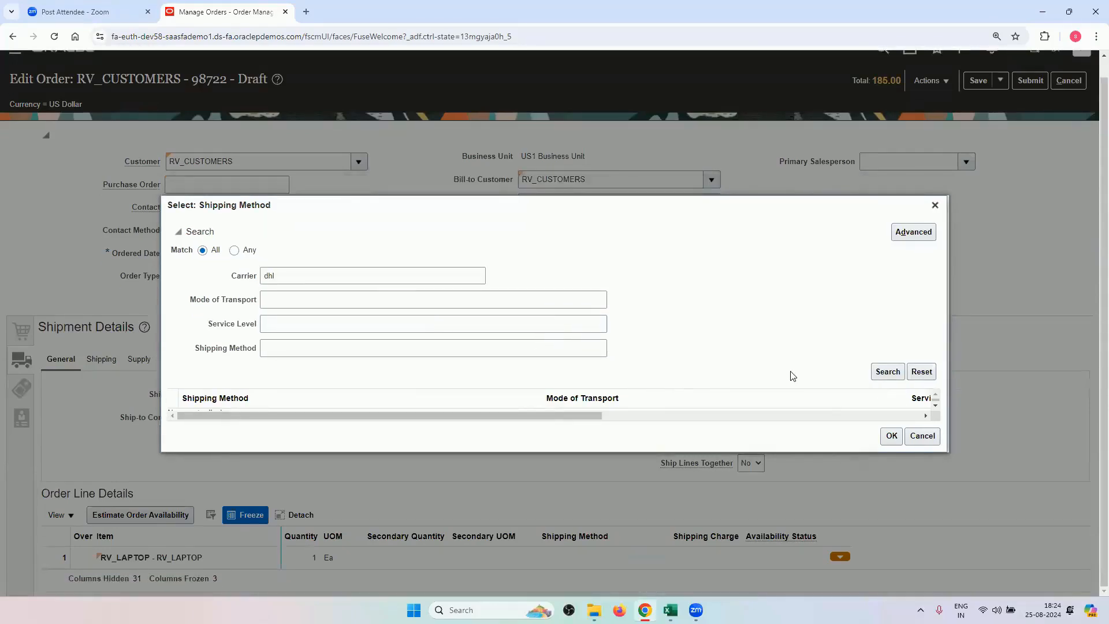
# Step: Clear the carrier filter, list all shipping methods and assign DHL Air Next day air to the order
pyautogui.doubleClick(318, 272)
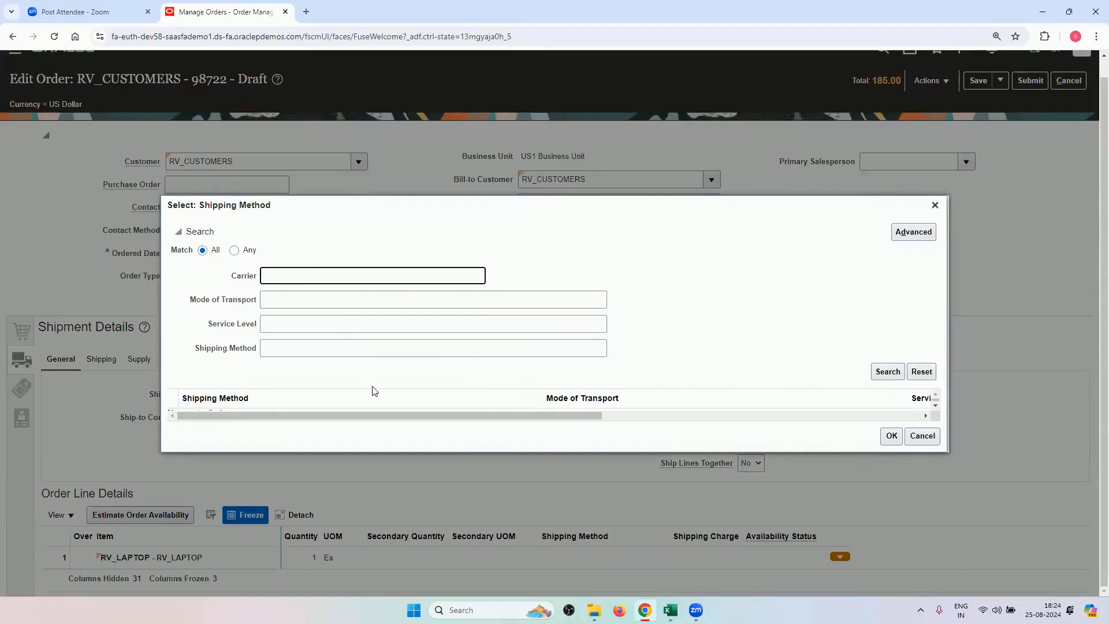
pyautogui.scroll(-3, 331, 399)
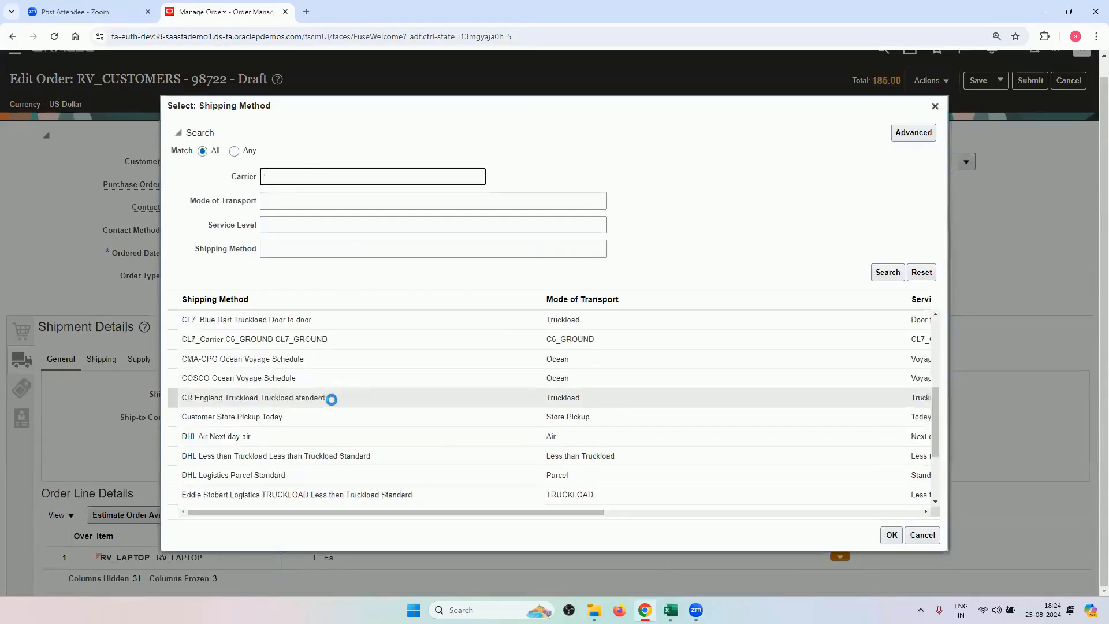
pyautogui.scroll(-5, 327, 457)
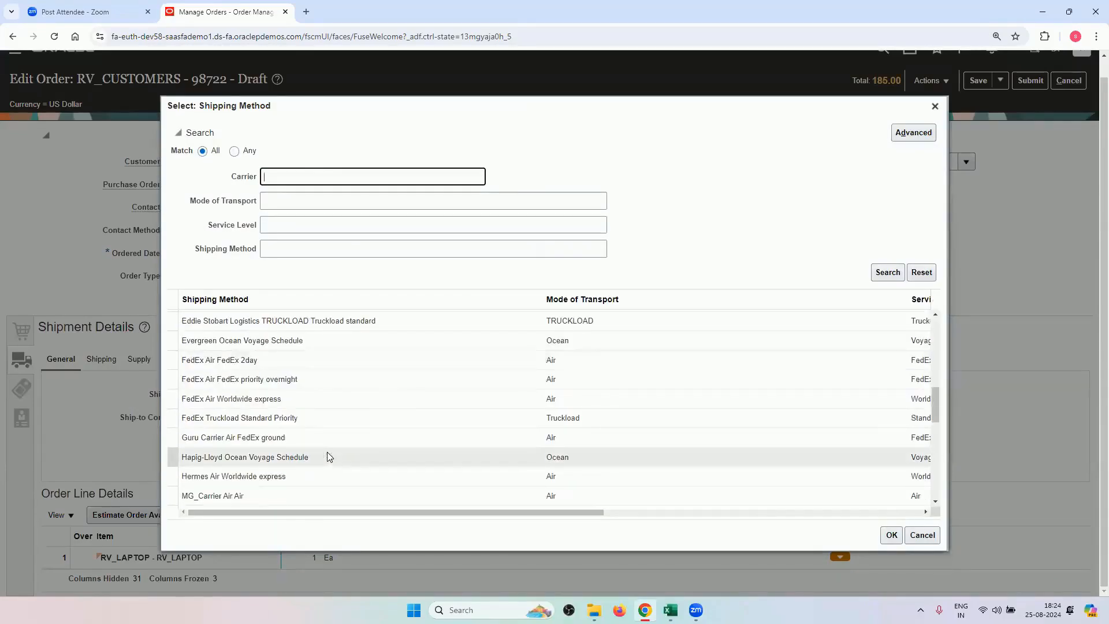
pyautogui.scroll(-10, 327, 433)
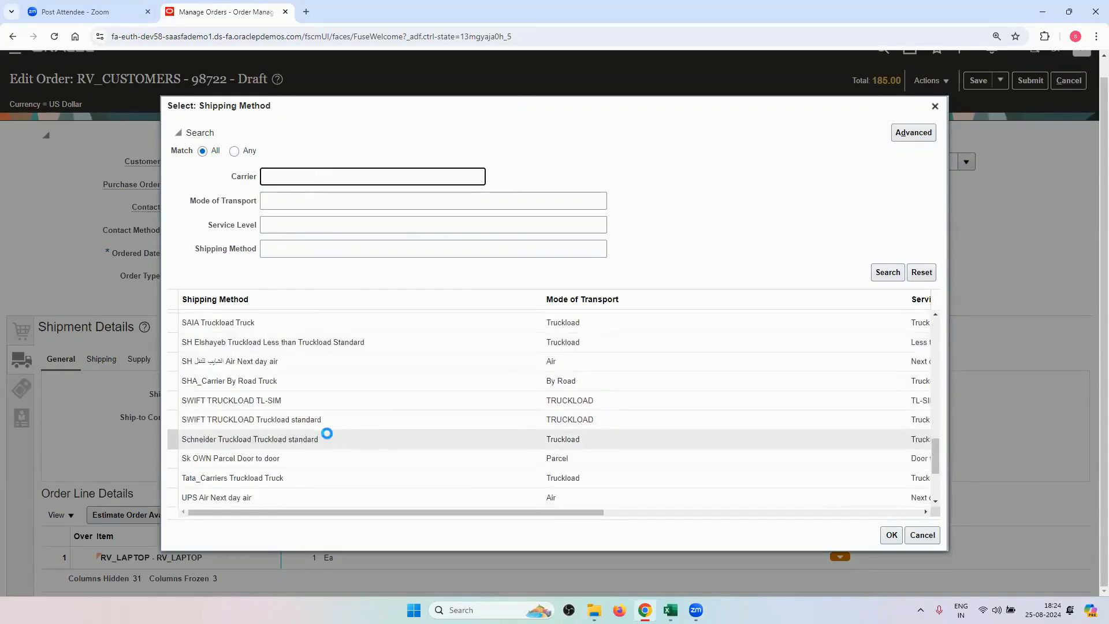
pyautogui.scroll(-3, 326, 433)
pyautogui.scroll(12, 328, 436)
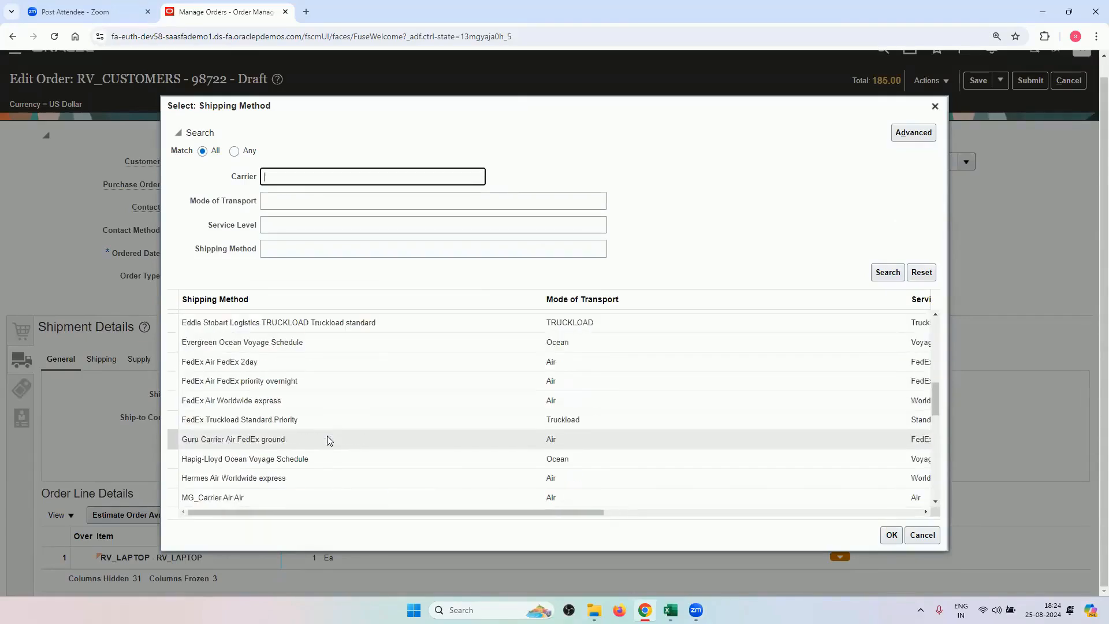
pyautogui.scroll(3, 328, 440)
pyautogui.click(327, 439)
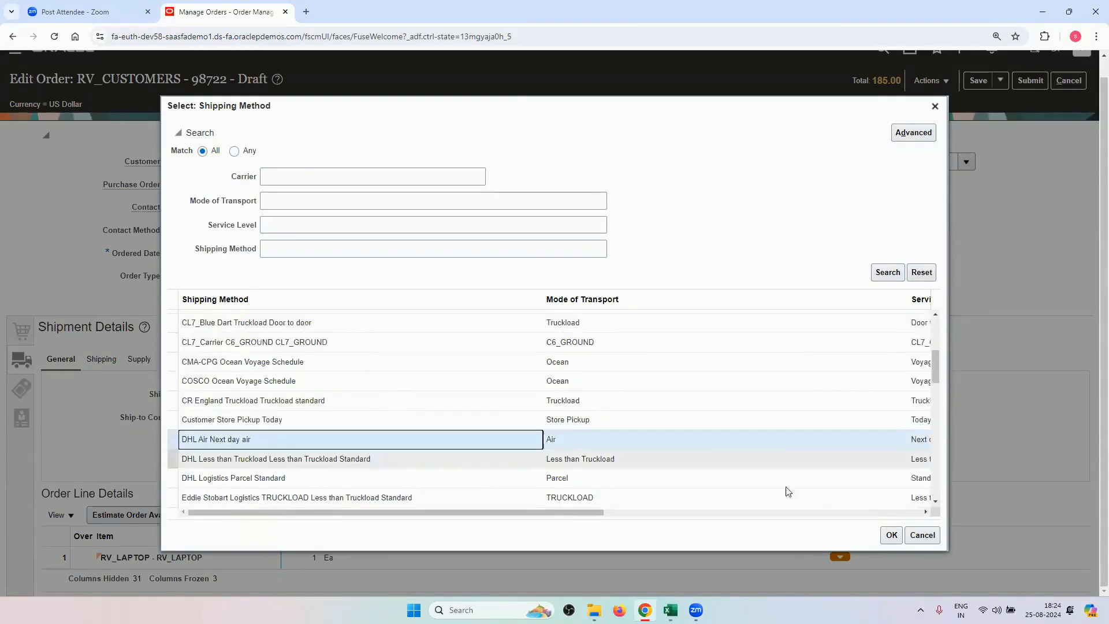
pyautogui.click(900, 535)
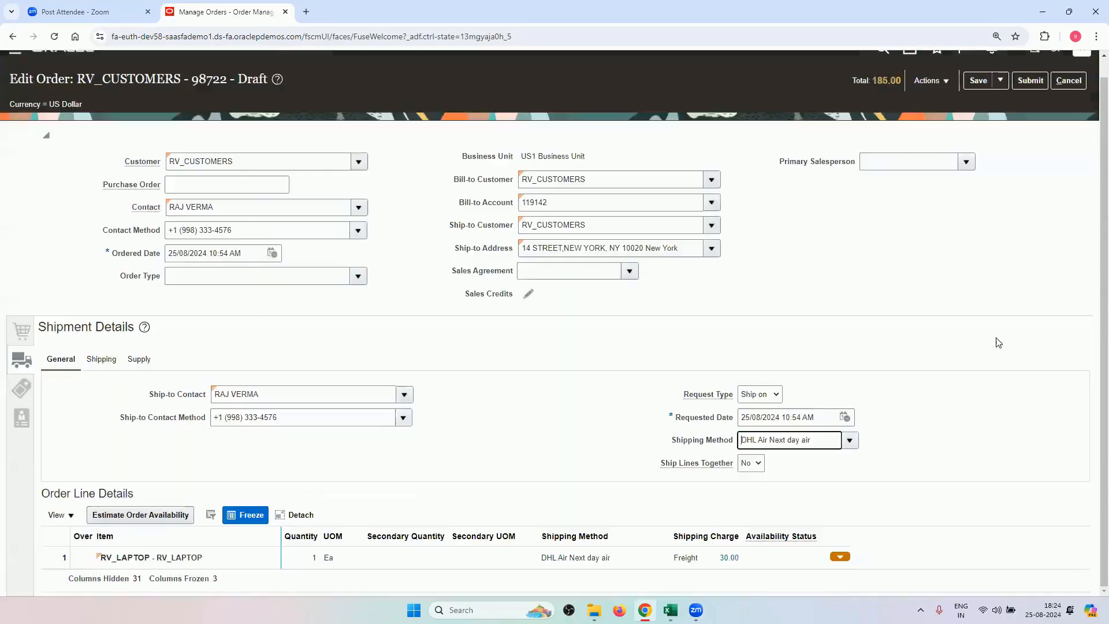
# Step: Return to the order lines and review the price components of line 1's freight amount
pyautogui.click(22, 331)
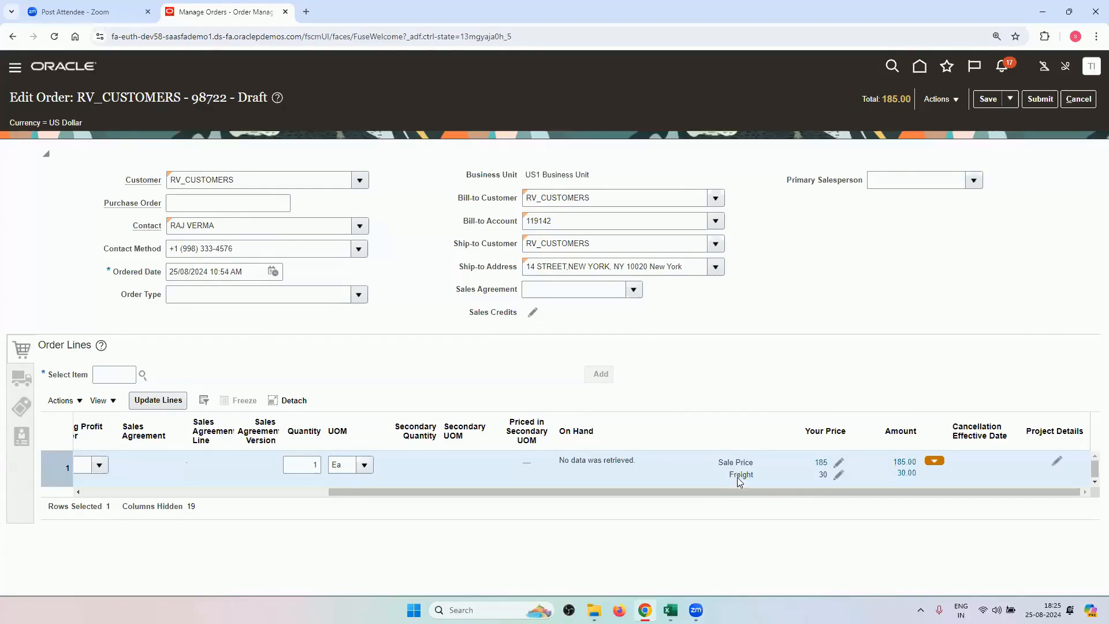
pyautogui.click(906, 473)
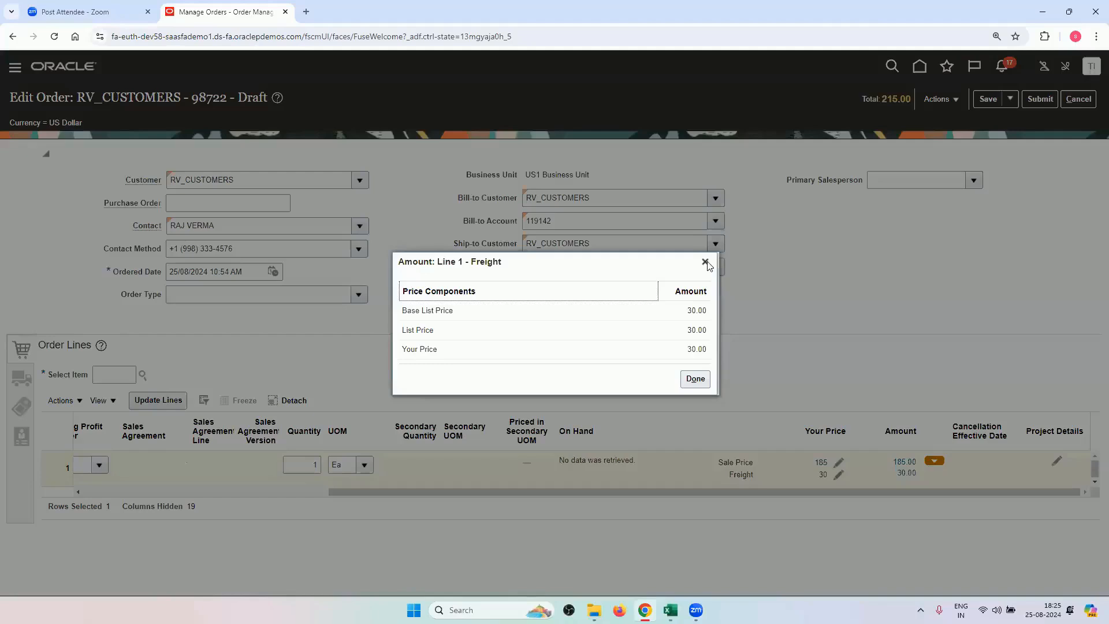
pyautogui.click(705, 262)
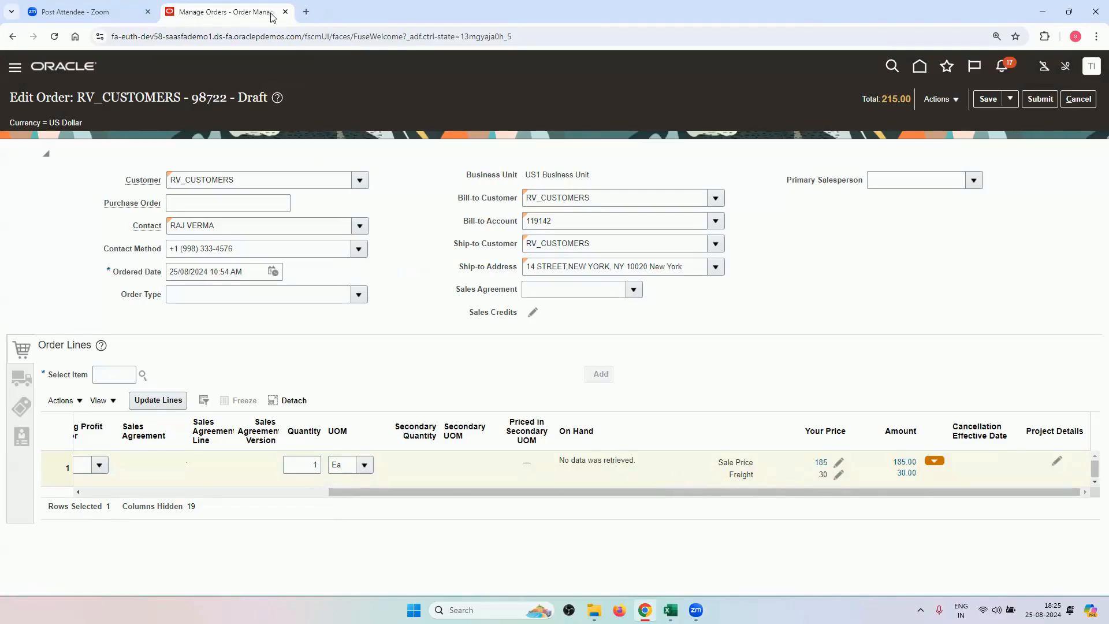
# Step: Duplicate the order's browser tab and open Pricing Administration there, starting from the site's root address
pyautogui.rightClick(245, 20)
pyautogui.click(287, 116)
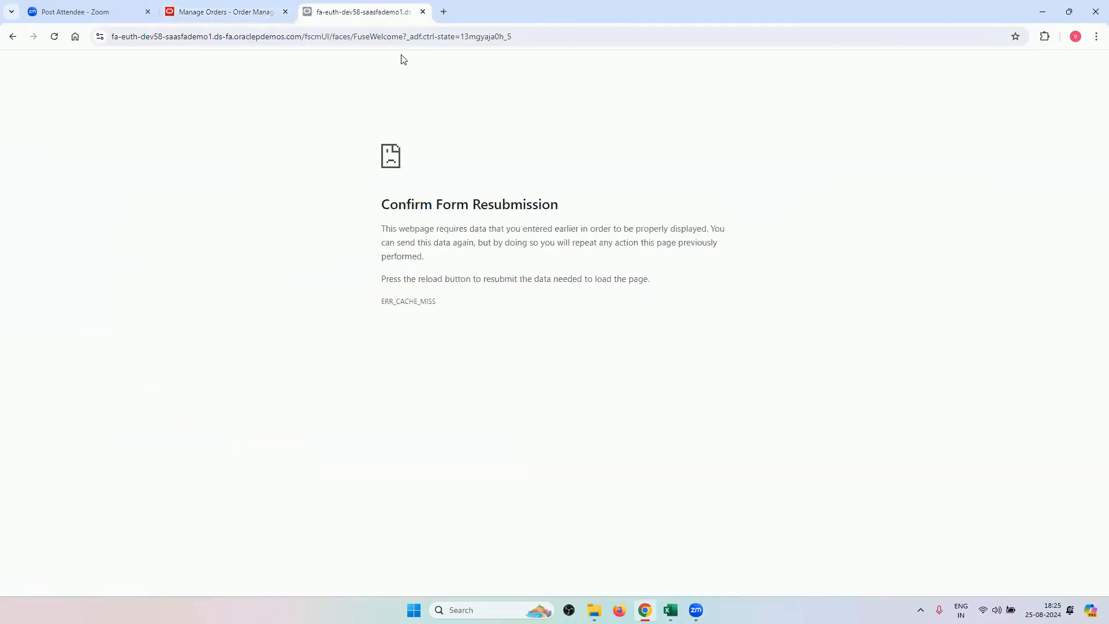
pyautogui.moveTo(512, 36); pyautogui.dragTo(310, 24)
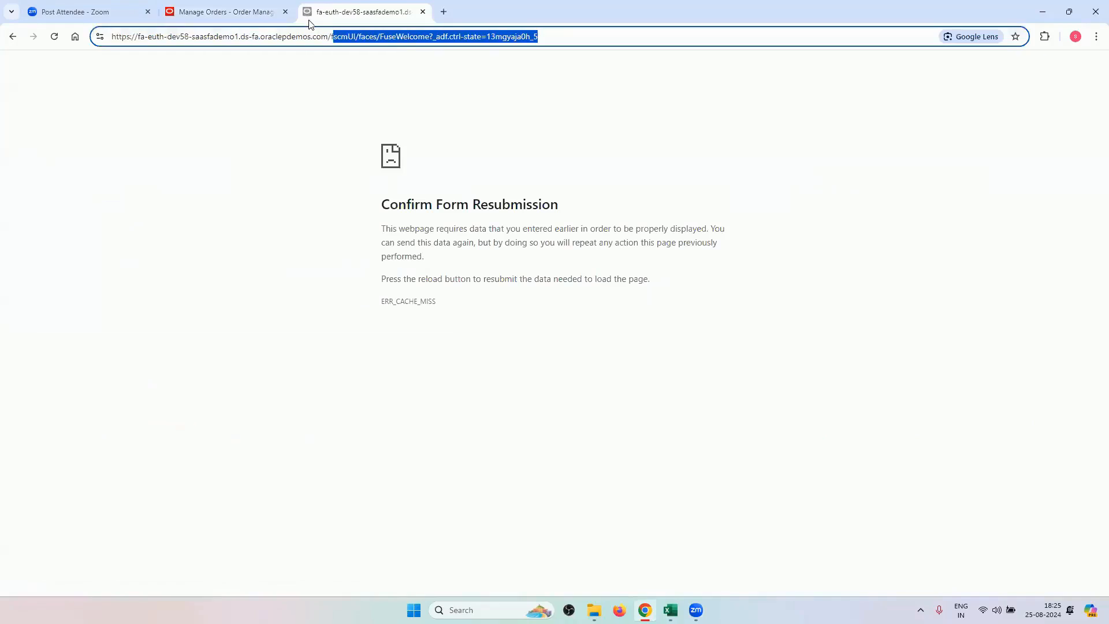
pyautogui.press('BackSpace')
pyautogui.press('BackSpace')
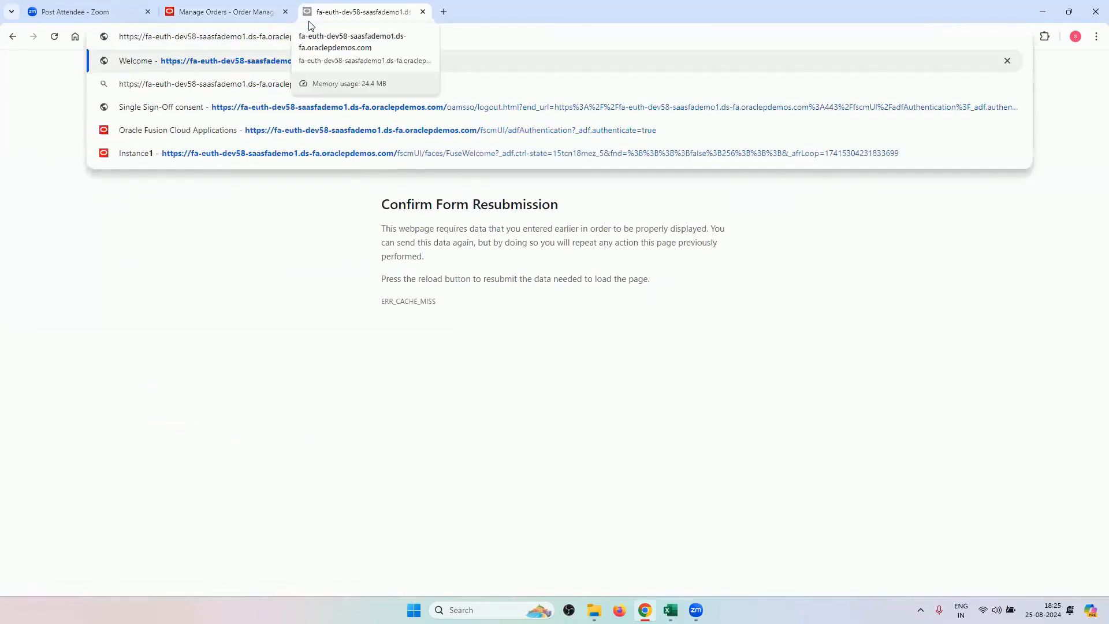
pyautogui.press('Return')
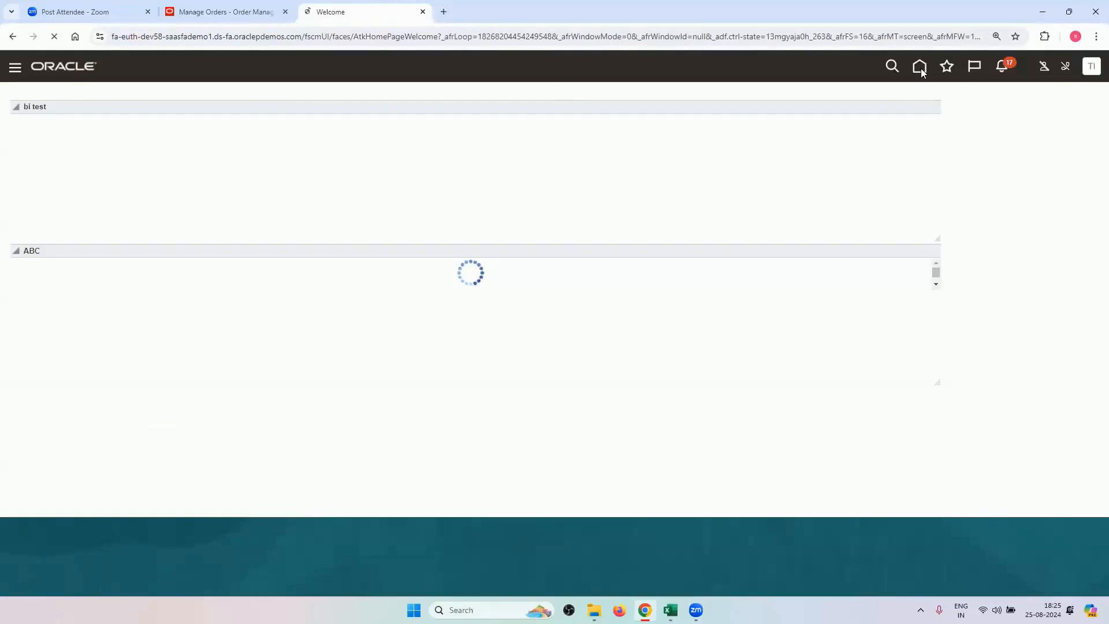
pyautogui.click(224, 5)
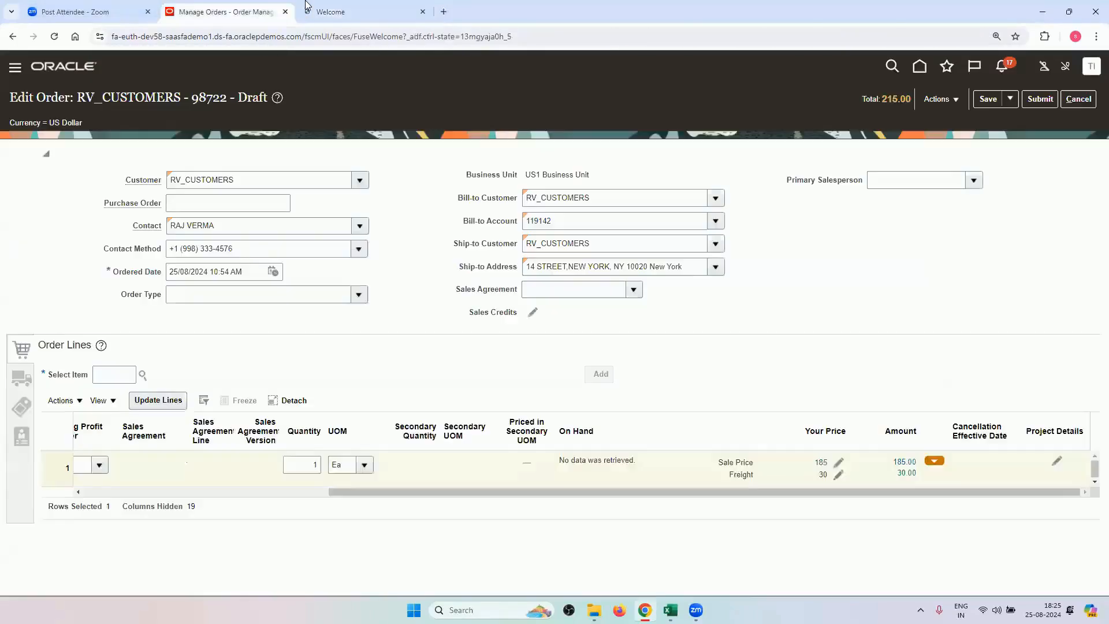
pyautogui.click(312, 8)
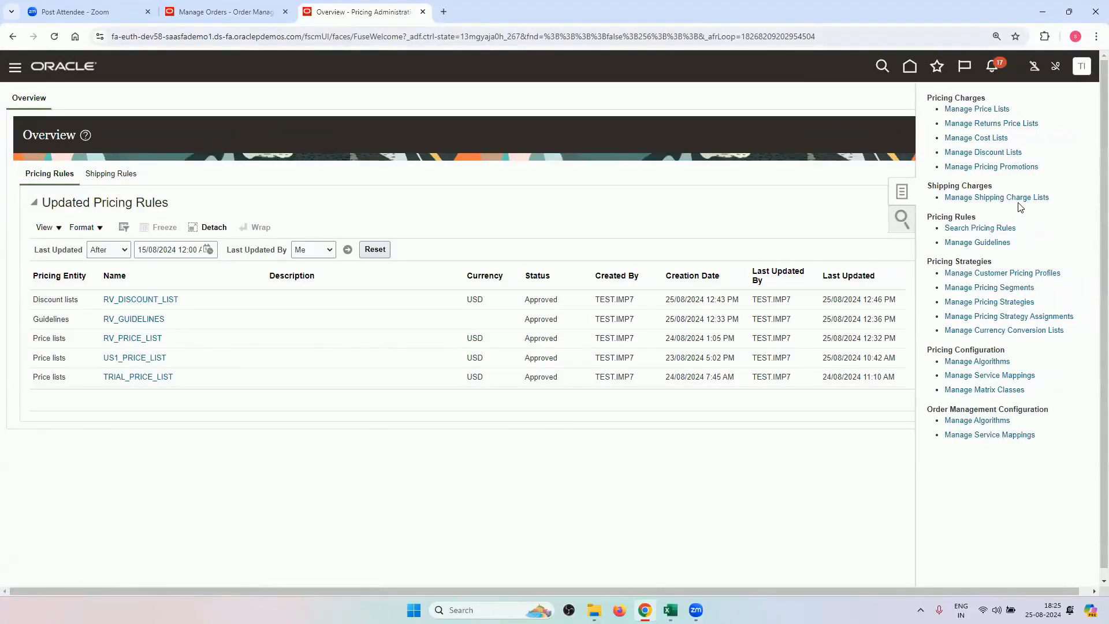
# Step: Search the shipping charge lists for names starting with RV and open RV_SHIPPING_CHARGE_LIST
pyautogui.click(1020, 198)
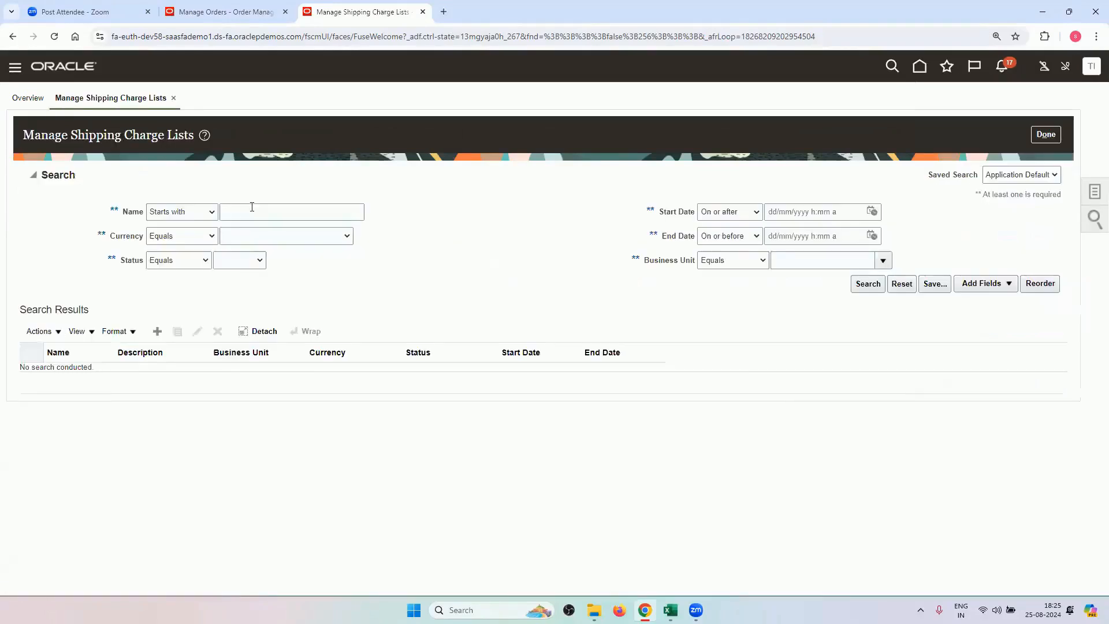
pyautogui.click(252, 207)
pyautogui.write('RV')
pyautogui.press('Return')
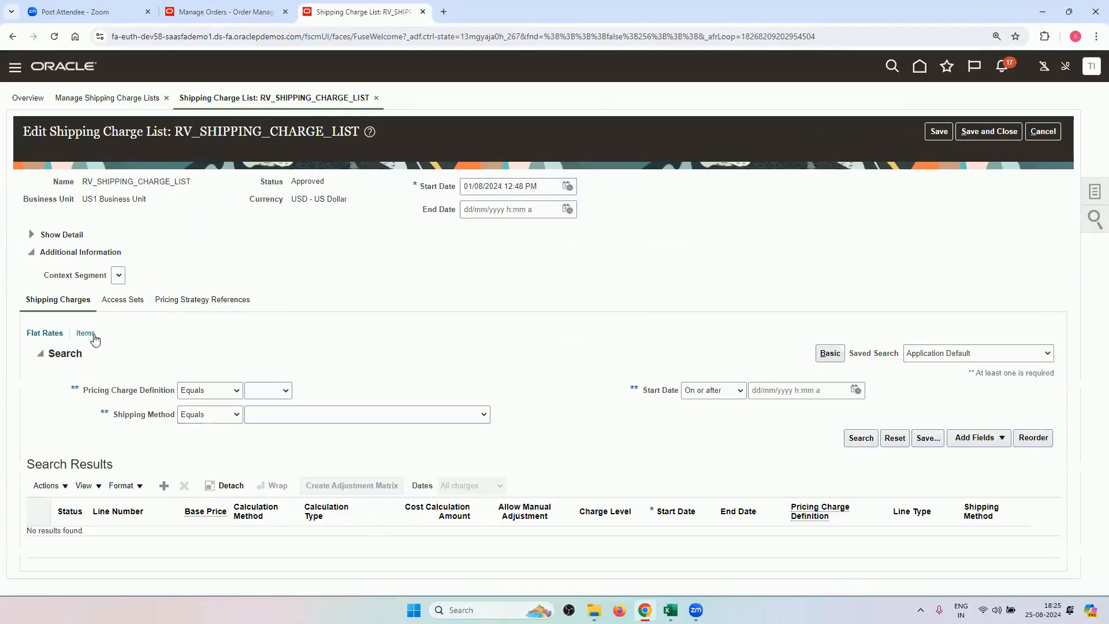
# Step: Search the charge list's item charges with line type Buy and examine the RV_LAPTOP charge's base price, charge definition and shipping method
pyautogui.click(88, 334)
pyautogui.click(257, 391)
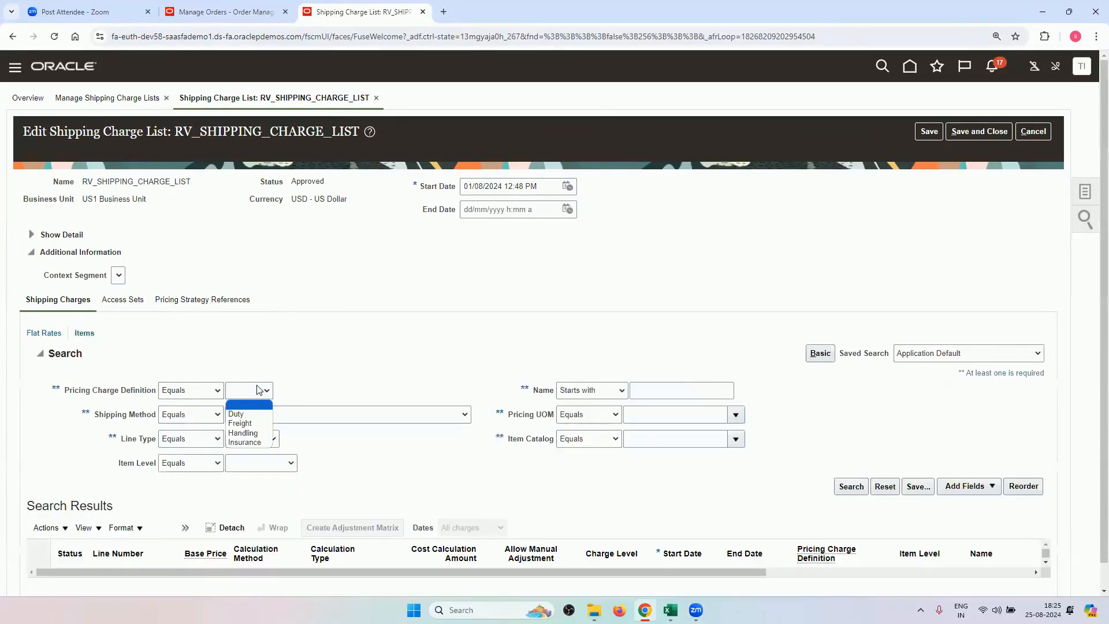
pyautogui.click(257, 391)
pyautogui.click(257, 439)
pyautogui.click(261, 463)
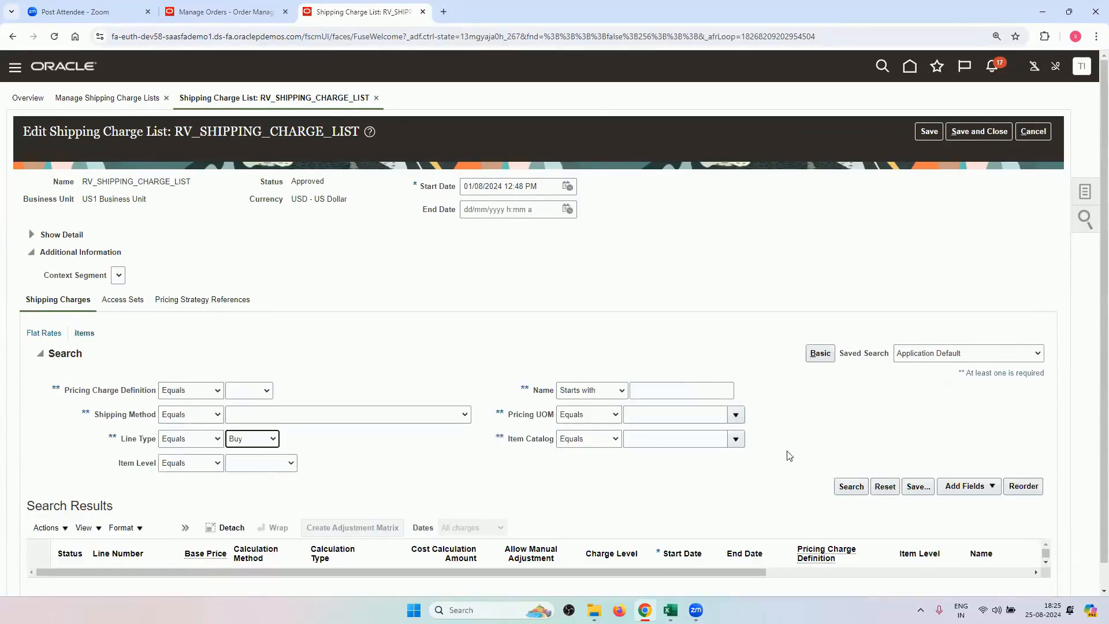
pyautogui.click(843, 490)
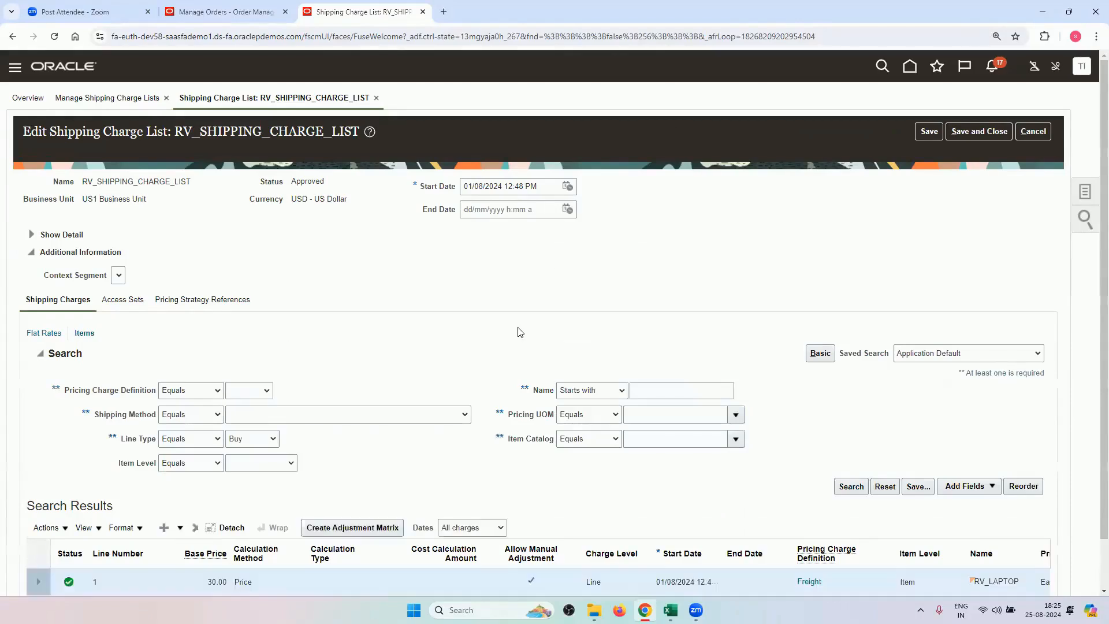
pyautogui.scroll(-2, 514, 330)
pyautogui.moveTo(385, 546); pyautogui.dragTo(697, 556)
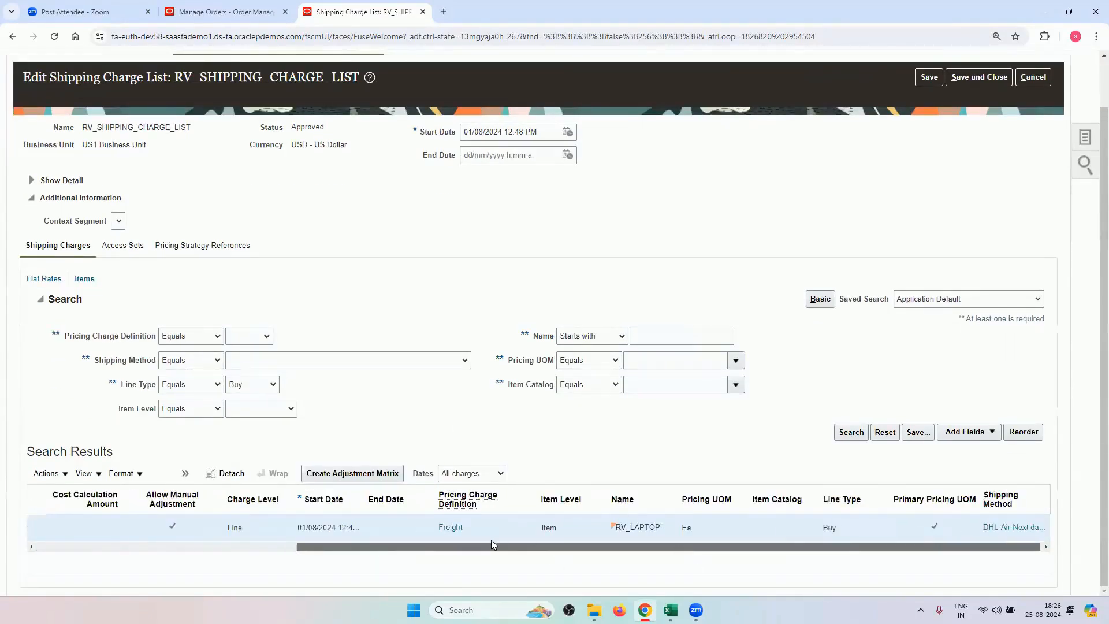
pyautogui.moveTo(491, 543); pyautogui.dragTo(372, 541)
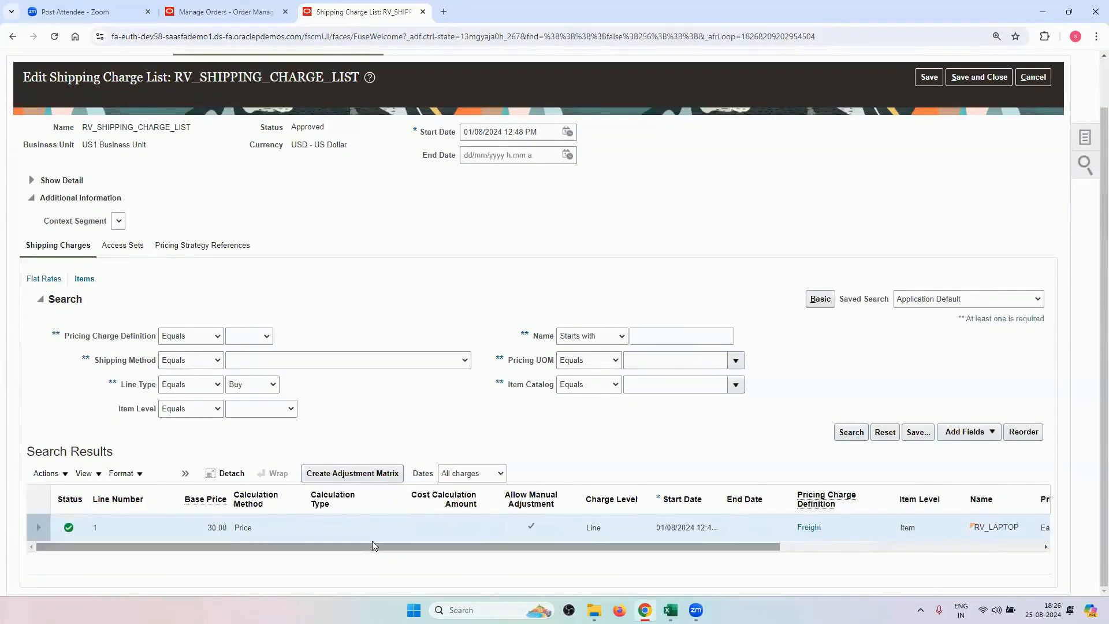
# Step: Switch back to the order and review its shipping method and the charges on the order line
pyautogui.click(237, 11)
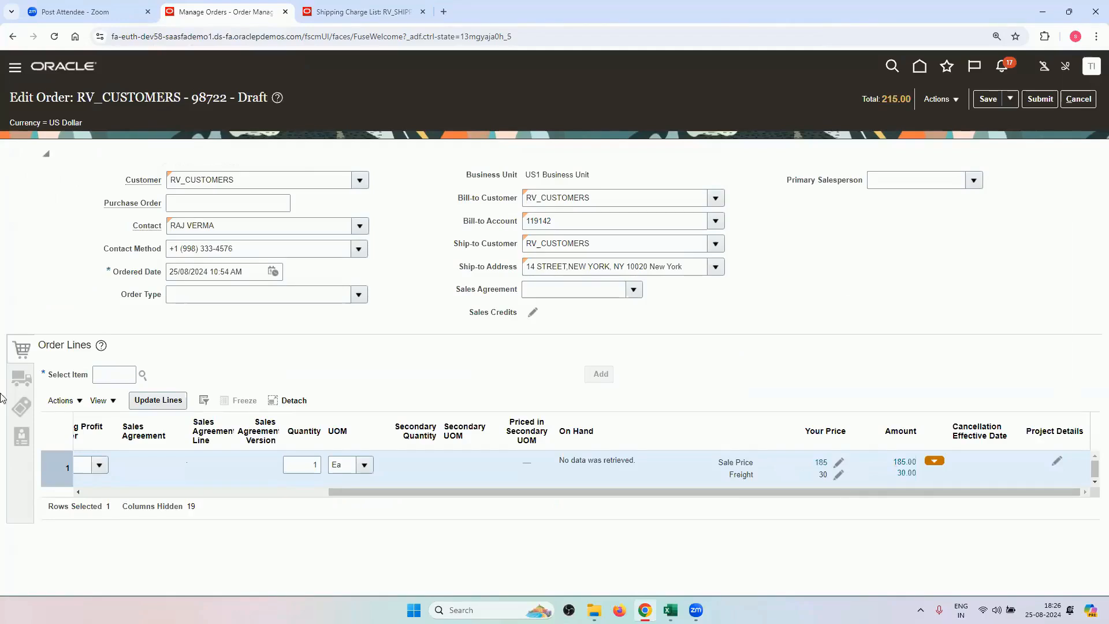
pyautogui.click(25, 381)
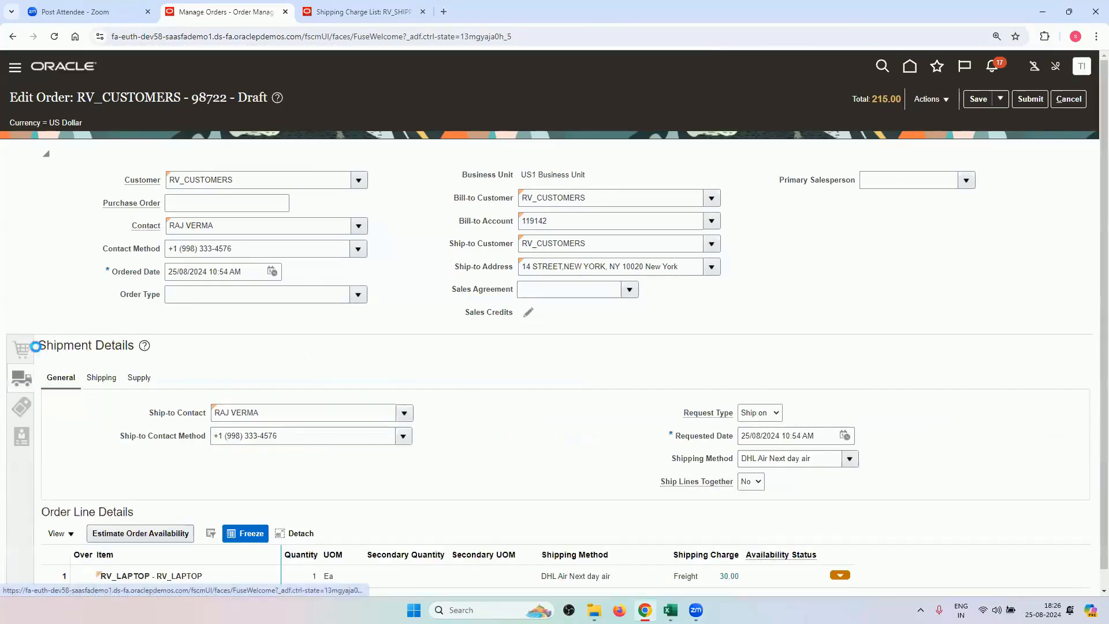
pyautogui.click(32, 351)
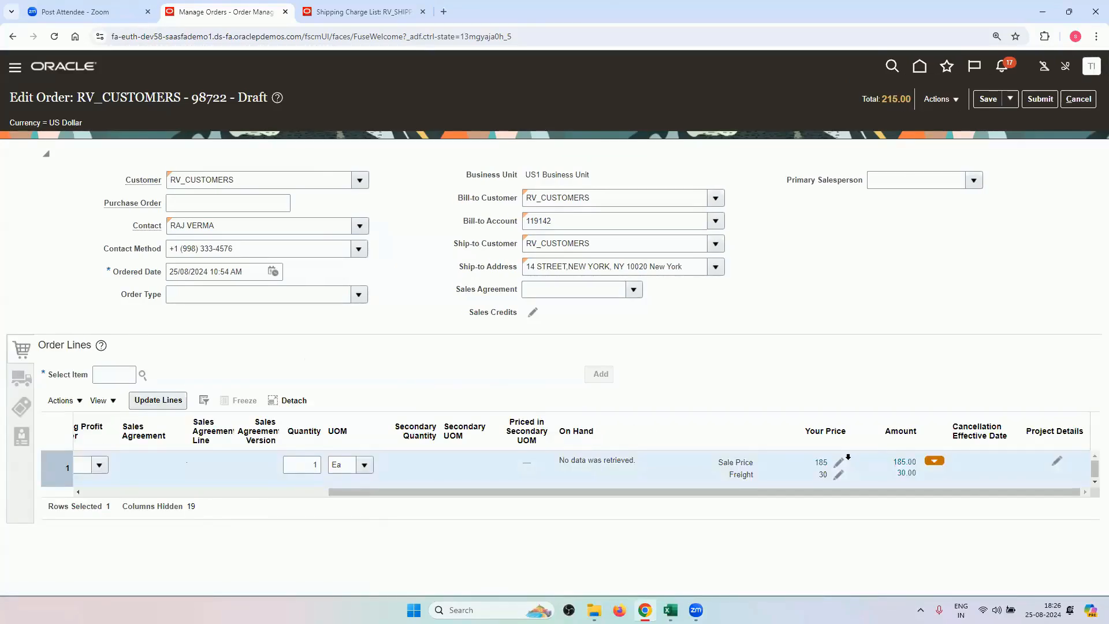
# Step: Switch to the pricing administration browser tab, search the pricing strategies for names starting with RV and open RV_PRICING_STRATEGY
pyautogui.click(372, 15)
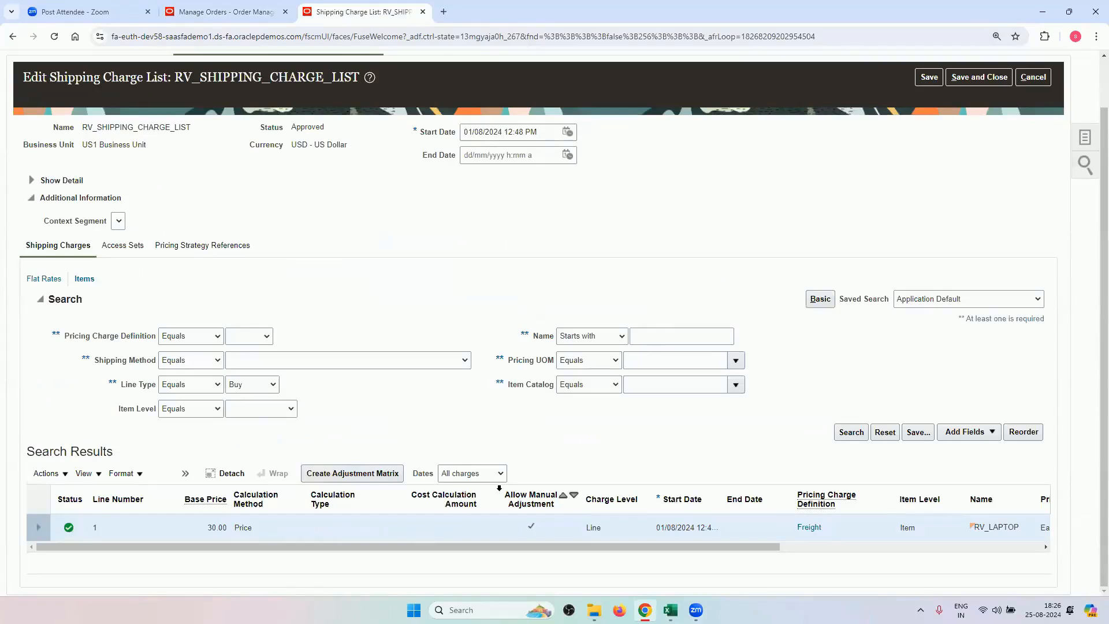
pyautogui.click(1085, 132)
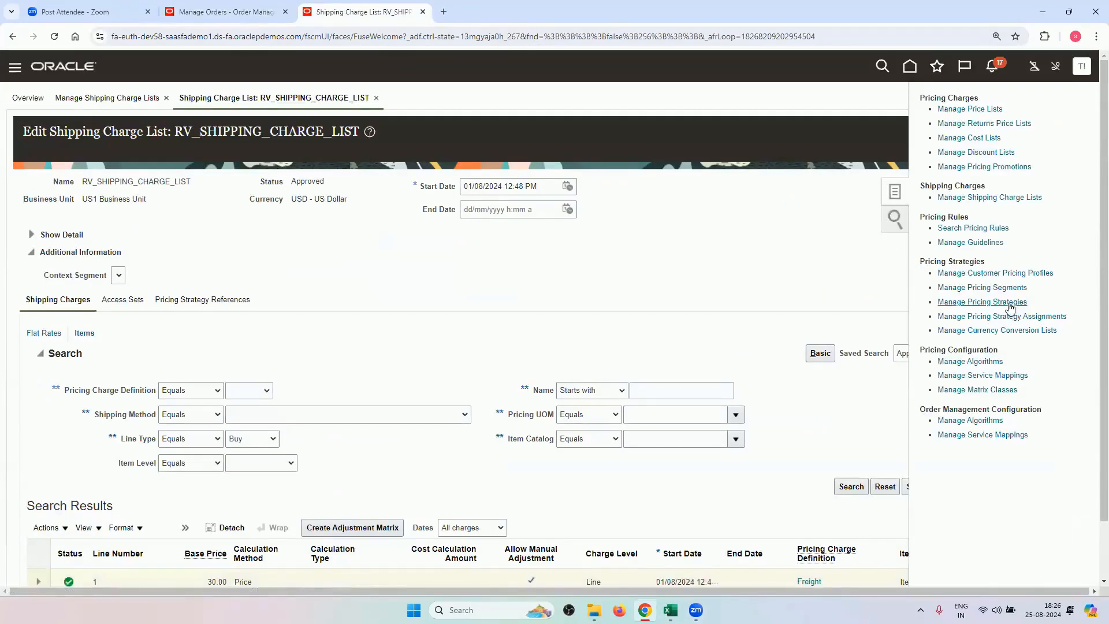
pyautogui.click(1008, 302)
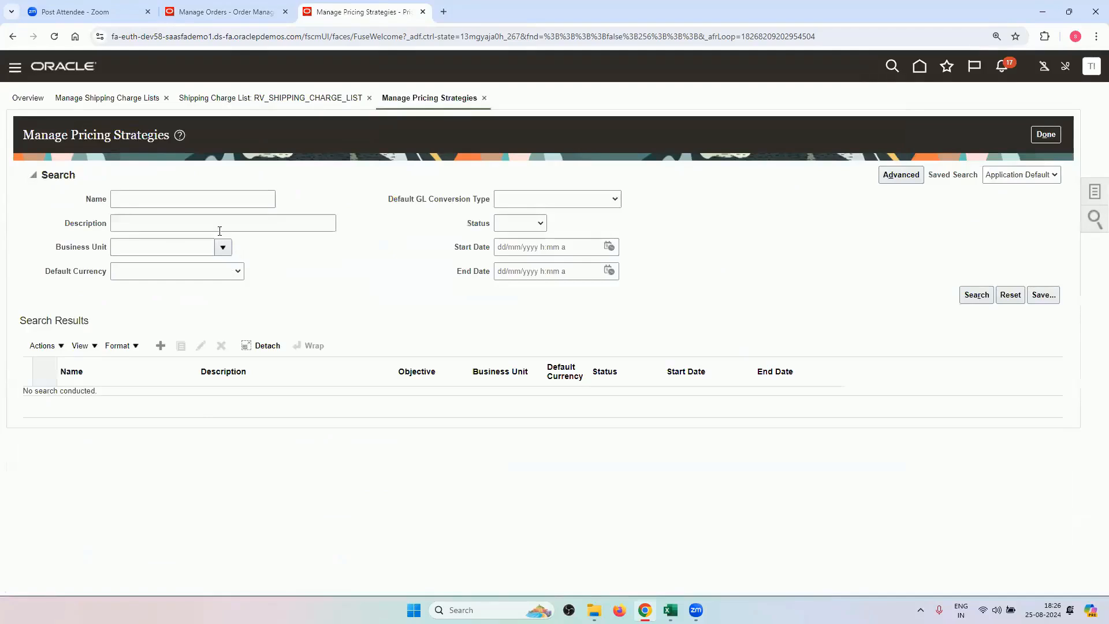
pyautogui.click(205, 194)
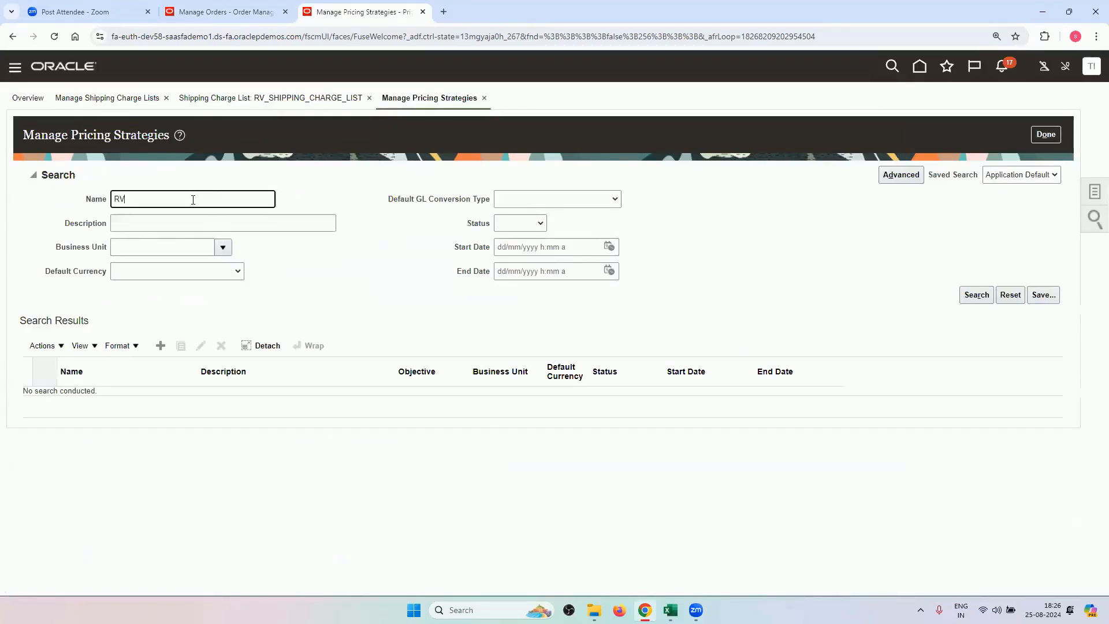
pyautogui.write('RV')
pyautogui.press('Return')
pyautogui.click(119, 283)
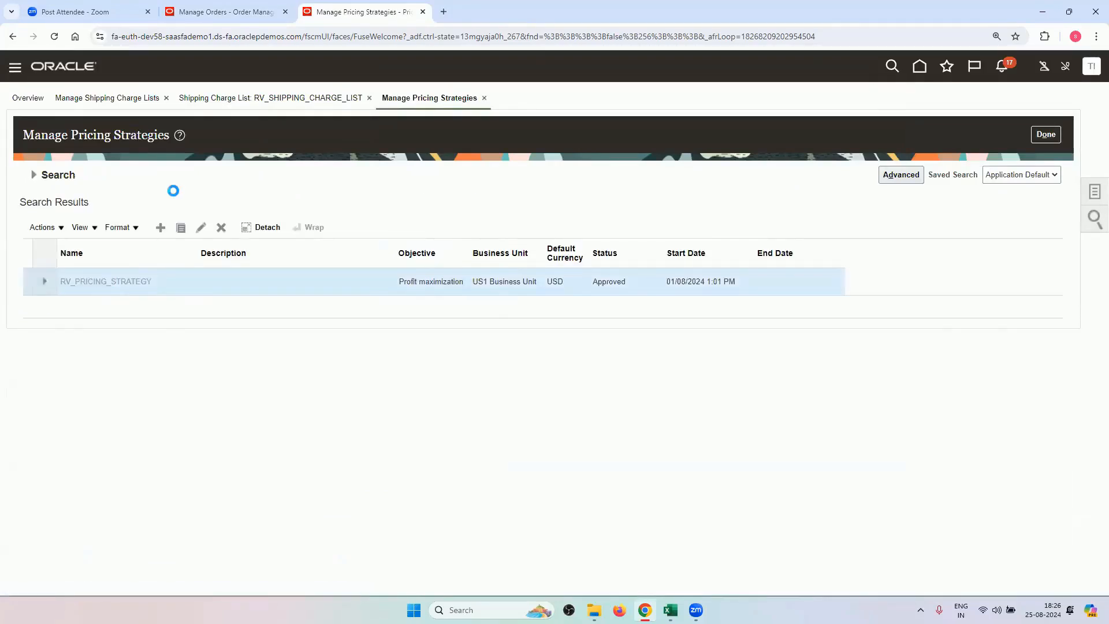
# Step: Review the strategy's segment price list, discount list, shipping charge list and charge guidelines, ending on the discount lists
pyautogui.scroll(-3, 218, 272)
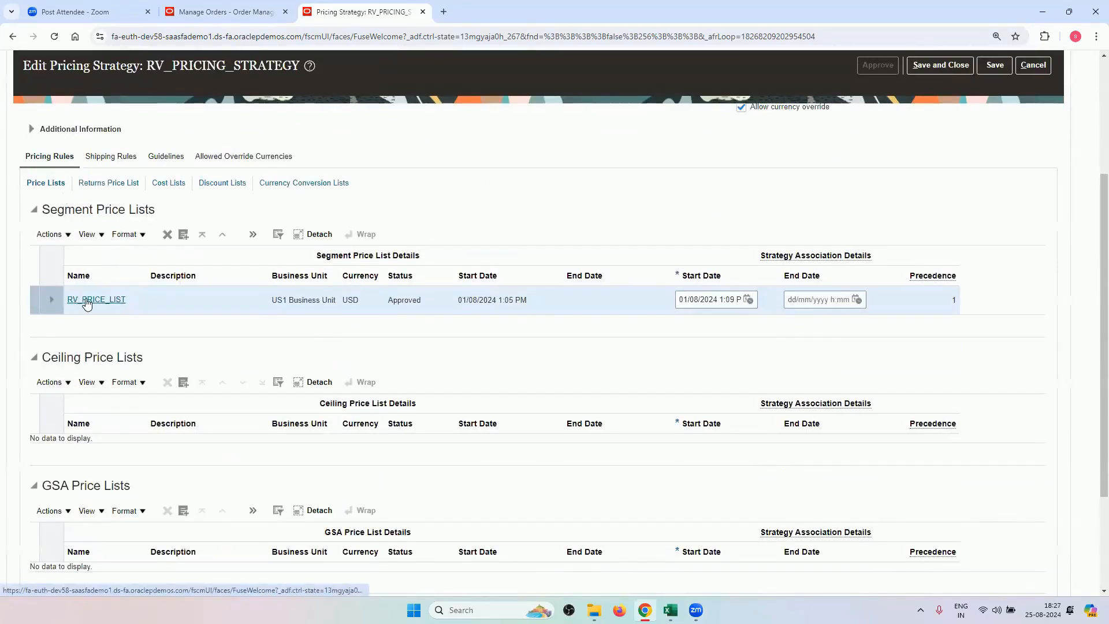
pyautogui.click(188, 6)
pyautogui.click(324, 8)
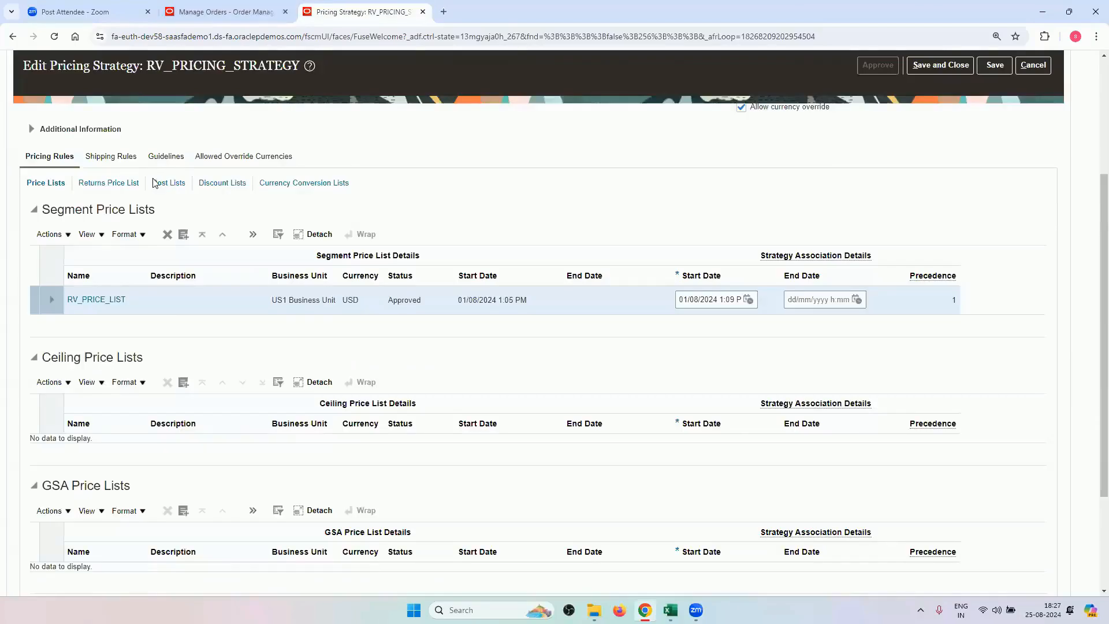
pyautogui.click(206, 183)
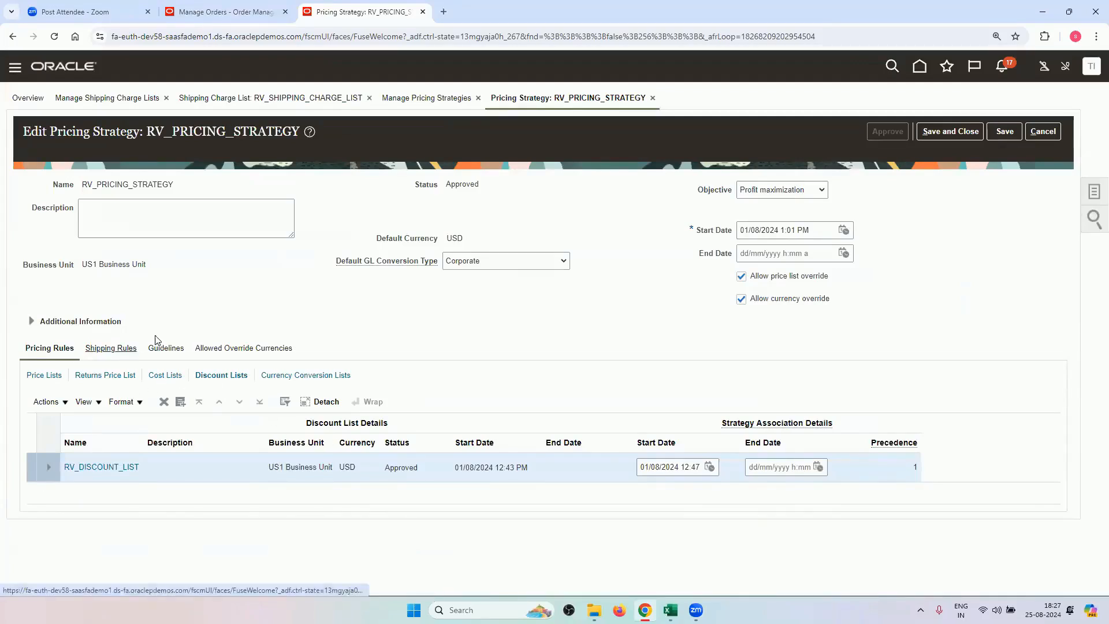
pyautogui.click(121, 347)
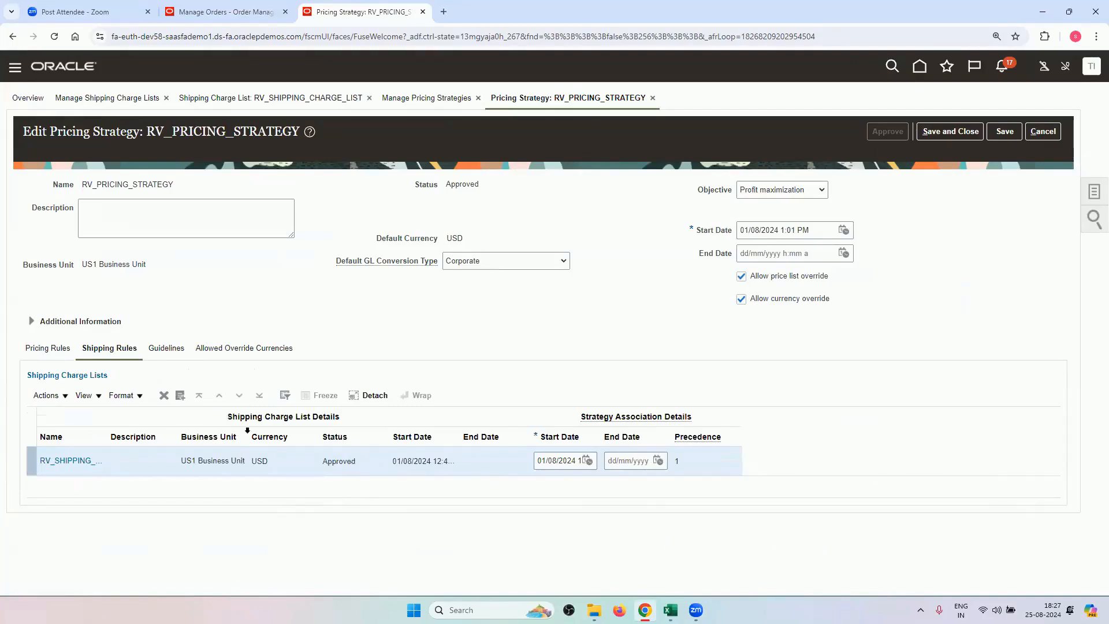
pyautogui.click(166, 348)
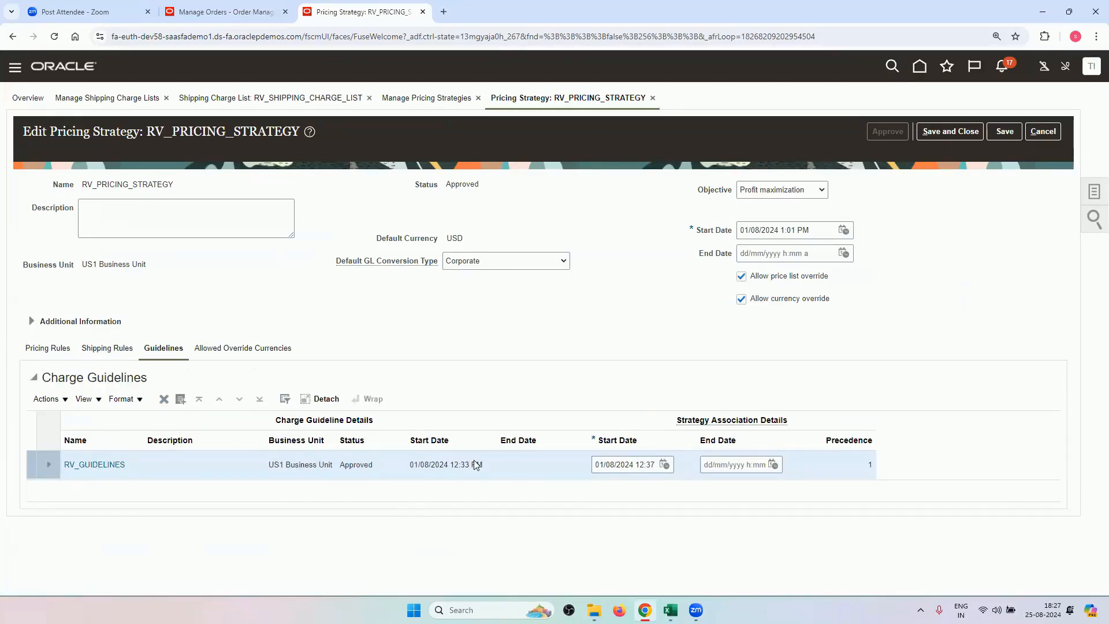
pyautogui.click(61, 348)
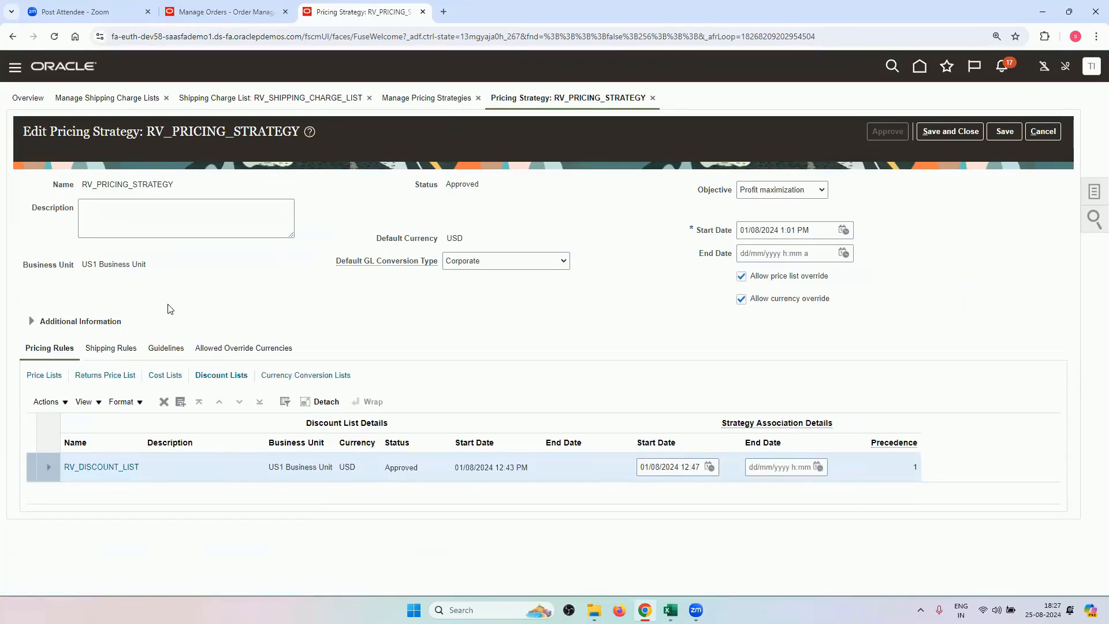
# Step: Switch to the Order Management training workbook in Excel and review the cost list and currency conversion list entries under Types of Price Lists
pyautogui.click(670, 610)
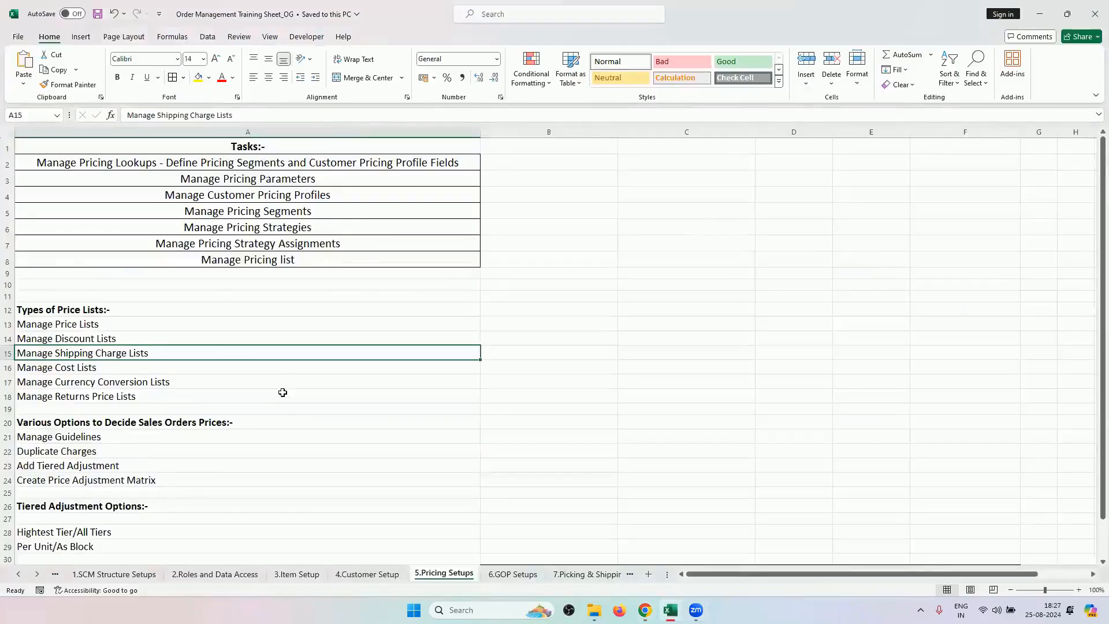
pyautogui.scroll(-2, 283, 392)
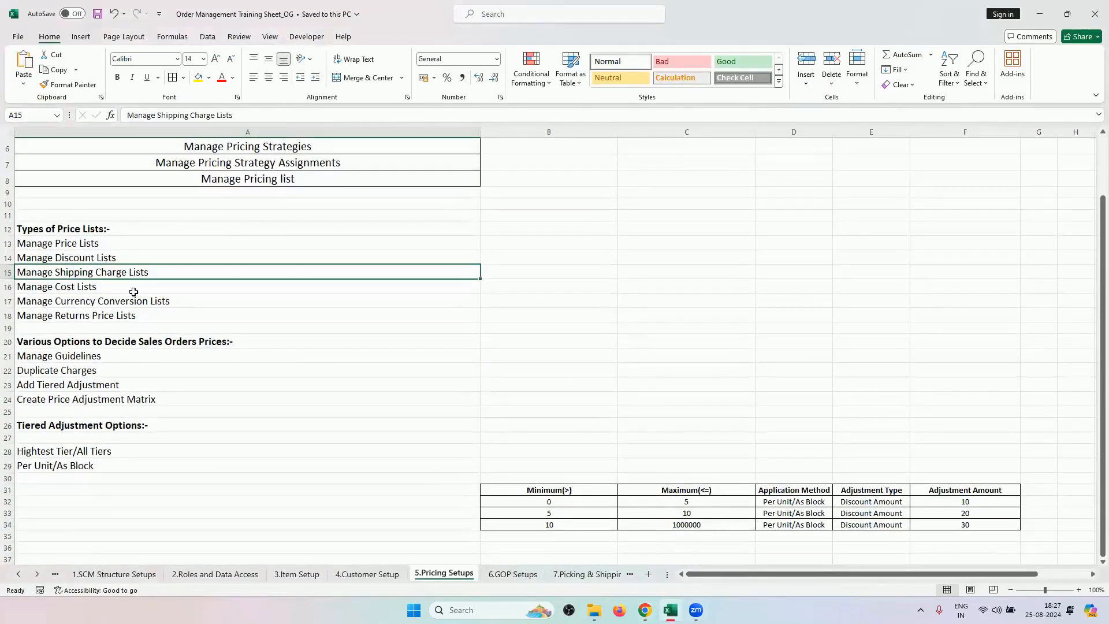
pyautogui.click(119, 286)
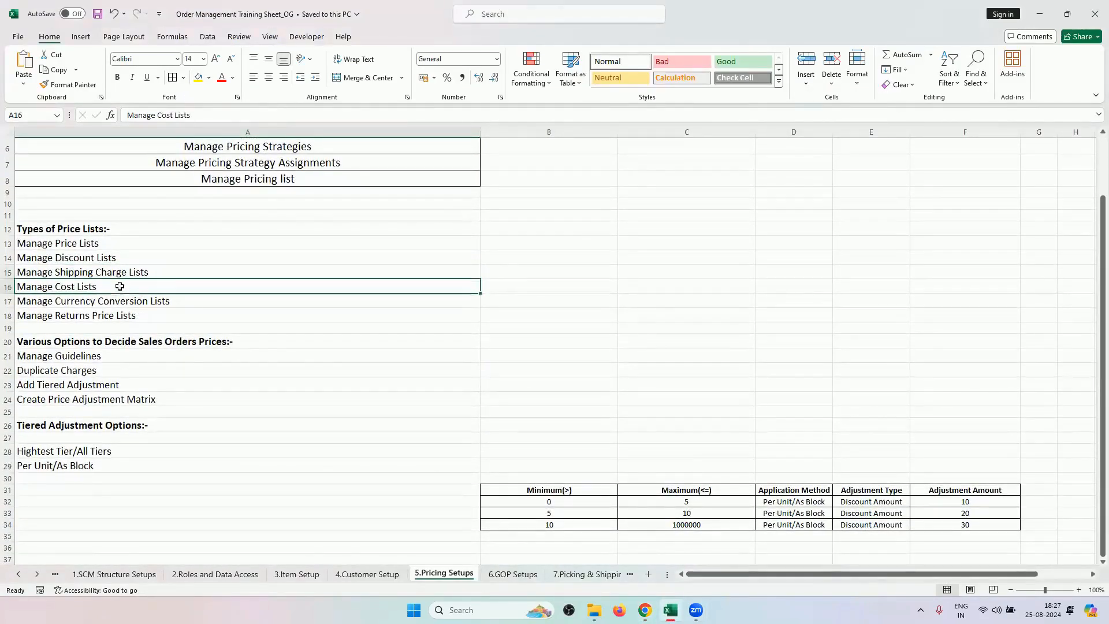
pyautogui.click(145, 302)
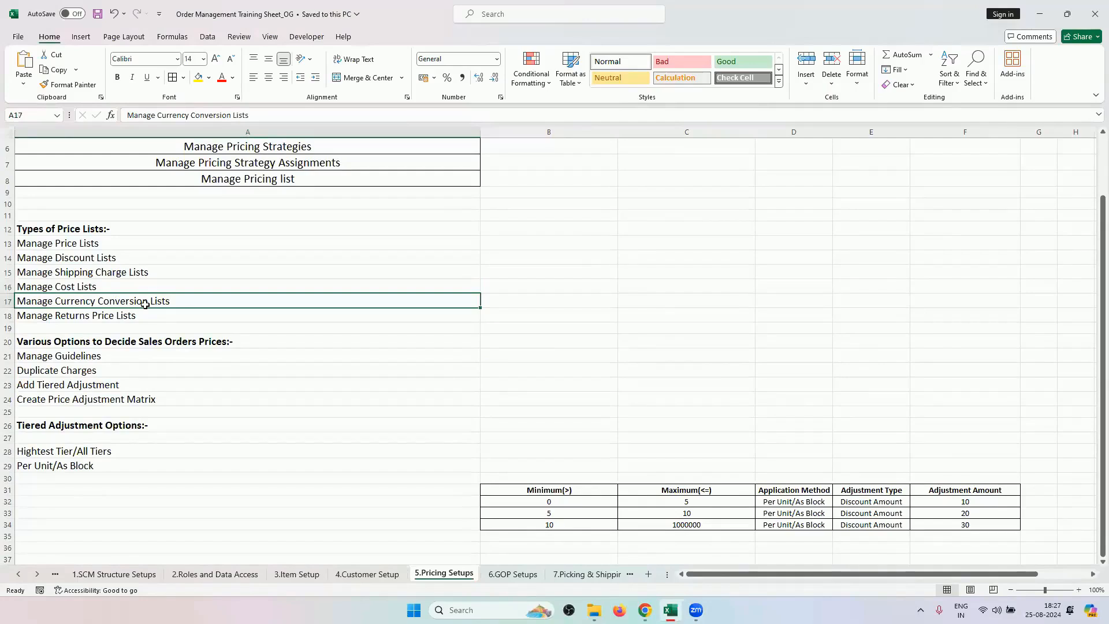
# Step: Return to the pricing strategy in the browser and delete its RV_DISCOUNT_LIST and RV_GUIDELINES associations
pyautogui.click(645, 609)
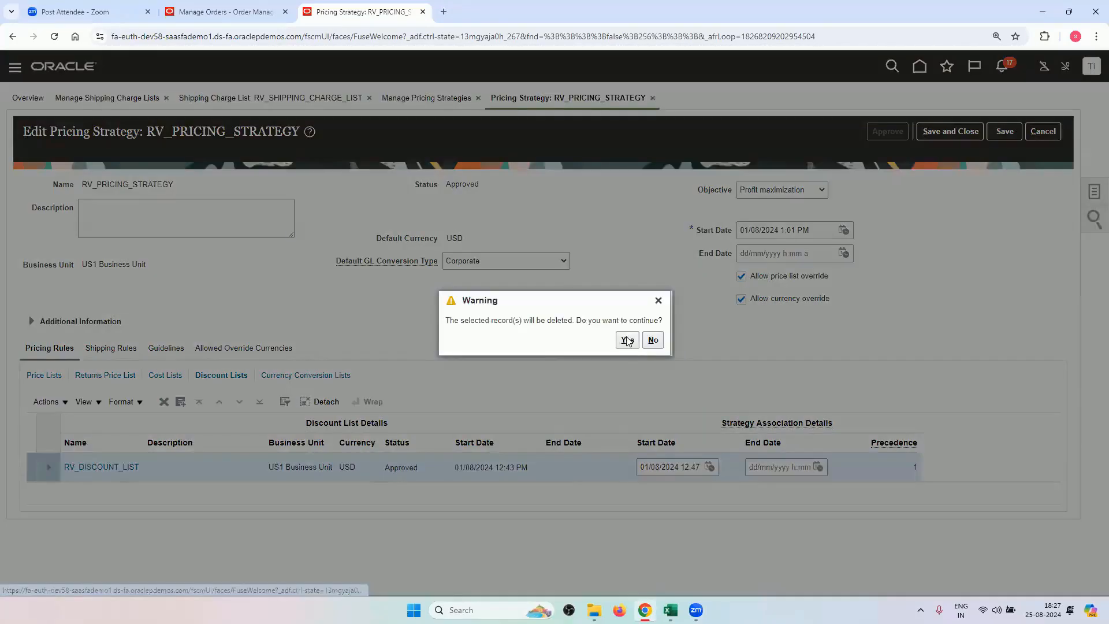
pyautogui.click(628, 340)
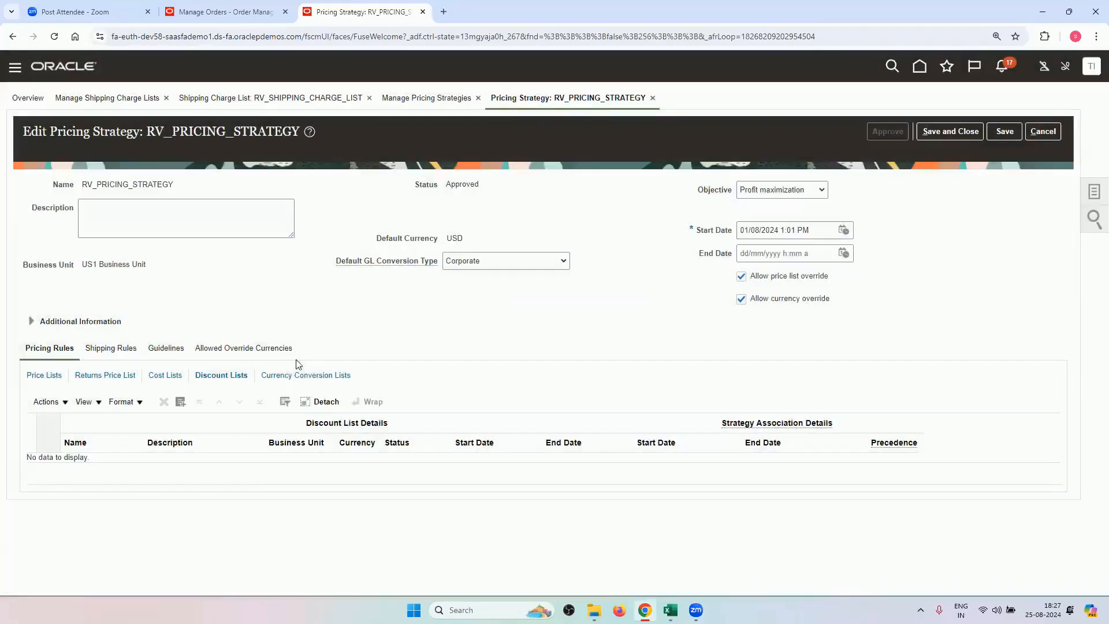
pyautogui.click(167, 349)
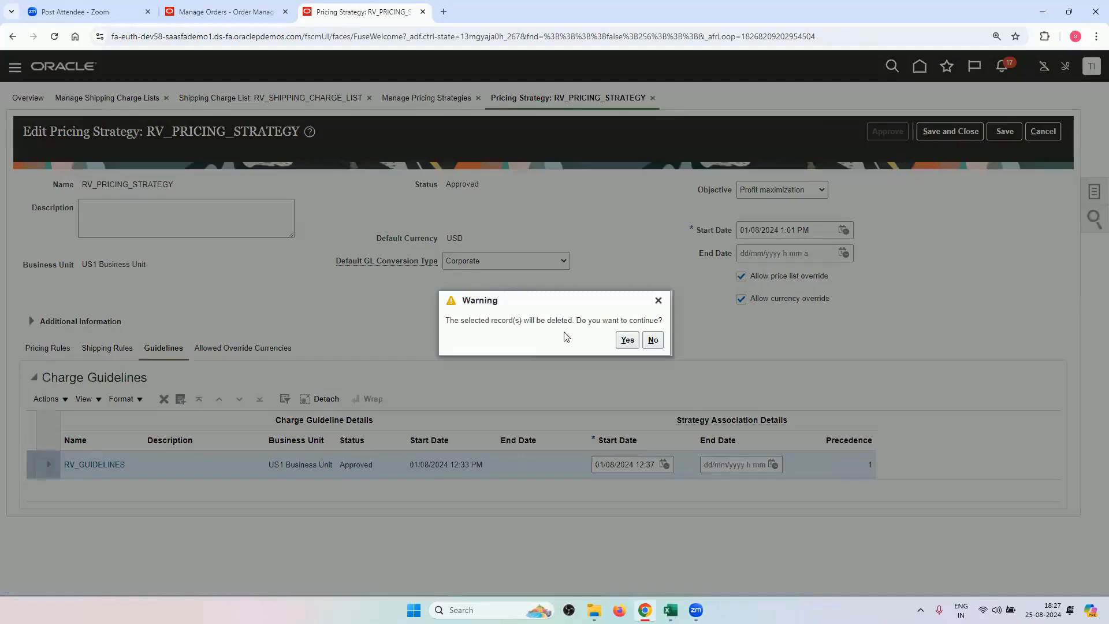
pyautogui.click(621, 340)
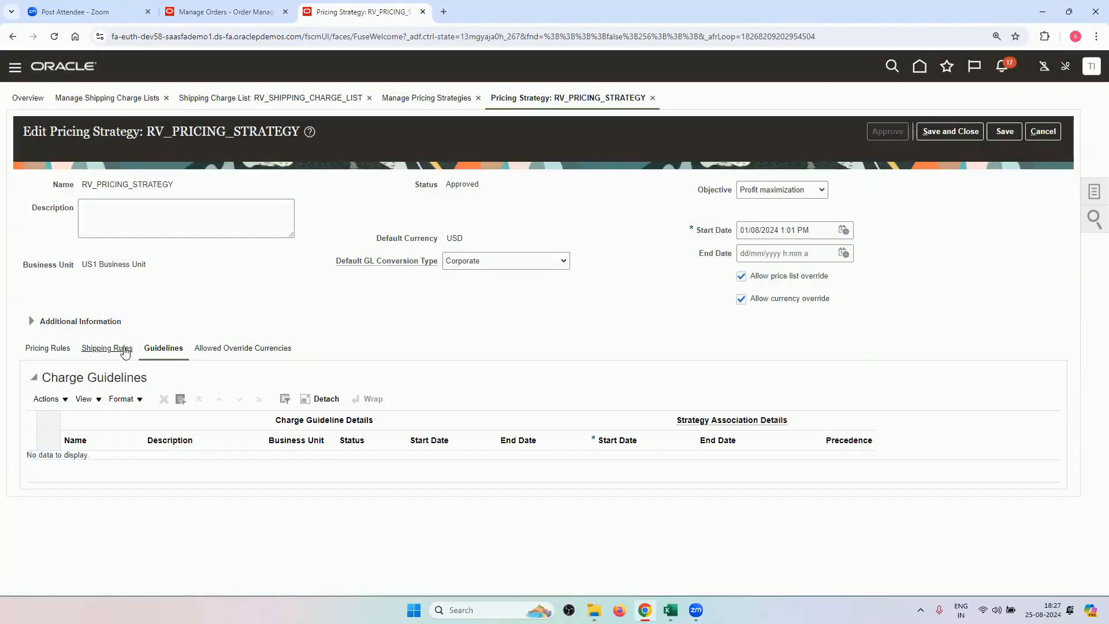
# Step: Delete the shipping charge list association from the pricing strategy's shipping rules
pyautogui.click(121, 348)
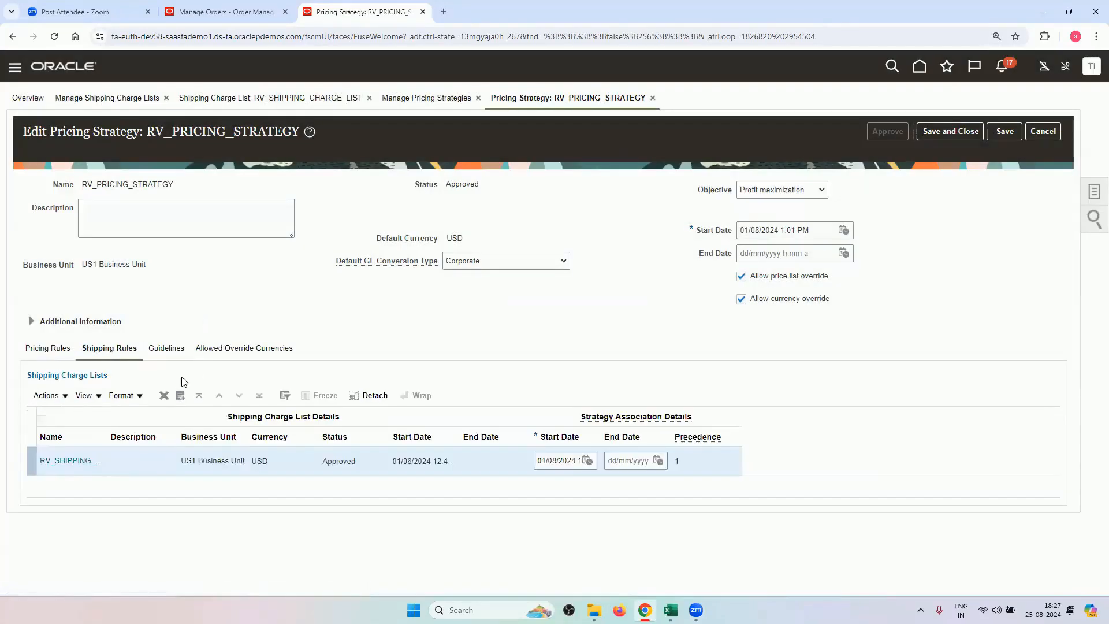
pyautogui.click(164, 396)
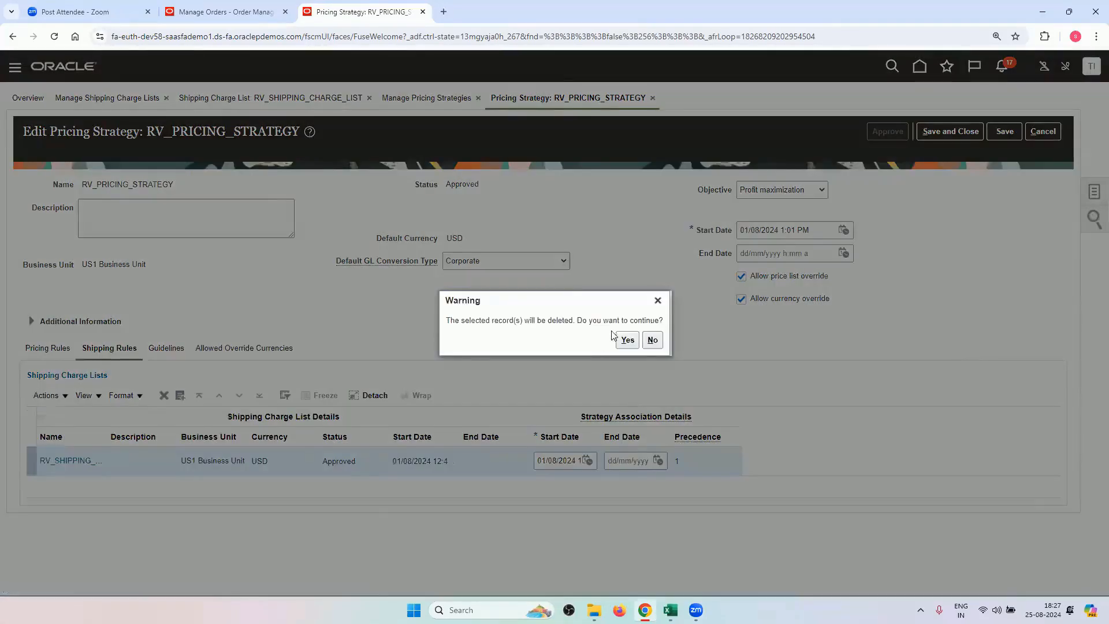
pyautogui.click(627, 340)
# Step: Check the strategy's segment, ceiling, GSA and floor price lists, and save and close the pricing strategy
pyautogui.click(58, 349)
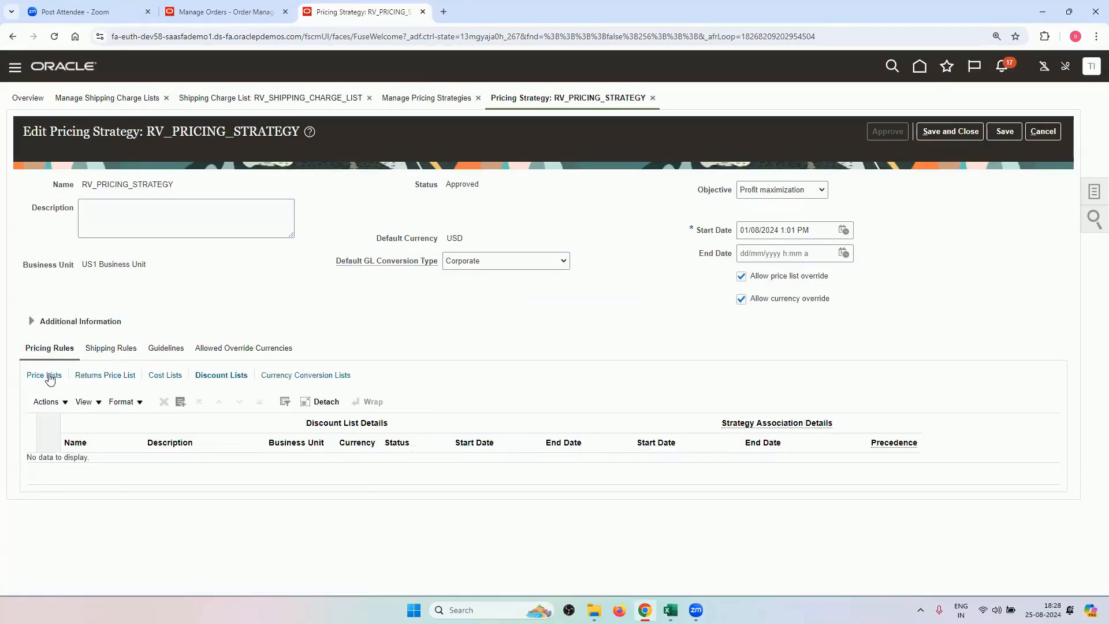
pyautogui.click(46, 377)
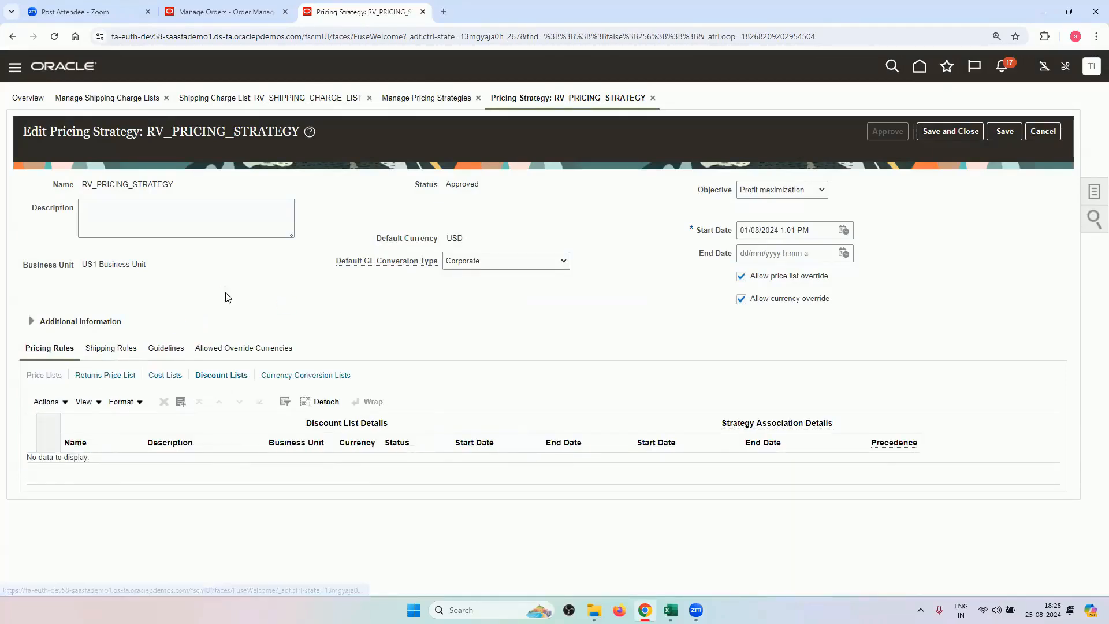
pyautogui.scroll(-5, 544, 398)
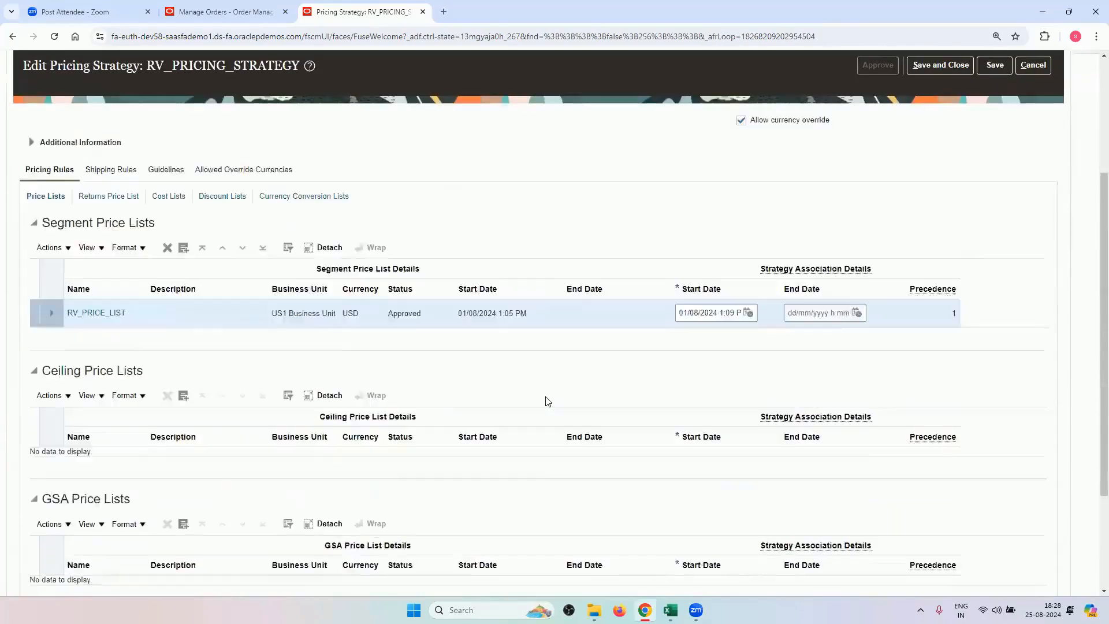
pyautogui.scroll(3, 195, 240)
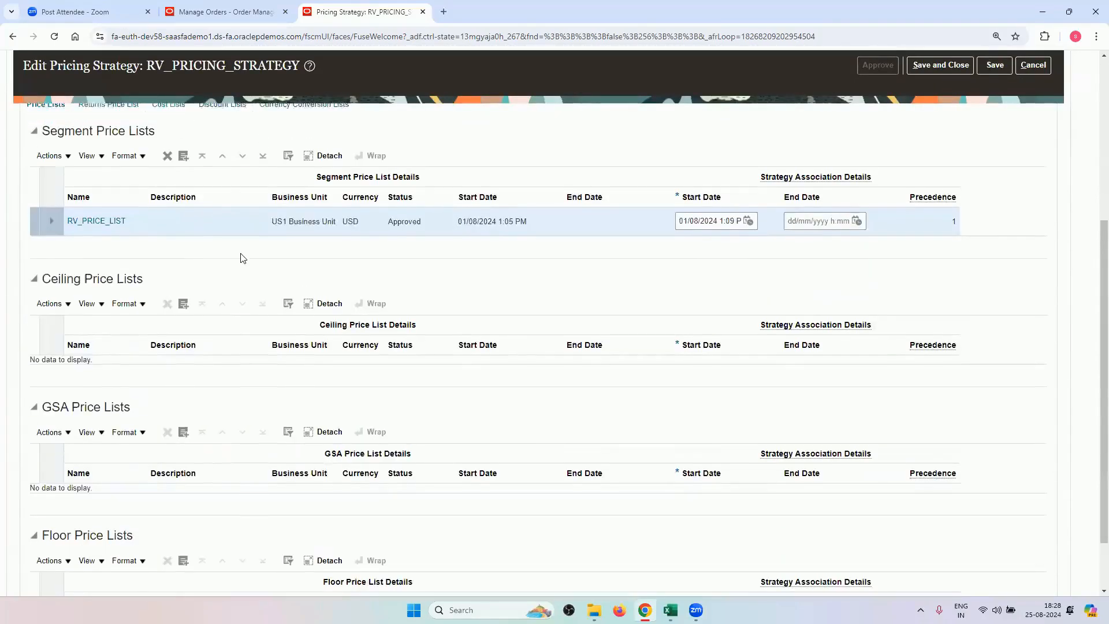
pyautogui.scroll(2, 661, 244)
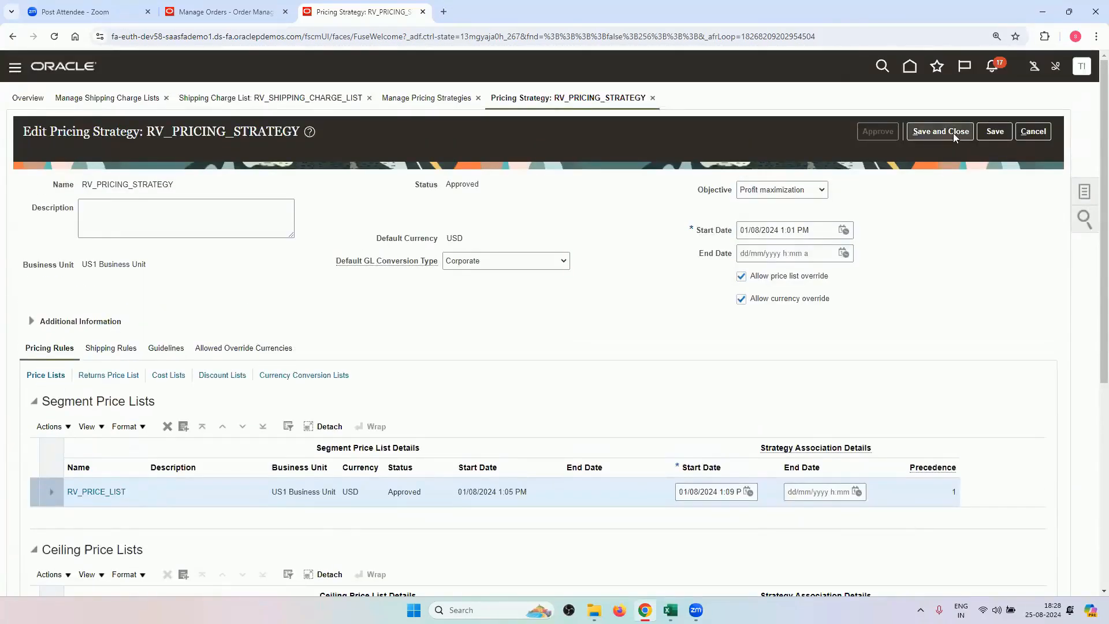
pyautogui.click(953, 132)
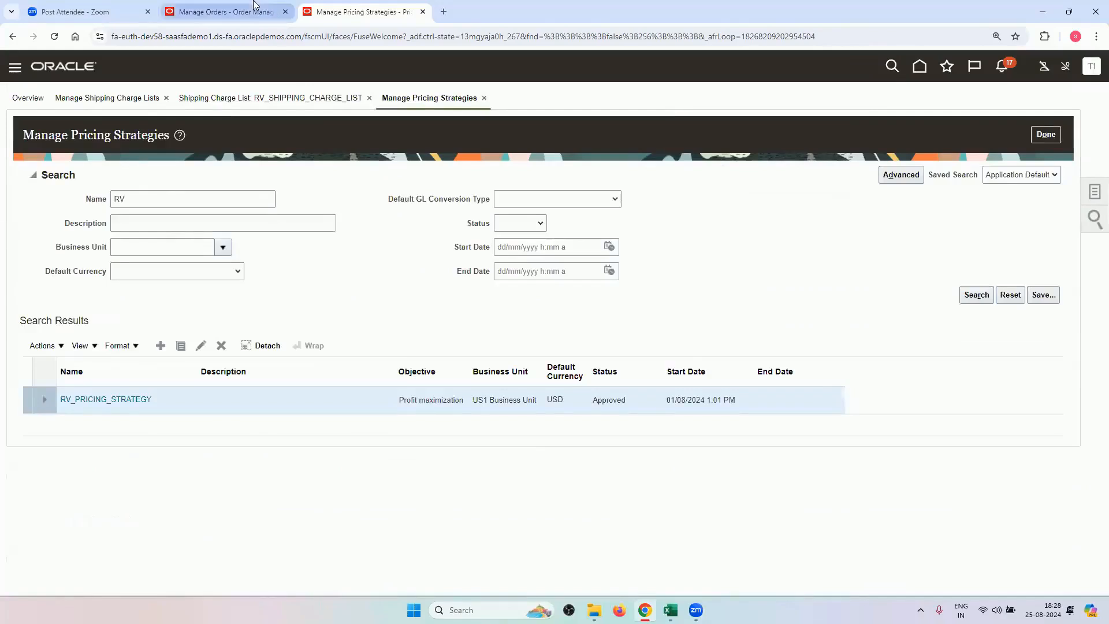
# Step: Switch to the draft order, reprice it and examine the price components of line 1's sale price amount
pyautogui.click(225, 12)
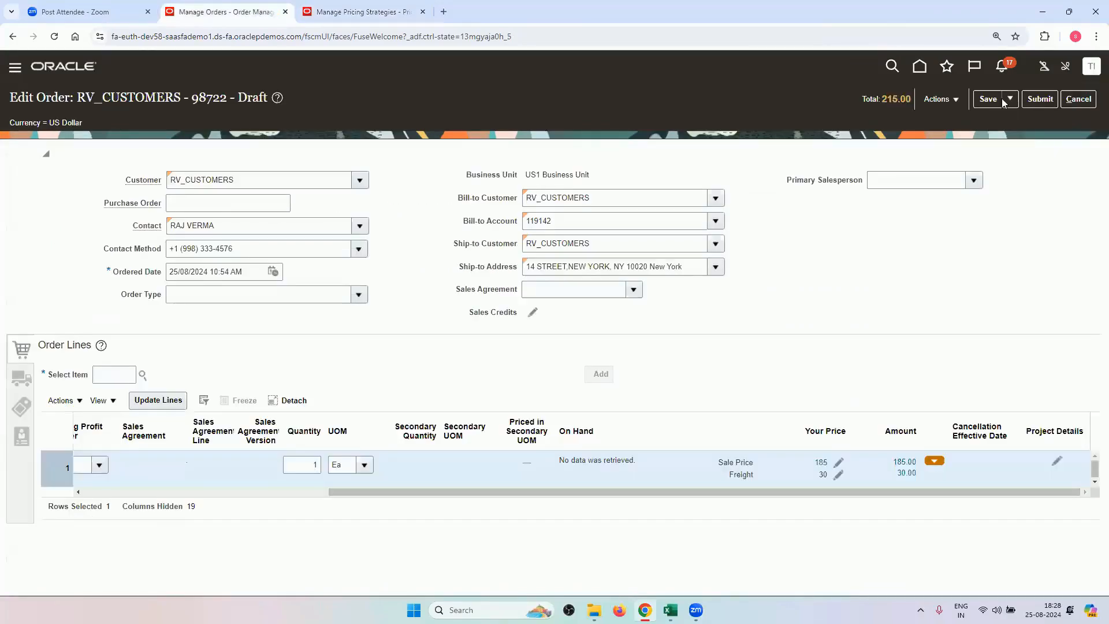
pyautogui.click(935, 100)
pyautogui.click(961, 137)
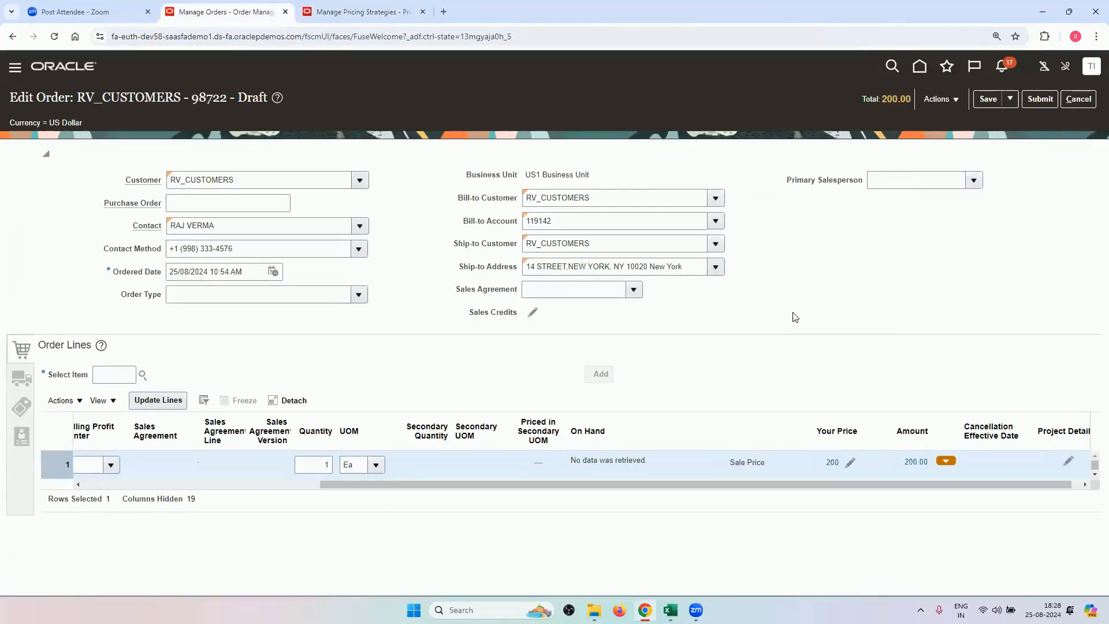
pyautogui.click(918, 464)
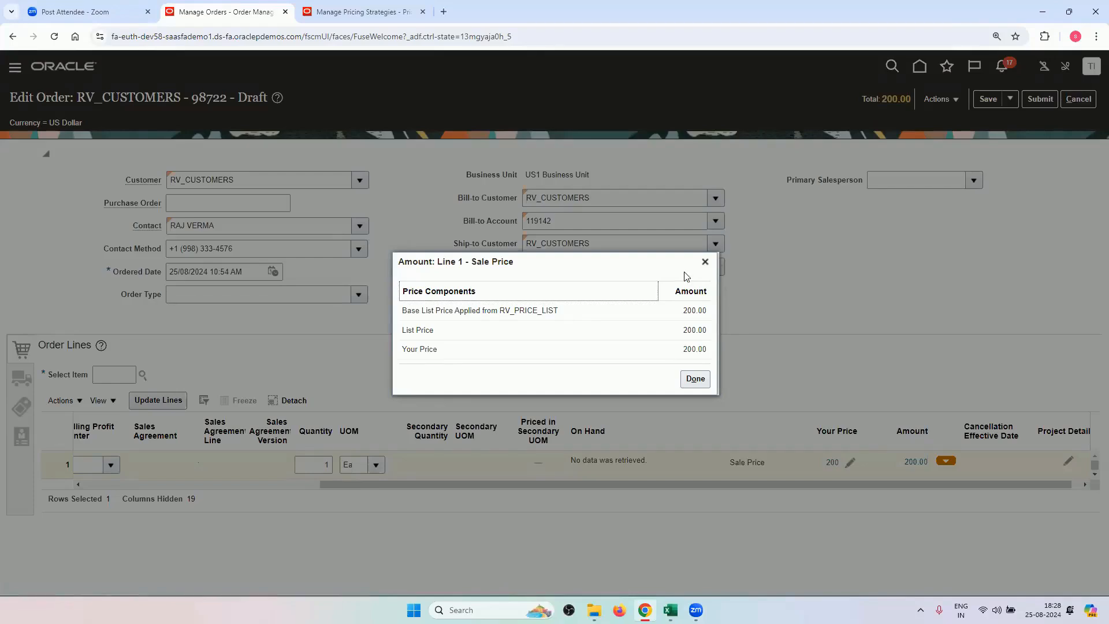
pyautogui.click(704, 262)
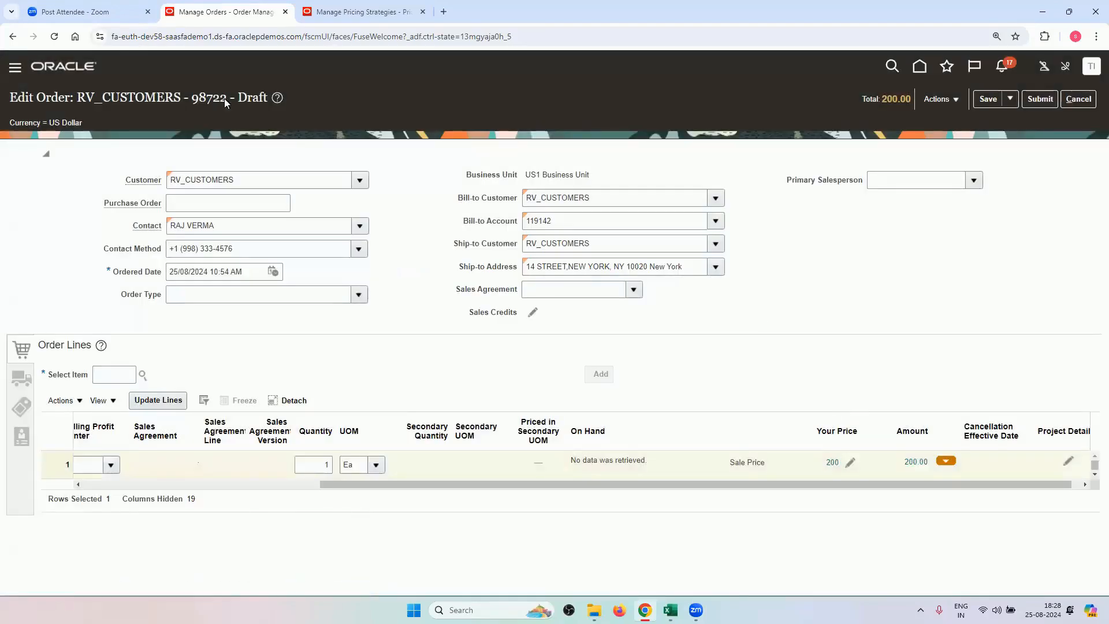
pyautogui.click(327, 7)
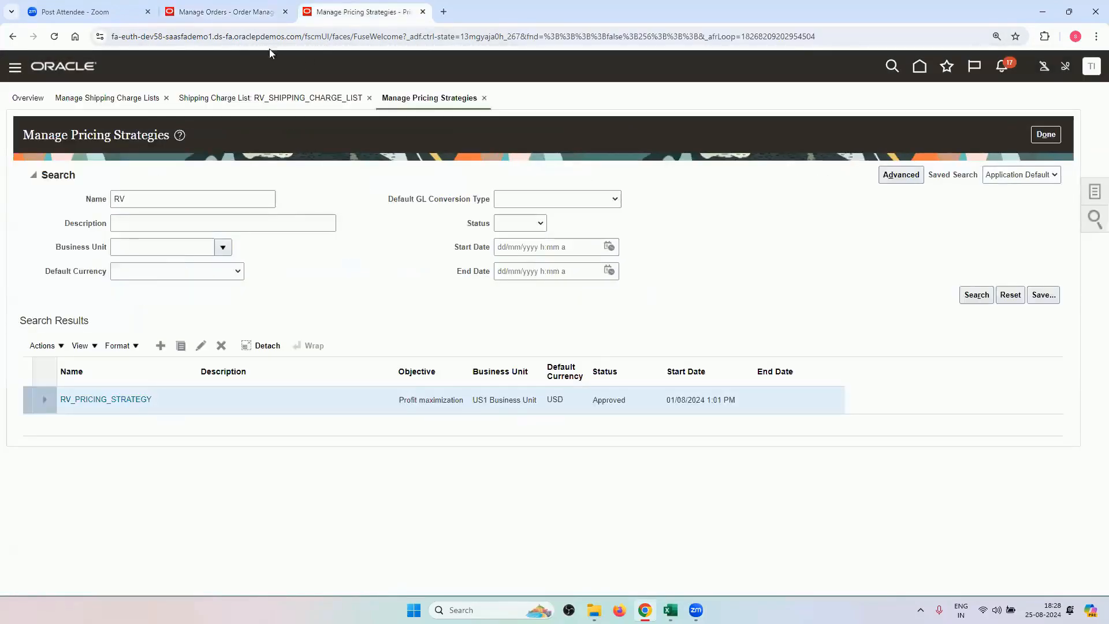
pyautogui.click(229, 11)
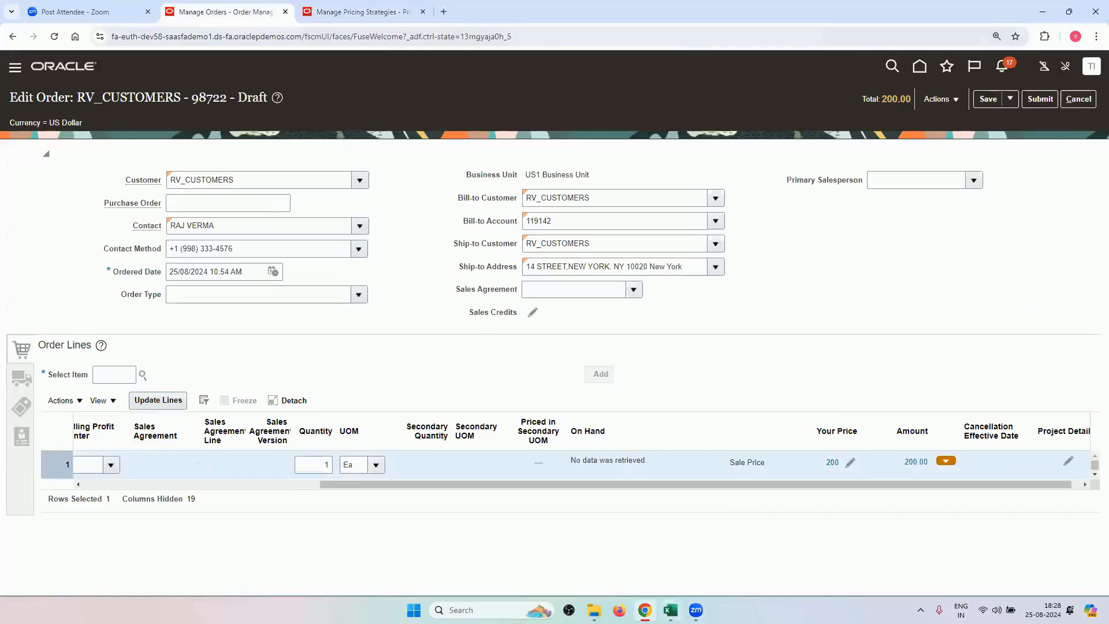
# Step: Switch to the training workbook in Excel, select the Manage Cost Lists entry and review the pricing setup tasks from the beginning
pyautogui.click(670, 610)
pyautogui.click(150, 285)
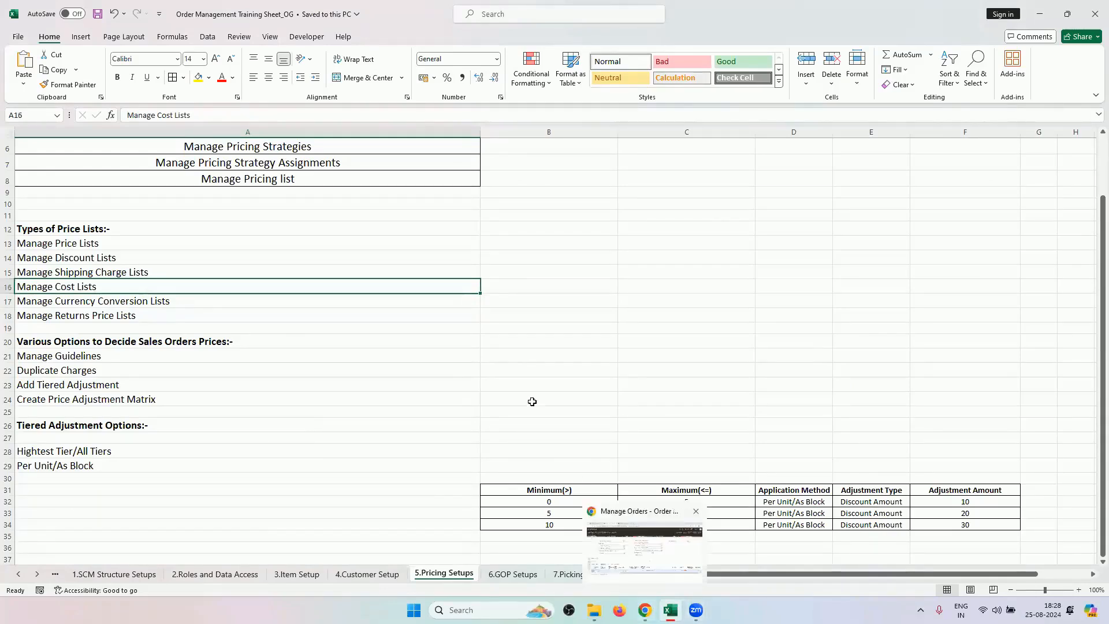
pyautogui.scroll(2, 536, 442)
pyautogui.scroll(1, 537, 441)
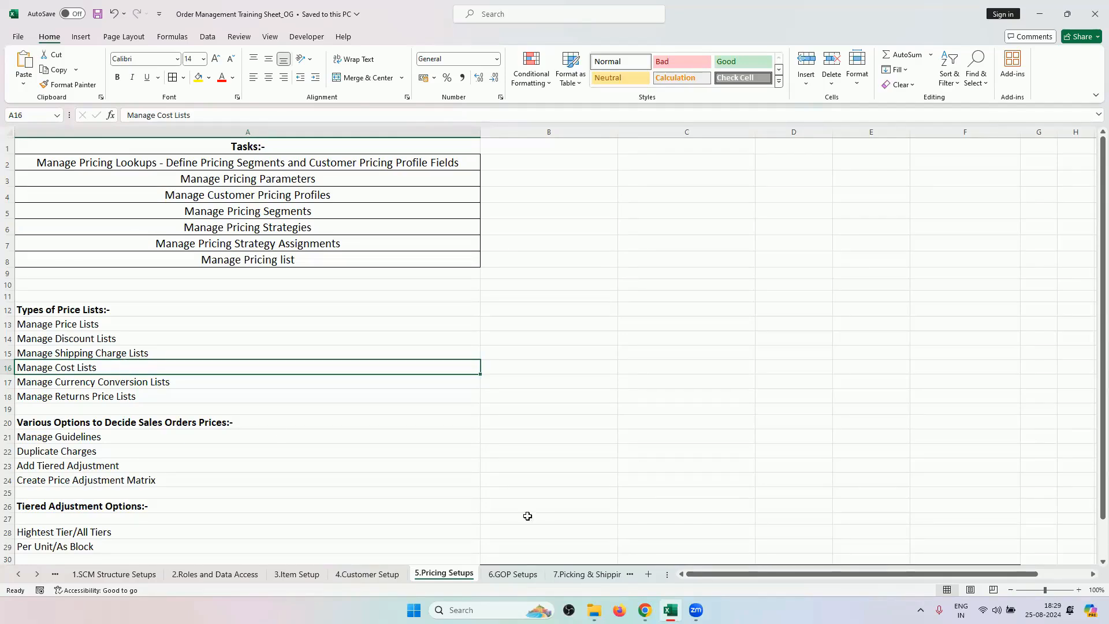
# Step: Switch from Excel to the pricing administration page in Chrome and open the Manage Cost Lists task
pyautogui.click(644, 610)
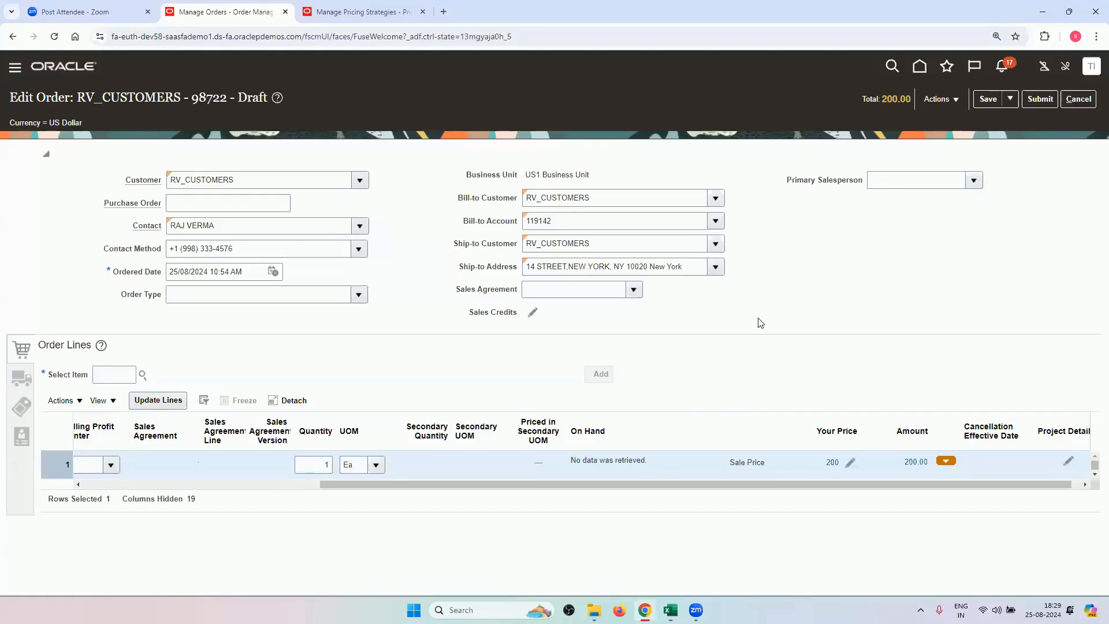
pyautogui.hotkey('ctrl', 'Tab')
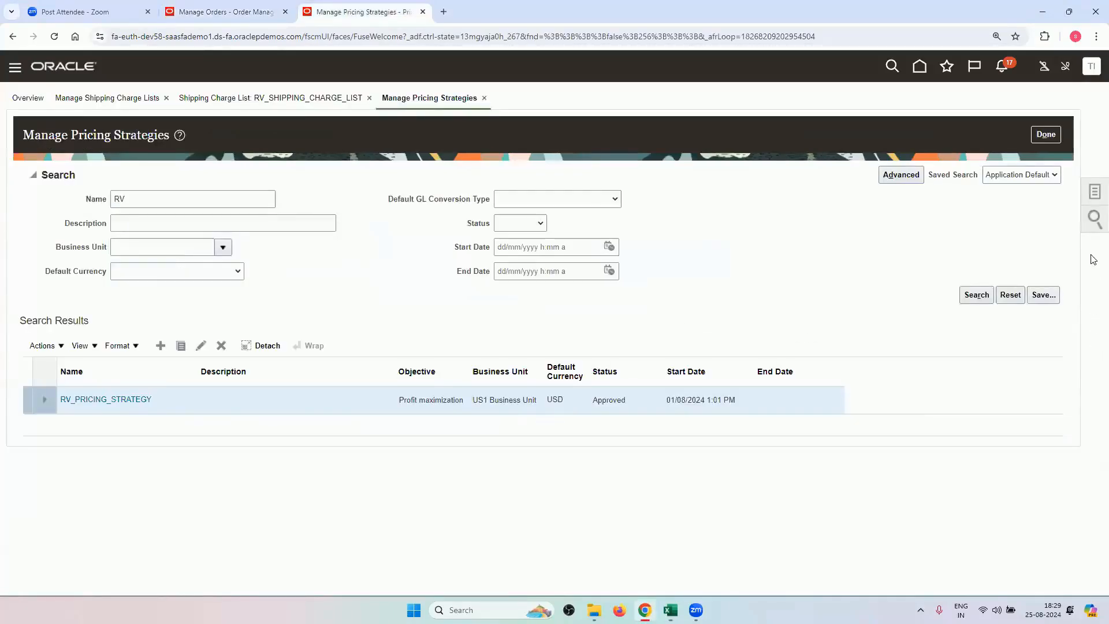
pyautogui.click(1094, 191)
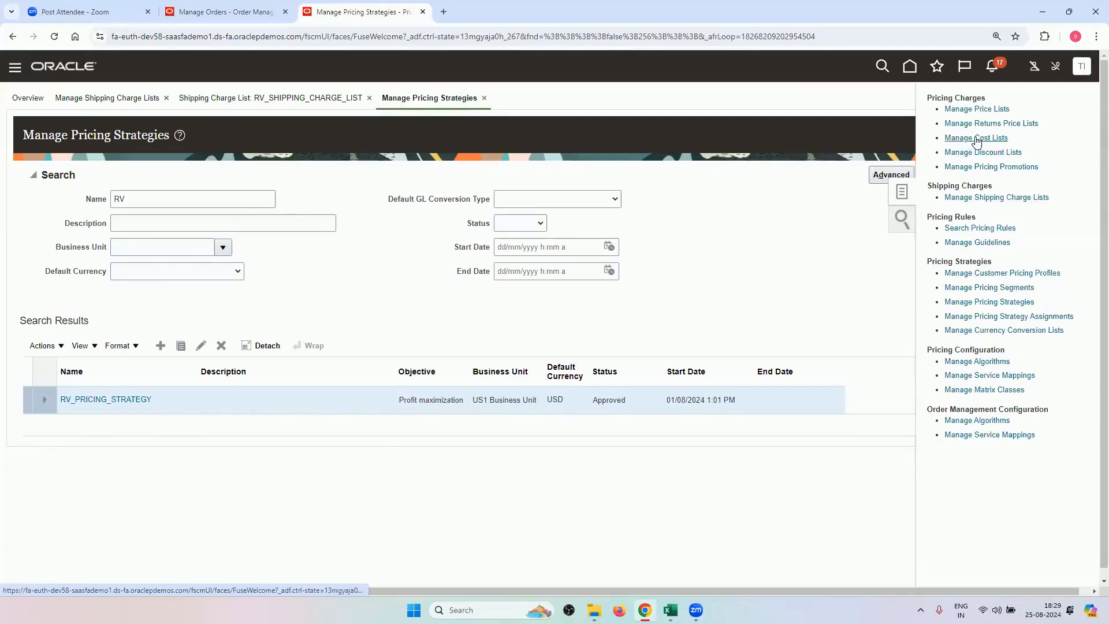
pyautogui.click(972, 140)
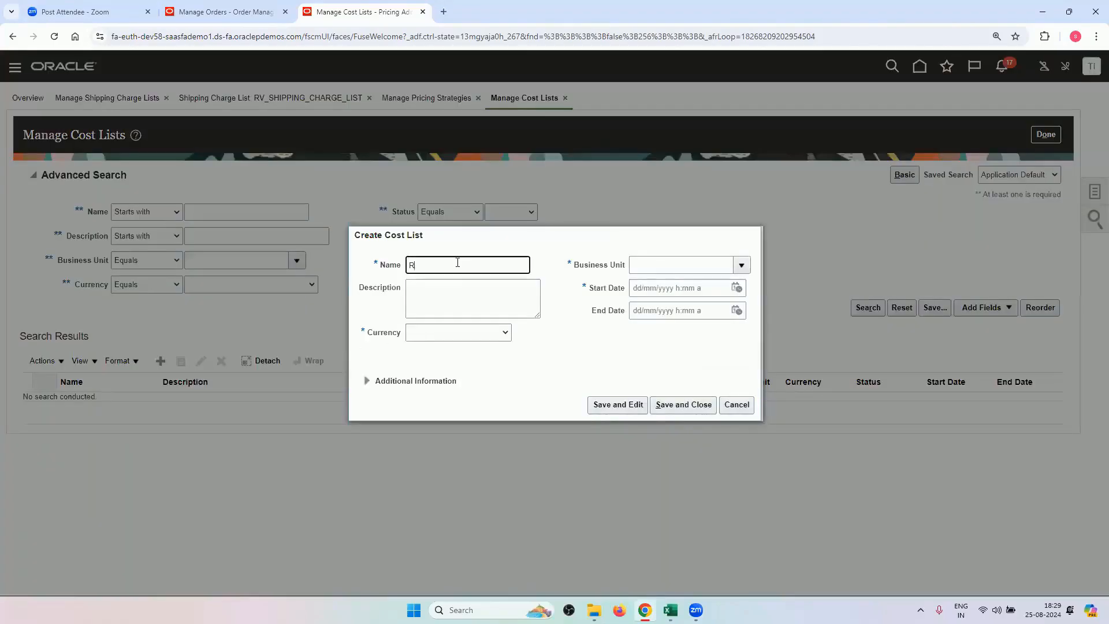
# Step: Create the cost list RV_COST_LIST in US Dollar for US1 Business Unit, starting 01/08/2024 12:59 PM, and save it for editing
pyautogui.write('_COST_LIST')
pyautogui.click(435, 332)
pyautogui.click(454, 357)
pyautogui.click(657, 267)
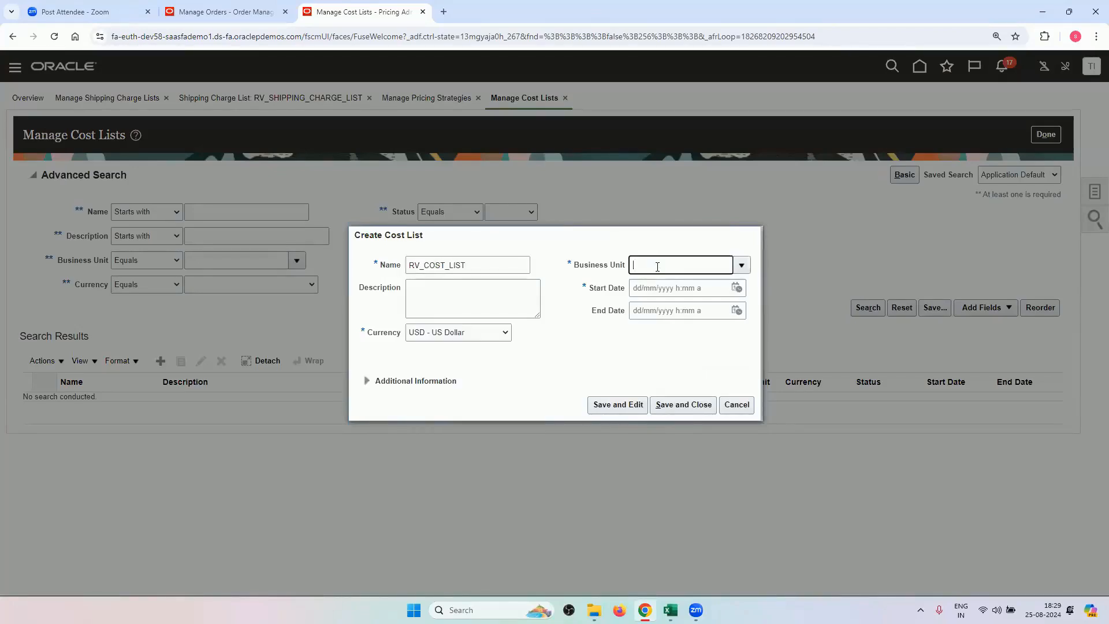
pyautogui.write('US1')
pyautogui.press('Tab')
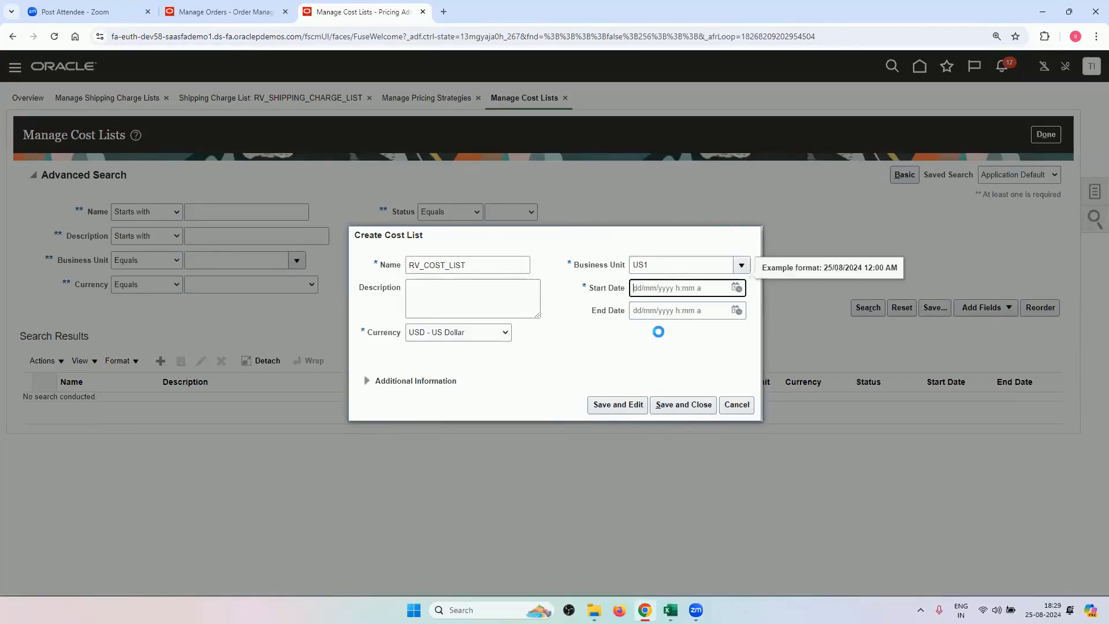
pyautogui.click(737, 288)
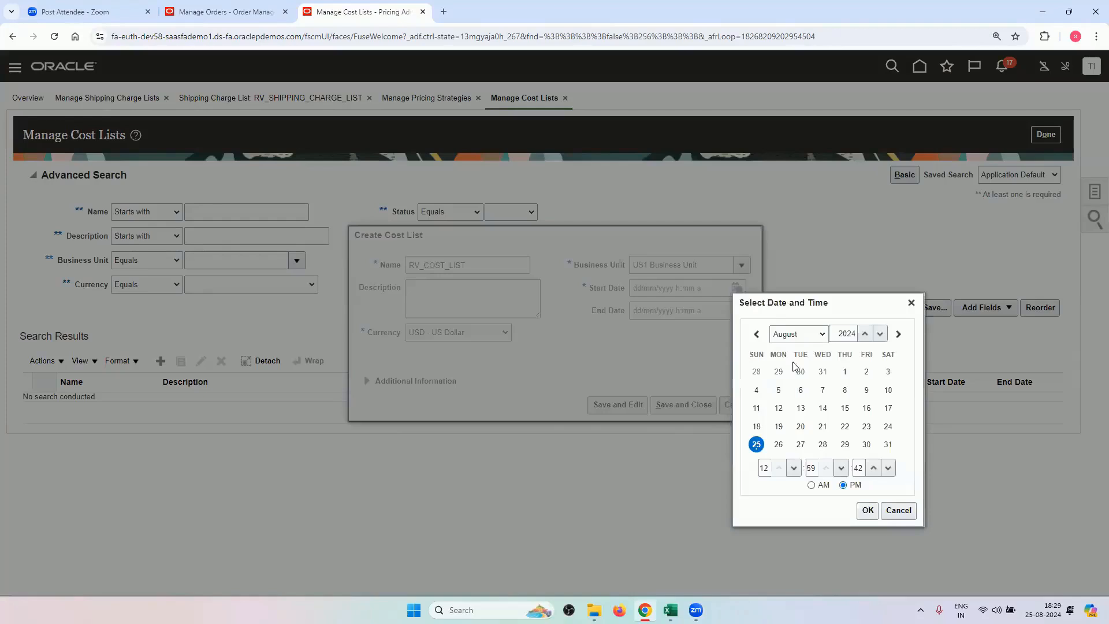
pyautogui.click(844, 371)
pyautogui.click(867, 510)
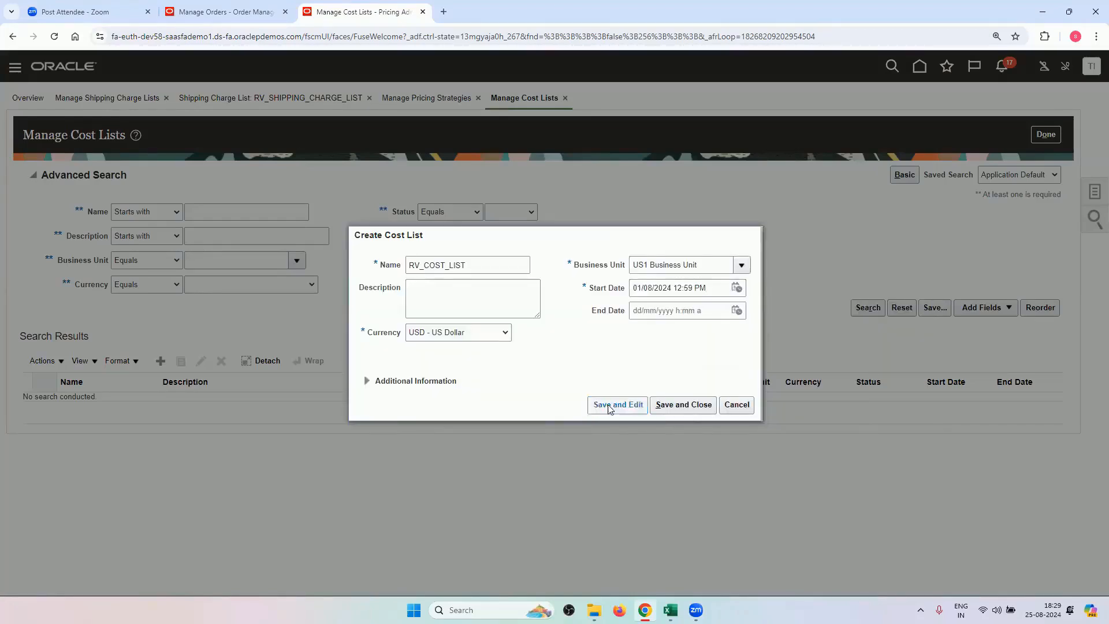
pyautogui.click(612, 405)
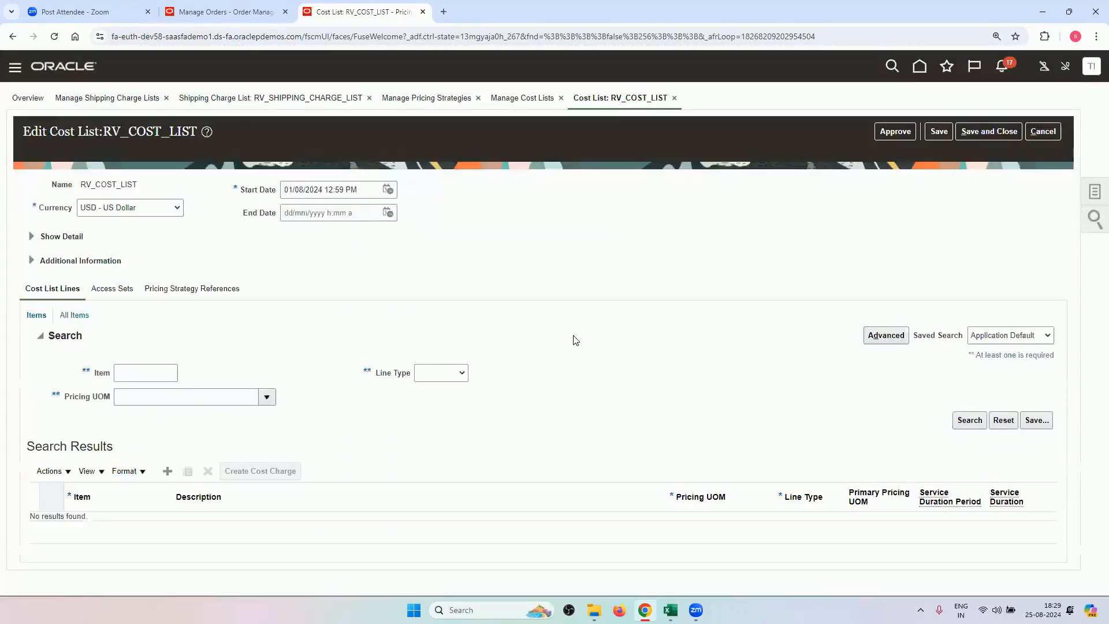
# Step: Add the COMMON access set to the cost list, save, and check the access sets
pyautogui.click(112, 288)
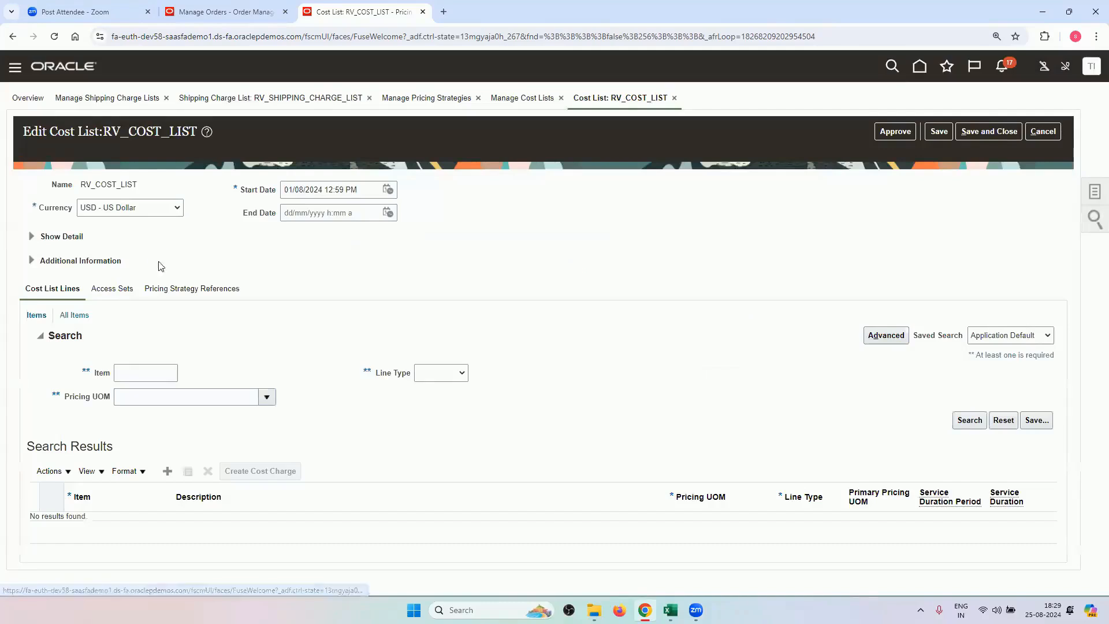
pyautogui.click(164, 317)
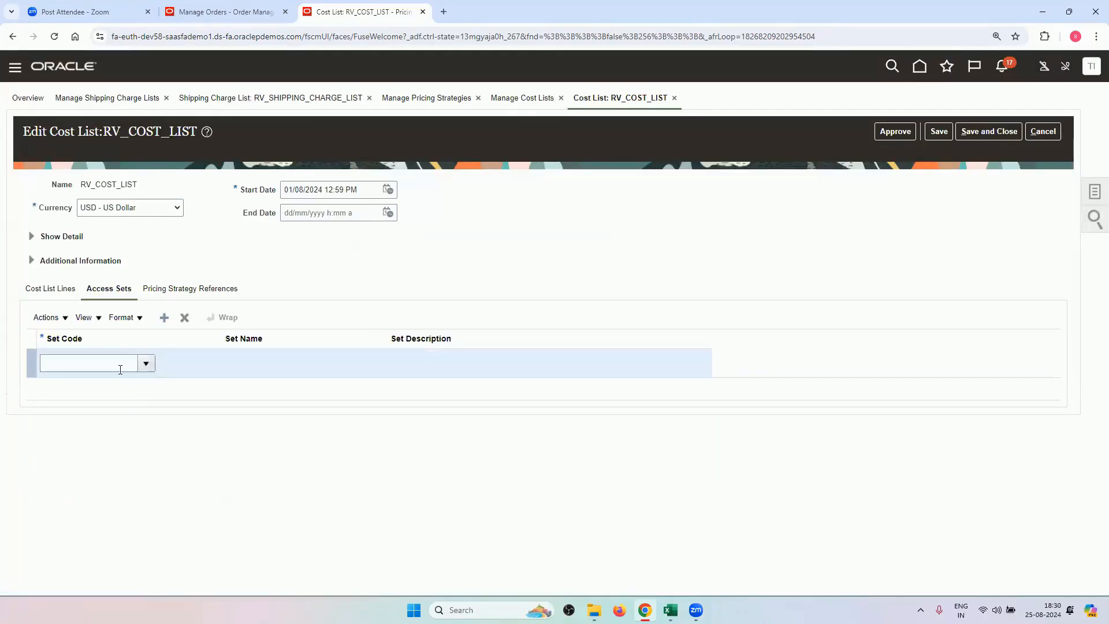
pyautogui.write('COMMON')
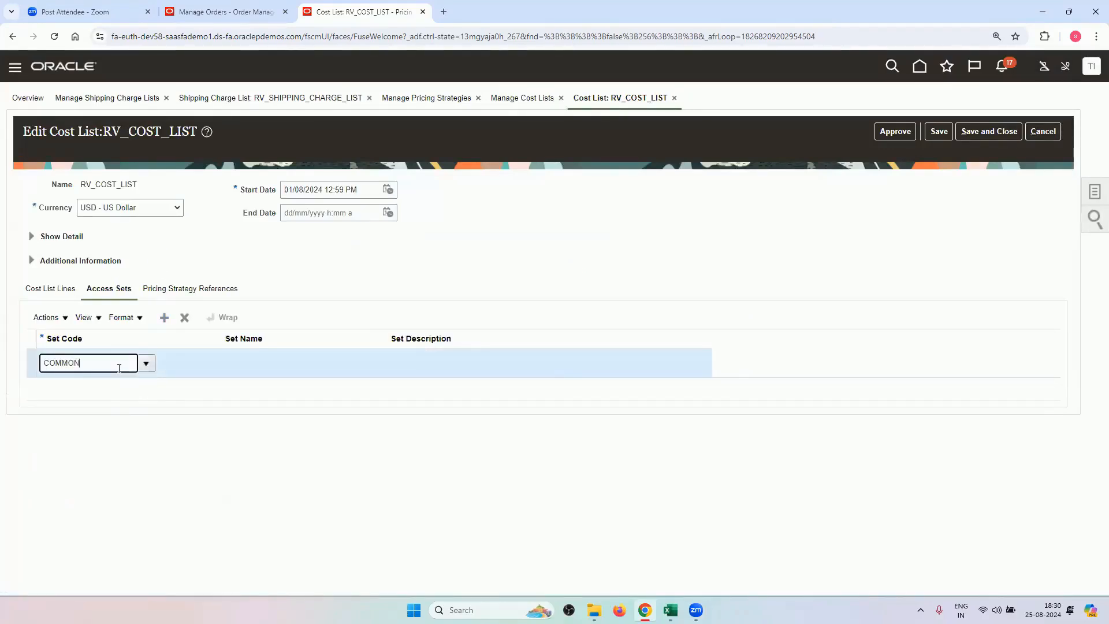
pyautogui.click(219, 470)
pyautogui.click(62, 291)
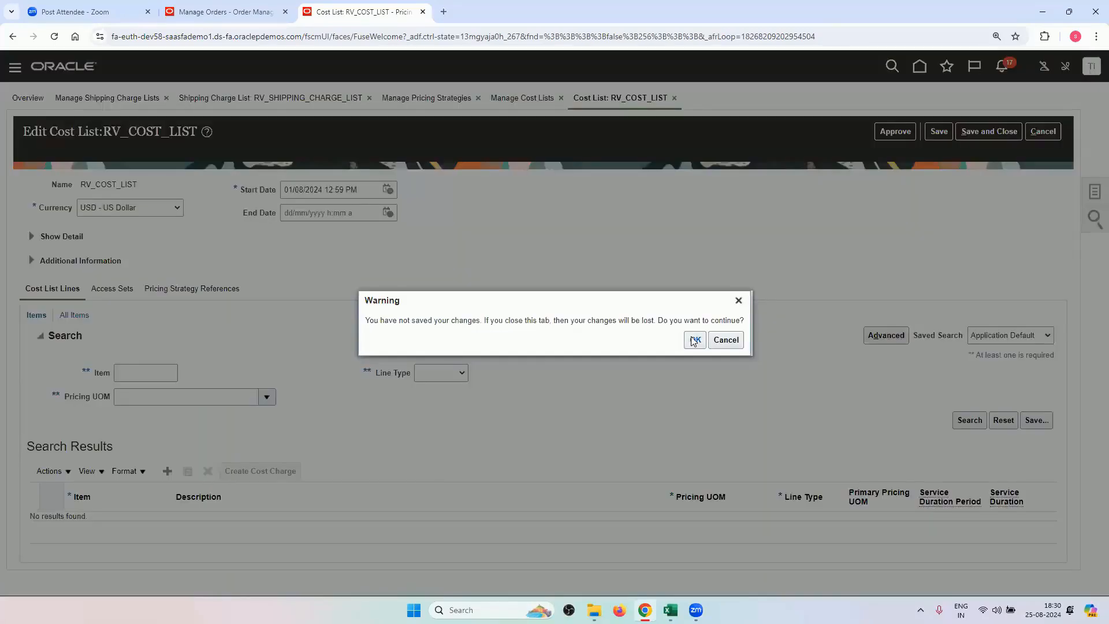
pyautogui.click(694, 340)
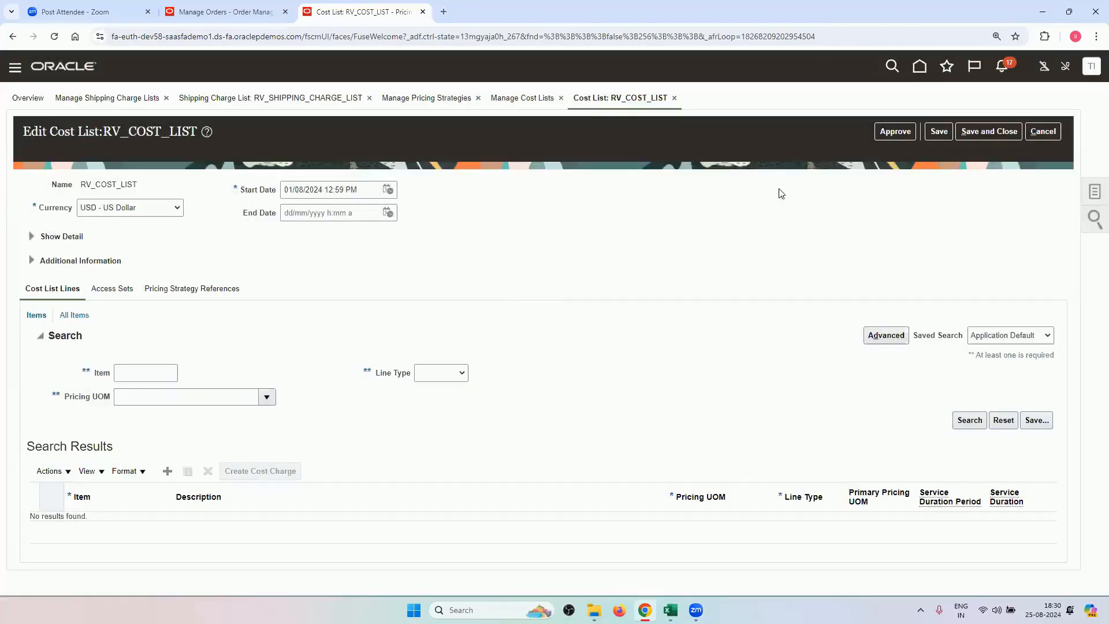
pyautogui.click(937, 132)
pyautogui.click(114, 289)
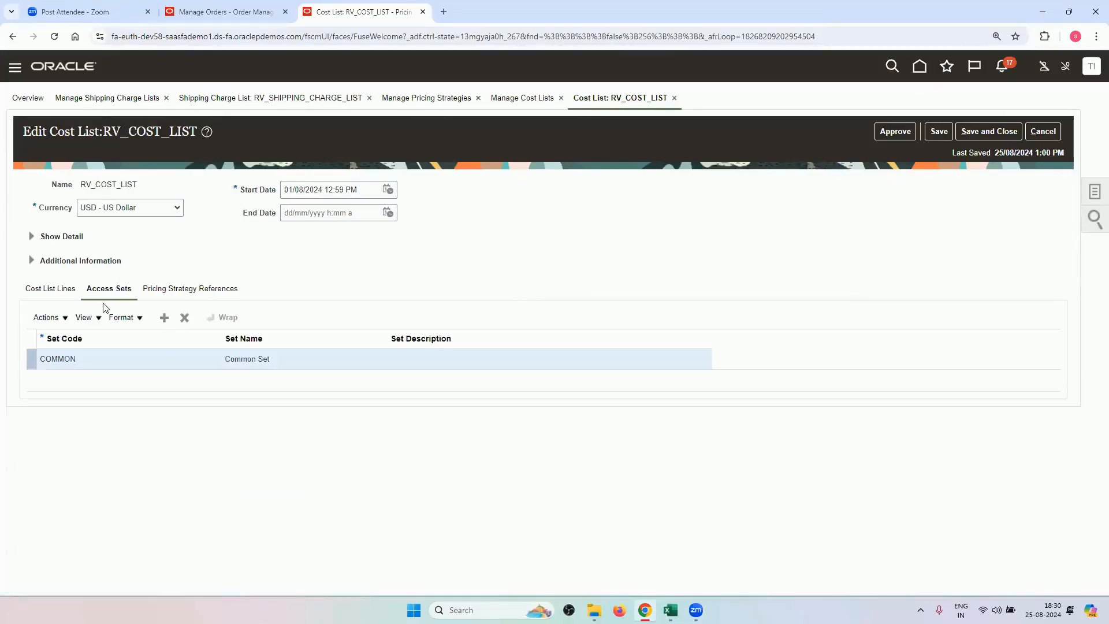
# Step: Add a Buy cost list line for the item RV_LAPTOP with pricing UOM Ea
pyautogui.click(45, 290)
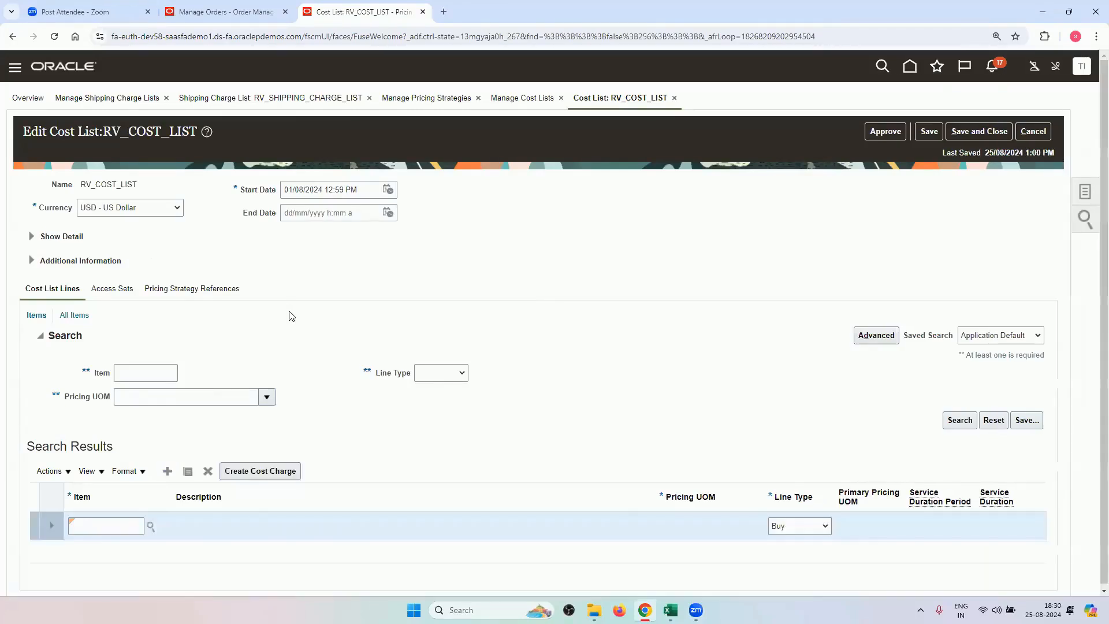
pyautogui.click(122, 524)
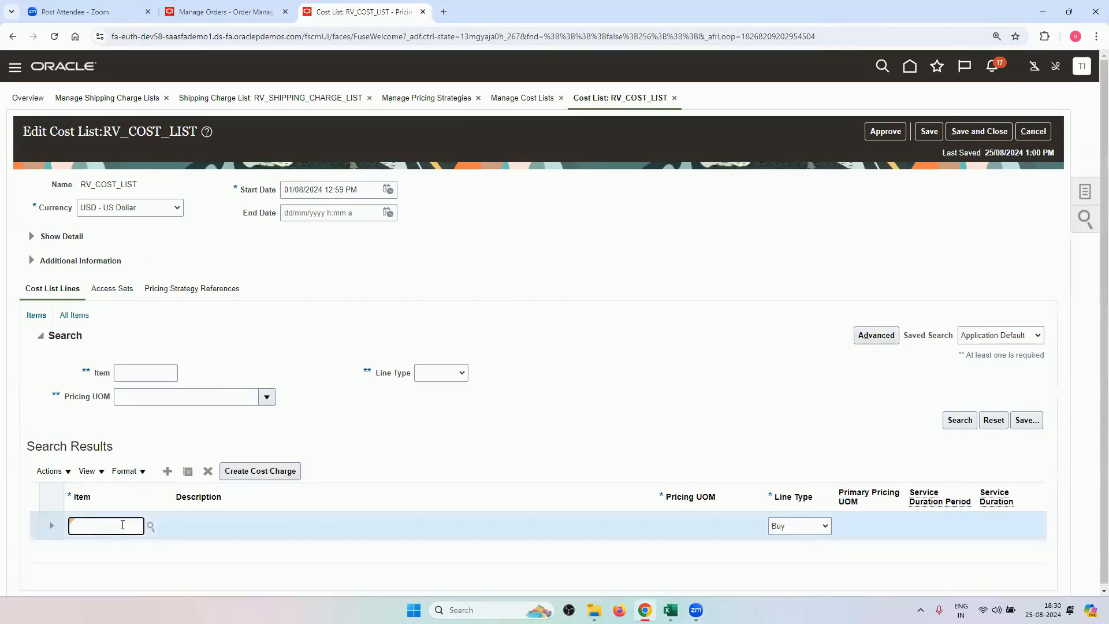
pyautogui.write('RV_LAPTOP')
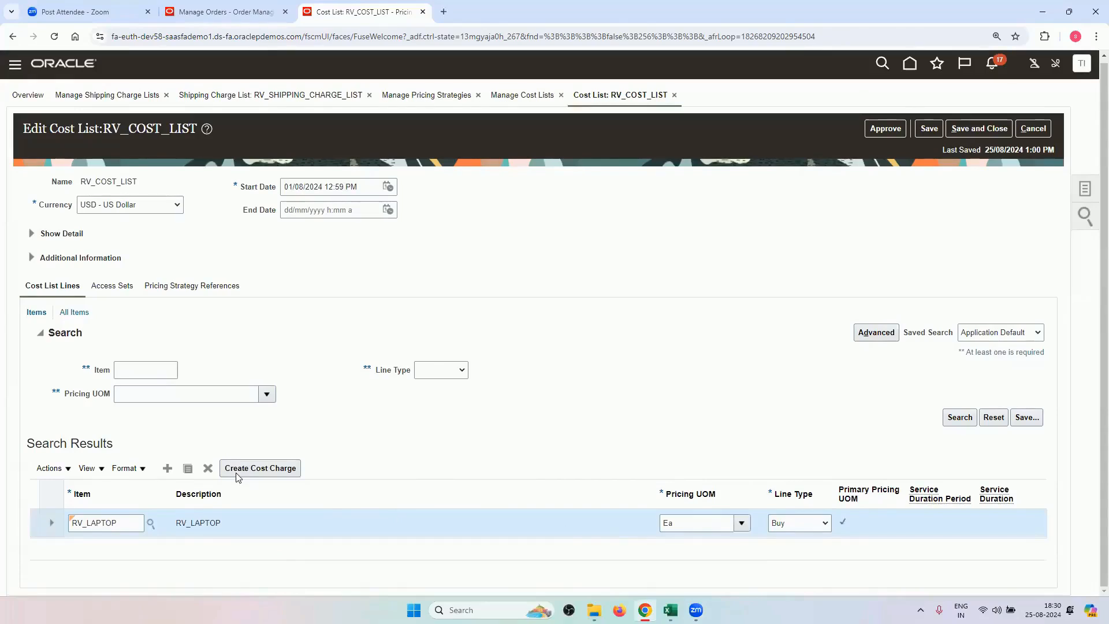
# Step: Create a cost charge for RV_LAPTOP with cost element Cost Of Goods Sold and pricing charge definition Sale Price
pyautogui.click(286, 469)
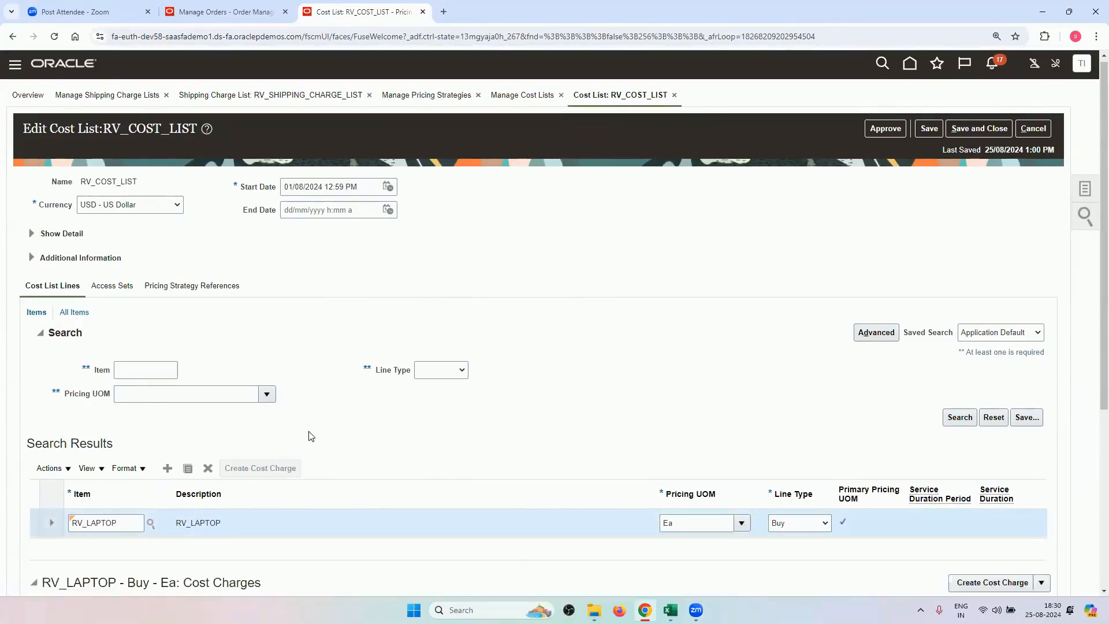
pyautogui.scroll(-5, 310, 436)
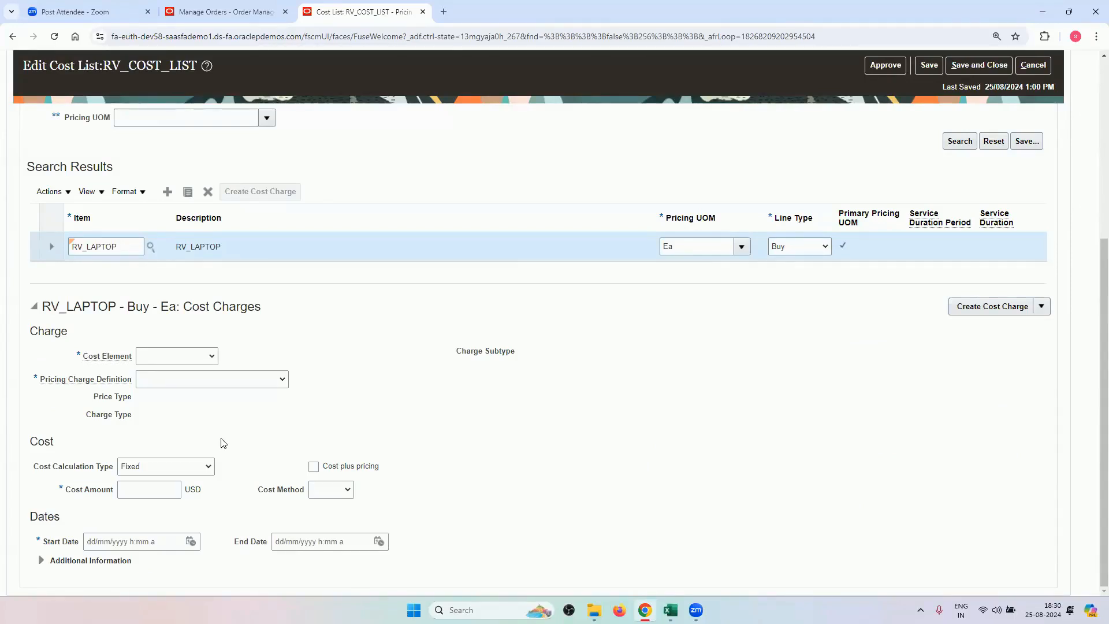
pyautogui.click(152, 356)
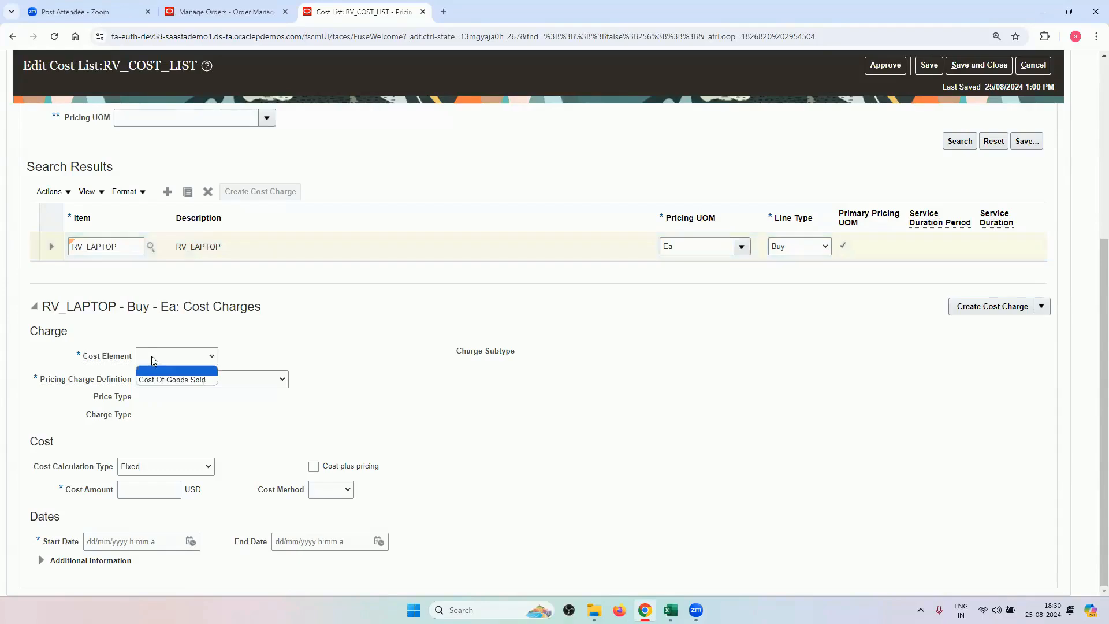
pyautogui.click(154, 380)
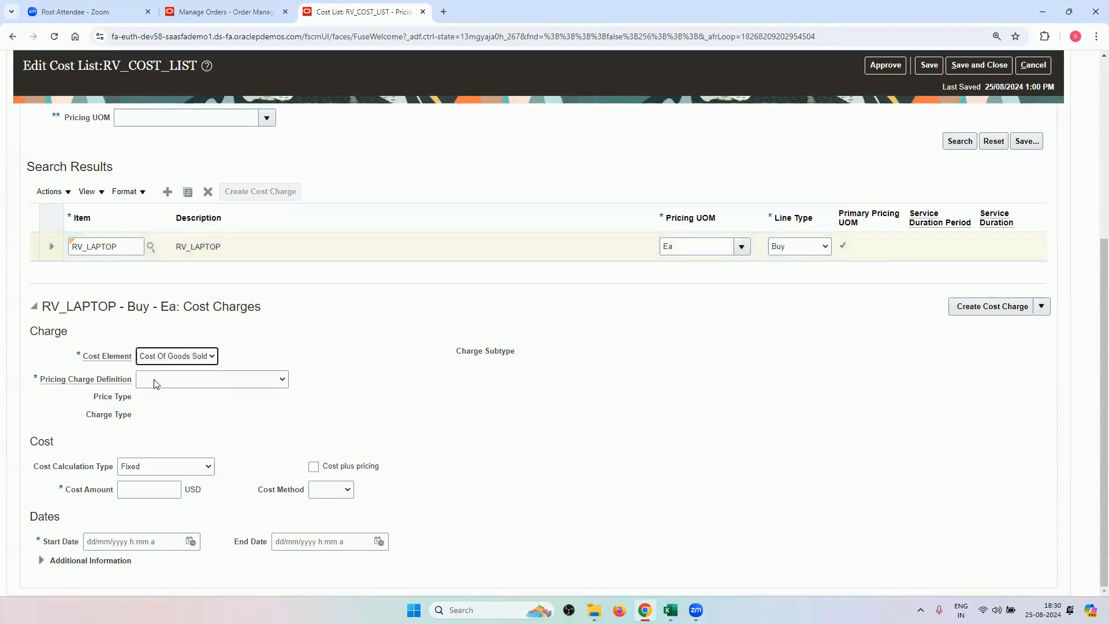
pyautogui.click(197, 379)
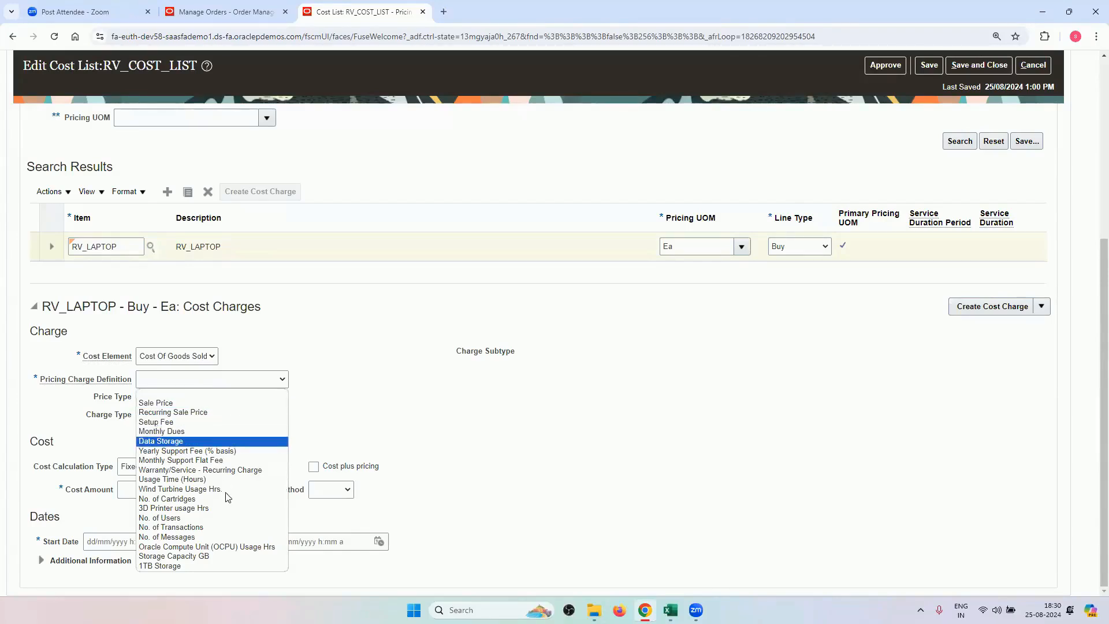
pyautogui.click(192, 403)
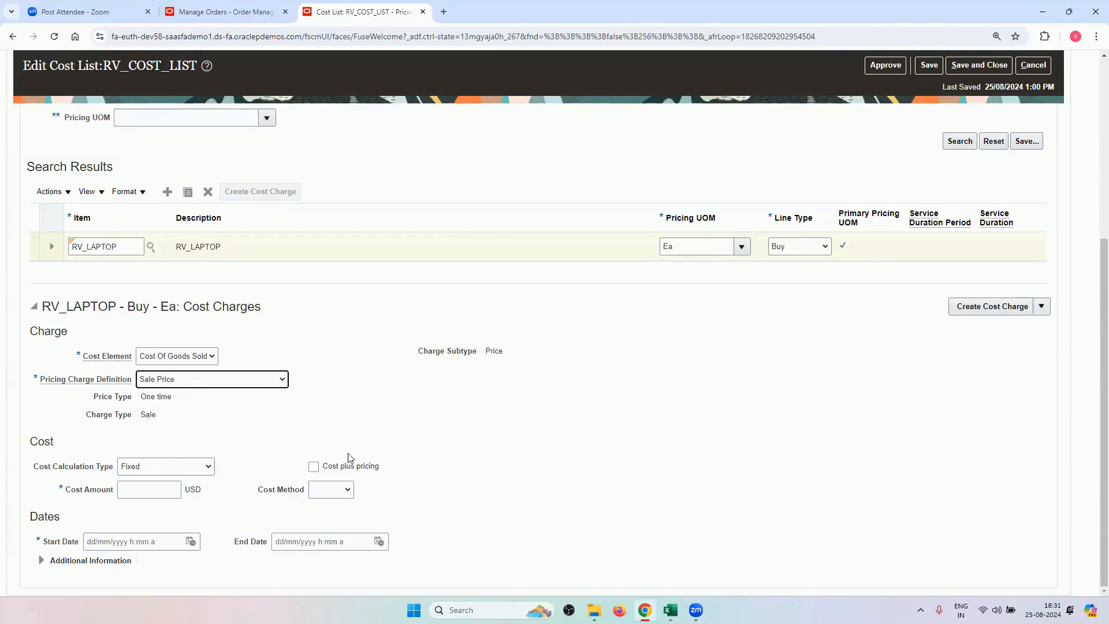
# Step: Set the charge to a Fixed cost of 30.00 USD with cost plus pricing enabled and the Average cost method
pyautogui.click(152, 465)
pyautogui.click(154, 467)
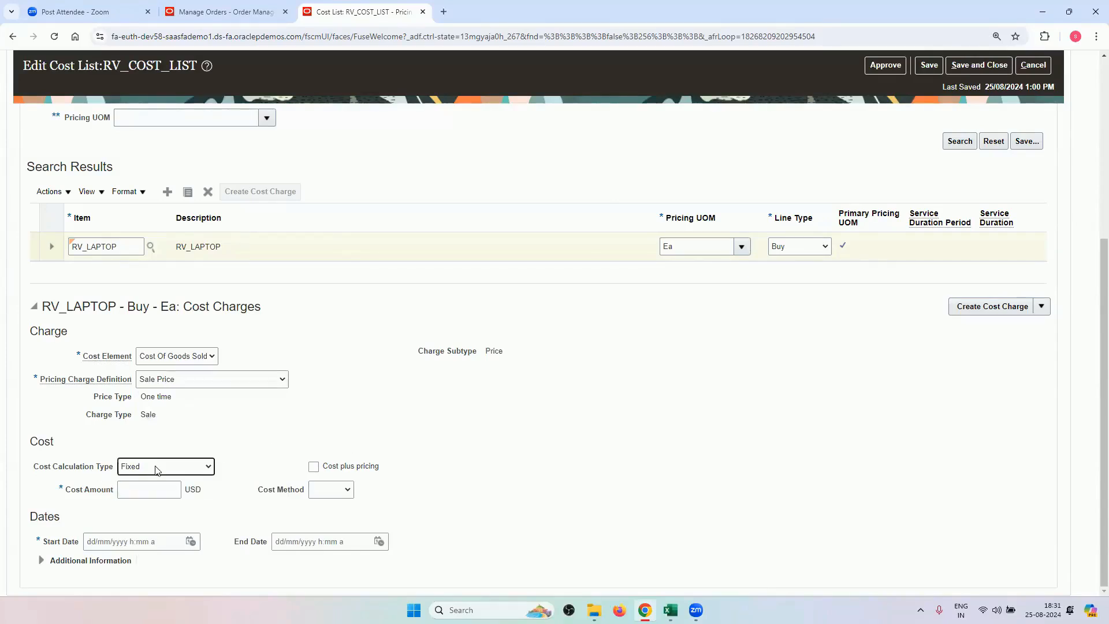
pyautogui.click(157, 469)
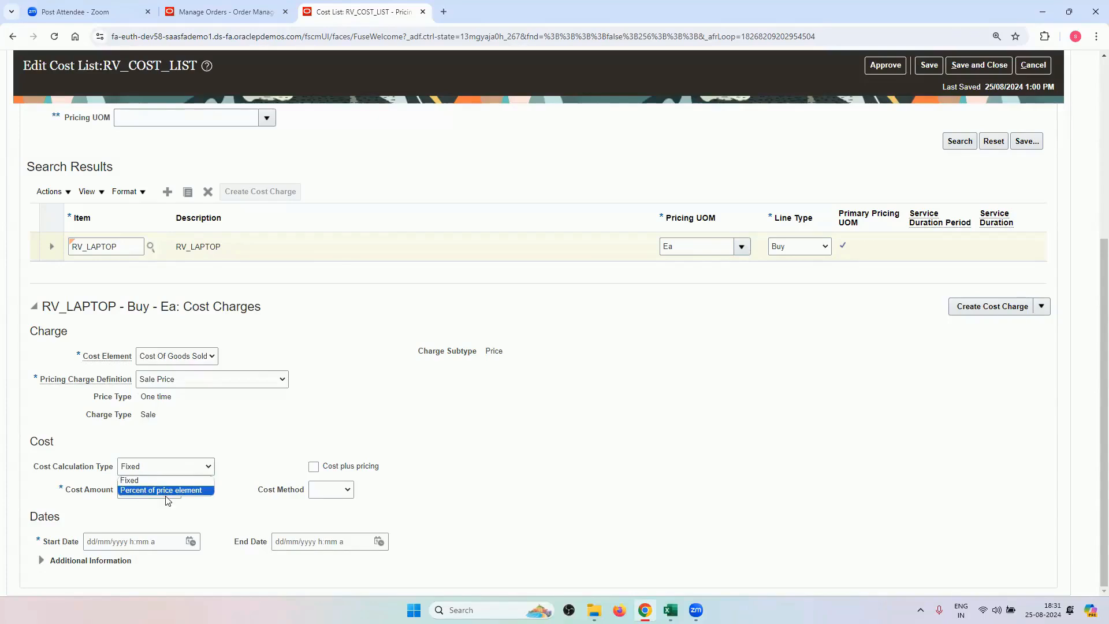
pyautogui.click(162, 480)
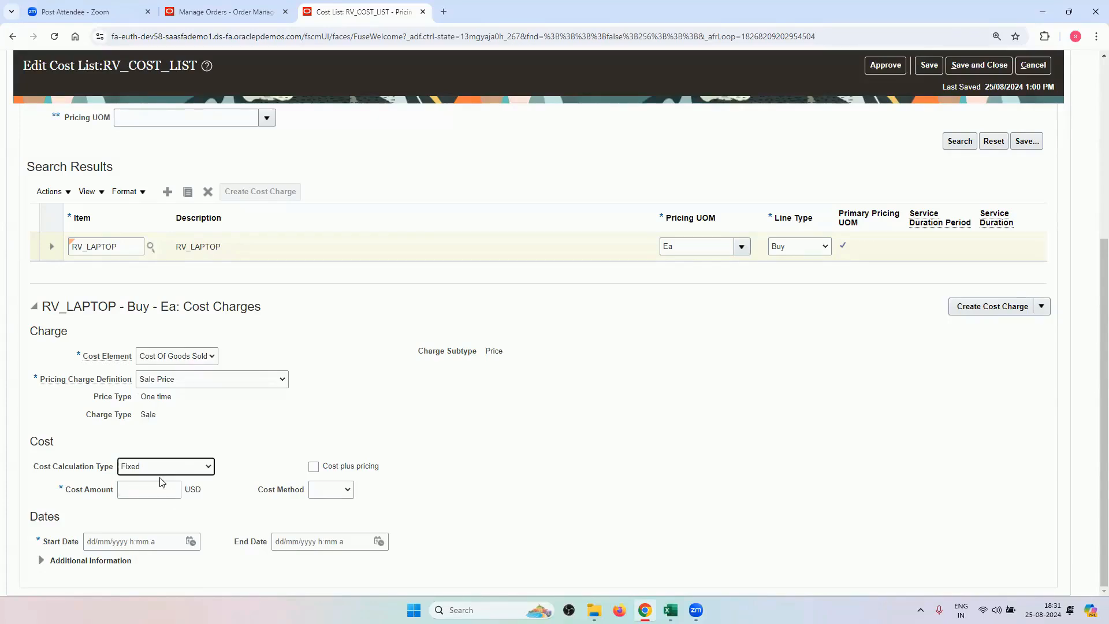
pyautogui.click(149, 492)
pyautogui.write('0')
pyautogui.click(230, 525)
pyautogui.click(313, 468)
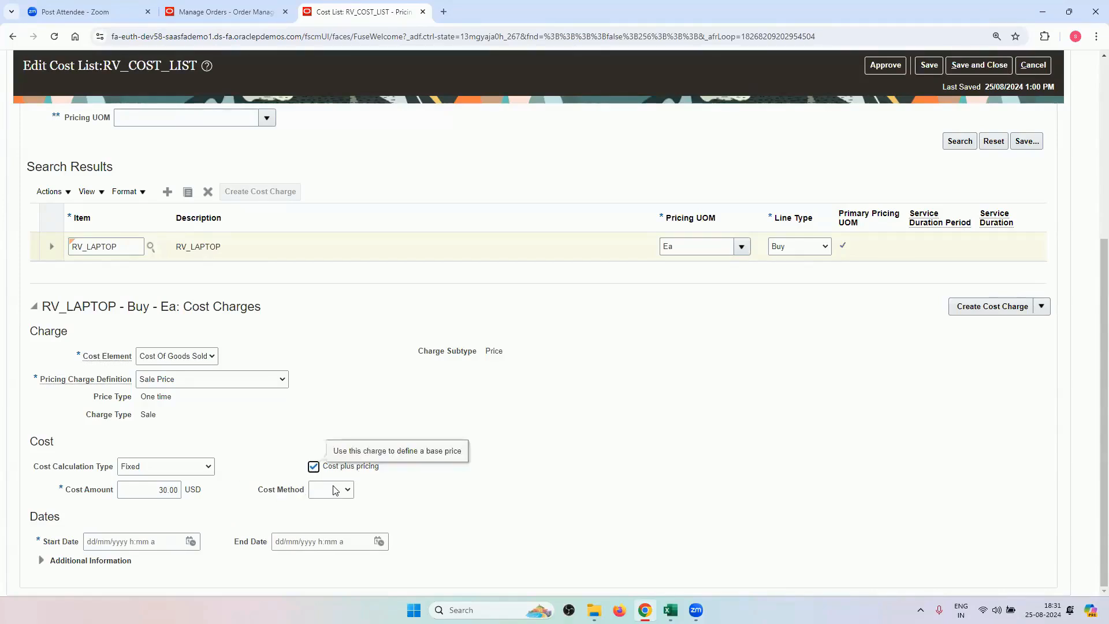
pyautogui.click(333, 490)
pyautogui.click(329, 513)
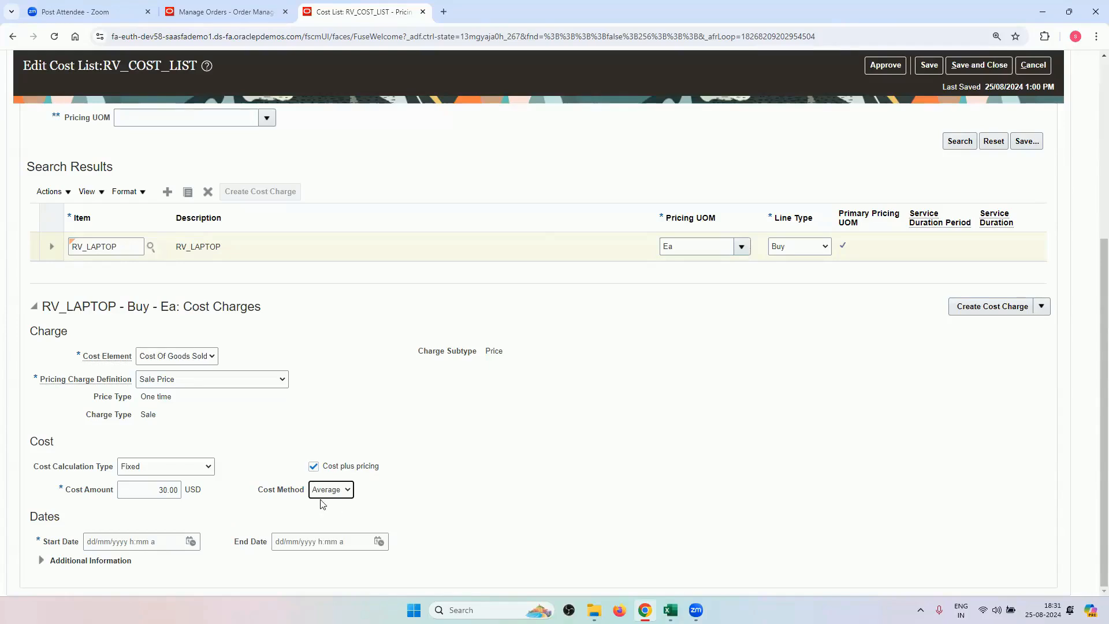
# Step: Set the cost charge's start date to 01/08/2024 1:00 PM
pyautogui.click(191, 541)
pyautogui.click(299, 377)
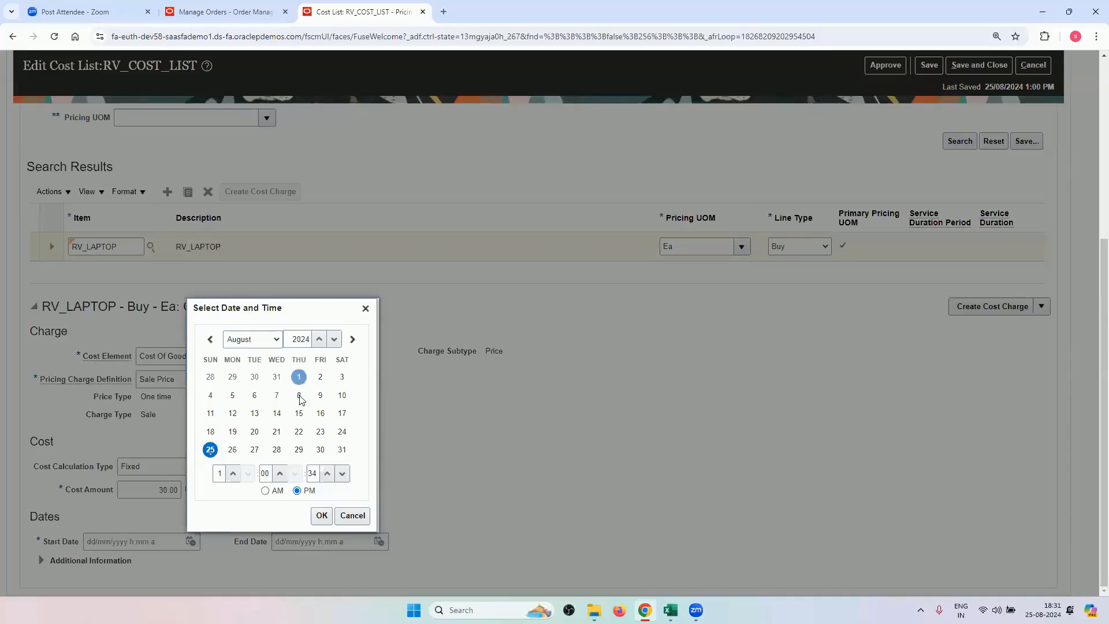
pyautogui.click(321, 515)
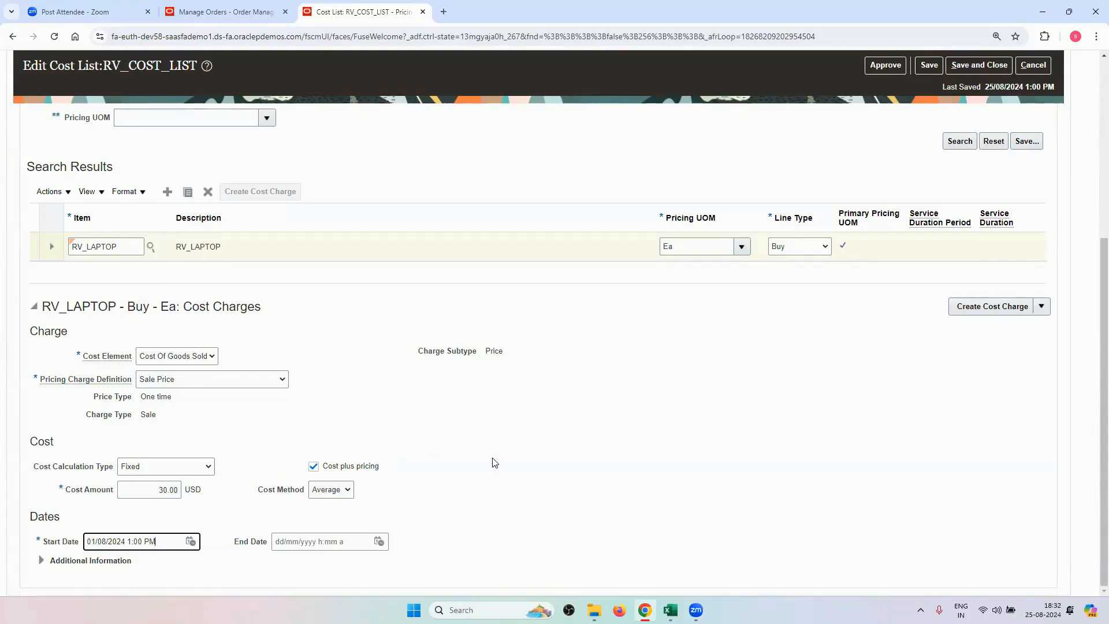
# Step: Save the cost list with its RV_LAPTOP charge, approve it, and save and close it
pyautogui.scroll(6, 493, 462)
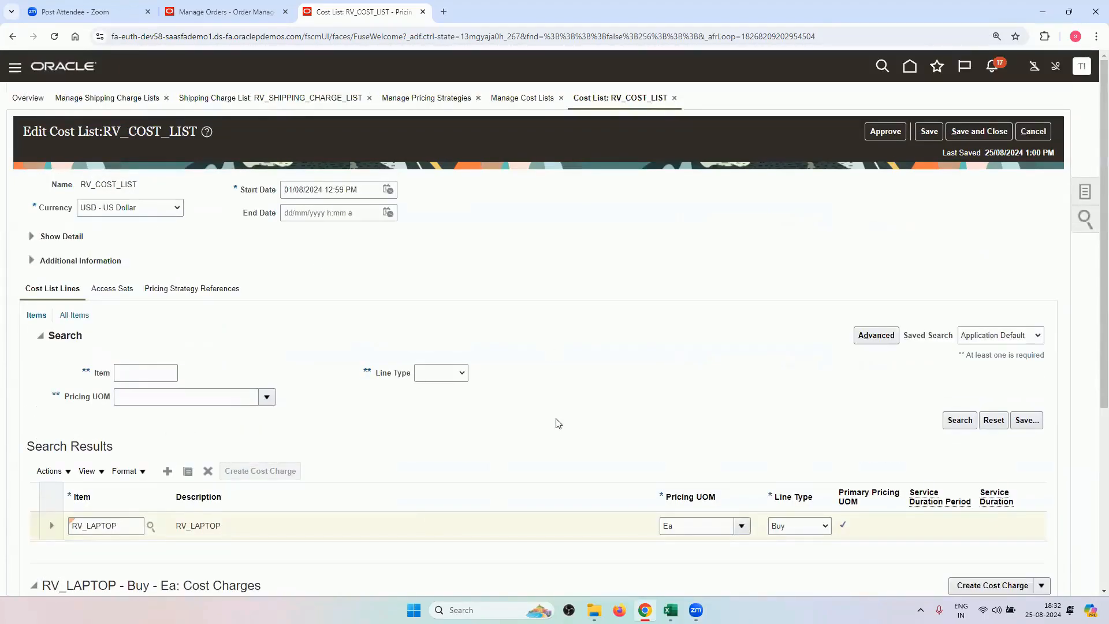
pyautogui.scroll(-5, 558, 423)
pyautogui.scroll(5, 555, 420)
pyautogui.click(929, 134)
pyautogui.click(884, 132)
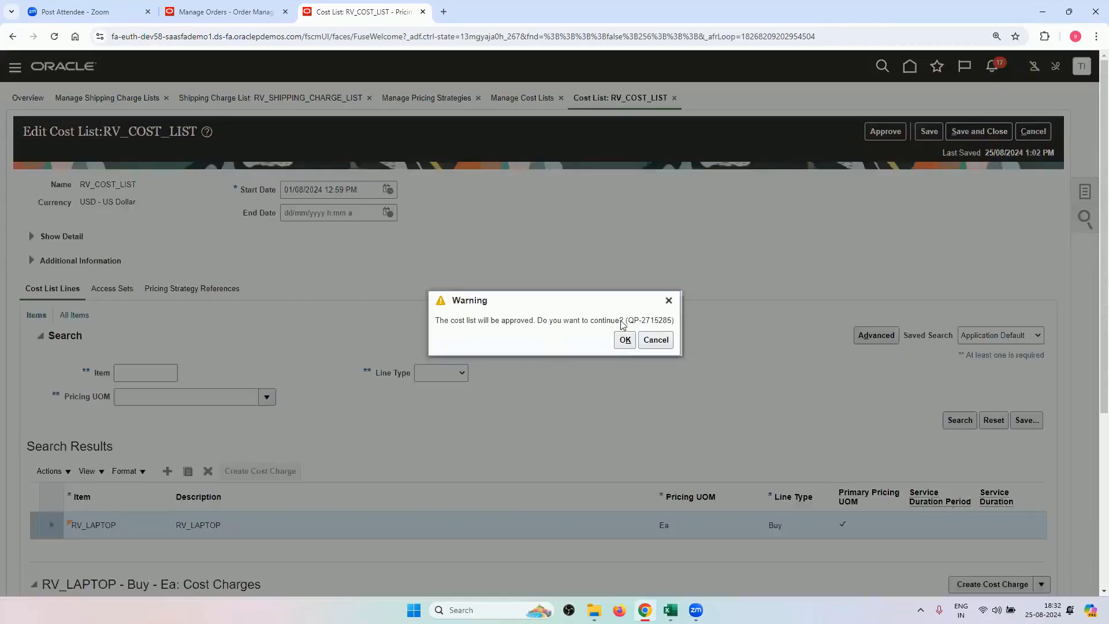
pyautogui.click(625, 340)
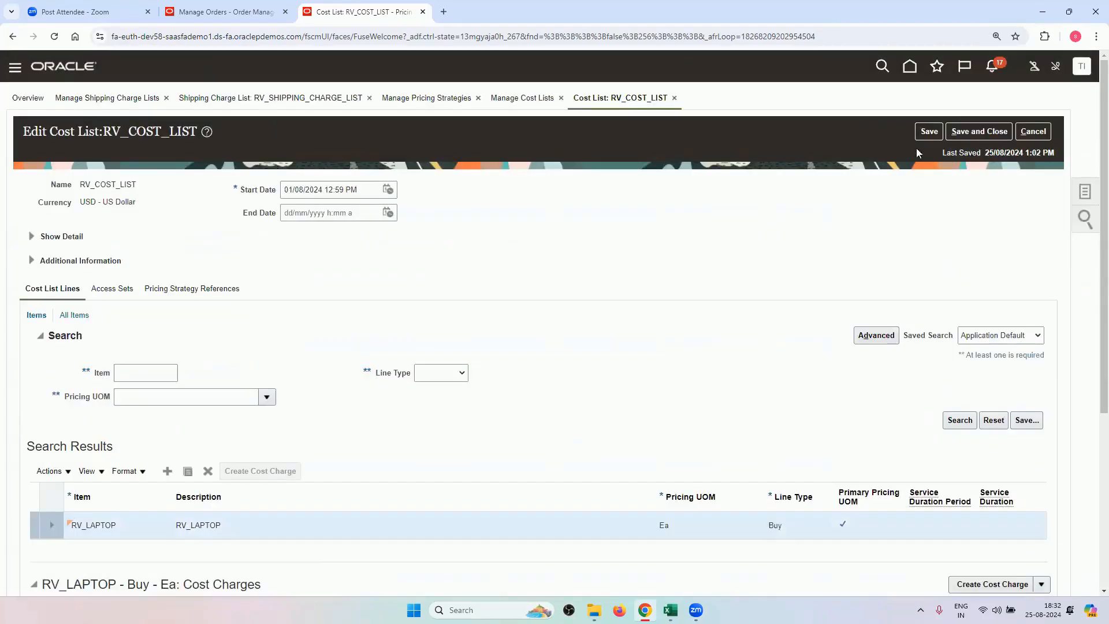
pyautogui.click(964, 135)
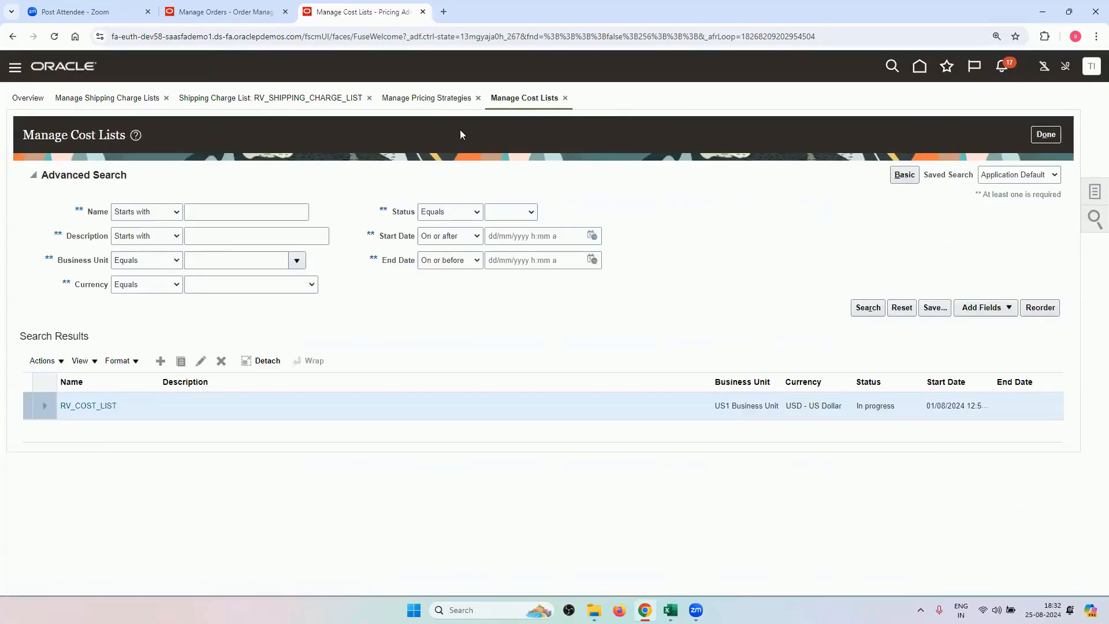
# Step: Close the open cost list, pricing strategy and shipping charge list pages, discarding the unsaved shipping charge list changes
pyautogui.click(565, 98)
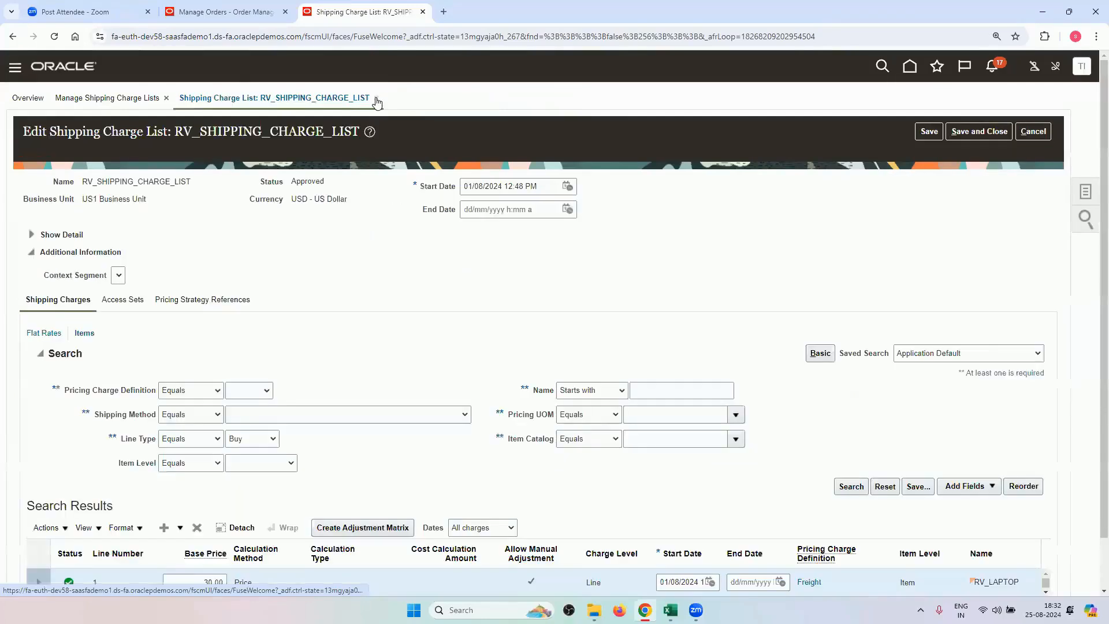
pyautogui.click(167, 98)
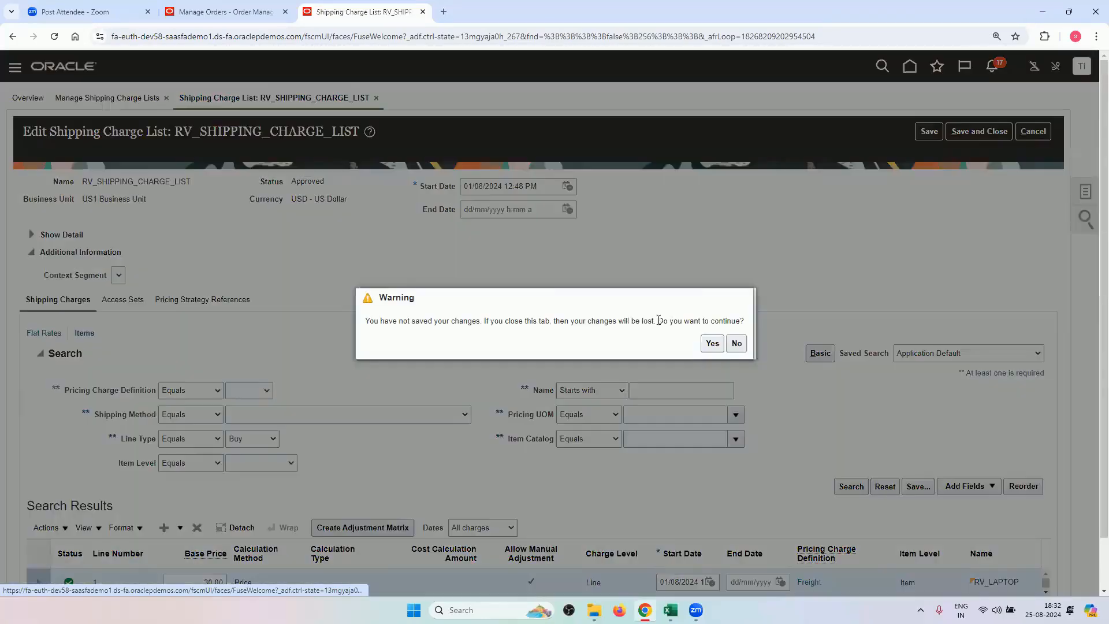
pyautogui.click(712, 343)
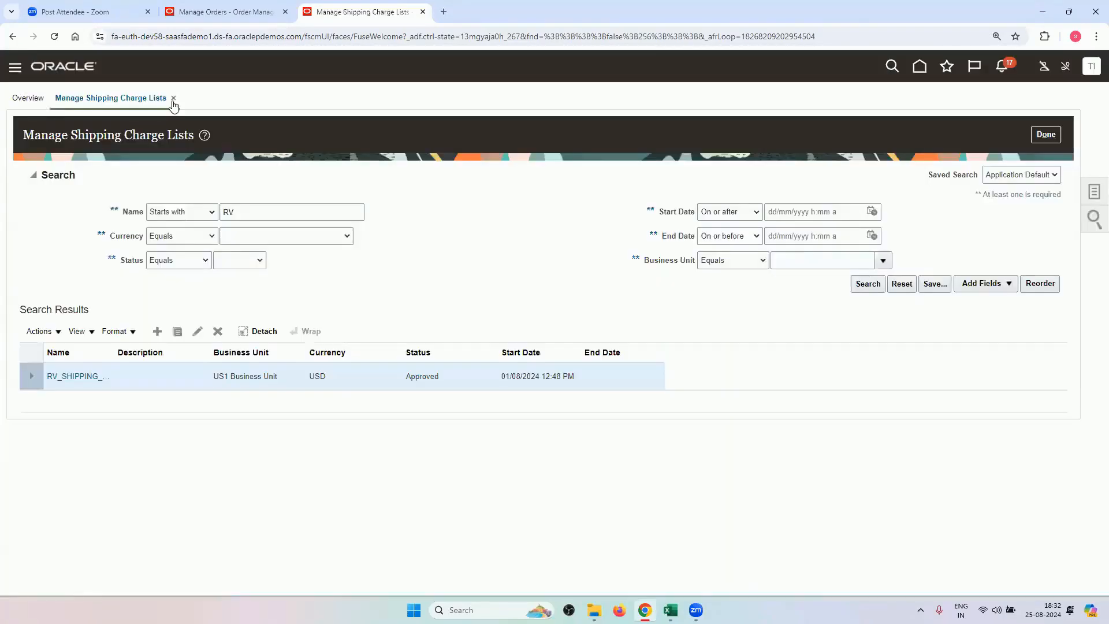
pyautogui.click(169, 98)
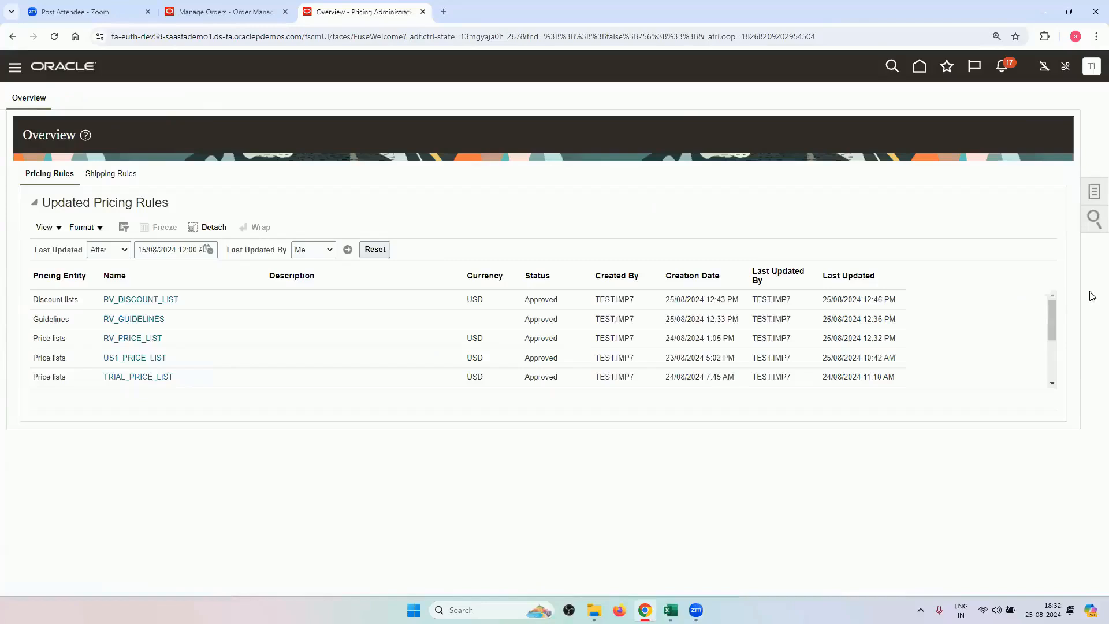
# Step: Search the pricing strategies for names starting with RV and open RV_PRICING_STRATEGY
pyautogui.click(1093, 194)
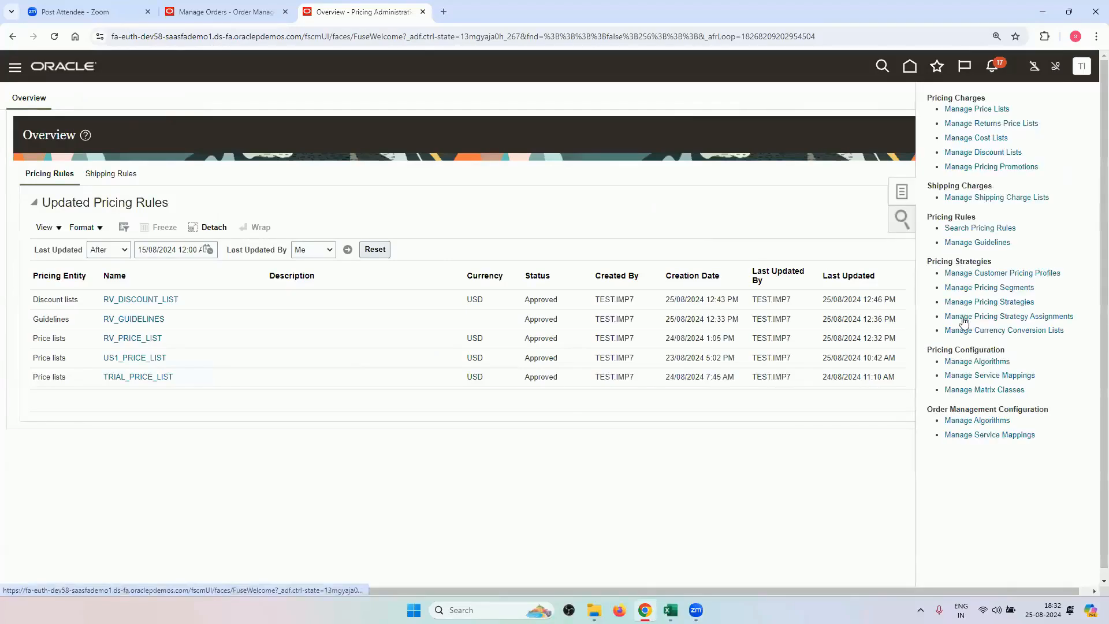
pyautogui.click(972, 301)
pyautogui.click(221, 202)
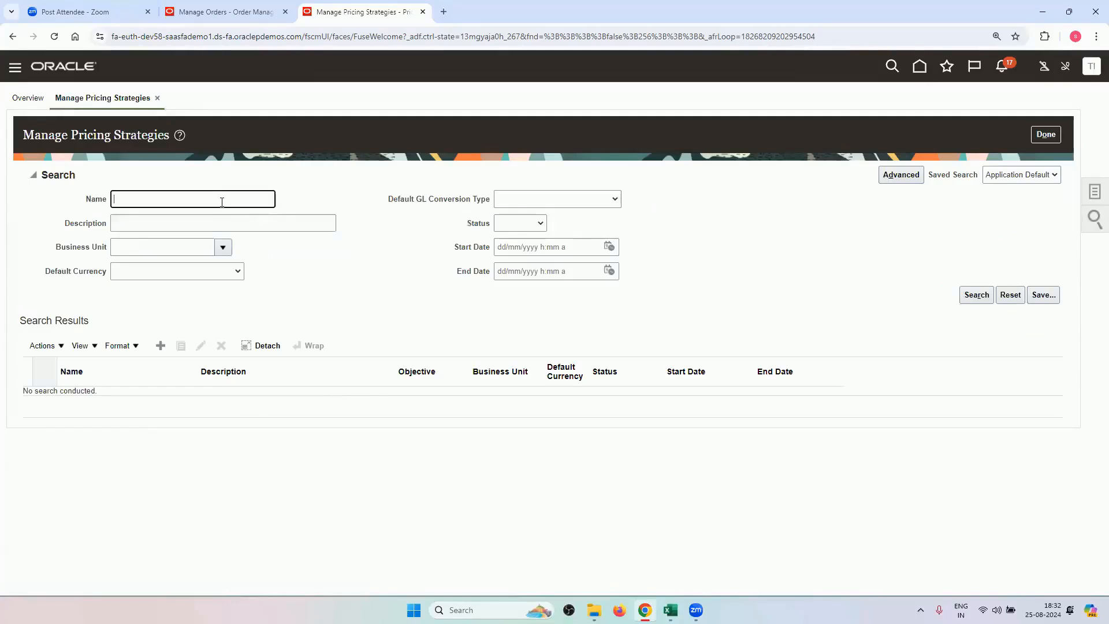
pyautogui.write('RV')
pyautogui.press('Return')
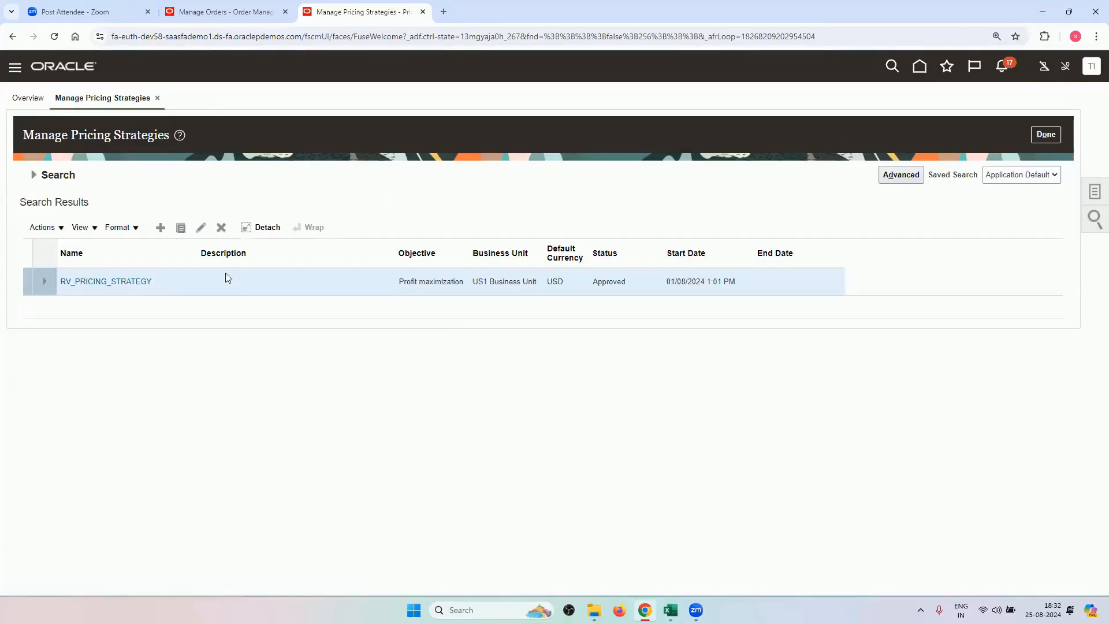
pyautogui.click(144, 283)
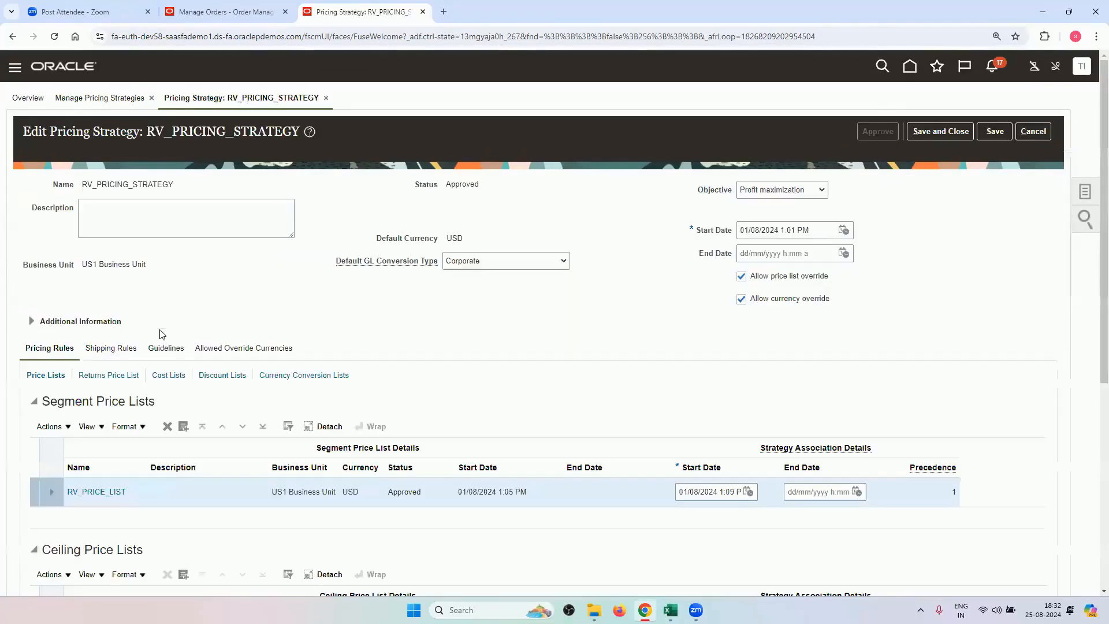
# Step: Add the RV_COST_LIST cost list to the pricing strategy's cost lists
pyautogui.click(175, 376)
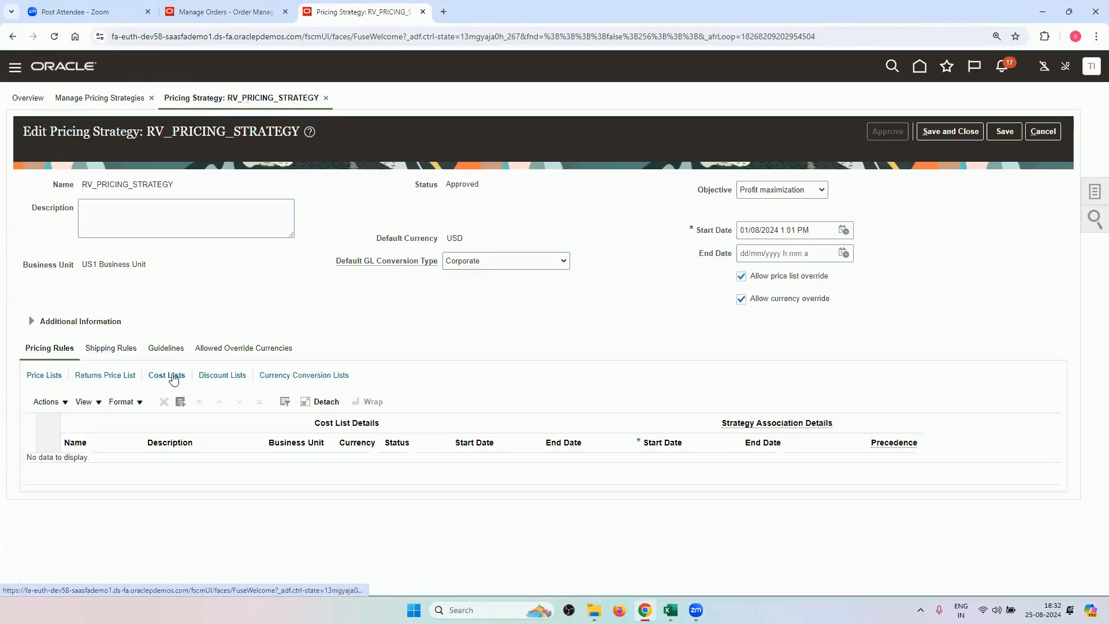
pyautogui.click(181, 403)
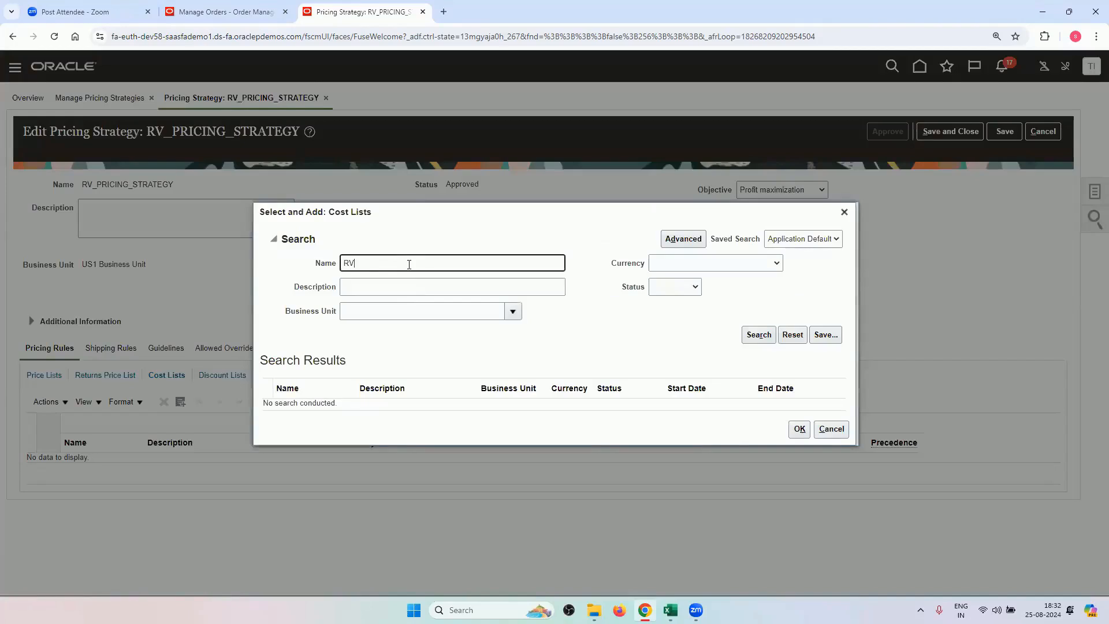
pyautogui.press('Return')
pyautogui.click(437, 402)
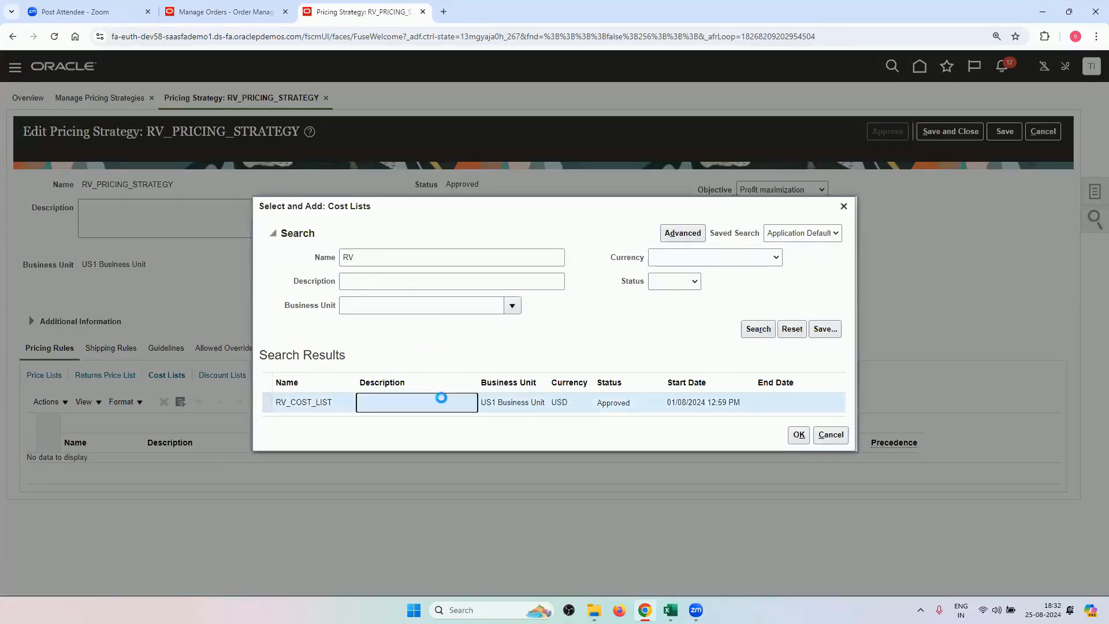
pyautogui.click(798, 434)
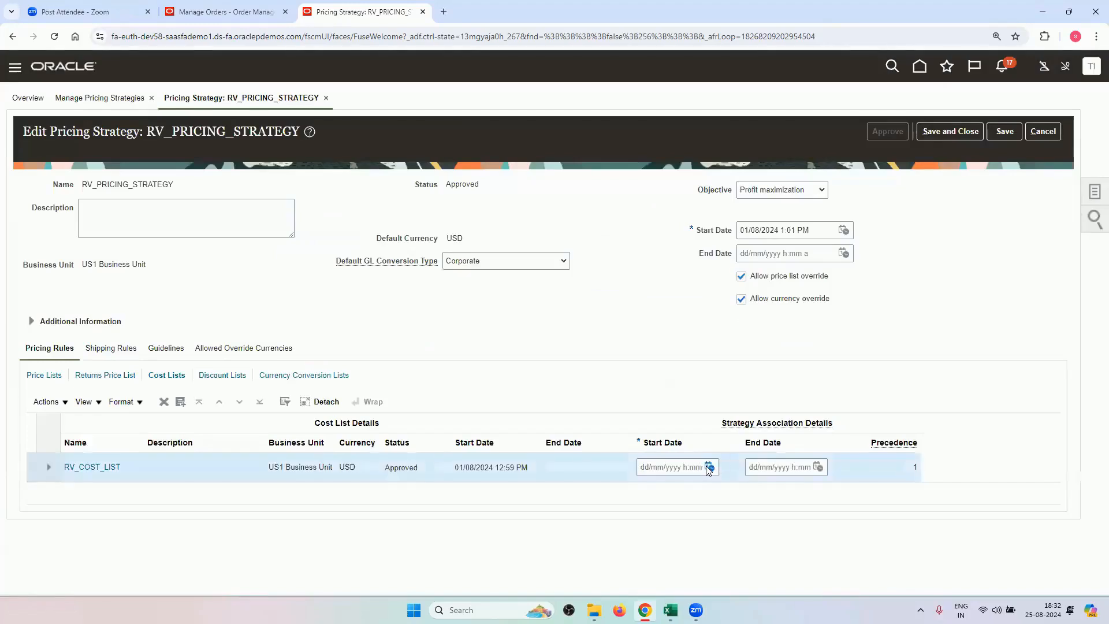
# Step: Set the cost list association's start date to 01/08/2024 1:02 PM, and save and close the pricing strategy
pyautogui.click(709, 467)
pyautogui.click(817, 303)
pyautogui.click(838, 441)
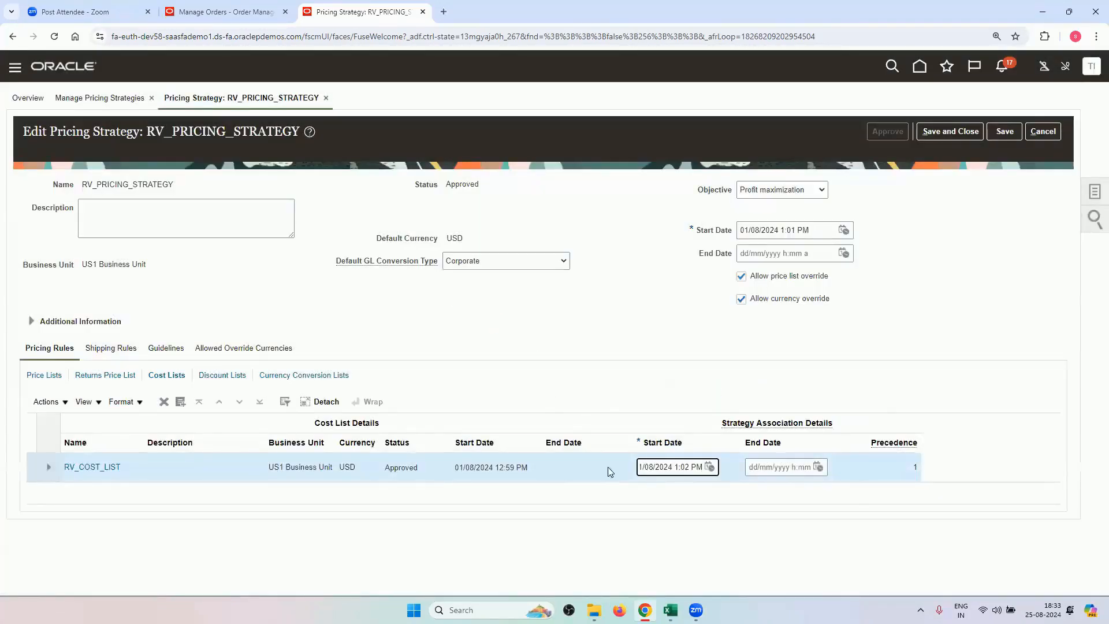
pyautogui.click(974, 134)
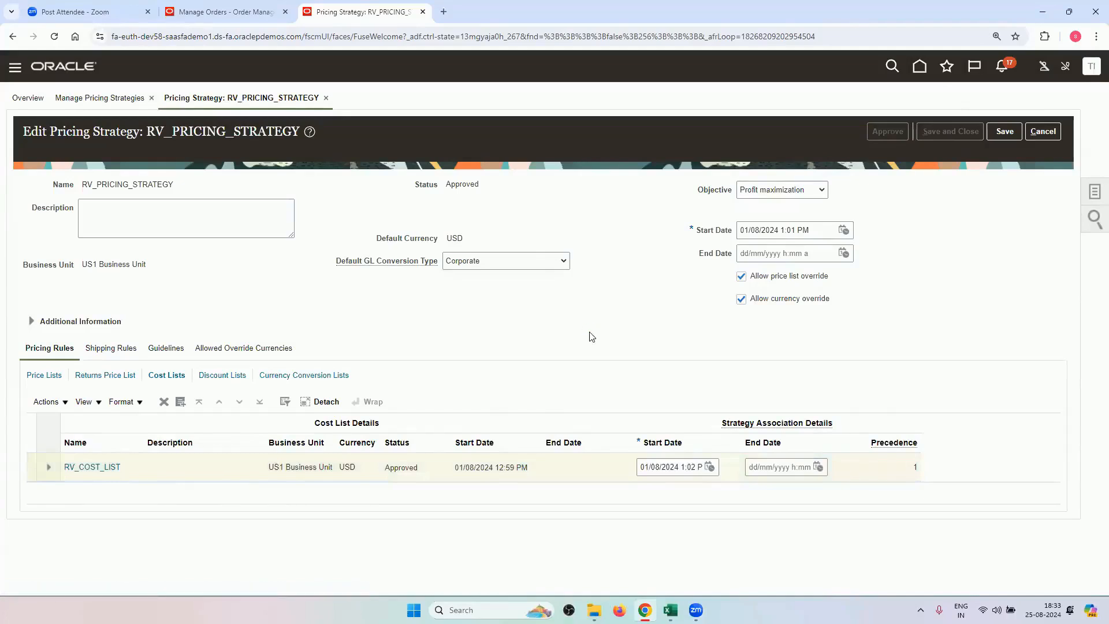
# Step: Switch to the draft sales order for RV_CUSTOMERS and reprice it
pyautogui.click(214, 7)
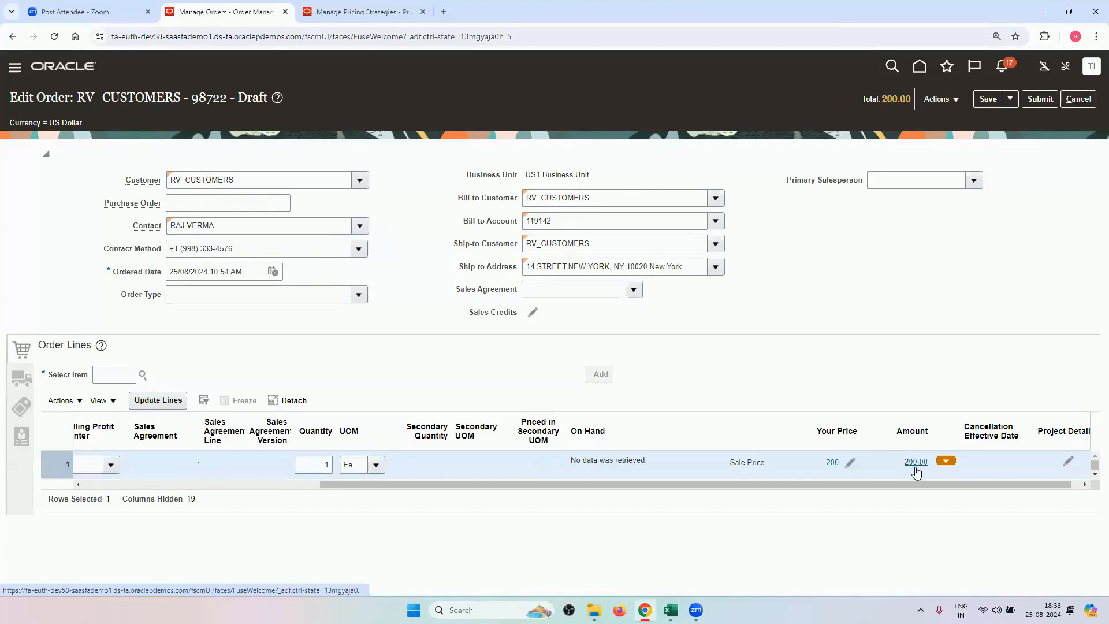
pyautogui.click(950, 100)
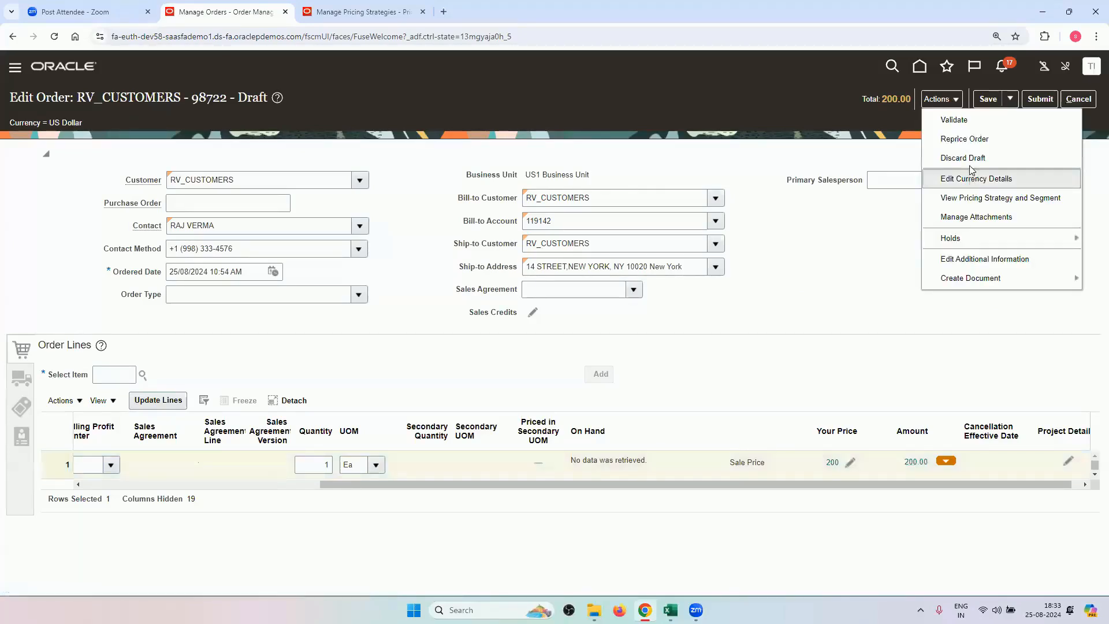
pyautogui.click(970, 142)
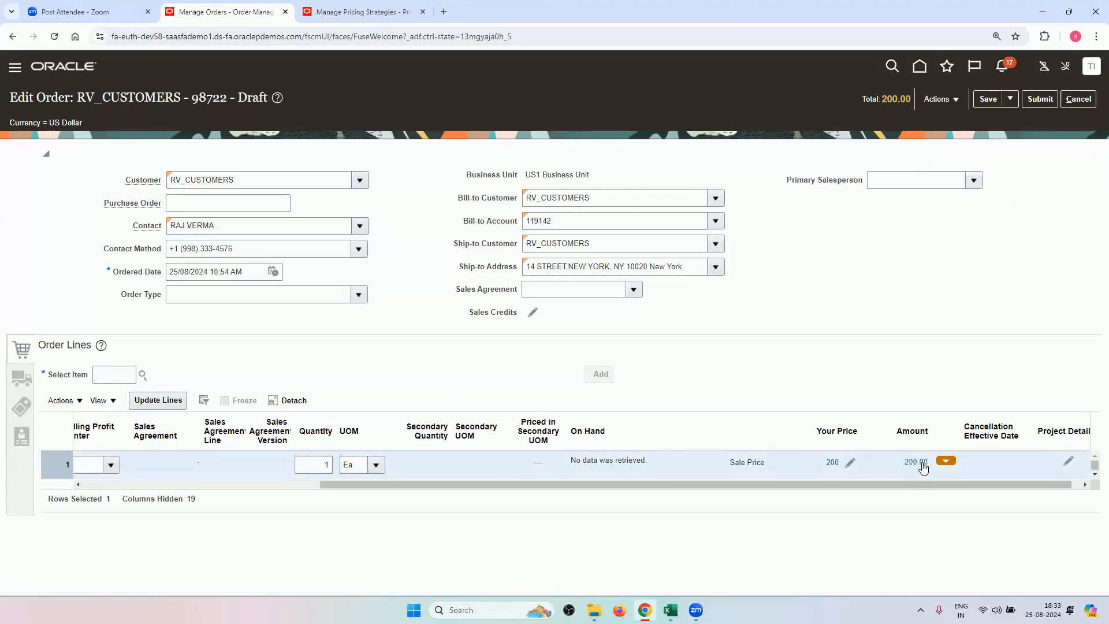
# Step: Return to Pricing Administration, search the price lists for names starting with RV and open RV_PRICE_LIST
pyautogui.click(341, 8)
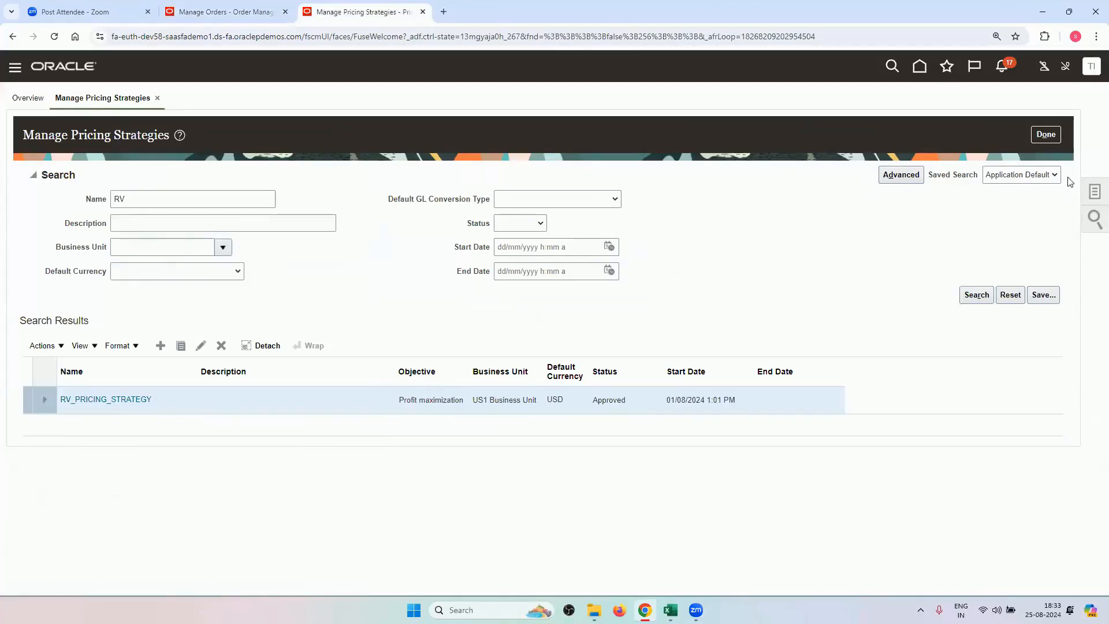
pyautogui.click(1093, 191)
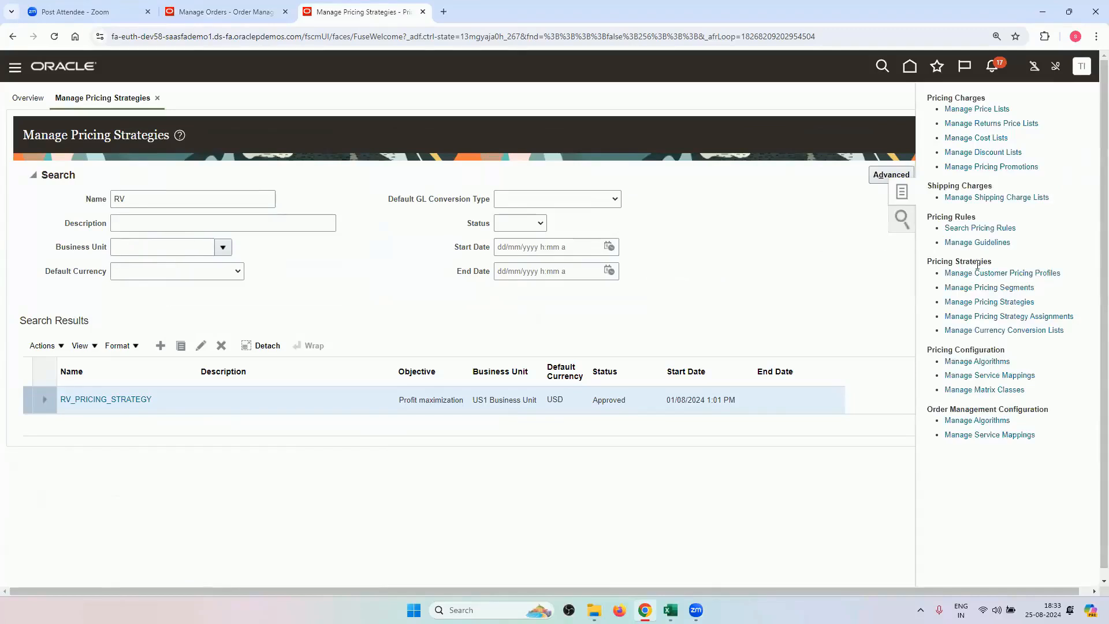
pyautogui.click(978, 111)
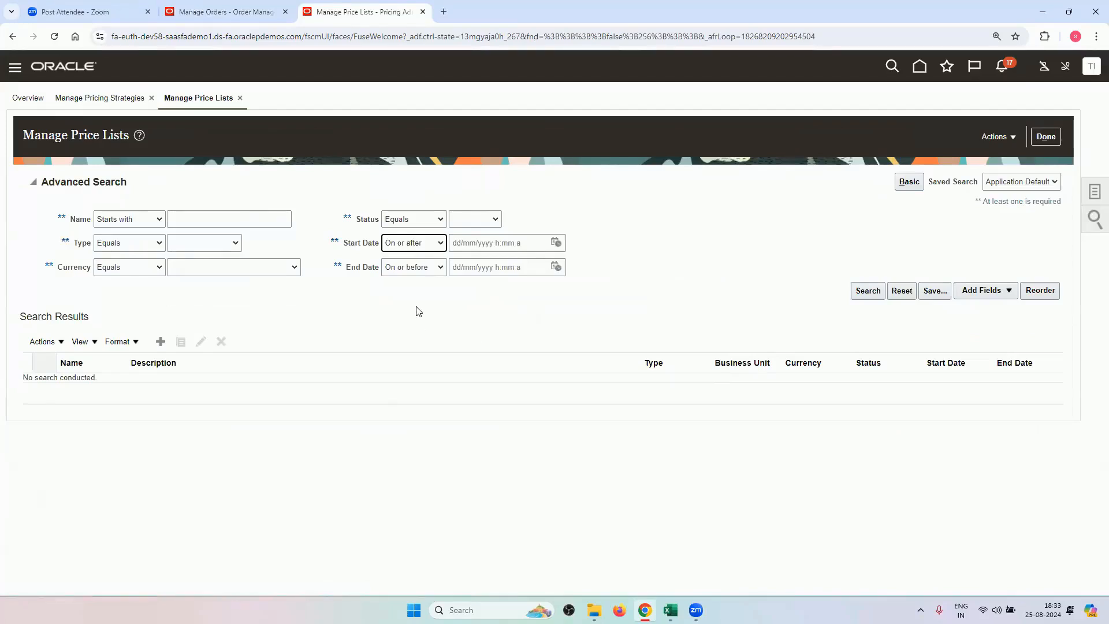
pyautogui.click(224, 216)
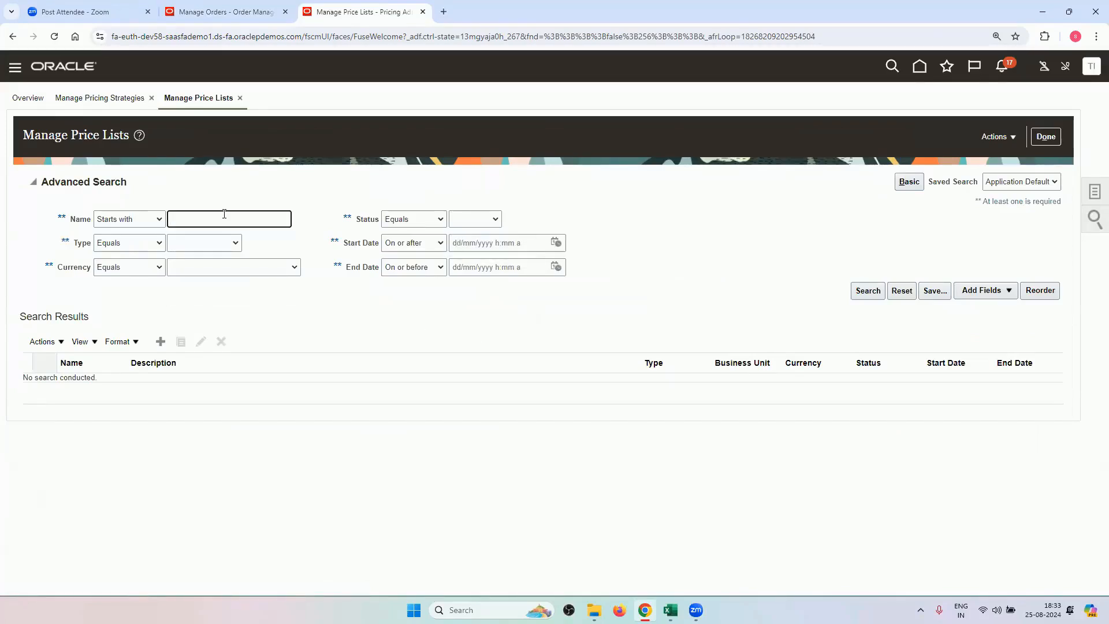
pyautogui.press('Return')
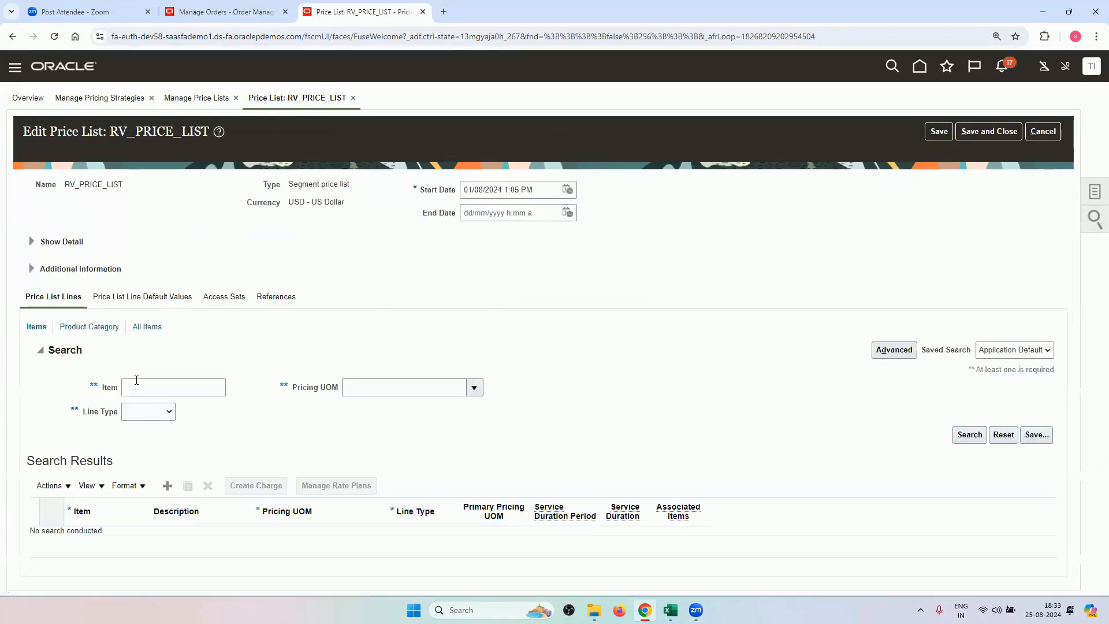
# Step: Find the RV_LAPTOP price list line and set its charge to the Cost calculation method with a markup amount of 200 USD
pyautogui.click(196, 390)
pyautogui.press('Return')
pyautogui.scroll(-5, 354, 393)
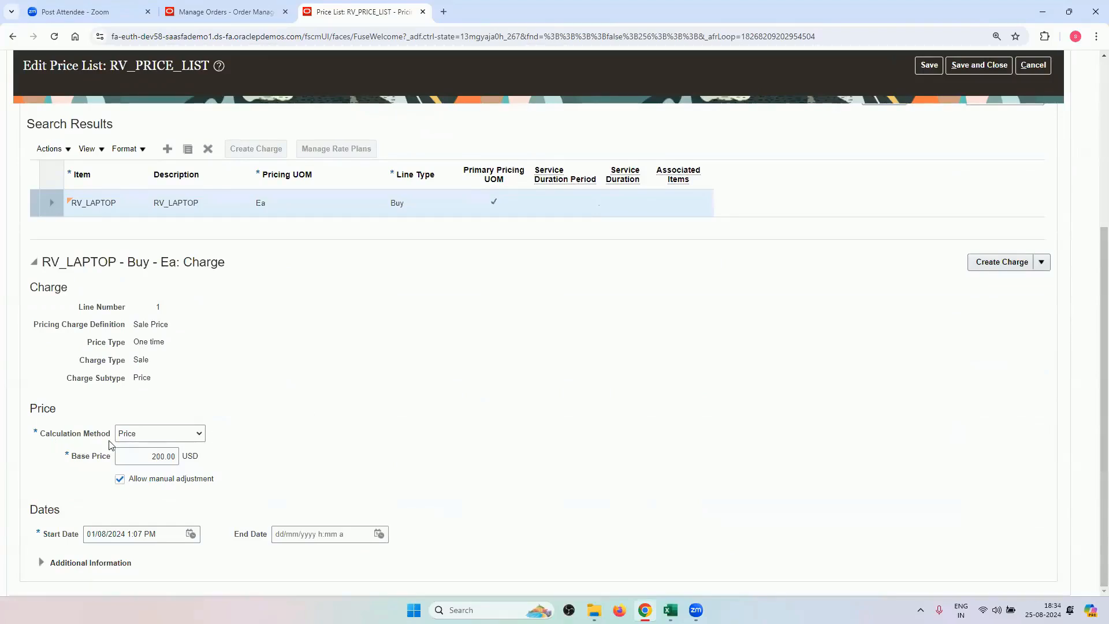
pyautogui.click(159, 432)
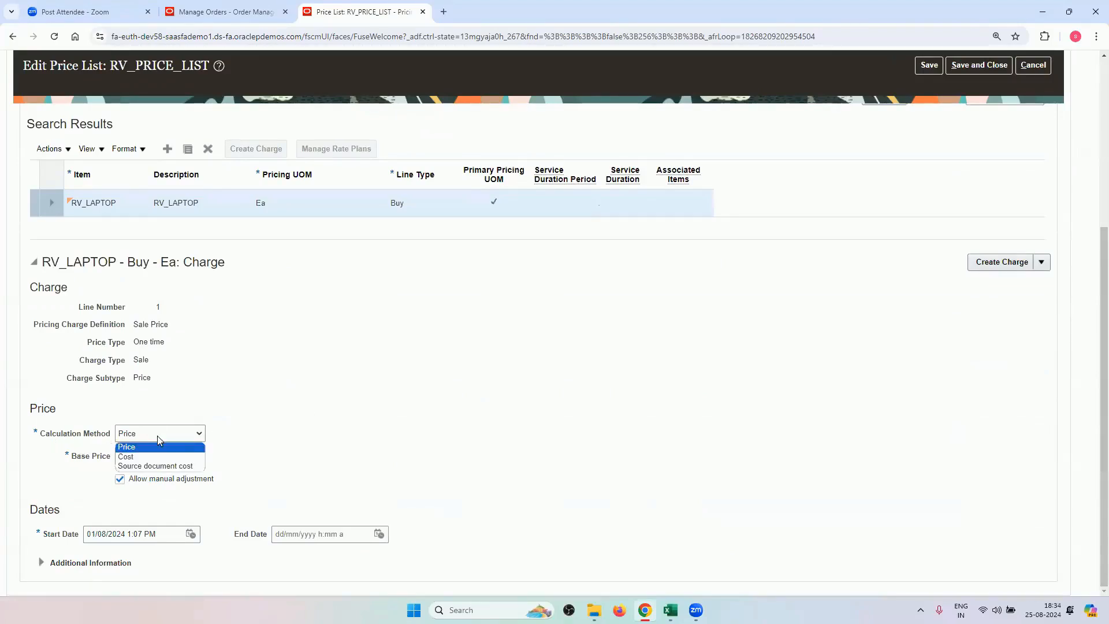
pyautogui.click(162, 457)
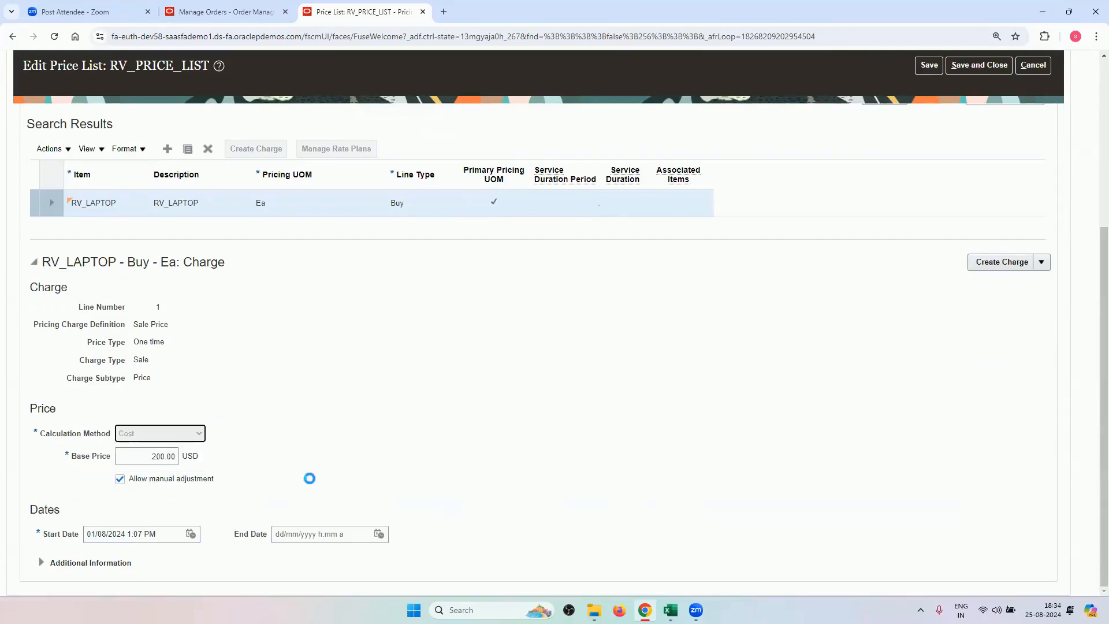
pyautogui.click(160, 480)
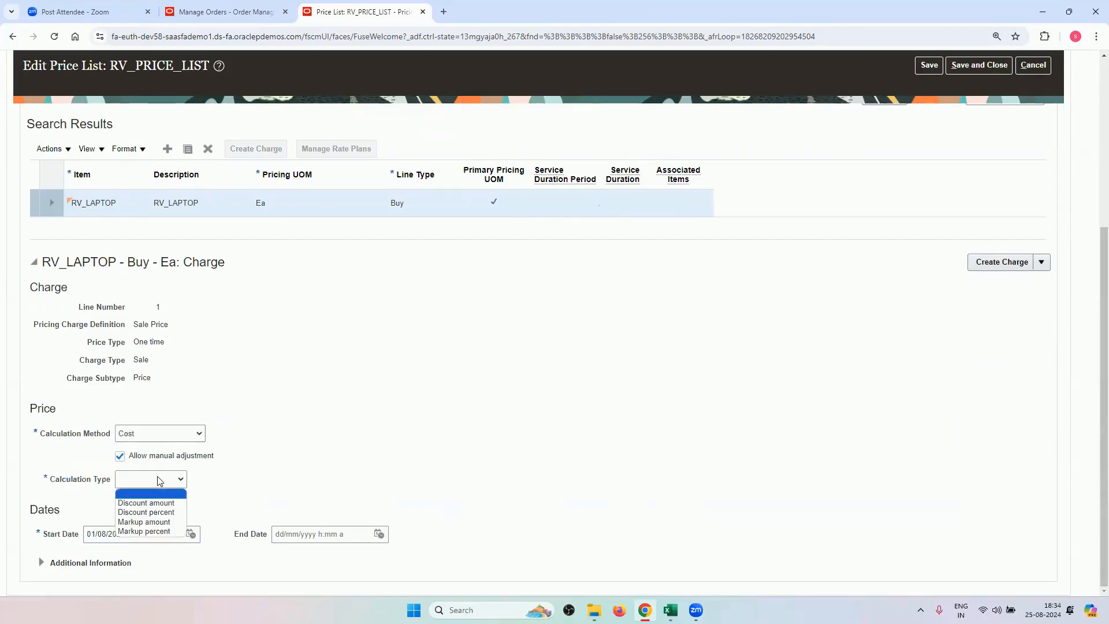
pyautogui.click(166, 522)
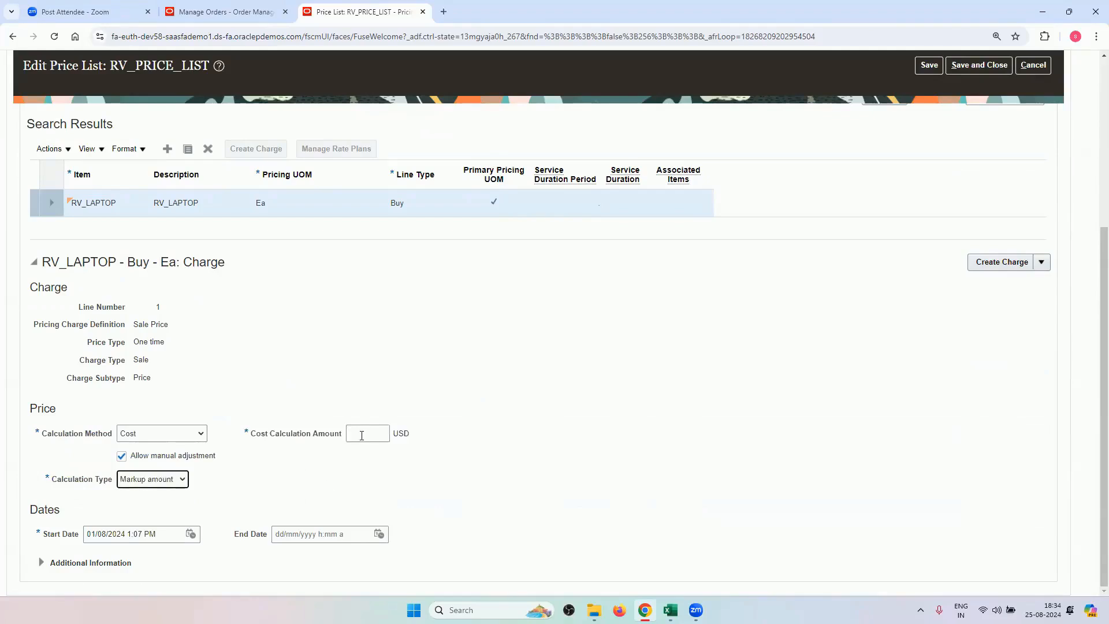
pyautogui.click(362, 434)
pyautogui.write('200')
pyautogui.click(372, 471)
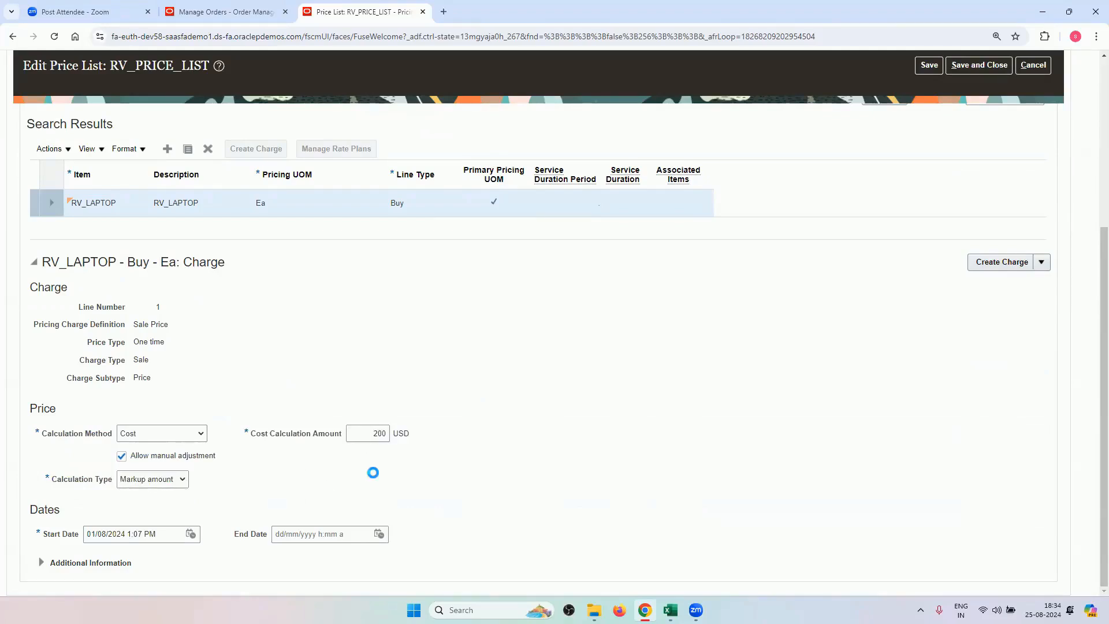
pyautogui.click(139, 434)
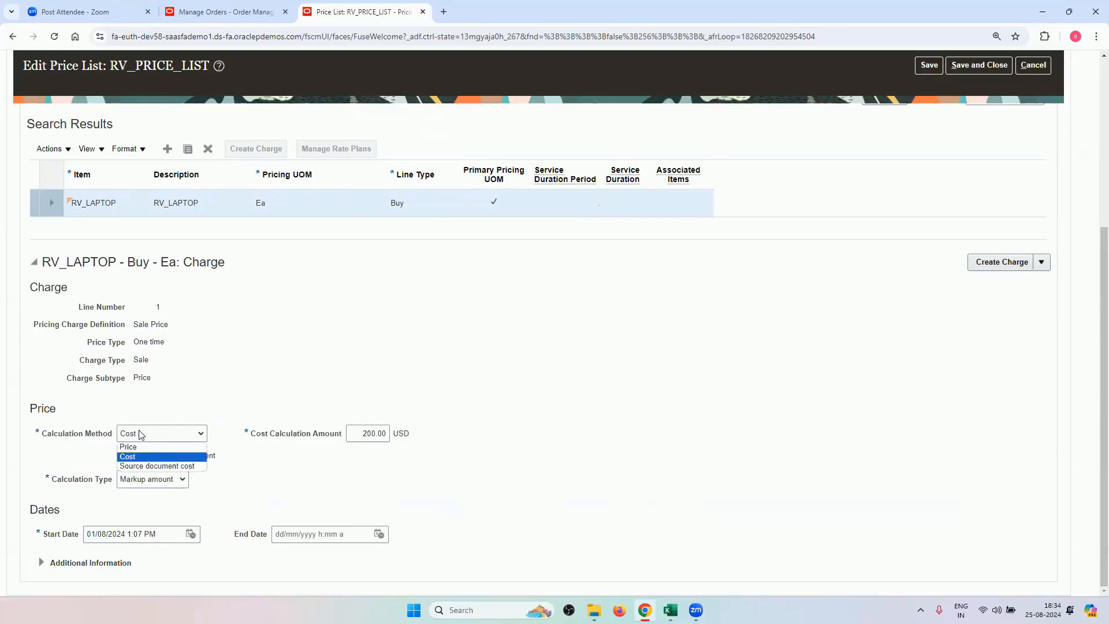
pyautogui.click(148, 460)
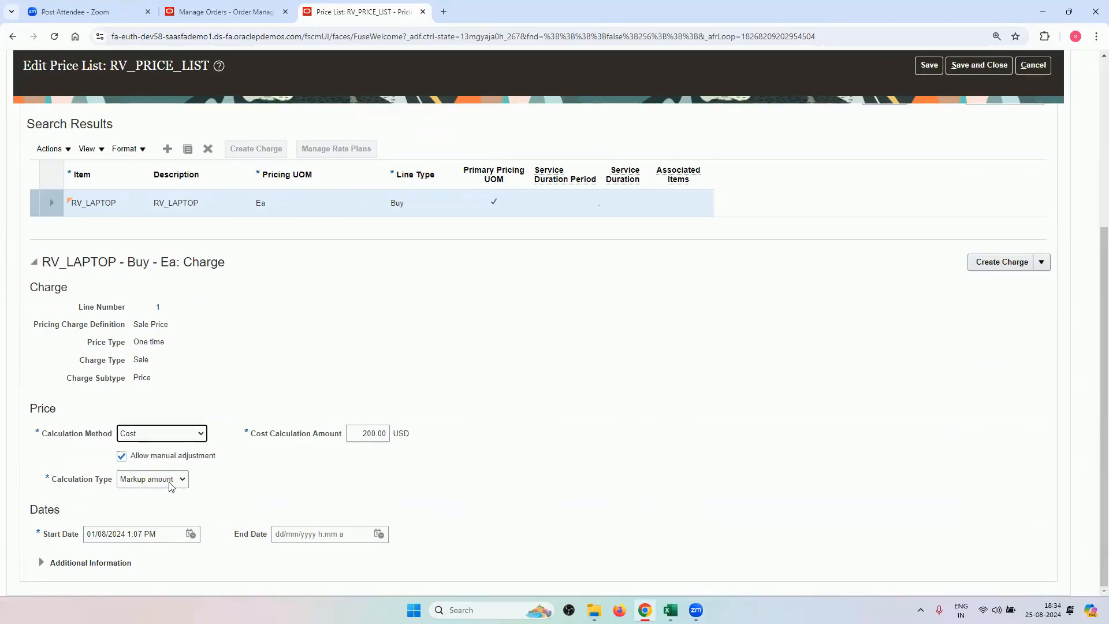
pyautogui.click(168, 483)
pyautogui.click(170, 513)
pyautogui.click(159, 482)
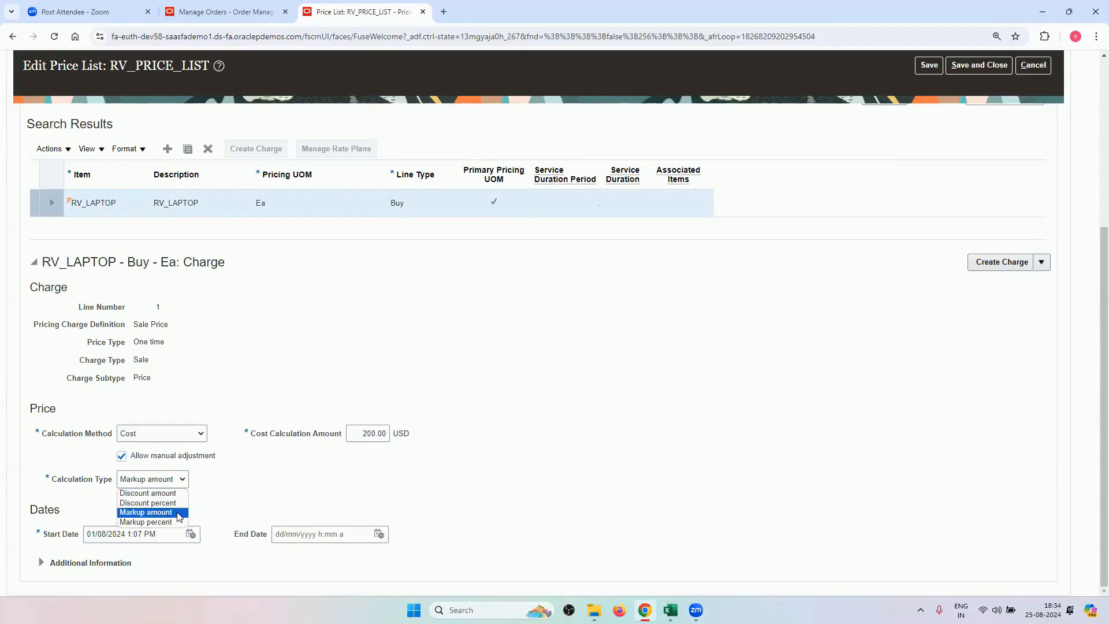
pyautogui.click(179, 514)
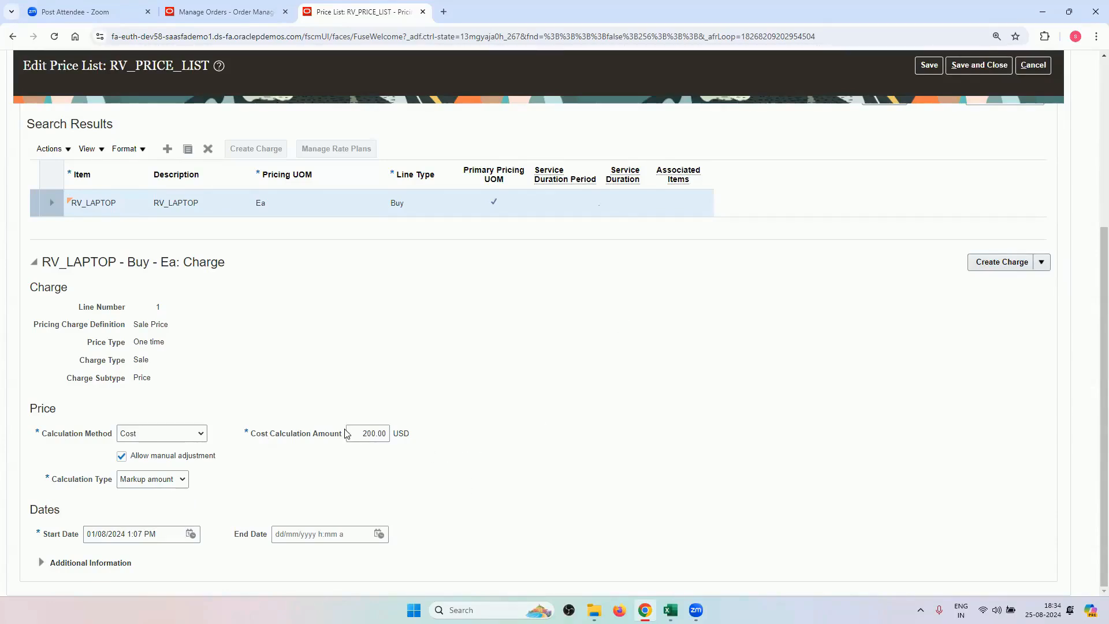
# Step: Save and close the RV_PRICE_LIST price list
pyautogui.moveTo(347, 433); pyautogui.dragTo(371, 432)
pyautogui.scroll(6, 549, 402)
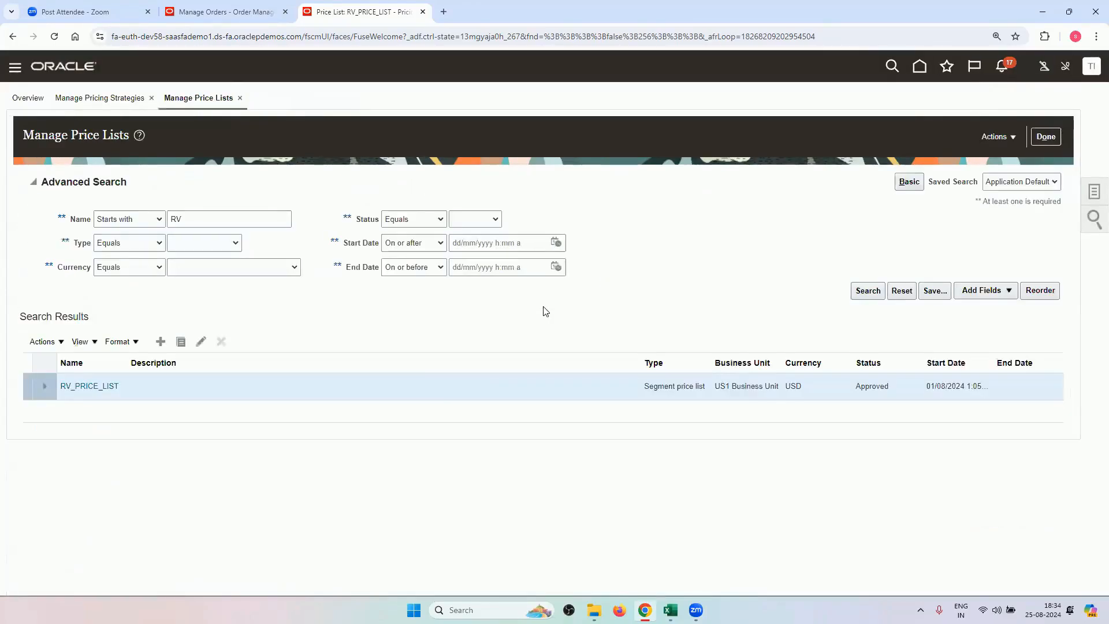
# Step: Reprice the draft sales order and open the price breakdown of line 1's amount
pyautogui.click(253, 7)
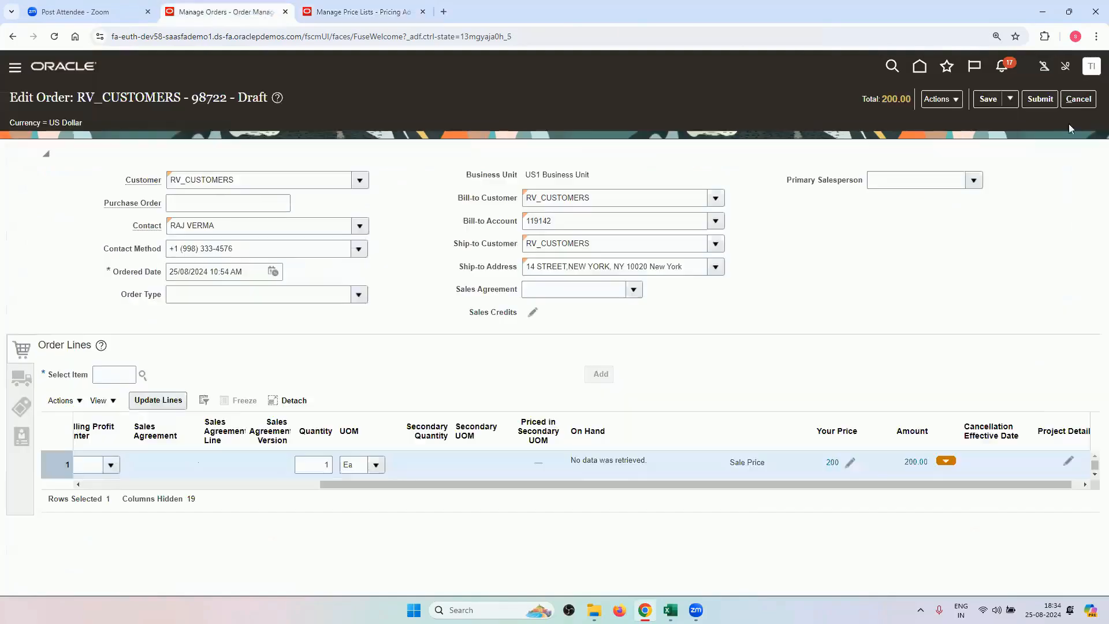
pyautogui.click(954, 102)
pyautogui.click(947, 138)
pyautogui.click(915, 462)
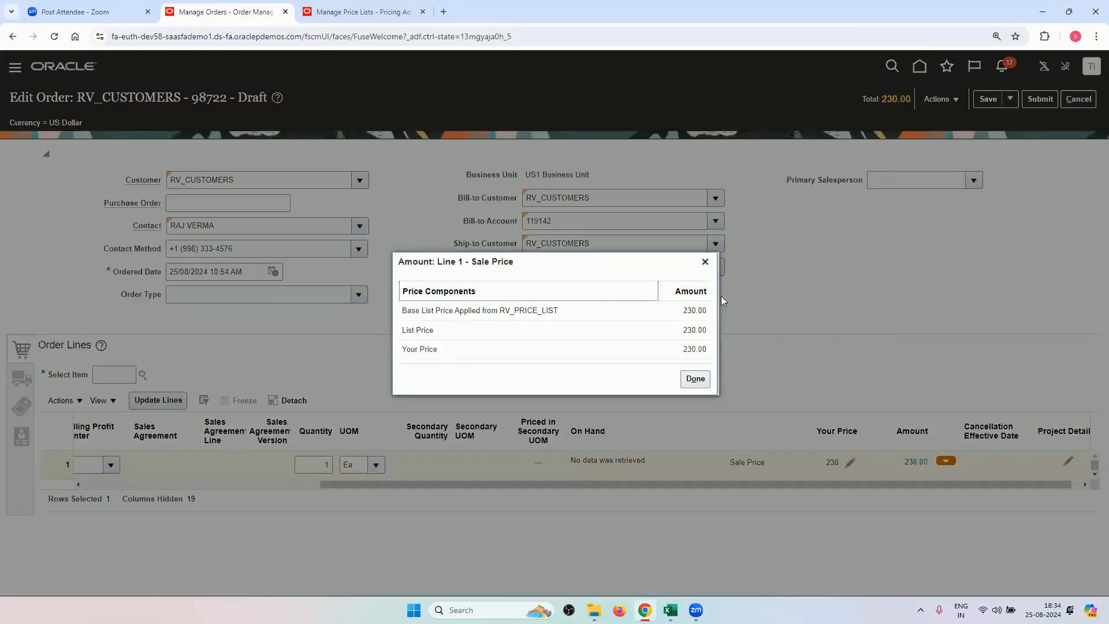
# Step: Close the price breakdown, return to Pricing Administration, search the cost lists for names starting with RV and open RV_COST_LIST
pyautogui.click(704, 262)
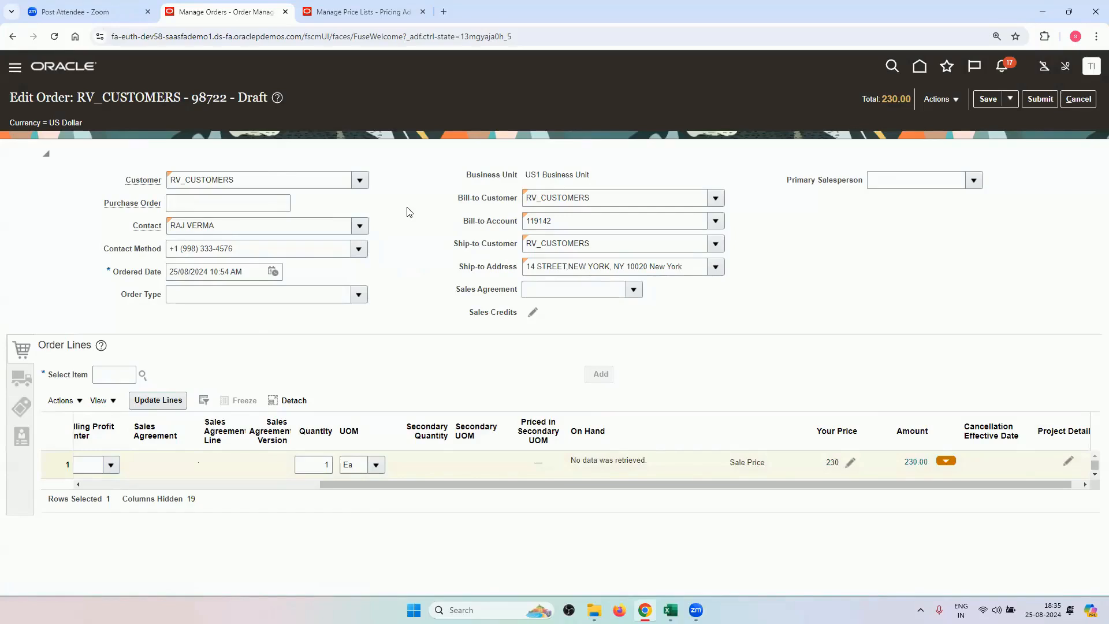
pyautogui.click(369, 10)
pyautogui.click(1093, 194)
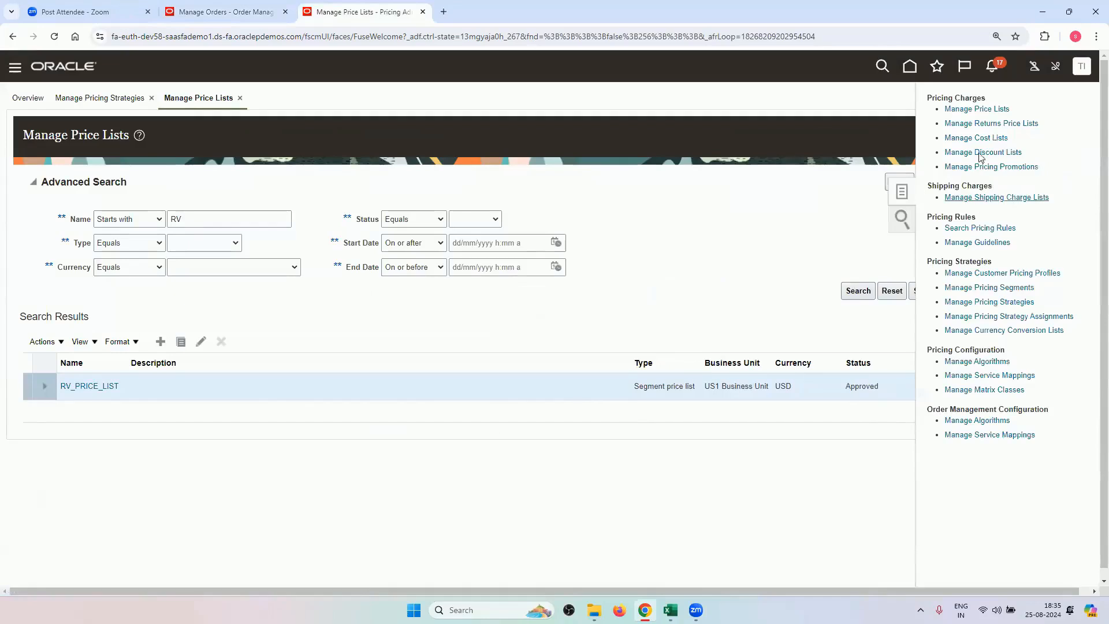
pyautogui.click(263, 212)
pyautogui.write('RV')
pyautogui.press('Return')
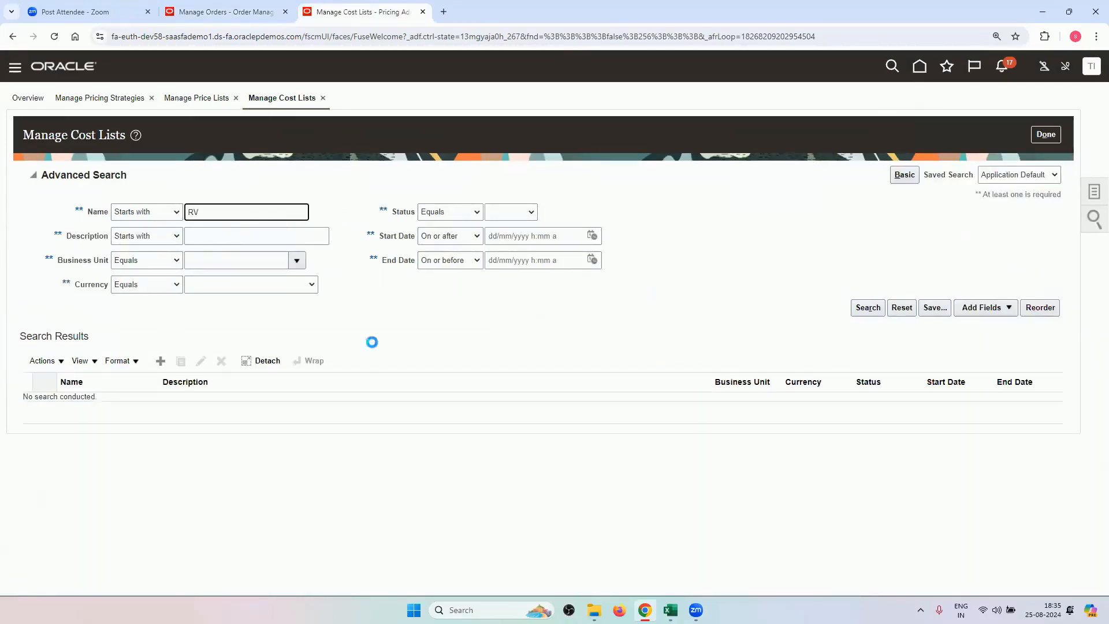
pyautogui.click(110, 275)
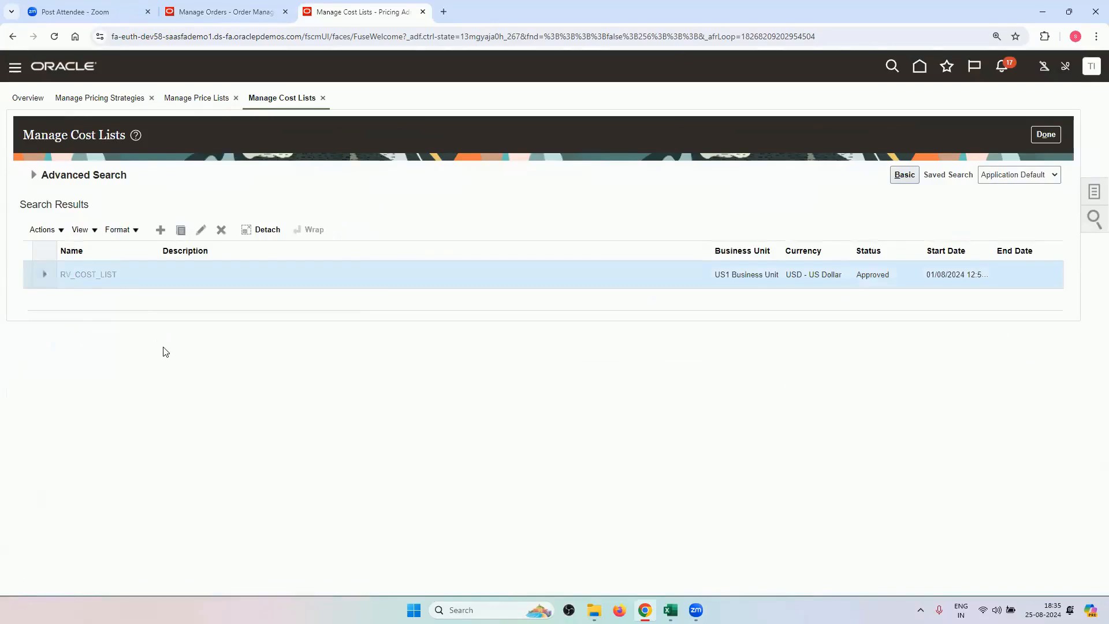
pyautogui.click(87, 316)
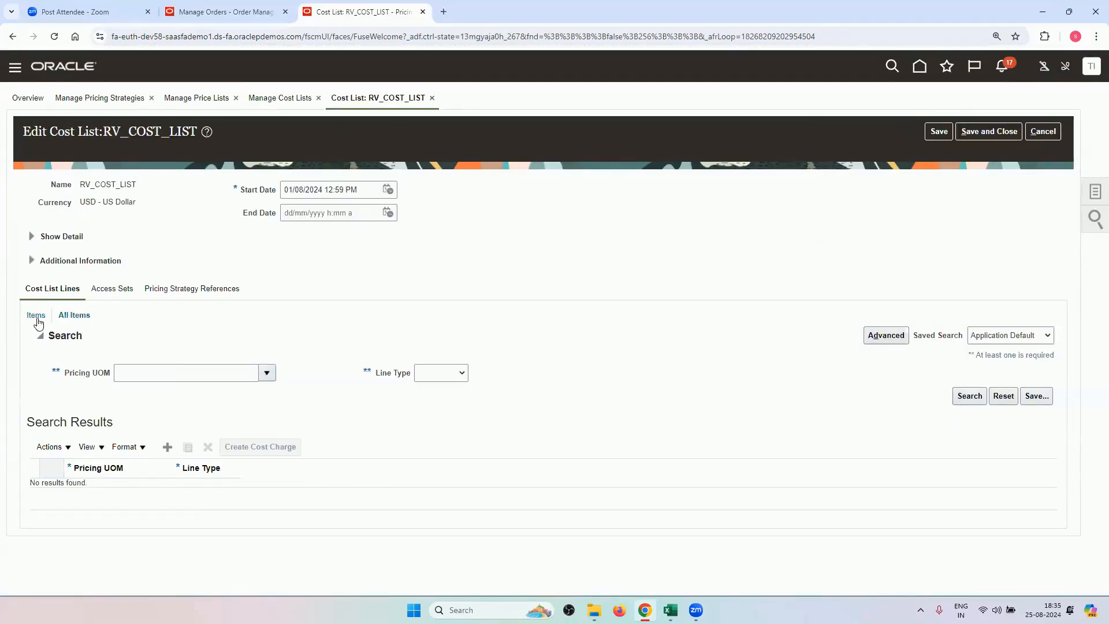
# Step: Search the cost list's item lines for RV and review the RV_LAPTOP cost charge
pyautogui.click(37, 315)
pyautogui.click(144, 366)
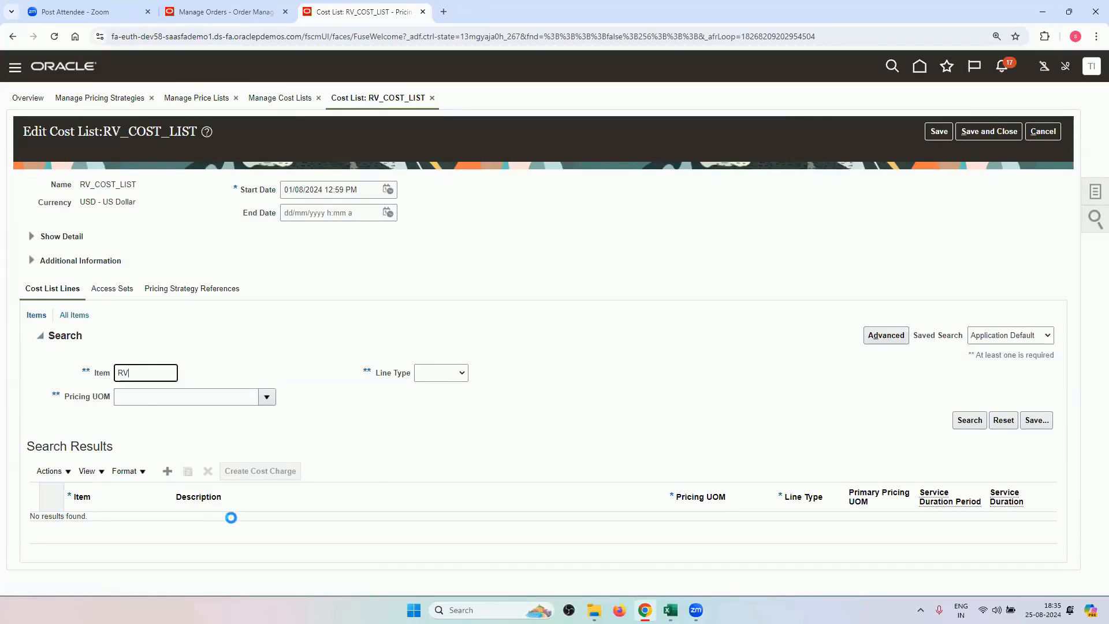
pyautogui.press('Return')
pyautogui.scroll(-3, 401, 395)
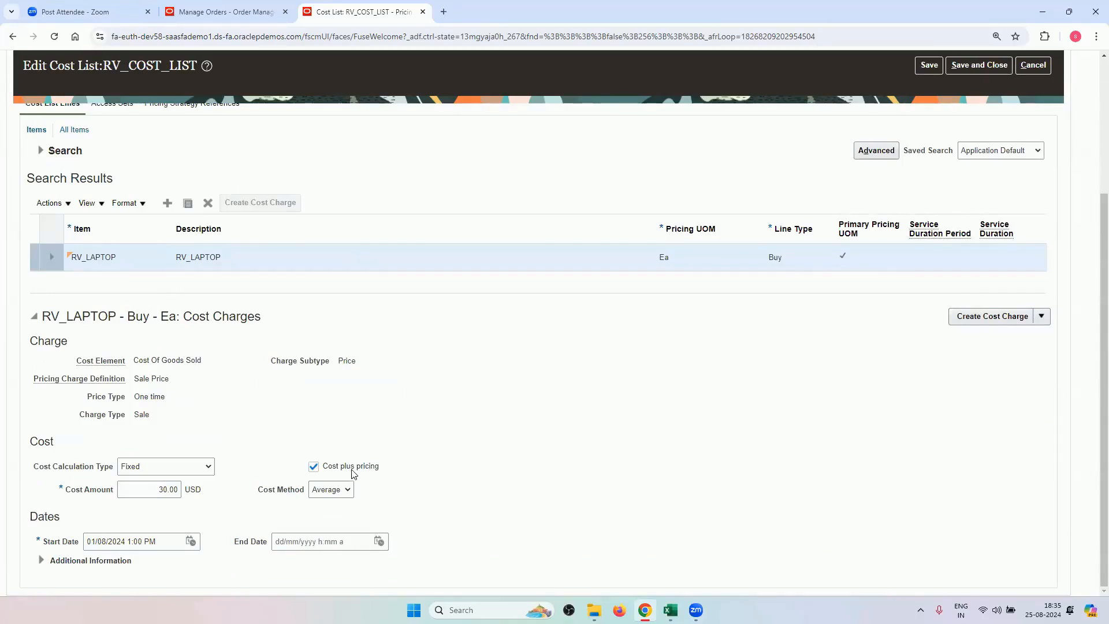
pyautogui.scroll(4, 816, 445)
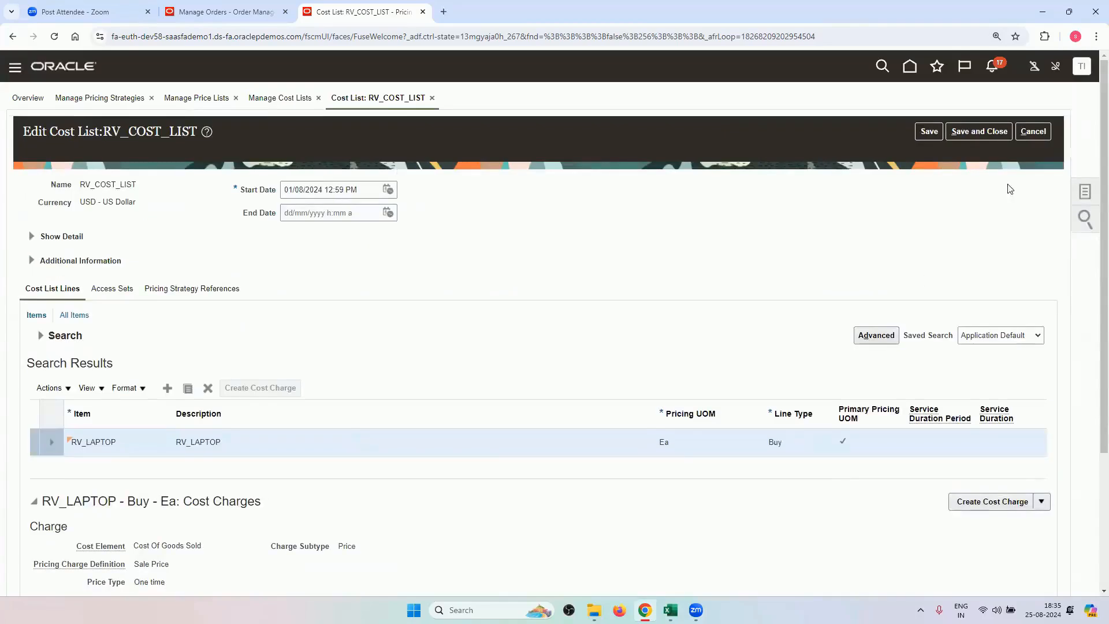
# Step: Leave the cost list, reopen RV_PRICE_LIST from the price lists and search its item lines for RV
pyautogui.click(1080, 190)
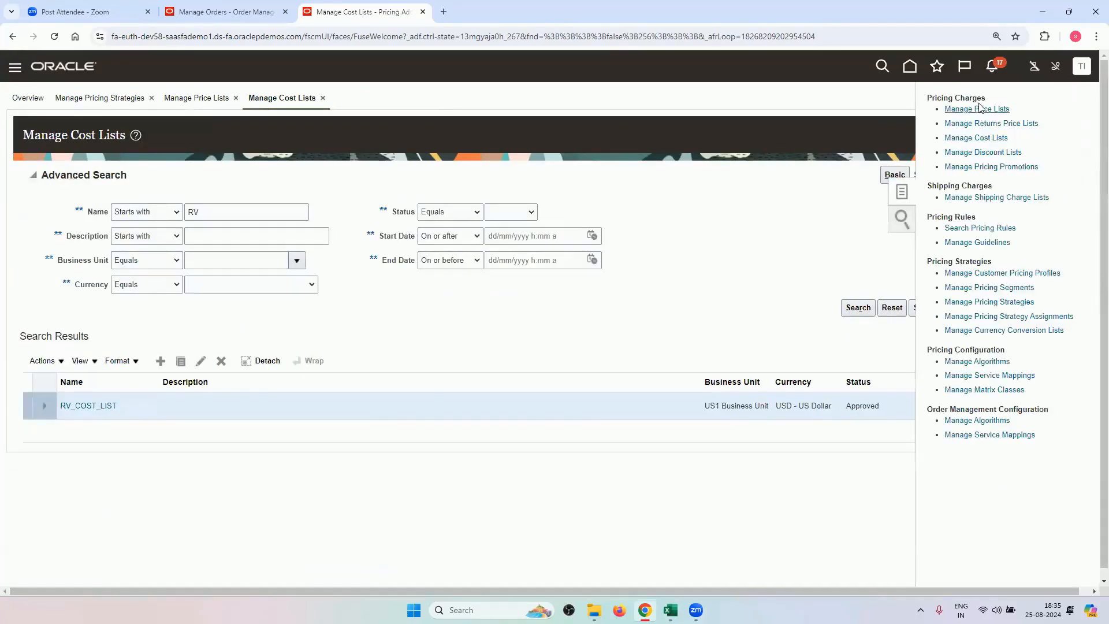
pyautogui.moveTo(979, 105); pyautogui.dragTo(973, 99)
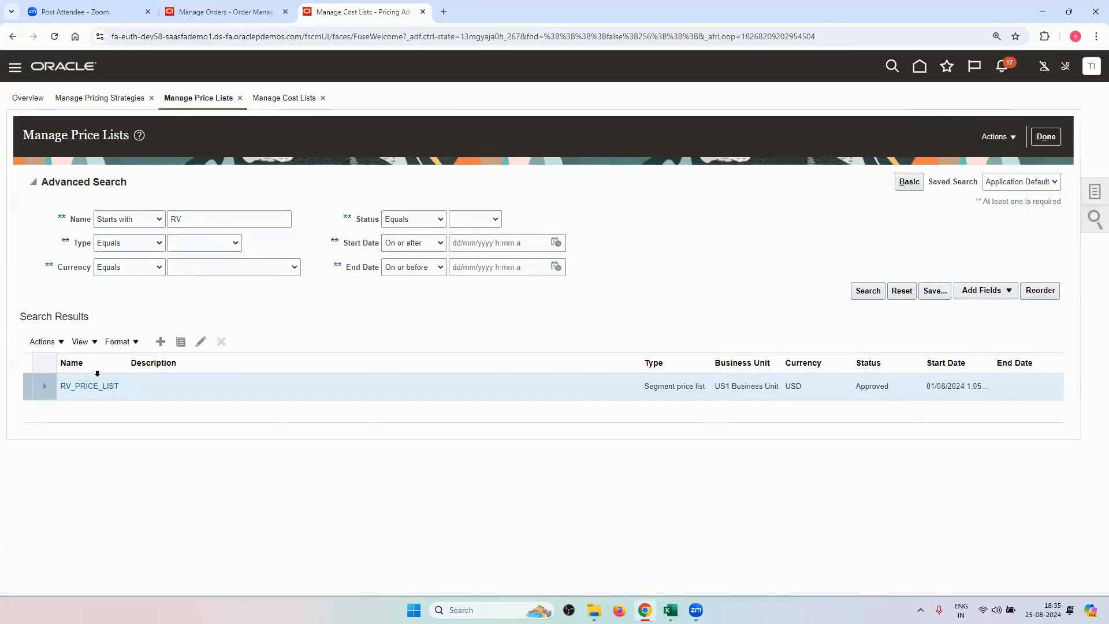
pyautogui.click(91, 387)
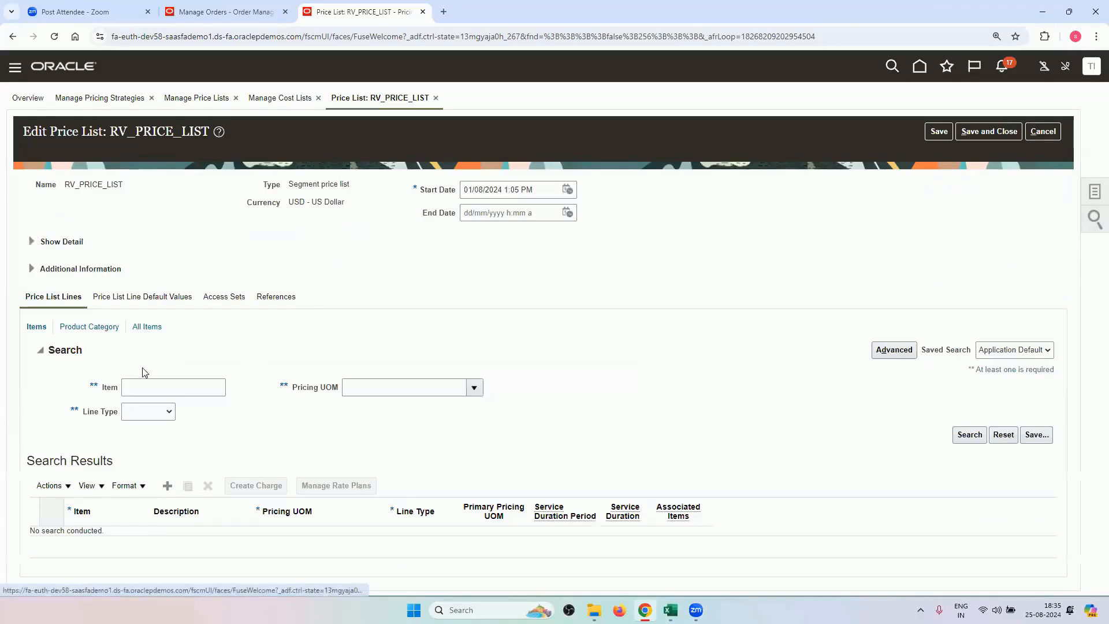
pyautogui.click(155, 391)
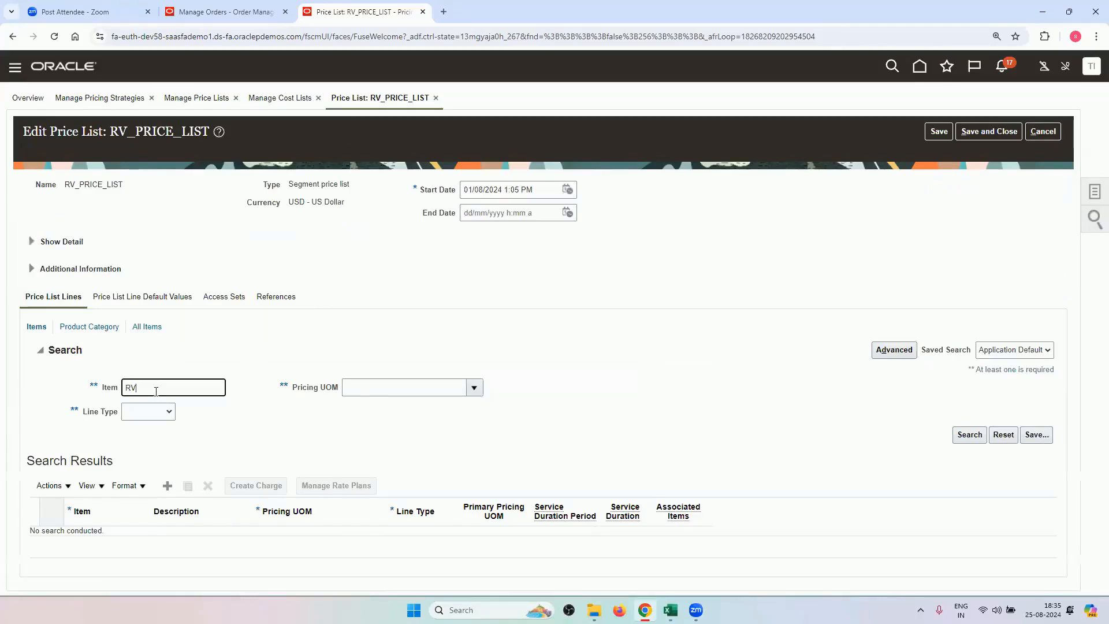
pyautogui.write('RV')
pyautogui.press('Return')
pyautogui.scroll(-5, 233, 345)
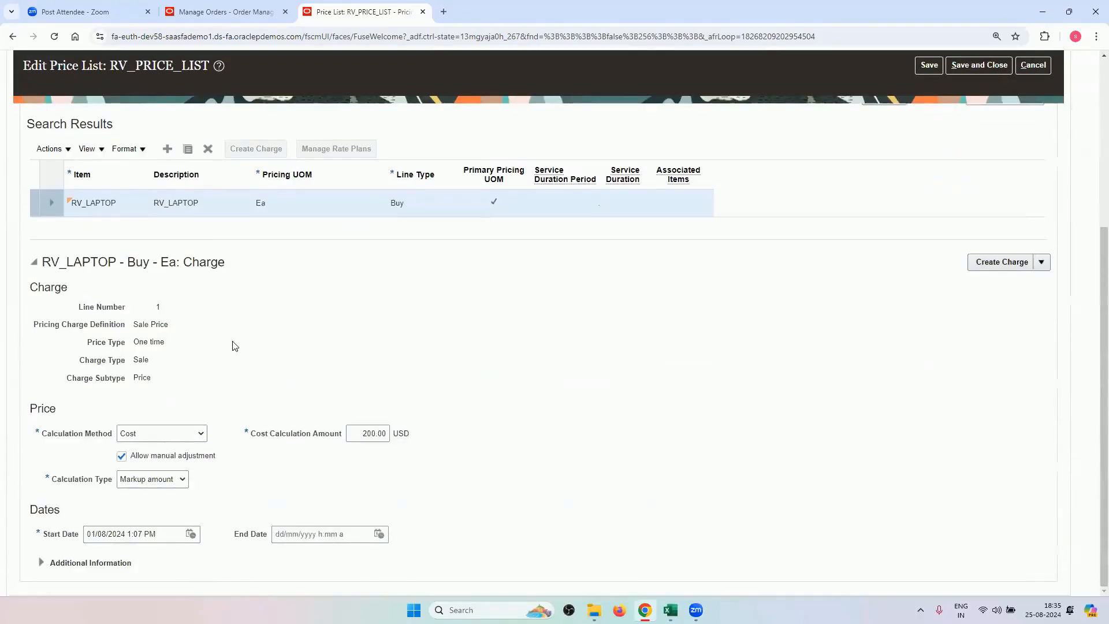
# Step: Review the RV_LAPTOP charge's calculation method and calculation type options and its cost calculation amount
pyautogui.click(168, 437)
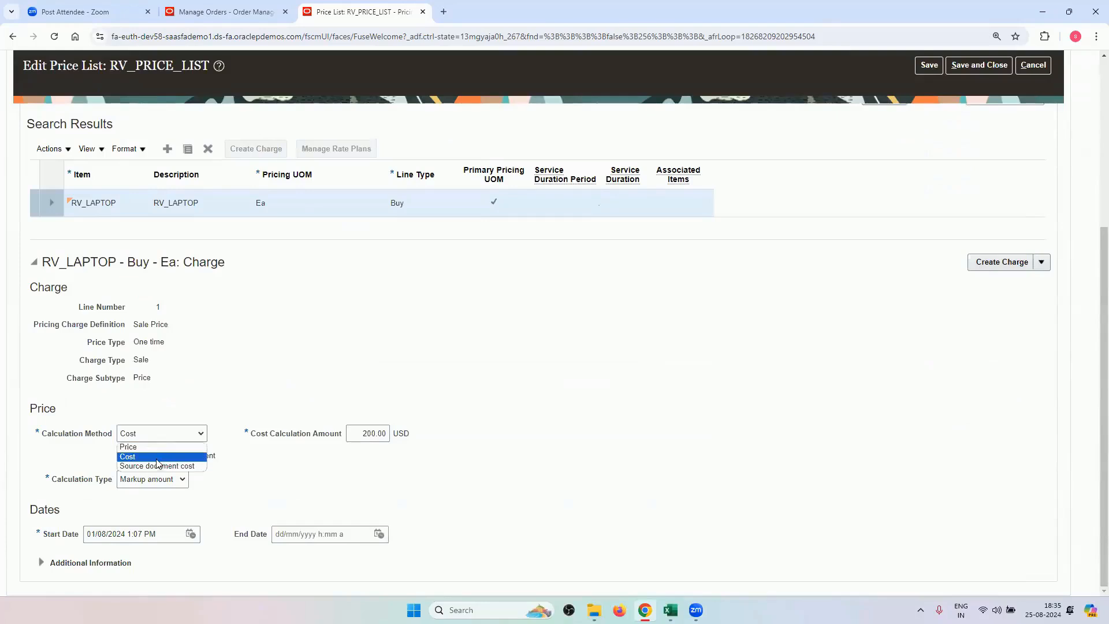
pyautogui.click(293, 396)
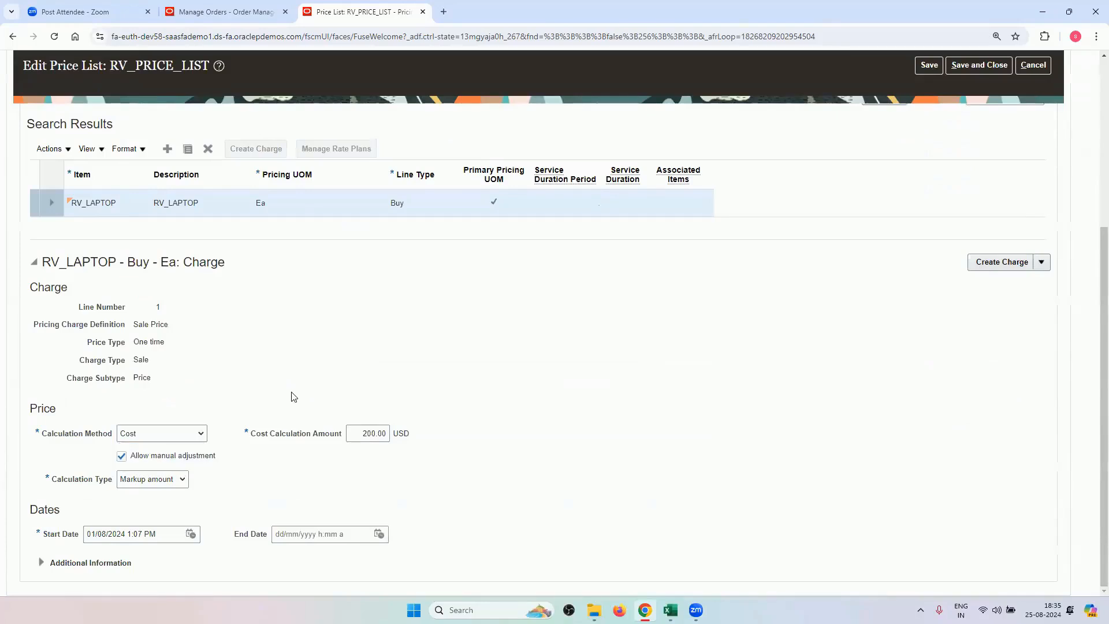
pyautogui.click(182, 482)
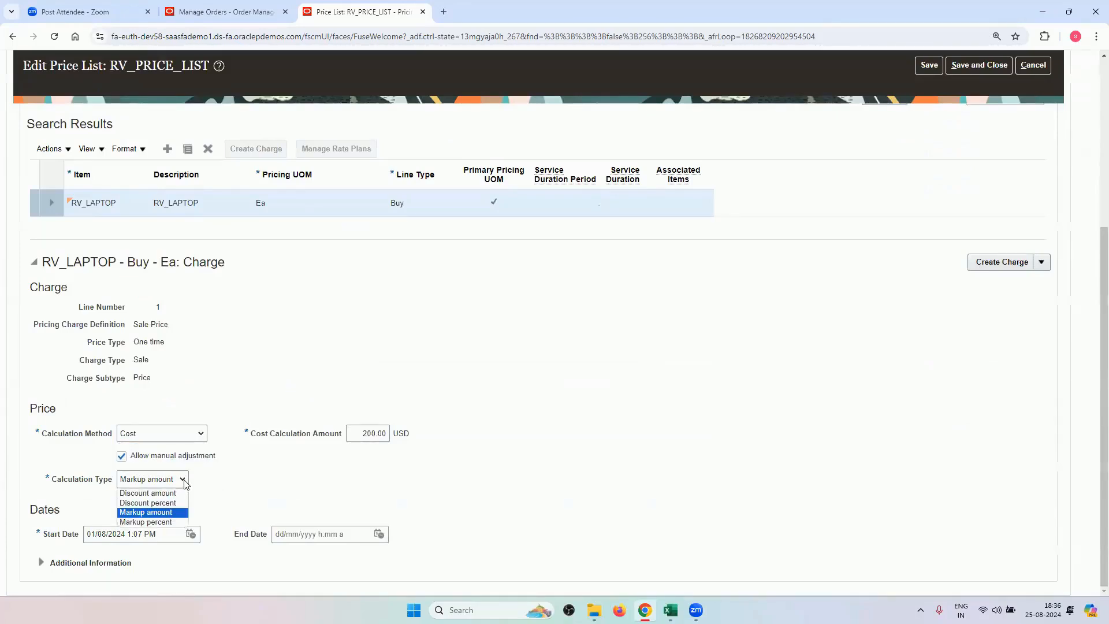
pyautogui.click(185, 483)
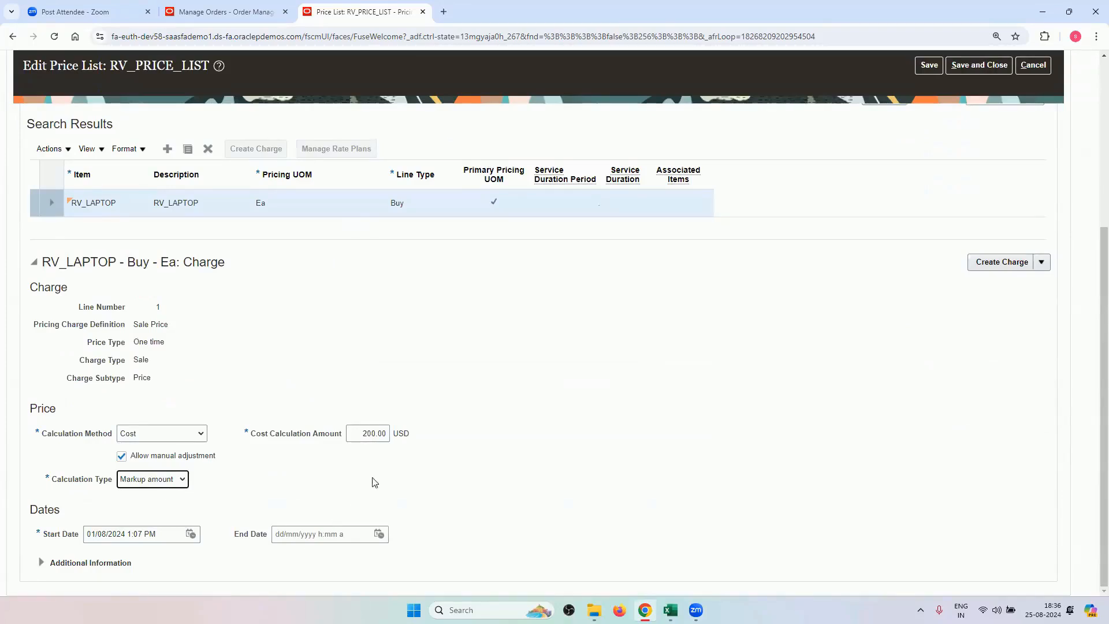
pyautogui.moveTo(362, 436); pyautogui.dragTo(382, 448)
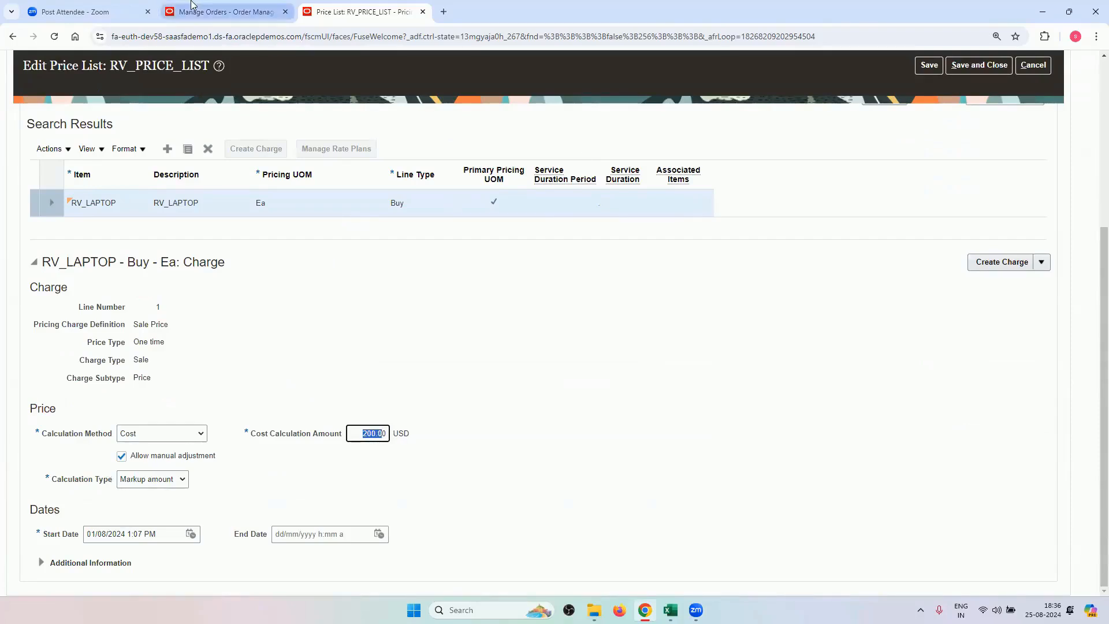
# Step: Check line 1's amount on the draft order, and review the price list types and order pricing options in the Excel training sheet
pyautogui.click(225, 12)
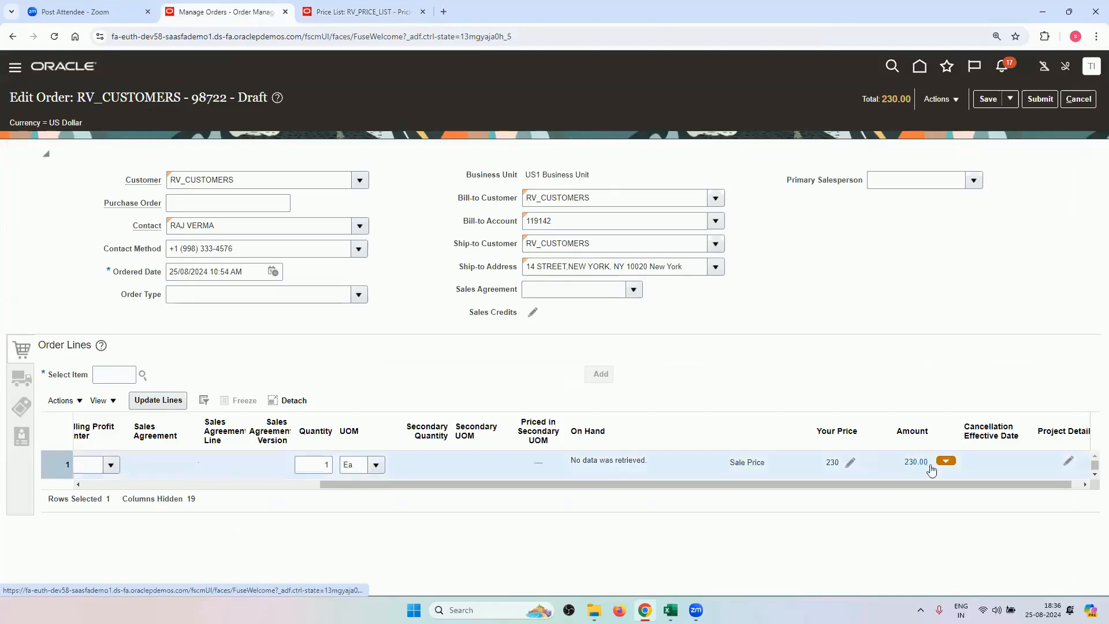
pyautogui.click(670, 610)
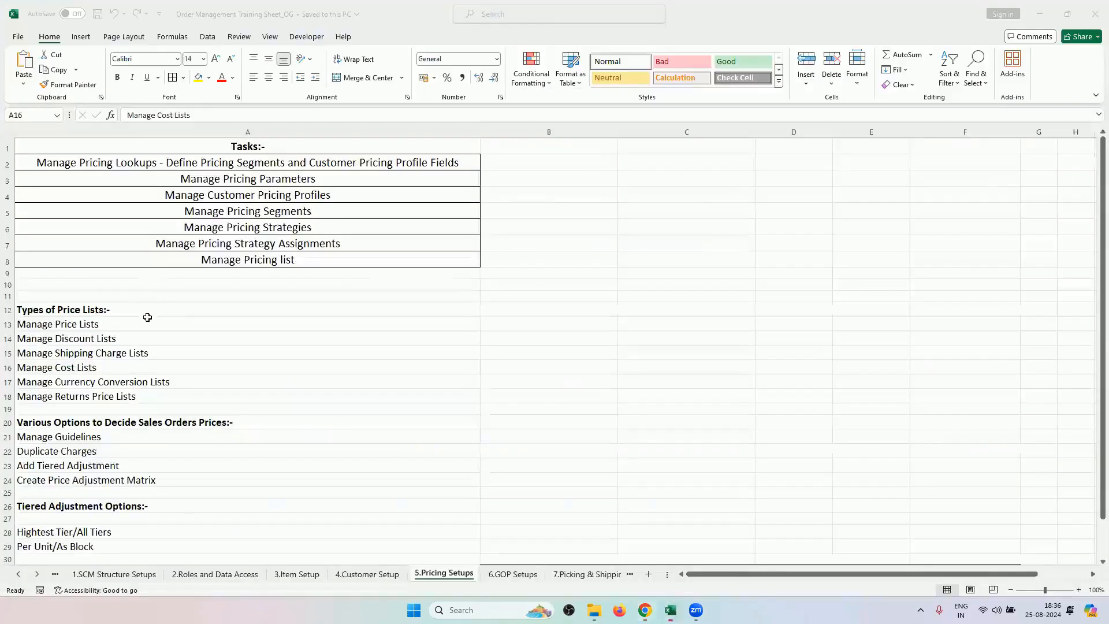
pyautogui.click(122, 339)
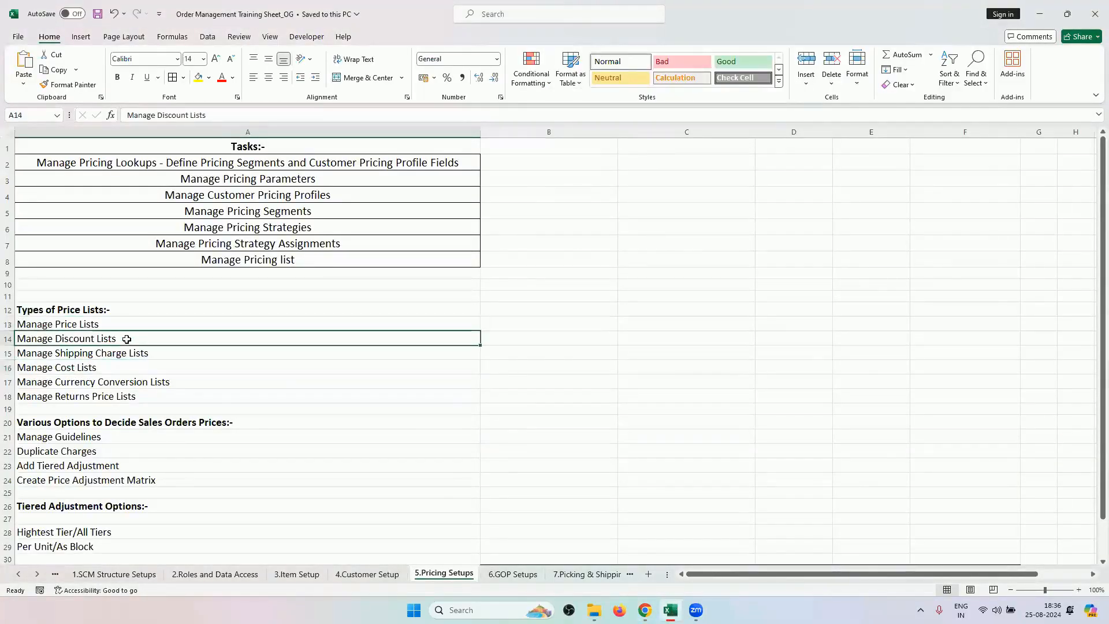
pyautogui.click(140, 354)
pyautogui.click(137, 370)
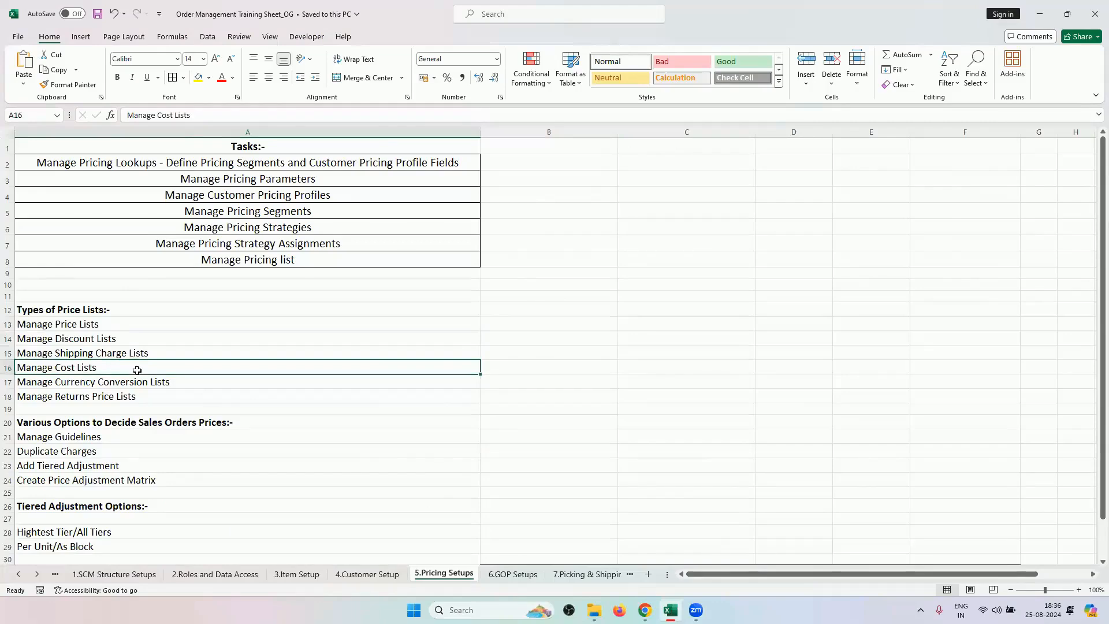
pyautogui.scroll(-2, 142, 402)
pyautogui.moveTo(128, 353); pyautogui.dragTo(128, 463)
pyautogui.scroll(2, 231, 401)
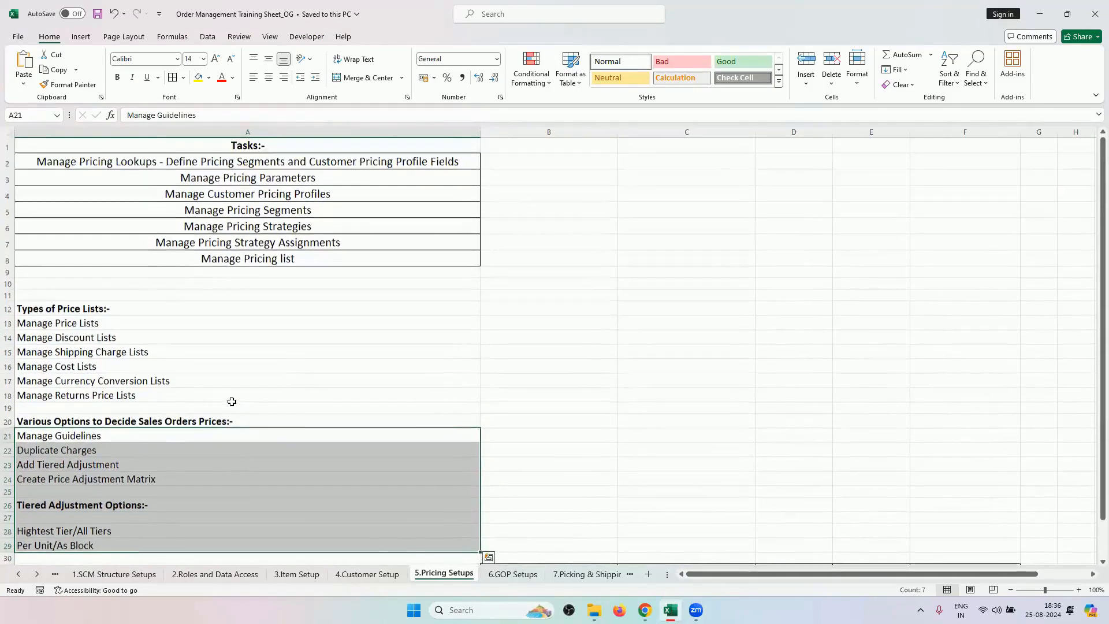
pyautogui.click(190, 378)
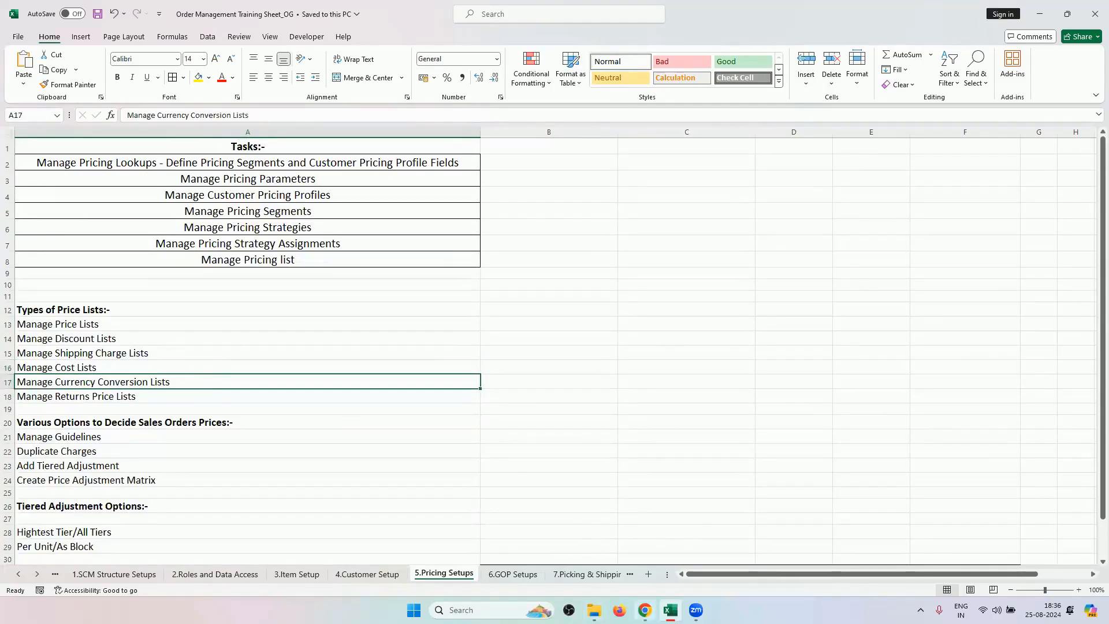
# Step: Return to Pricing Administration in the browser and close the RV_PRICE_LIST, Manage Price Lists and Manage Cost Lists pages
pyautogui.click(645, 610)
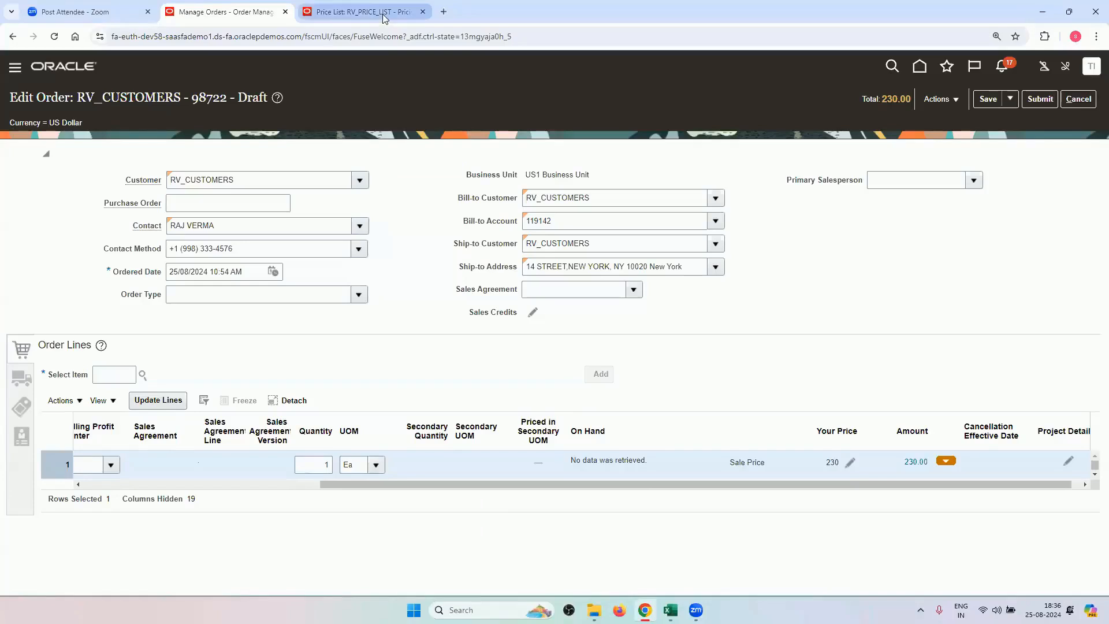
pyautogui.click(364, 12)
pyautogui.scroll(5, 983, 287)
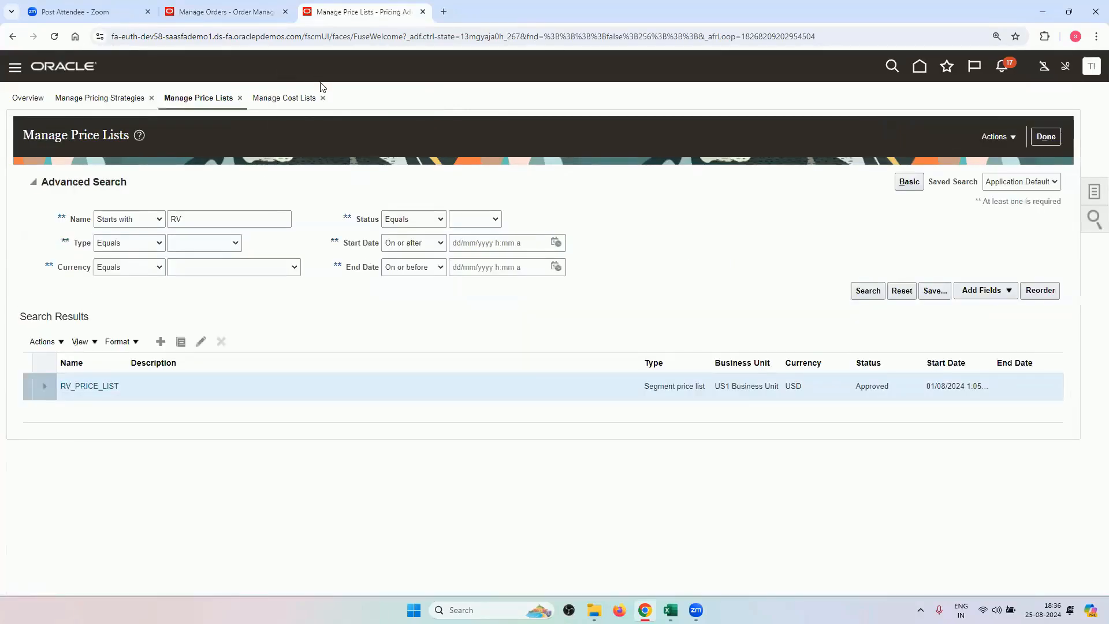
pyautogui.click(242, 101)
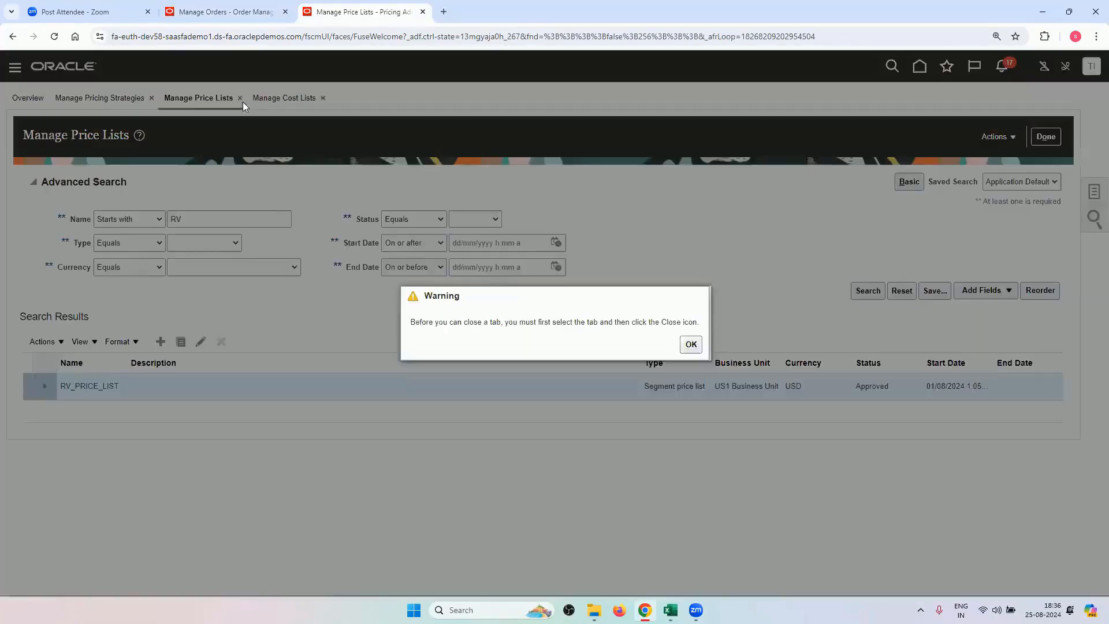
pyautogui.click(691, 345)
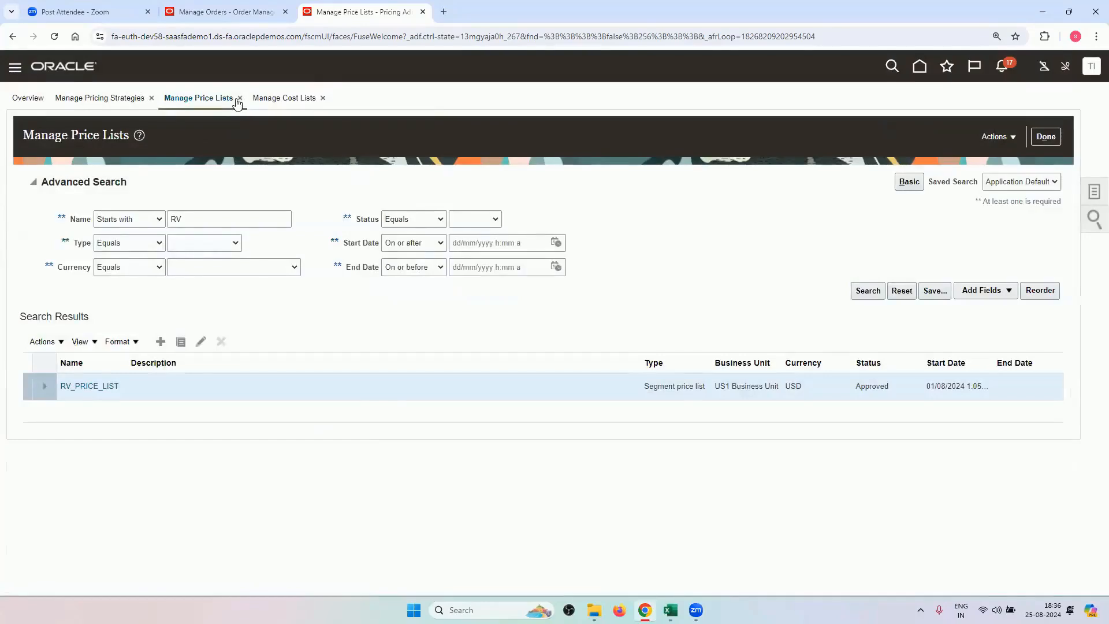
pyautogui.click(242, 105)
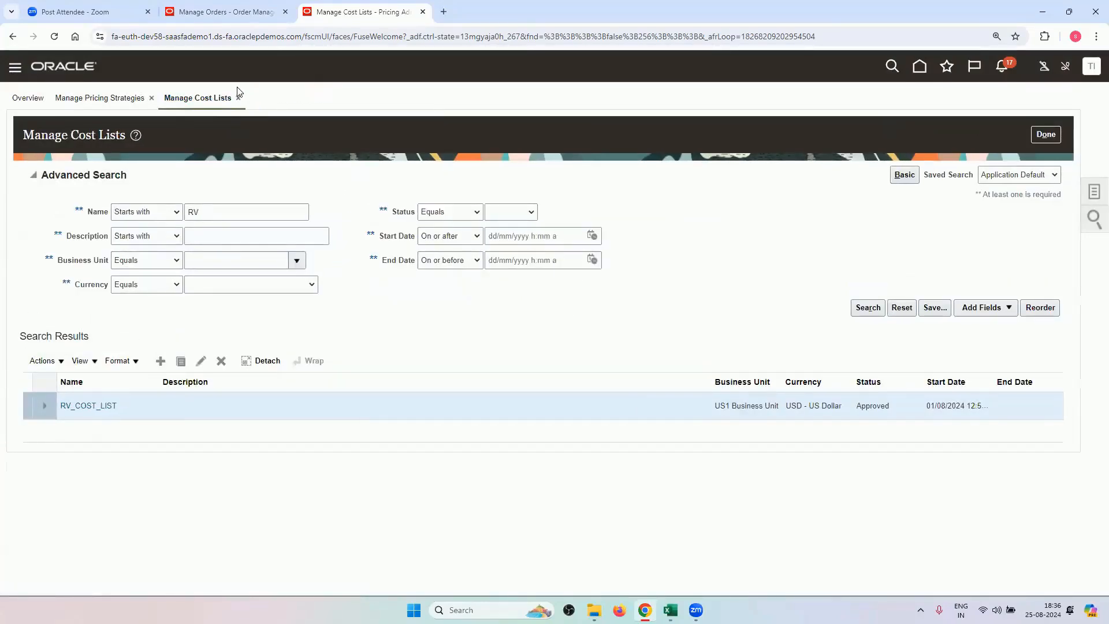
pyautogui.click(239, 99)
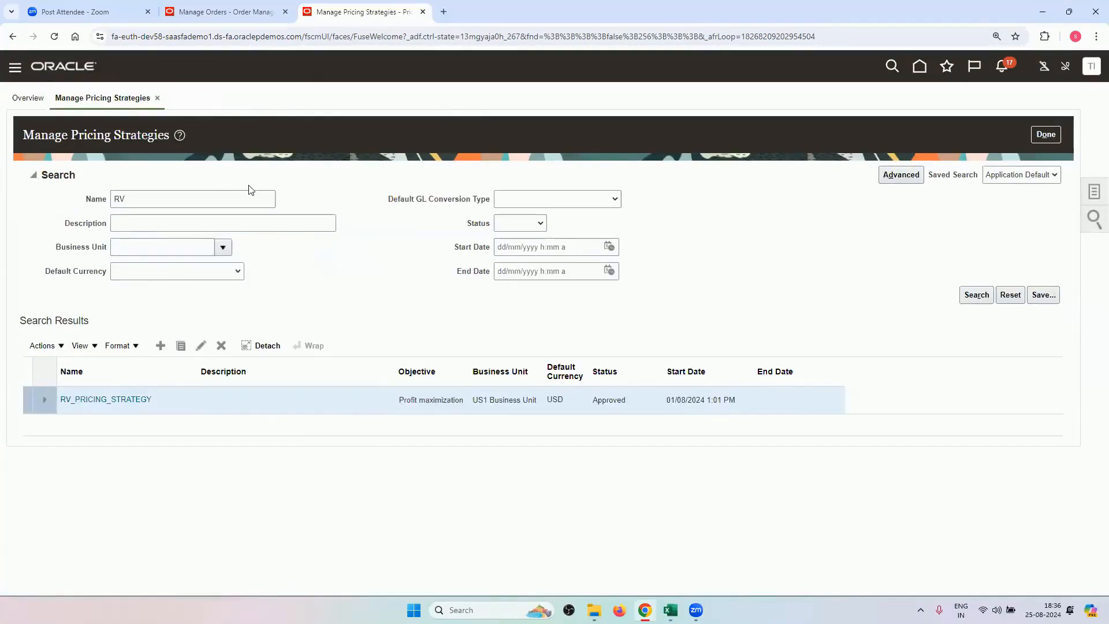
# Step: Open RV_PRICING_STRATEGY for editing and delete RV_COST_LIST from its cost lists
pyautogui.click(201, 347)
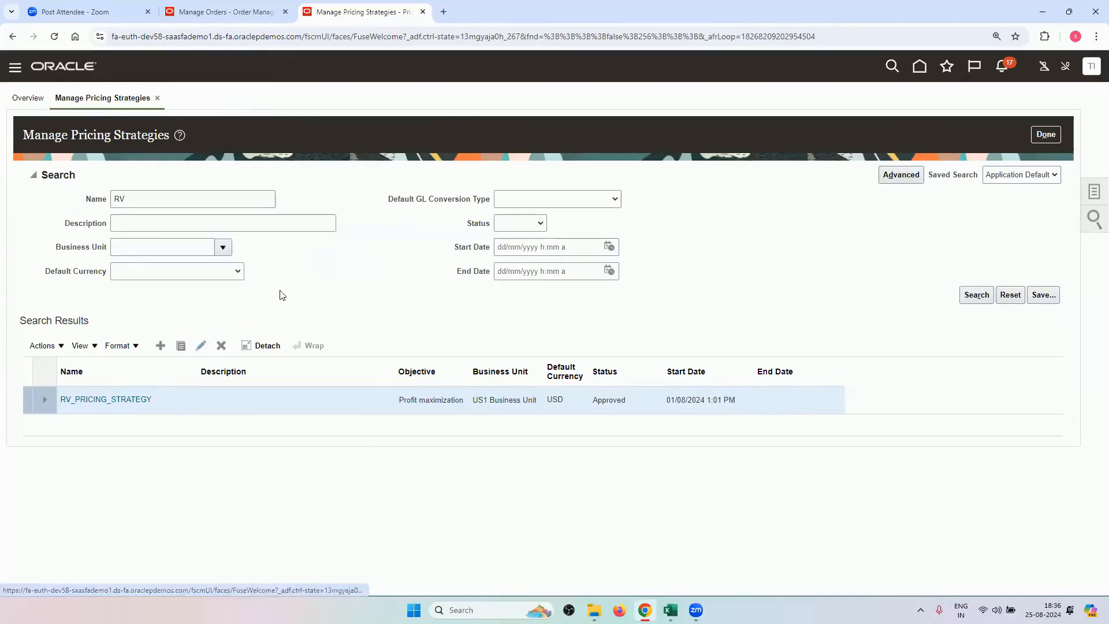
pyautogui.scroll(-3, 190, 186)
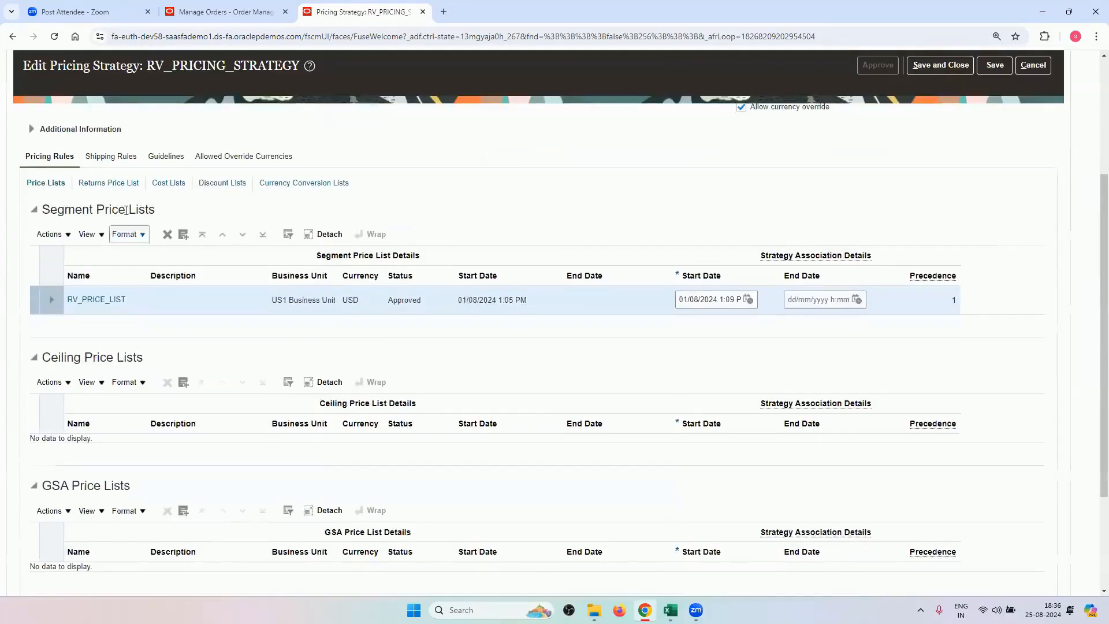
pyautogui.click(174, 182)
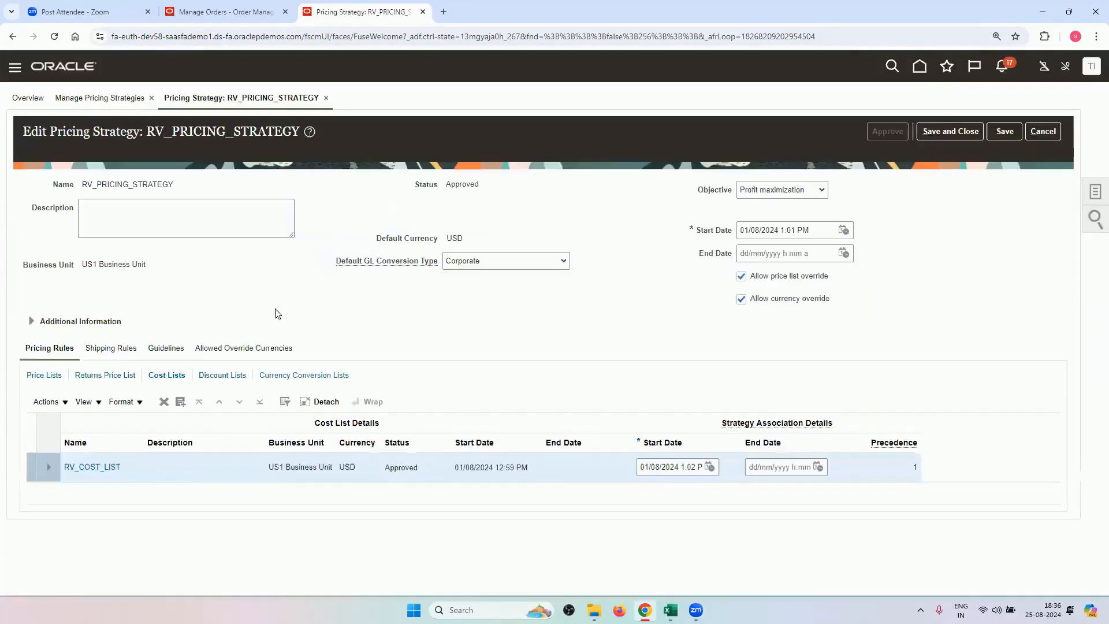
pyautogui.click(164, 402)
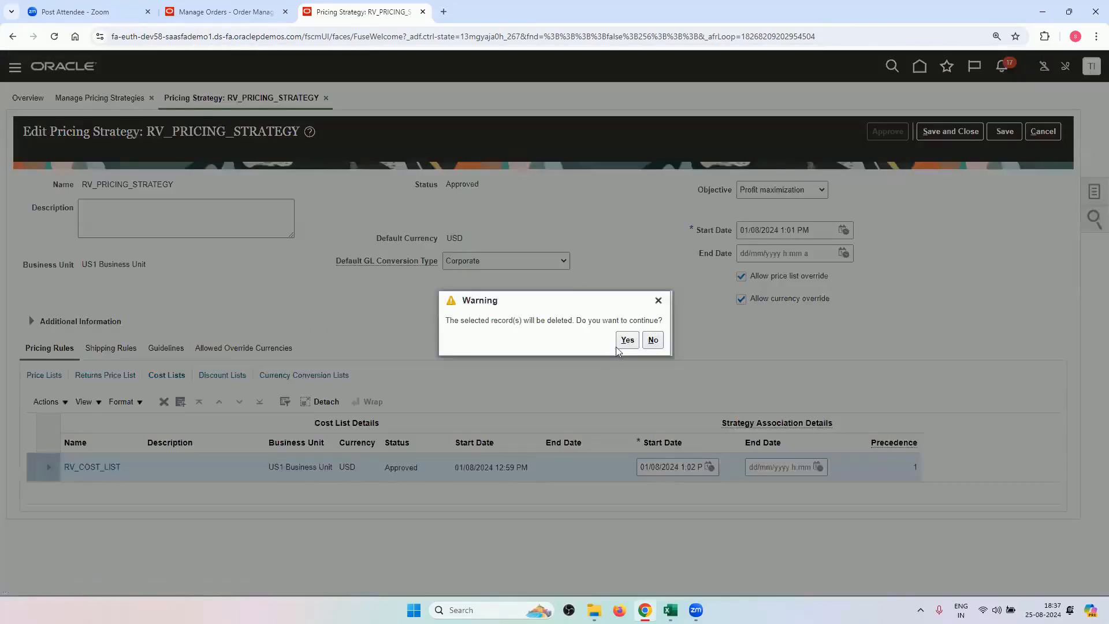
pyautogui.click(626, 340)
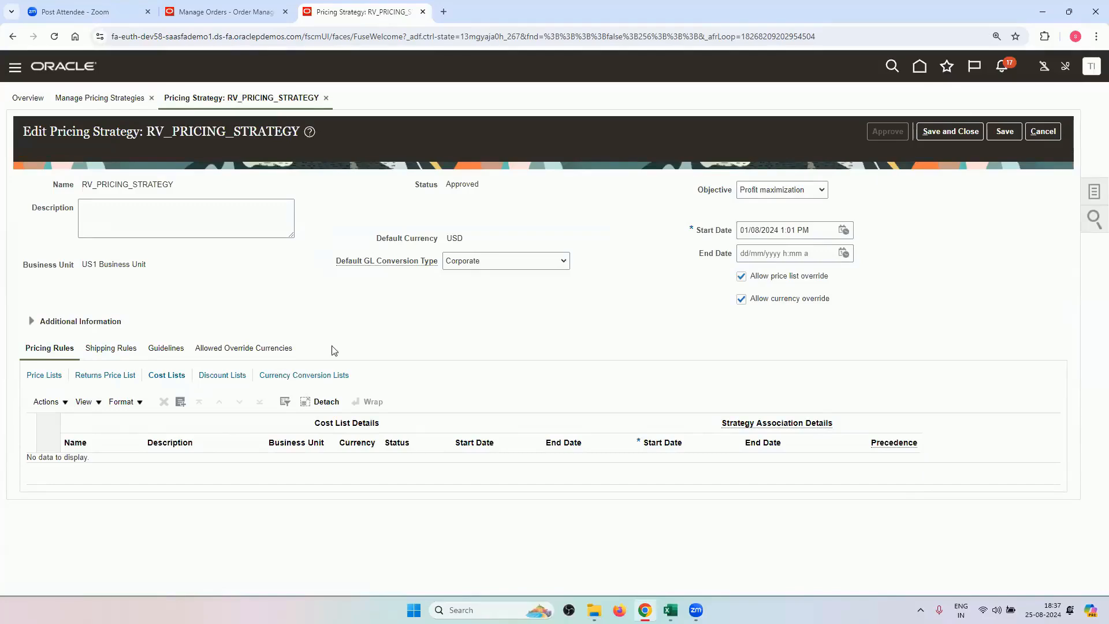
# Step: Check the price lists assigned to RV_PRICING_STRATEGY, and save and close the strategy
pyautogui.click(50, 378)
pyautogui.scroll(-1, 150, 323)
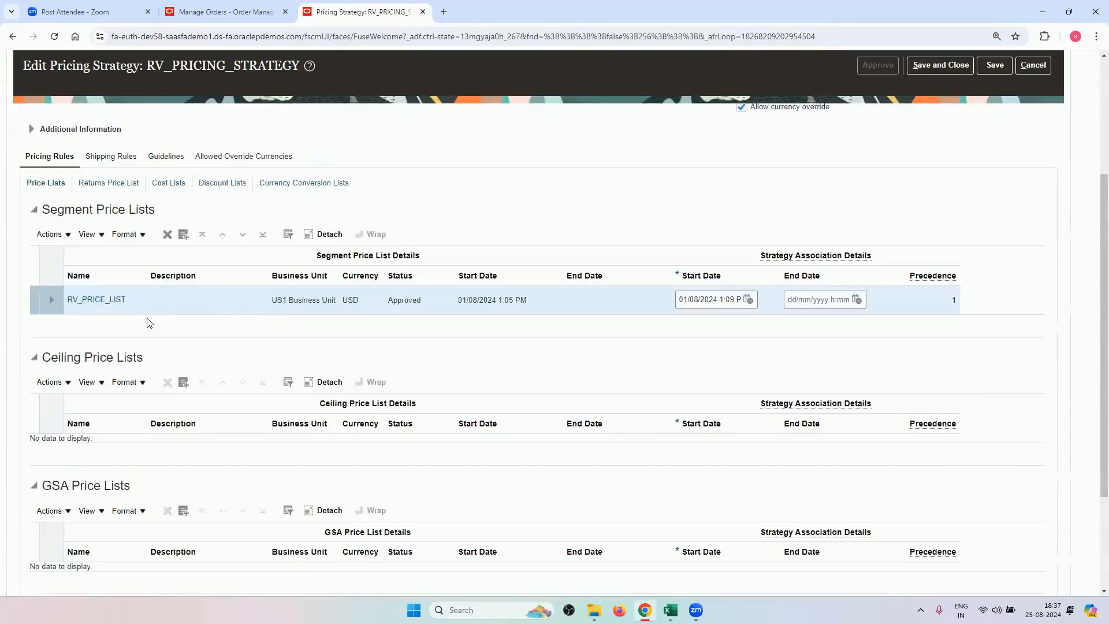
pyautogui.scroll(3, 1024, 347)
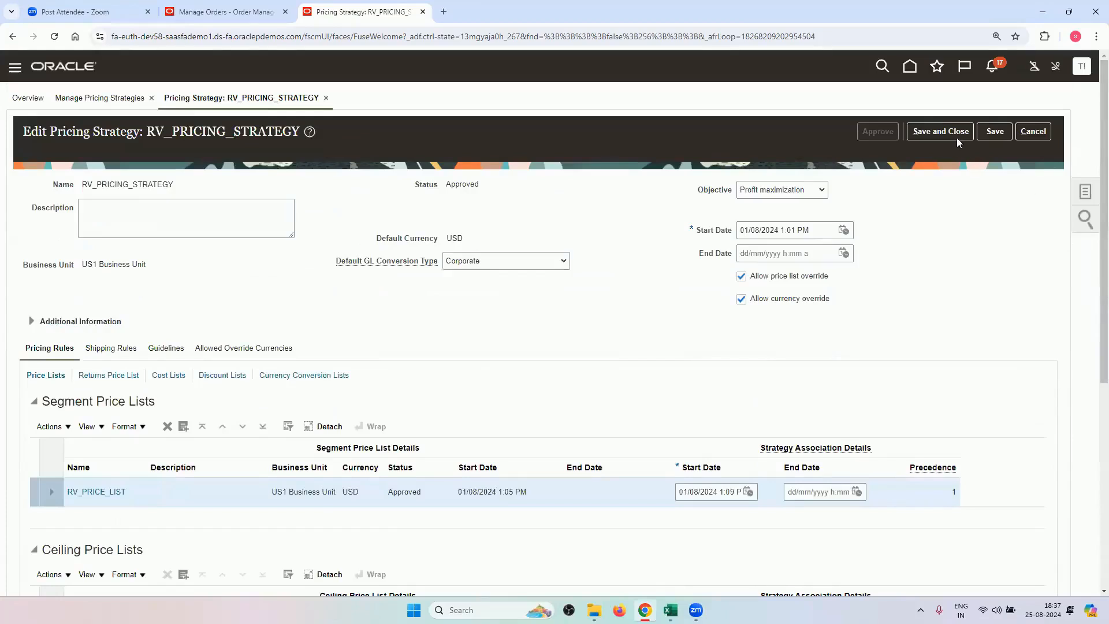
pyautogui.click(954, 136)
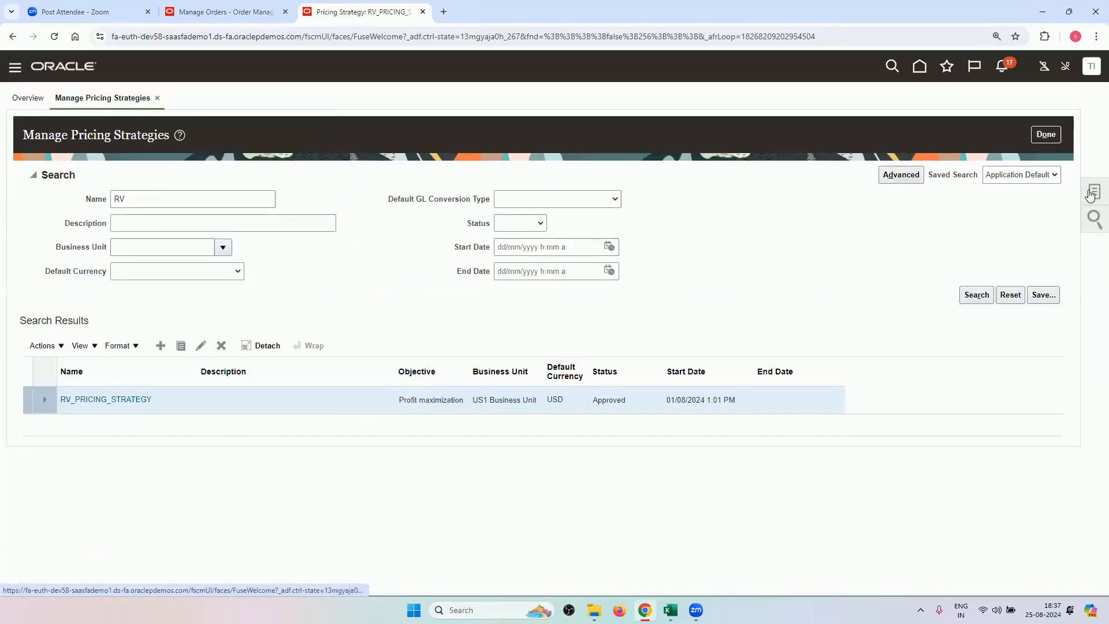
# Step: Find and open RV_PRICE_LIST in Manage Price Lists by searching for RV, and bring up its RV_LAPTOP line
pyautogui.click(1090, 194)
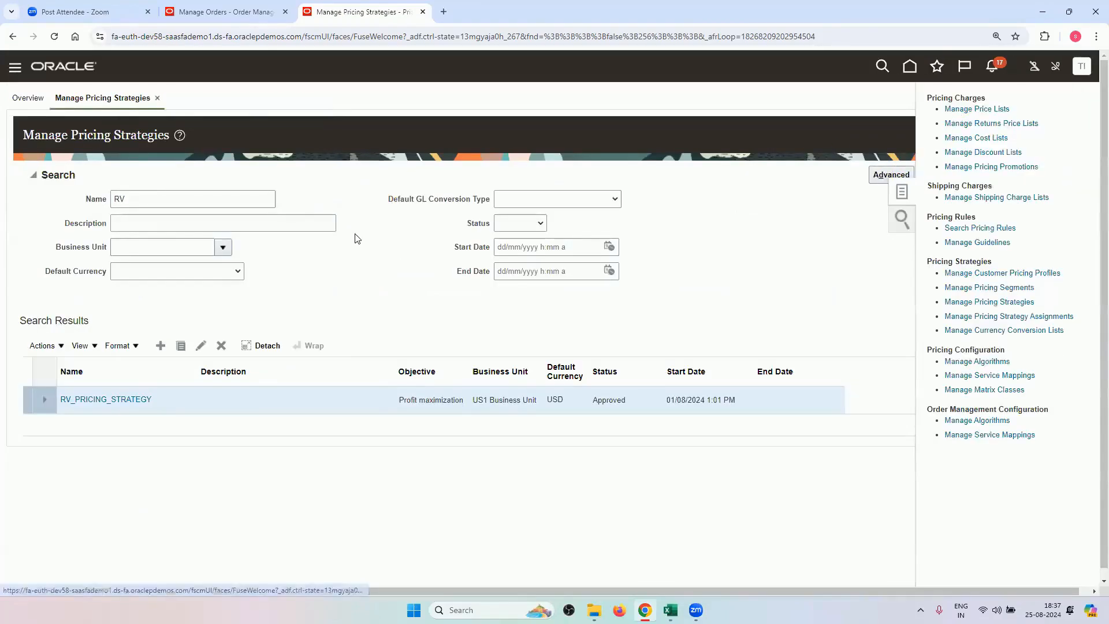
pyautogui.click(240, 223)
pyautogui.write('RV')
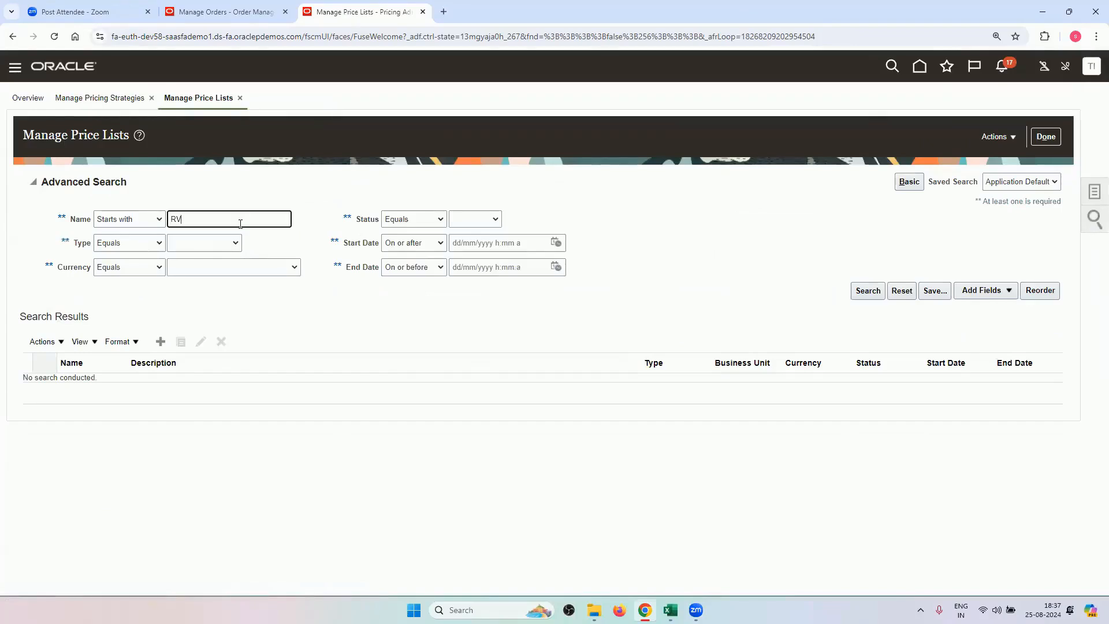
pyautogui.press('Return')
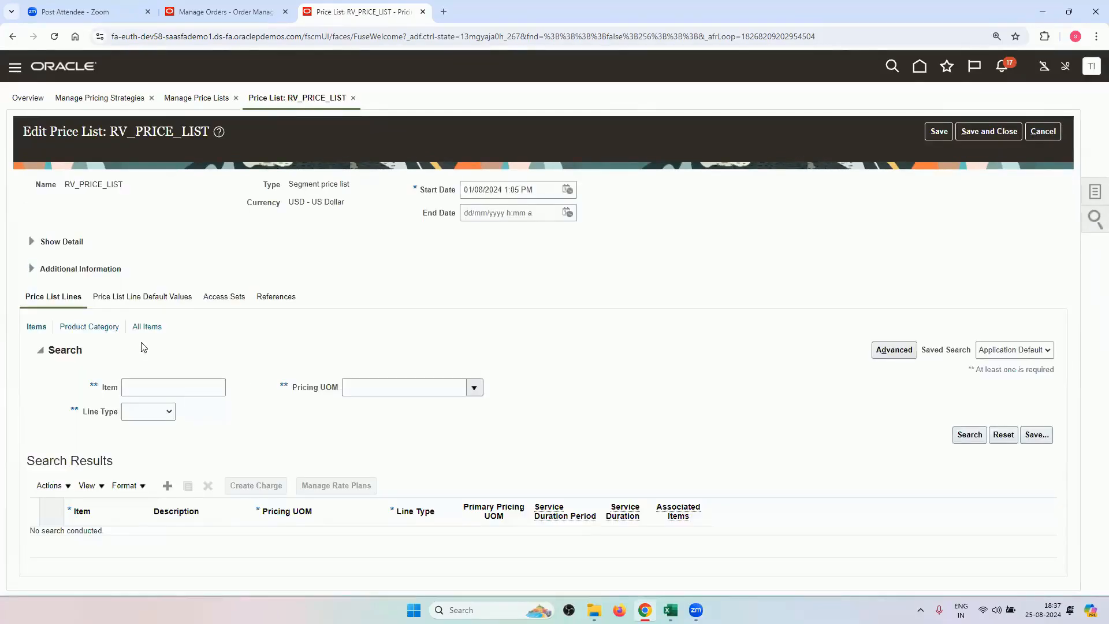
pyautogui.click(156, 385)
pyautogui.write('RV')
pyautogui.press('Return')
pyautogui.scroll(-4, 179, 438)
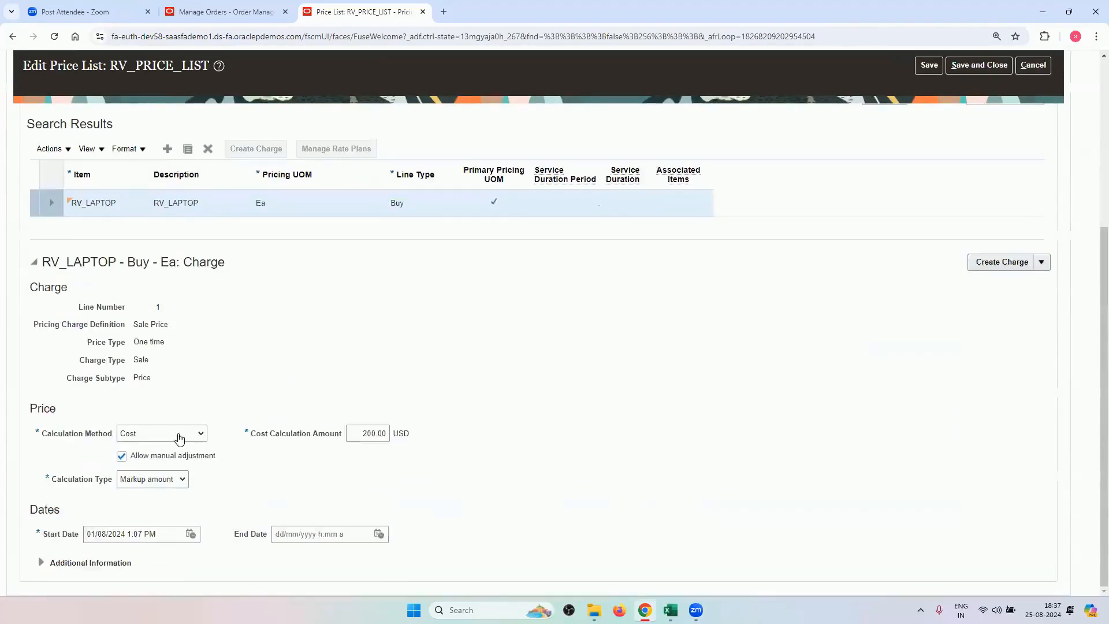
# Step: Set the RV_LAPTOP charge's calculation method to Price with a base price of 200 USD, and save and close the price list
pyautogui.click(179, 438)
pyautogui.click(176, 447)
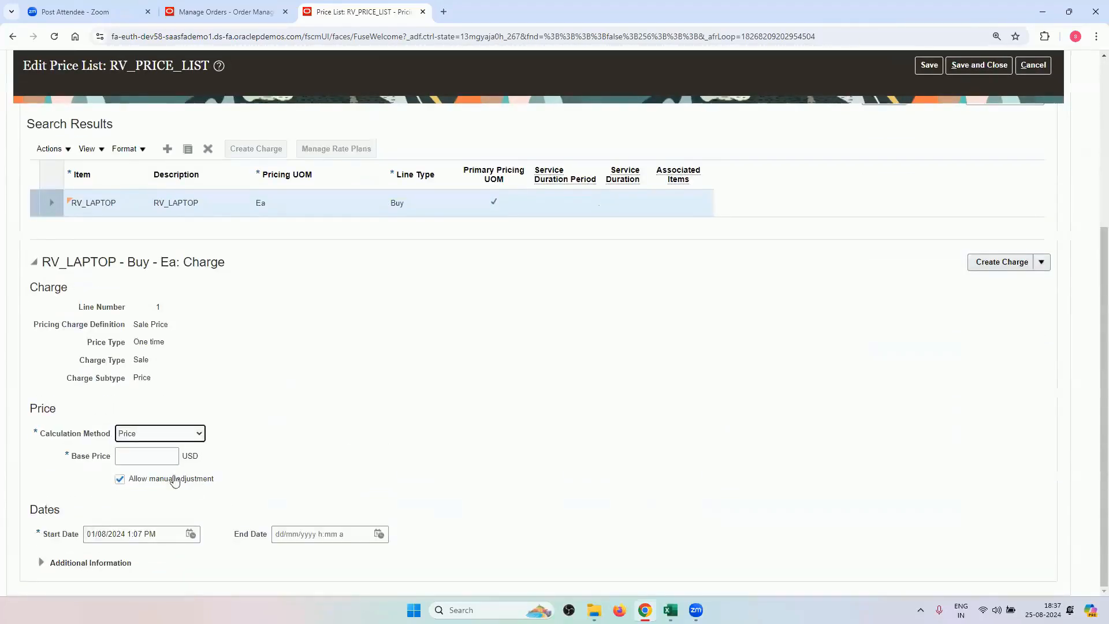
pyautogui.click(157, 457)
pyautogui.write('200')
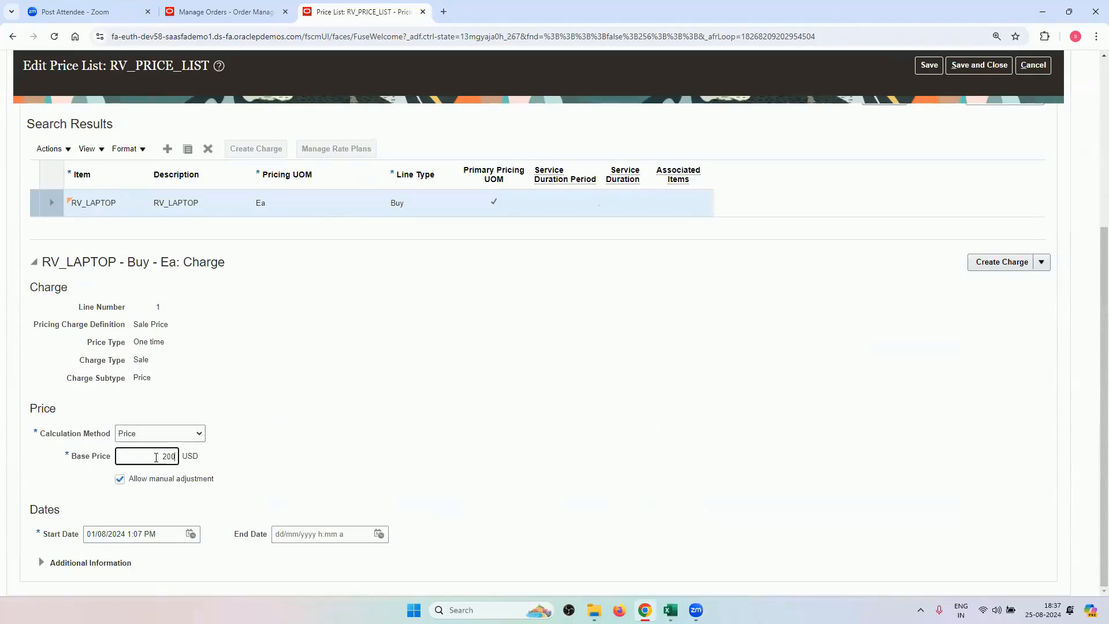
pyautogui.click(620, 494)
pyautogui.scroll(5, 762, 462)
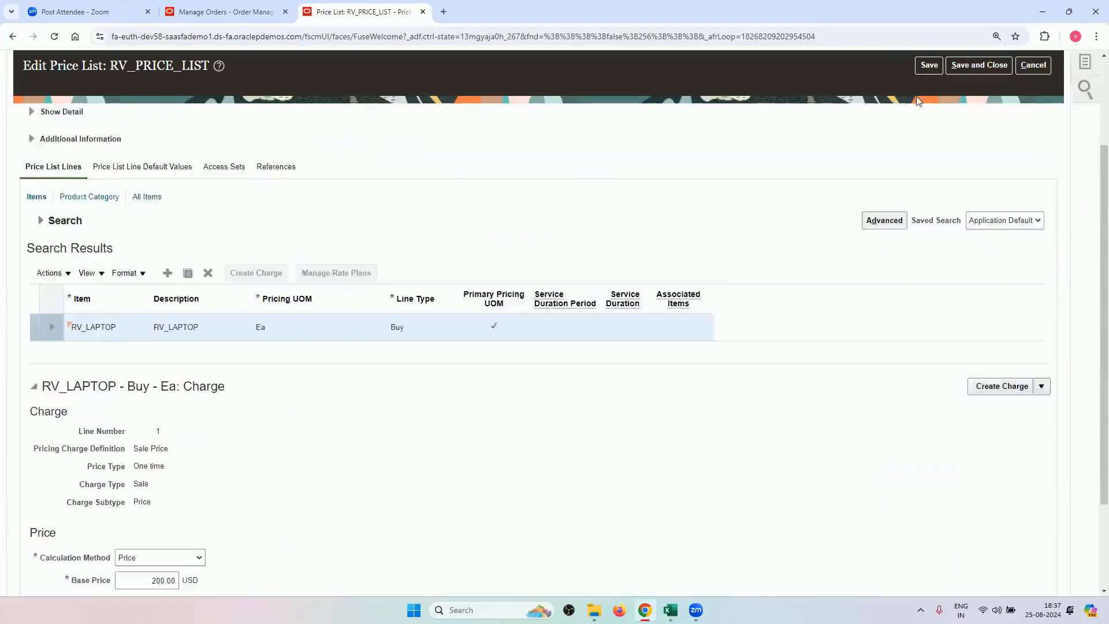
pyautogui.click(978, 131)
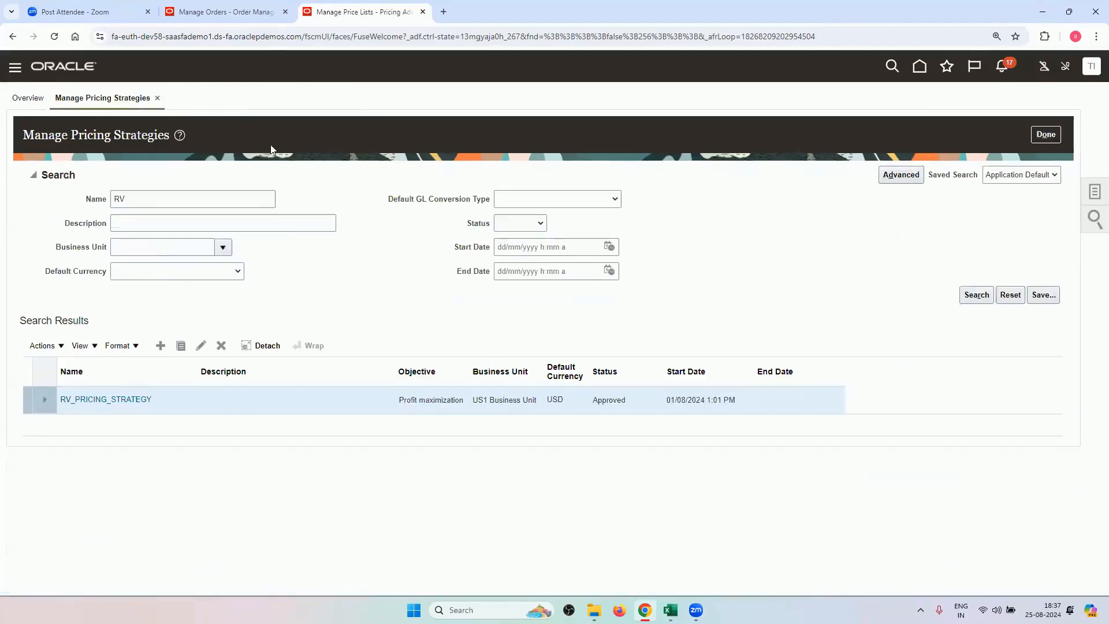
# Step: Reprice the draft order in Order Management and review line 1's sale price breakdown
pyautogui.click(200, 12)
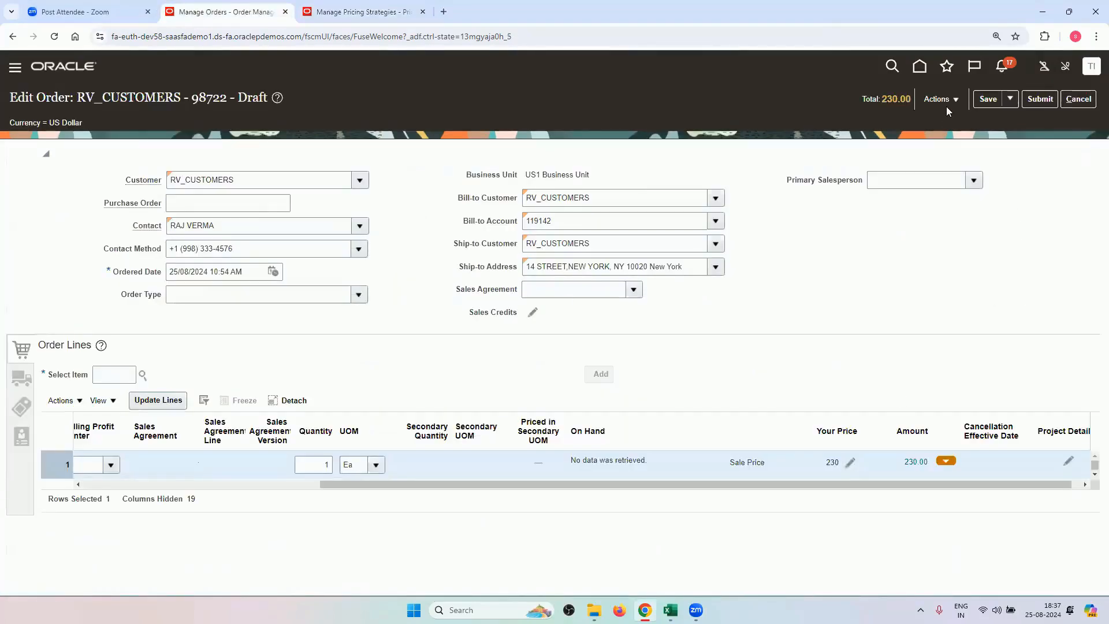
pyautogui.click(942, 101)
pyautogui.click(950, 138)
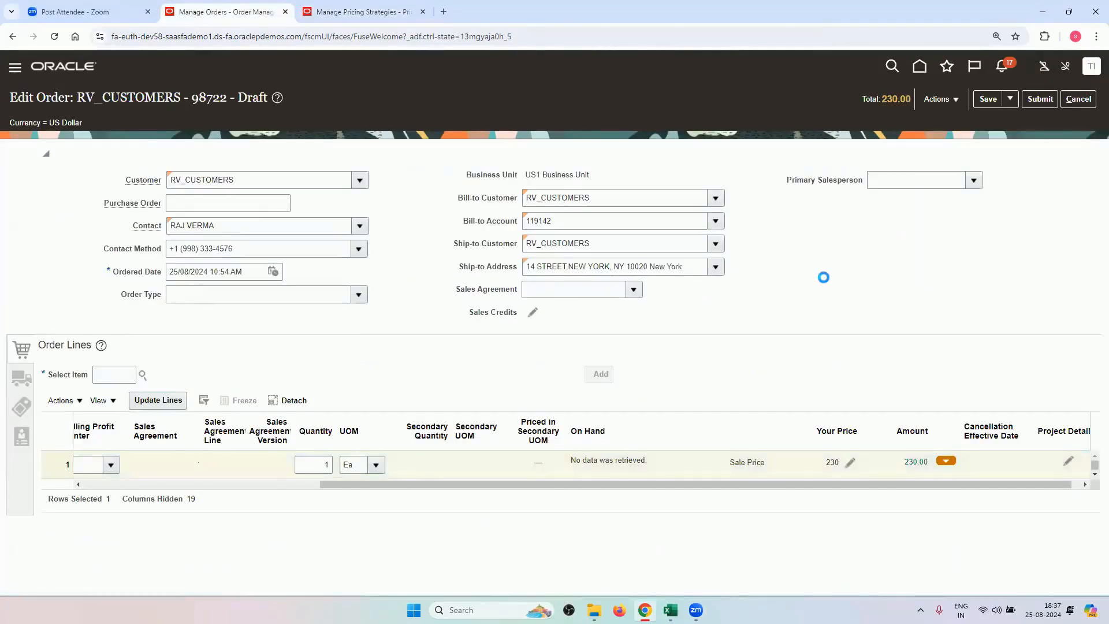
pyautogui.click(918, 463)
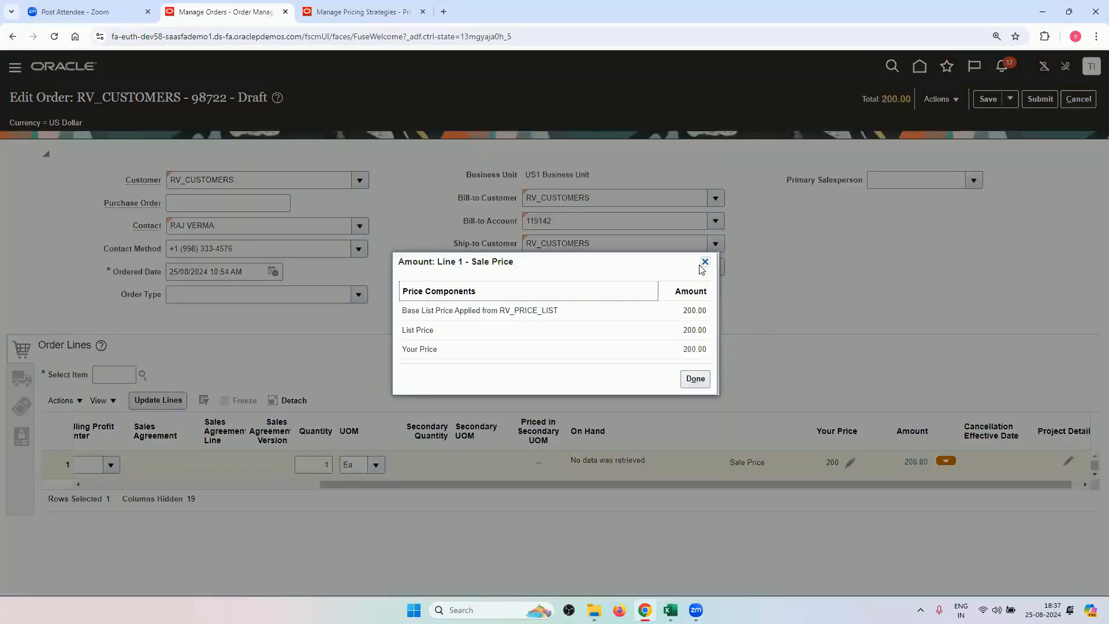
pyautogui.click(704, 263)
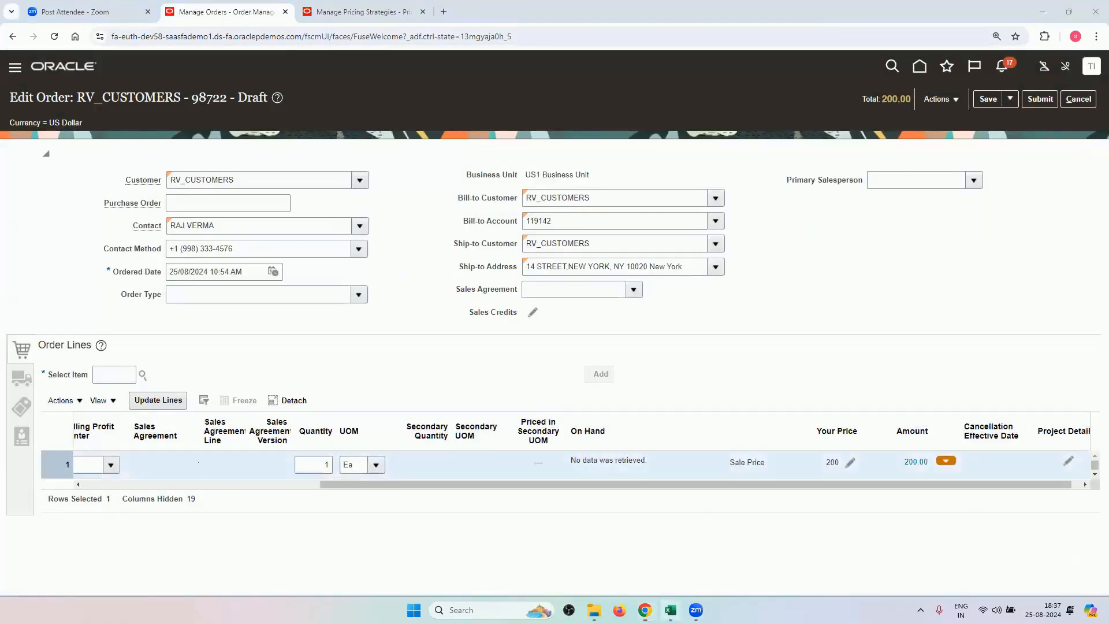
# Step: Review the price list types and order pricing options on the 5.Pricing Setups sheet of the Excel training workbook
pyautogui.hotkey('alt', 'Tab')
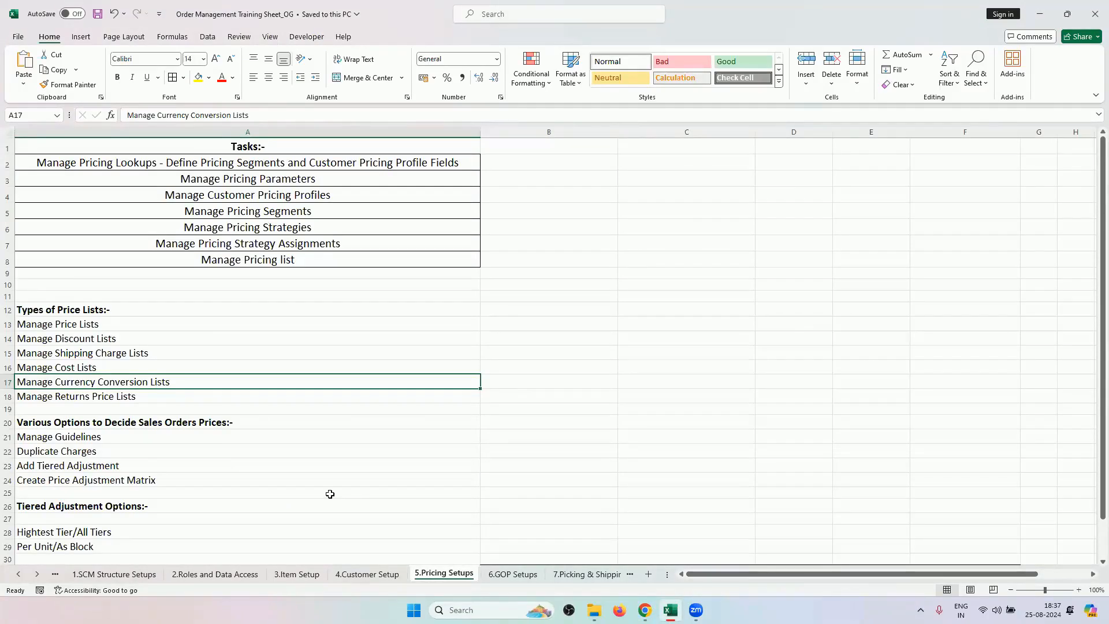
pyautogui.click(602, 6)
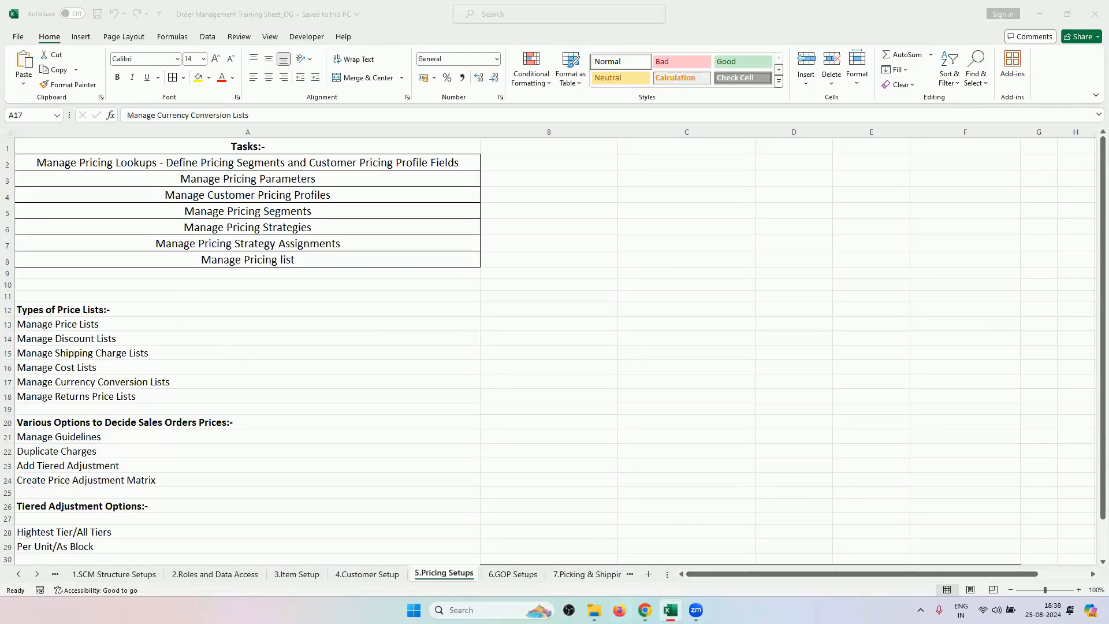
pyautogui.click(644, 610)
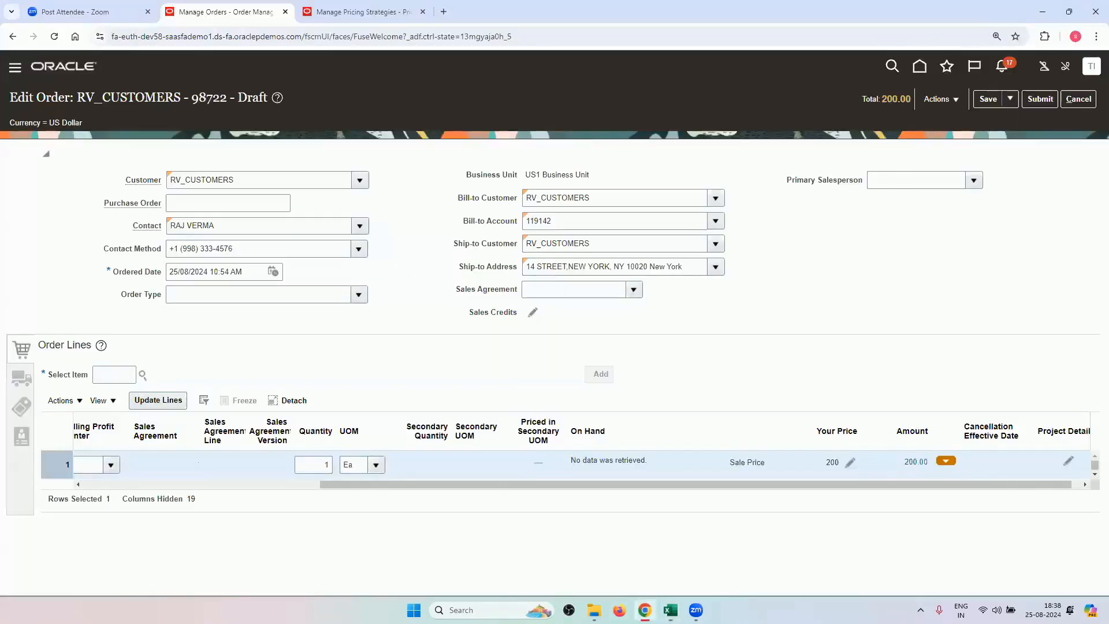
pyautogui.click(643, 610)
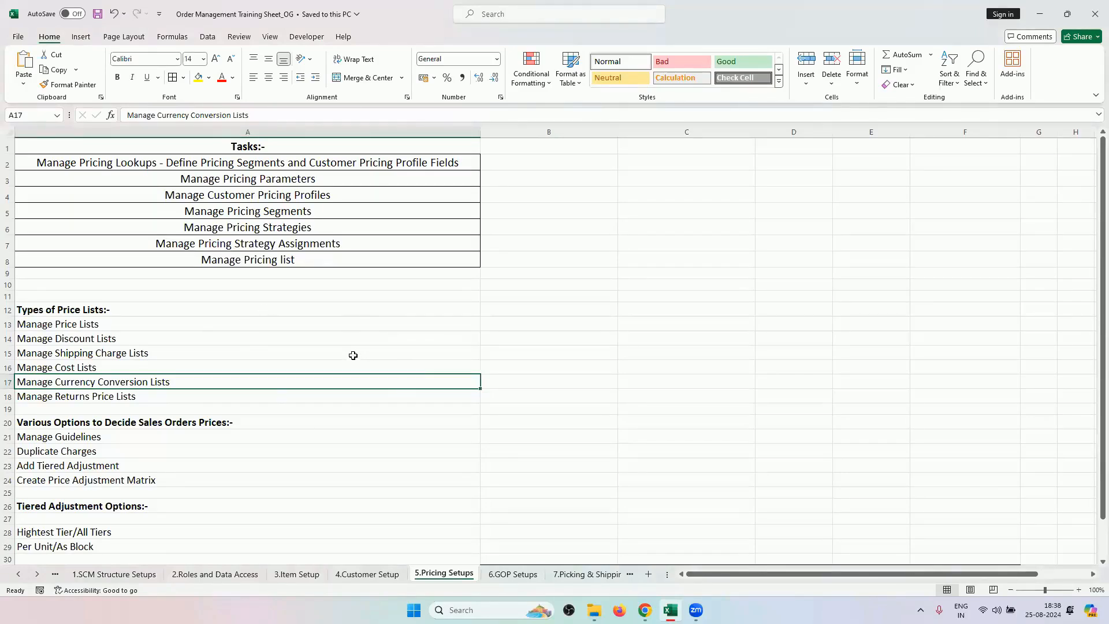
pyautogui.scroll(-5, 191, 375)
pyautogui.scroll(5, 197, 387)
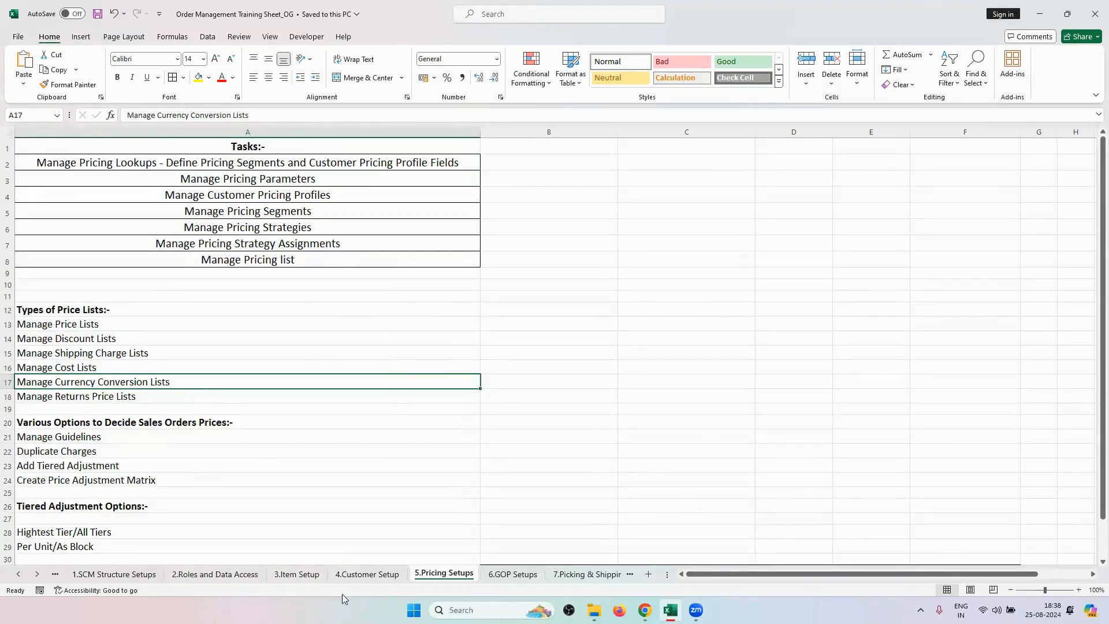
# Step: Look through the customer, item and GOP setup sheets, ending back on 5.Pricing Setups
pyautogui.click(367, 573)
pyautogui.click(297, 574)
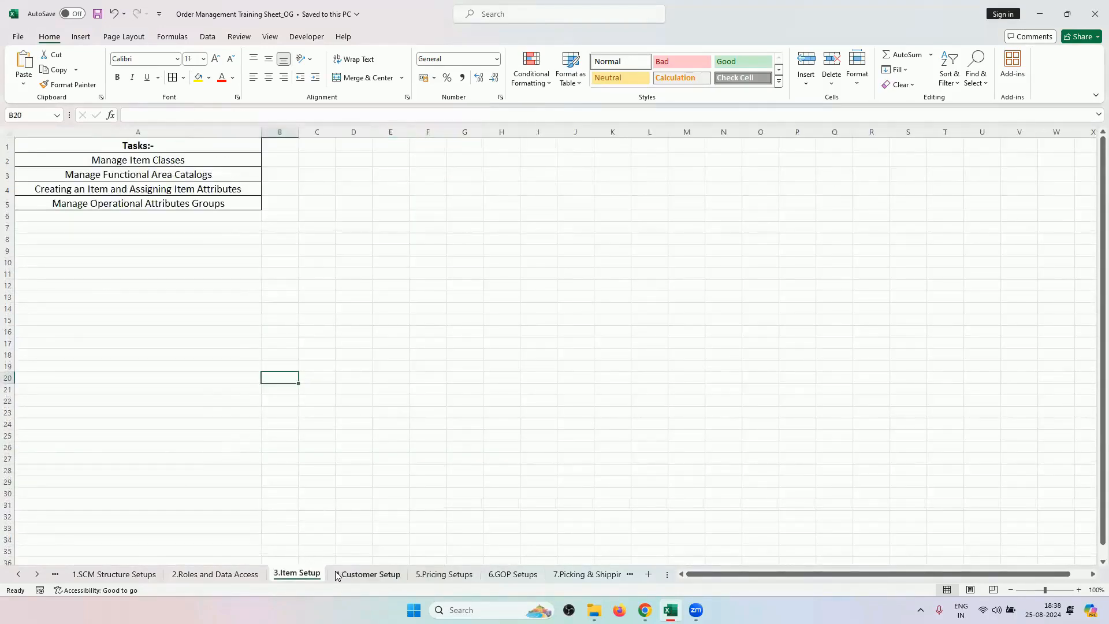
pyautogui.click(340, 574)
pyautogui.click(439, 573)
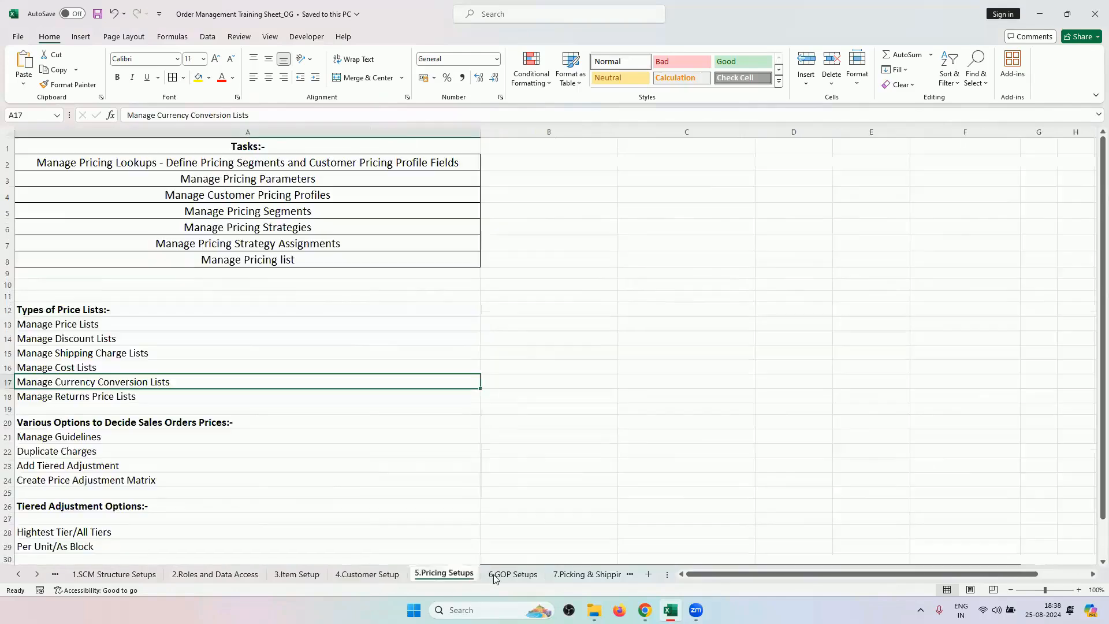
pyautogui.hotkey('ctrl', 'pagedown')
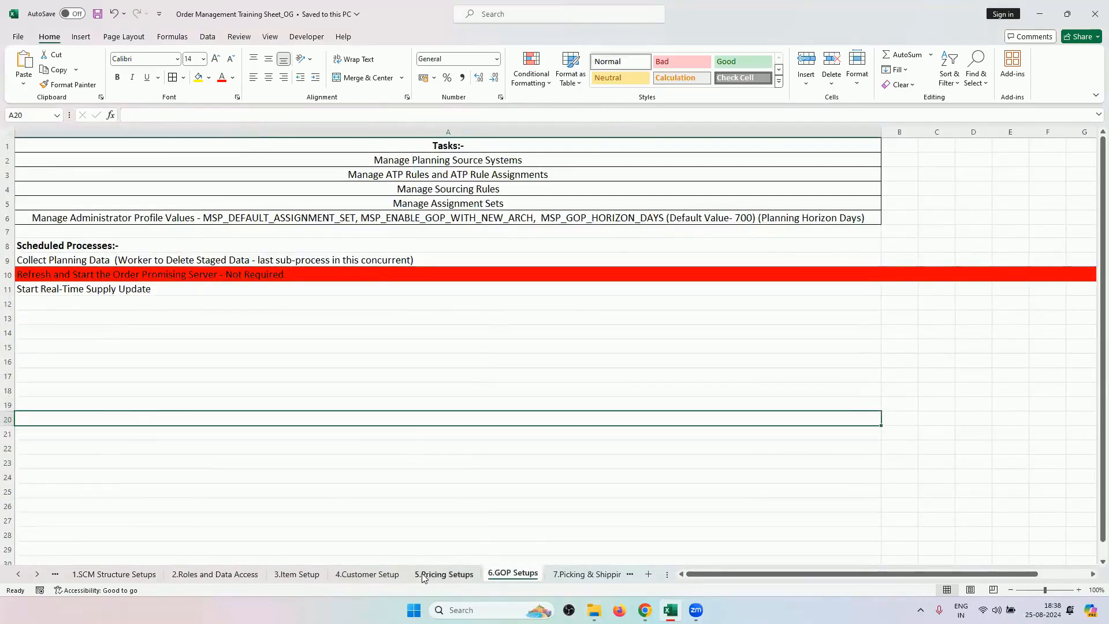
pyautogui.click(424, 574)
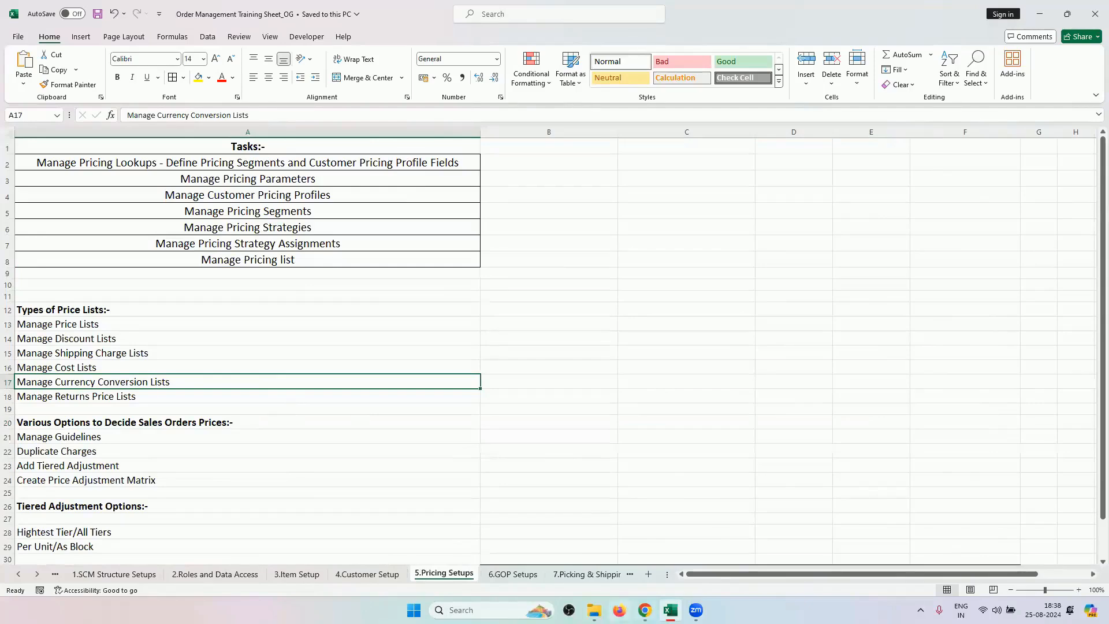
# Step: Return to the Manage Pricing Strategies page in the browser
pyautogui.moveTo(644, 610)
pyautogui.click(644, 546)
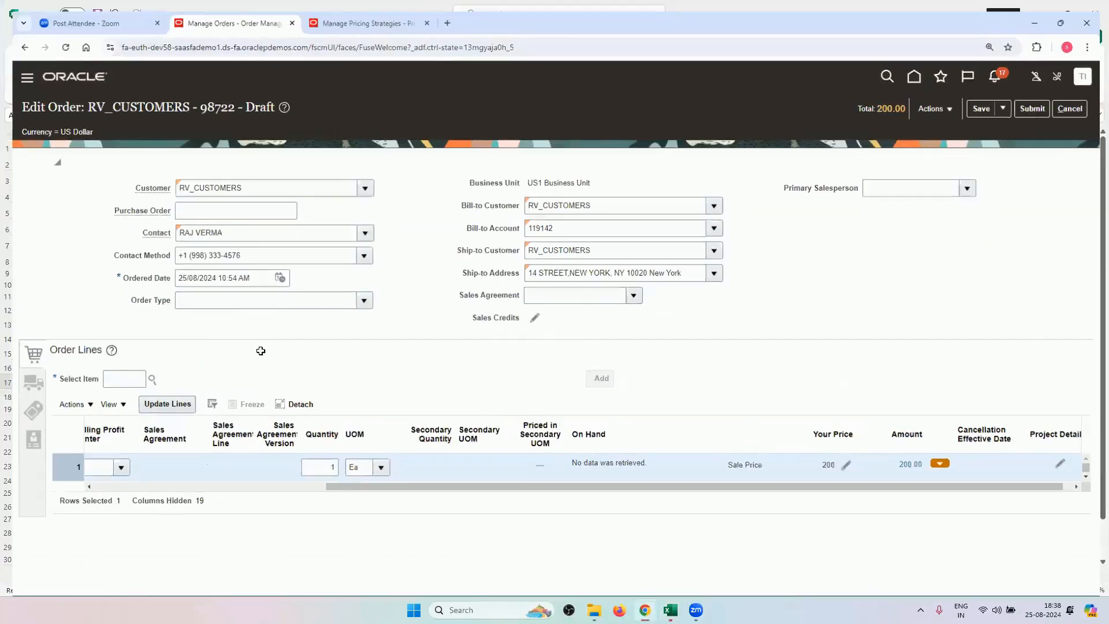
pyautogui.hotkey('alt', 'Tab')
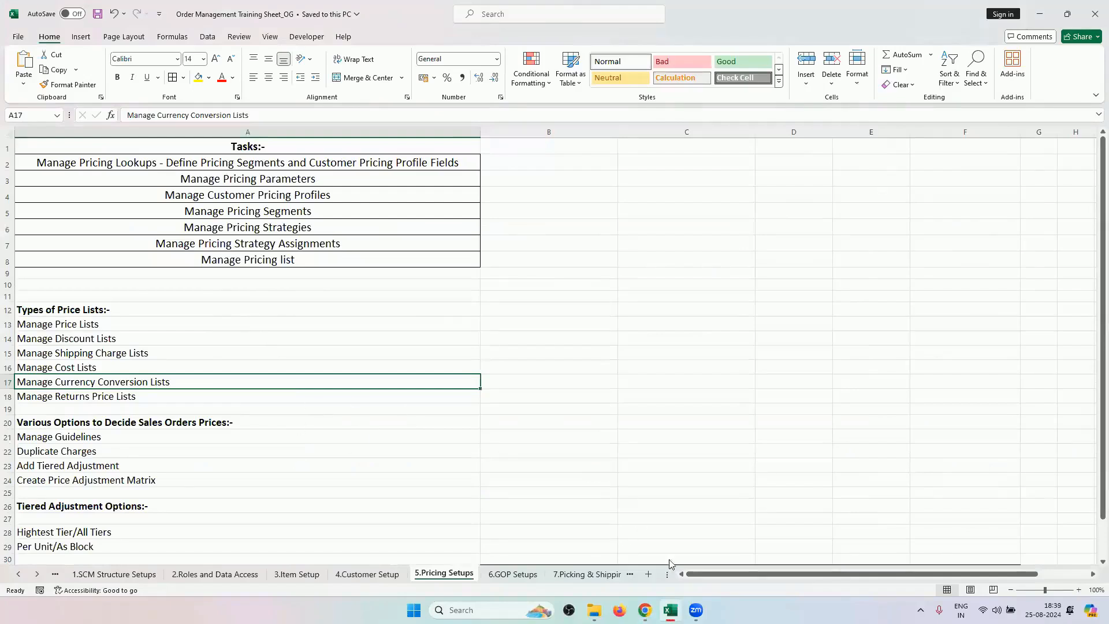
pyautogui.click(644, 610)
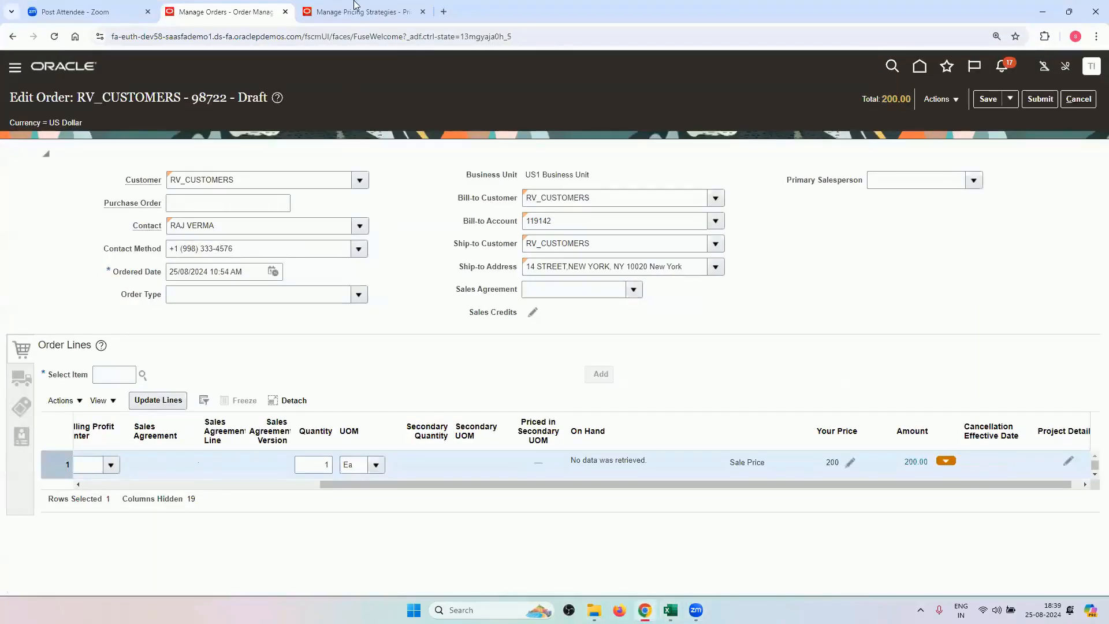
pyautogui.click(355, 6)
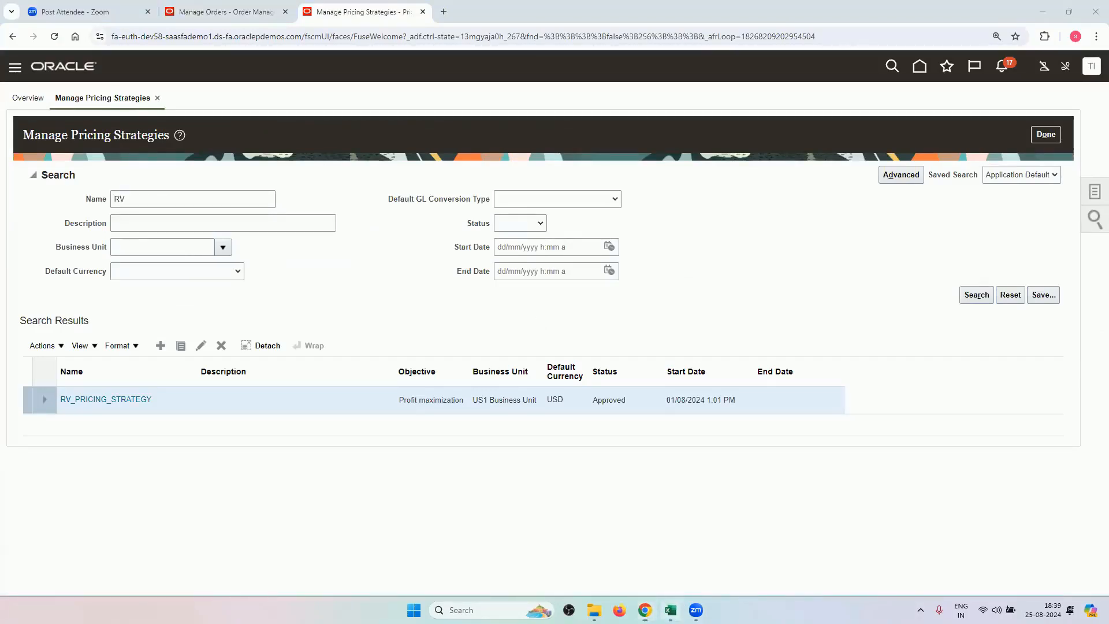
pyautogui.hotkey('alt', 'Tab')
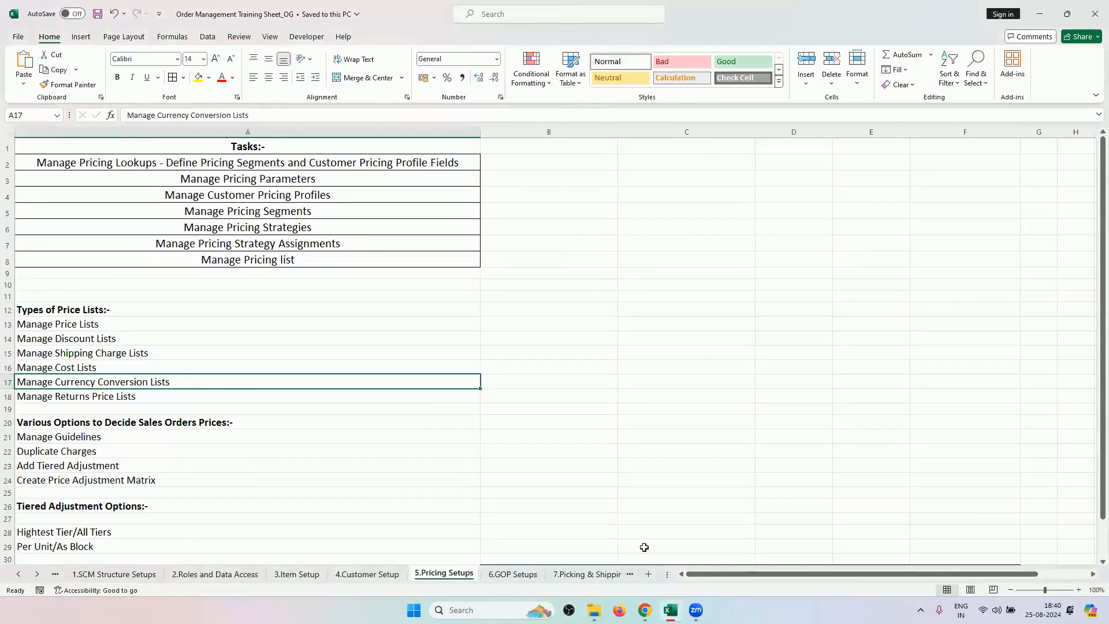
pyautogui.click(645, 610)
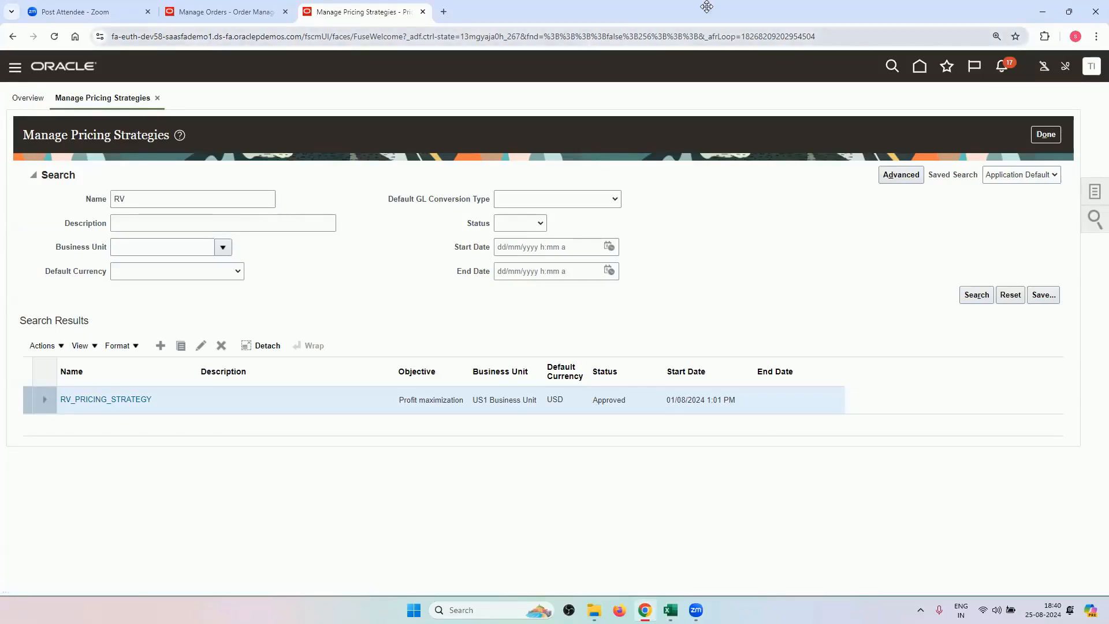
# Step: Open Manage Currency Conversion Lists and add a list with RV_CURRENCY_CONVERSION_LIST as both name and description
pyautogui.click(1094, 192)
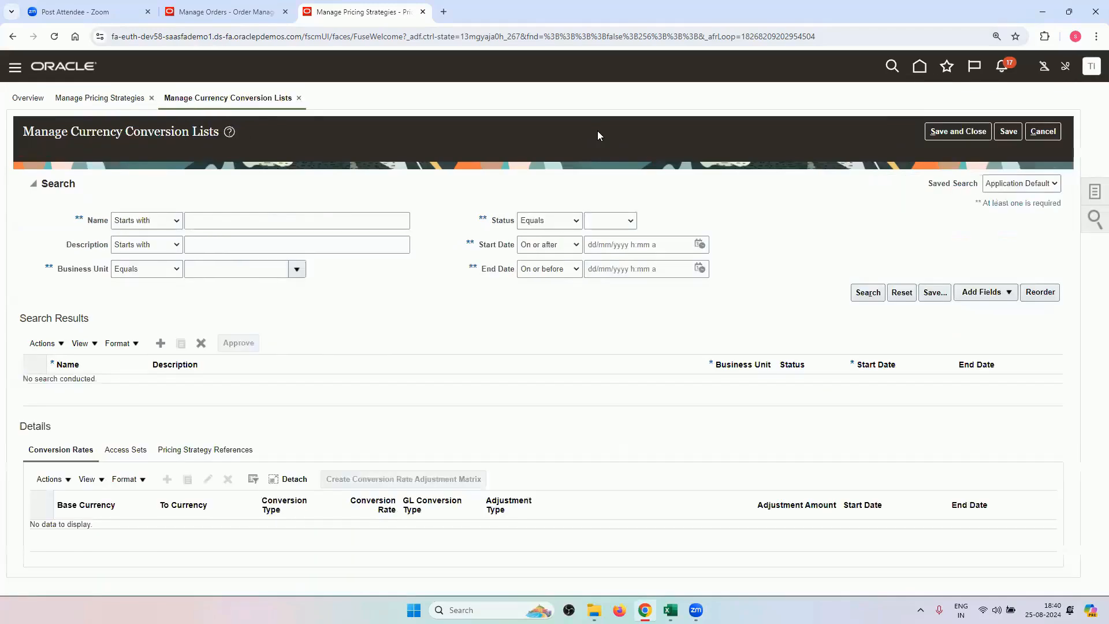
pyautogui.click(161, 344)
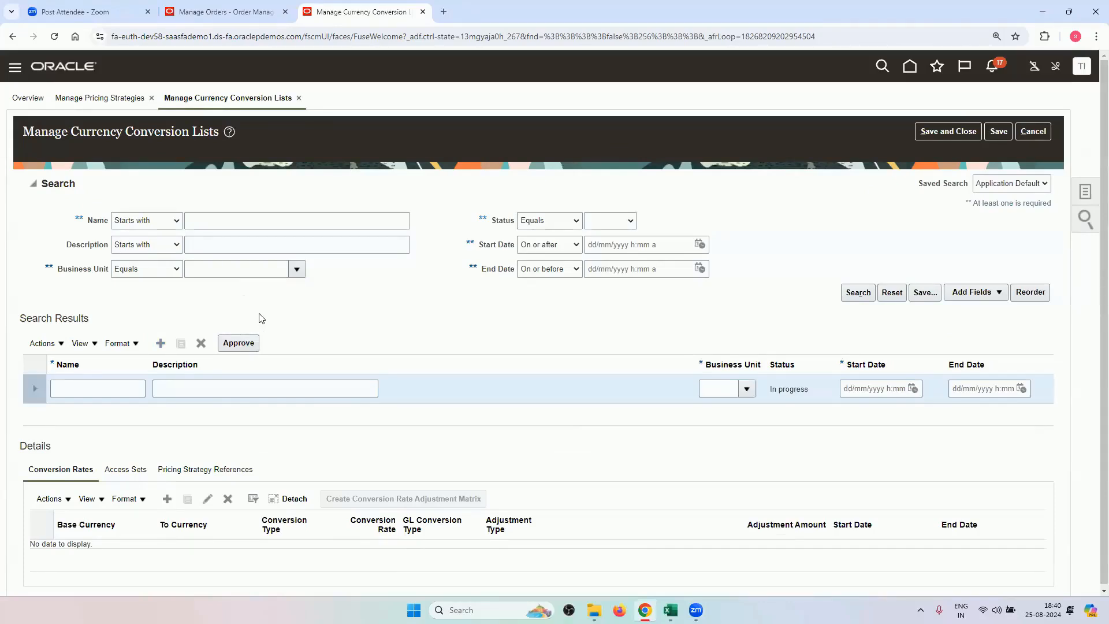
pyautogui.click(127, 390)
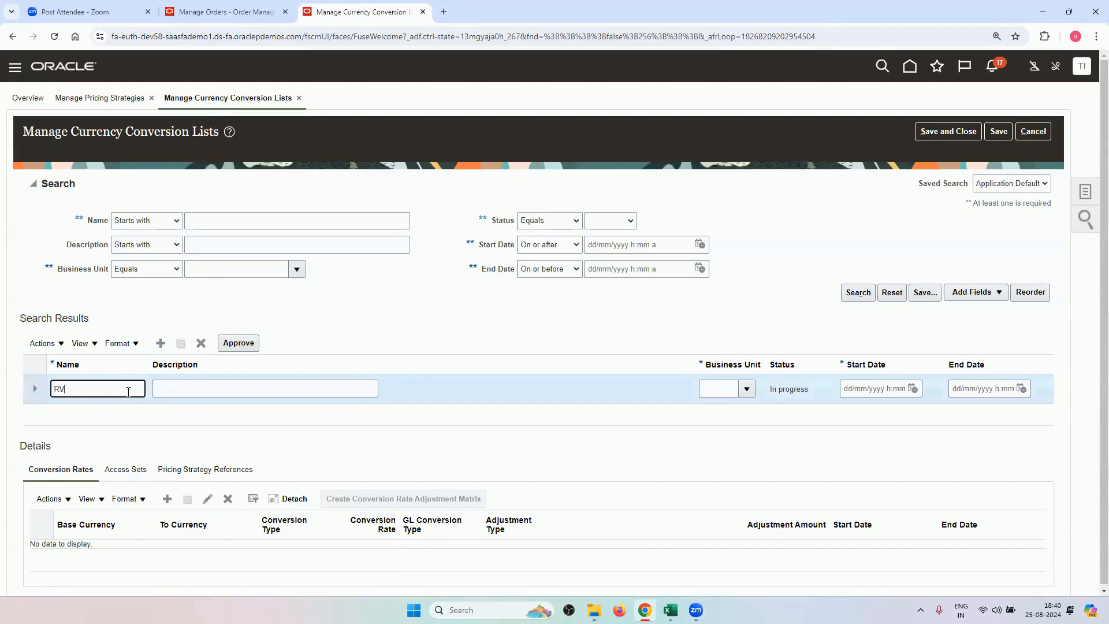
pyautogui.write('RV_CURRENC')
pyautogui.write('Y_CONVERSIO')
pyautogui.write('N_LIST')
pyautogui.doubleClick(131, 388)
pyautogui.hotkey('ctrl', 'c')
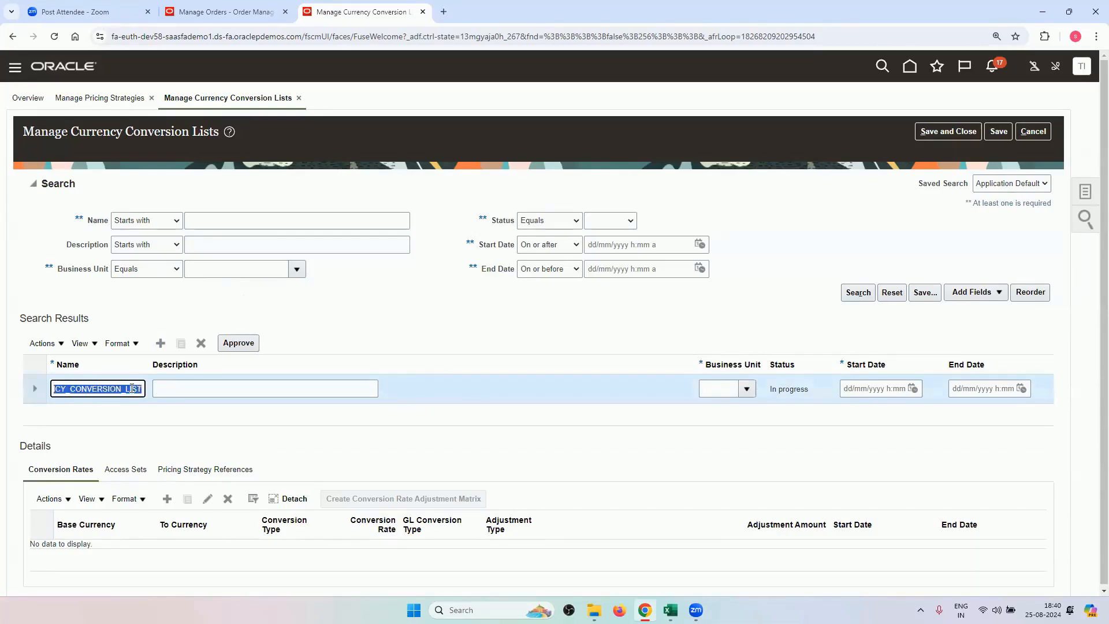
pyautogui.click(160, 388)
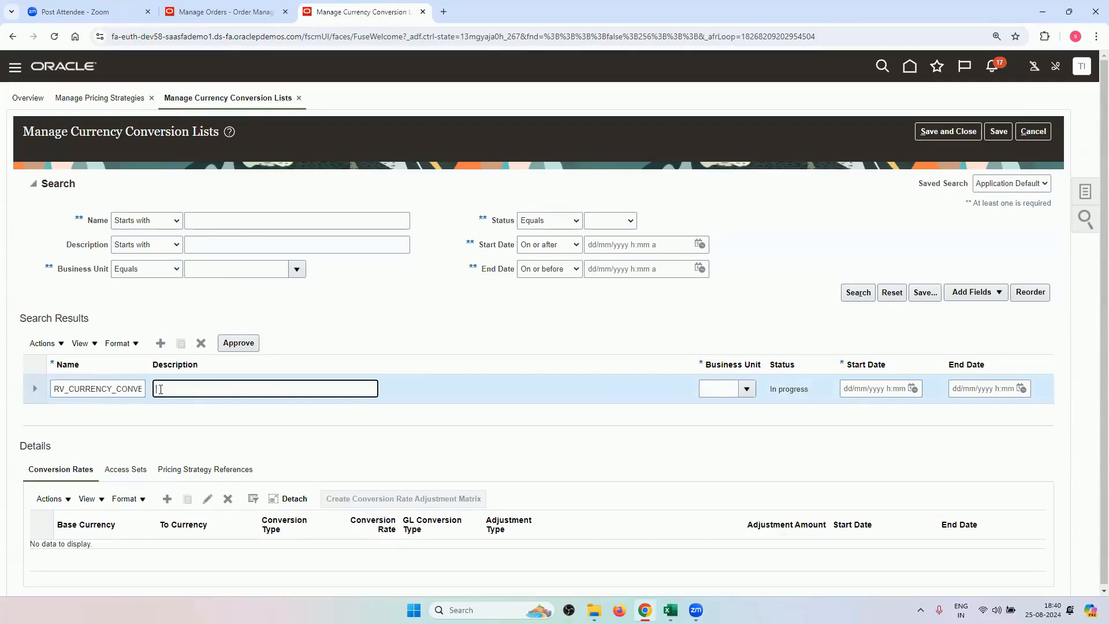
pyautogui.hotkey('ctrl', 'v')
# Step: Assign the currency conversion list to US1 Business Unit with start date 01/08/2024 1:10 PM and save it
pyautogui.click(716, 390)
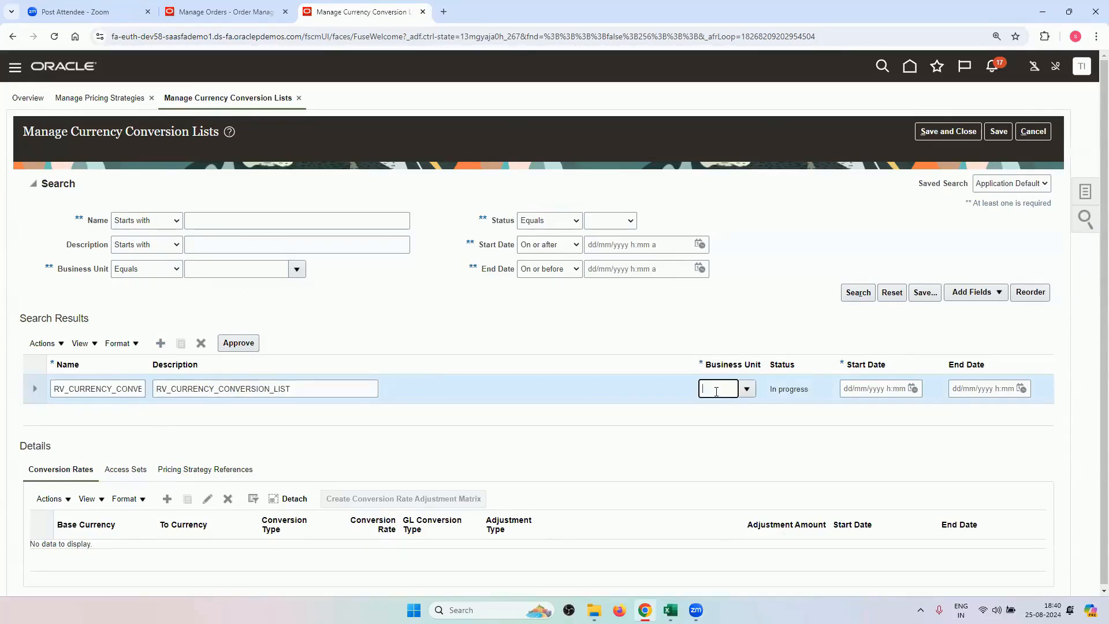
pyautogui.write('US1')
pyautogui.press('Tab')
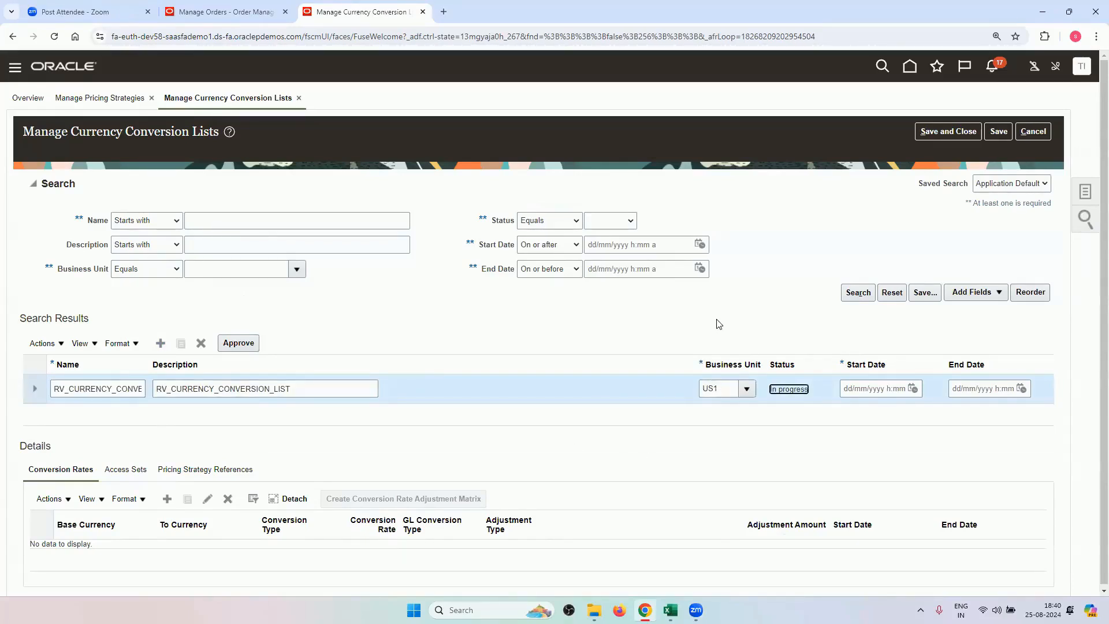
pyautogui.click(747, 391)
pyautogui.click(742, 411)
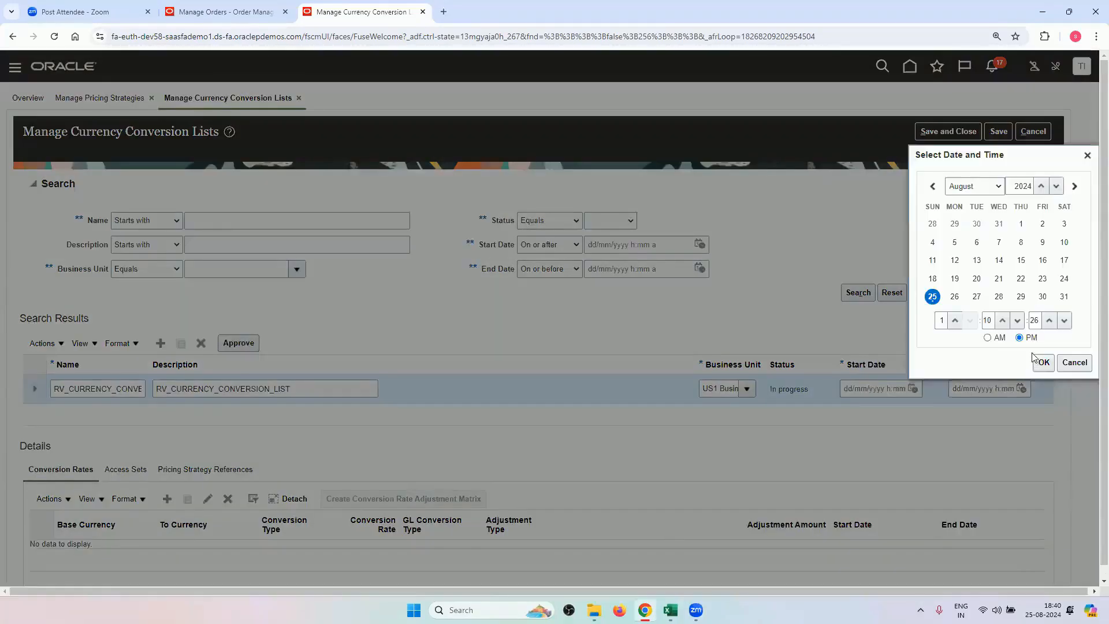
pyautogui.click(1020, 223)
pyautogui.click(1039, 361)
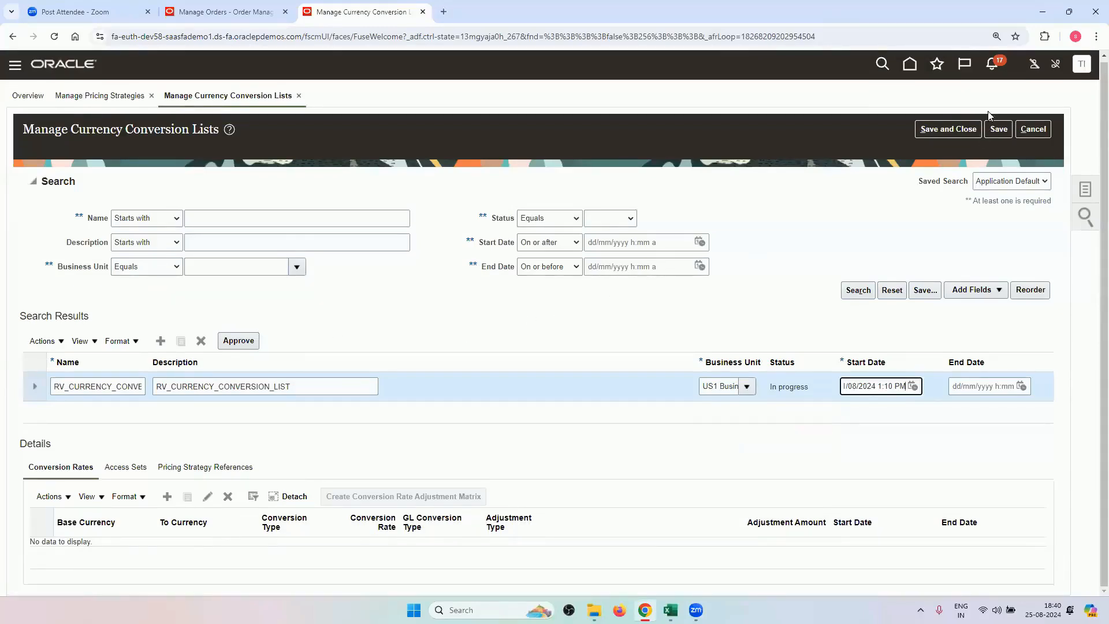
pyautogui.click(992, 130)
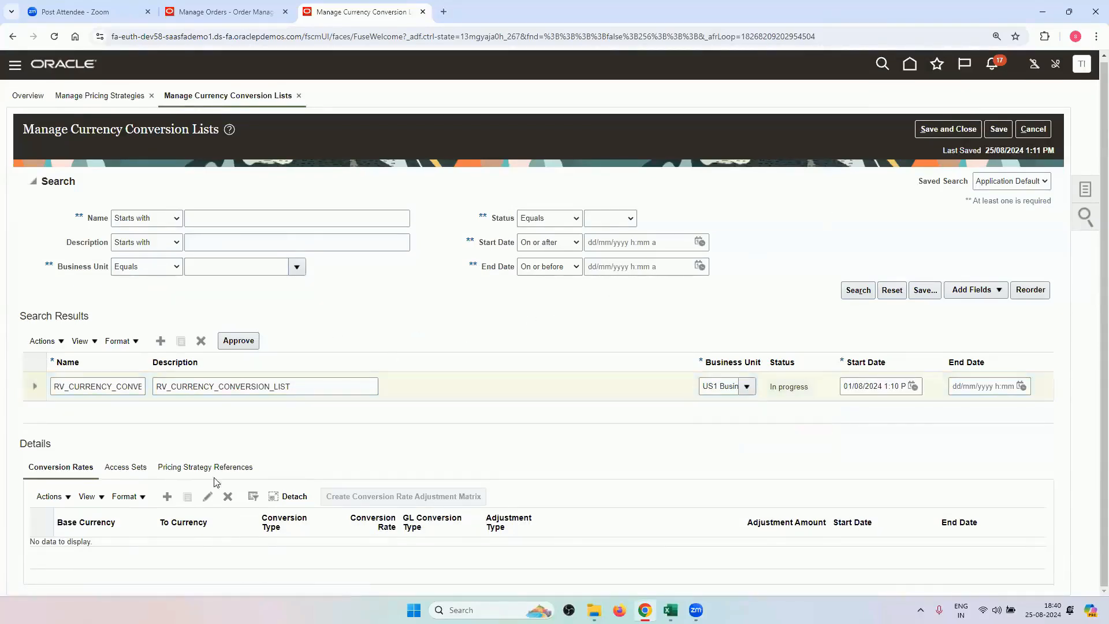
# Step: Start a conversion rate from USD - US Dollar to 001 - RUPEES with start date 01/08/2024 1:11 PM
pyautogui.click(167, 498)
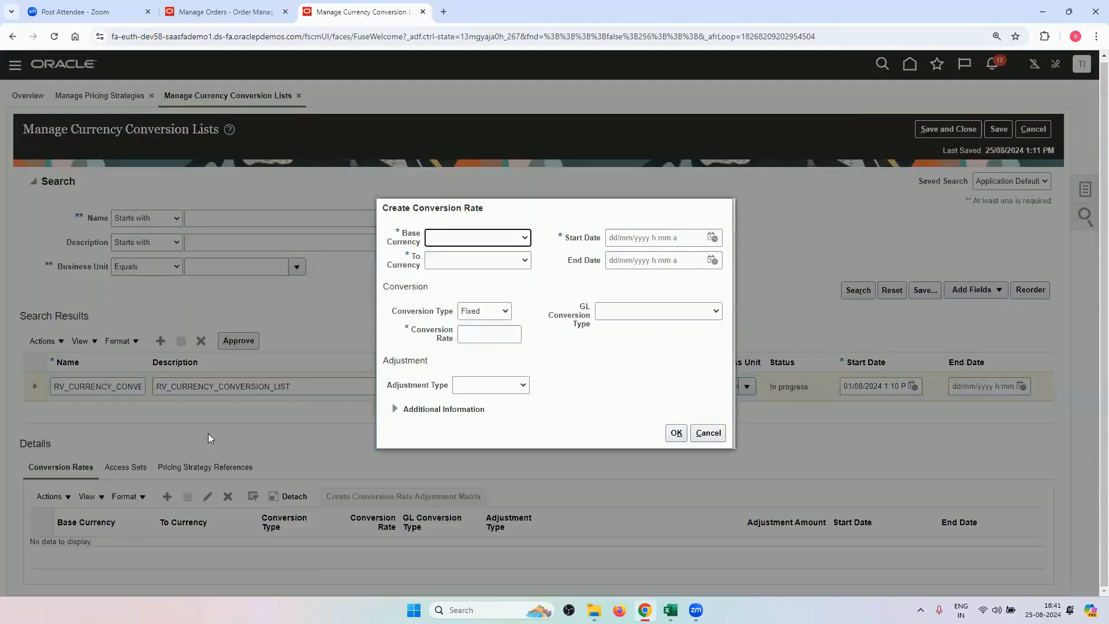
pyautogui.click(475, 242)
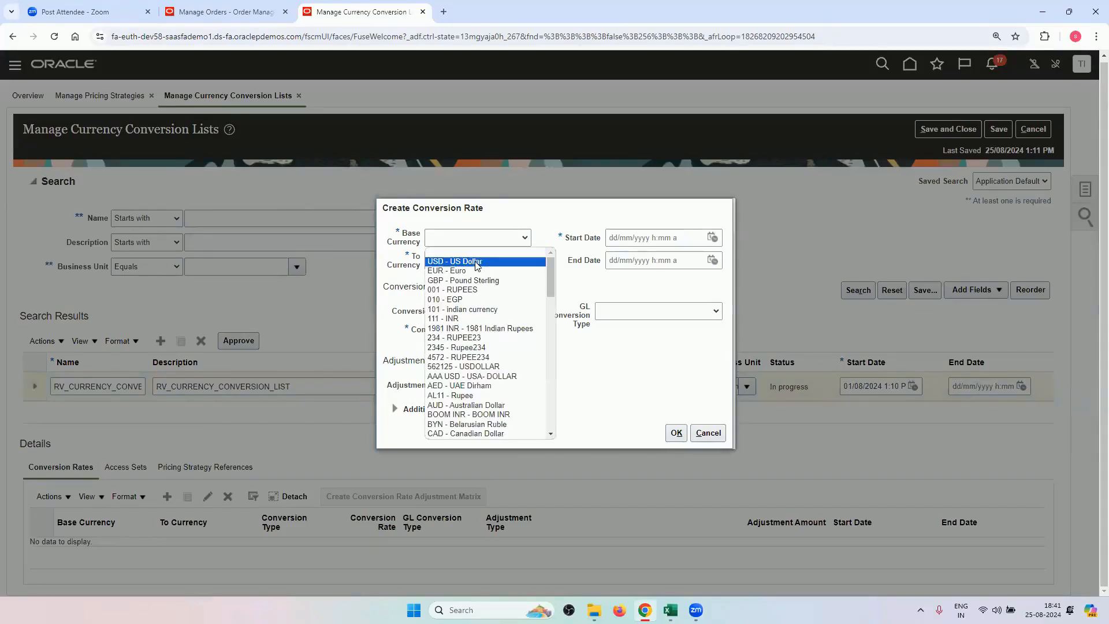
pyautogui.click(477, 266)
pyautogui.click(477, 262)
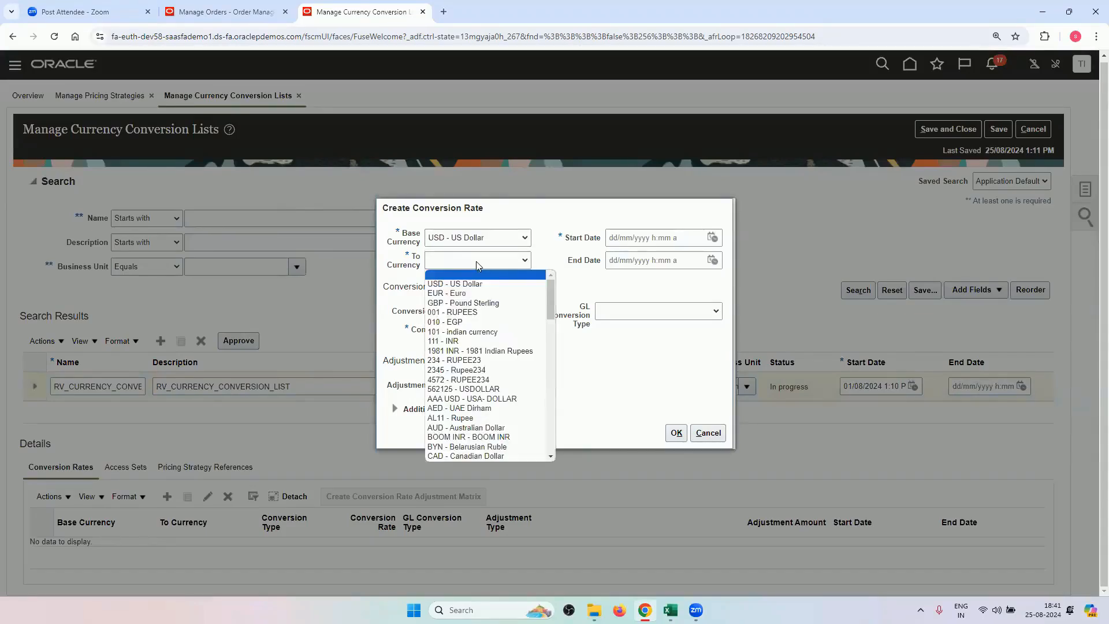
pyautogui.click(507, 316)
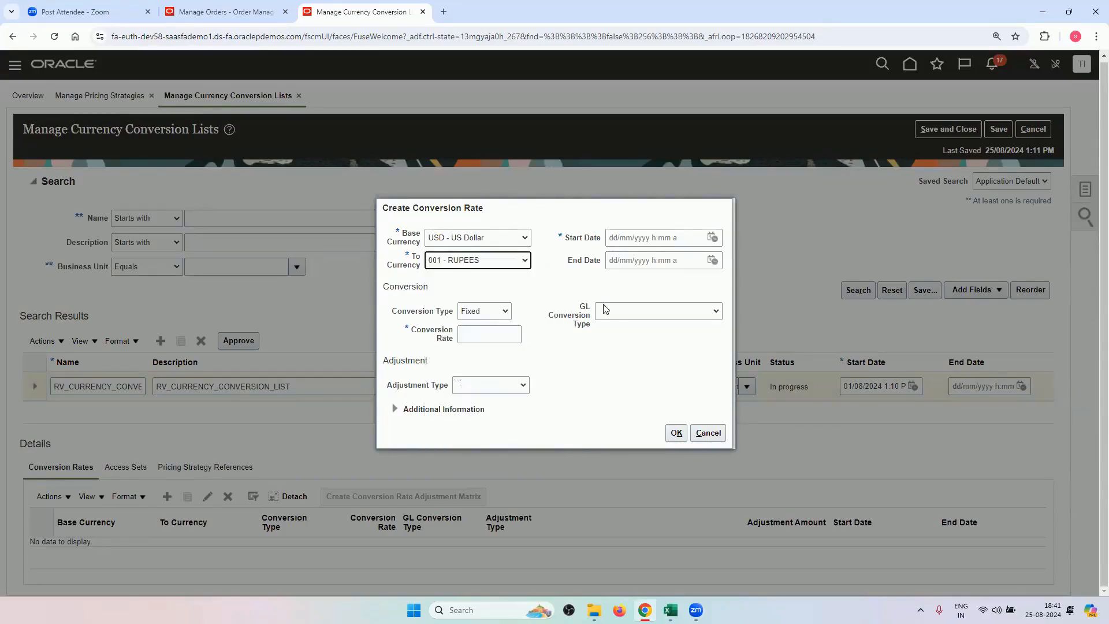
pyautogui.click(714, 239)
pyautogui.click(820, 321)
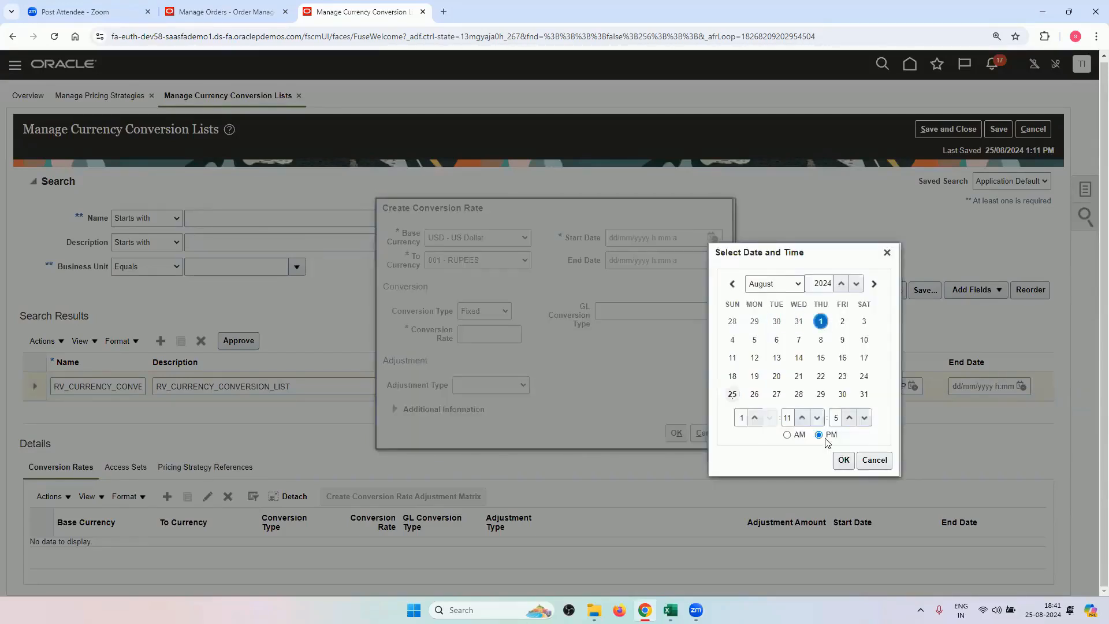
pyautogui.click(842, 461)
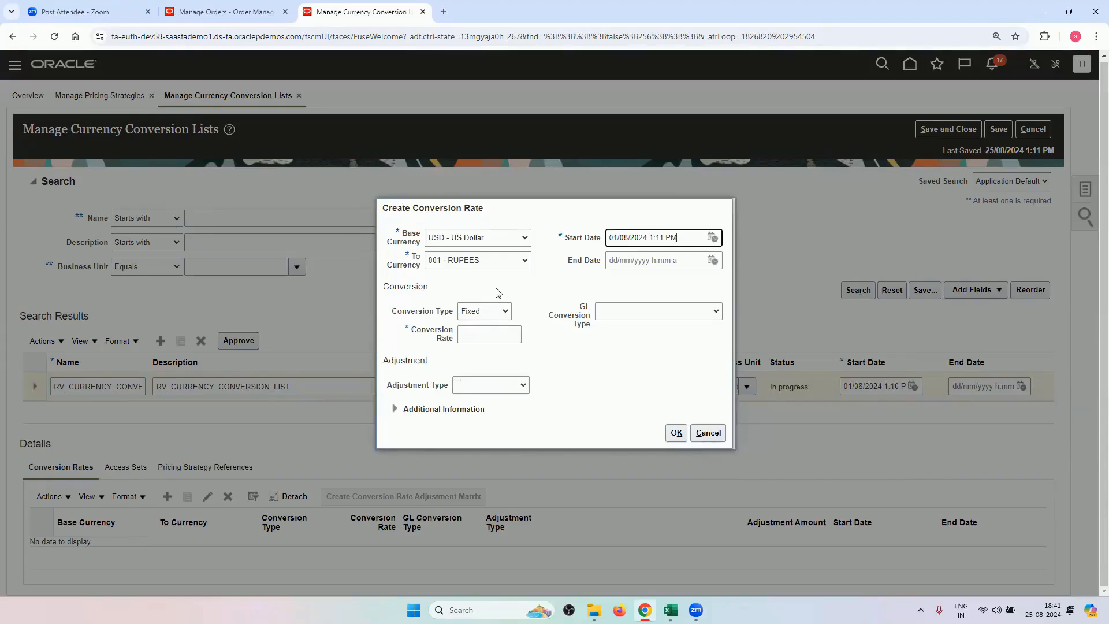
# Step: Give the conversion rate a Fixed type and a rate of 84, leave GL conversion and adjustment types blank, and confirm it
pyautogui.click(477, 311)
pyautogui.click(477, 310)
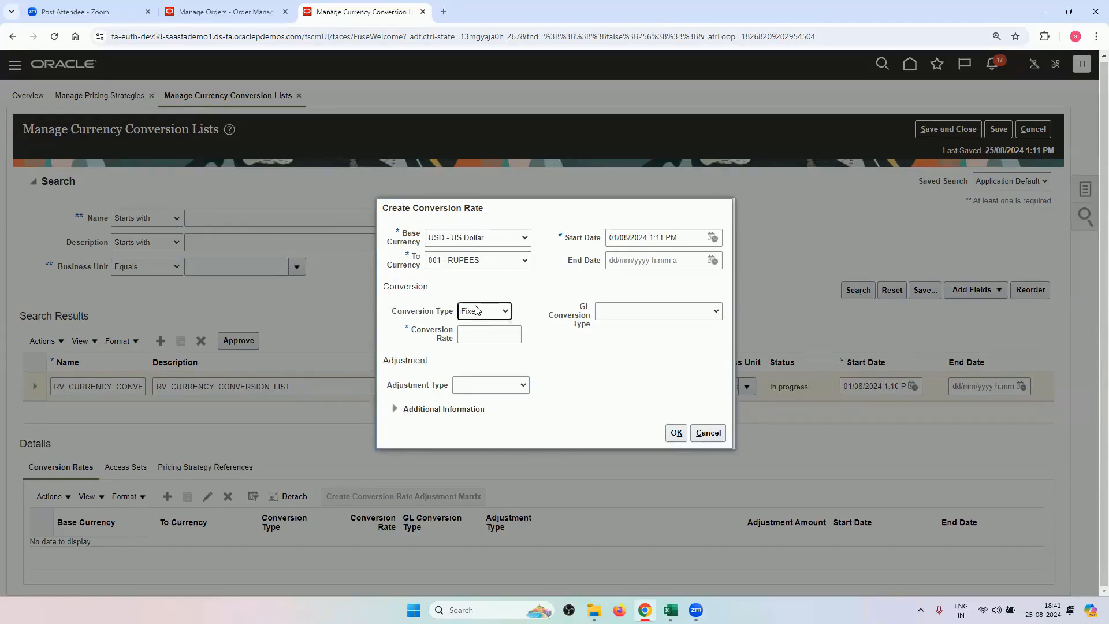
pyautogui.click(505, 339)
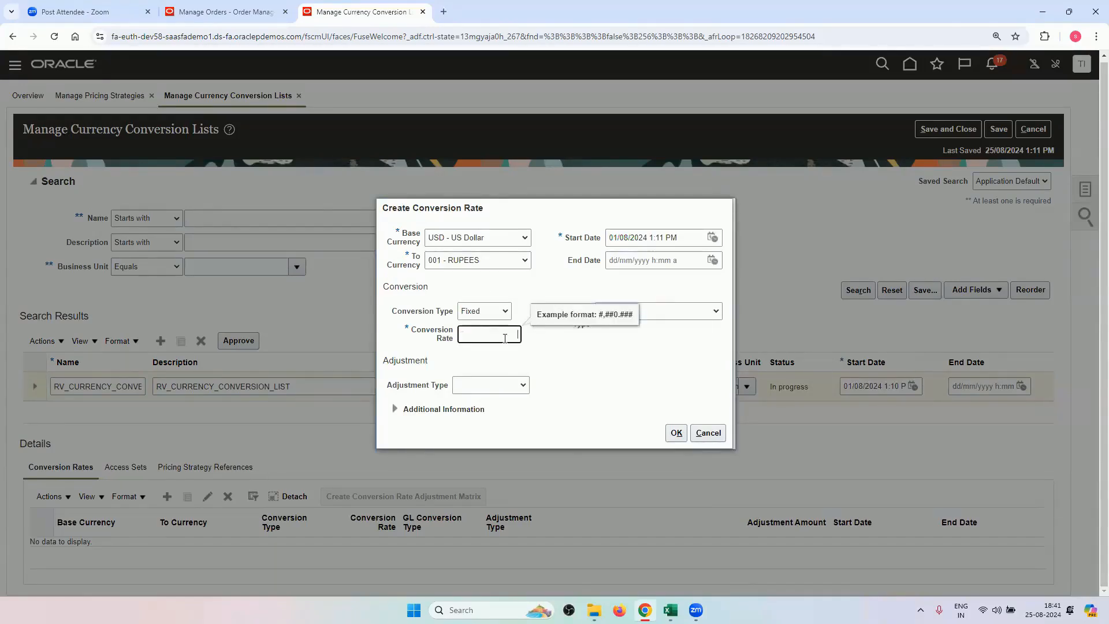
pyautogui.click(557, 293)
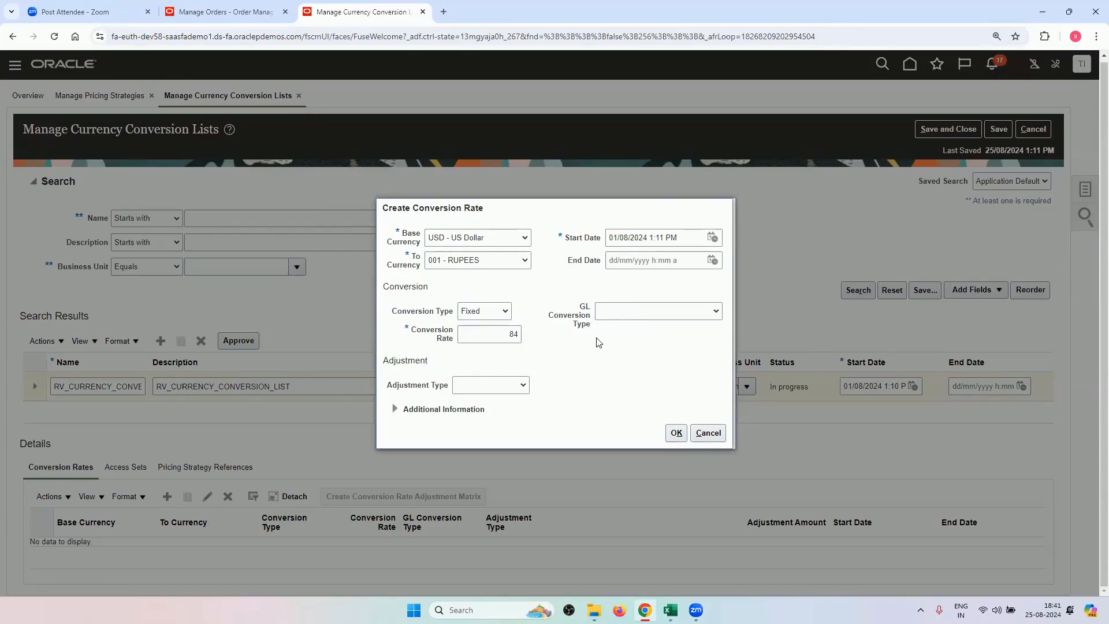
pyautogui.click(638, 316)
pyautogui.click(638, 317)
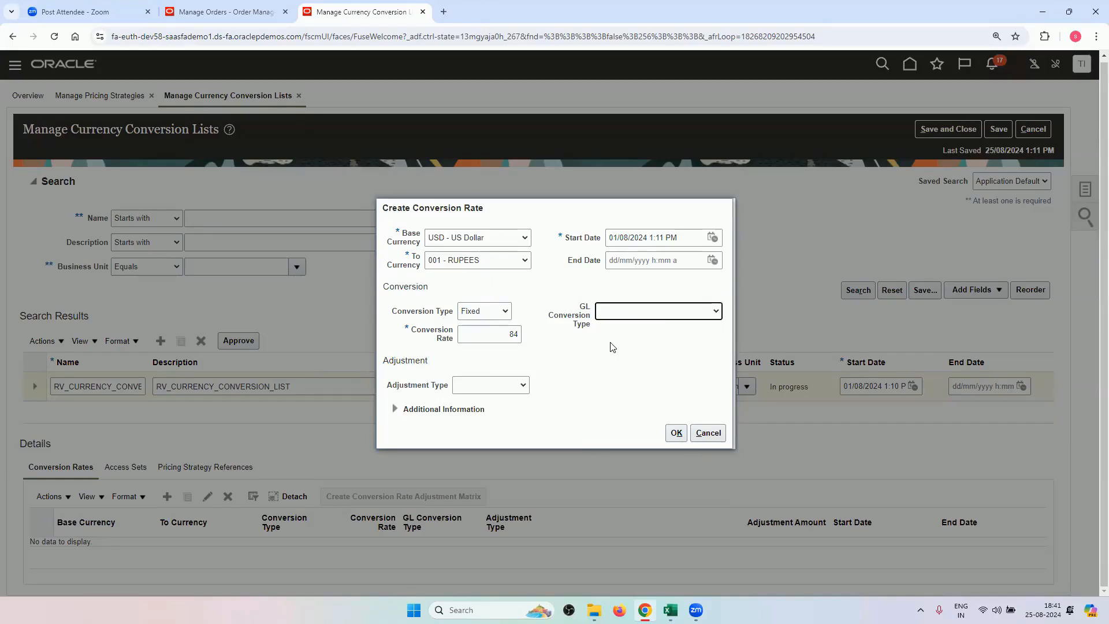
pyautogui.click(522, 388)
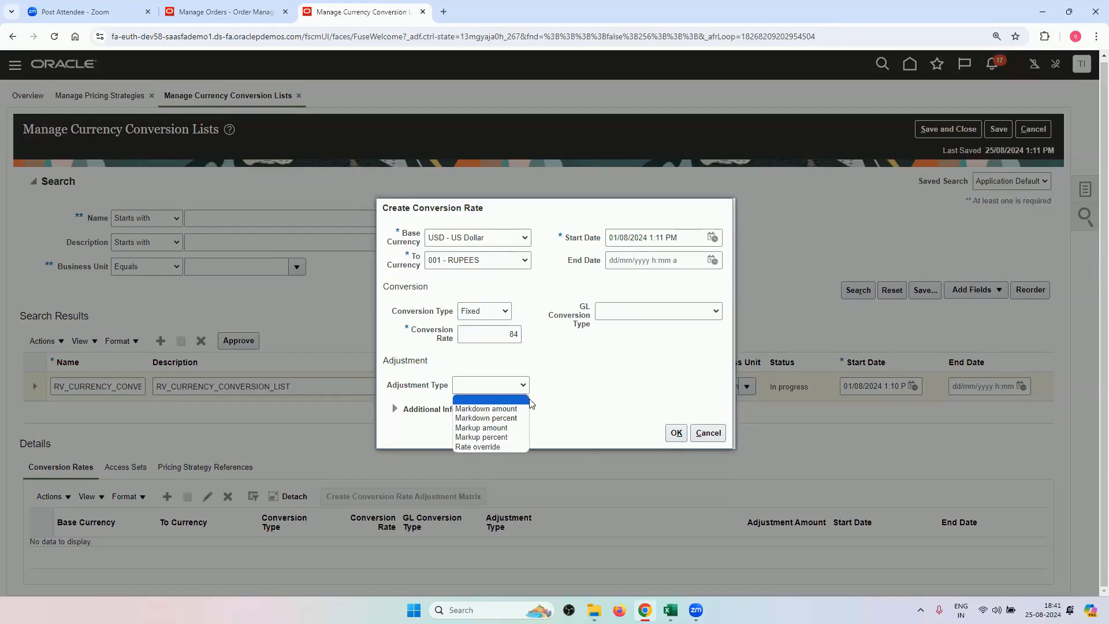
pyautogui.click(561, 394)
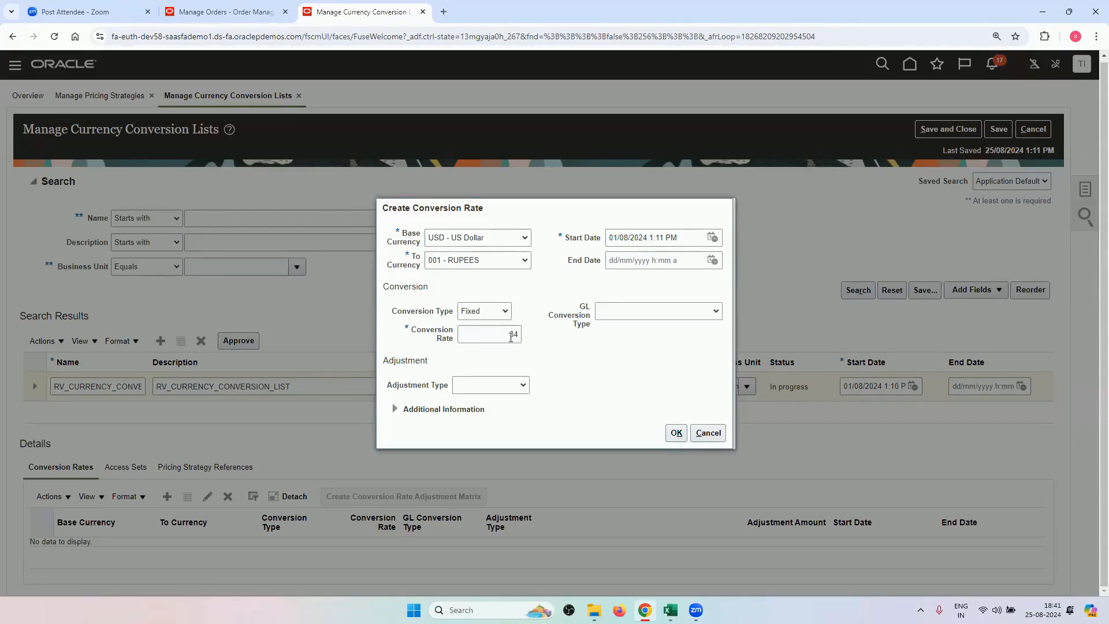
pyautogui.click(675, 434)
pyautogui.click(676, 434)
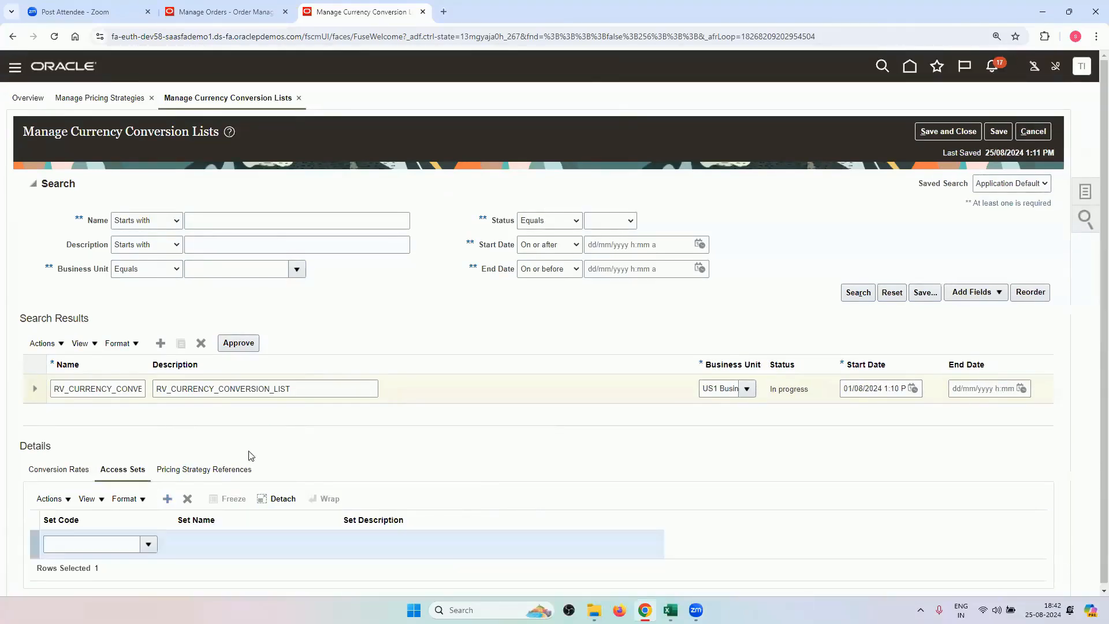
# Step: Assign the COMMON set code to the currency conversion list's new access set row
pyautogui.click(102, 546)
pyautogui.write('COMMON')
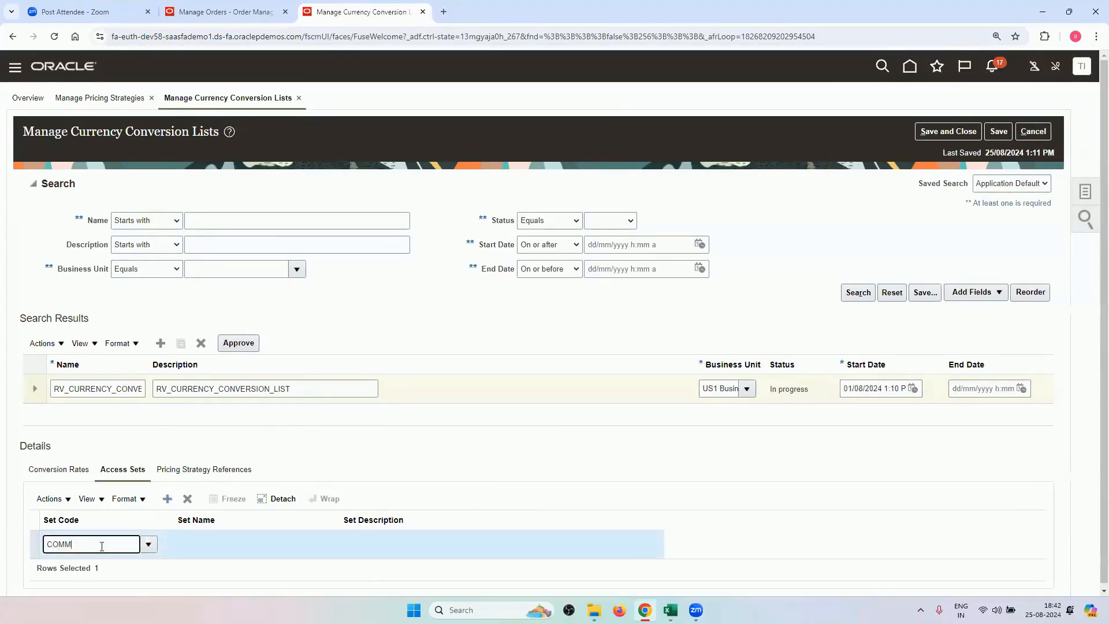
pyautogui.press('Tab')
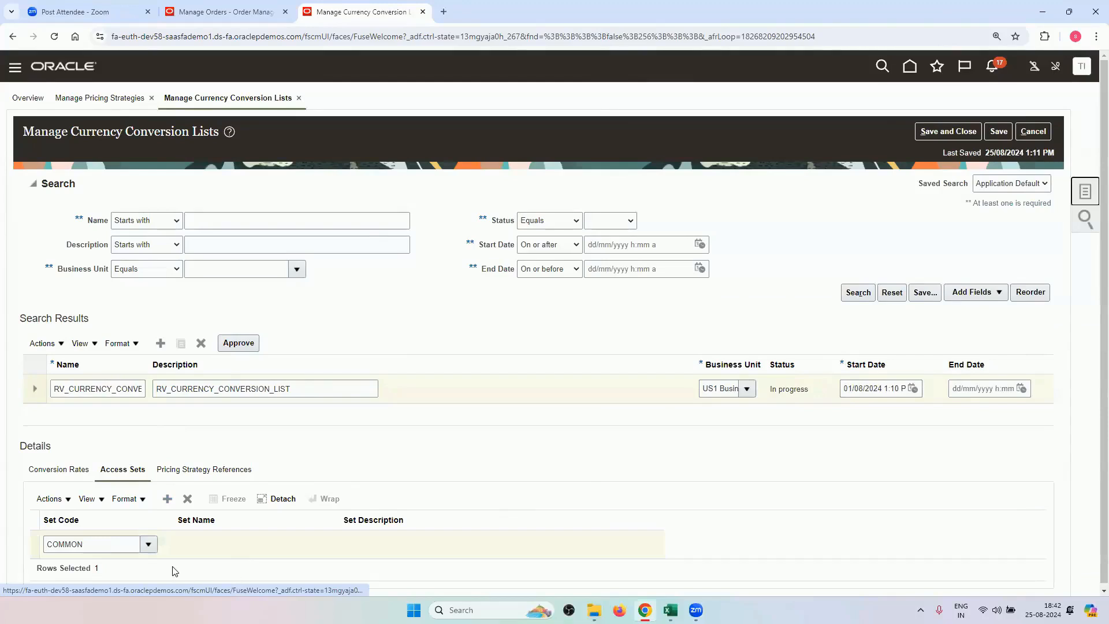
pyautogui.click(154, 536)
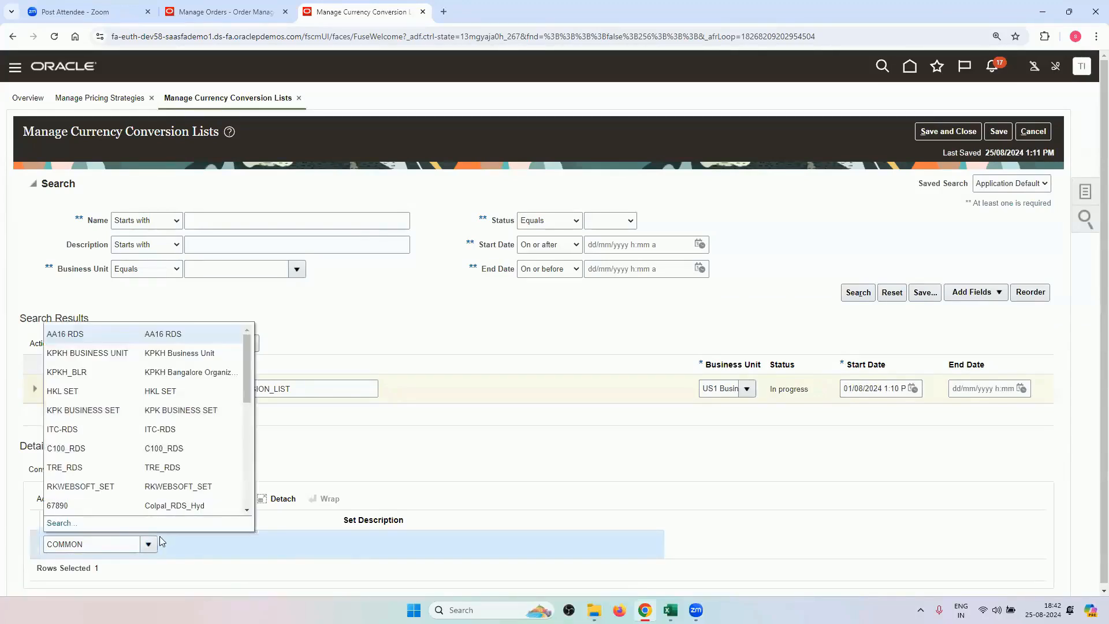
pyautogui.click(148, 524)
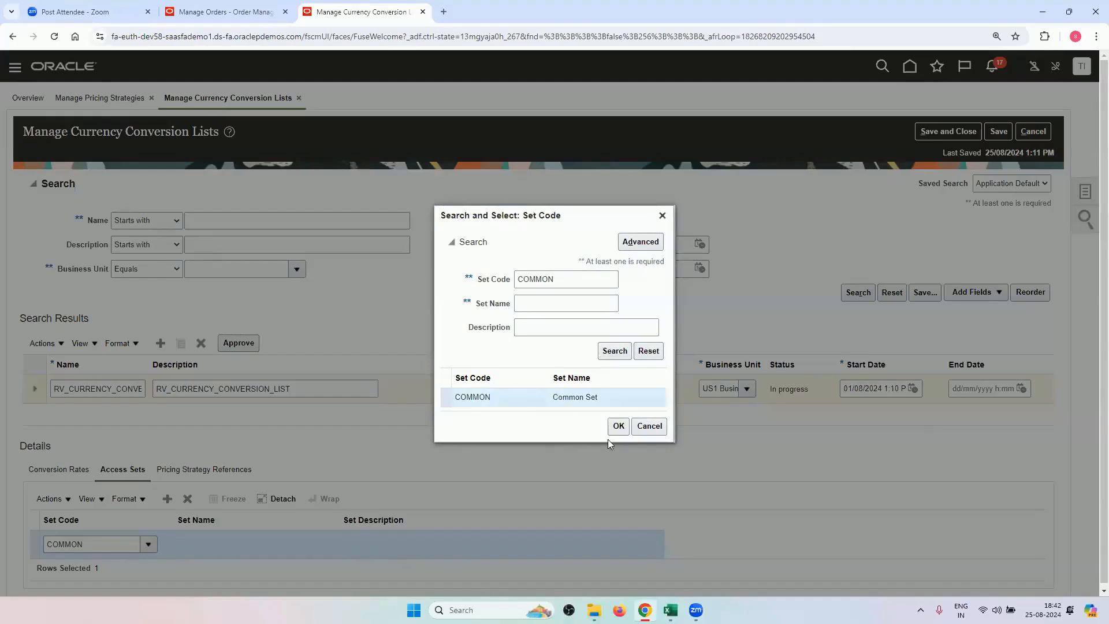
pyautogui.click(619, 425)
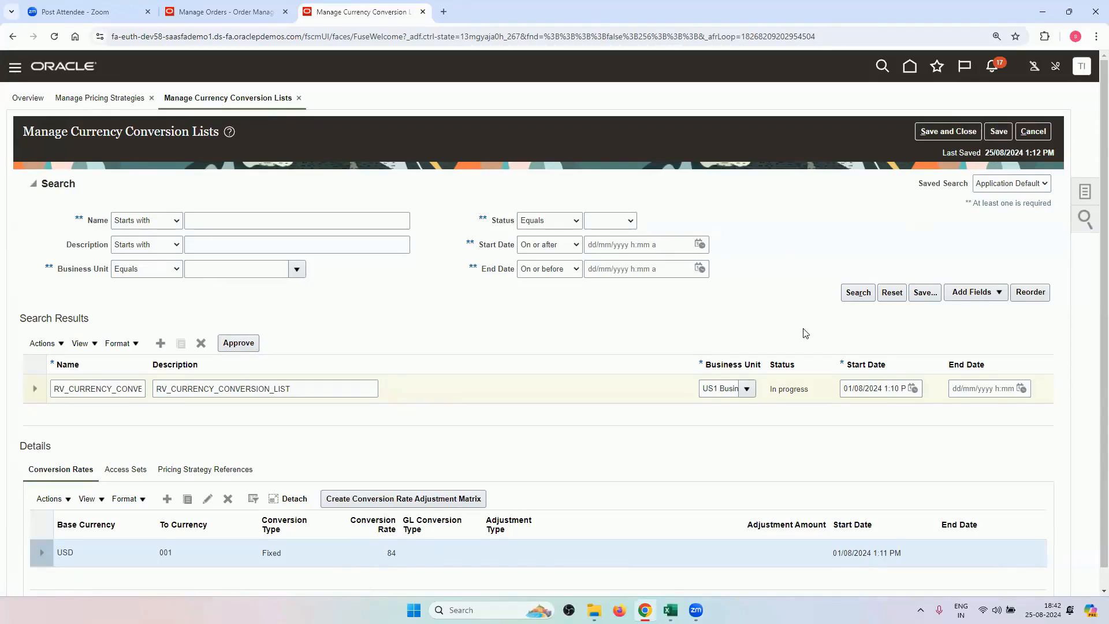
# Step: Check the list's access set and conversion rate, approve RV_CURRENCY_CONVERSION_LIST, and save and close it
pyautogui.click(131, 471)
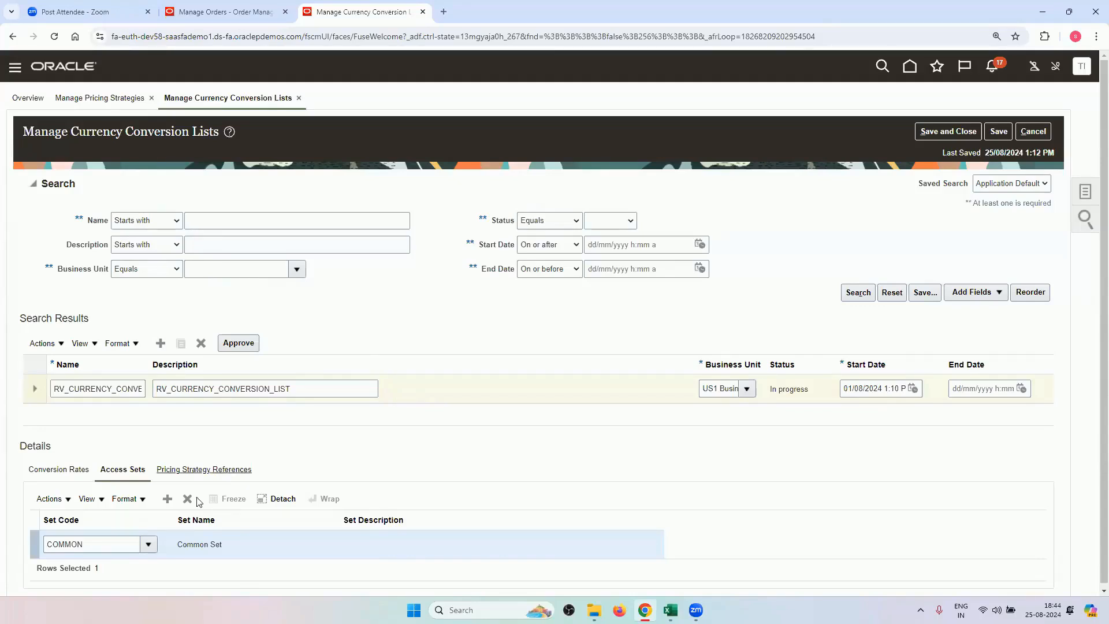
pyautogui.click(65, 470)
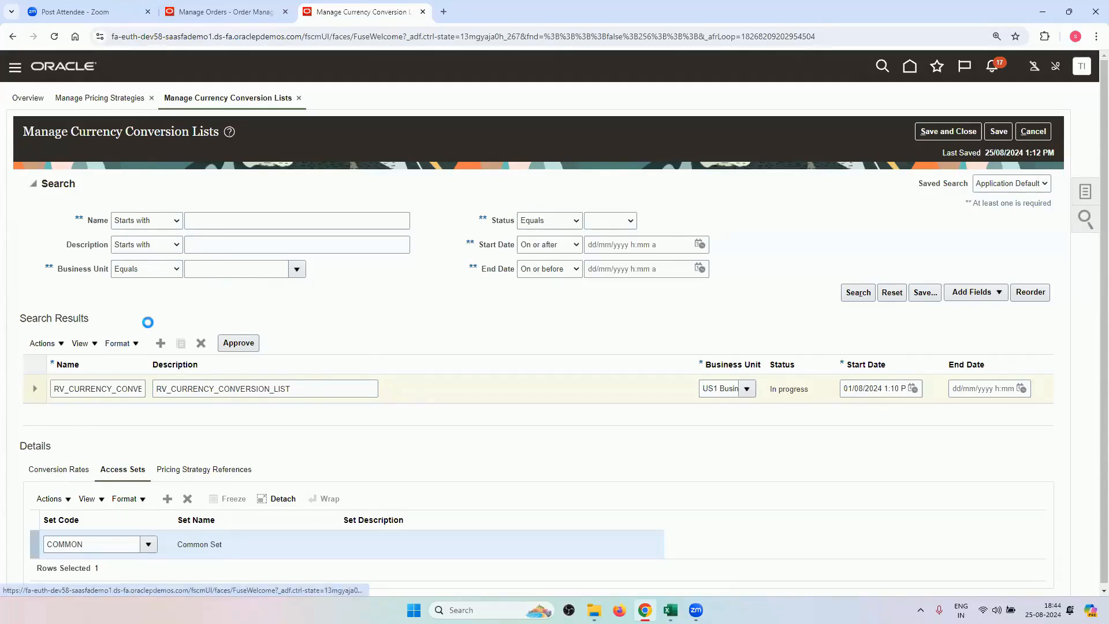
pyautogui.click(132, 471)
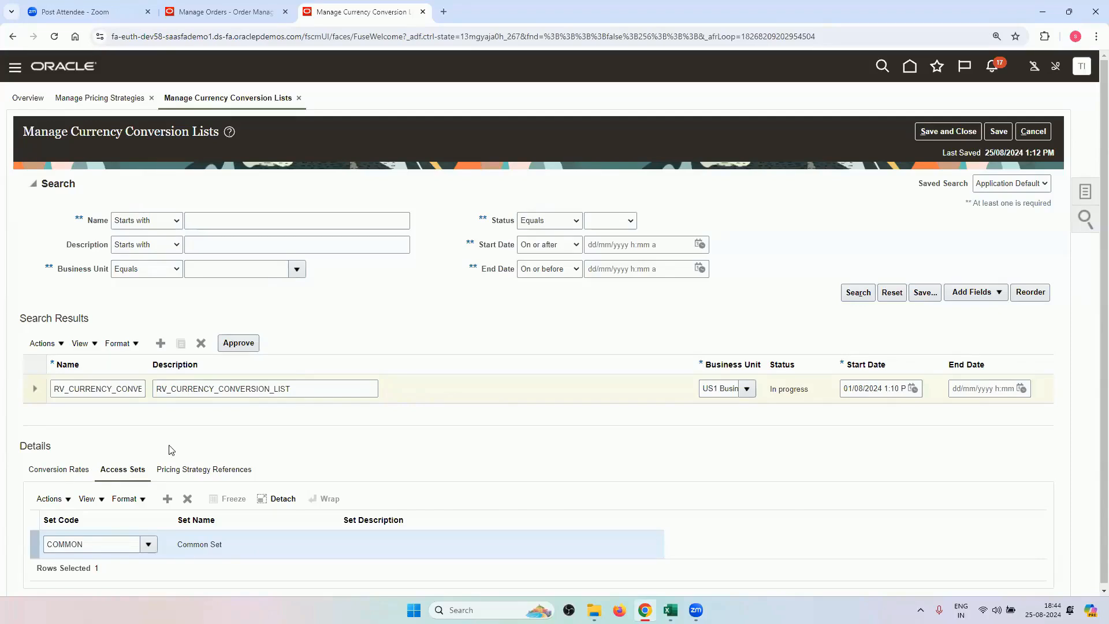
pyautogui.click(238, 342)
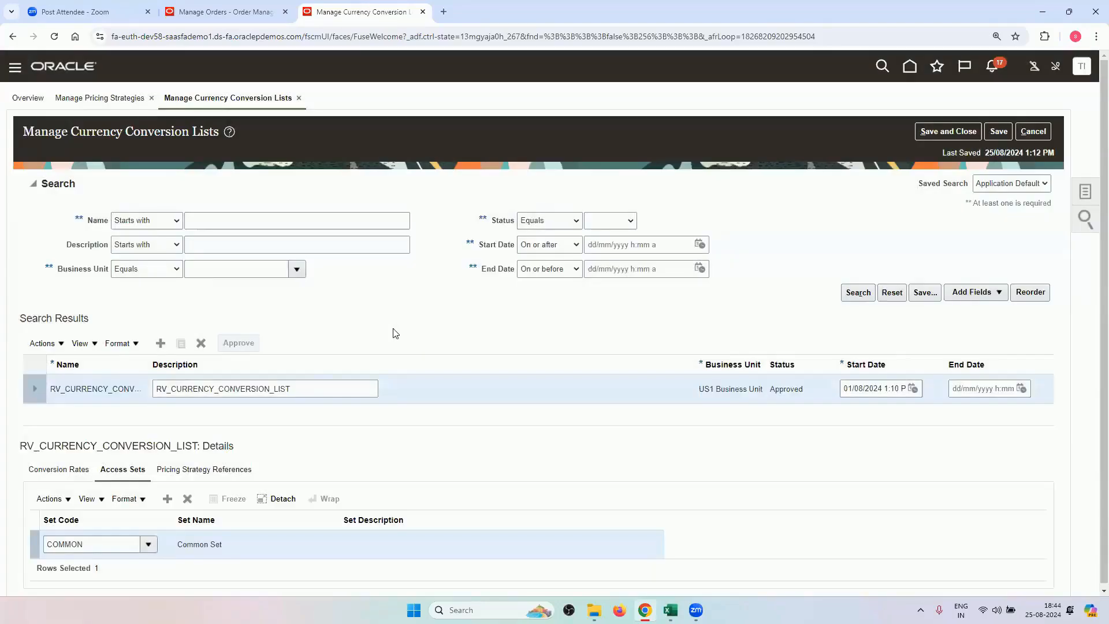
pyautogui.click(88, 469)
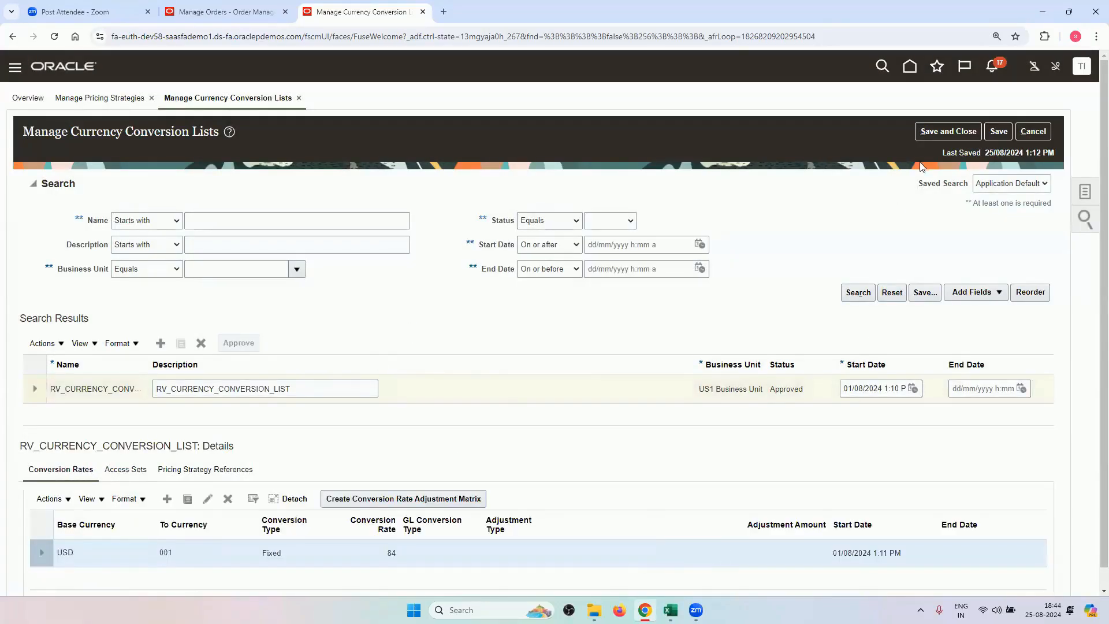
pyautogui.click(948, 132)
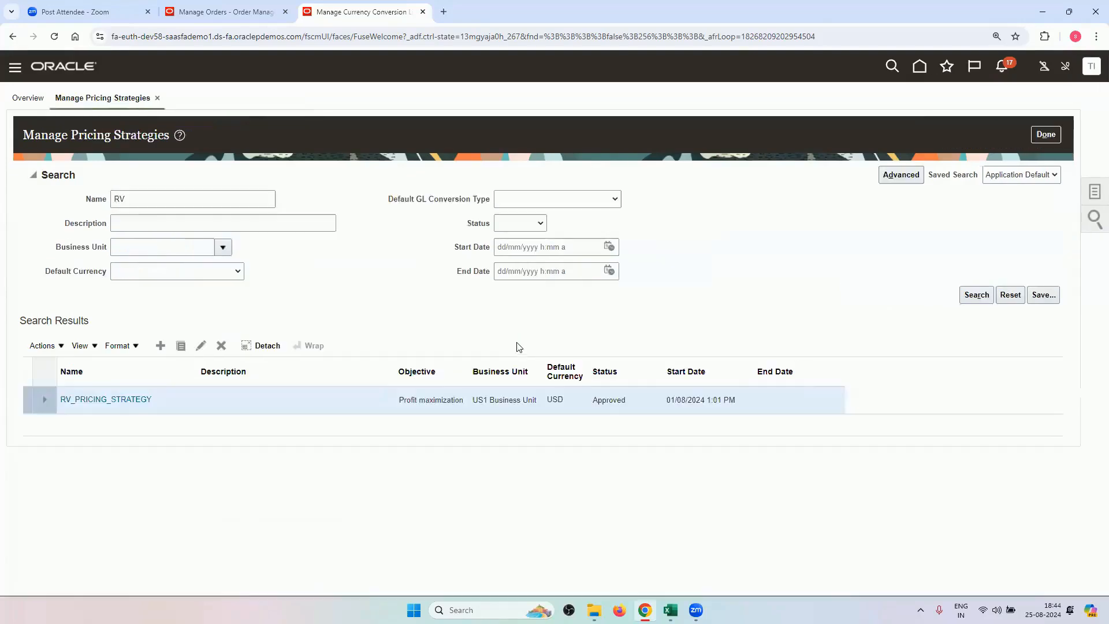
# Step: Open RV_PRICING_STRATEGY for editing and display its currency conversion lists
pyautogui.click(1094, 193)
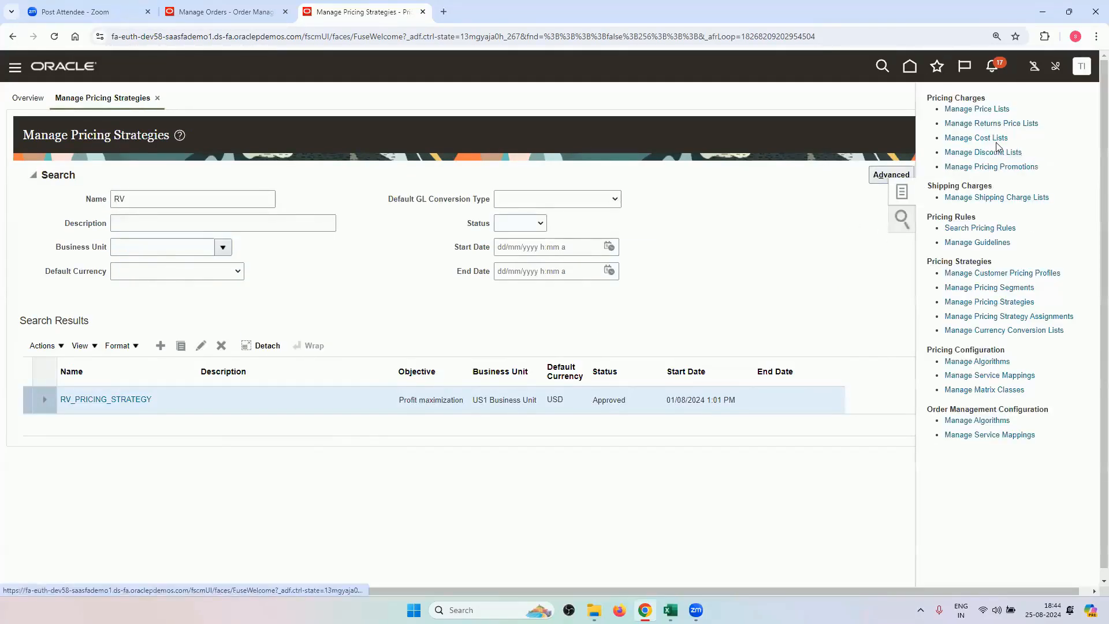
pyautogui.click(1003, 310)
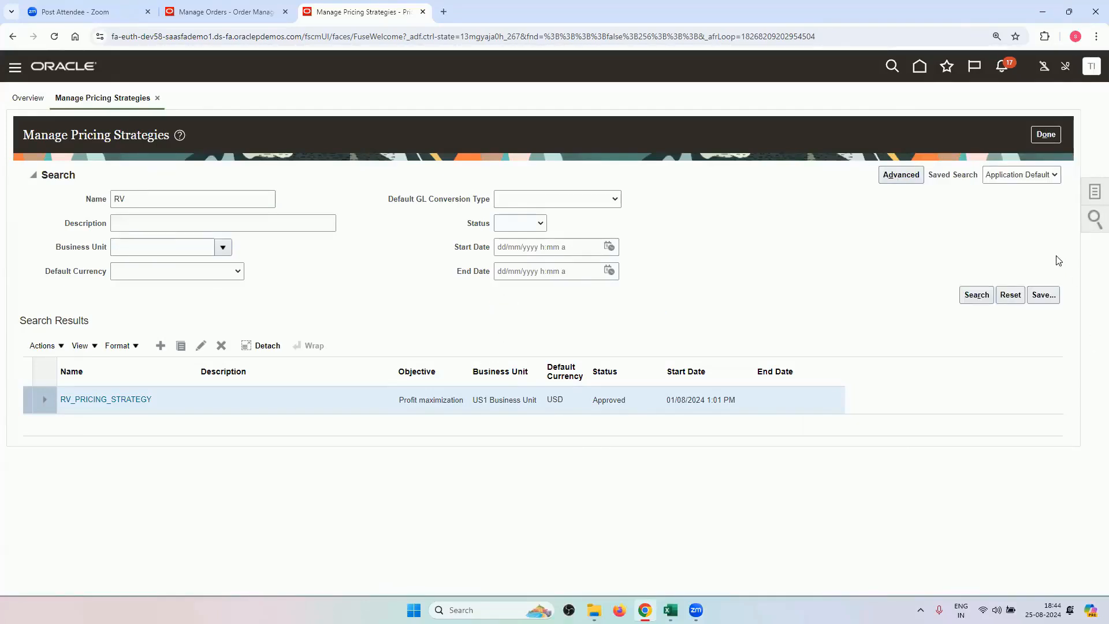
pyautogui.click(141, 401)
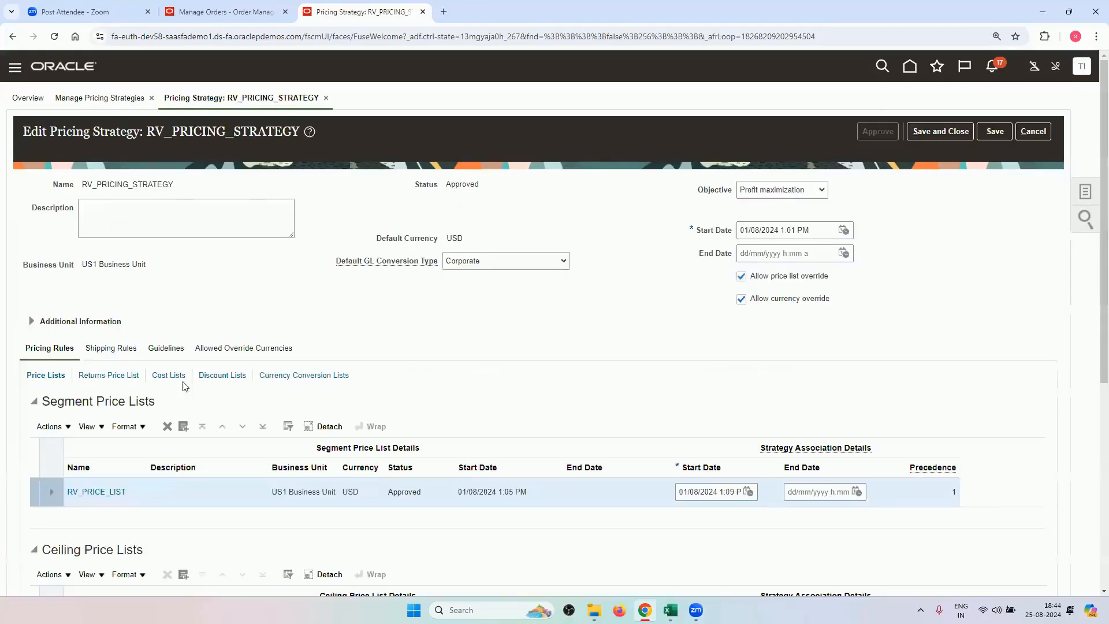
pyautogui.click(282, 375)
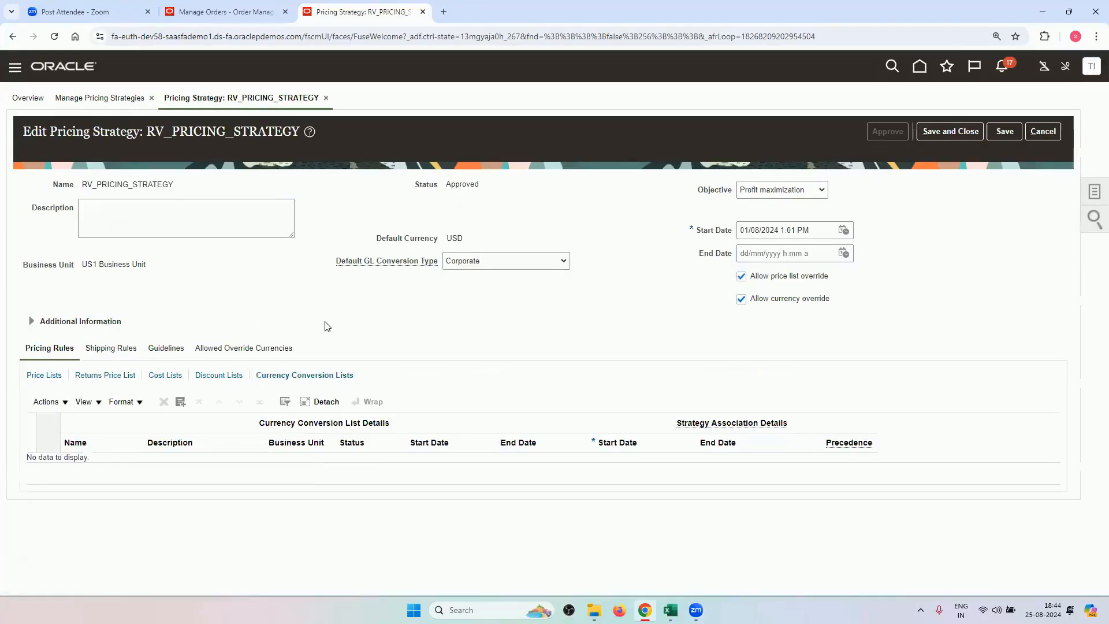
# Step: Search the currency conversion lists by the name RV and add the RV currency conversion list to the pricing strategy
pyautogui.click(180, 401)
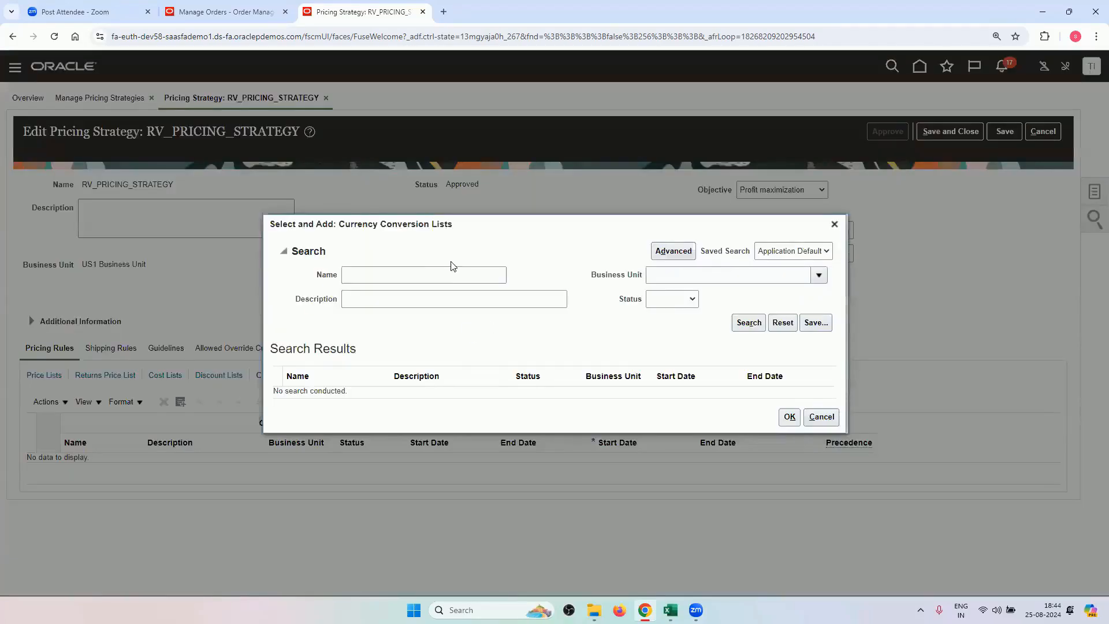
pyautogui.click(447, 269)
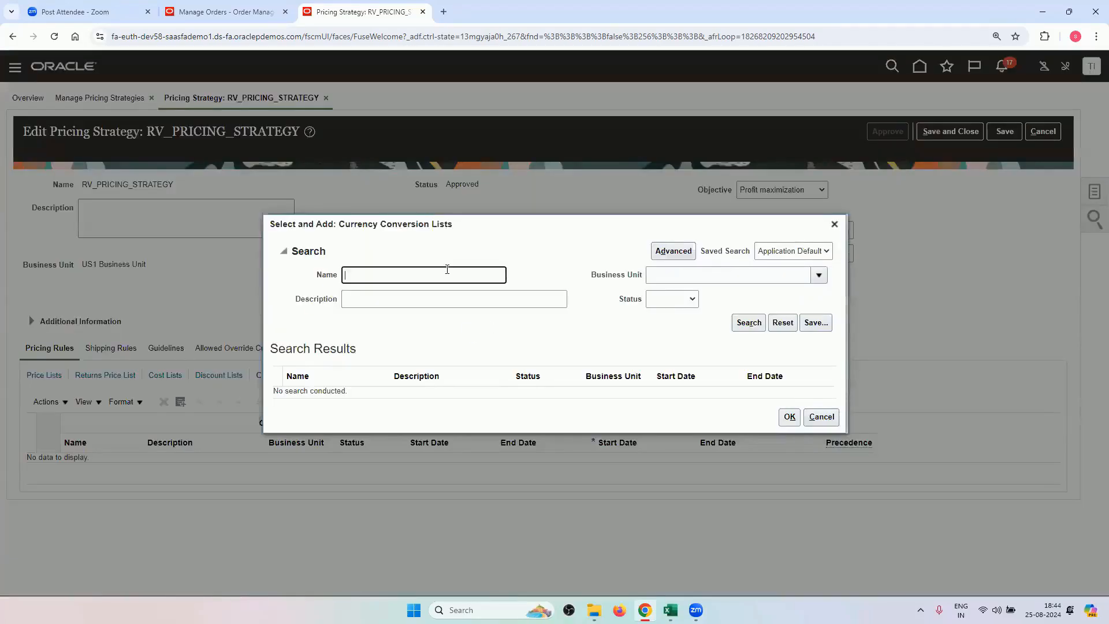
pyautogui.write('RV')
pyautogui.click(746, 323)
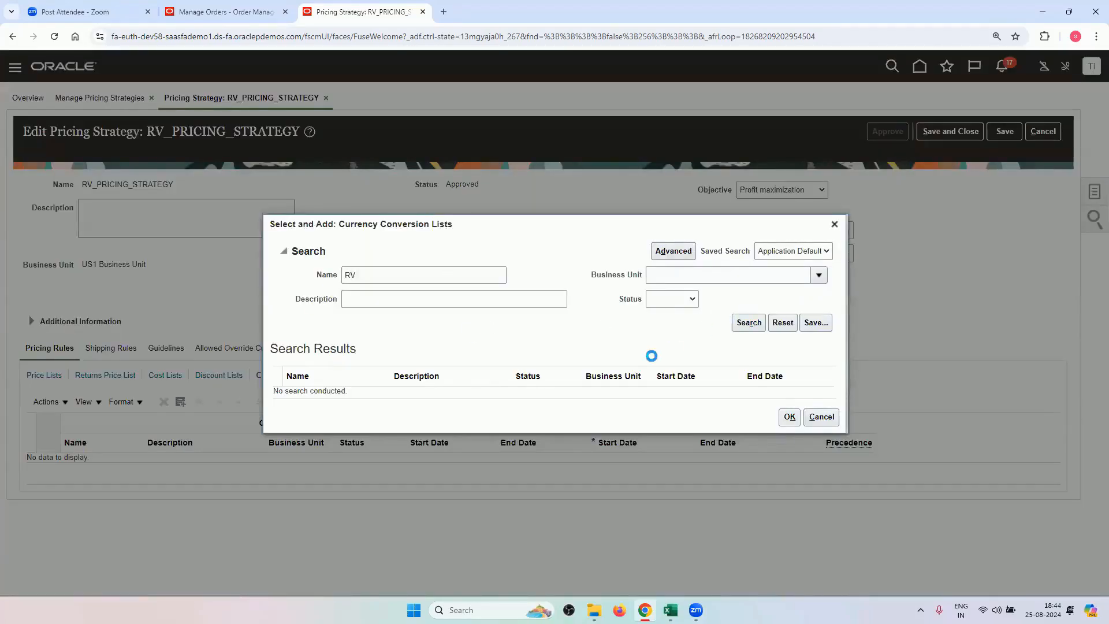
pyautogui.click(789, 422)
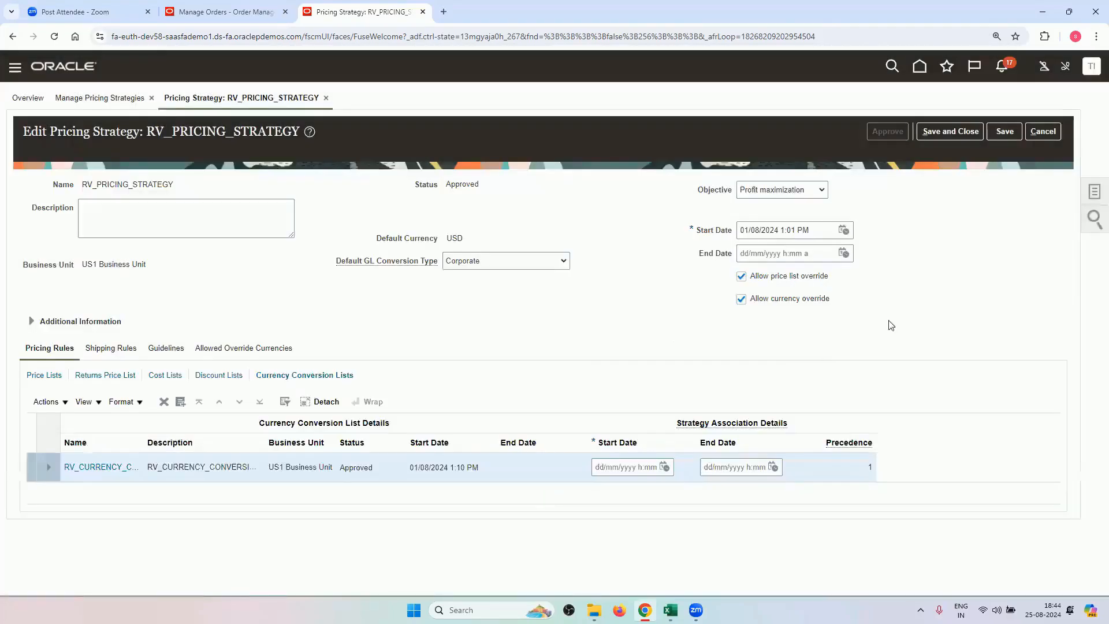
# Step: Set the conversion list's strategy association start date to 01/08/2024 1:14 PM and save the pricing strategy
pyautogui.click(664, 466)
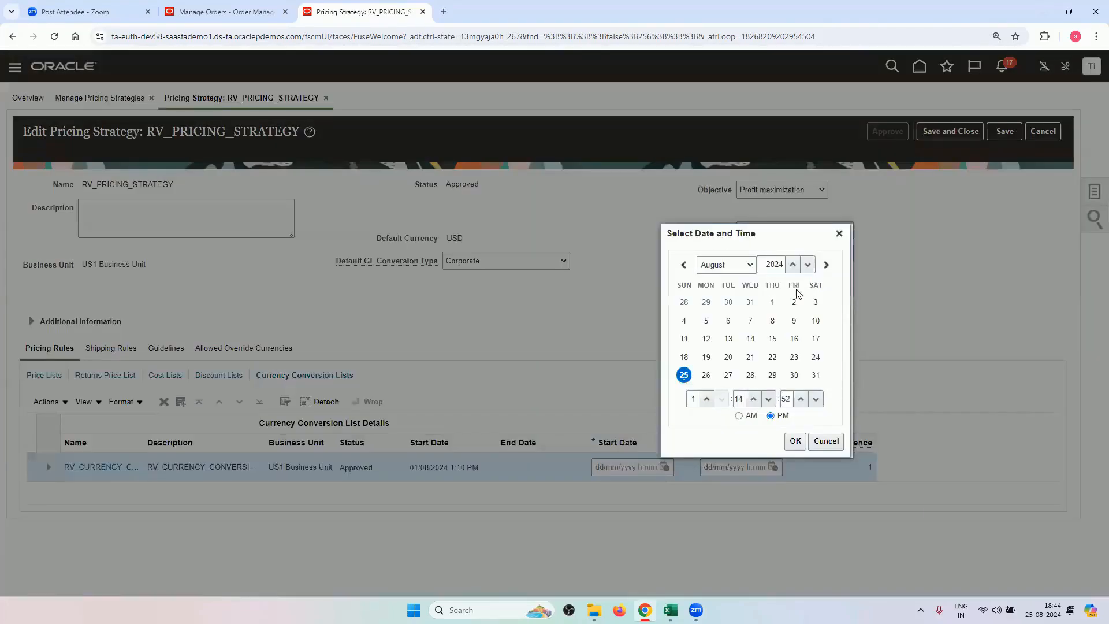
pyautogui.click(772, 302)
pyautogui.click(795, 440)
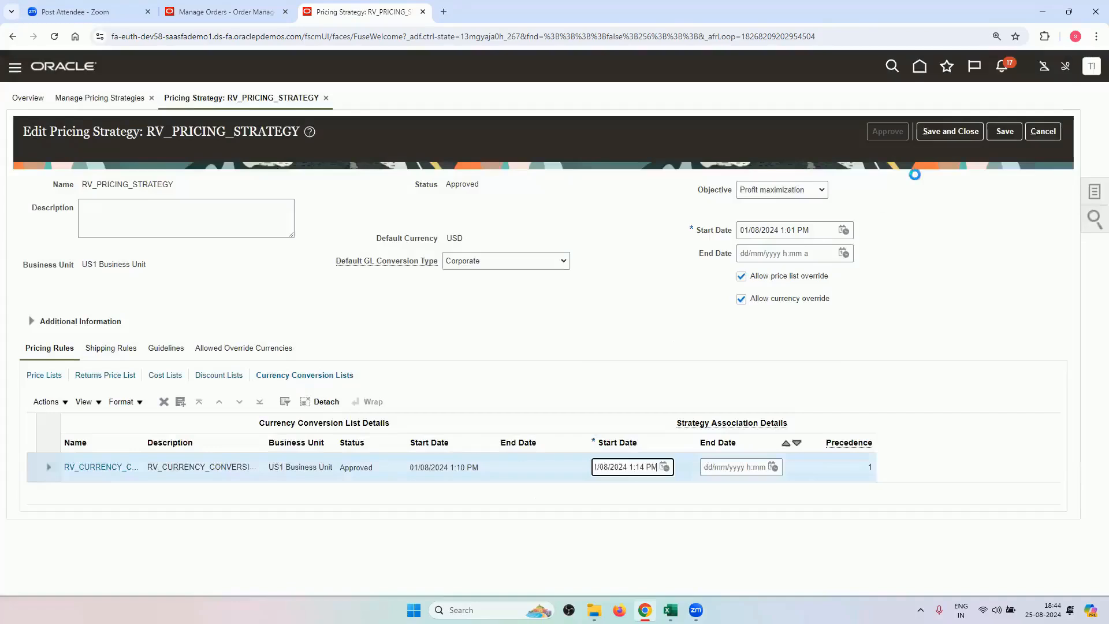
pyautogui.click(1005, 132)
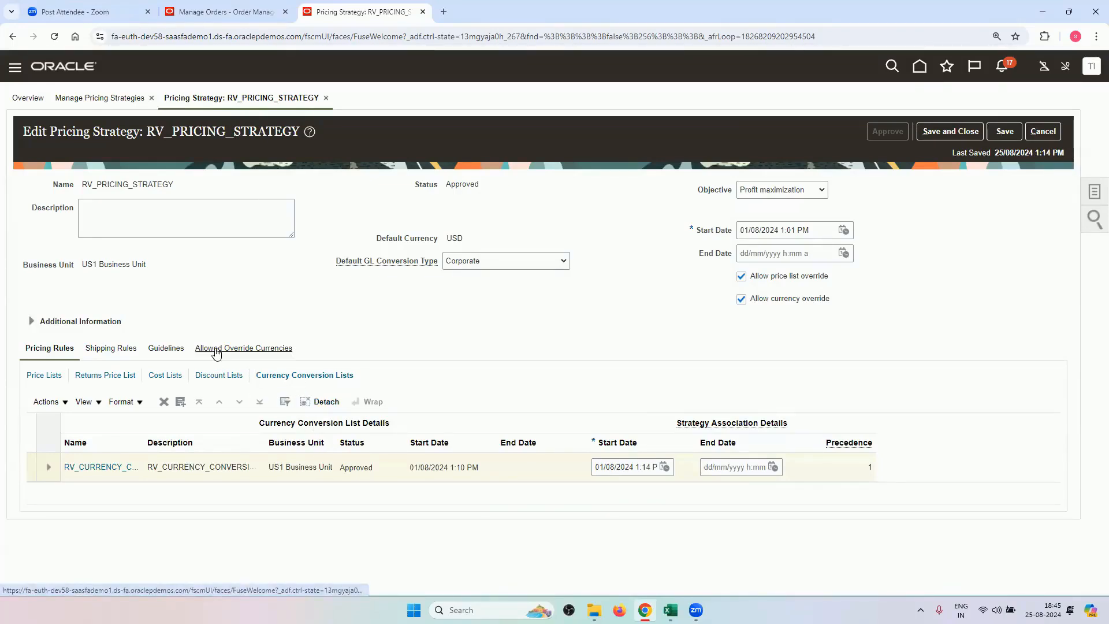
# Step: Compare the draft order's selectable currencies with the pricing strategy's allowed override currencies and currency conversion lists
pyautogui.click(248, 351)
pyautogui.click(228, 12)
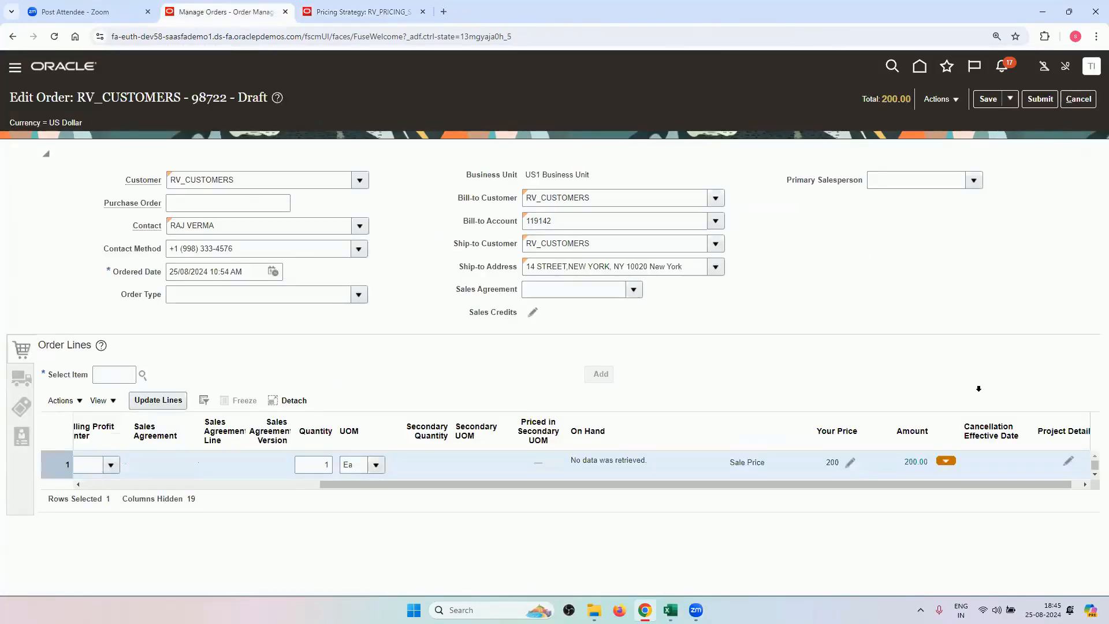
pyautogui.click(946, 98)
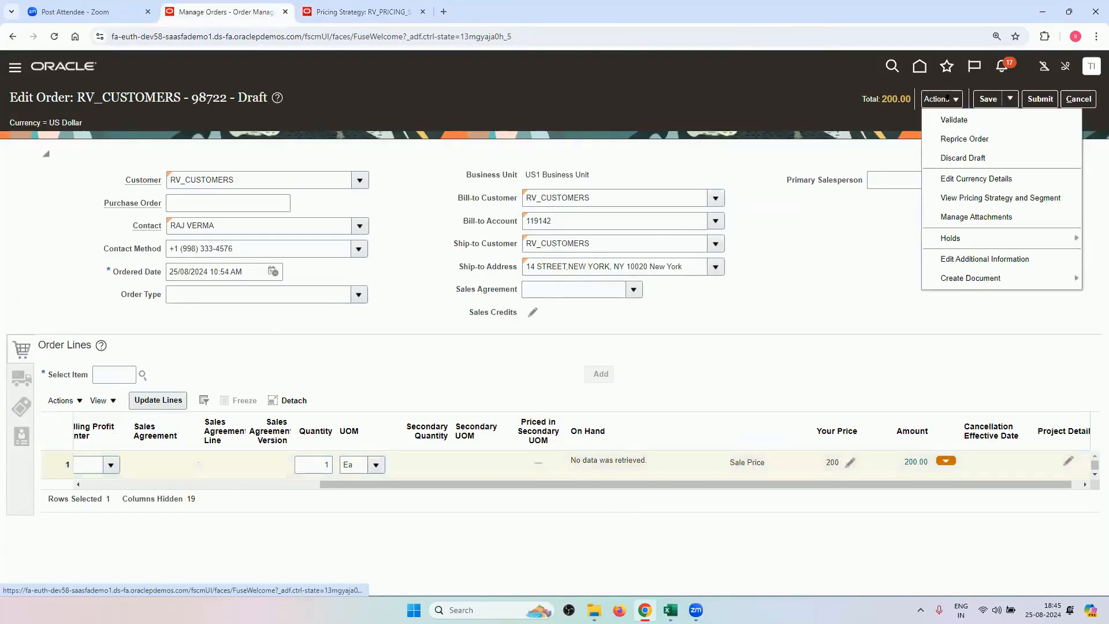
pyautogui.click(957, 179)
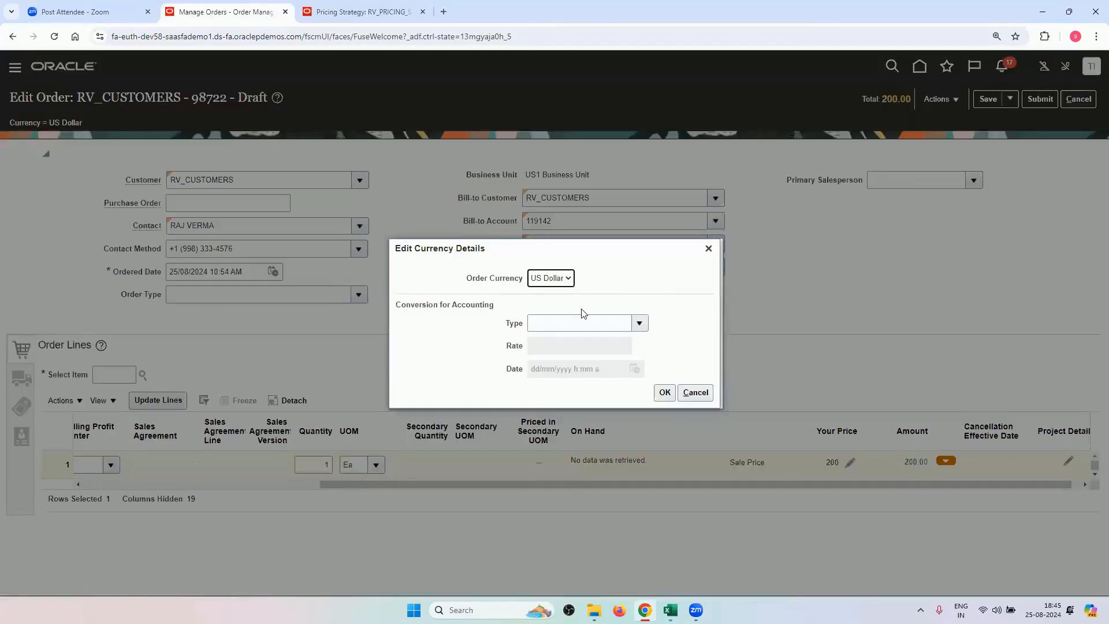
pyautogui.click(548, 279)
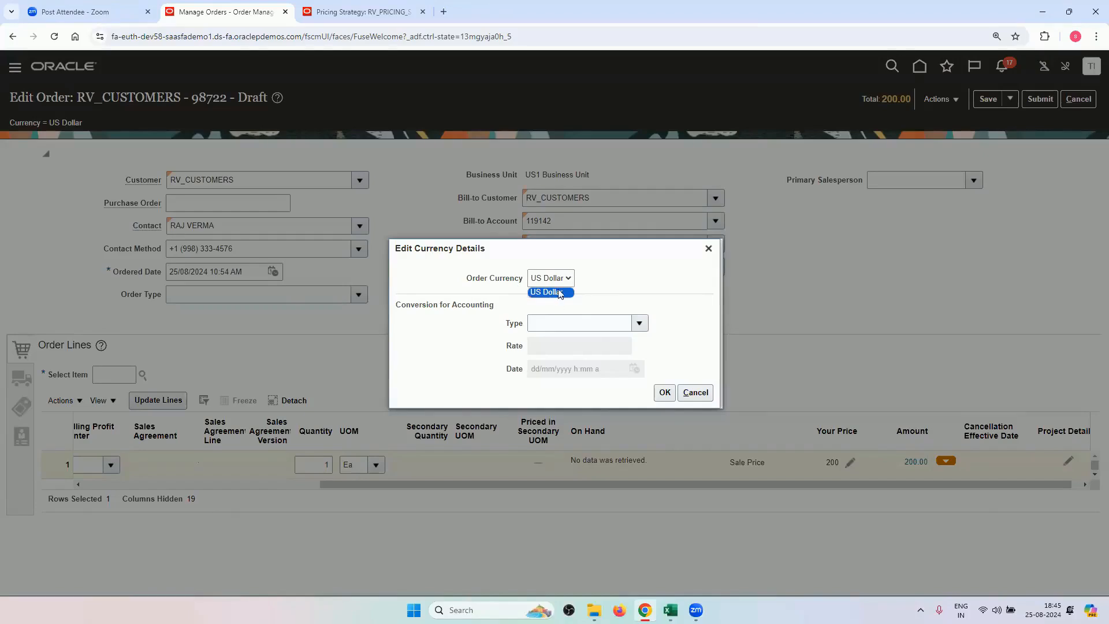
pyautogui.click(372, 13)
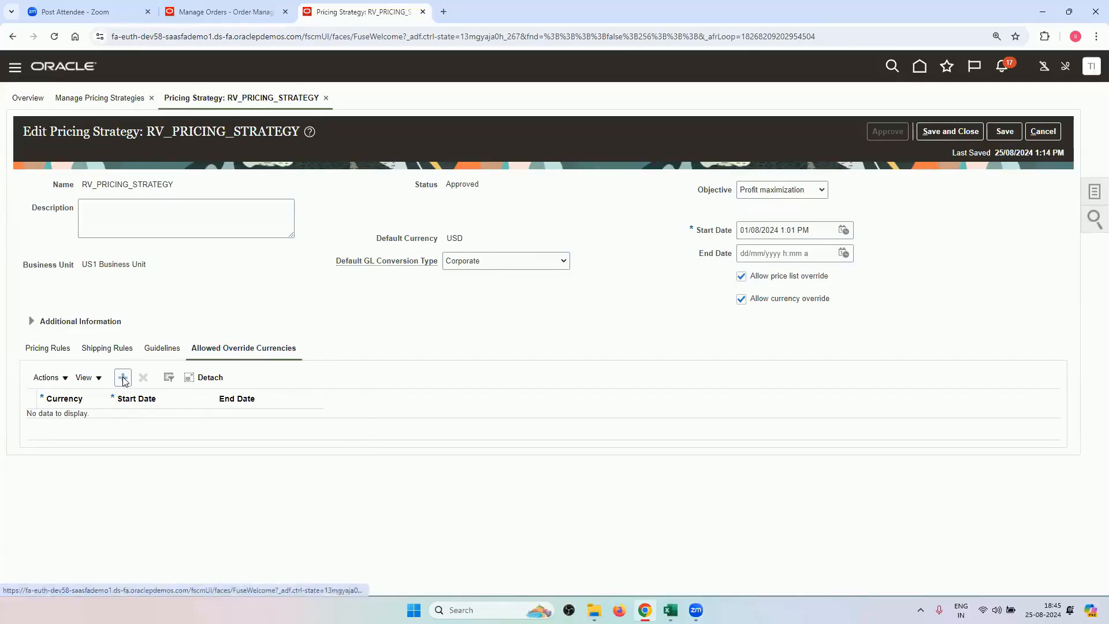
pyautogui.click(209, 6)
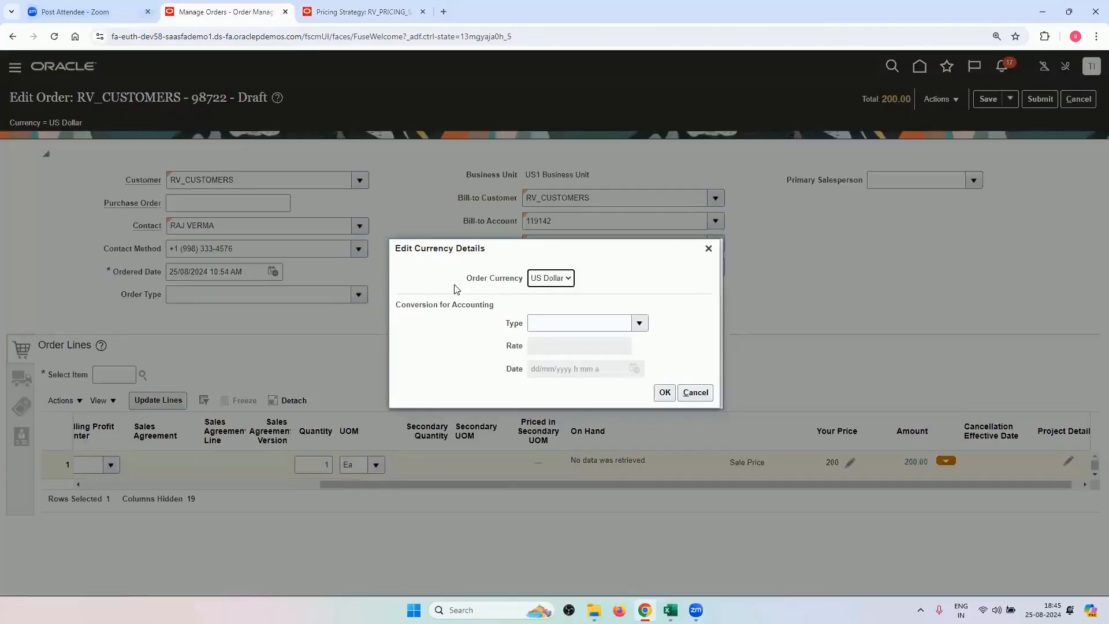
pyautogui.click(347, 13)
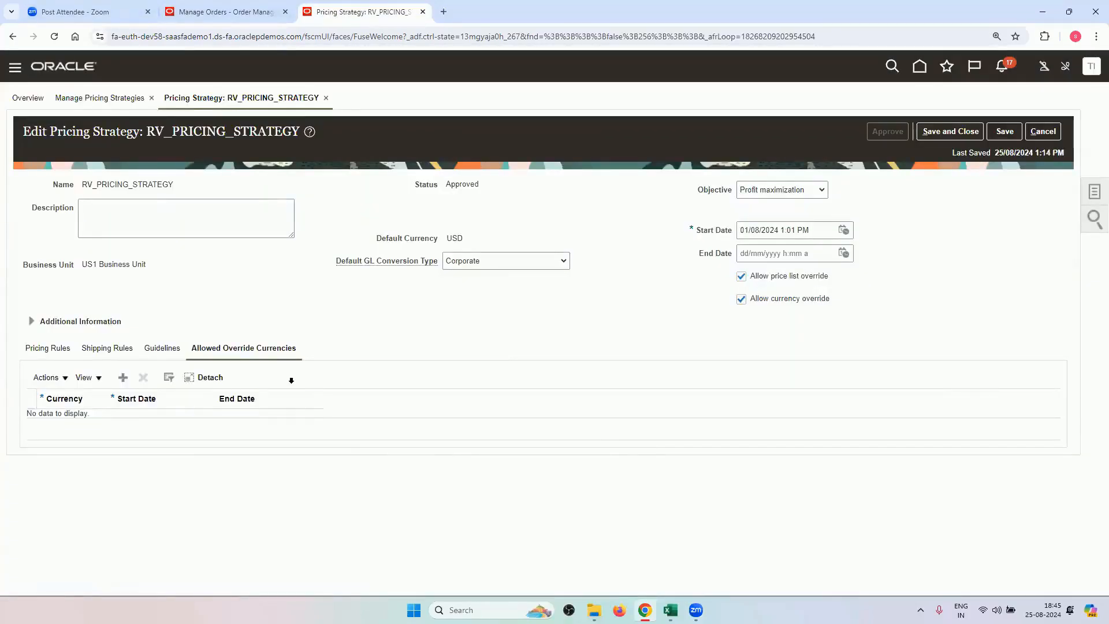
pyautogui.click(55, 349)
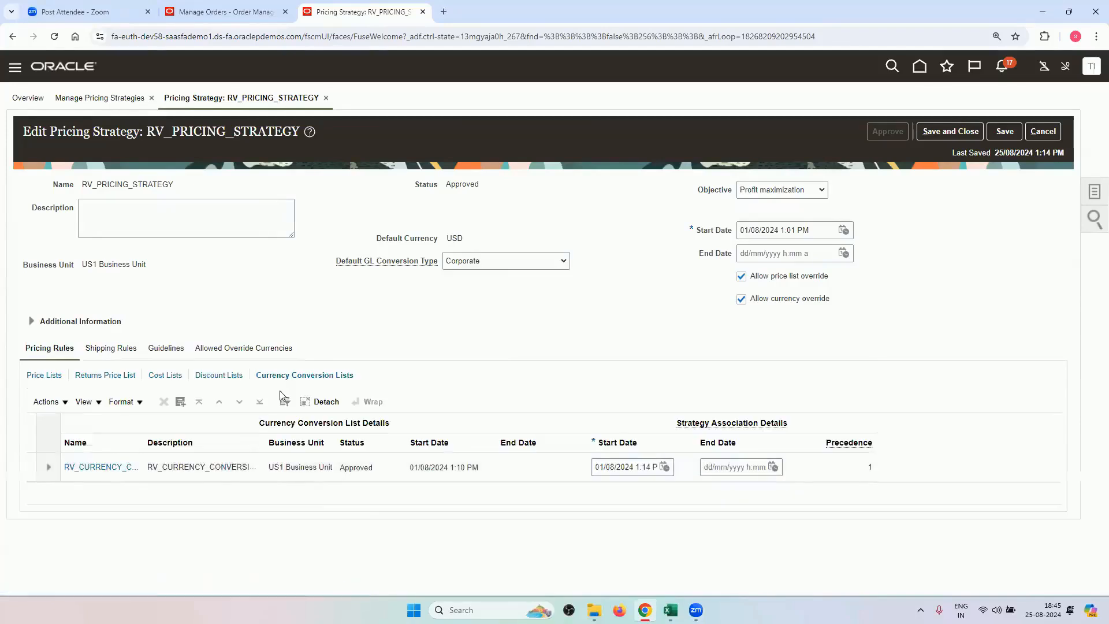
pyautogui.click(199, 348)
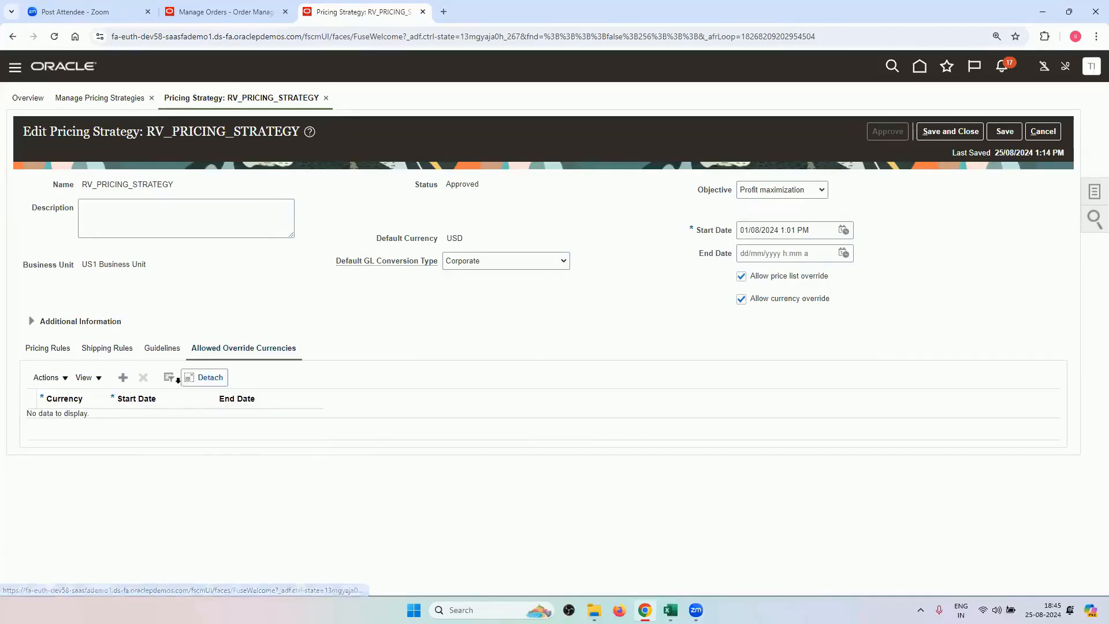
# Step: Add 001 - RUPEES as an allowed override currency starting 01/08/2024 1:15 PM, and save and close the pricing strategy
pyautogui.click(124, 378)
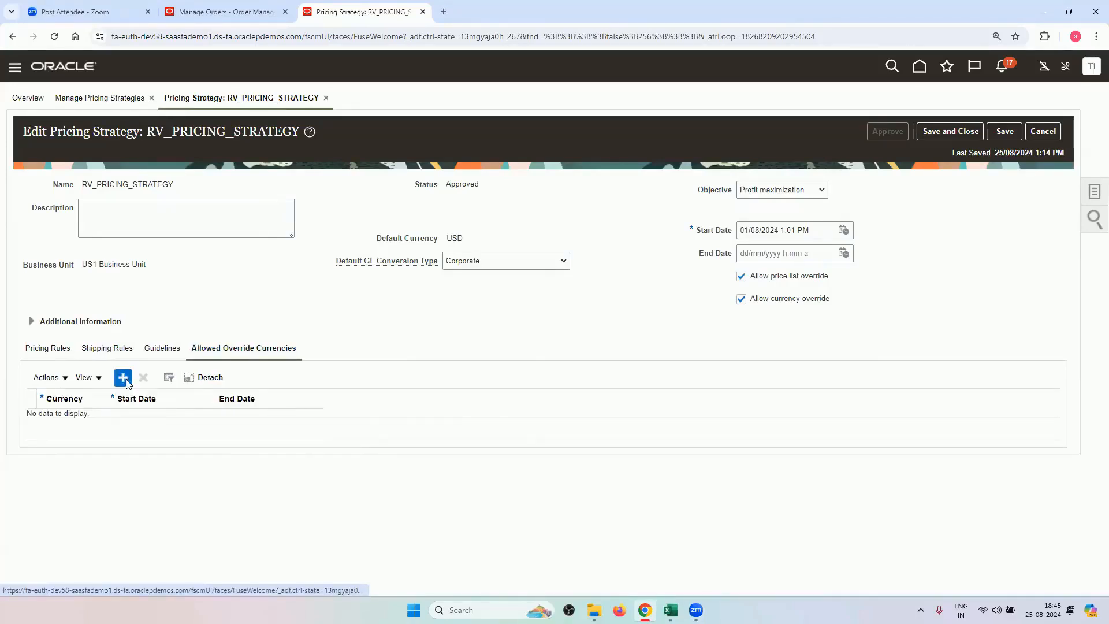
pyautogui.click(52, 425)
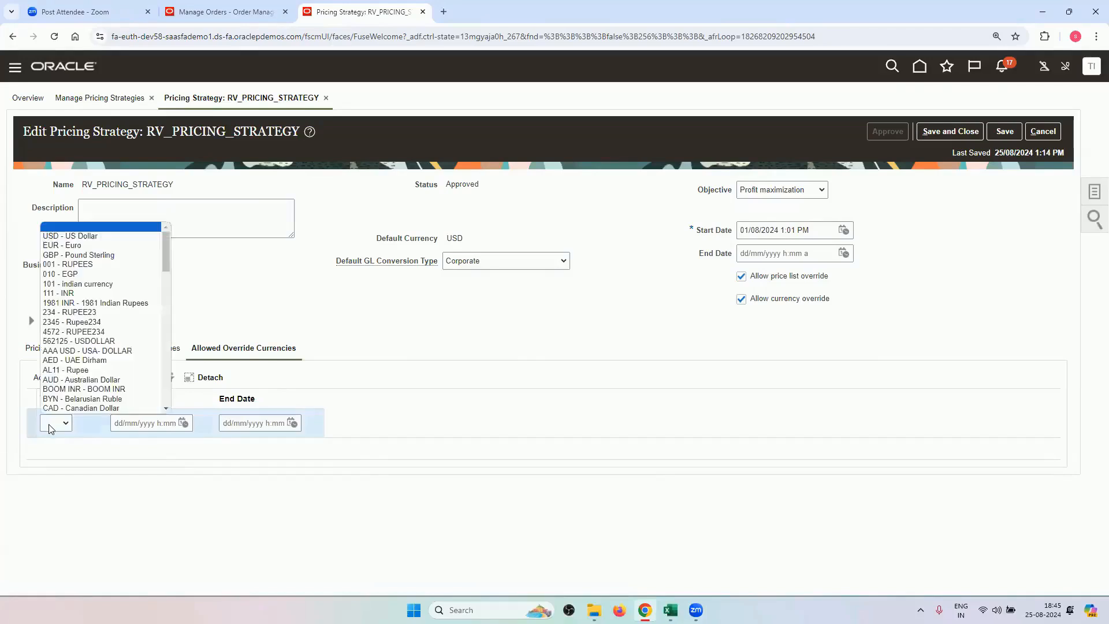
pyautogui.click(129, 265)
pyautogui.click(183, 424)
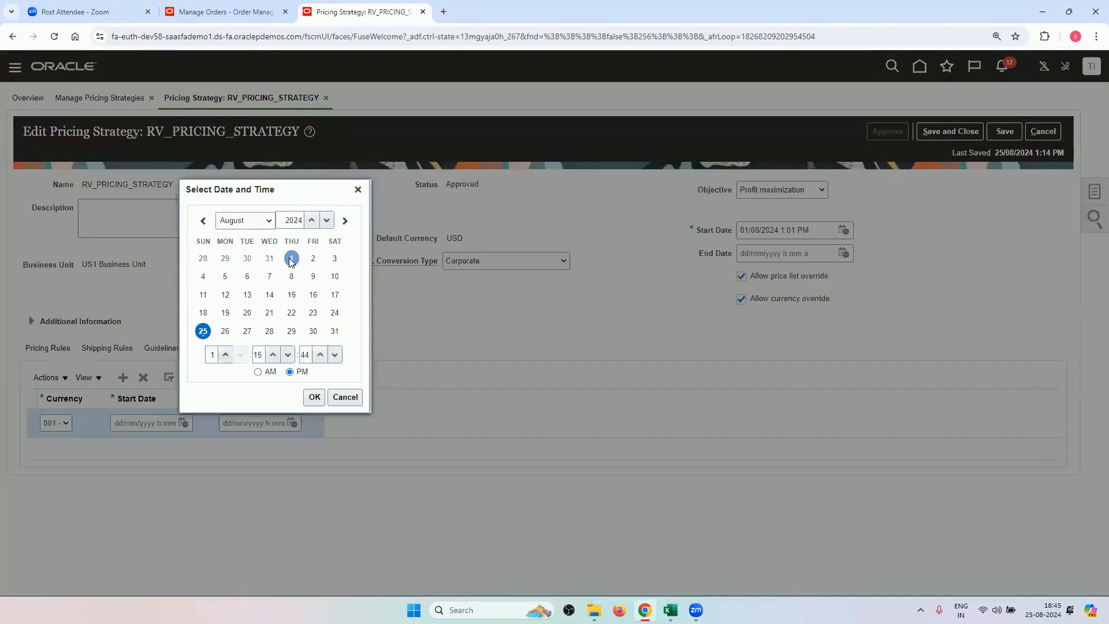
pyautogui.click(291, 258)
pyautogui.click(315, 397)
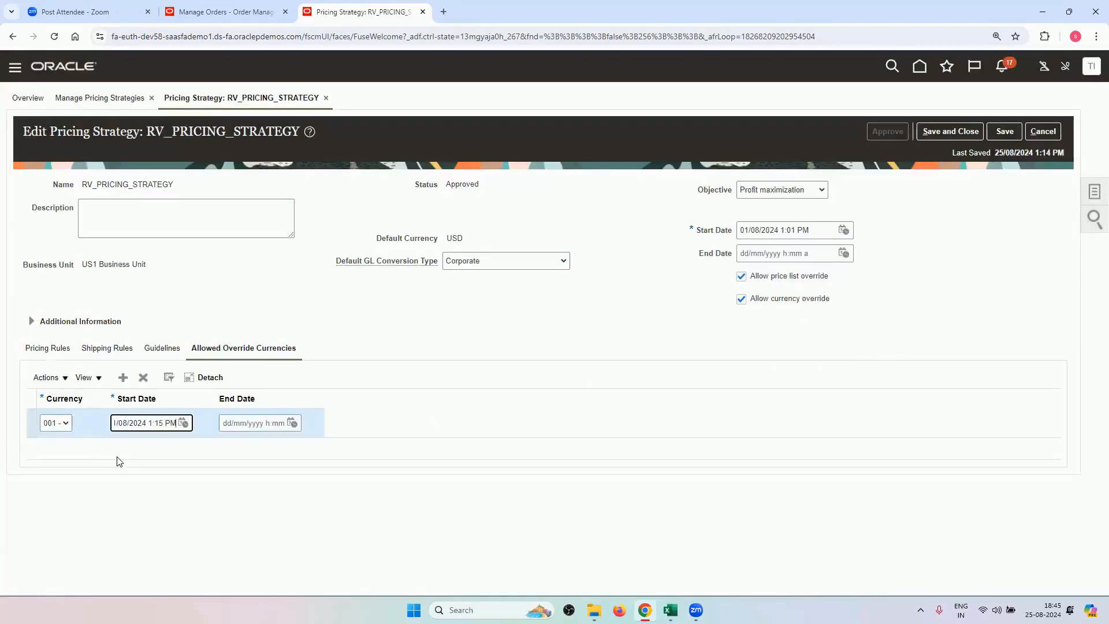
pyautogui.click(950, 131)
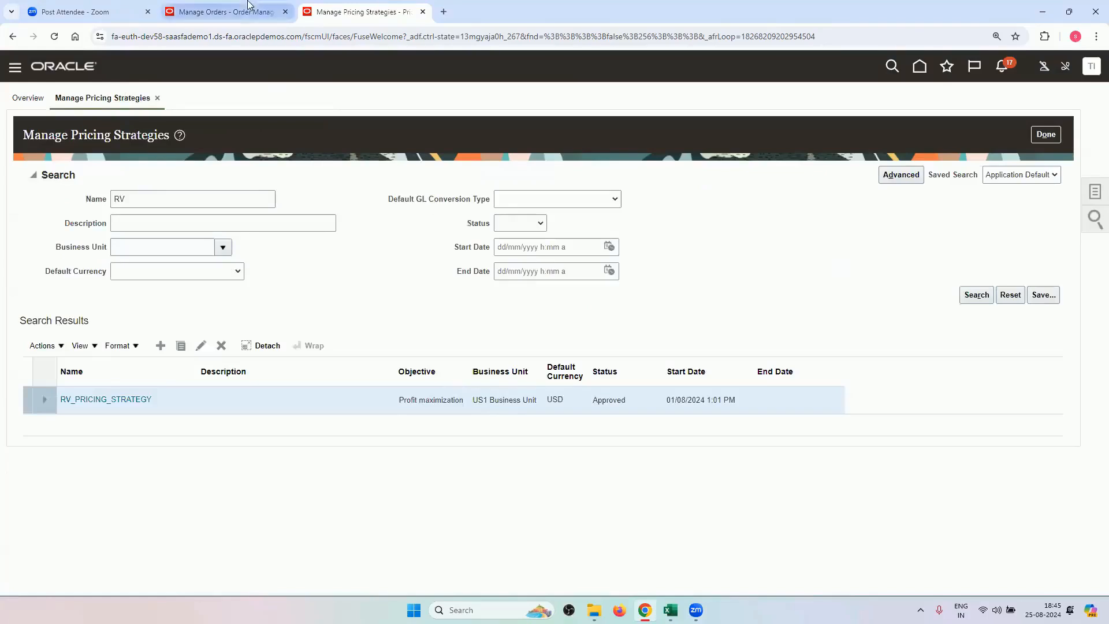
# Step: Return to the draft order, close its currency details unchanged, and reprice the order
pyautogui.click(225, 12)
pyautogui.click(558, 279)
pyautogui.click(708, 249)
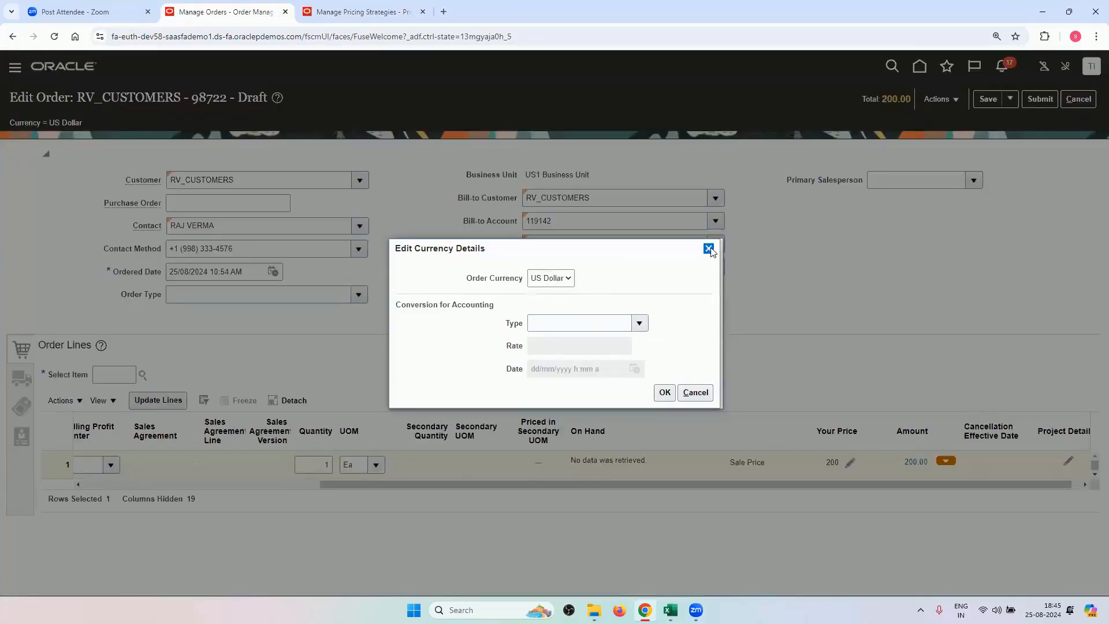
pyautogui.click(940, 99)
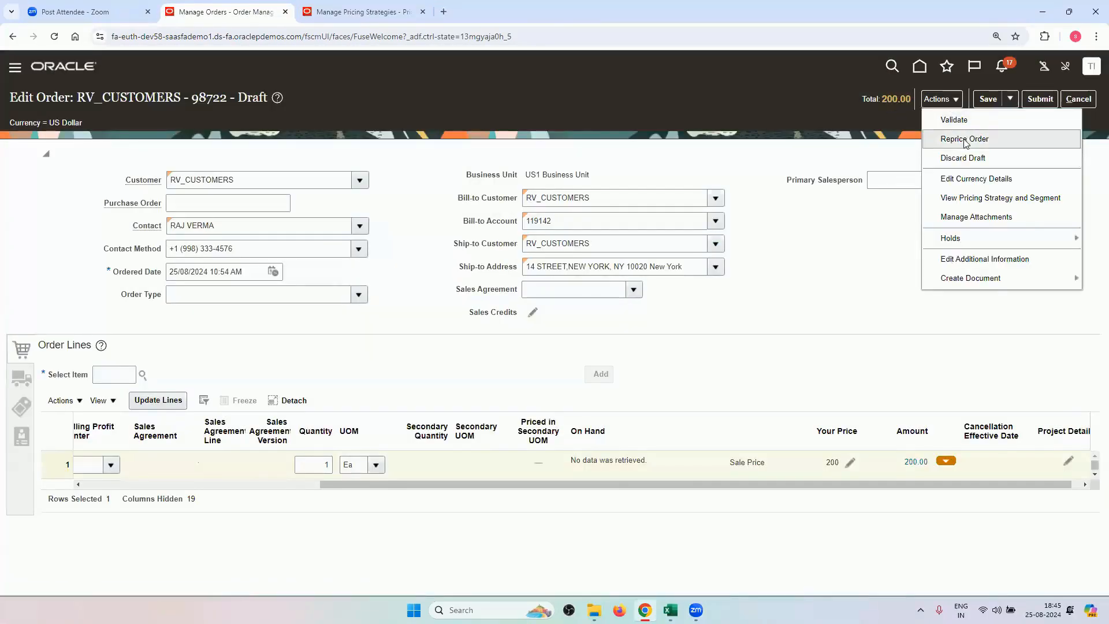
pyautogui.click(948, 142)
# Step: Change the draft order's currency to RUPEES, leaving the accounting conversion type blank, and confirm it
pyautogui.click(940, 99)
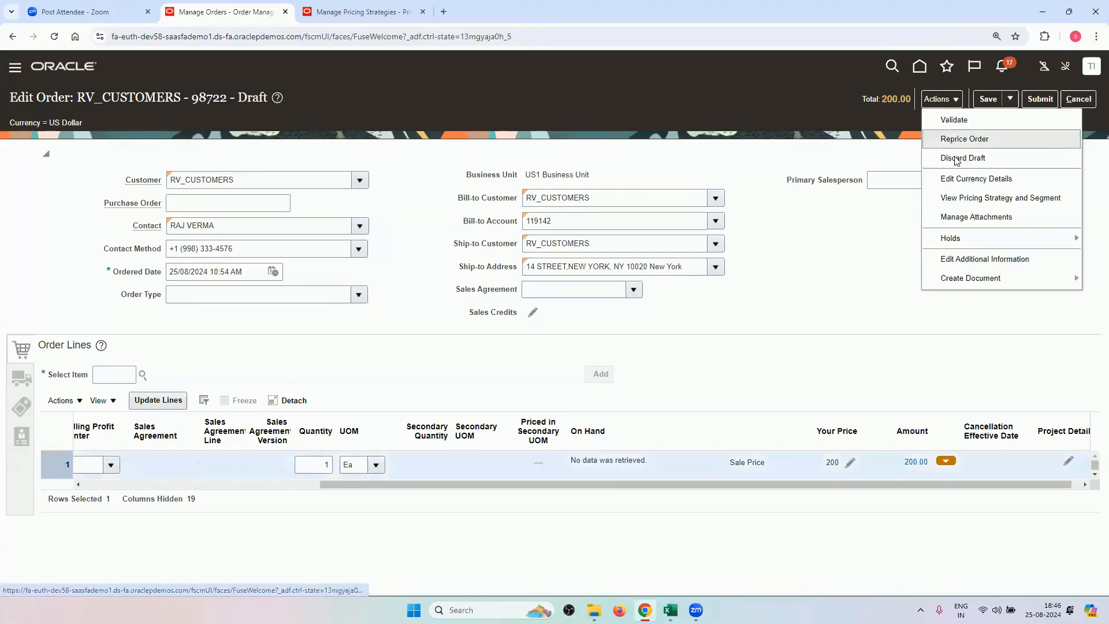
pyautogui.click(970, 176)
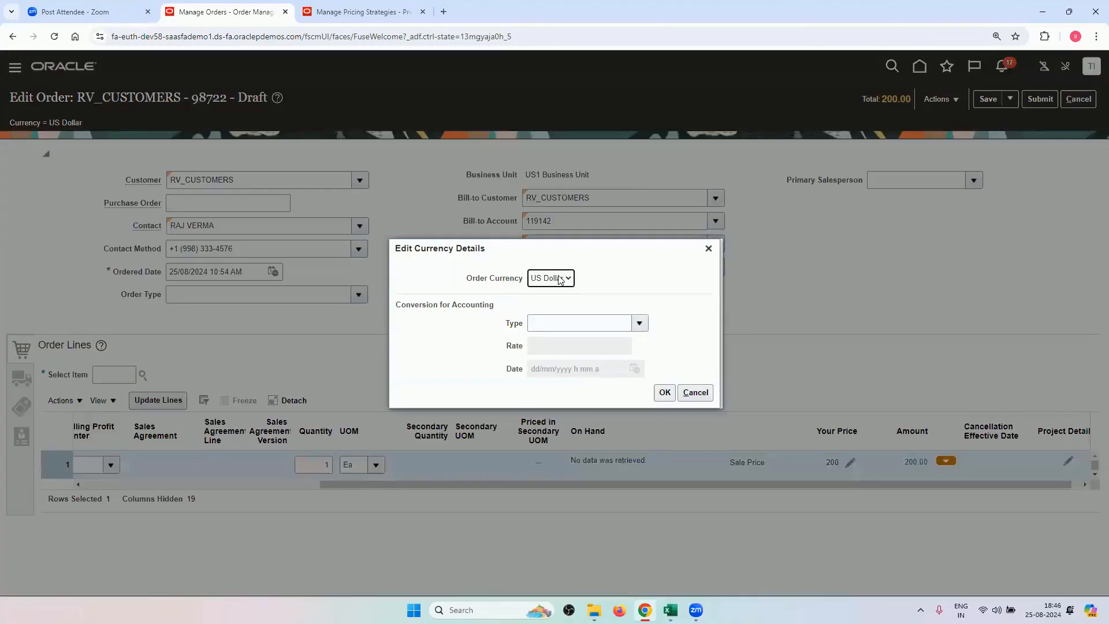
pyautogui.click(559, 278)
pyautogui.click(560, 279)
pyautogui.click(560, 279)
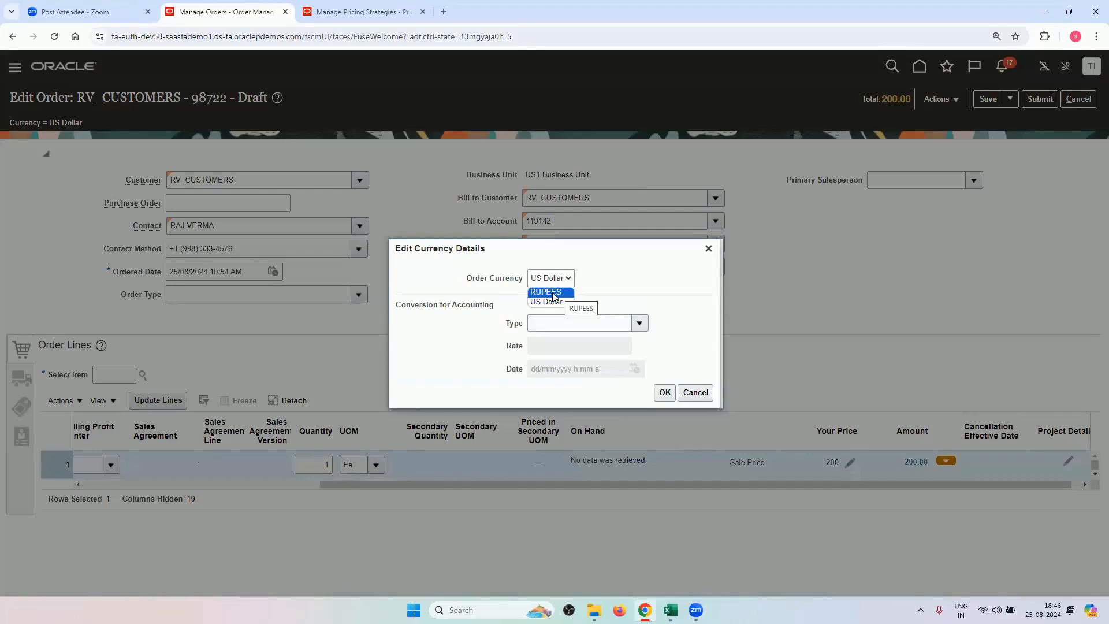
pyautogui.click(551, 292)
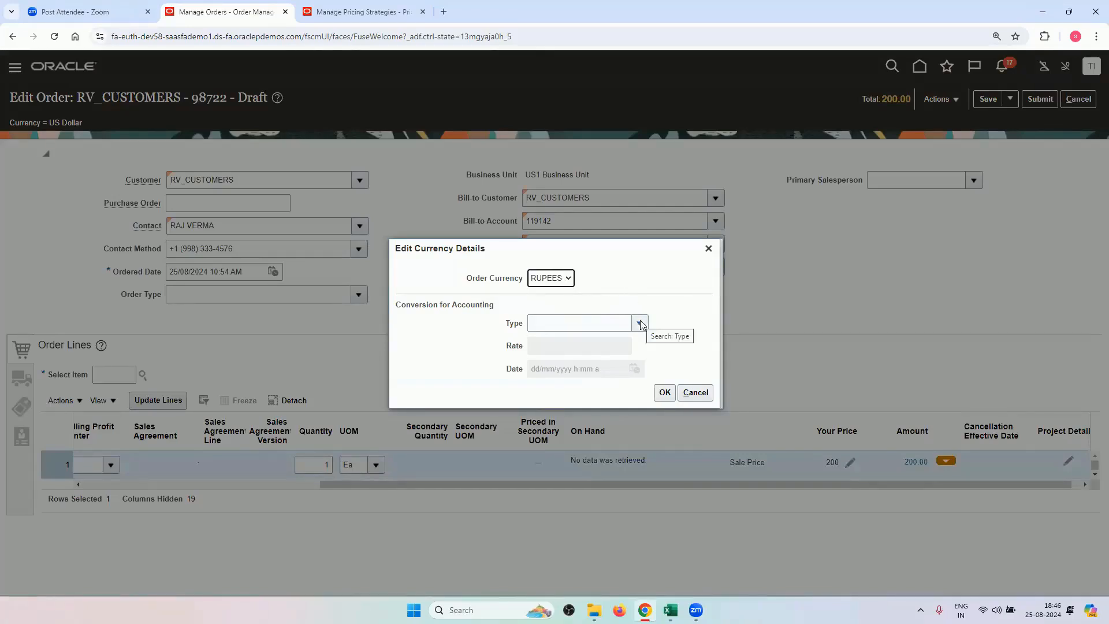
pyautogui.click(665, 392)
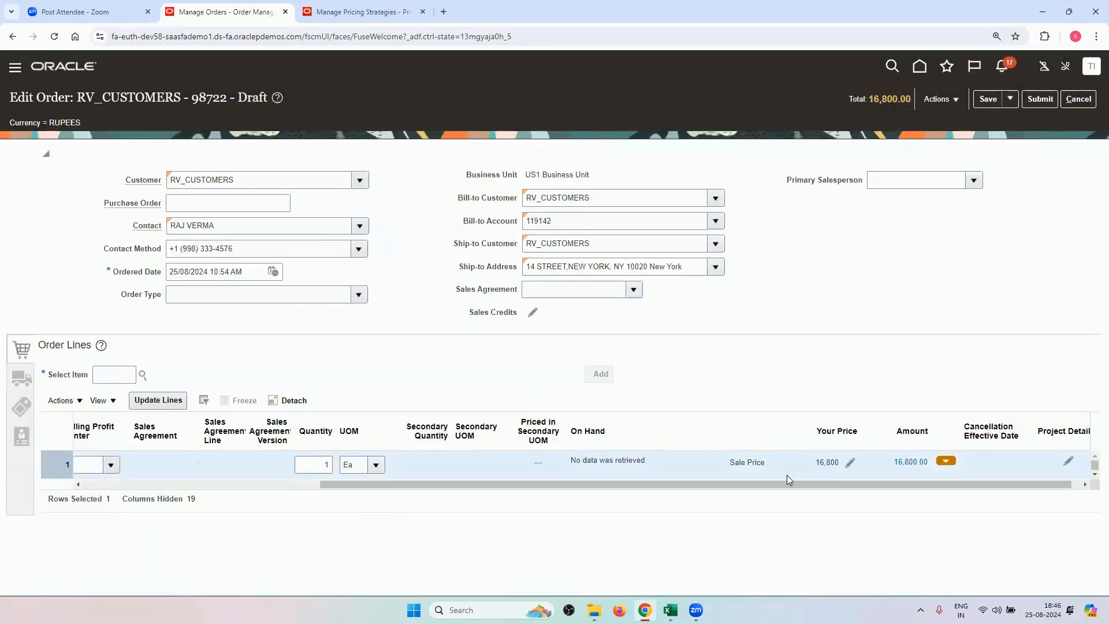
# Step: Examine the price components behind the sale price amount of order line 1
pyautogui.click(908, 465)
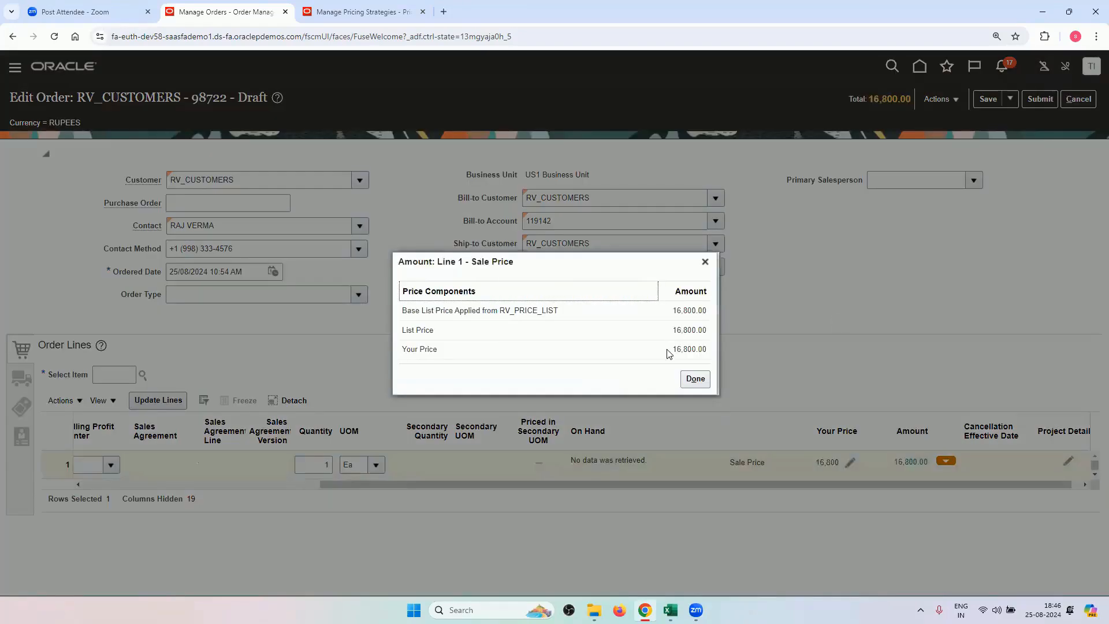
pyautogui.click(704, 262)
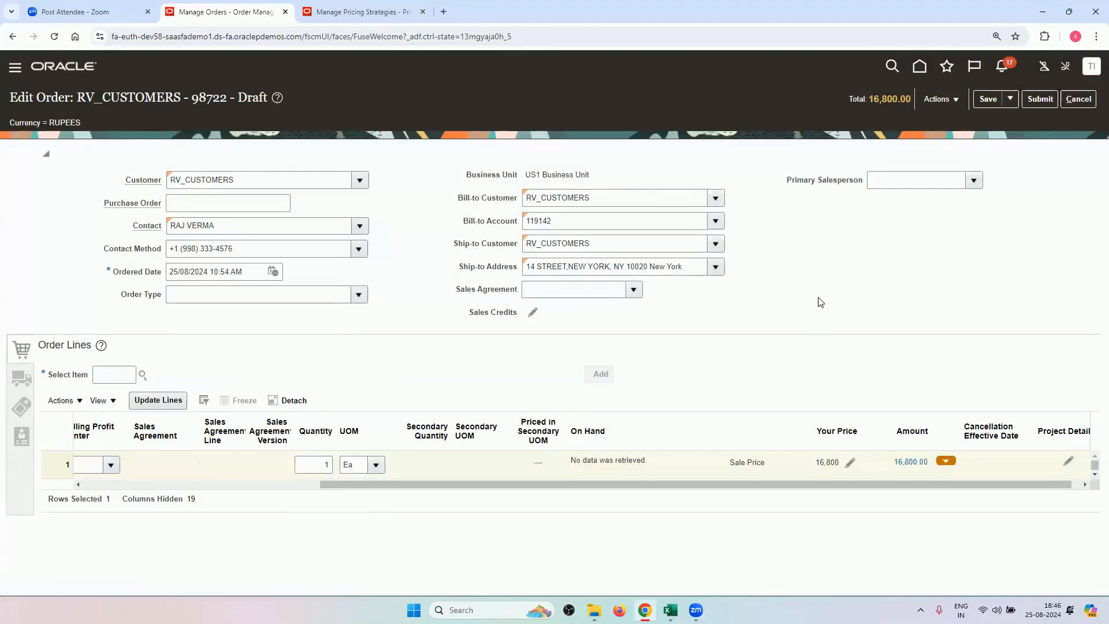
pyautogui.click(895, 462)
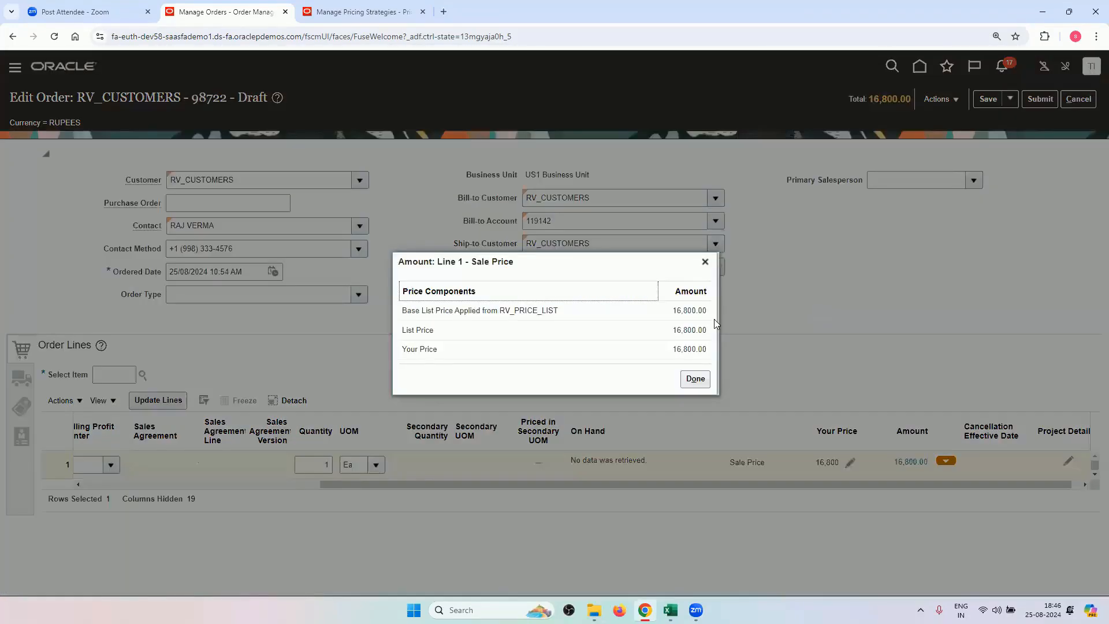
# Step: Close the sale price component breakdown and reprice the order in RUPEES
pyautogui.click(704, 263)
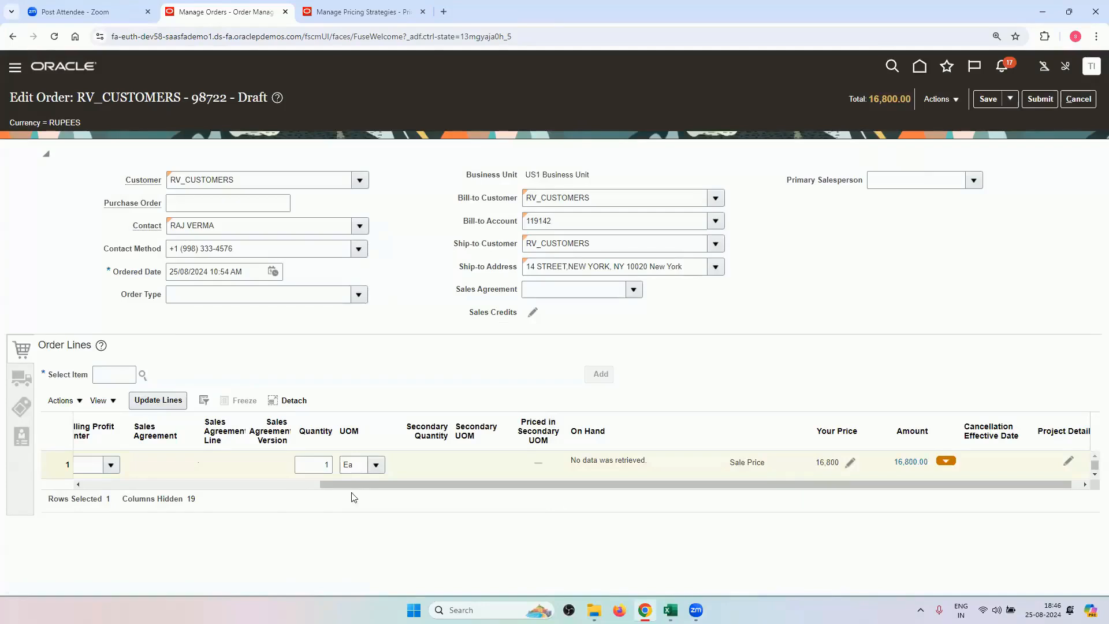
pyautogui.click(940, 99)
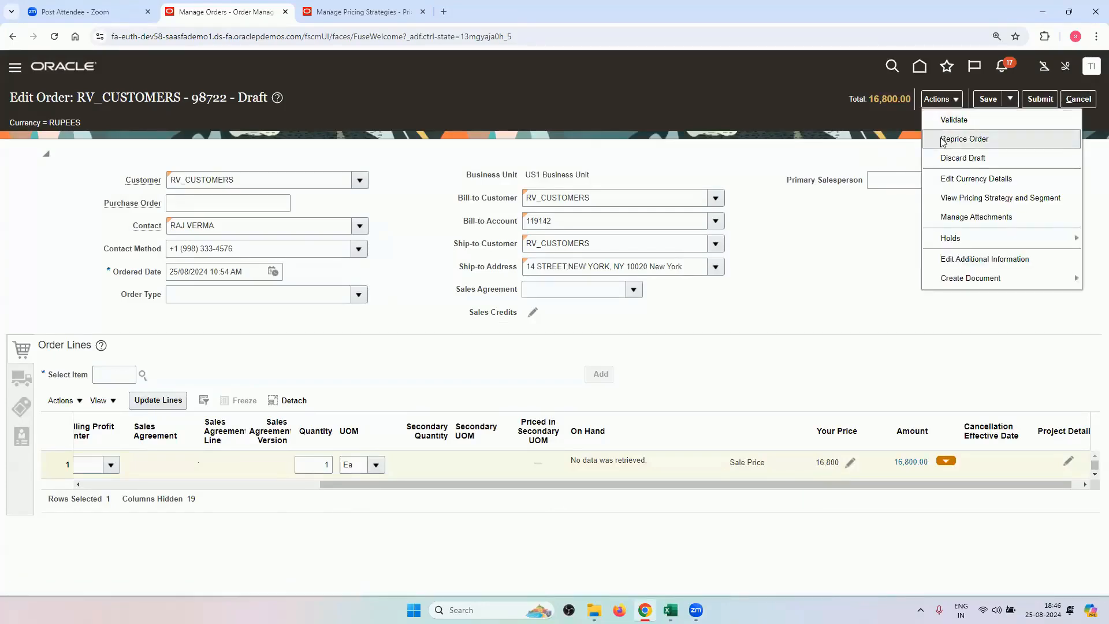
pyautogui.click(932, 139)
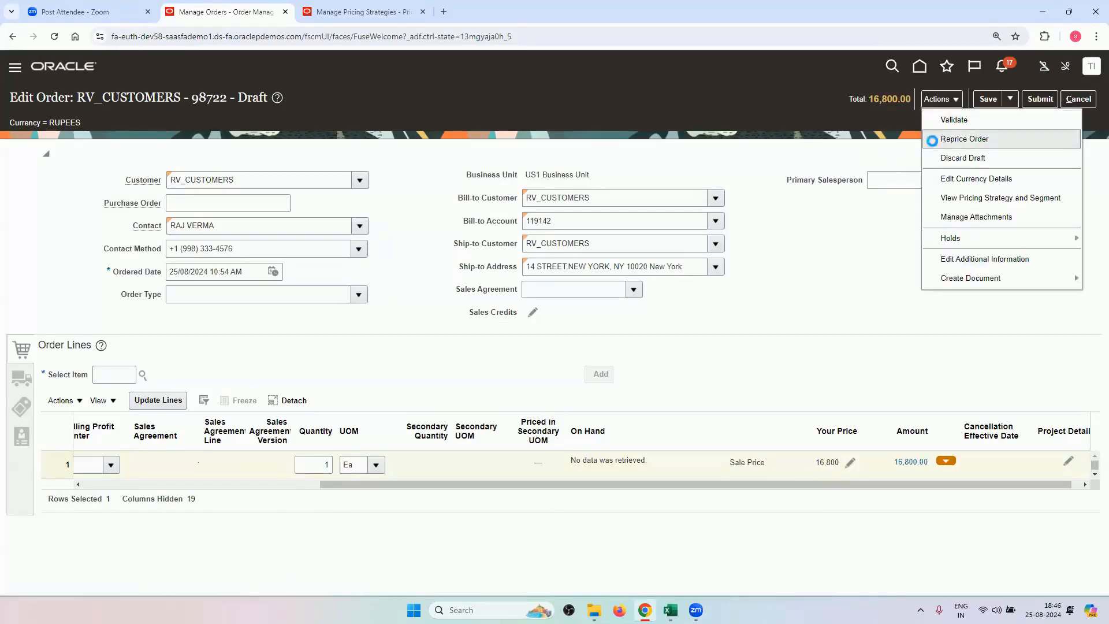
# Step: Open the order's currency details, keep RUPEES as the order currency, and open the search for an accounting conversion type
pyautogui.click(940, 99)
pyautogui.click(961, 179)
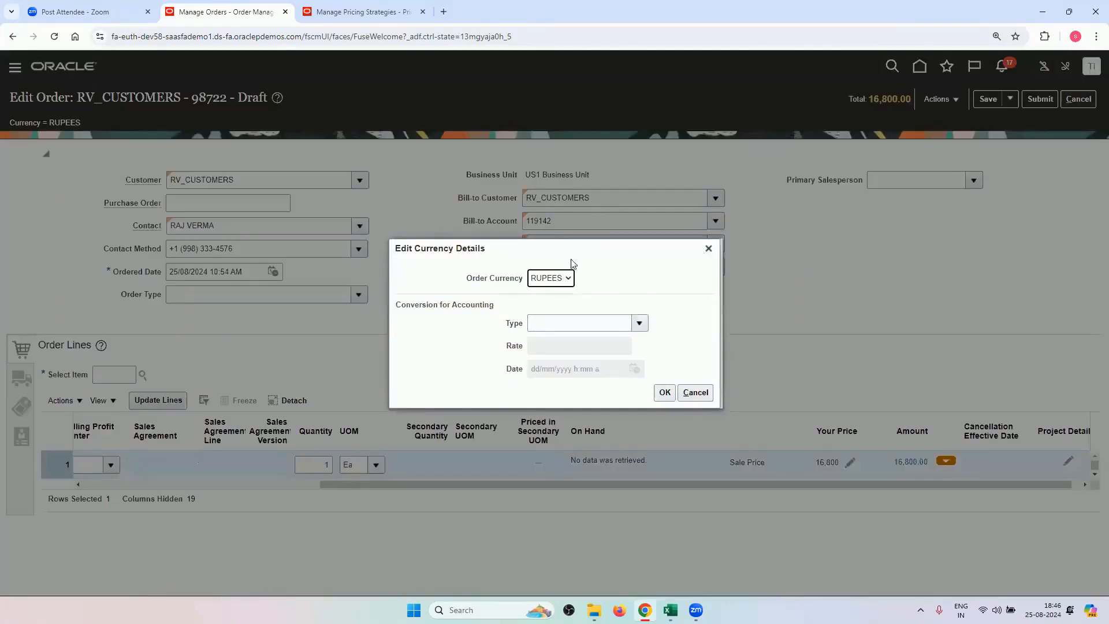
pyautogui.click(566, 276)
pyautogui.click(586, 342)
pyautogui.click(598, 324)
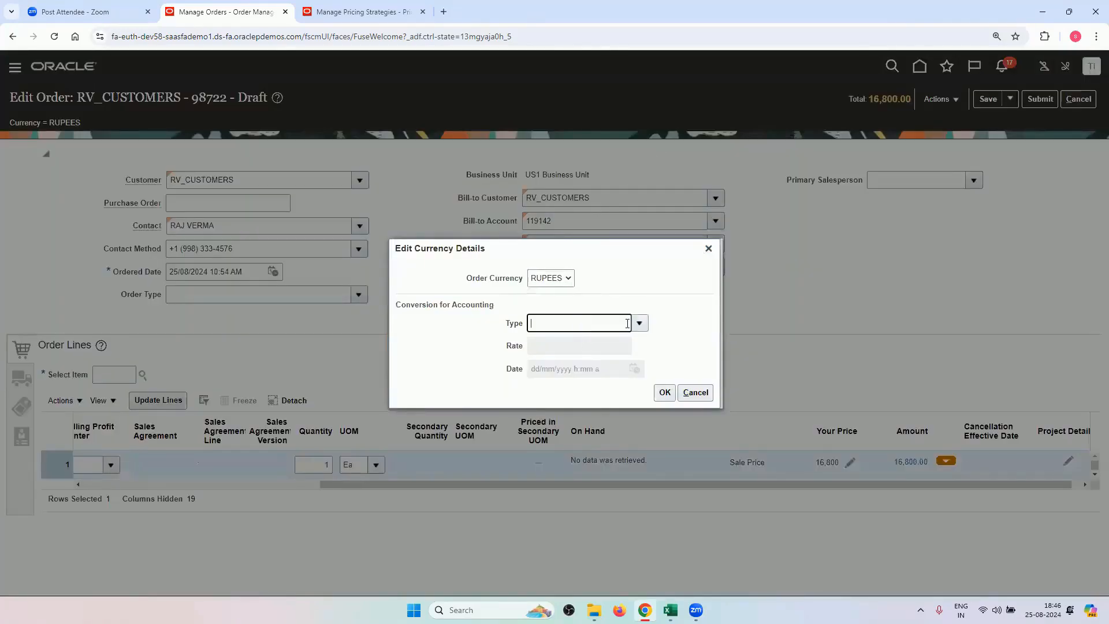
pyautogui.click(639, 323)
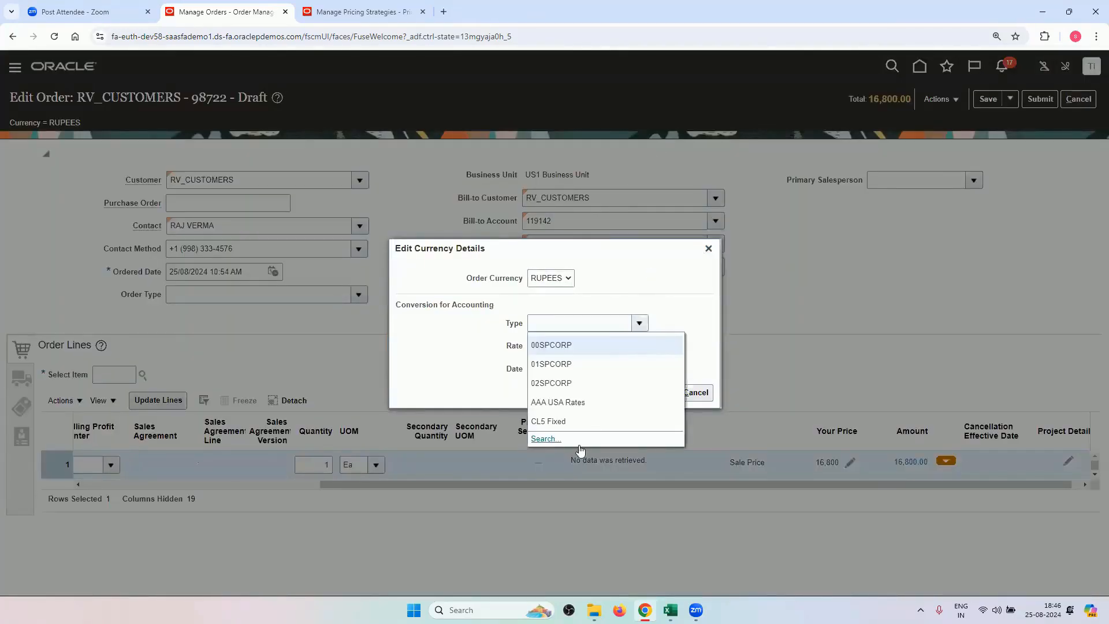
pyautogui.click(576, 440)
# Step: Search for the FIXED conversion type, select Fixed for accounting conversion, and reprice the order
pyautogui.click(587, 300)
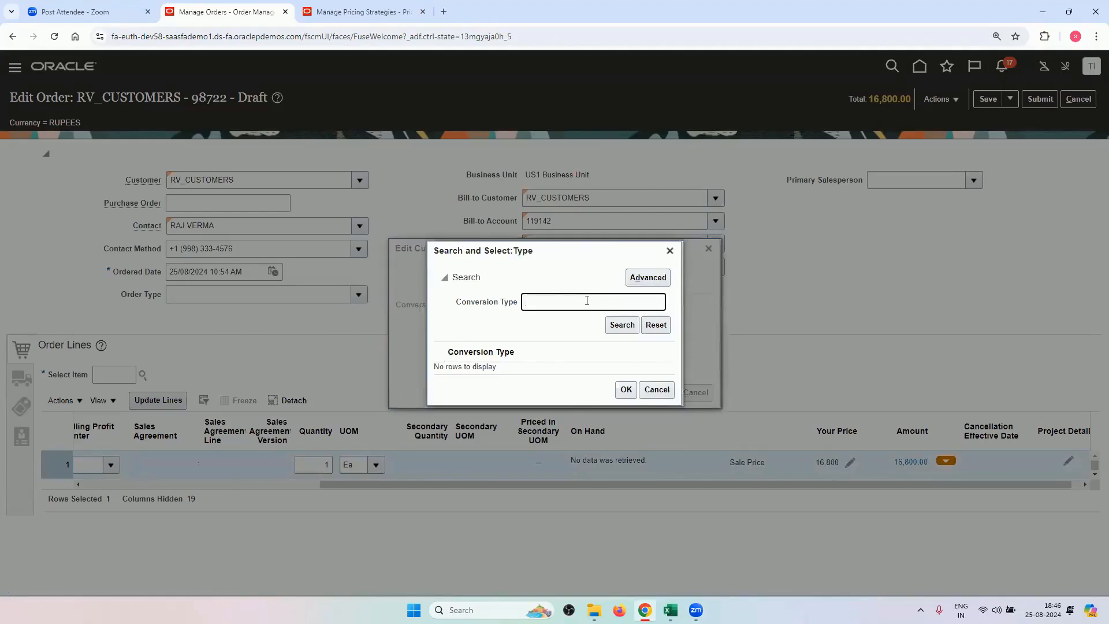
pyautogui.write('FIXED')
pyautogui.click(621, 325)
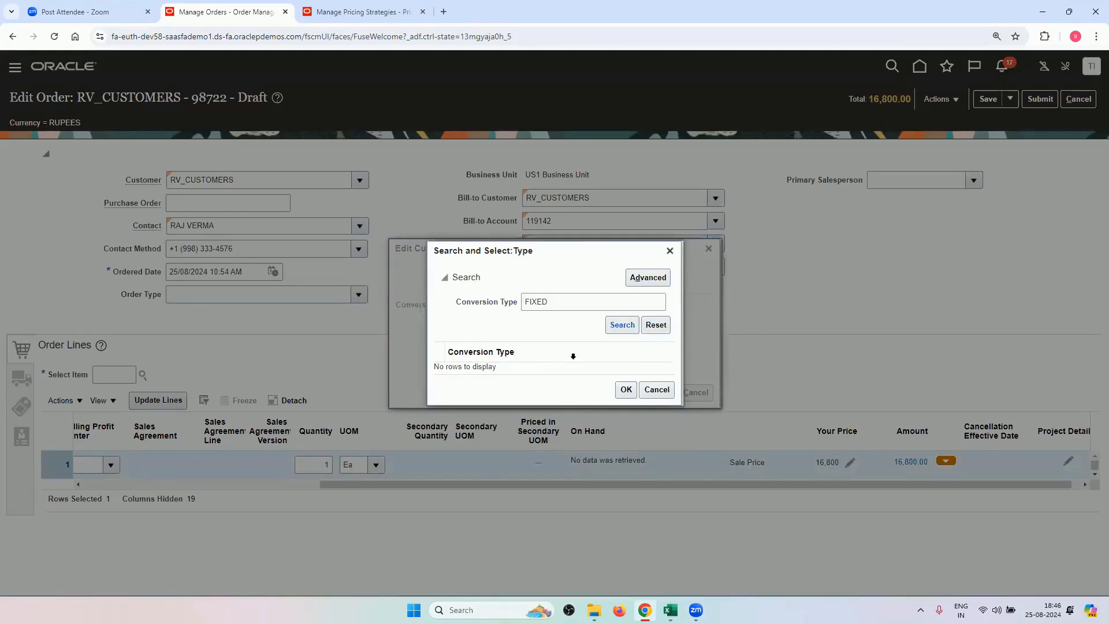
pyautogui.click(545, 365)
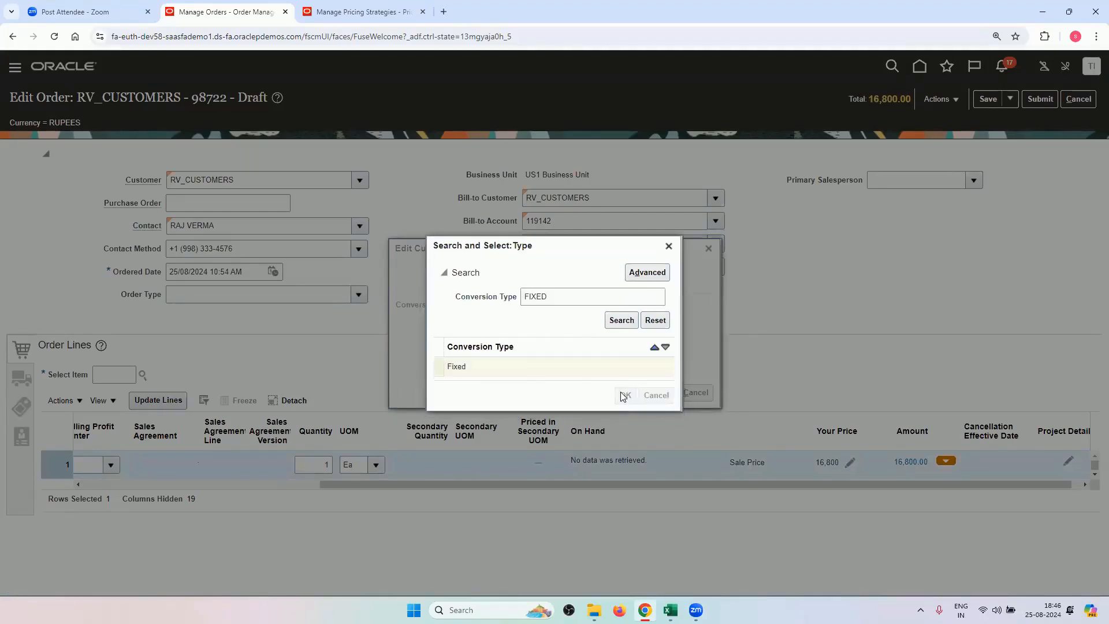
pyautogui.click(624, 395)
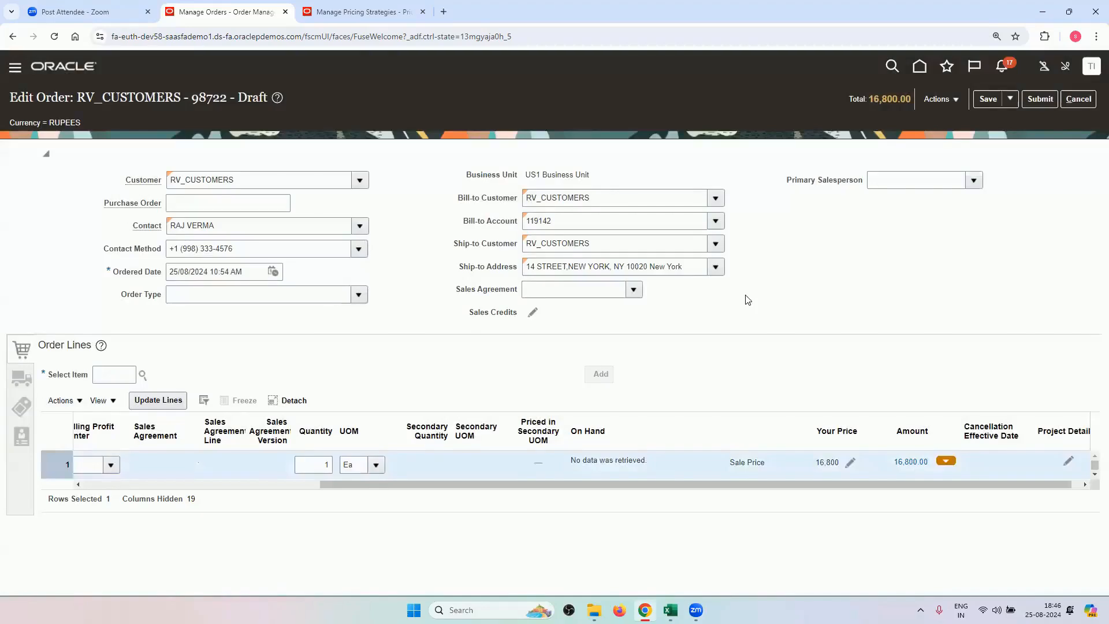
pyautogui.click(932, 103)
pyautogui.click(943, 139)
# Step: Switch to the pricing strategies page and open the allowed override currencies of RV_PRICING_STRATEGY
pyautogui.click(369, 11)
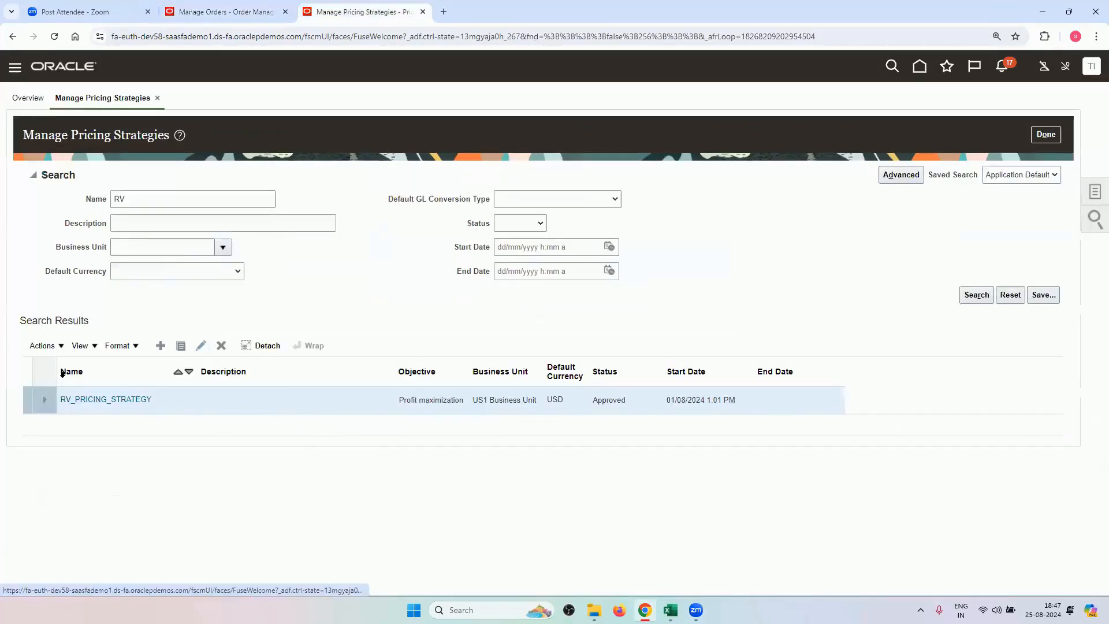
pyautogui.click(89, 399)
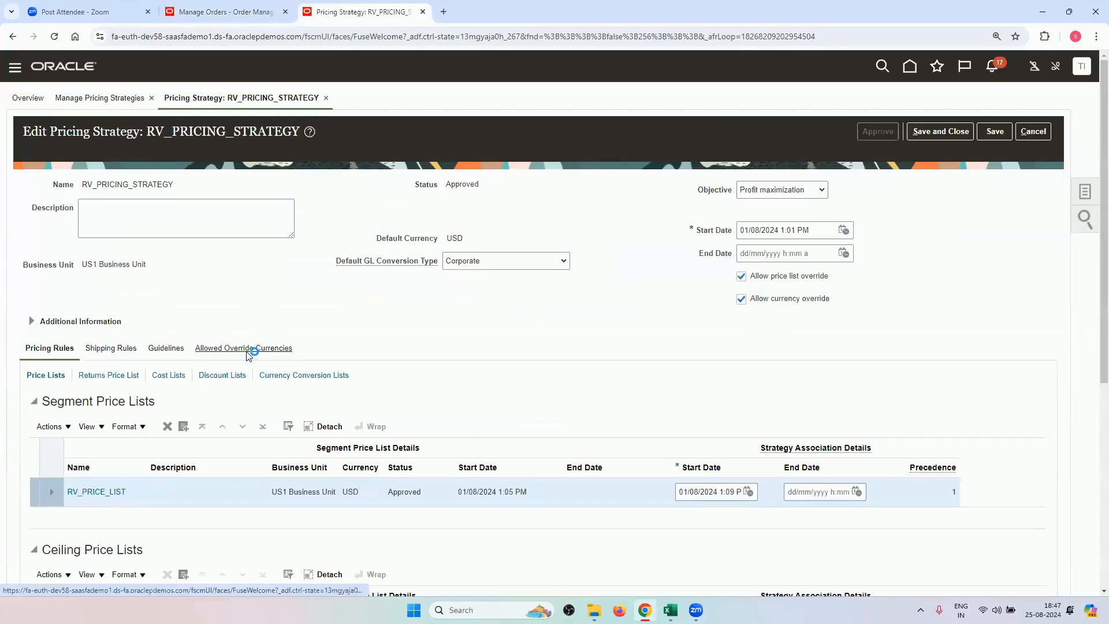
pyautogui.click(248, 349)
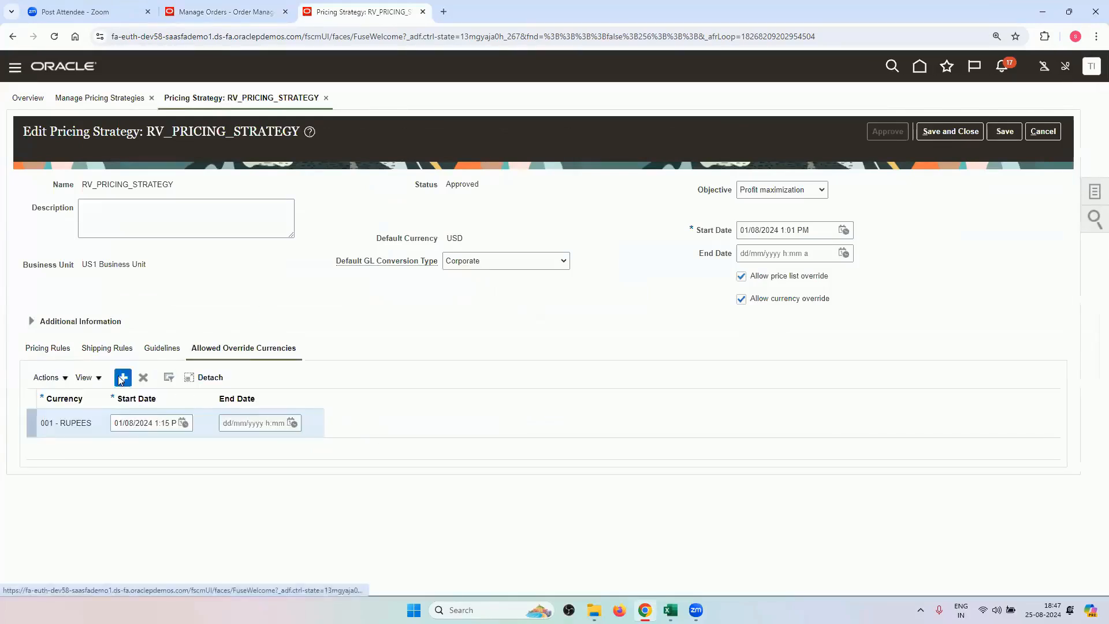
pyautogui.click(120, 379)
pyautogui.click(60, 425)
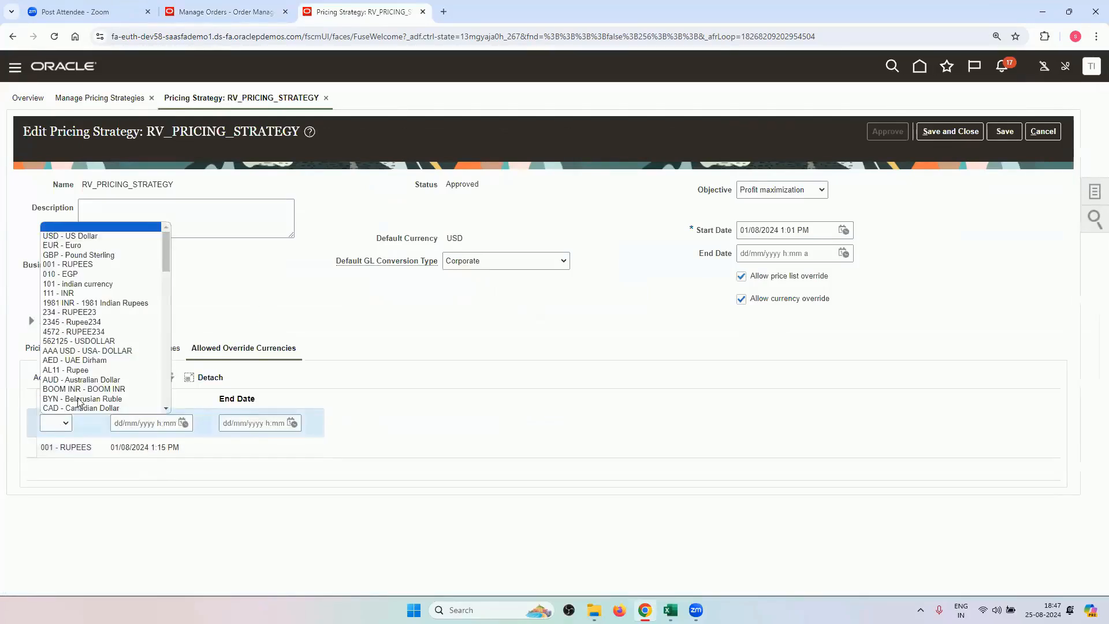
pyautogui.scroll(-5, 99, 347)
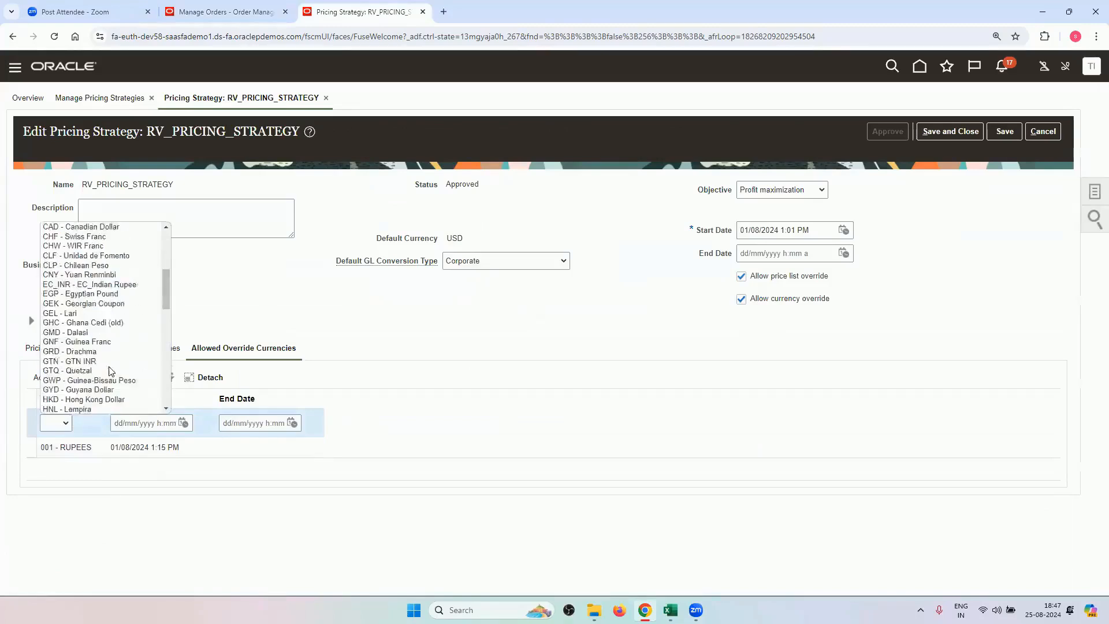
pyautogui.scroll(4, 111, 371)
pyautogui.click(148, 495)
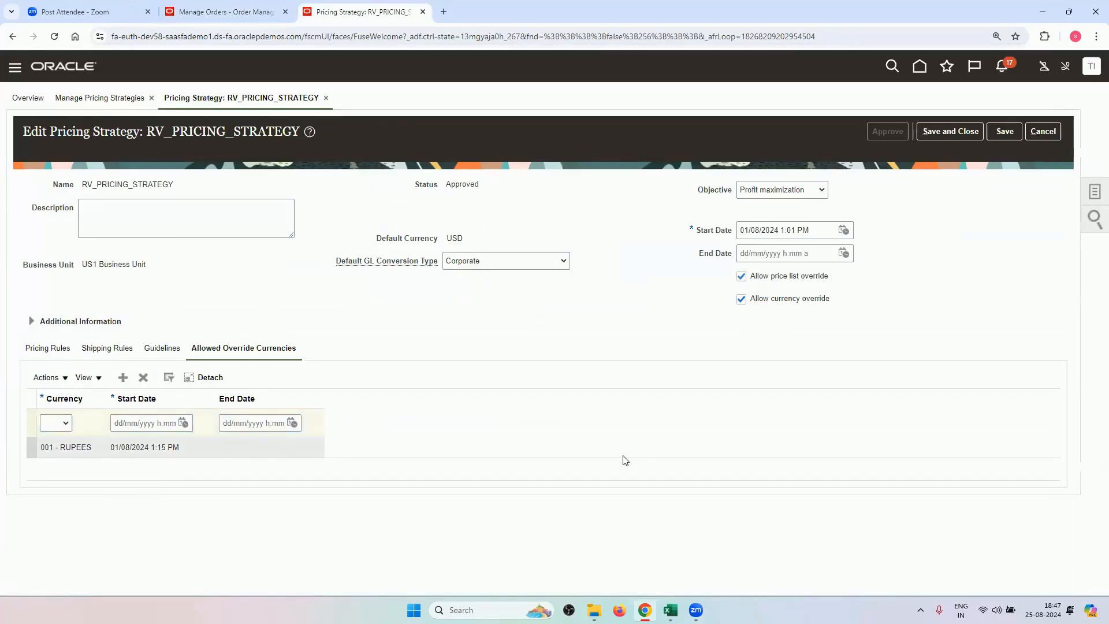
pyautogui.click(143, 377)
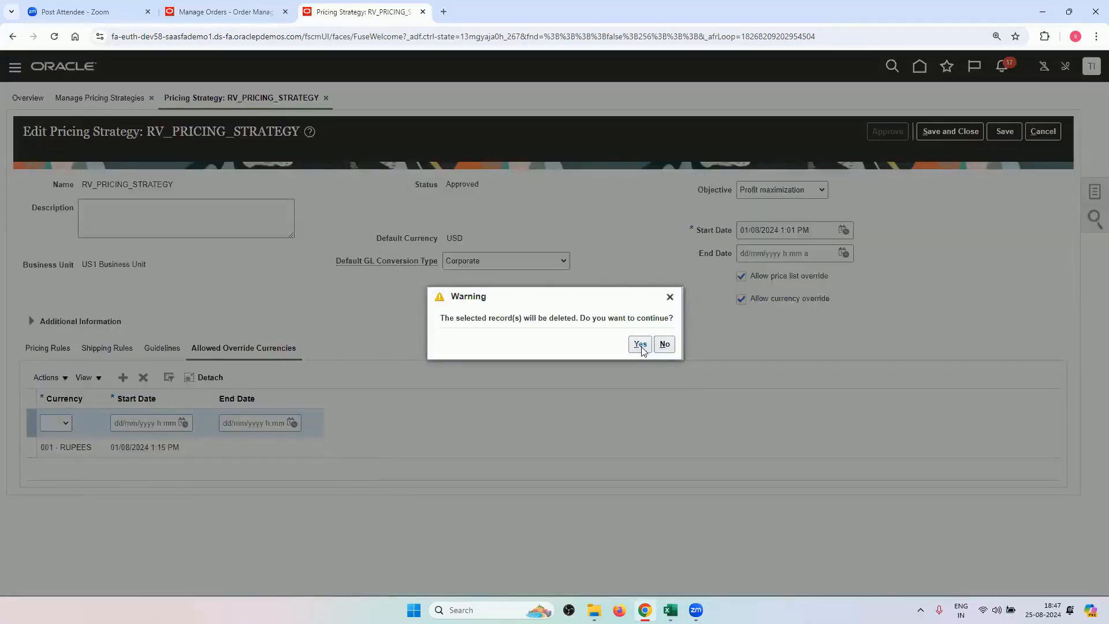
pyautogui.click(640, 346)
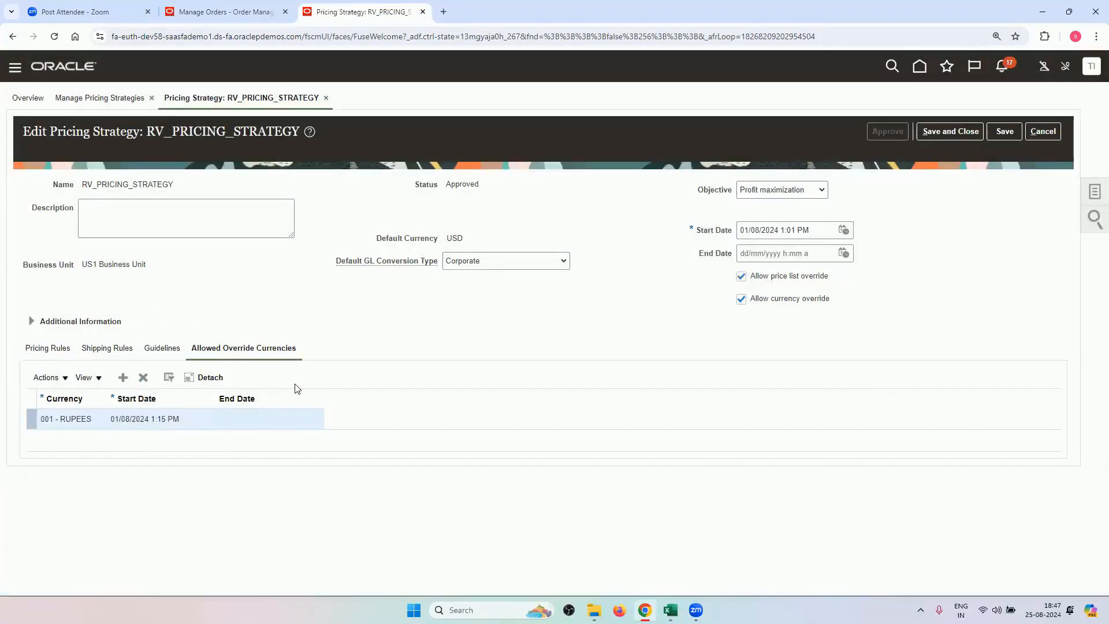
# Step: Display the currency conversion lists under the pricing rules of RV_PRICING_STRATEGY
pyautogui.moveTo(301, 375); pyautogui.dragTo(349, 376)
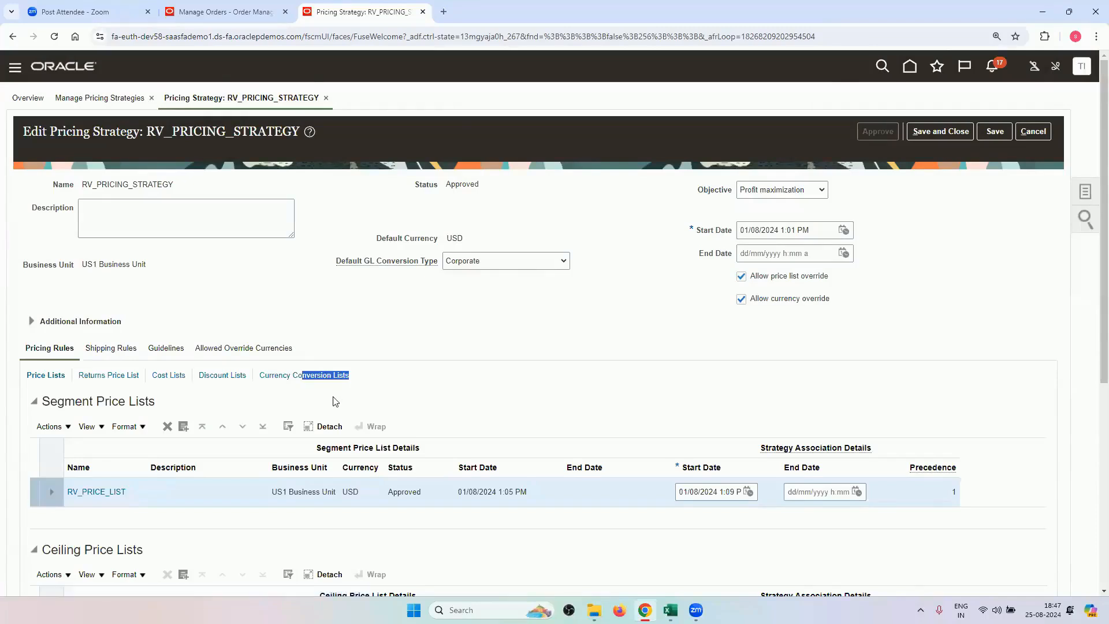
pyautogui.doubleClick(340, 376)
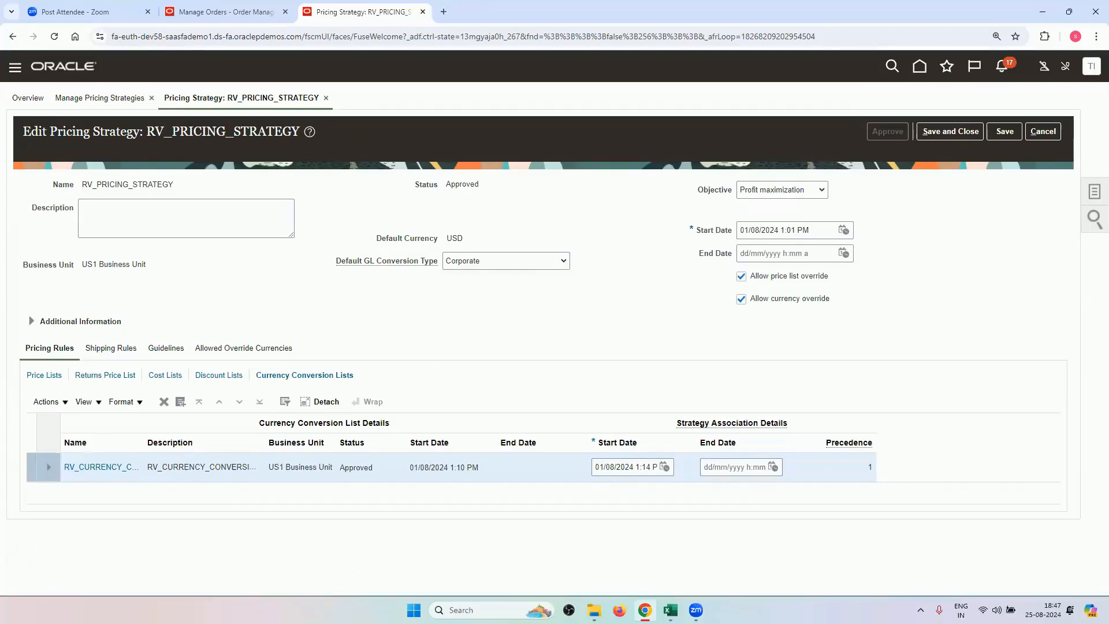
# Step: Switch to the Excel training sheet and review the price list types on 5.Pricing Setups, selecting Manage Returns Price Lists
pyautogui.click(670, 610)
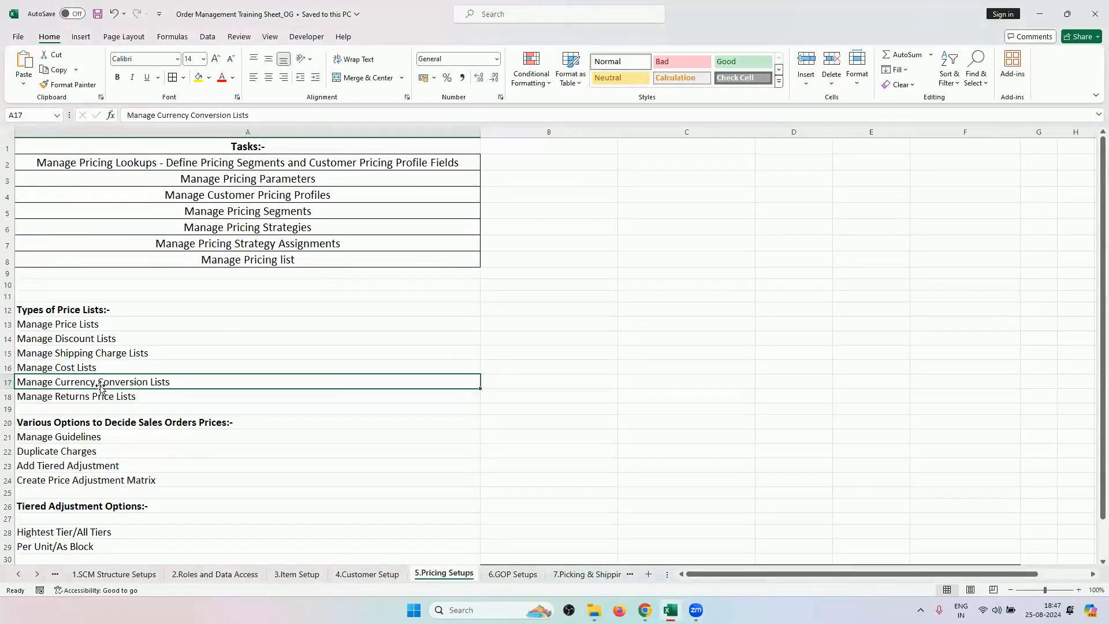
pyautogui.scroll(-3, 17, 406)
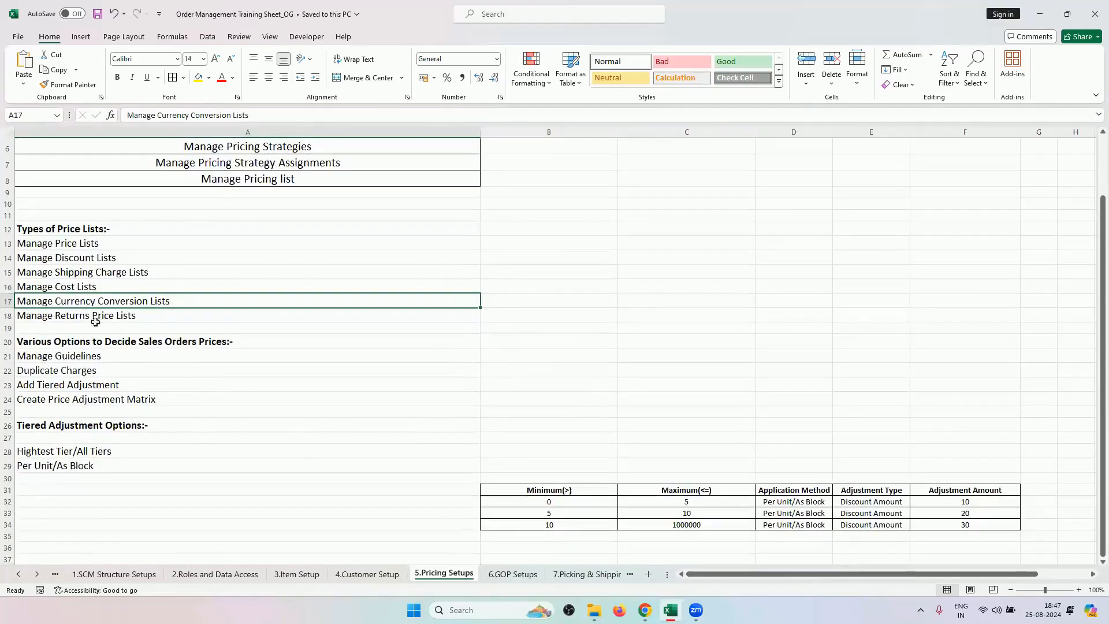
pyautogui.click(116, 316)
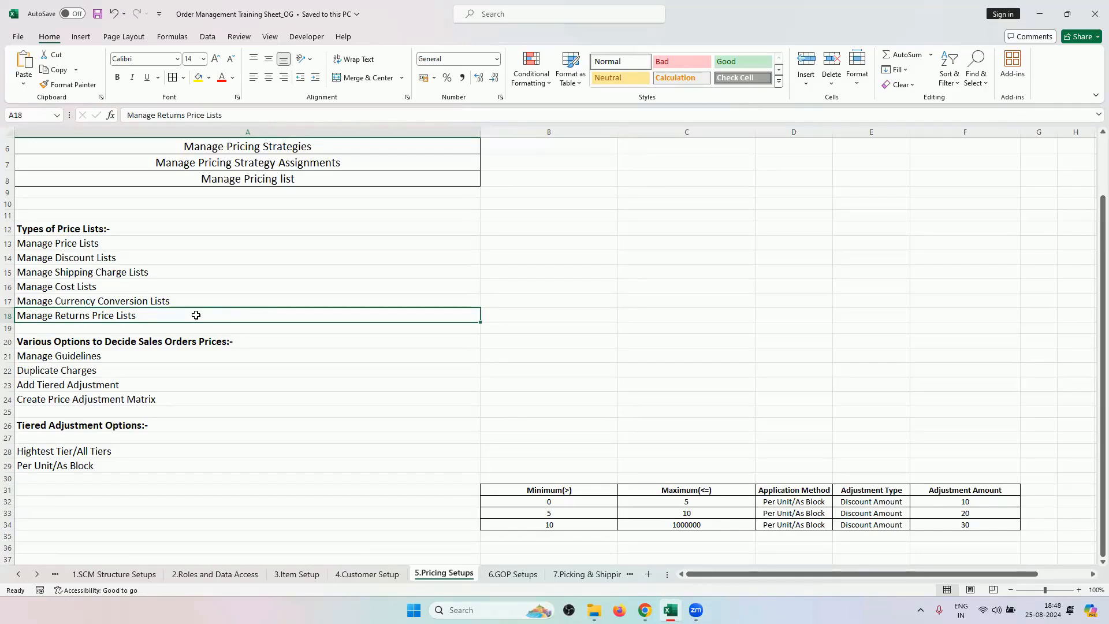
pyautogui.scroll(2, 278, 350)
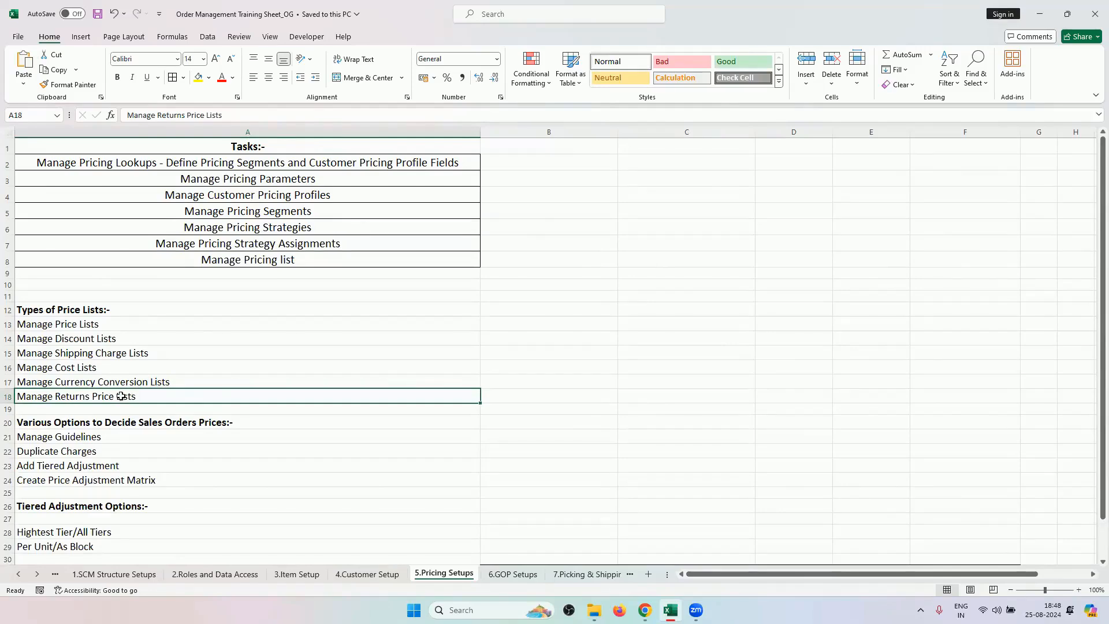
# Step: Return to Oracle in the browser, open Search Pricing Rules, and search for pricing rules whose name starts with RV
pyautogui.click(645, 610)
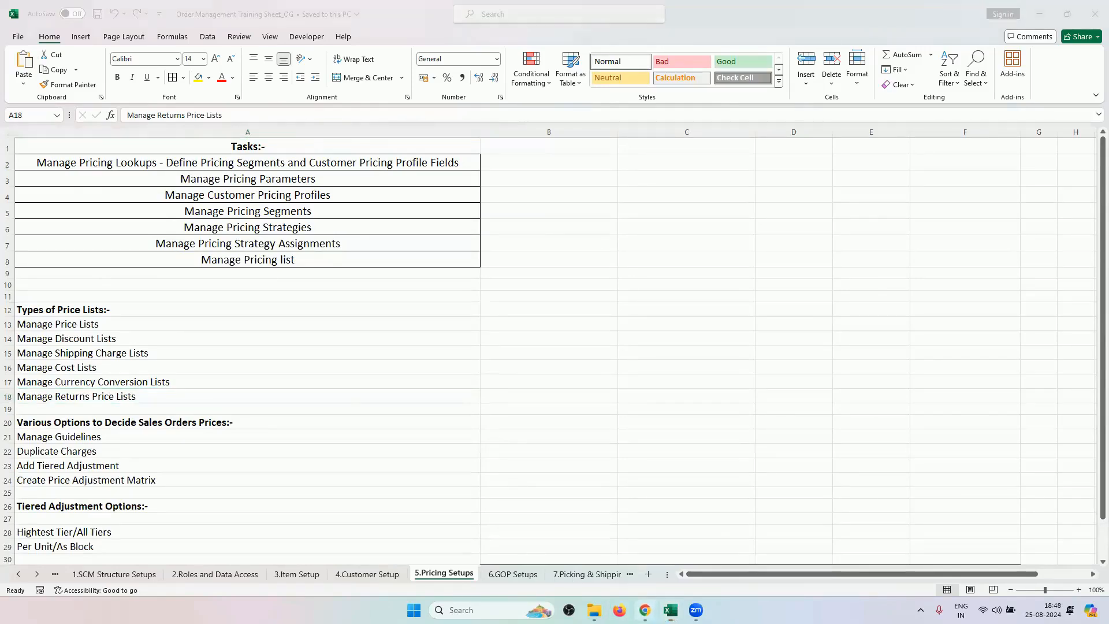
pyautogui.click(1094, 192)
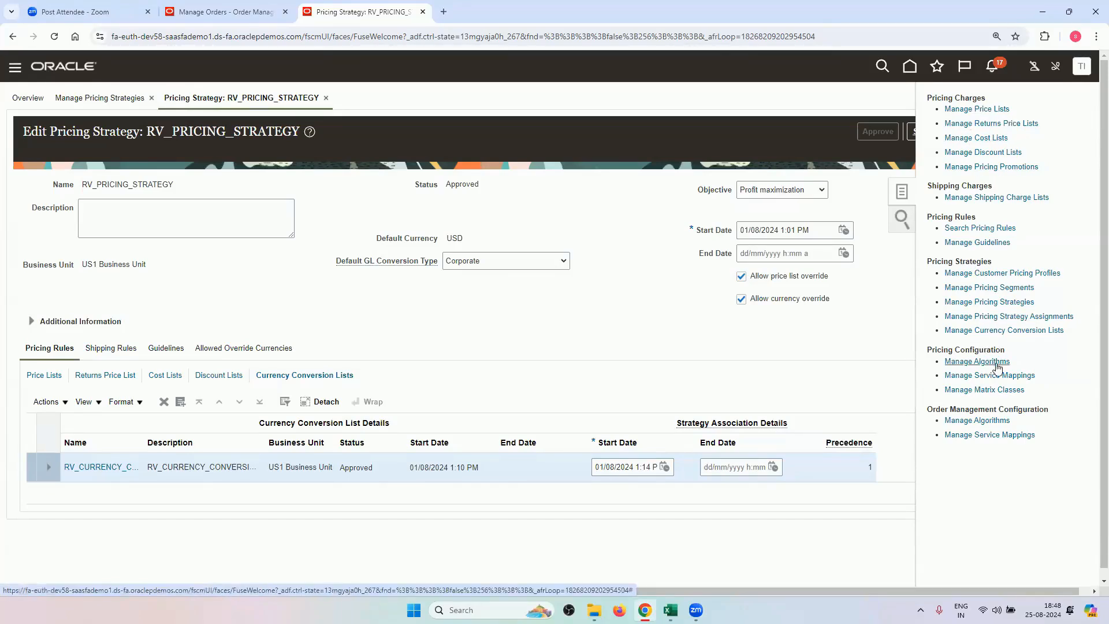
pyautogui.click(980, 231)
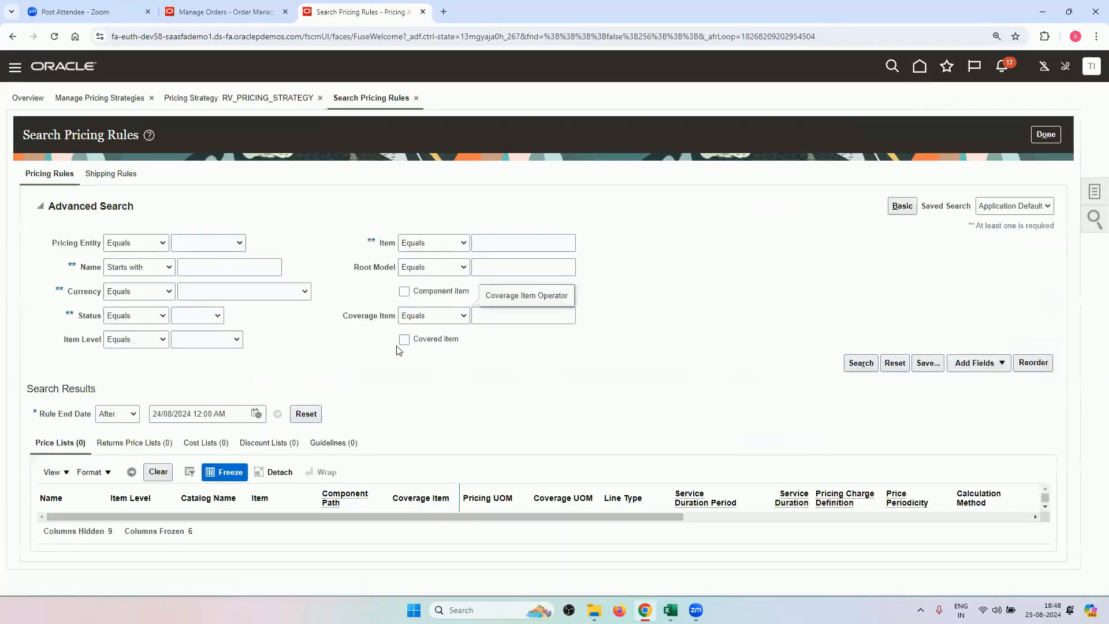
pyautogui.click(217, 268)
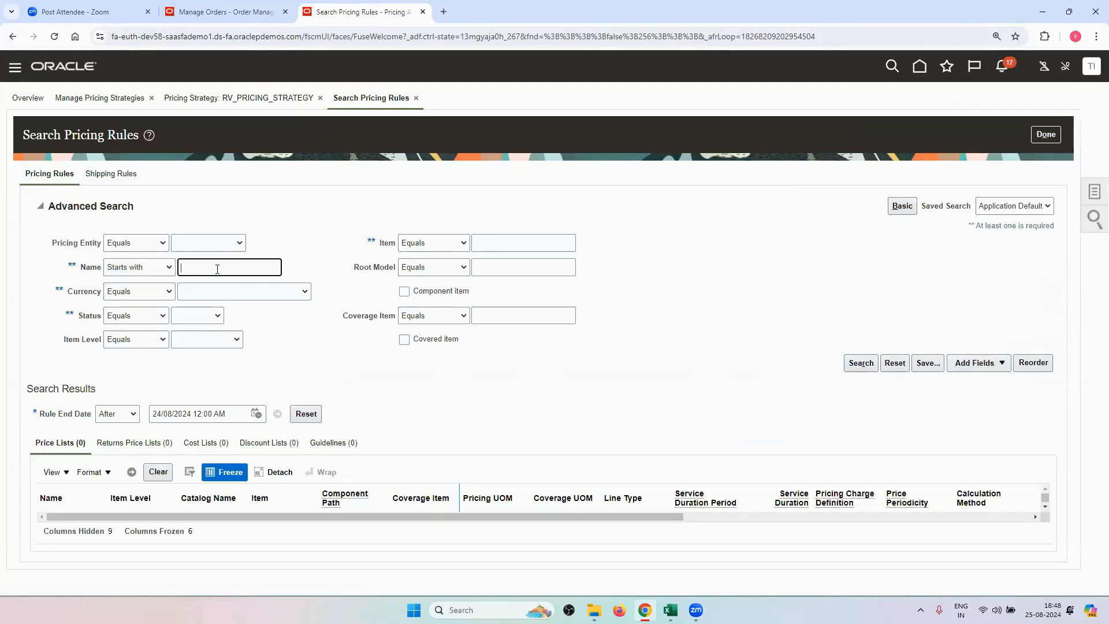
pyautogui.write('RV')
pyautogui.click(860, 364)
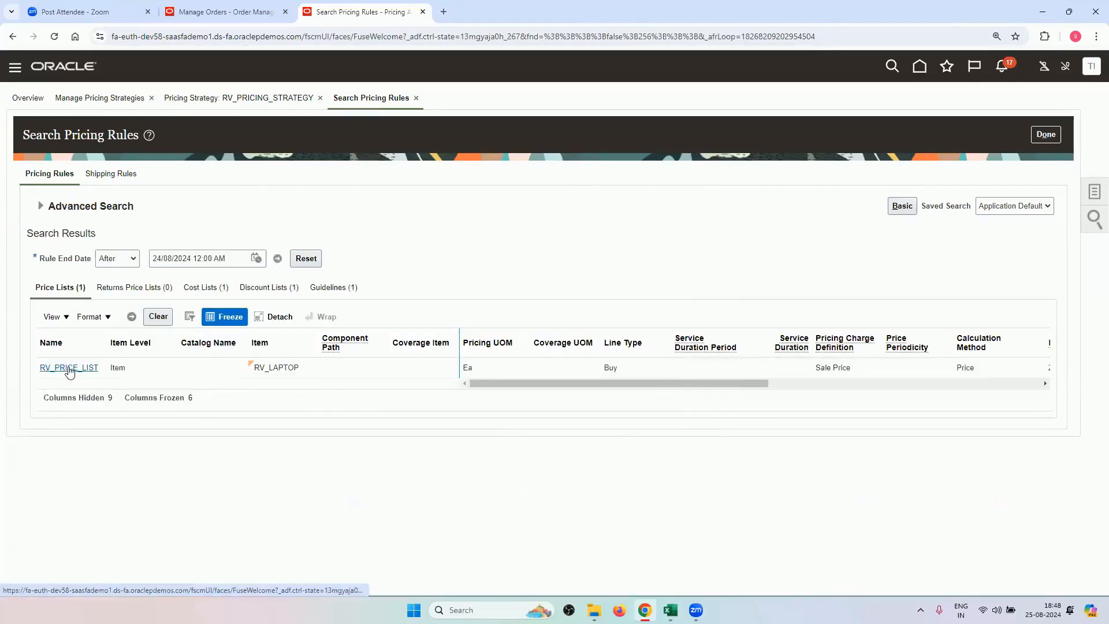
# Step: Expand the search criteria, view the shipping rules search, and examine the RV results for cost lists, discount lists and guidelines
pyautogui.click(40, 207)
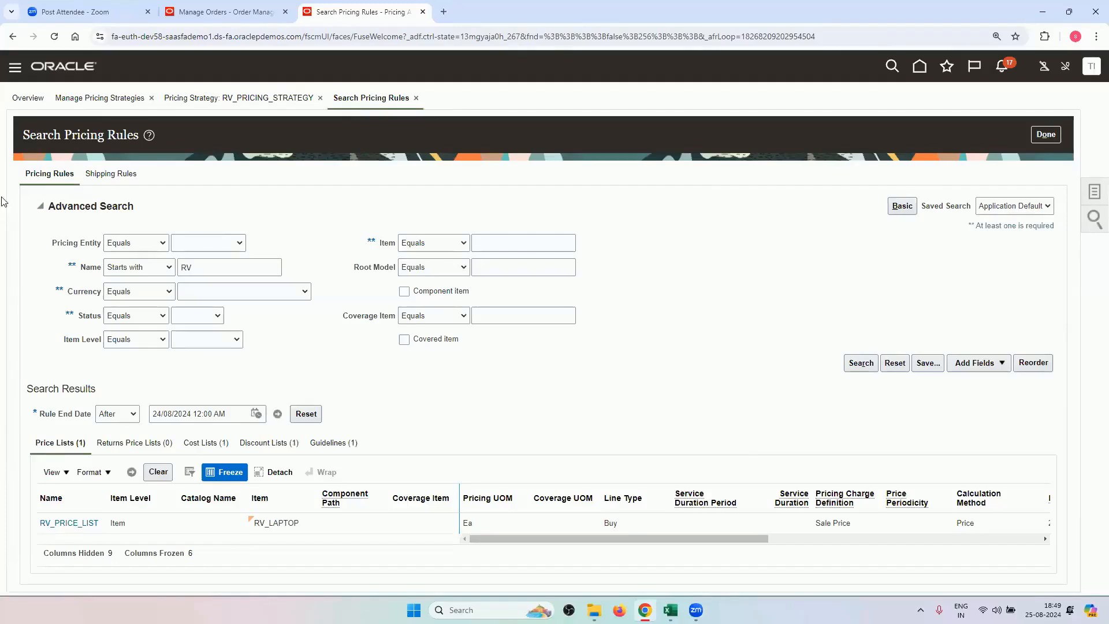
pyautogui.click(118, 174)
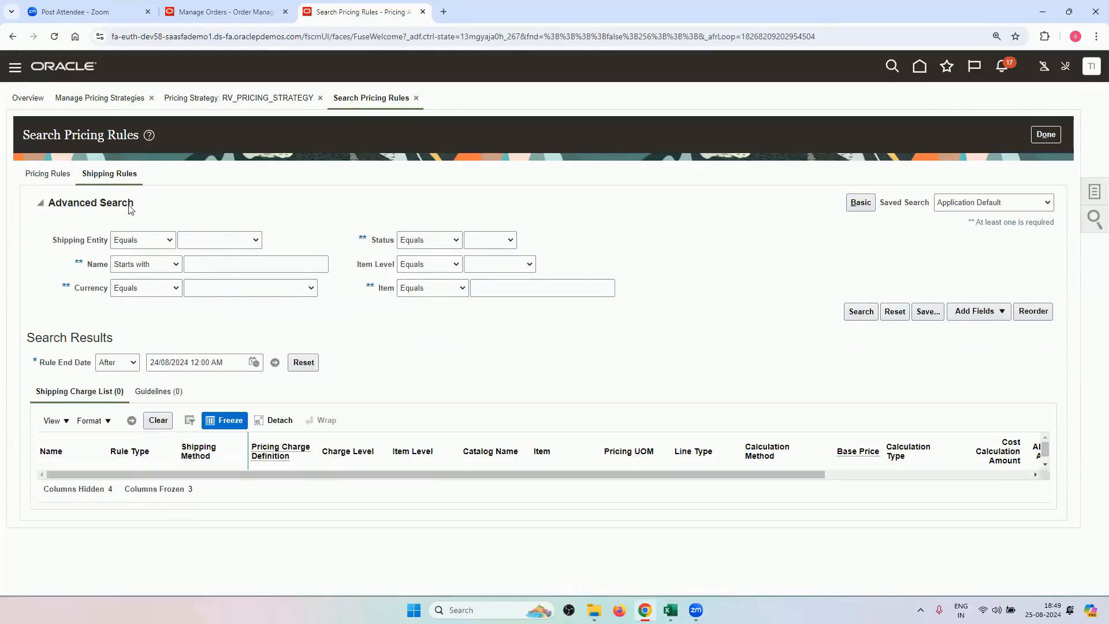
pyautogui.click(47, 175)
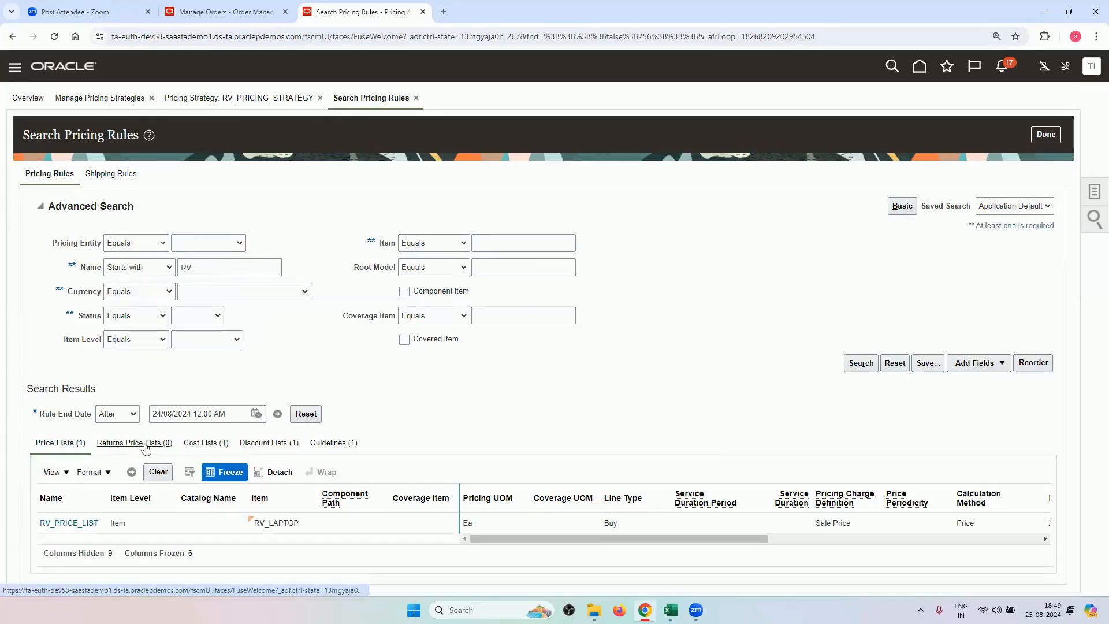
pyautogui.click(197, 443)
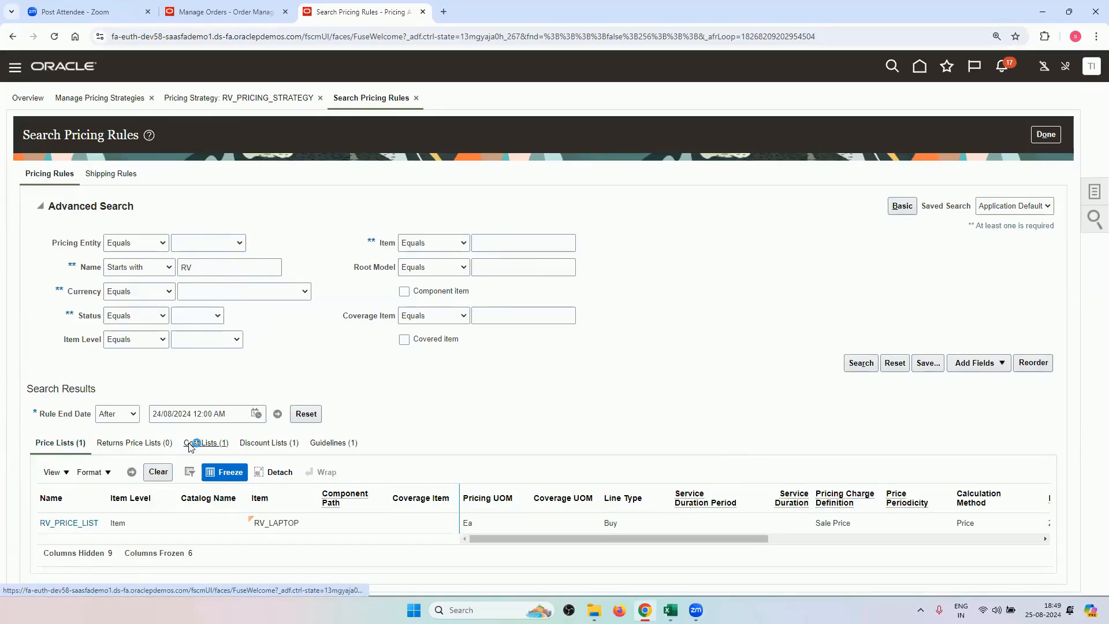
pyautogui.click(269, 444)
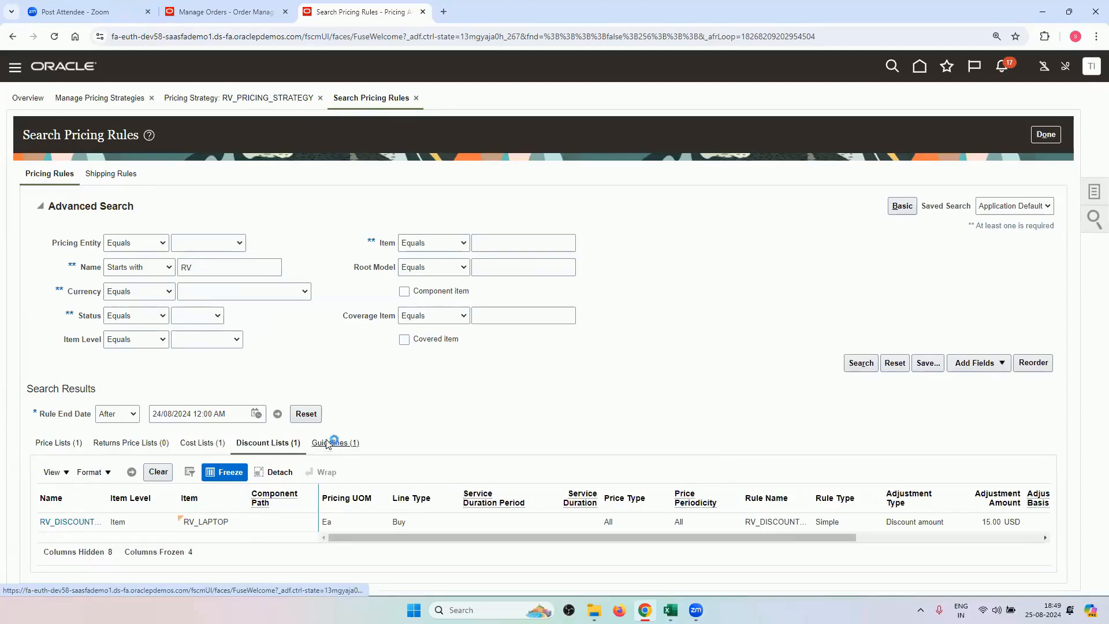
pyautogui.click(334, 443)
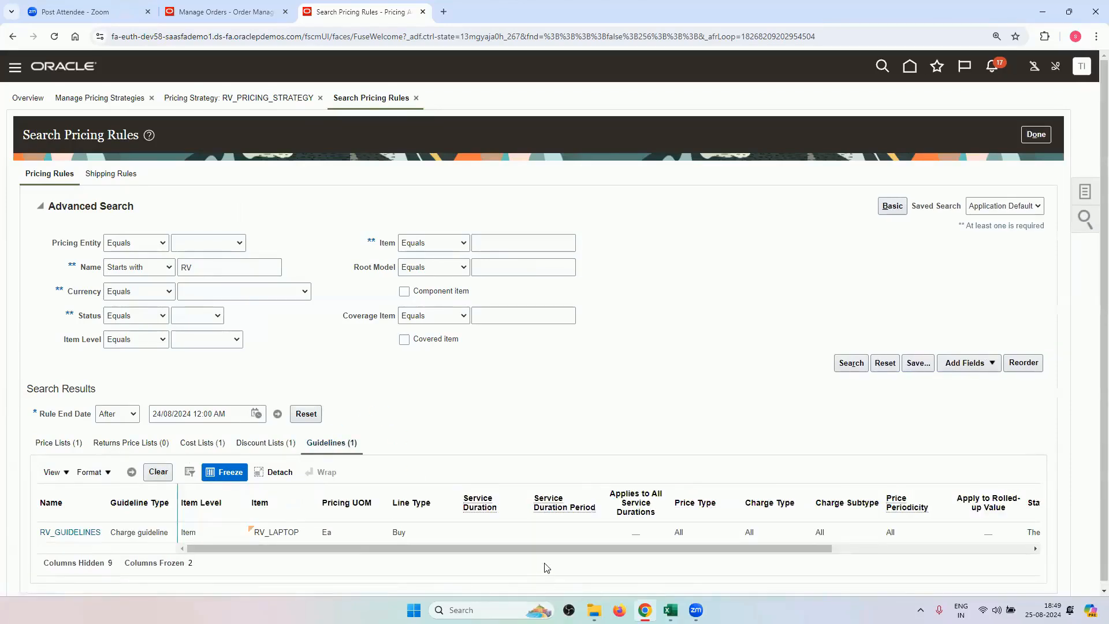
# Step: Search the shipping rules for names starting with RV and expand the search criteria above the shipping charge list results
pyautogui.click(137, 175)
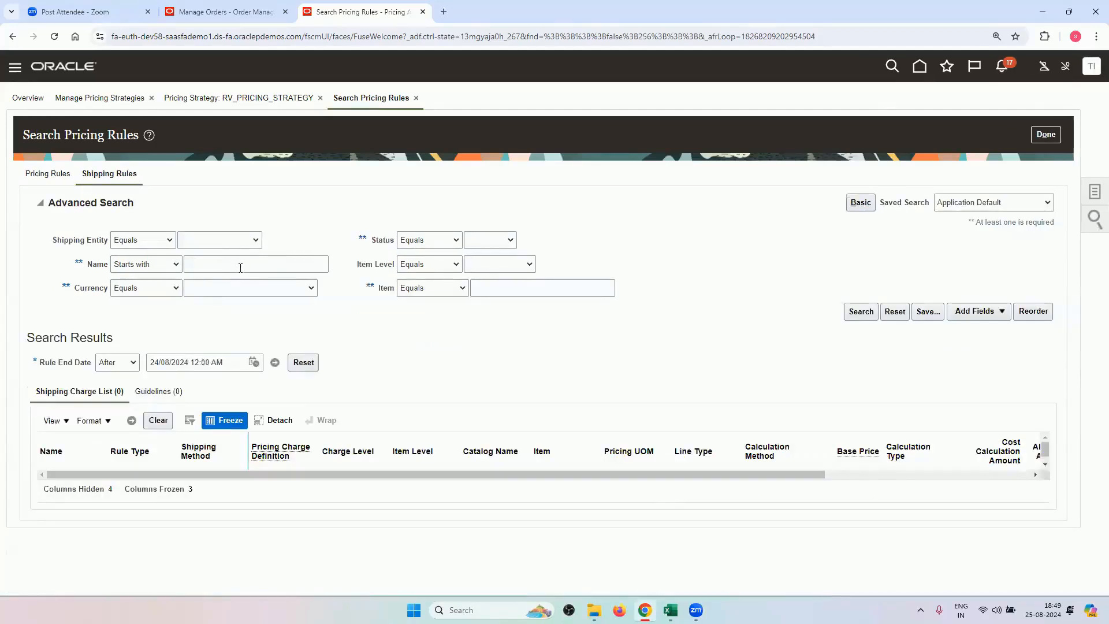
pyautogui.click(242, 264)
pyautogui.write('RV')
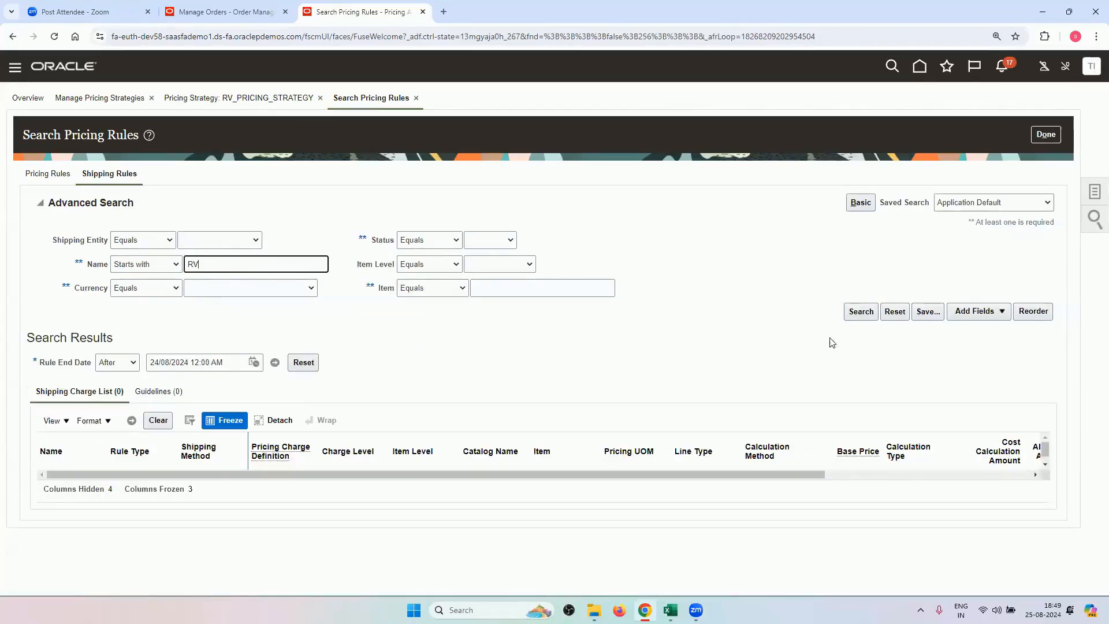
pyautogui.click(861, 311)
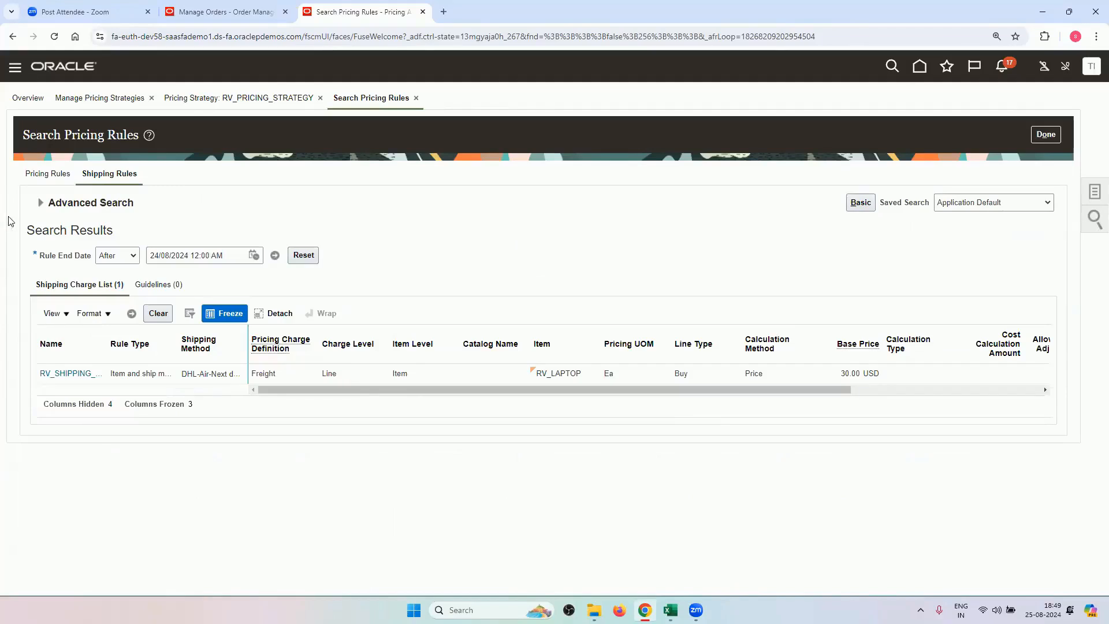
pyautogui.click(40, 203)
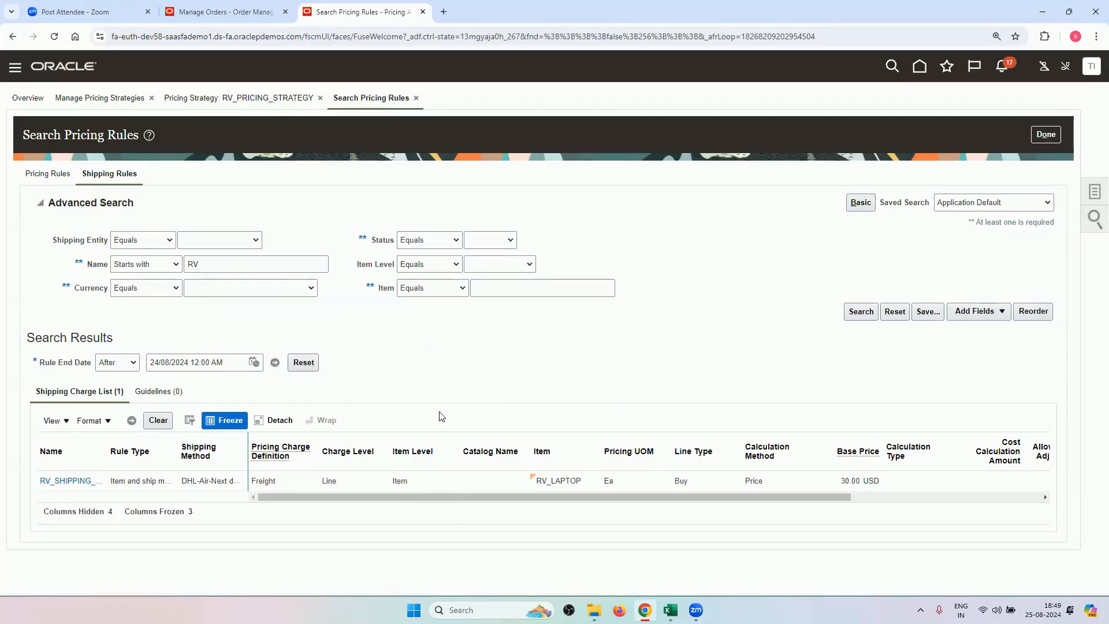
# Step: Return to the draft order in Manage Orders and set its order currency to US Dollar
pyautogui.click(257, 13)
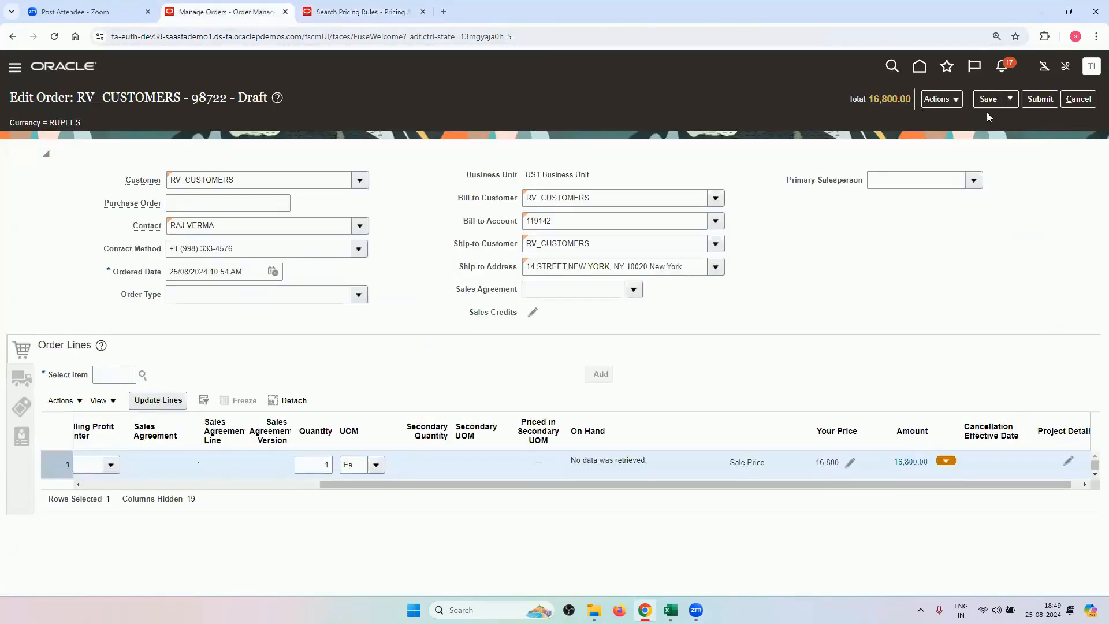
pyautogui.click(940, 101)
pyautogui.click(970, 178)
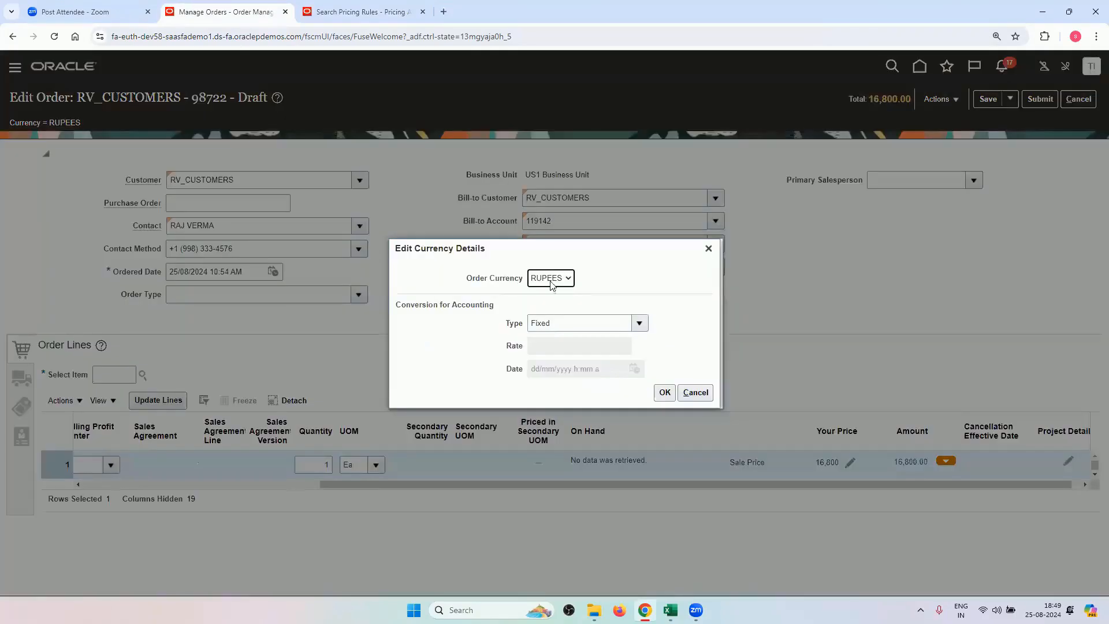
pyautogui.click(551, 279)
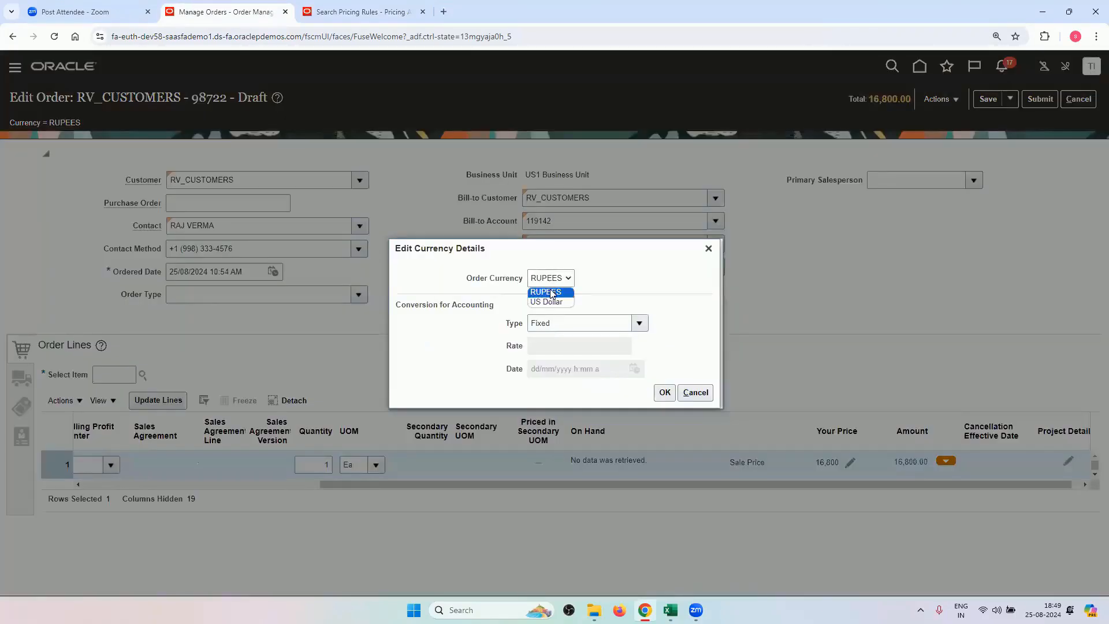
pyautogui.click(548, 299)
pyautogui.click(665, 393)
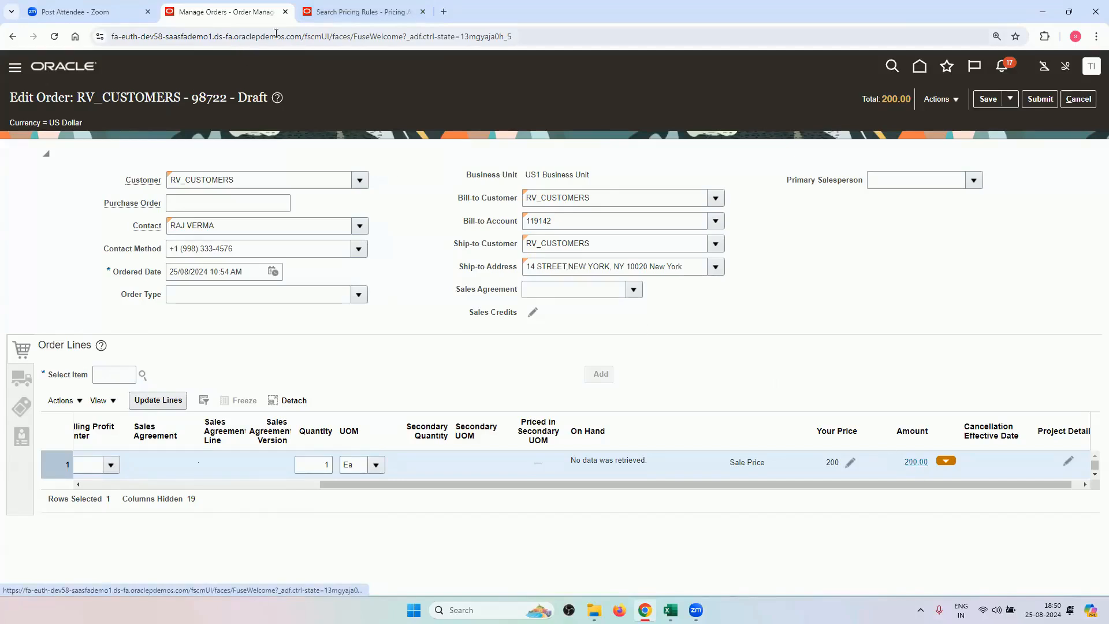
# Step: Go back to the pricing pages, find RV_PRICING_STRATEGY under Manage Pricing Strategies and open it for editing
pyautogui.click(348, 7)
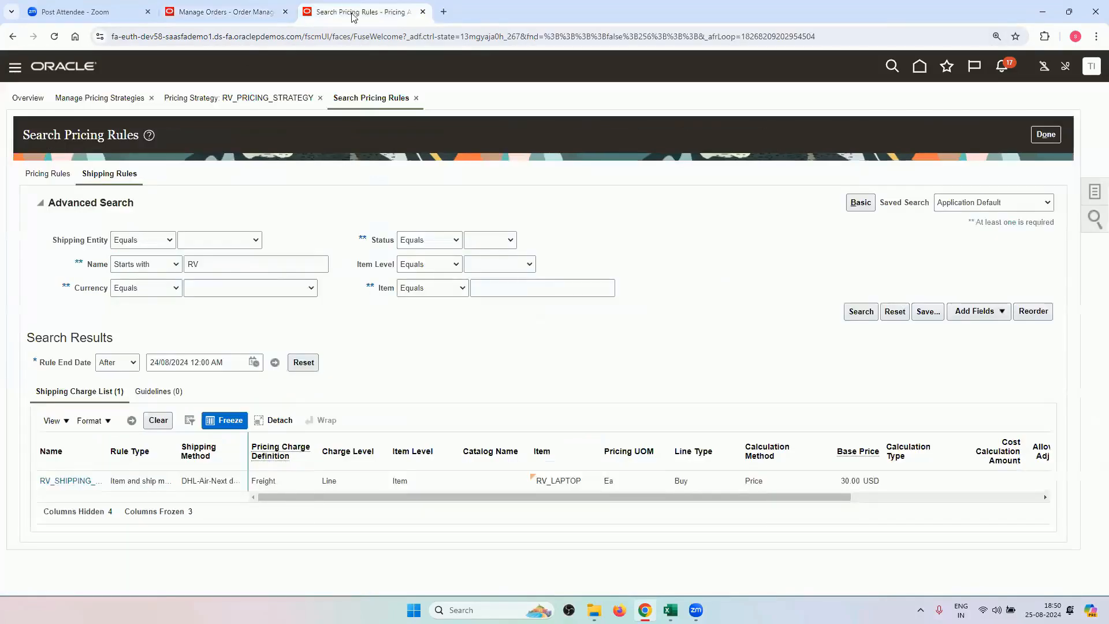
pyautogui.click(254, 11)
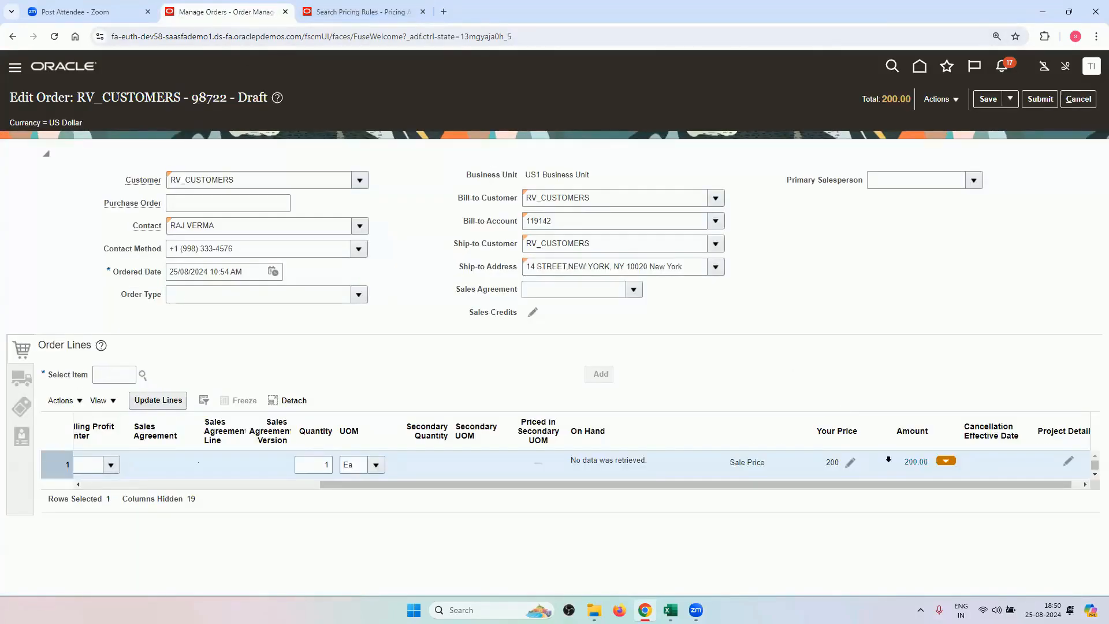
pyautogui.click(374, 9)
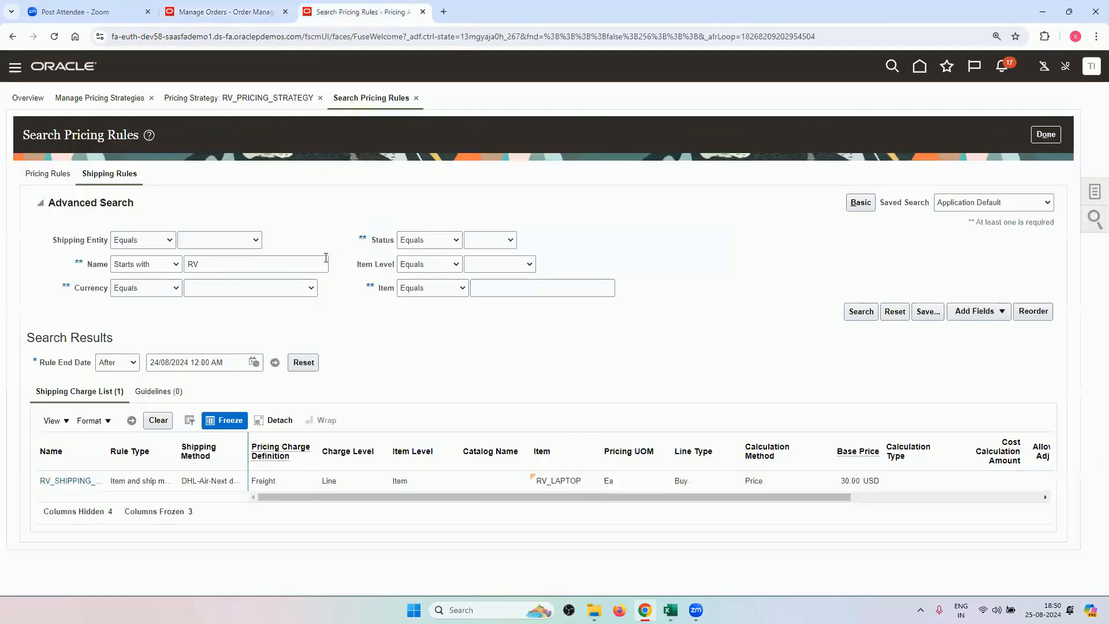
pyautogui.click(1094, 192)
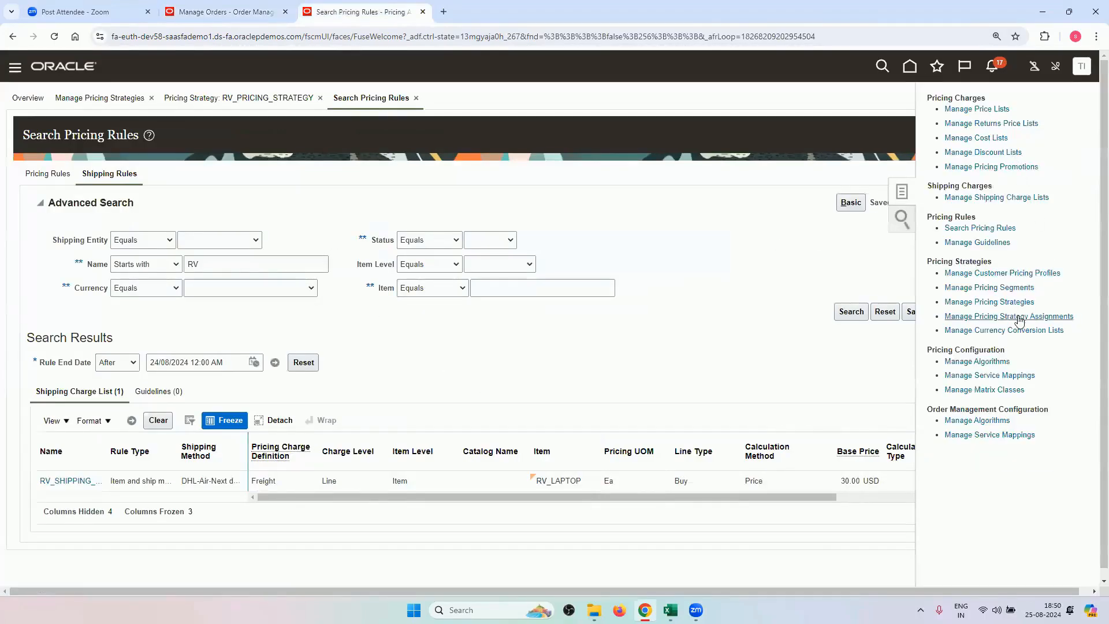
pyautogui.click(1018, 304)
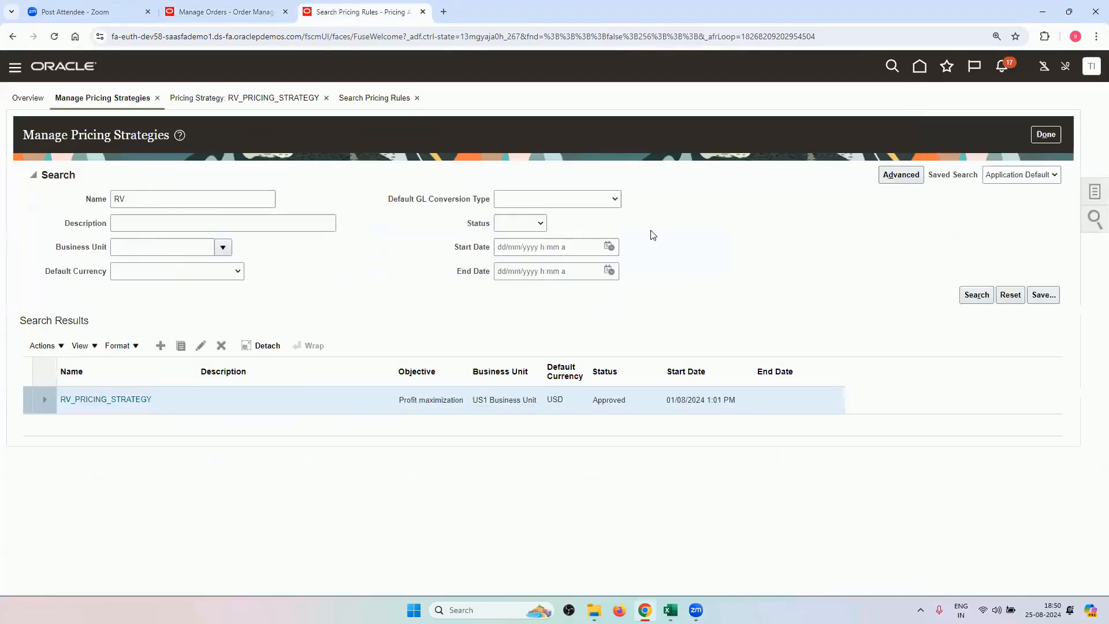
pyautogui.click(200, 345)
pyautogui.scroll(-2, 265, 317)
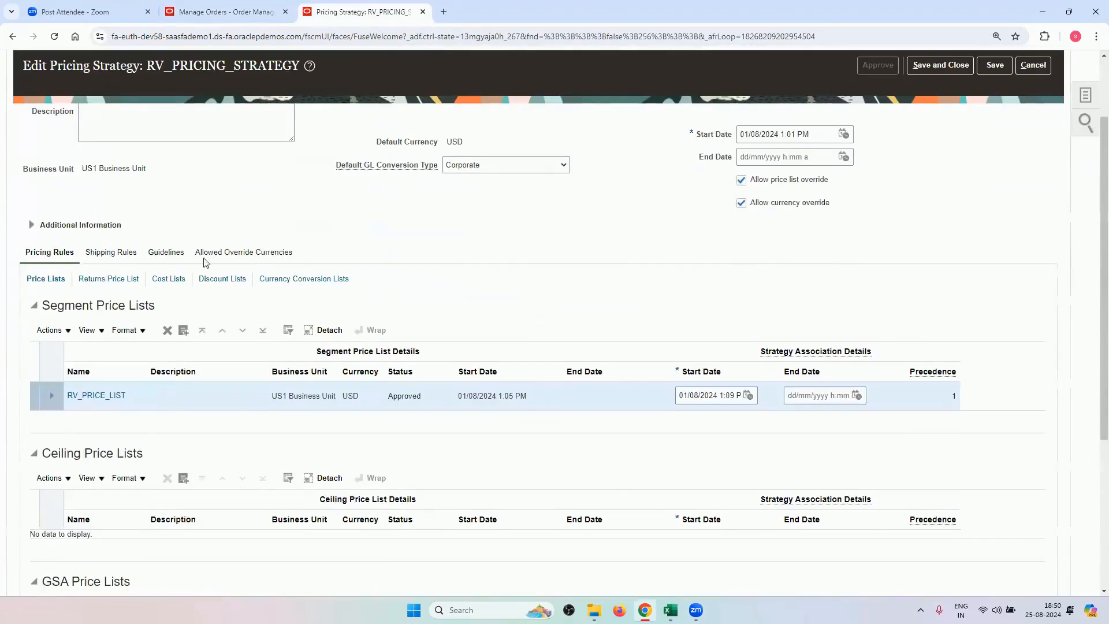
# Step: Delete RUPEES from the strategy's allowed override currencies and remove the RV currency conversion list from its pricing rules
pyautogui.click(260, 252)
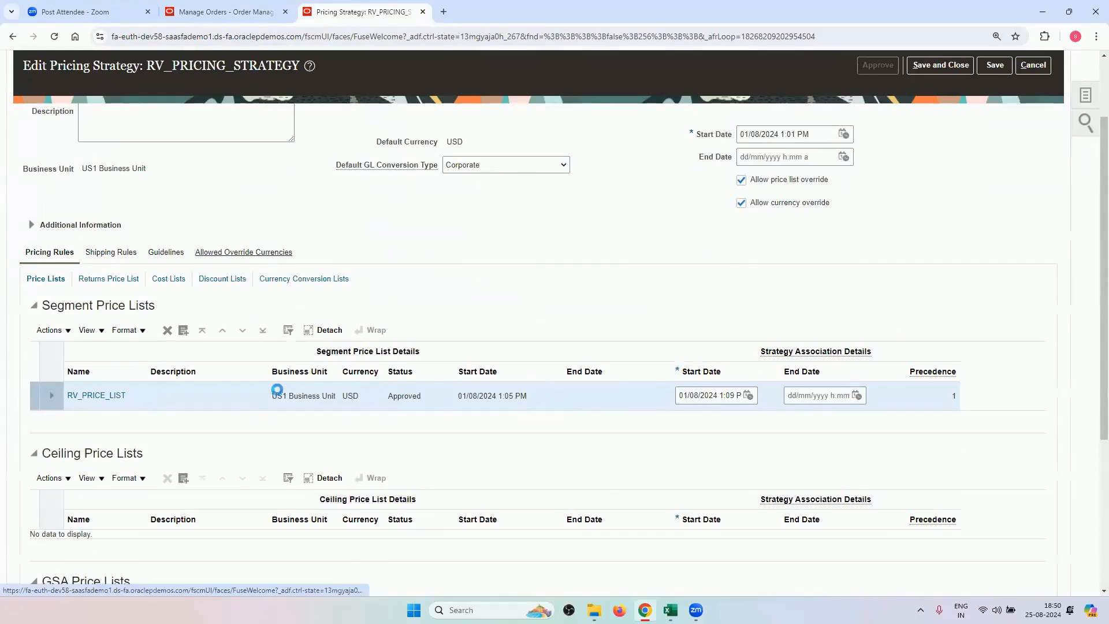
pyautogui.click(143, 377)
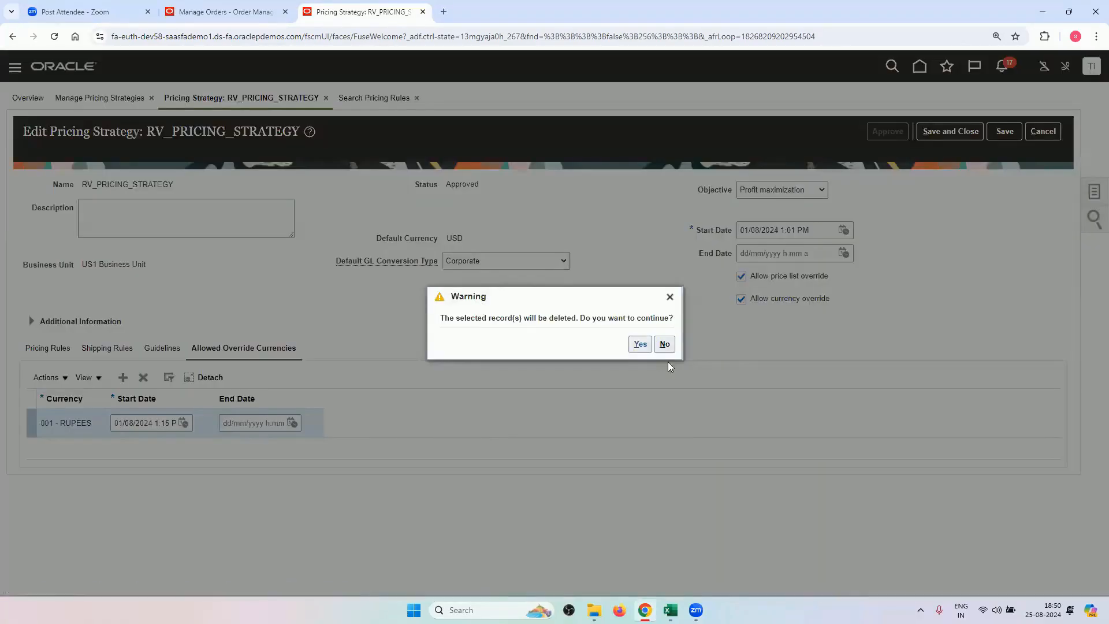
pyautogui.click(639, 344)
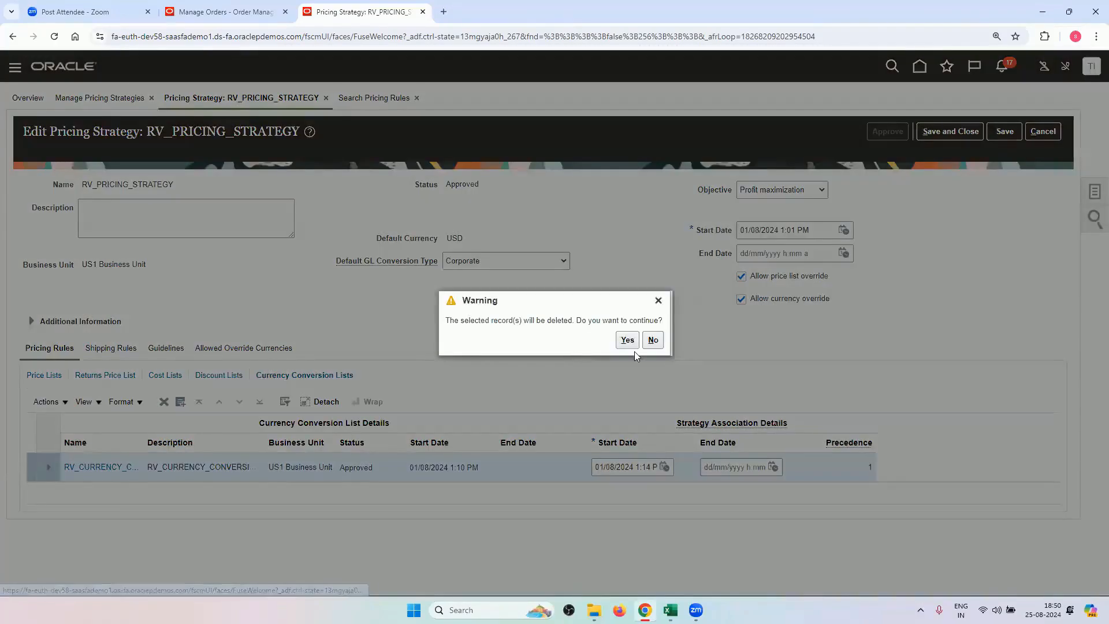
pyautogui.click(629, 343)
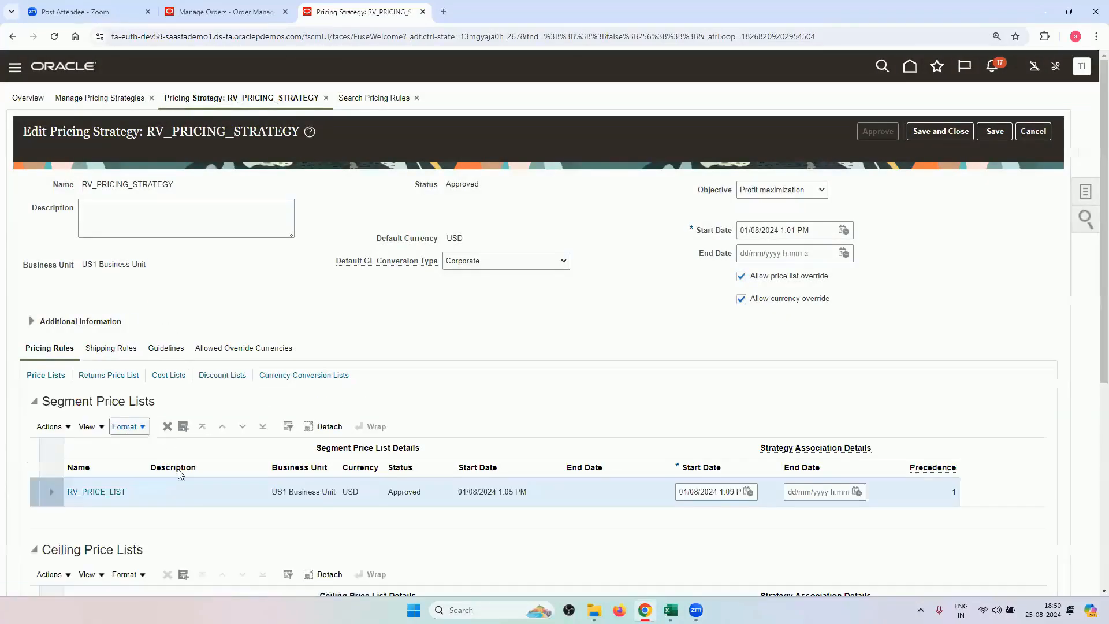
# Step: Save and close the pricing strategy RV_PRICING_STRATEGY, and reopen it to view its pricing rules
pyautogui.click(945, 133)
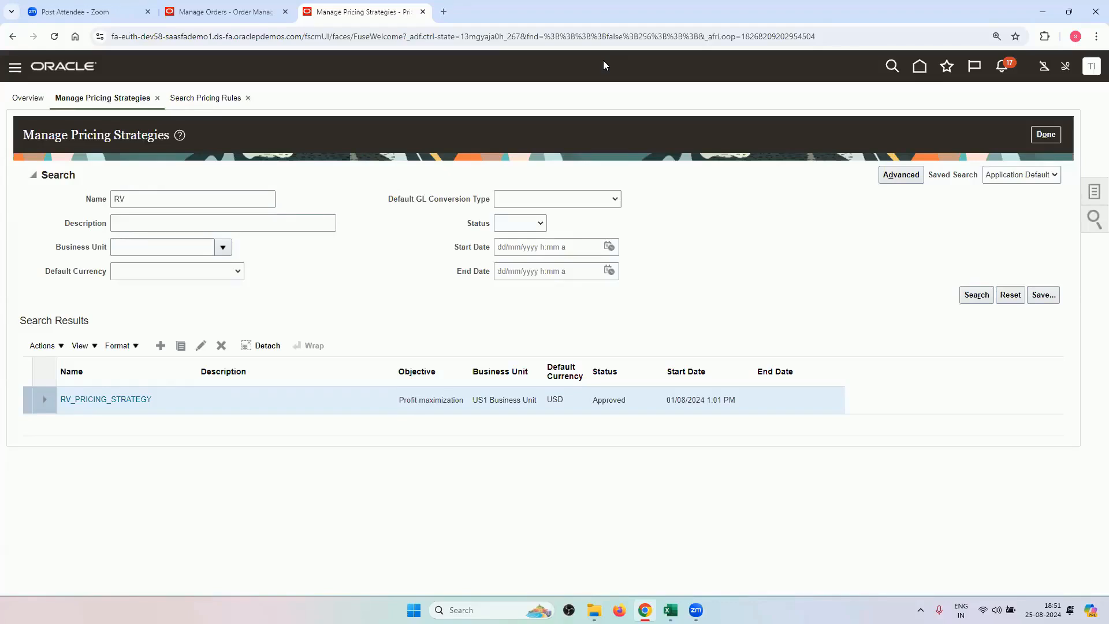
pyautogui.click(110, 399)
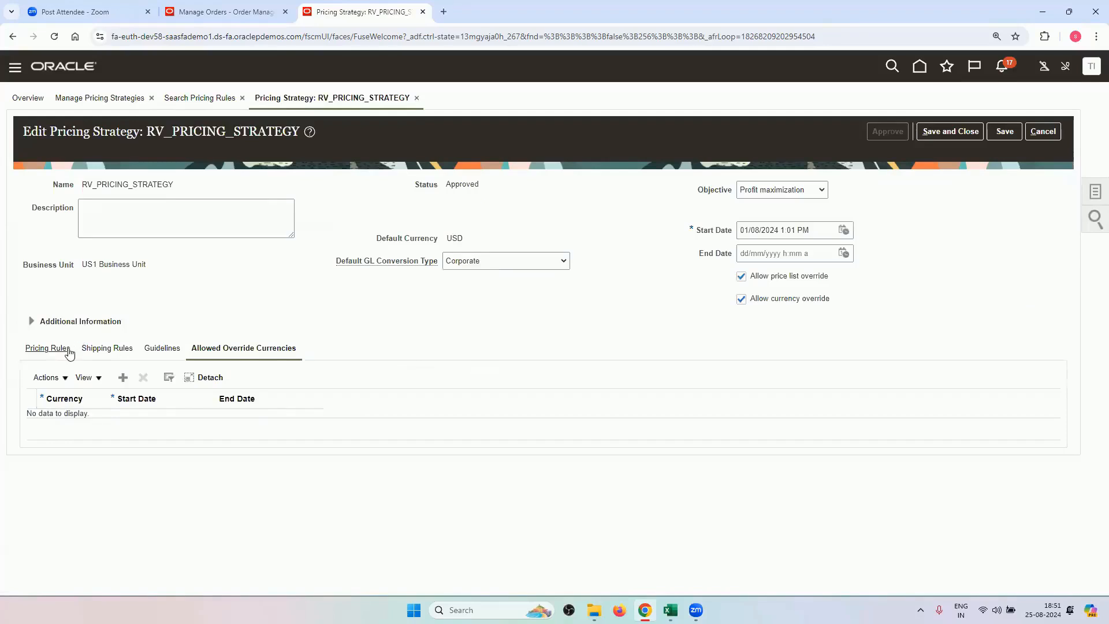
pyautogui.click(68, 352)
pyautogui.scroll(-1, 196, 318)
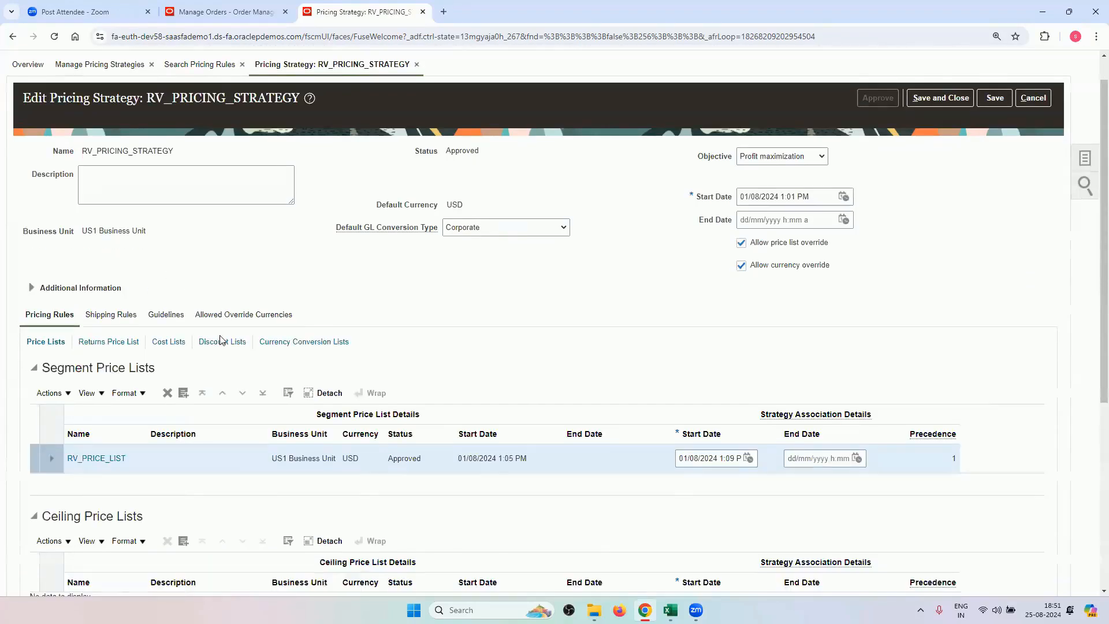
pyautogui.scroll(-2, 219, 339)
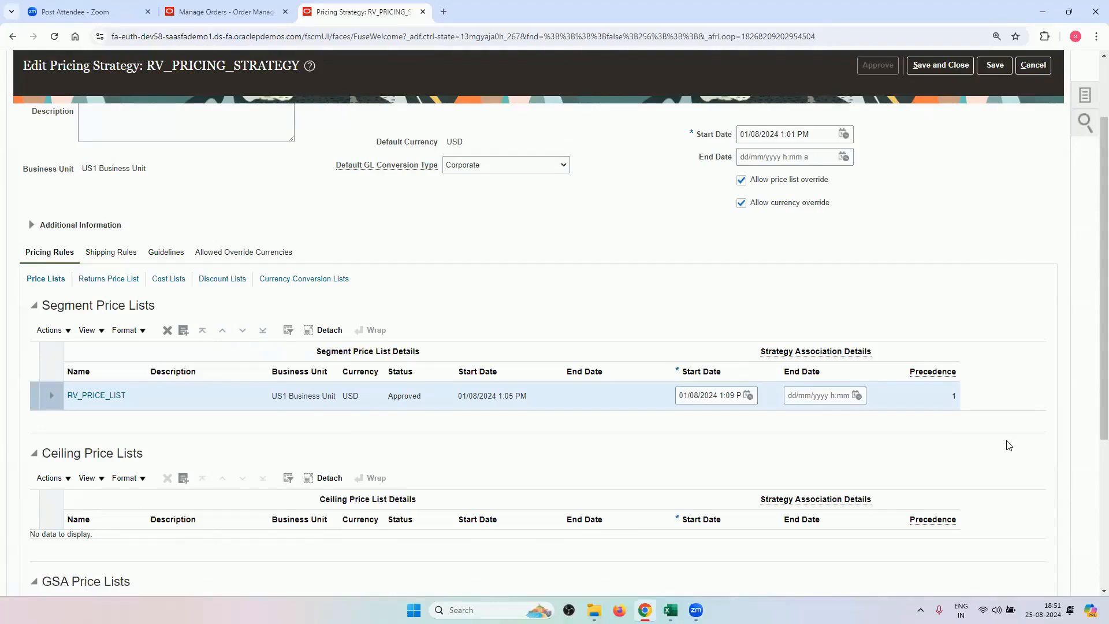
# Step: Open RV_PRICE_LIST from the strategy's segment price lists and search its item lines by line type
pyautogui.click(106, 396)
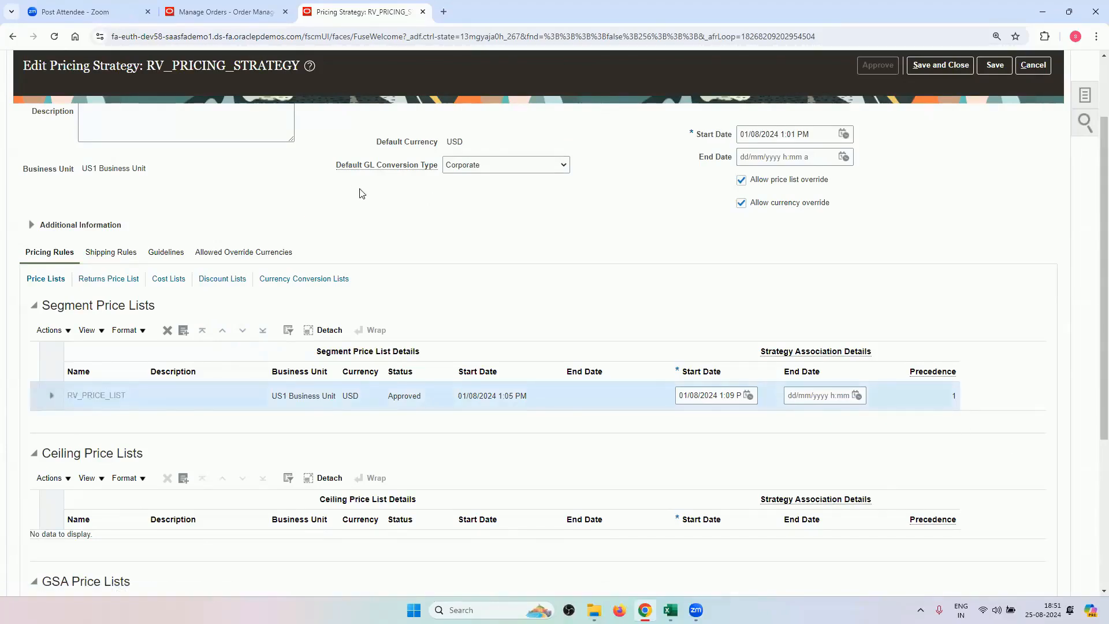
pyautogui.click(145, 413)
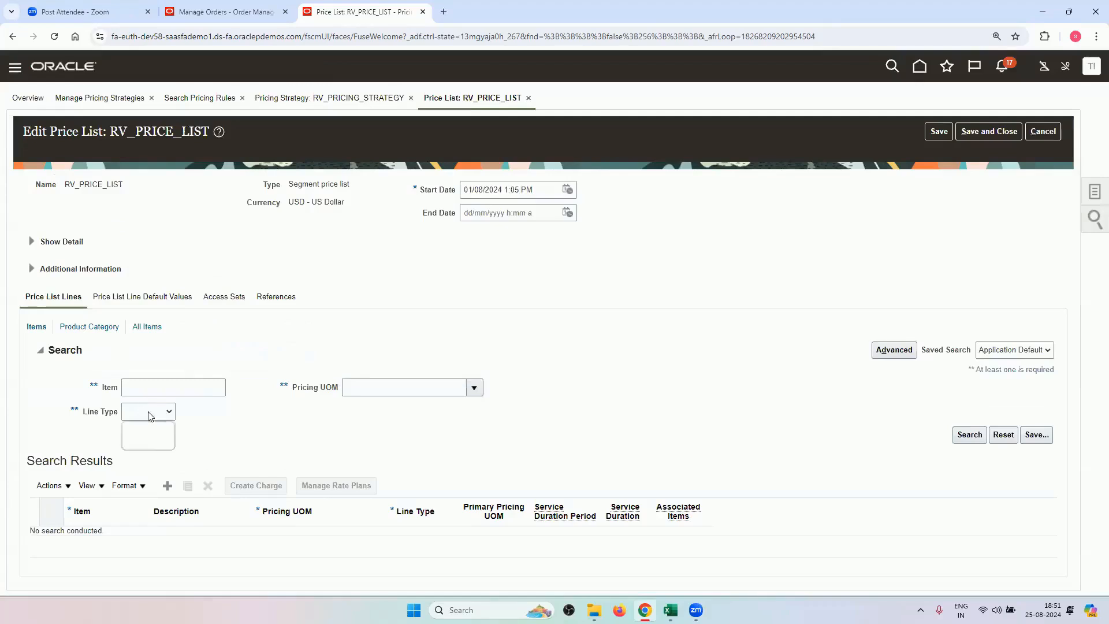
pyautogui.click(159, 434)
pyautogui.click(968, 435)
# Step: Examine the RV_LAPTOP charge details and base price, and leave the price list without saving
pyautogui.scroll(-5, 455, 404)
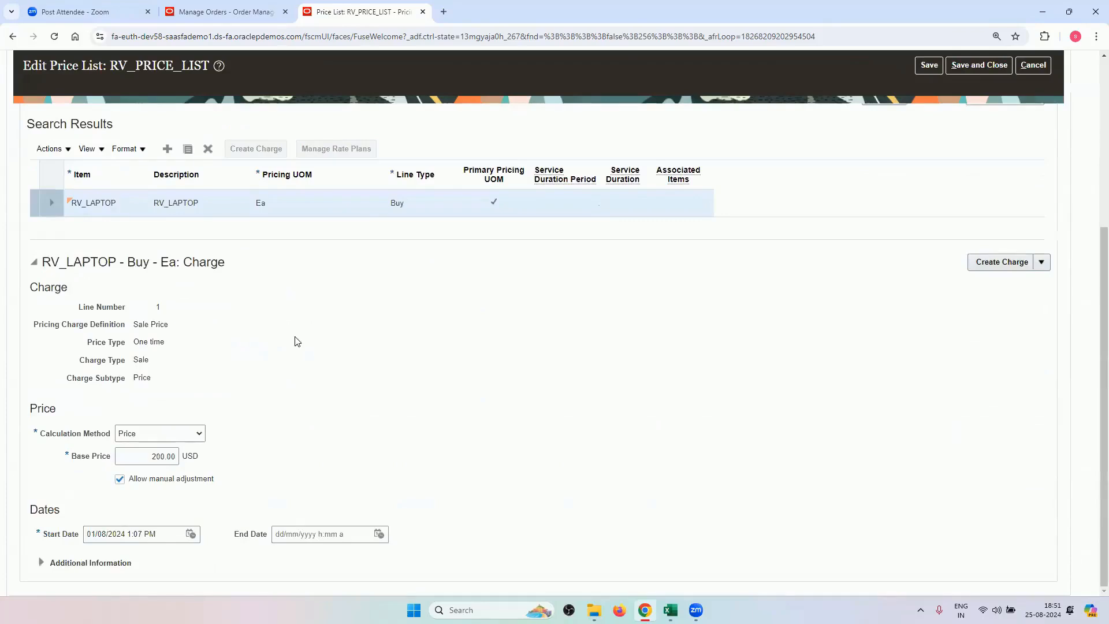
pyautogui.scroll(3, 299, 345)
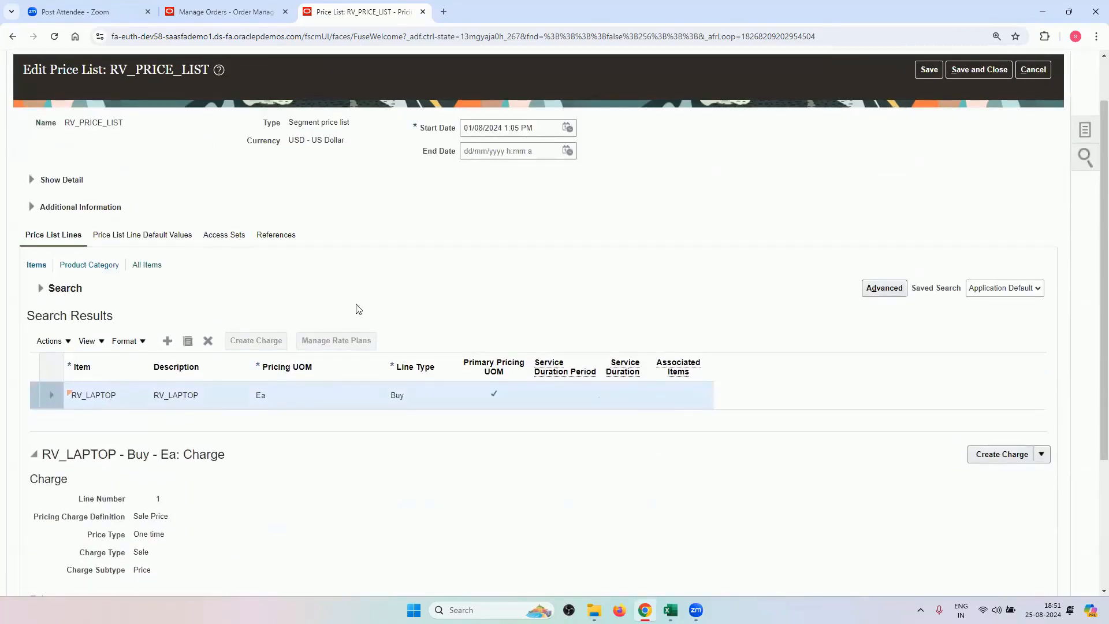
pyautogui.scroll(1, 426, 290)
pyautogui.click(1032, 132)
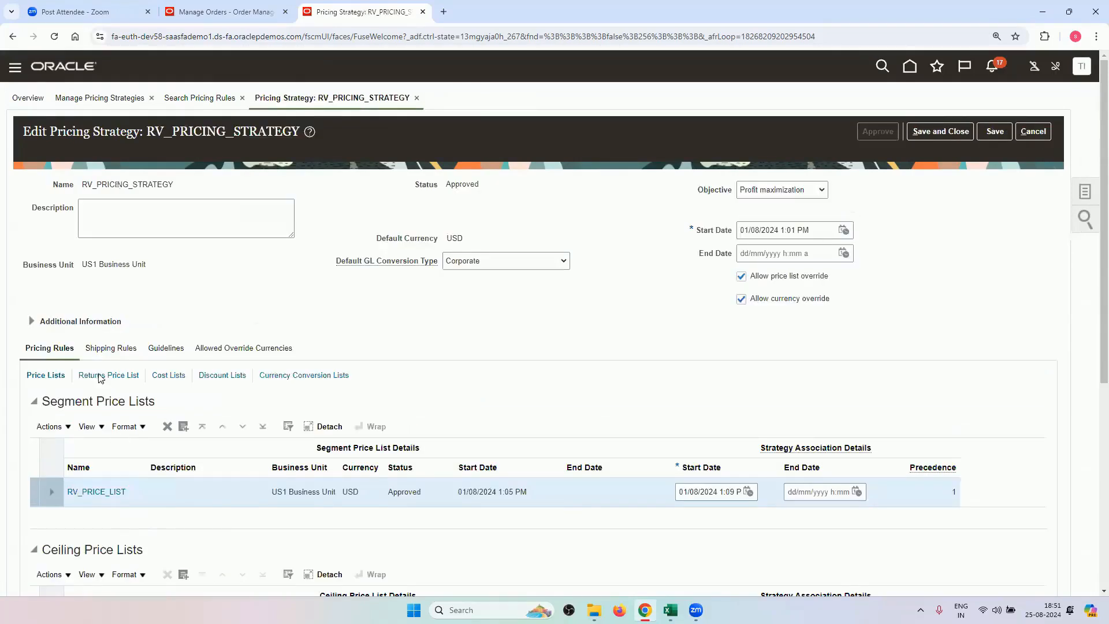
# Step: Look through the strategy's segment, ceiling, GSA and floor price list sections, and leave the strategy without saving
pyautogui.scroll(-2, 109, 407)
pyautogui.scroll(2, 130, 436)
pyautogui.scroll(-5, 137, 401)
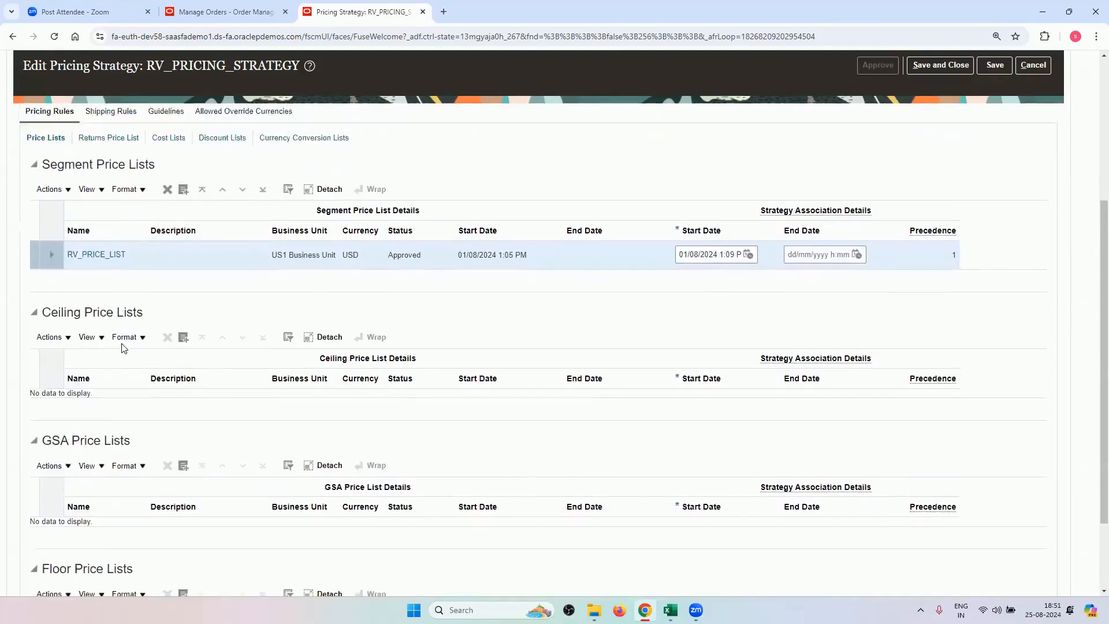
pyautogui.scroll(2, 129, 446)
pyautogui.scroll(2, 129, 447)
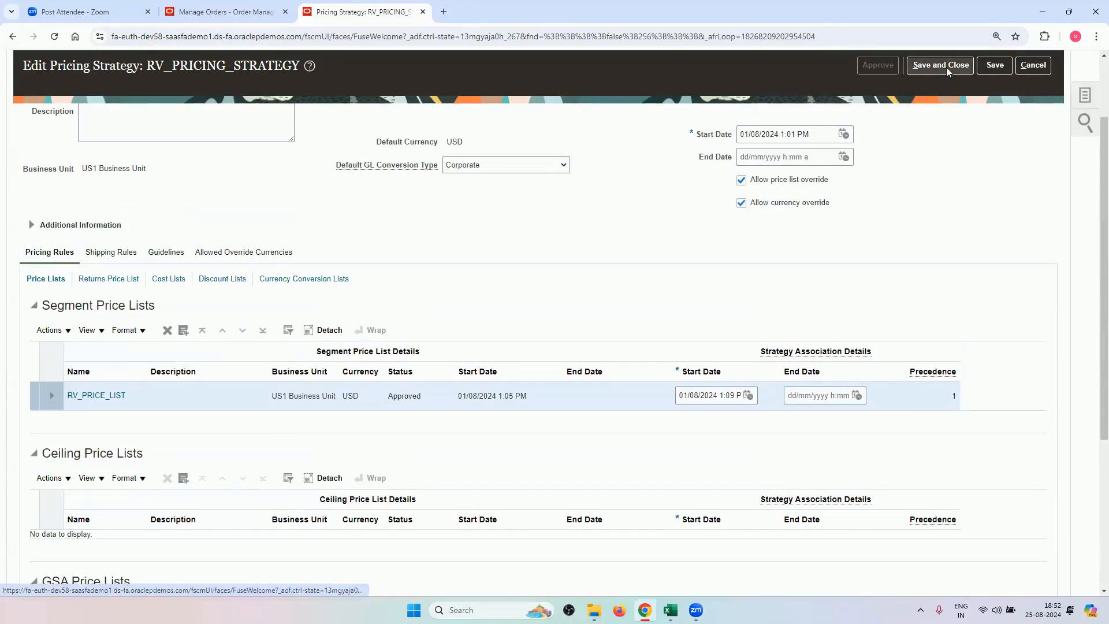
pyautogui.scroll(2, 905, 242)
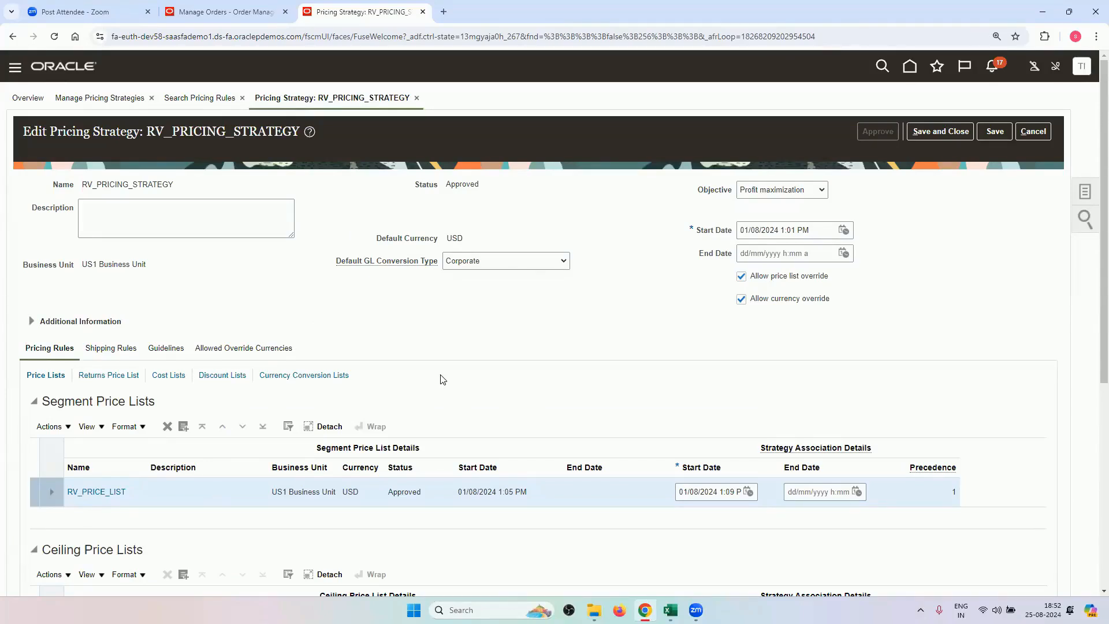
pyautogui.click(1033, 133)
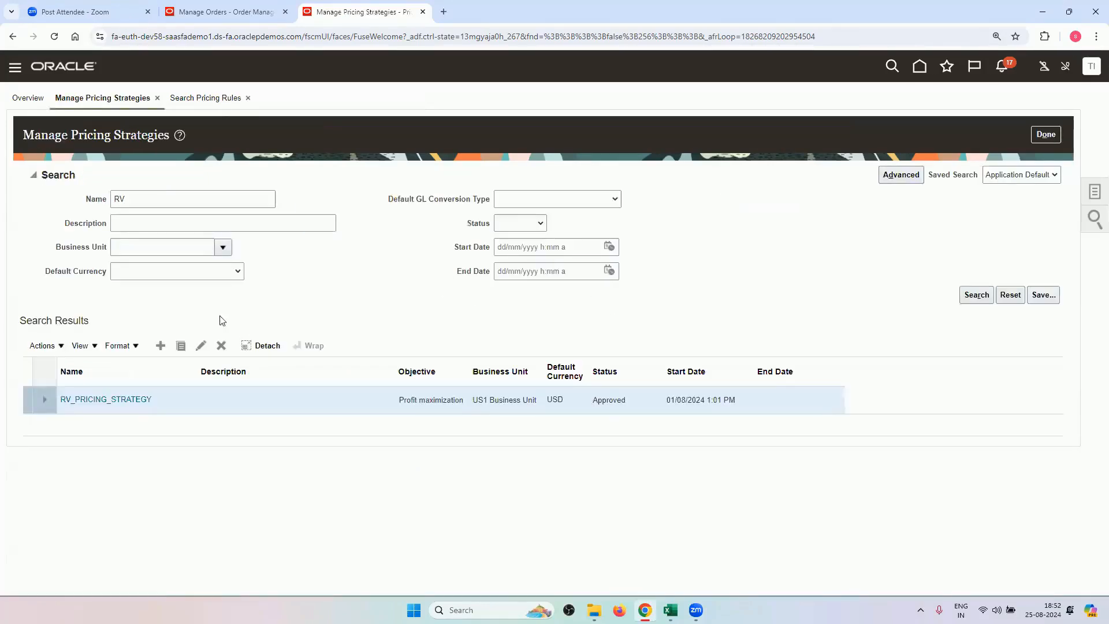
# Step: Switch to the Order Management Training Sheet in Excel and go through the tasks on the 3.Item Setup sheet
pyautogui.click(669, 609)
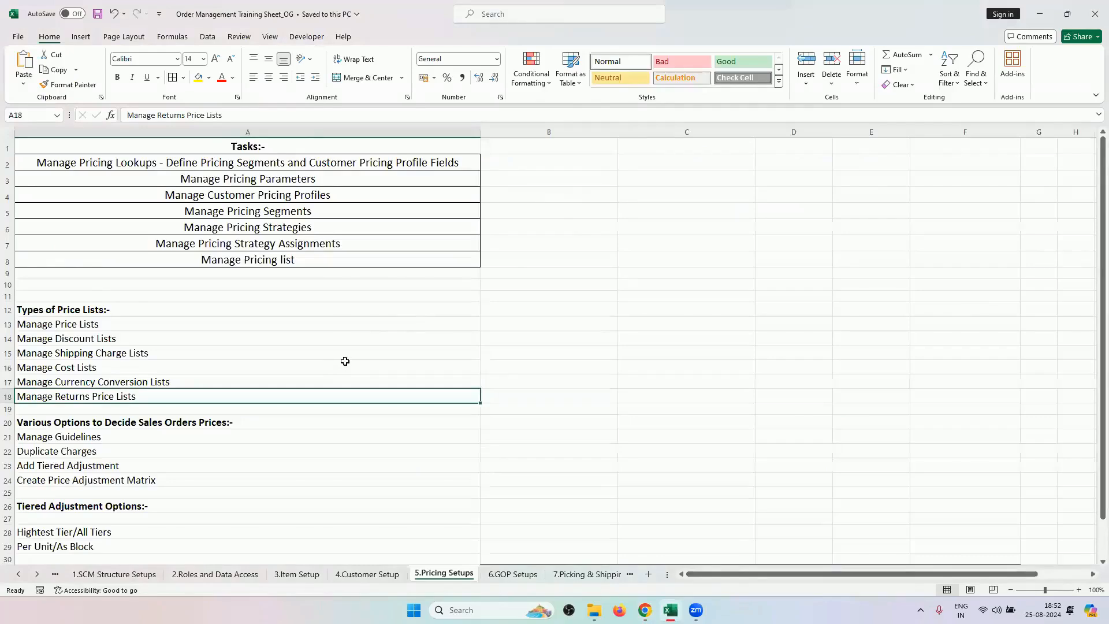
pyautogui.scroll(-2, 344, 361)
pyautogui.scroll(2, 342, 361)
pyautogui.click(297, 573)
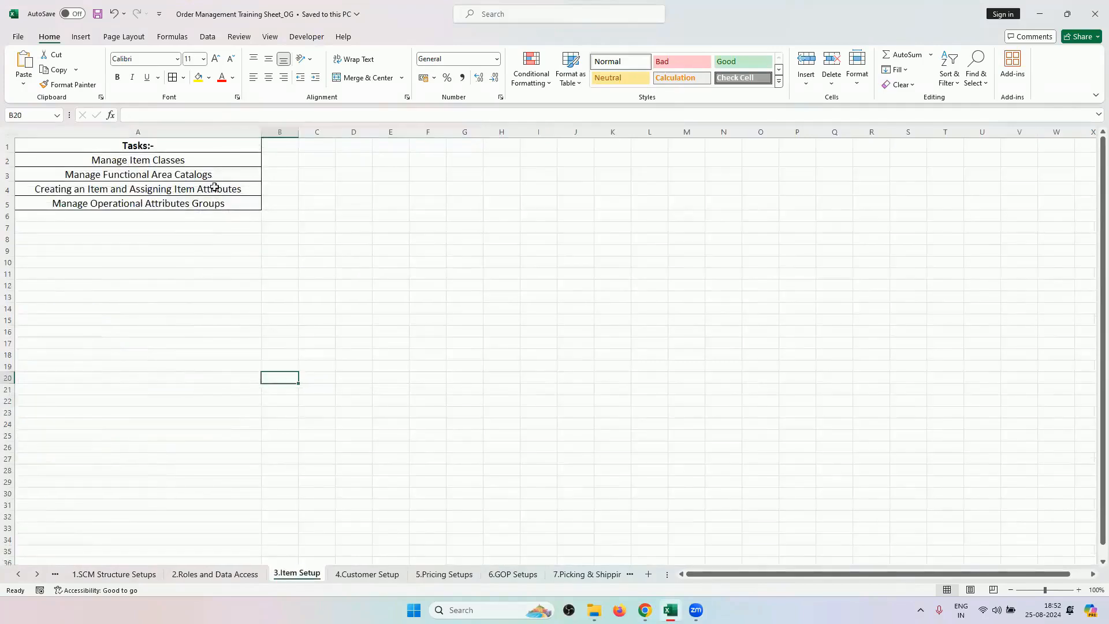
pyautogui.click(217, 156)
pyautogui.click(220, 185)
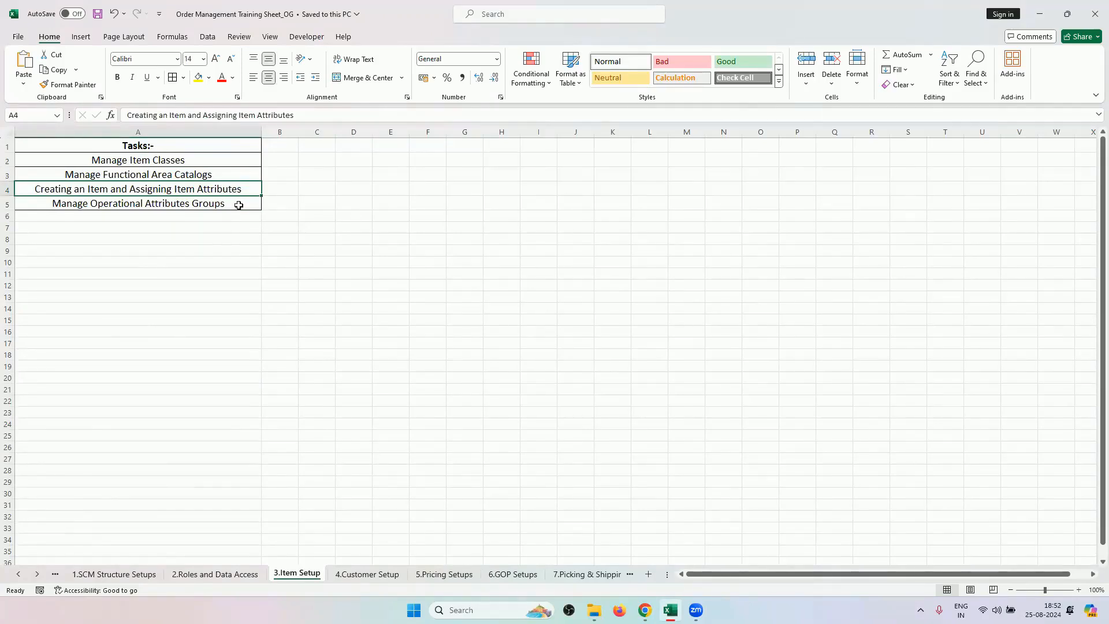
pyautogui.click(239, 204)
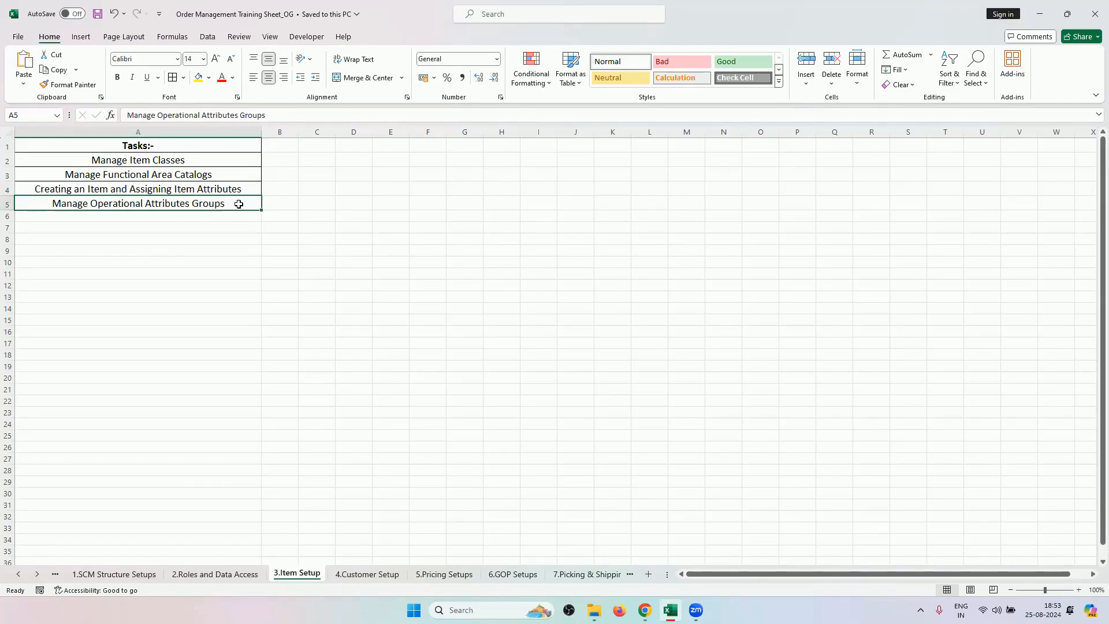
# Step: Go through the customer tasks on the 4.Customer Setup sheet and the pricing tasks on the 5.Pricing Setups sheet
pyautogui.click(341, 573)
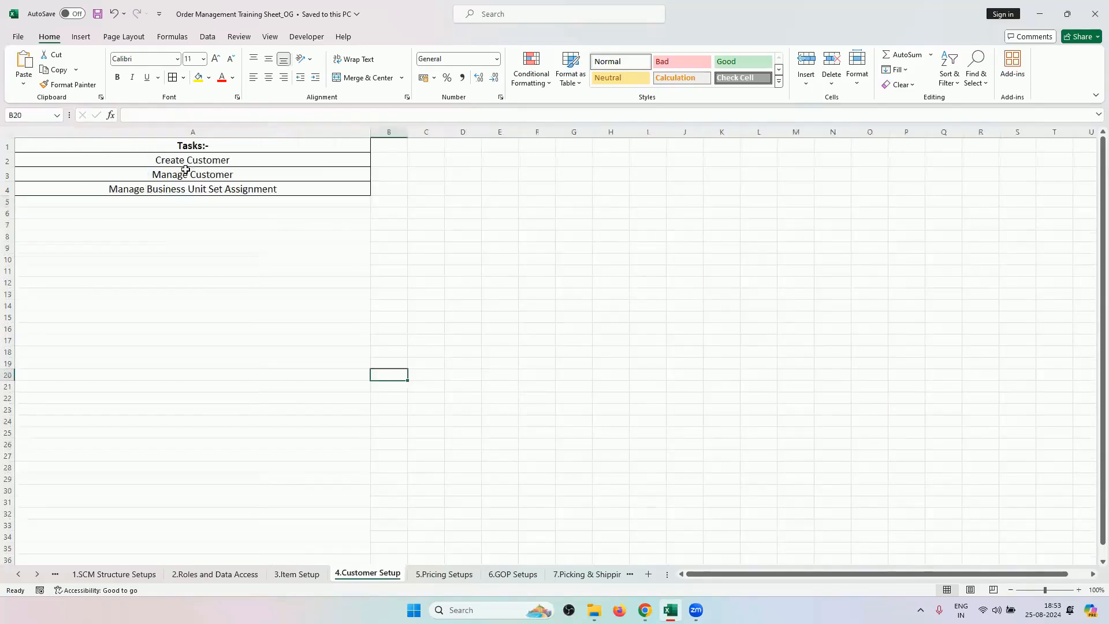
pyautogui.moveTo(193, 157); pyautogui.dragTo(192, 189)
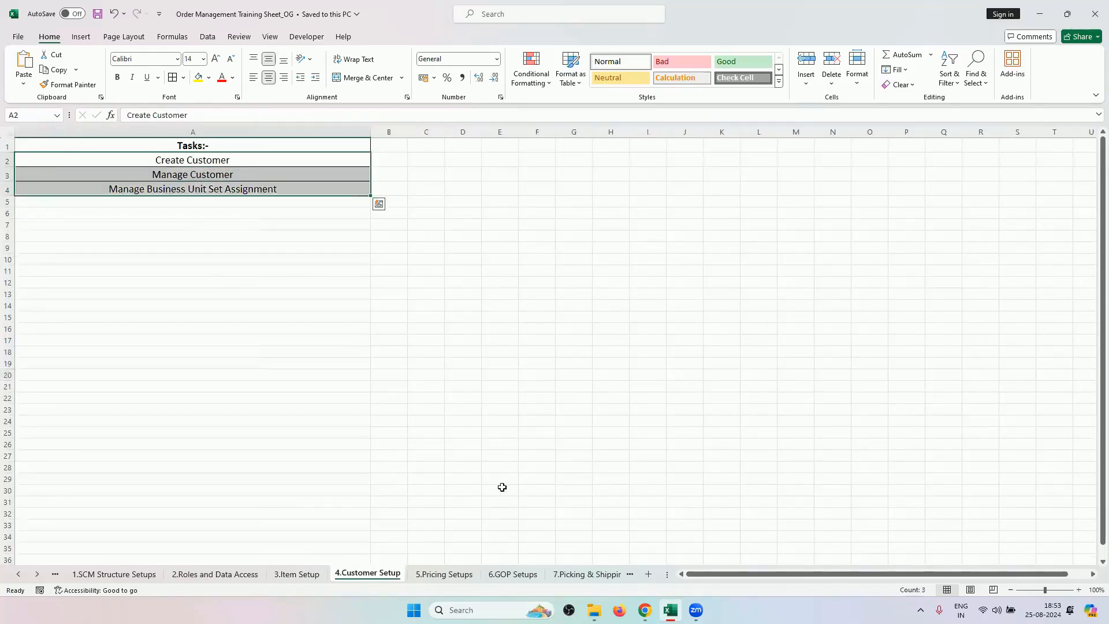
pyautogui.click(459, 573)
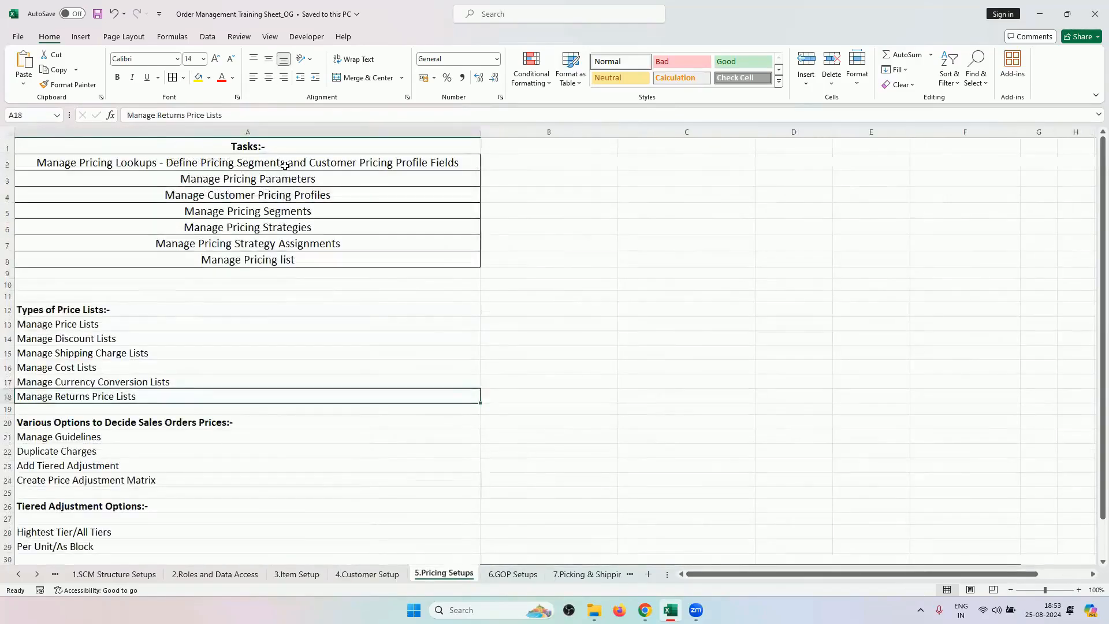
pyautogui.moveTo(285, 166); pyautogui.dragTo(280, 296)
pyautogui.scroll(-5, 279, 408)
pyautogui.scroll(5, 280, 408)
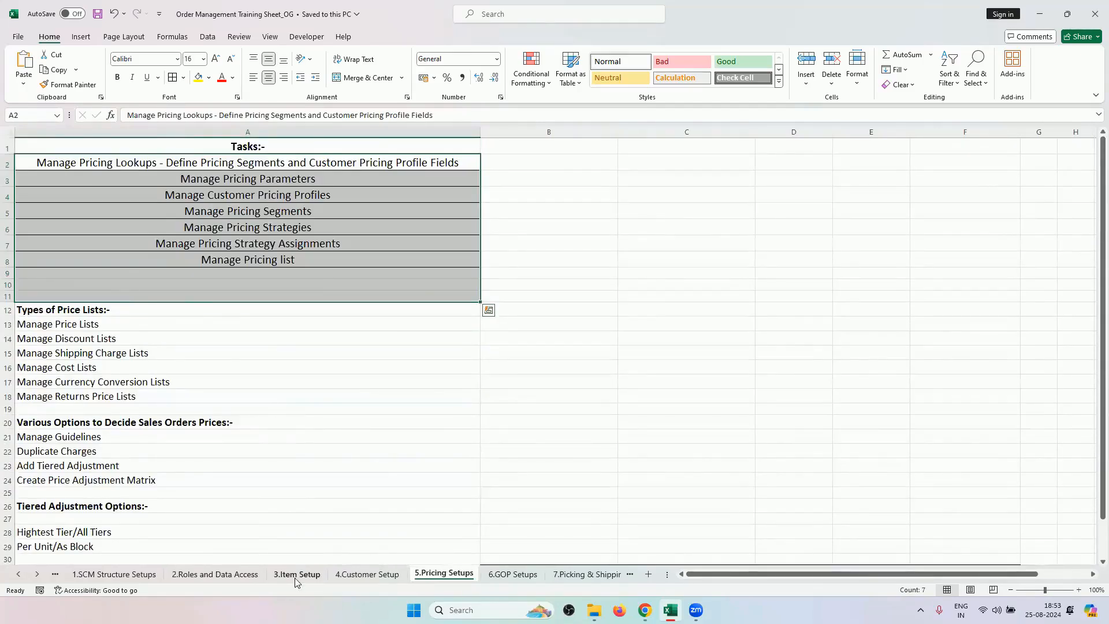
# Step: Review the options for deciding sales order prices and the types of price lists, ending at Manage Discount Lists
pyautogui.click(362, 432)
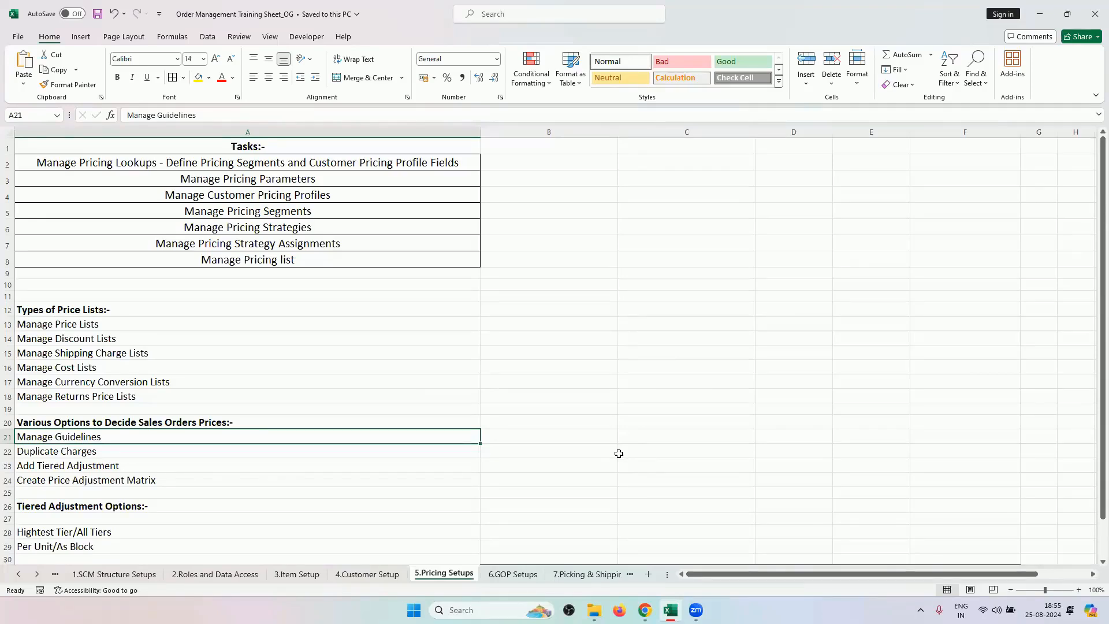
pyautogui.scroll(-3, 277, 370)
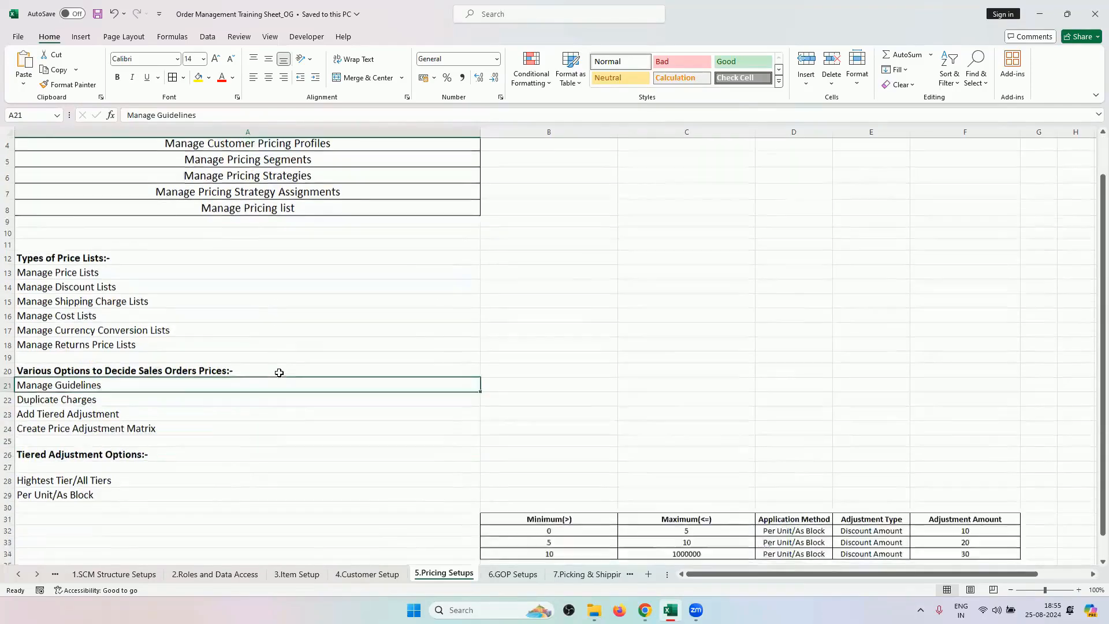
pyautogui.scroll(3, 399, 453)
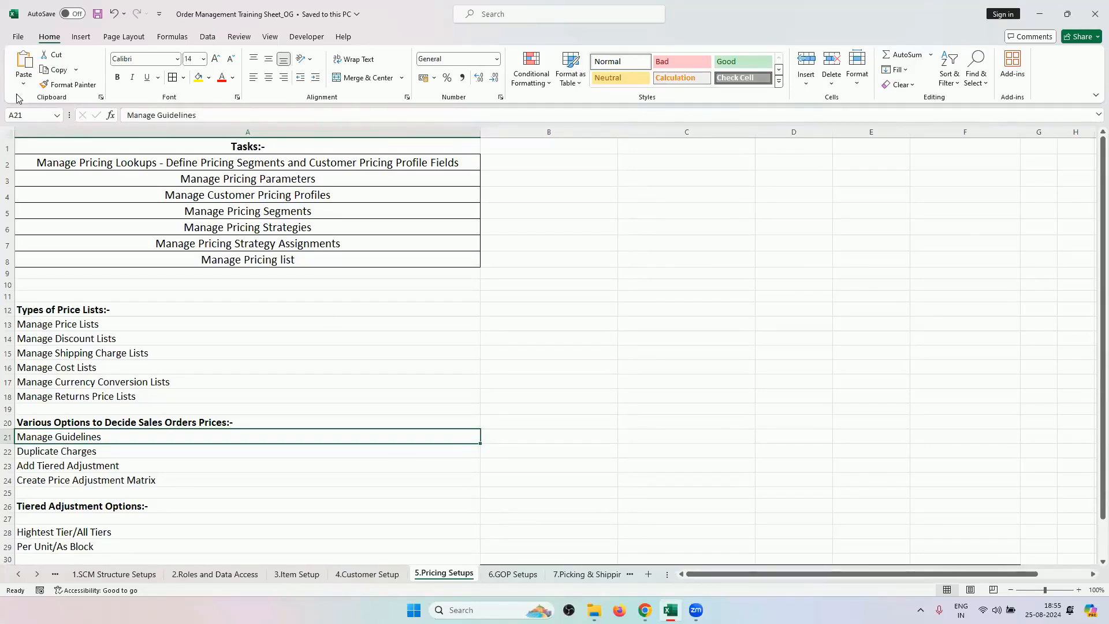
pyautogui.click(199, 328)
pyautogui.click(176, 347)
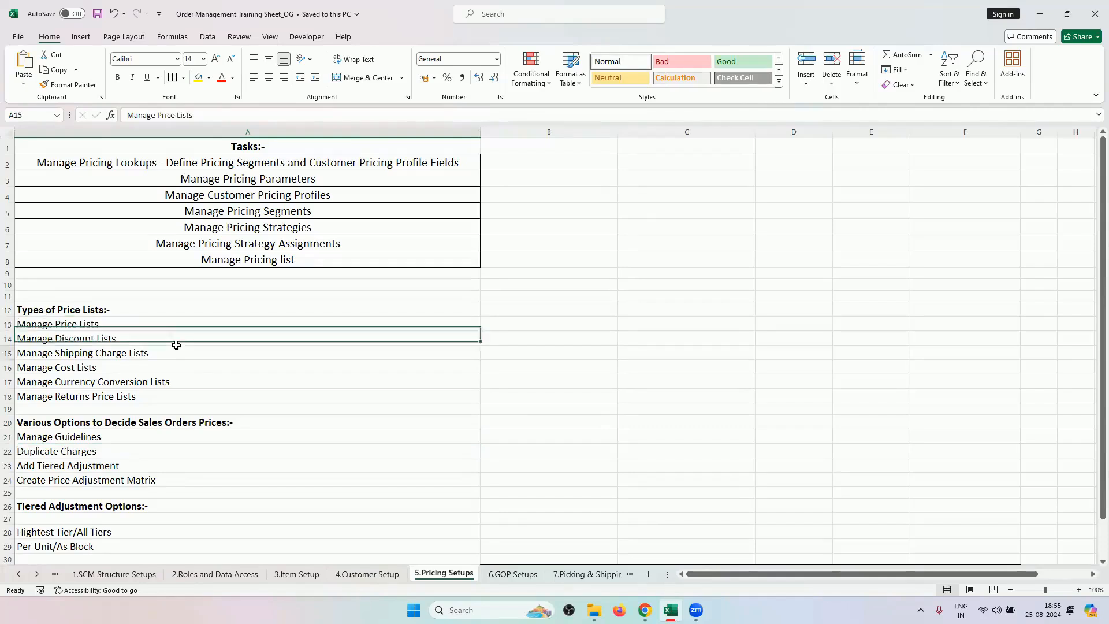
pyautogui.click(176, 337)
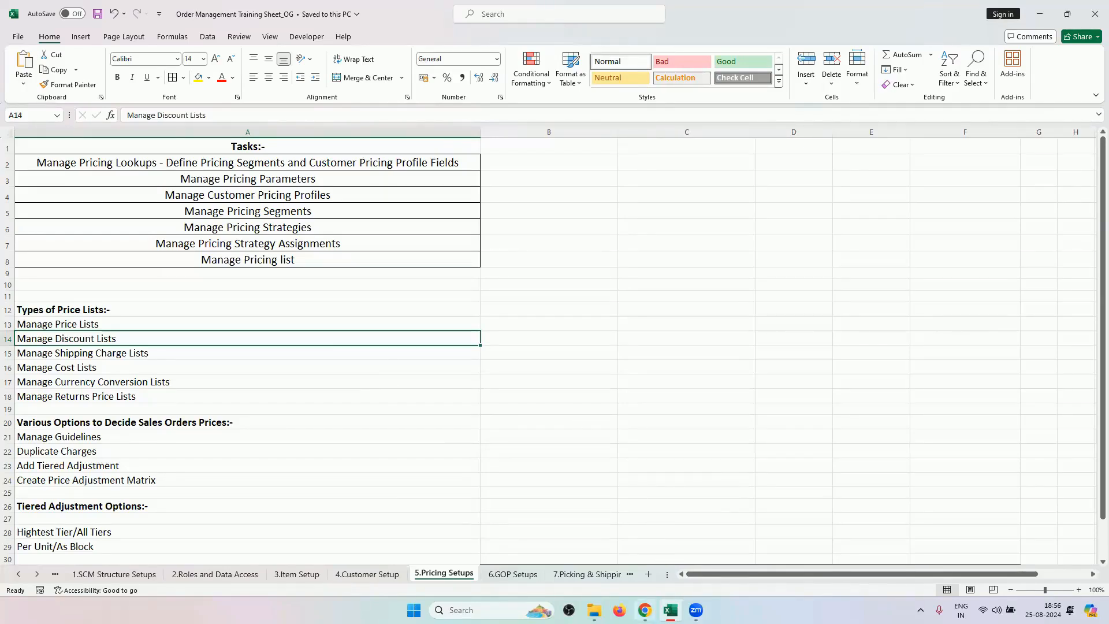
# Step: Switch to Chrome, examine the Default GL Conversion Type options in the pricing strategy search, and return to the Excel training sheet
pyautogui.click(645, 609)
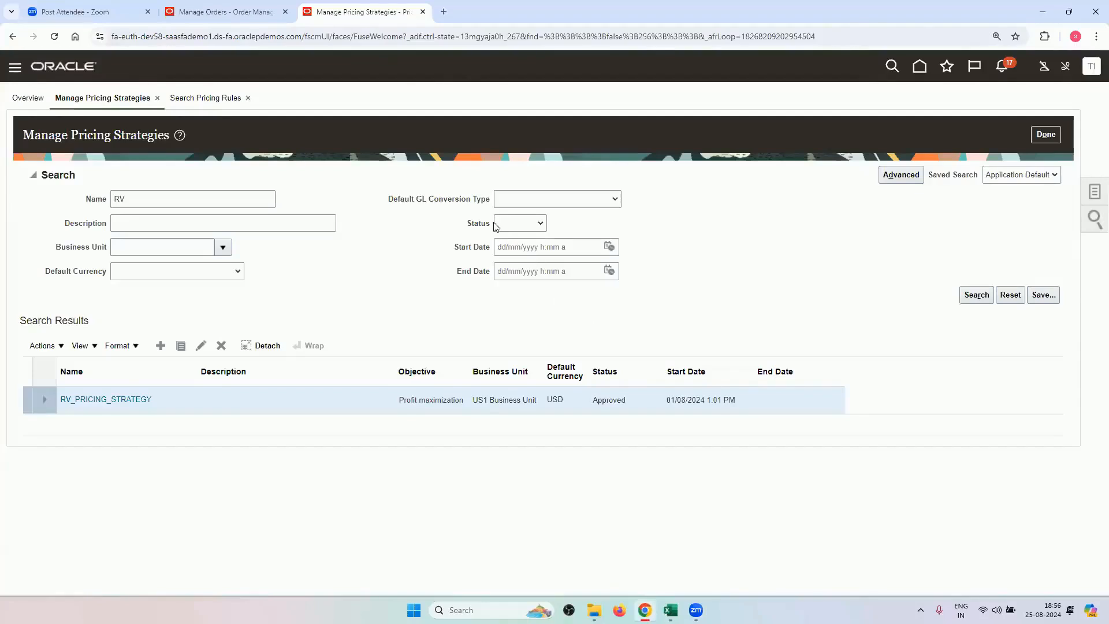
pyautogui.click(540, 199)
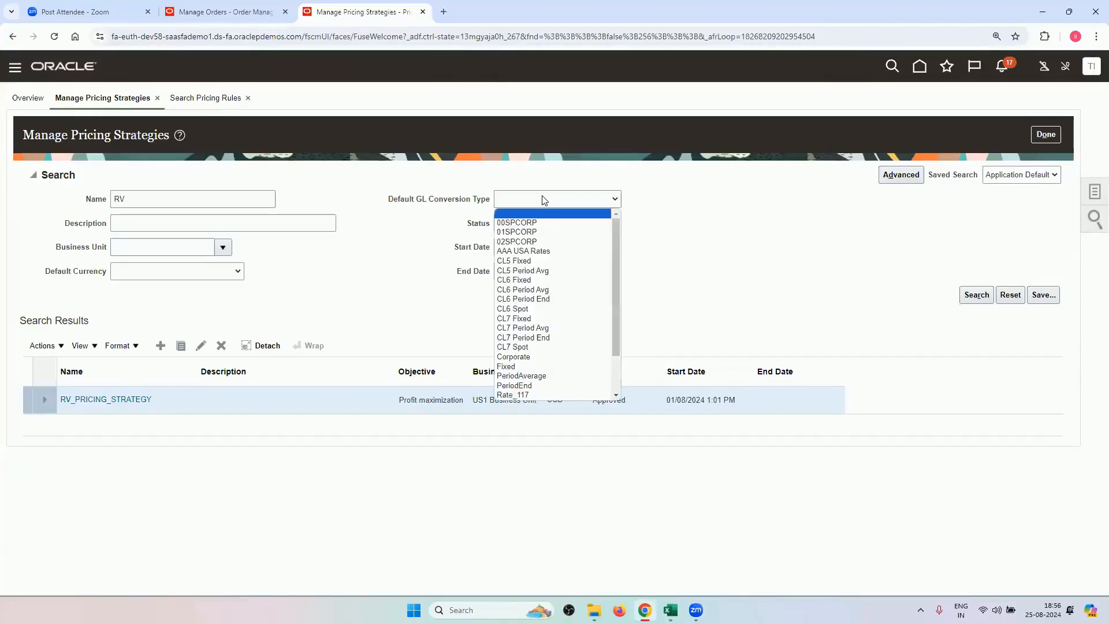
pyautogui.click(540, 199)
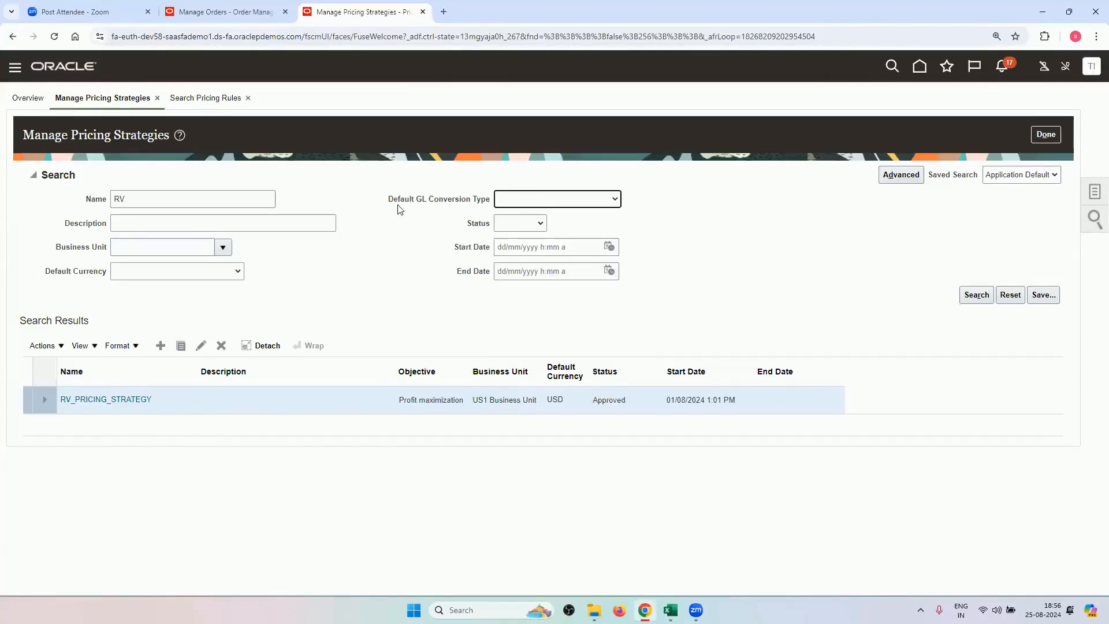
pyautogui.click(532, 201)
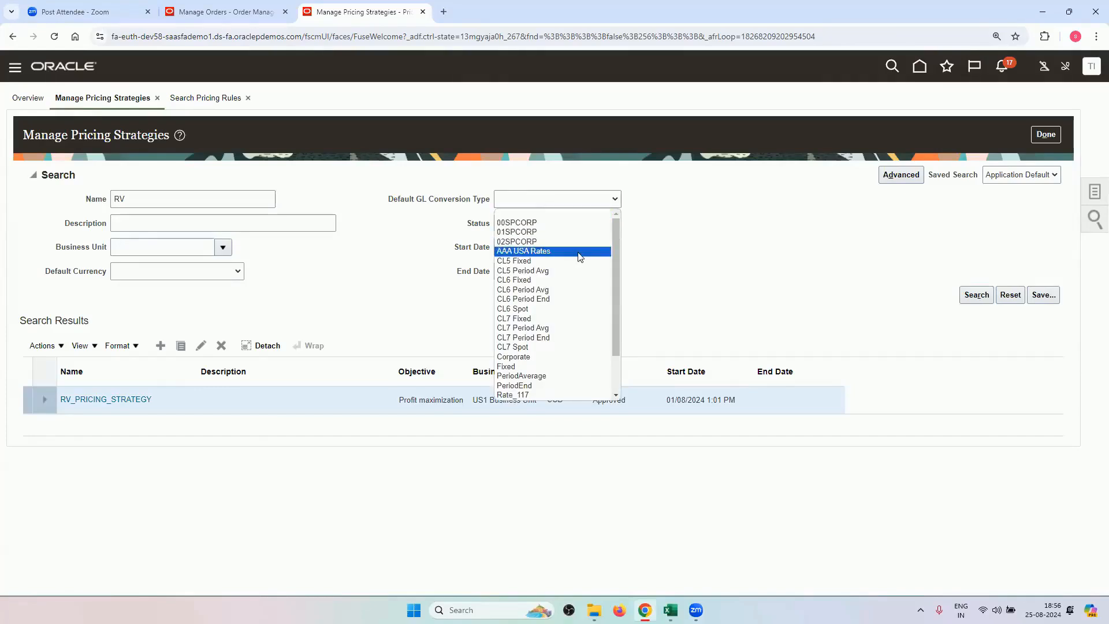
pyautogui.moveTo(616, 264); pyautogui.dragTo(636, 349)
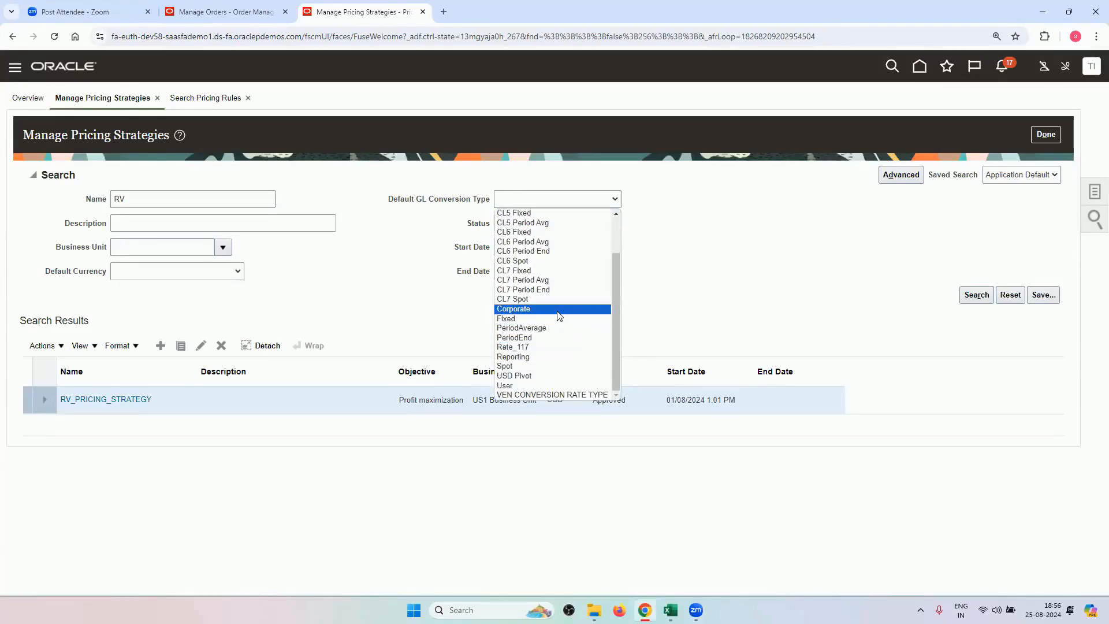
pyautogui.click(366, 254)
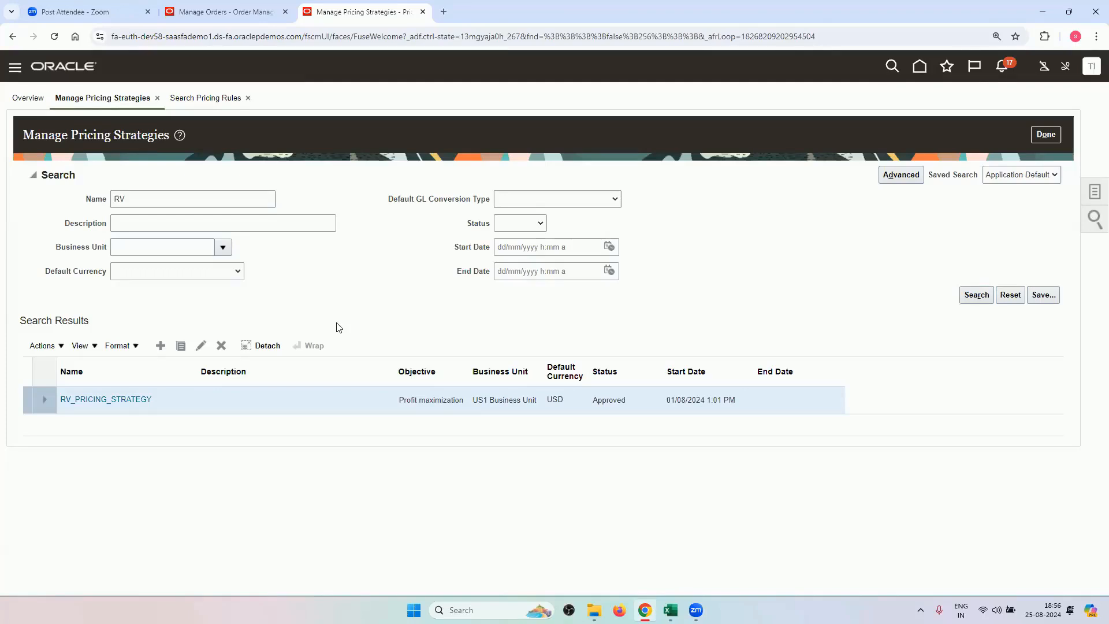
pyautogui.click(600, 206)
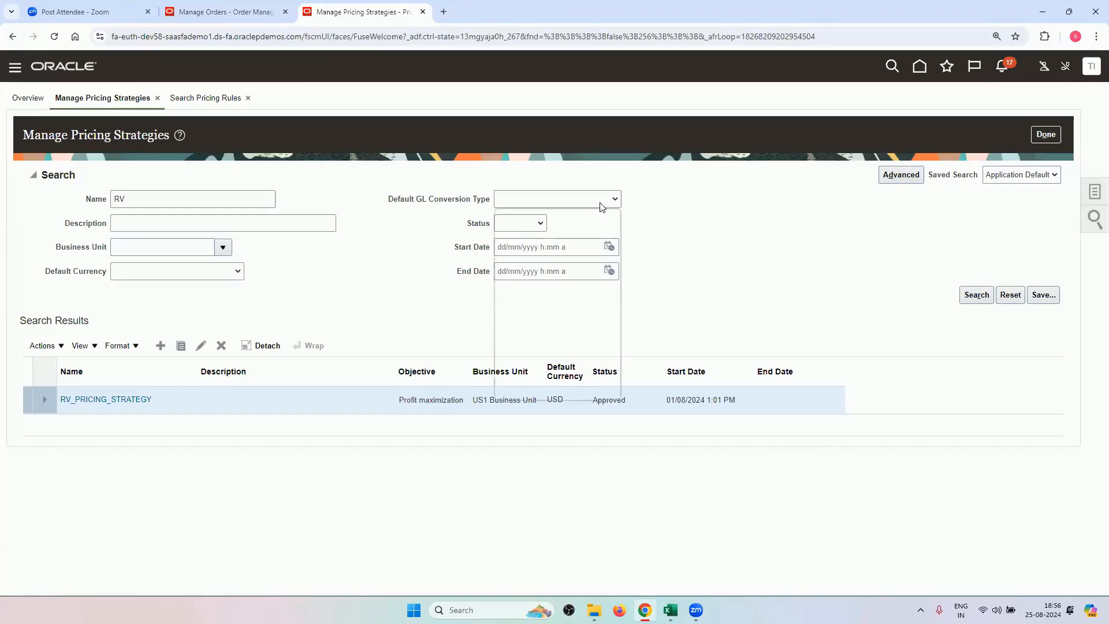
pyautogui.click(338, 303)
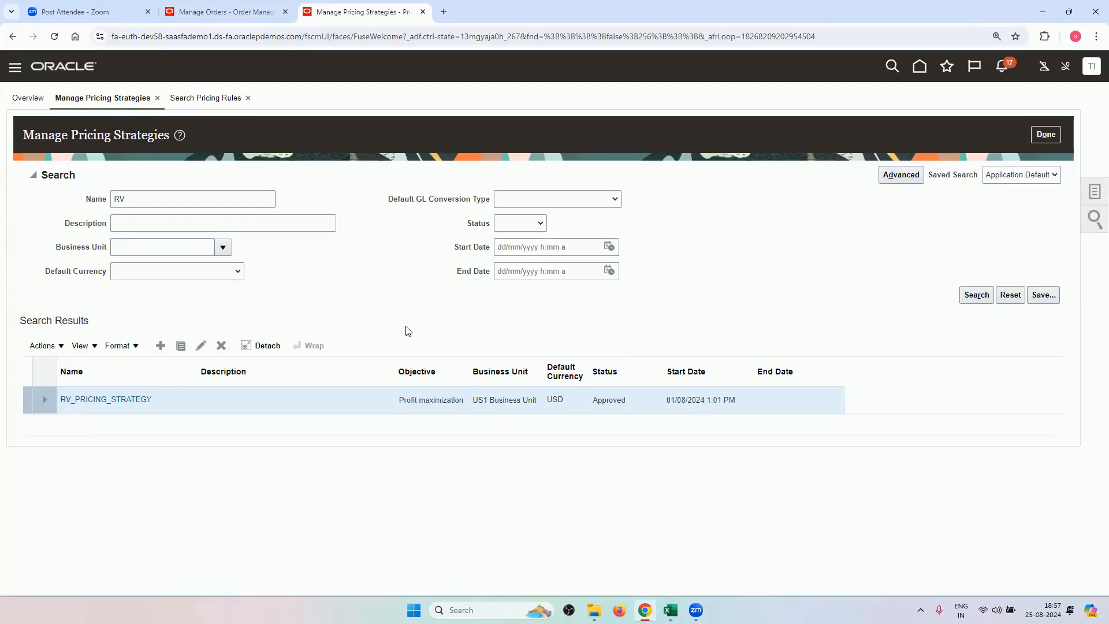
pyautogui.click(670, 609)
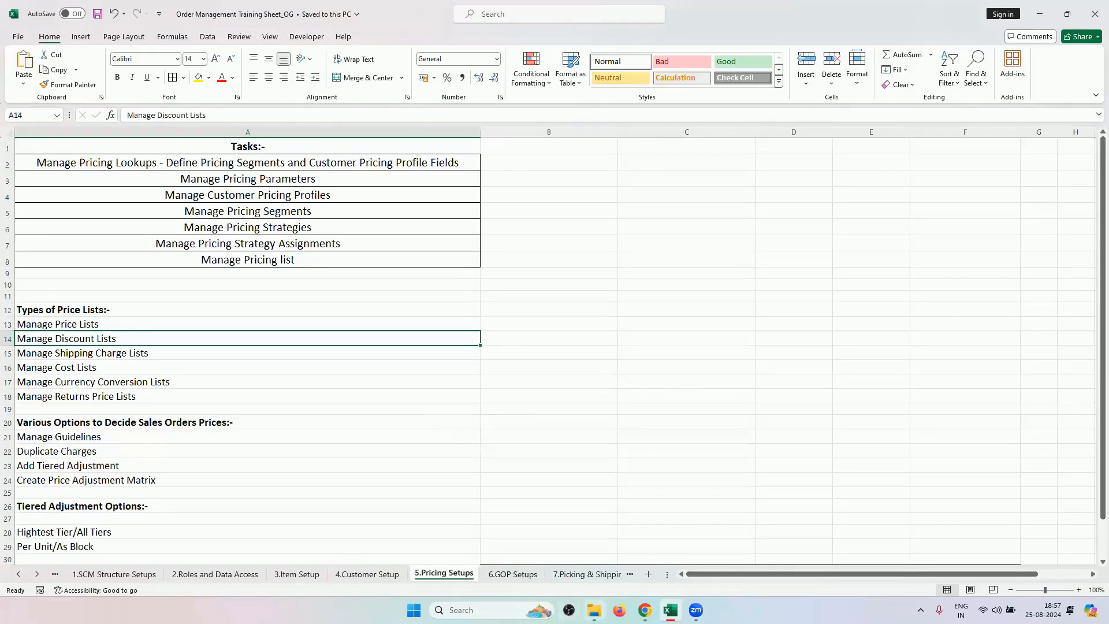
# Step: Switch to Chrome and show the list of pricing tasks available from Manage Pricing Strategies
pyautogui.click(645, 610)
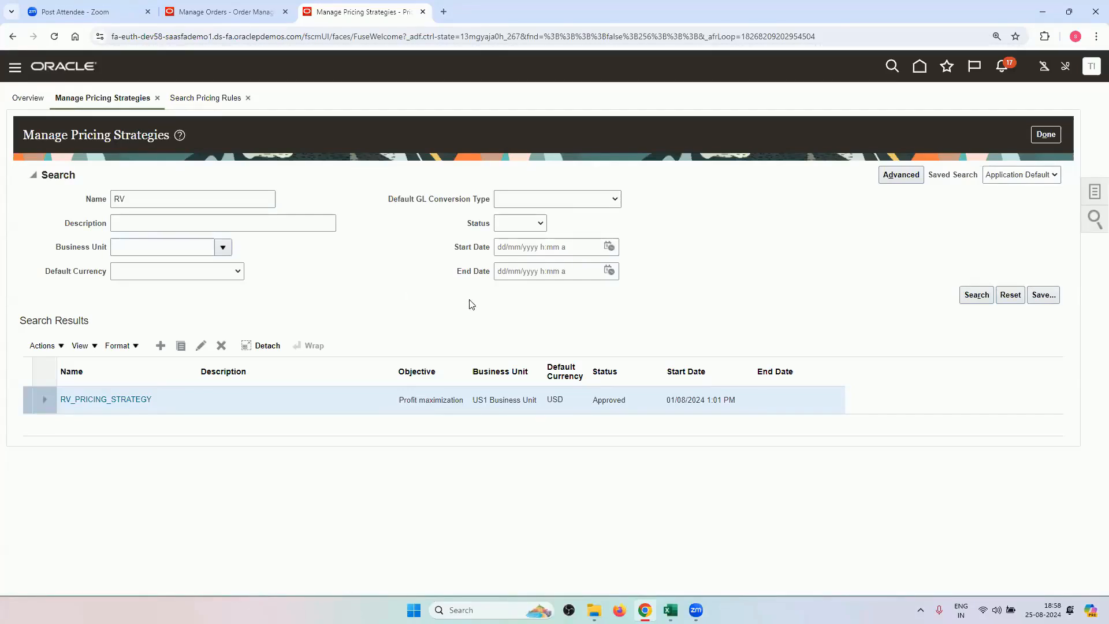
pyautogui.click(1093, 193)
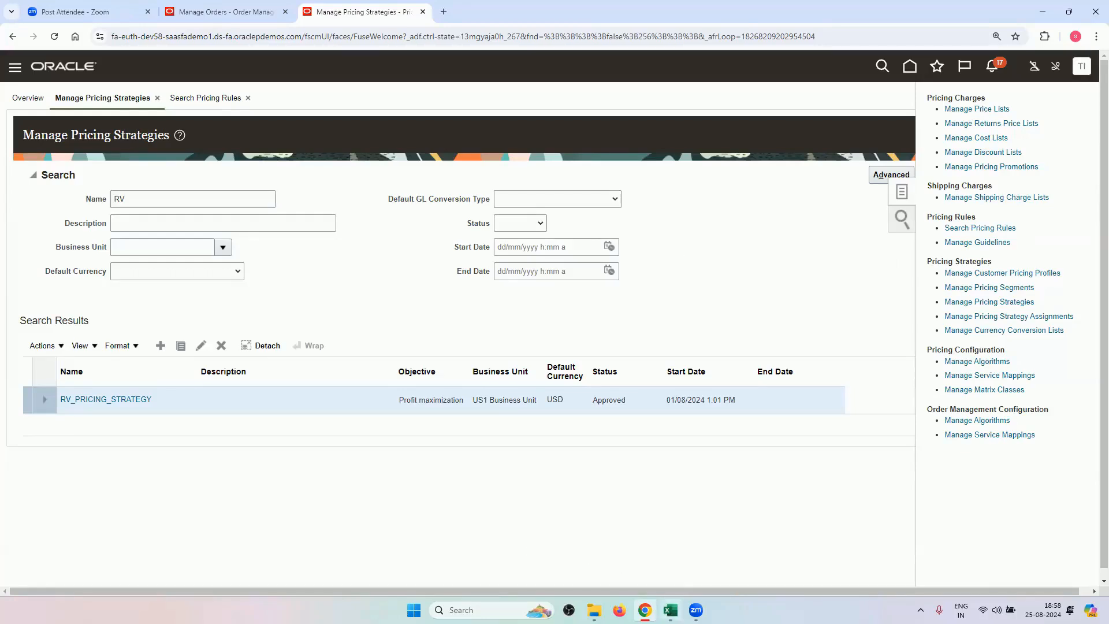
# Step: Switch back to the Excel training sheet and look through the live training topics on the Order Management Training Lists sheet
pyautogui.click(669, 609)
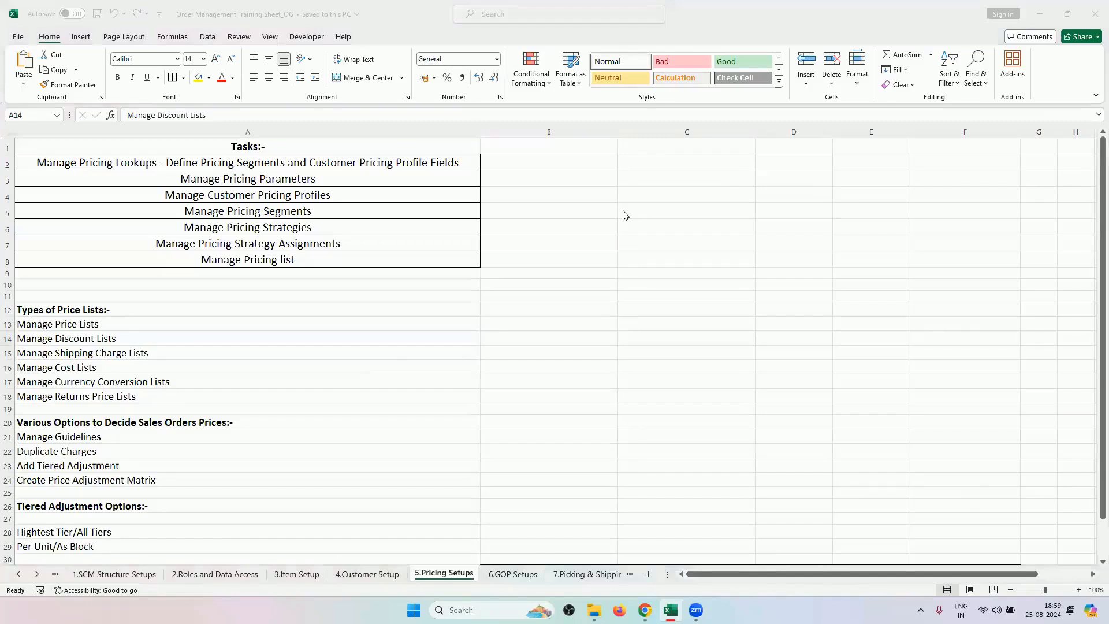
pyautogui.click(18, 575)
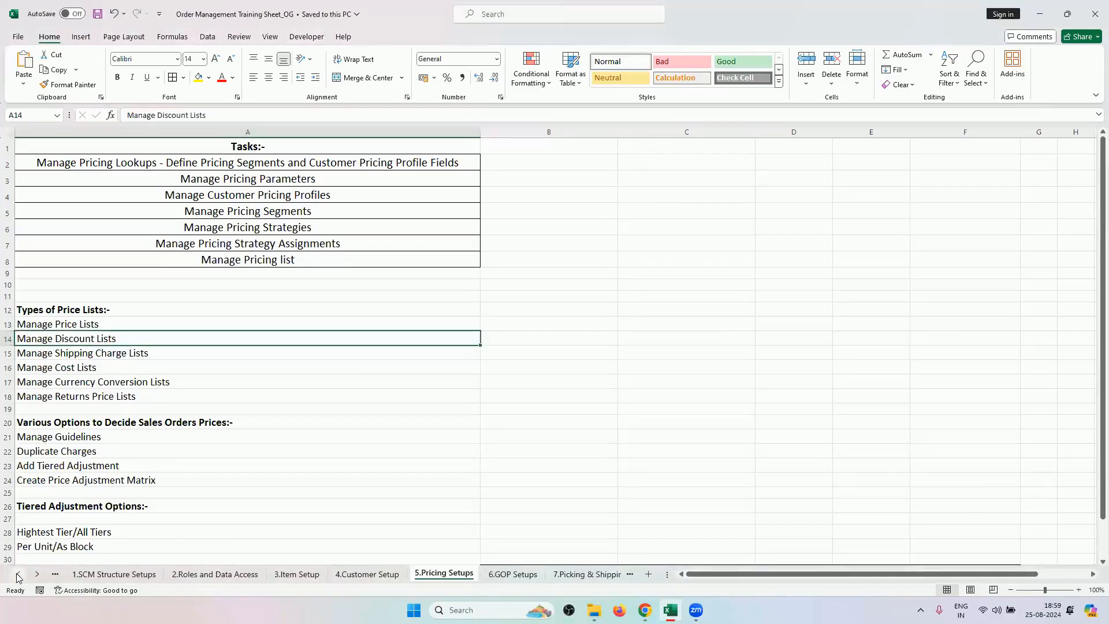
pyautogui.click(18, 575)
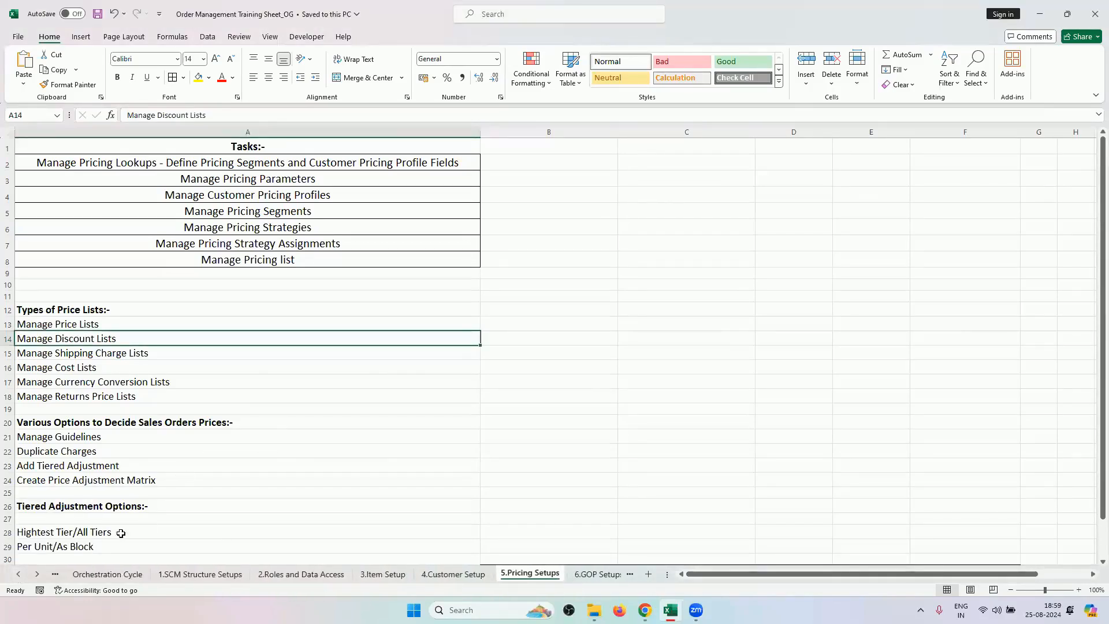
pyautogui.click(17, 575)
pyautogui.click(17, 574)
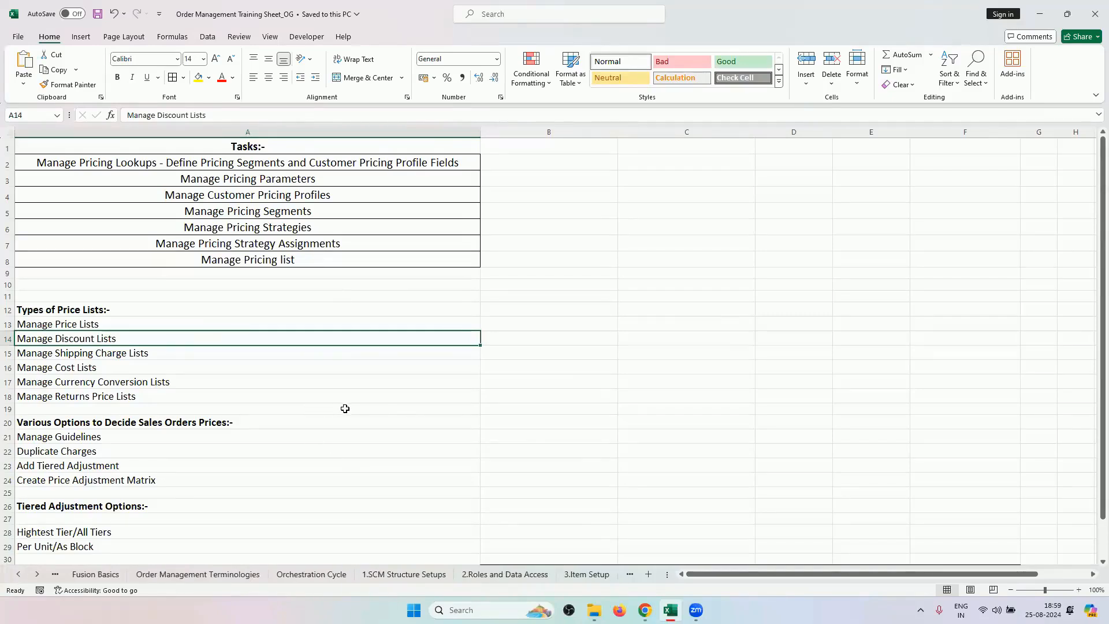
pyautogui.click(17, 575)
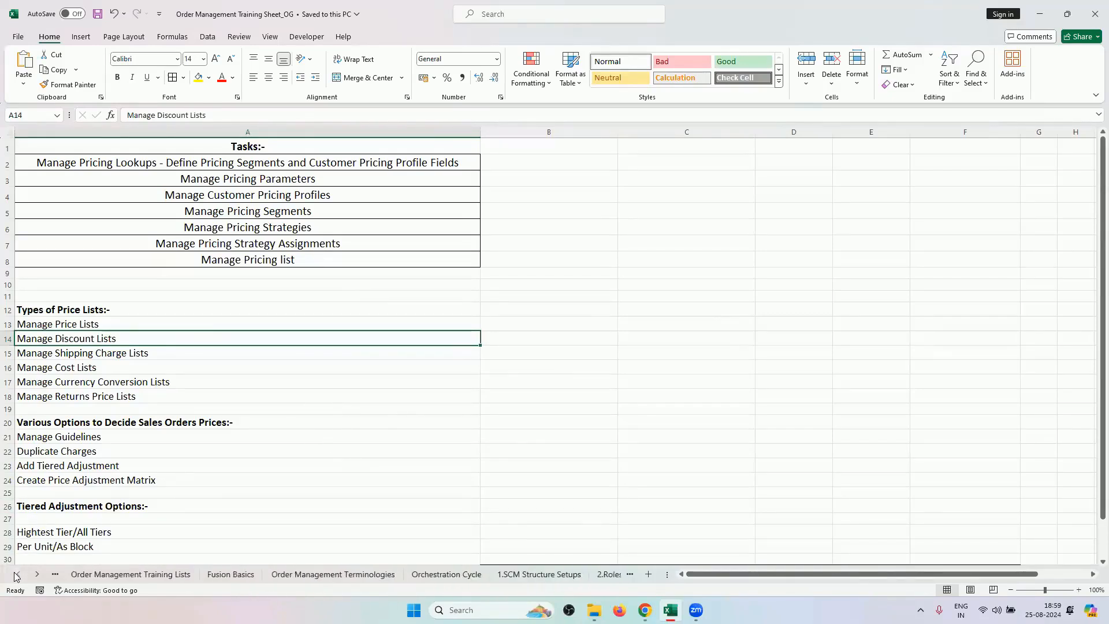
pyautogui.click(136, 572)
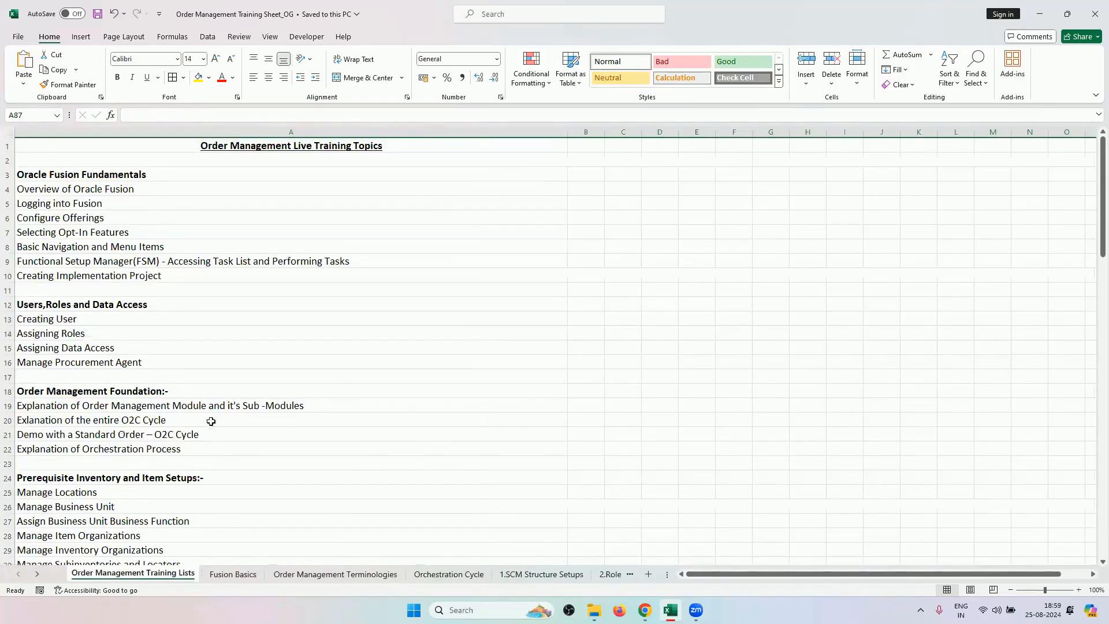
pyautogui.scroll(-10, 210, 421)
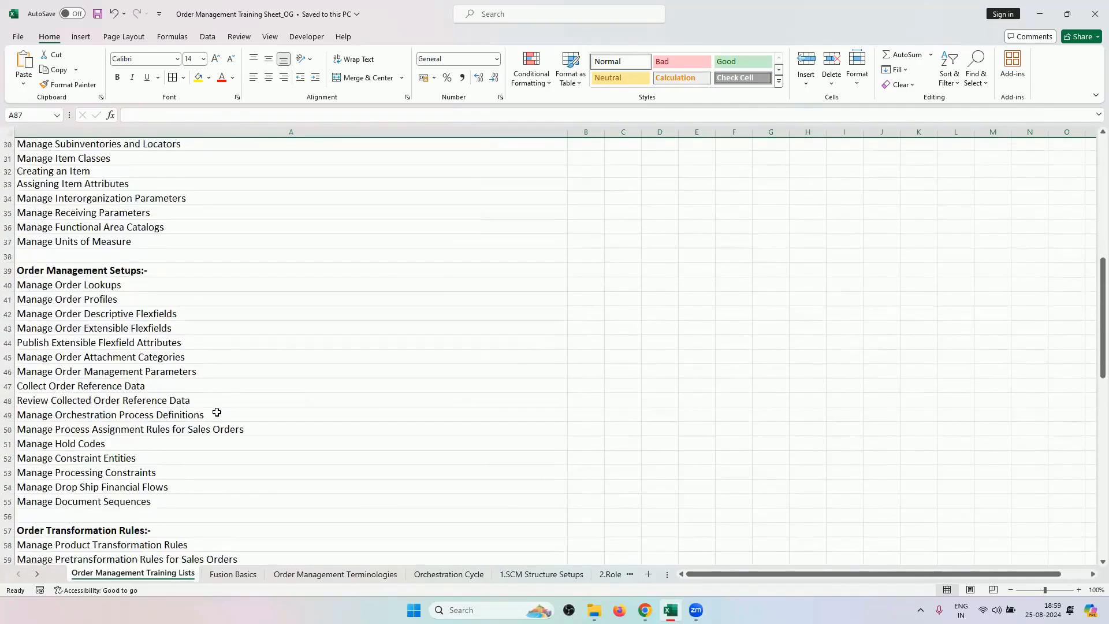
pyautogui.scroll(11, 217, 411)
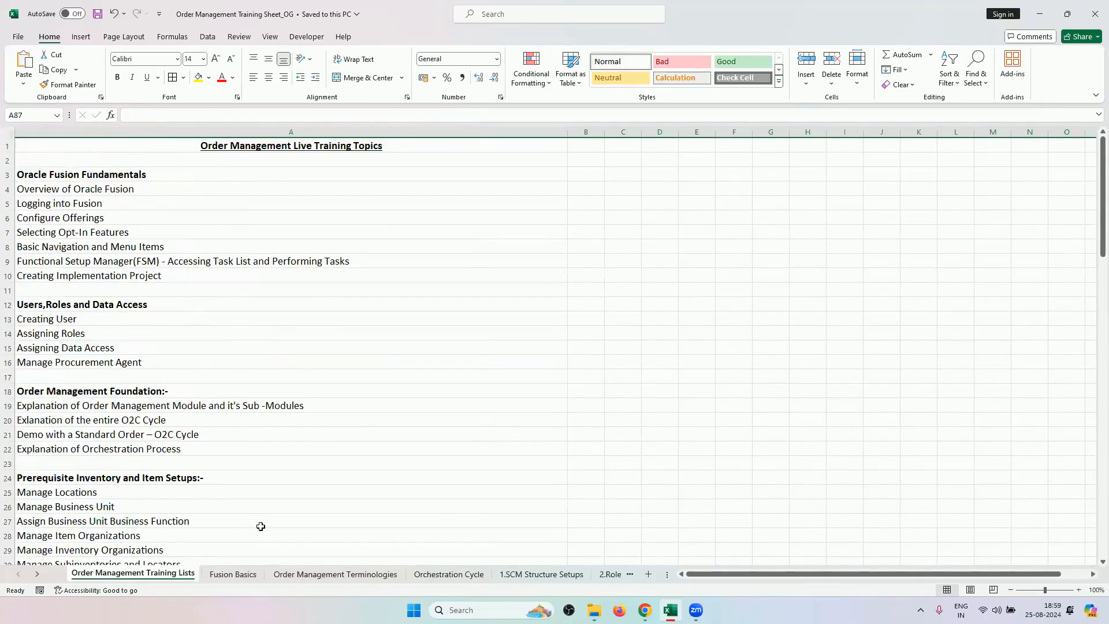
# Step: Go through the fundamentals on the Fusion Basics sheet and highlight the common terminologies on the Order Management Terminologies sheet
pyautogui.click(238, 575)
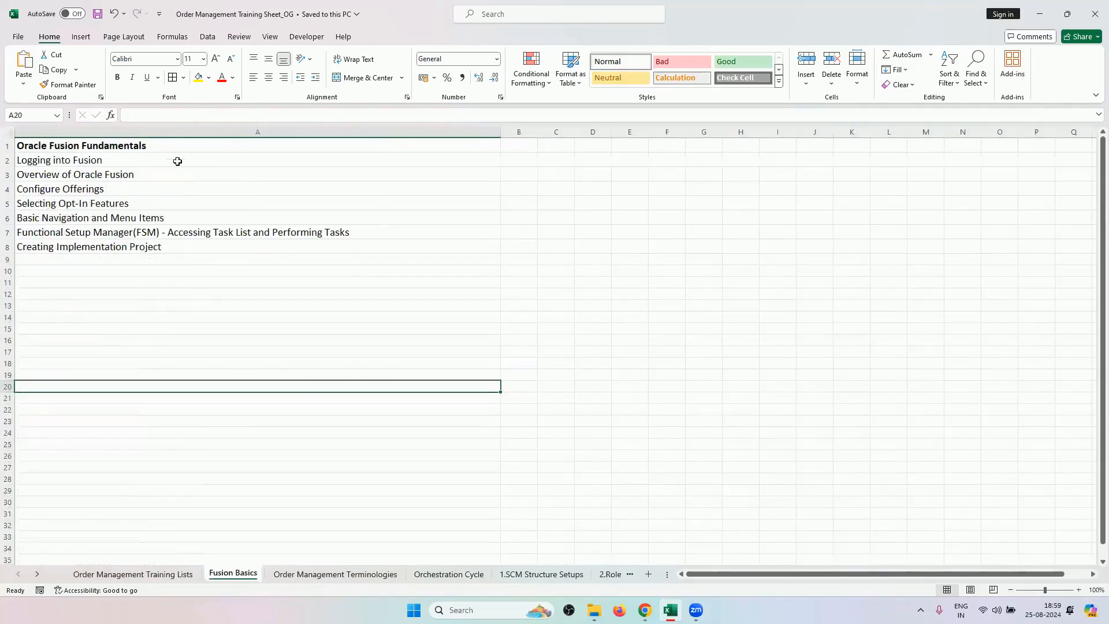
pyautogui.moveTo(177, 161); pyautogui.dragTo(189, 220)
pyautogui.click(323, 578)
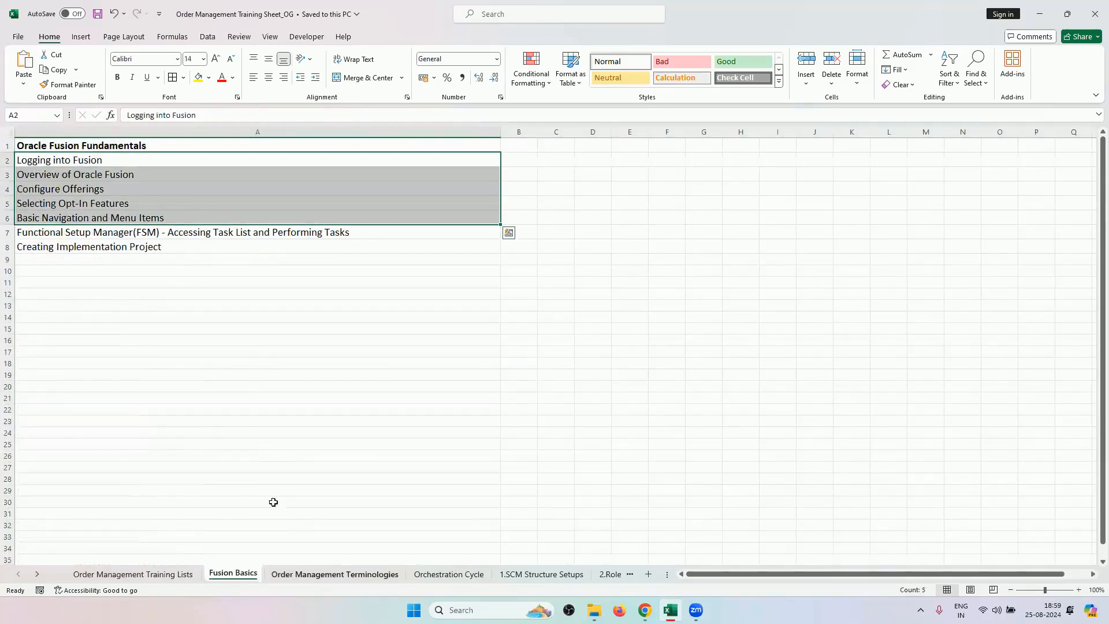
pyautogui.moveTo(123, 144); pyautogui.dragTo(140, 337)
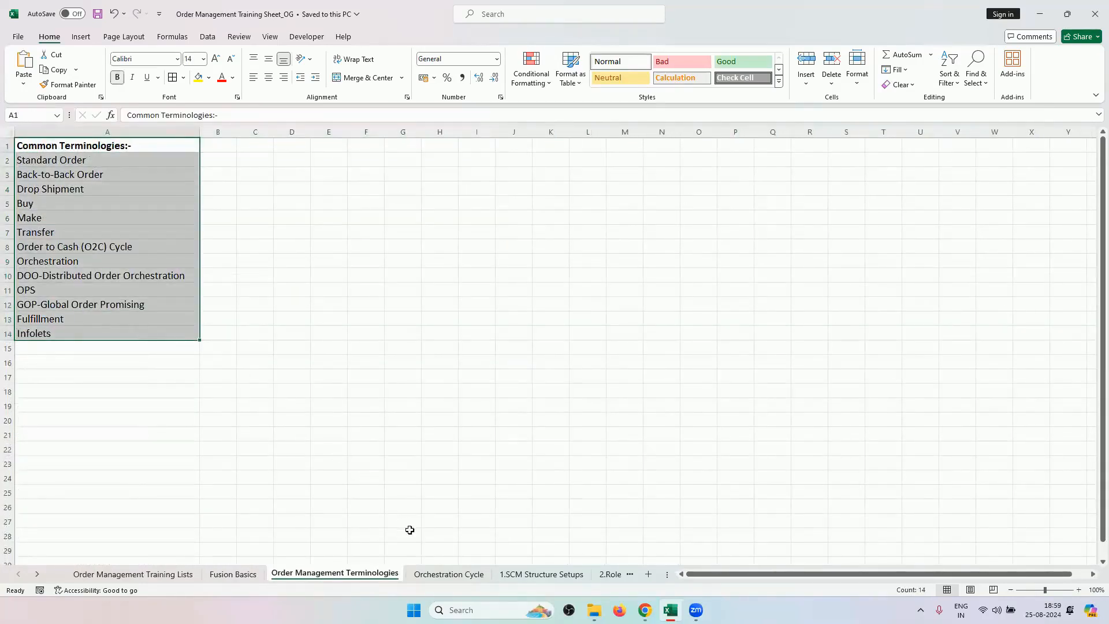
# Step: Review the flows on the Orchestration Cycle sheet and highlight the Standard Flow steps from Capture Order to Invoice the Order
pyautogui.click(437, 575)
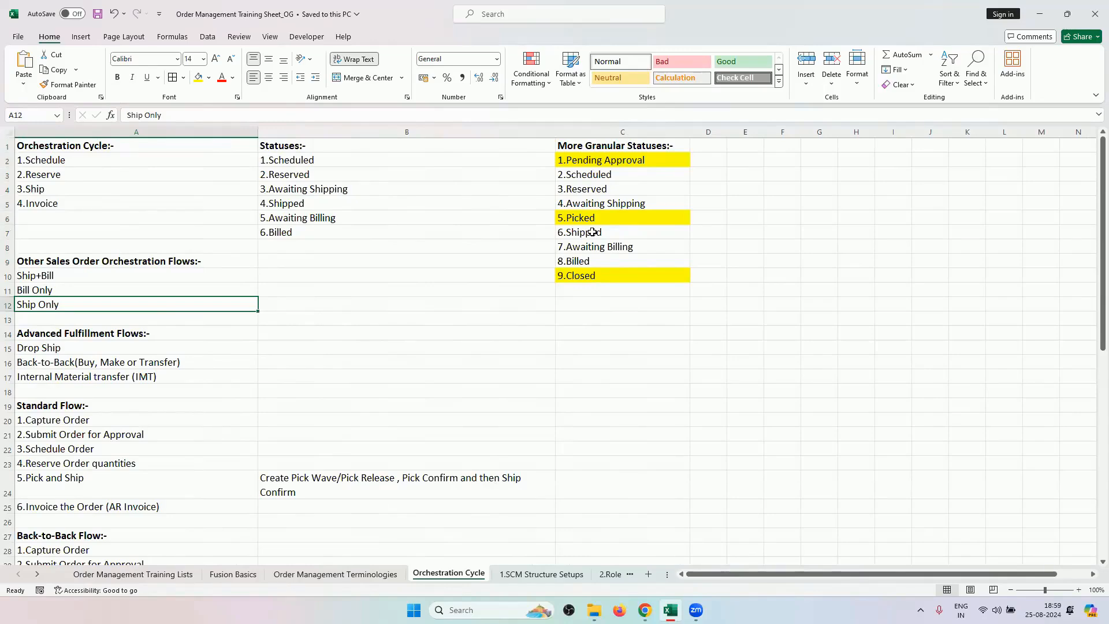
pyautogui.scroll(-3, 385, 303)
pyautogui.scroll(-3, 380, 306)
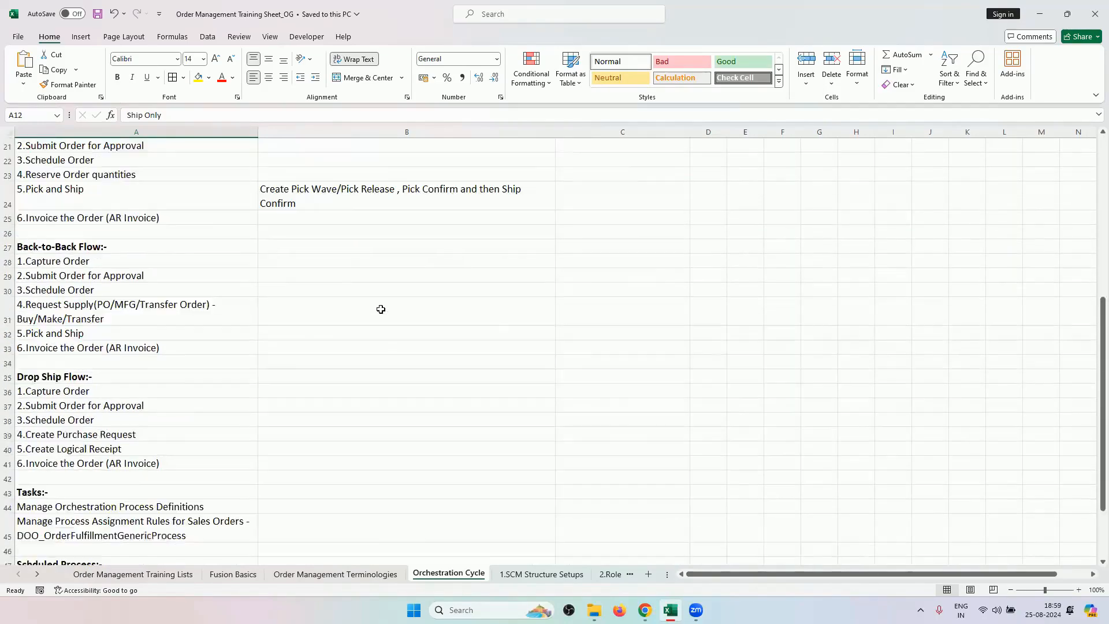
pyautogui.scroll(3, 26, 255)
pyautogui.scroll(2, 100, 335)
pyautogui.moveTo(101, 347); pyautogui.dragTo(109, 430)
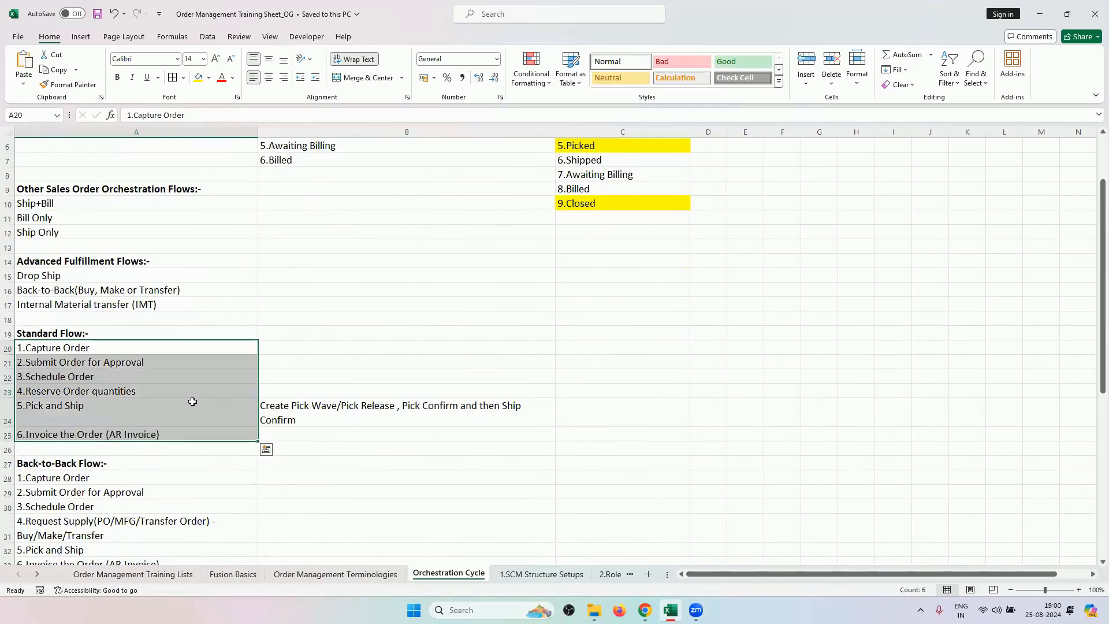
pyautogui.scroll(2, 198, 398)
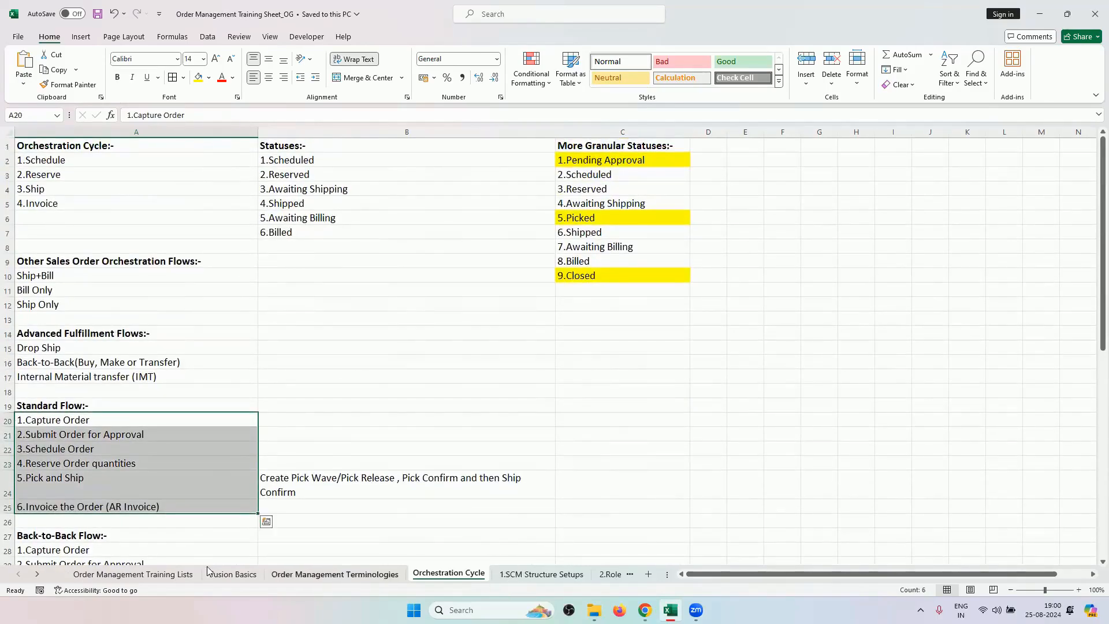
# Step: Review the tasks on the 2.Roles and Data Access sheet and highlight the roles from Employee to Receiving Agent
pyautogui.click(38, 574)
pyautogui.click(38, 575)
pyautogui.click(38, 575)
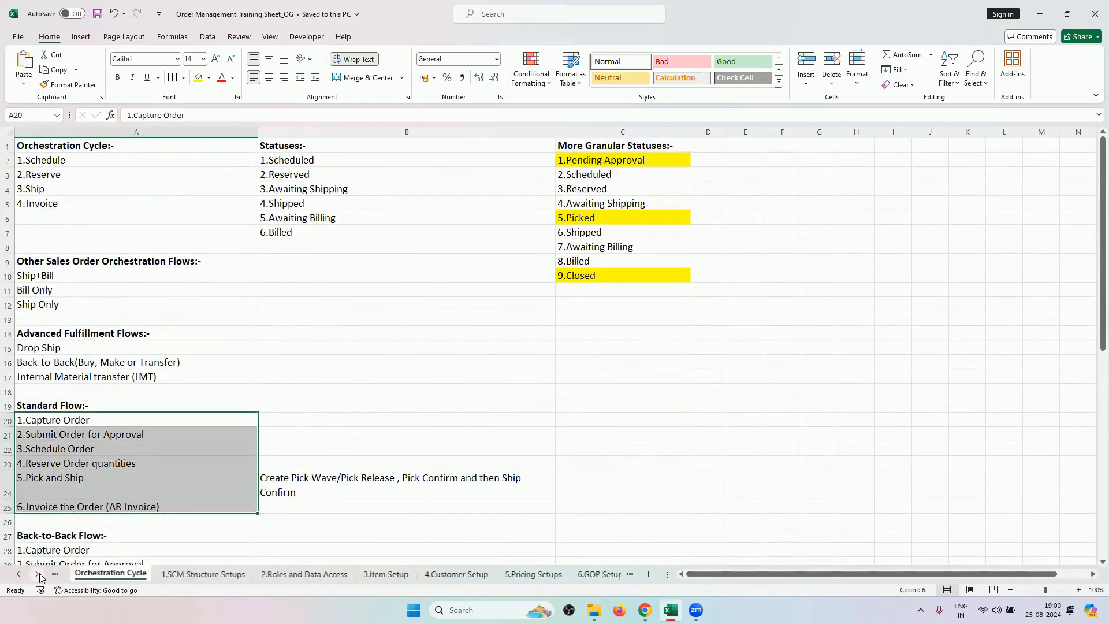
pyautogui.click(283, 575)
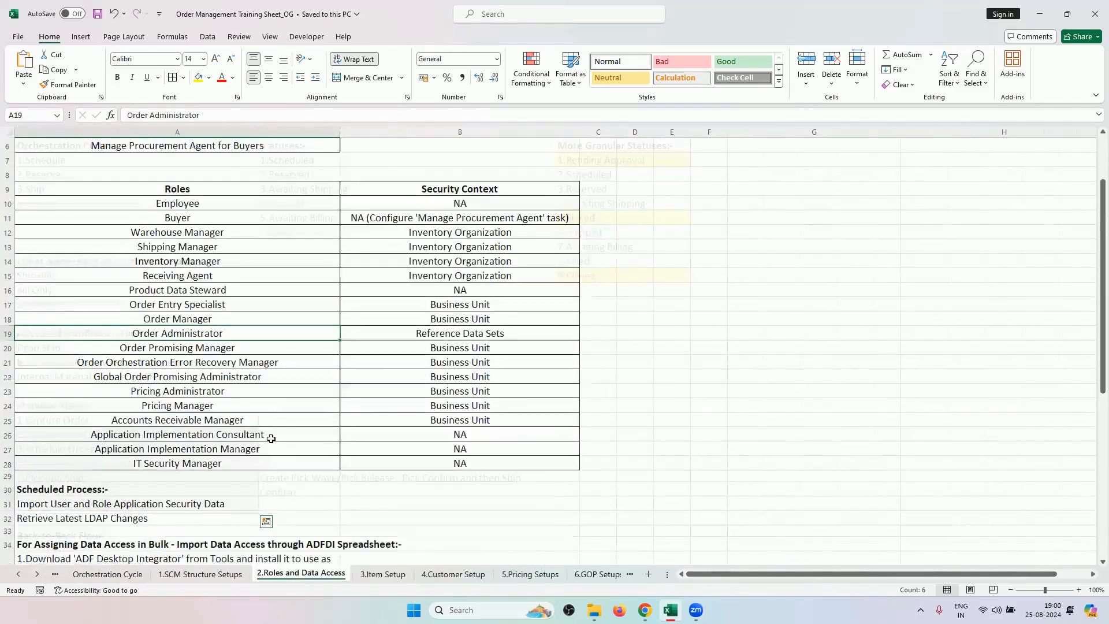
pyautogui.scroll(1, 247, 299)
pyautogui.scroll(1, 248, 300)
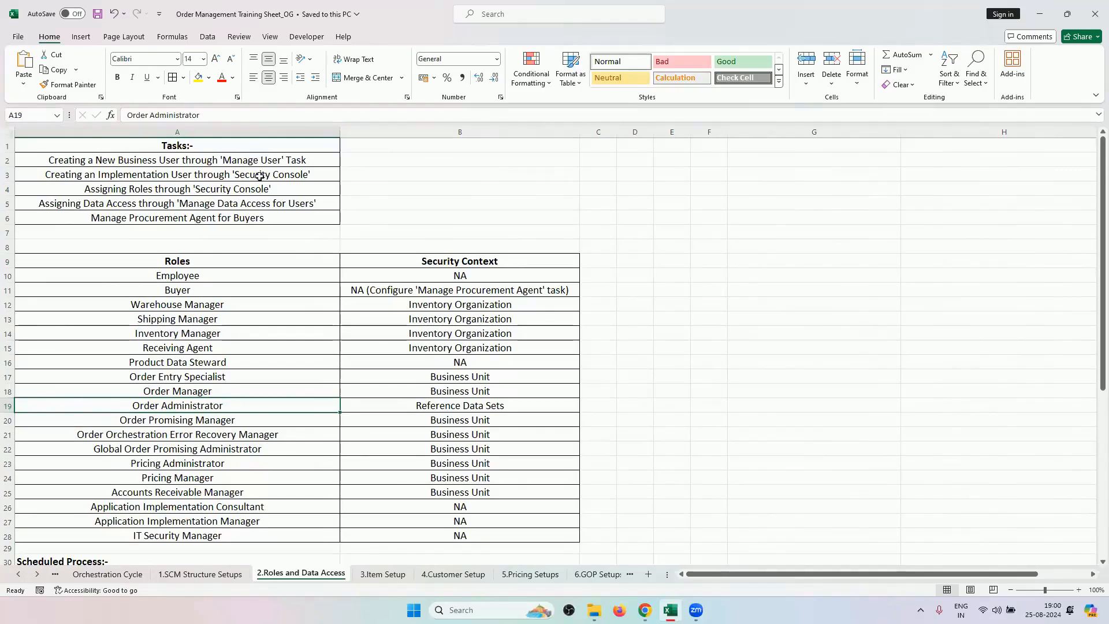
pyautogui.scroll(-2, 345, 354)
pyautogui.moveTo(228, 208); pyautogui.dragTo(242, 277)
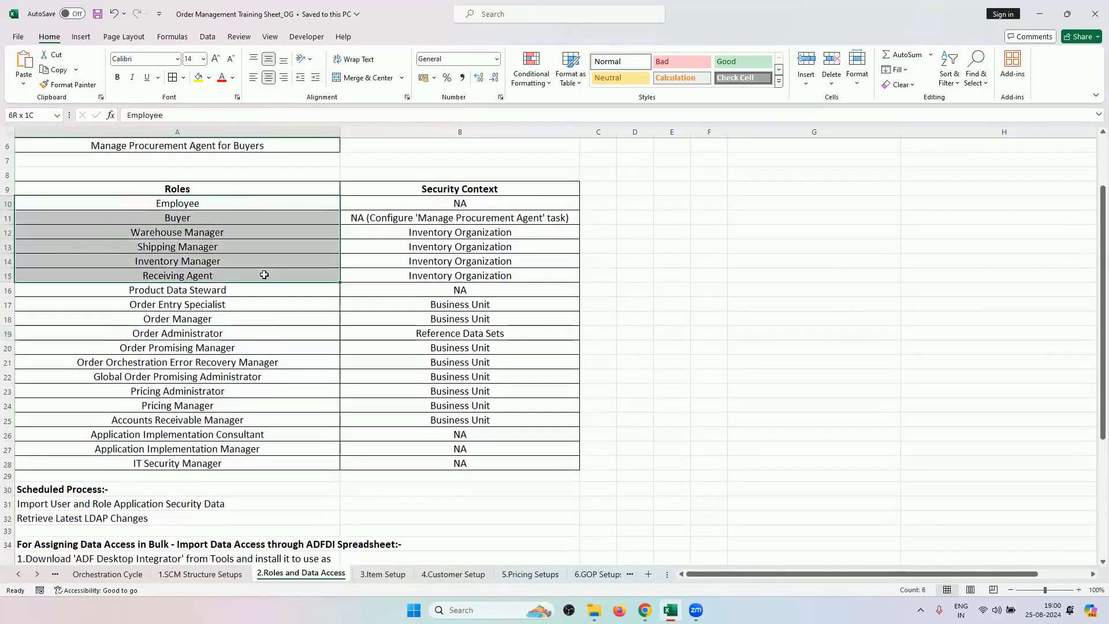
# Step: Highlight the nine steps for assigning data access in bulk through the ADFDI spreadsheet
pyautogui.scroll(-1, 260, 352)
pyautogui.scroll(-6, 260, 352)
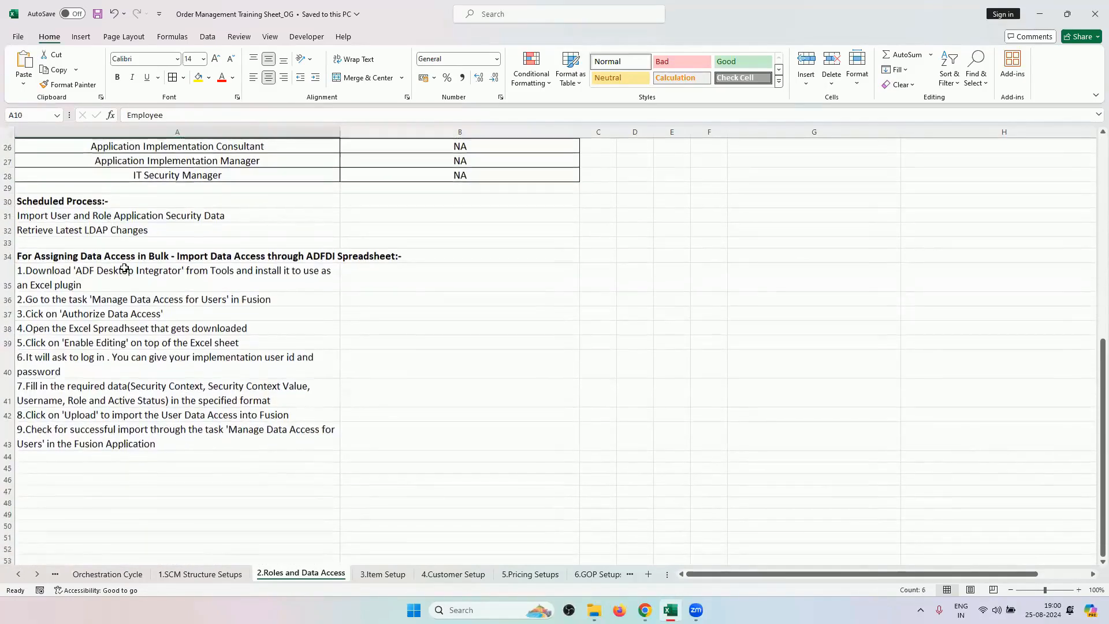
pyautogui.moveTo(246, 270); pyautogui.dragTo(243, 446)
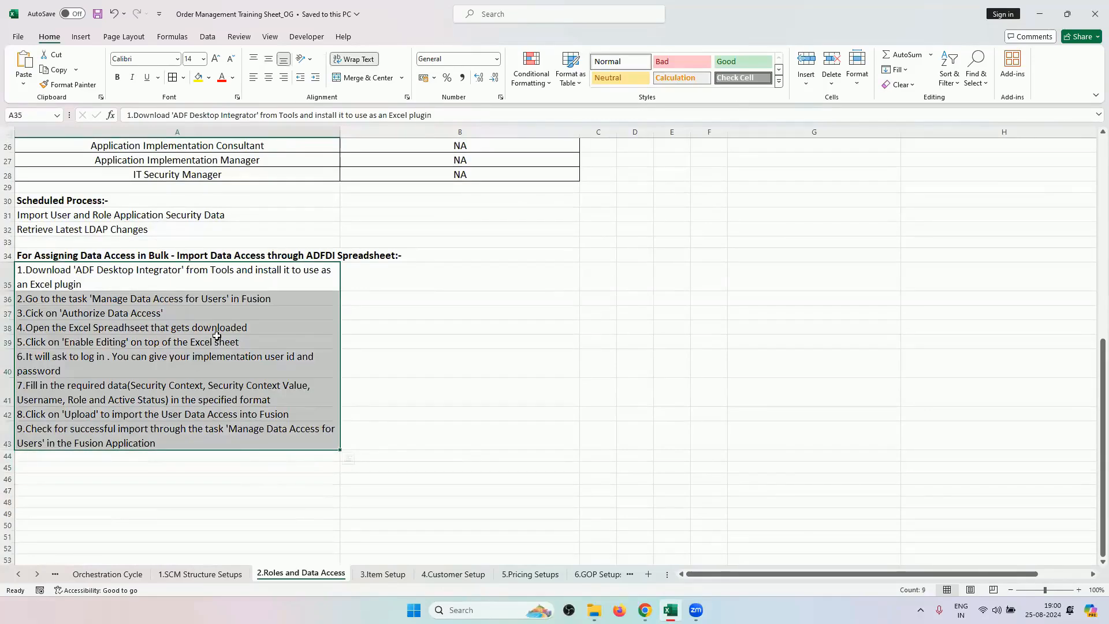
pyautogui.scroll(8, 346, 453)
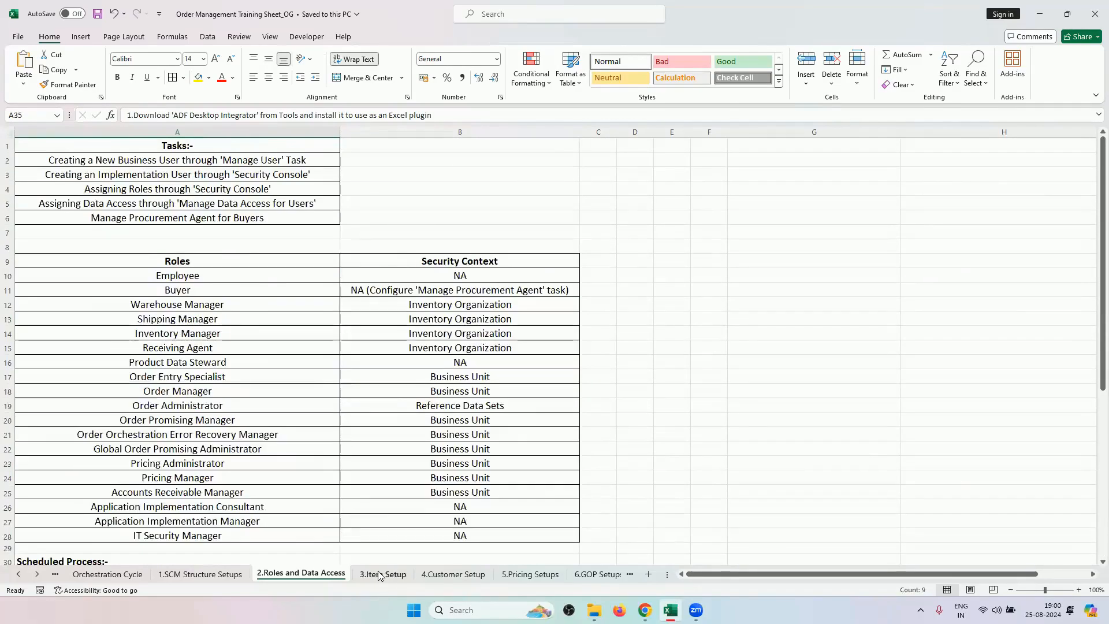
# Step: Go through the task lists on the 3.Item Setup, 4.Customer Setup and 5.Pricing Setups sheets again
pyautogui.hotkey('ctrl', 'pagedown')
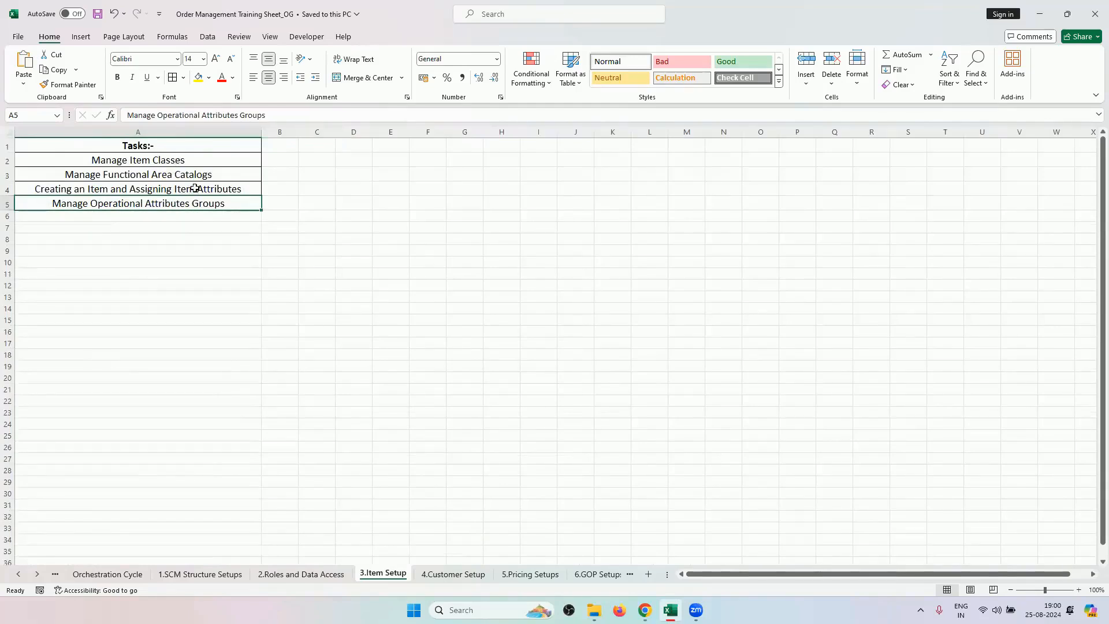
pyautogui.click(454, 574)
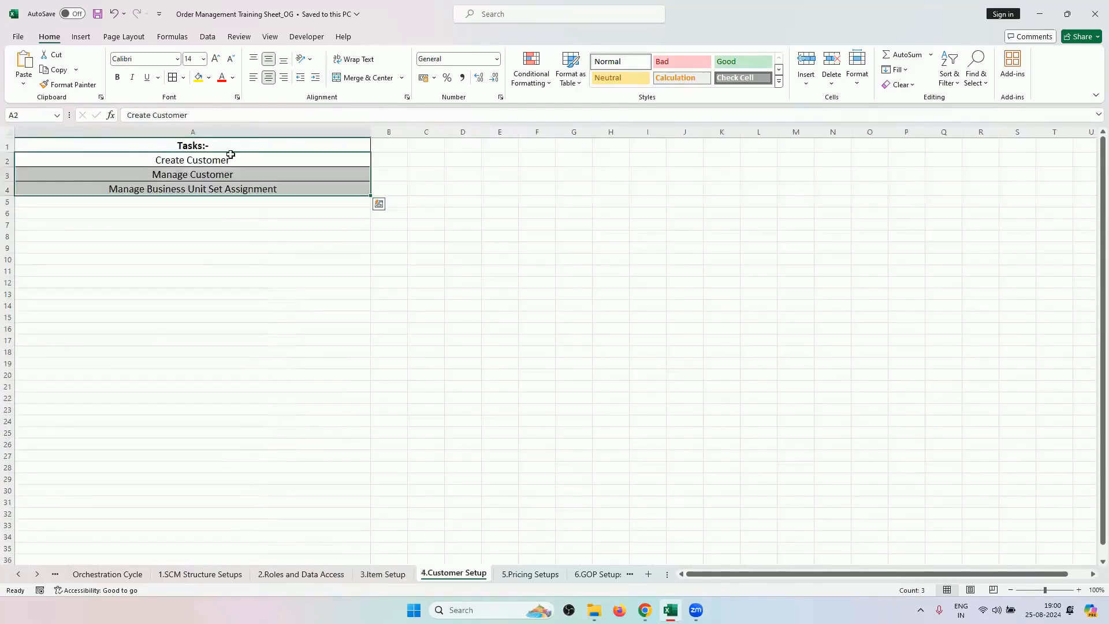
pyautogui.click(507, 572)
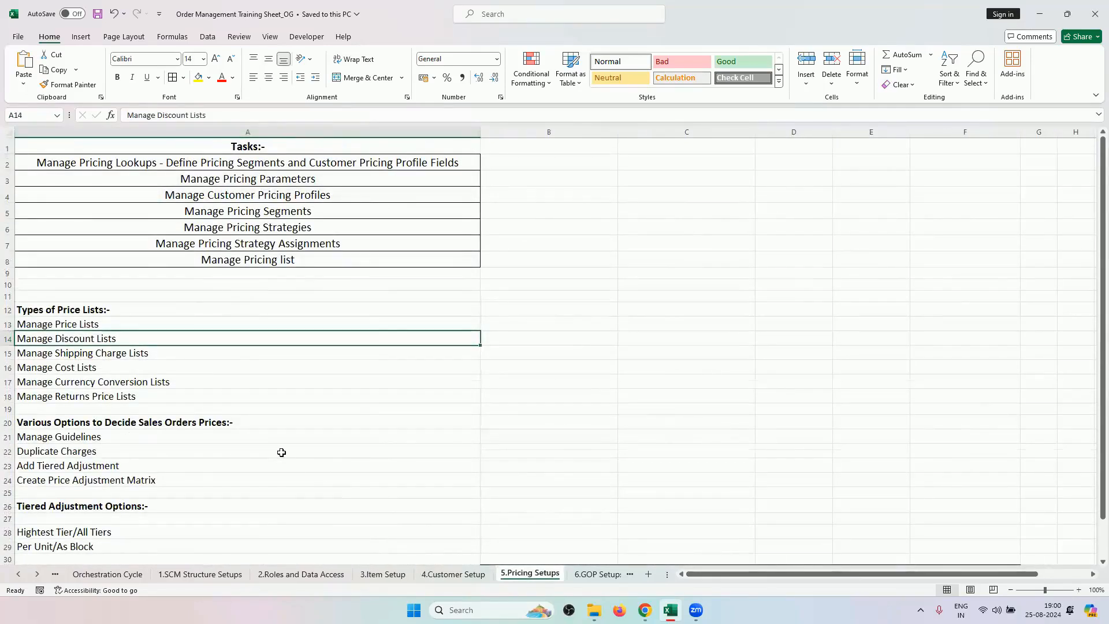
# Step: View the tasks on the 7.Picking & Shipping Setups and 6.GOP Setups sheets
pyautogui.click(37, 575)
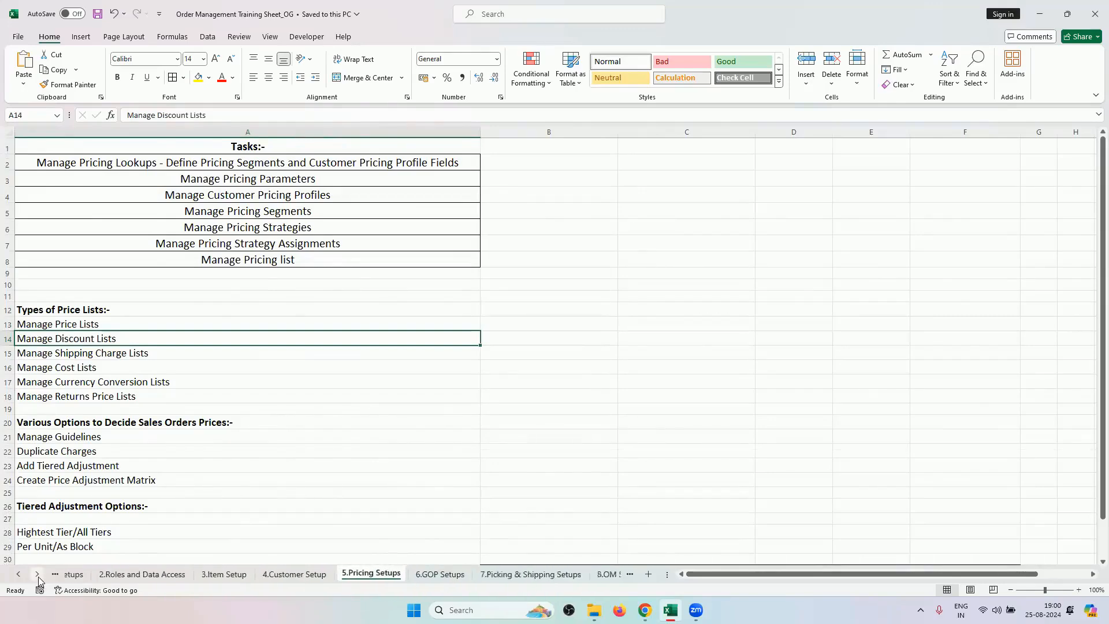
pyautogui.click(37, 574)
pyautogui.click(323, 574)
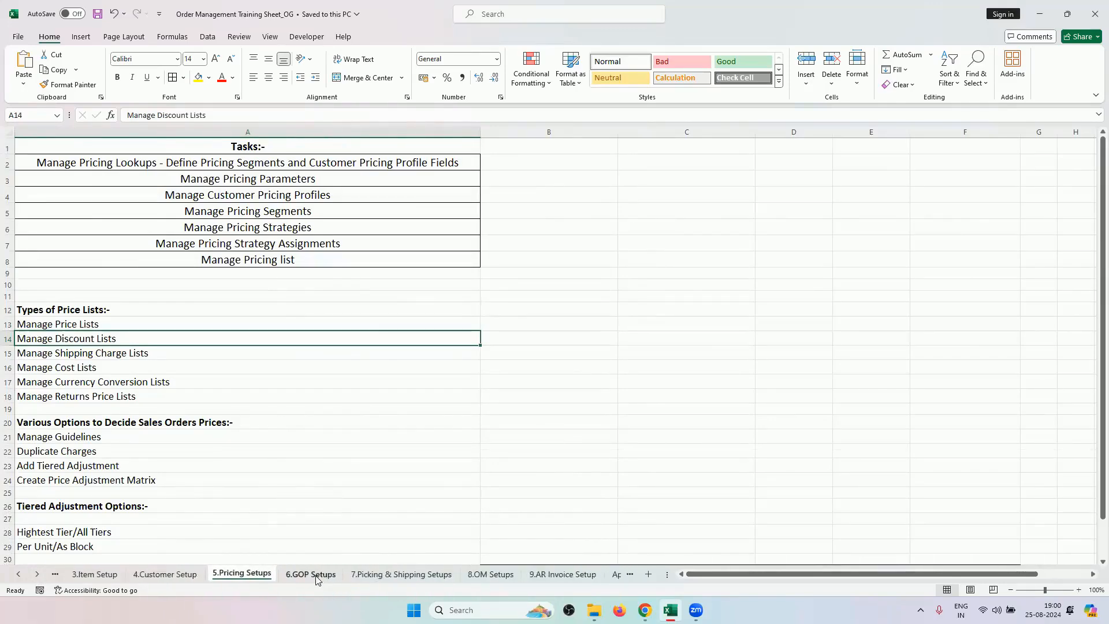
pyautogui.click(380, 574)
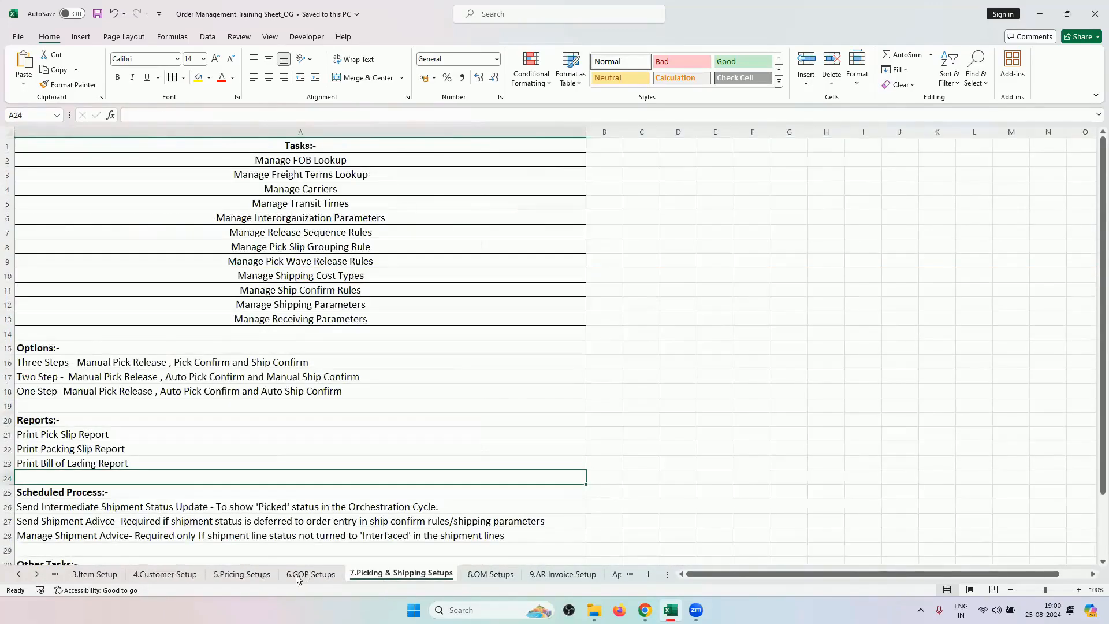
pyautogui.click(298, 576)
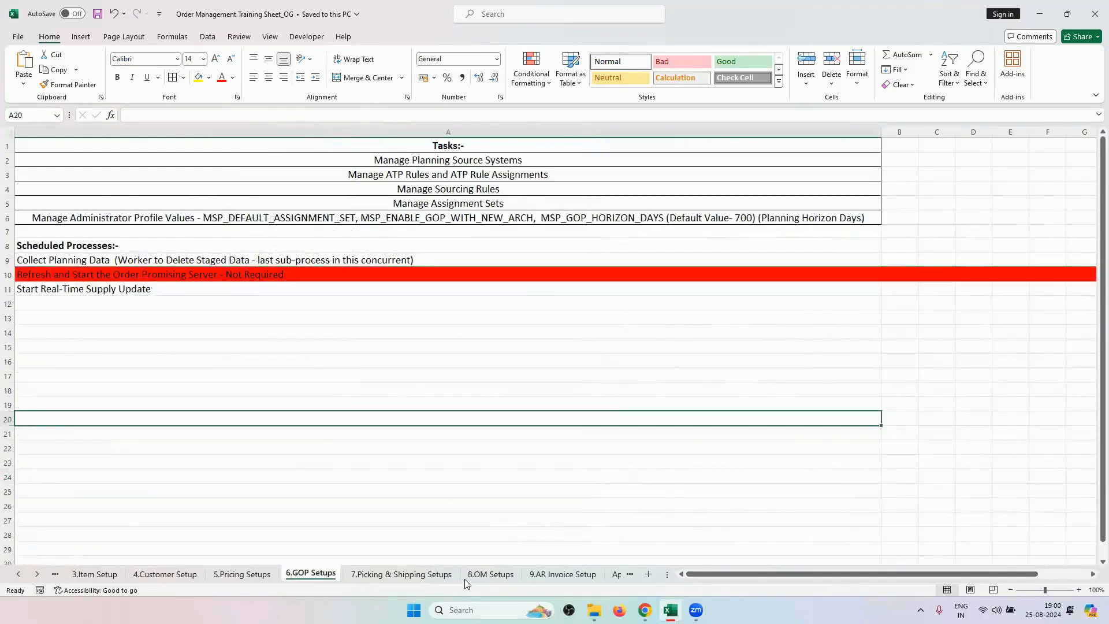
# Step: Glance at the 9.AR Invoice Setup sheet and review the 8.OM Setups tasks Manage Document Sequences and Manage Order Lookups
pyautogui.click(468, 579)
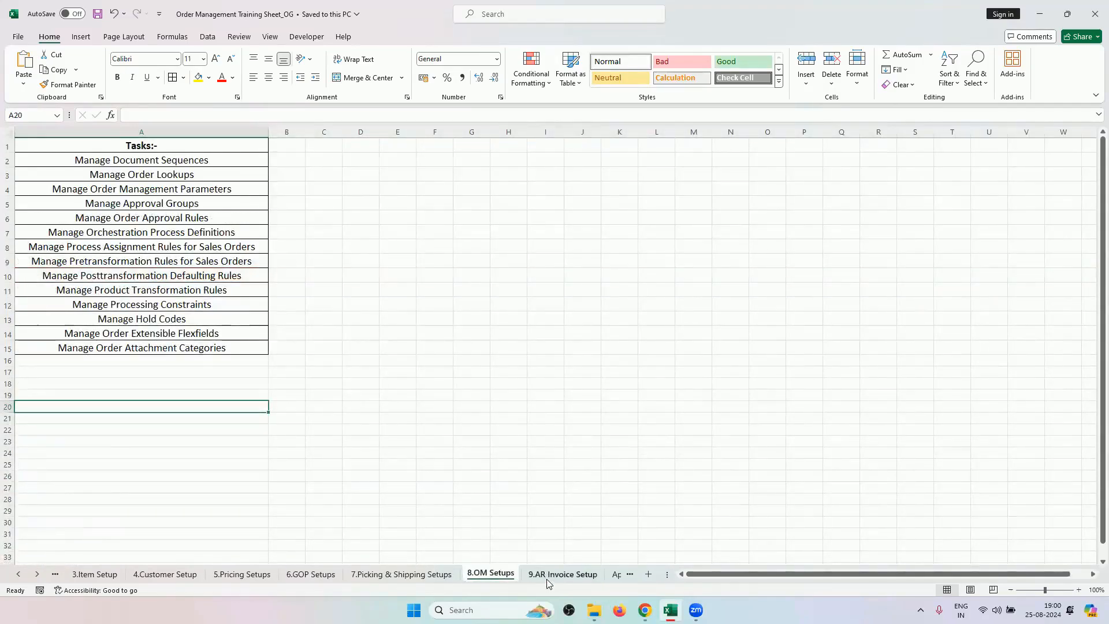
pyautogui.click(556, 575)
pyautogui.click(484, 574)
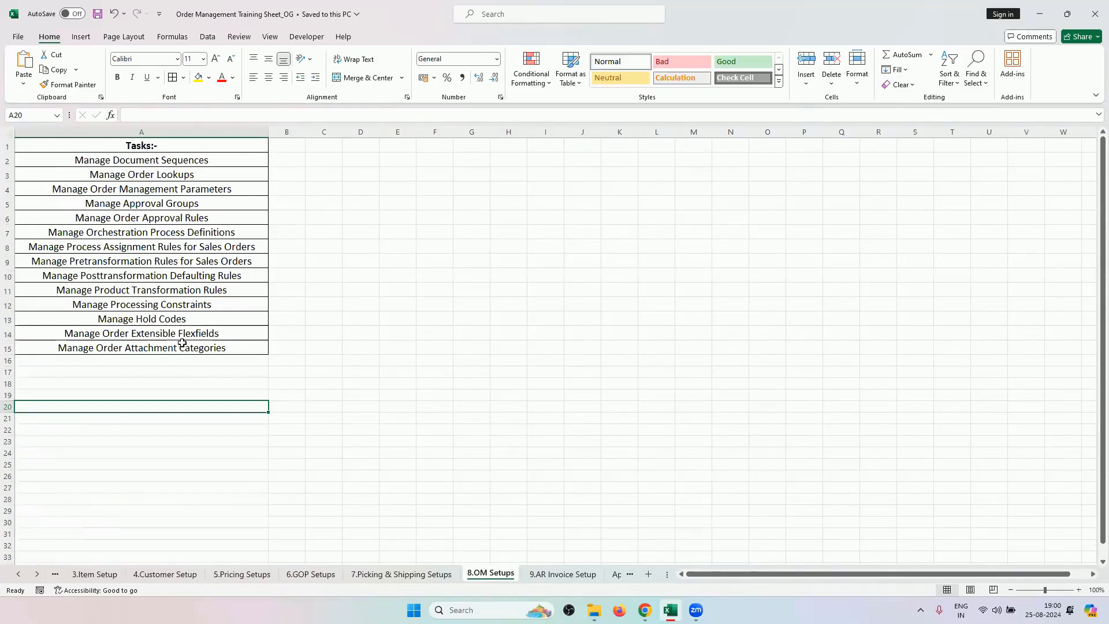
pyautogui.click(201, 161)
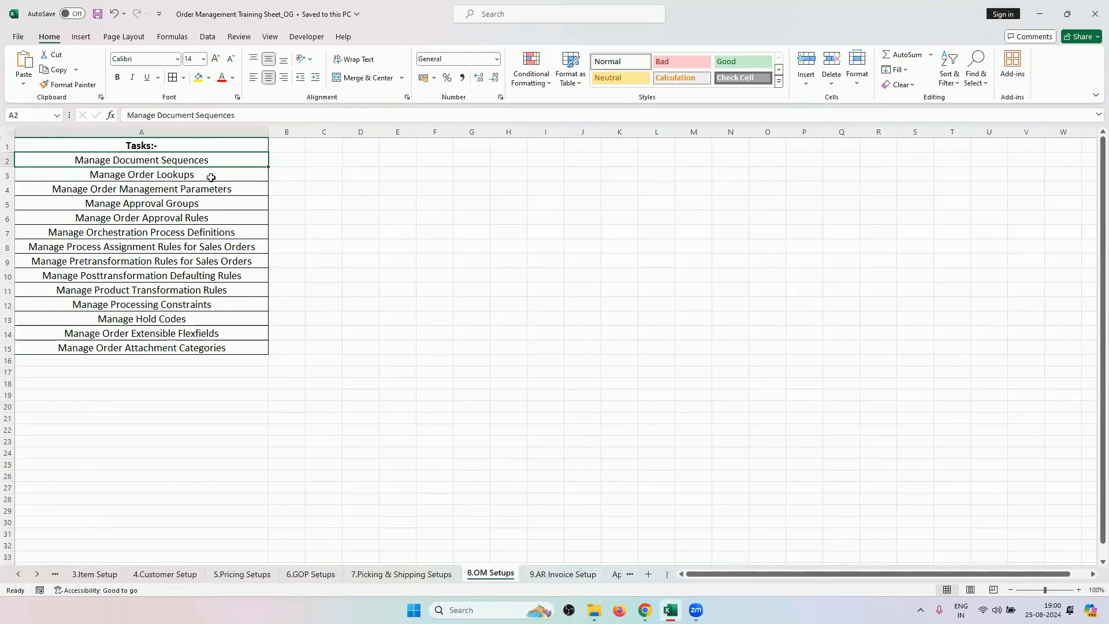
pyautogui.click(216, 174)
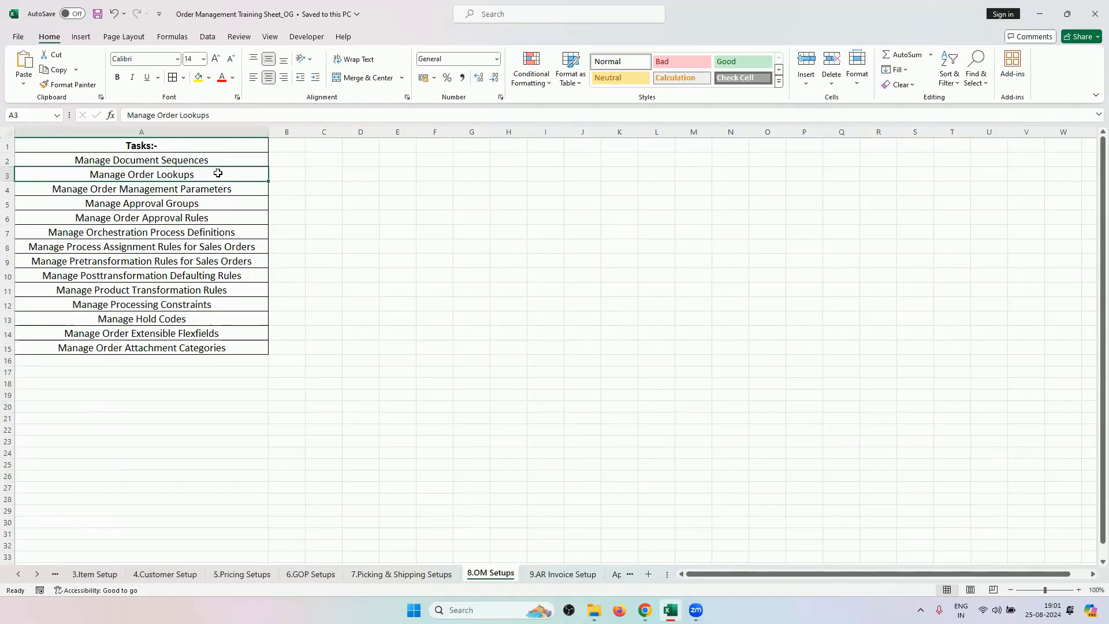
# Step: Highlight the order parameter and approval tasks on 8.OM Setups and review the Supervisory Hierarchy and assignment tables on the Approvals sheet
pyautogui.click(234, 193)
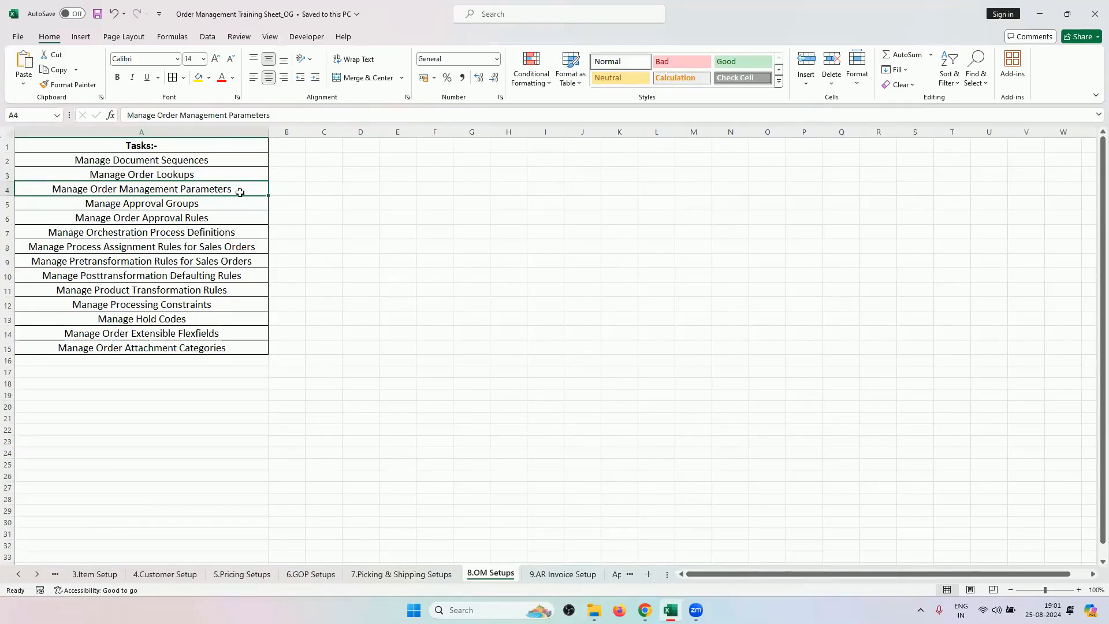
pyautogui.moveTo(236, 204); pyautogui.dragTo(237, 219)
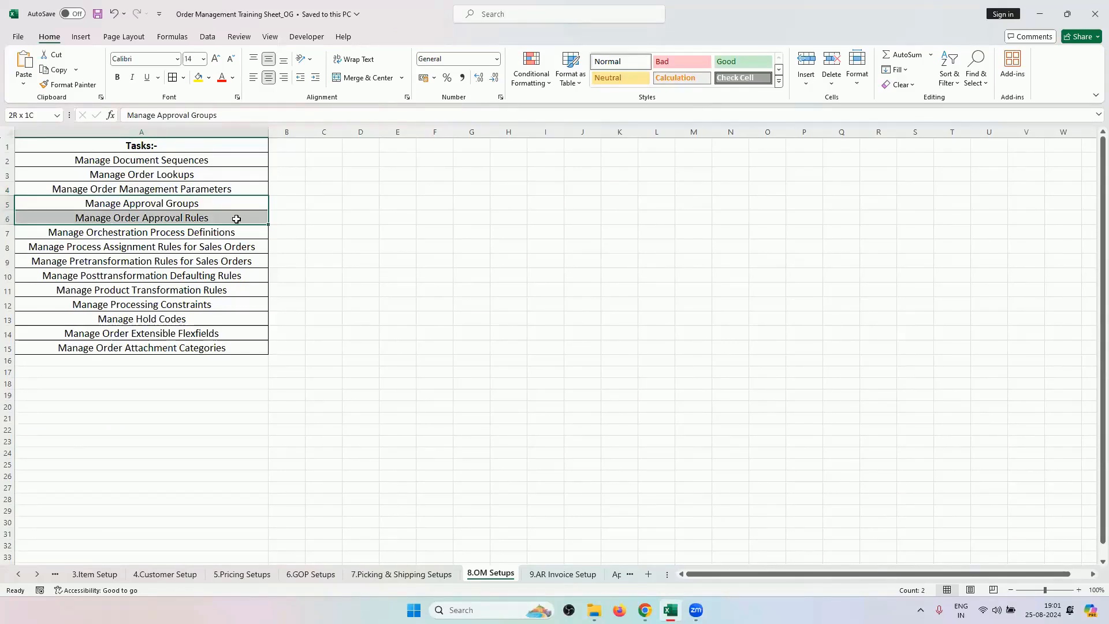
pyautogui.click(612, 576)
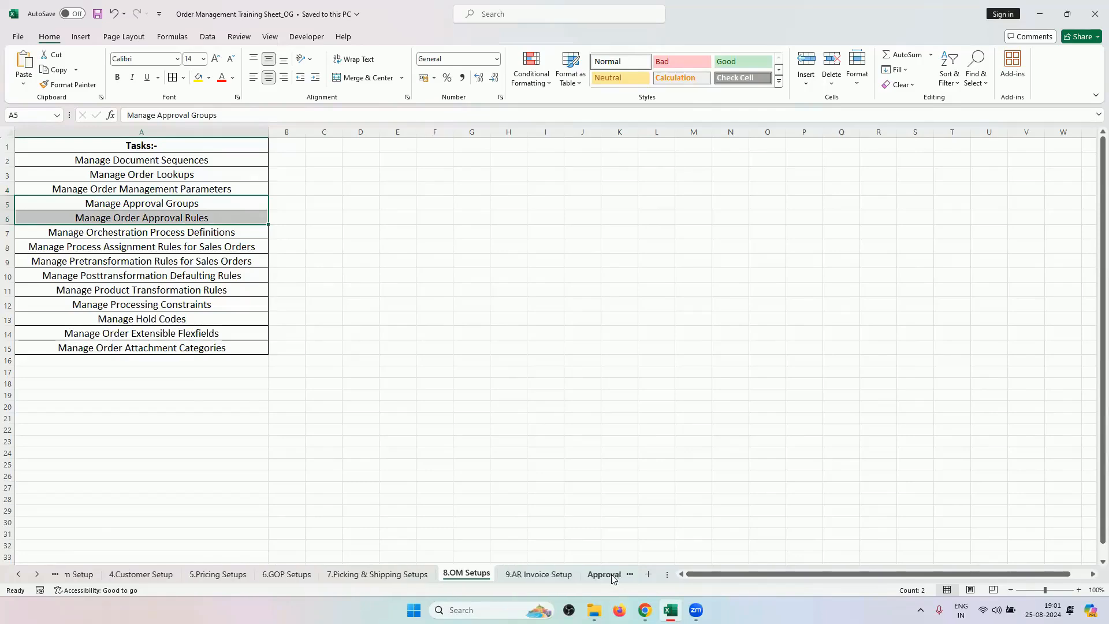
pyautogui.scroll(-2, 69, 297)
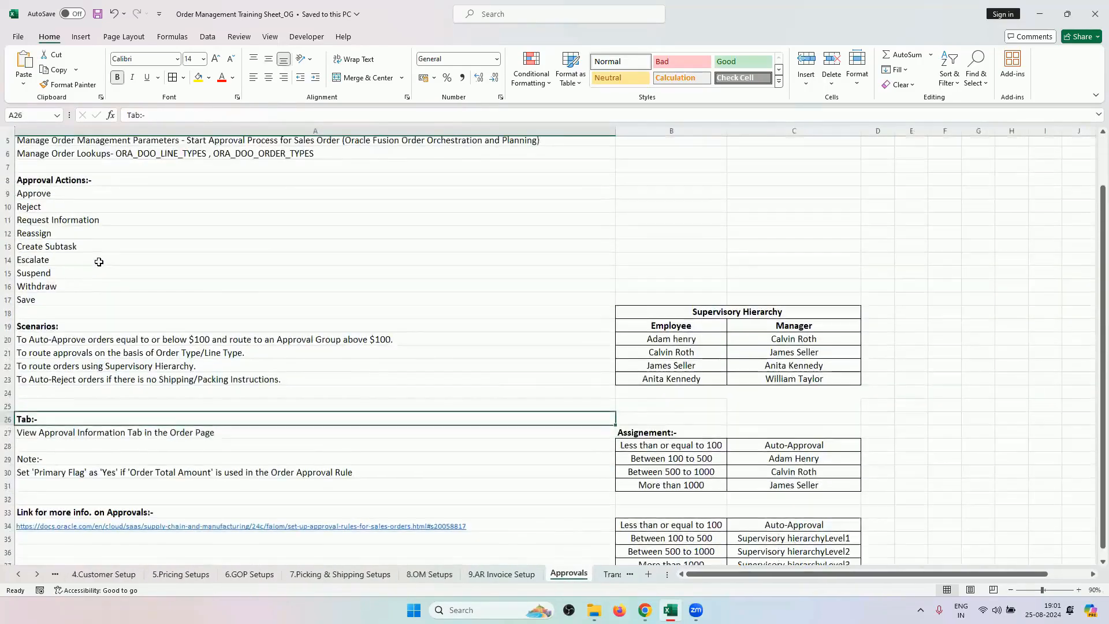
pyautogui.scroll(-2, 98, 261)
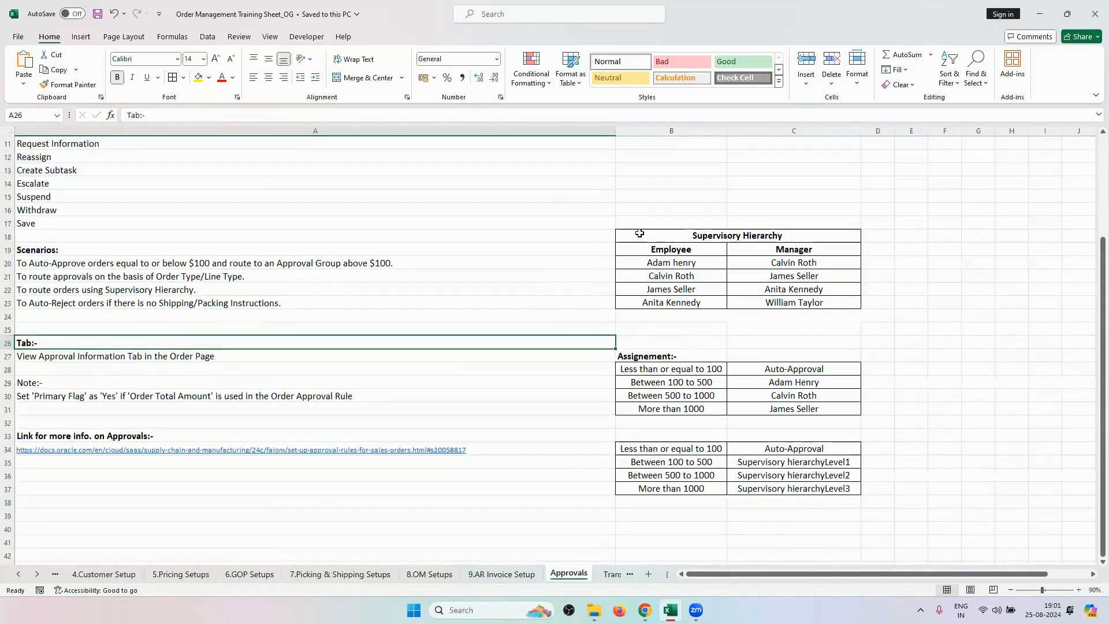
pyautogui.moveTo(639, 233); pyautogui.dragTo(802, 488)
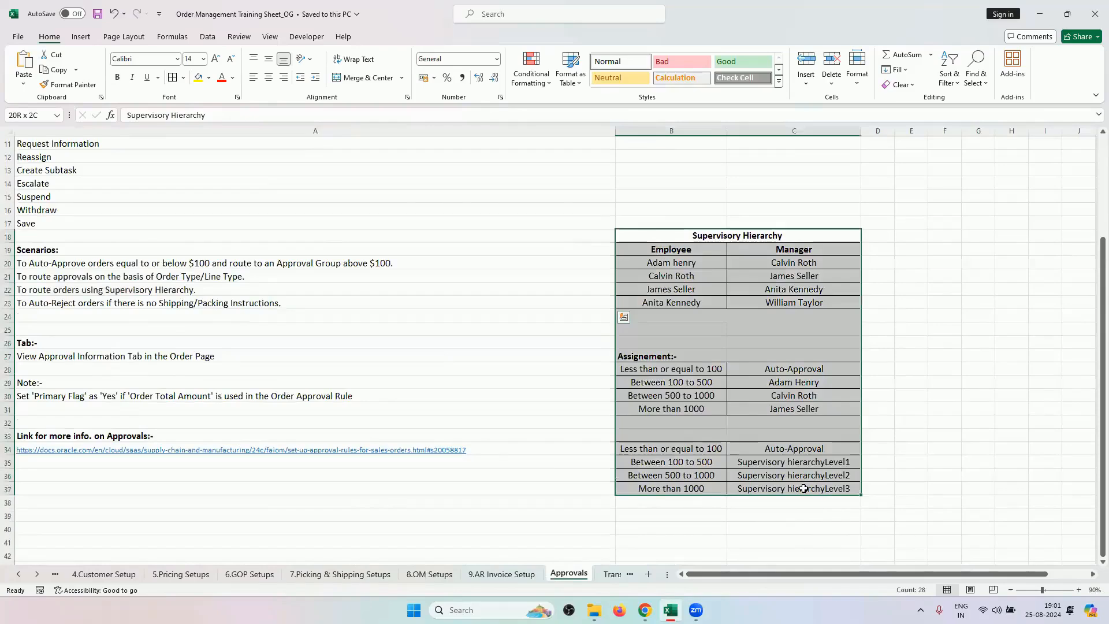
pyautogui.scroll(3, 350, 398)
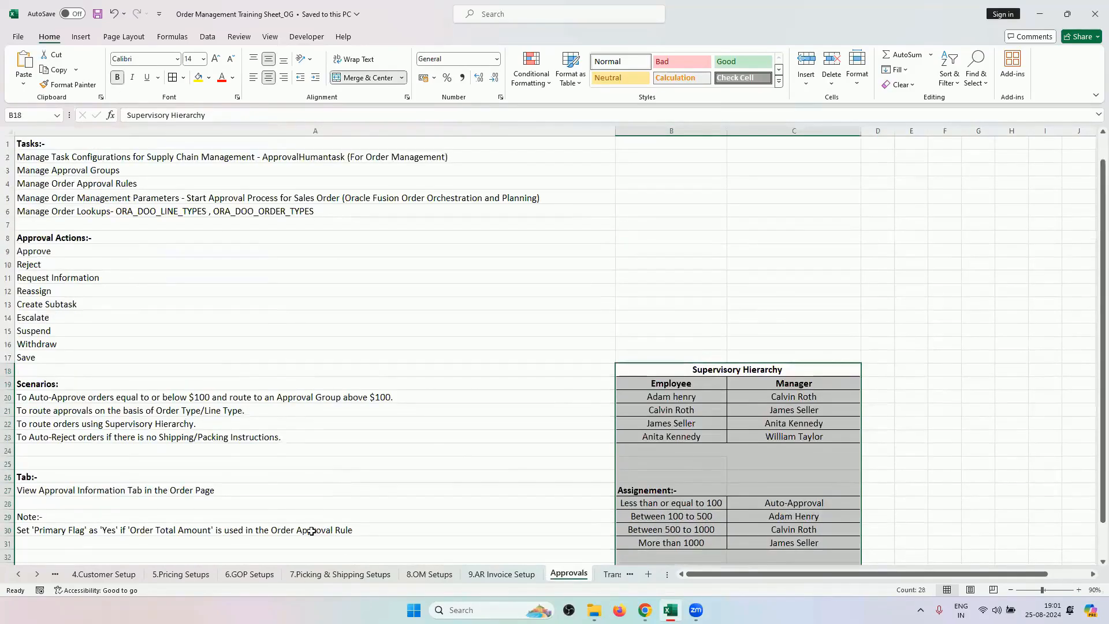
# Step: Return to 8.OM Setups and point out Manage Process Assignment Rules for Sales Orders and Manage Pretransformation Rules for Sales Orders
pyautogui.click(442, 577)
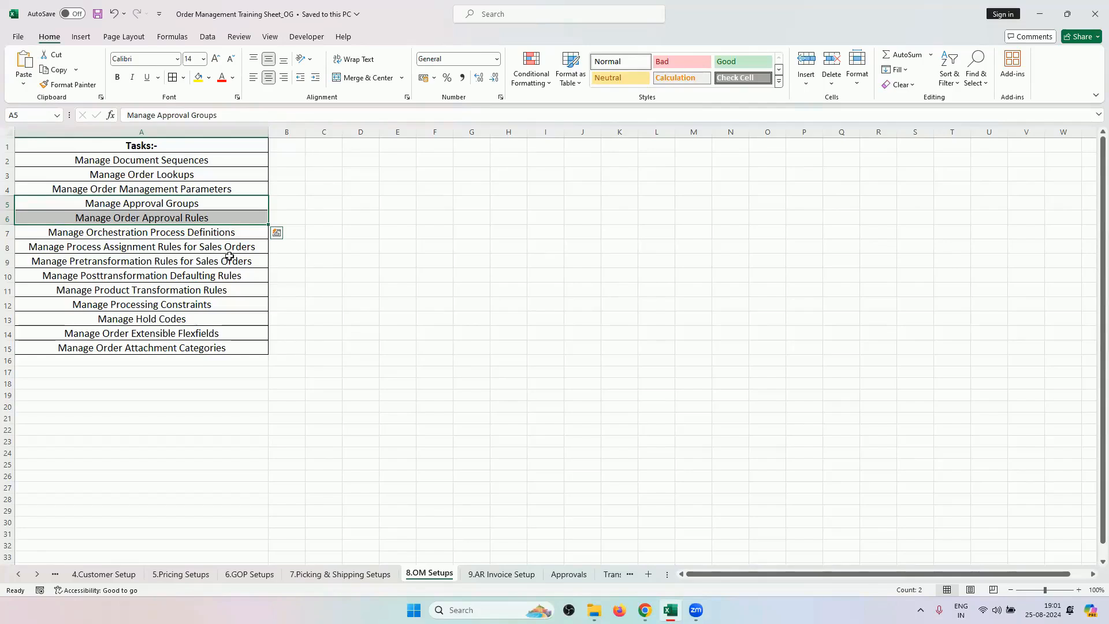
pyautogui.click(225, 247)
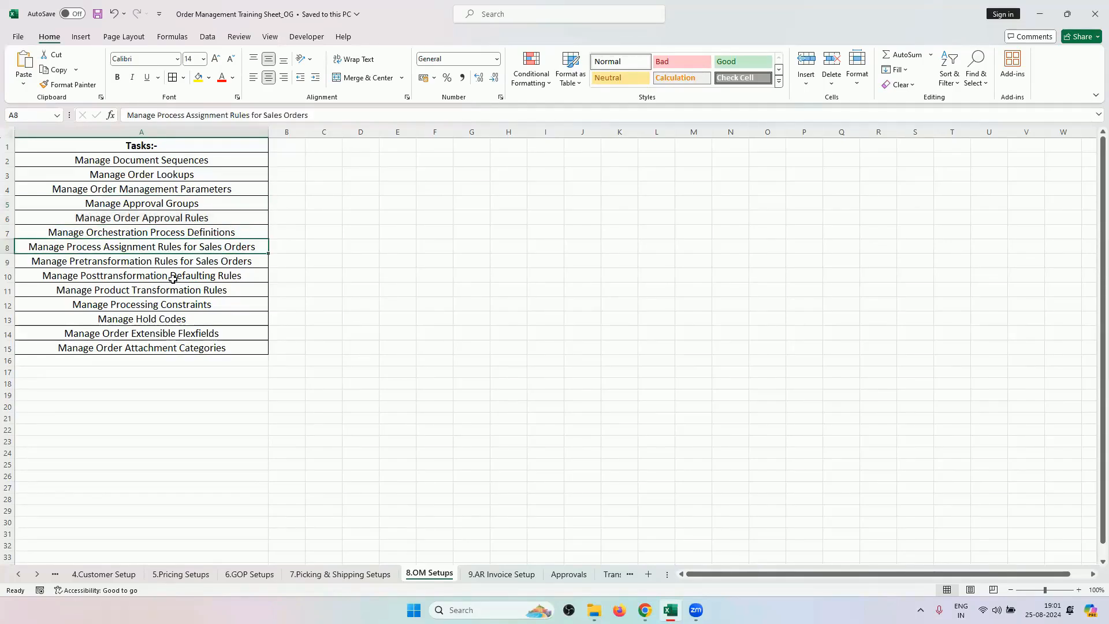
pyautogui.click(147, 261)
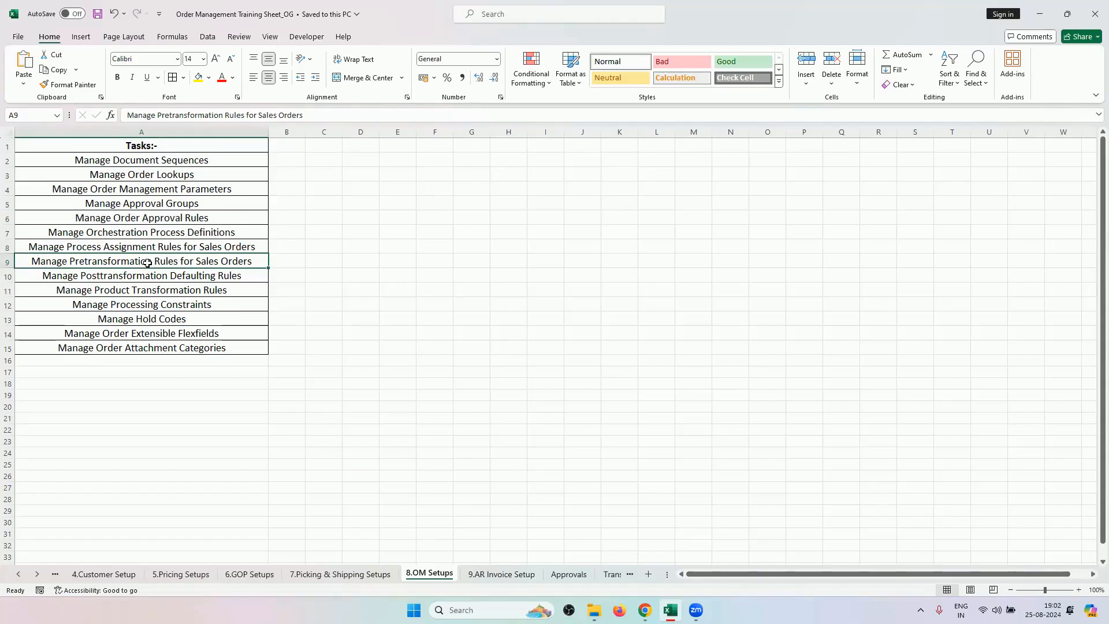
# Step: Review the Transformation Rules sheet, highlighting the pre-transformation scenarios, product transformation rule types and post-transformation scenarios
pyautogui.click(36, 573)
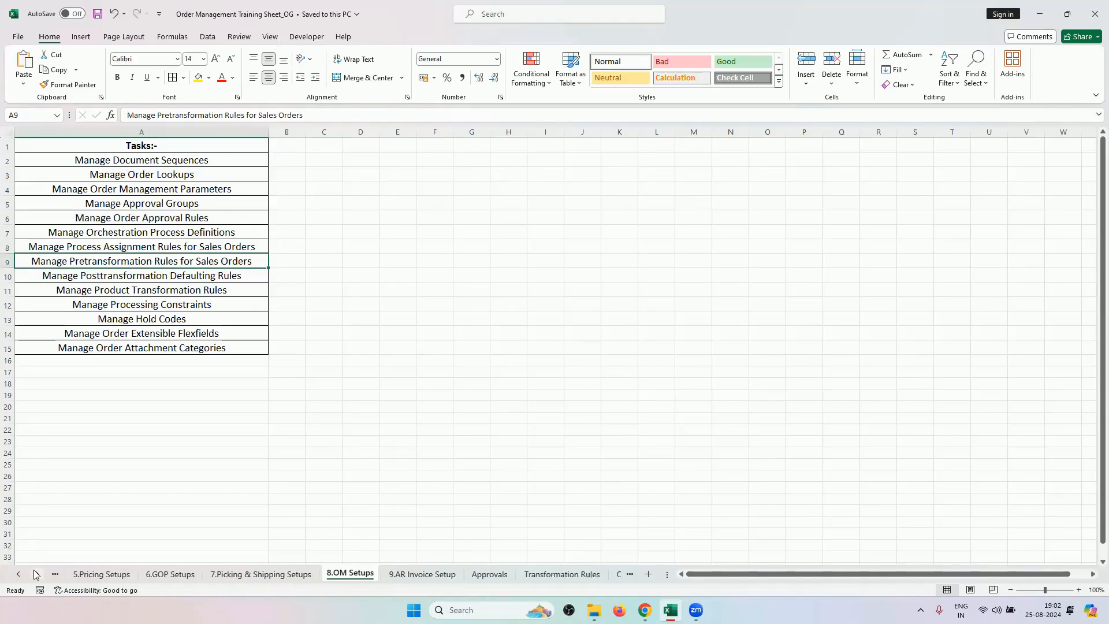
pyautogui.click(36, 574)
pyautogui.click(36, 574)
pyautogui.click(424, 574)
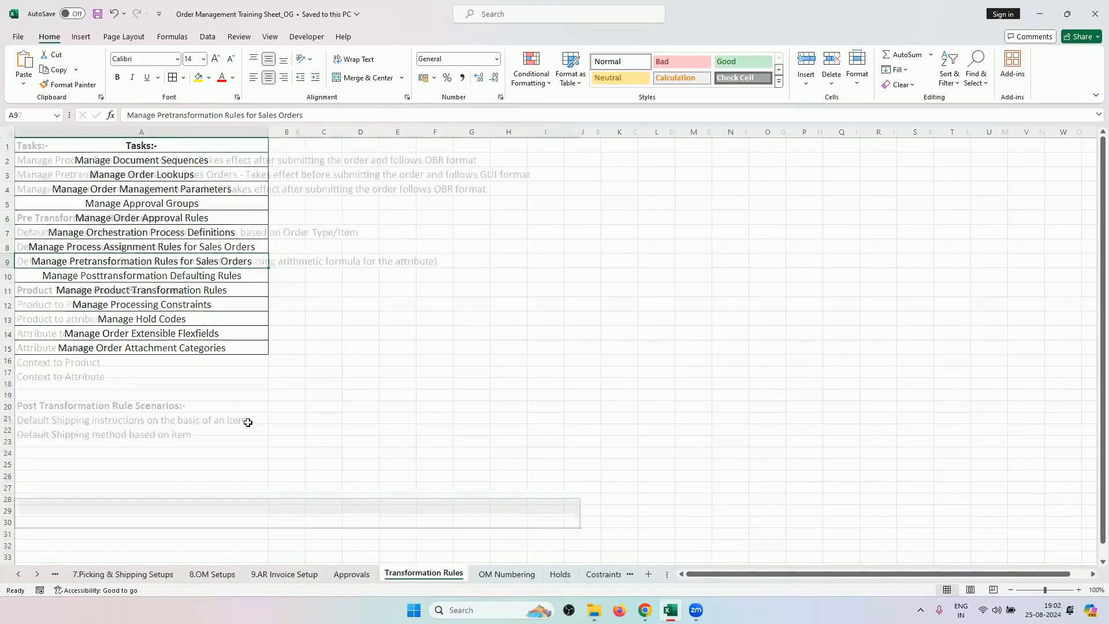
pyautogui.moveTo(175, 234); pyautogui.dragTo(184, 265)
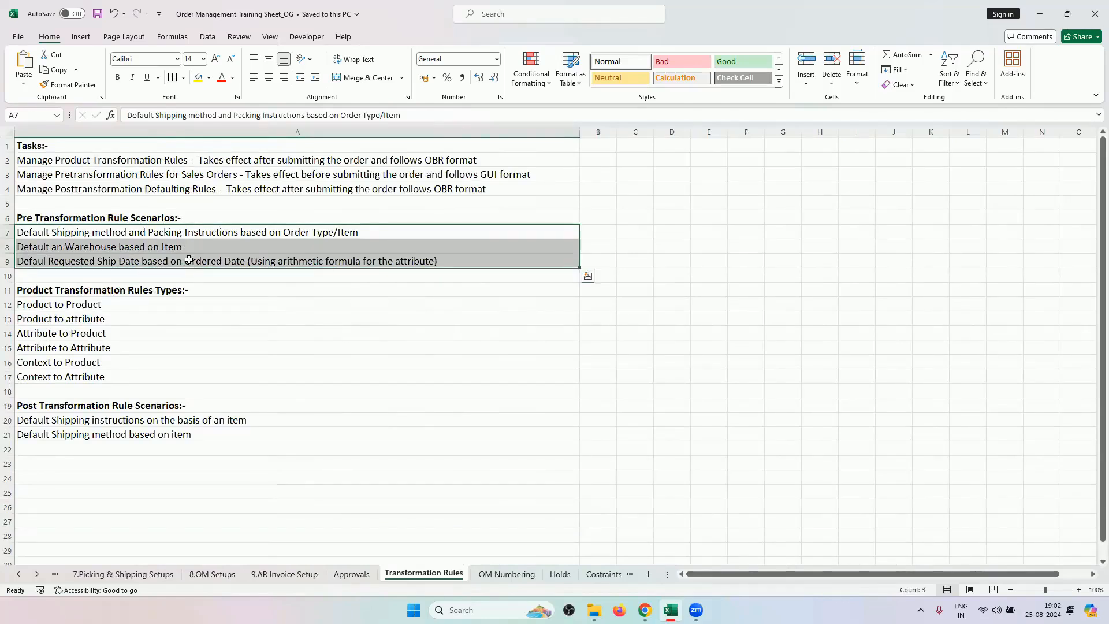
pyautogui.click(182, 291)
pyautogui.moveTo(187, 340); pyautogui.dragTo(203, 435)
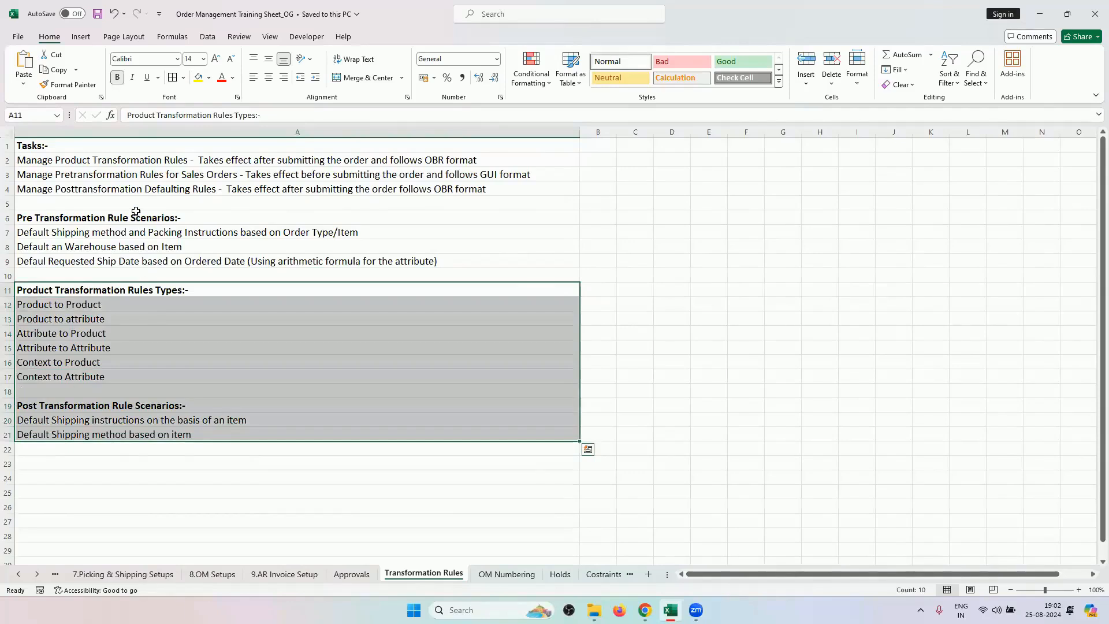
pyautogui.moveTo(133, 214); pyautogui.dragTo(165, 264)
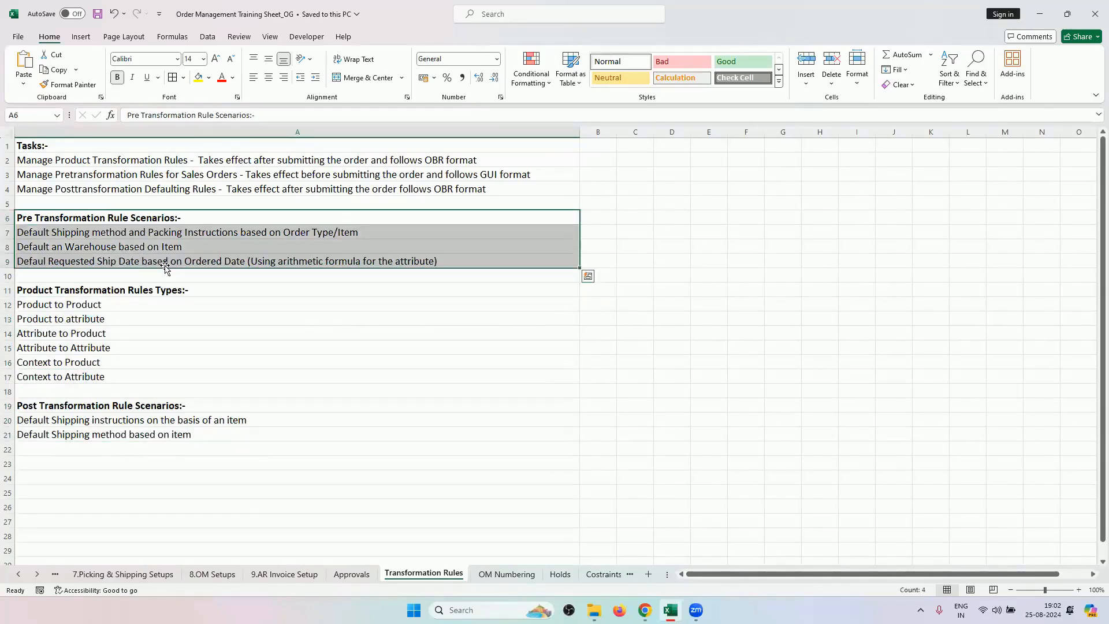
# Step: Go back to 8.OM Setups and highlight the tasks from Manage Product Transformation Rules through Manage Order Attachment Categories
pyautogui.click(19, 575)
pyautogui.click(20, 575)
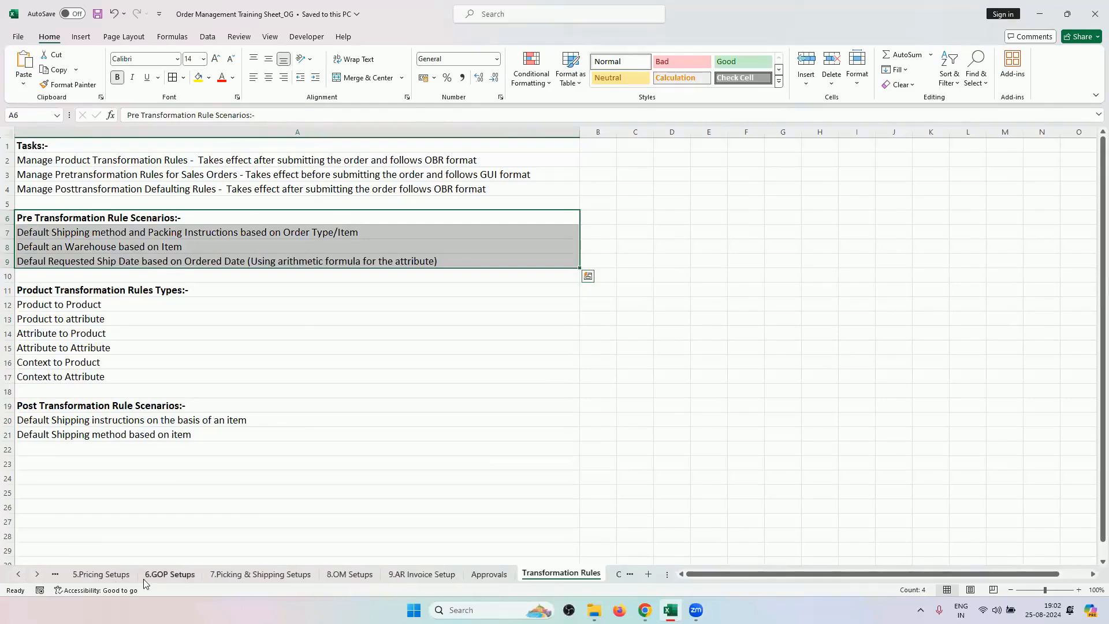
pyautogui.click(231, 575)
pyautogui.click(170, 574)
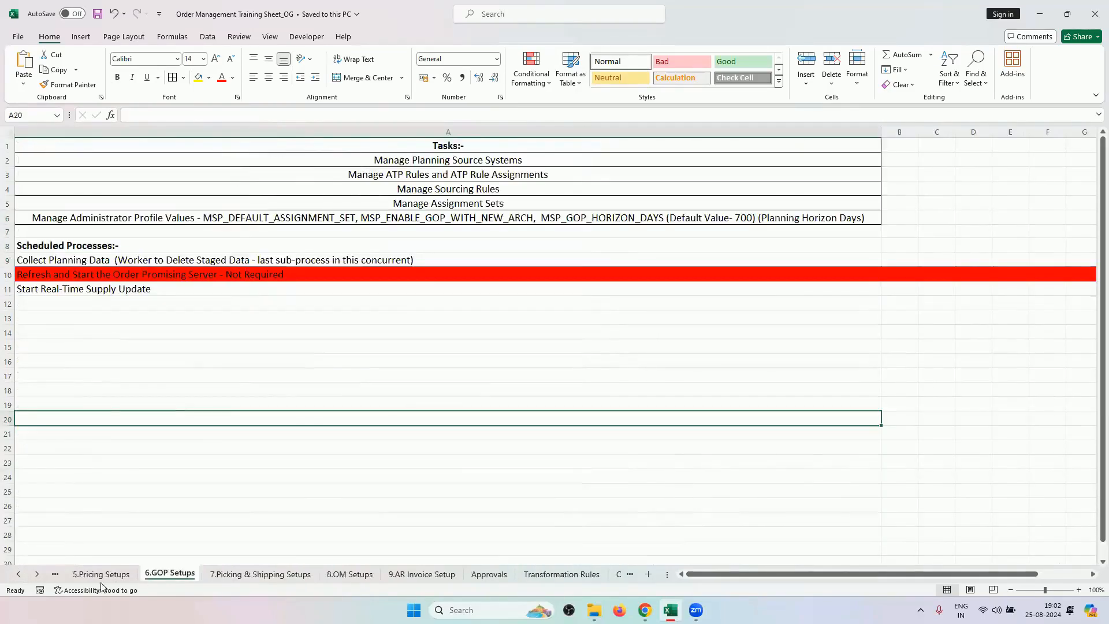
pyautogui.hotkey('ctrl', 'pagedown')
pyautogui.hotkey('ctrl', 'pagedown')
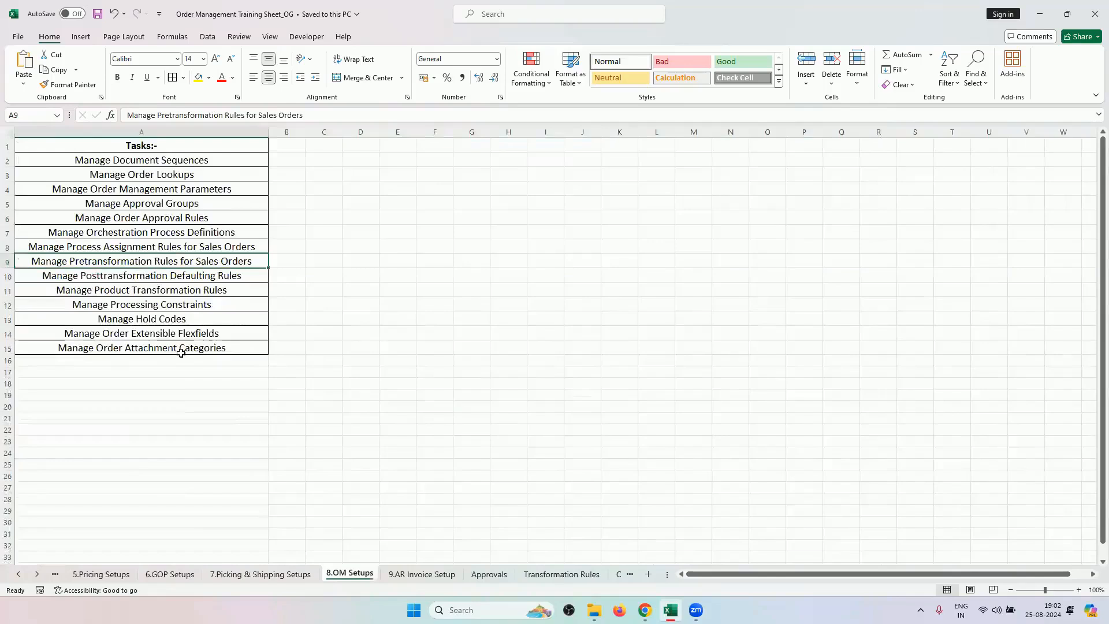
pyautogui.click(200, 291)
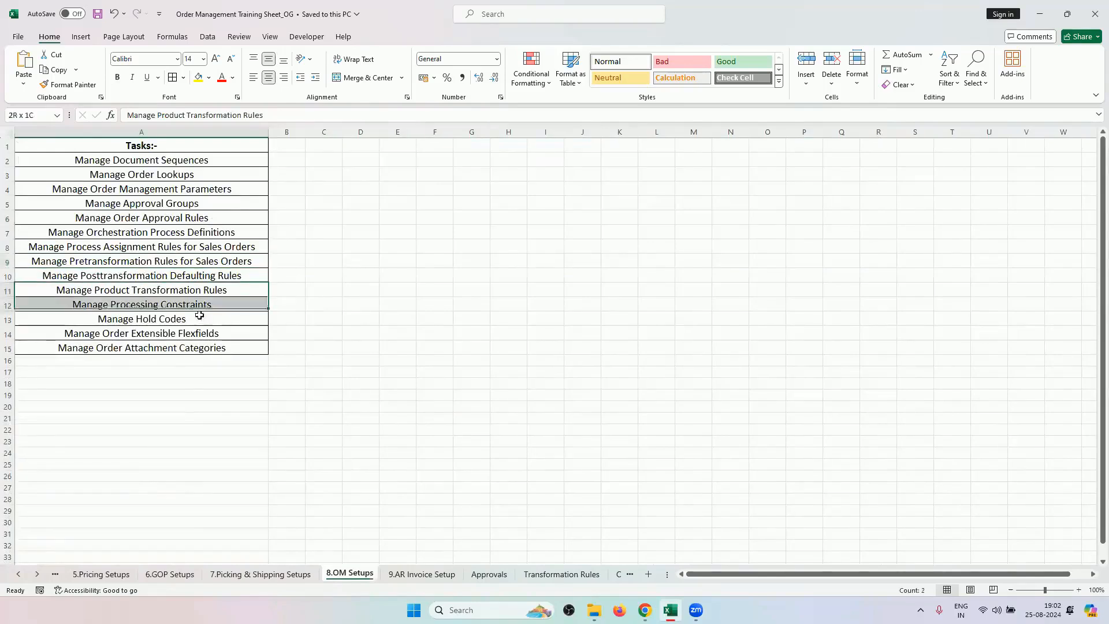
pyautogui.hotkey('ctrl', 'shift', 'Down')
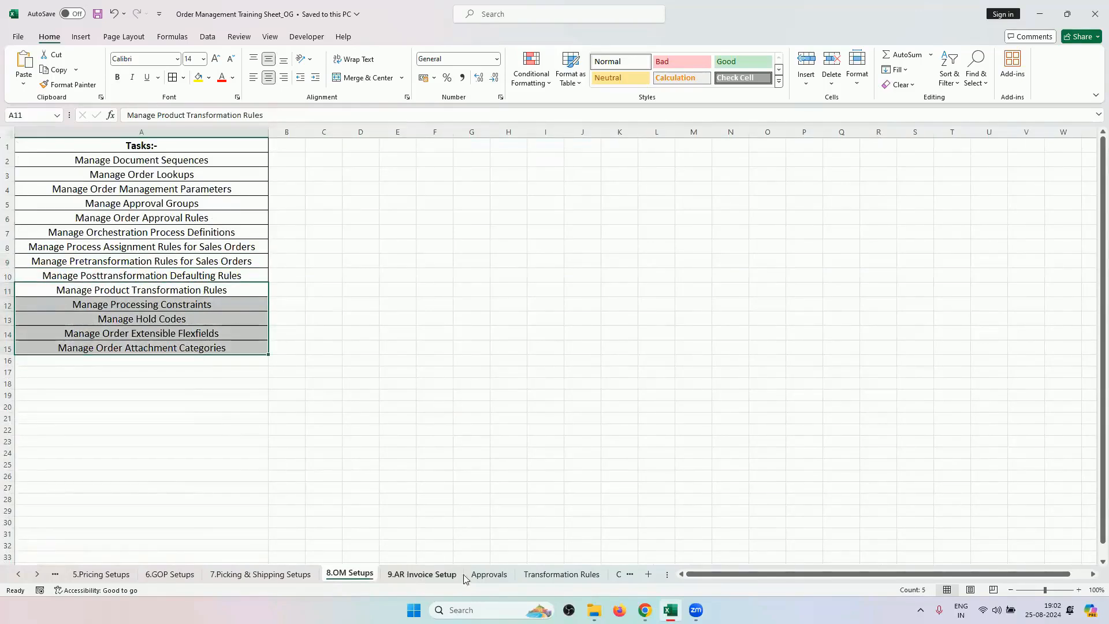
pyautogui.click(18, 575)
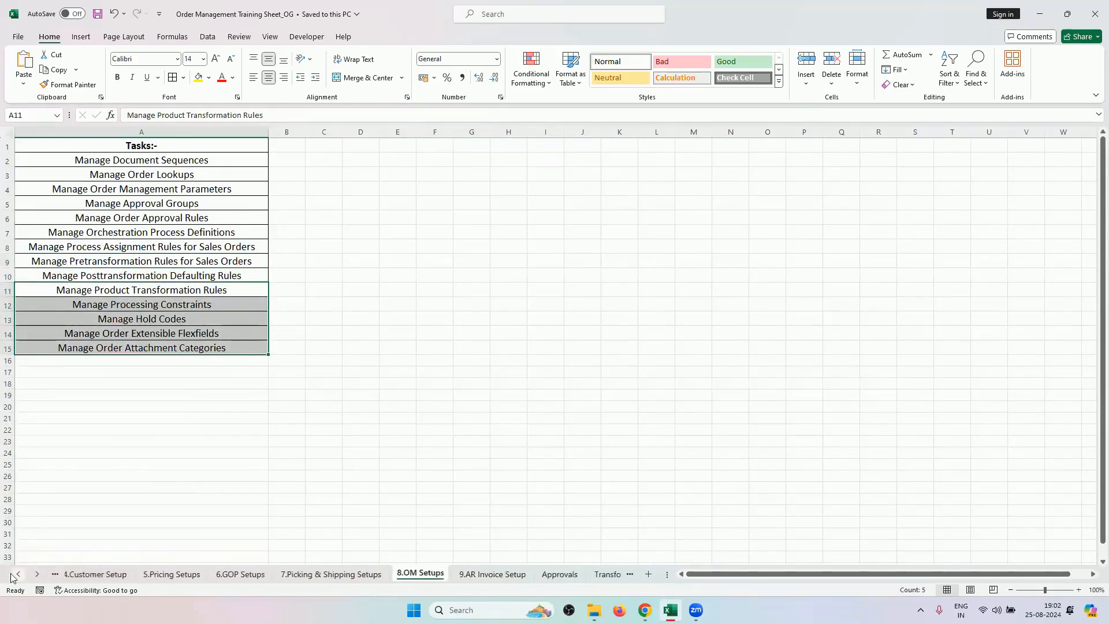
pyautogui.click(18, 574)
pyautogui.click(18, 574)
pyautogui.click(18, 575)
pyautogui.click(18, 574)
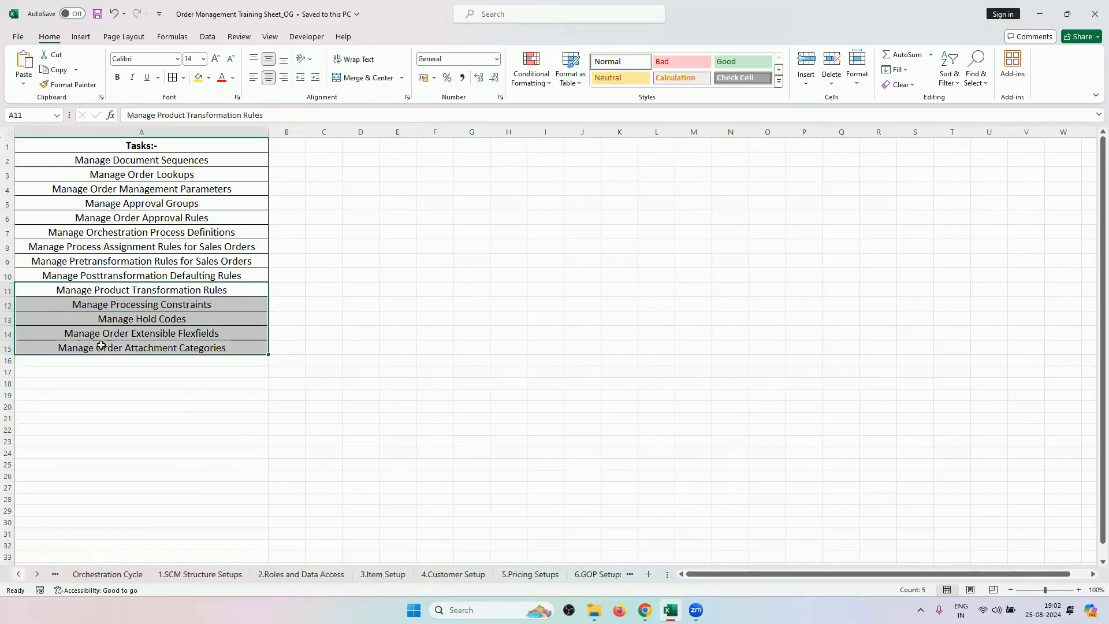
pyautogui.click(173, 441)
pyautogui.click(15, 574)
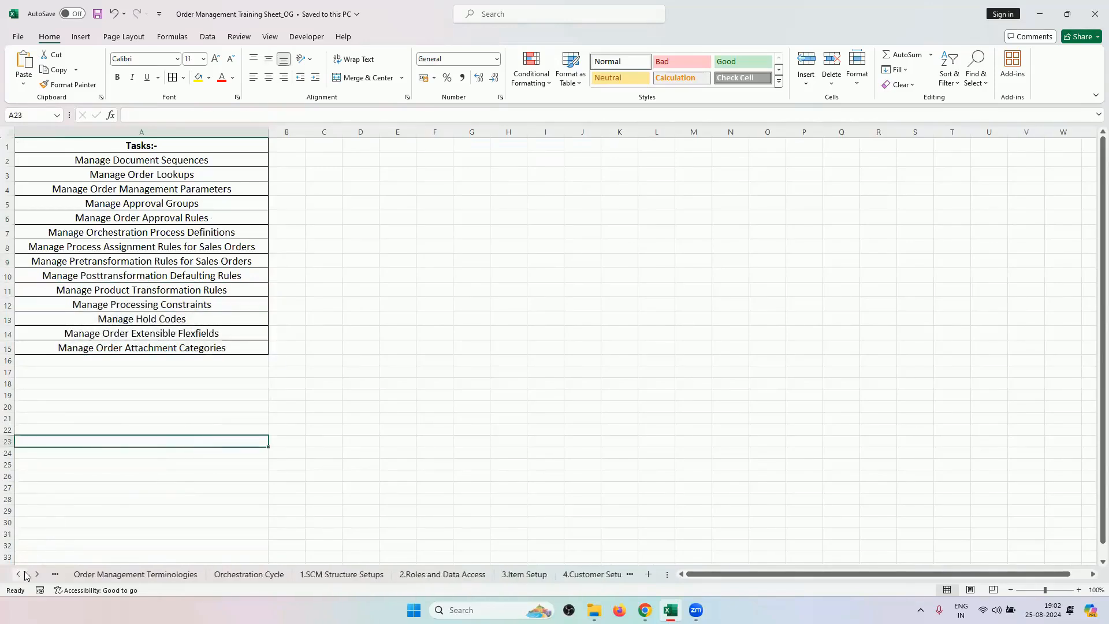
pyautogui.click(37, 573)
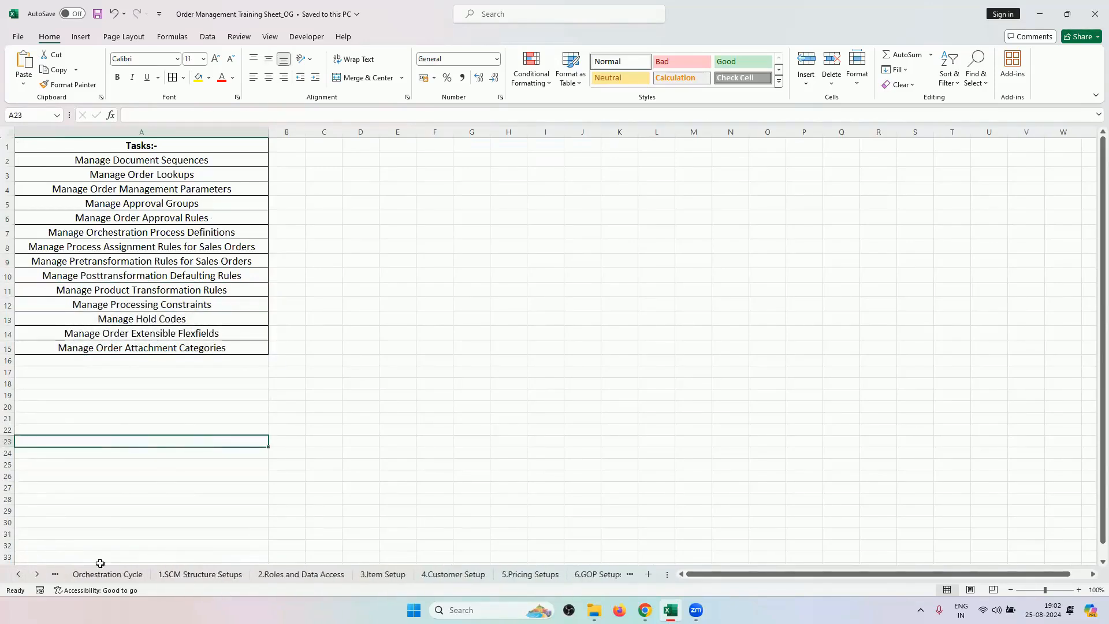
pyautogui.click(37, 573)
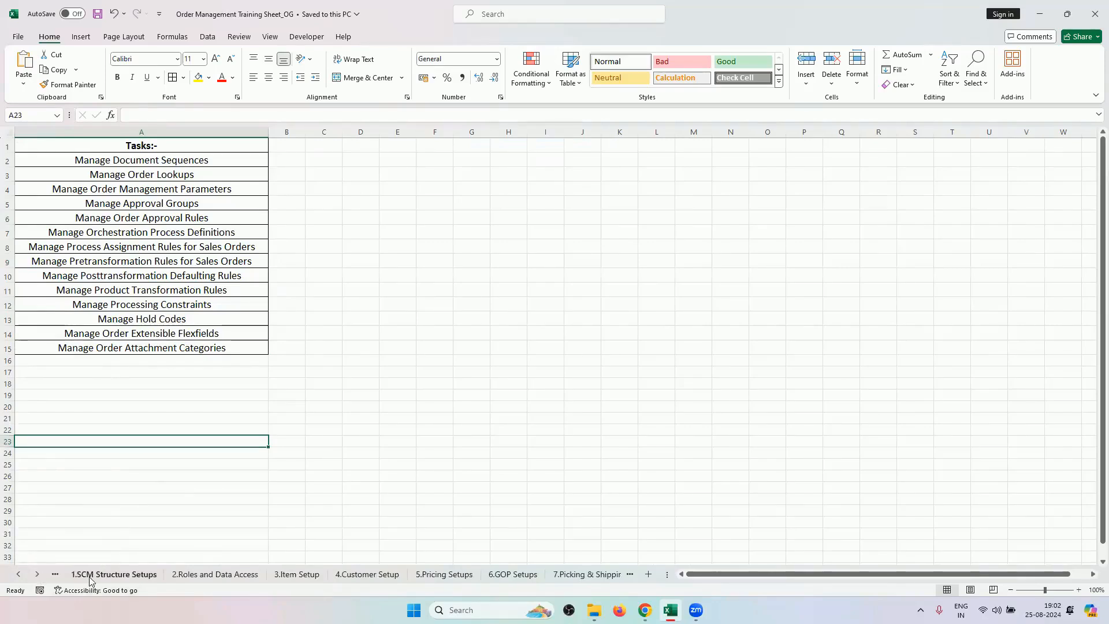
pyautogui.click(36, 575)
pyautogui.click(36, 575)
pyautogui.click(36, 575)
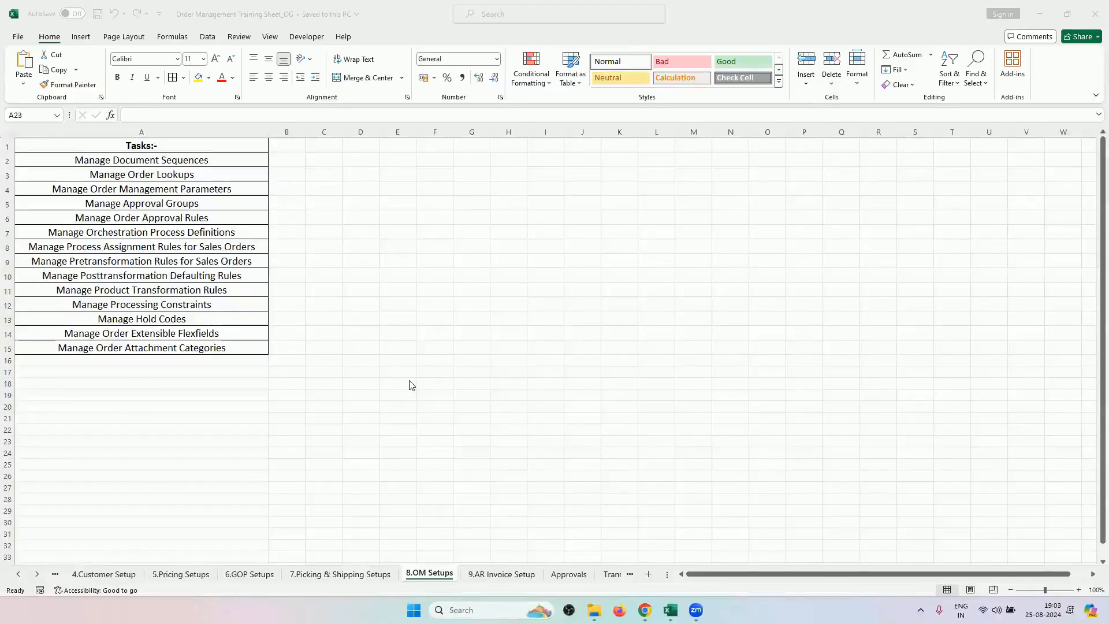
# Step: View the task list on the 1.SCM Structure Setups sheet
pyautogui.click(19, 574)
pyautogui.click(19, 575)
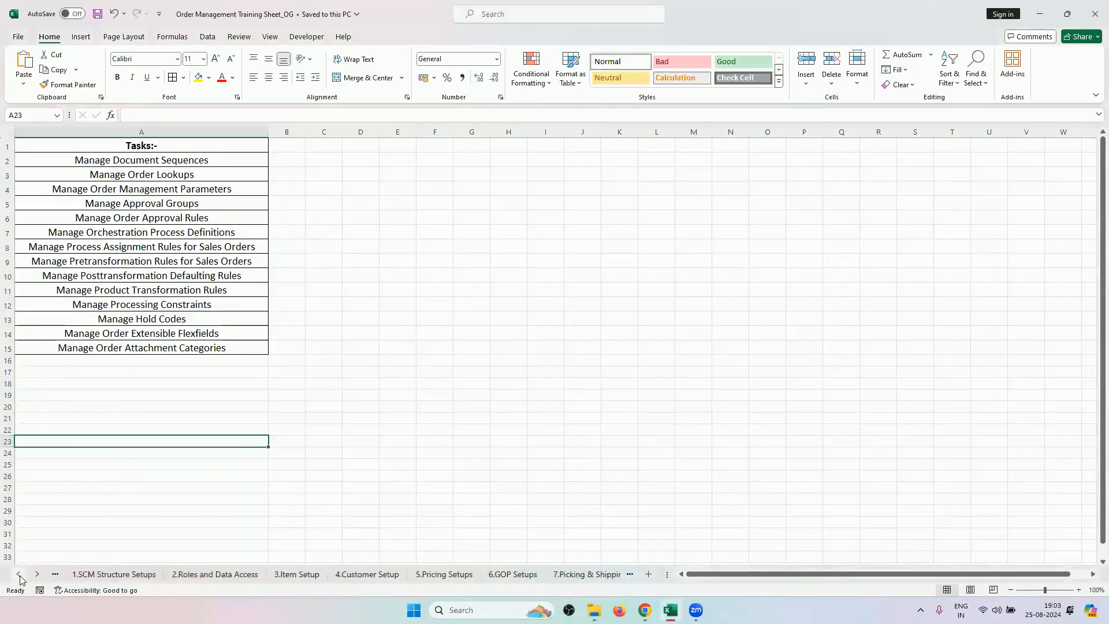
pyautogui.click(19, 575)
pyautogui.click(19, 575)
pyautogui.click(37, 574)
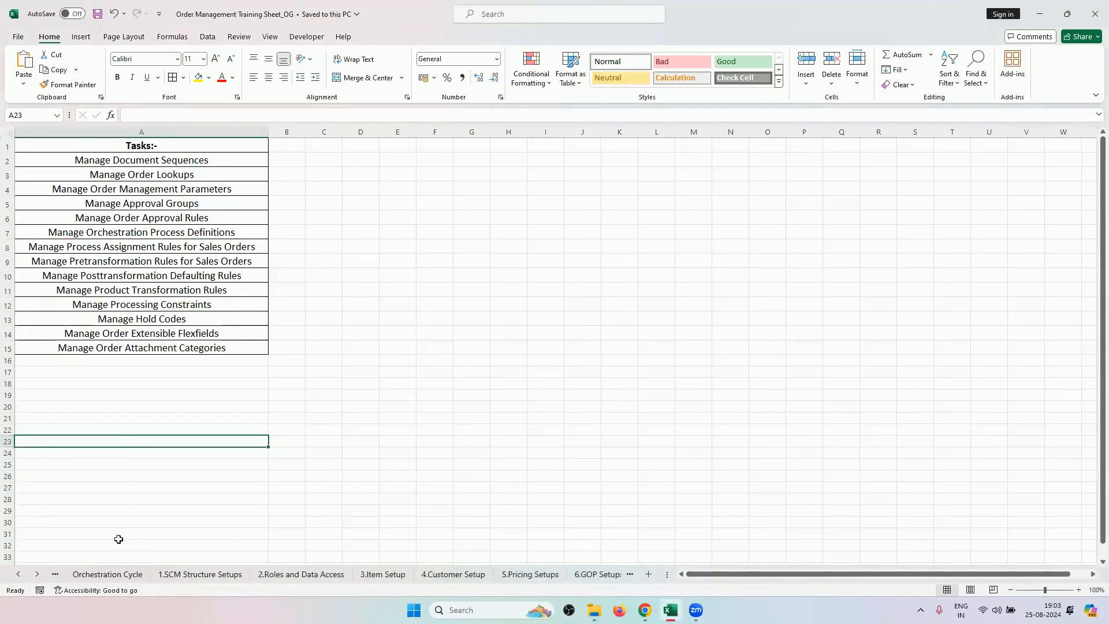
pyautogui.click(182, 576)
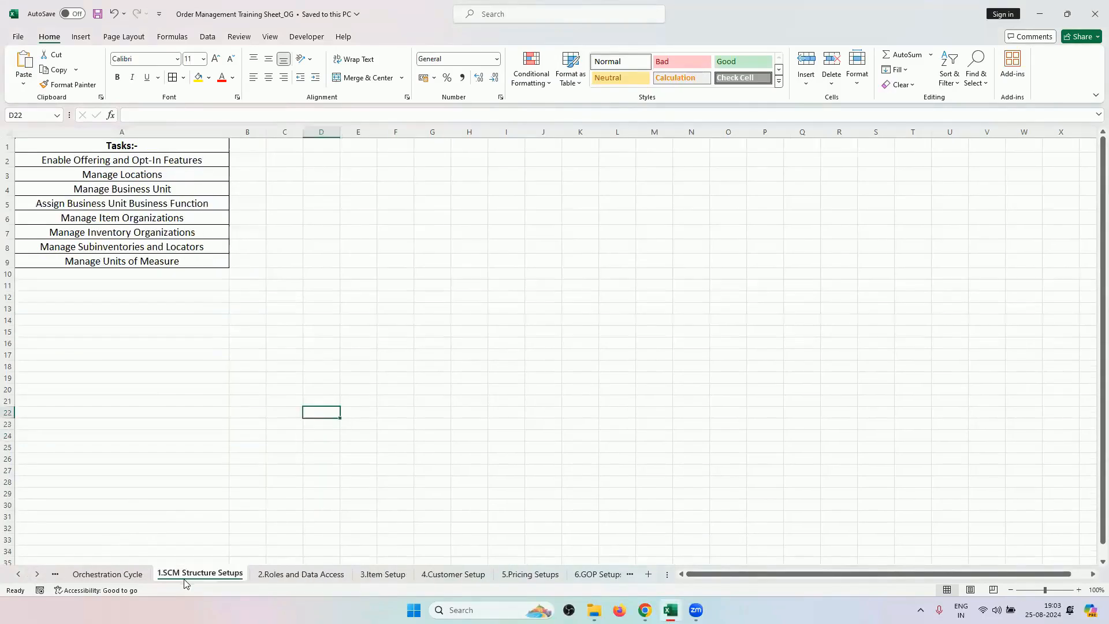
# Step: View the receivables tasks and the accounting combination on the 9.AR Invoice Setup sheet
pyautogui.click(36, 574)
pyautogui.click(37, 574)
pyautogui.click(37, 574)
pyautogui.click(37, 574)
pyautogui.click(37, 574)
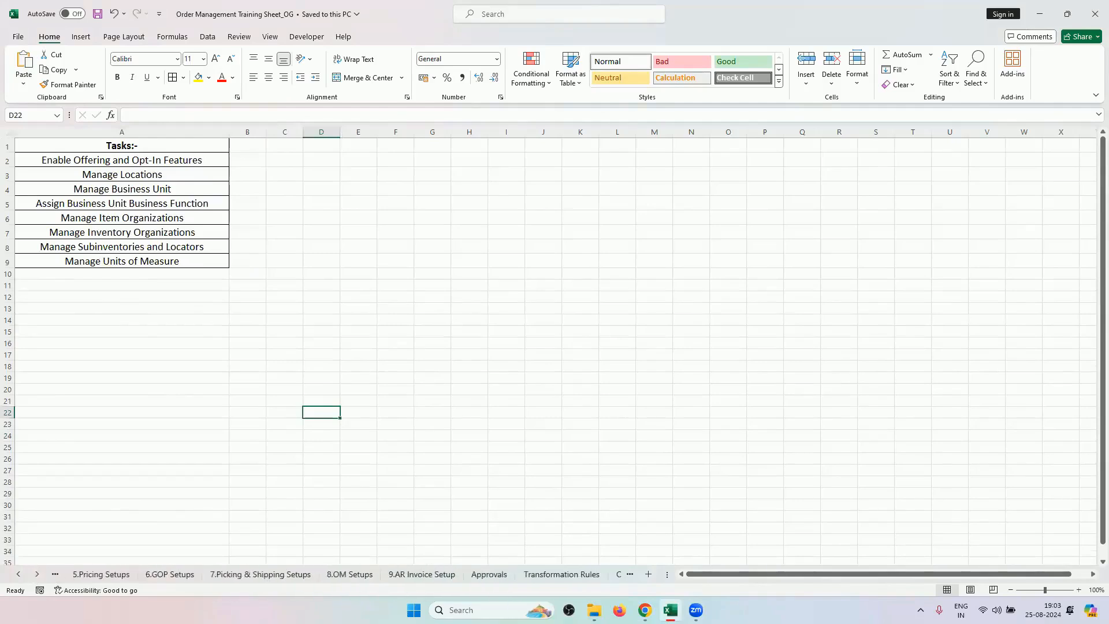
pyautogui.click(430, 574)
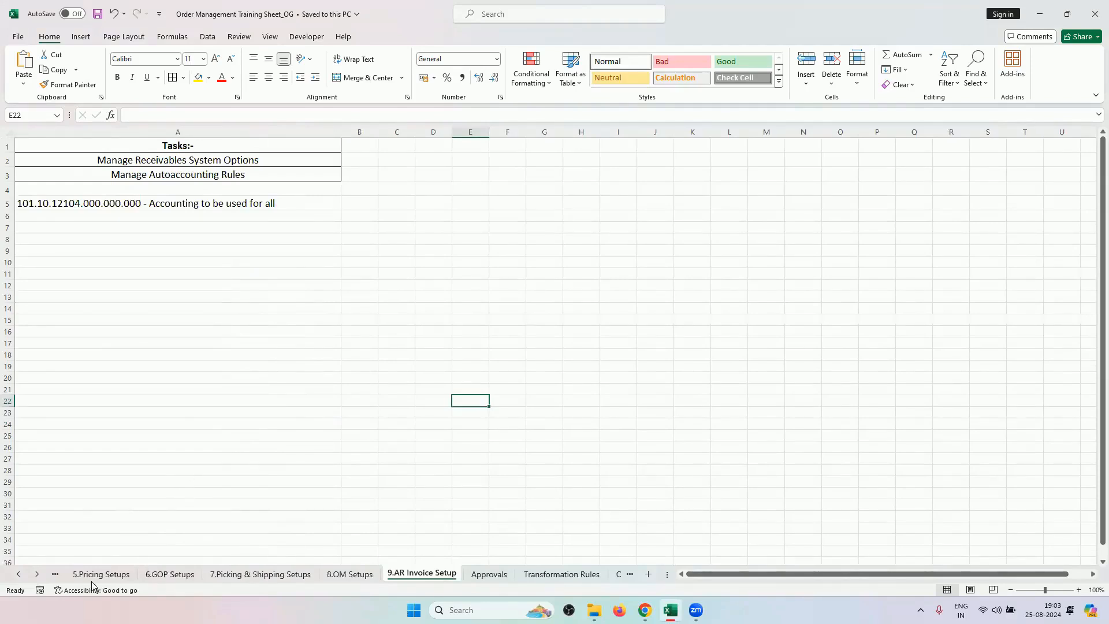
# Step: Look over the Approvals sheet again, switching between it and the 9.AR Invoice Setup sheet
pyautogui.click(39, 574)
pyautogui.click(39, 574)
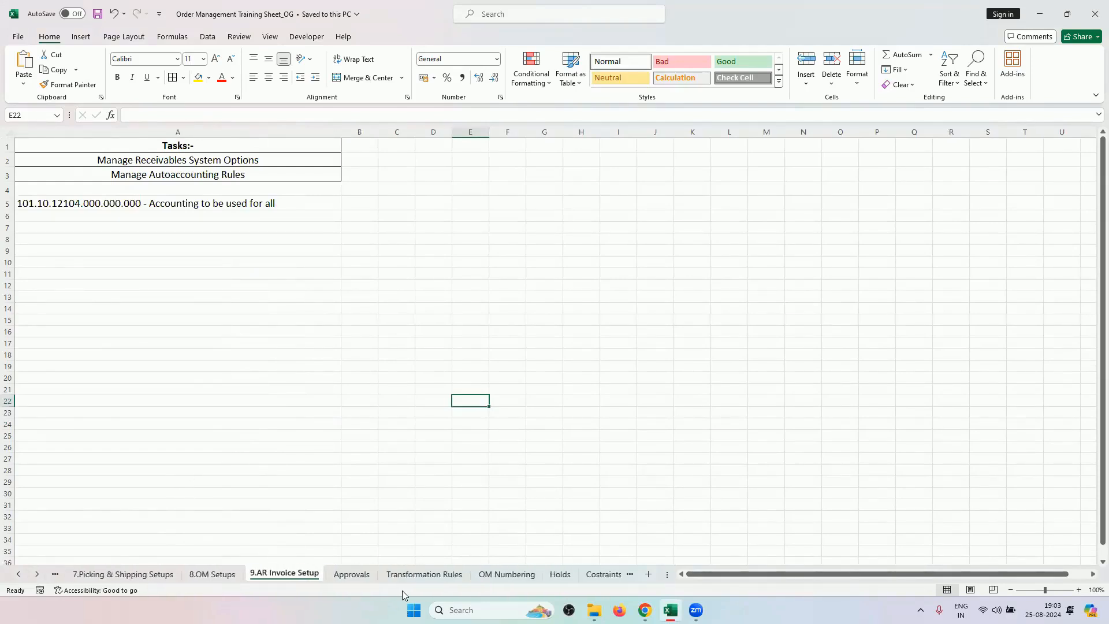
pyautogui.click(351, 574)
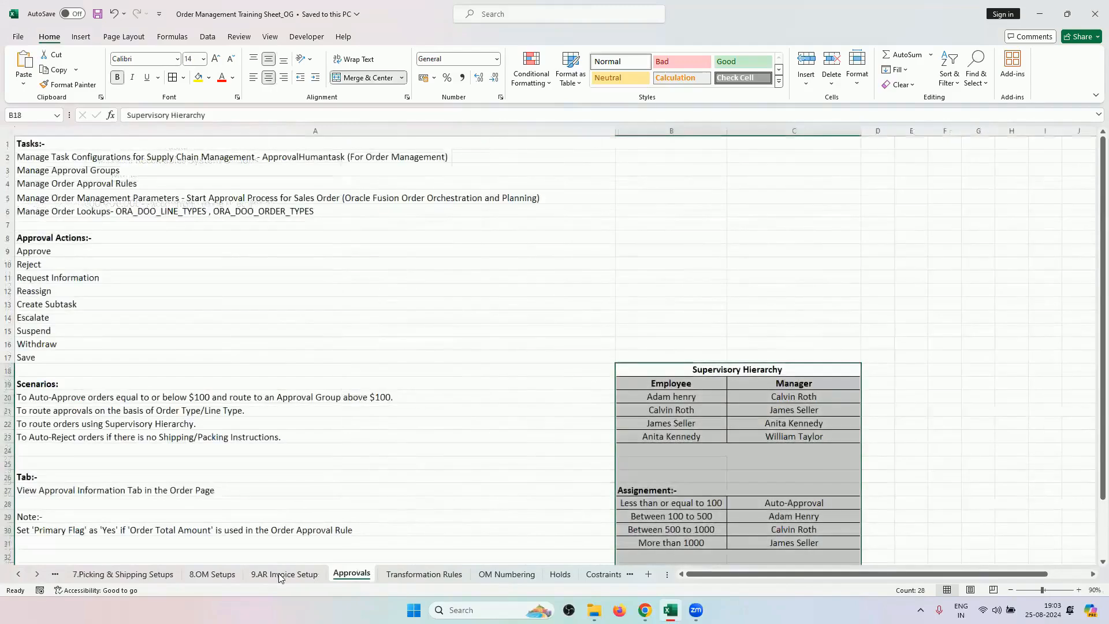
pyautogui.click(282, 574)
pyautogui.click(227, 578)
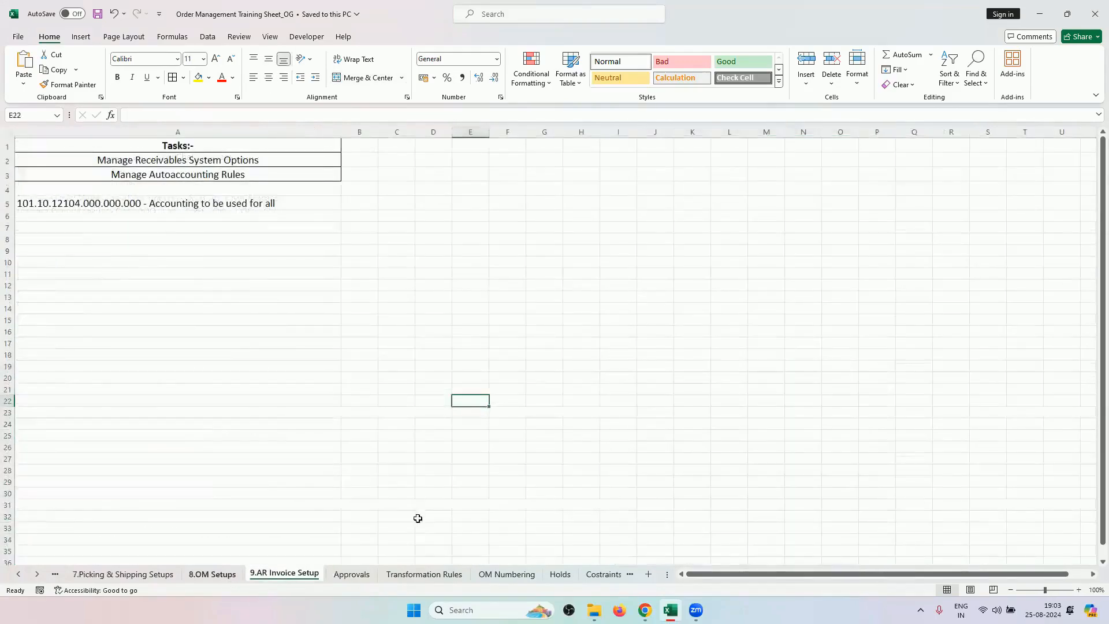
pyautogui.click(351, 574)
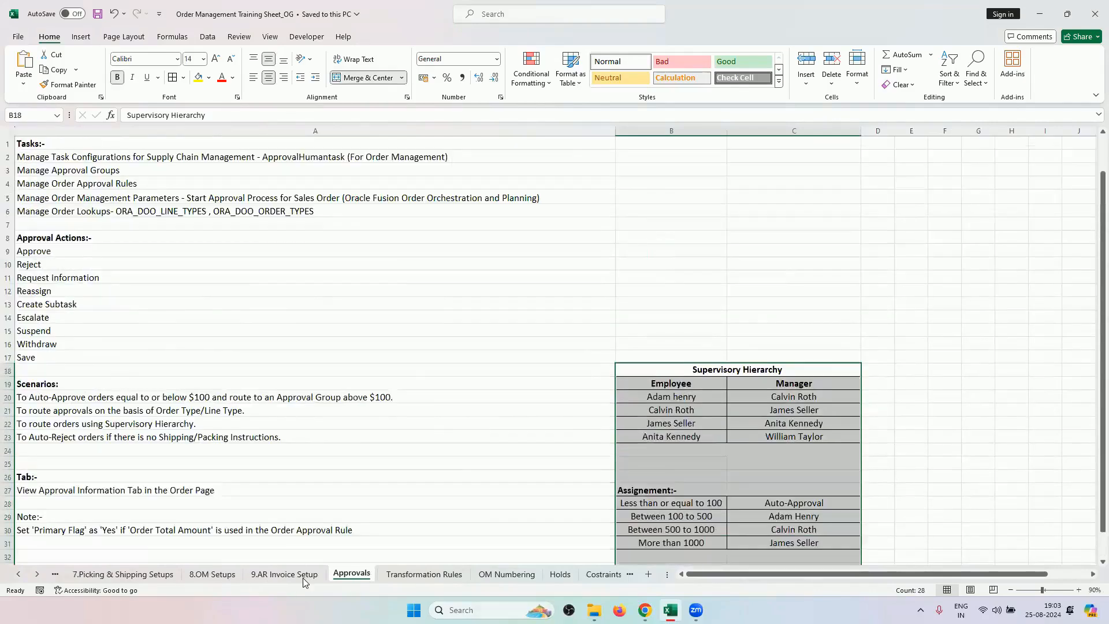
# Step: View the Transformation Rules and OM Numbering sheets, and return through Approvals to the 8.OM Setups task list
pyautogui.click(452, 576)
pyautogui.click(507, 574)
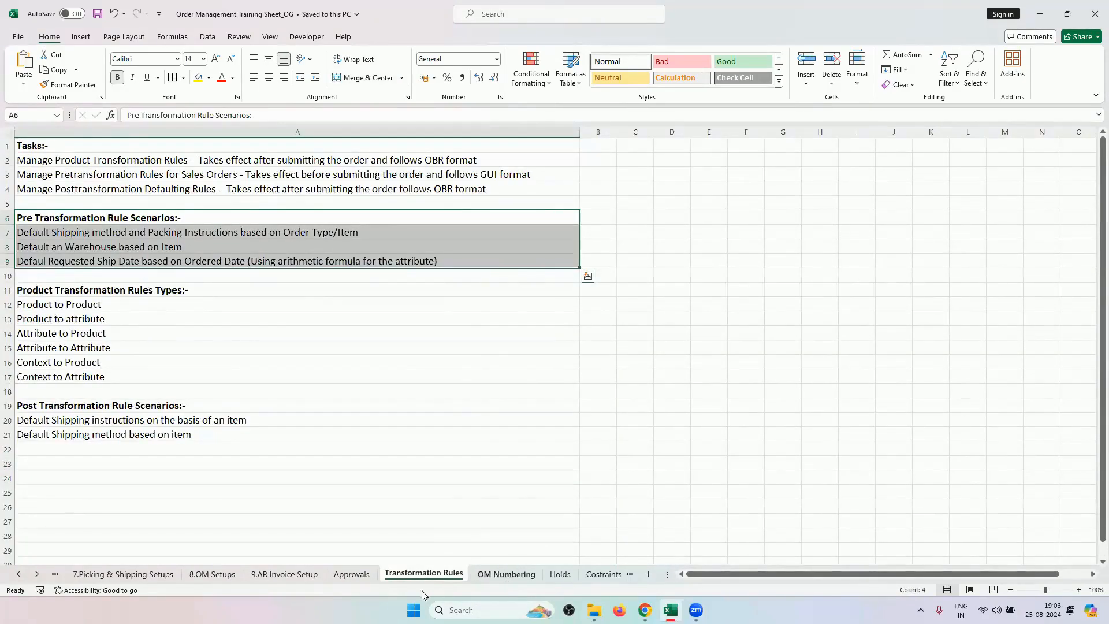
pyautogui.hotkey('ctrl', 'pageup')
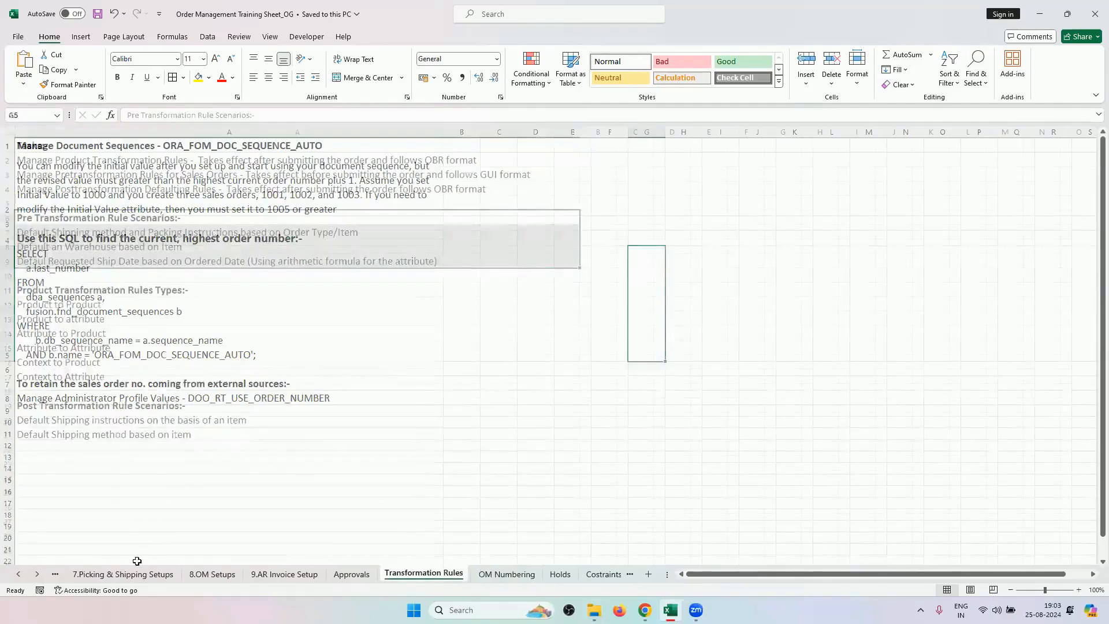
pyautogui.hotkey('ctrl', 'pageup')
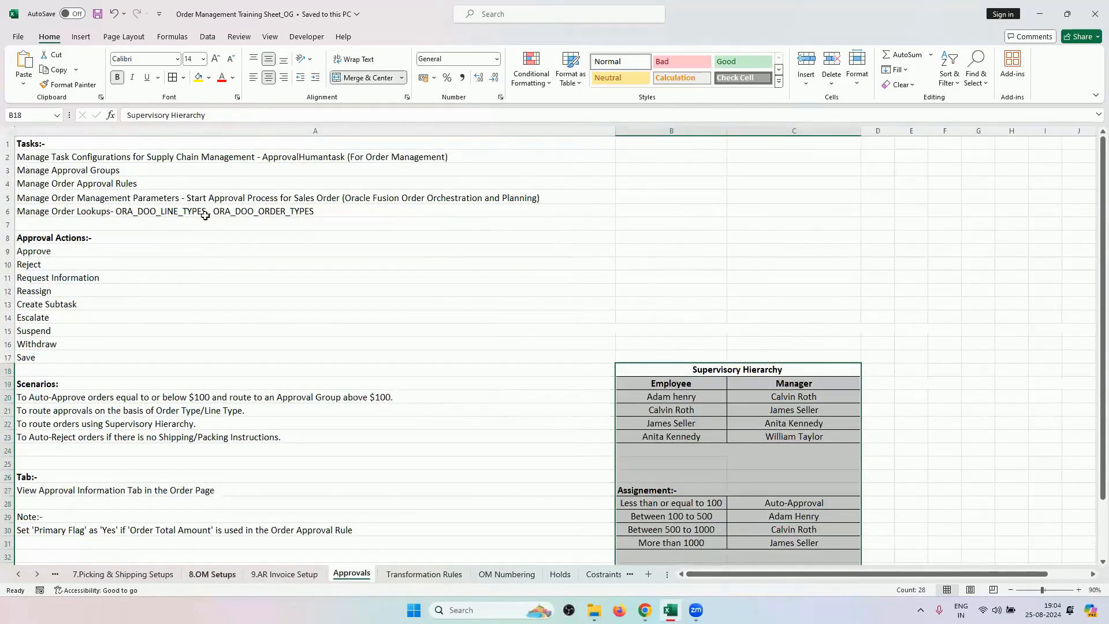
pyautogui.hotkey('ctrl', 'pageup')
pyautogui.hotkey('ctrl', 'pageup')
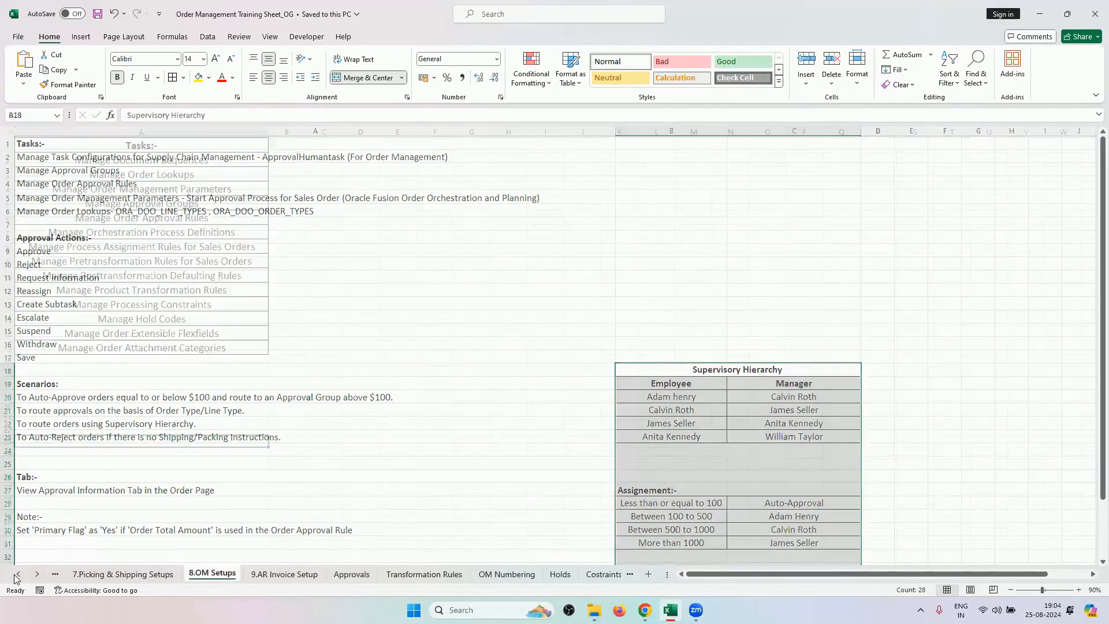
# Step: Look through the setup sheets from 2.Roles and Data Access to 5.Pricing Setups
pyautogui.click(17, 575)
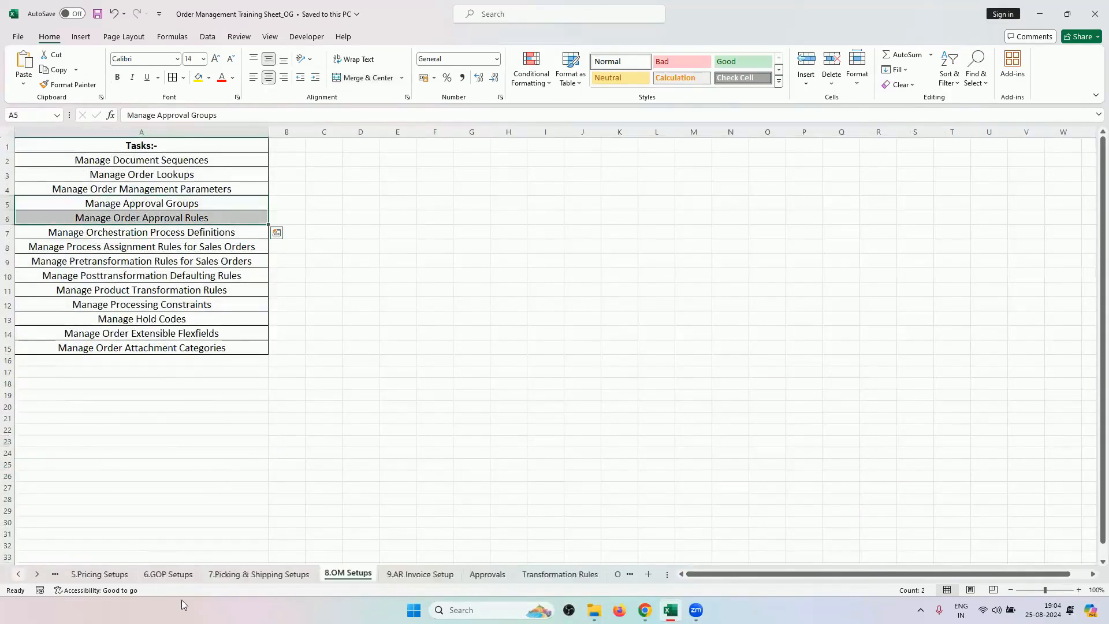
pyautogui.click(13, 575)
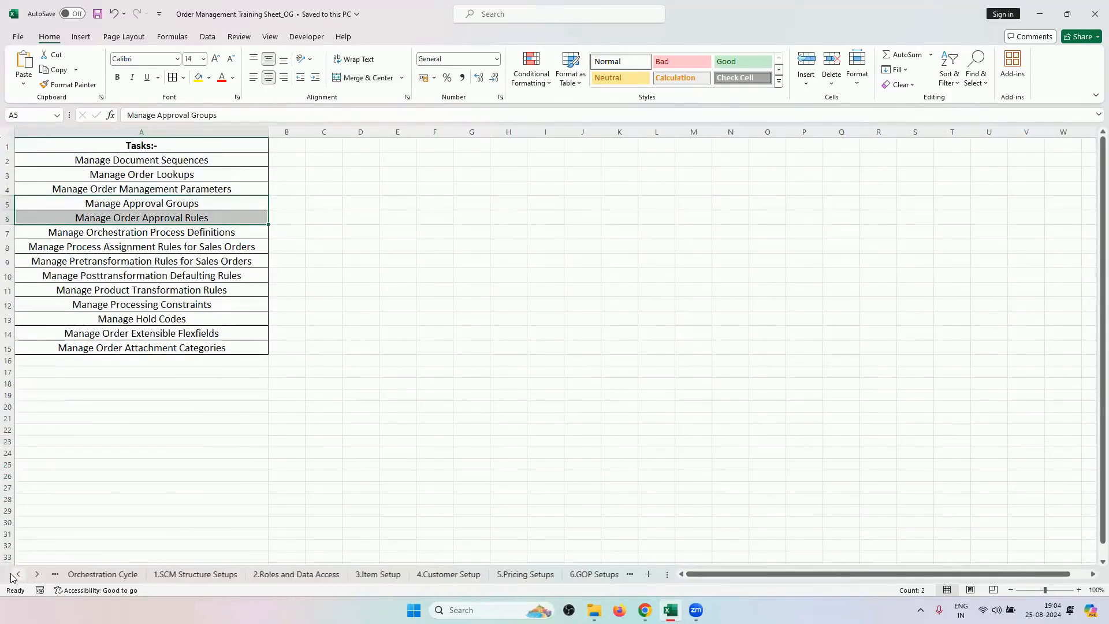
pyautogui.click(310, 574)
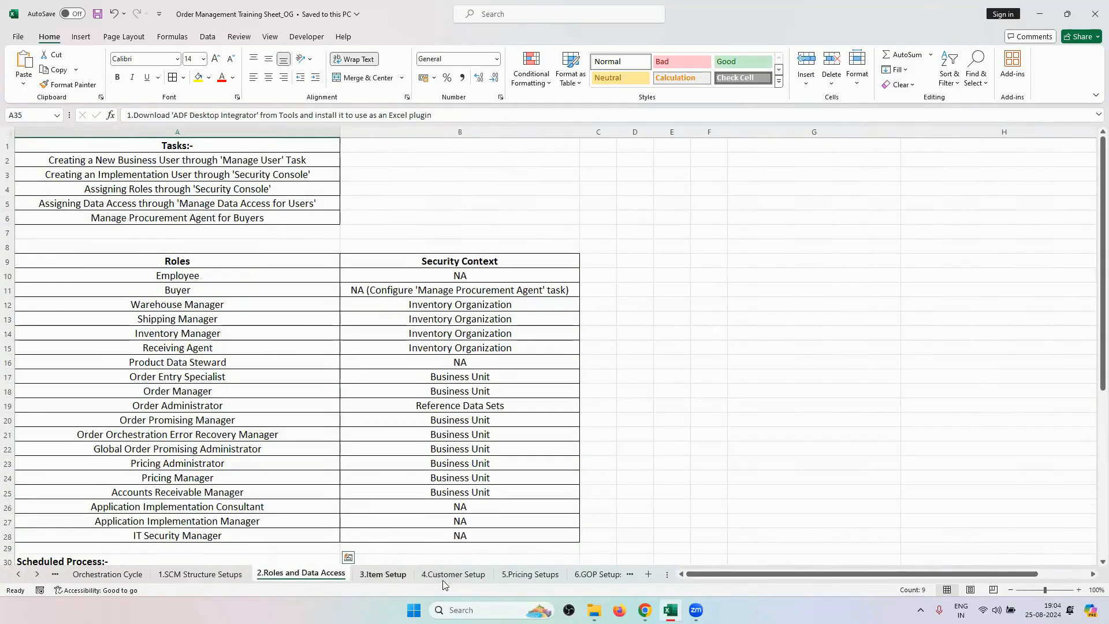
pyautogui.click(398, 574)
pyautogui.click(453, 573)
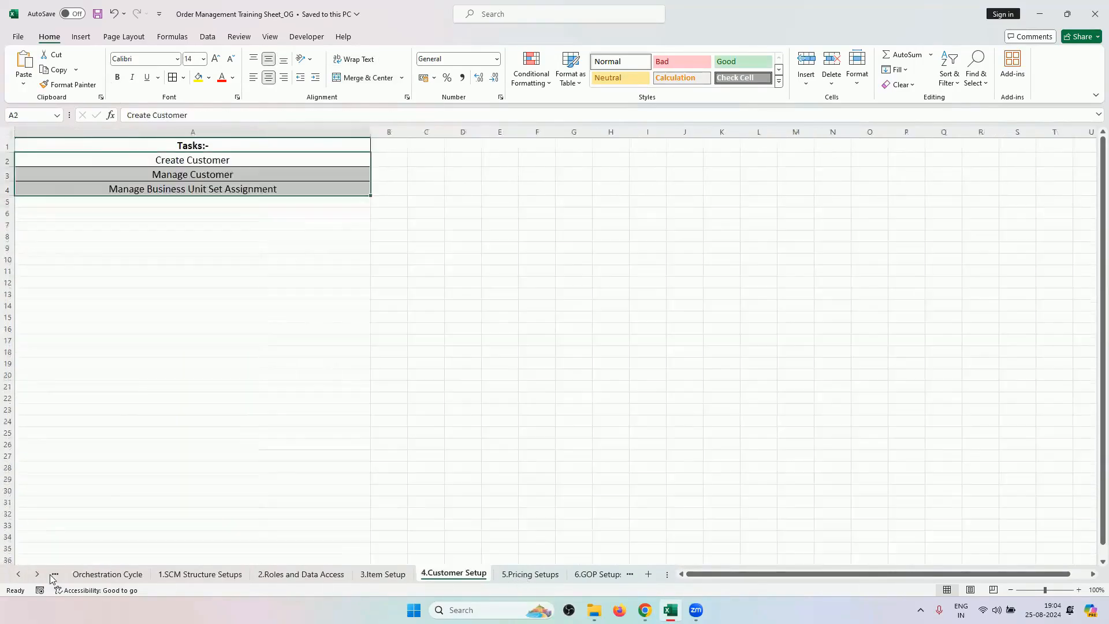
pyautogui.click(529, 573)
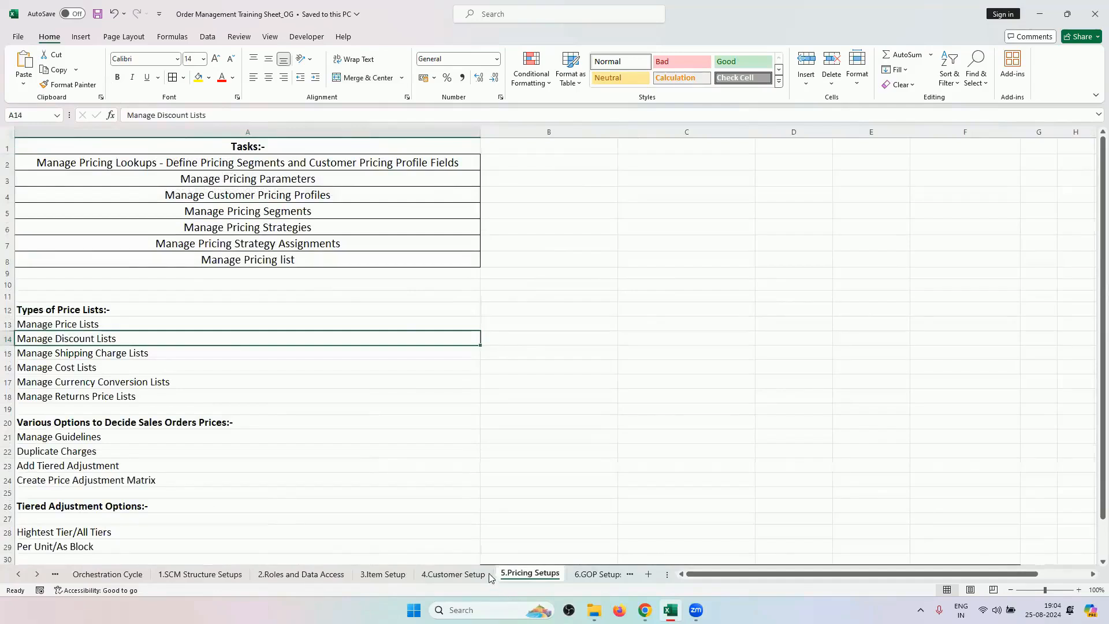
# Step: Go back to the task list on the 8.OM Setups sheet
pyautogui.click(37, 574)
pyautogui.click(37, 574)
pyautogui.click(37, 574)
pyautogui.click(20, 577)
pyautogui.click(21, 577)
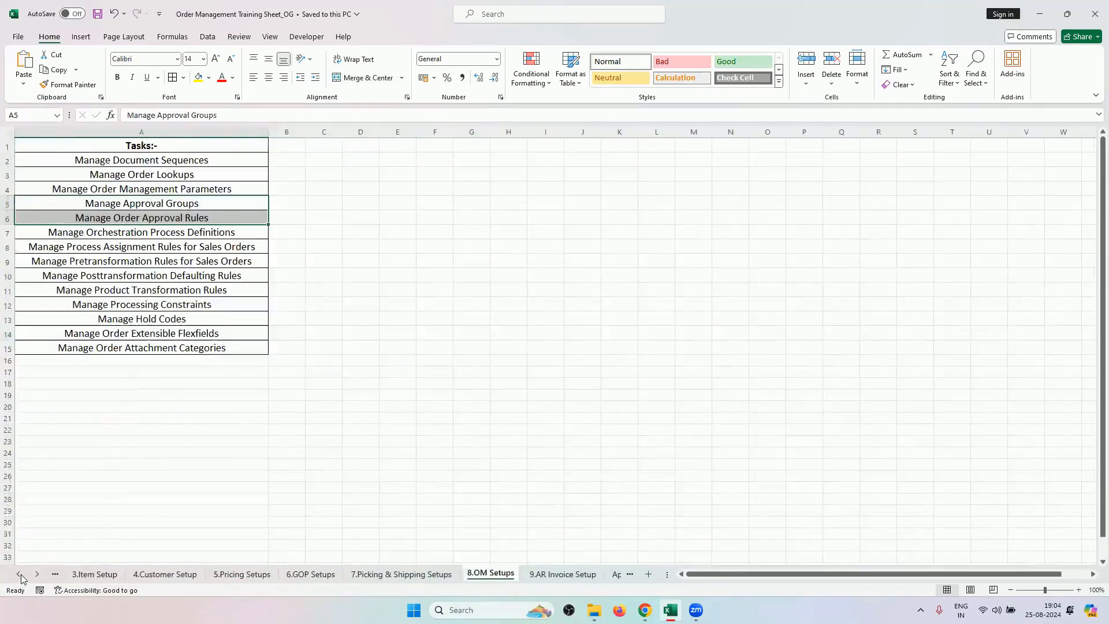
# Step: On 1.SCM Structure Setups, highlight all tasks from Enable Offering and Opt-In Features through Manage Units of Measure
pyautogui.click(21, 577)
pyautogui.click(21, 576)
pyautogui.click(21, 576)
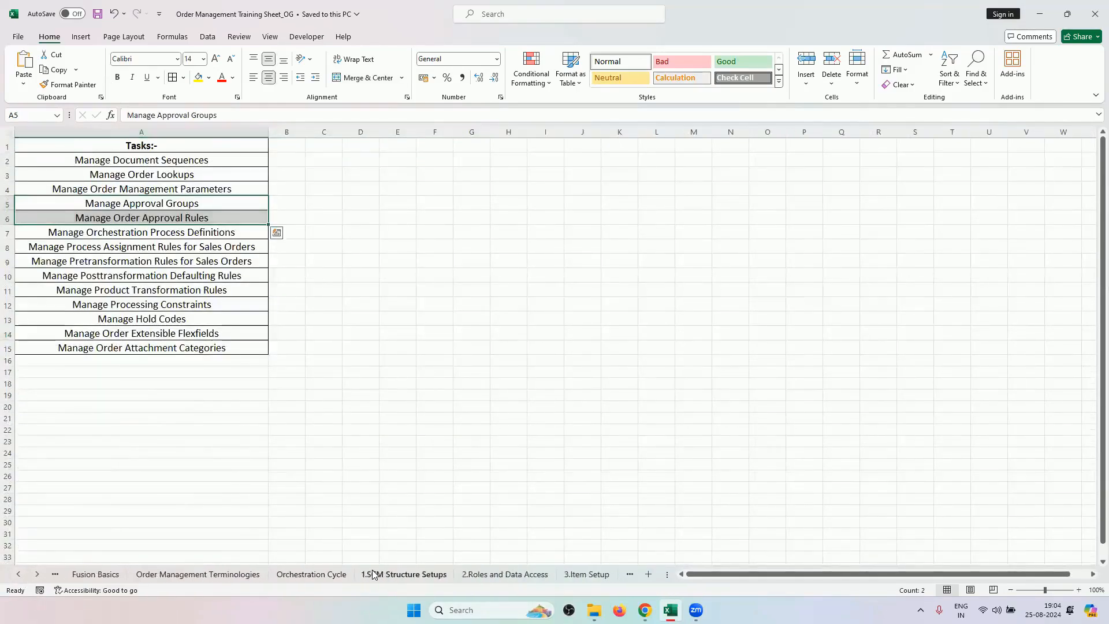
pyautogui.click(373, 574)
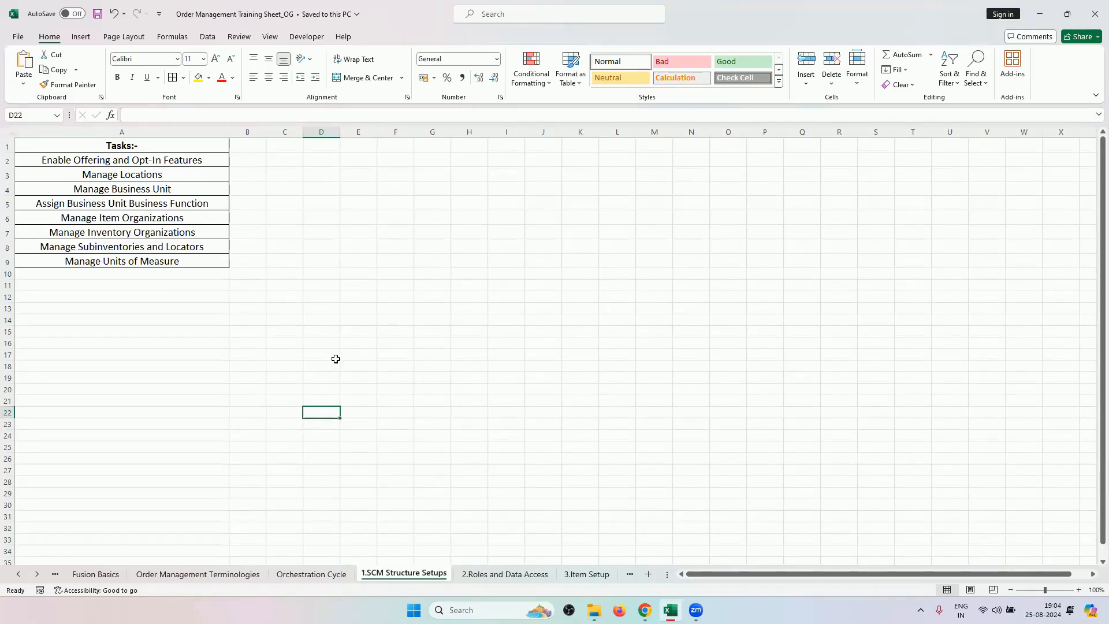
pyautogui.moveTo(188, 174); pyautogui.dragTo(193, 184)
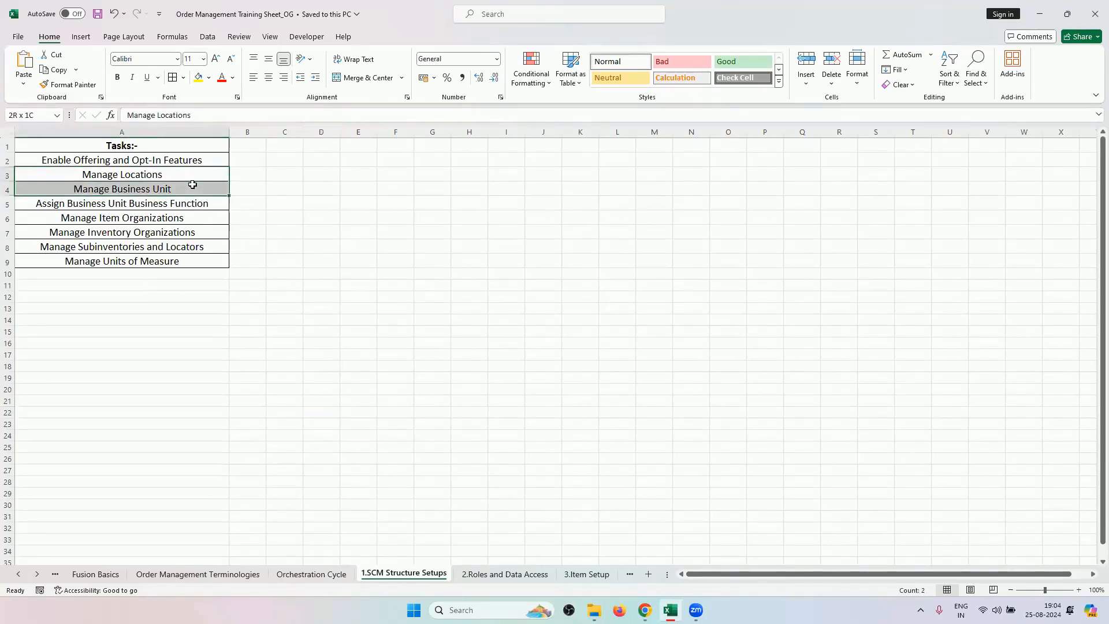
pyautogui.hotkey('ctrl', 'v')
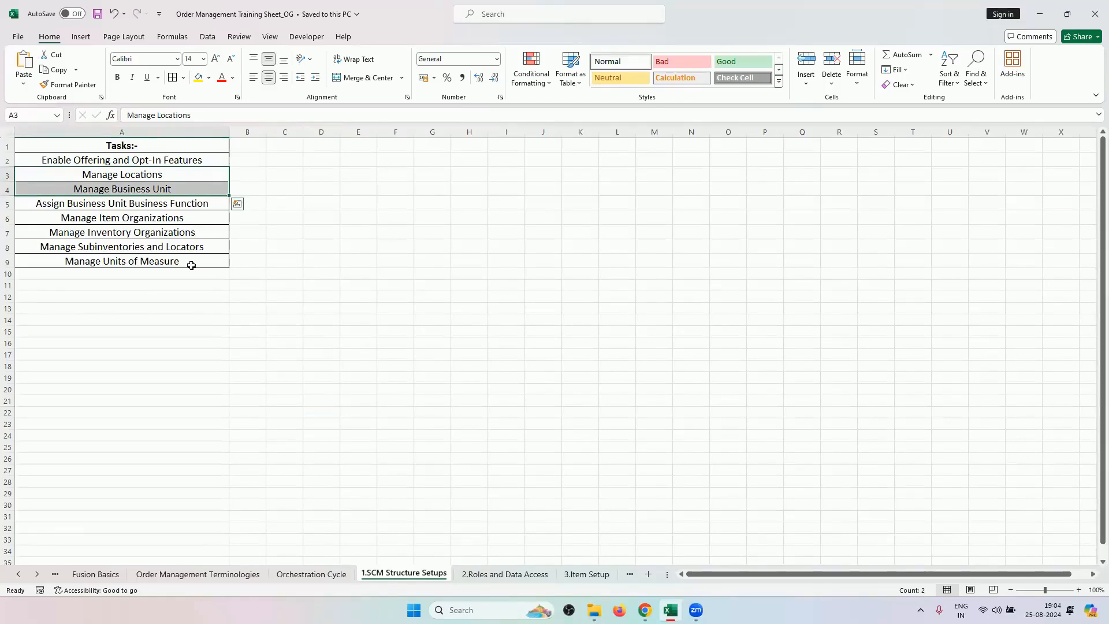
pyautogui.moveTo(203, 156); pyautogui.dragTo(193, 263)
pyautogui.hotkey('ctrl', 'v')
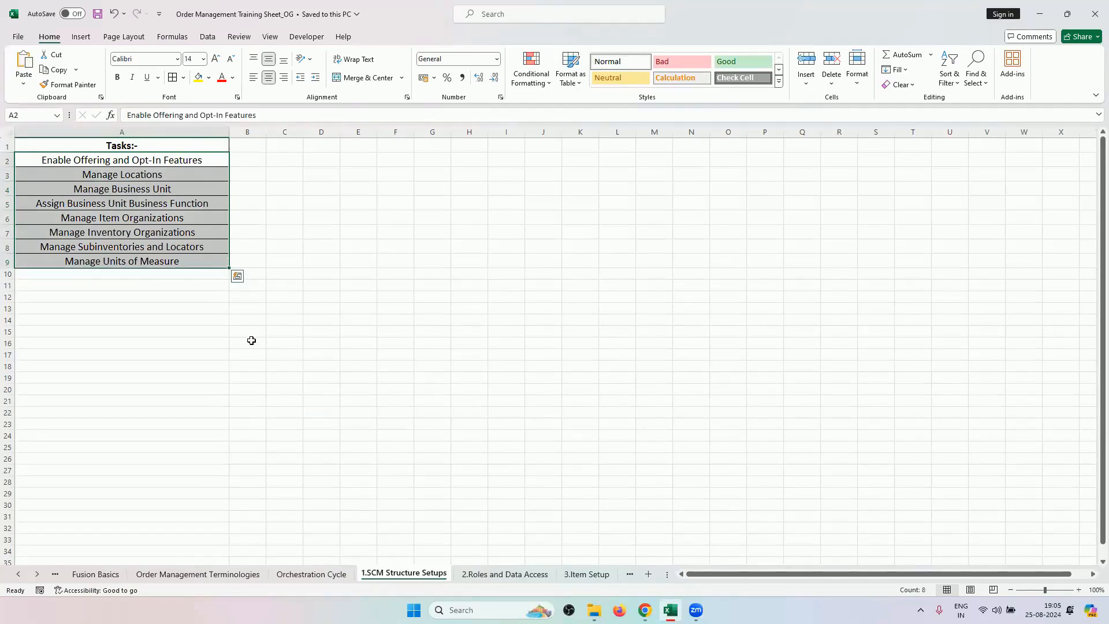
# Step: View the 3.Item Setup, 6.GOP Setups, 7.Picking & Shipping Setups and 8.OM Setups sheets in order
pyautogui.click(578, 580)
pyautogui.click(37, 575)
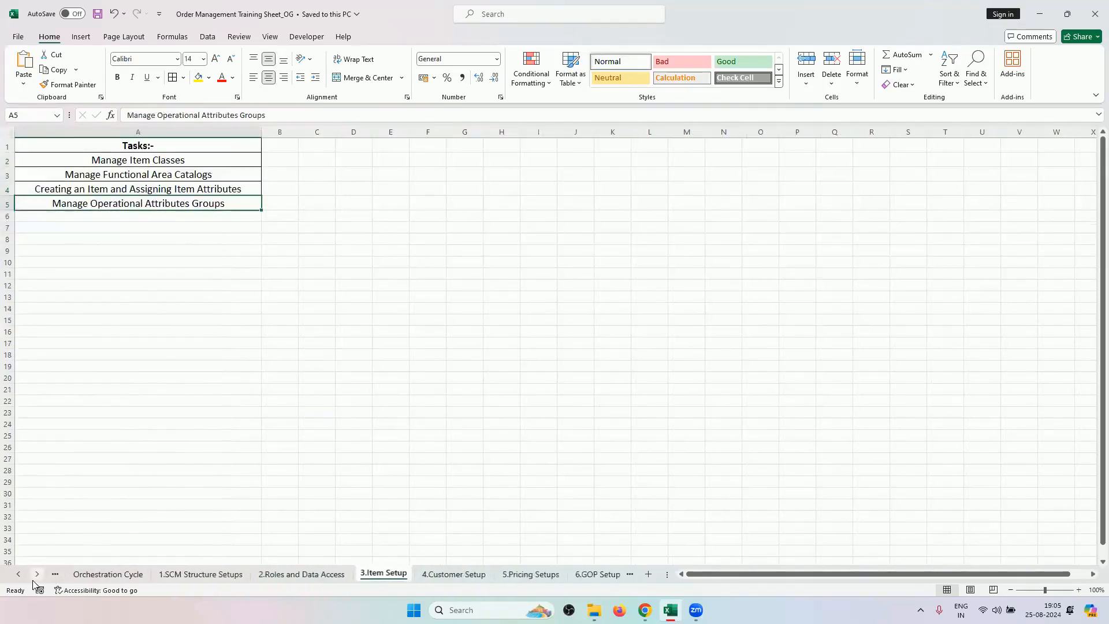
pyautogui.click(36, 575)
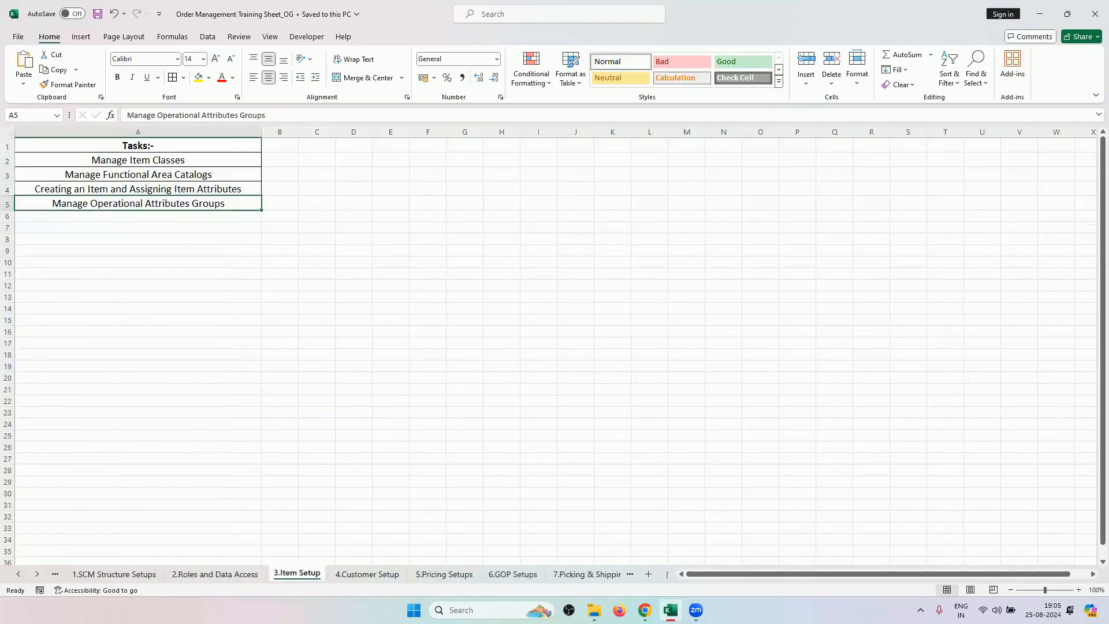
pyautogui.click(514, 579)
pyautogui.click(571, 579)
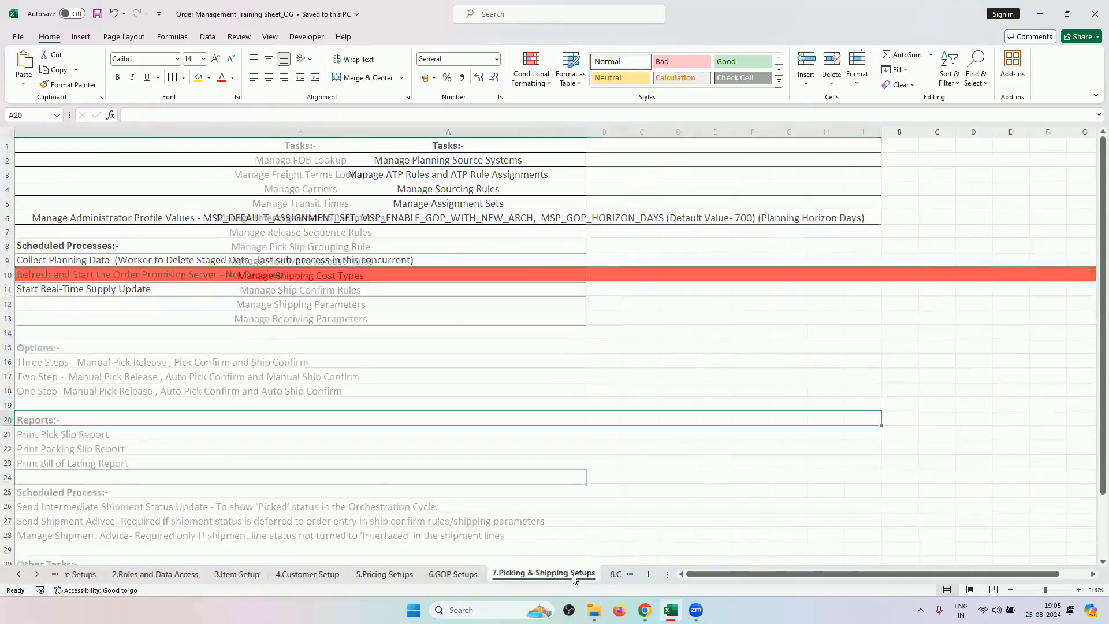
pyautogui.click(614, 574)
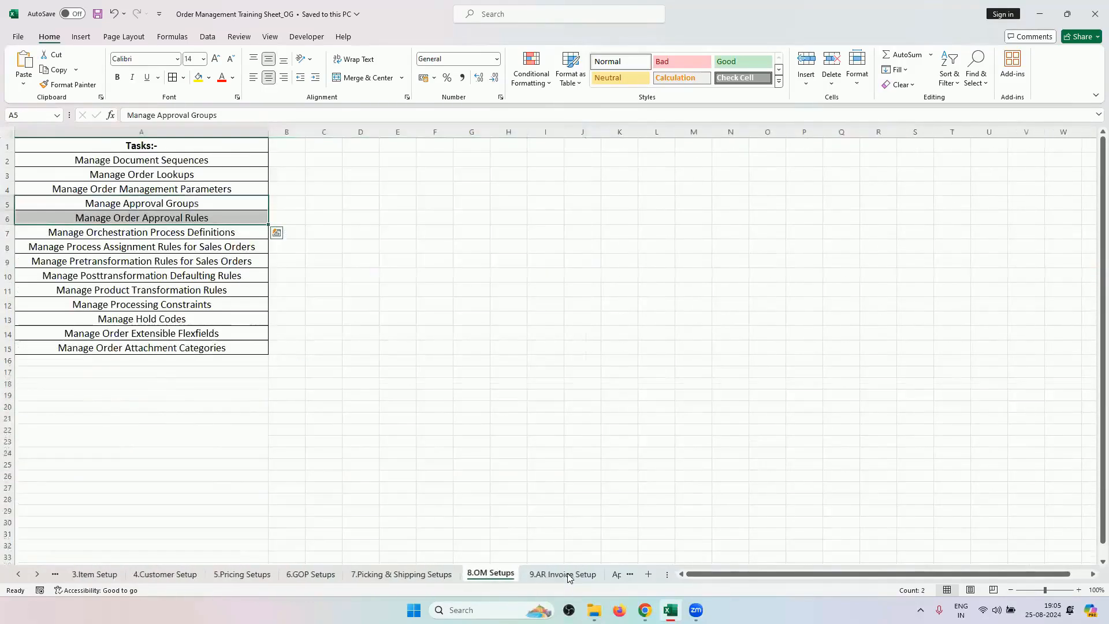
# Step: Review the tasks on 1.SCM Structure Setups and the roles with their security contexts on 2.Roles and Data Access
pyautogui.click(20, 574)
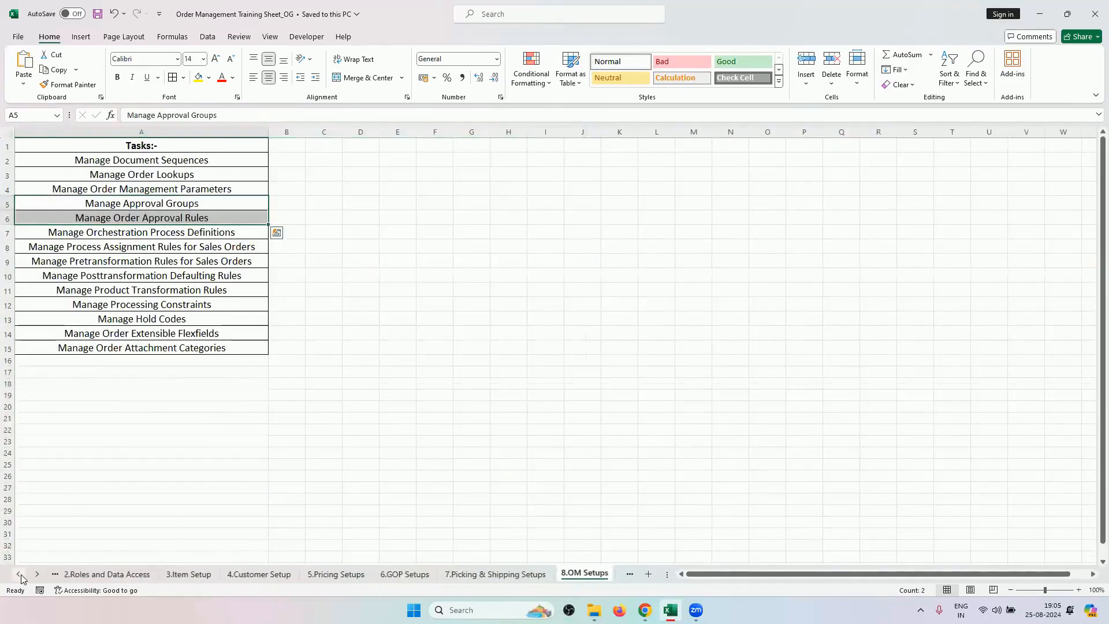
pyautogui.click(21, 575)
pyautogui.click(20, 575)
pyautogui.click(21, 574)
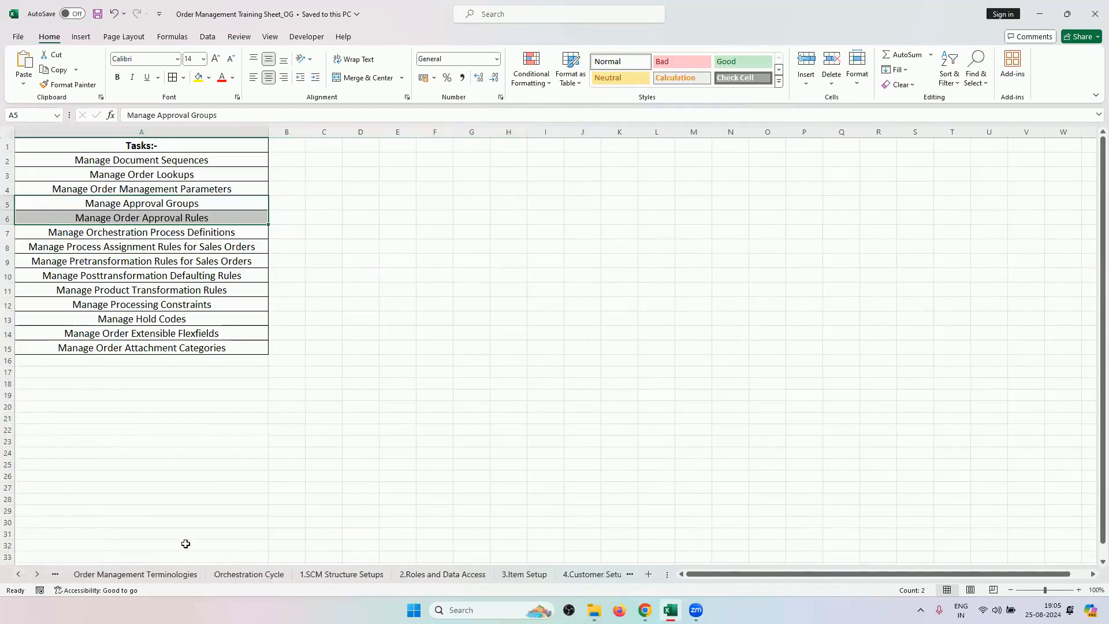
pyautogui.click(321, 574)
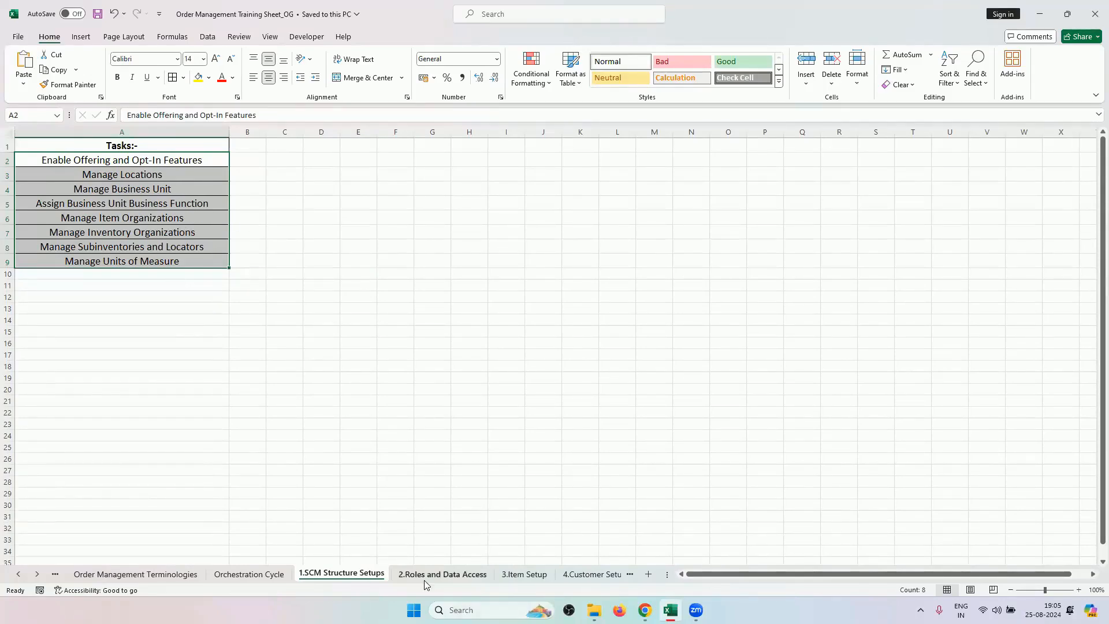
pyautogui.click(438, 574)
pyautogui.click(452, 573)
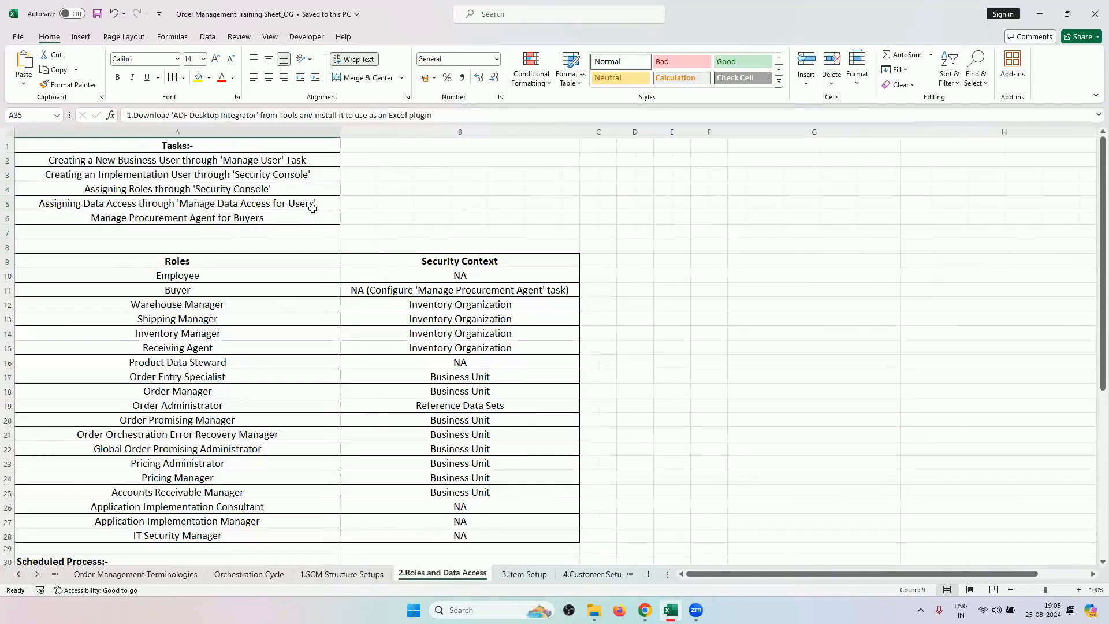
# Step: View the 3.Item Setup, 4.Customer Setup, 5.Pricing Setups and 6.GOP Setups sheets, and return to 1.SCM Structure Setups
pyautogui.click(518, 577)
pyautogui.click(585, 574)
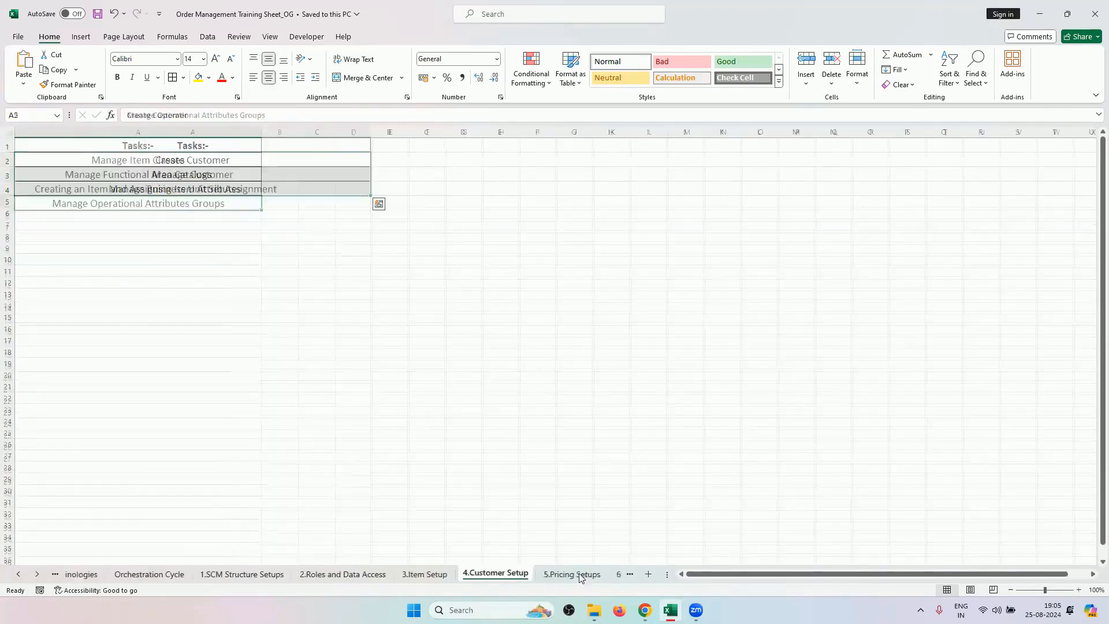
pyautogui.click(544, 576)
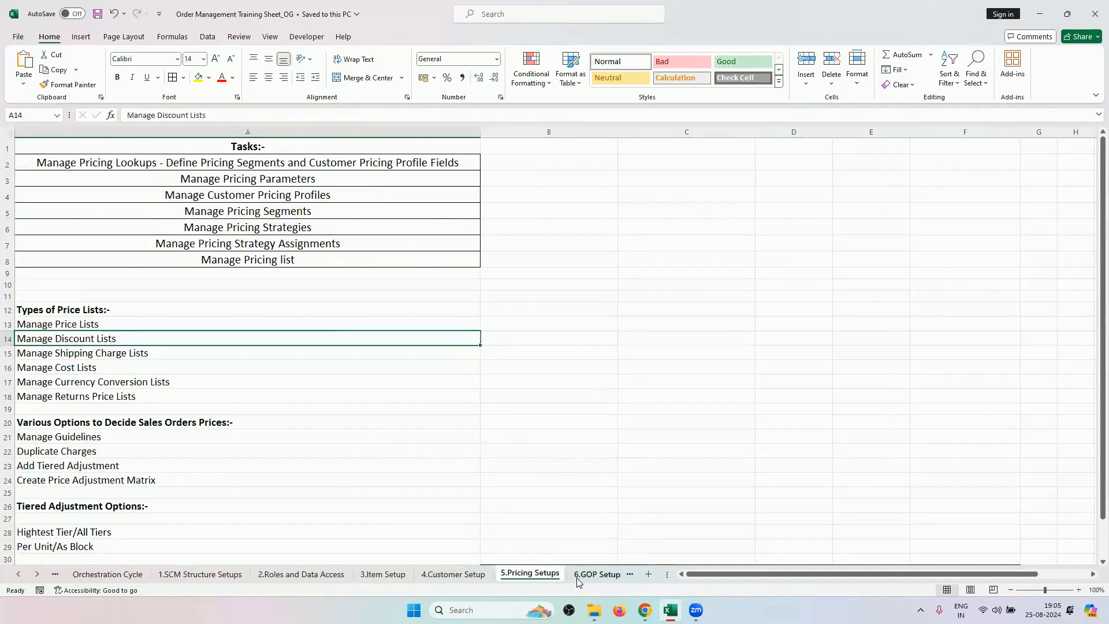
pyautogui.click(579, 579)
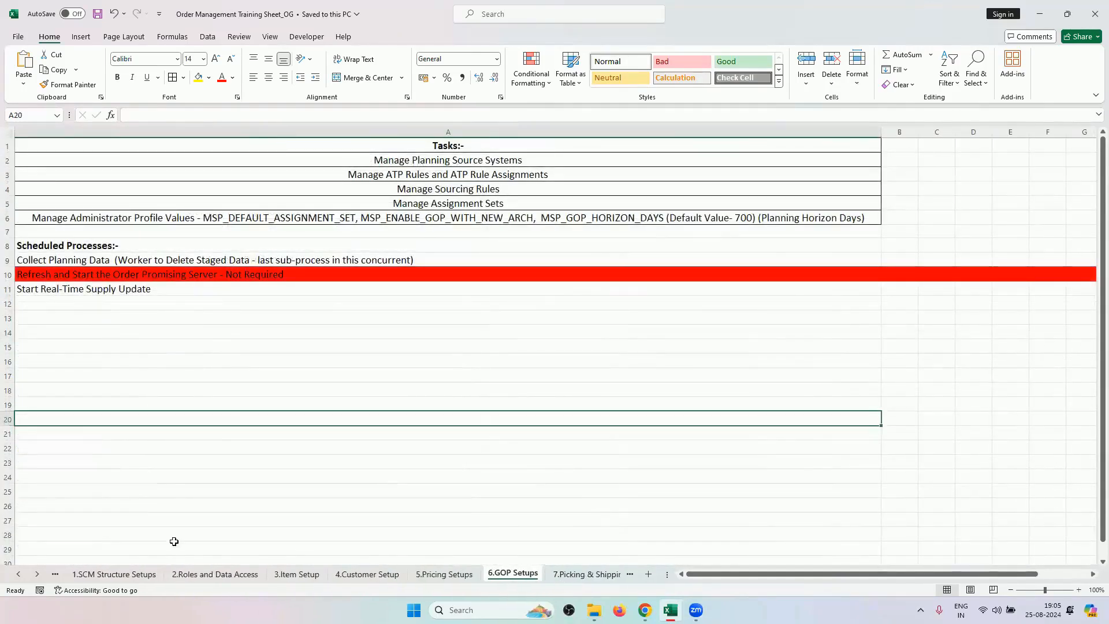
pyautogui.click(19, 574)
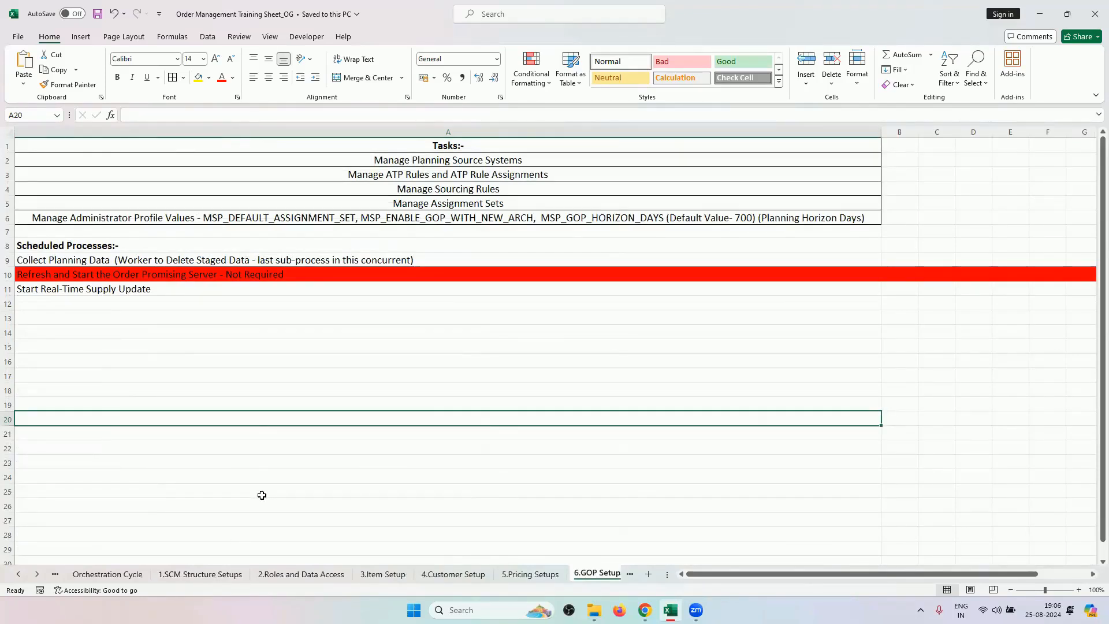
pyautogui.click(213, 574)
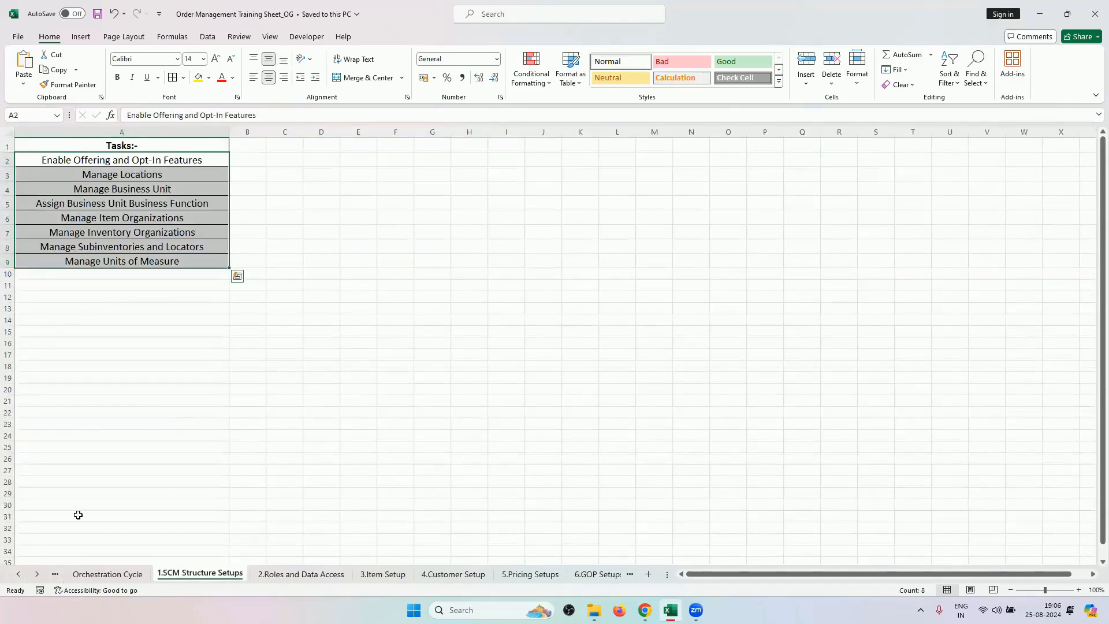
# Step: View the 5.Pricing Setups sheet and check the Manage Pricing Strategies page in Chrome before returning to the Excel workbook
pyautogui.click(37, 573)
pyautogui.click(37, 574)
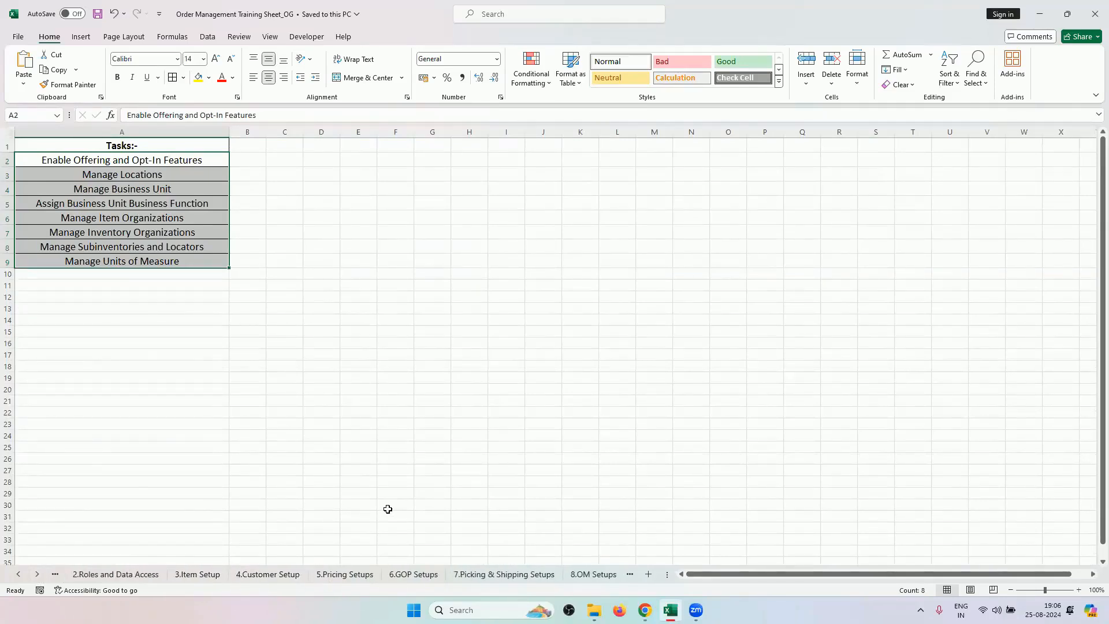
pyautogui.click(373, 574)
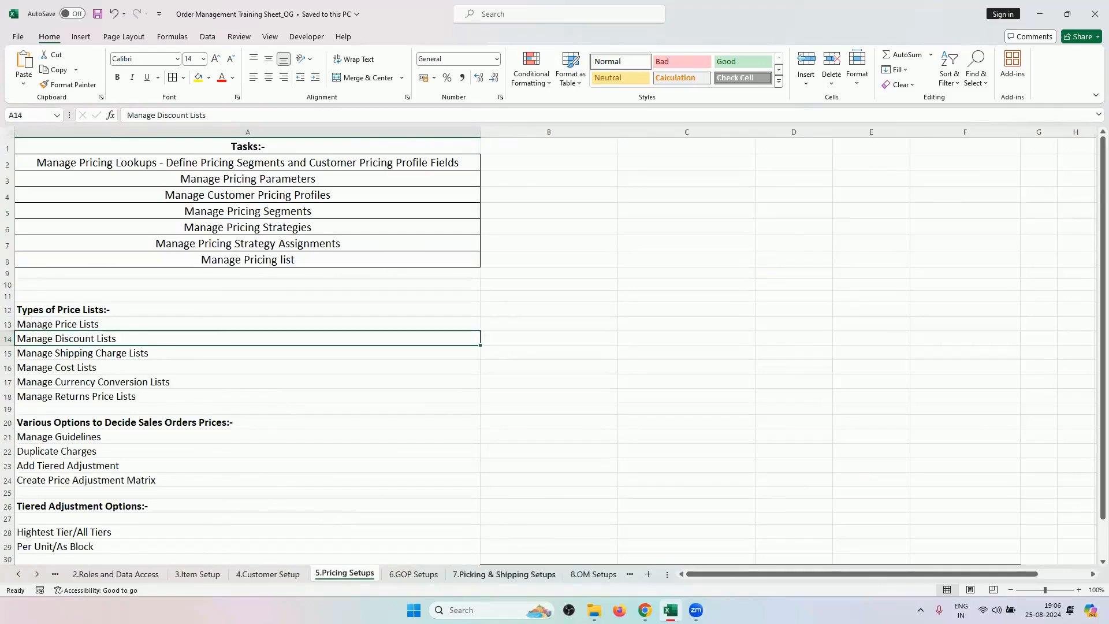
pyautogui.click(644, 610)
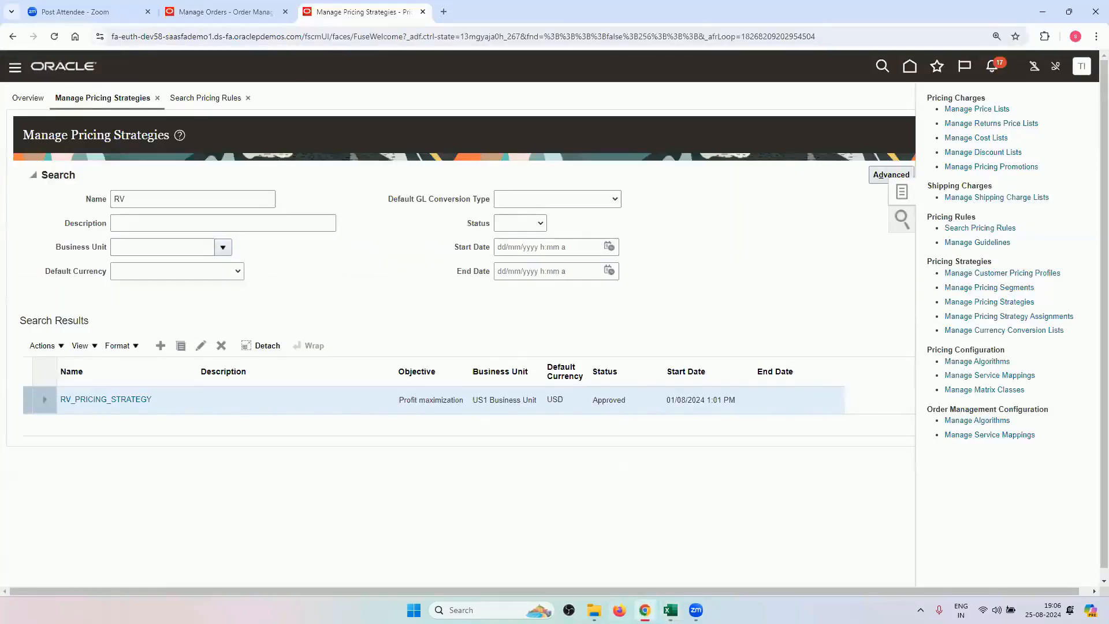
pyautogui.hotkey('alt', 'Tab')
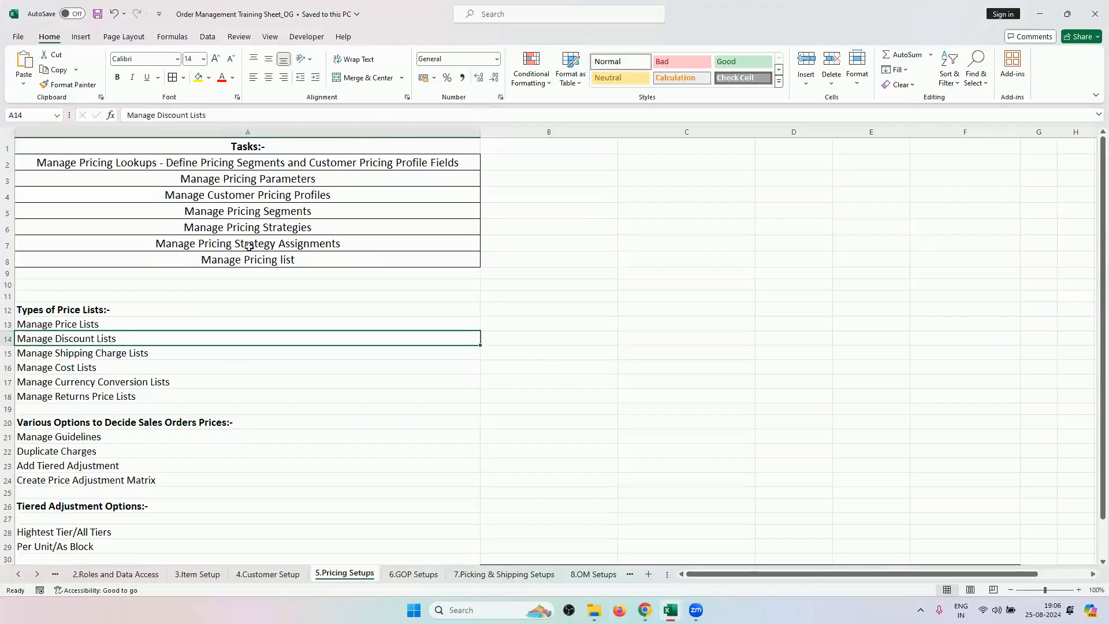
# Step: View the tasks, options and reports on the 7.Picking & Shipping Setups sheet
pyautogui.click(503, 576)
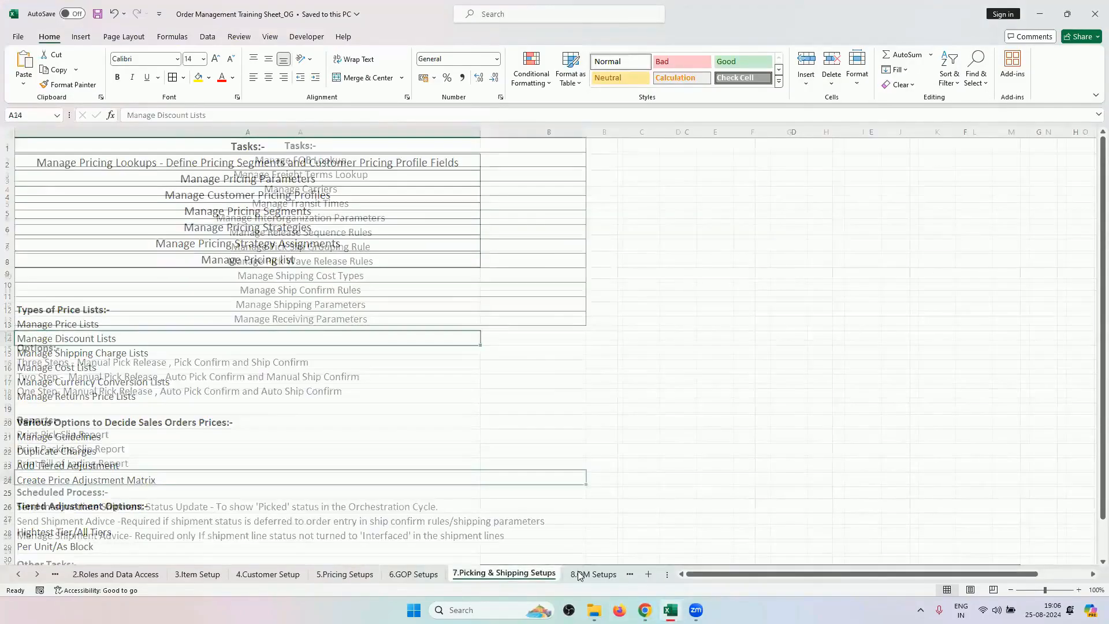
pyautogui.click(19, 573)
pyautogui.click(19, 575)
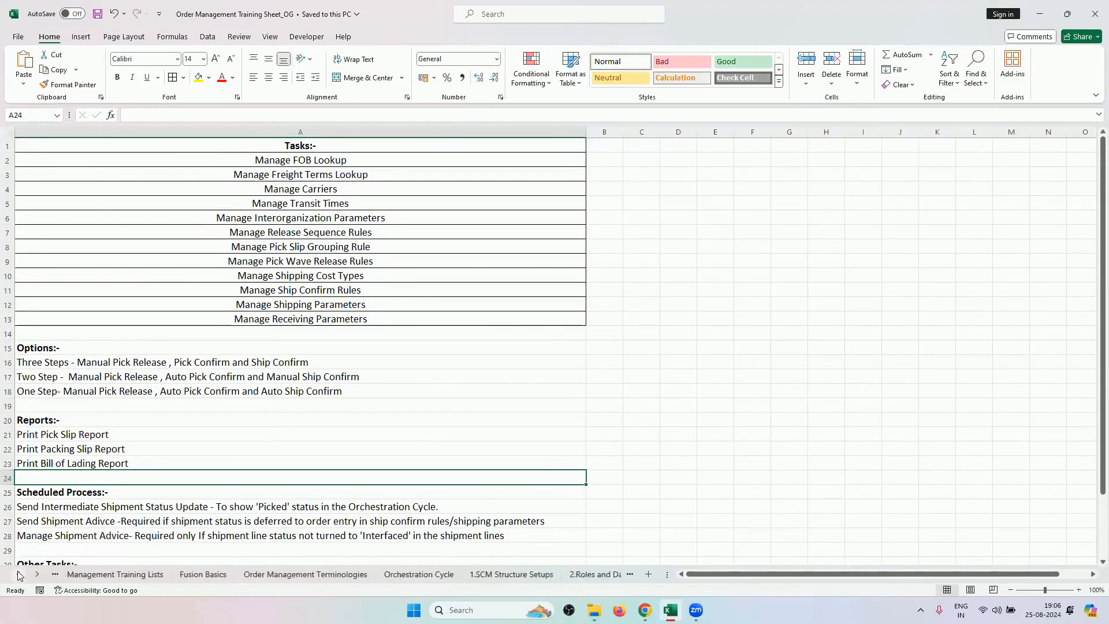
pyautogui.click(35, 576)
pyautogui.click(36, 575)
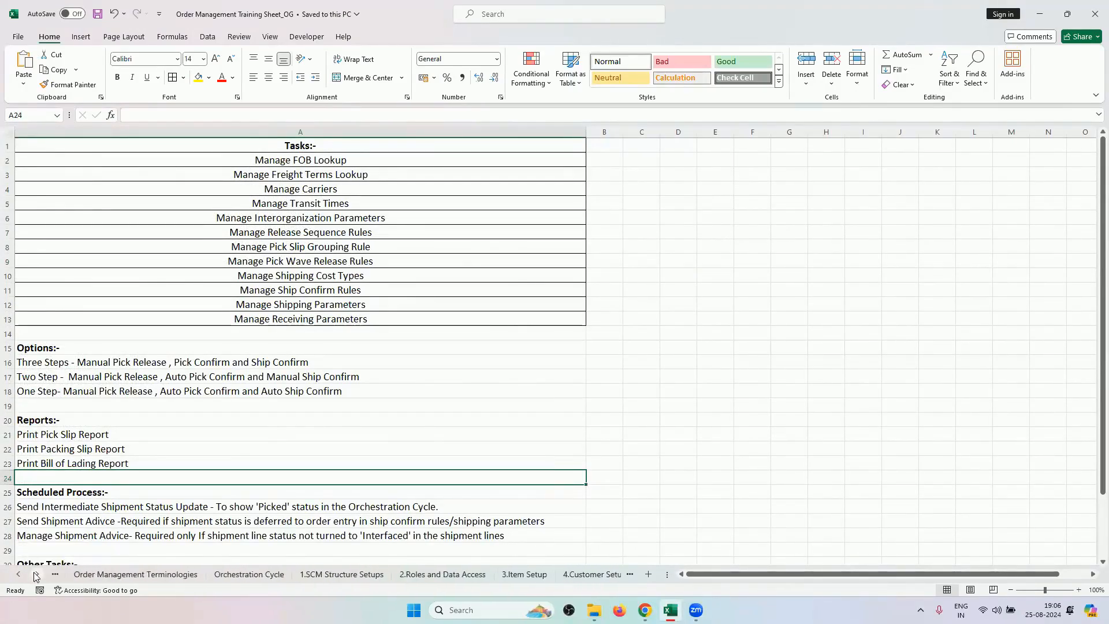
# Step: Open the 1.SCM Structure Setups sheet and check the Manage Pricing Strategies page in Chrome before returning to the Excel workbook
pyautogui.click(310, 580)
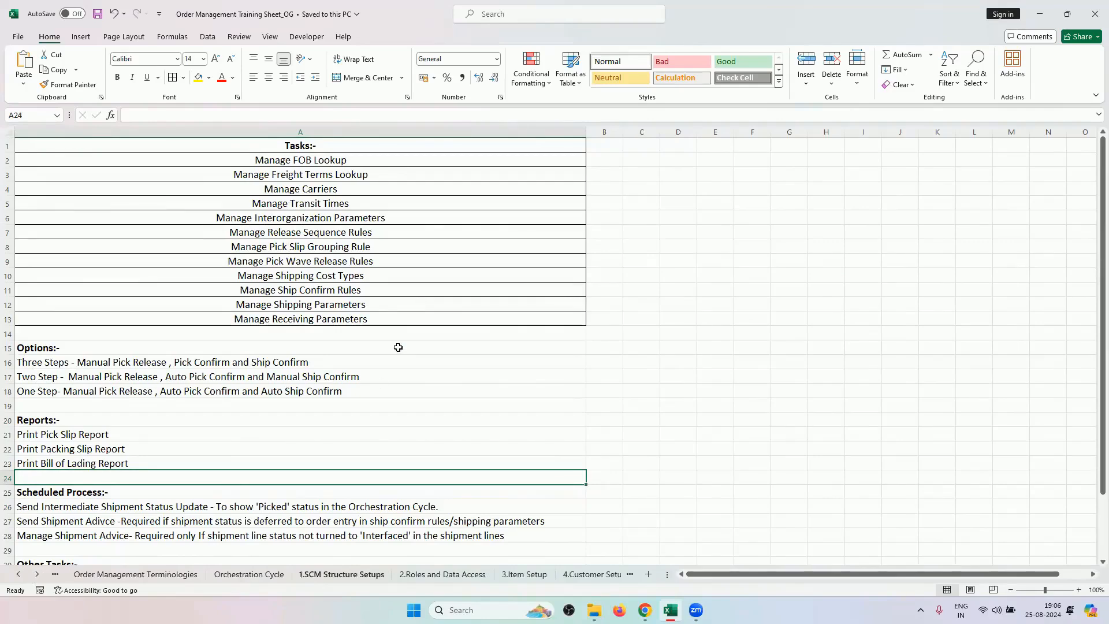
pyautogui.click(392, 354)
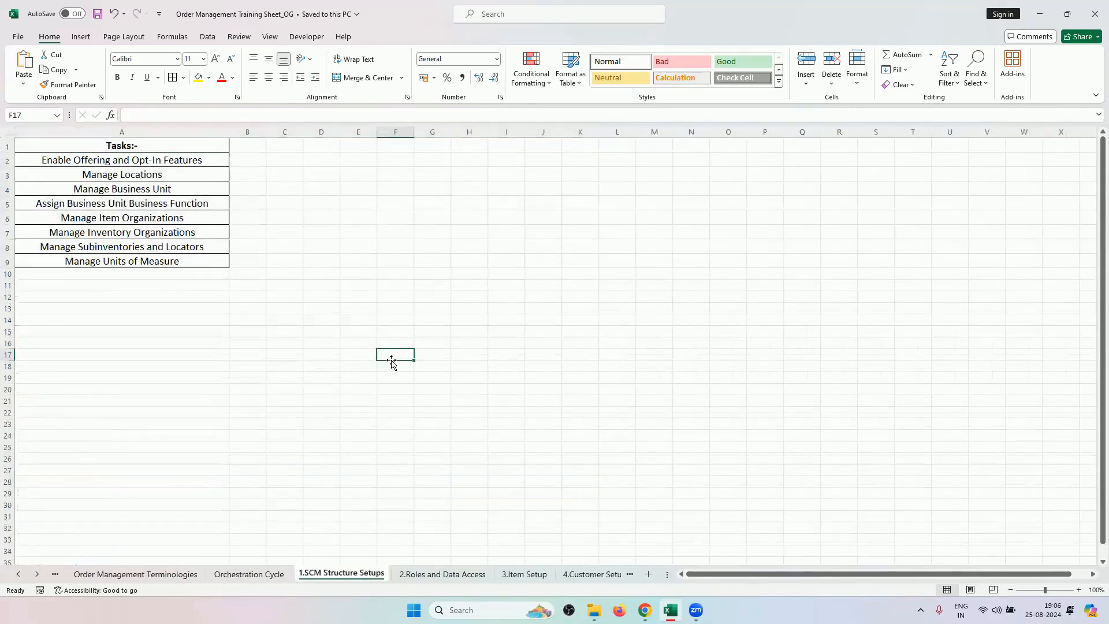
pyautogui.click(645, 610)
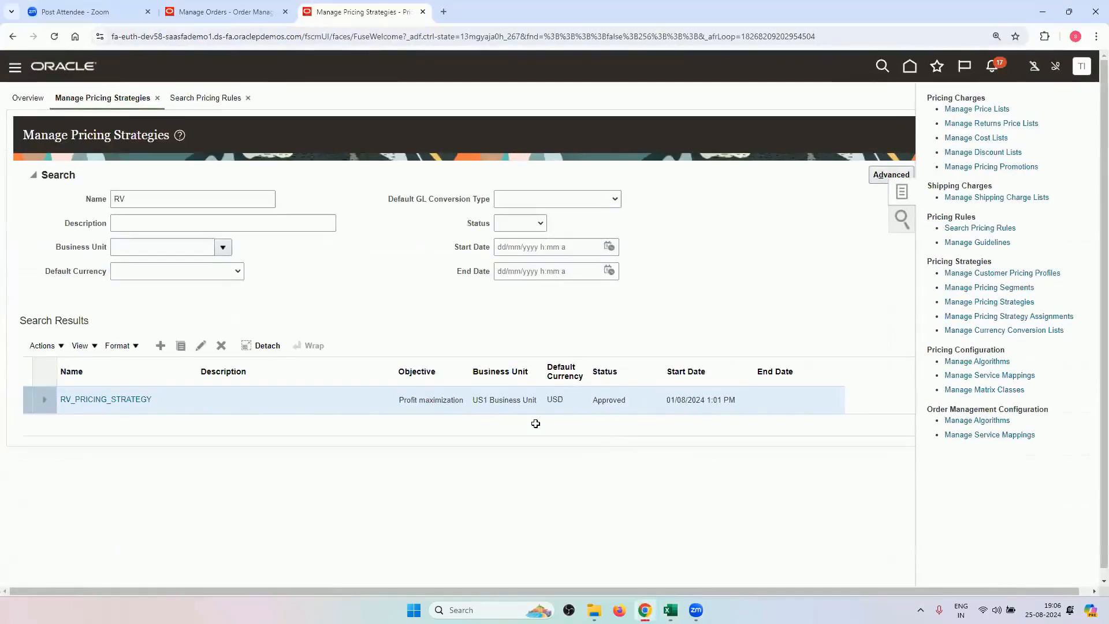
pyautogui.hotkey('alt', 'Tab')
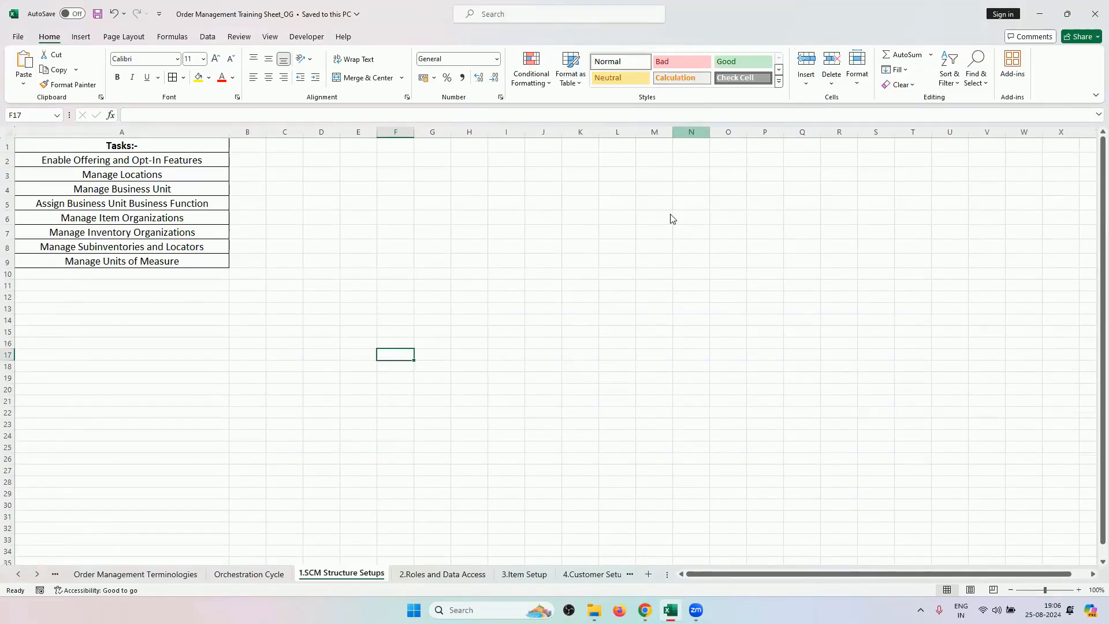
pyautogui.hotkey('alt', 'Tab')
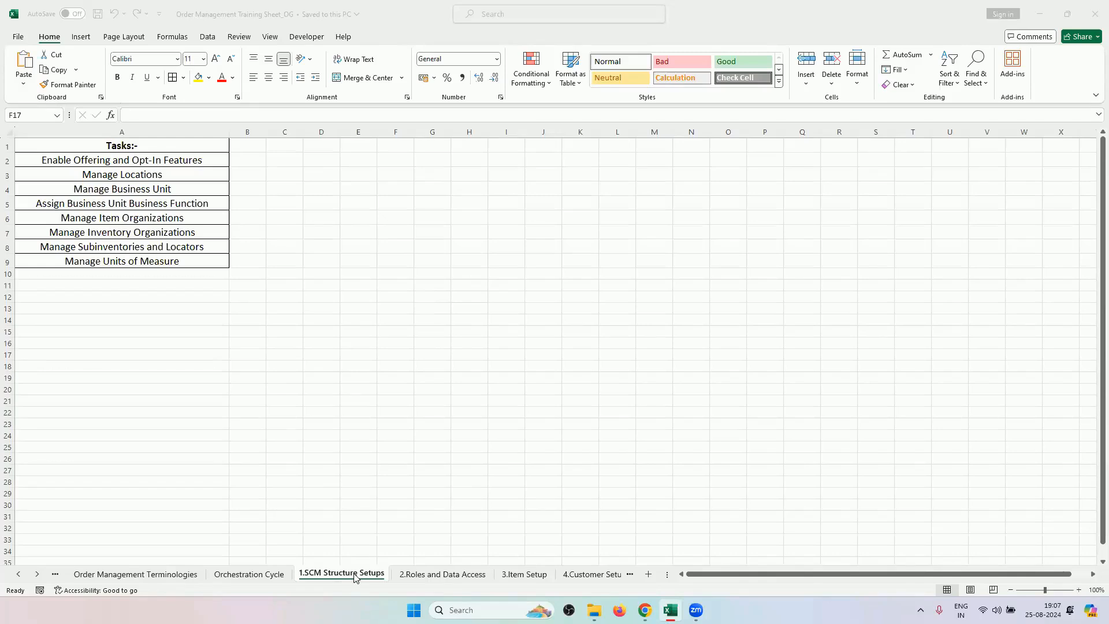
# Step: Highlight the tasks in A2:A9, then view the 2.Roles and Data Access and 4.Customer Setup sheets before reopening 1.SCM Structure Setups
pyautogui.click(409, 228)
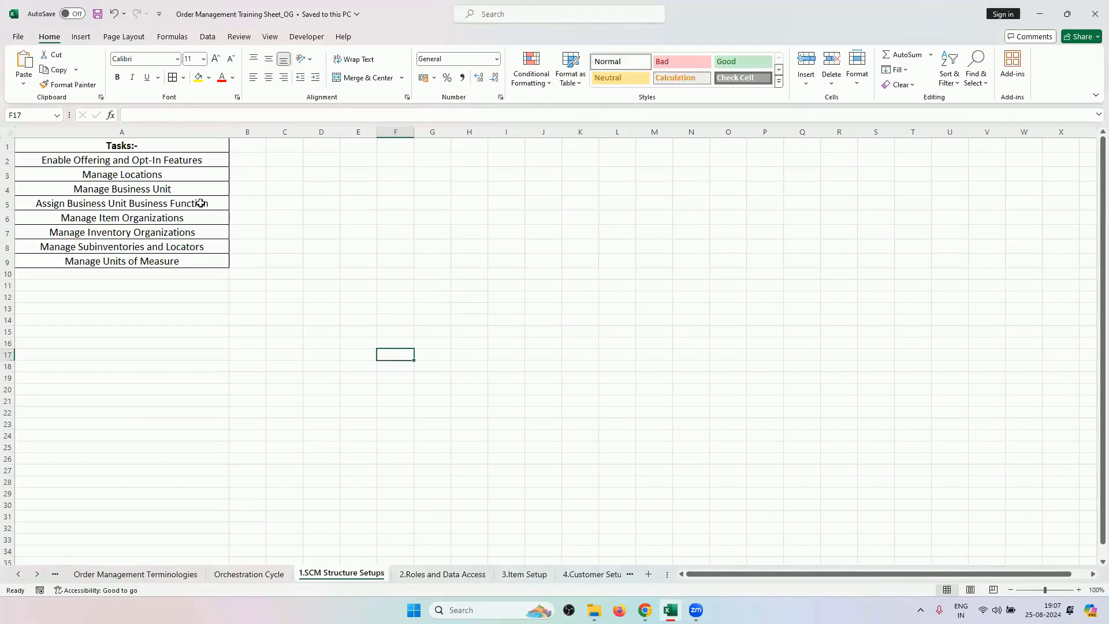
pyautogui.moveTo(206, 160); pyautogui.dragTo(193, 265)
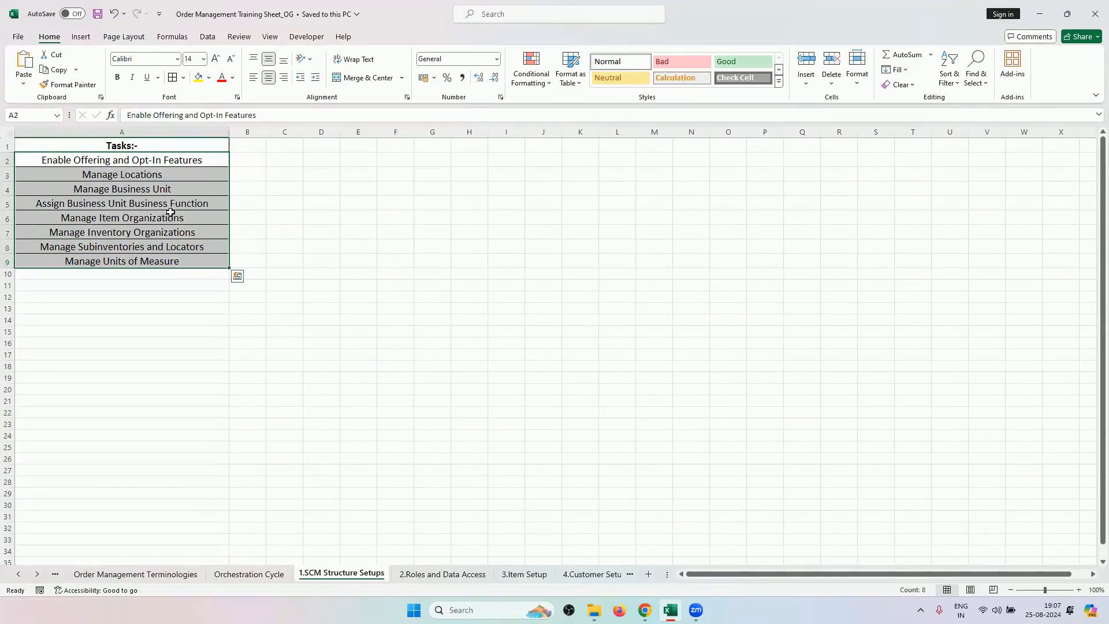
pyautogui.click(411, 575)
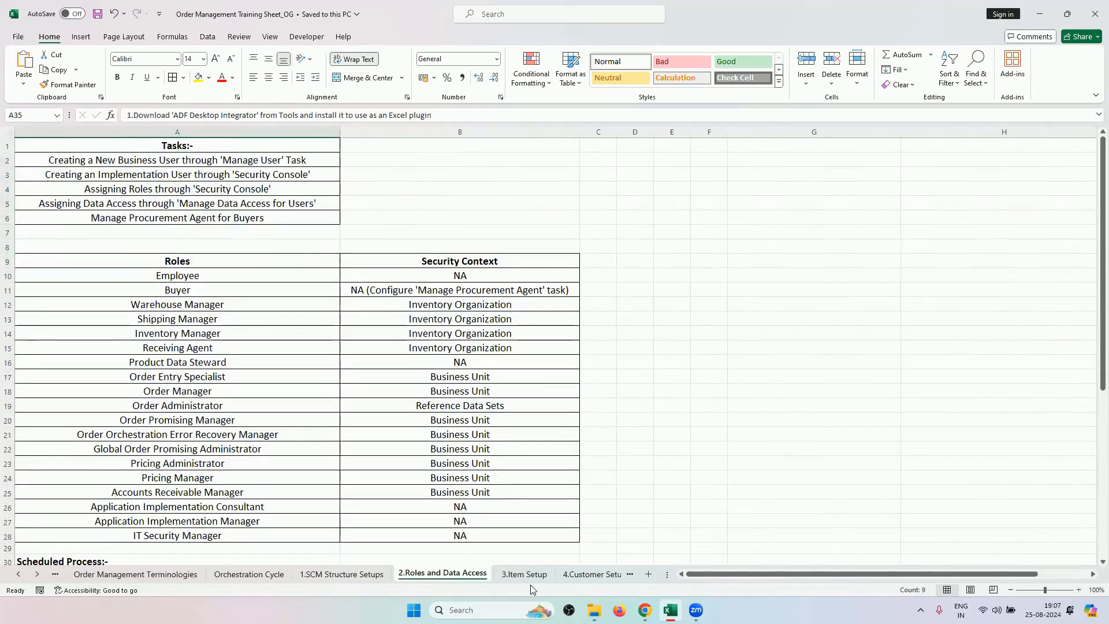
pyautogui.click(574, 575)
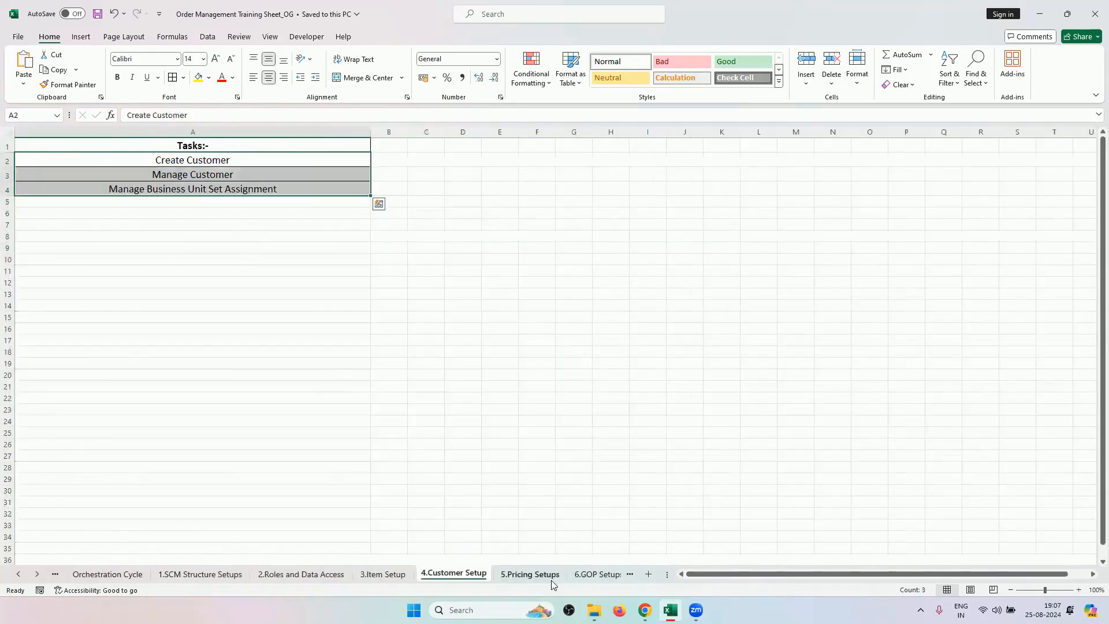
pyautogui.click(577, 574)
pyautogui.click(157, 573)
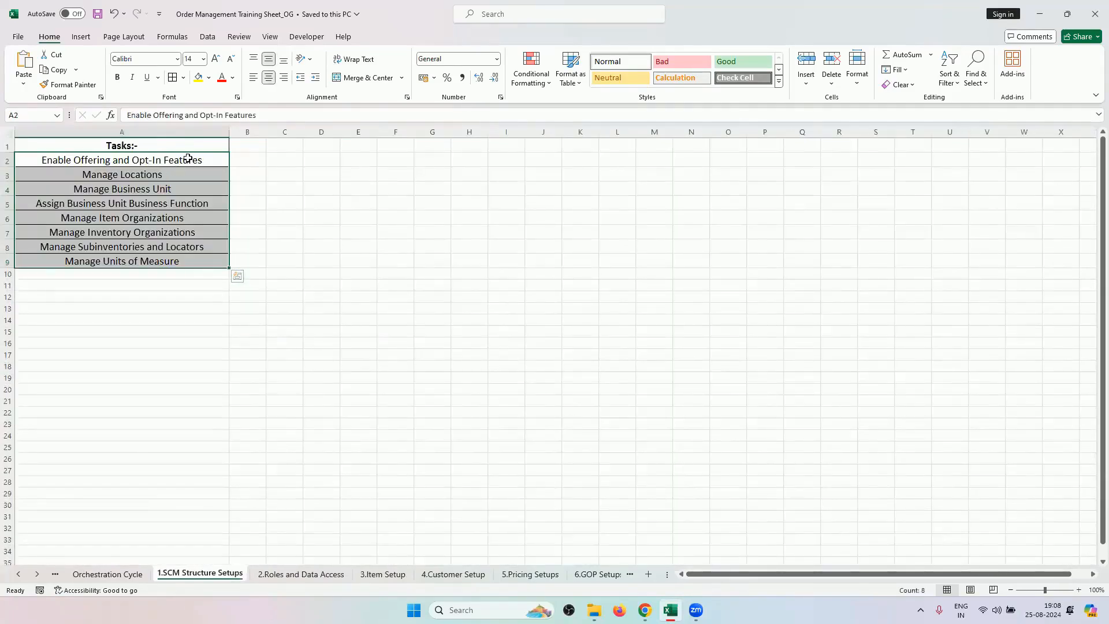
# Step: Highlight the task lists on the 1.SCM Structure Setups and 2.Roles and Data Access sheets
pyautogui.moveTo(188, 157); pyautogui.dragTo(187, 262)
pyautogui.moveTo(189, 161); pyautogui.dragTo(198, 263)
pyautogui.click(301, 574)
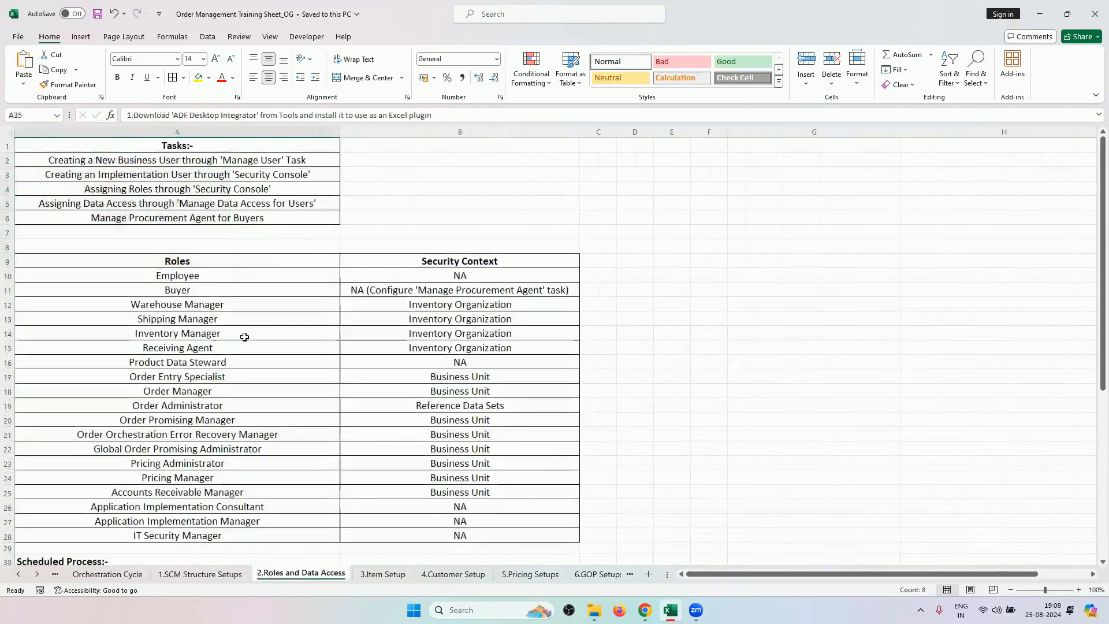
pyautogui.moveTo(266, 159); pyautogui.dragTo(265, 219)
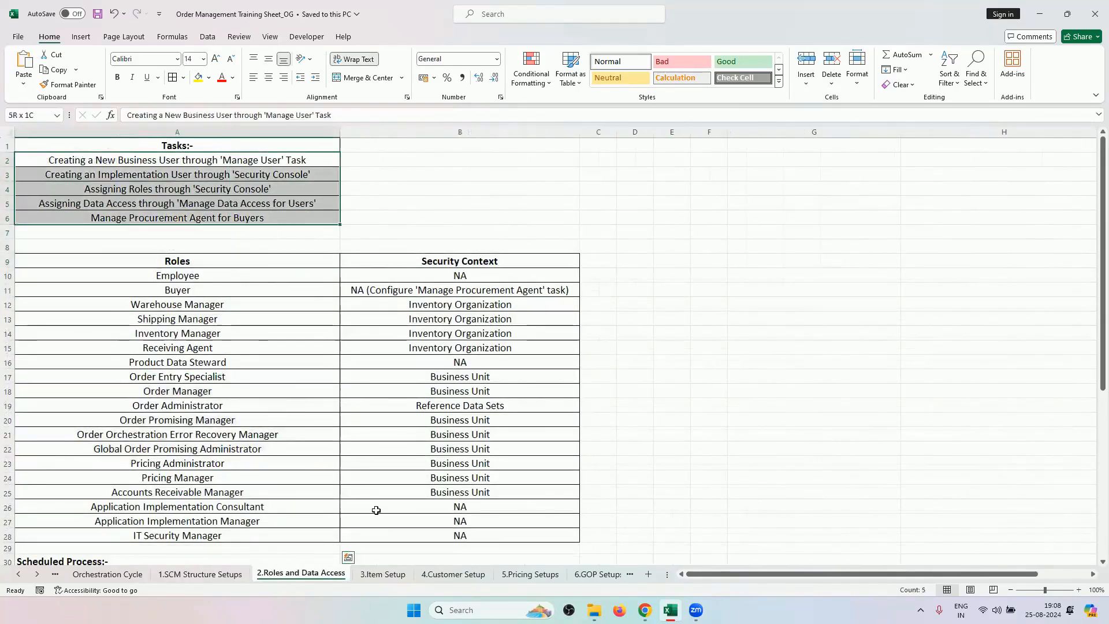
# Step: View the setup sheets in order from 3.Item Setup to 9.AR Invoice Setup, and return to 1.SCM Structure Setups
pyautogui.click(383, 573)
pyautogui.click(453, 573)
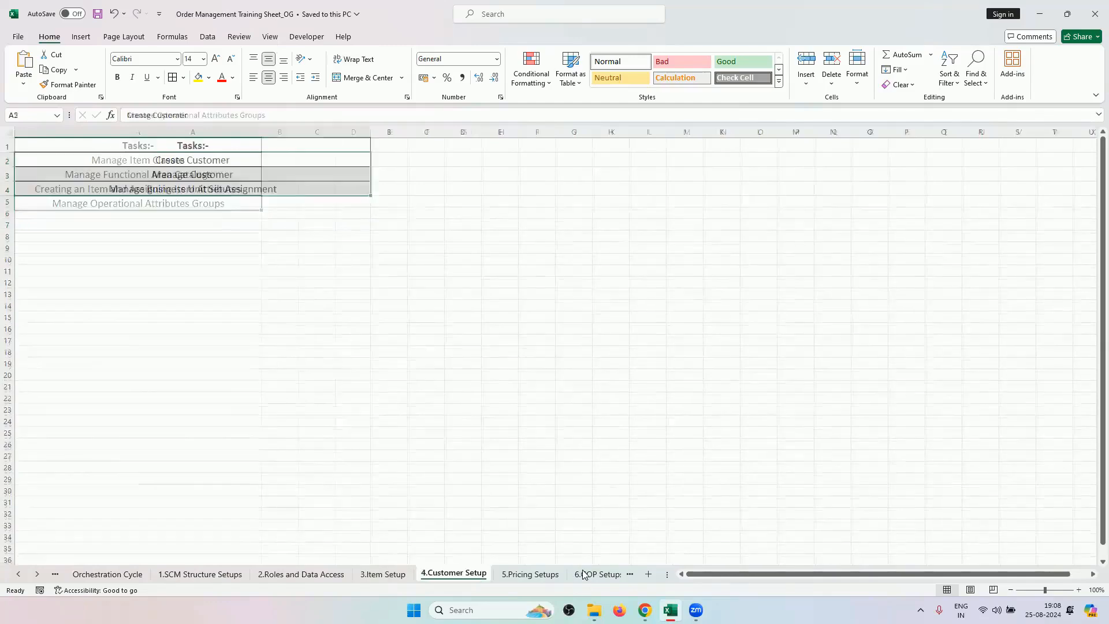
pyautogui.click(580, 574)
pyautogui.click(571, 574)
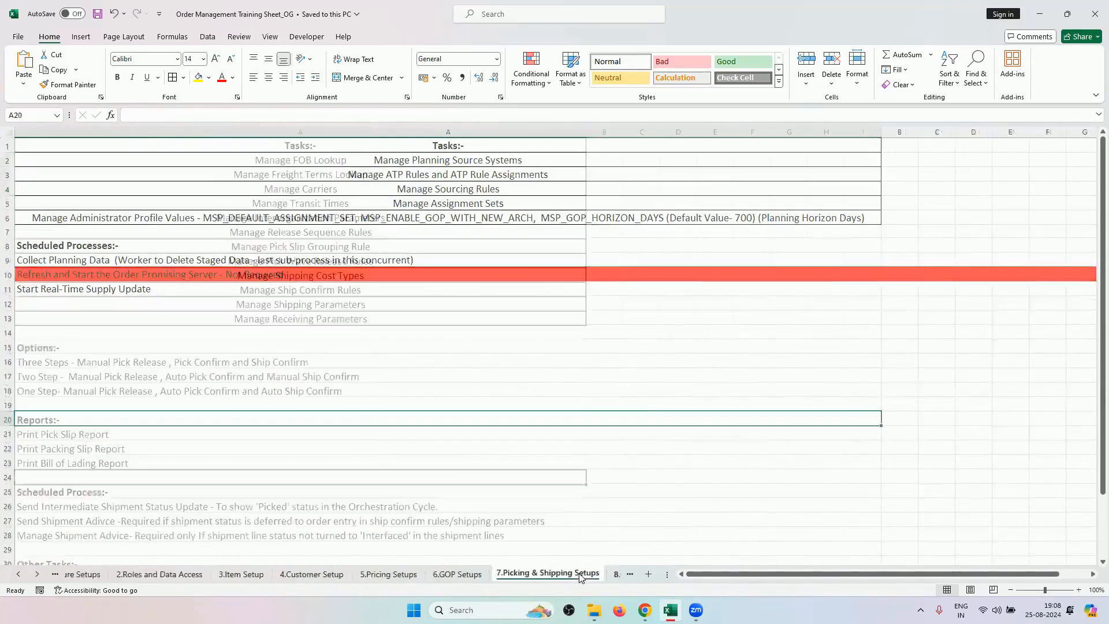
pyautogui.click(569, 574)
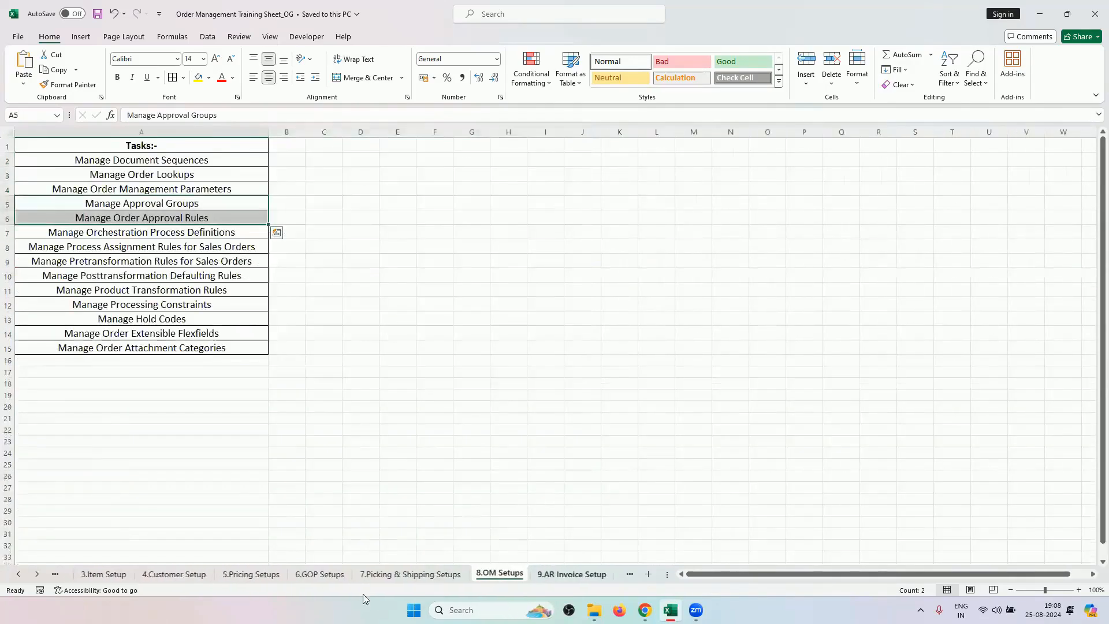
pyautogui.hotkey('ctrl', 'pagedown')
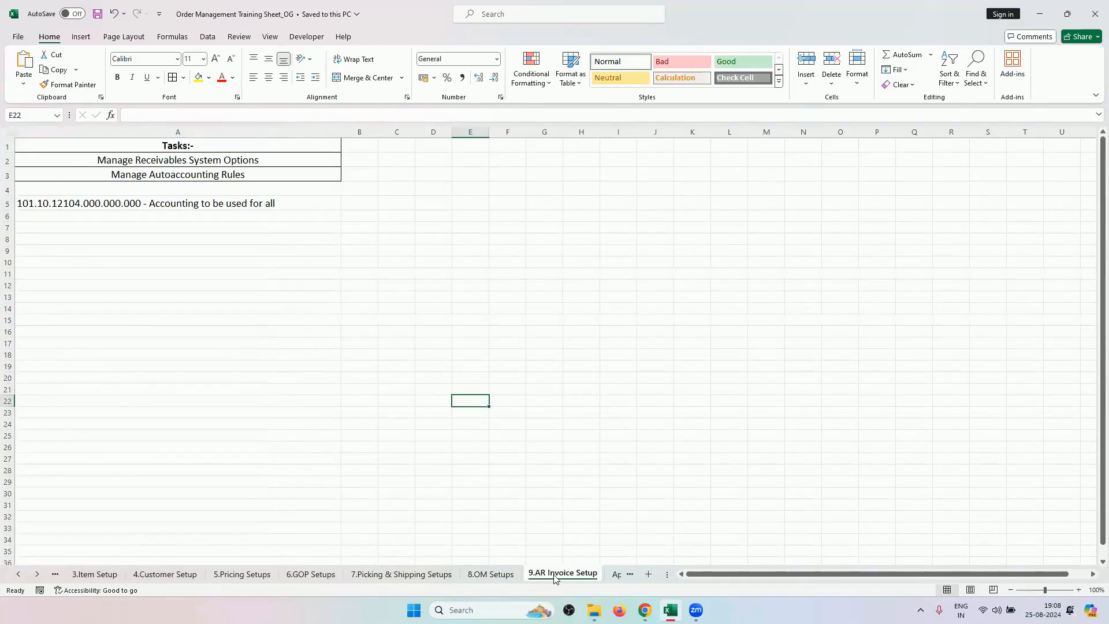
pyautogui.click(19, 574)
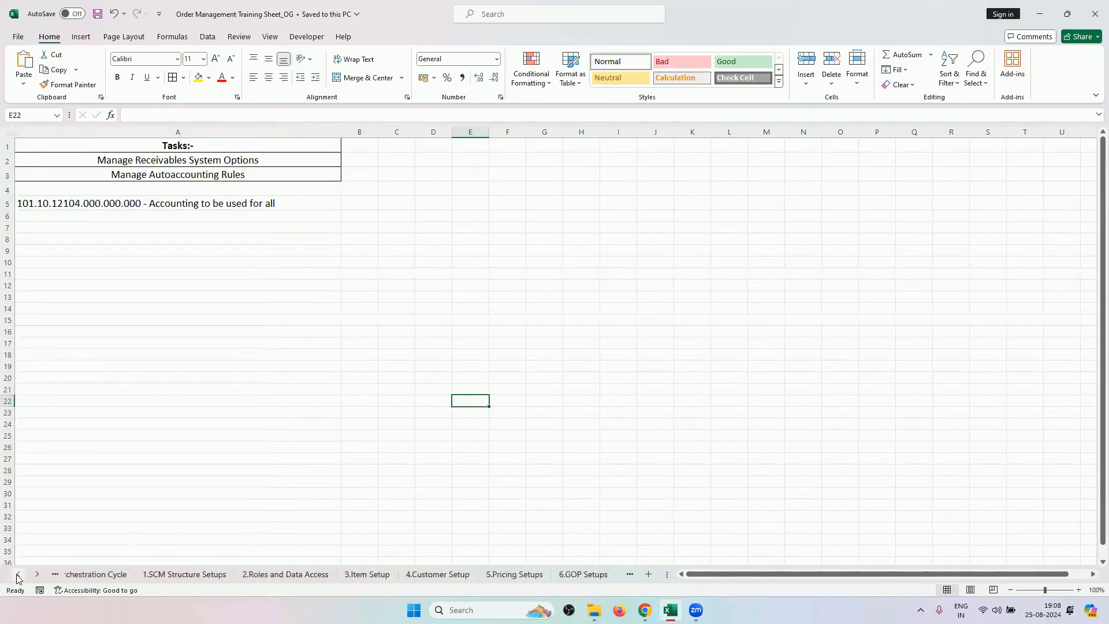
pyautogui.click(342, 573)
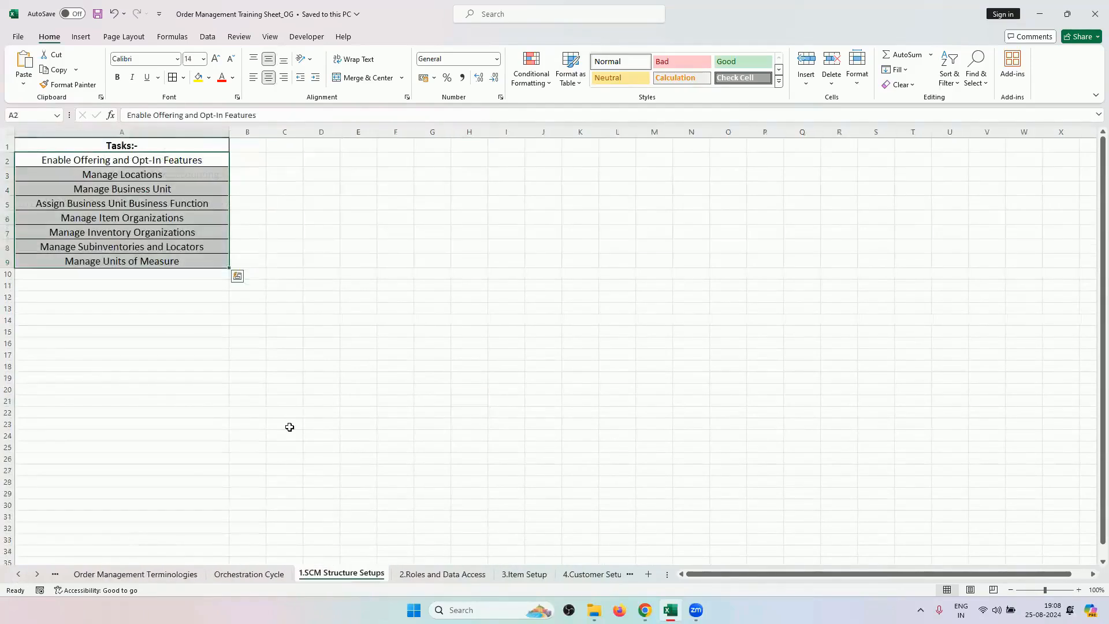
# Step: Review the SCM structure tasks, including Manage Locations and Manage Business Unit, and check Manage Pricing Strategies in Chrome before returning to Excel
pyautogui.click(249, 181)
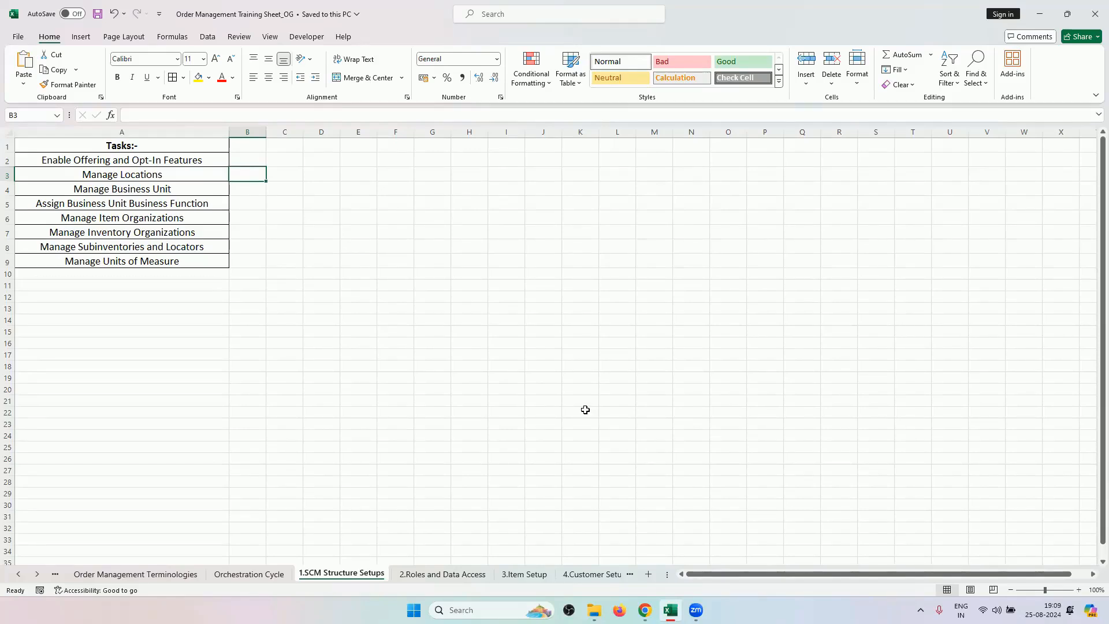
pyautogui.click(189, 164)
pyautogui.moveTo(188, 173); pyautogui.dragTo(173, 258)
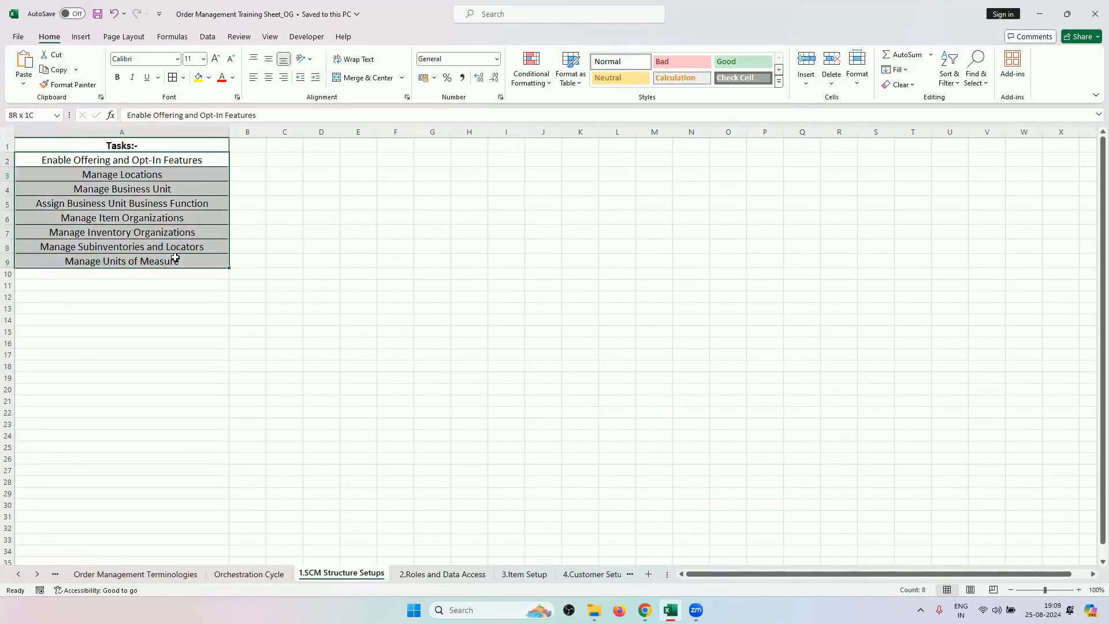
pyautogui.click(160, 172)
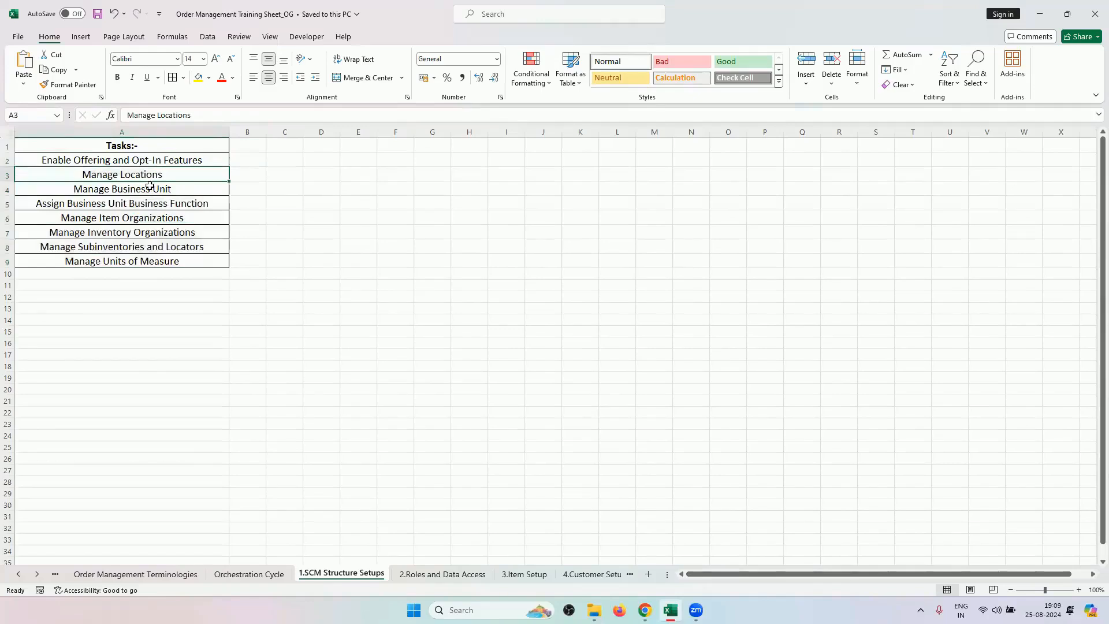
pyautogui.click(151, 185)
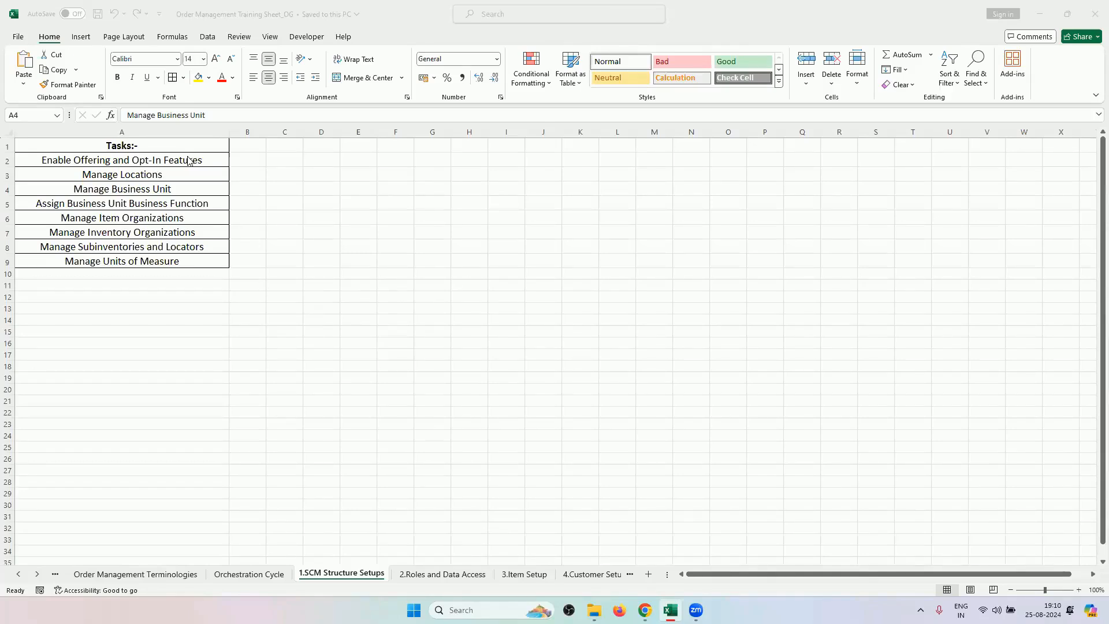
pyautogui.moveTo(186, 156); pyautogui.dragTo(195, 272)
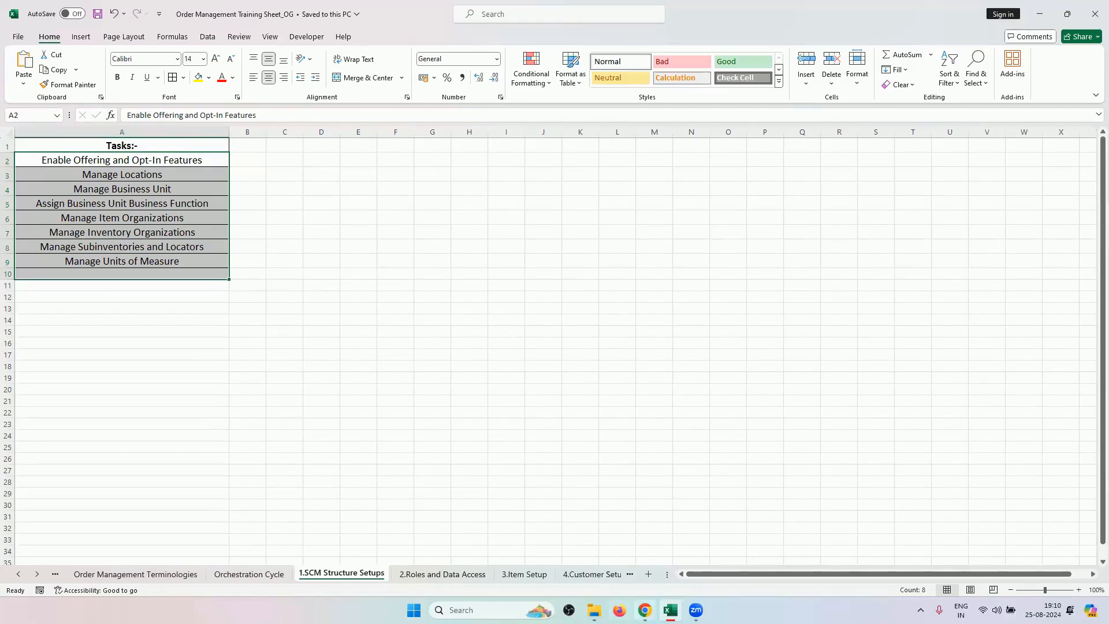
pyautogui.click(644, 610)
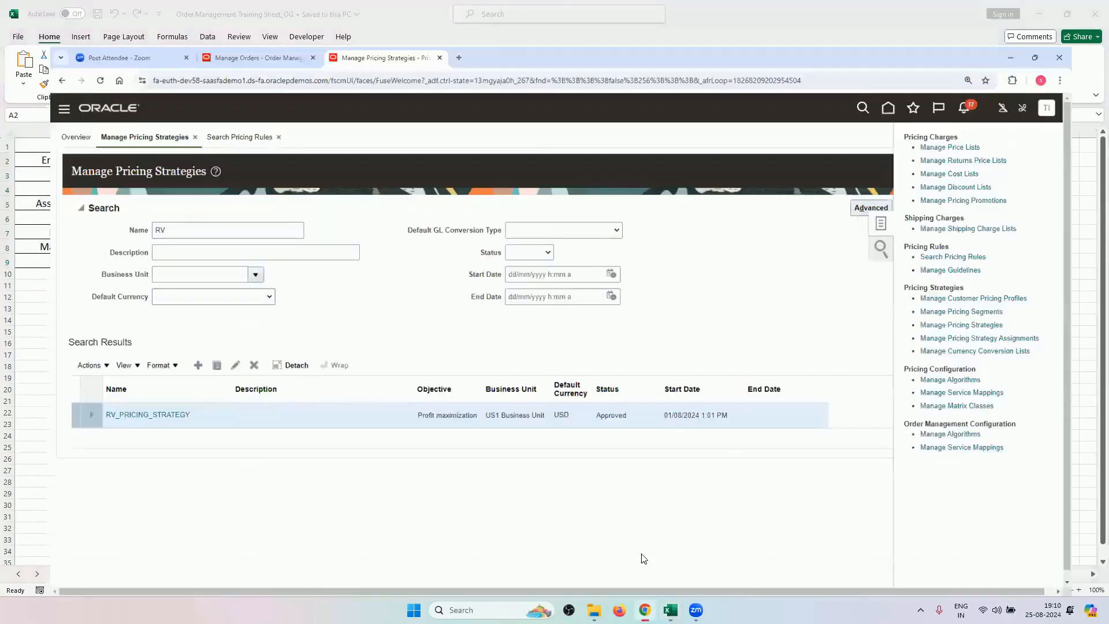
pyautogui.hotkey('alt', 'Tab')
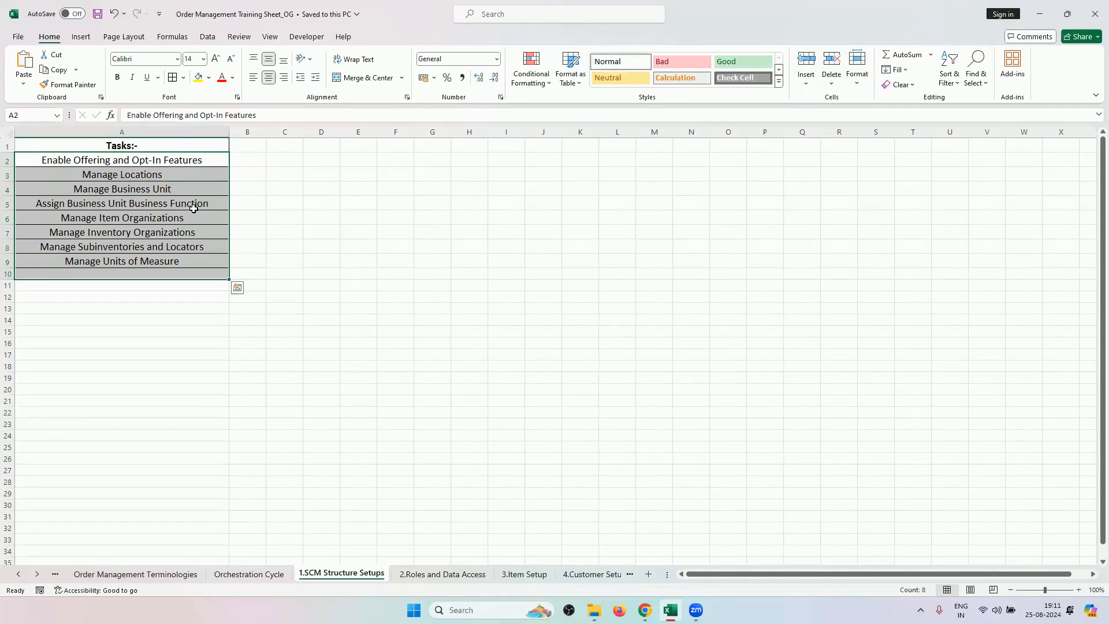
# Step: Highlight the full task list from Enable Offering and Opt-In Features to Manage Units of Measure on 1.SCM Structure Setups
pyautogui.click(175, 247)
pyautogui.moveTo(206, 163); pyautogui.dragTo(200, 266)
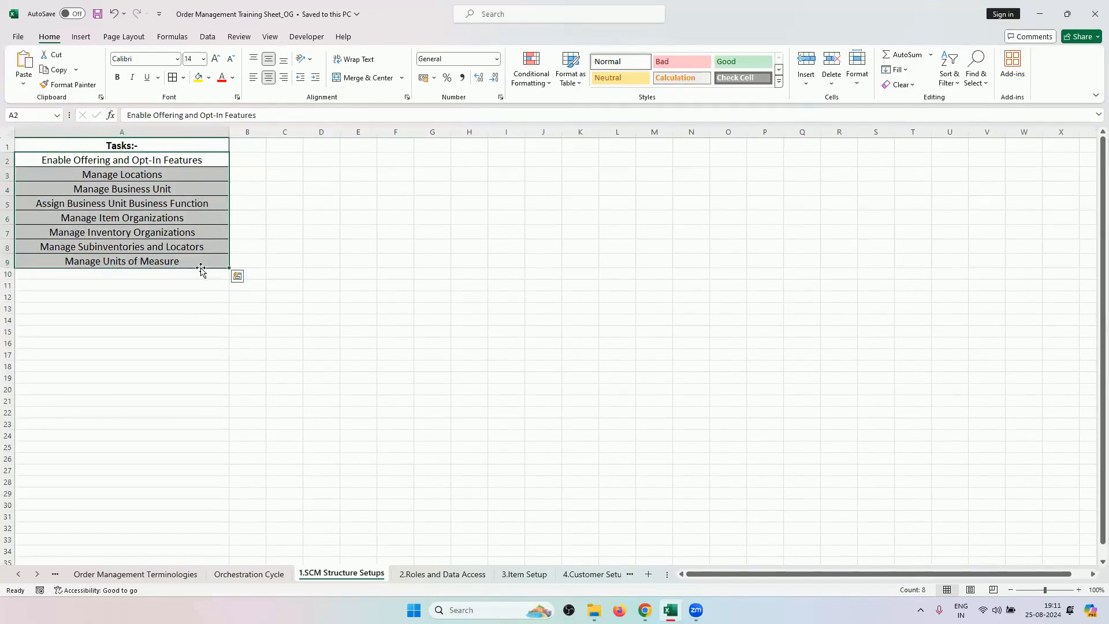
pyautogui.click(161, 190)
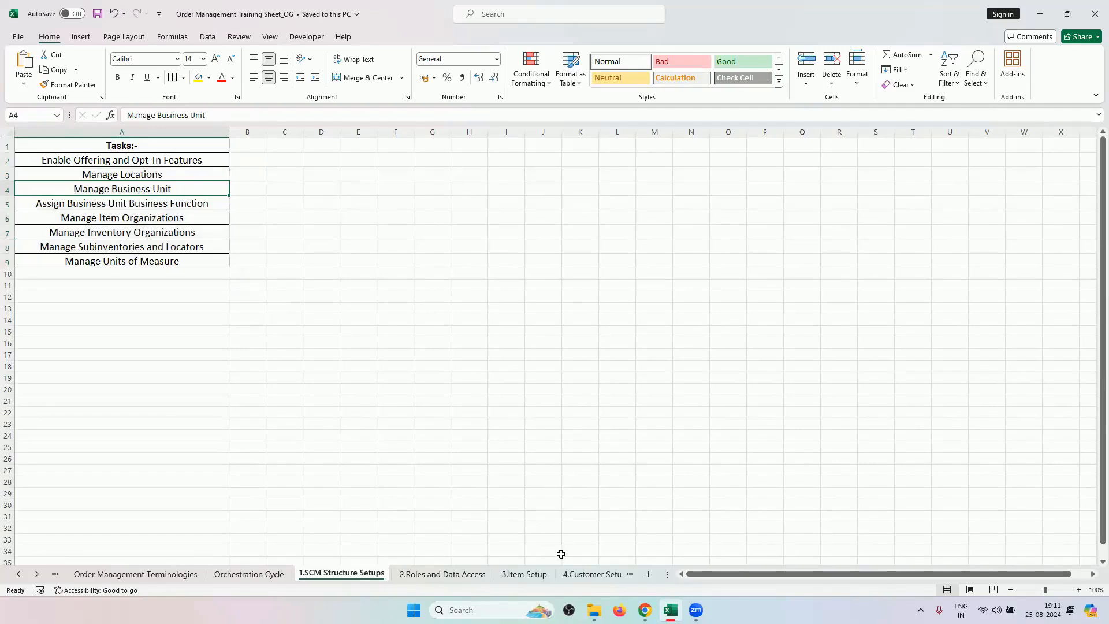
pyautogui.moveTo(176, 164); pyautogui.dragTo(195, 263)
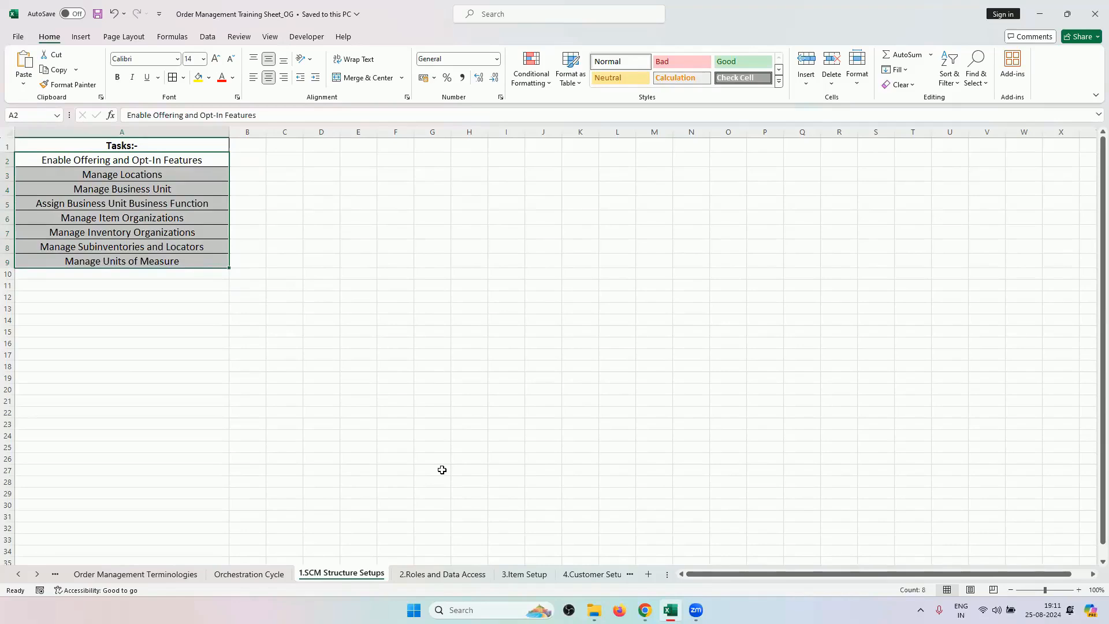
pyautogui.click(577, 573)
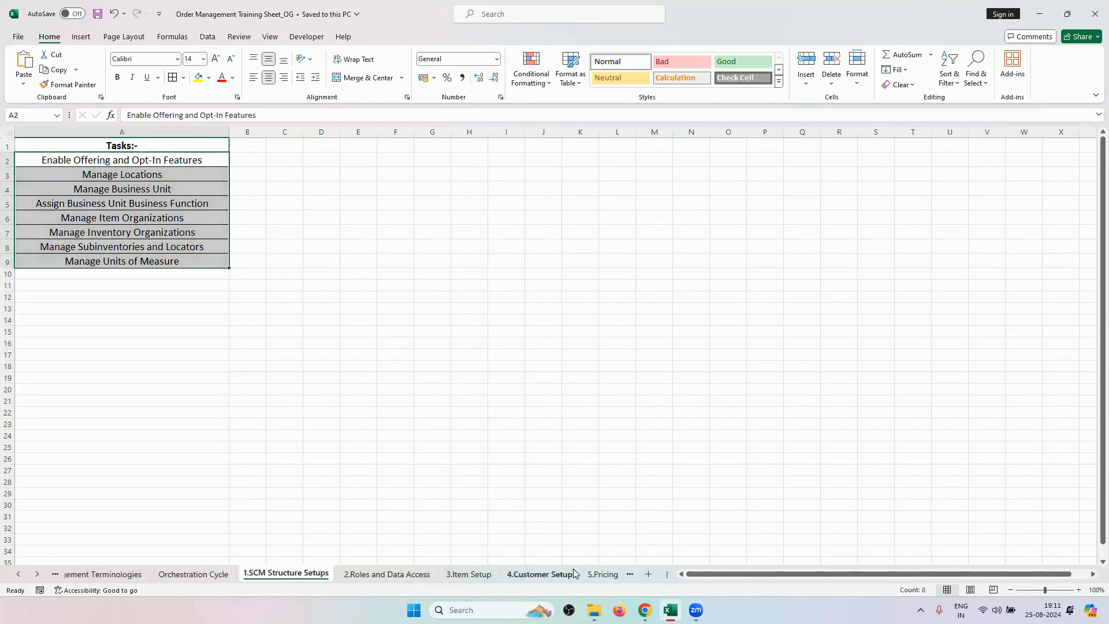
pyautogui.click(191, 574)
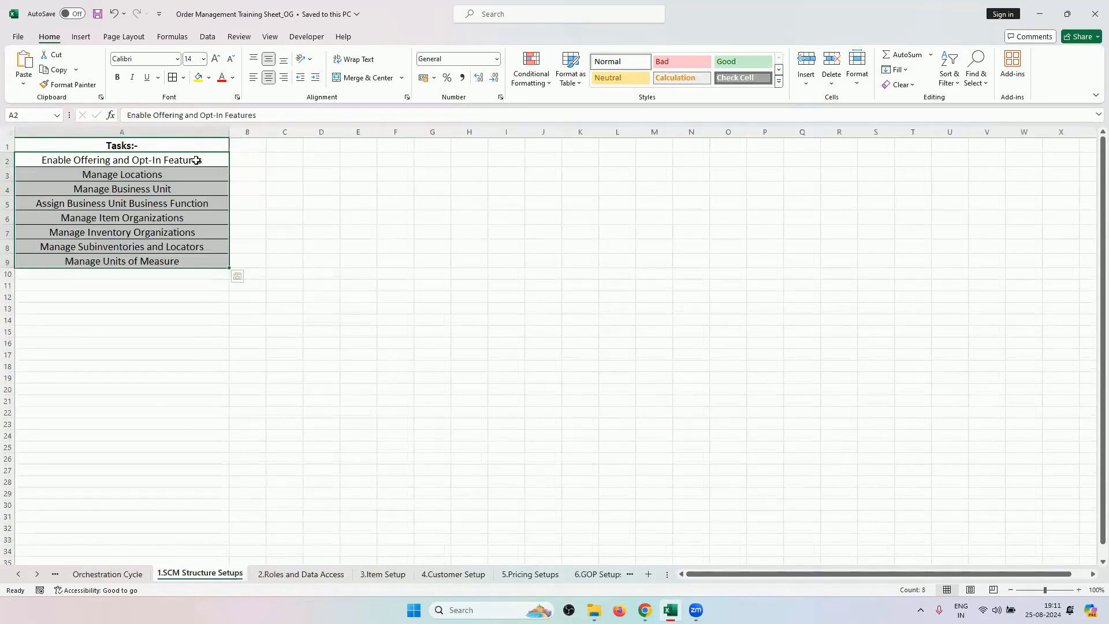
pyautogui.moveTo(196, 159); pyautogui.dragTo(175, 261)
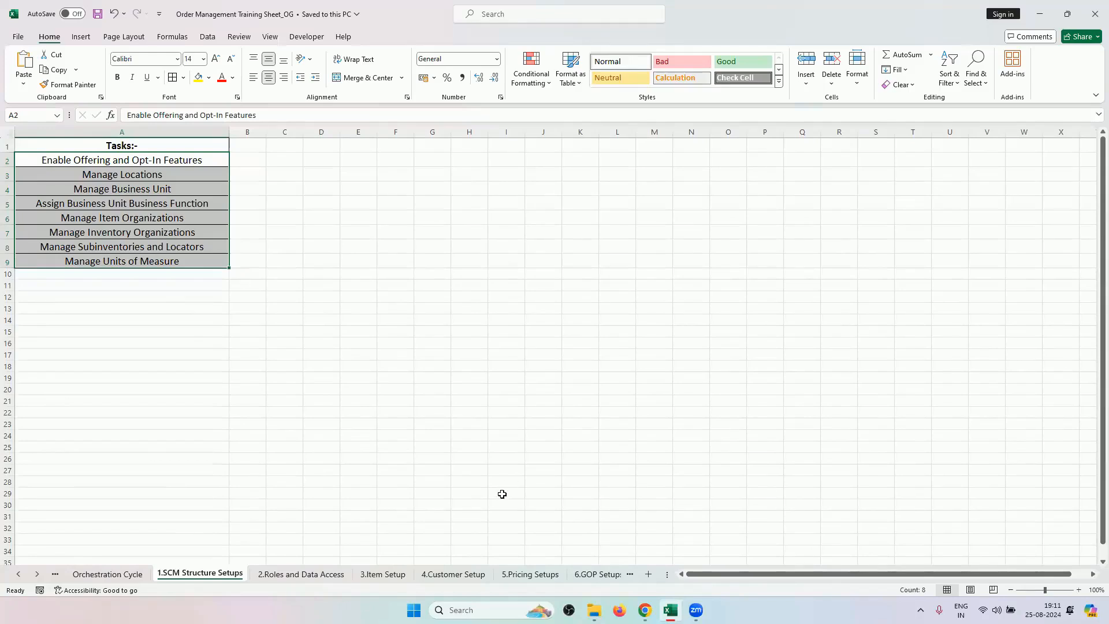
# Step: View the tasks and scheduled processes on the 6.GOP Setups sheet, and return to the 1.SCM Structure Setups sheet
pyautogui.click(589, 574)
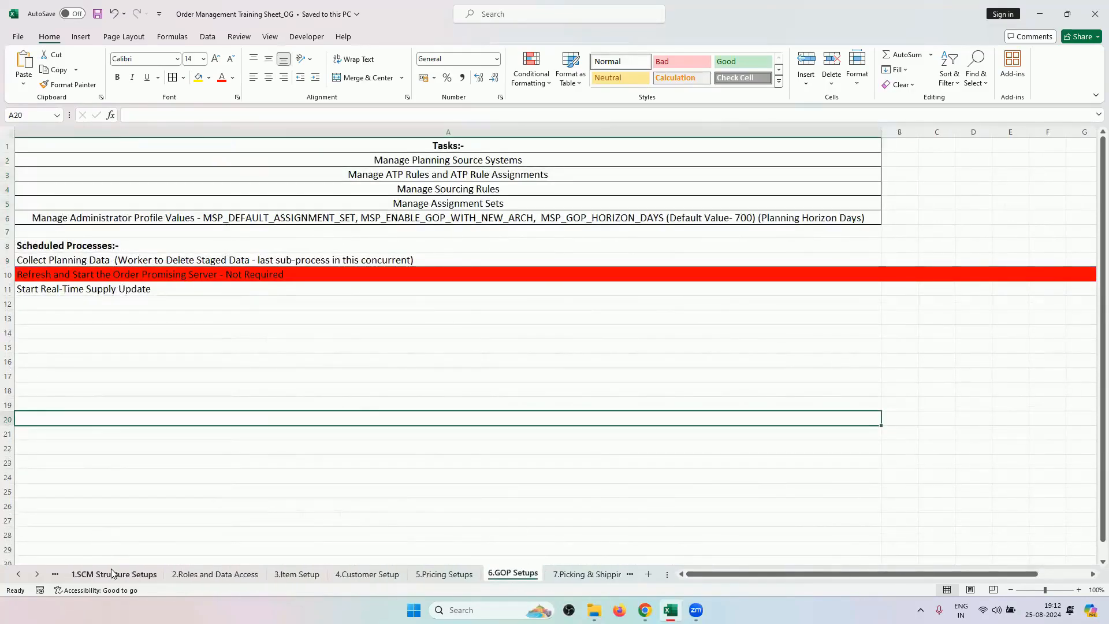
pyautogui.click(424, 124)
pyautogui.click(113, 573)
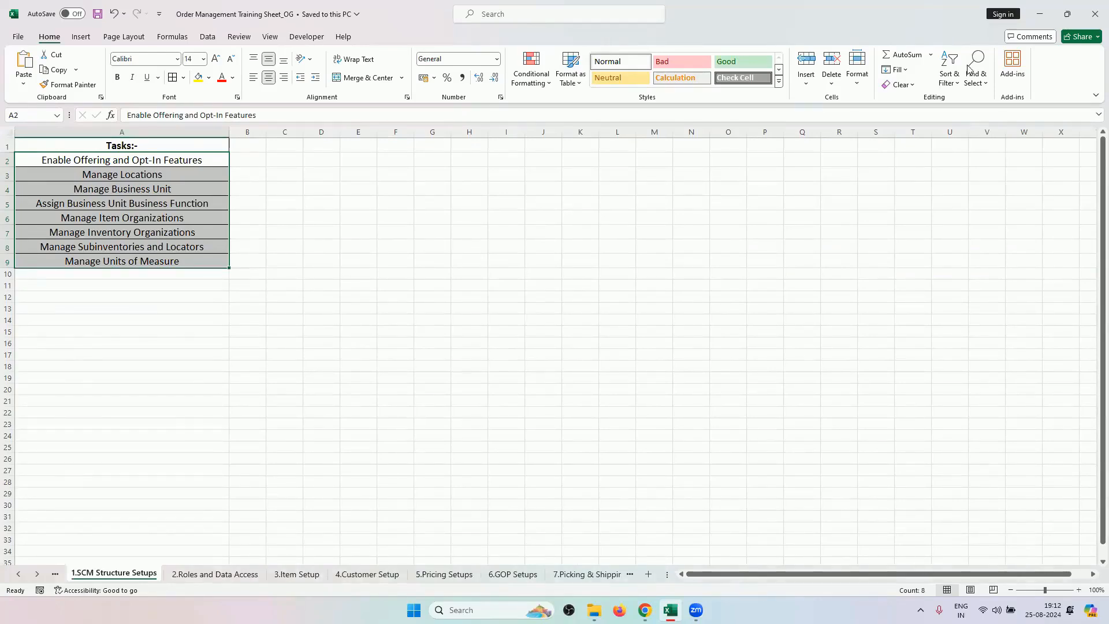
pyautogui.click(970, 70)
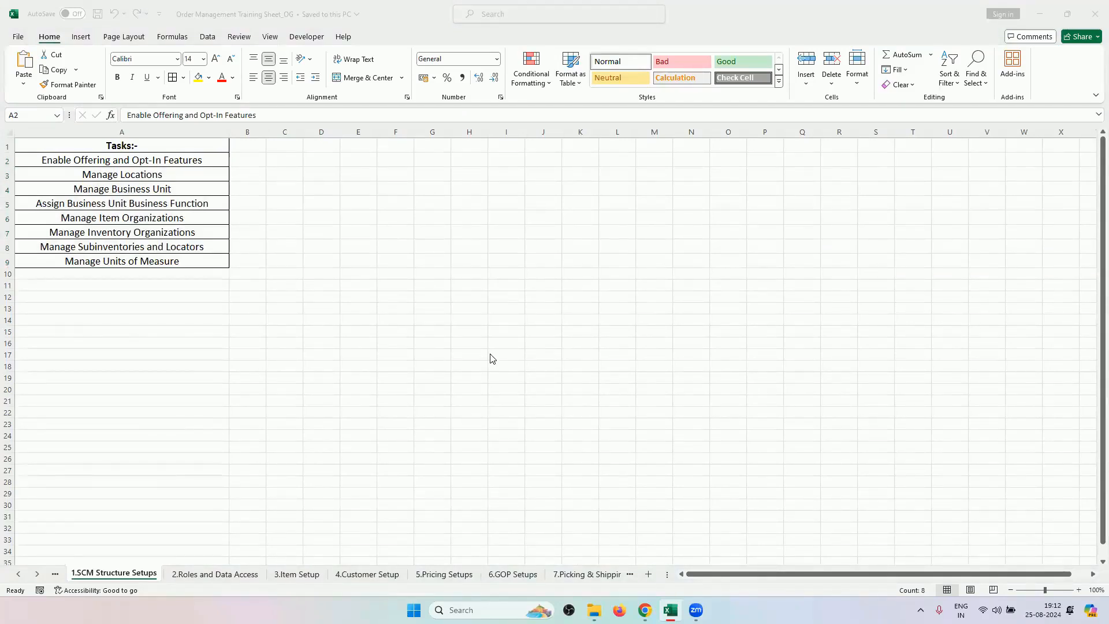
pyautogui.click(518, 578)
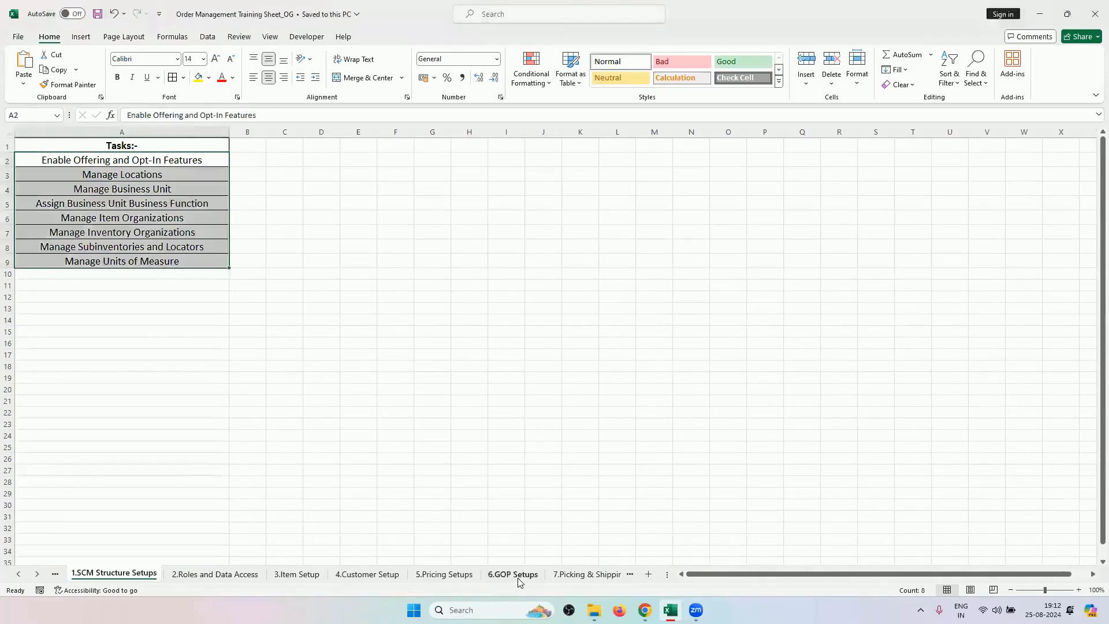
# Step: View the 5.Pricing Setups, 6.GOP Setups and 7.Picking & Shipping Setups sheets, and return to 1.SCM Structure Setups
pyautogui.click(444, 575)
pyautogui.scroll(-2, 500, 530)
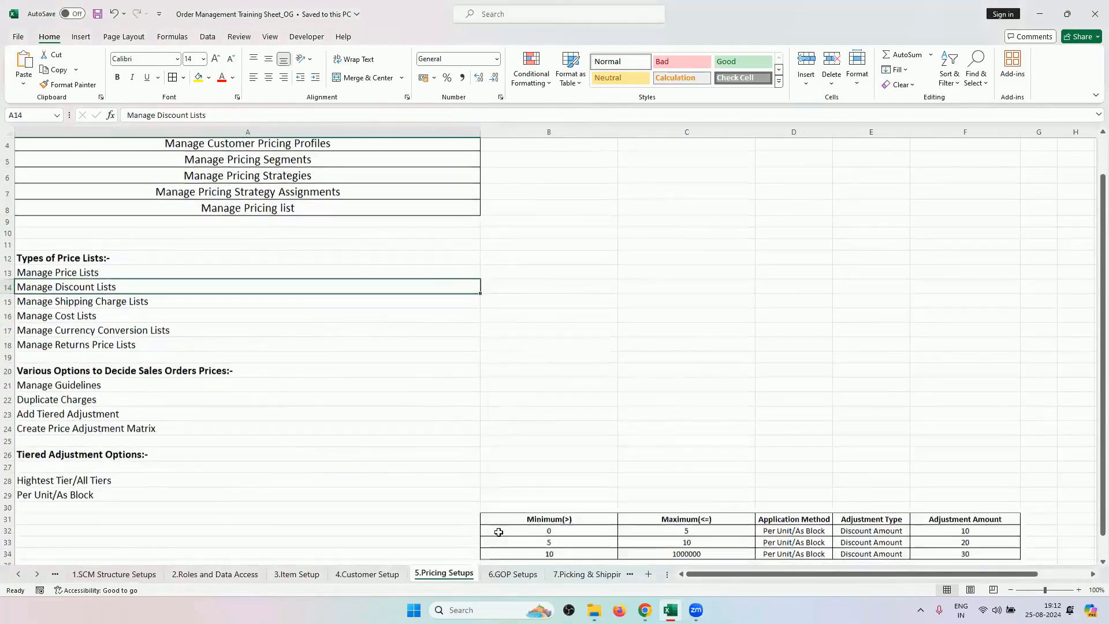
pyautogui.click(512, 573)
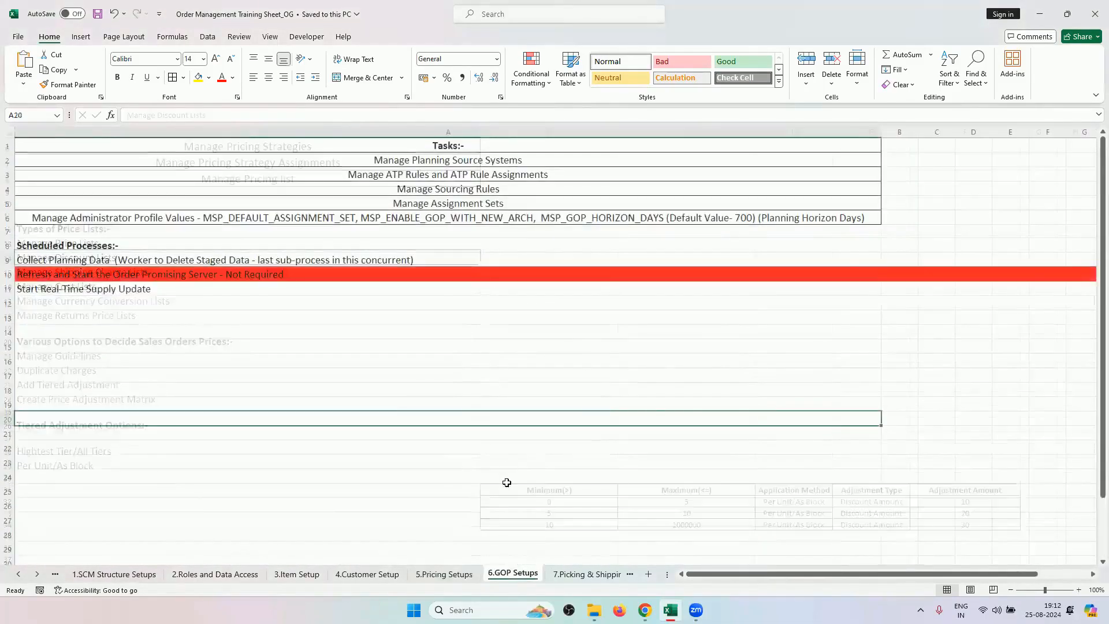
pyautogui.click(583, 574)
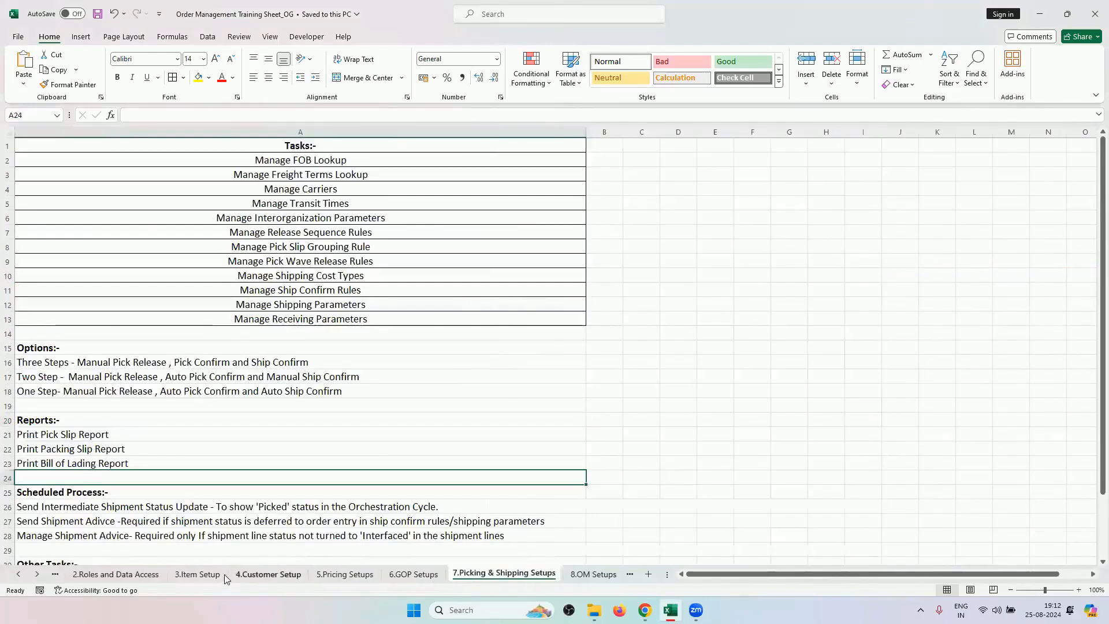
pyautogui.click(18, 573)
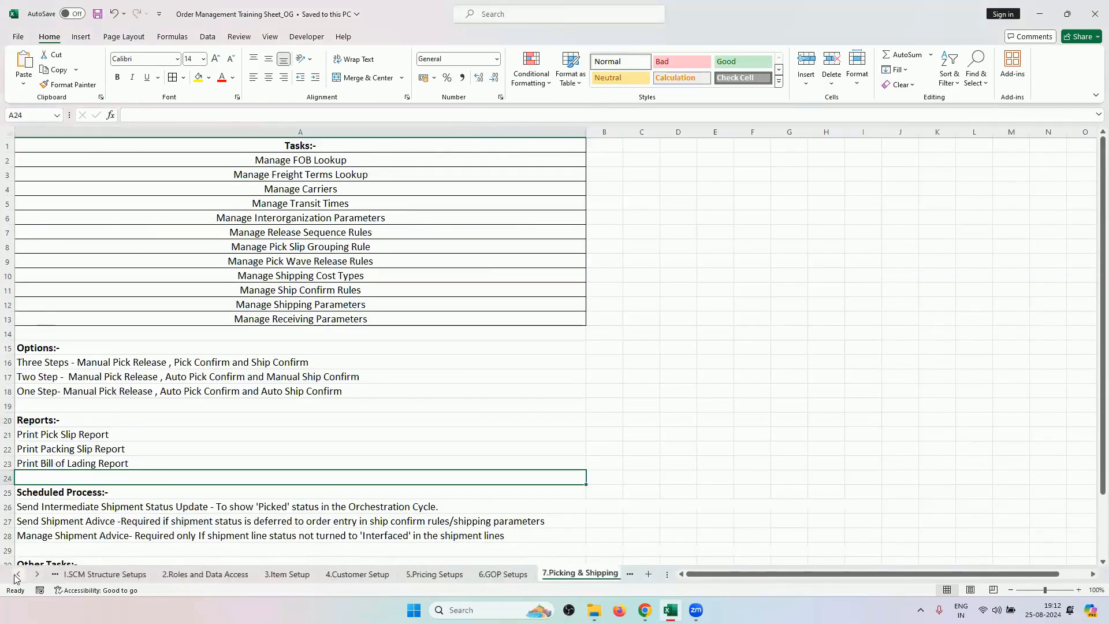
pyautogui.click(145, 574)
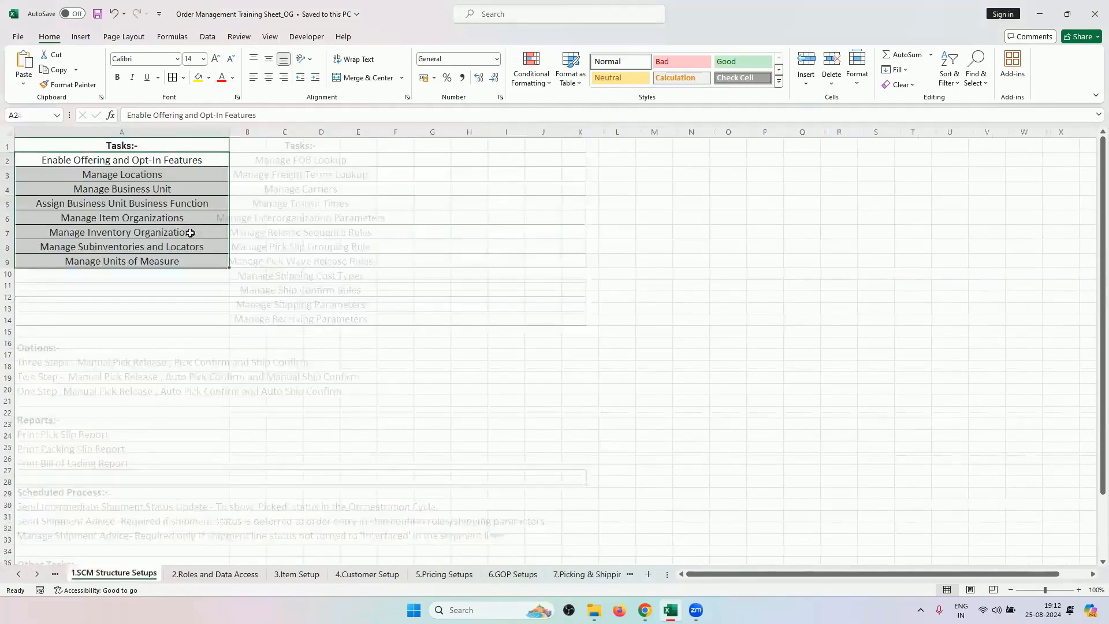
pyautogui.click(306, 575)
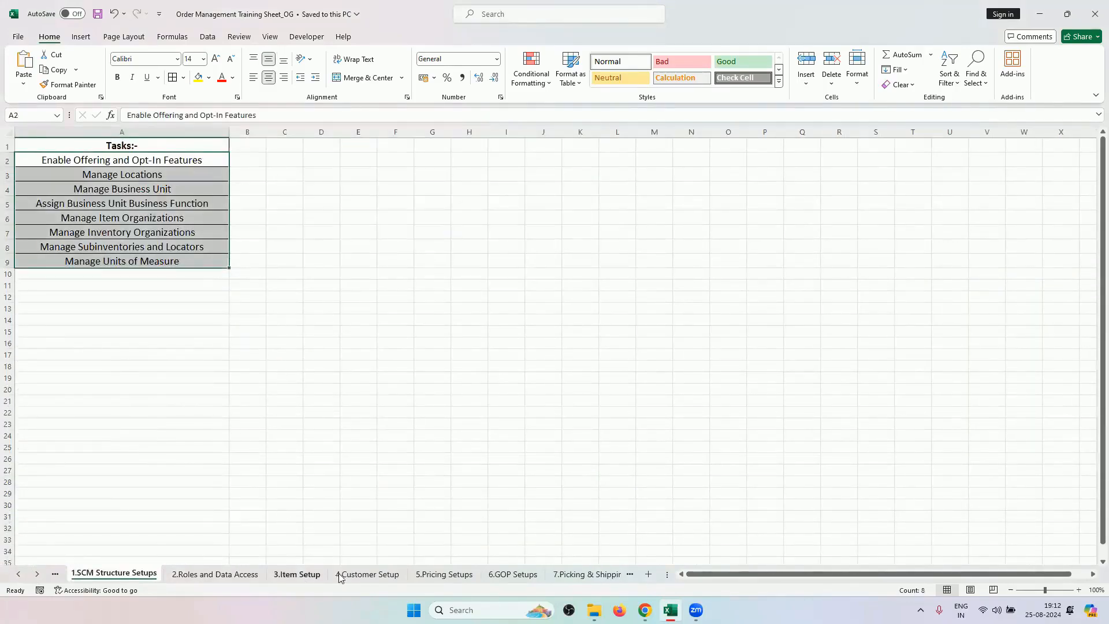
# Step: Highlight the full task lists on the 6.GOP Setups and 7.Picking & Shipping Setups sheets
pyautogui.click(497, 575)
pyautogui.moveTo(496, 155); pyautogui.dragTo(502, 214)
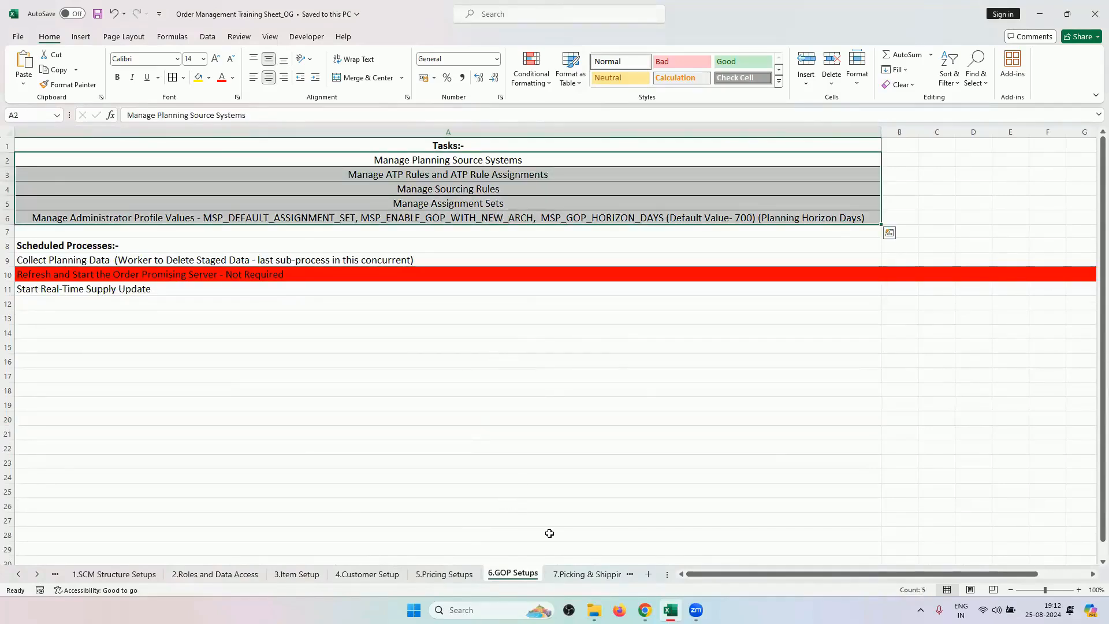
pyautogui.click(578, 576)
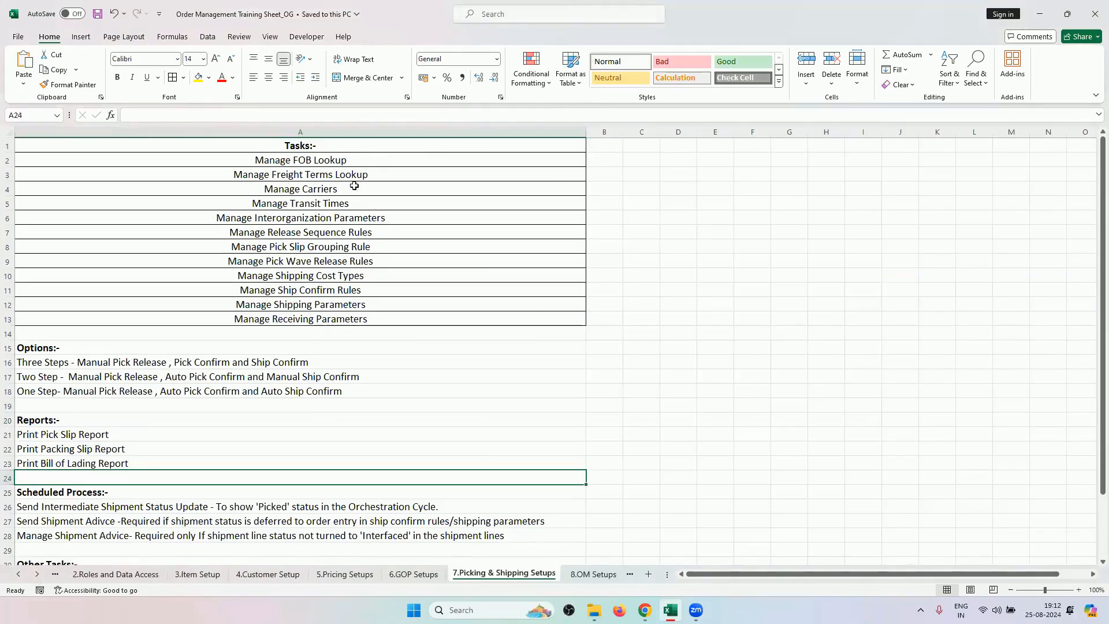
pyautogui.moveTo(355, 162); pyautogui.dragTo(373, 321)
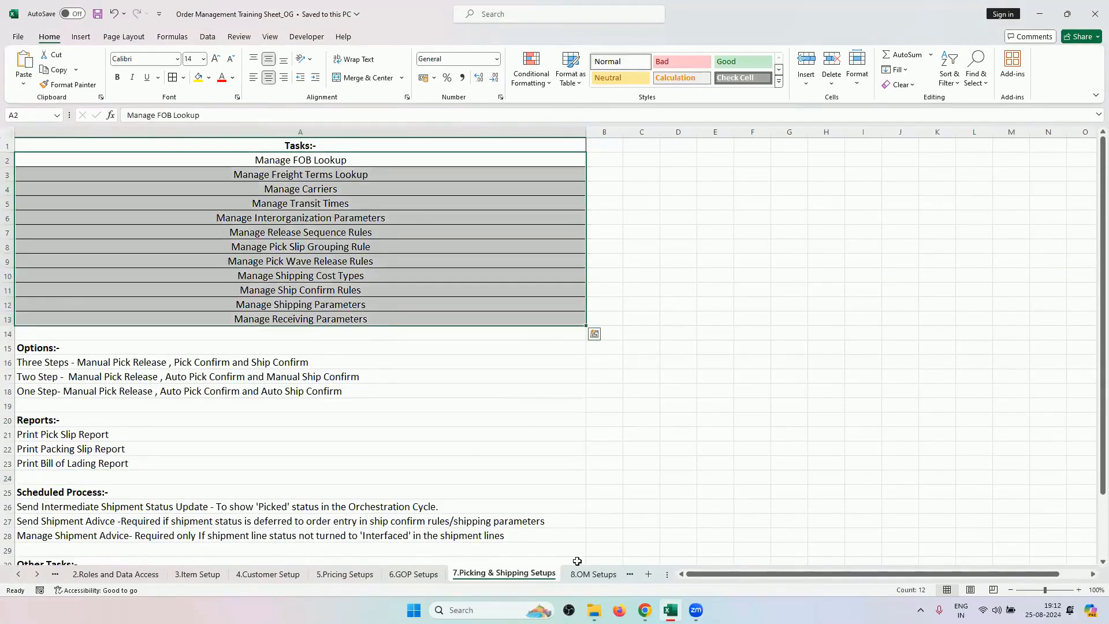
# Step: Highlight Manage Processing Constraints to Manage Order Attachment Categories on 8.OM Setups, and both tasks on 9.AR Invoice Setup
pyautogui.click(561, 574)
pyautogui.moveTo(227, 304); pyautogui.dragTo(231, 350)
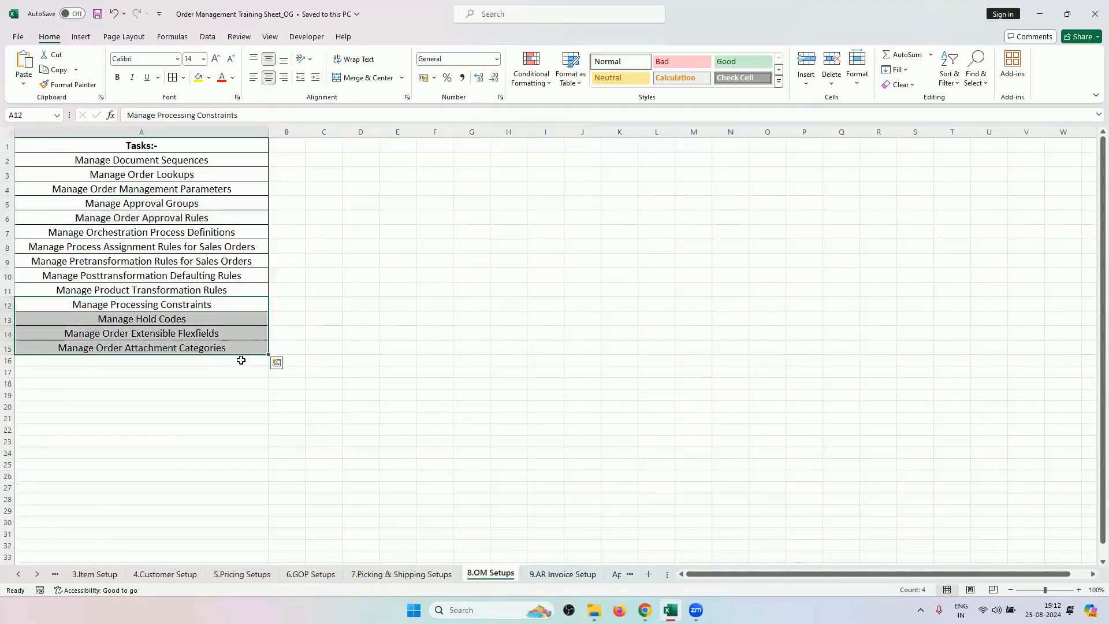
pyautogui.click(543, 571)
pyautogui.moveTo(202, 162); pyautogui.dragTo(206, 169)
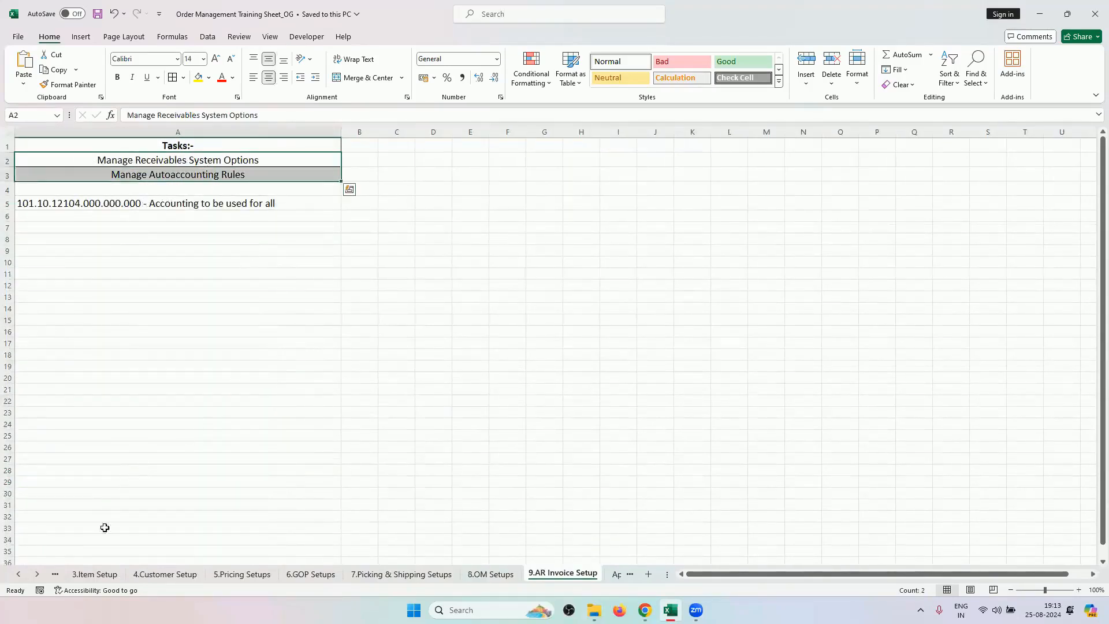
# Step: Highlight the Back-to-Back Flow and Drop Ship Flow steps on the Orchestration Cycle sheet, and review the flows and statuses above them
pyautogui.click(20, 575)
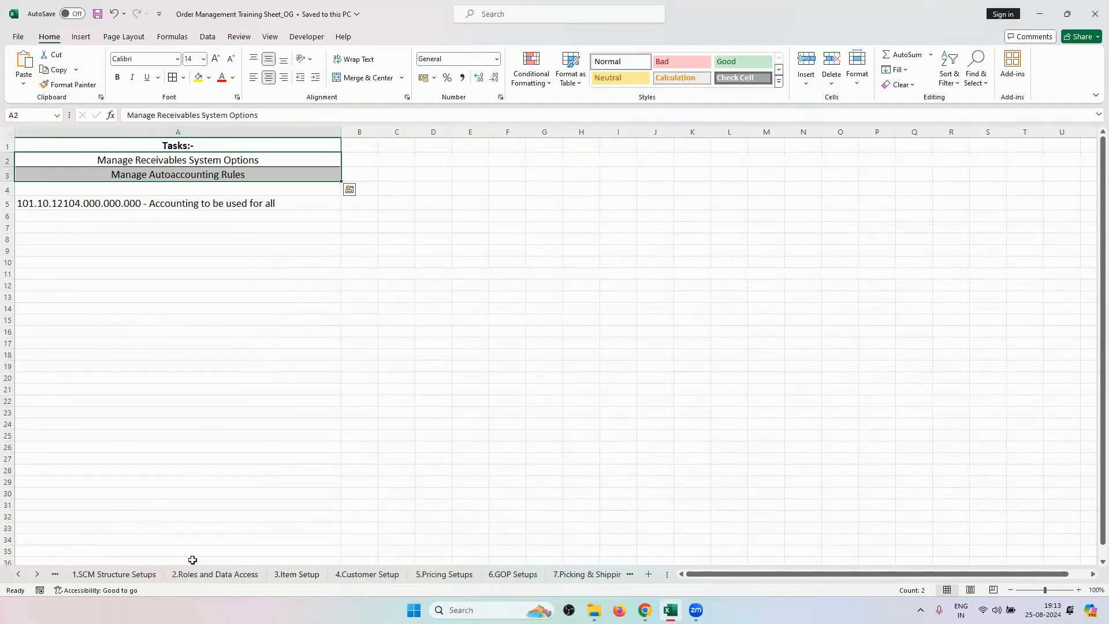
pyautogui.click(19, 573)
pyautogui.click(228, 573)
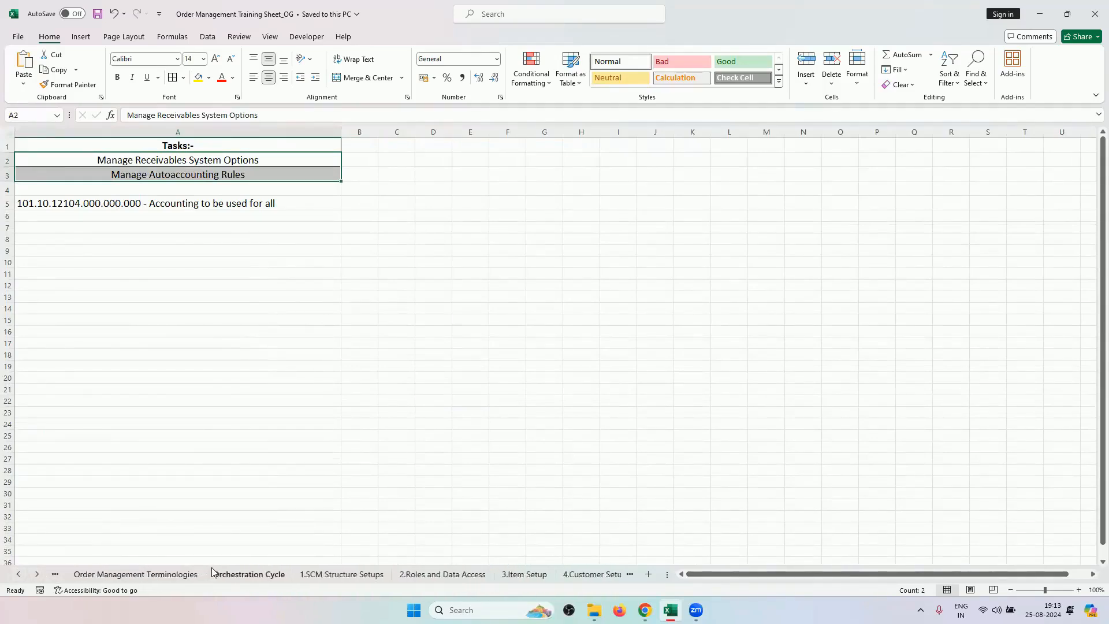
pyautogui.scroll(-5, 185, 453)
pyautogui.scroll(-2, 185, 453)
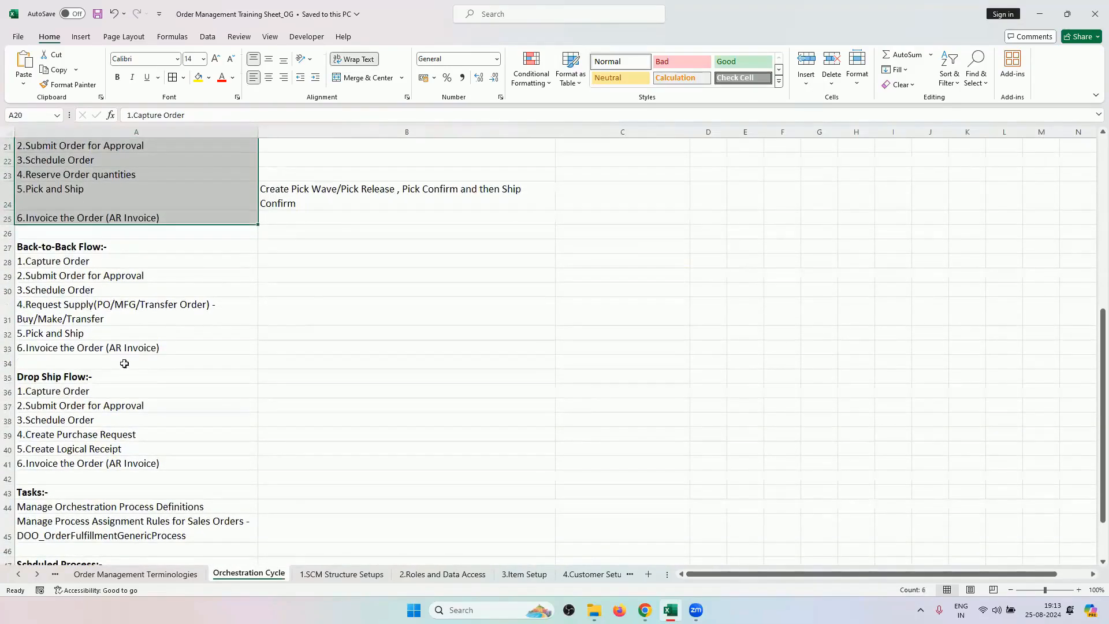
pyautogui.click(86, 378)
pyautogui.moveTo(58, 246); pyautogui.dragTo(132, 462)
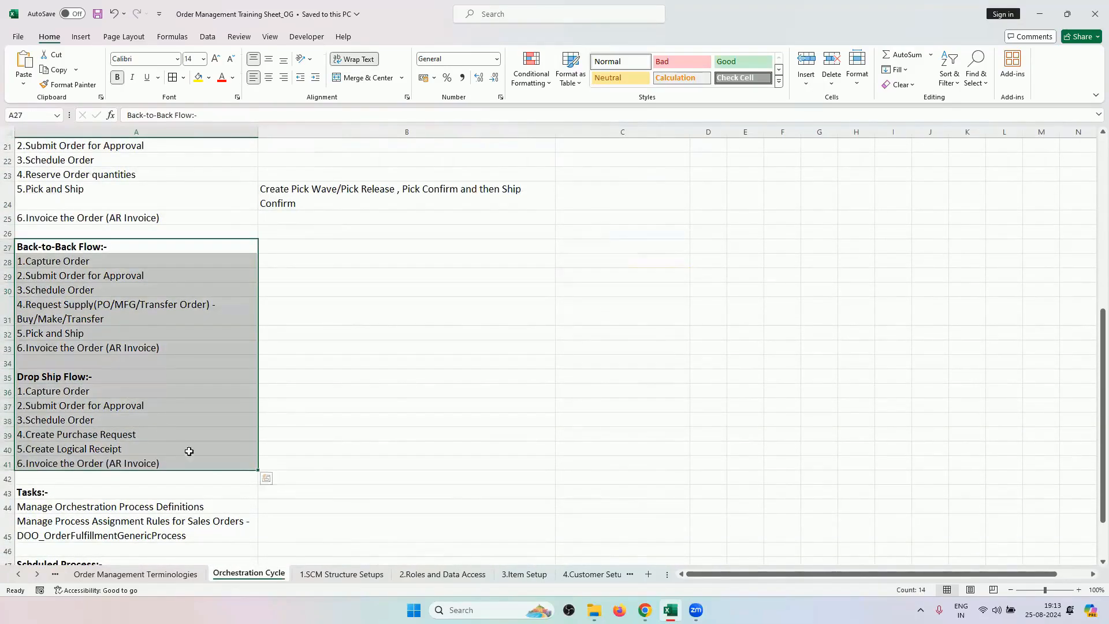
pyautogui.scroll(3, 137, 339)
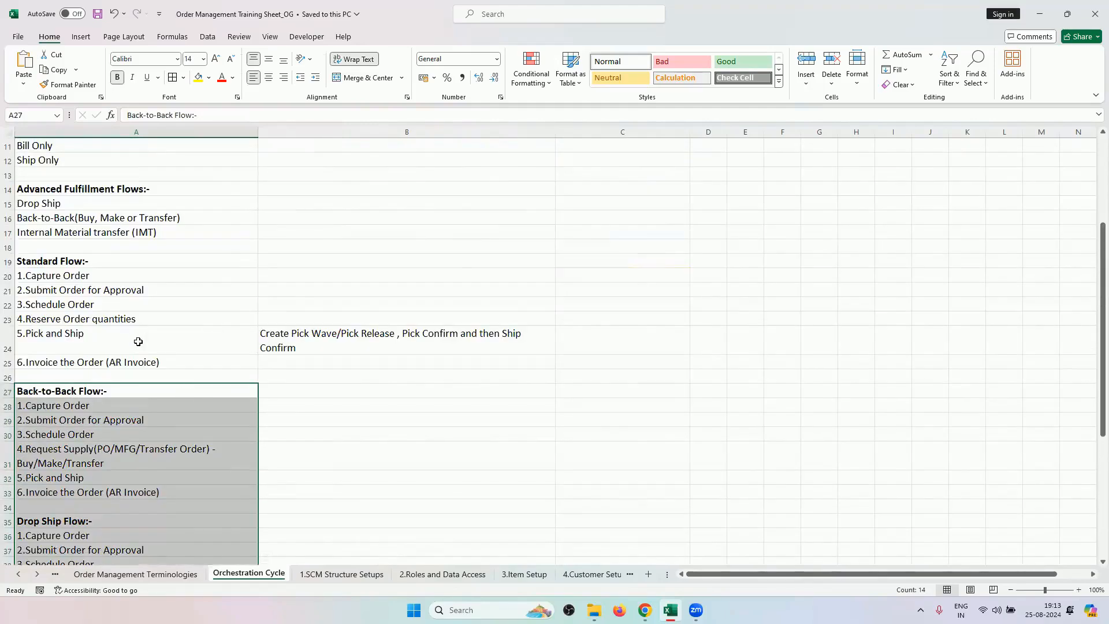
pyautogui.scroll(-2, 144, 383)
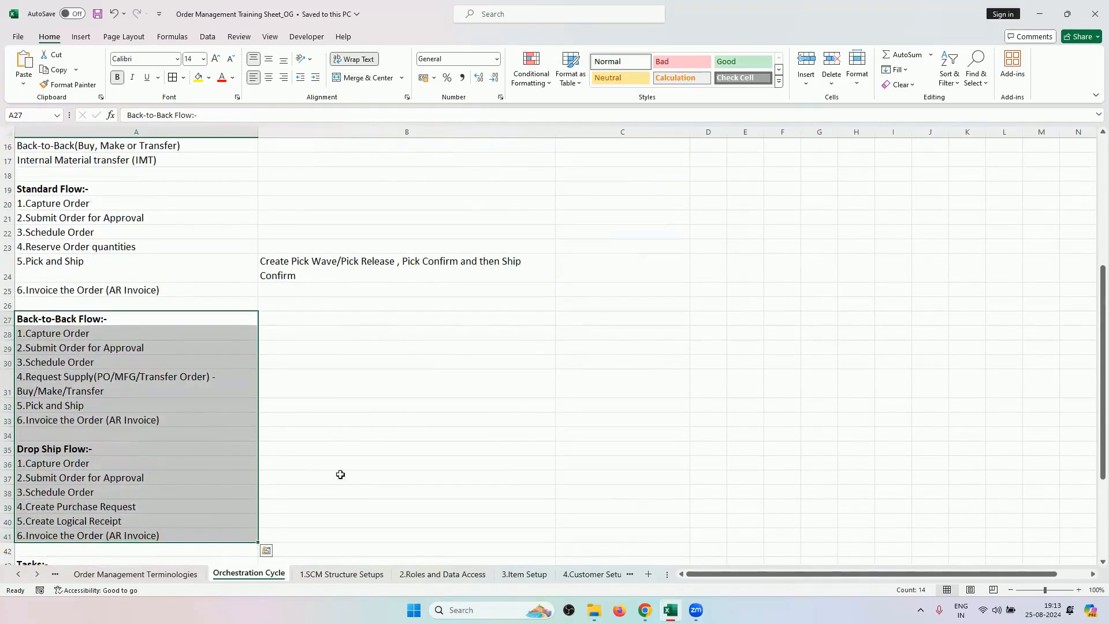
pyautogui.scroll(5, 362, 456)
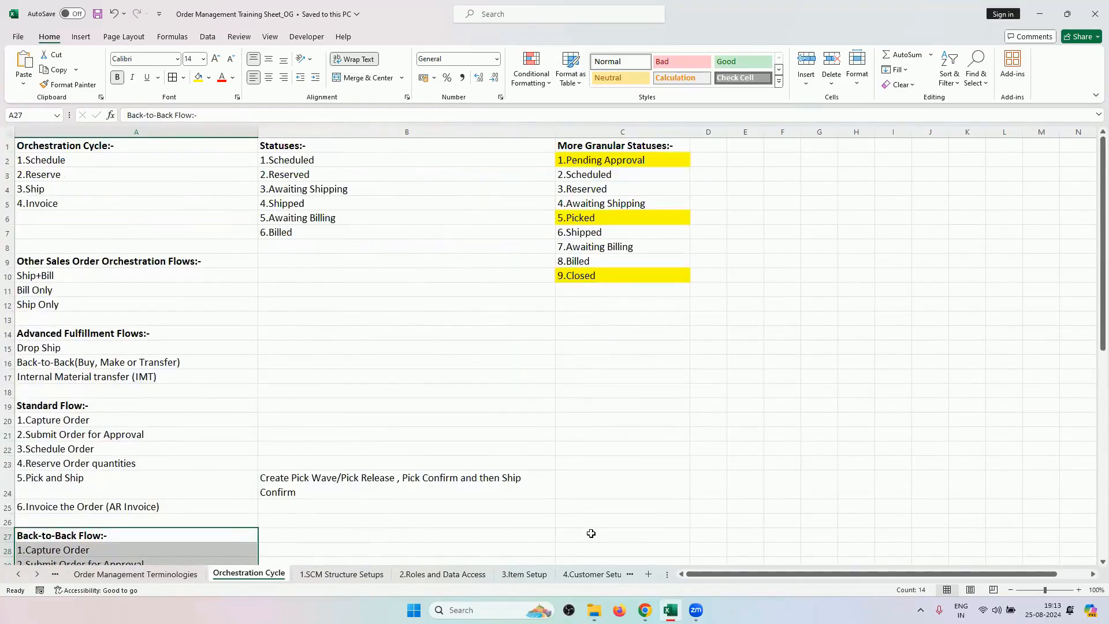
# Step: View the sheets from 1.SCM Structure Setups to 4.Customer Setup in order, and return to 1.SCM Structure Setups
pyautogui.click(359, 577)
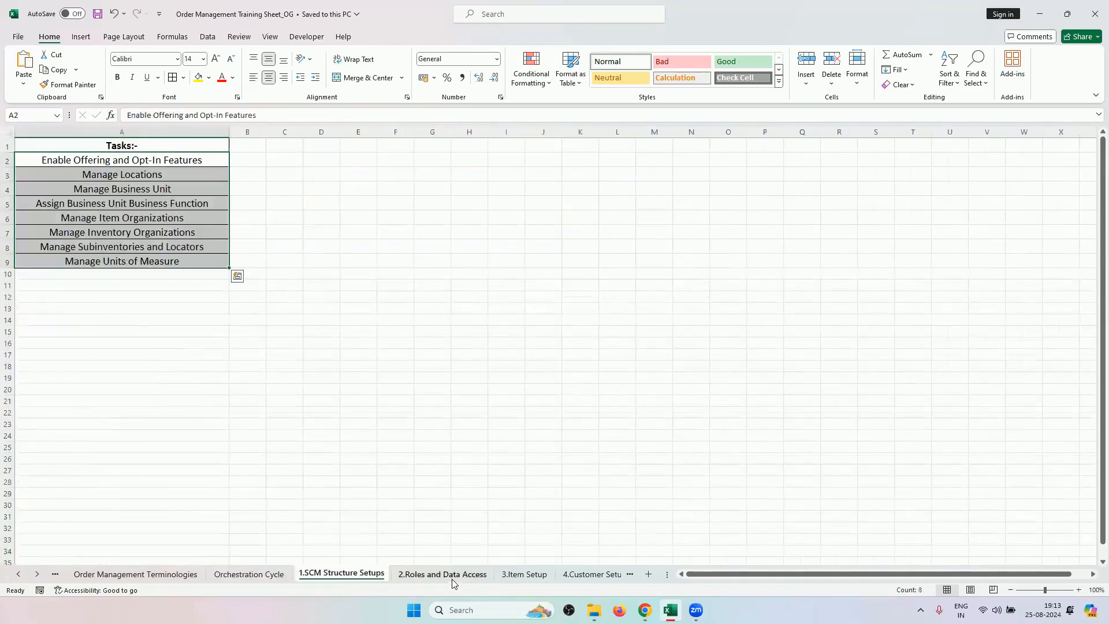
pyautogui.click(460, 582)
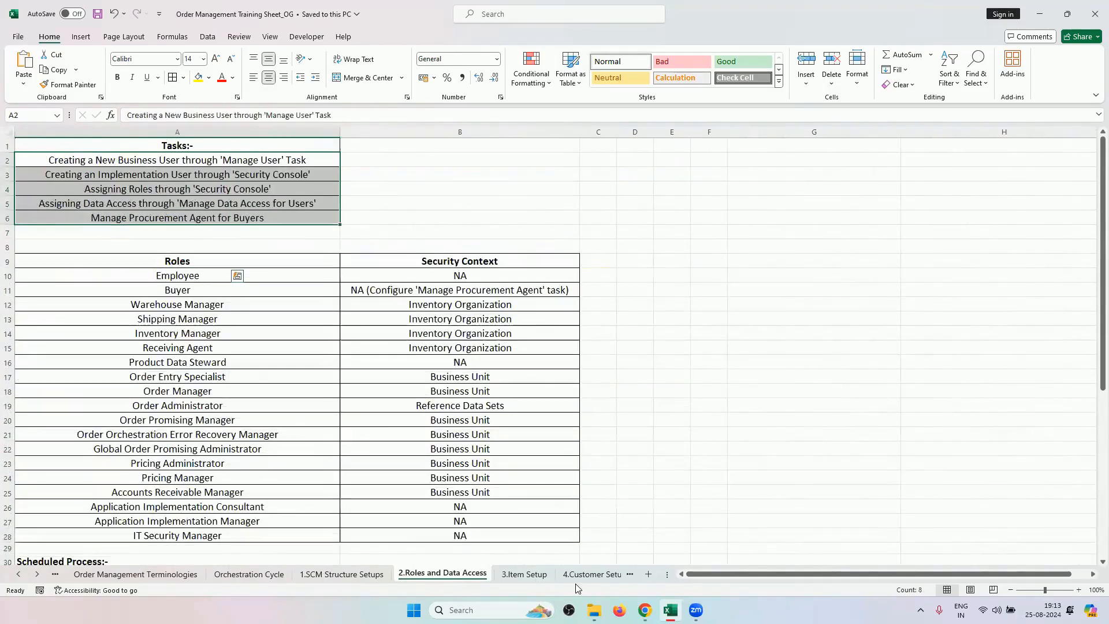
pyautogui.click(523, 573)
pyautogui.click(592, 573)
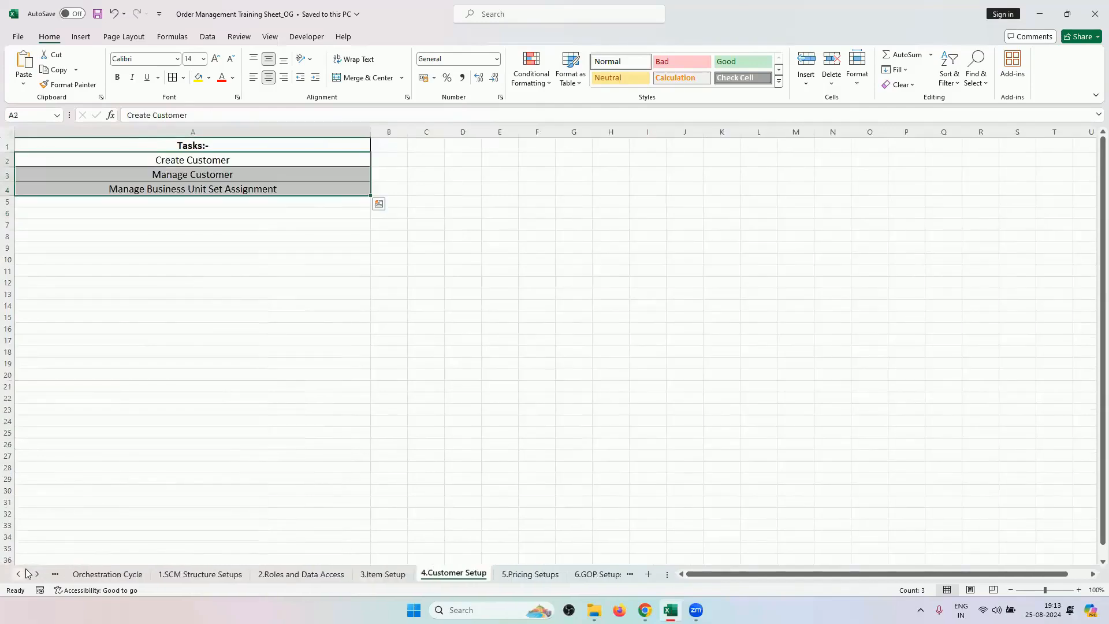
pyautogui.click(364, 576)
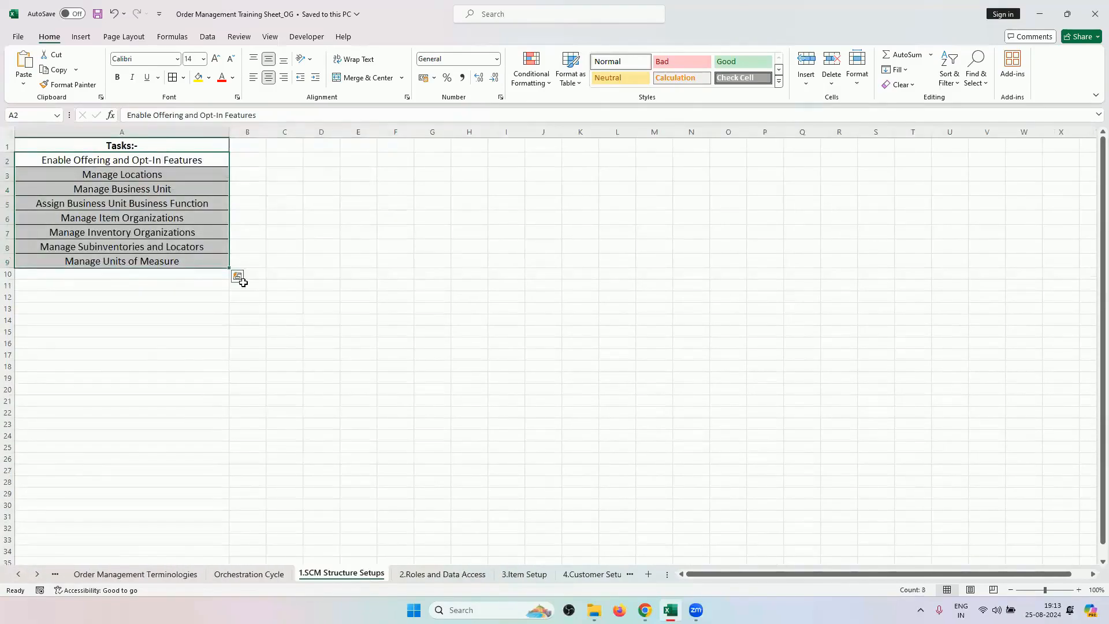
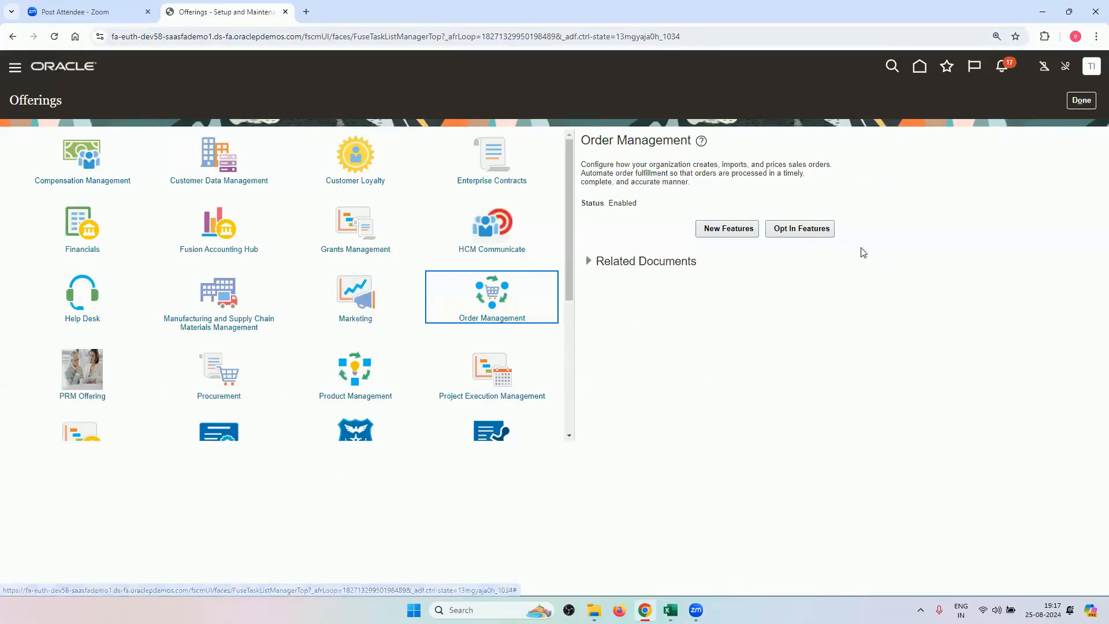
# Step: Open the Order Management offering's opt-in features in Oracle and review the Order Management, Pricing and Global Order Promising rows
pyautogui.click(817, 229)
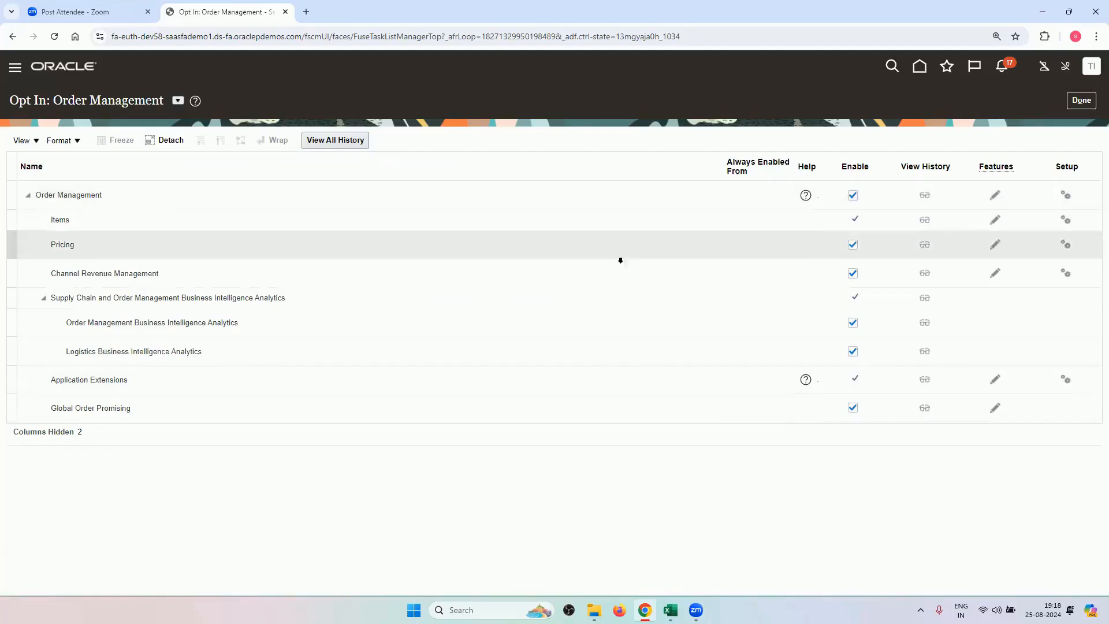
pyautogui.click(339, 256)
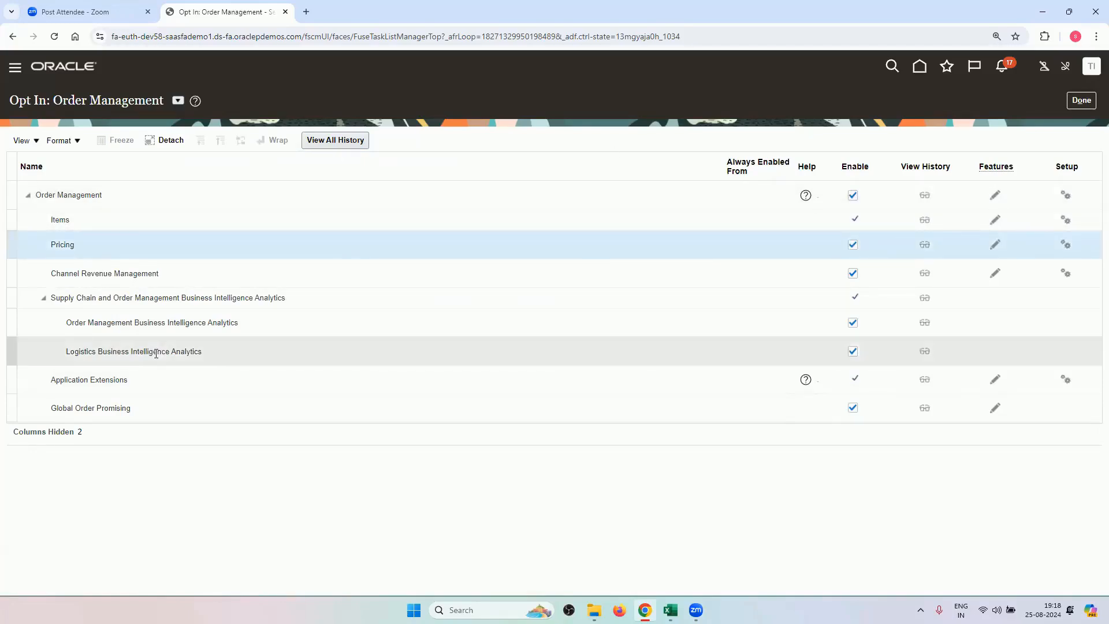
pyautogui.click(142, 415)
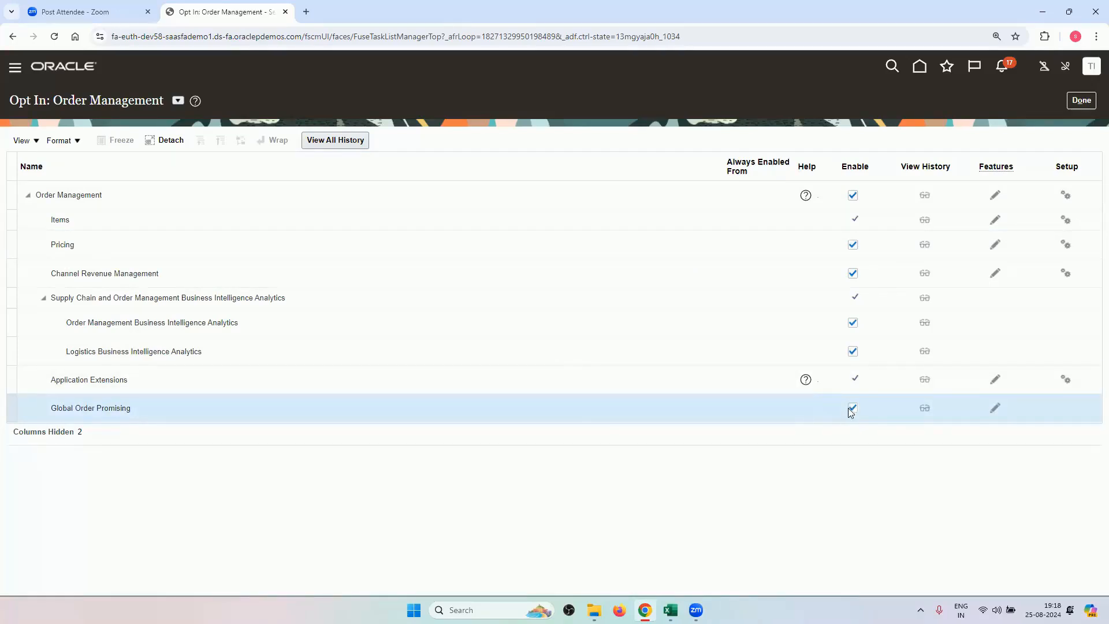
pyautogui.click(220, 203)
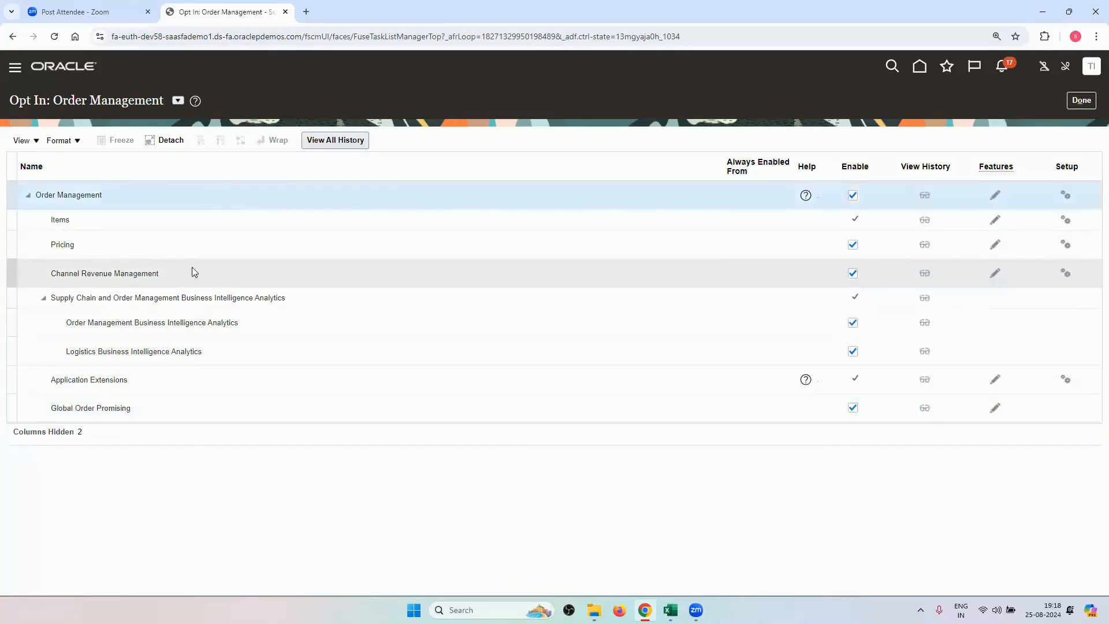
pyautogui.click(192, 242)
pyautogui.click(198, 197)
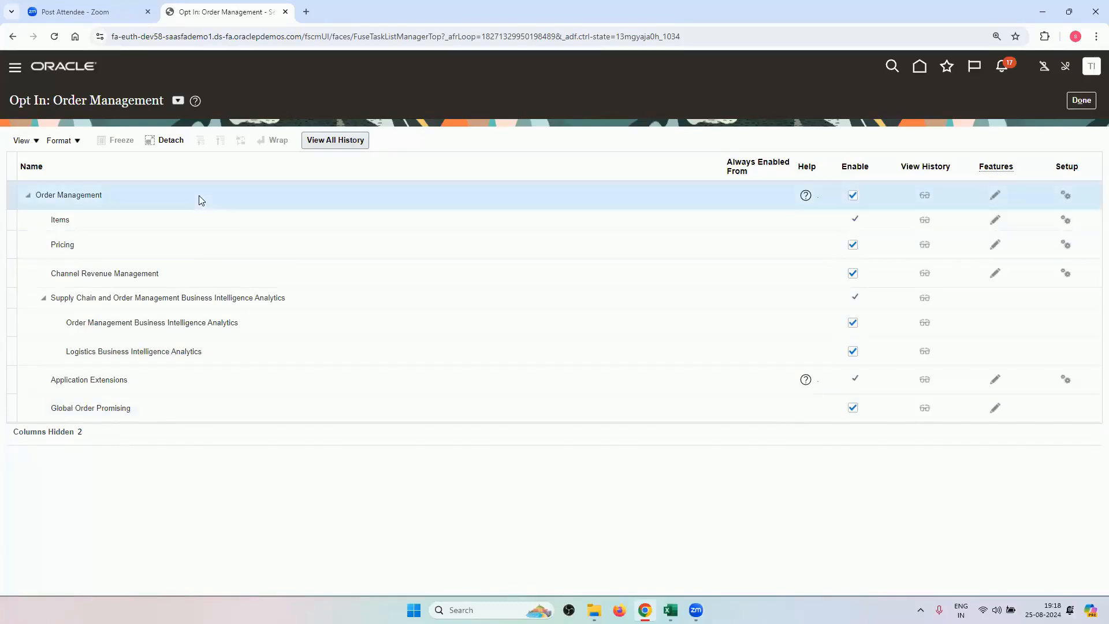
pyautogui.click(209, 411)
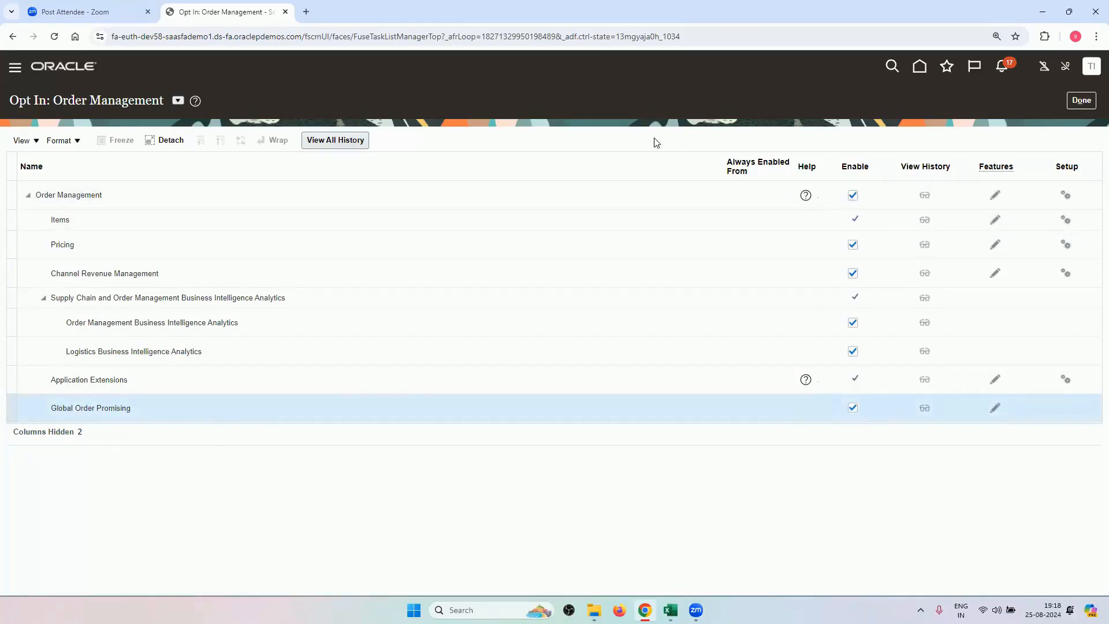
pyautogui.click(510, 195)
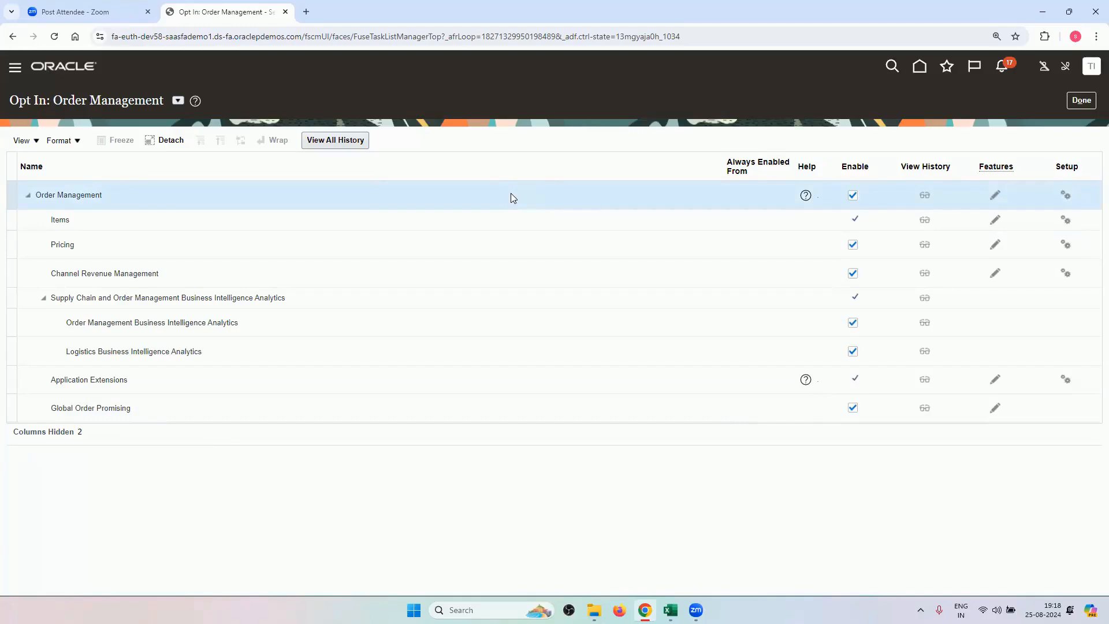
# Step: Open the feature list of the Order Management offering and examine which features are enabled, from Collaboration Messaging to Local Installation of Help
pyautogui.click(995, 197)
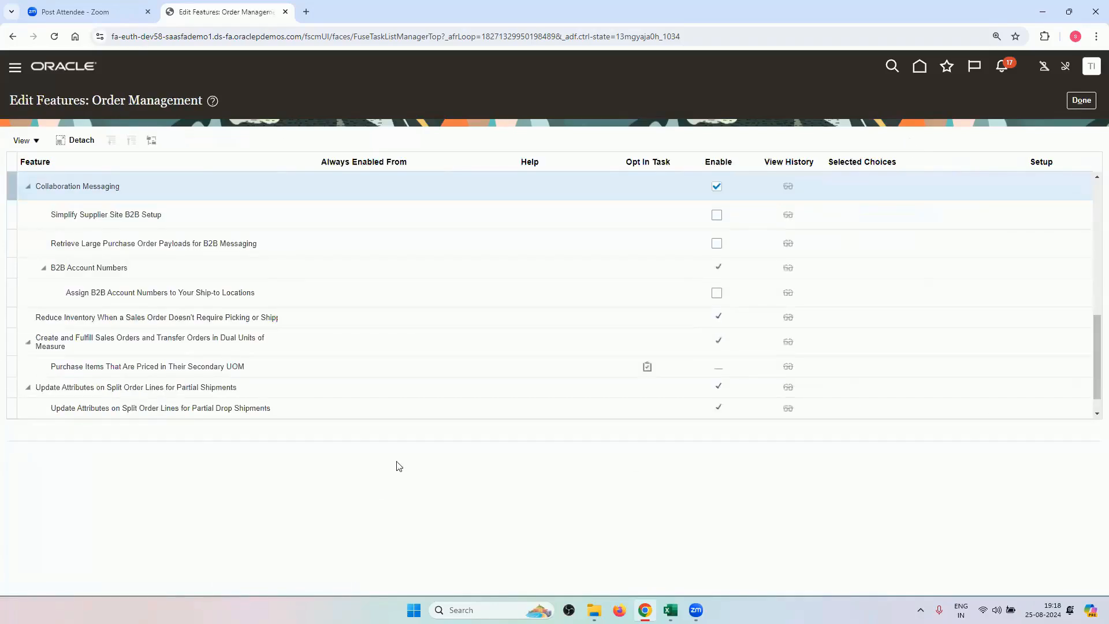
pyautogui.scroll(-1, 398, 326)
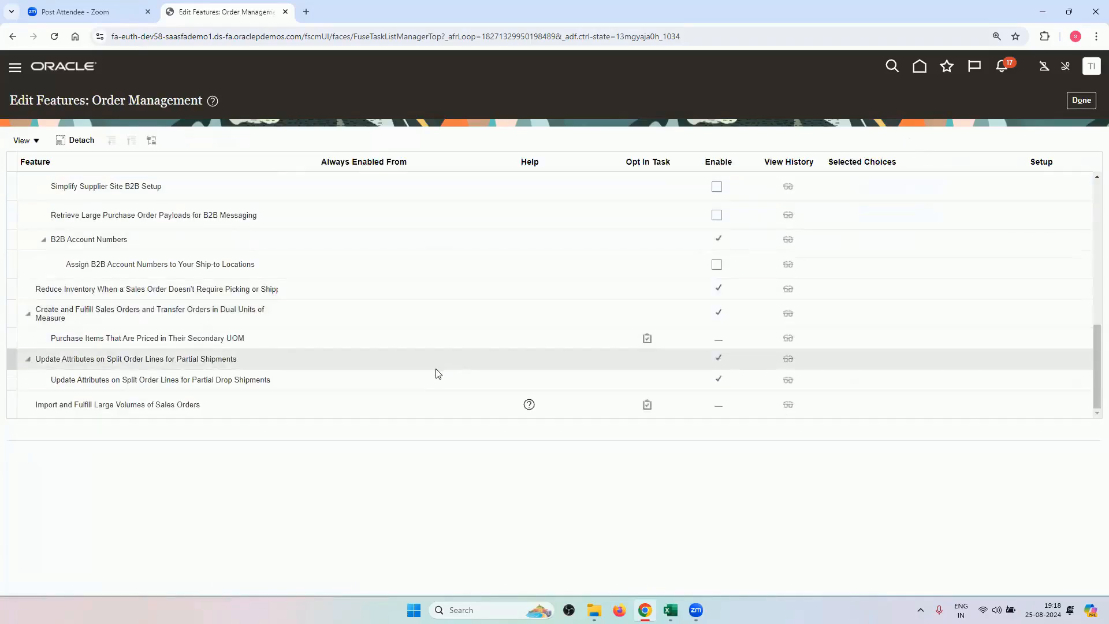
pyautogui.scroll(3, 471, 361)
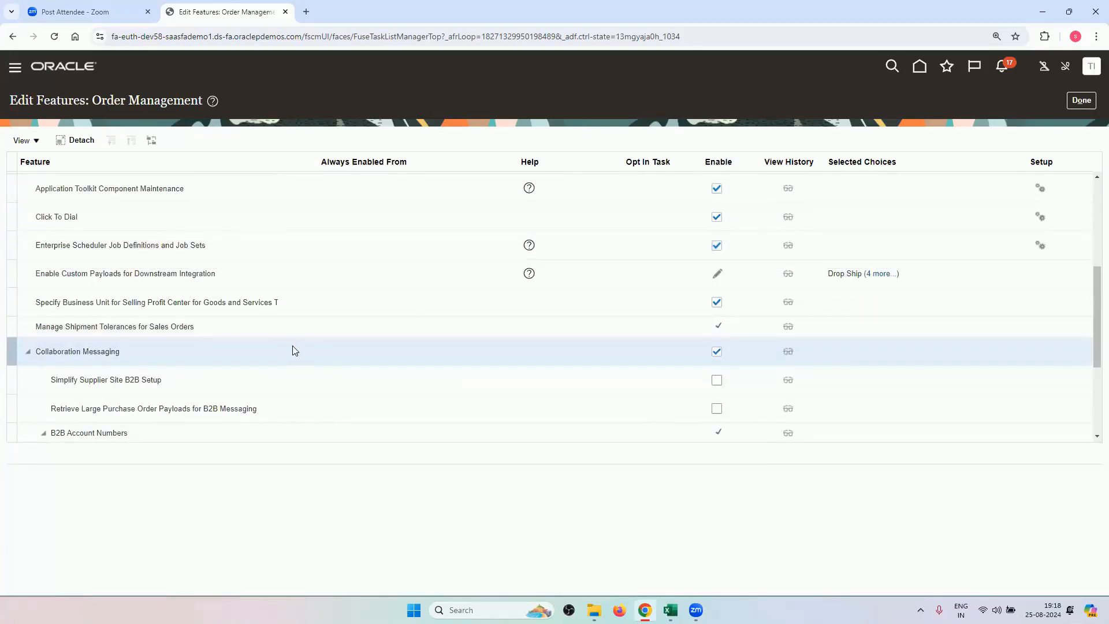
pyautogui.scroll(-3, 293, 349)
pyautogui.scroll(6, 293, 350)
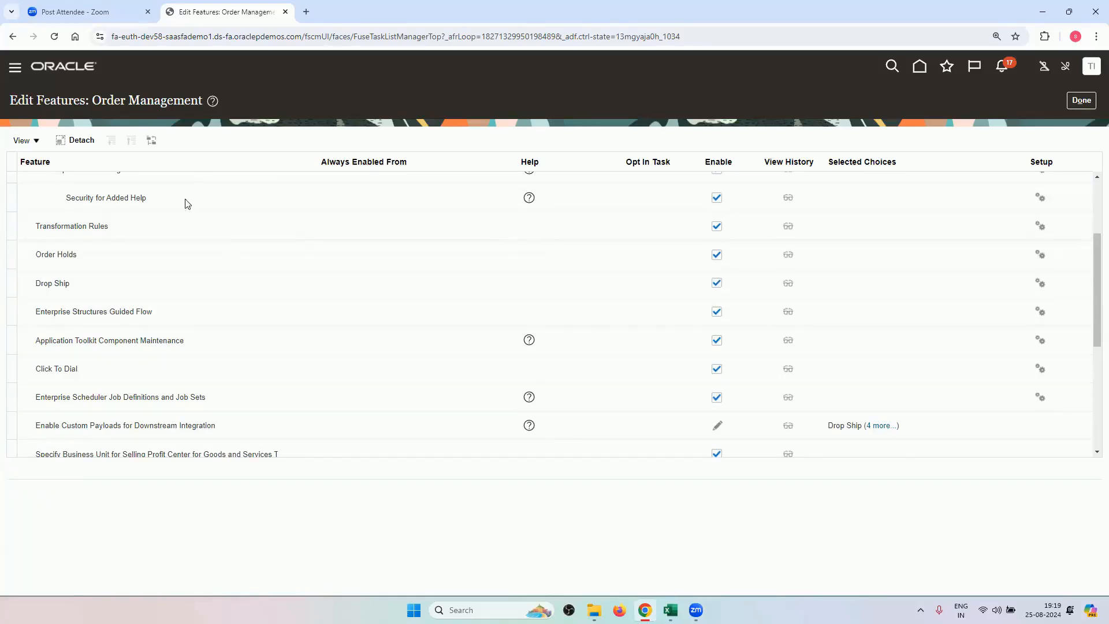
pyautogui.scroll(2, 433, 352)
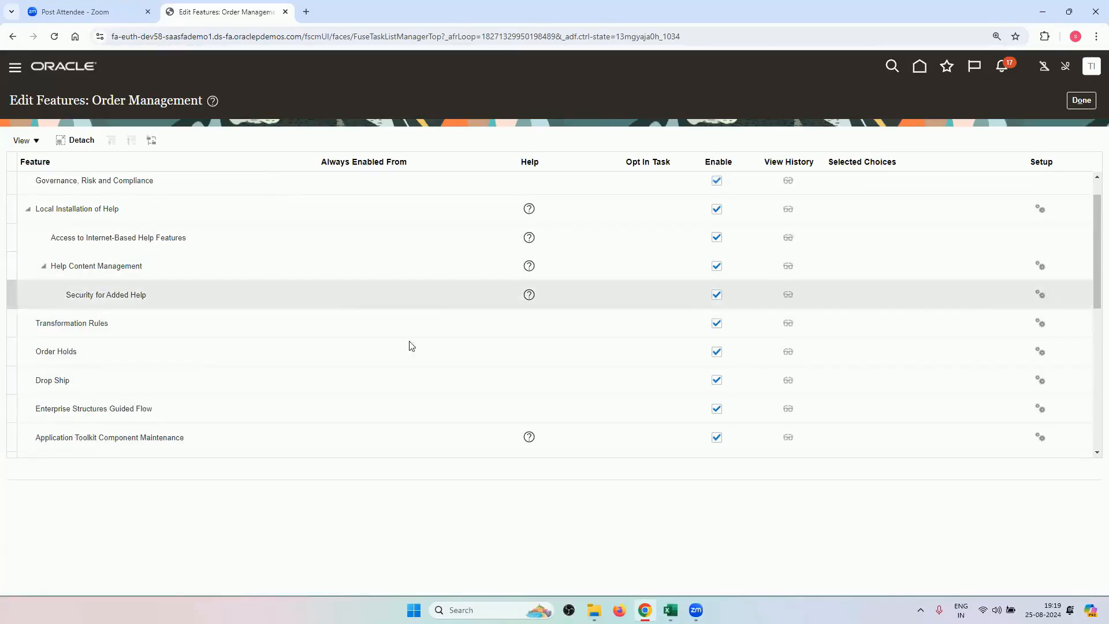
# Step: Review the remaining Order Management features, including Transformation Rules, Order Holds and Drop Ship, and return to the Offerings page
pyautogui.scroll(-6, 453, 361)
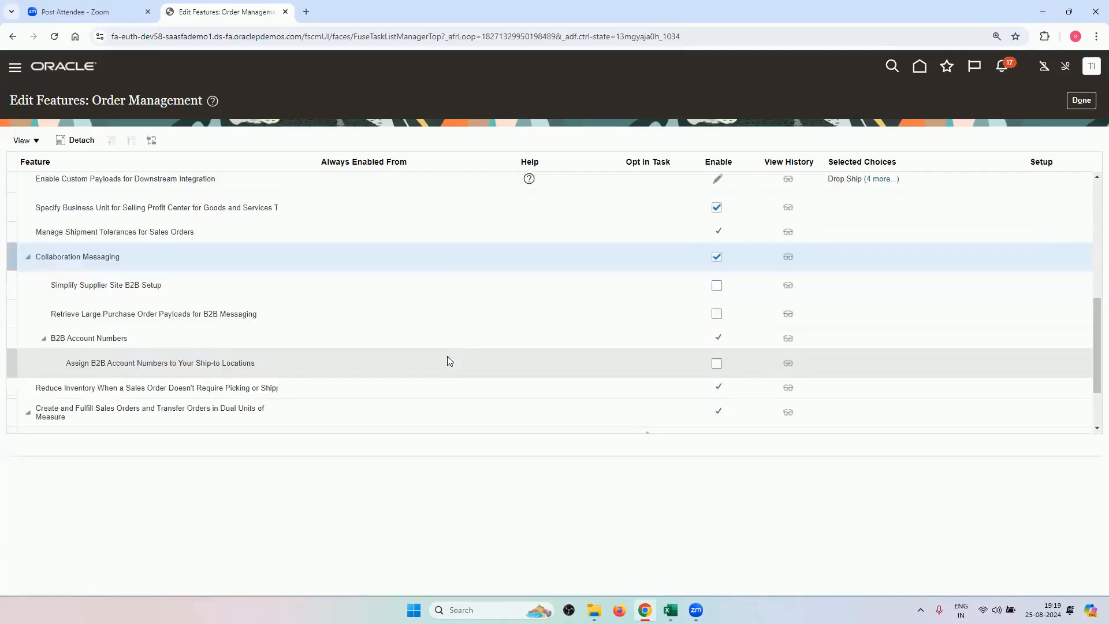
pyautogui.scroll(4, 453, 358)
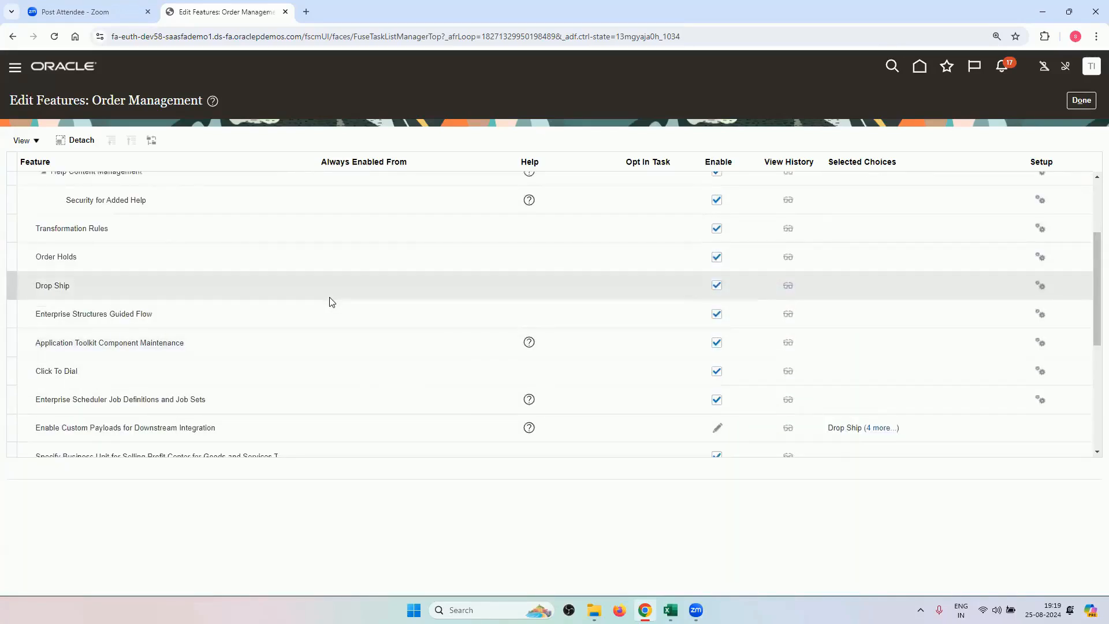
pyautogui.scroll(2, 402, 315)
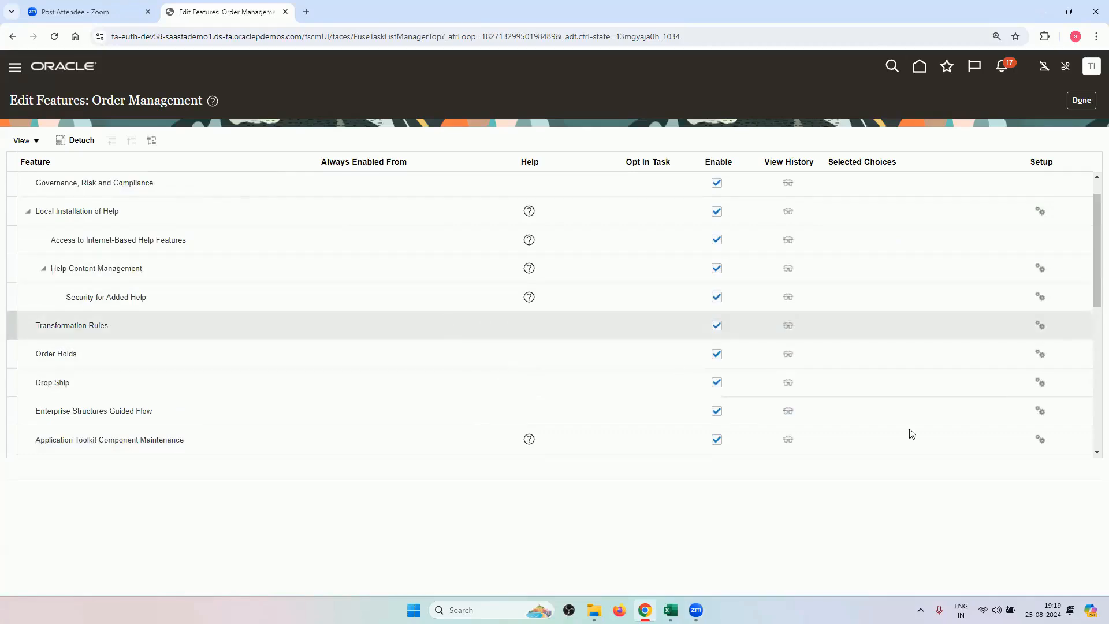
pyautogui.click(1081, 100)
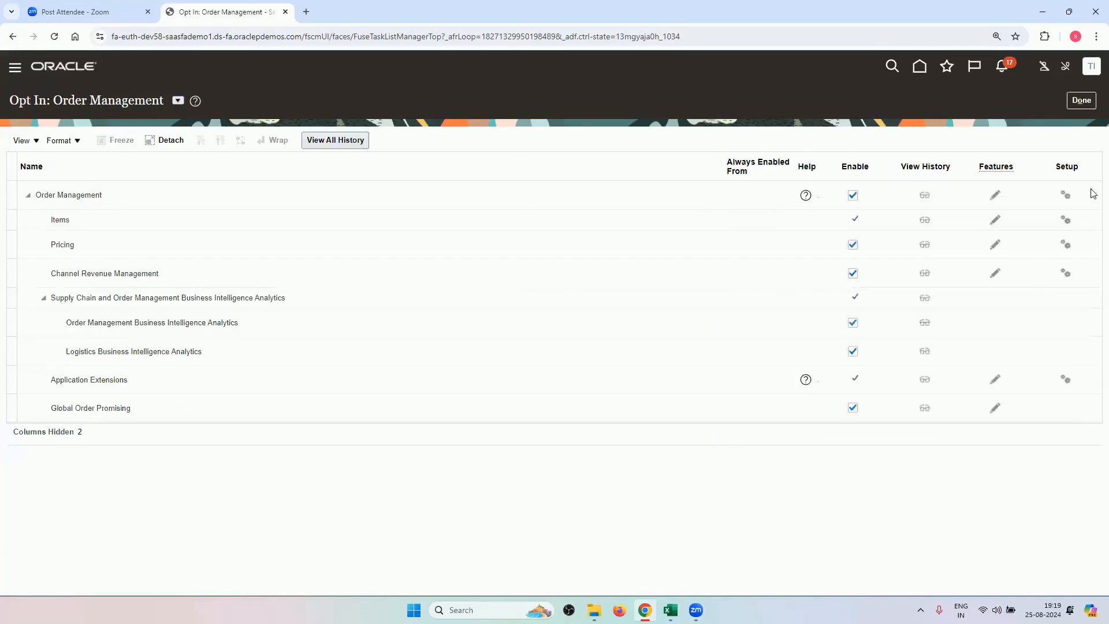
pyautogui.click(1081, 102)
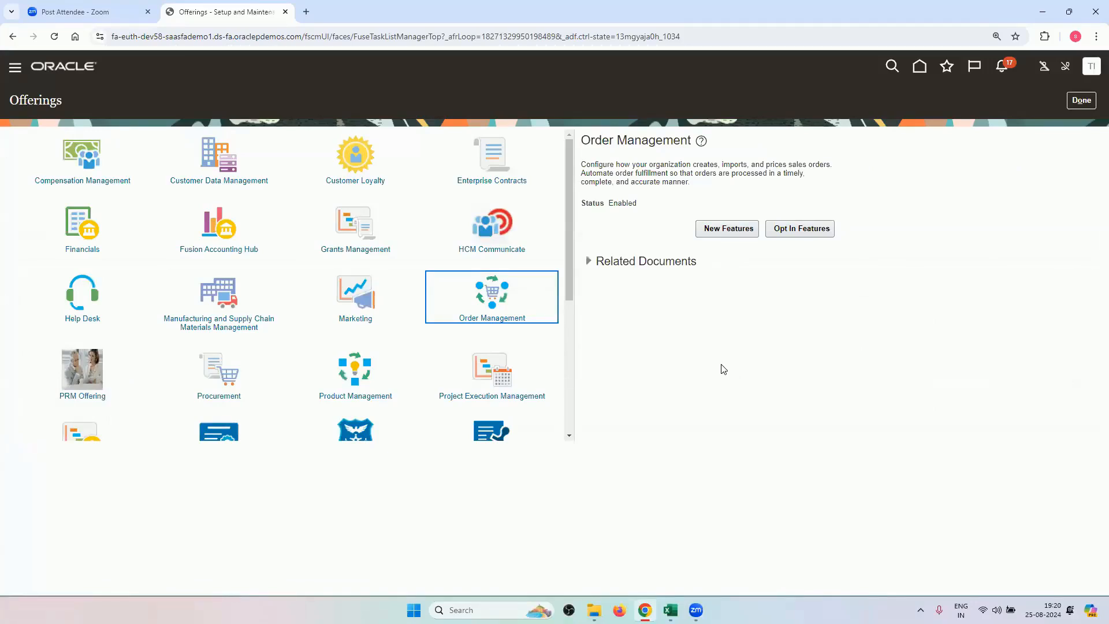
# Step: Switch to the Excel workbook, point out the Application Implementation Consultant role on the 2.Roles and Data Access sheet, and return to Oracle
pyautogui.moveTo(670, 610)
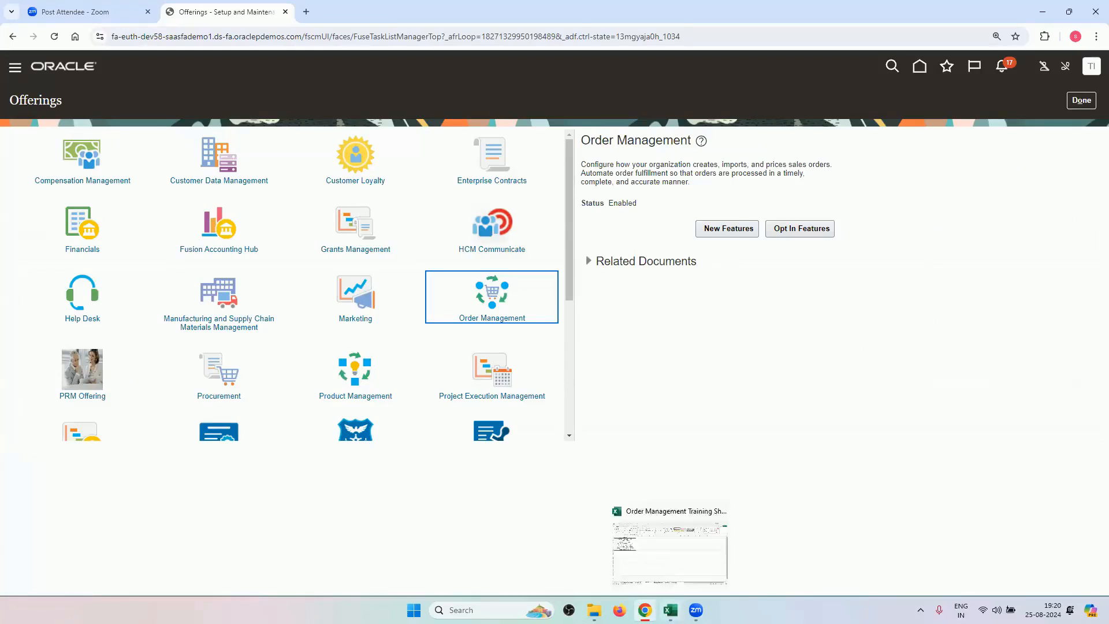
pyautogui.click(665, 606)
pyautogui.click(426, 575)
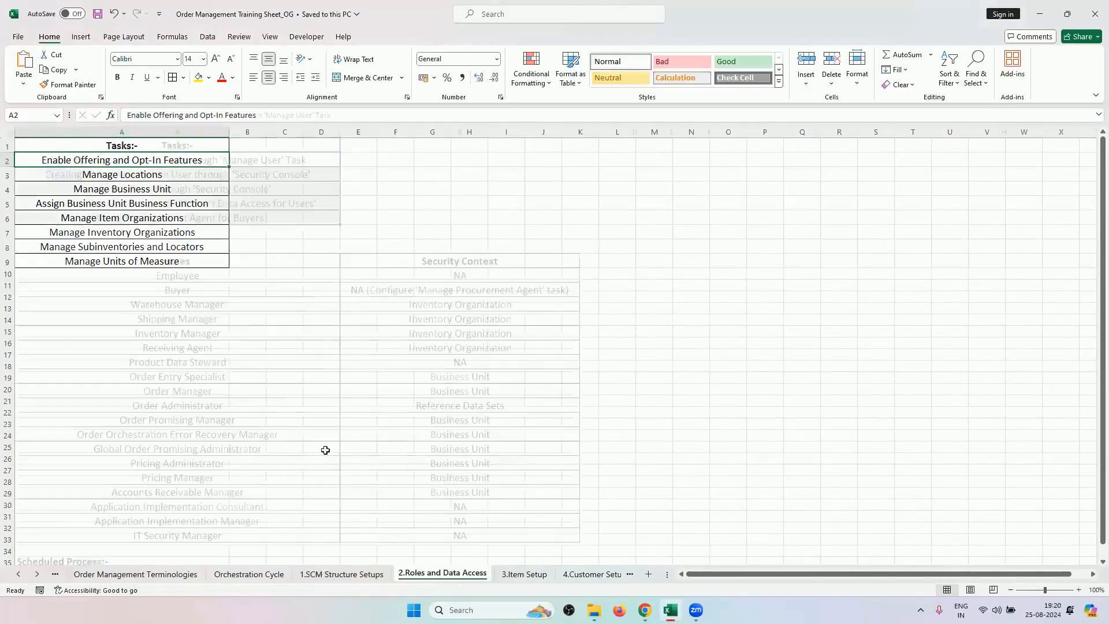
pyautogui.scroll(-2, 256, 358)
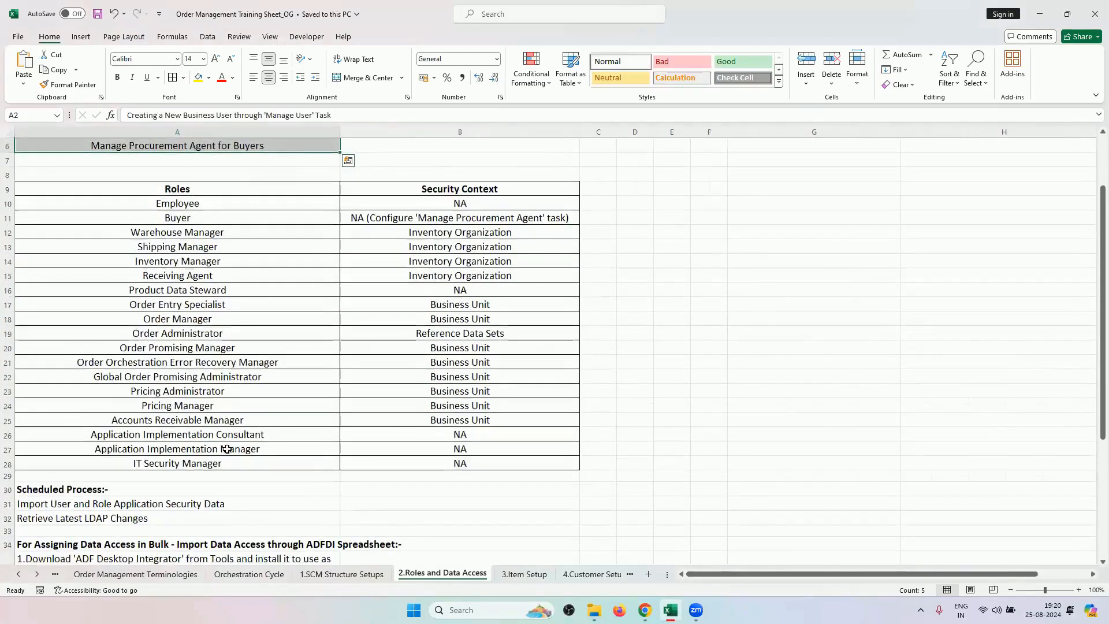
pyautogui.click(161, 437)
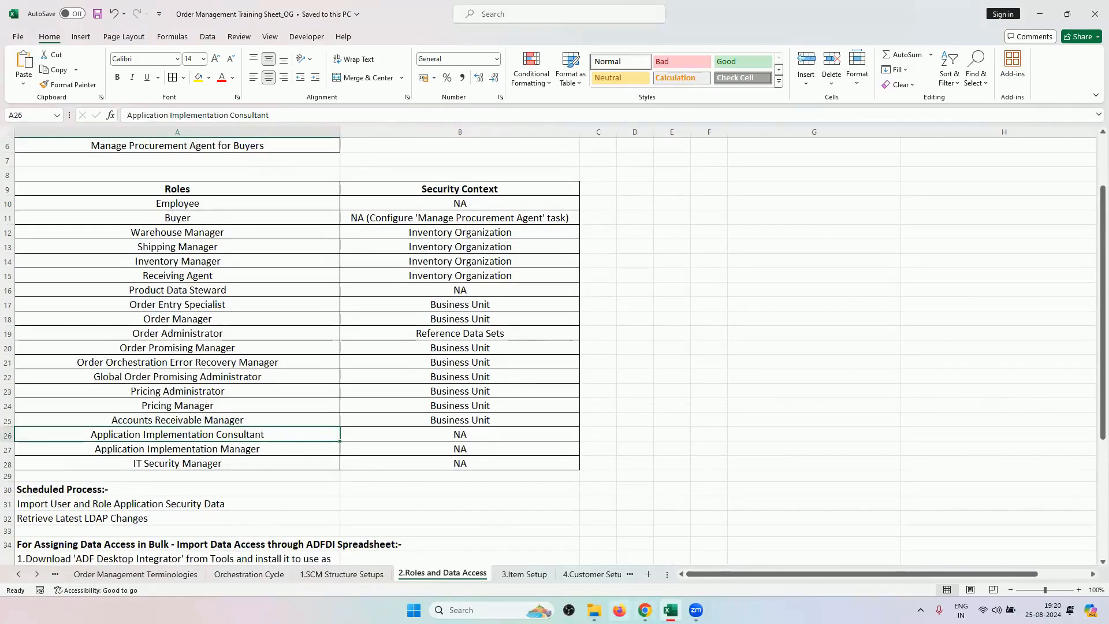
pyautogui.click(645, 610)
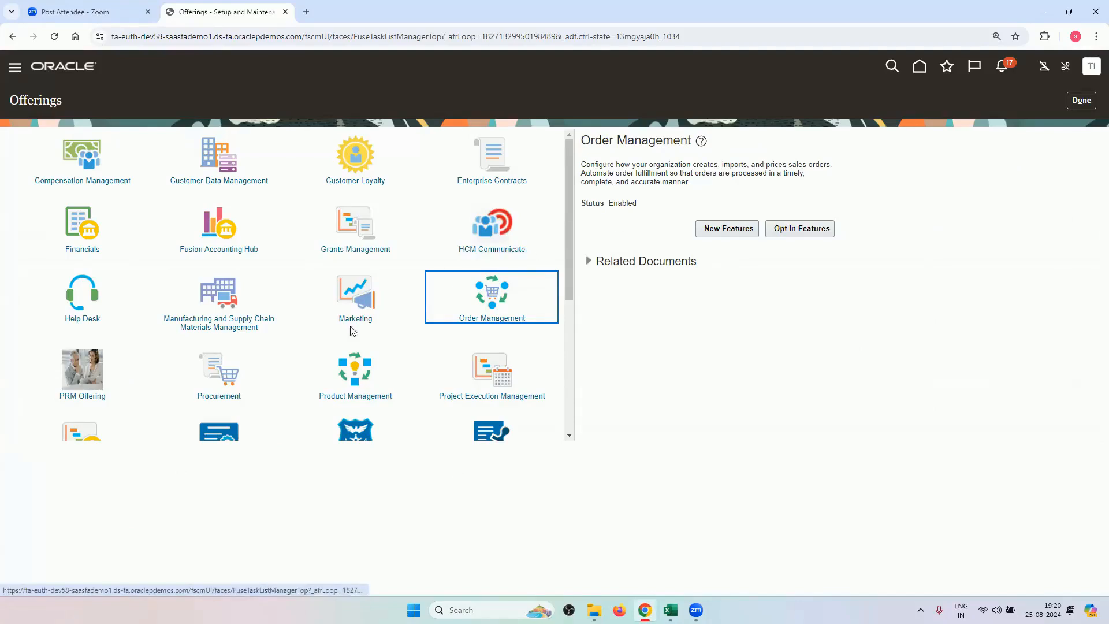
pyautogui.click(1081, 99)
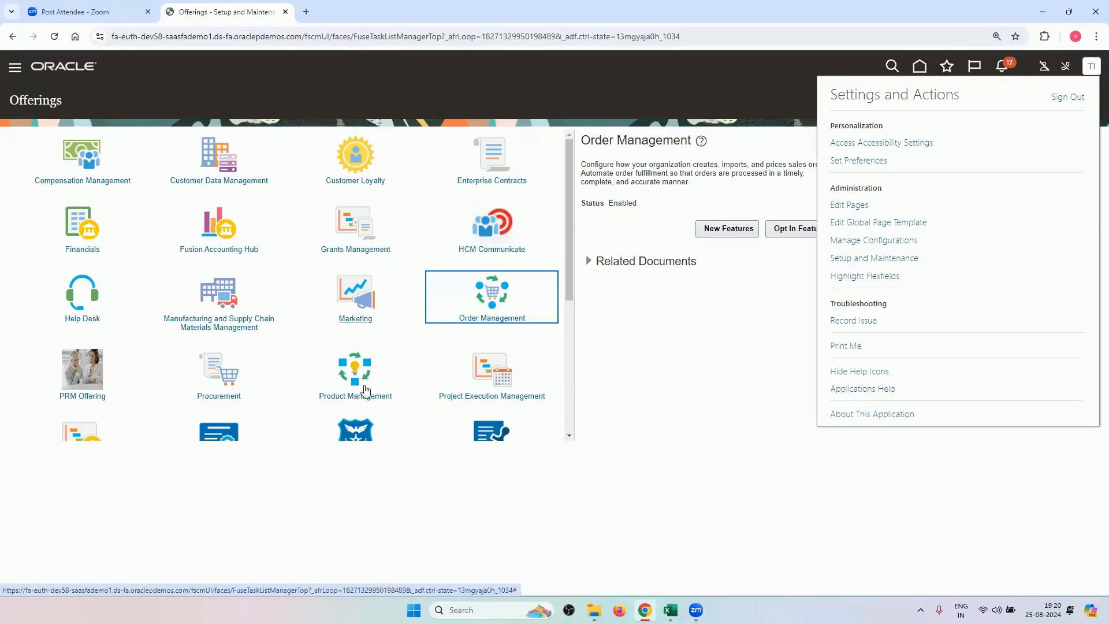
pyautogui.click(679, 359)
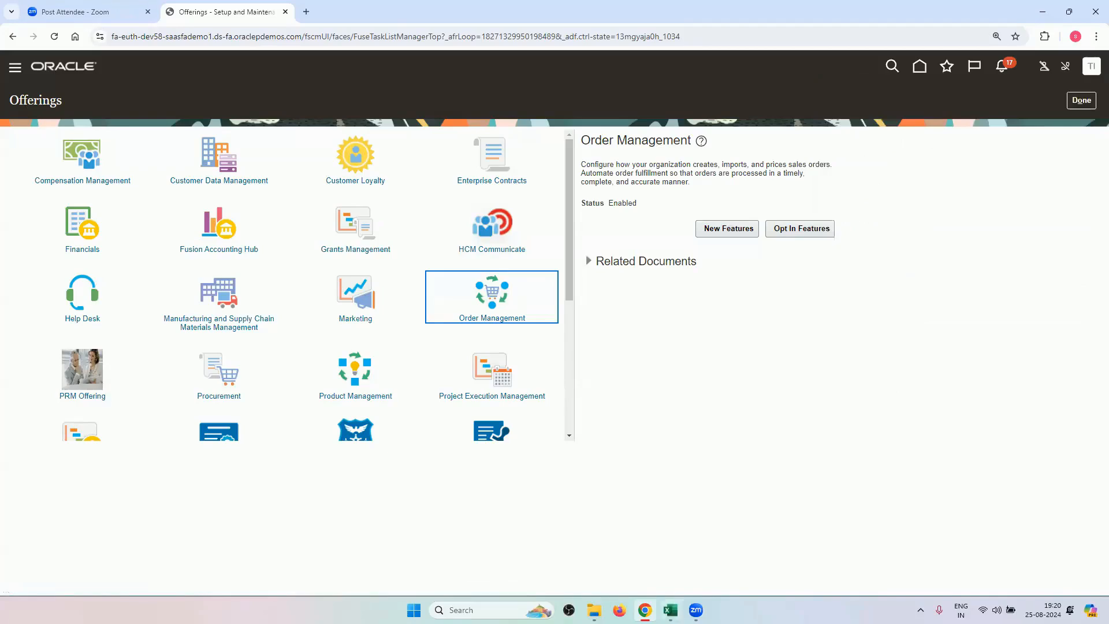
pyautogui.click(669, 610)
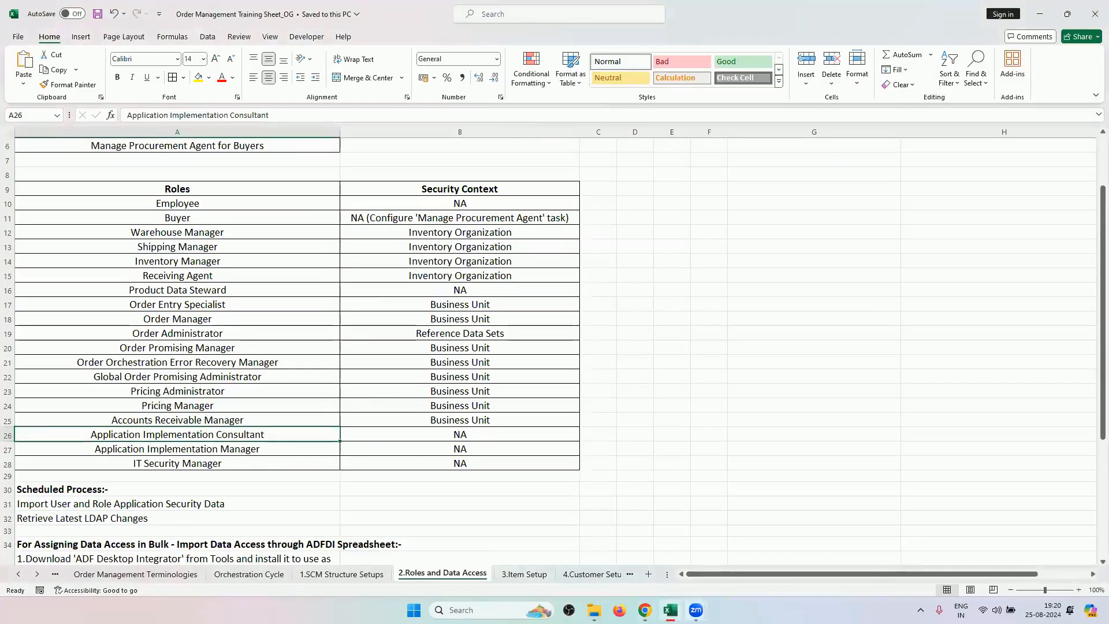
pyautogui.hotkey('alt', 'Tab')
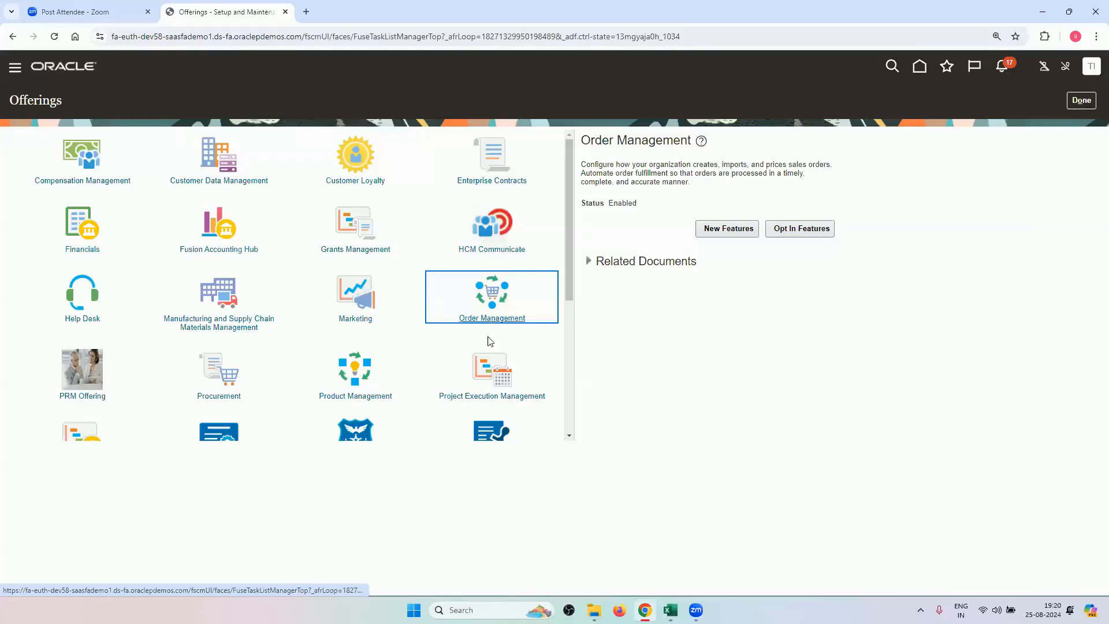
# Step: Open the Procurement offering's opt-in features and review the functional areas from Suppliers to Spend Classification
pyautogui.scroll(-2, 329, 387)
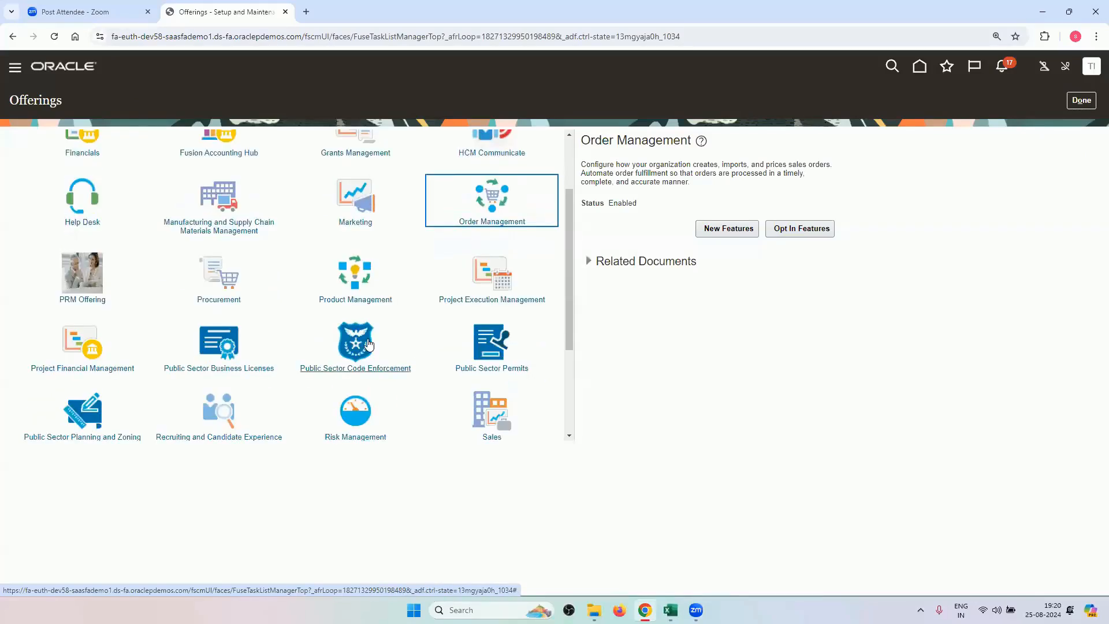
pyautogui.click(220, 282)
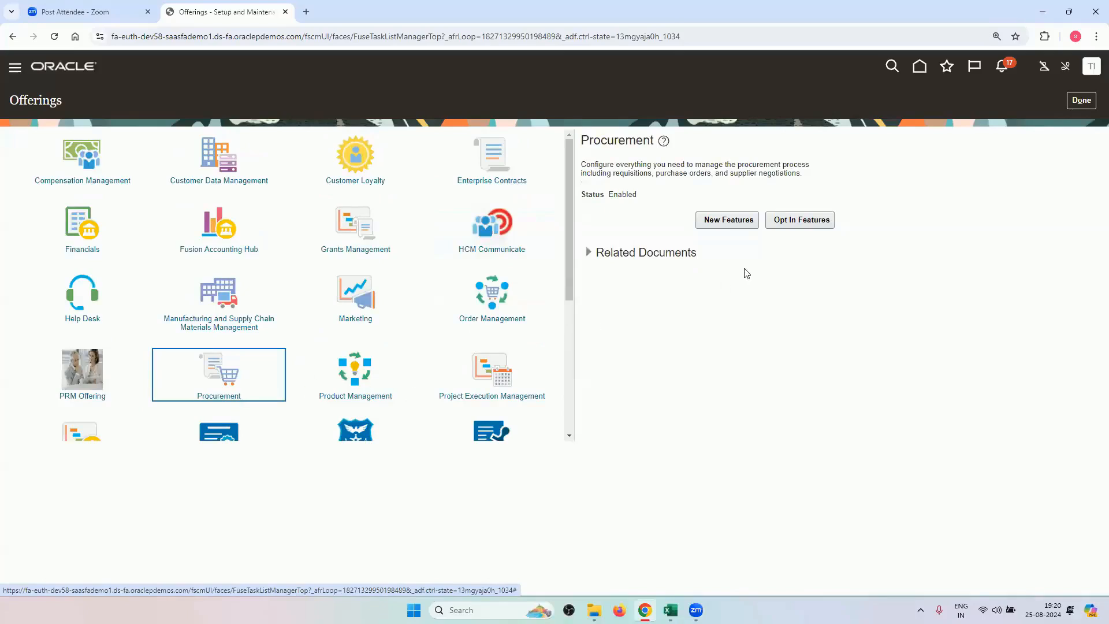
pyautogui.click(826, 224)
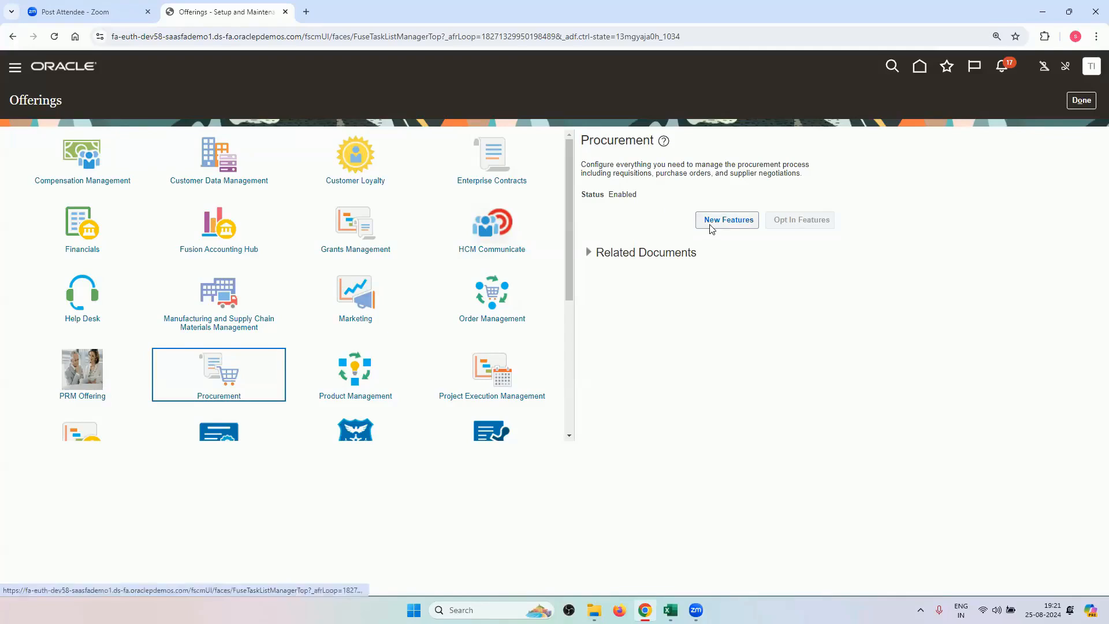
pyautogui.click(716, 223)
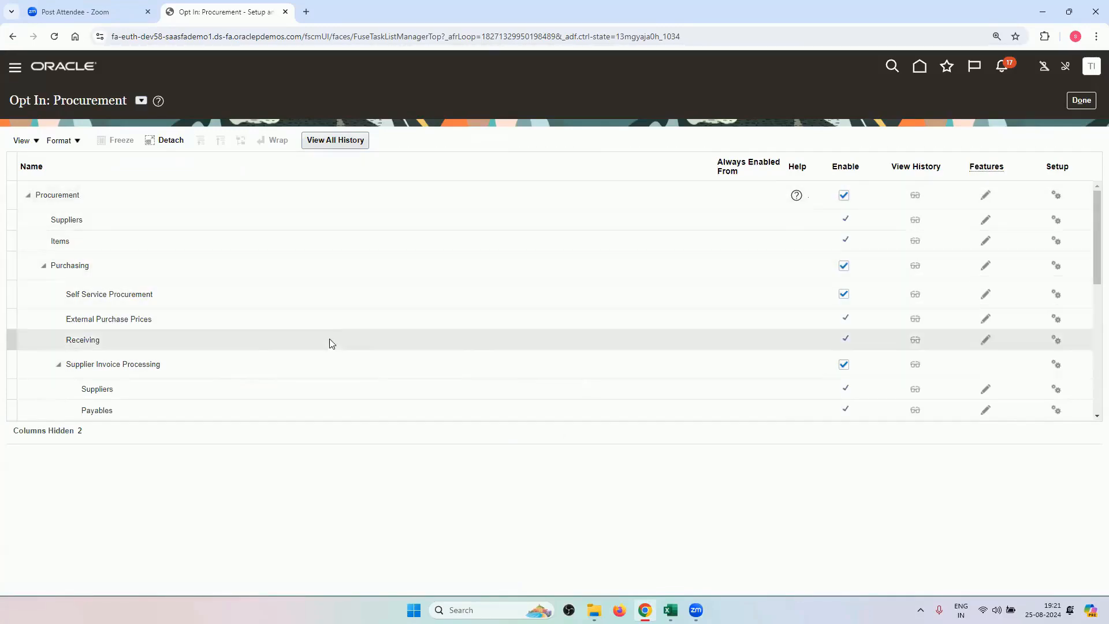
pyautogui.scroll(-2, 648, 374)
pyautogui.scroll(-2, 648, 374)
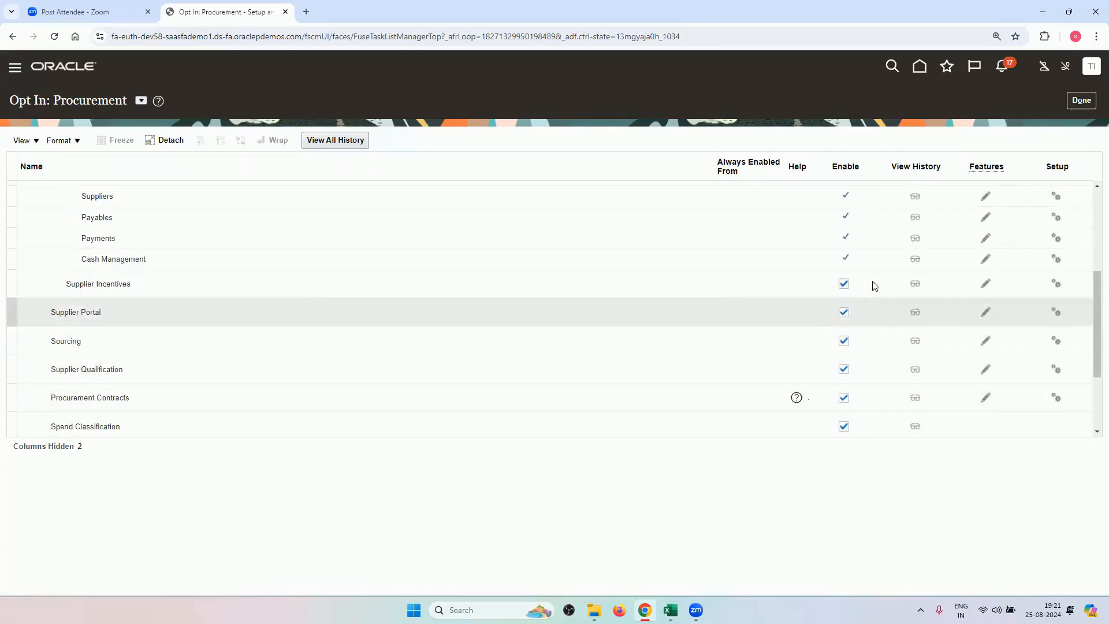
pyautogui.scroll(4, 886, 304)
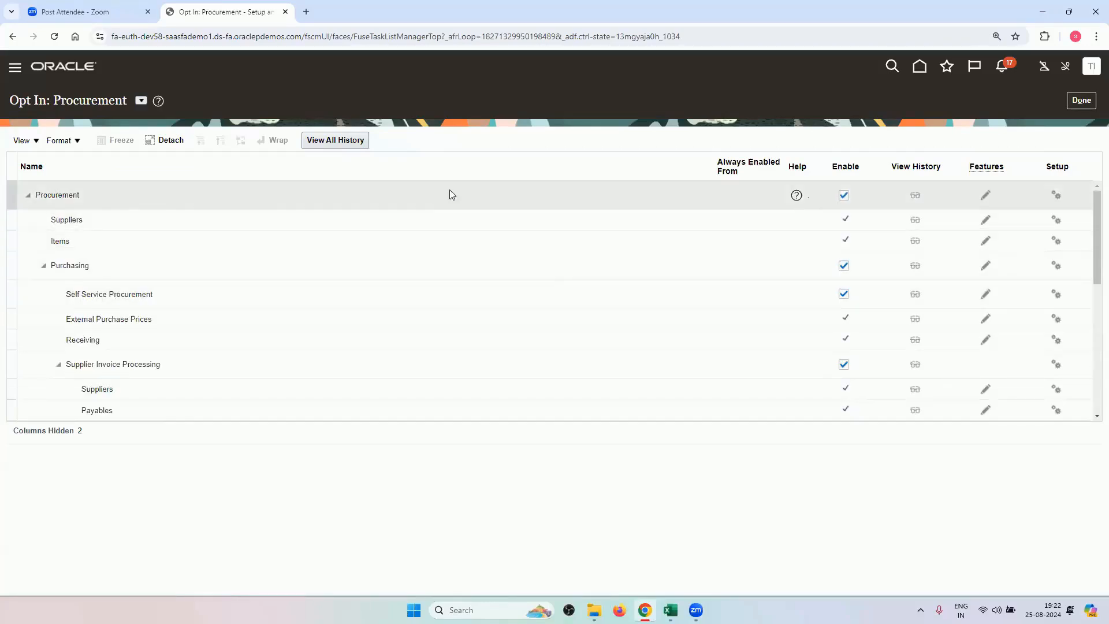
# Step: Open the feature list of the top-level Procurement row, review its enabled features, and return to the Offerings page
pyautogui.click(985, 195)
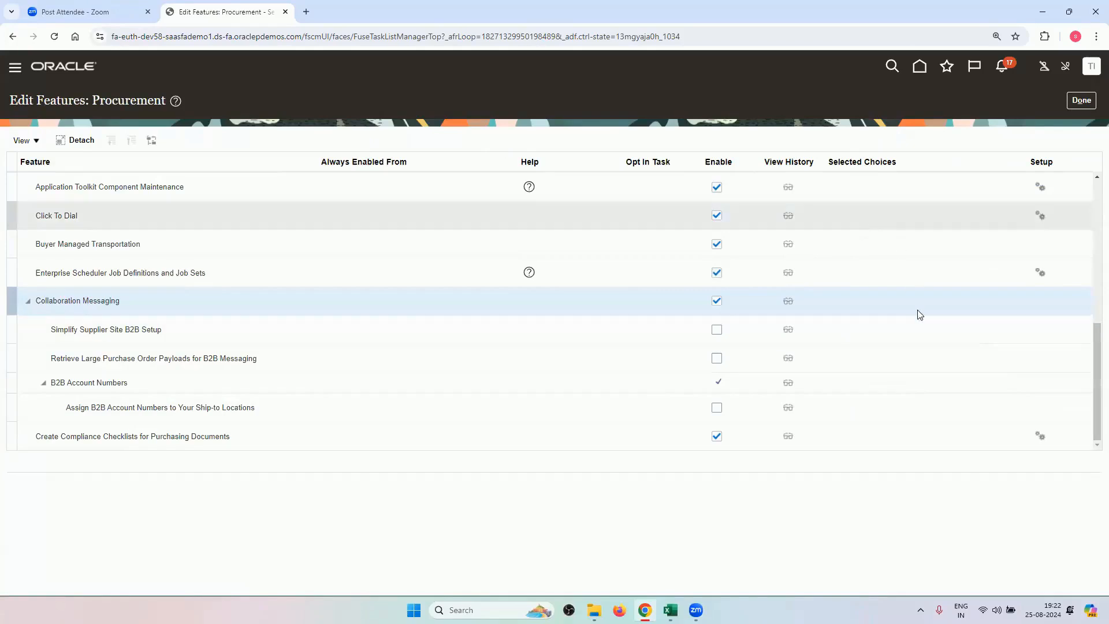
pyautogui.scroll(6, 918, 314)
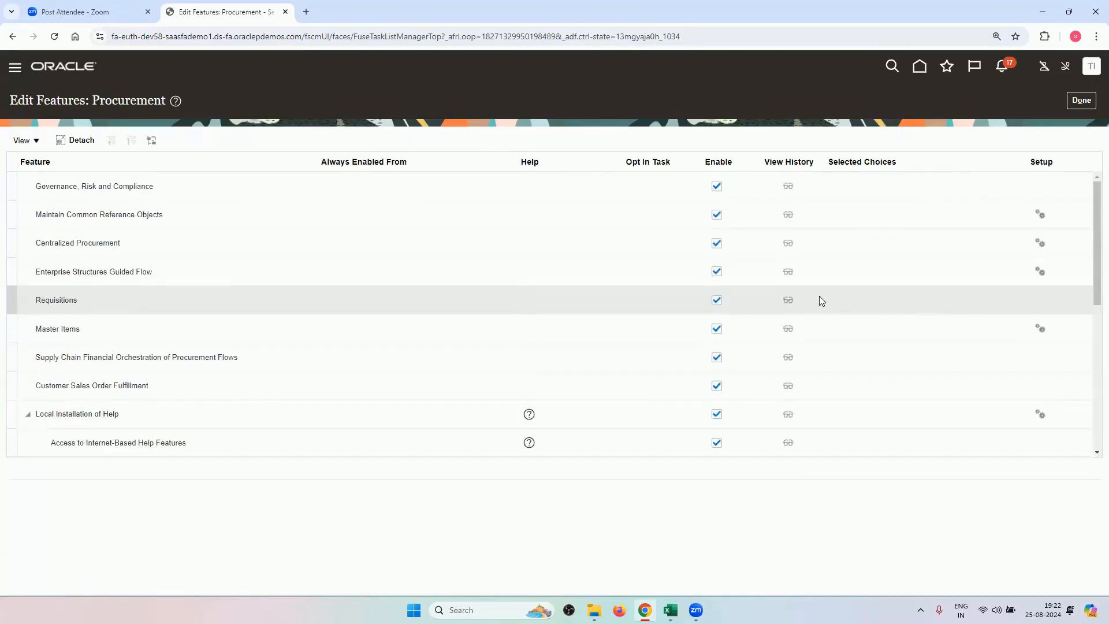
pyautogui.click(1080, 101)
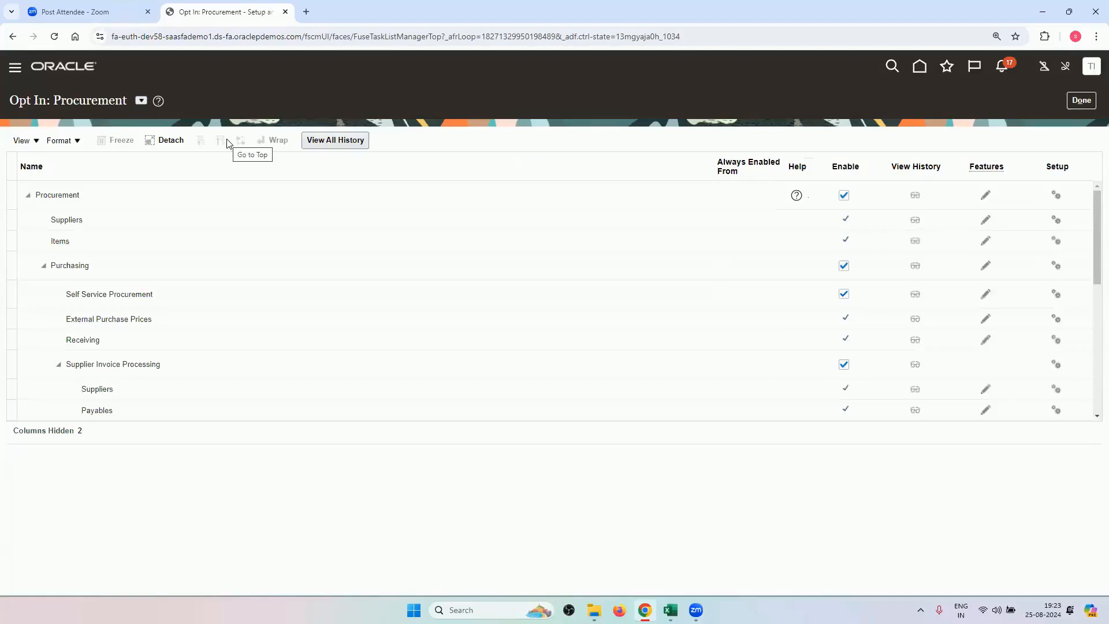
pyautogui.click(1081, 101)
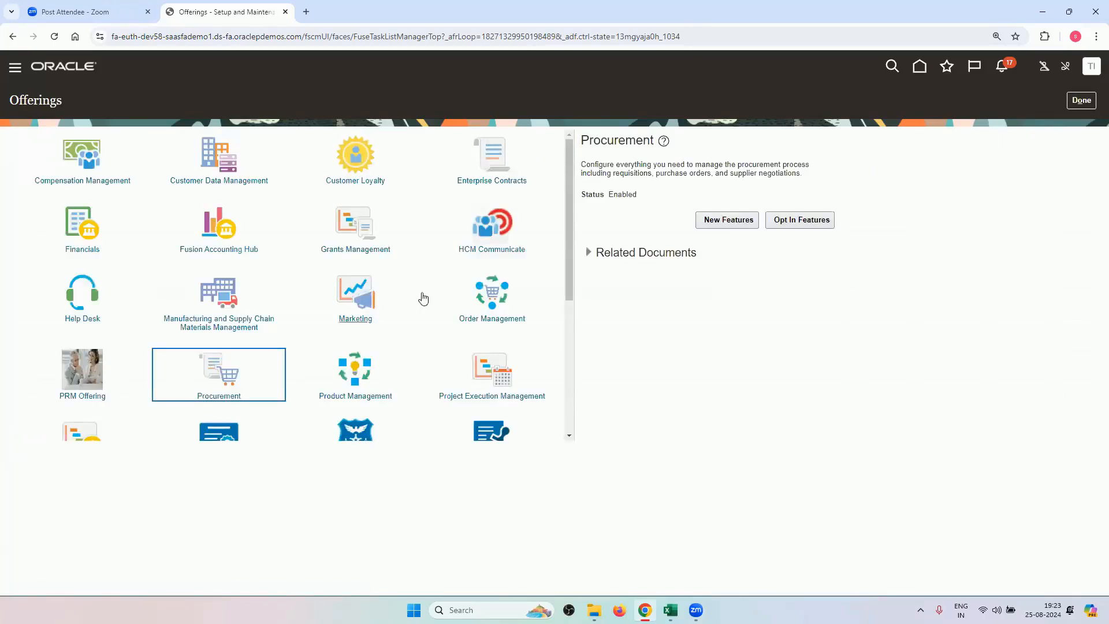
# Step: Examine the new features of the Order Management offering and whether they are enabled or allow opt-in, and return to the Order Management setup page
pyautogui.click(479, 301)
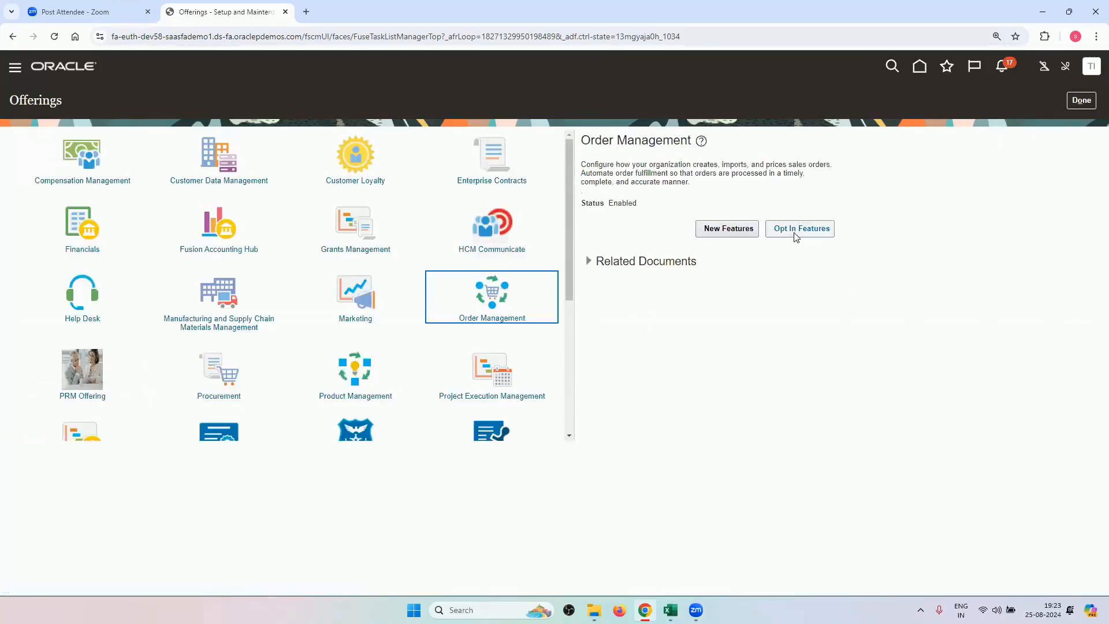
pyautogui.click(709, 231)
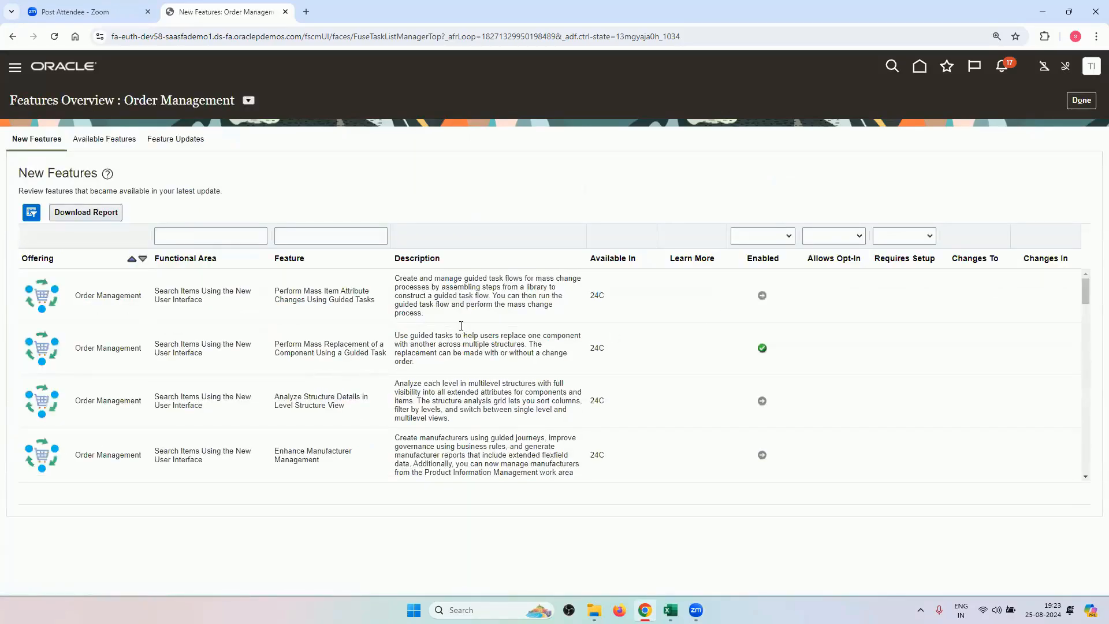
pyautogui.scroll(-2, 483, 366)
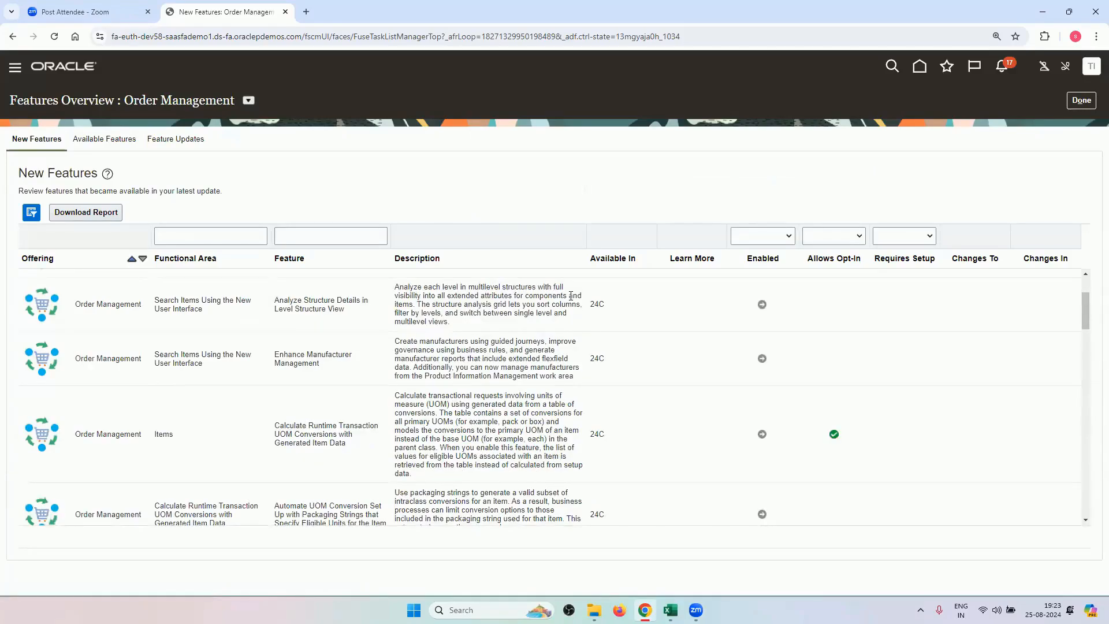
pyautogui.scroll(-2, 595, 403)
pyautogui.scroll(-9, 595, 403)
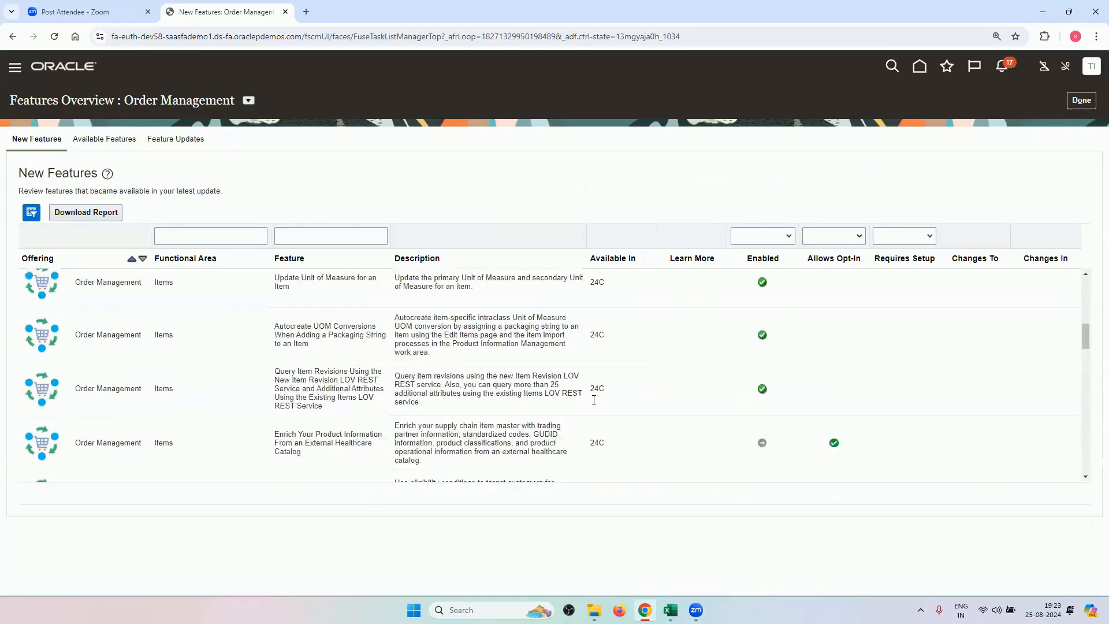
pyautogui.scroll(-10, 604, 420)
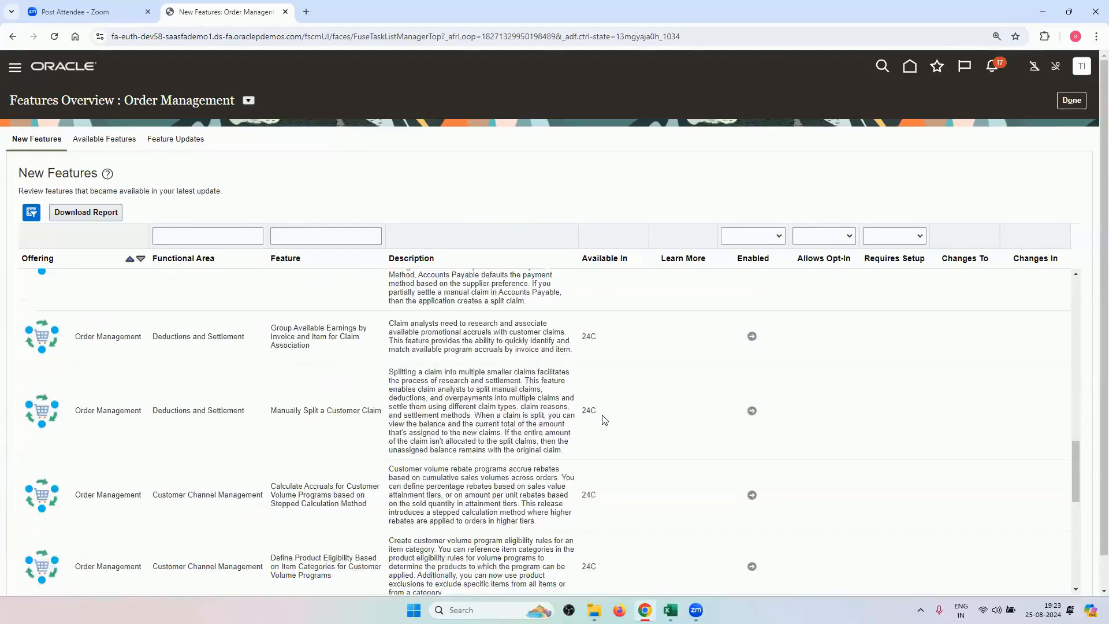
pyautogui.scroll(-2, 612, 440)
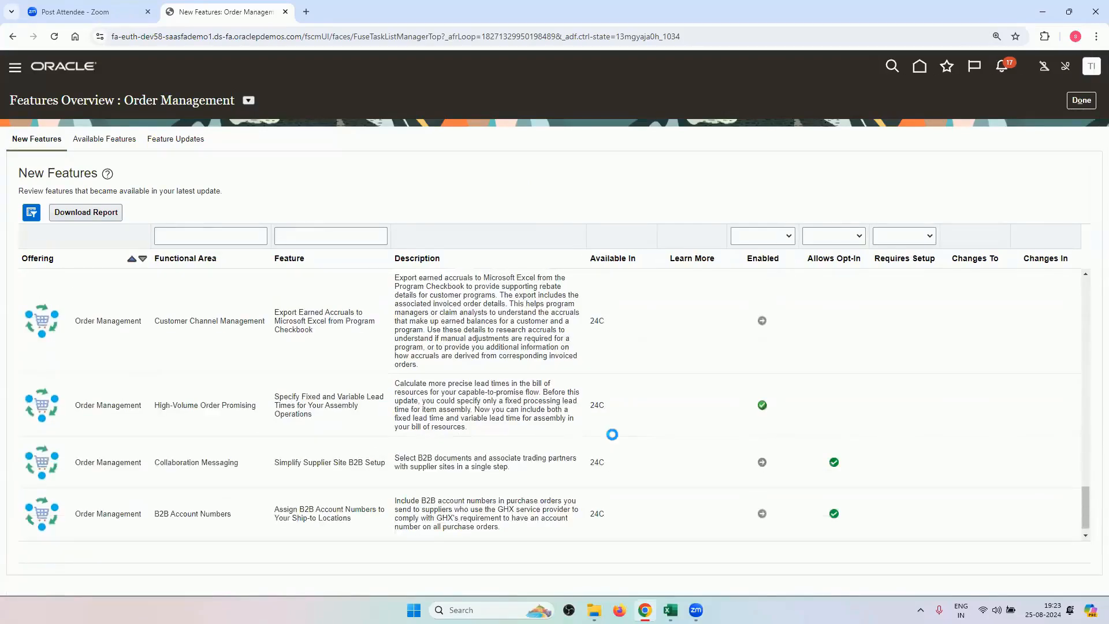
pyautogui.scroll(-2, 494, 367)
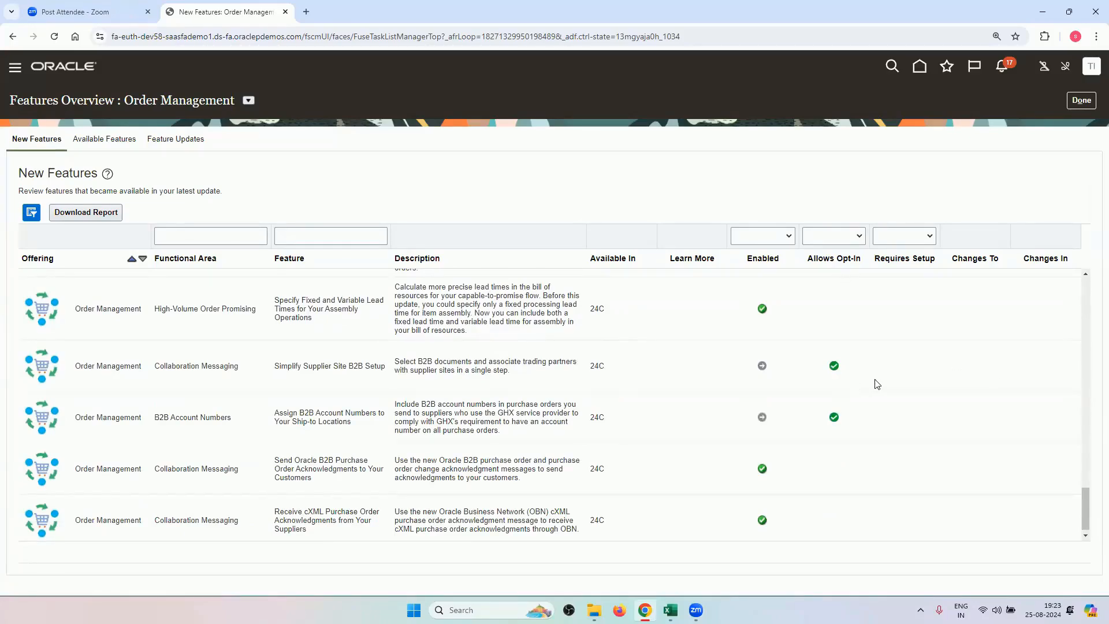
pyautogui.scroll(10, 431, 435)
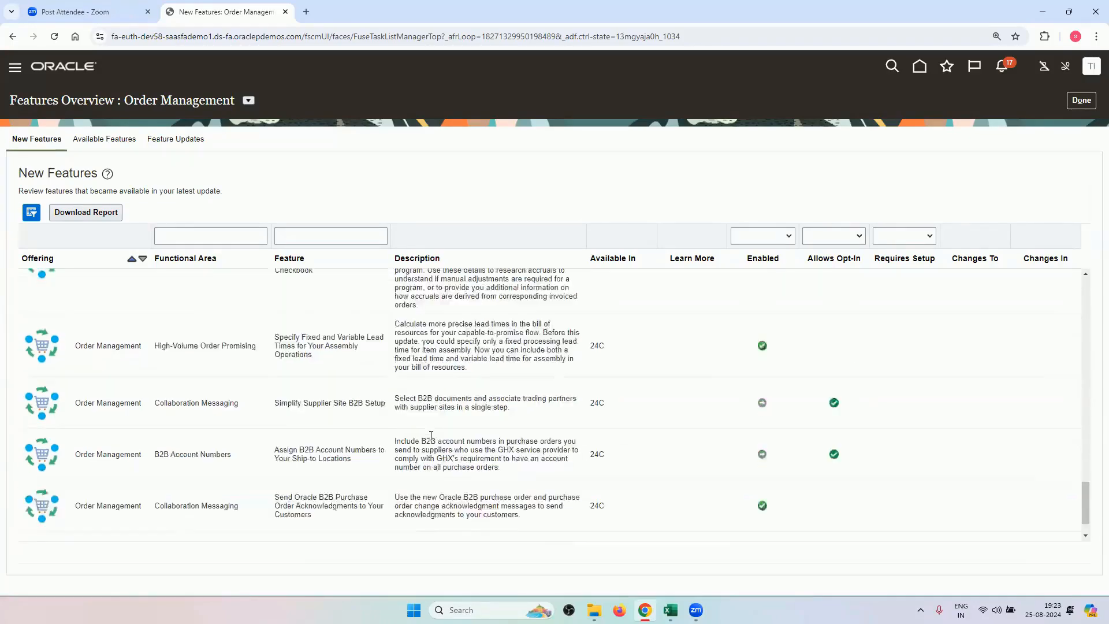
pyautogui.scroll(10, 431, 434)
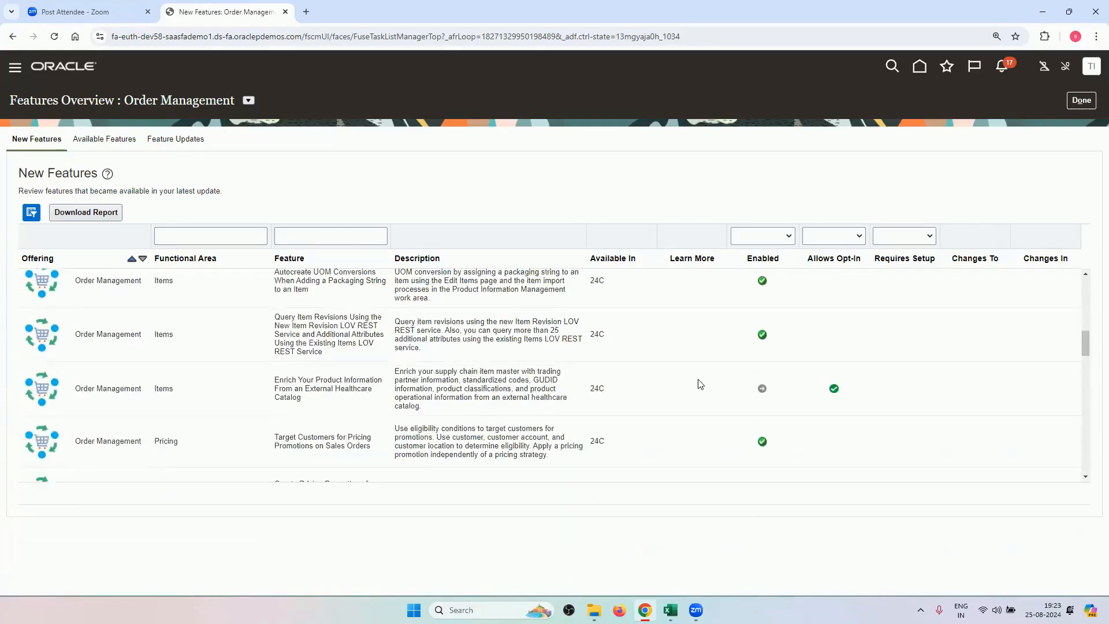
pyautogui.click(1081, 101)
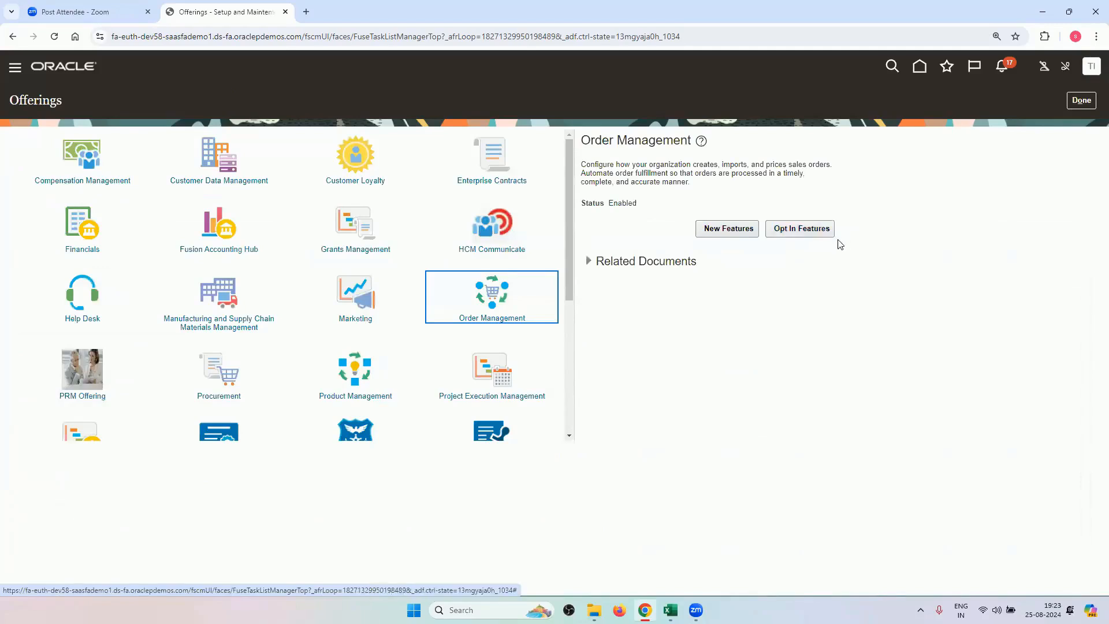
pyautogui.click(1081, 100)
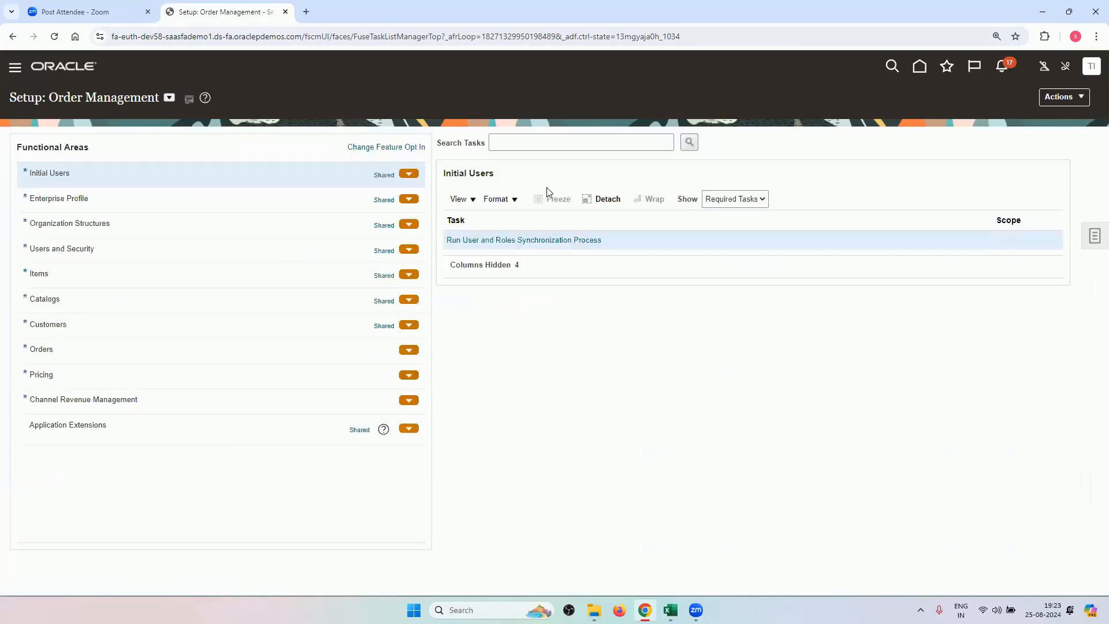
# Step: Switch to the Excel workbook and copy the task name Manage Locations from the 1.SCM Structure Setups sheet
pyautogui.moveTo(667, 610)
pyautogui.click(630, 577)
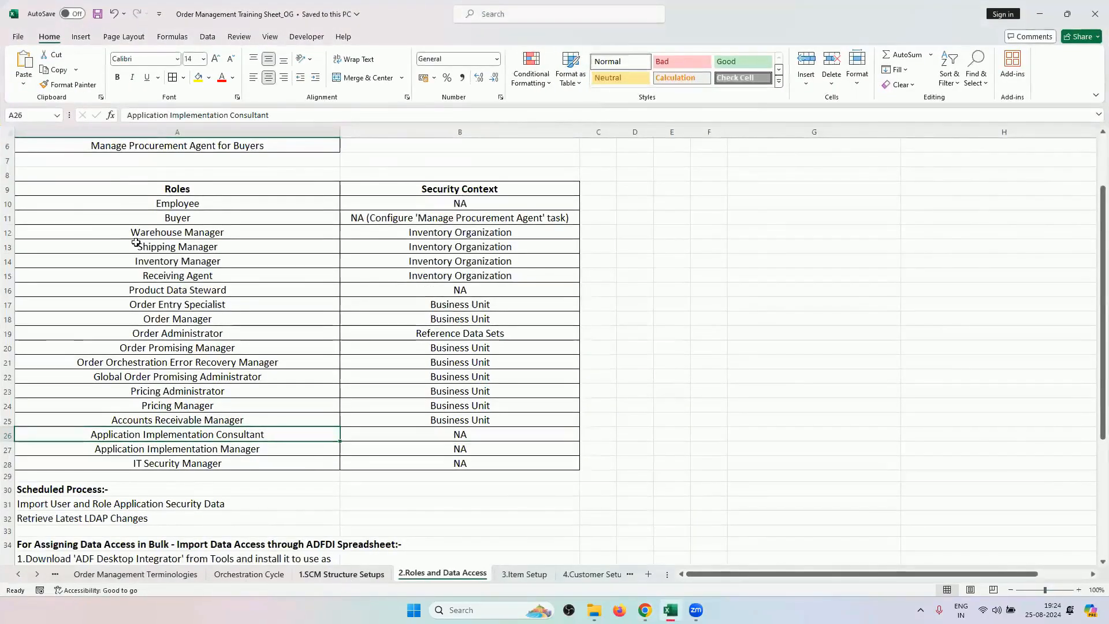
pyautogui.click(341, 573)
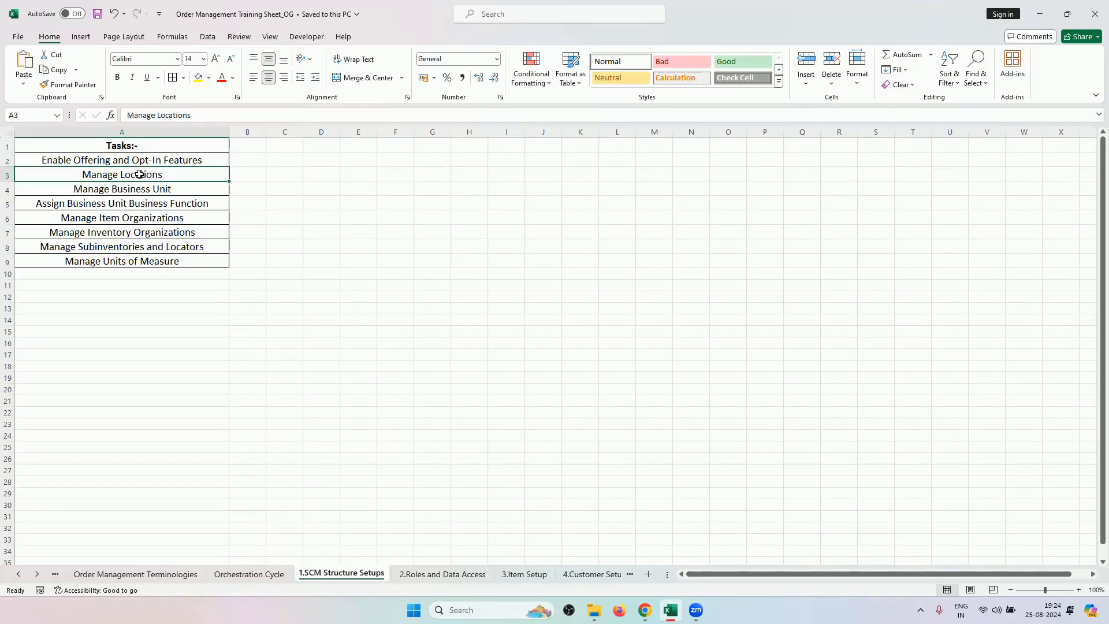
pyautogui.hotkey('ctrl', 'c')
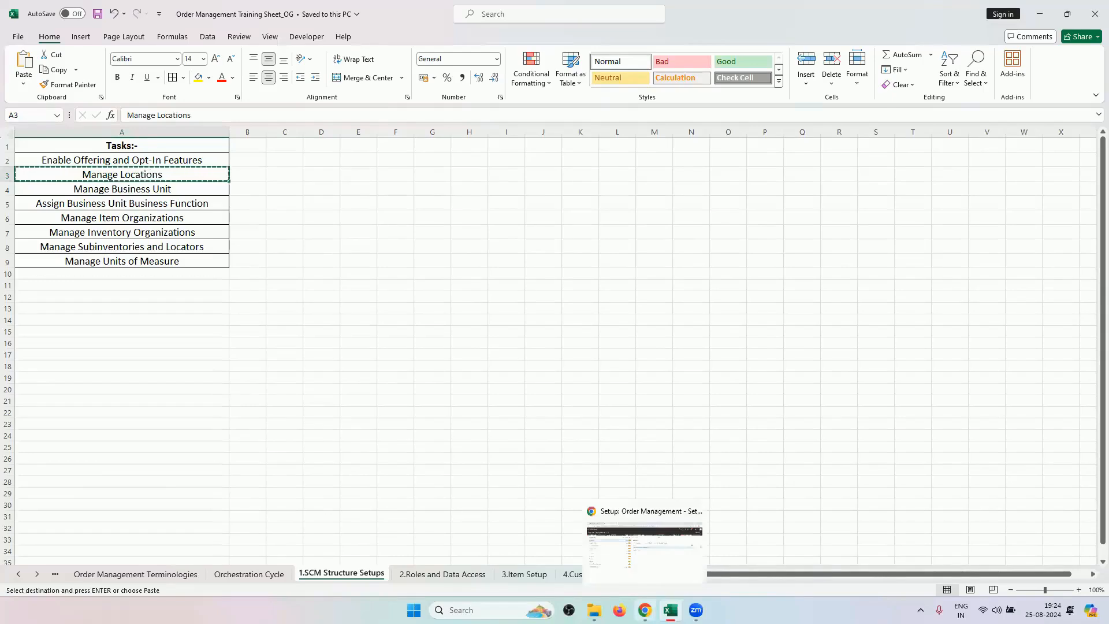
# Step: Return to Oracle, search the Order Management setup tasks for Manage Locations, and open that task
pyautogui.click(644, 609)
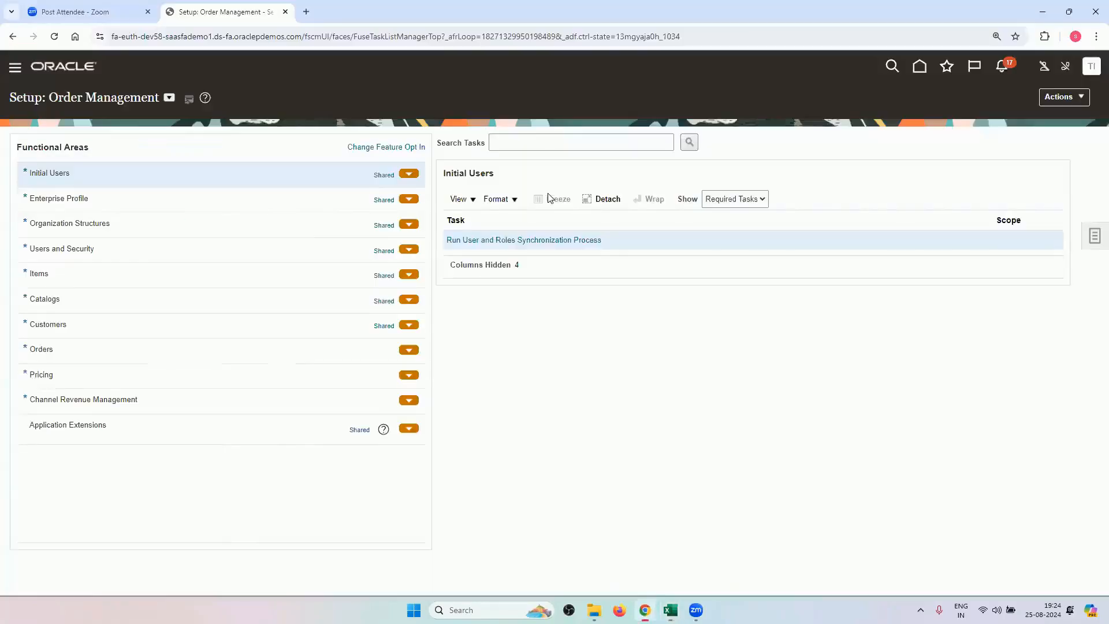
pyautogui.click(529, 143)
pyautogui.hotkey('ctrl', 'v')
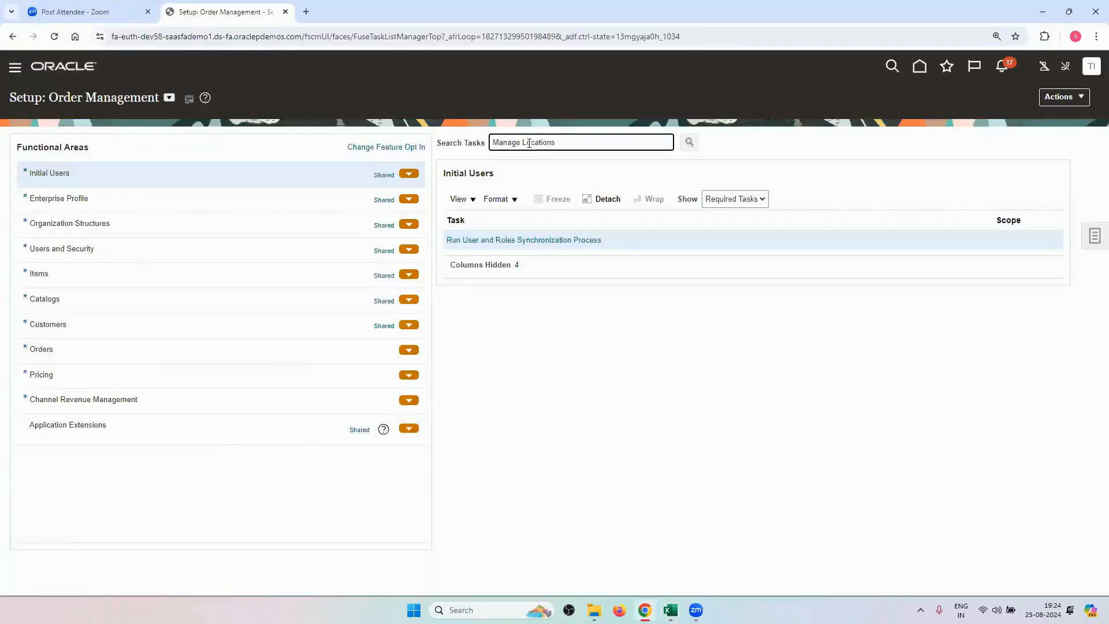
pyautogui.press('Return')
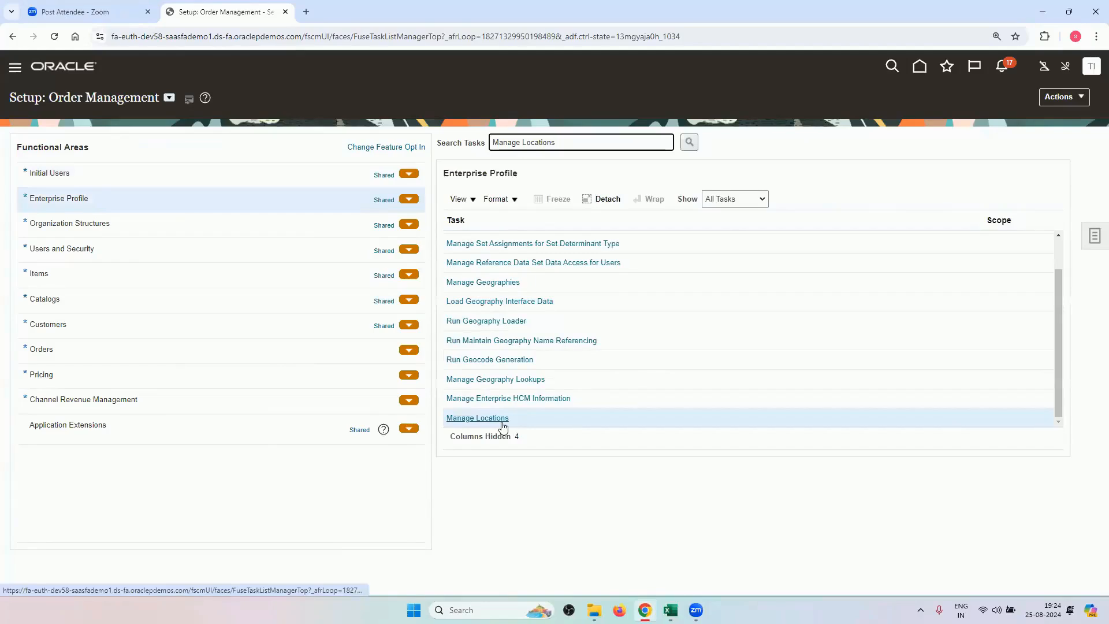
pyautogui.click(502, 424)
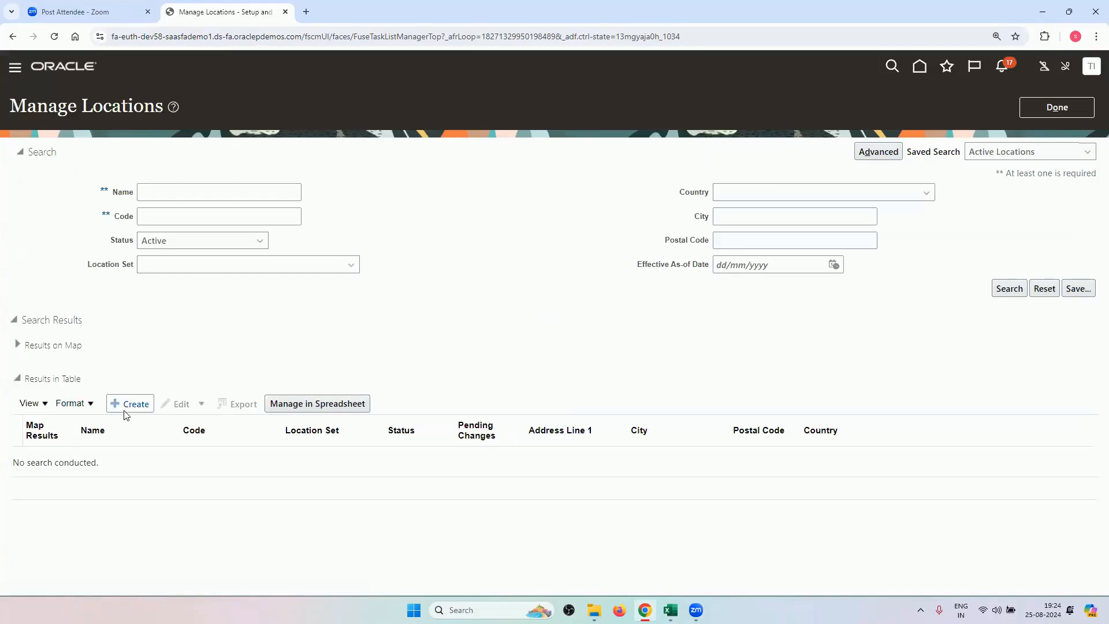
# Step: Start creating a location with RV_LOCATION1 as both its name and its code
pyautogui.click(131, 404)
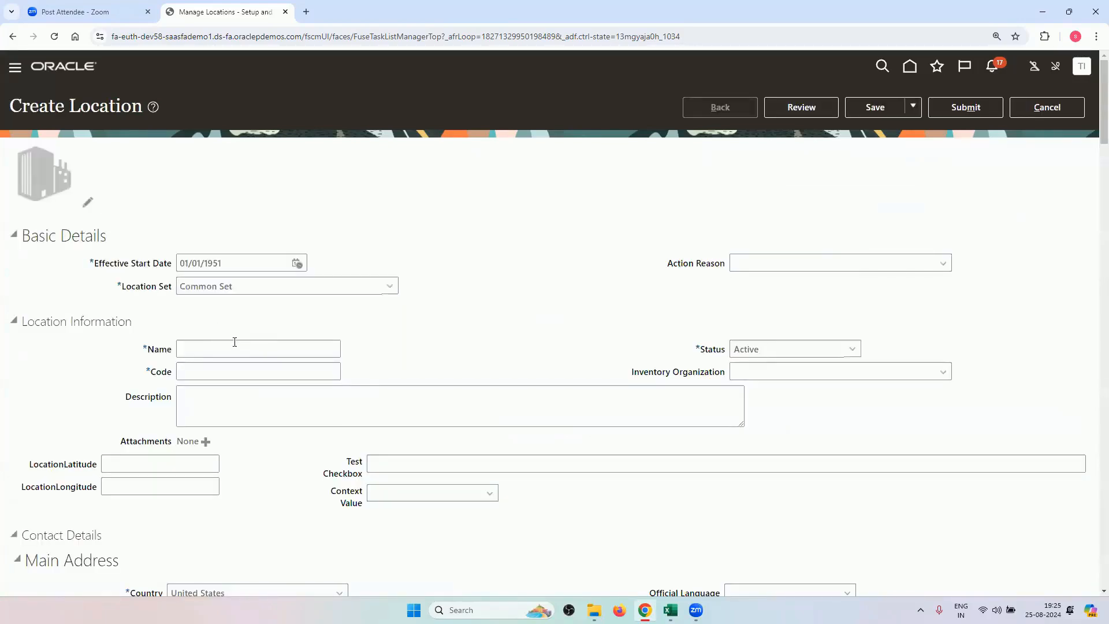
pyautogui.click(234, 344)
pyautogui.write('R')
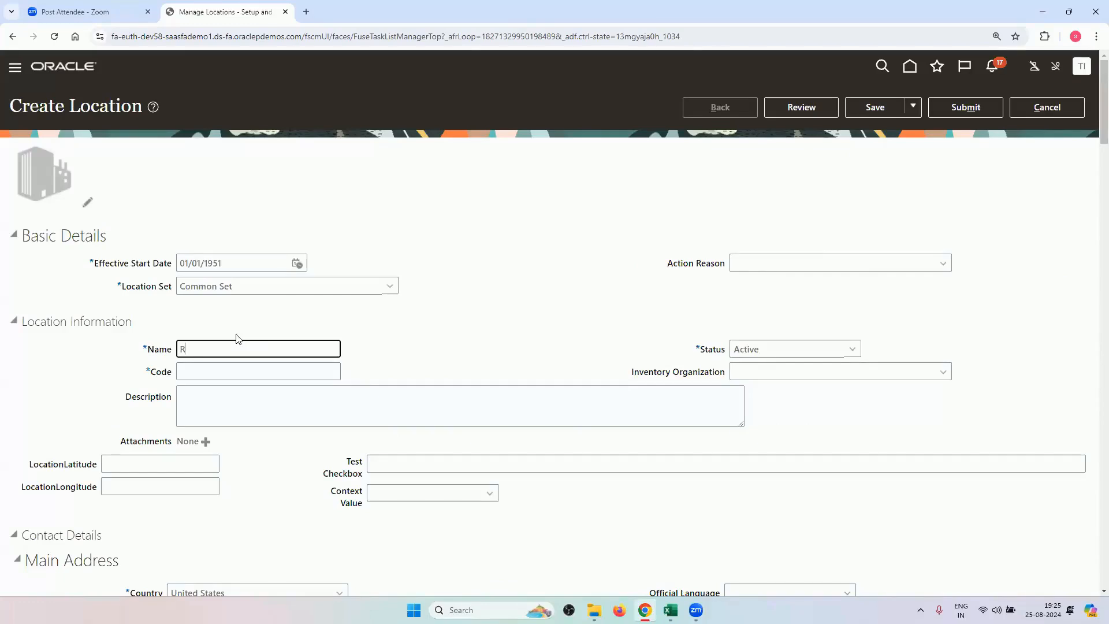
pyautogui.write('V_LOCATION1')
pyautogui.doubleClick(279, 354)
pyautogui.click(287, 368)
pyautogui.hotkey('ctrl', 'v')
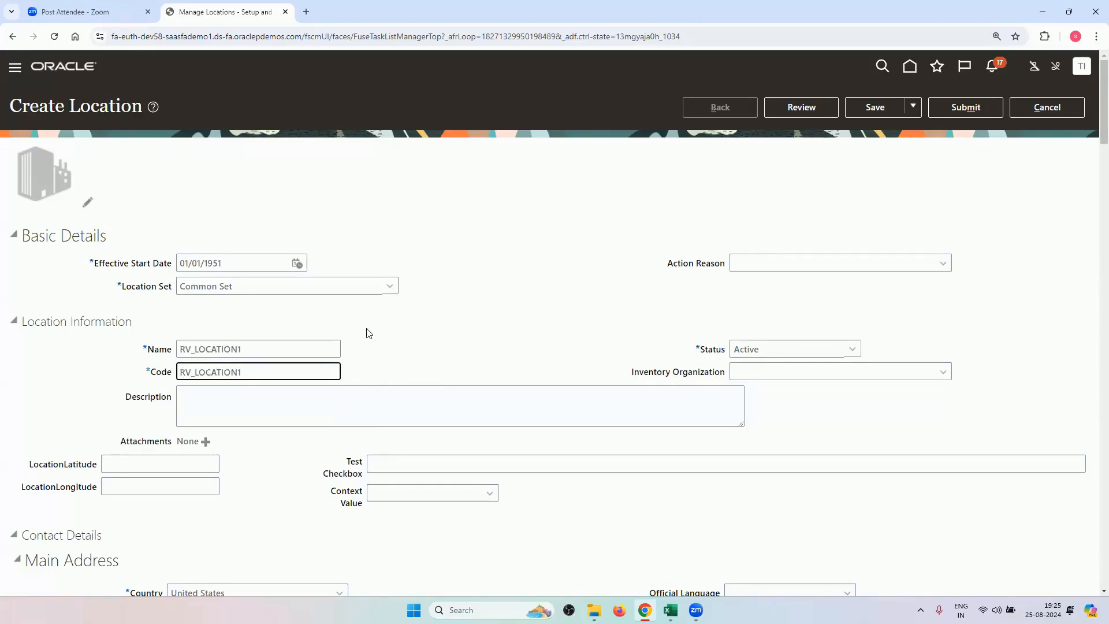
# Step: Enter STREET NO. 1 as the first address line of the location's main address
pyautogui.scroll(-2, 373, 338)
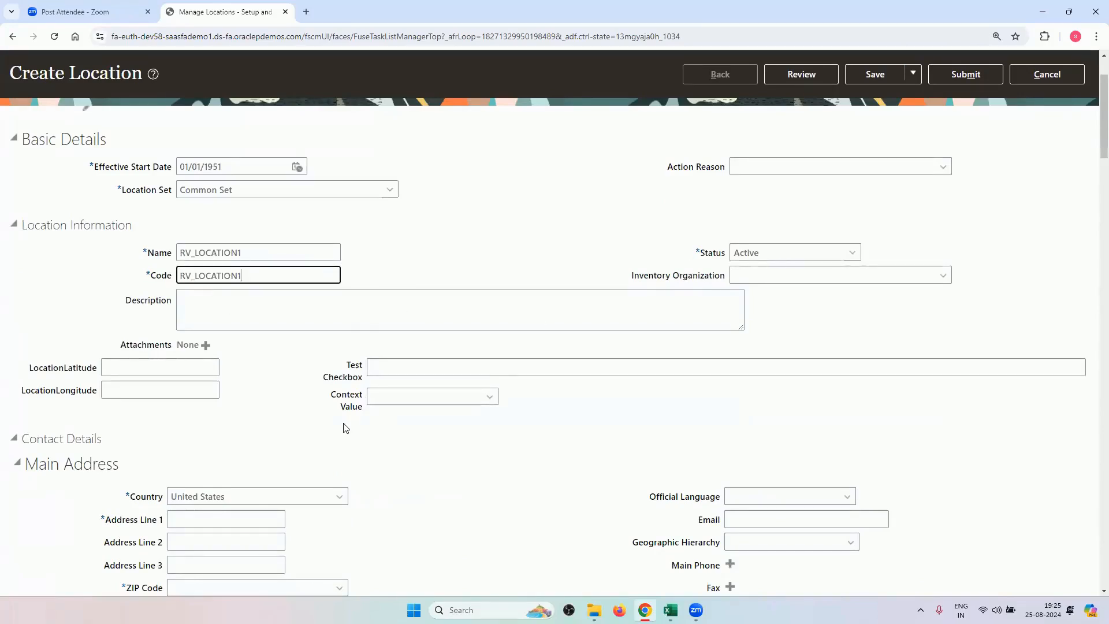
pyautogui.scroll(-2, 345, 427)
pyautogui.scroll(-2, 345, 427)
pyautogui.click(229, 329)
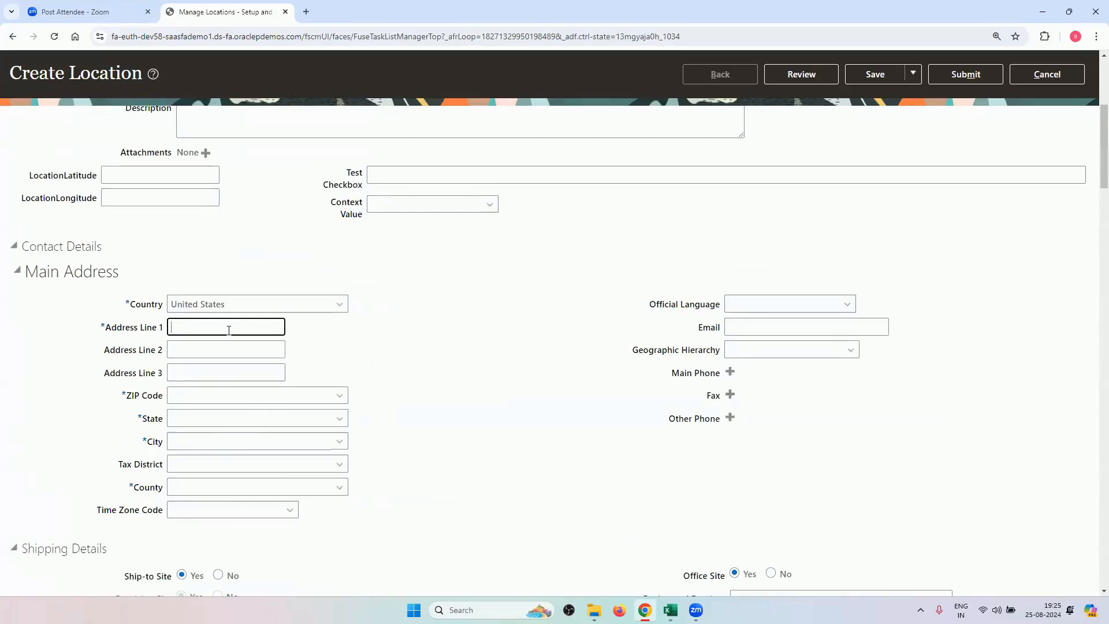
pyautogui.write('STREET NO. 1')
# Step: Search the ZIP codes for 1001 and select 10013 for Chinatown, New York, NY
pyautogui.click(343, 392)
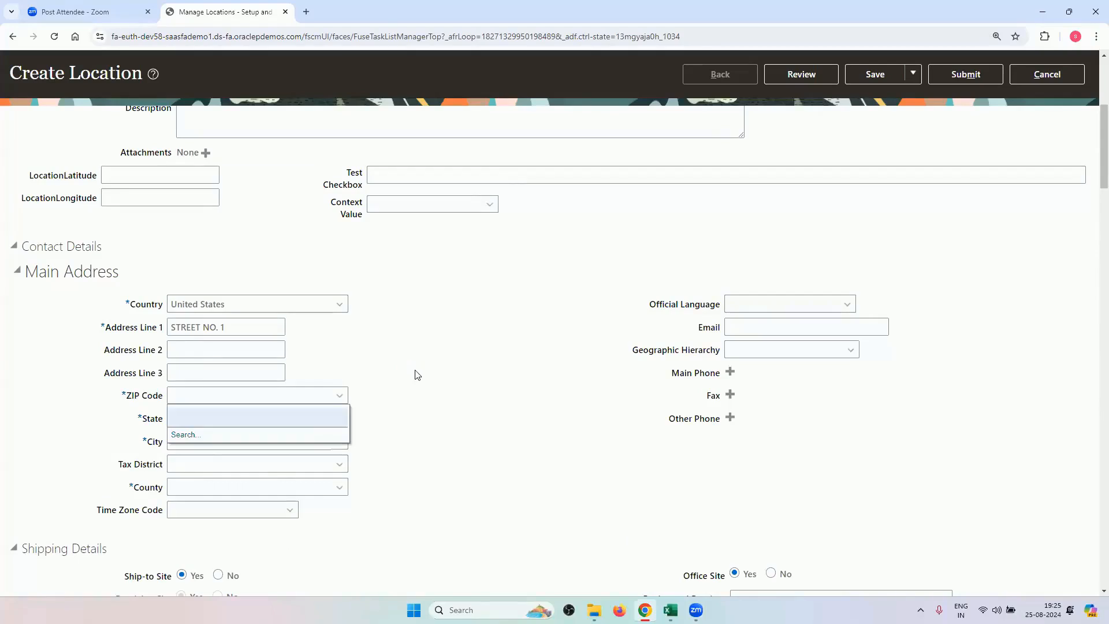
pyautogui.click(308, 441)
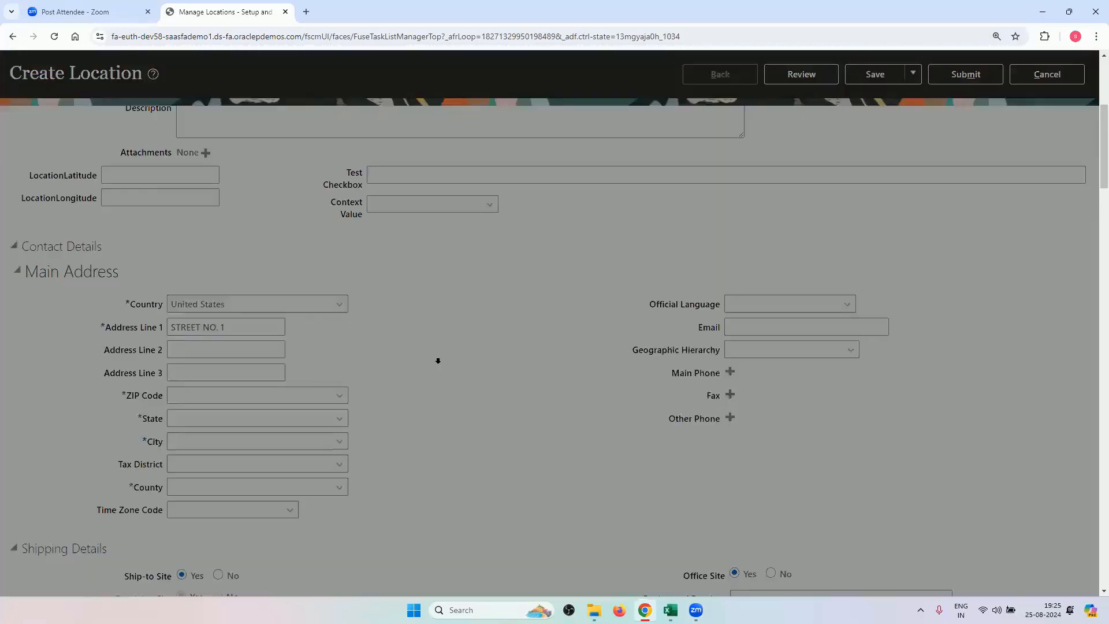
pyautogui.click(312, 310)
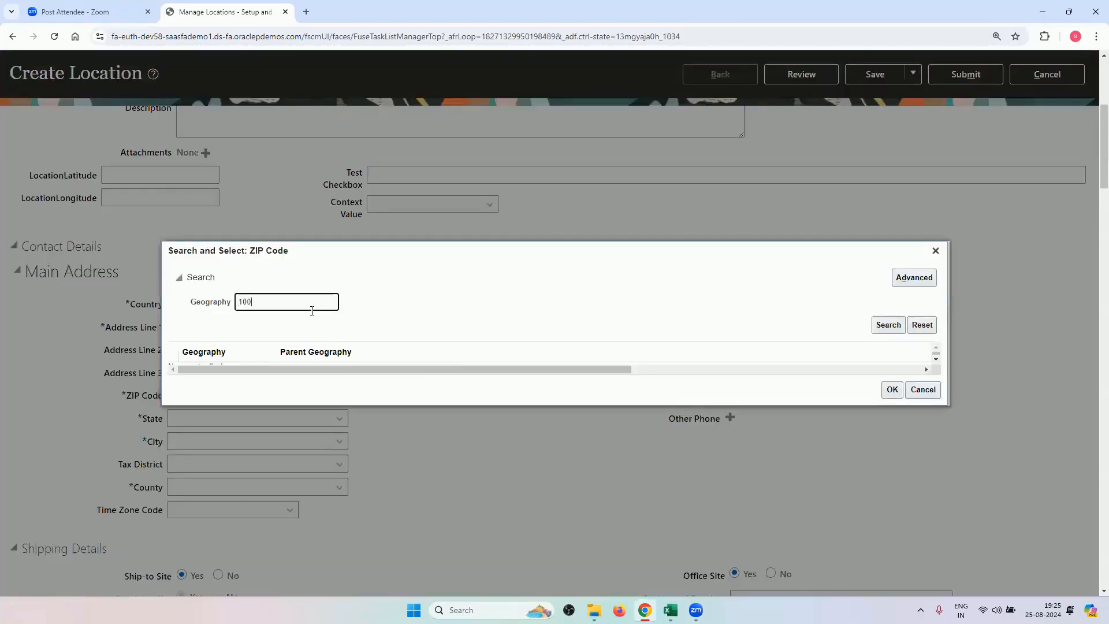
pyautogui.press('Return')
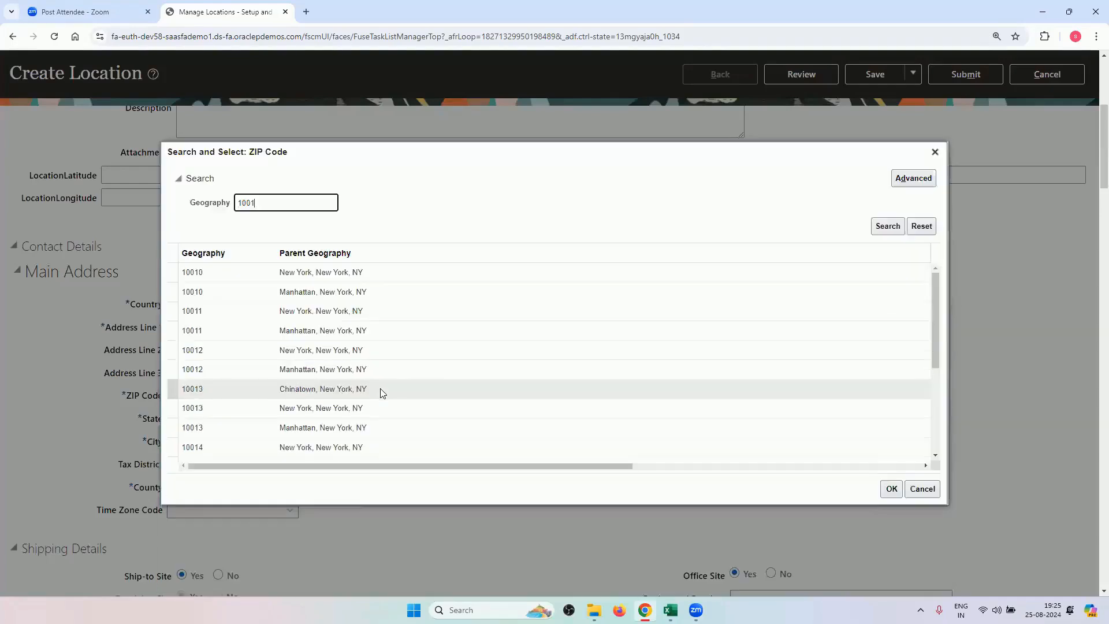
pyautogui.click(256, 396)
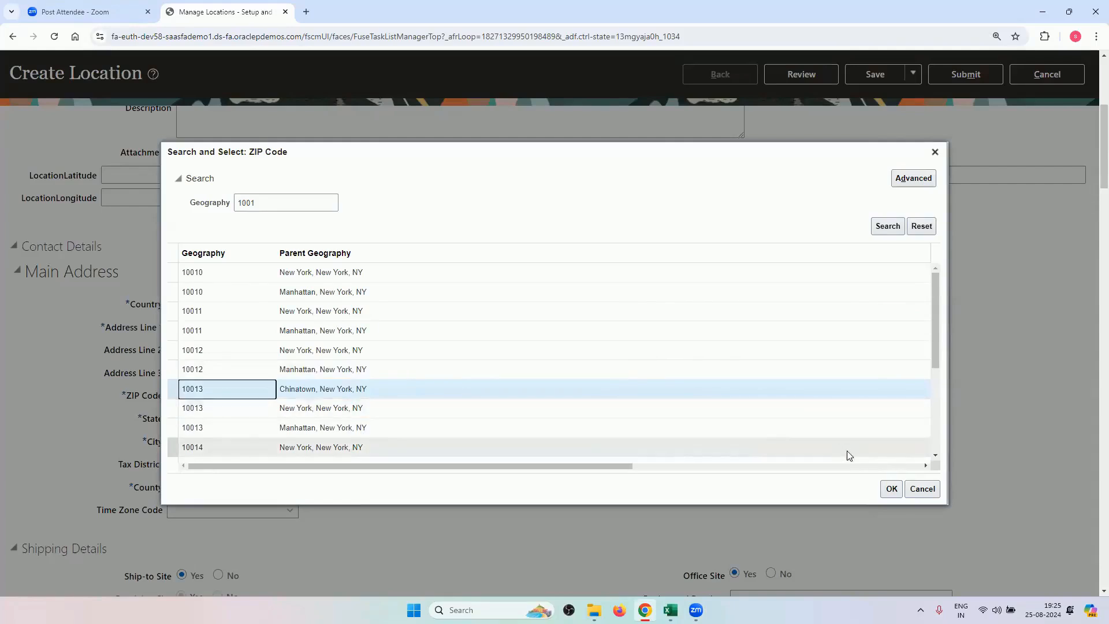
pyautogui.click(890, 489)
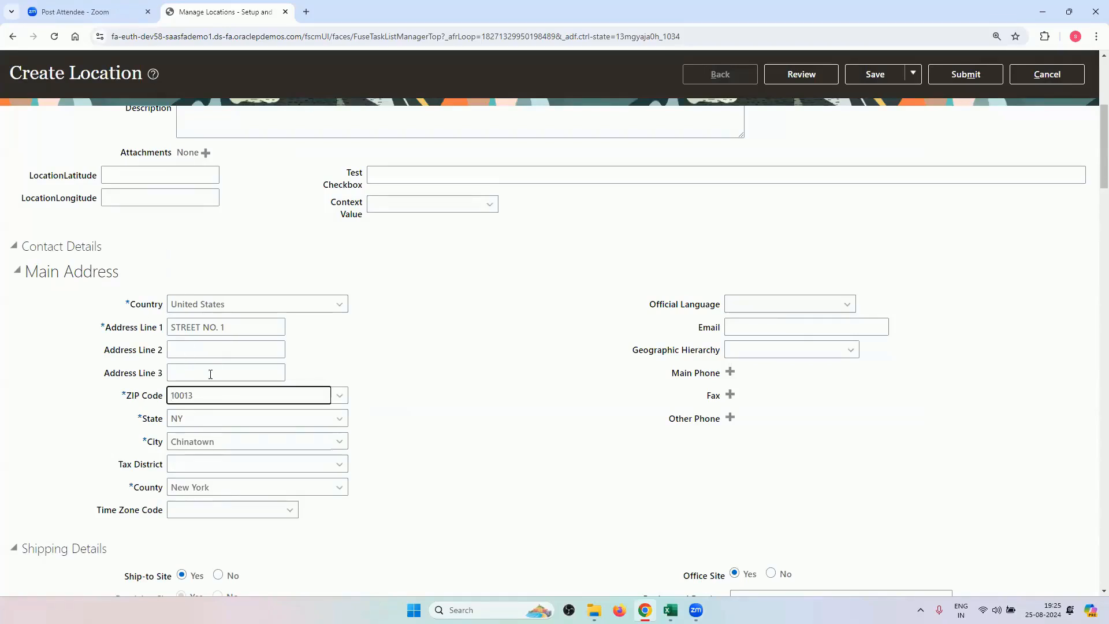
# Step: Check the location's address and shipping details, and select Common Set as its location set
pyautogui.scroll(-3, 506, 394)
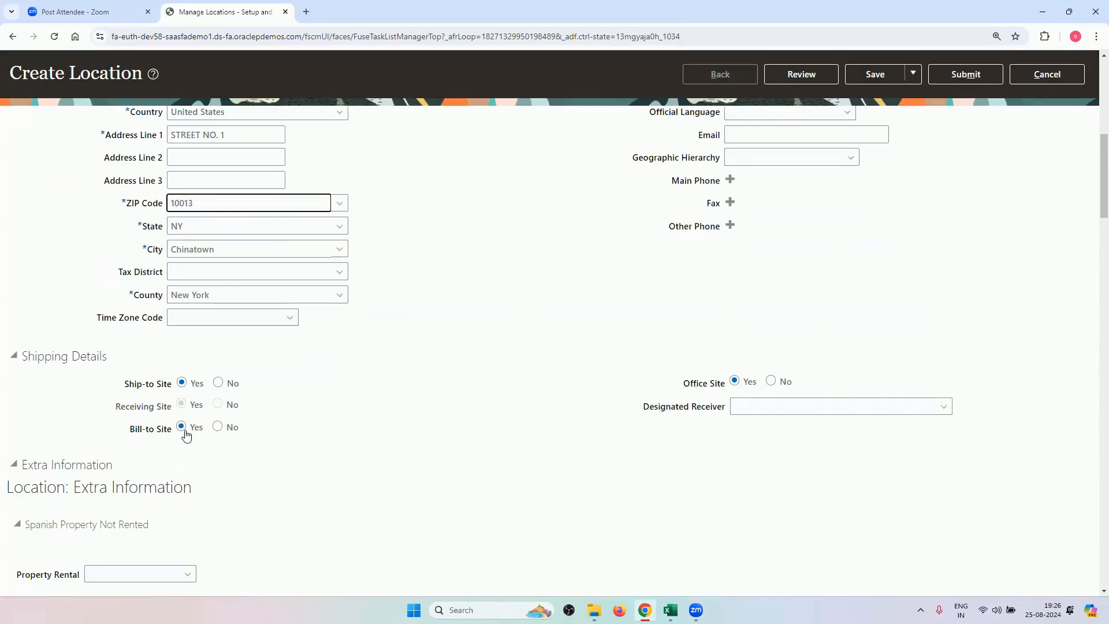
pyautogui.scroll(-3, 186, 435)
pyautogui.scroll(10, 296, 425)
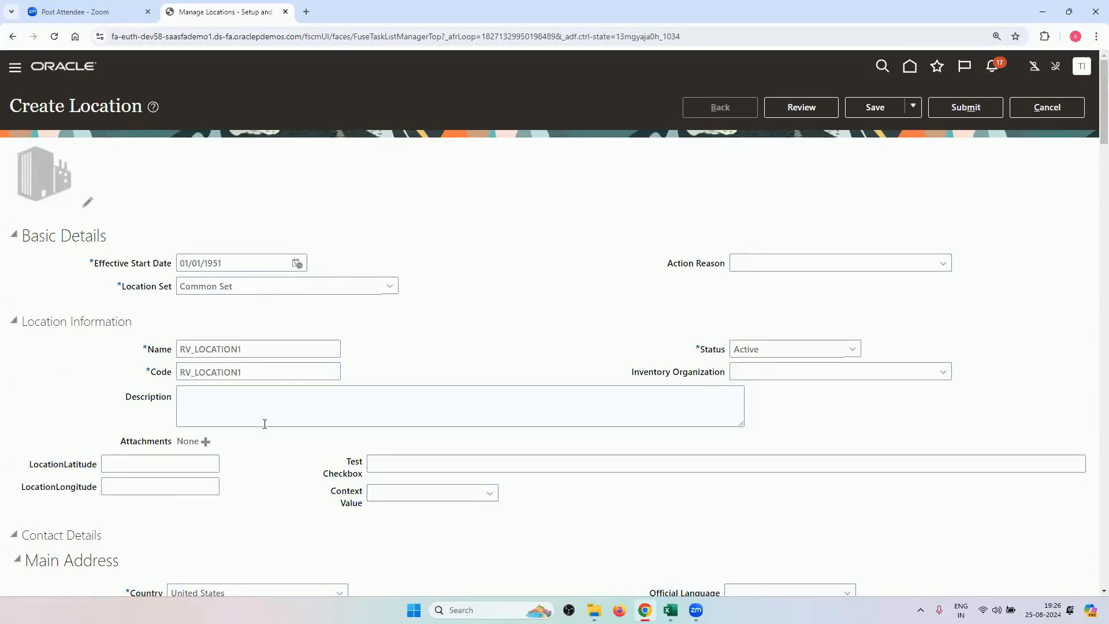
pyautogui.scroll(-3, 302, 397)
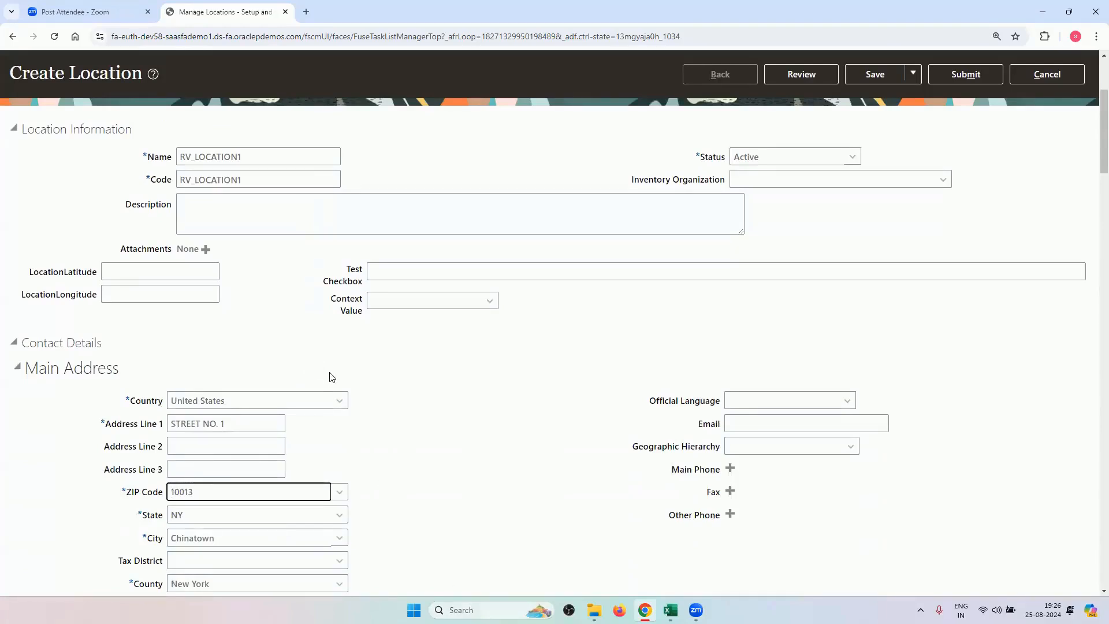
pyautogui.scroll(-1, 330, 376)
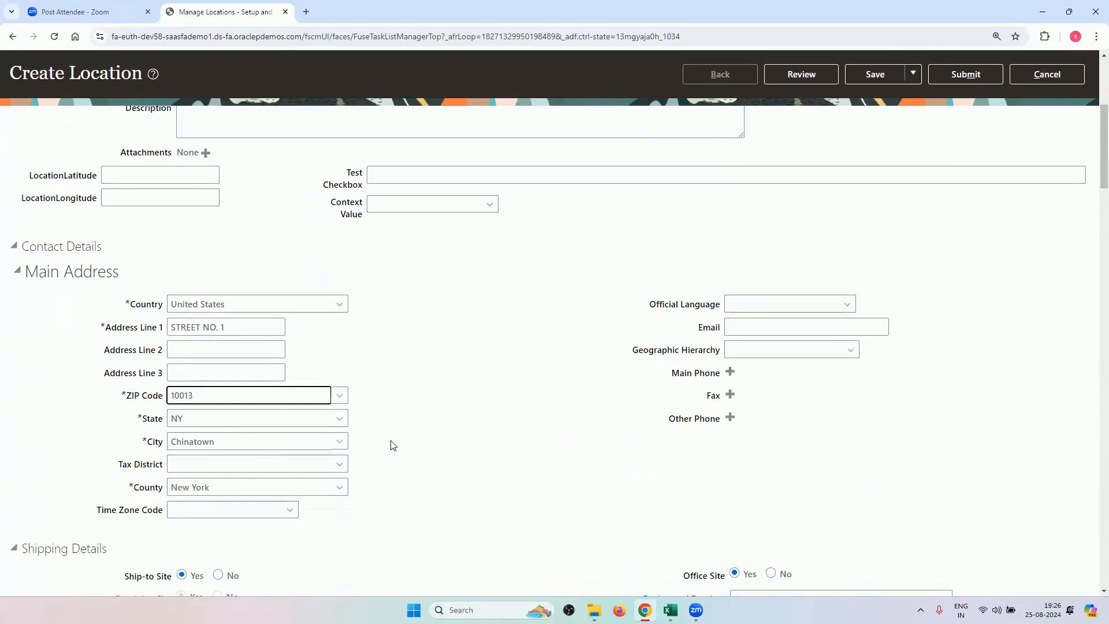
pyautogui.scroll(5, 389, 444)
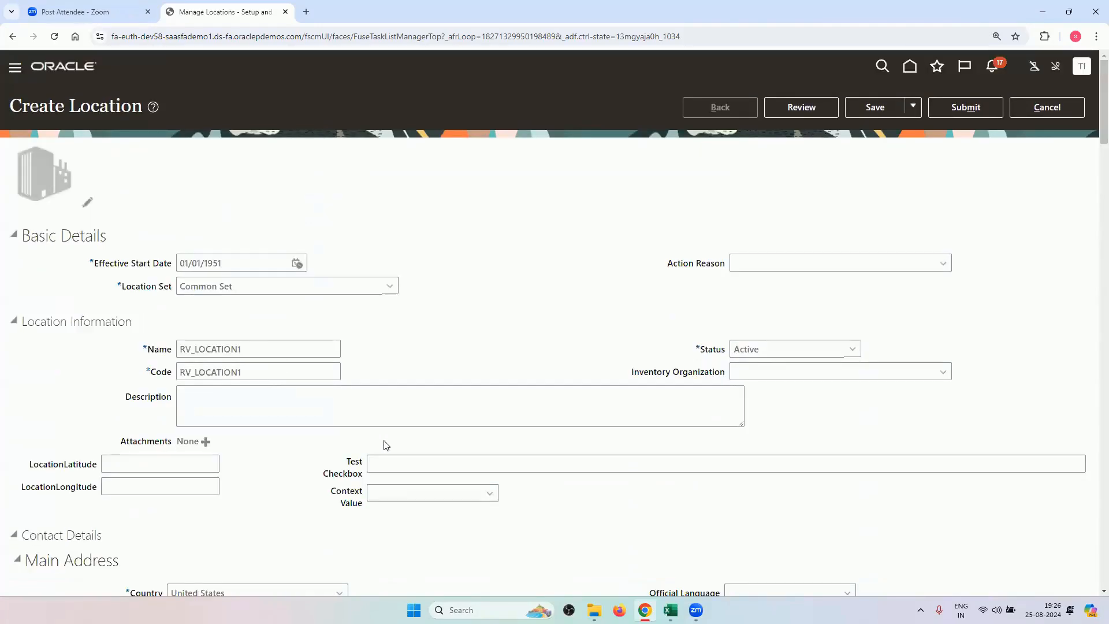
pyautogui.click(386, 290)
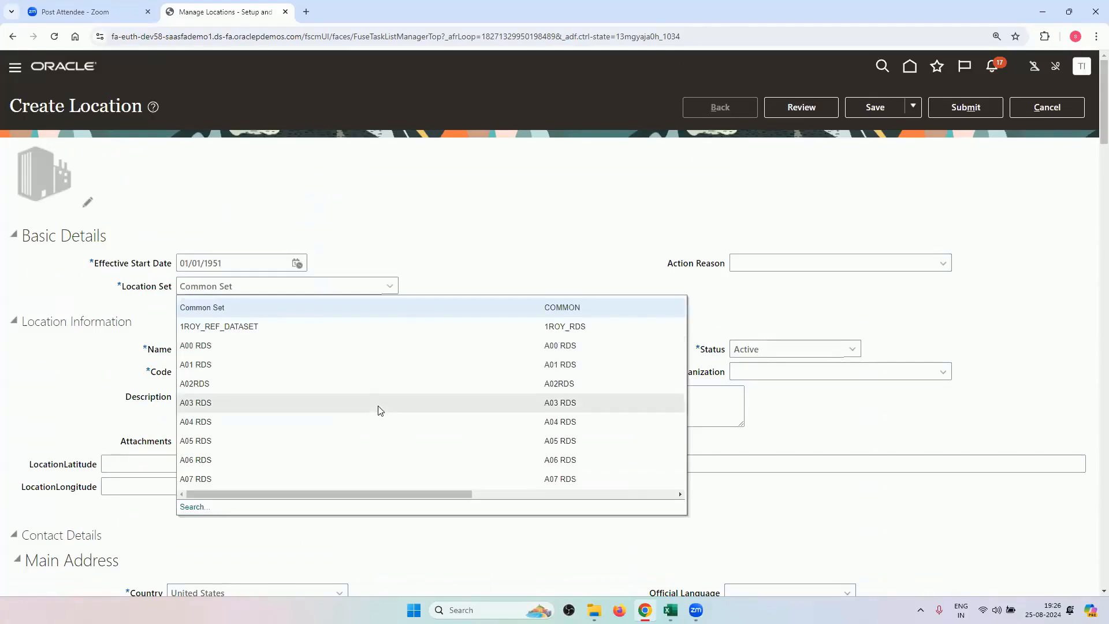
pyautogui.scroll(-2, 378, 407)
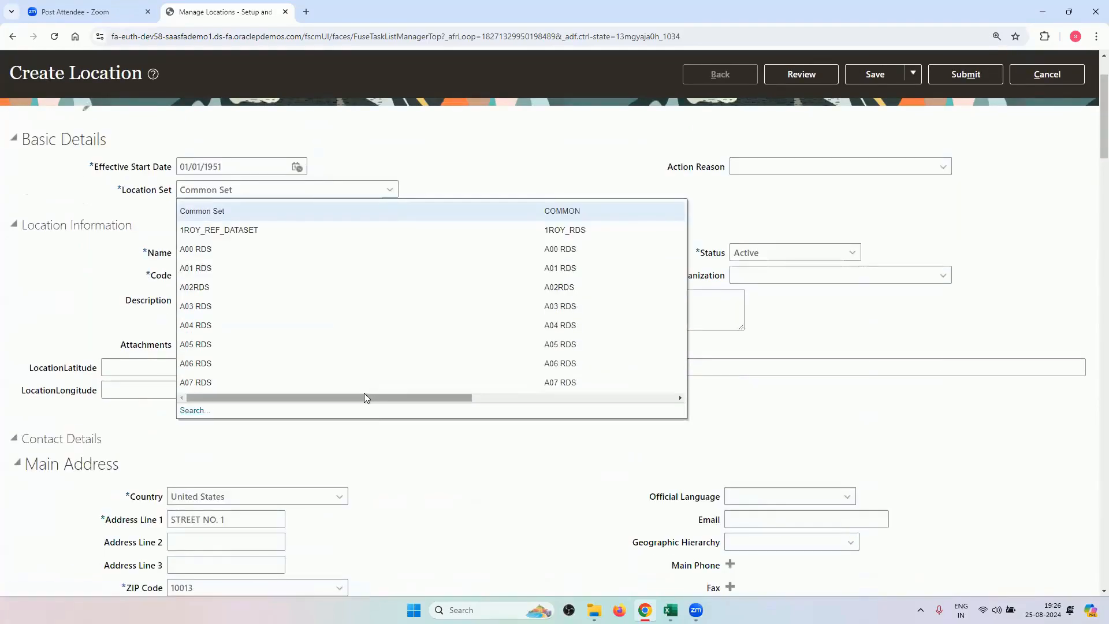
pyautogui.click(291, 211)
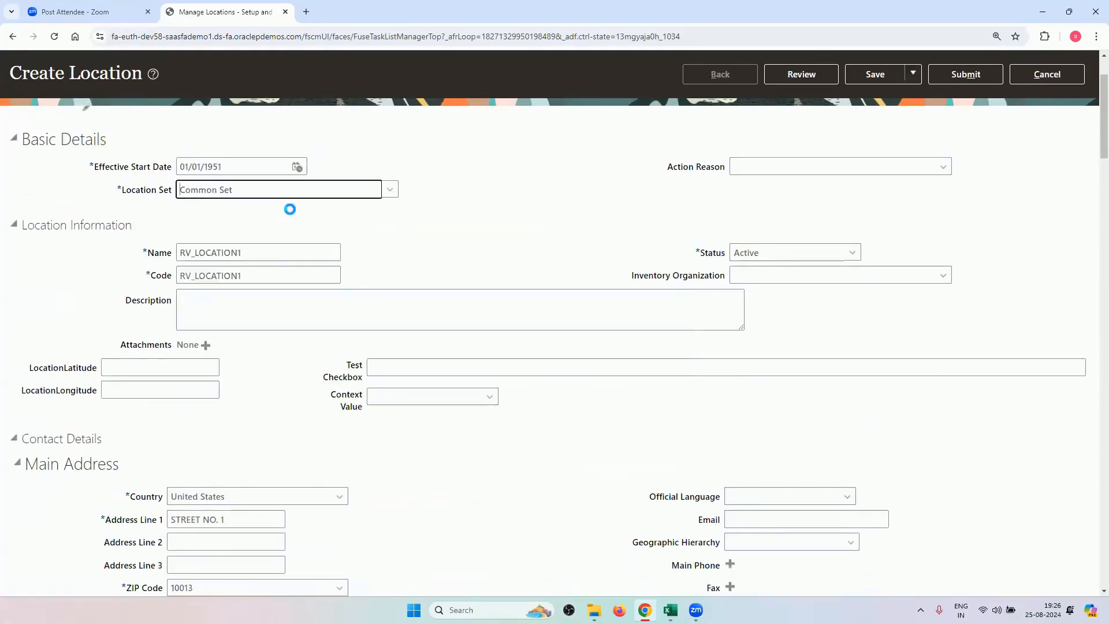
pyautogui.scroll(2, 291, 269)
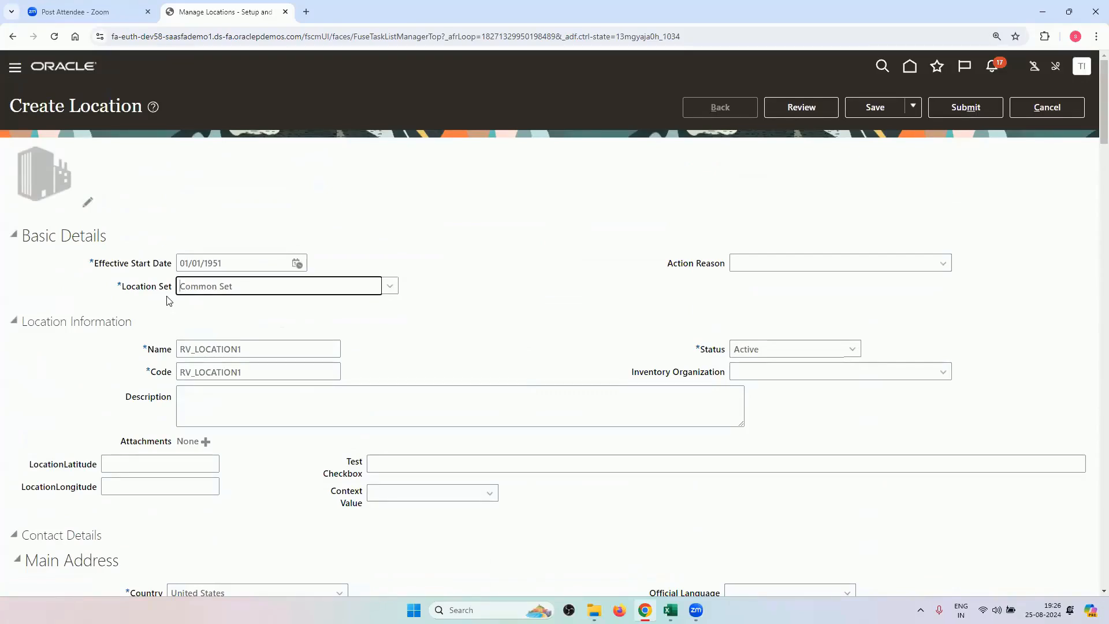
# Step: Save the new location RV_LOCATION1 and submit it, agreeing to continue with the request
pyautogui.scroll(-2, 255, 350)
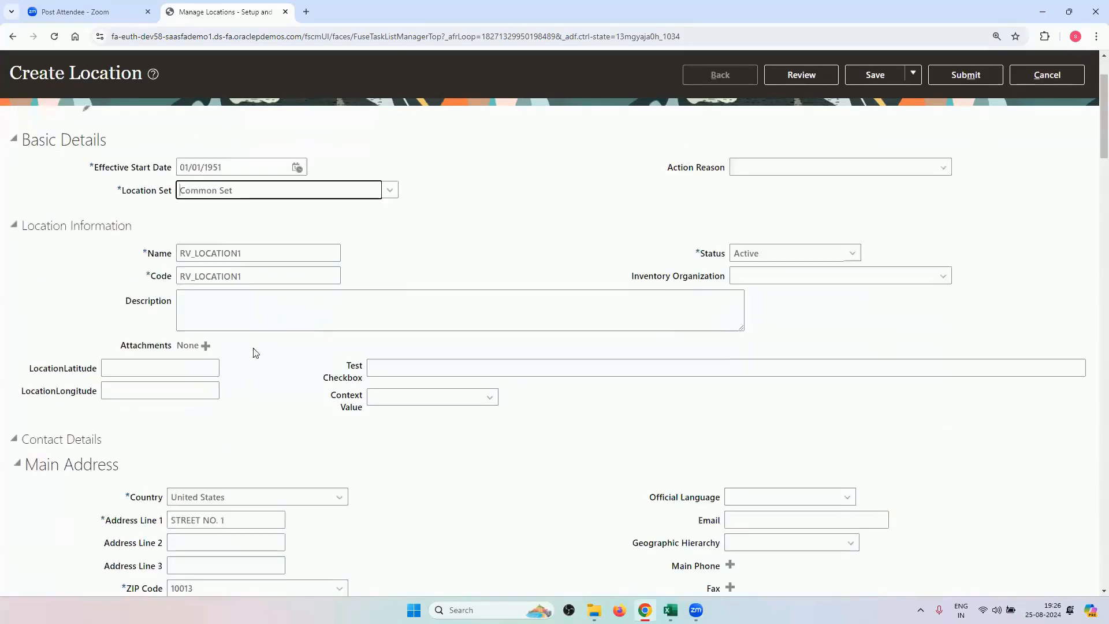
pyautogui.scroll(-2, 251, 373)
pyautogui.scroll(-2, 250, 379)
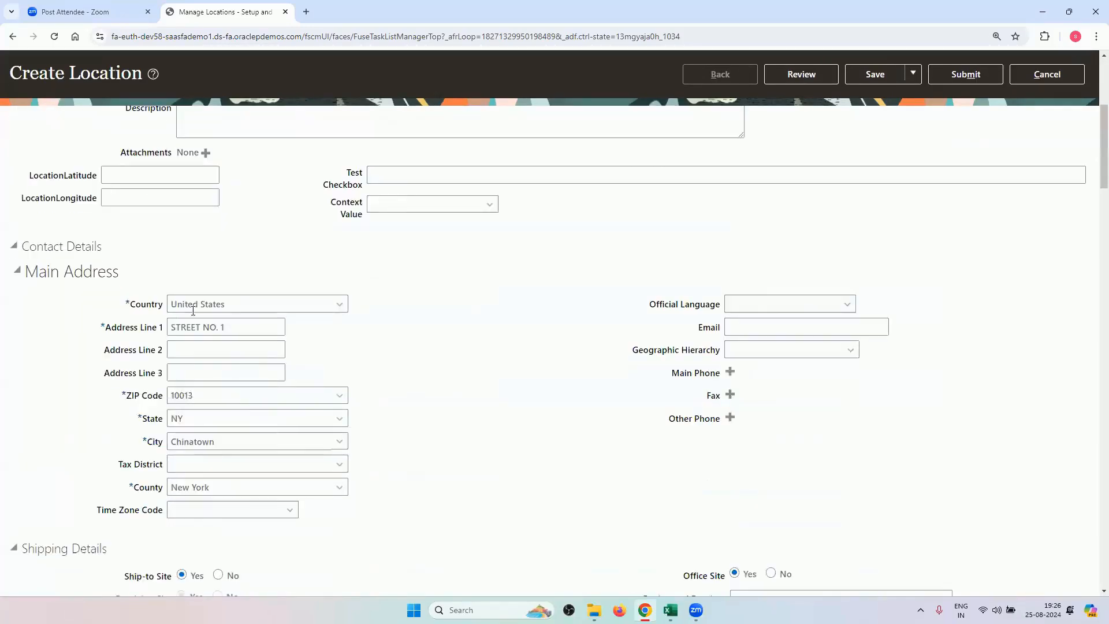
pyautogui.scroll(-4, 363, 416)
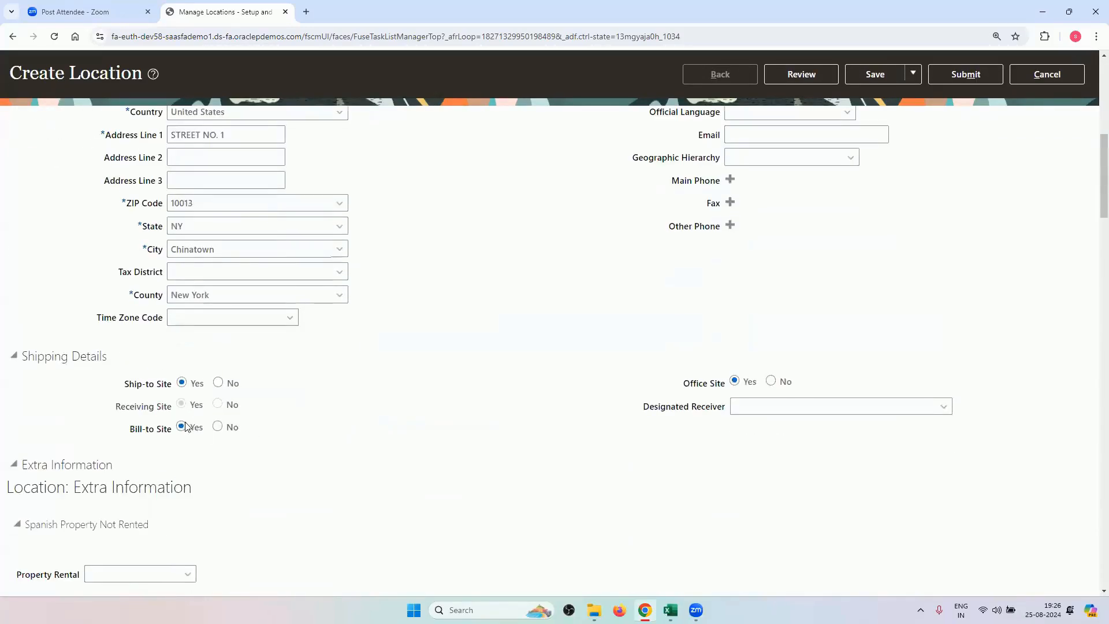
pyautogui.scroll(10, 428, 398)
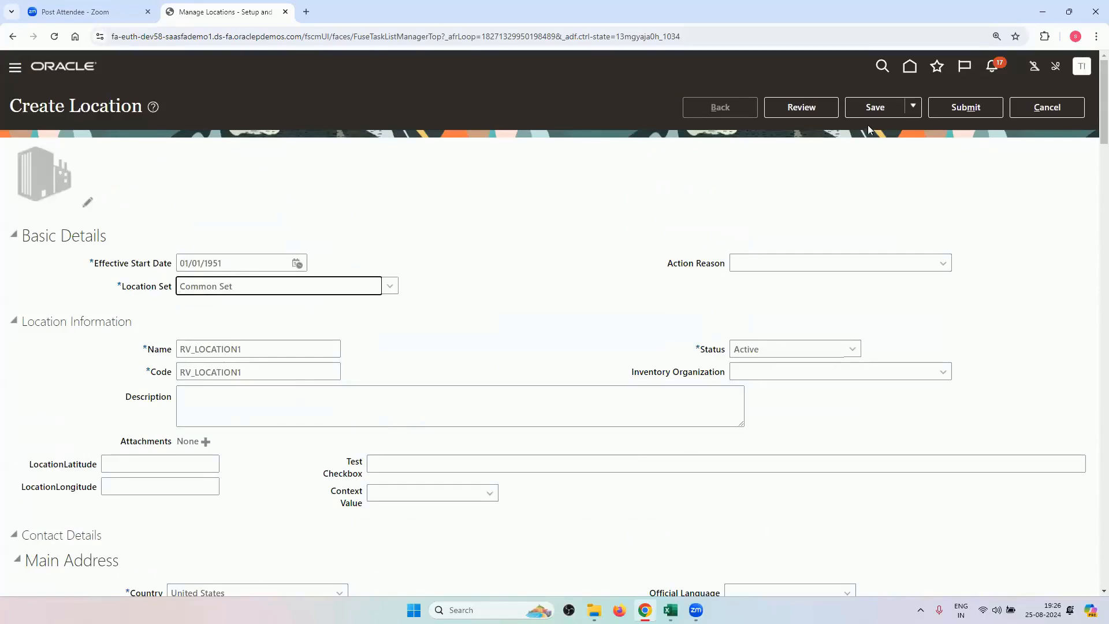
pyautogui.click(873, 108)
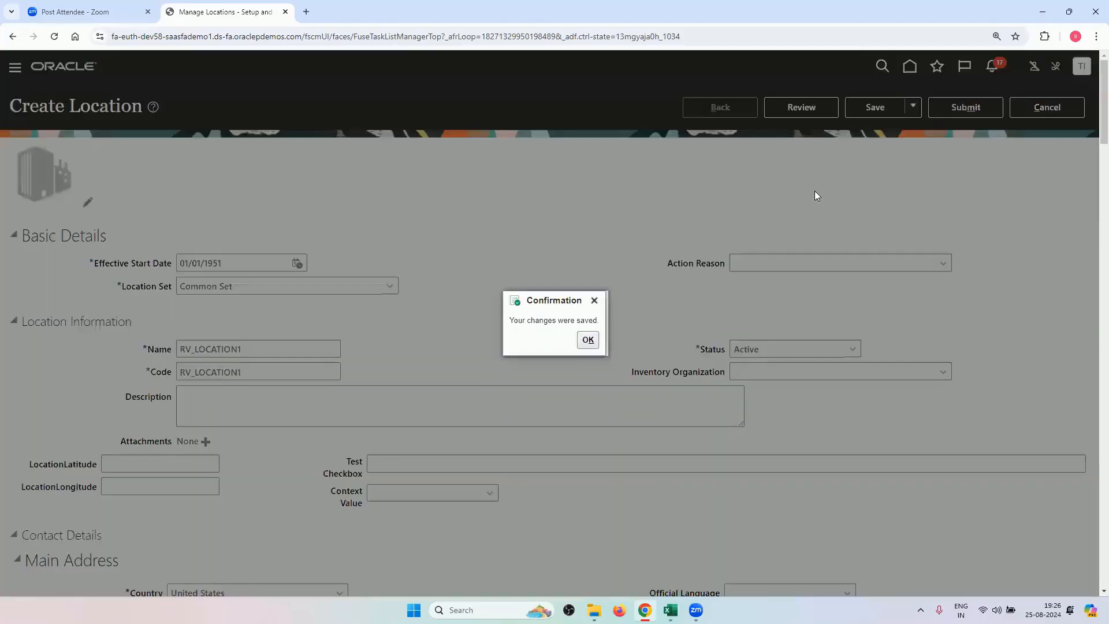
pyautogui.click(950, 106)
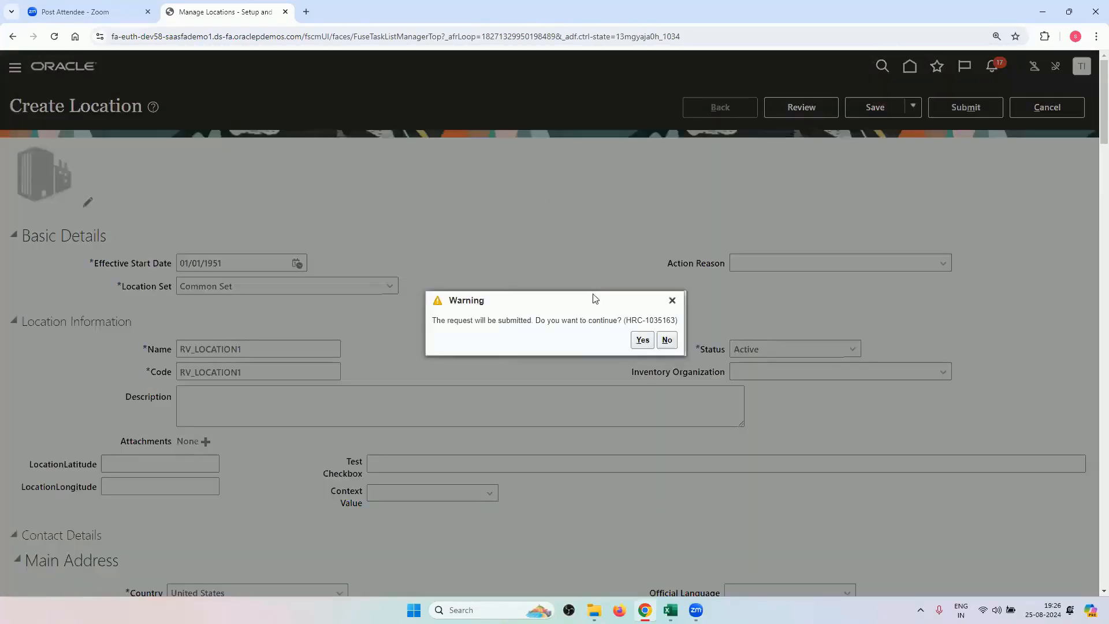
pyautogui.click(642, 339)
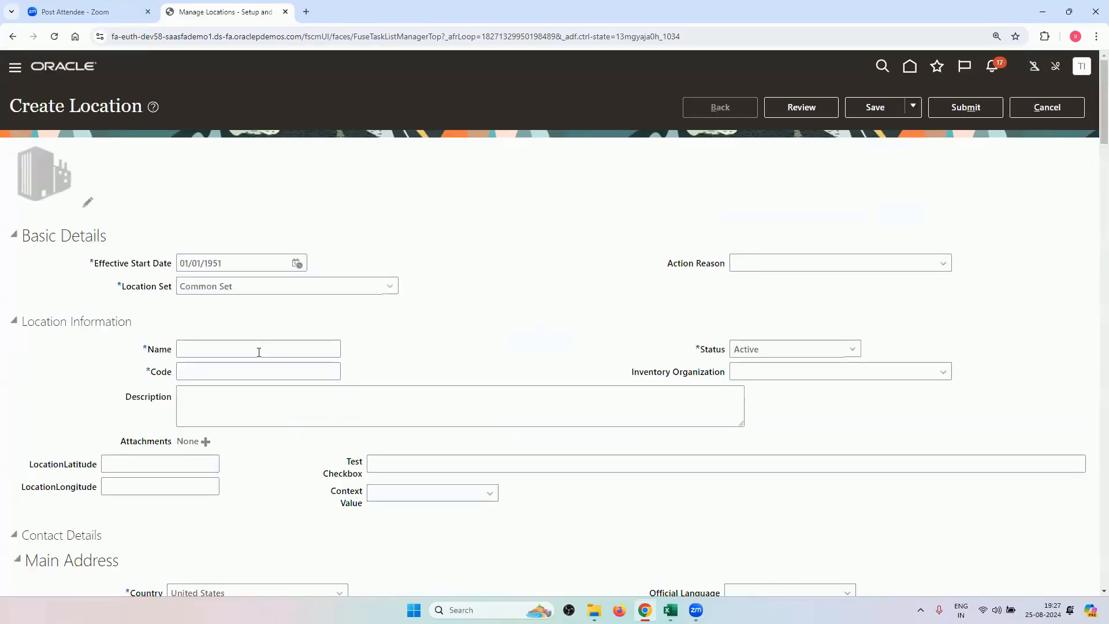
# Step: Enter RV_LOCATION2 as both the name and the code of the new location
pyautogui.click(259, 352)
pyautogui.write('RV')
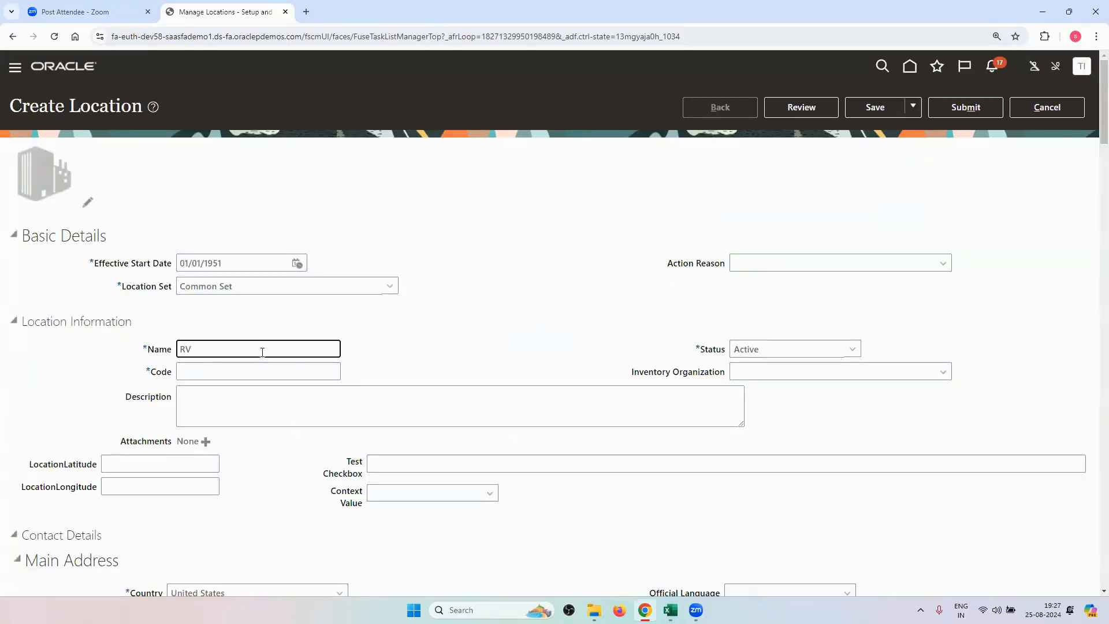
pyautogui.write('_LOCATION2')
pyautogui.doubleClick(259, 350)
pyautogui.hotkey('ctrl', 'c')
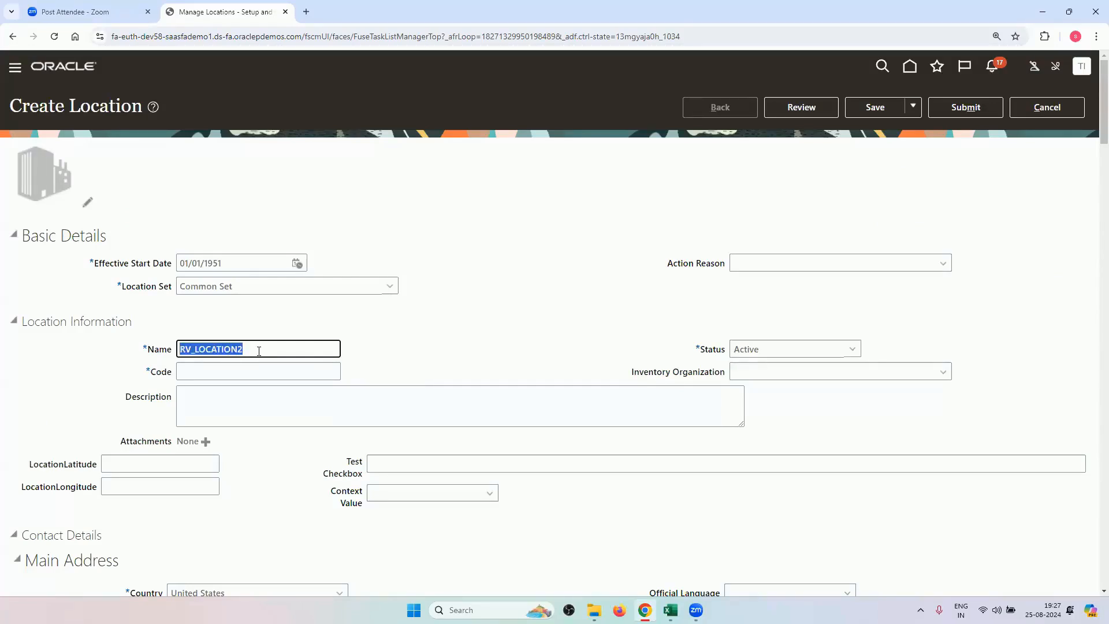
pyautogui.click(305, 378)
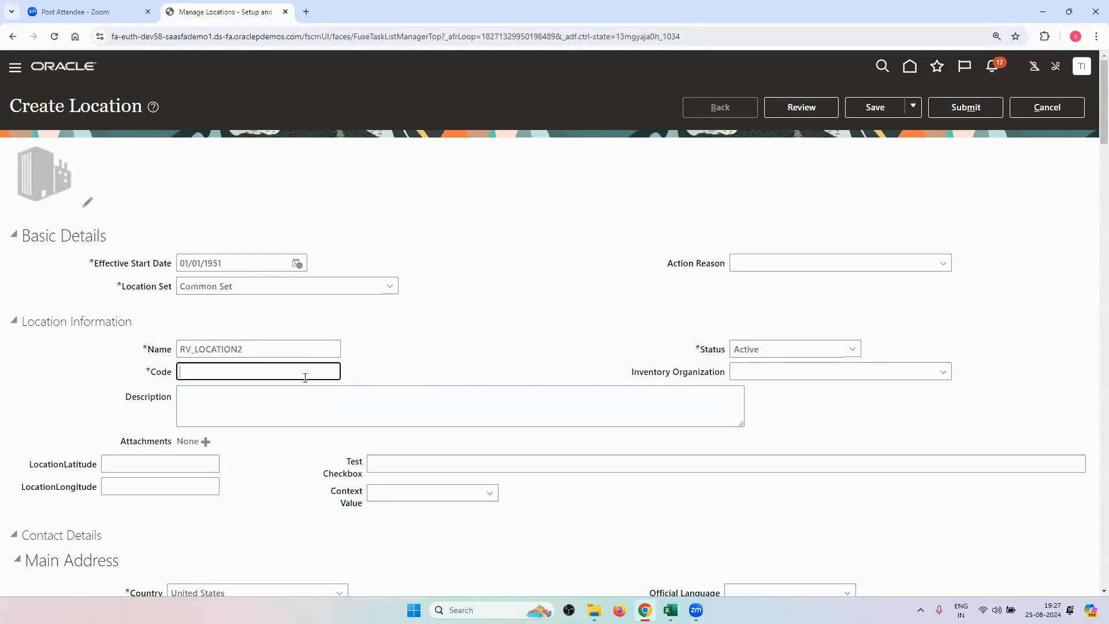
pyautogui.hotkey('ctrl', 'v')
# Step: Enter STREET NO. 90 as the first address line of the location's main address
pyautogui.scroll(-5, 383, 327)
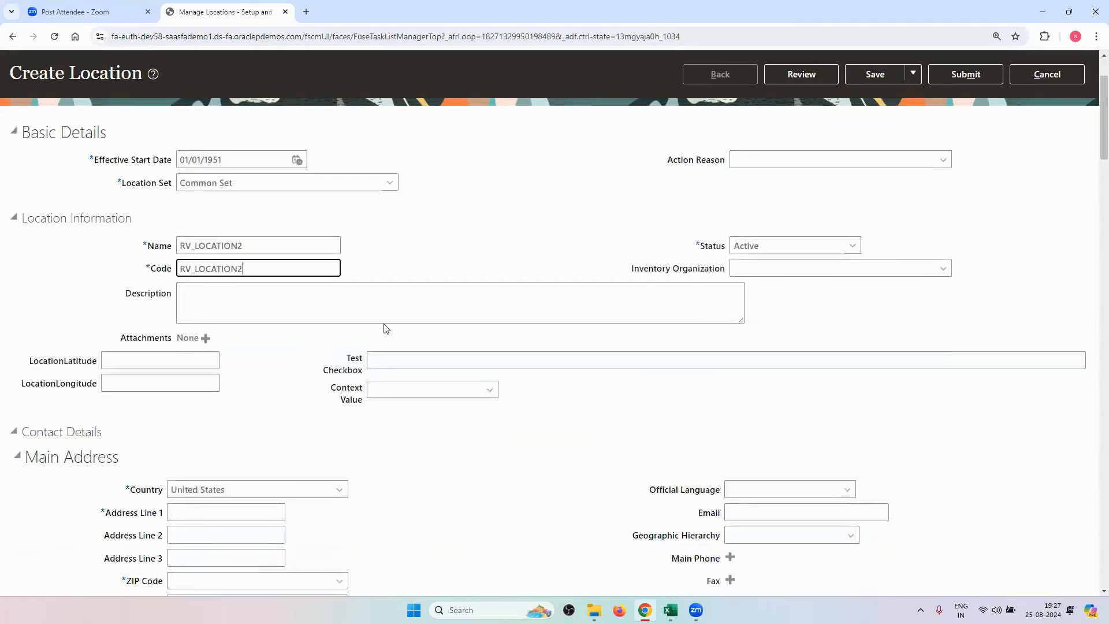
pyautogui.click(236, 330)
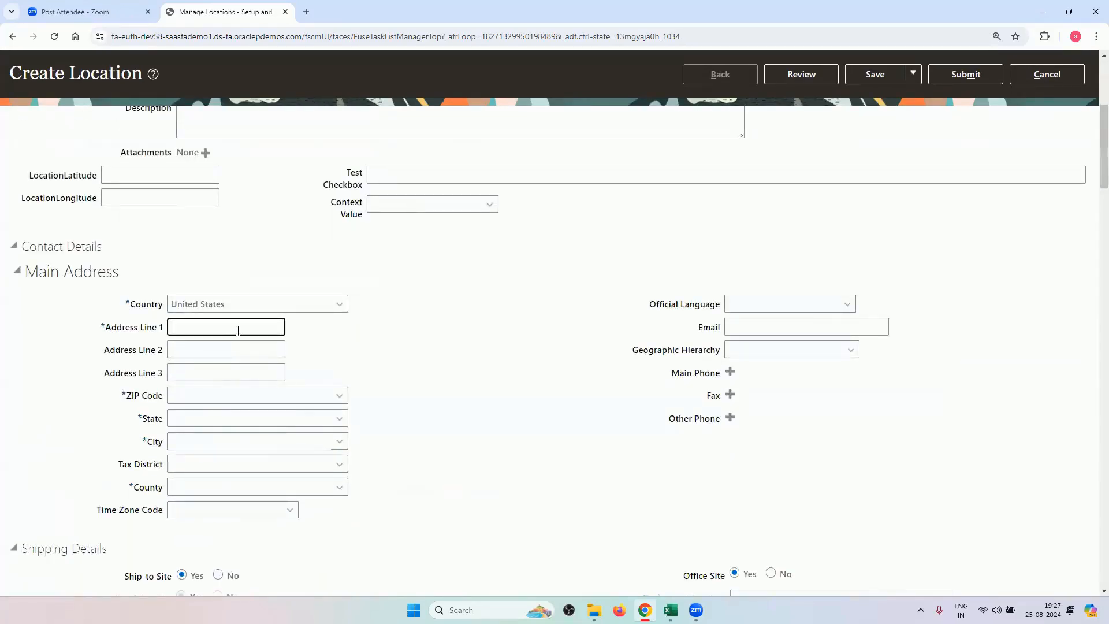
pyautogui.write('STREET NO. 90')
# Step: Search the ZIP codes for 100 and select 10012 for Manhattan, New York, NY
pyautogui.click(340, 396)
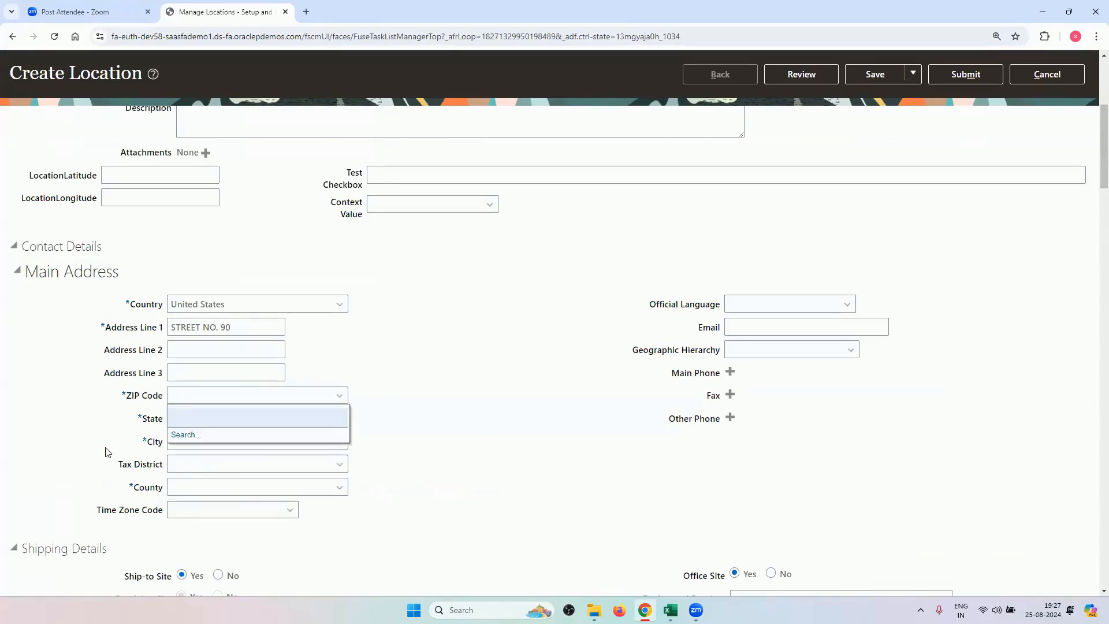
pyautogui.click(179, 435)
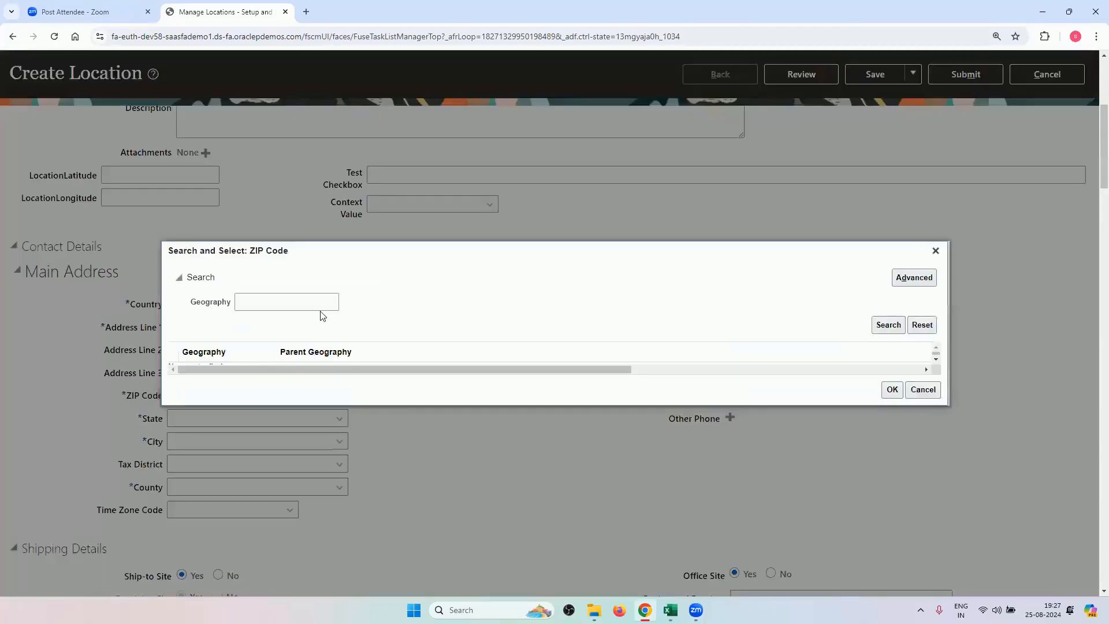
pyautogui.click(314, 304)
pyautogui.write('100')
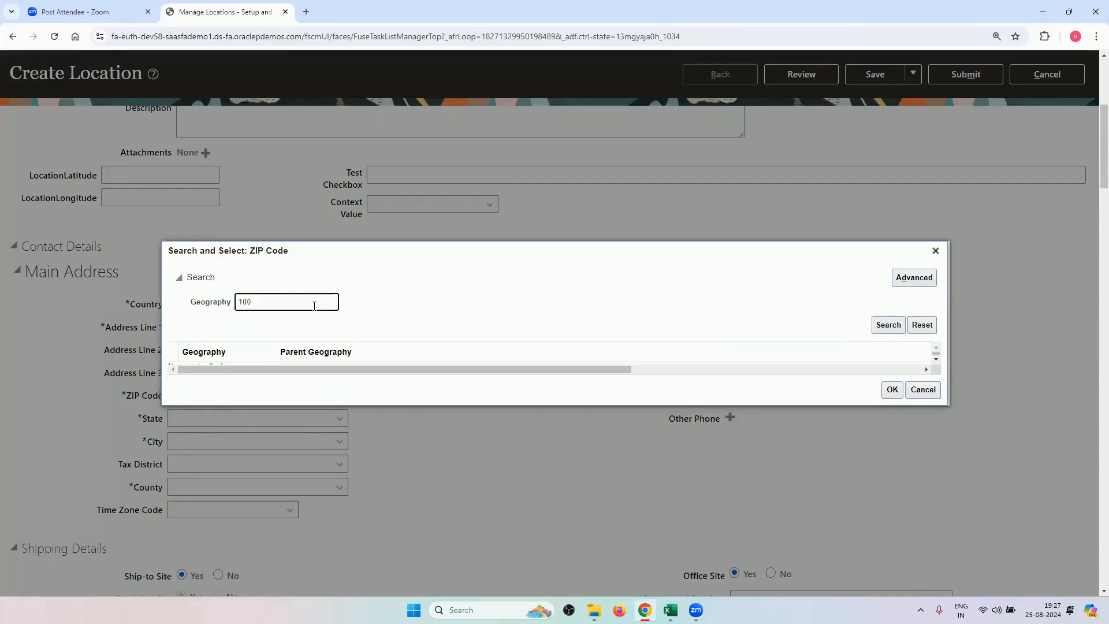
pyautogui.press('Return')
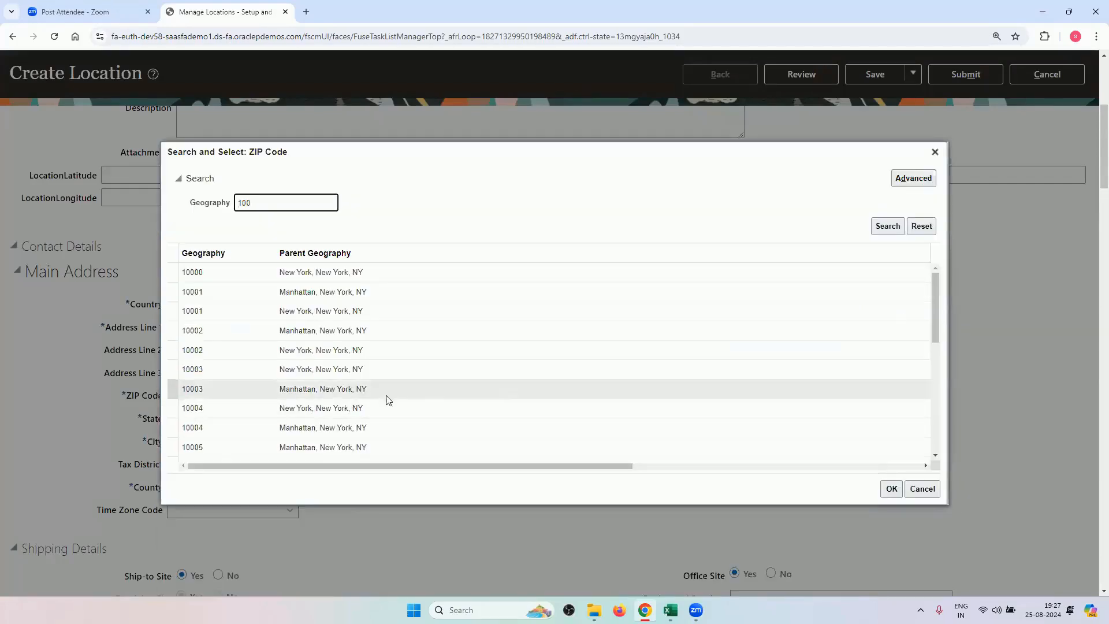
pyautogui.scroll(-5, 365, 378)
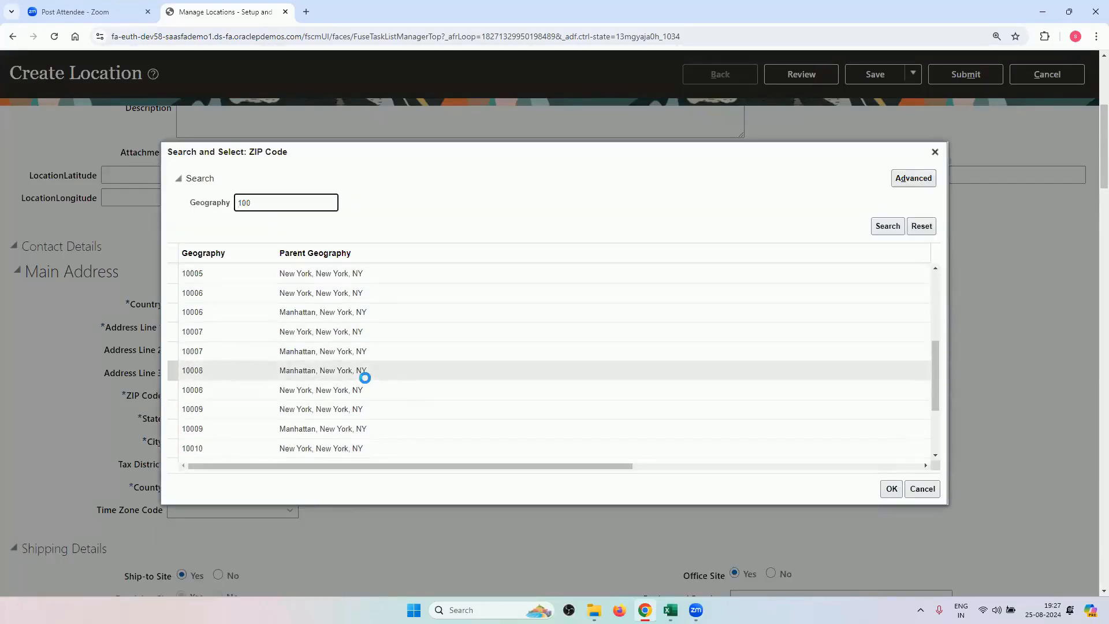
pyautogui.click(342, 449)
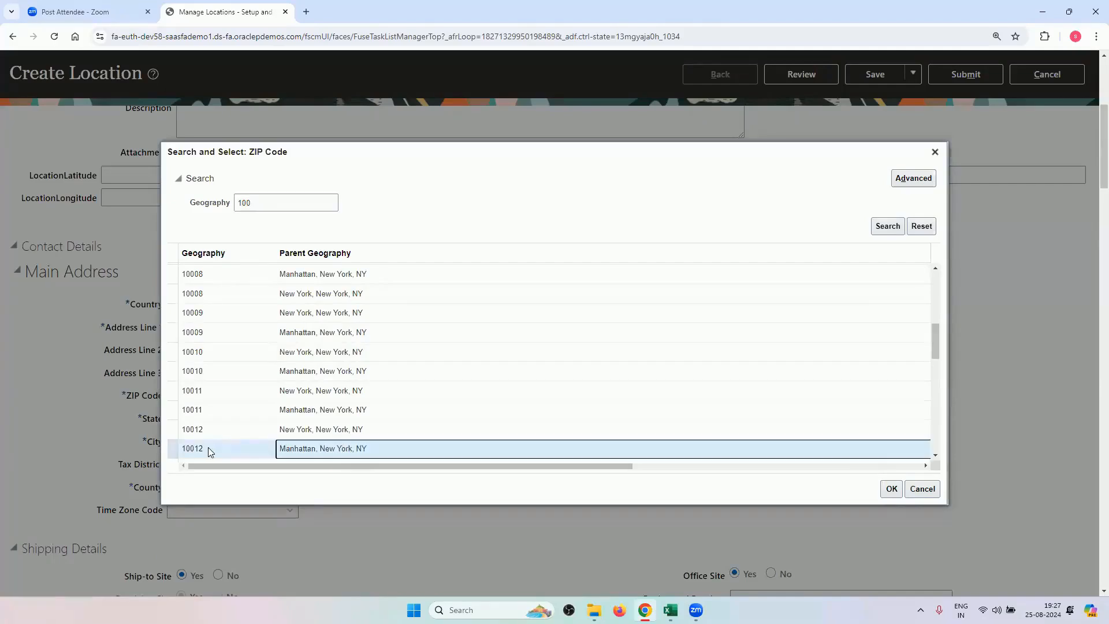
pyautogui.click(891, 489)
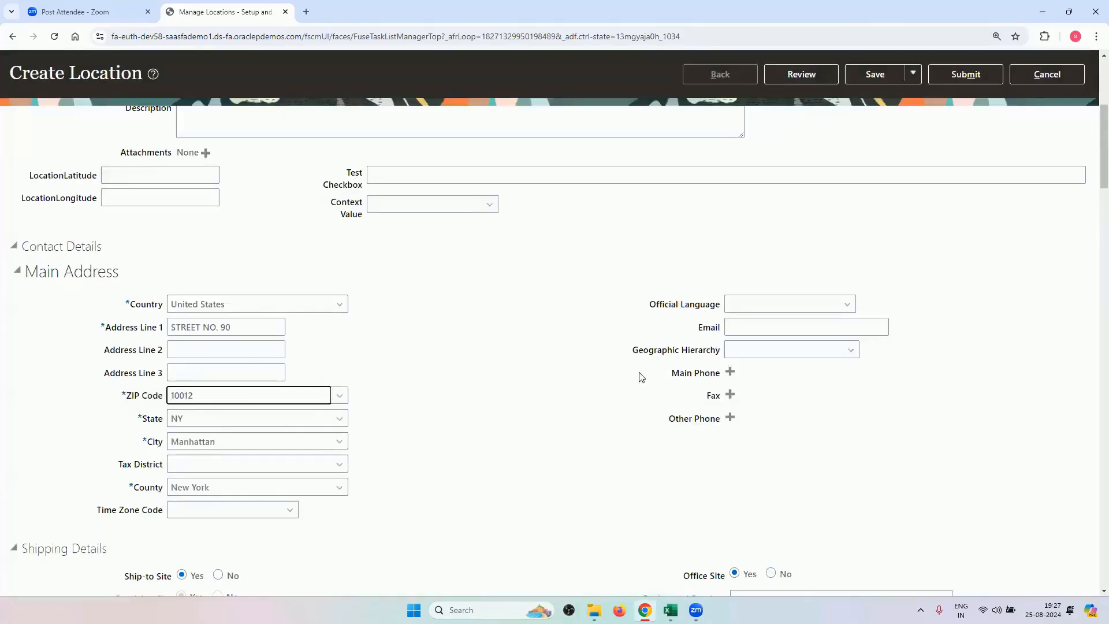
# Step: Check the details of RV_LOCATION2, save it and submit it, agreeing to continue with the request
pyautogui.scroll(-3, 228, 364)
pyautogui.scroll(2, 534, 387)
pyautogui.scroll(6, 535, 387)
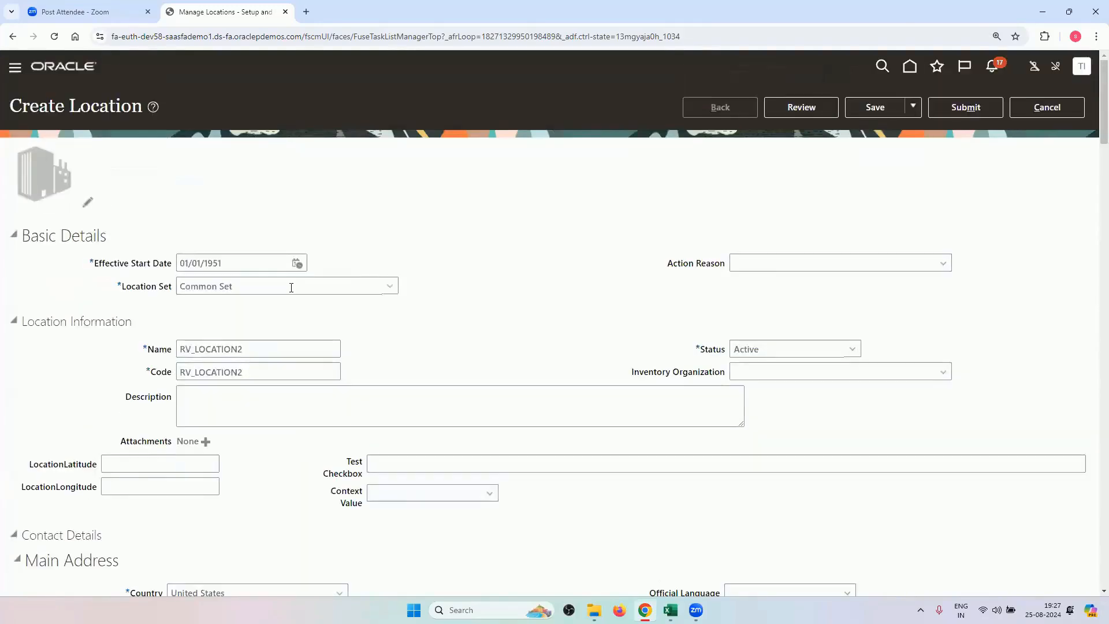
pyautogui.click(874, 107)
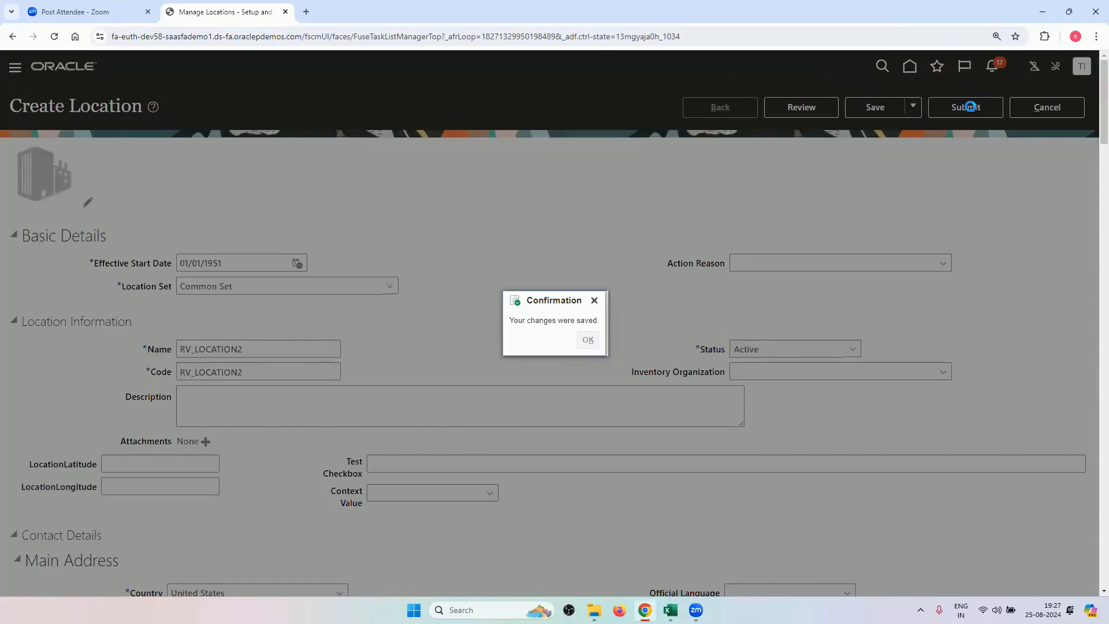
pyautogui.click(970, 106)
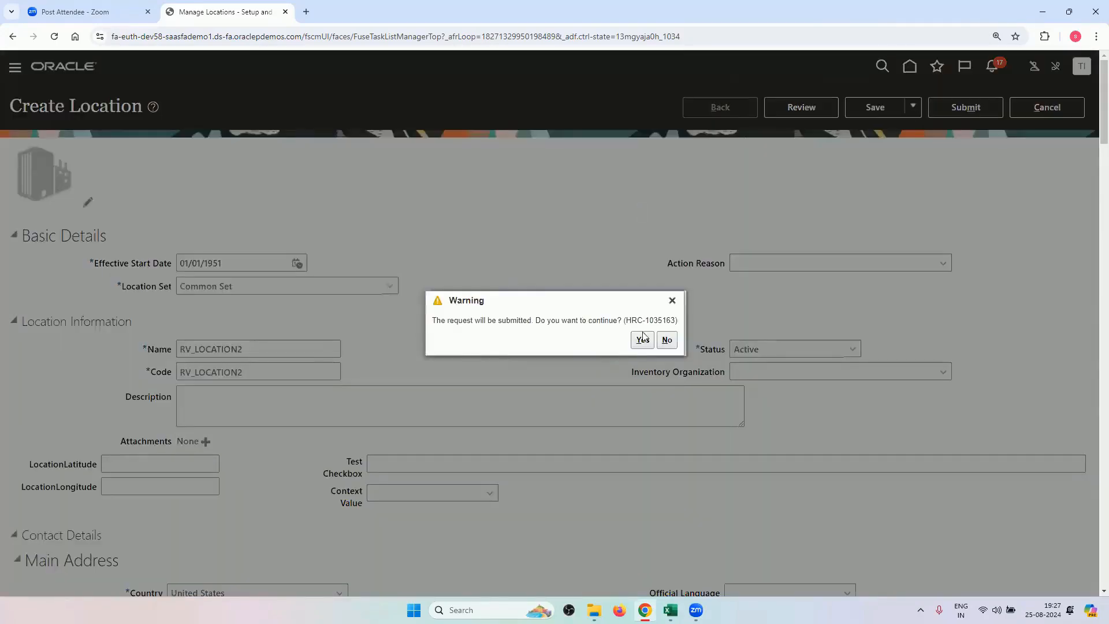
pyautogui.click(642, 339)
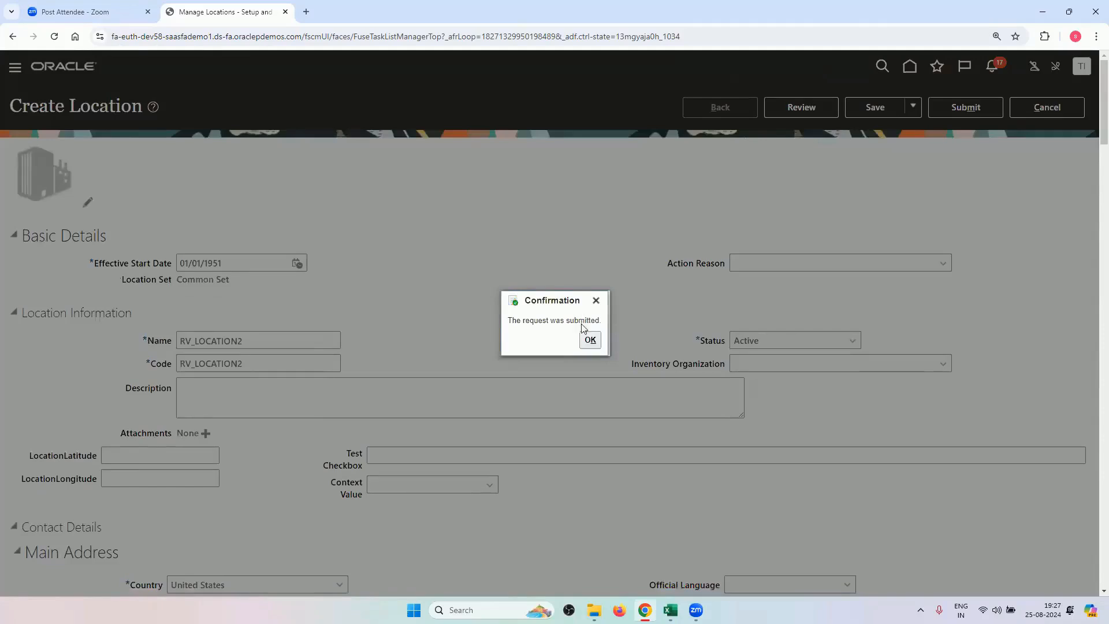
pyautogui.press('Return')
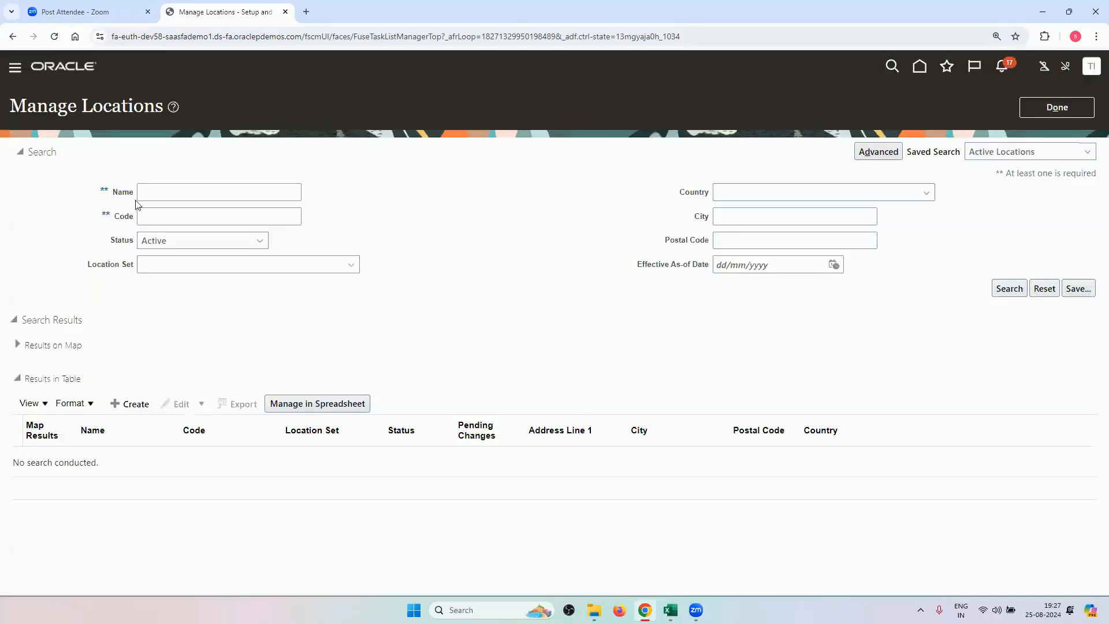
# Step: Search the locations by the name RV_LOCATION to check the created records, and finish the Manage Locations task
pyautogui.click(165, 194)
pyautogui.write('RV_LOCAT')
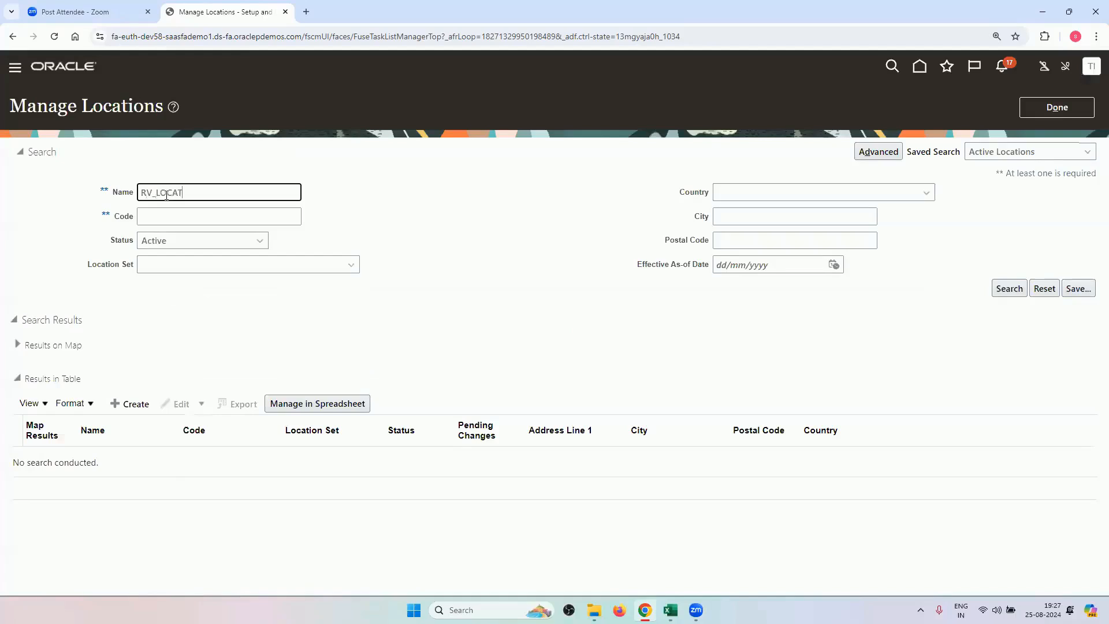
pyautogui.write('ION')
pyautogui.press('Return')
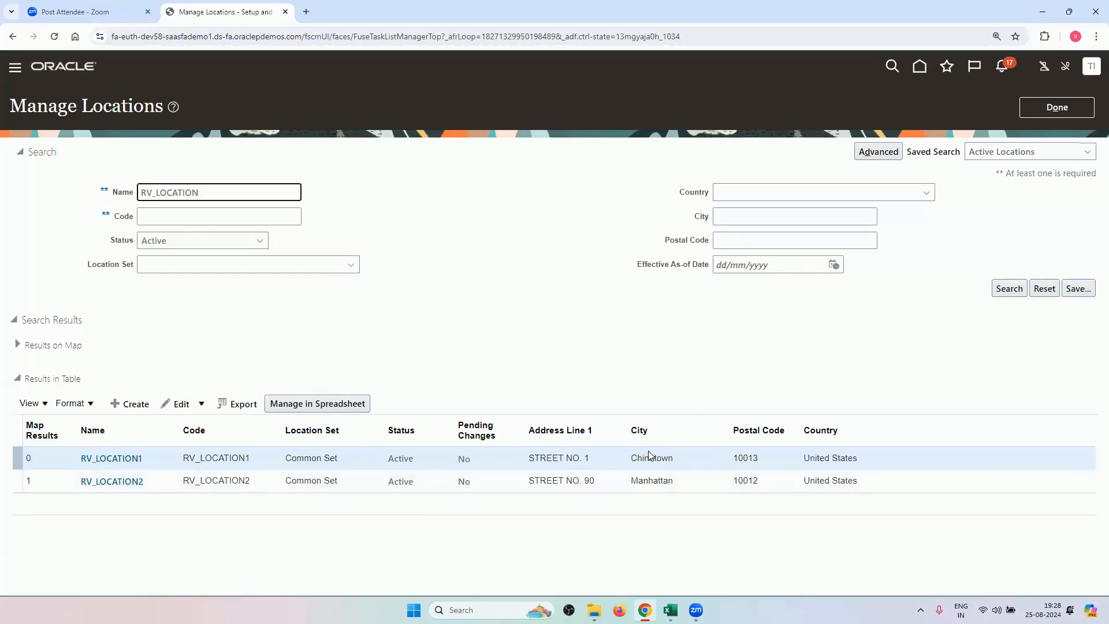
pyautogui.click(1057, 106)
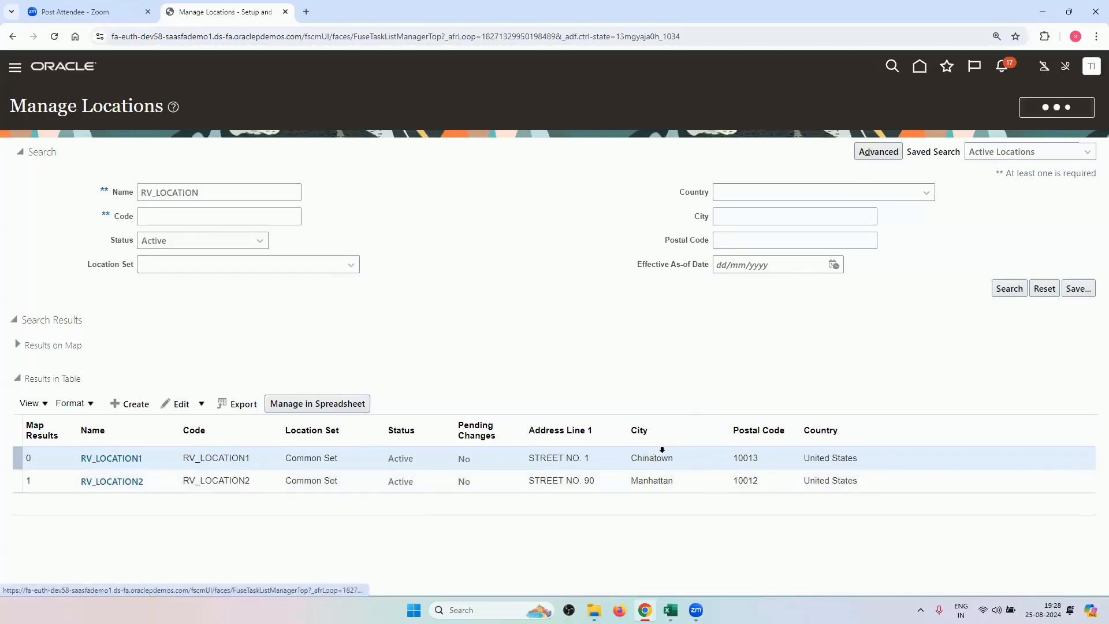
# Step: Switch to the Excel task list, copy the task name Manage Business Unit, and return to Oracle in Chrome
pyautogui.hotkey('alt', 'Tab')
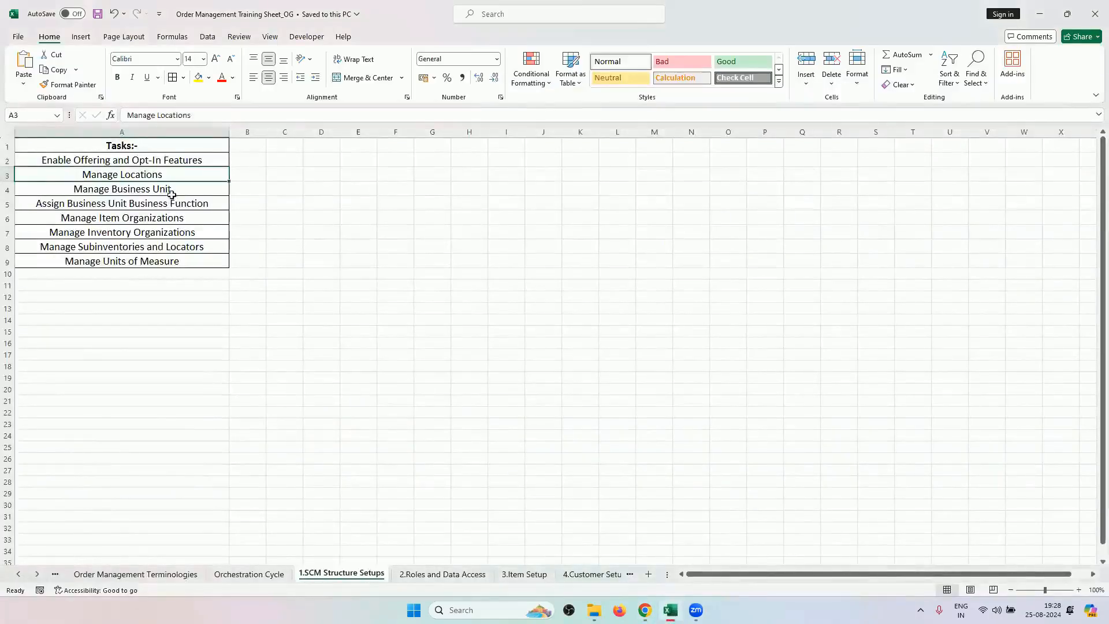
pyautogui.click(166, 190)
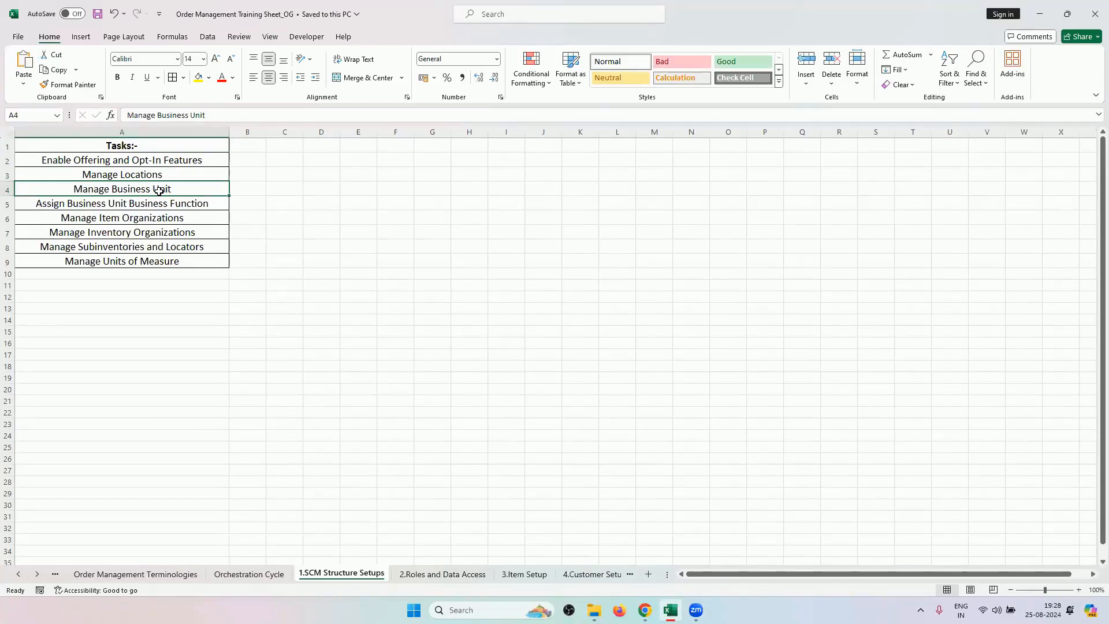
pyautogui.hotkey('ctrl', 'c')
pyautogui.click(645, 609)
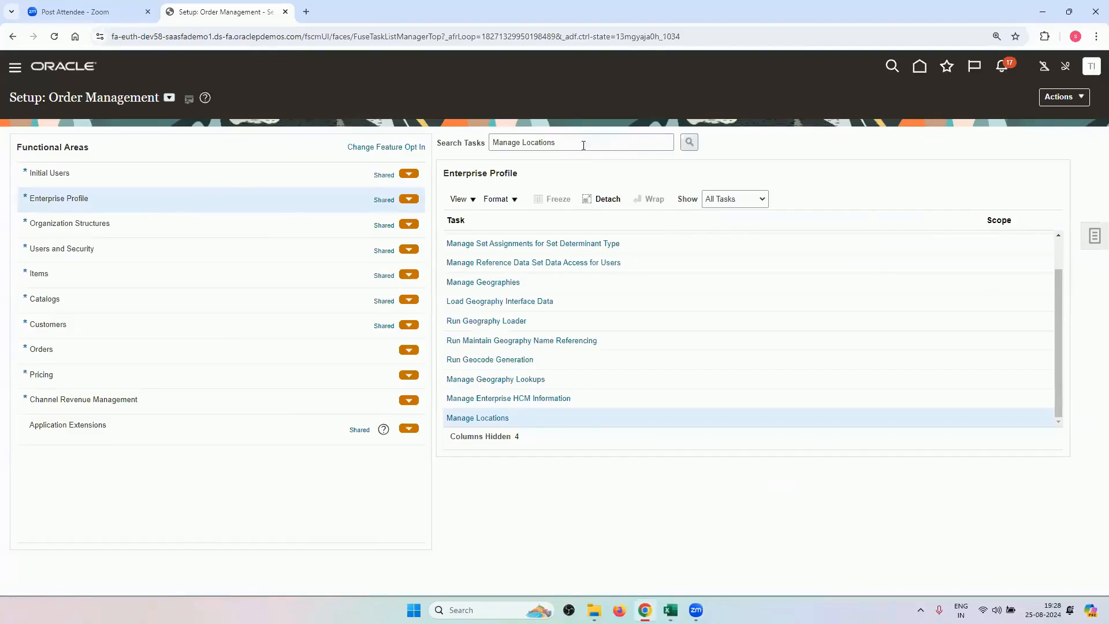
# Step: Search the setup tasks for Manage Business Unit and open that task under Organization Structures
pyautogui.tripleClick(557, 142)
pyautogui.press('BackSpace')
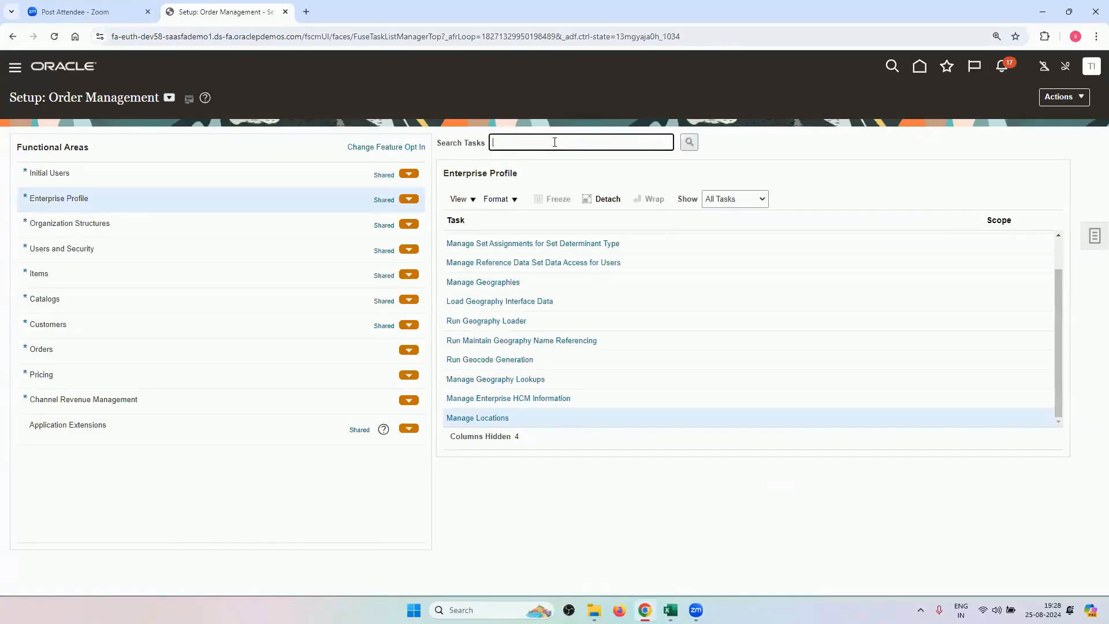
pyautogui.hotkey('ctrl', 'v')
pyautogui.press('Return')
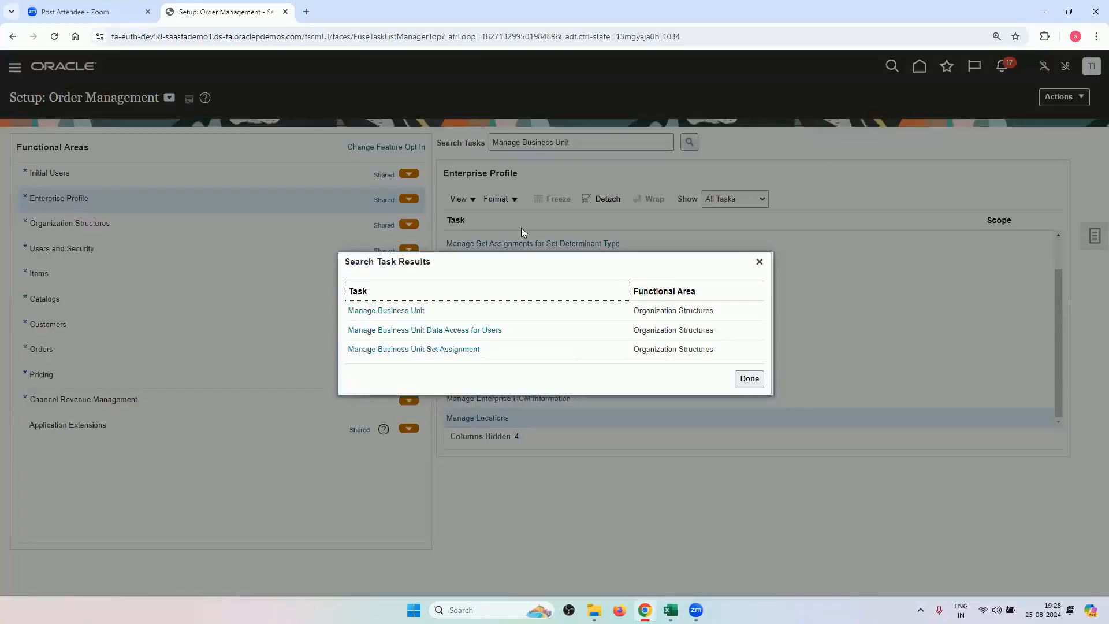
pyautogui.click(386, 310)
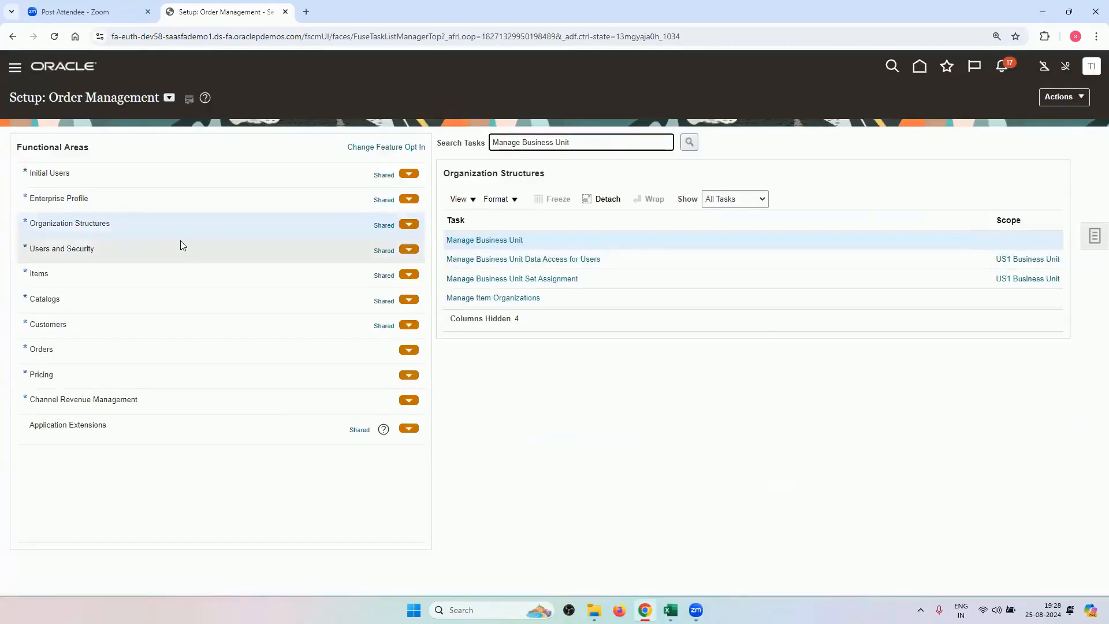
pyautogui.click(467, 242)
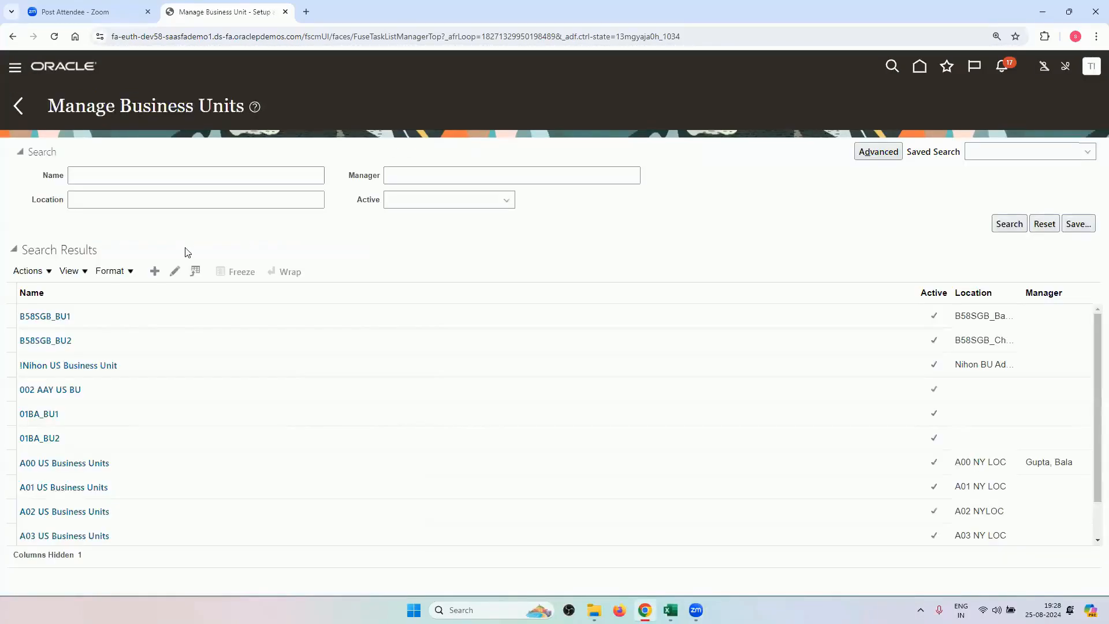
# Step: Start a new business unit and name it RV_BUSINESS_UNIT
pyautogui.click(163, 272)
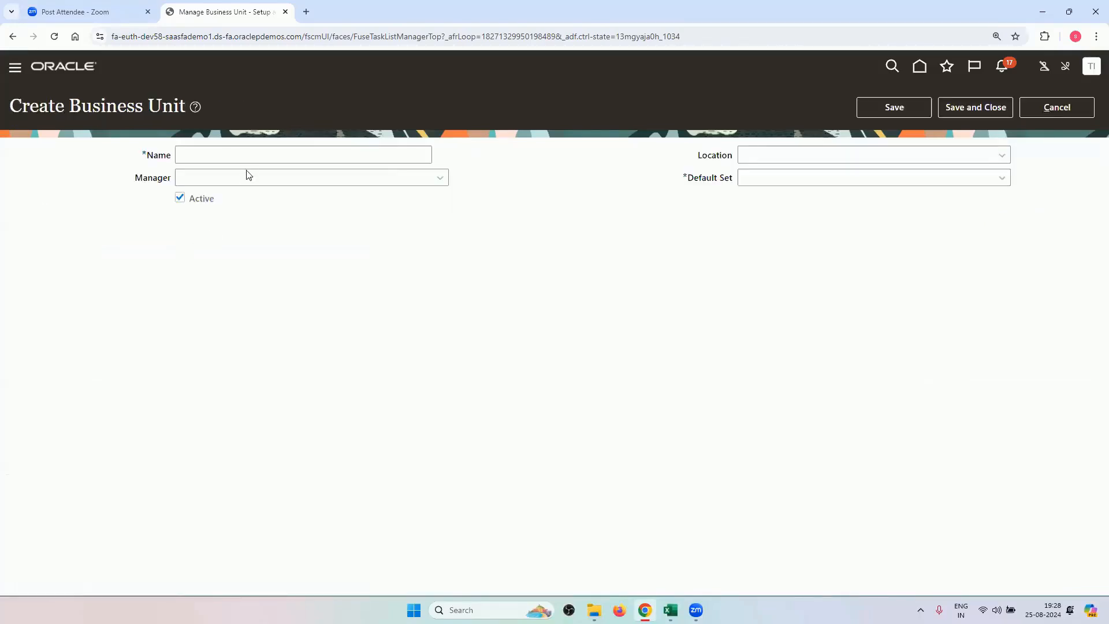
pyautogui.click(253, 157)
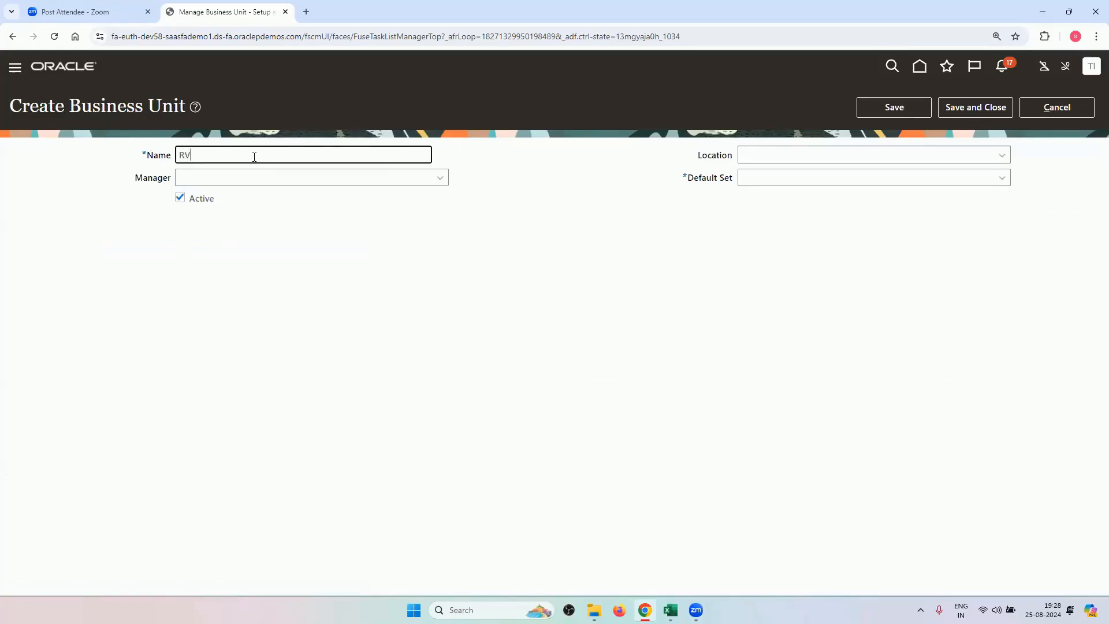
pyautogui.write('RV_BUSINESS_UNIT')
# Step: Search the locations for RV and assign RV_LOCATION1 as the business unit's location
pyautogui.click(1001, 154)
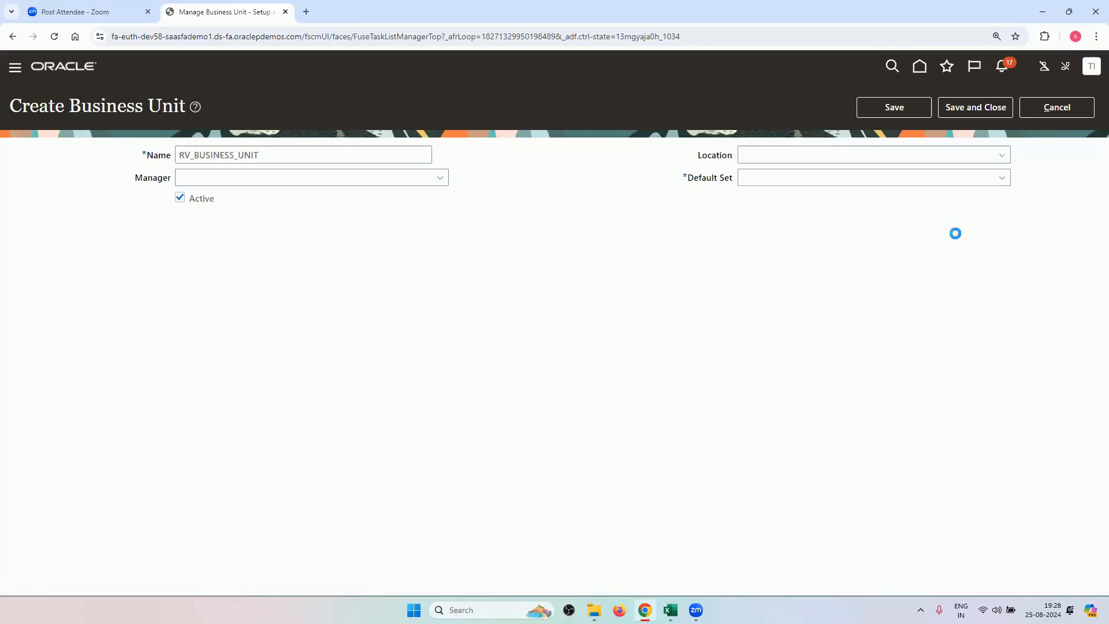
pyautogui.click(756, 365)
pyautogui.write('RV')
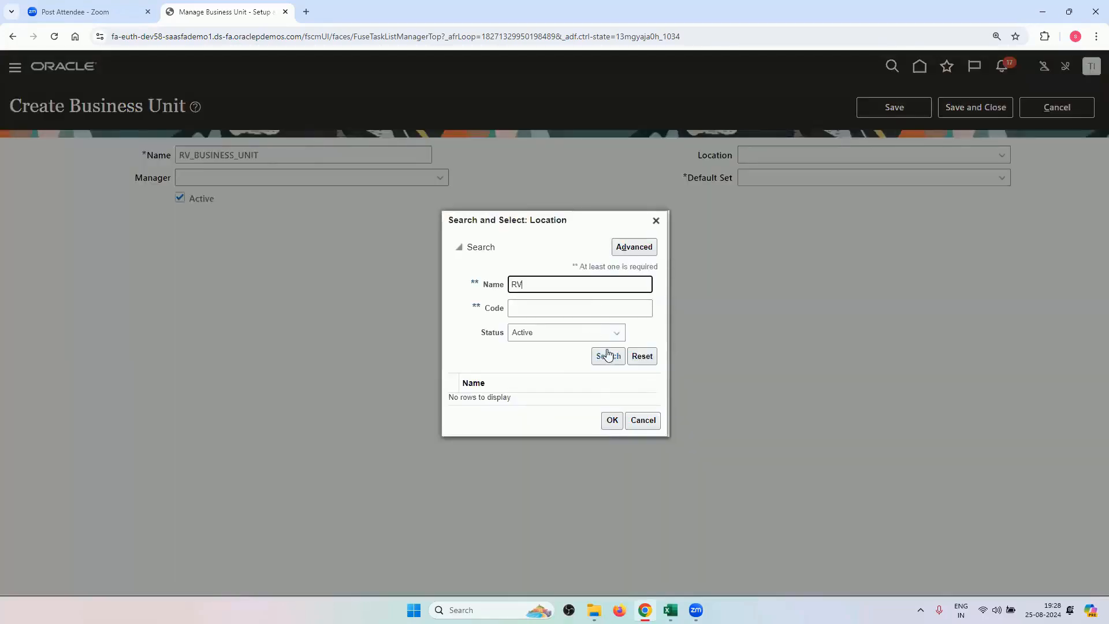
pyautogui.click(608, 355)
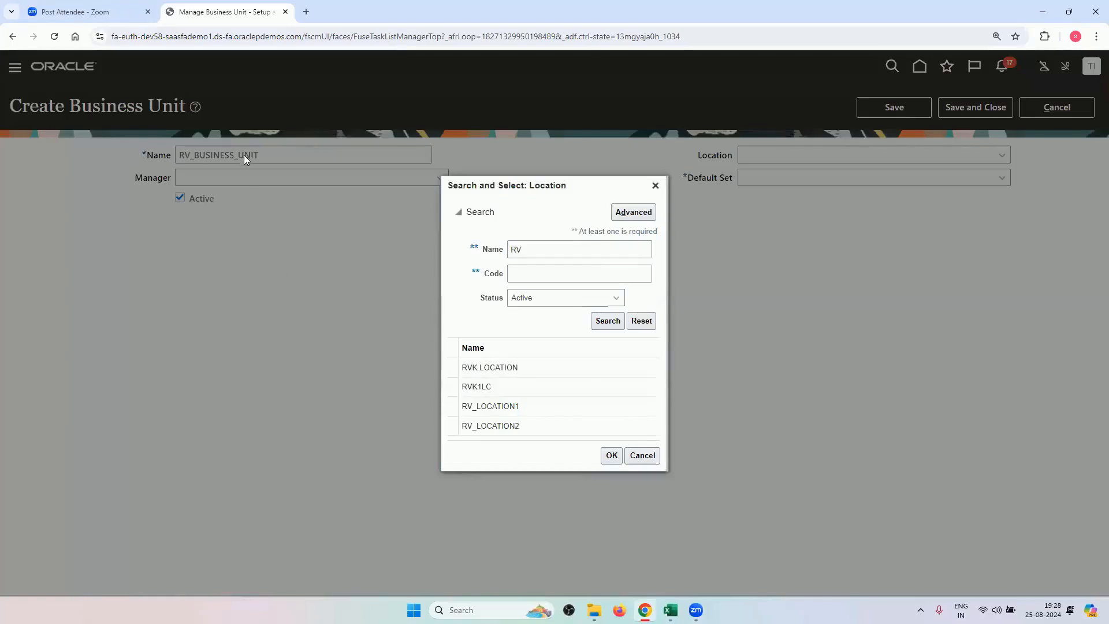
pyautogui.click(553, 409)
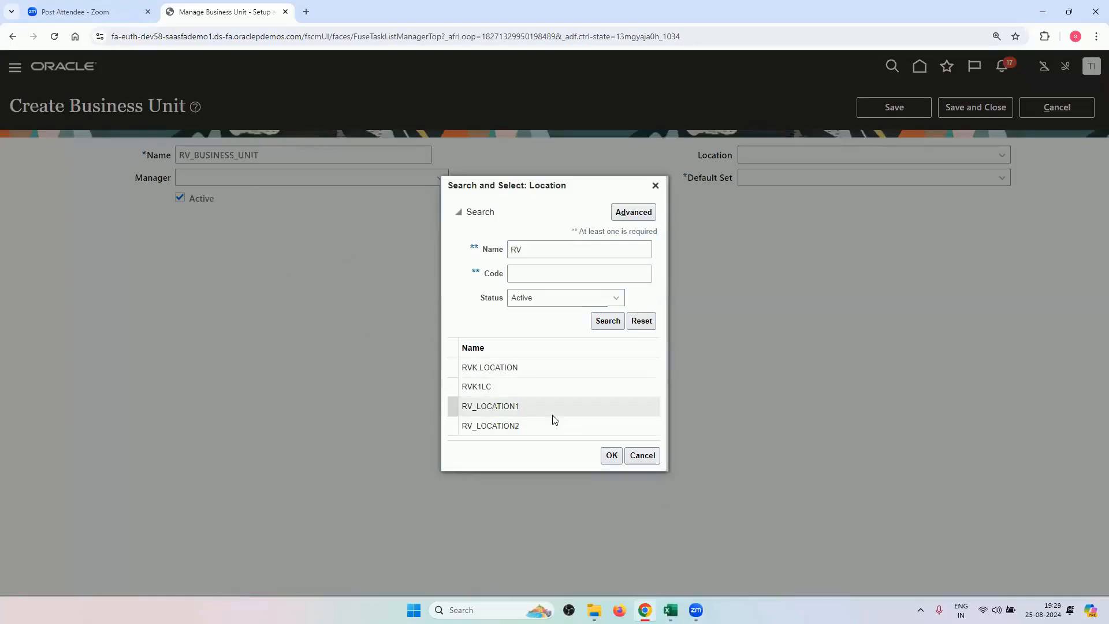
pyautogui.click(612, 455)
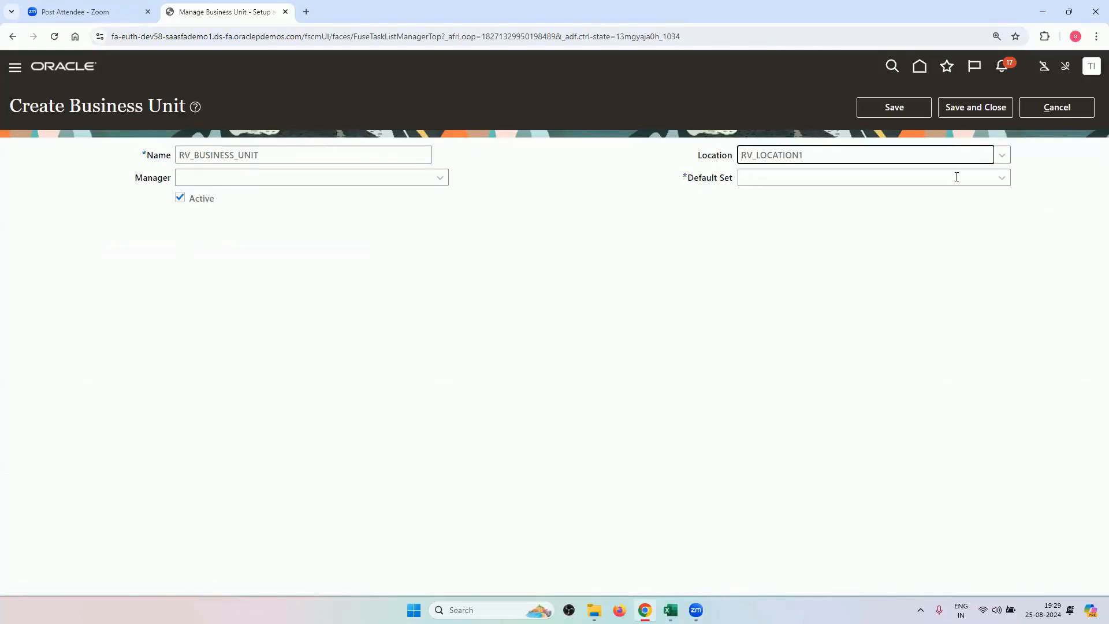
# Step: Search the reference data sets for the code COMMON and assign Common Set as the business unit's default set
pyautogui.click(1003, 177)
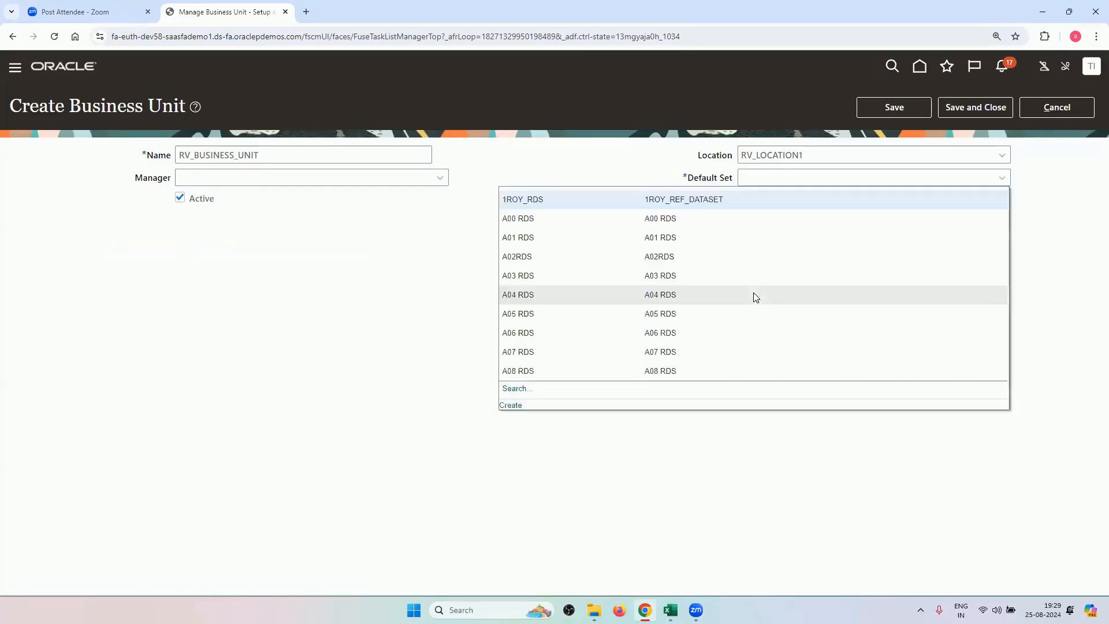
pyautogui.click(541, 390)
pyautogui.click(468, 271)
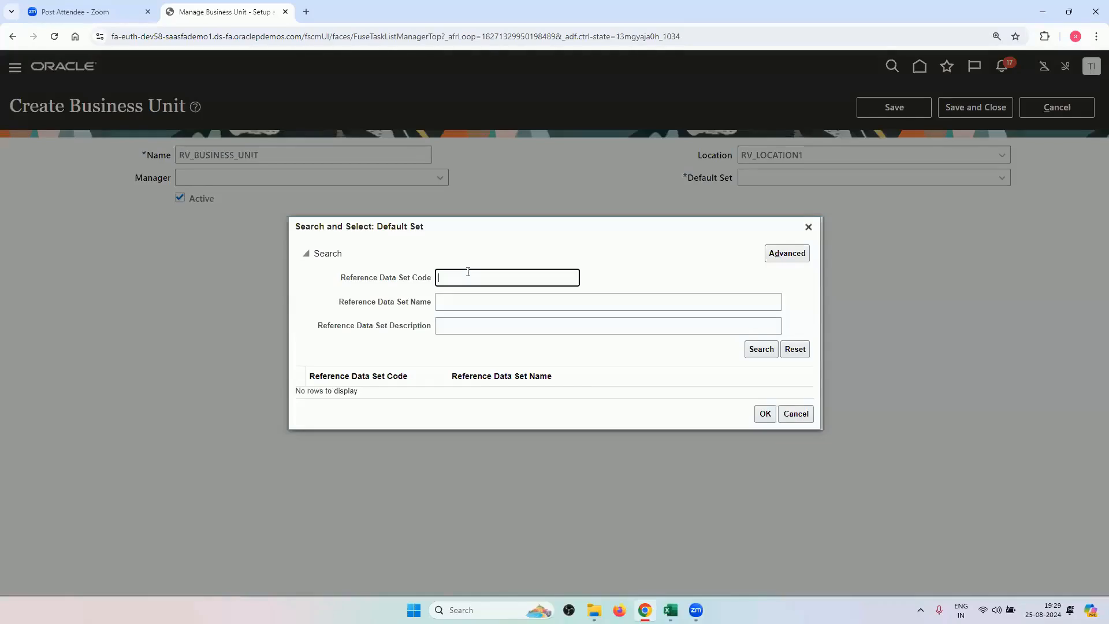
pyautogui.write('COMMON')
pyautogui.press('Return')
pyautogui.click(488, 392)
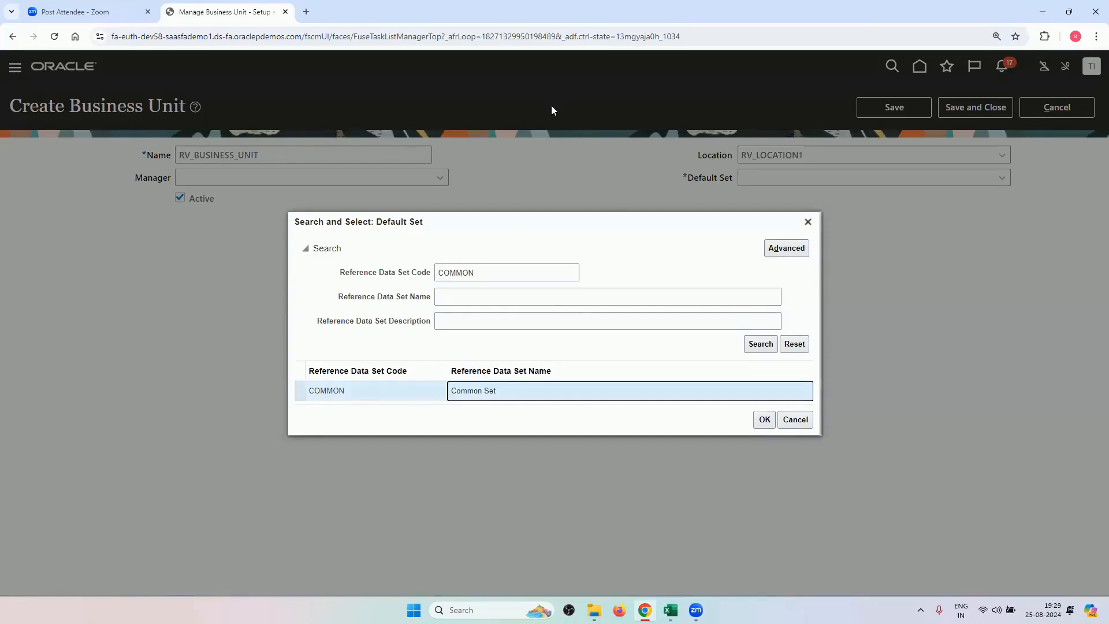
pyautogui.click(764, 419)
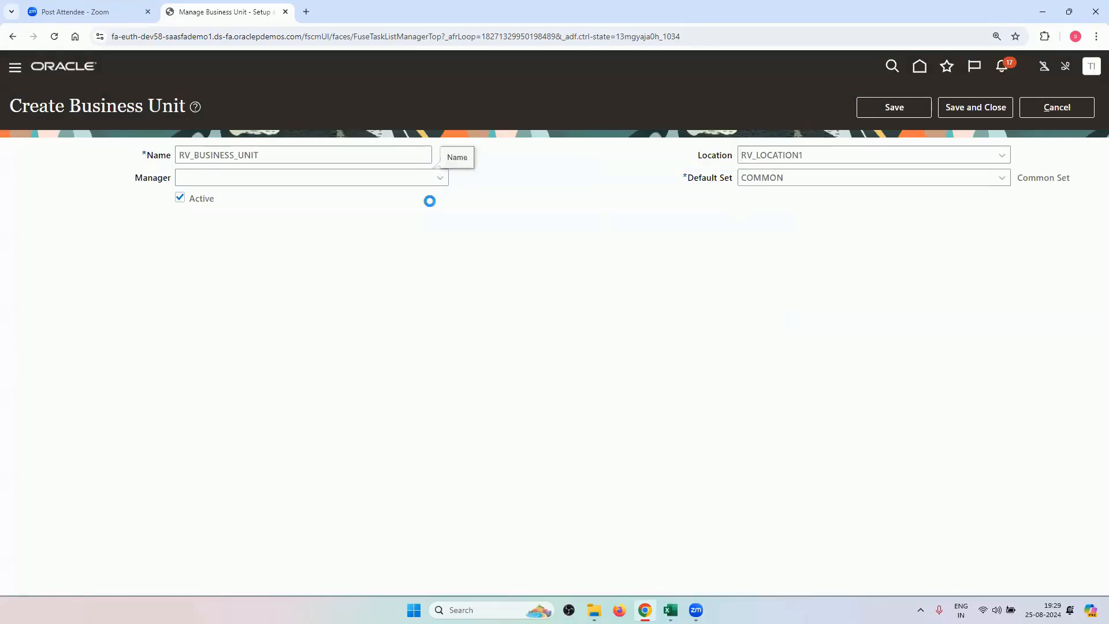
# Step: Review the available managers without choosing one, and save and close the new business unit
pyautogui.click(440, 178)
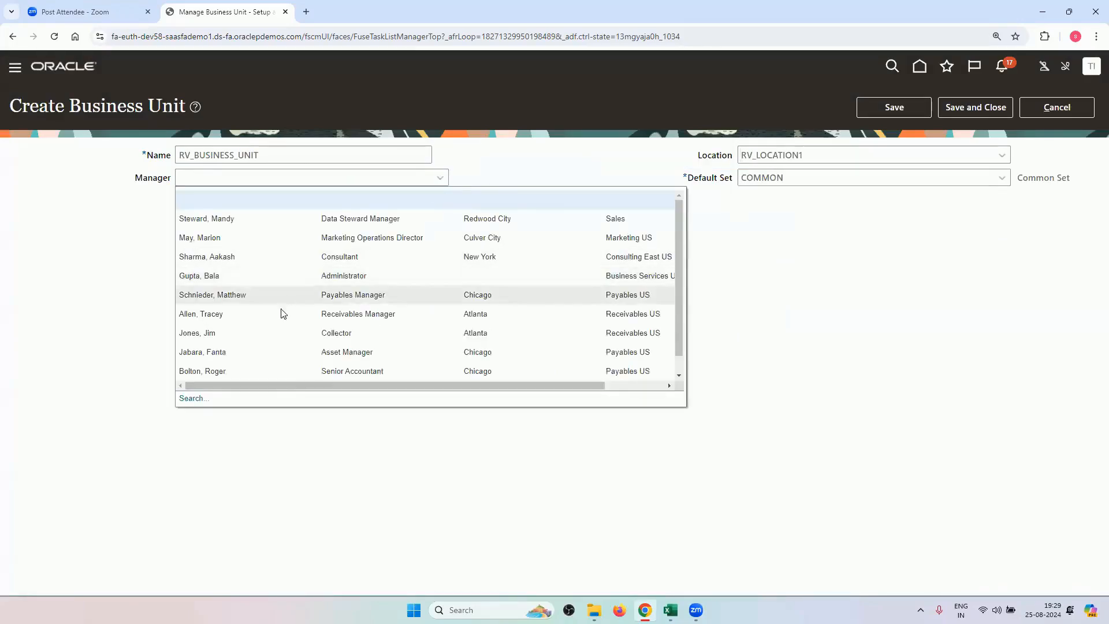
pyautogui.click(90, 343)
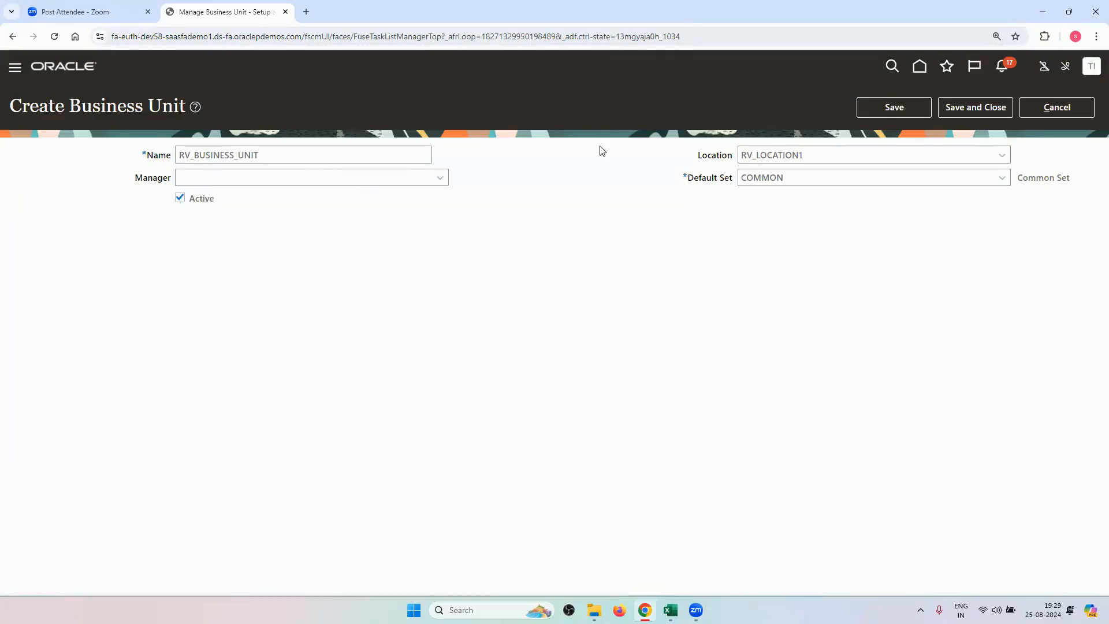
pyautogui.click(974, 107)
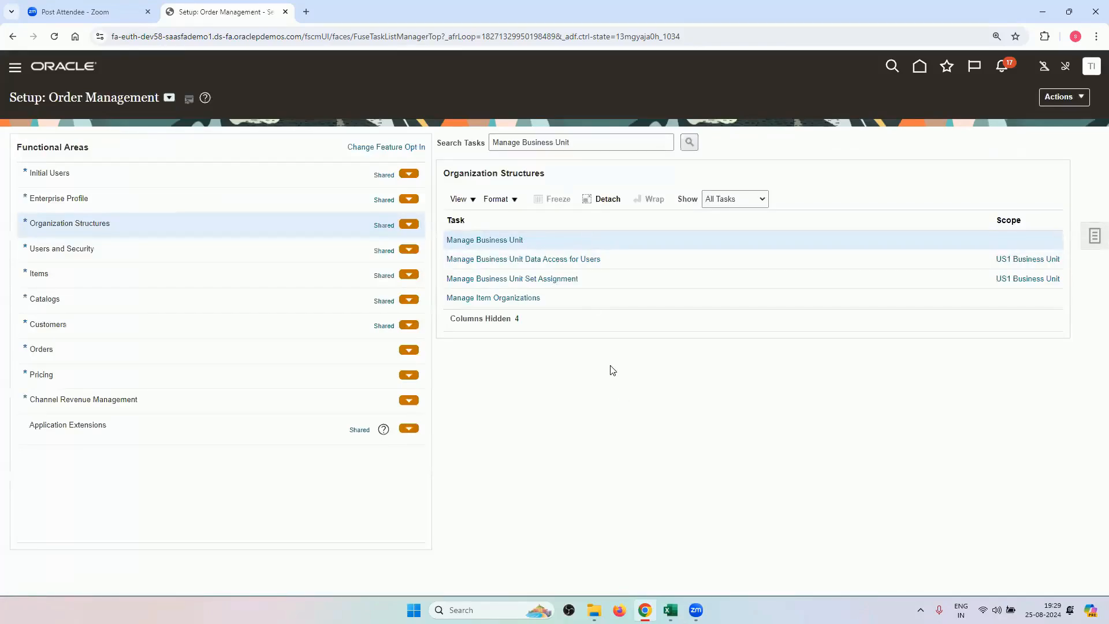
# Step: Switch to the Excel task list and select the task name Assign Business Unit Business Function
pyautogui.click(670, 610)
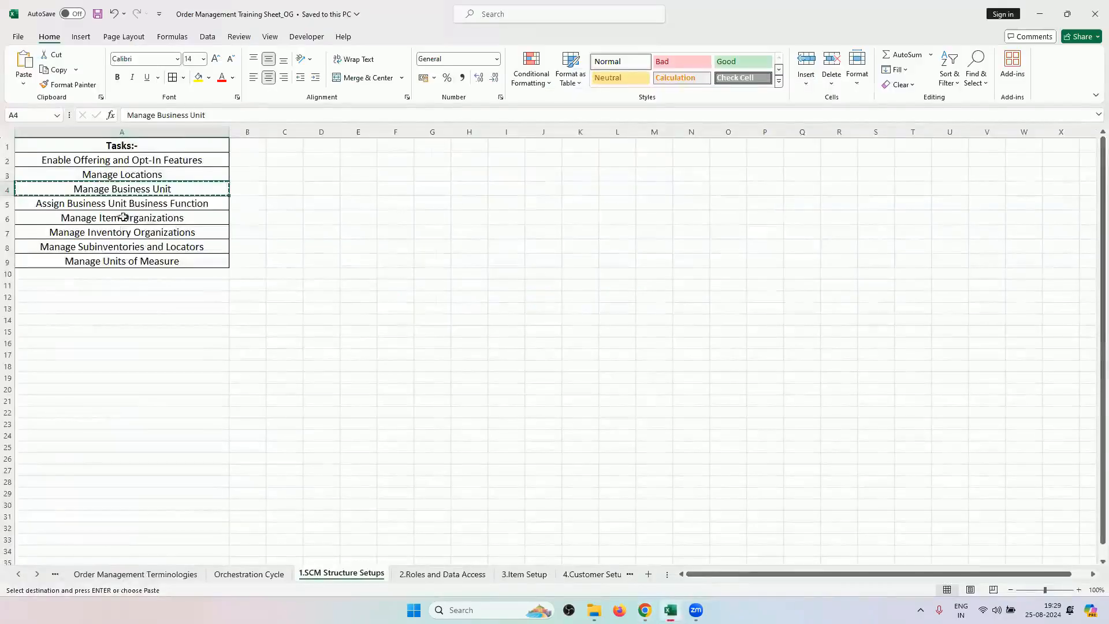
pyautogui.press('Down')
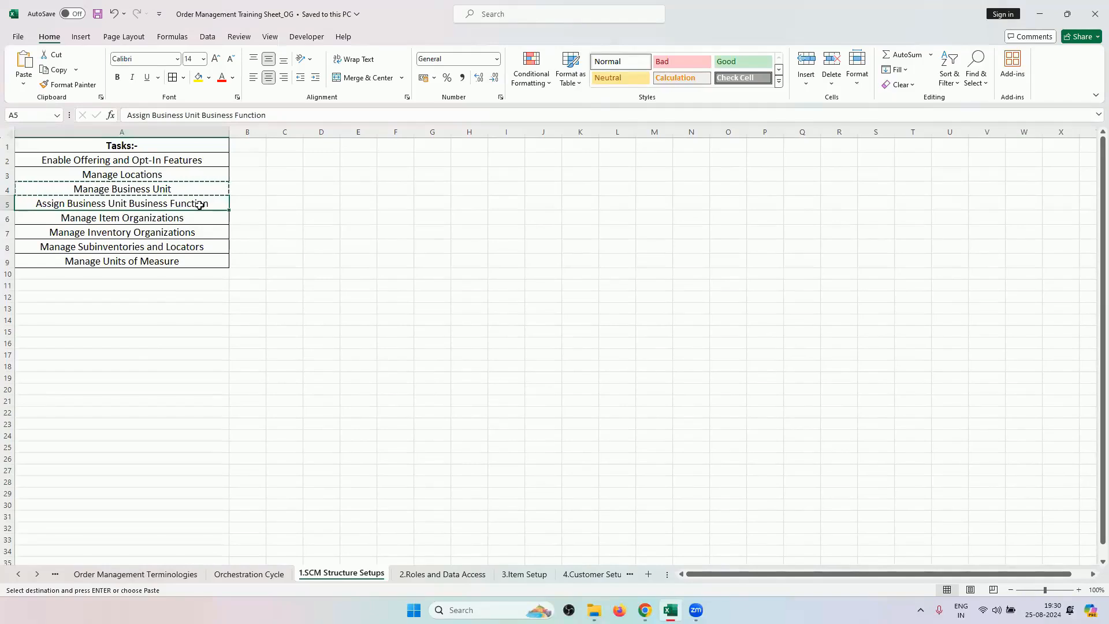
# Step: Copy the task name "Assign Business Unit Business Function" from the training sheet and search for it in Oracle's Order Management setup tasks
pyautogui.hotkey('ctrl', 'c')
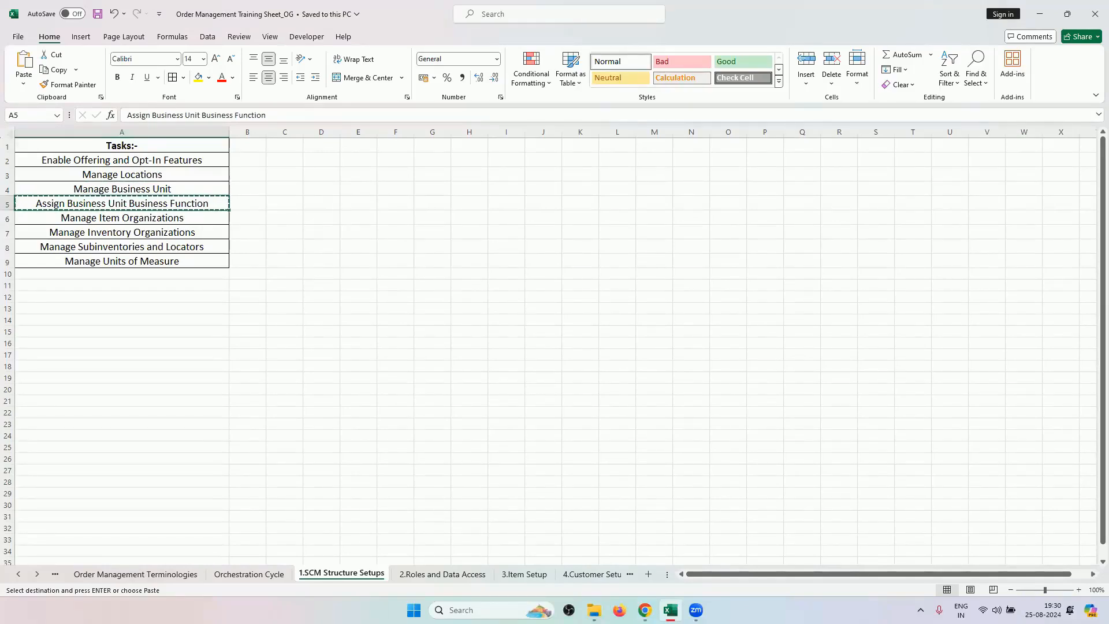
pyautogui.hotkey('alt', 'Tab')
pyautogui.tripleClick(555, 139)
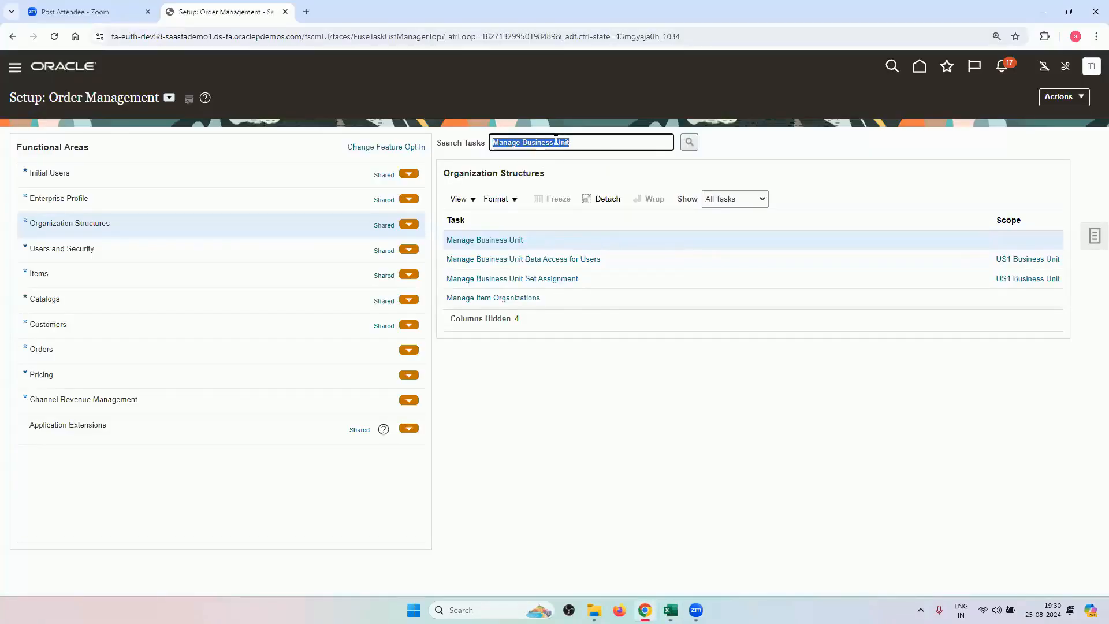
pyautogui.press('BackSpace')
pyautogui.hotkey('ctrl', 'v')
pyautogui.press('Return')
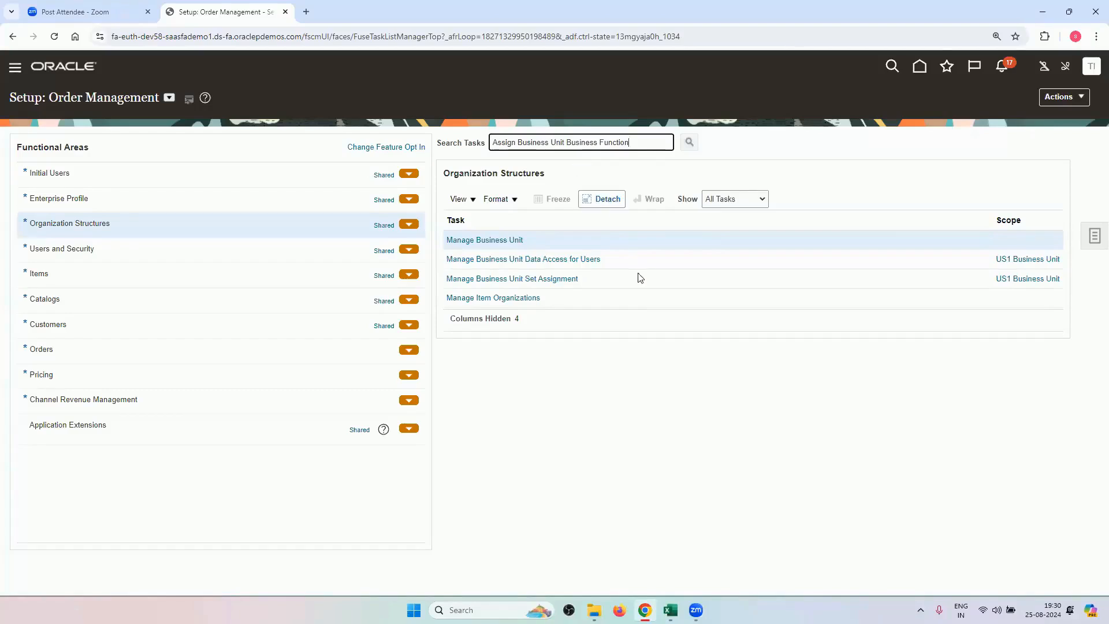
pyautogui.press('Return')
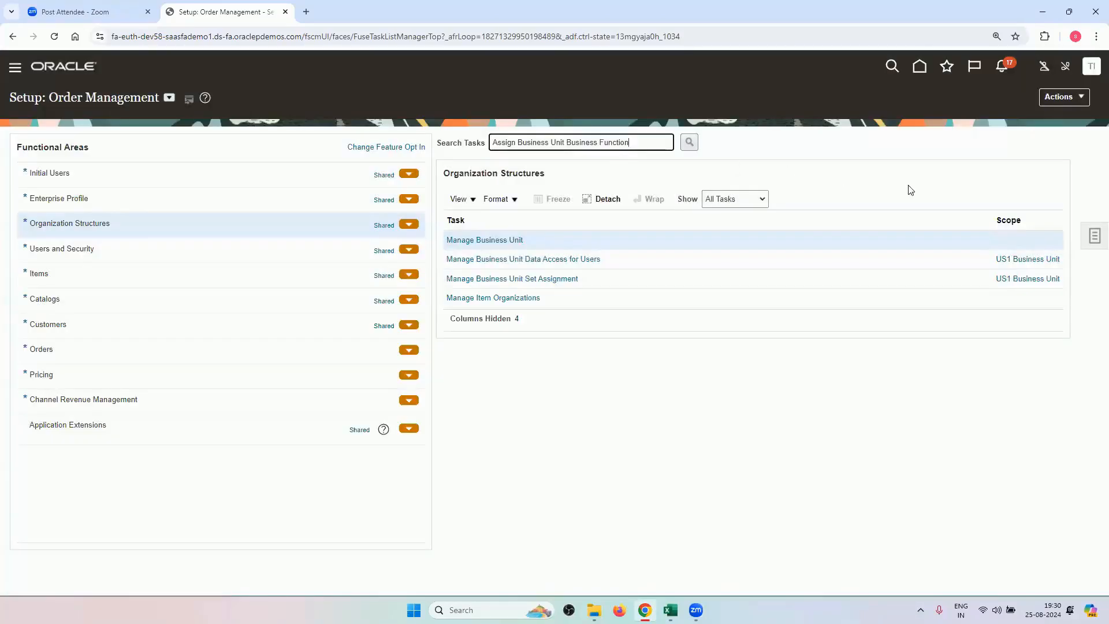
pyautogui.click(1094, 236)
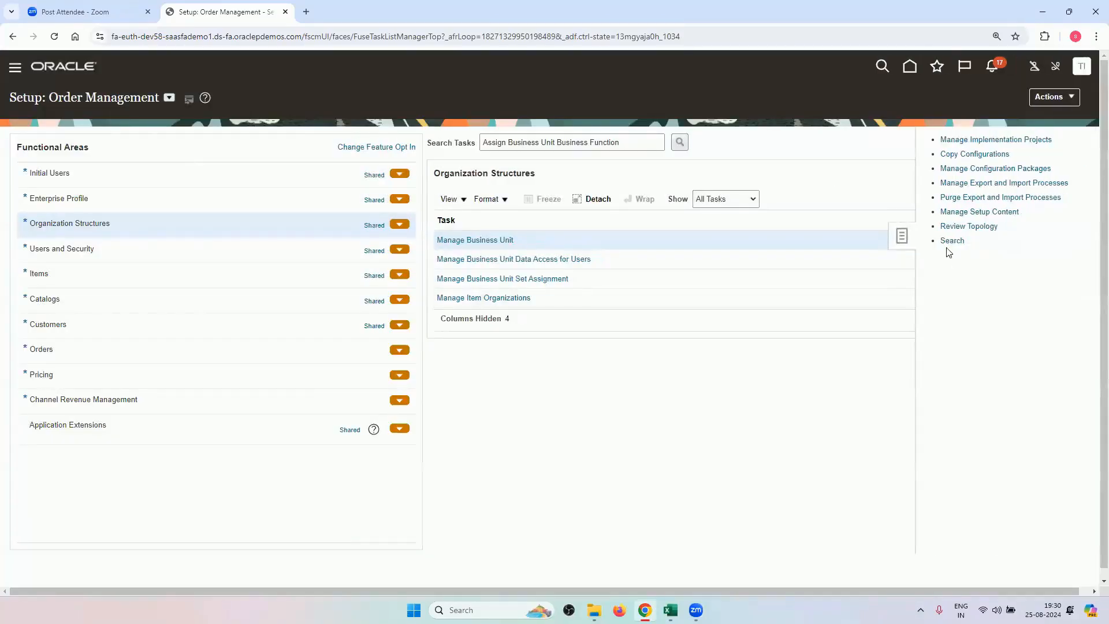
pyautogui.click(794, 176)
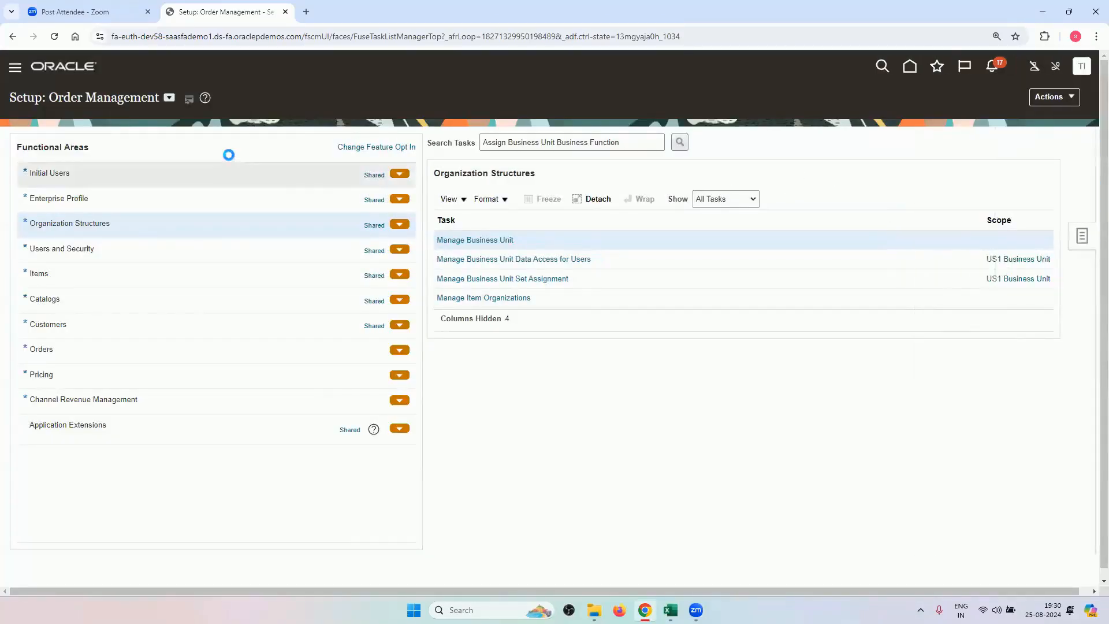
# Step: Switch the setup offering to Procurement and search its tasks for "Assign Business Unit Business Function"
pyautogui.click(169, 98)
pyautogui.scroll(-2, 224, 214)
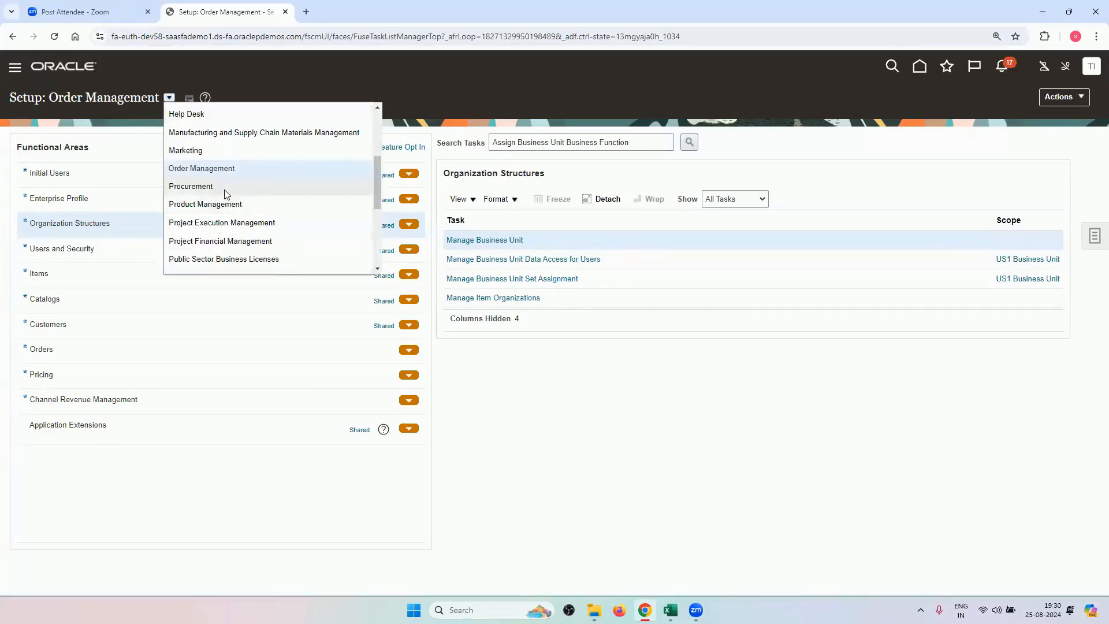
pyautogui.click(222, 186)
pyautogui.click(516, 145)
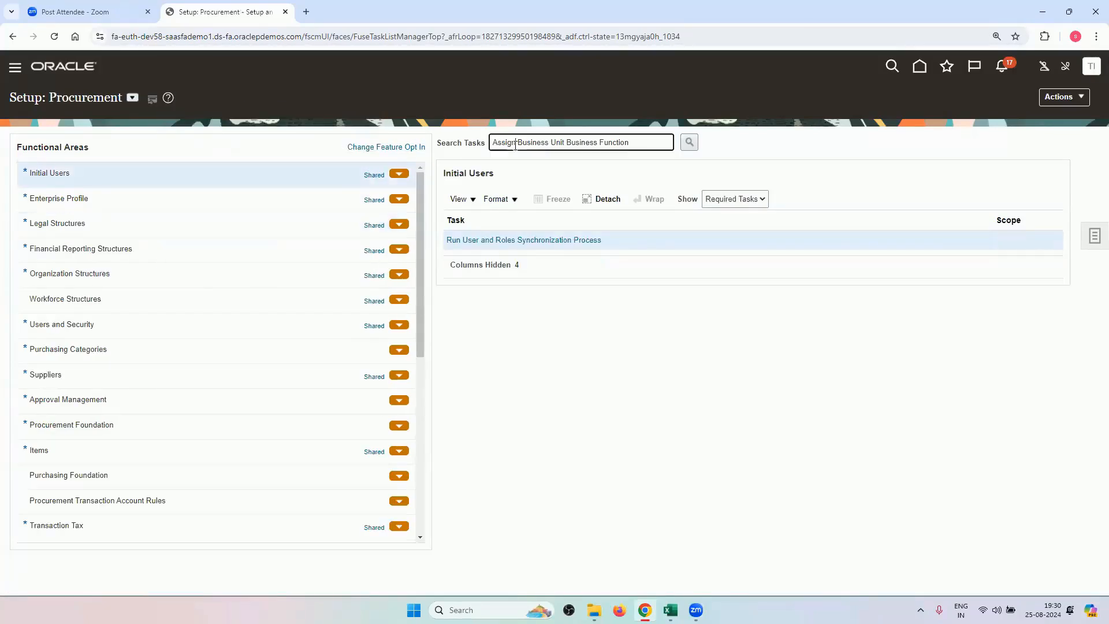
pyautogui.press('Return')
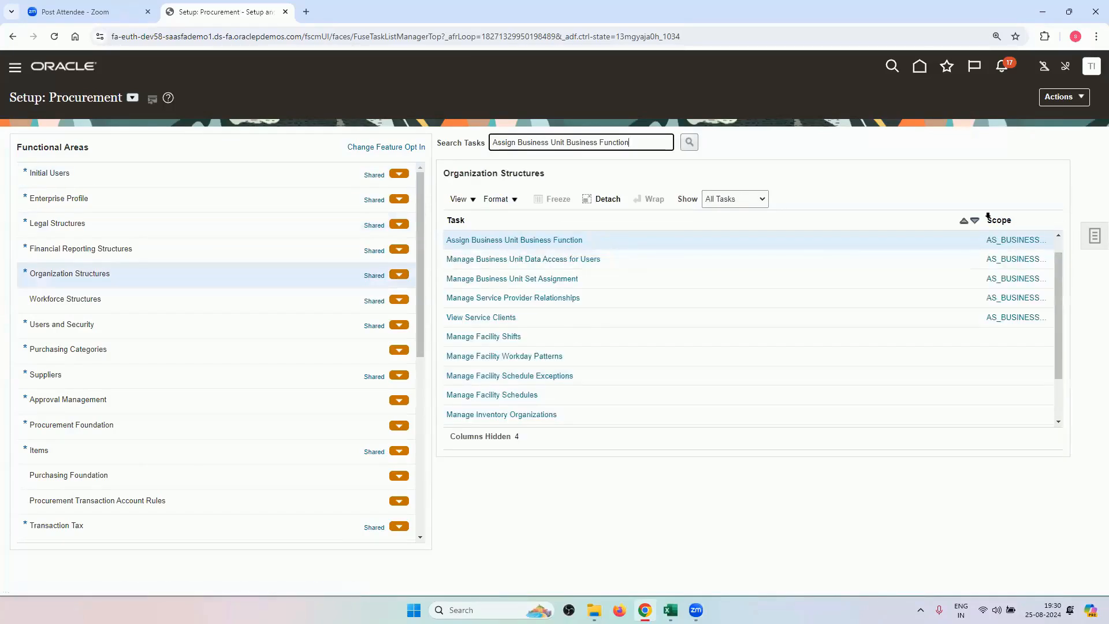
# Step: Open the scope selection of the Assign Business Unit Business Function task and proceed with Select and Add as the business unit
pyautogui.click(998, 247)
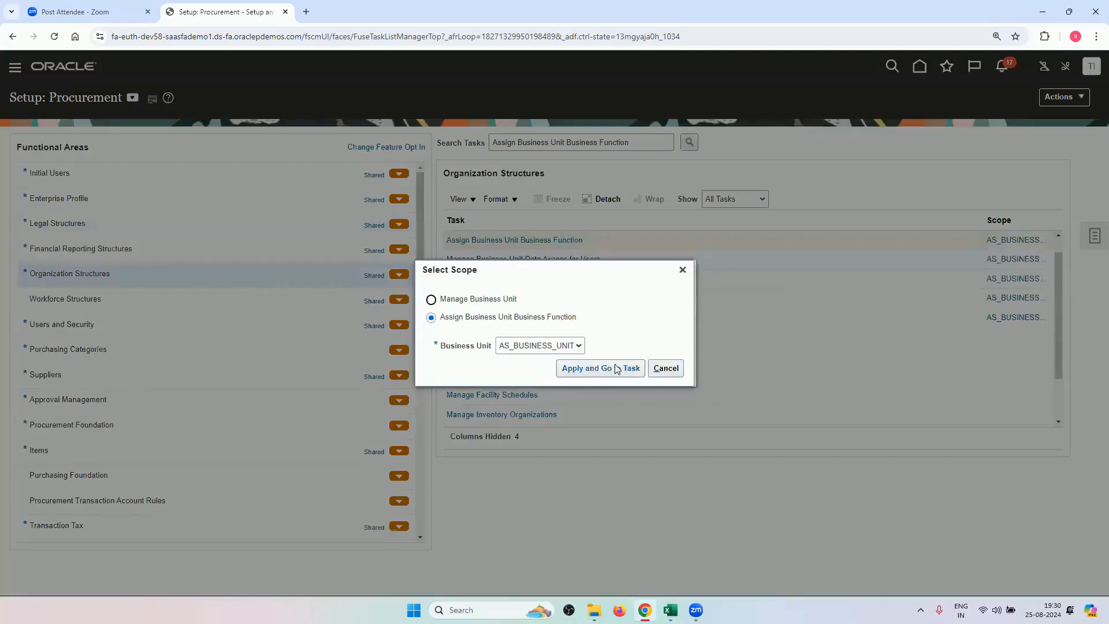
pyautogui.click(575, 346)
pyautogui.click(548, 397)
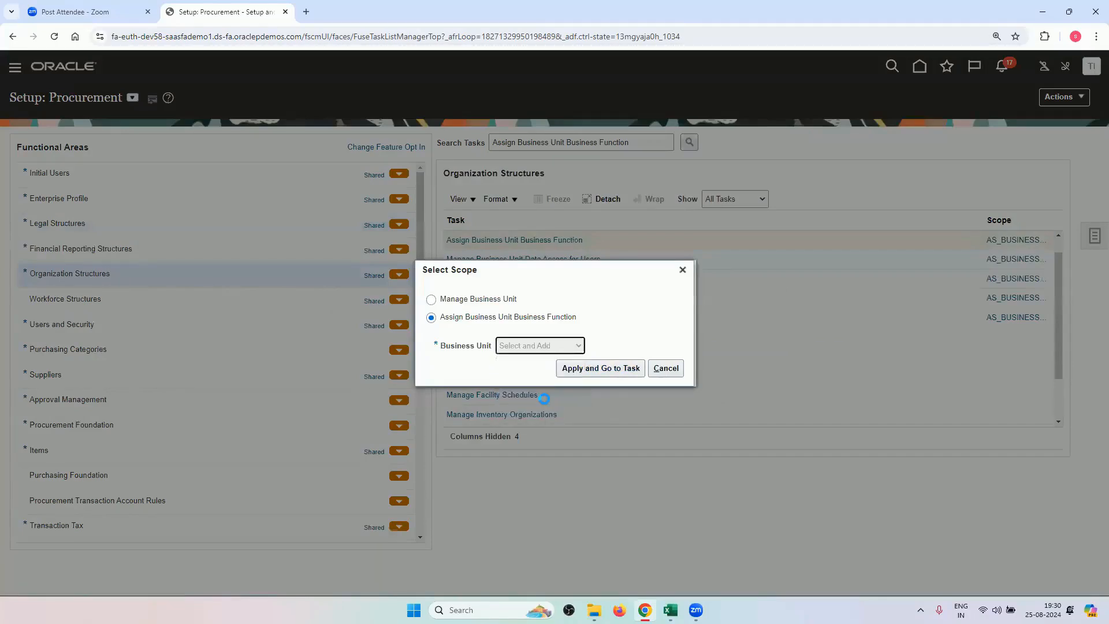
pyautogui.click(569, 367)
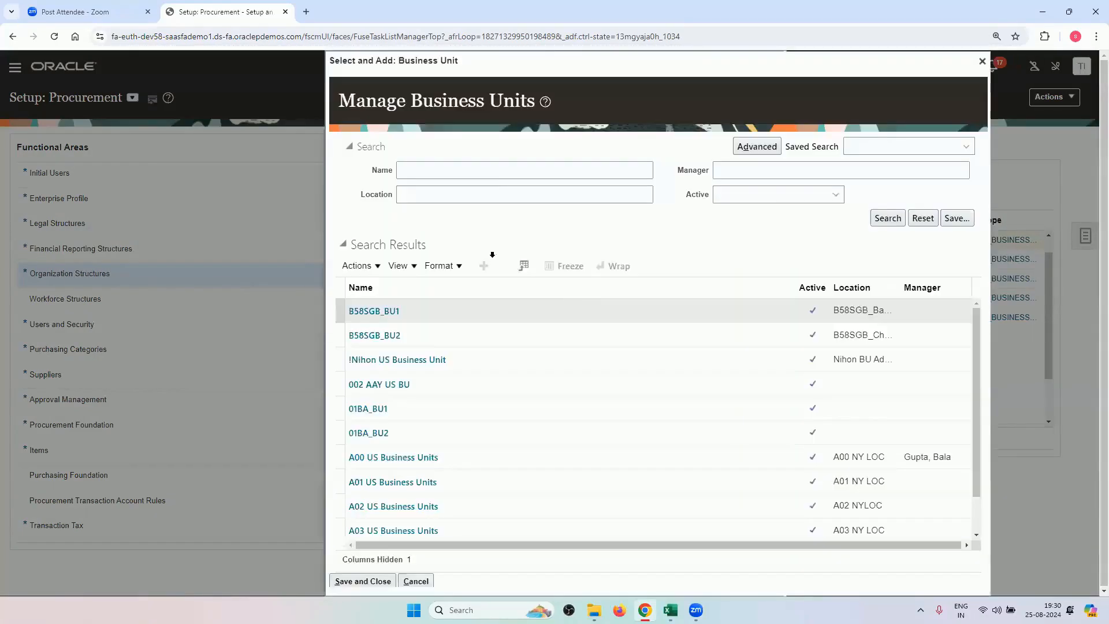
# Step: Search the business units for "RV" and apply RV_BUSINESS_UNIT as the task's scope
pyautogui.click(499, 171)
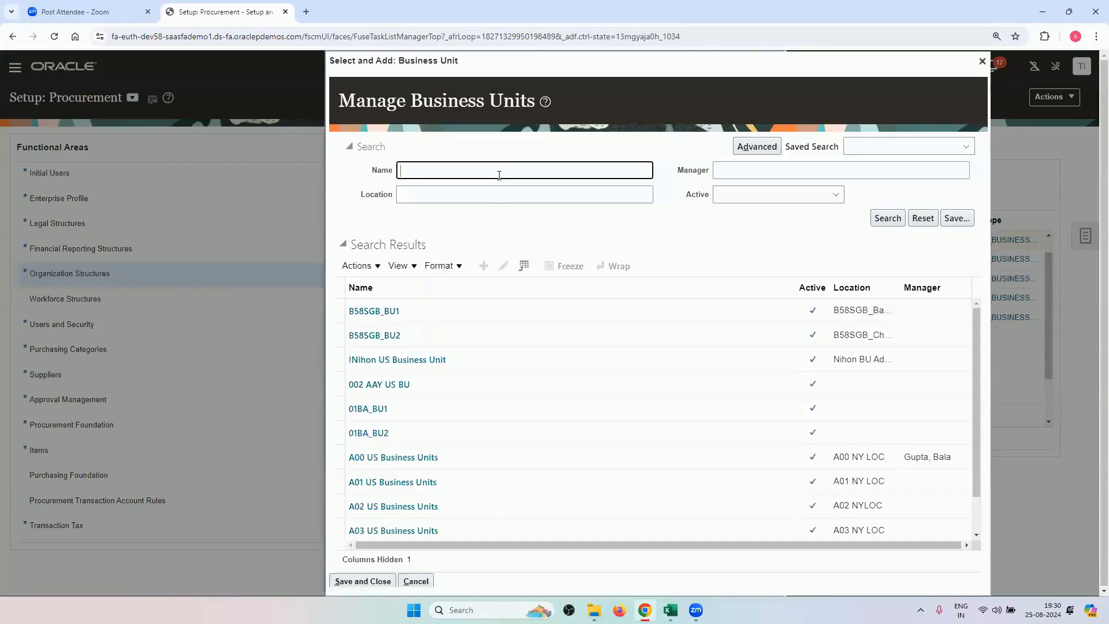
pyautogui.write('RV')
pyautogui.press('Return')
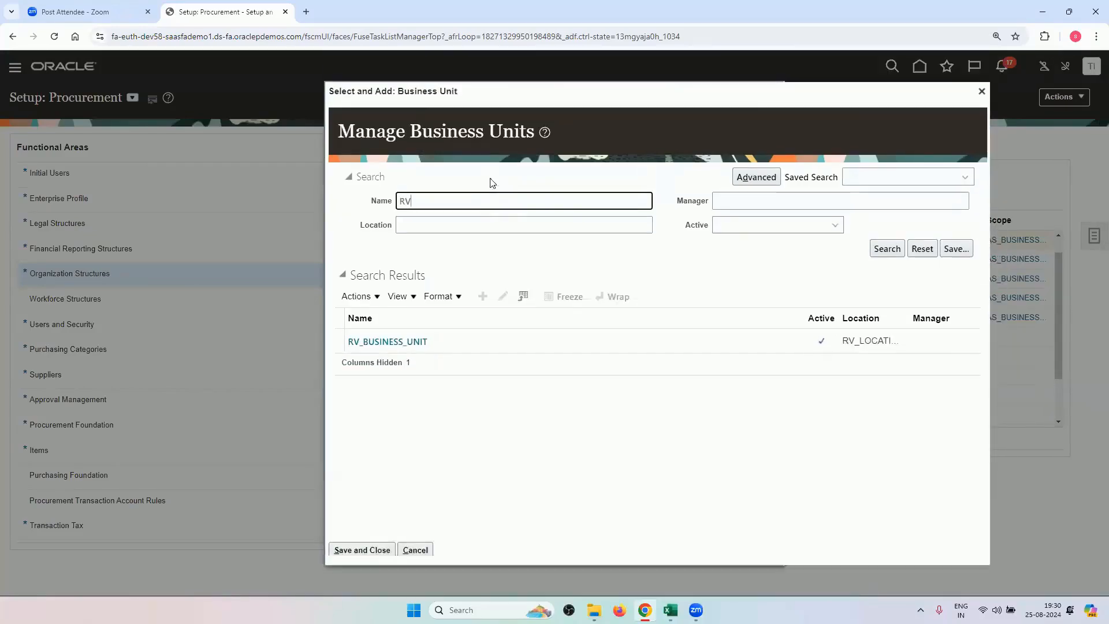
pyautogui.click(473, 338)
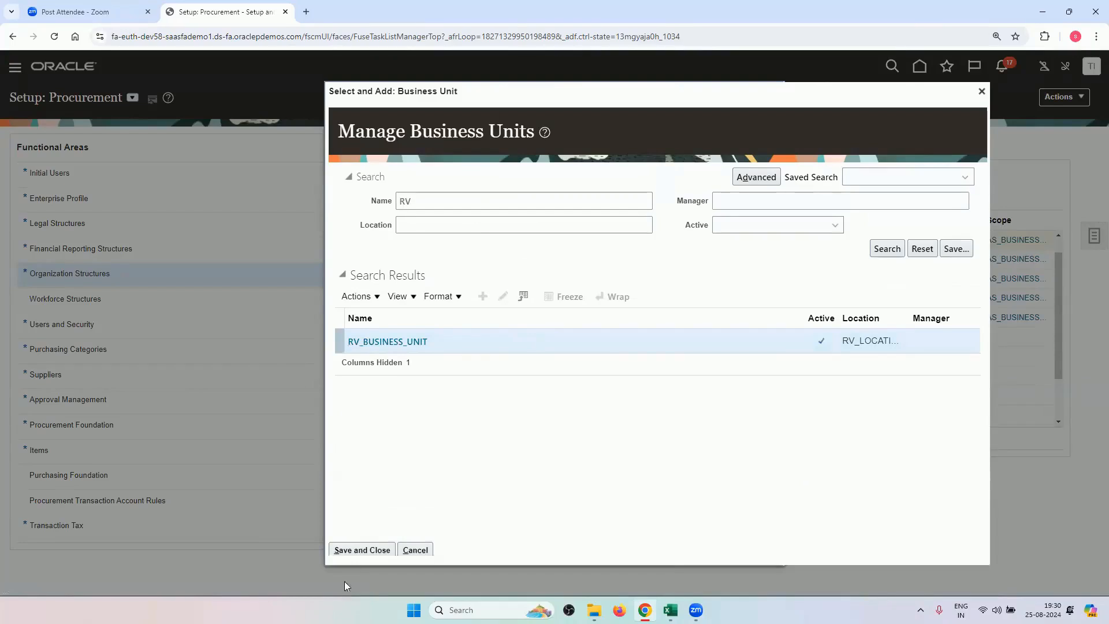
pyautogui.click(363, 549)
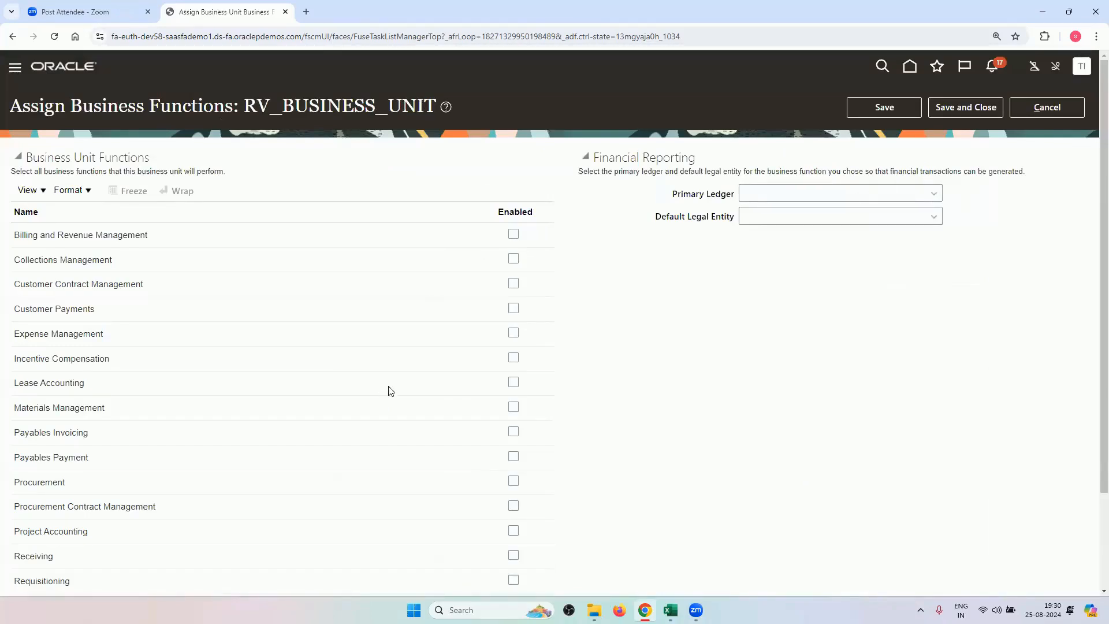
# Step: Enable the Billing and Revenue Management, Customer Payments, Materials Management, Payables Invoicing, Payables Payment and Procurement functions for RV_BUSINESS_UNIT
pyautogui.scroll(-2, 436, 231)
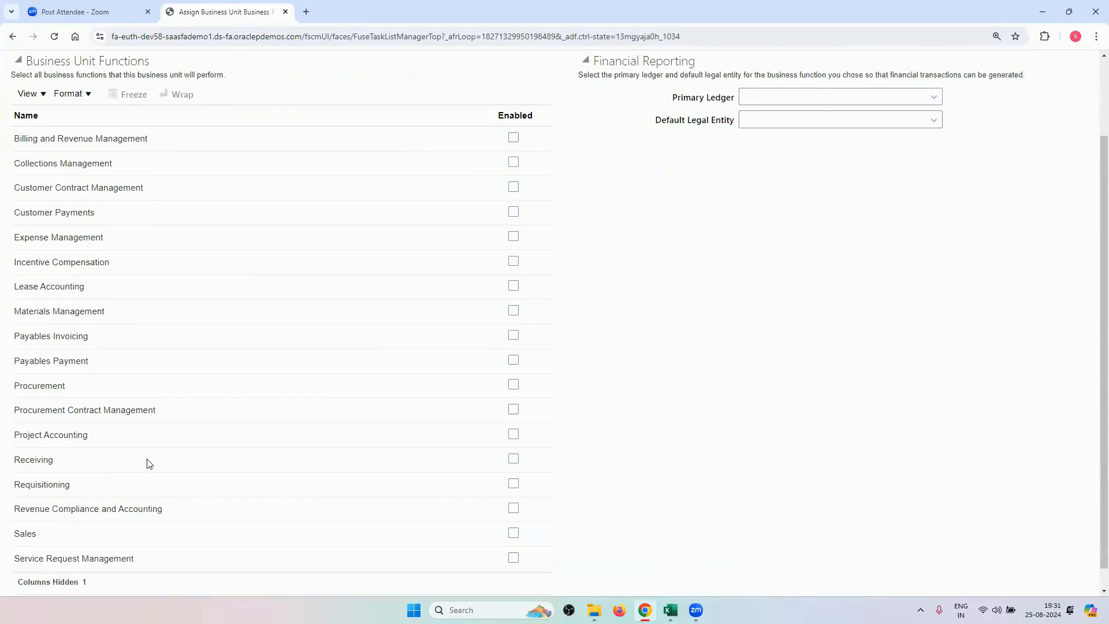
pyautogui.scroll(-1, 180, 466)
pyautogui.scroll(2, 180, 468)
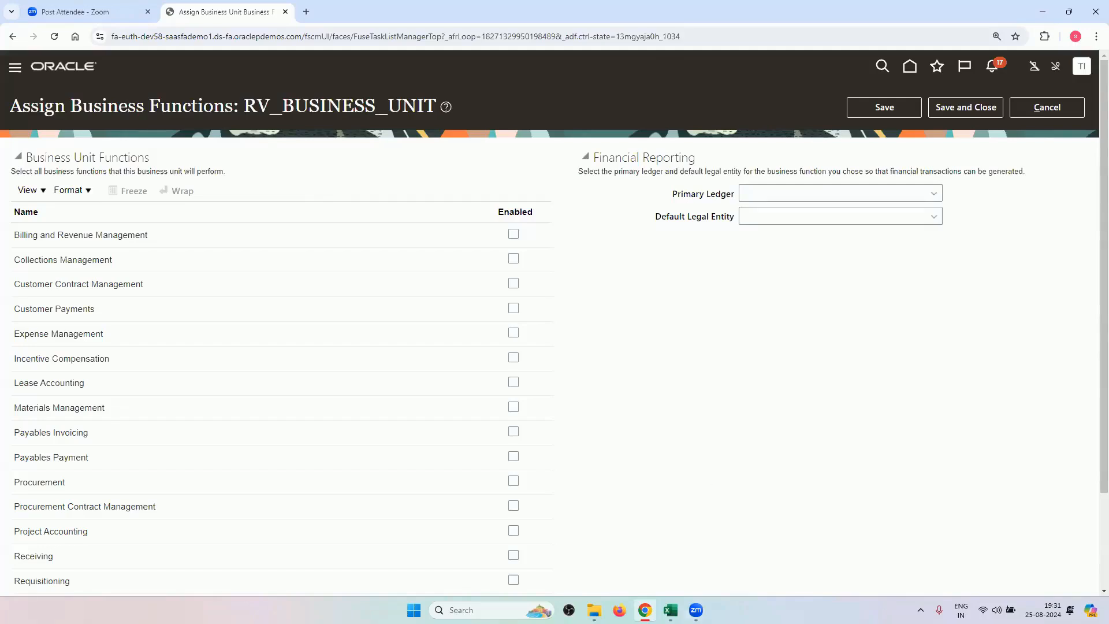
pyautogui.moveTo(670, 610)
pyautogui.click(513, 234)
pyautogui.click(514, 307)
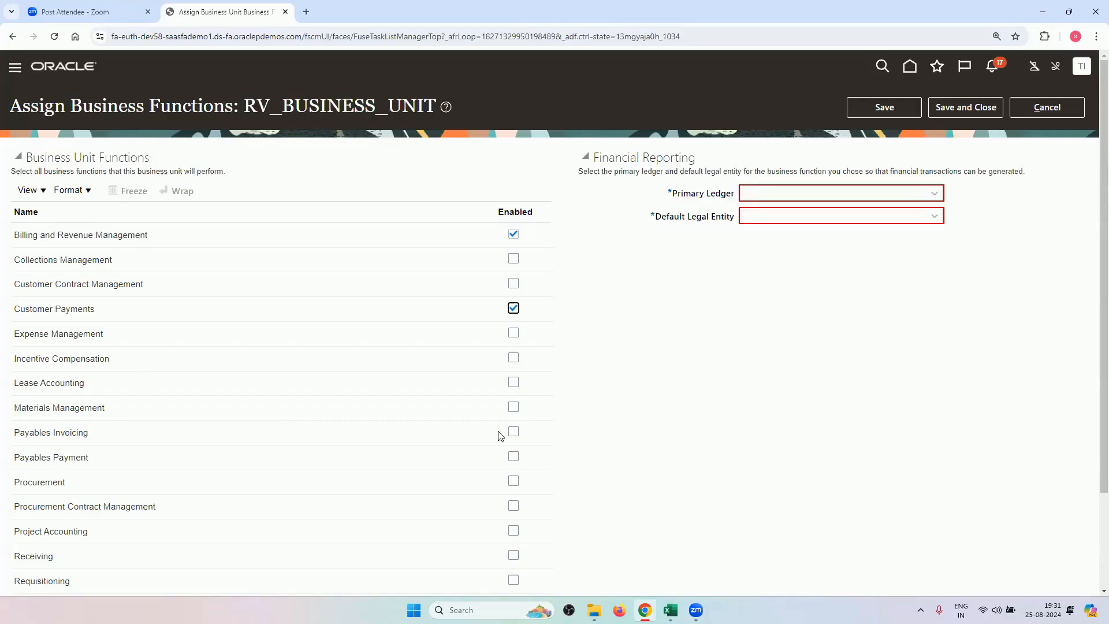
pyautogui.click(514, 409)
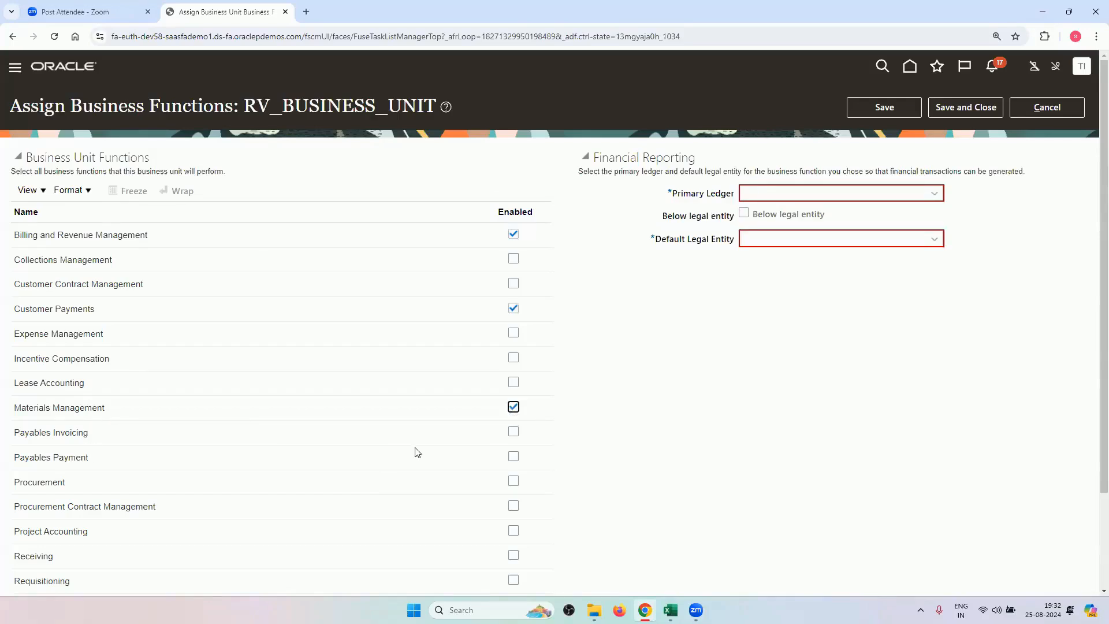
pyautogui.click(513, 433)
pyautogui.click(513, 459)
pyautogui.click(512, 480)
# Step: Enable the Receiving, Requisitioning, Sales and Service Request Management functions and review the selected functions
pyautogui.scroll(-2, 554, 462)
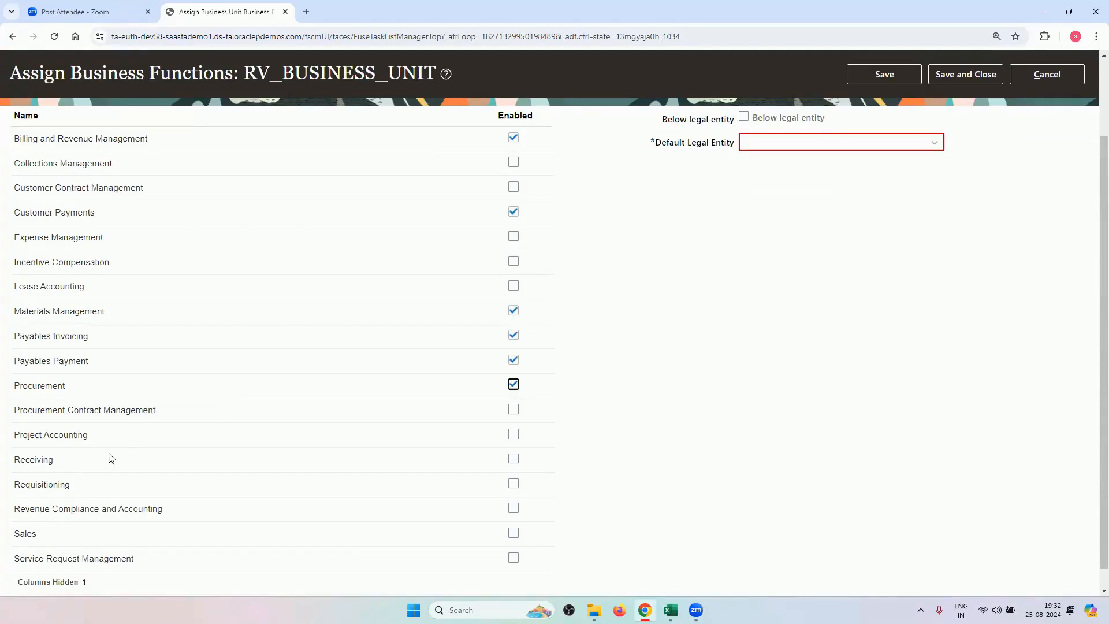
pyautogui.click(513, 459)
pyautogui.click(514, 484)
pyautogui.click(513, 533)
pyautogui.scroll(-1, 296, 519)
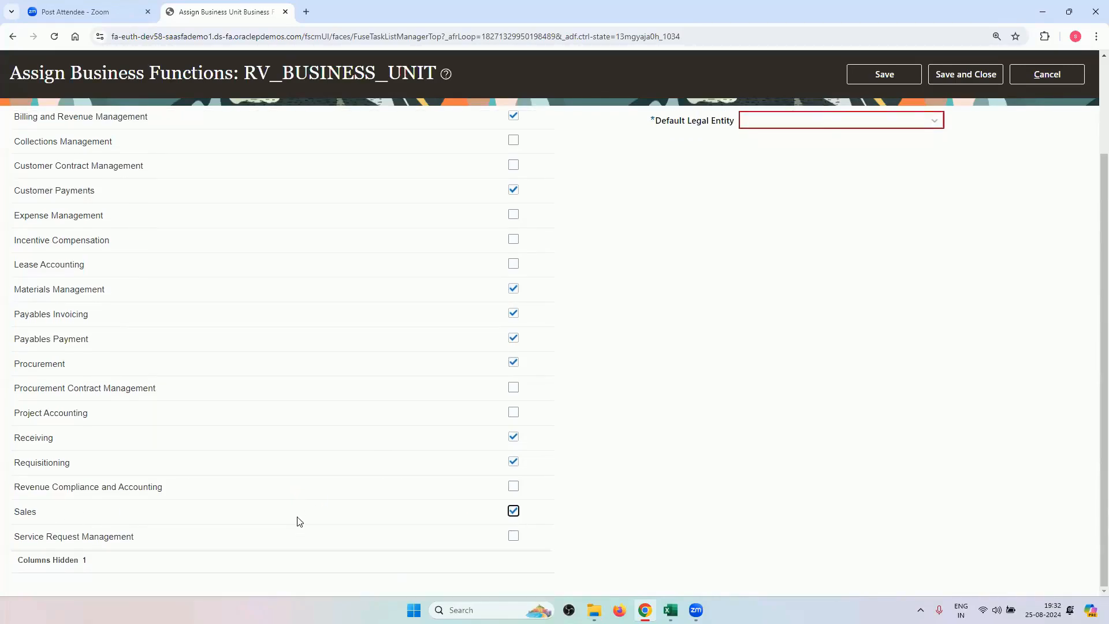
pyautogui.click(514, 537)
pyautogui.scroll(2, 450, 391)
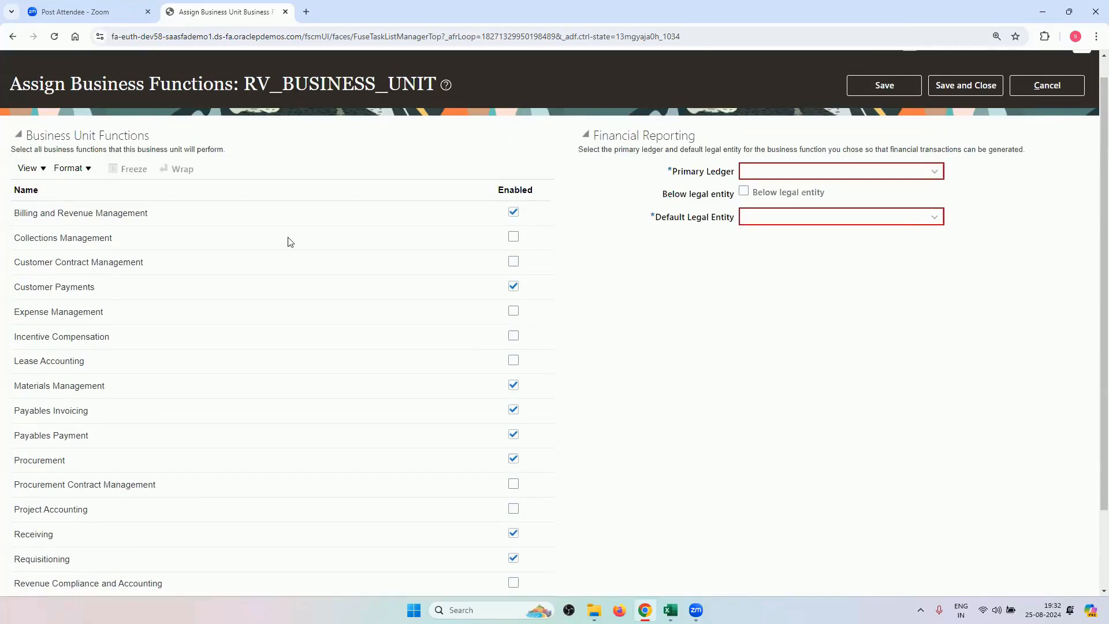
pyautogui.scroll(-3, 292, 263)
pyautogui.scroll(2, 333, 359)
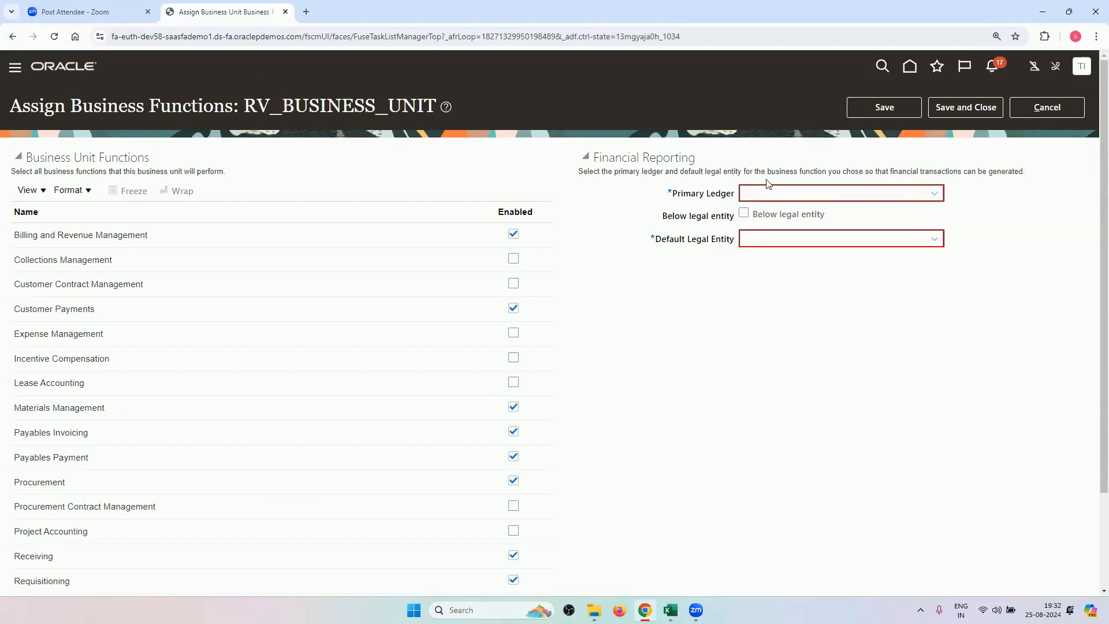
# Step: Search the primary ledgers for "US" and assign US Primary Ledger with US1 Legal Entity
pyautogui.click(754, 196)
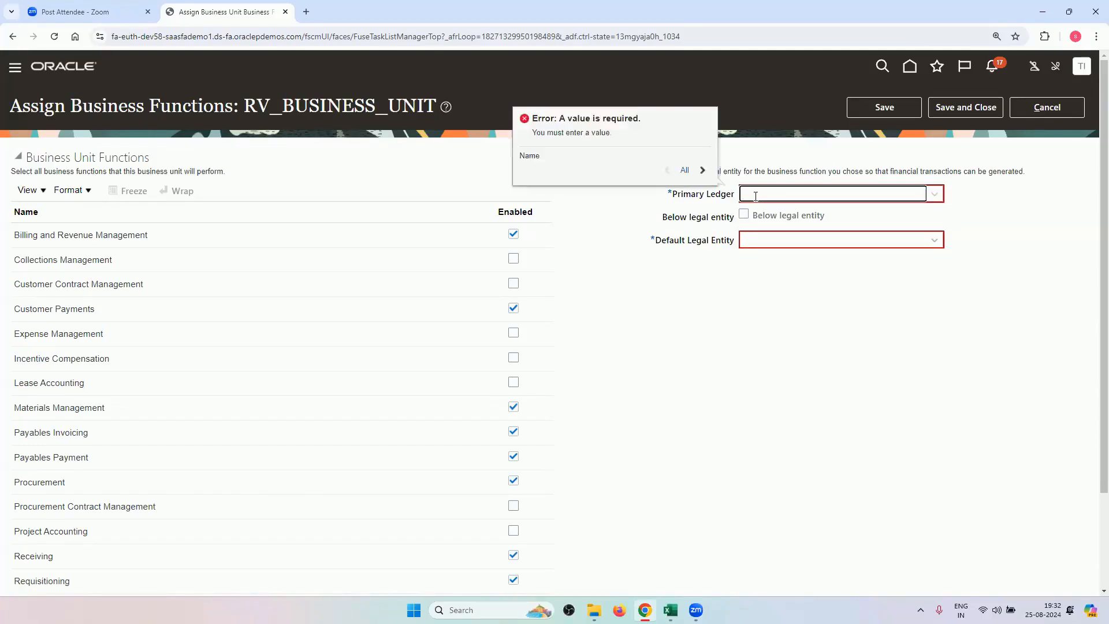
pyautogui.write('US')
pyautogui.press('Tab')
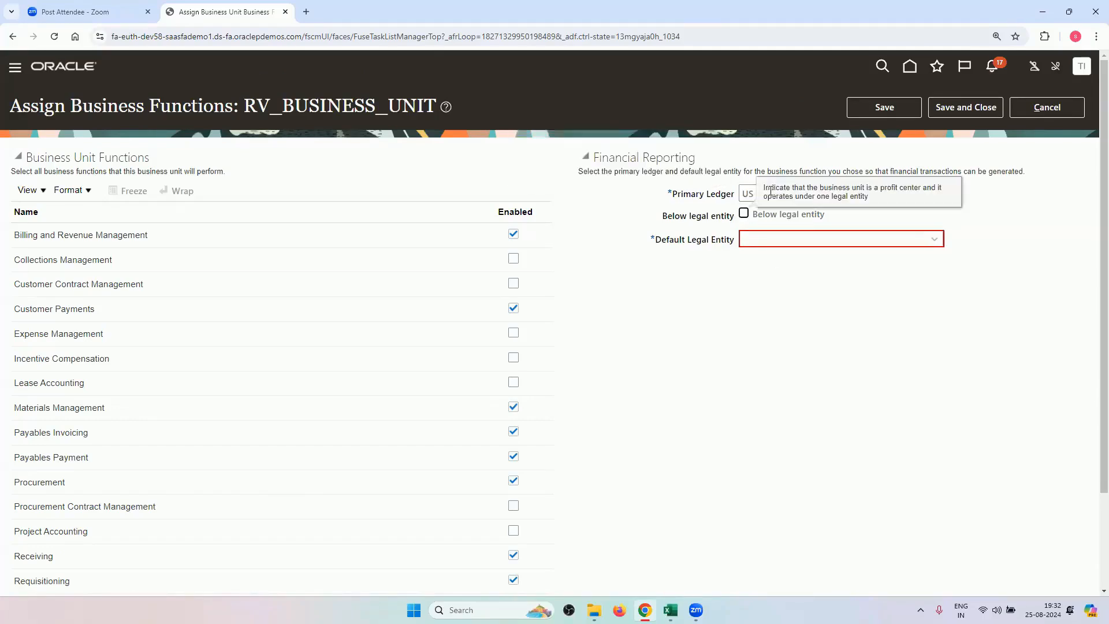
pyautogui.click(797, 283)
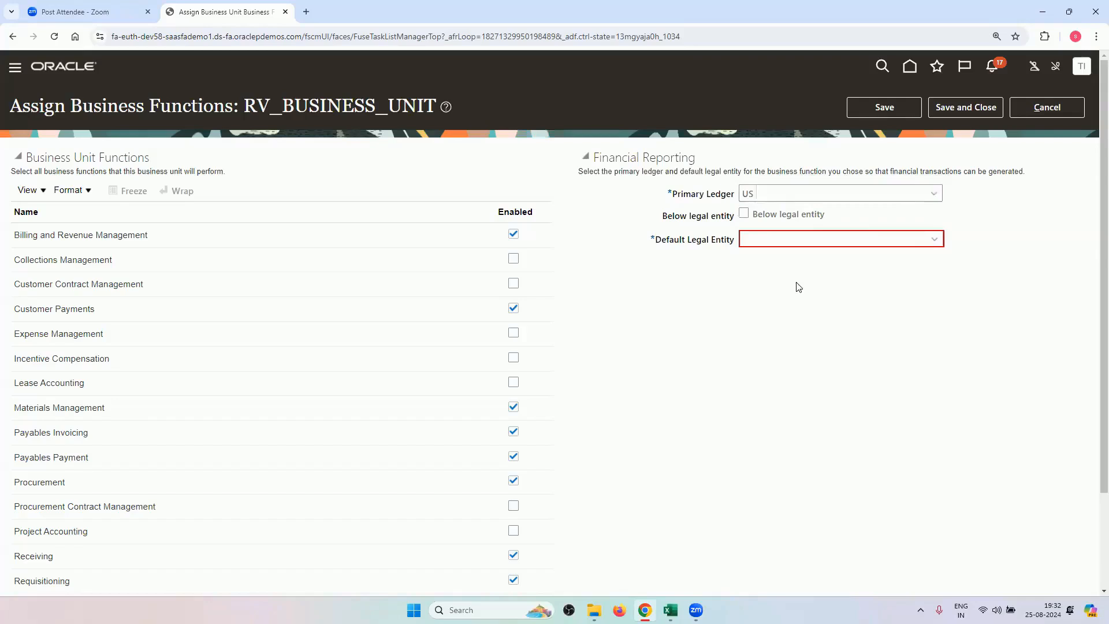
pyautogui.click(934, 194)
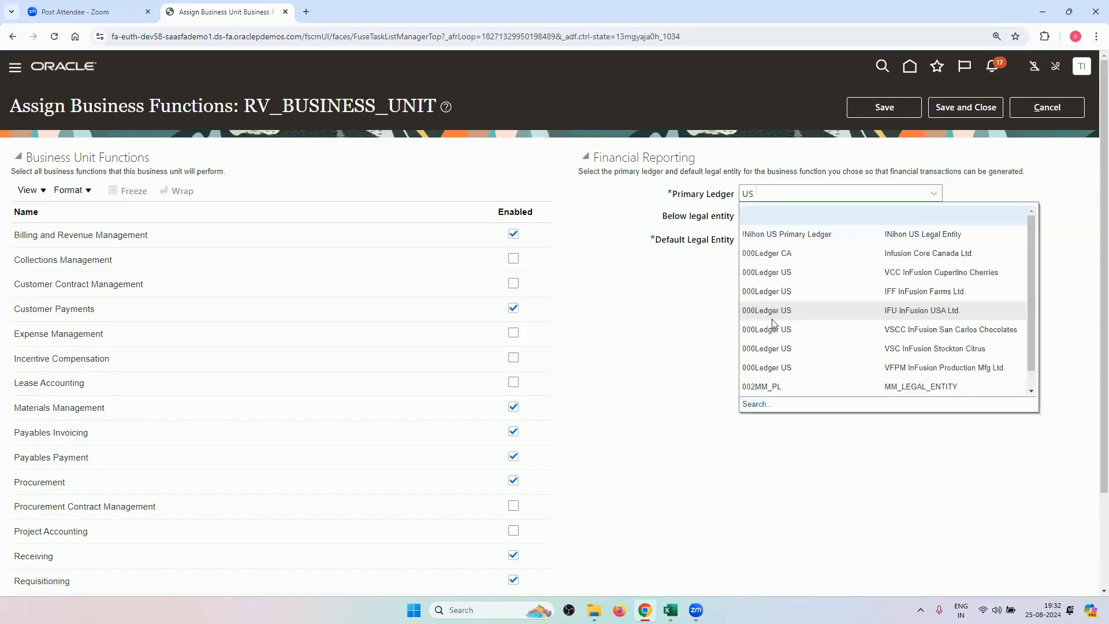
pyautogui.click(782, 405)
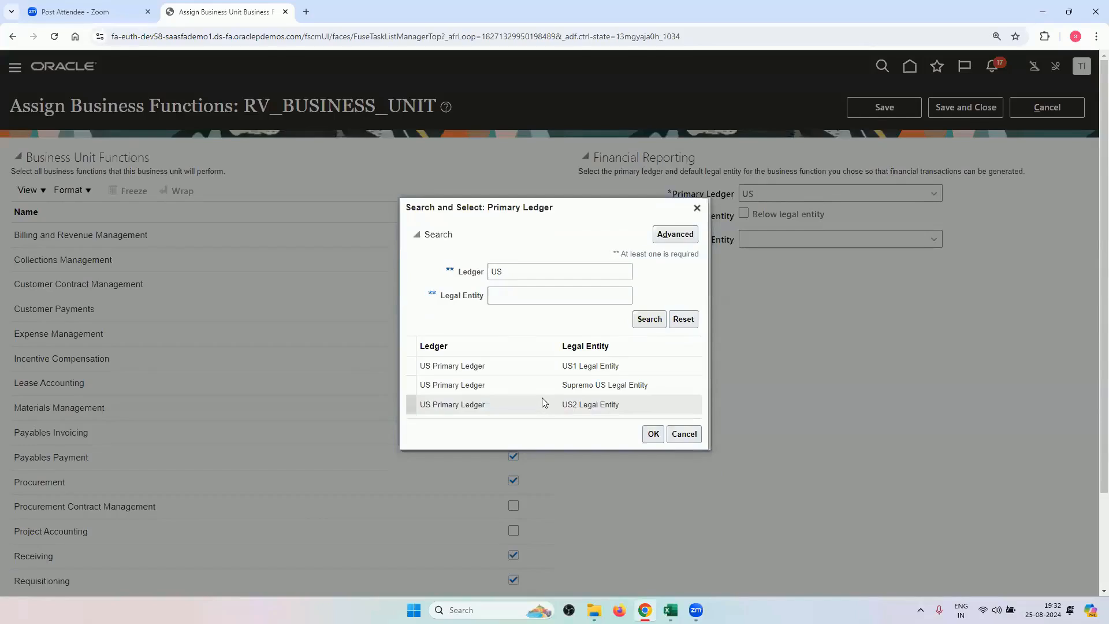
pyautogui.click(542, 373)
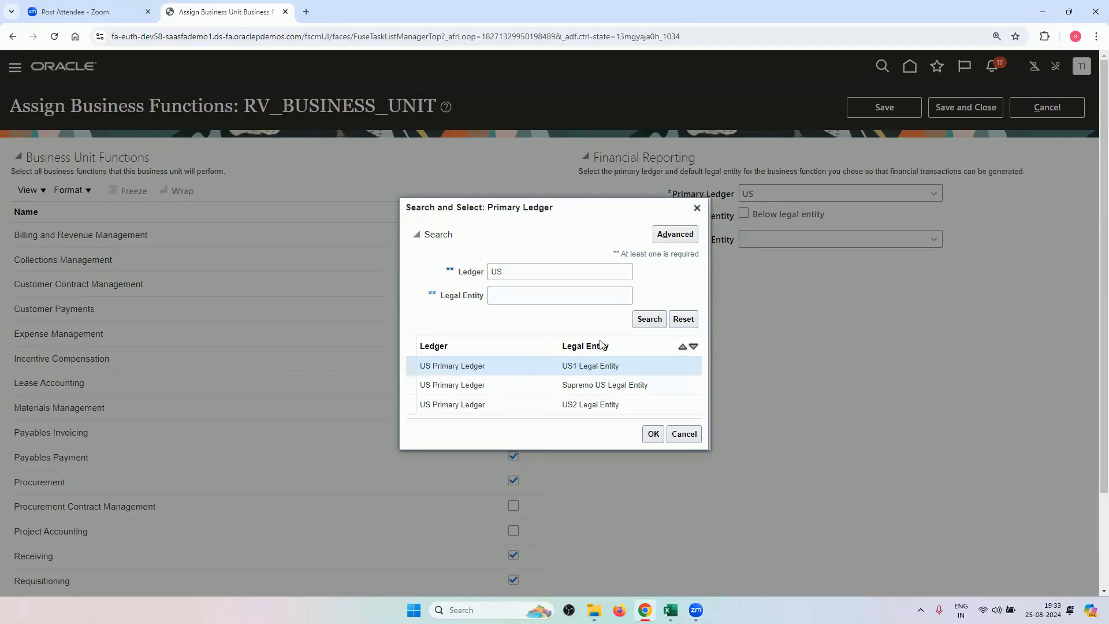
pyautogui.click(653, 434)
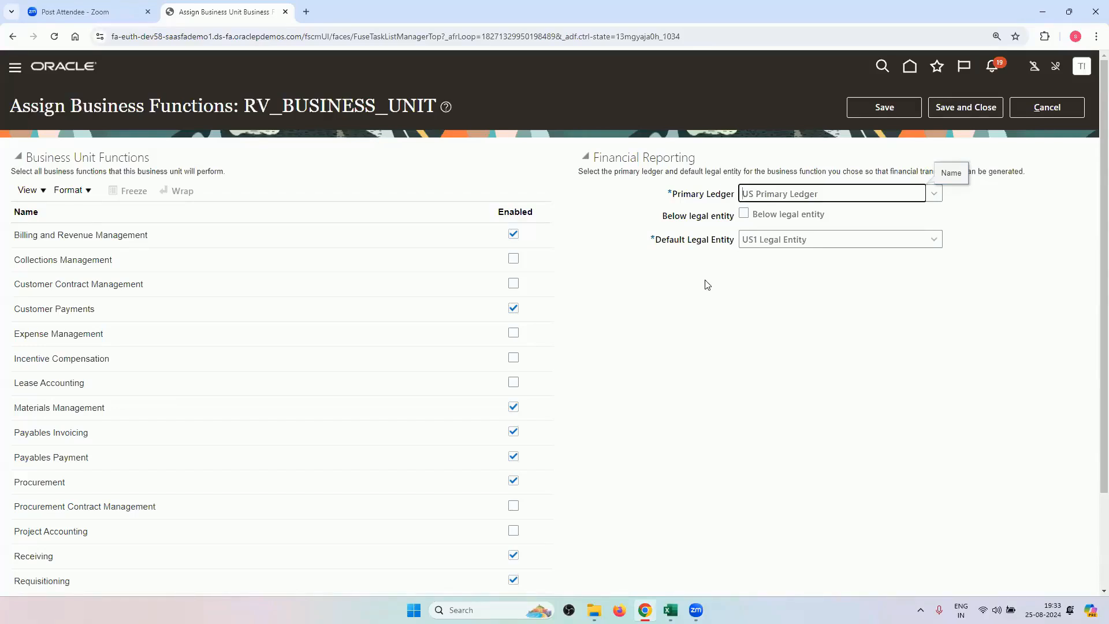
# Step: Mark RV_BUSINESS_UNIT as below legal entity, review its enabled functions, and save and close the assignment, accepting the warning
pyautogui.click(744, 215)
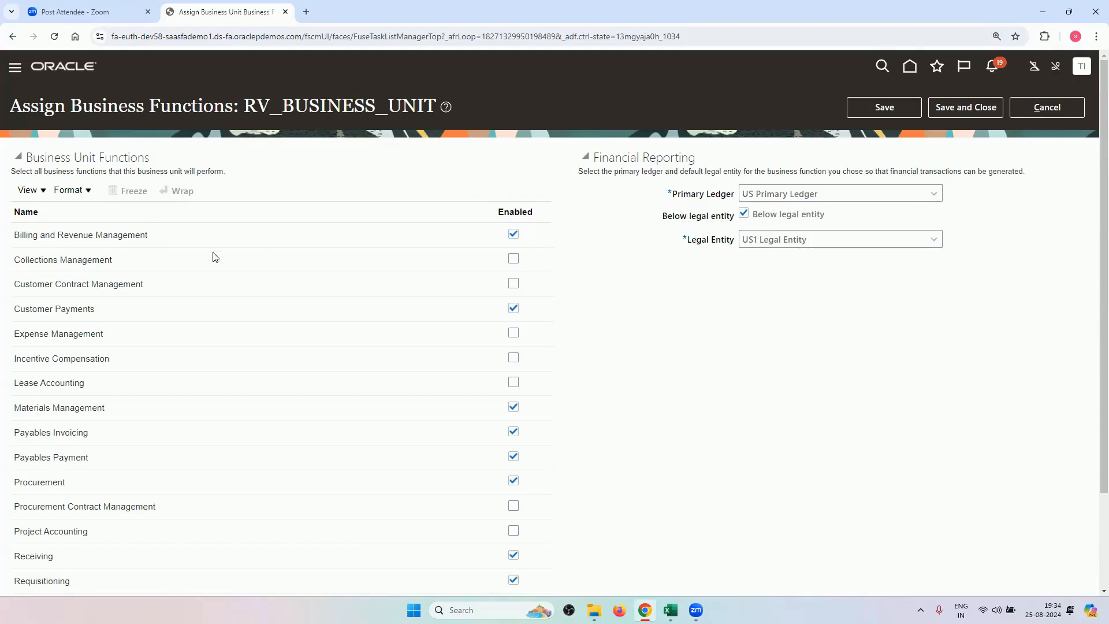
pyautogui.scroll(-1, 760, 558)
pyautogui.scroll(-2, 645, 474)
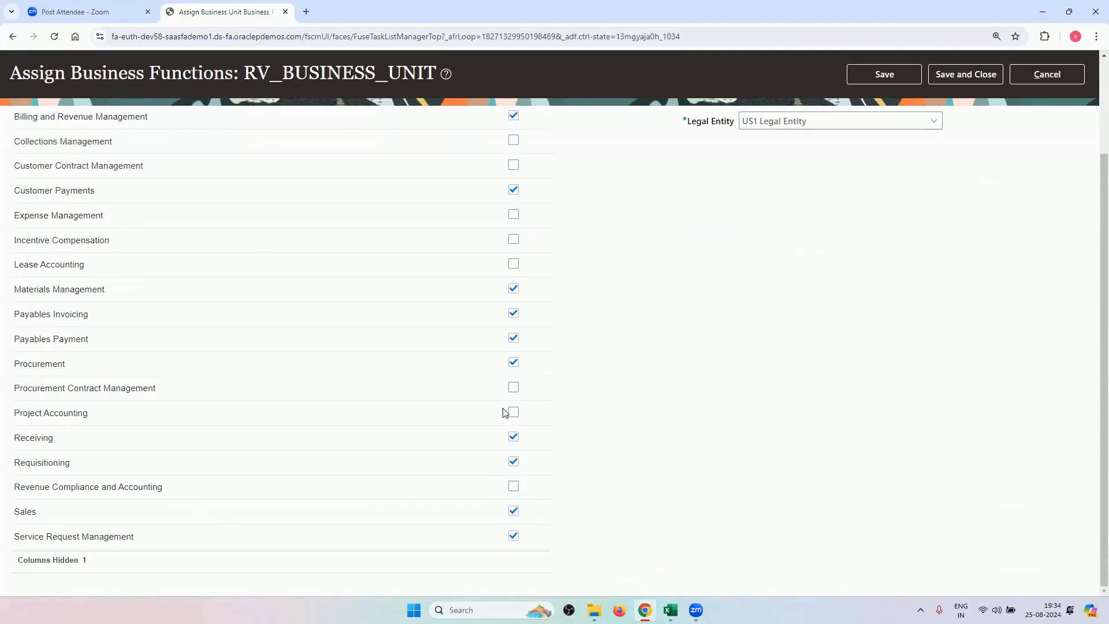
pyautogui.scroll(2, 452, 395)
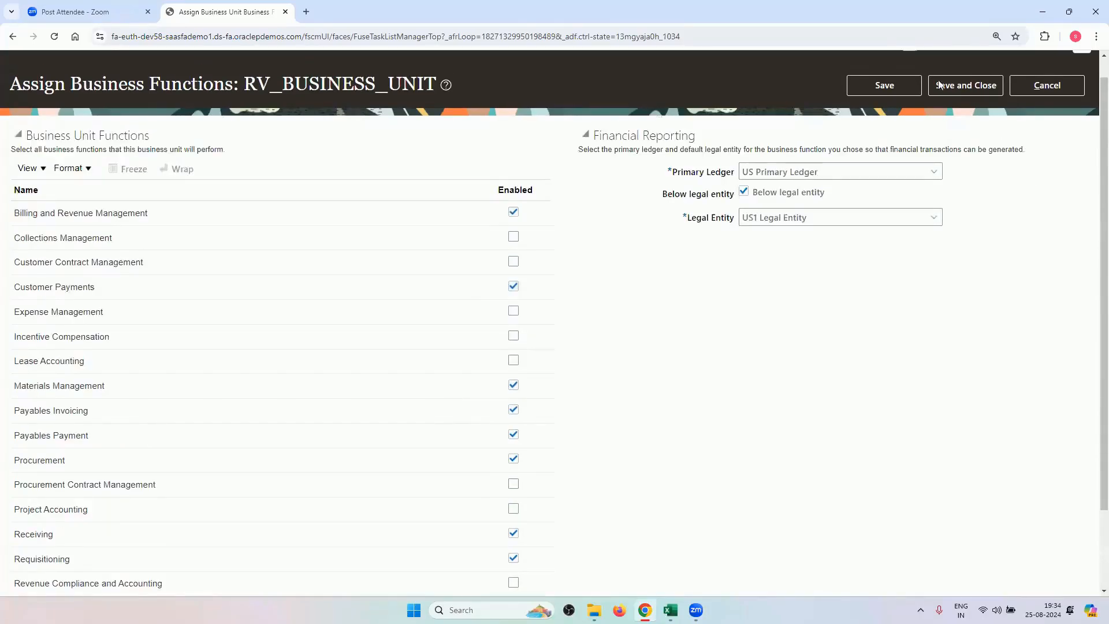
pyautogui.click(957, 86)
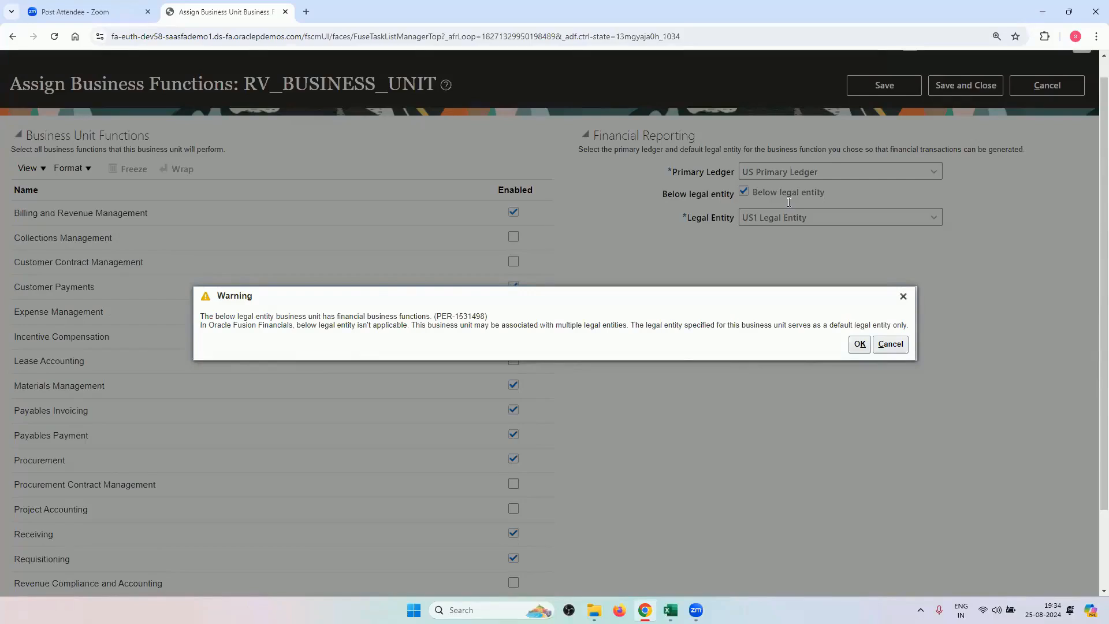
pyautogui.click(859, 344)
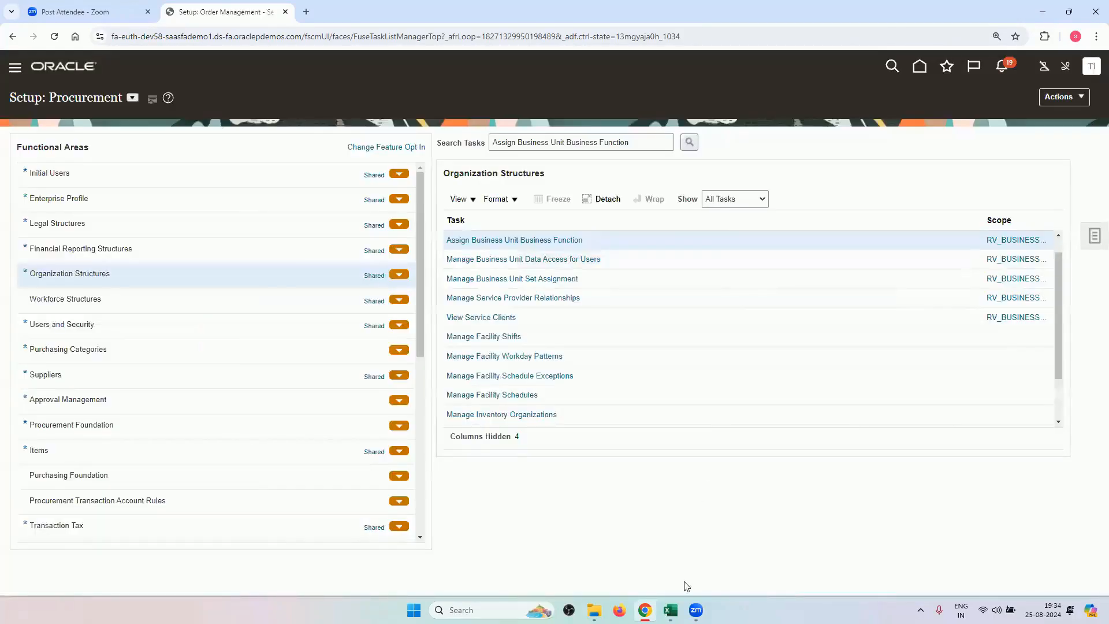
# Step: Check the completed setup tasks in the Excel training sheet, and reopen RV_BUSINESS_UNIT's business function assignment in the browser for review
pyautogui.click(670, 609)
pyautogui.moveTo(196, 160); pyautogui.dragTo(199, 198)
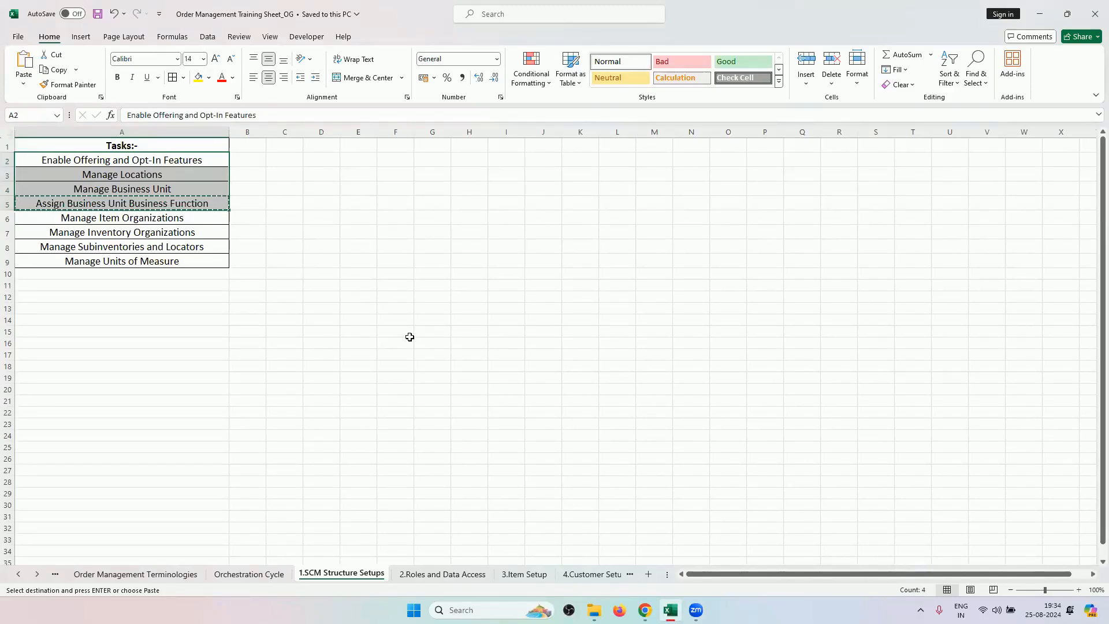
pyautogui.click(645, 609)
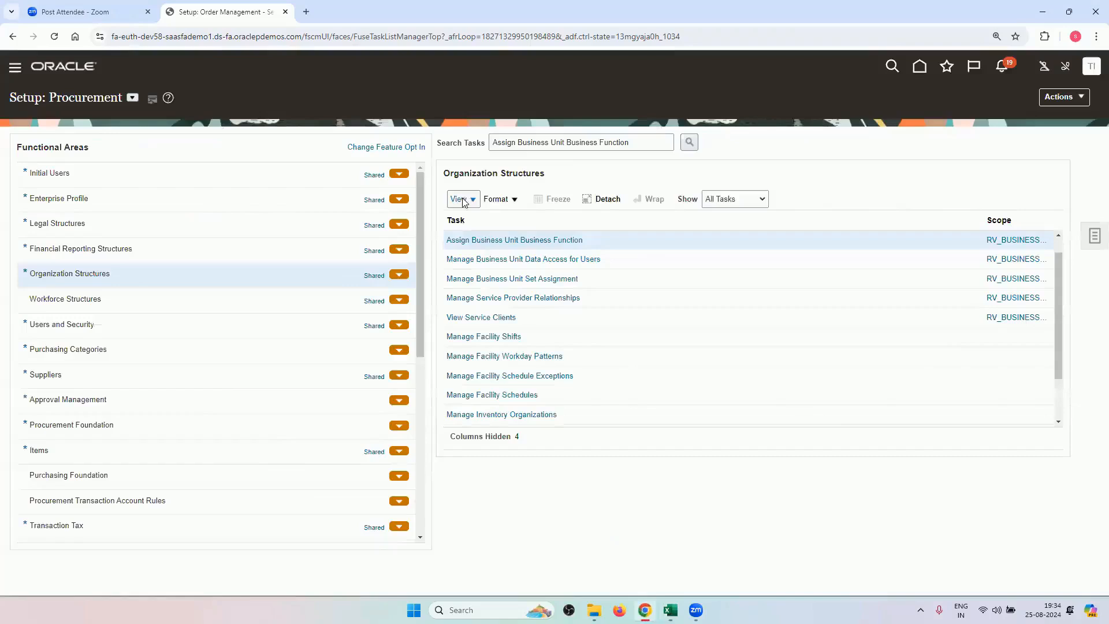
pyautogui.click(484, 240)
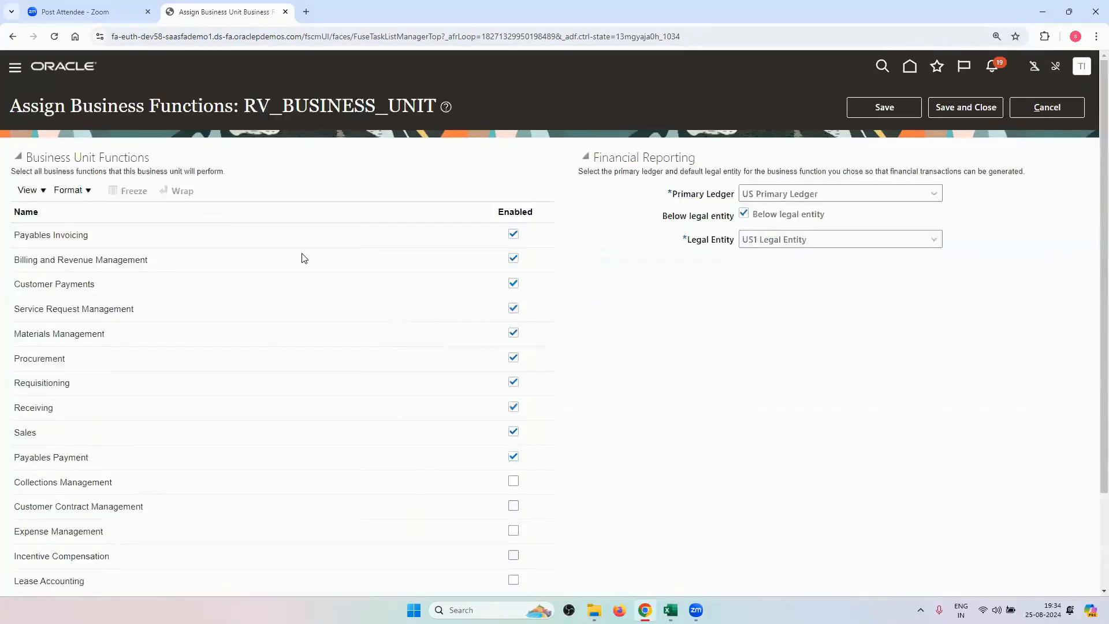
pyautogui.scroll(-3, 302, 254)
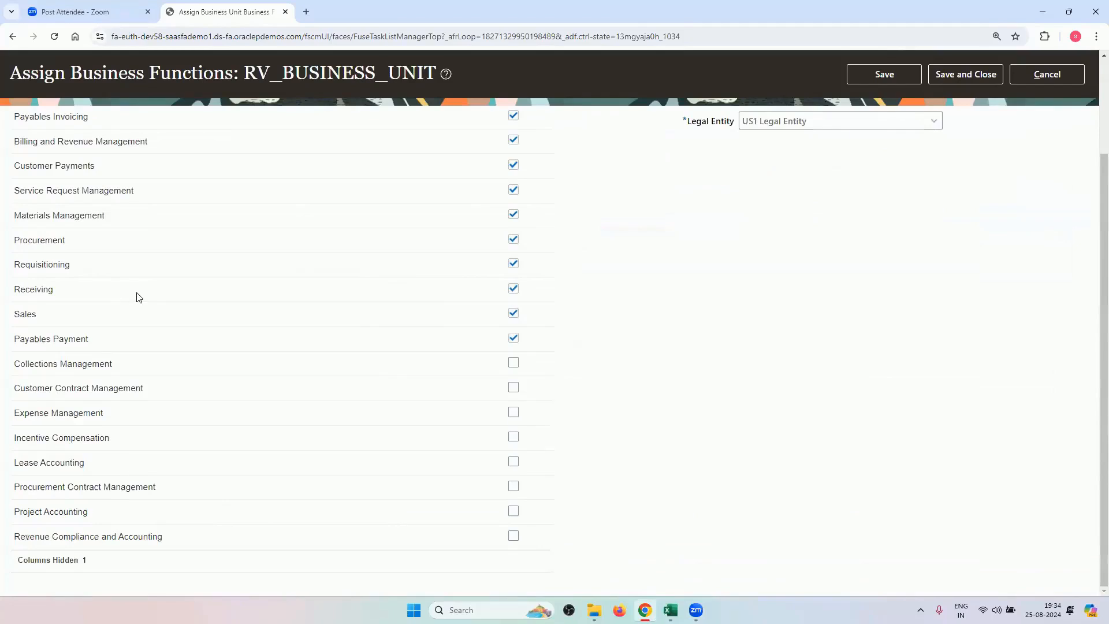
# Step: Compare the Reserve, Ship and Invoice stages on the Excel Orchestration Cycle sheet with the business functions enabled in the browser
pyautogui.click(669, 609)
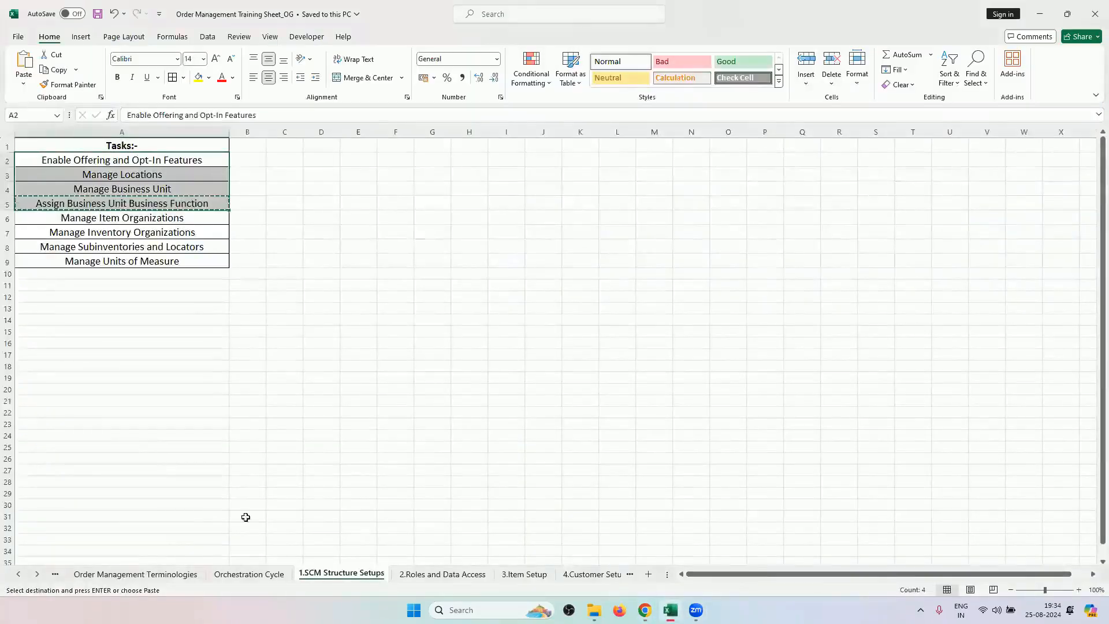
pyautogui.click(225, 574)
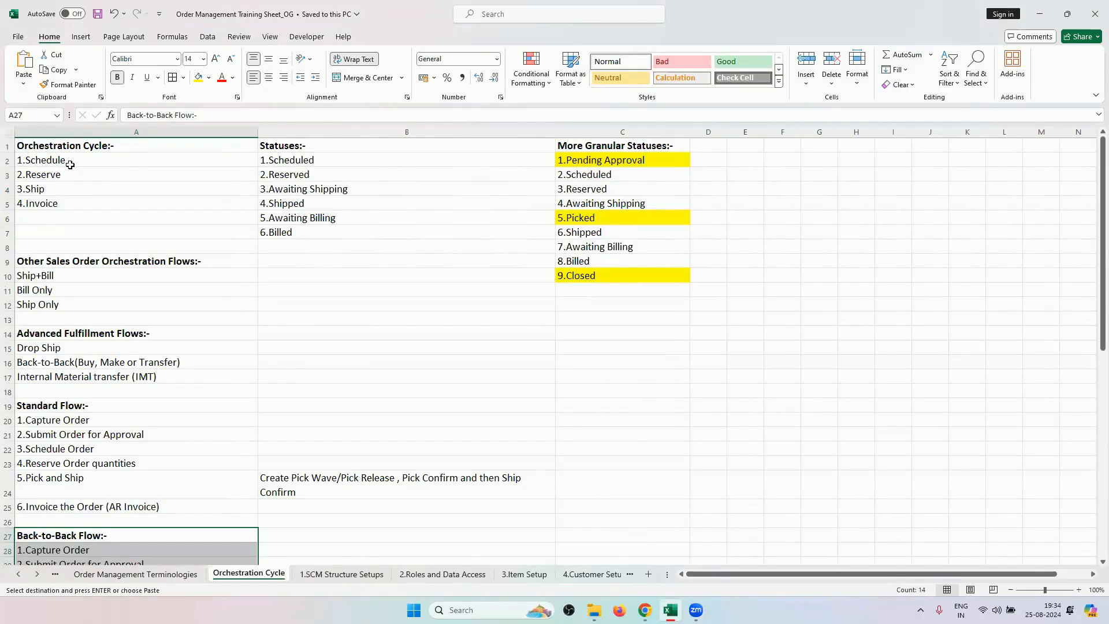
pyautogui.click(645, 609)
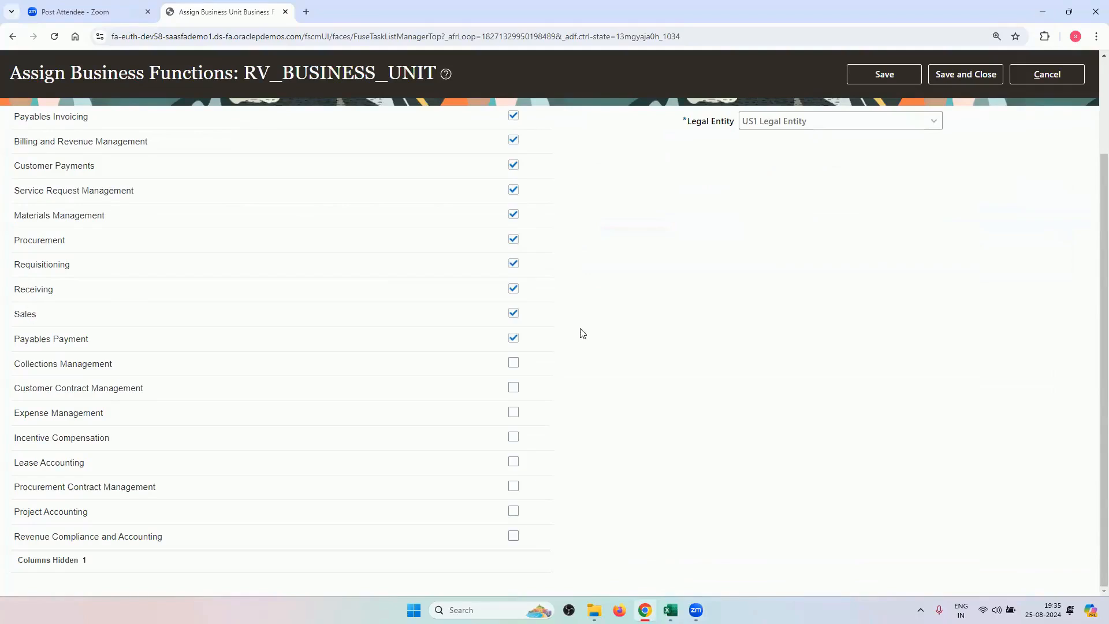
pyautogui.hotkey('alt', 'Tab')
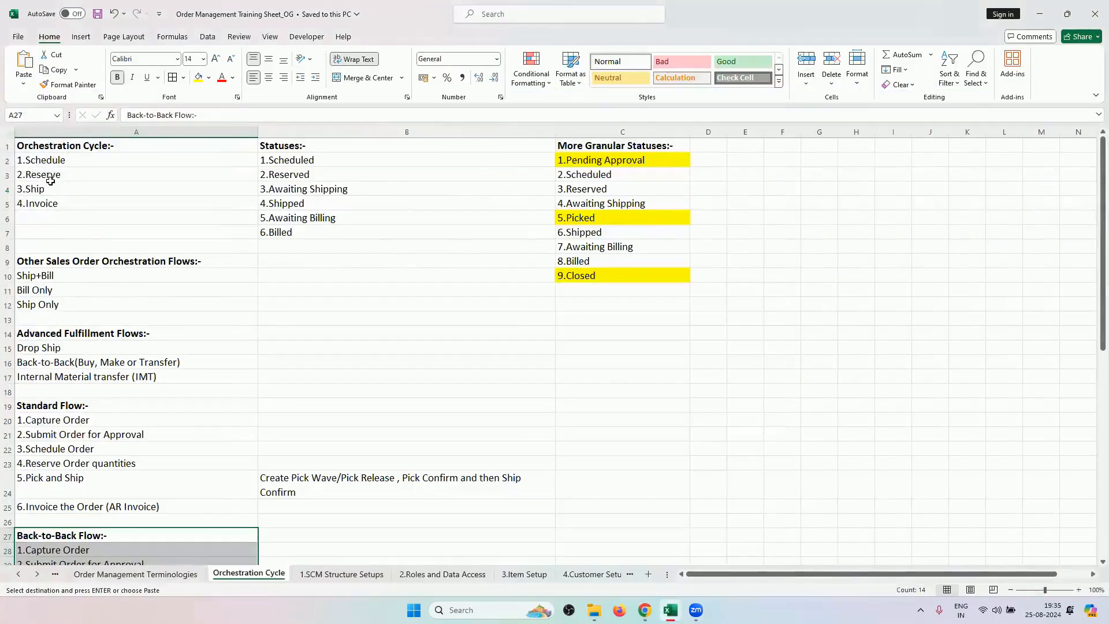
pyautogui.click(53, 175)
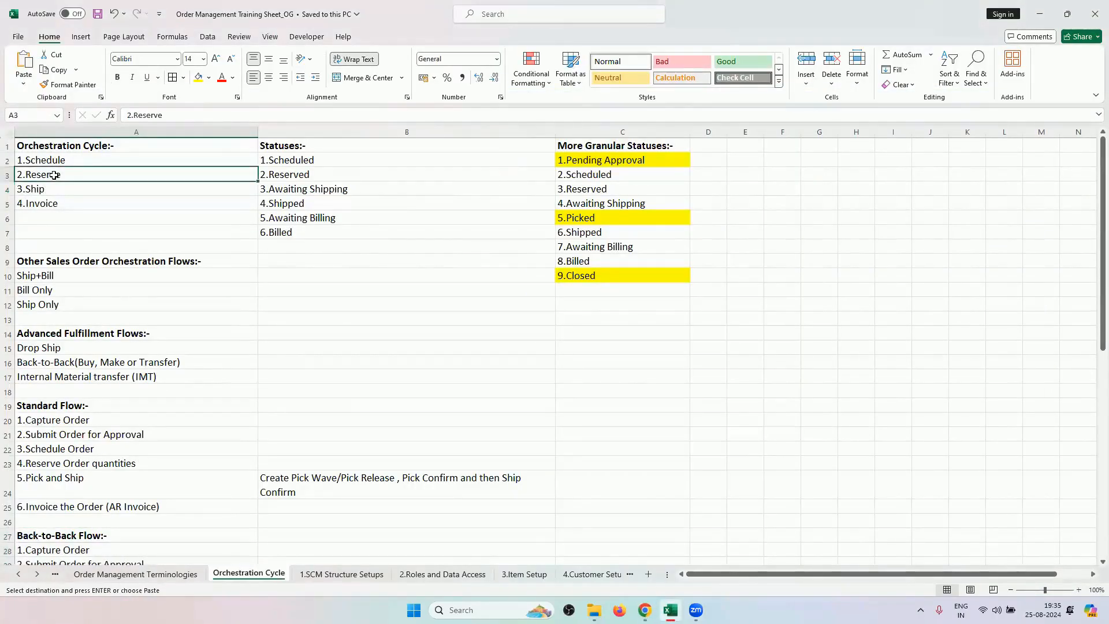
pyautogui.moveTo(83, 175); pyautogui.dragTo(85, 190)
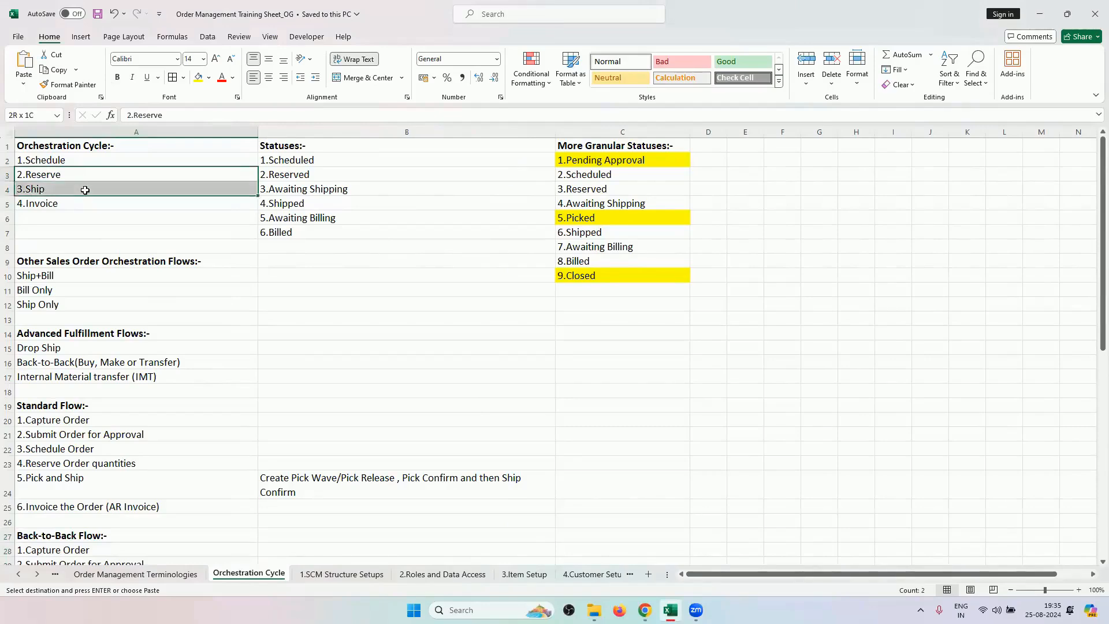
pyautogui.click(645, 610)
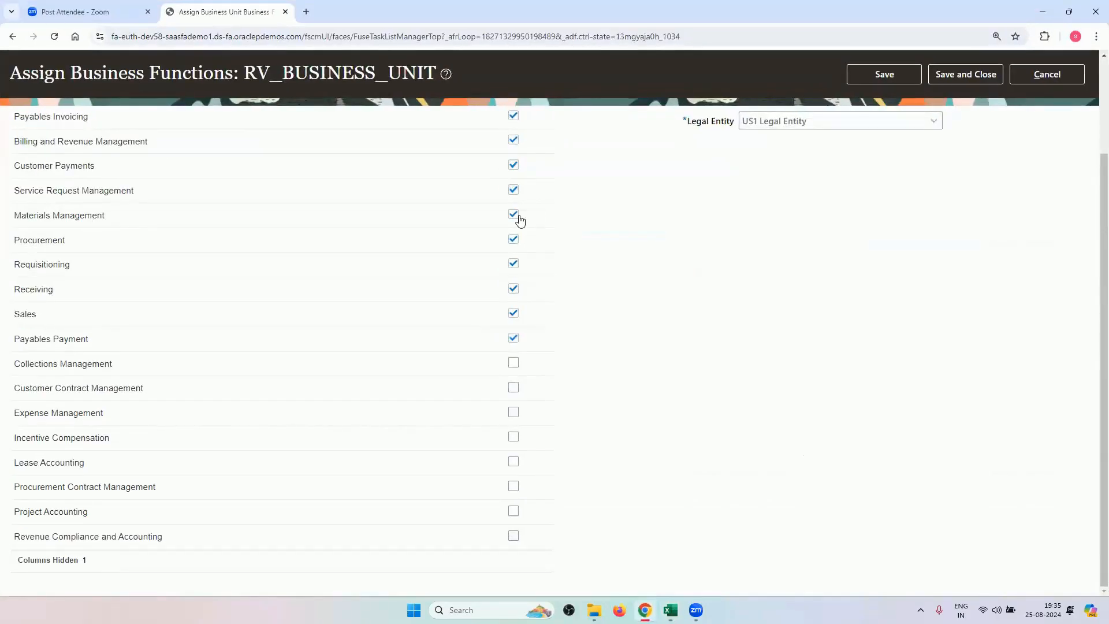
pyautogui.hotkey('alt', 'Tab')
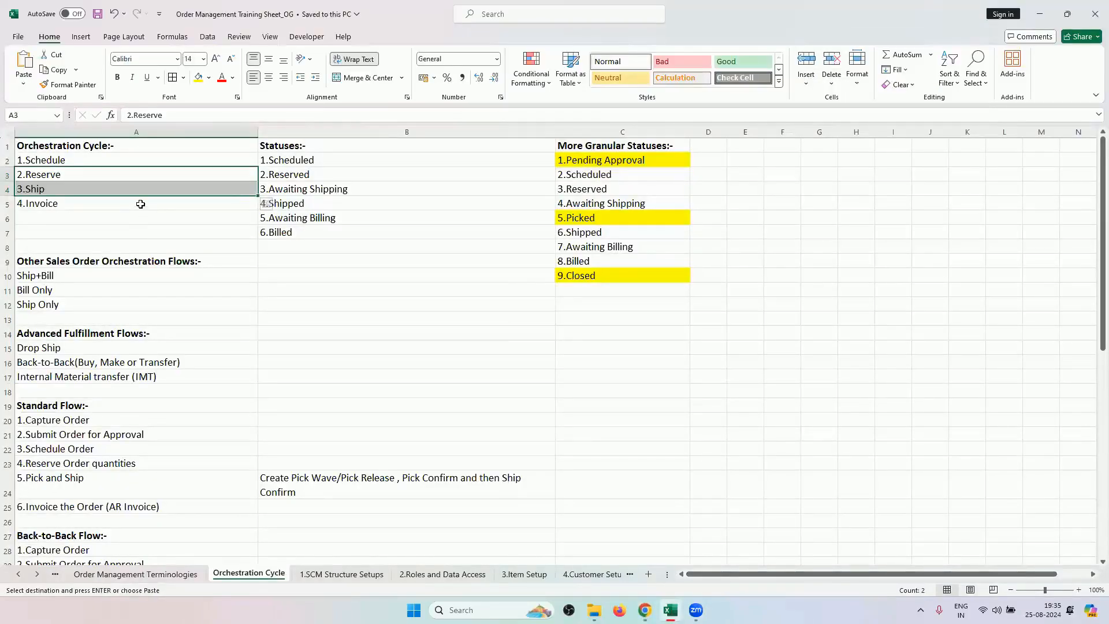
pyautogui.click(141, 204)
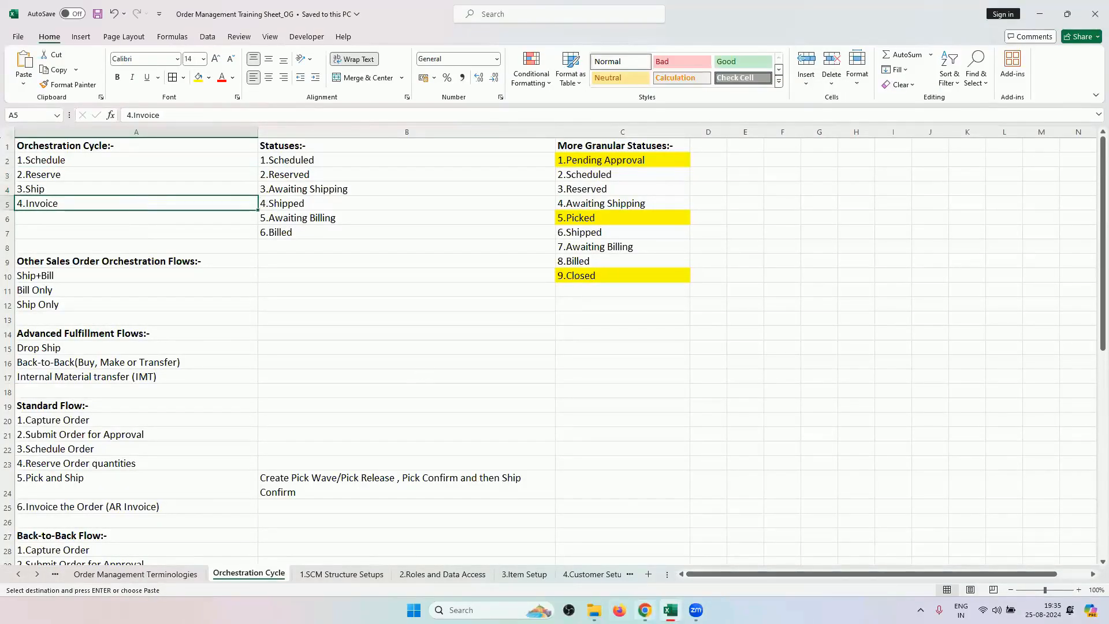
pyautogui.click(645, 609)
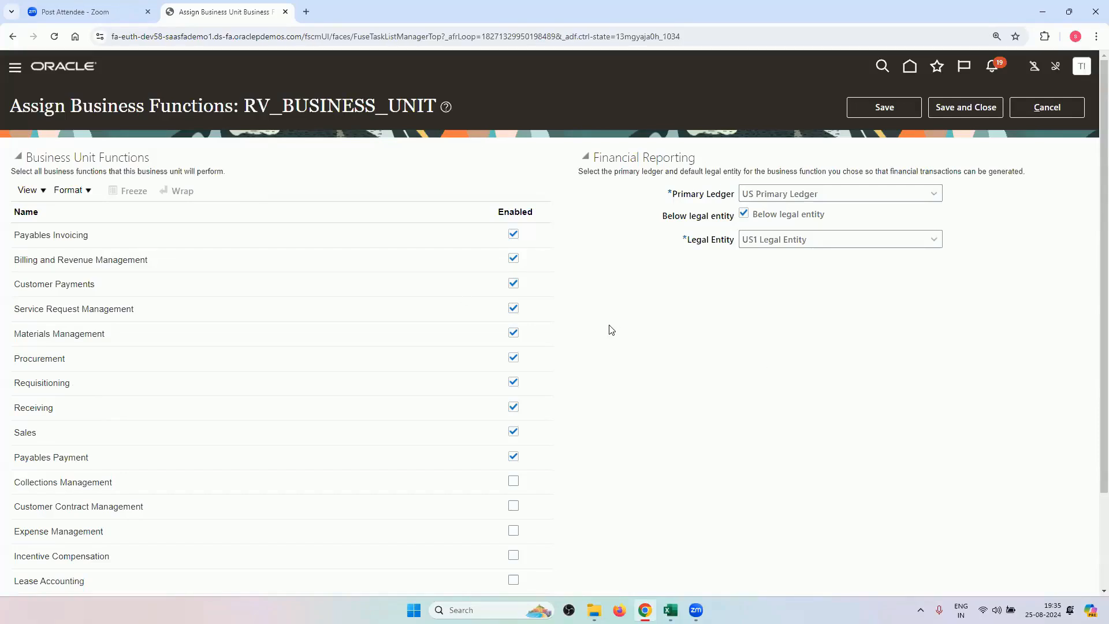
# Step: Recheck the functions enabled for RV_BUSINESS_UNIT, and save and close the assignment, accepting the warning
pyautogui.scroll(-2, 608, 327)
pyautogui.scroll(2, 609, 327)
pyautogui.click(954, 112)
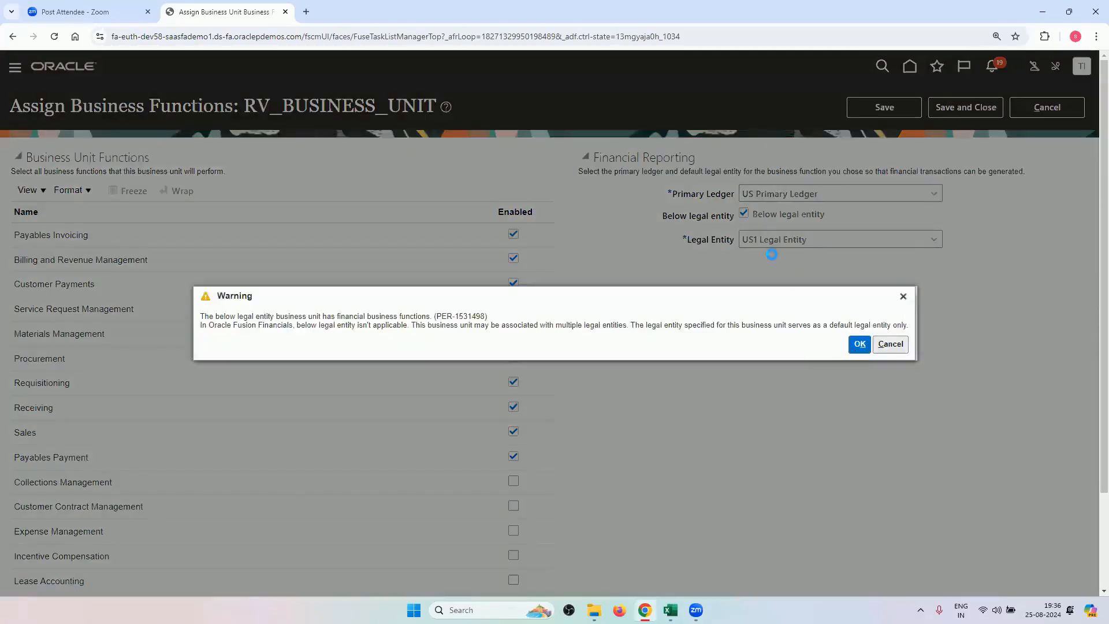
pyautogui.press('Return')
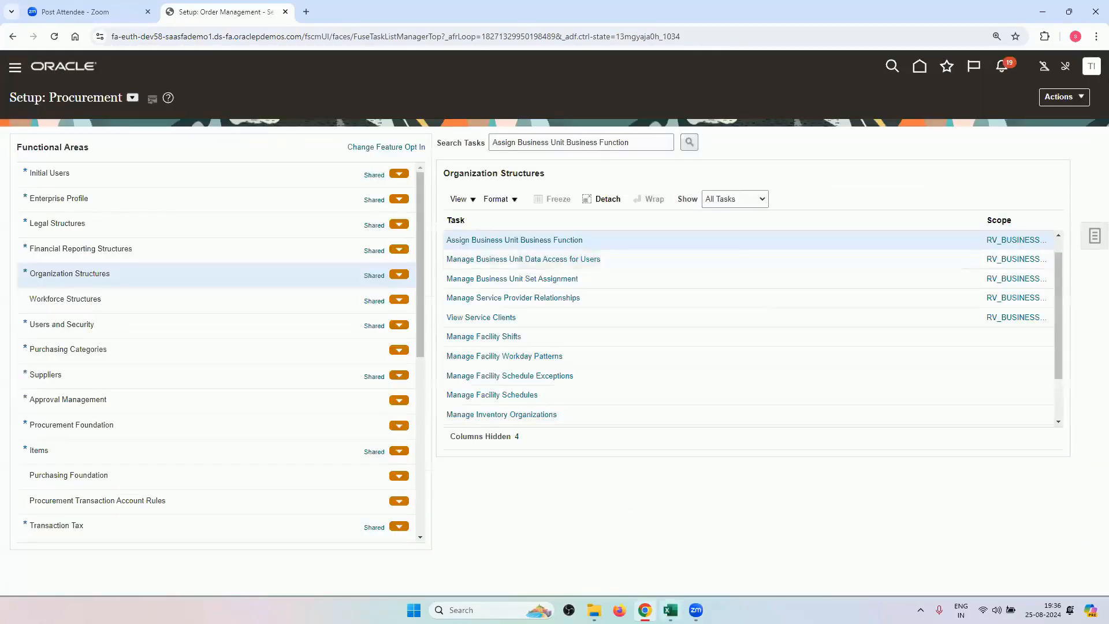
# Step: Switch to Excel and copy the Manage Item Organizations task name from the 1.SCM Structure Setups sheet
pyautogui.click(670, 610)
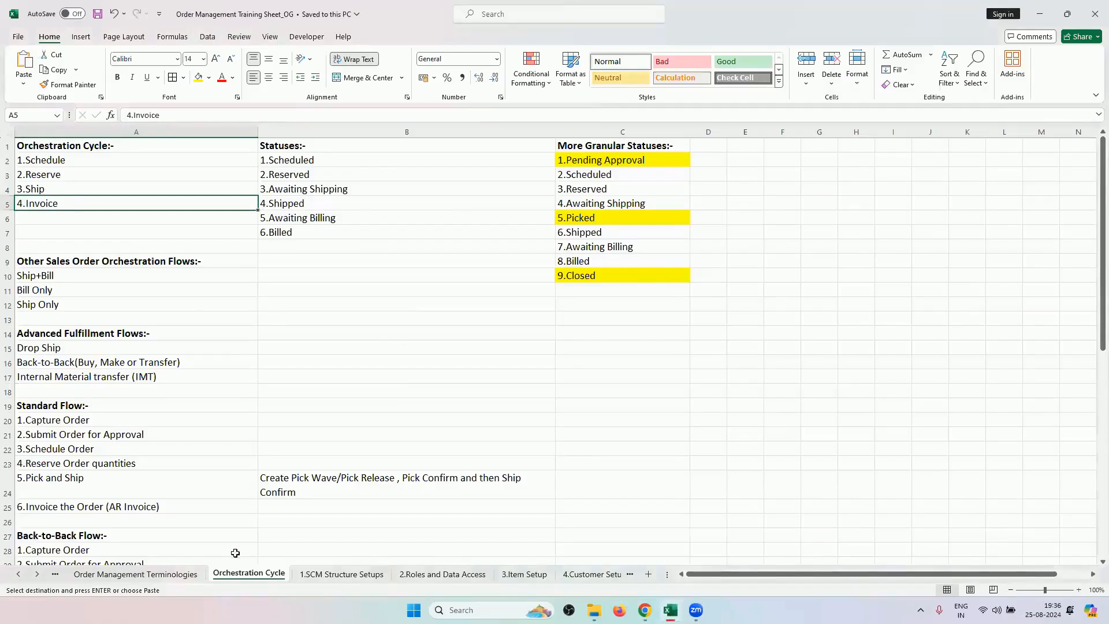
pyautogui.click(325, 575)
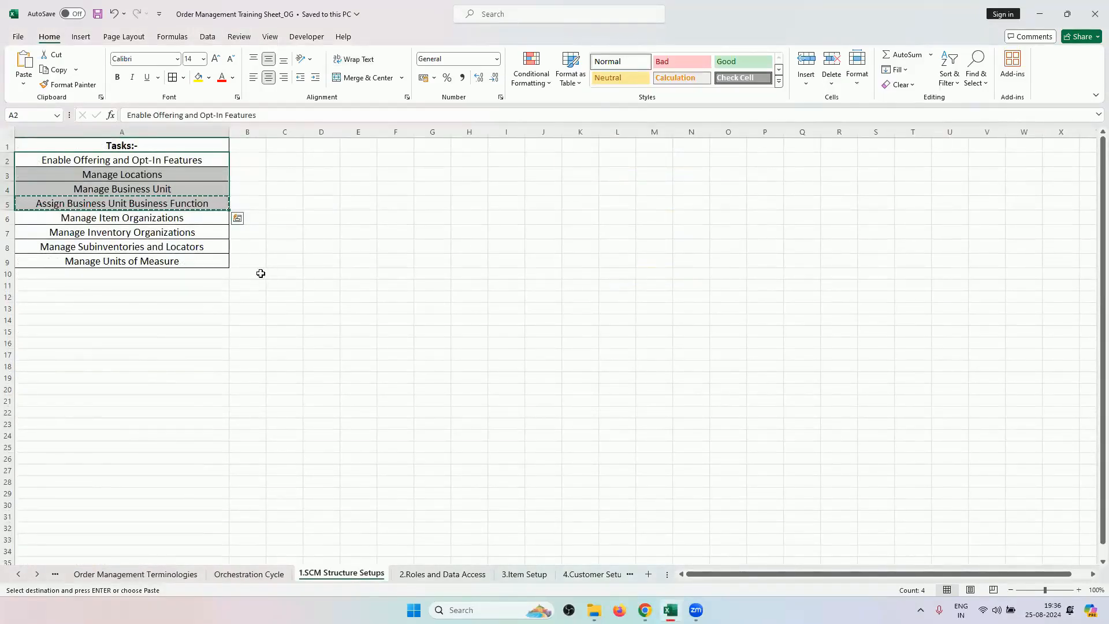
pyautogui.click(202, 225)
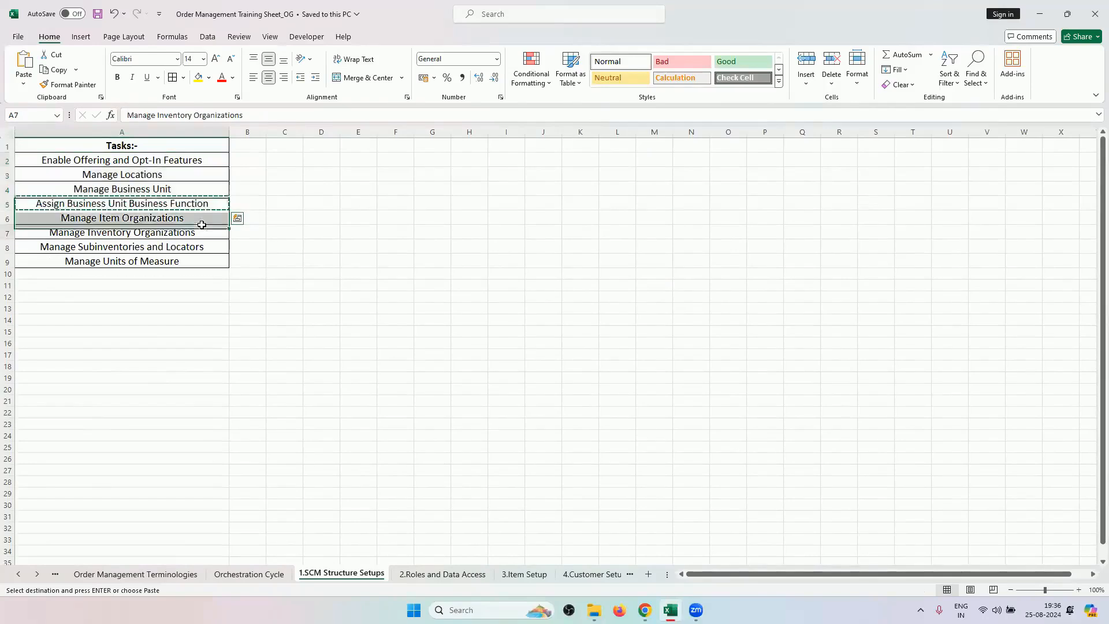
pyautogui.doubleClick(354, 217)
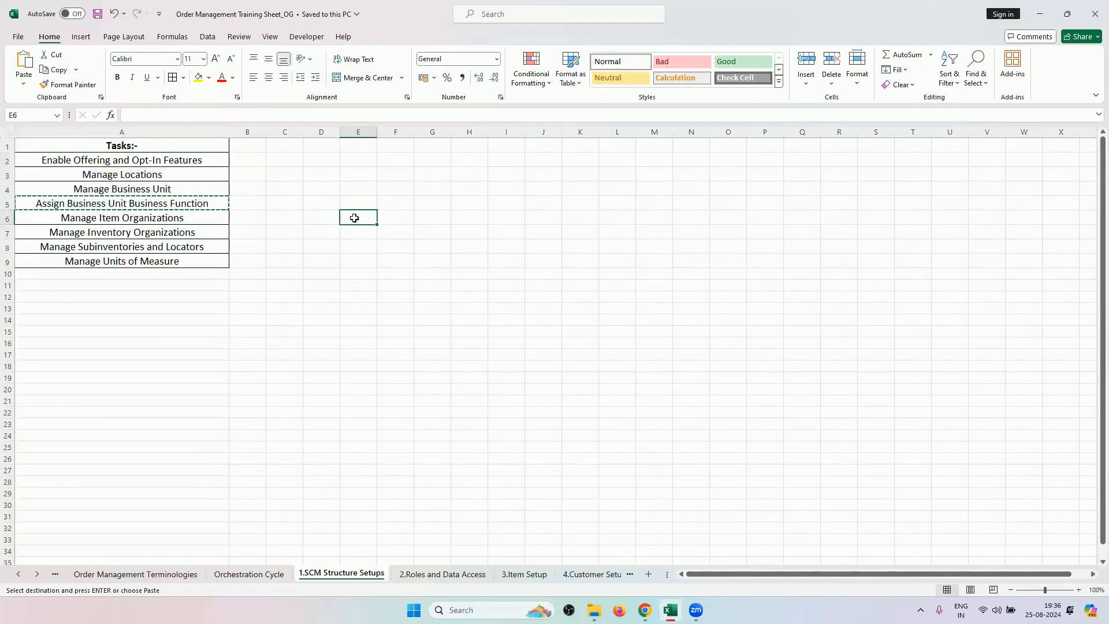
pyautogui.click(180, 217)
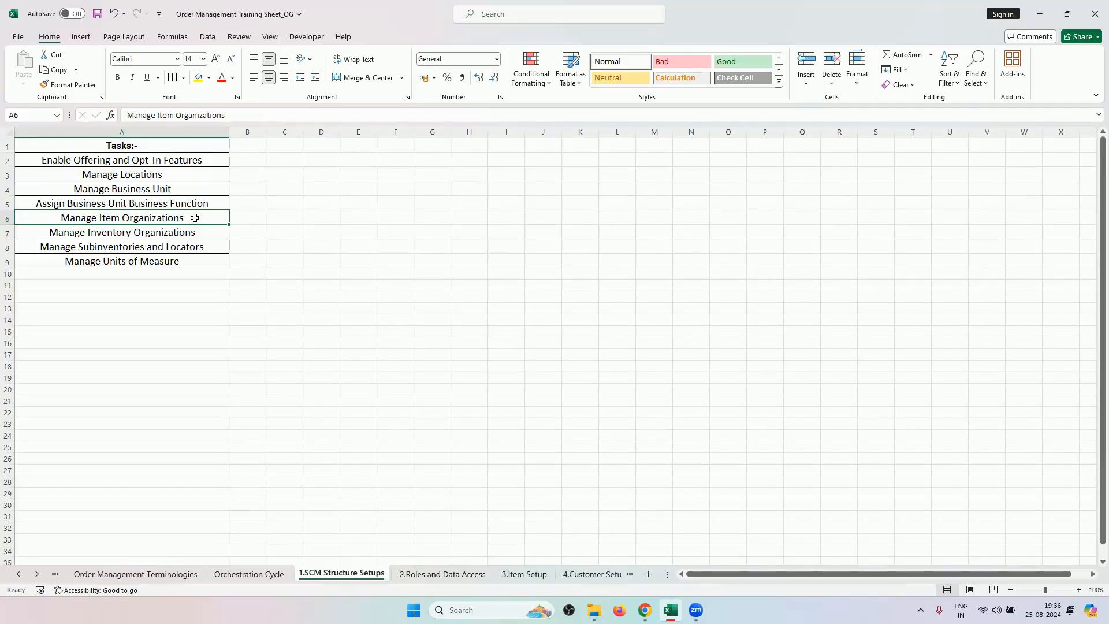
pyautogui.hotkey('ctrl', 'c')
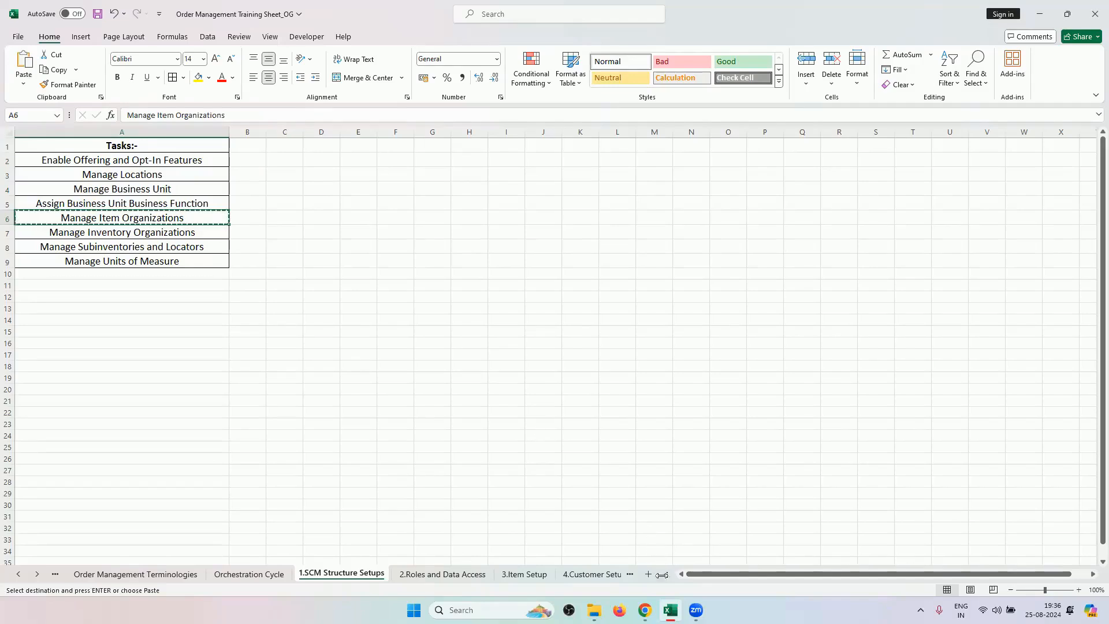
# Step: Return to the browser, search the setup tasks for Manage Item Organizations, and start a new item organization from that task
pyautogui.hotkey('alt', 'Tab')
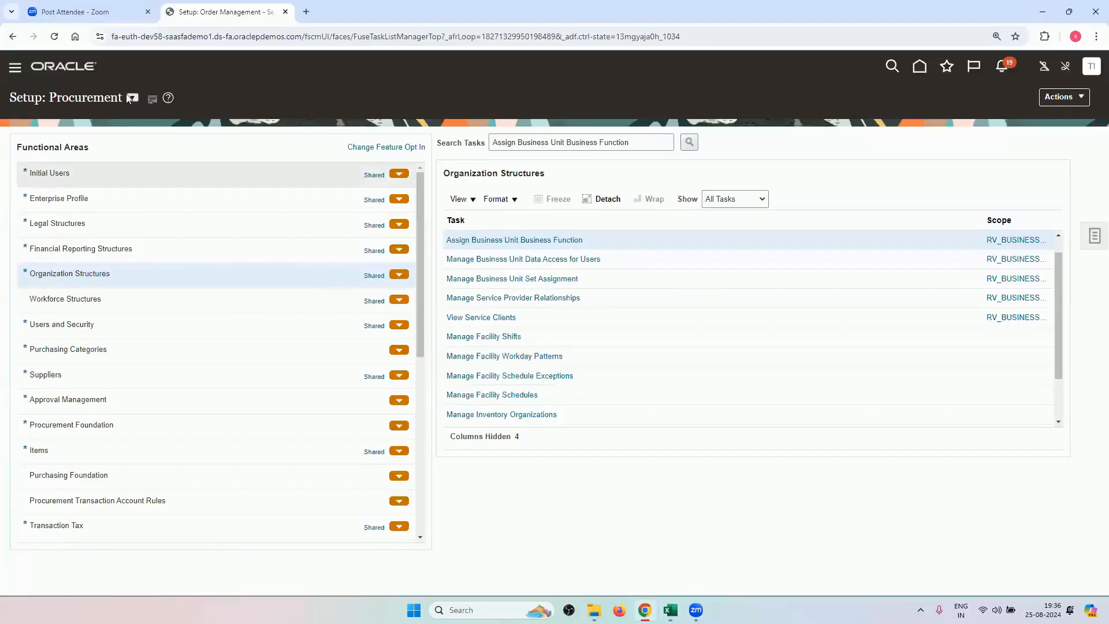
pyautogui.click(533, 145)
pyautogui.hotkey('ctrl', 'a')
pyautogui.press('BackSpace')
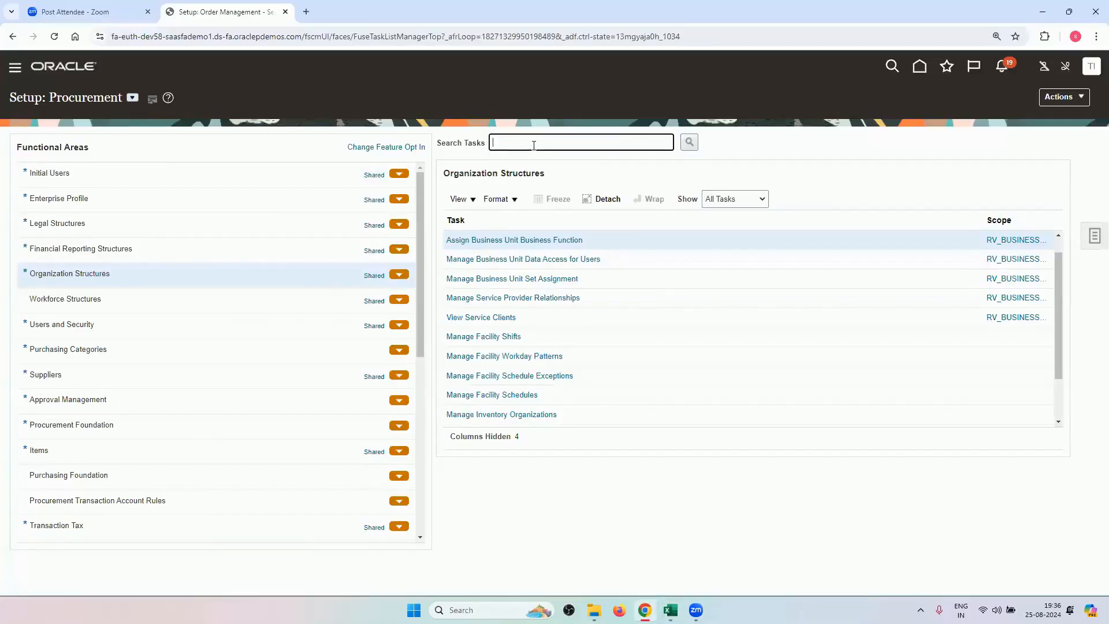
pyautogui.hotkey('ctrl', 'v')
pyautogui.press('Return')
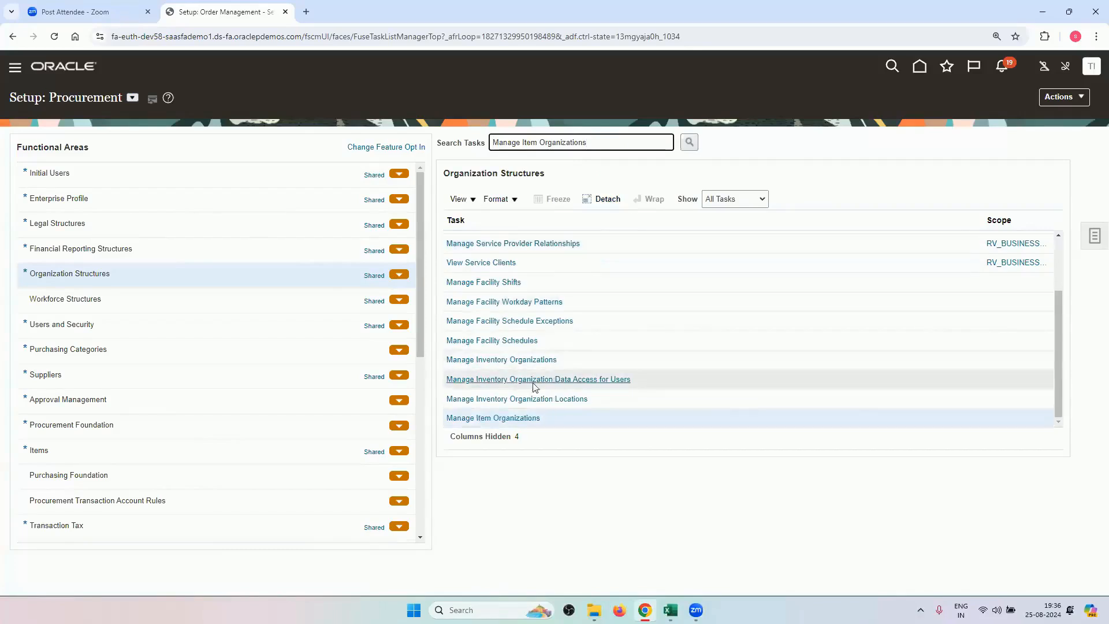
pyautogui.click(504, 419)
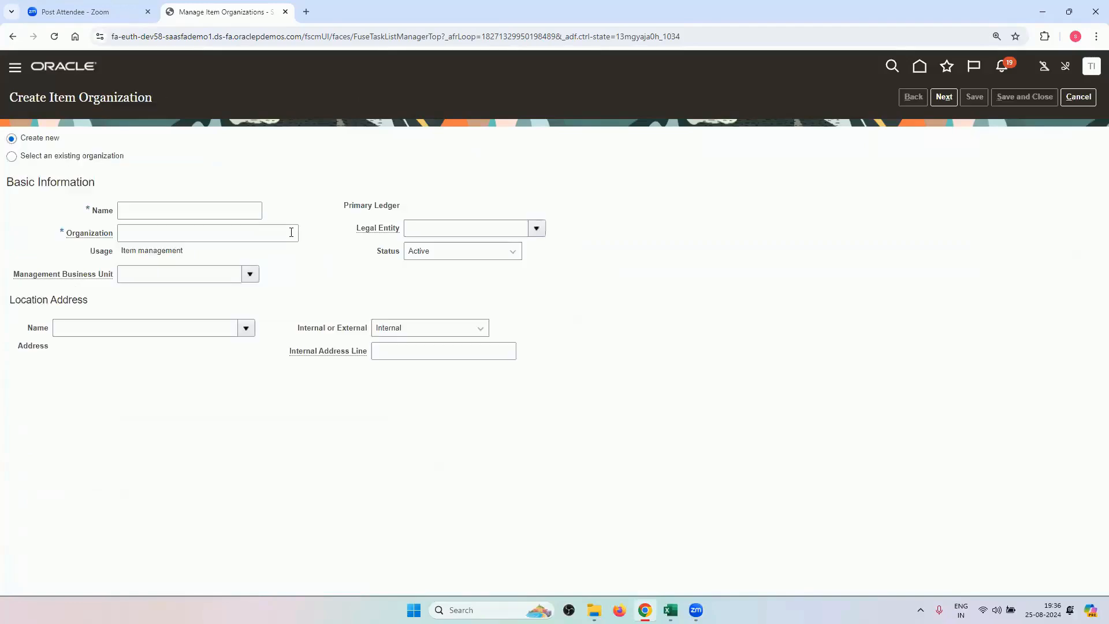
# Step: Enter RV_ITEM_MASTER as both the name and the organization of the new item organization
pyautogui.click(207, 211)
pyautogui.write('RV_ITEM_MASTER')
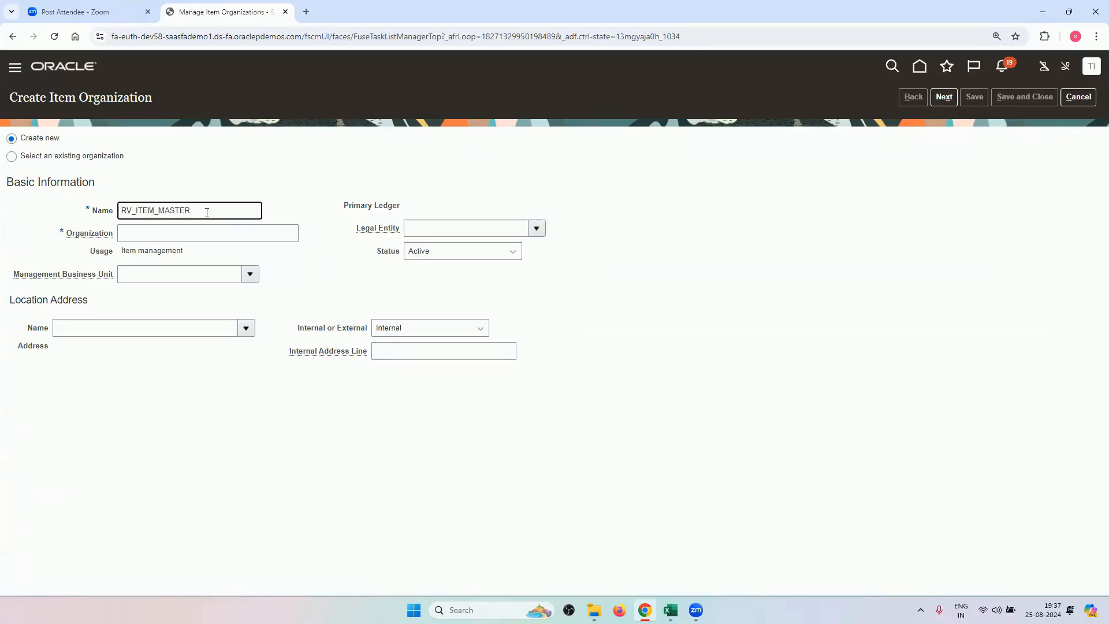
pyautogui.hotkey('ctrl', 'a')
pyautogui.click(206, 230)
pyautogui.hotkey('ctrl', 'v')
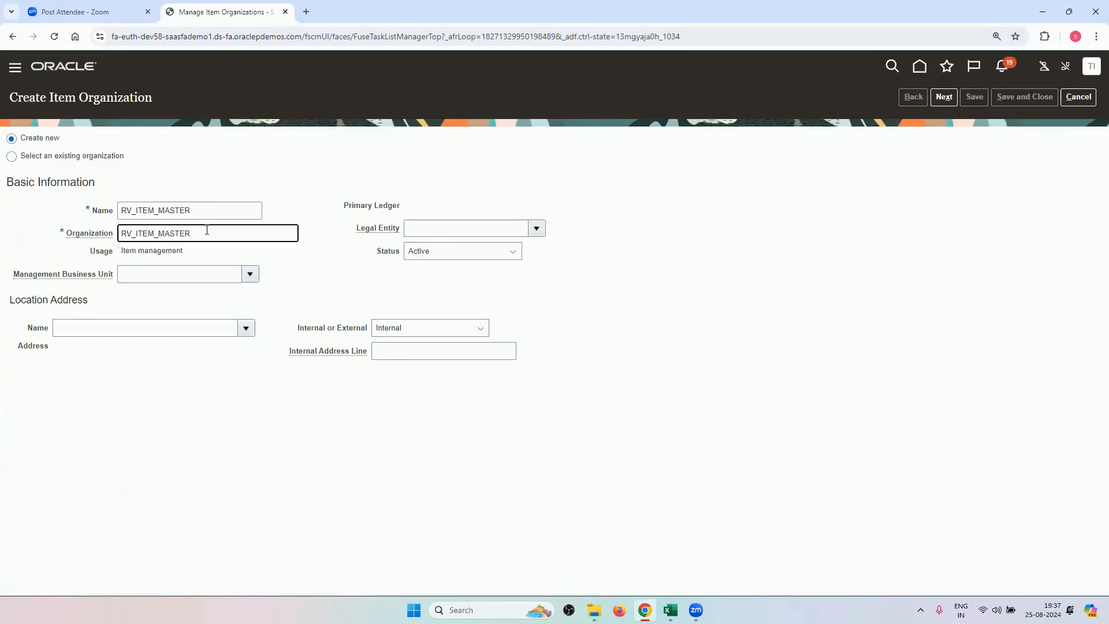
pyautogui.click(281, 168)
# Step: Review the full list of SCM structure setup tasks in Excel and return to the item organization form in the browser
pyautogui.click(670, 610)
pyautogui.moveTo(110, 158); pyautogui.dragTo(123, 261)
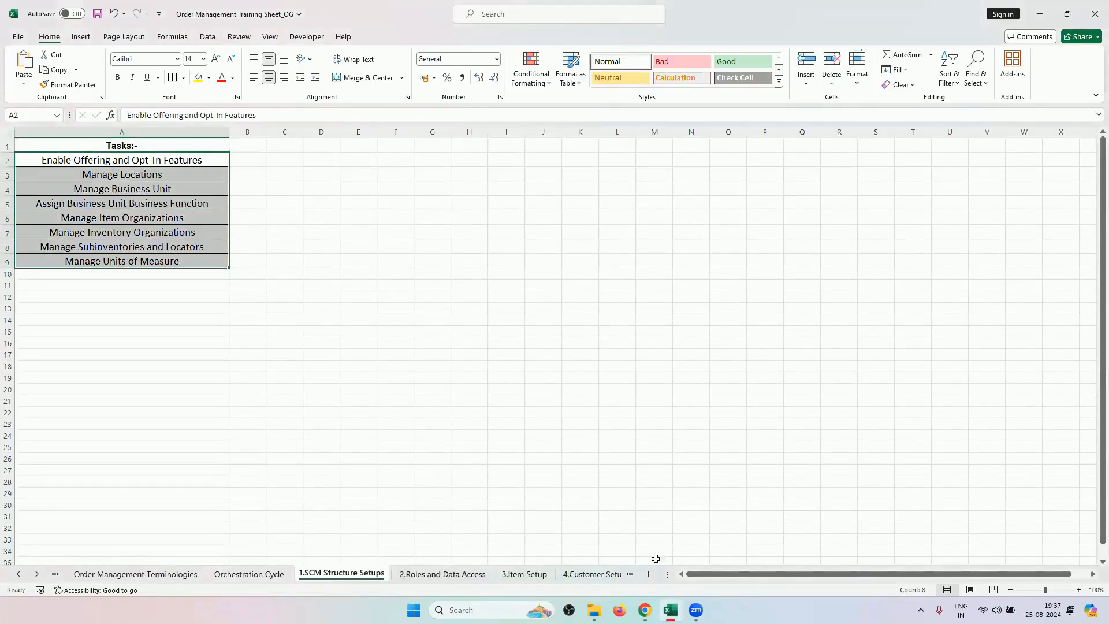
pyautogui.moveTo(645, 610)
pyautogui.click(644, 543)
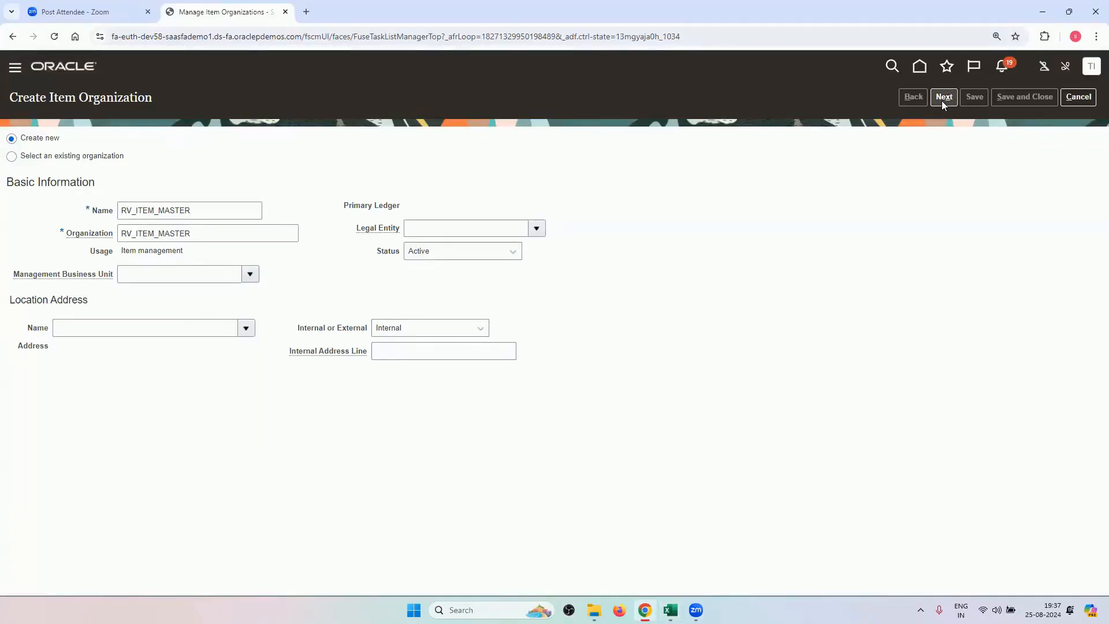
# Step: Set RV_ITEM_MASTER as its own item master organization, save the new item organization, and finish the Manage Item Organizations task
pyautogui.click(941, 99)
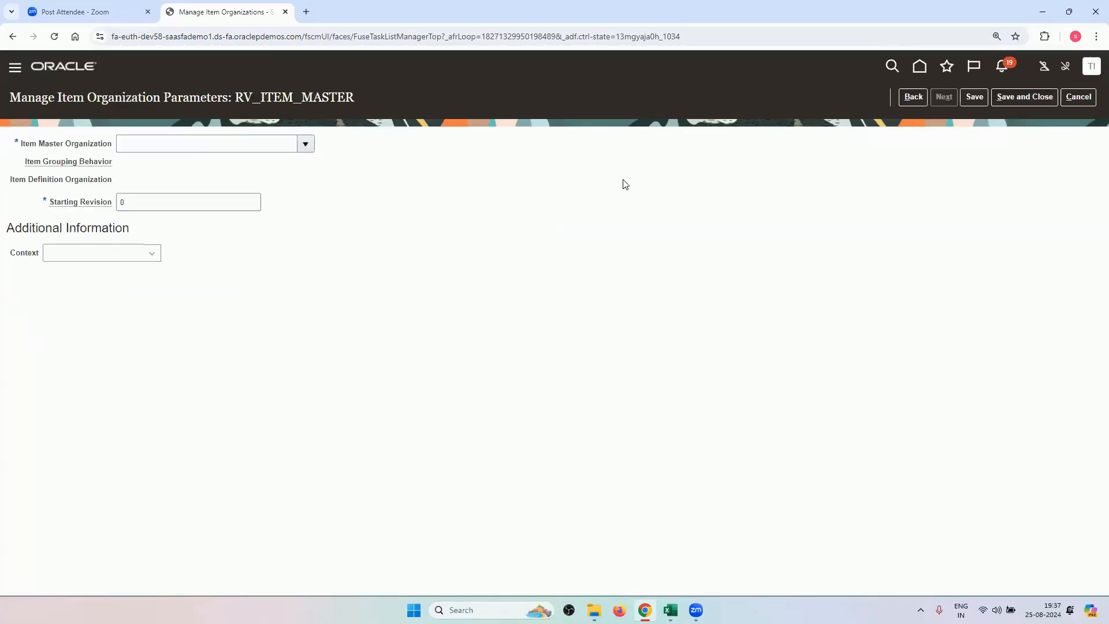
pyautogui.click(305, 145)
pyautogui.click(264, 168)
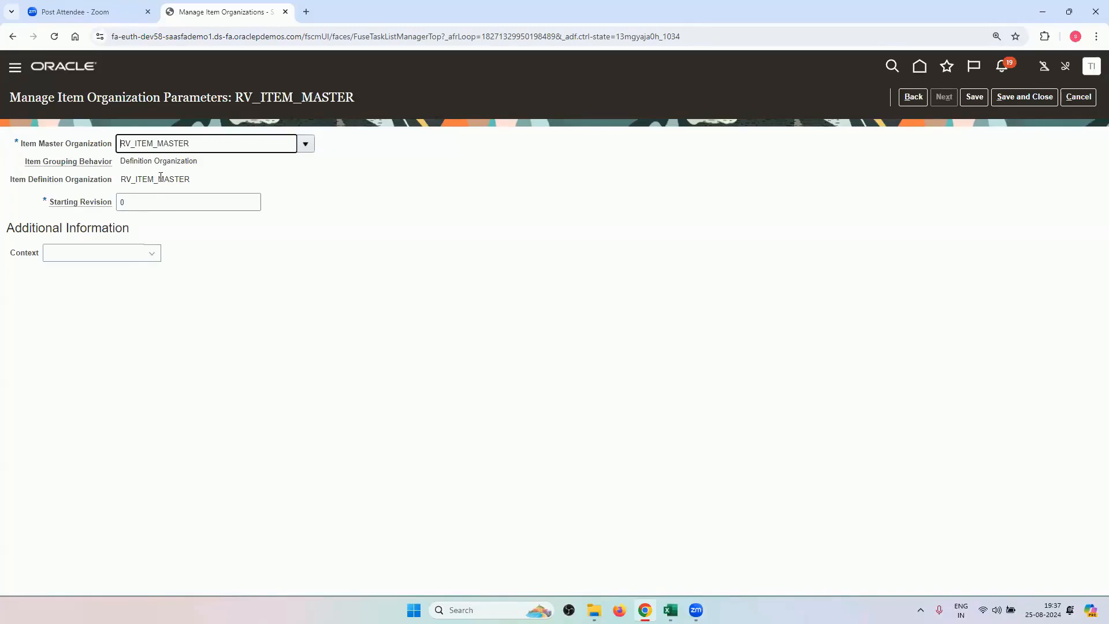
pyautogui.click(1011, 99)
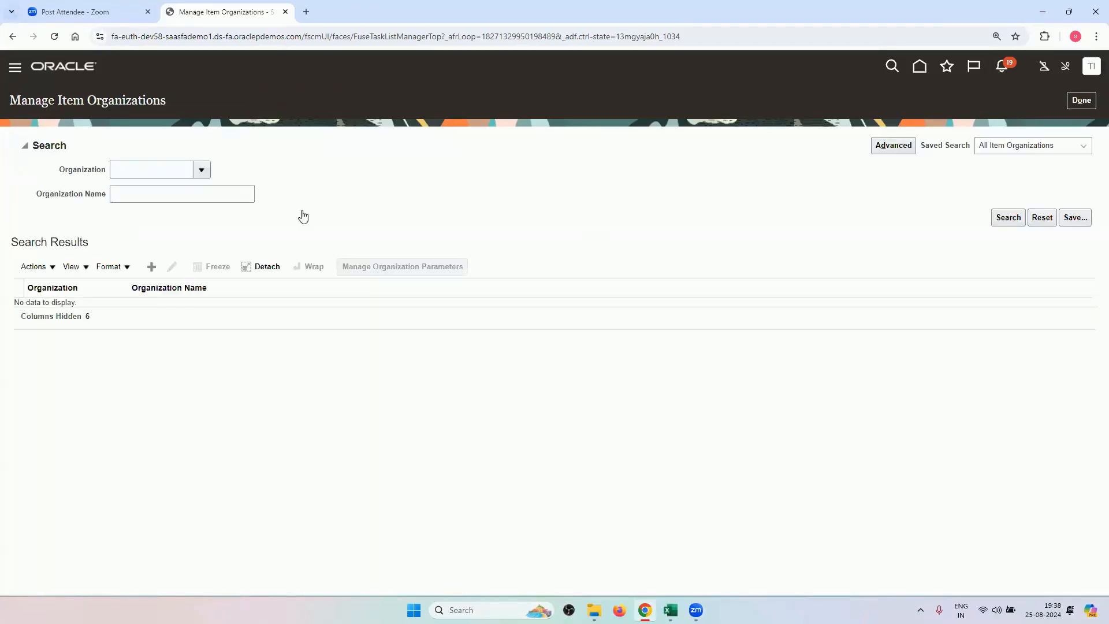
pyautogui.click(1081, 100)
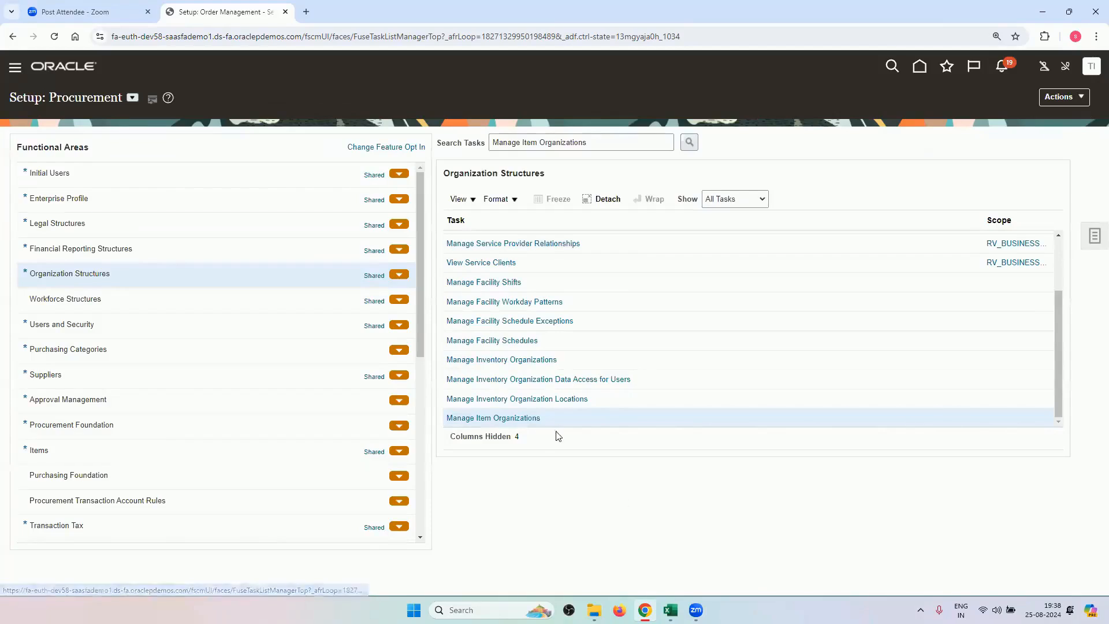
# Step: Switch to Excel and copy the Manage Inventory Organizations task name from the 1.SCM Structure Setups sheet
pyautogui.hotkey('alt', 'Tab')
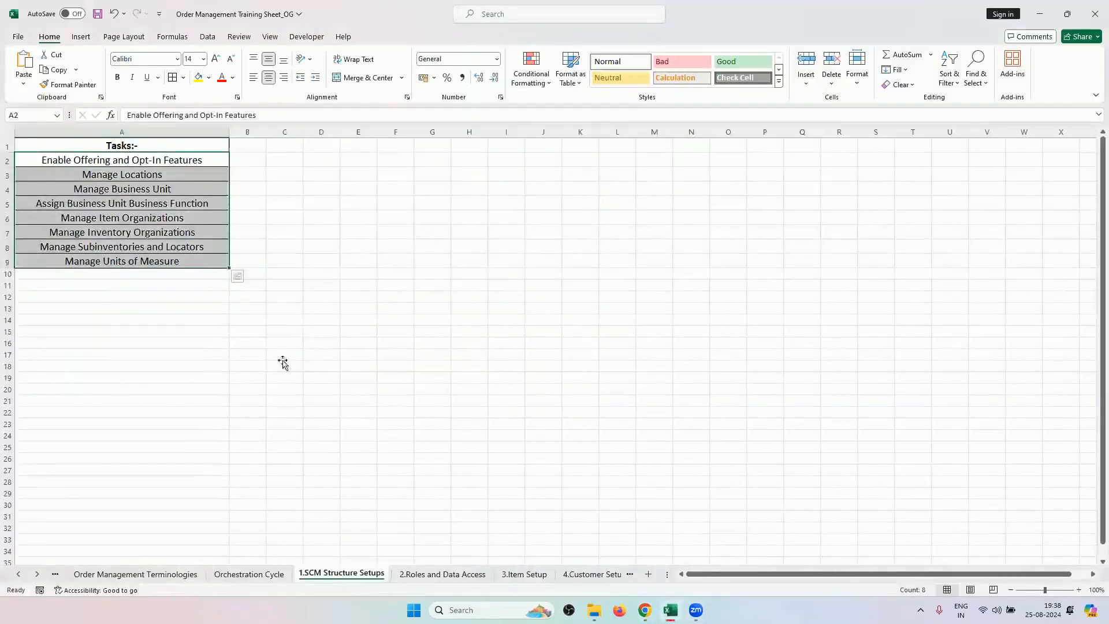
pyautogui.click(283, 357)
pyautogui.moveTo(172, 165); pyautogui.dragTo(189, 226)
pyautogui.click(190, 233)
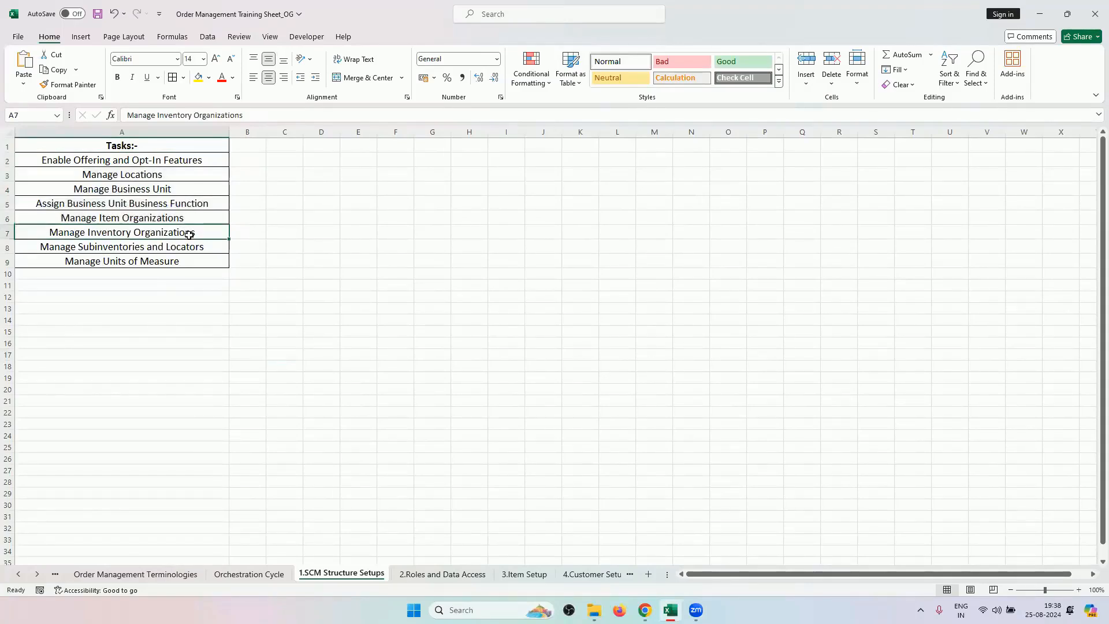
pyautogui.hotkey('ctrl', 'c')
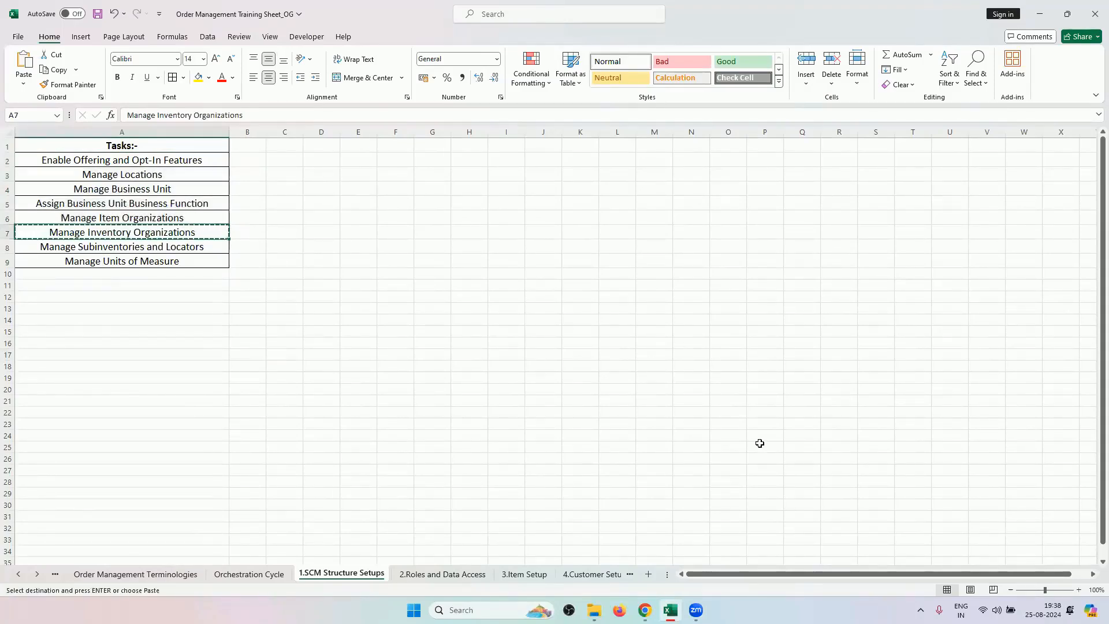
# Step: Return to the browser, open the Manage Inventory Organizations task, and start creating a new inventory organization
pyautogui.hotkey('alt', 'Tab')
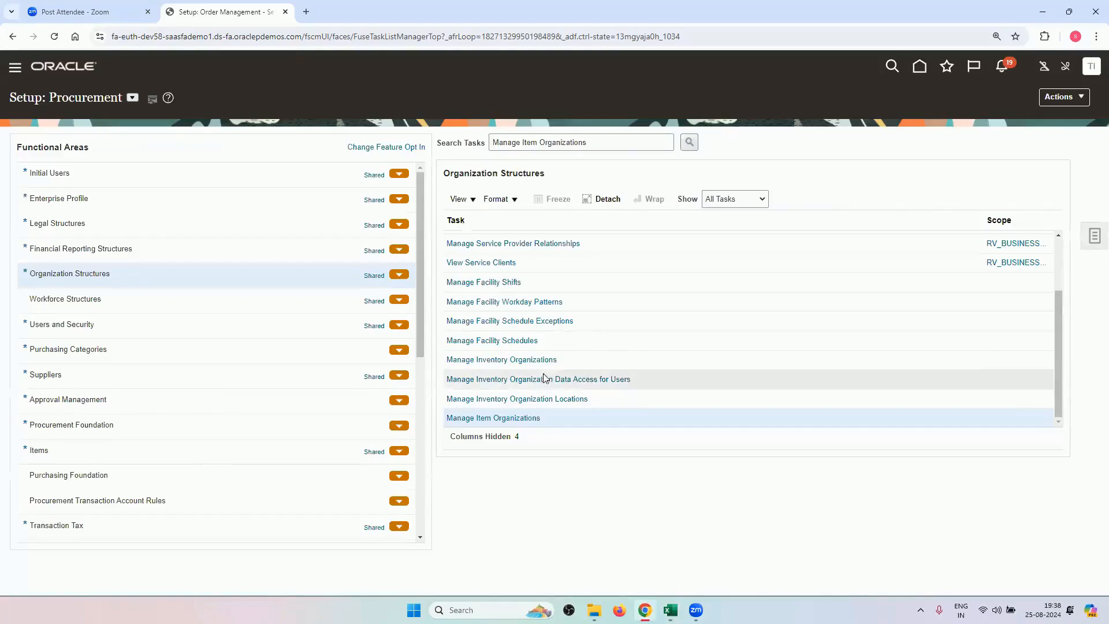
pyautogui.click(529, 360)
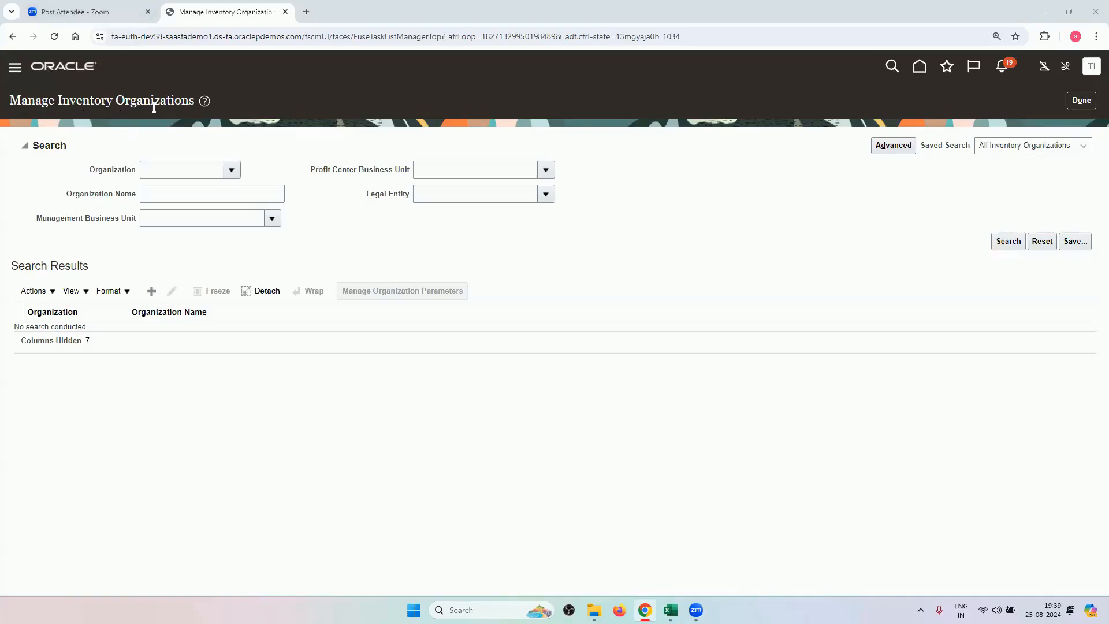
pyautogui.moveTo(10, 103); pyautogui.dragTo(197, 104)
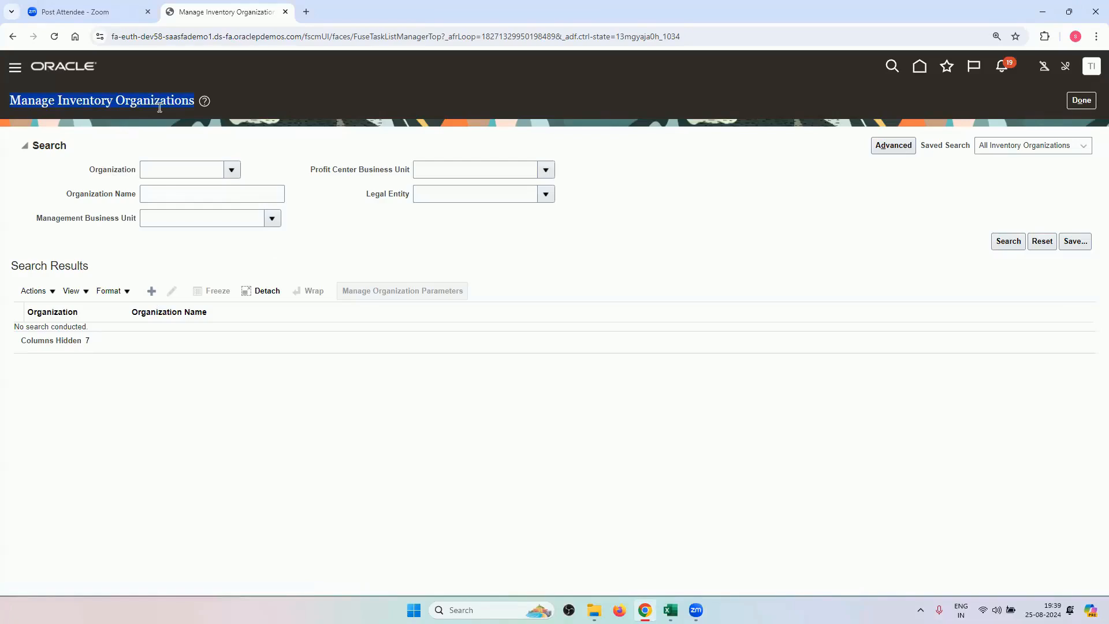
pyautogui.click(151, 129)
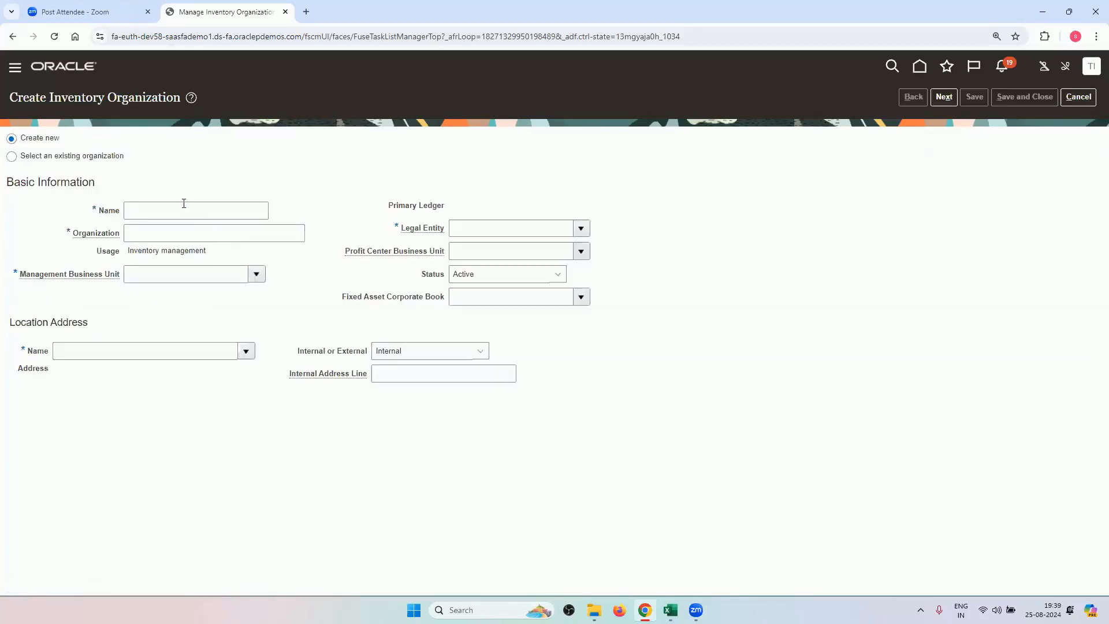
# Step: Enter RV_INVENTORY1 as both the name and the organization of the new inventory organization
pyautogui.click(173, 212)
pyautogui.write('RV_INVENTORY1')
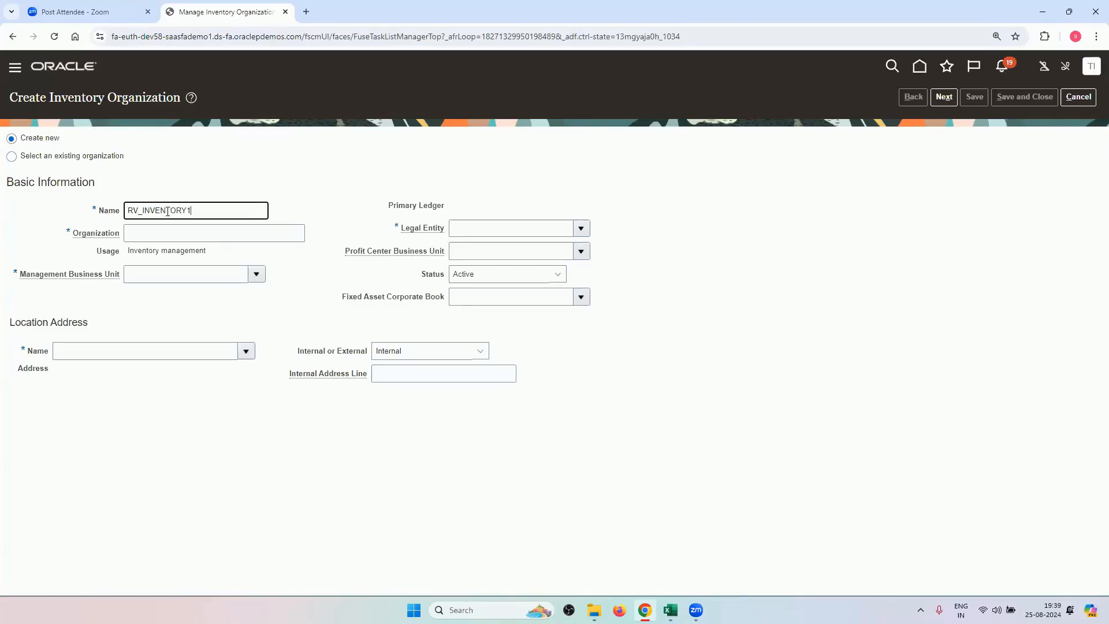
pyautogui.doubleClick(168, 212)
pyautogui.click(202, 234)
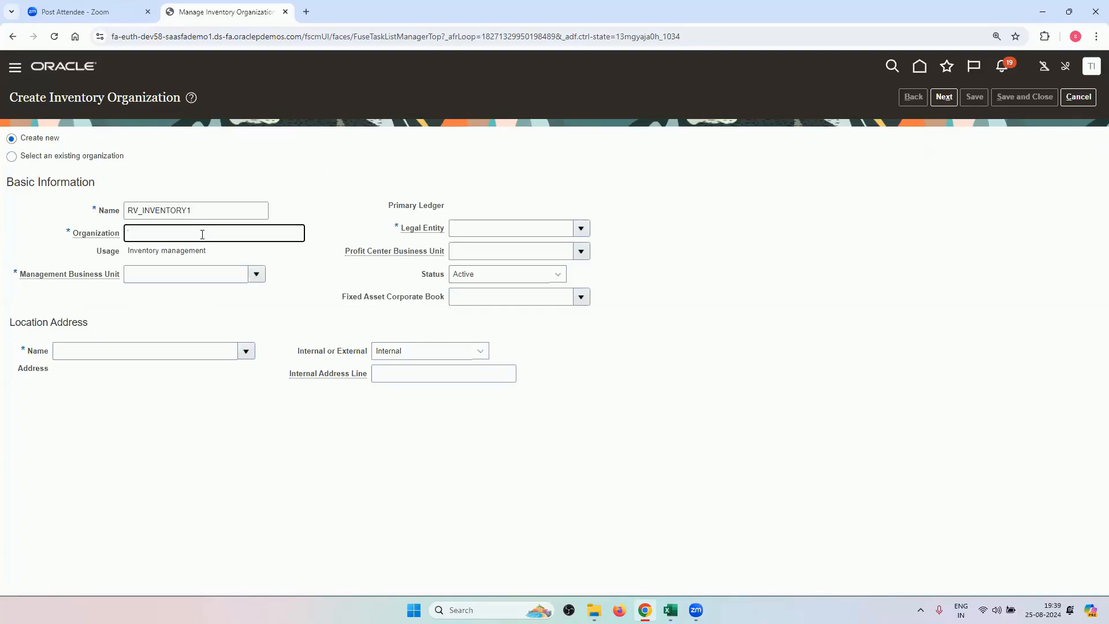
pyautogui.hotkey('ctrl', 'v')
# Step: Change both the name and the organization of the new inventory organization to RV_INV_ORG1
pyautogui.click(199, 205)
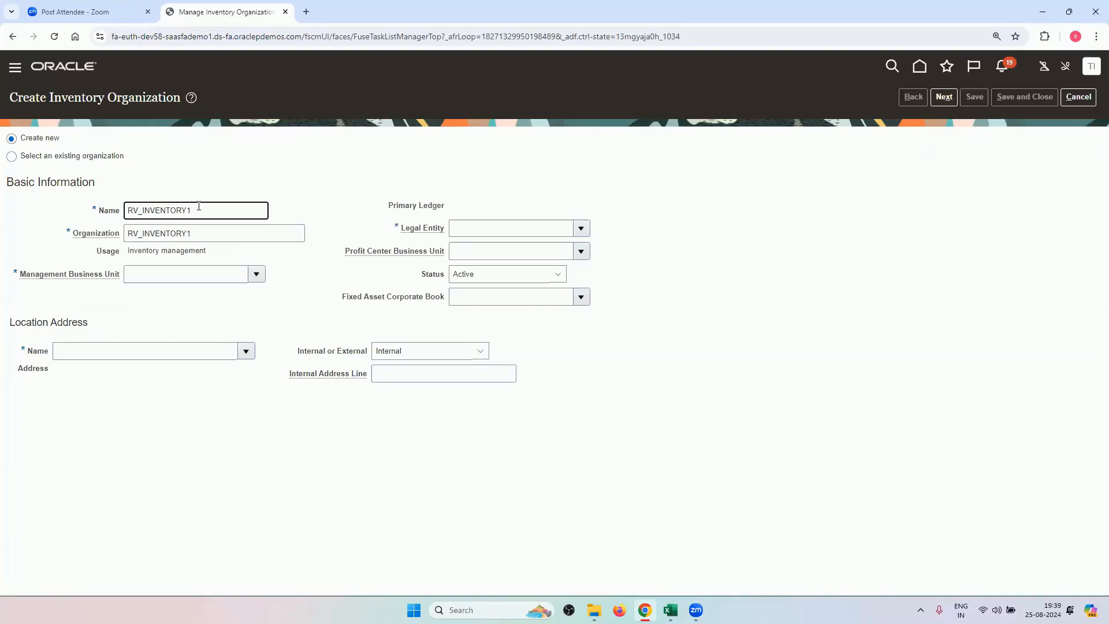
pyautogui.press('BackSpace')
pyautogui.press('BackSpace')
pyautogui.press('BackSpace')
pyautogui.press('BackSpace')
pyautogui.press('BackSpace')
pyautogui.press('BackSpace')
pyautogui.write('_ORG1')
pyautogui.doubleClick(199, 206)
pyautogui.hotkey('ctrl', 'c')
pyautogui.doubleClick(216, 238)
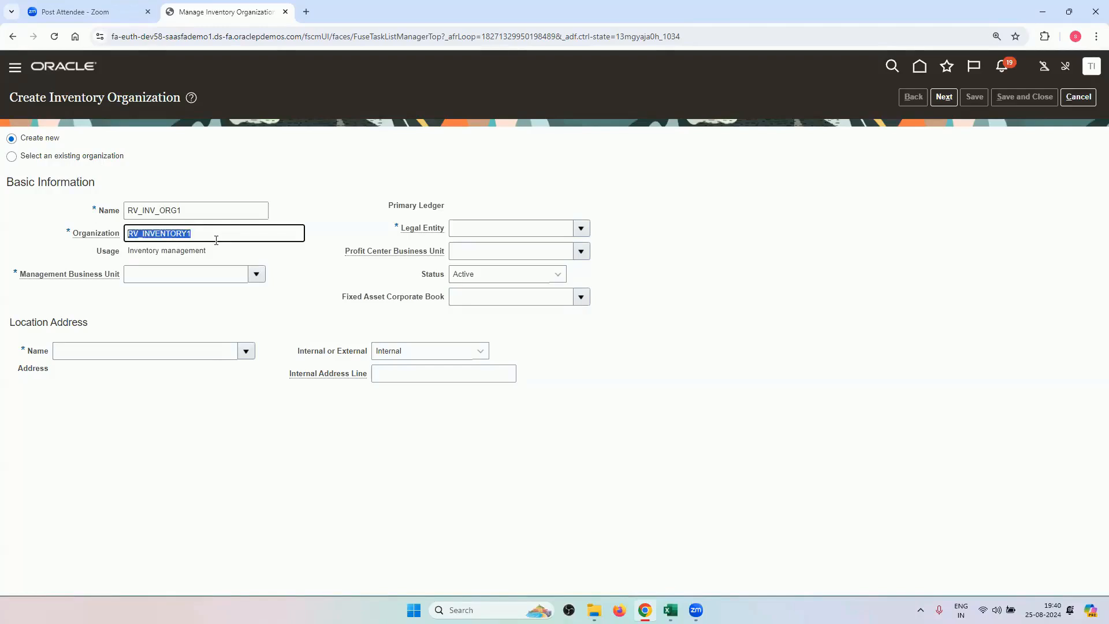
pyautogui.press('BackSpace')
pyautogui.hotkey('ctrl', 'v')
pyautogui.click(364, 196)
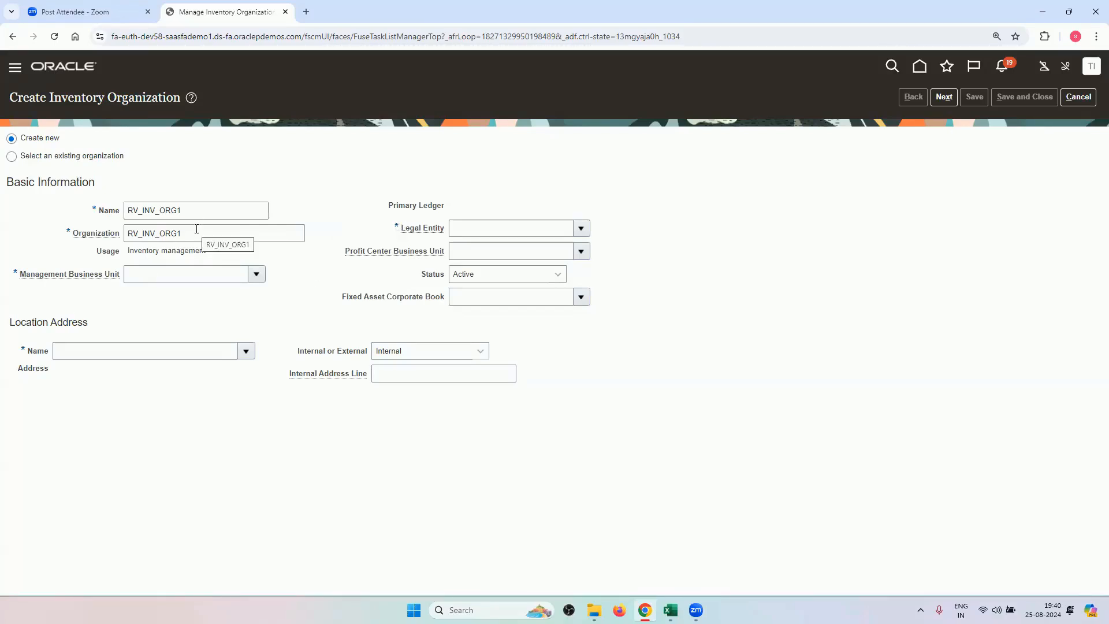
# Step: Search for RV to assign RV_BUSINESS_UNIT as the management business unit, and choose US1 Legal Entity as the legal entity
pyautogui.click(255, 274)
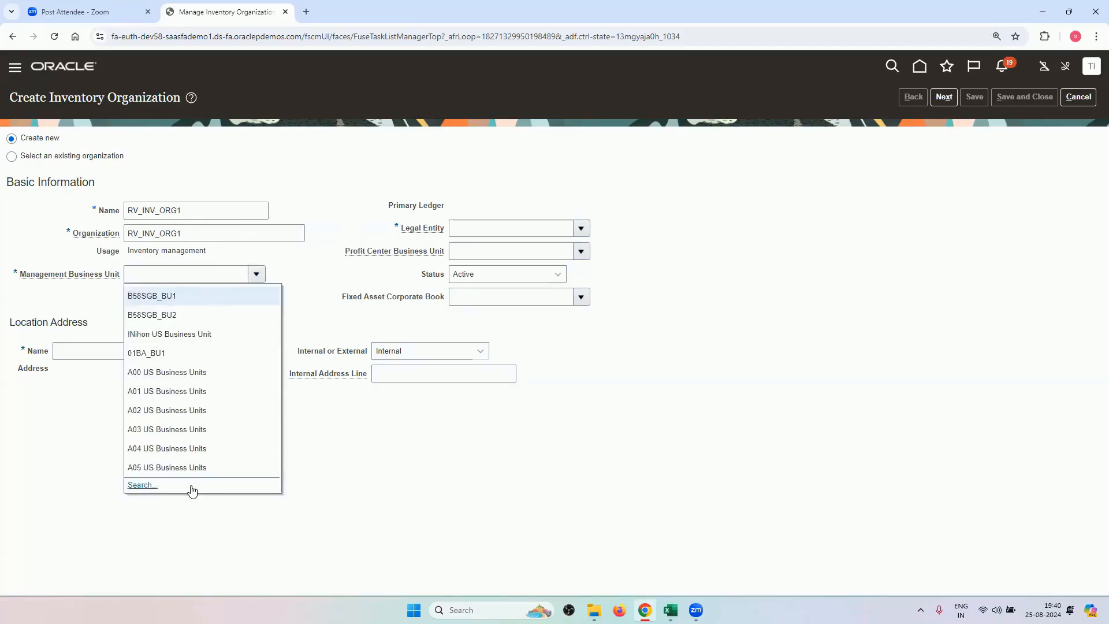
pyautogui.click(190, 486)
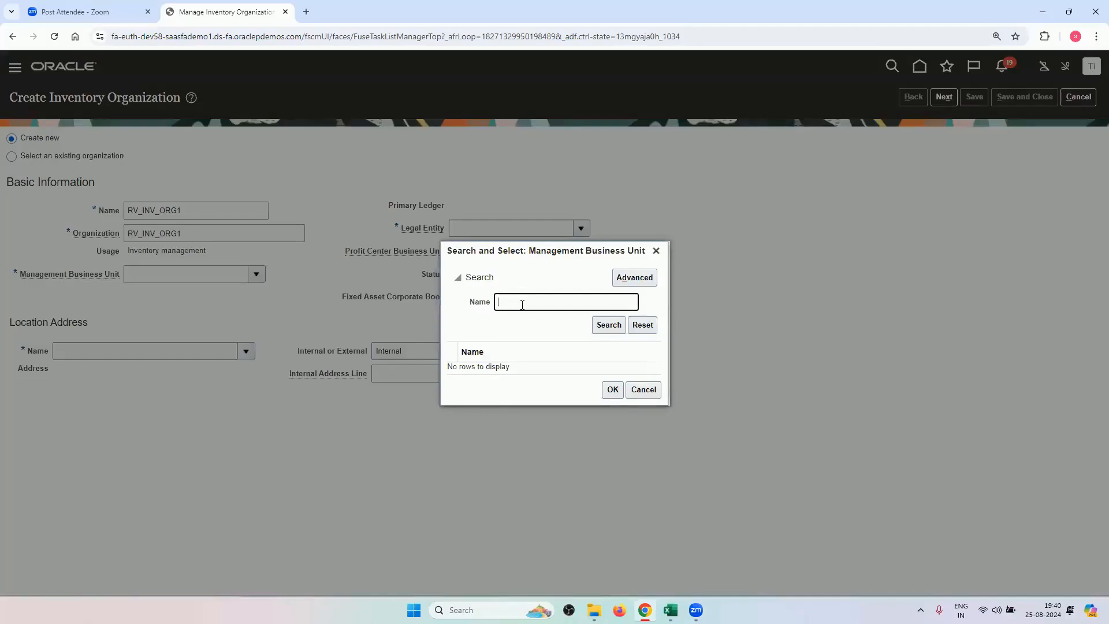
pyautogui.write('RV')
pyautogui.click(597, 322)
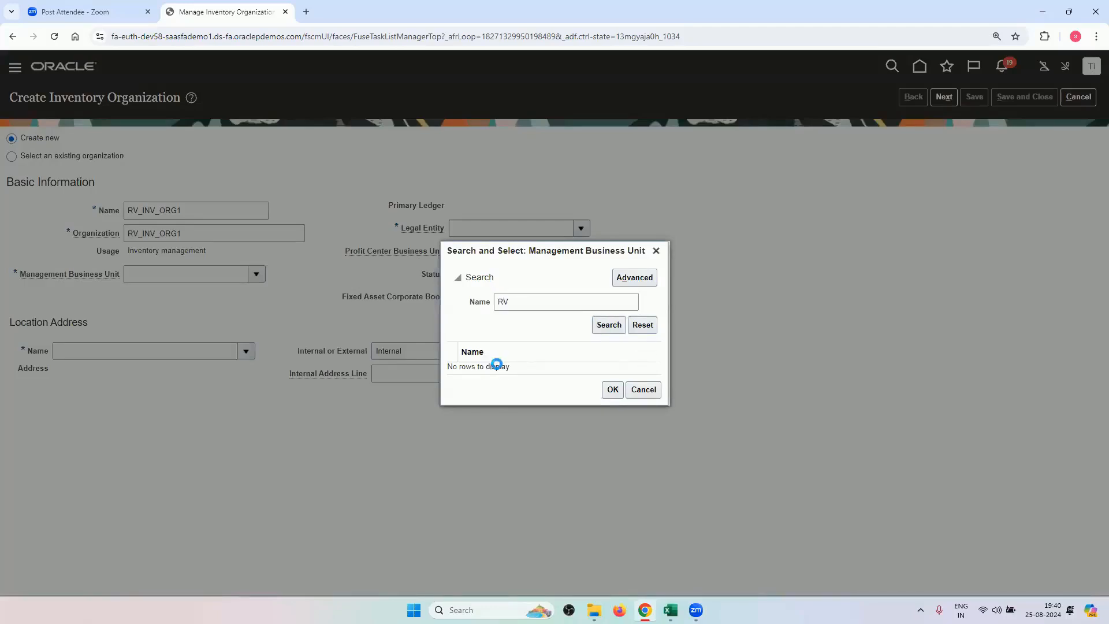
pyautogui.click(612, 395)
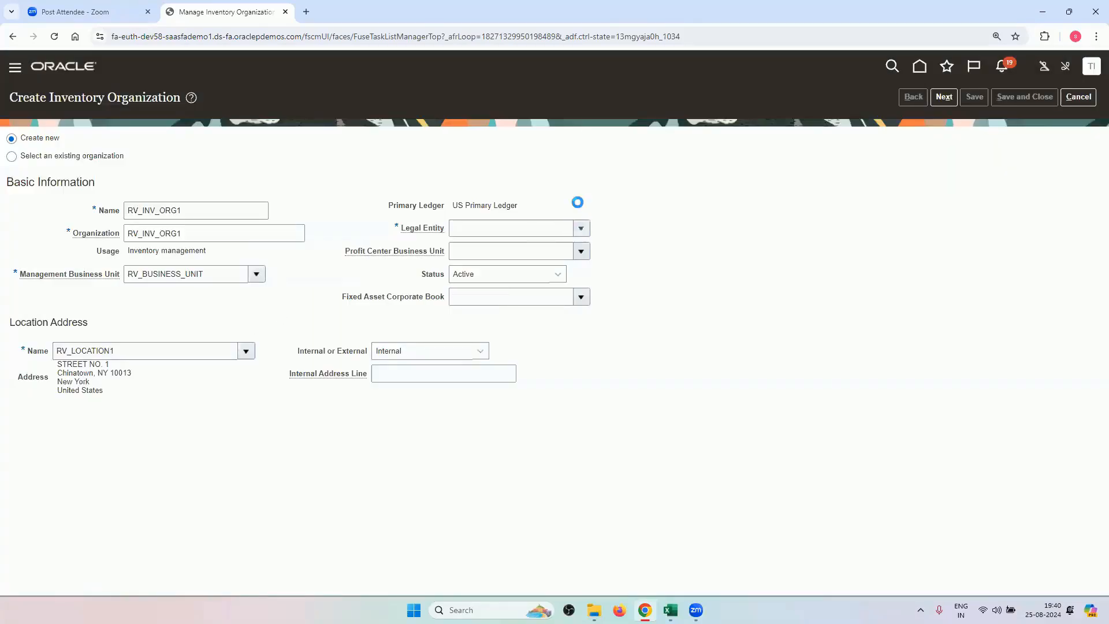
pyautogui.click(581, 228)
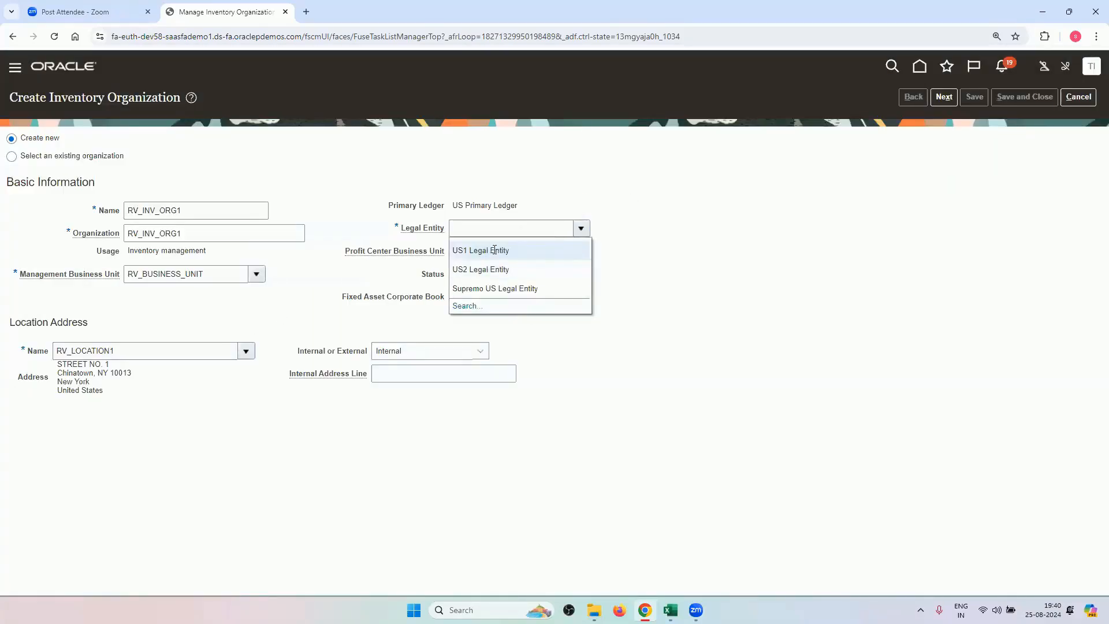
pyautogui.click(492, 249)
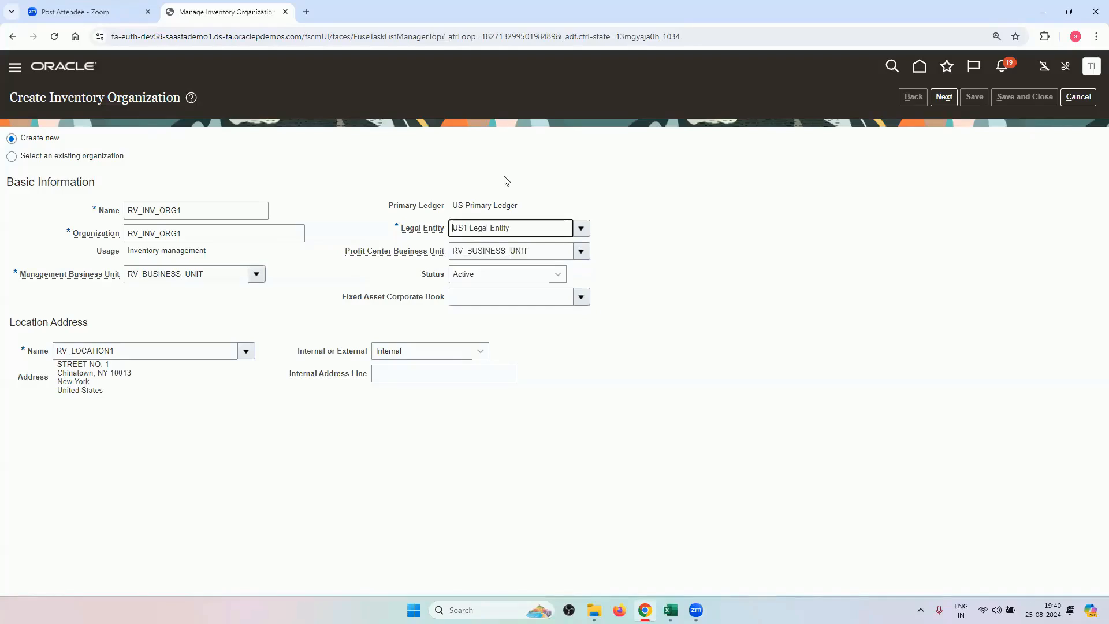
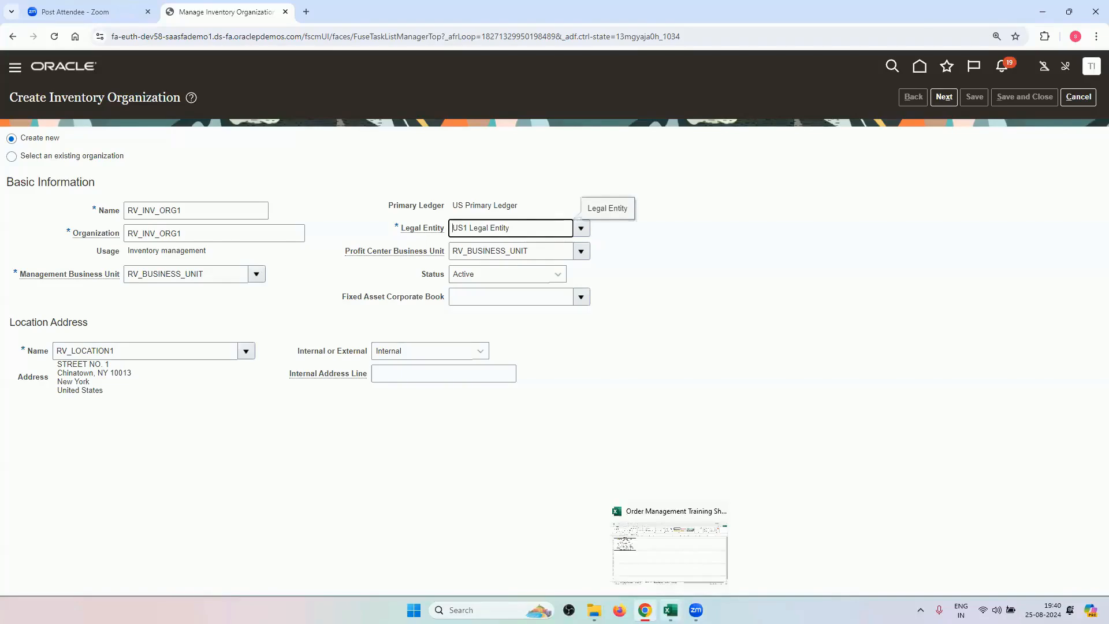
# Step: Check the Manage Business Unit task in Excel, then return to the browser and proceed to RV_INV_ORG1's organization parameters
pyautogui.click(670, 610)
pyautogui.click(173, 188)
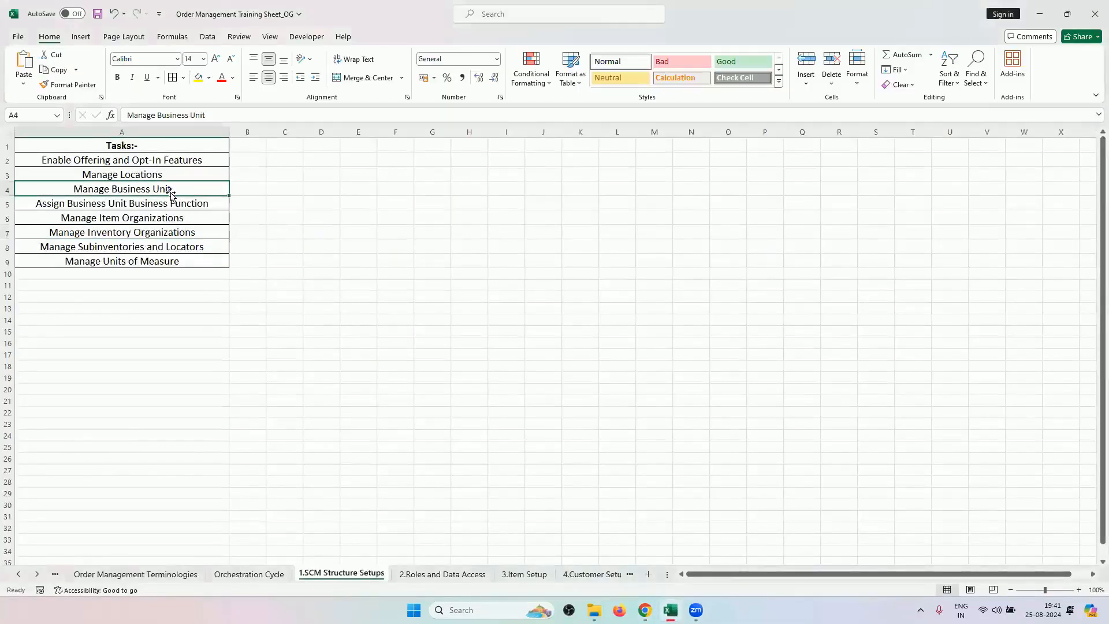
pyautogui.click(642, 610)
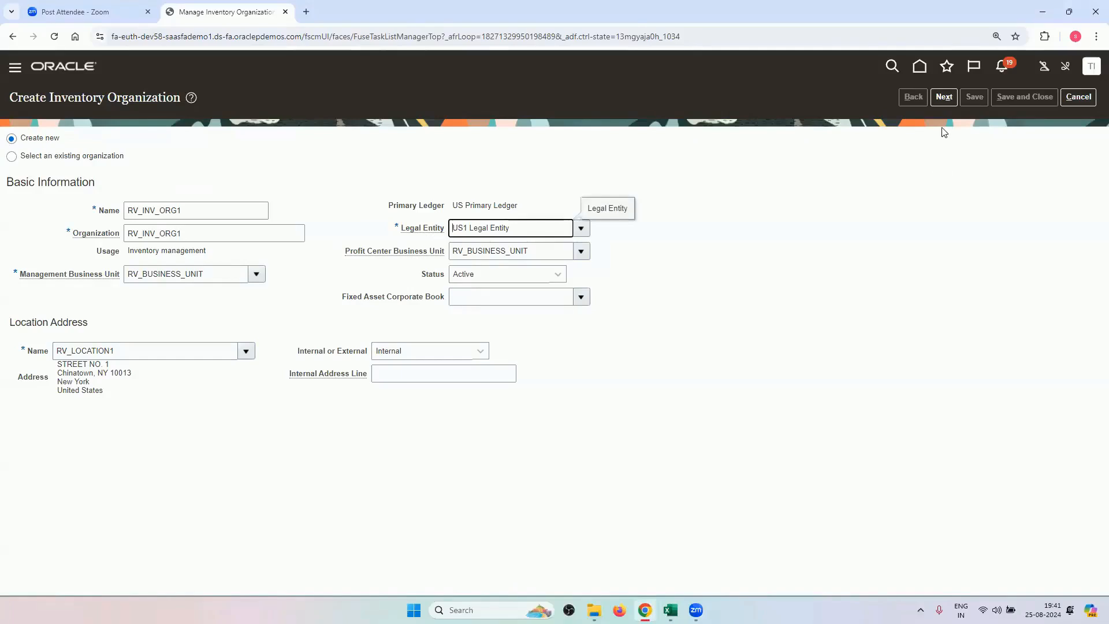
pyautogui.click(942, 97)
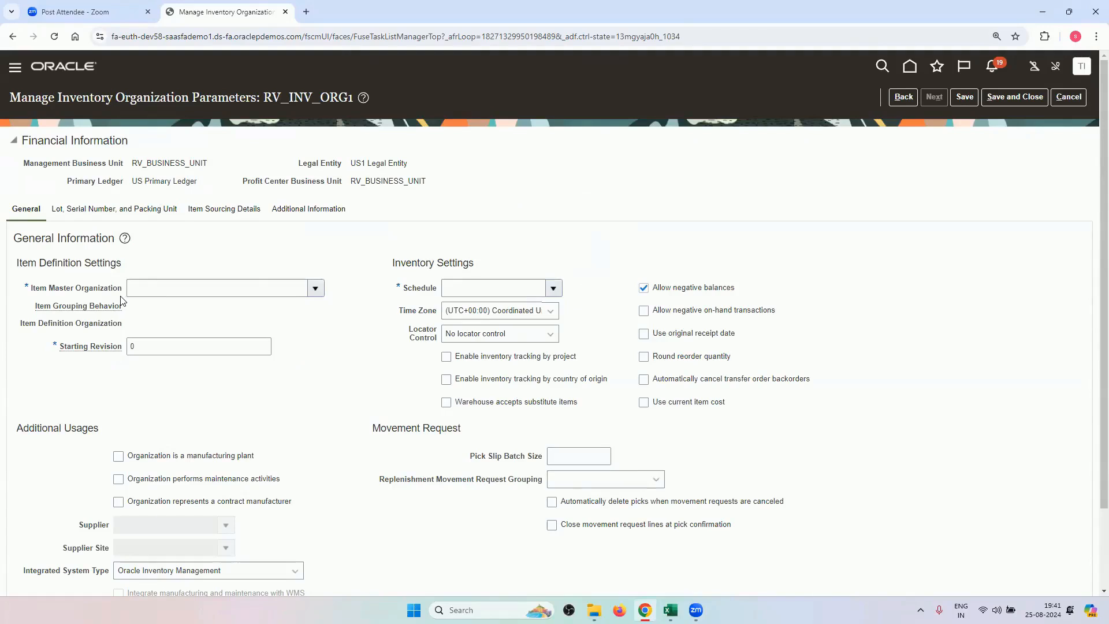
# Step: Choose K&N Item Organization from the full search list as the item master organization for RV_INV_ORG1
pyautogui.click(316, 287)
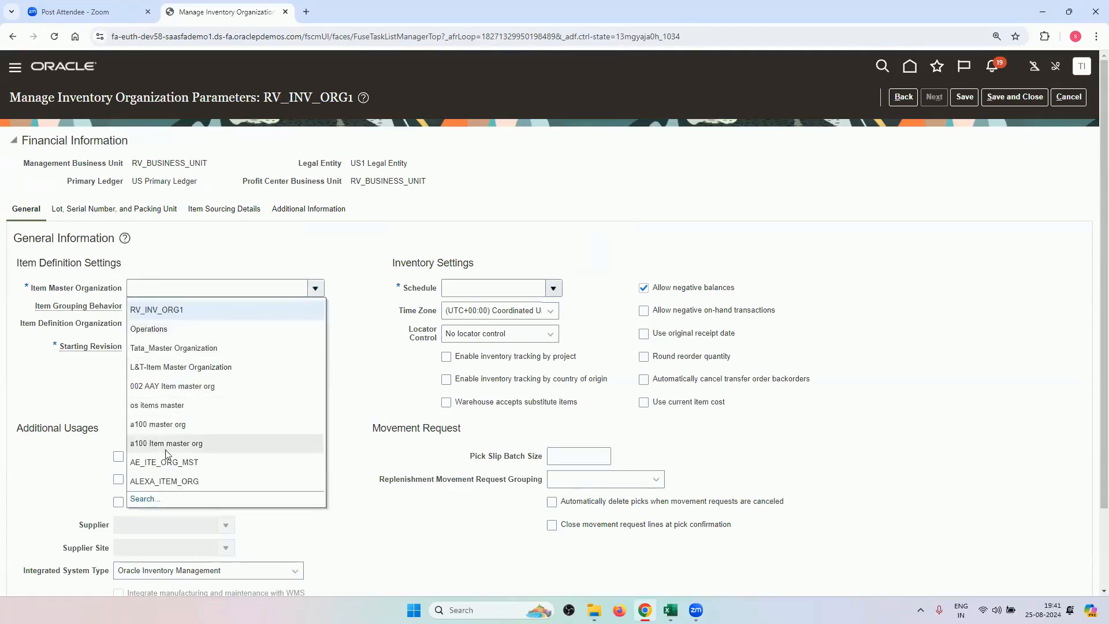
pyautogui.click(198, 500)
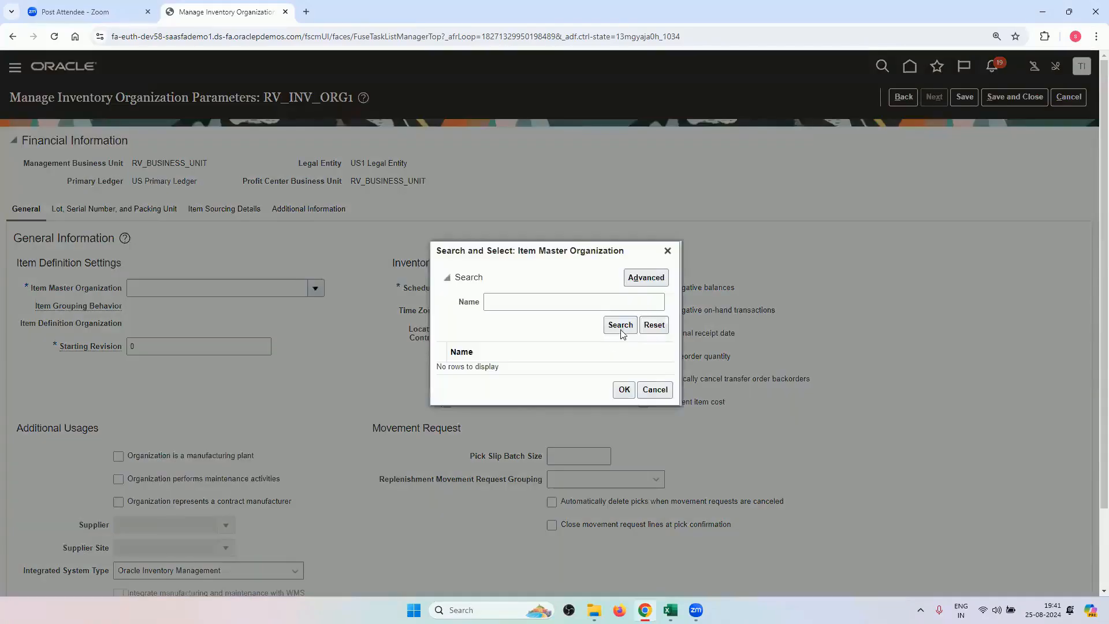
pyautogui.click(619, 325)
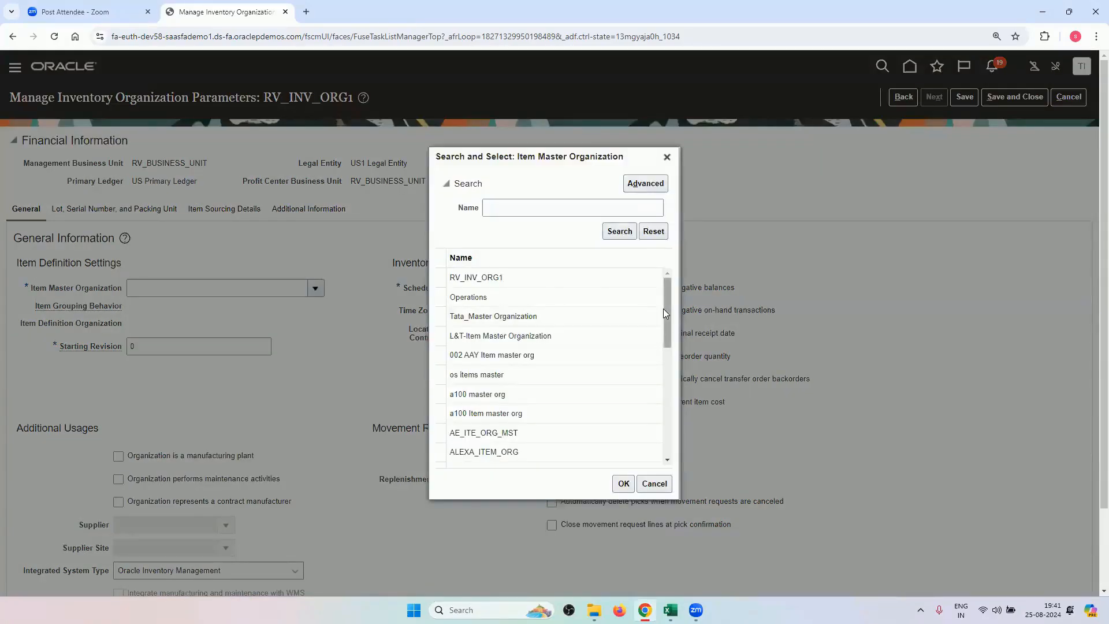
pyautogui.moveTo(663, 312); pyautogui.dragTo(665, 364)
pyautogui.click(559, 404)
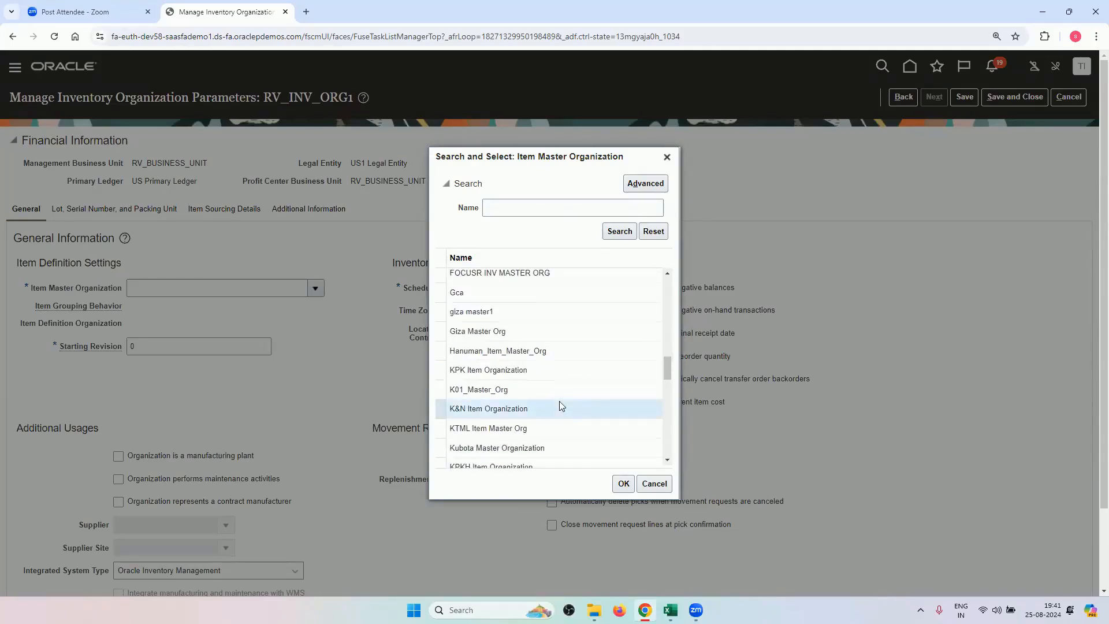
pyautogui.click(623, 483)
# Step: Set RV_INV_ORG1's item master organization to RV_ITEM_MASTER from the full search list
pyautogui.click(314, 289)
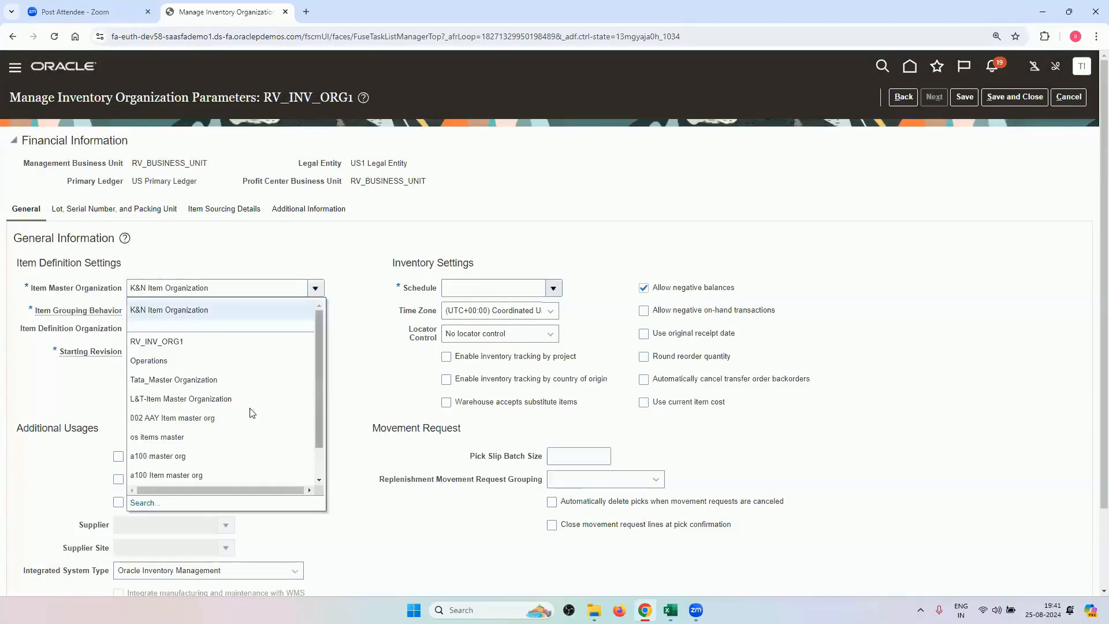
pyautogui.click(193, 503)
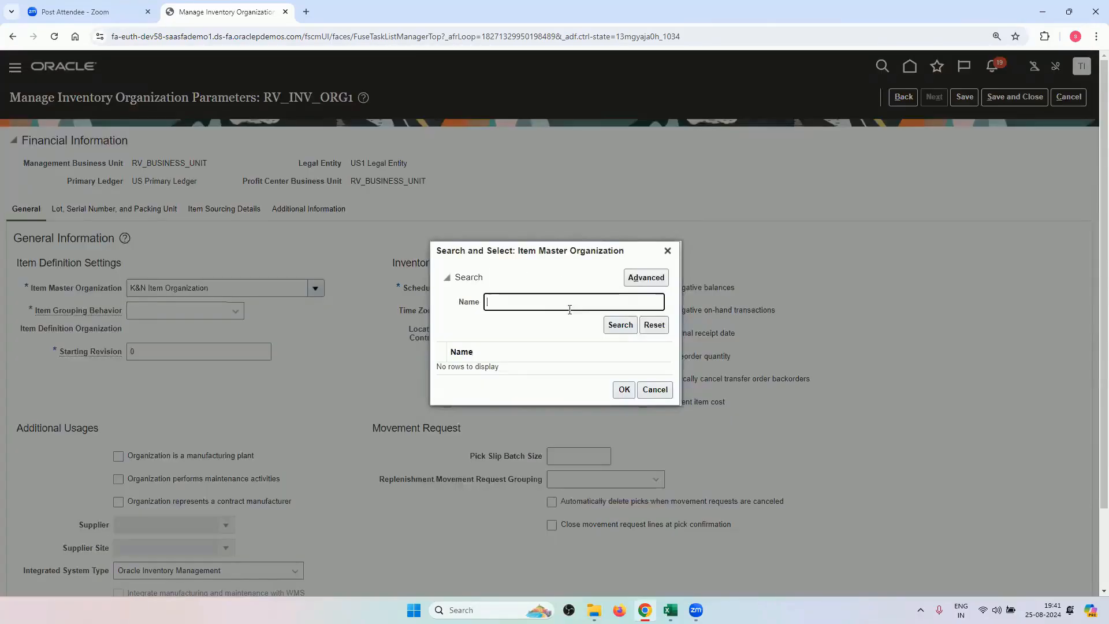
pyautogui.click(611, 330)
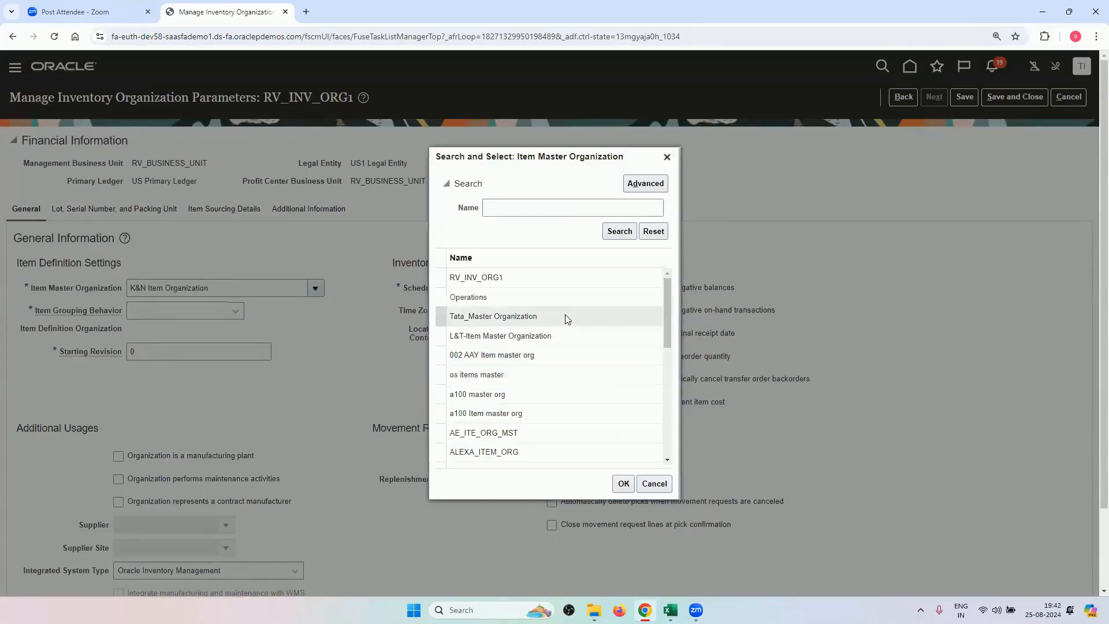
pyautogui.moveTo(668, 301); pyautogui.dragTo(665, 414)
pyautogui.click(500, 377)
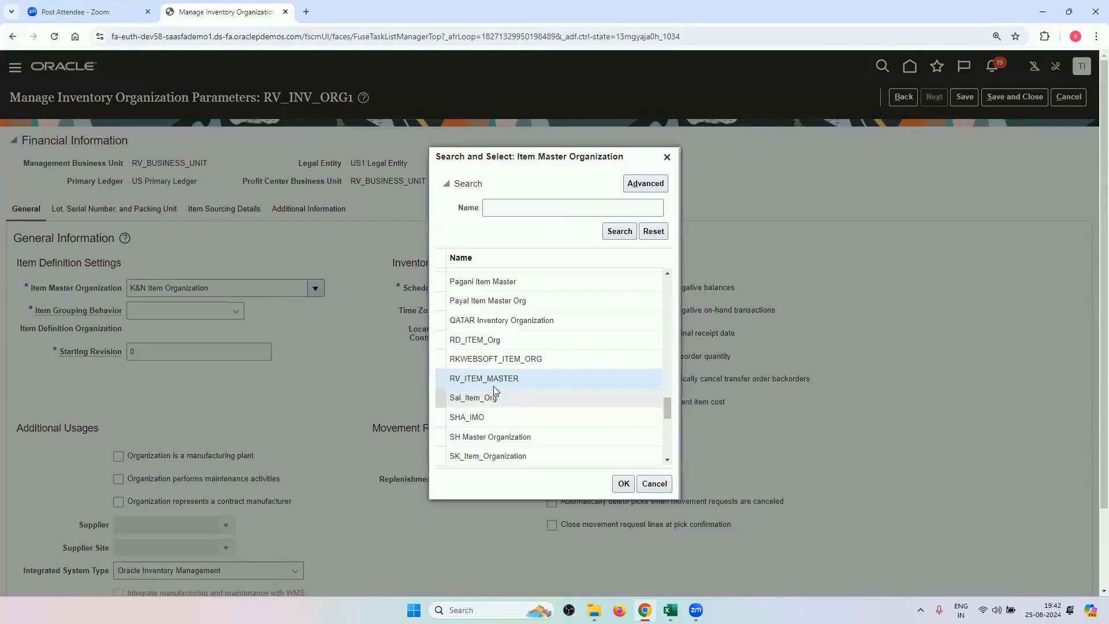
pyautogui.click(623, 484)
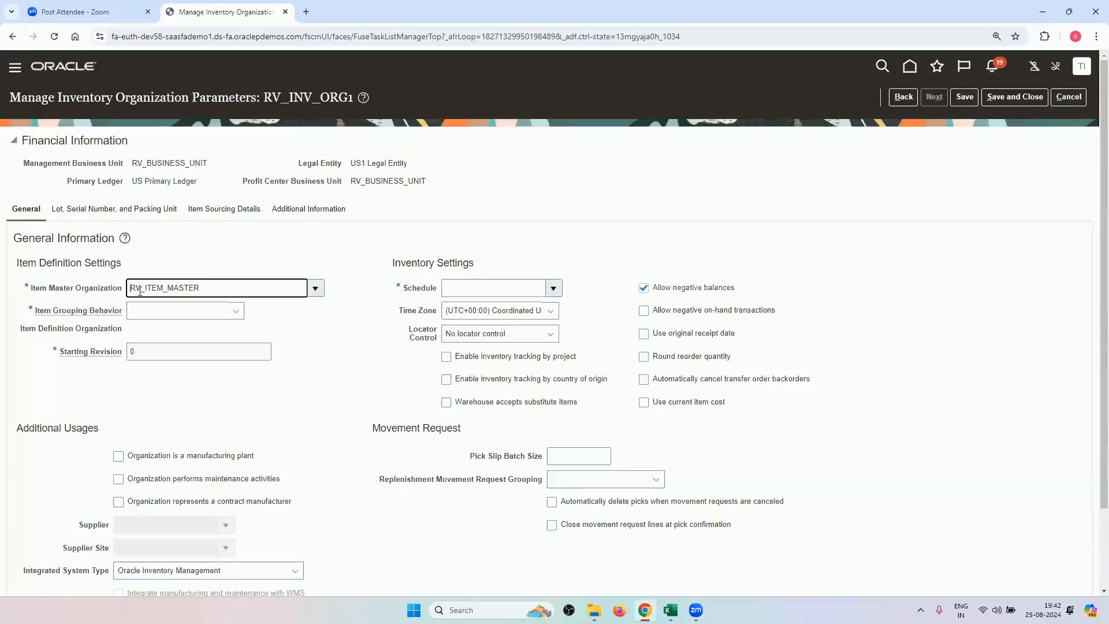
# Step: Try Definition Organization and then Reference Organization as the item grouping behavior for RV_INV_ORG1
pyautogui.click(218, 315)
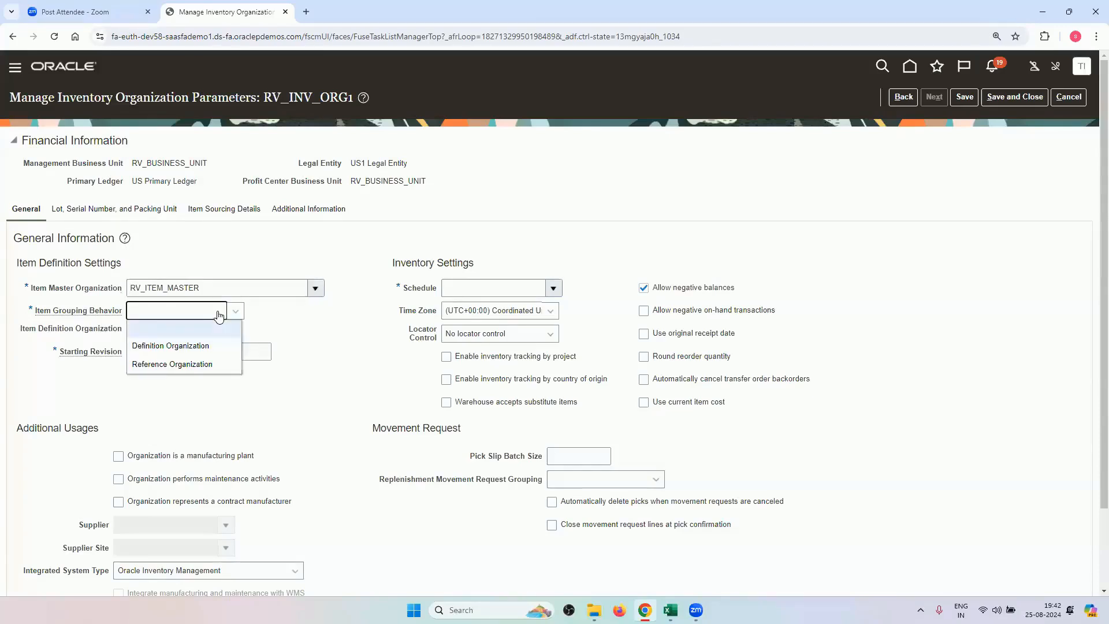
pyautogui.click(217, 344)
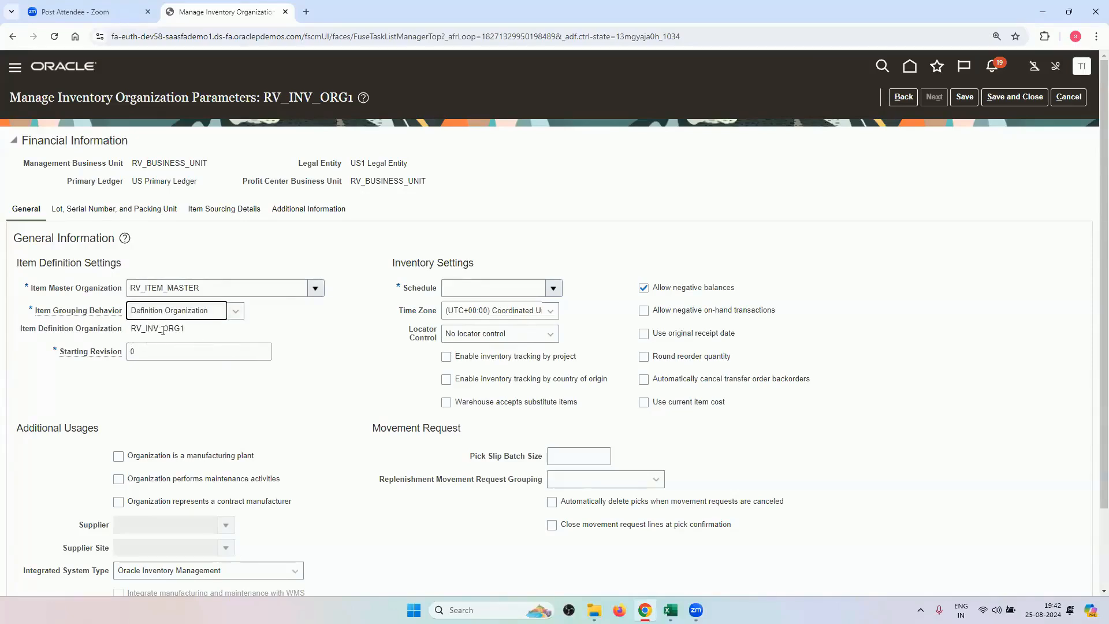
pyautogui.click(210, 314)
pyautogui.click(206, 344)
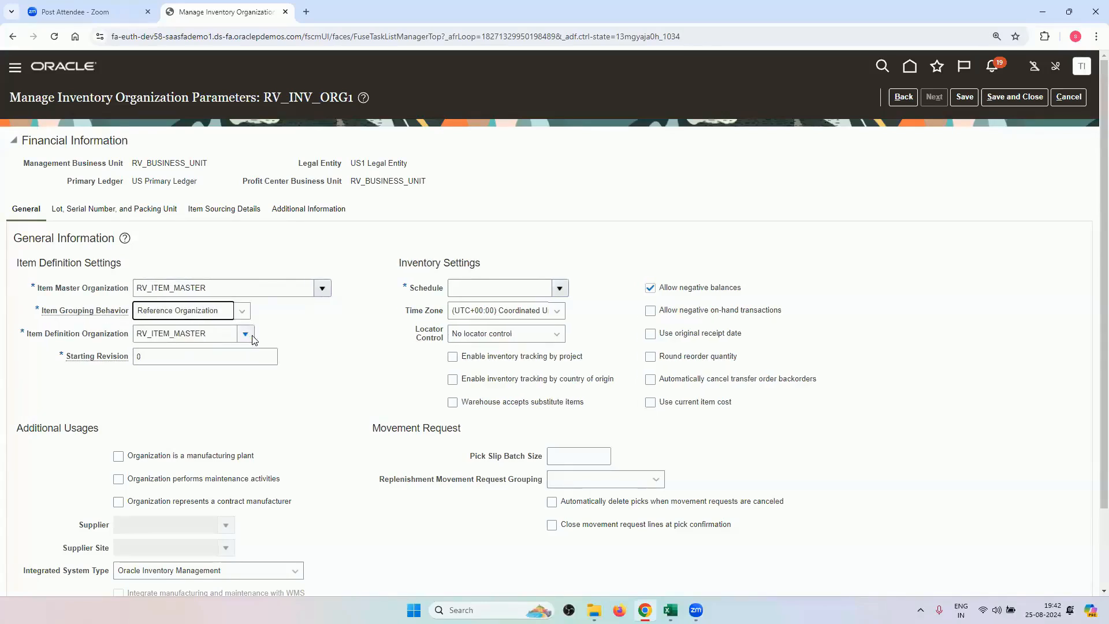
# Step: Set RV_INV_ORG1's item grouping behavior back to Definition Organization
pyautogui.click(215, 311)
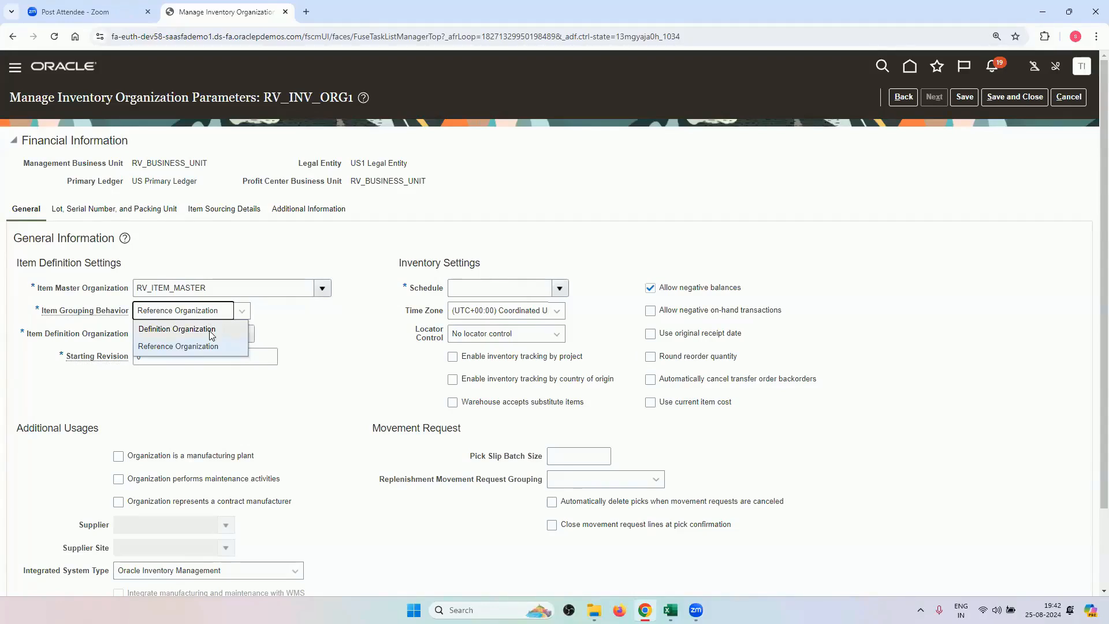
pyautogui.click(211, 334)
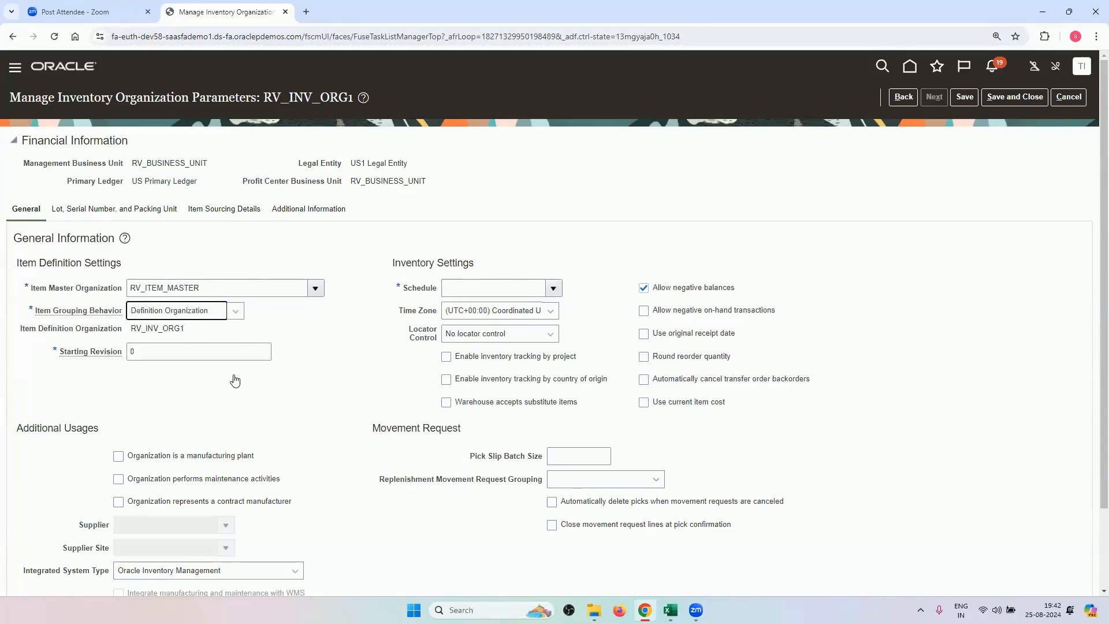
pyautogui.click(167, 312)
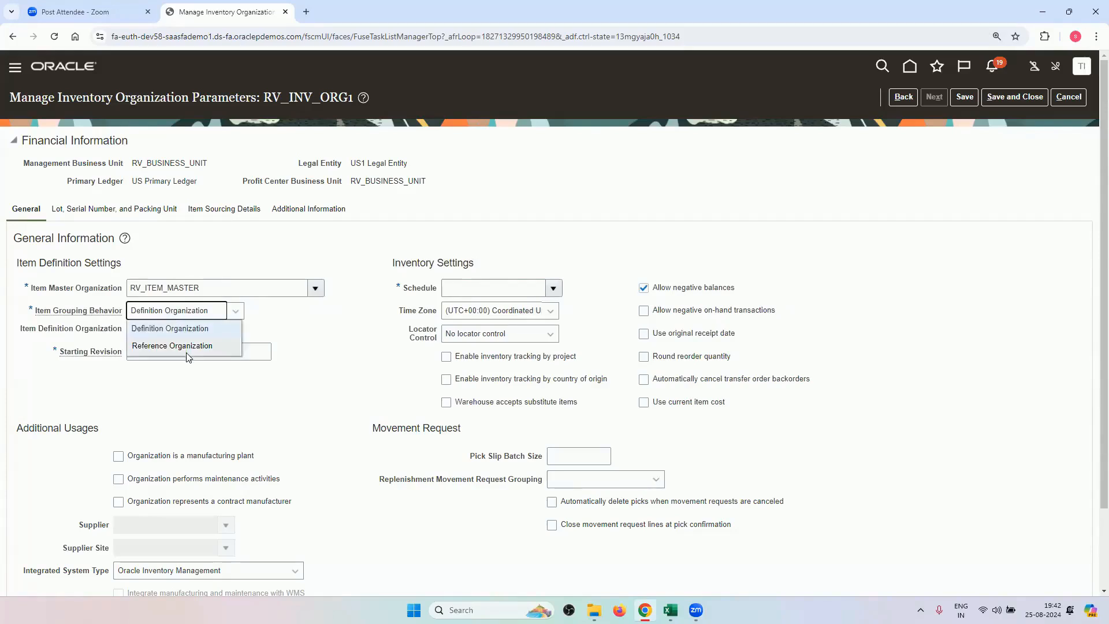
pyautogui.click(303, 337)
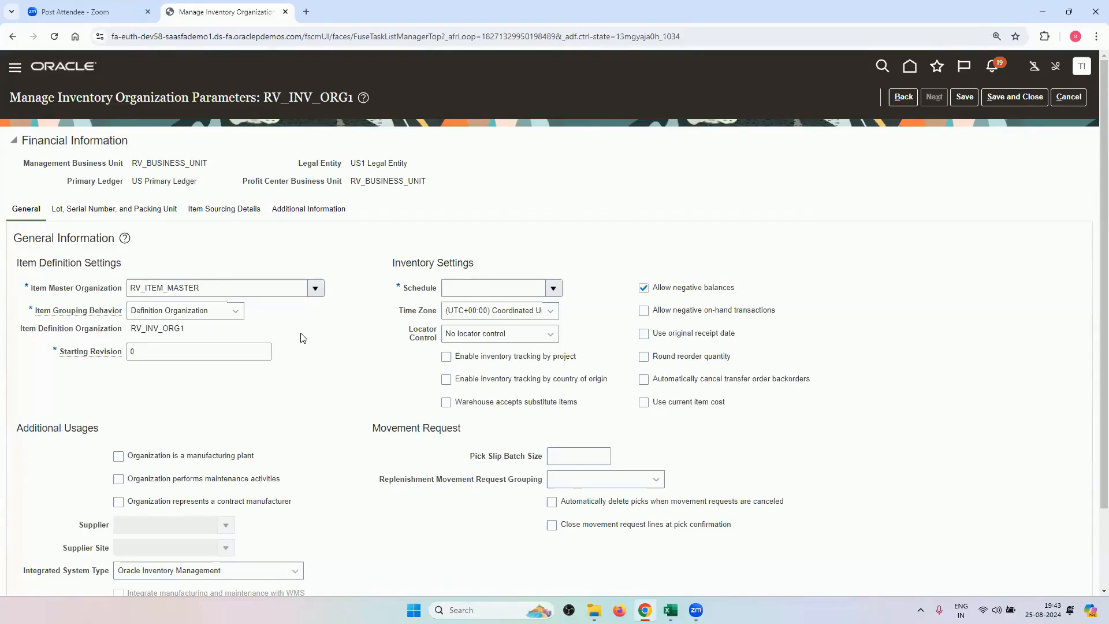
pyautogui.click(208, 309)
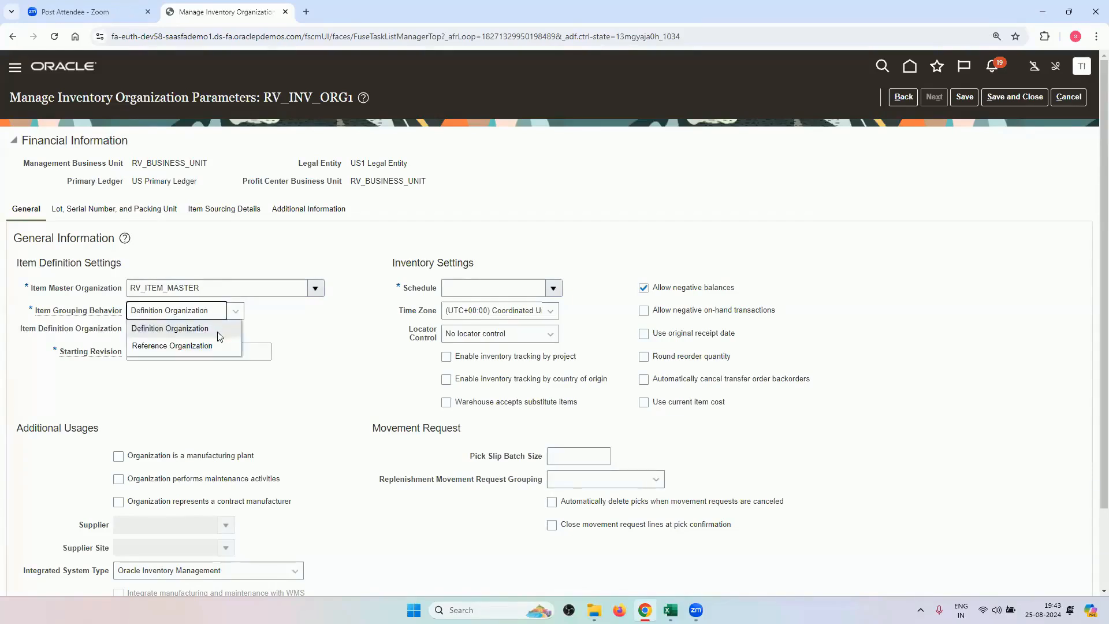
pyautogui.click(219, 329)
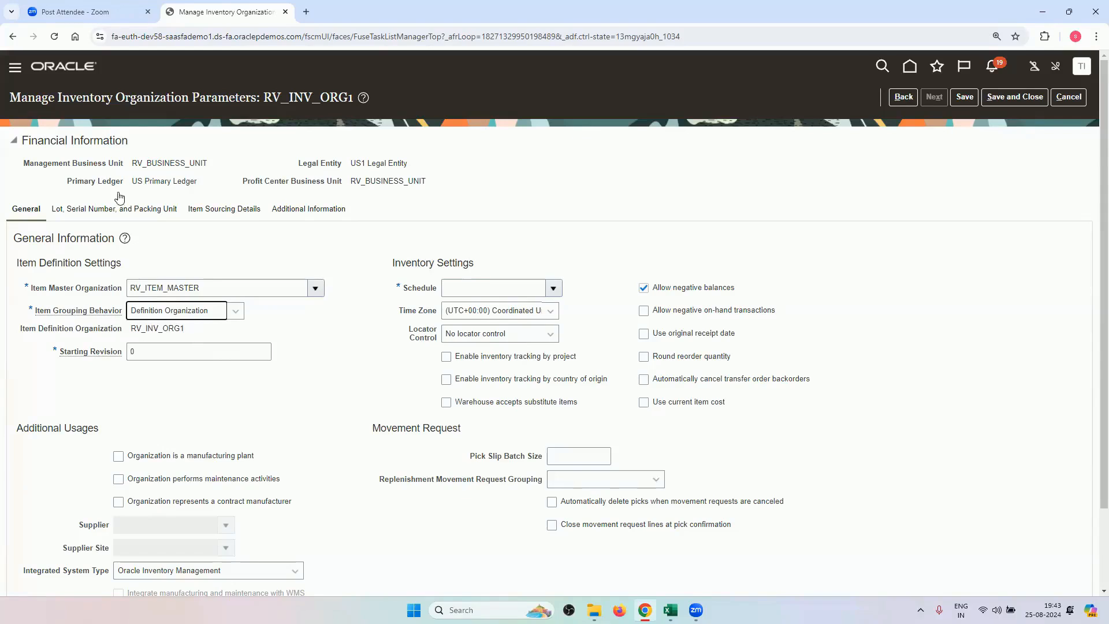
# Step: Mark RV_INV_ORG1 as a manufacturing plant in its additional usages
pyautogui.scroll(-2, 222, 387)
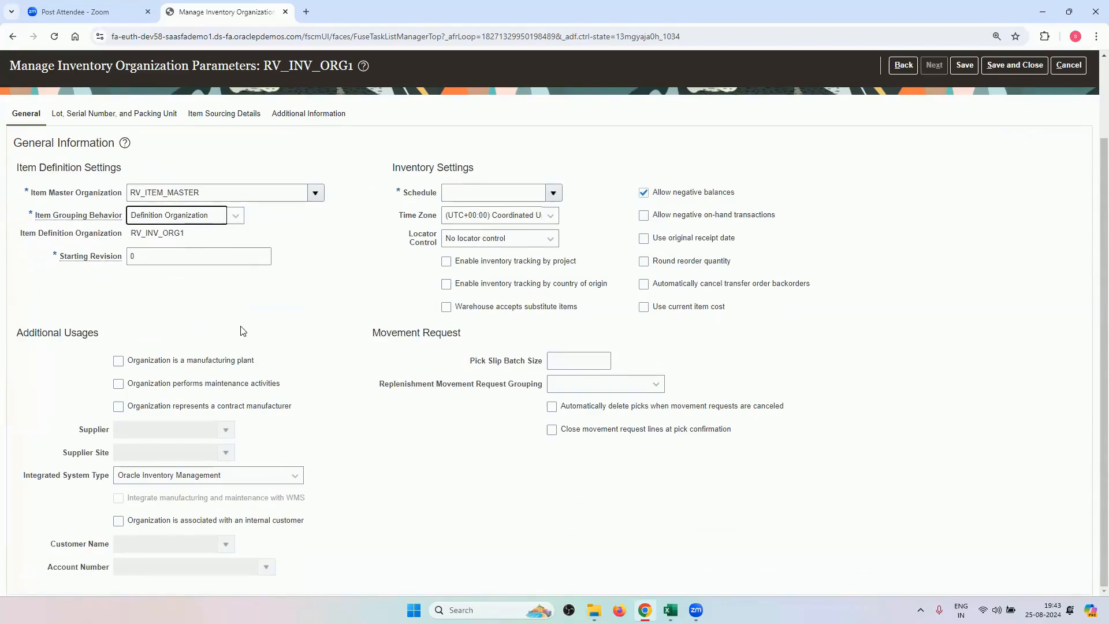
pyautogui.click(195, 362)
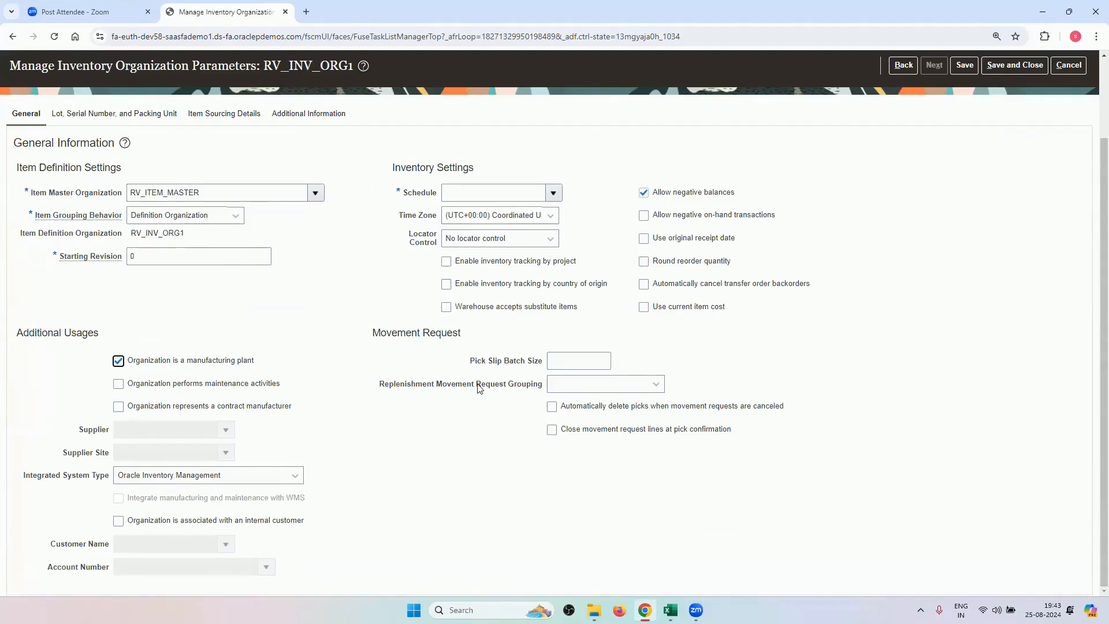
pyautogui.scroll(2, 490, 358)
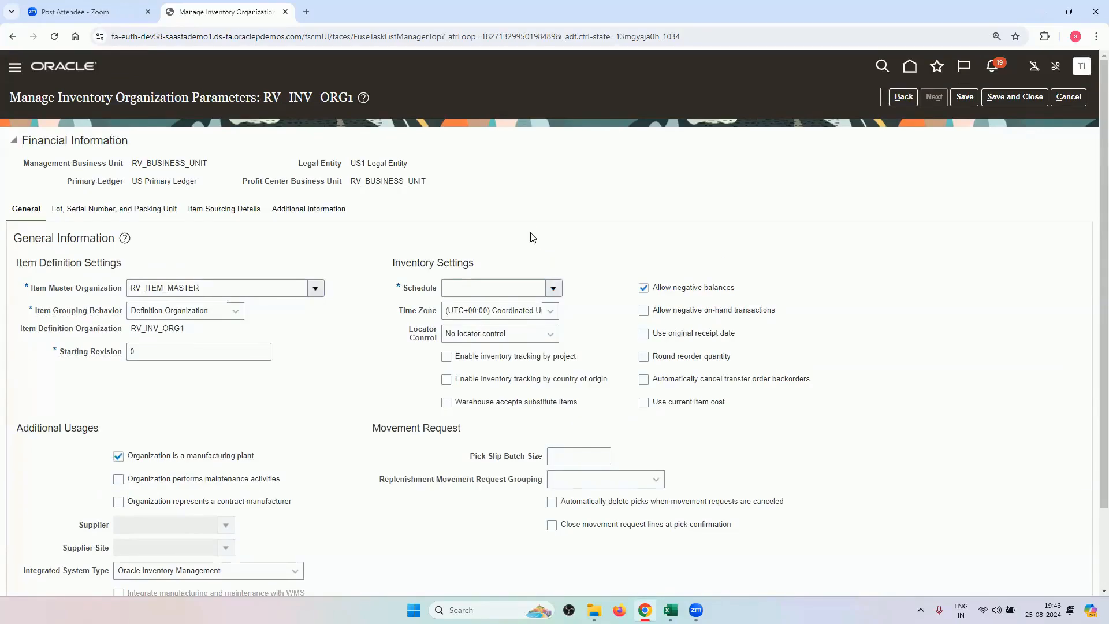
# Step: Set RV_INV_ORG1's schedule to 12 Hour Monday Start and disallow negative balances
pyautogui.click(552, 287)
pyautogui.click(489, 292)
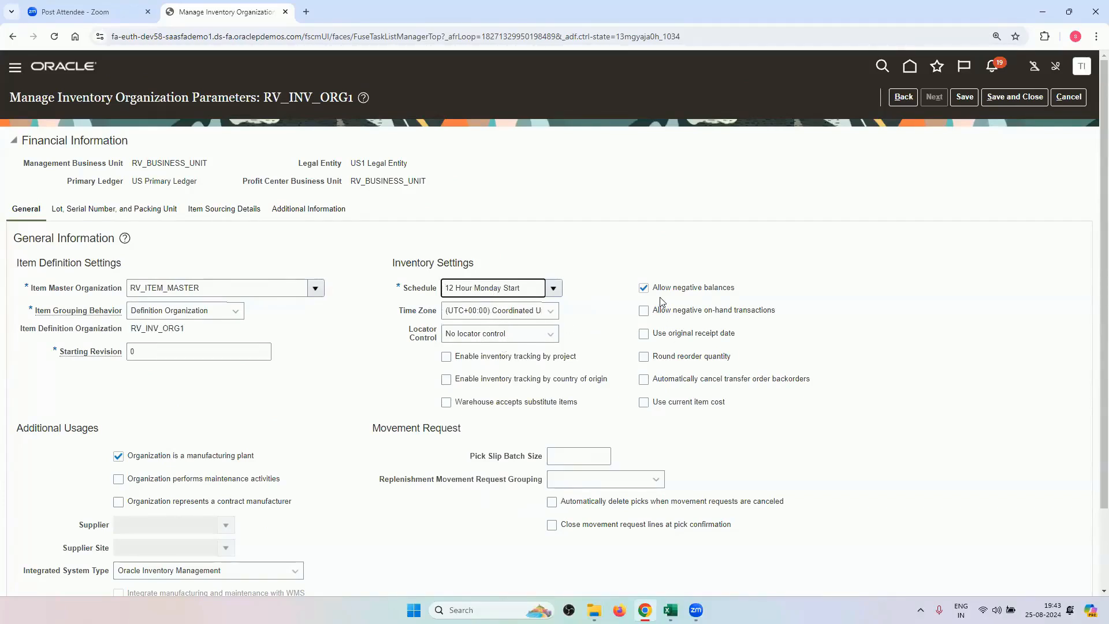
pyautogui.click(643, 291)
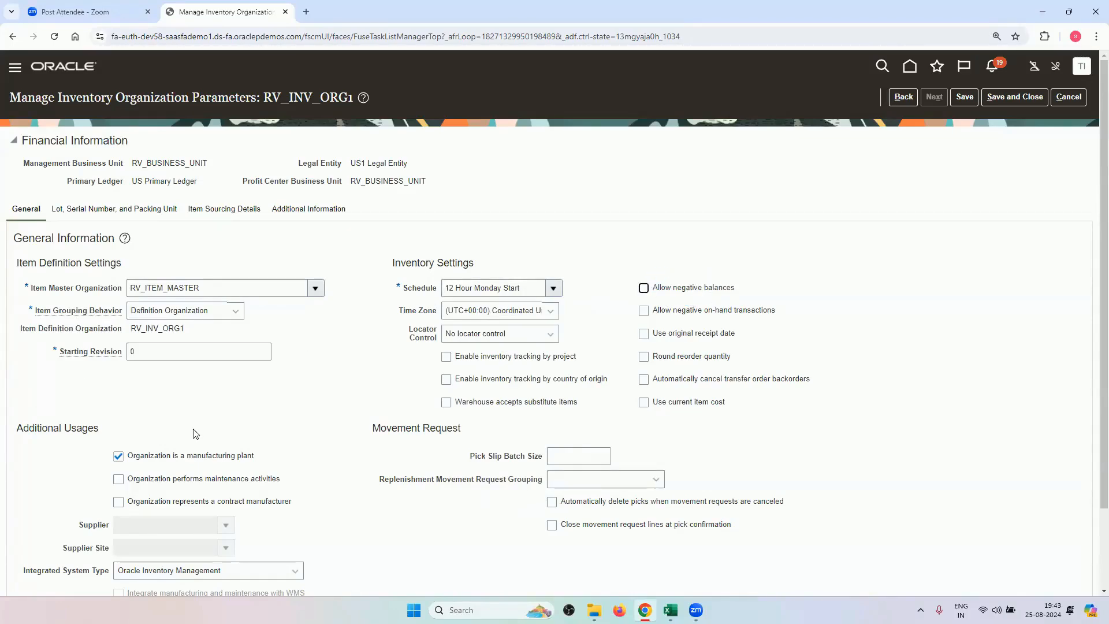
# Step: Review RV_INV_ORG1's general and lot, serial number, and packing unit parameters, and save and close the organization
pyautogui.scroll(-2, 285, 422)
pyautogui.scroll(2, 285, 422)
pyautogui.click(171, 211)
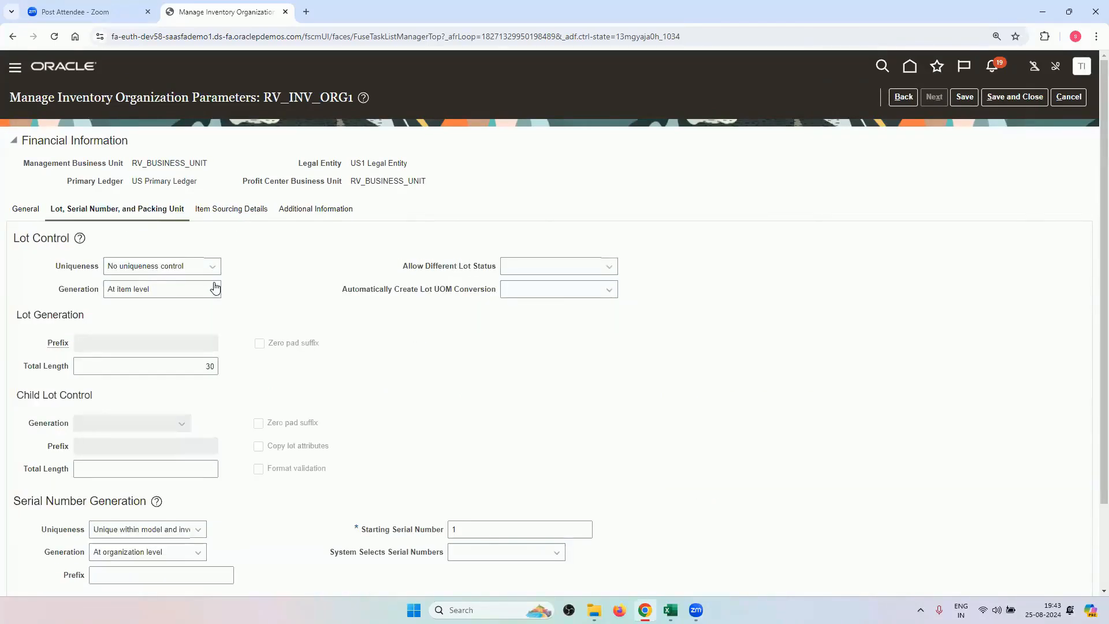
pyautogui.scroll(-2, 158, 388)
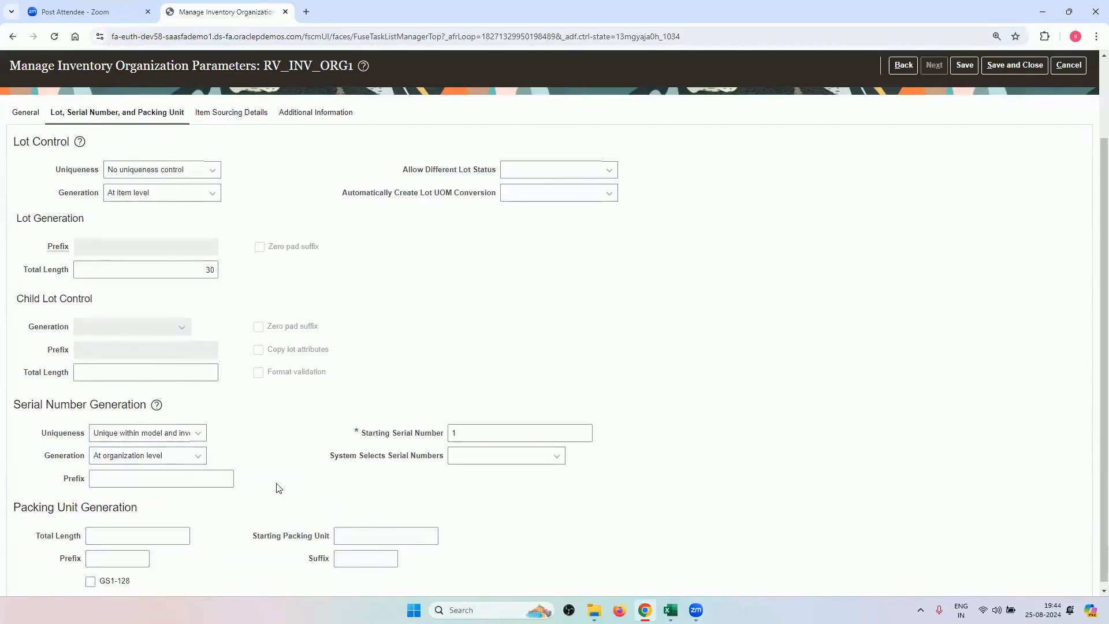
pyautogui.scroll(2, 275, 442)
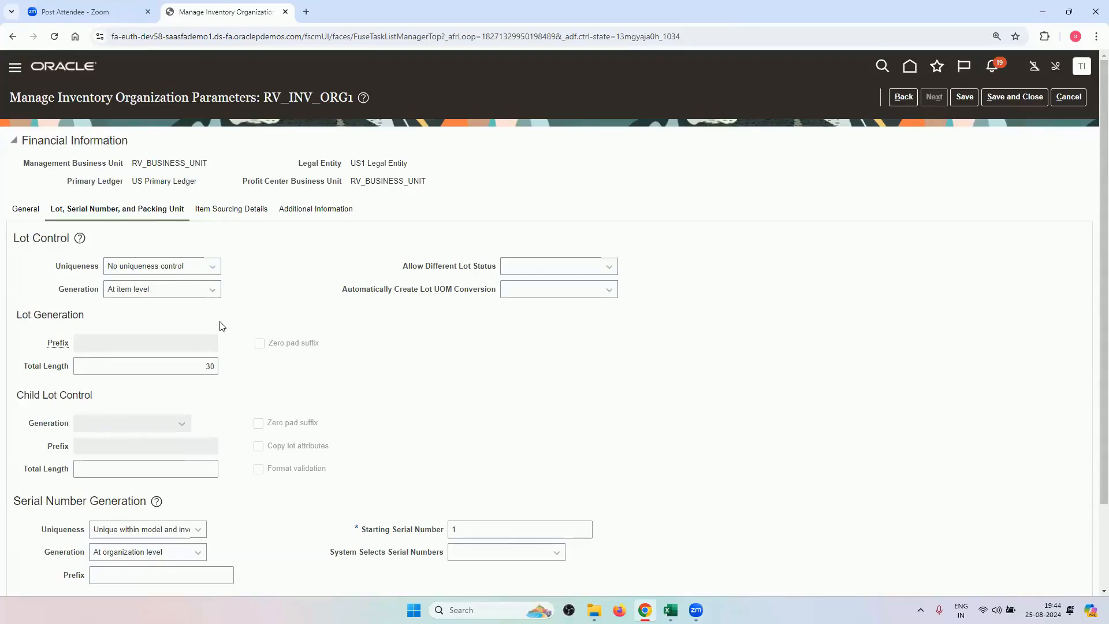
pyautogui.click(249, 211)
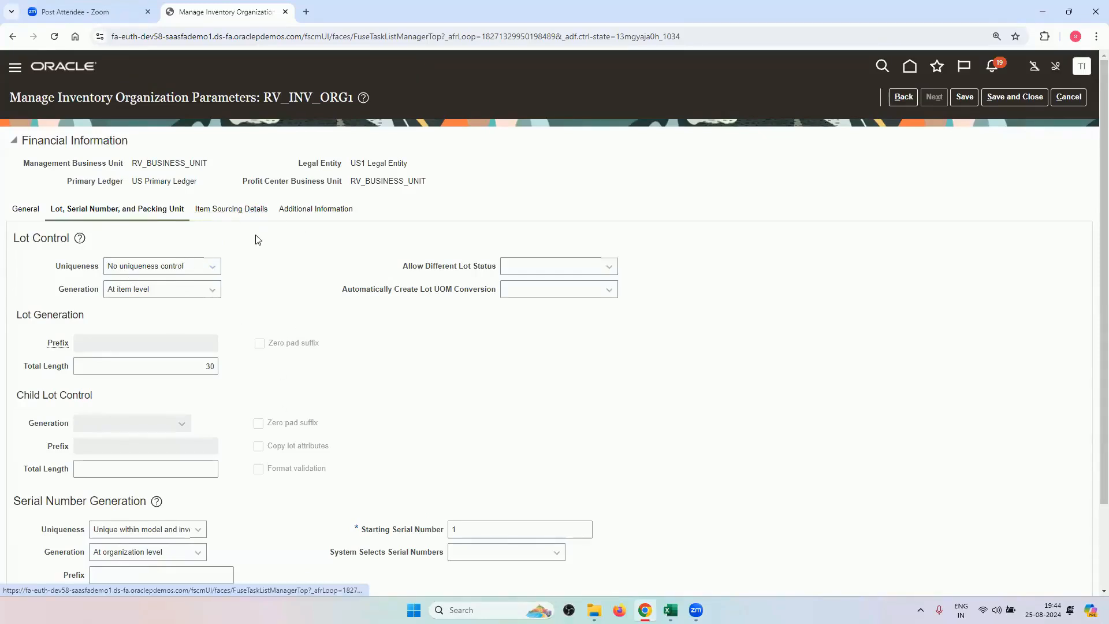
pyautogui.click(32, 214)
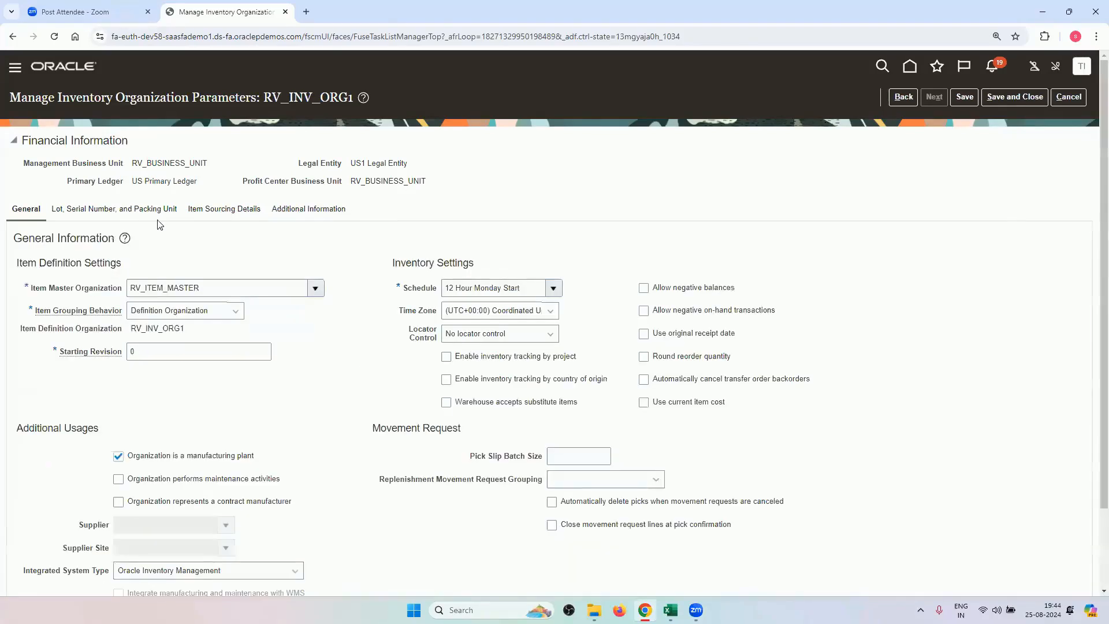
pyautogui.scroll(-2, 459, 385)
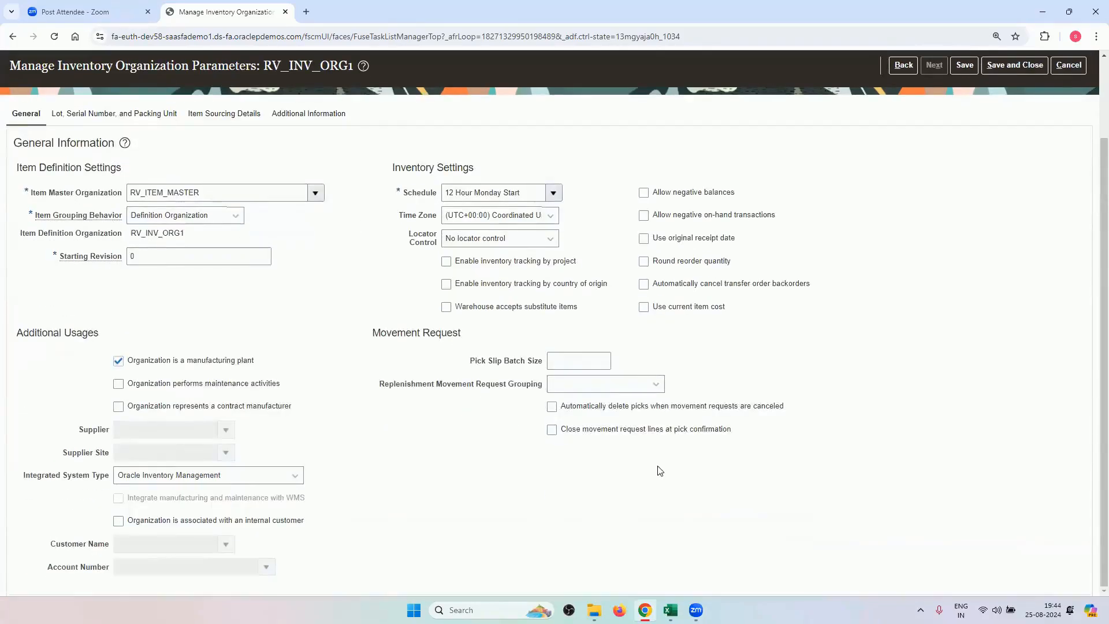
pyautogui.scroll(2, 707, 302)
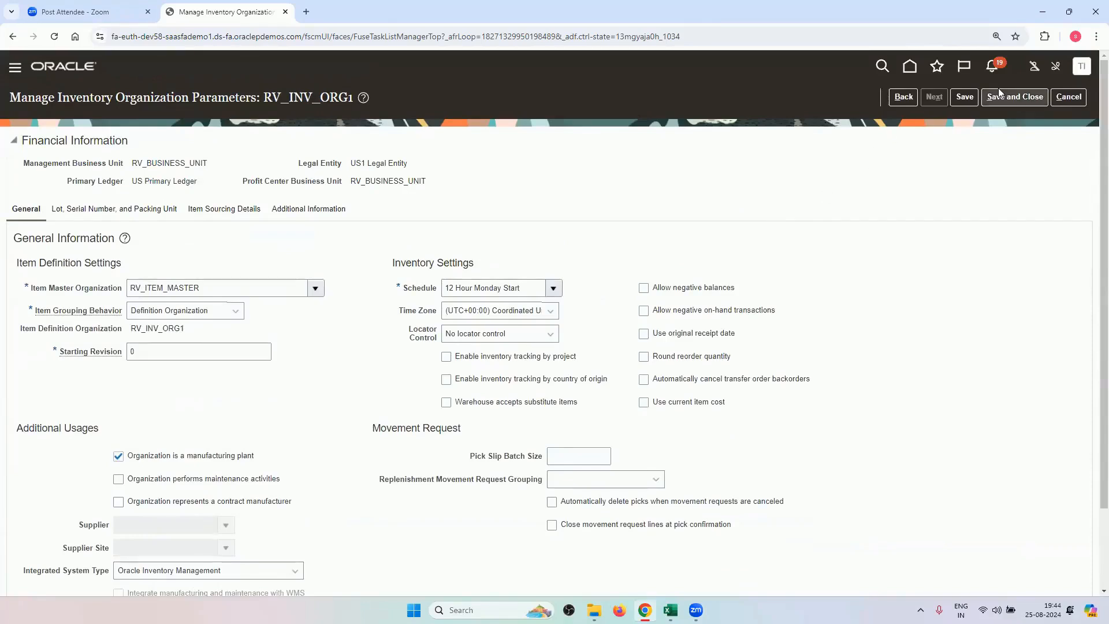
pyautogui.click(1000, 97)
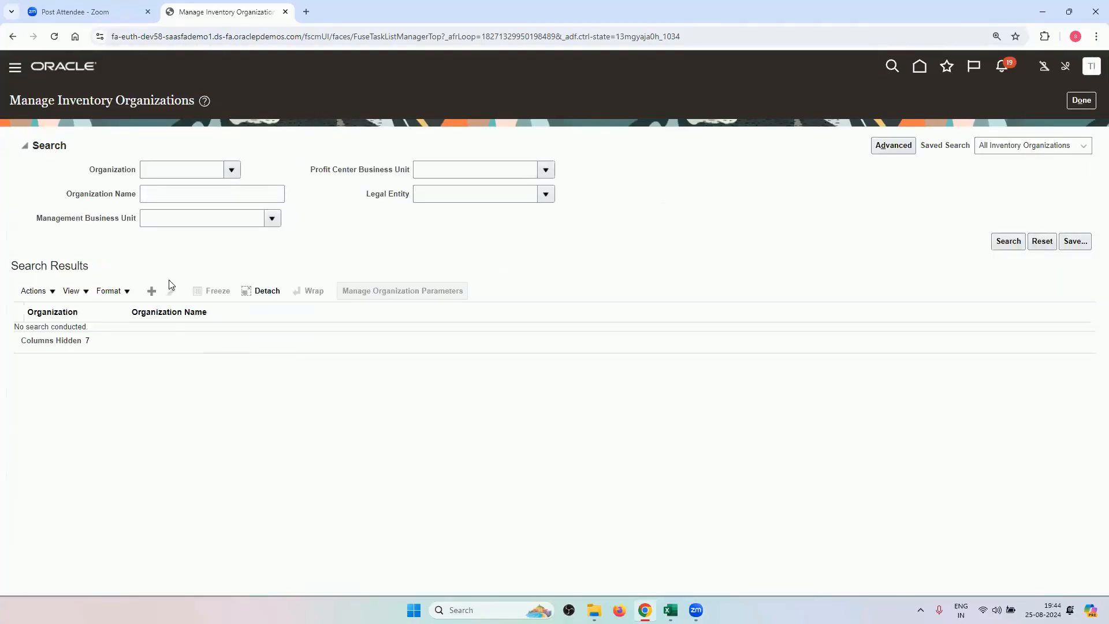
# Step: Start a new inventory organization with RV_INV_ORG2 as both its name and its organization code
pyautogui.click(151, 290)
pyautogui.click(162, 214)
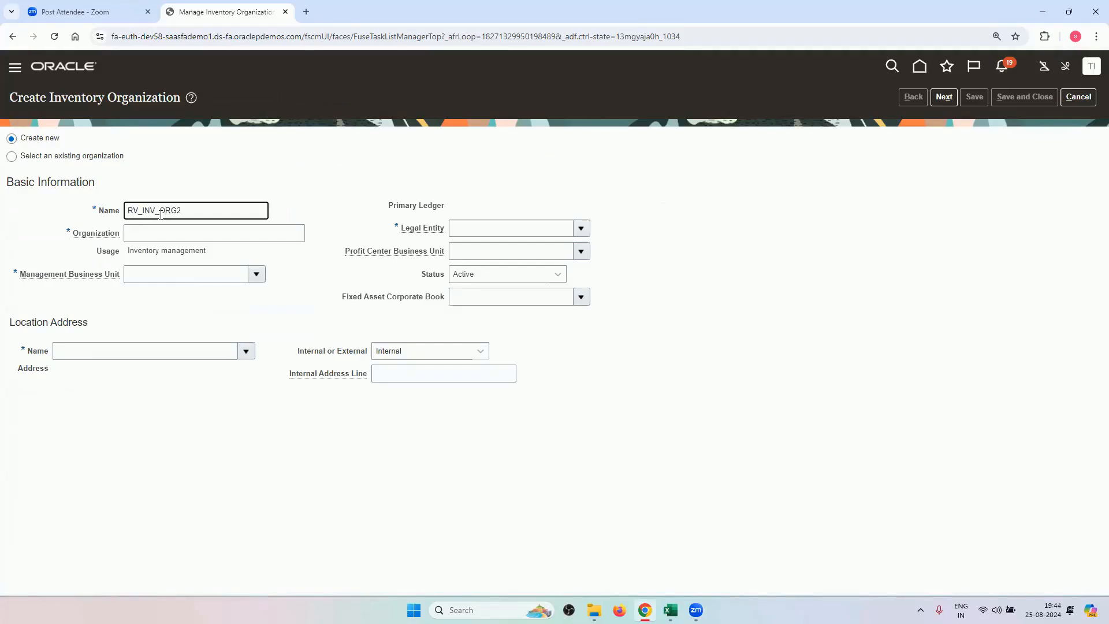
pyautogui.doubleClick(161, 213)
pyautogui.hotkey('ctrl', 'c')
pyautogui.click(158, 234)
pyautogui.hotkey('ctrl', 'v')
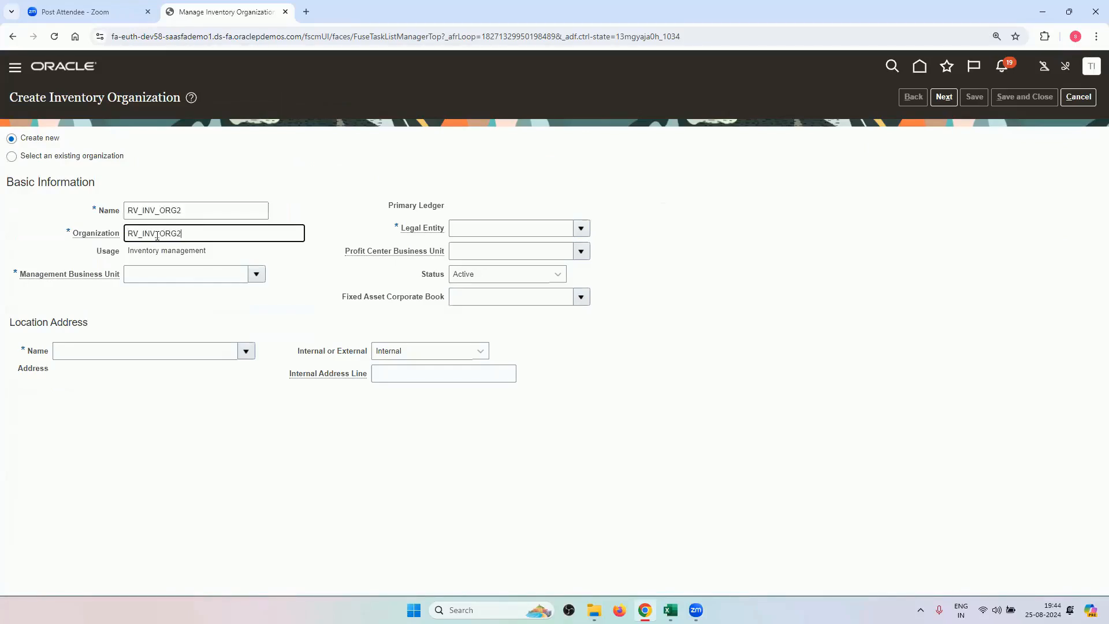
# Step: Assign RV_BUSINESS_UNIT as RV_INV_ORG2's management and profit center business unit, with US1 Legal Entity as the legal entity
pyautogui.click(198, 275)
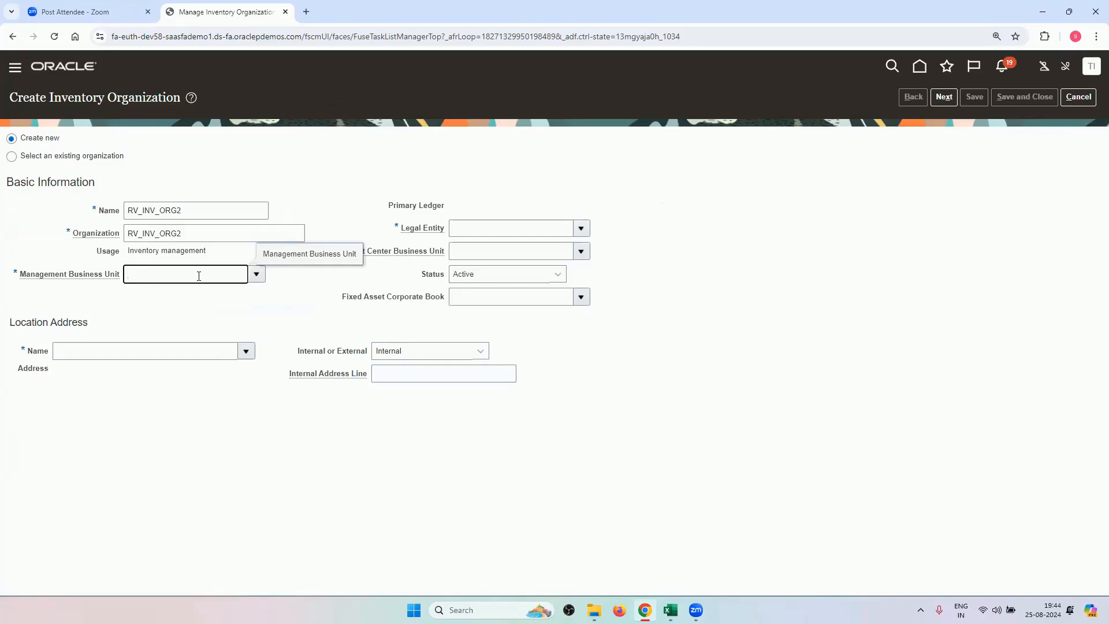
pyautogui.write('RV')
pyautogui.press('Tab')
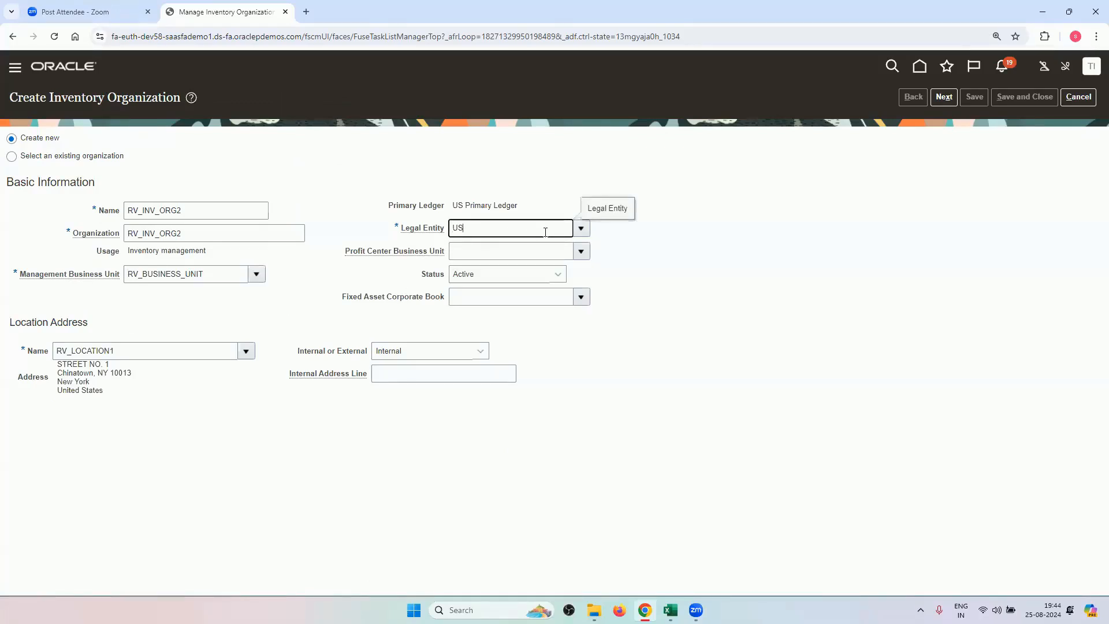
pyautogui.press('Tab')
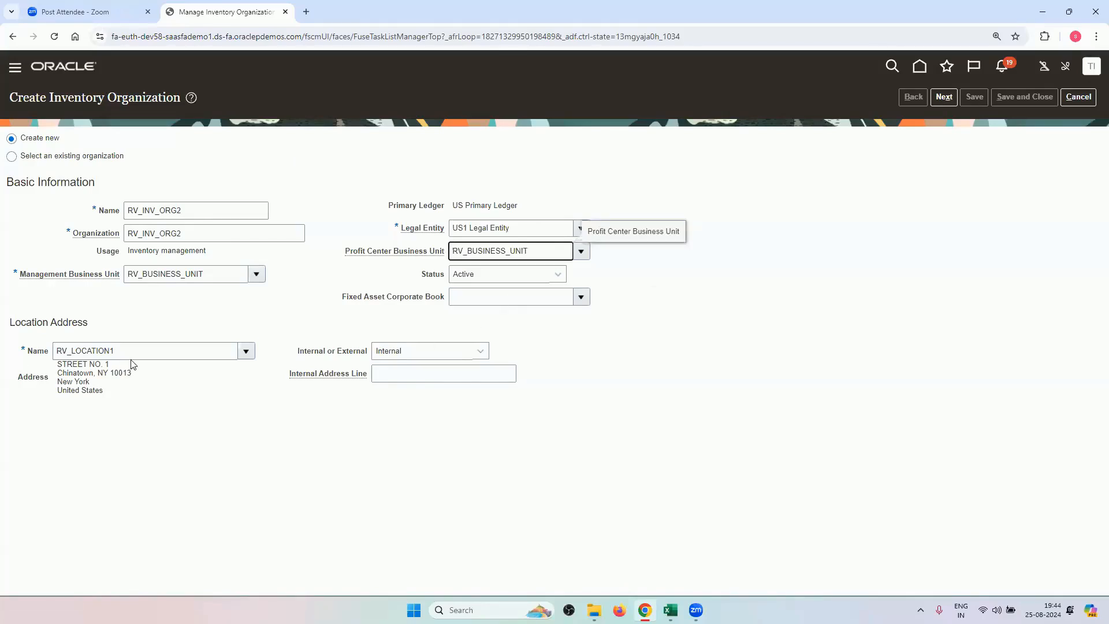
# Step: Search for RV_LOCATION2 to set it as RV_INV_ORG2's location, and proceed to the organization parameters
pyautogui.click(245, 351)
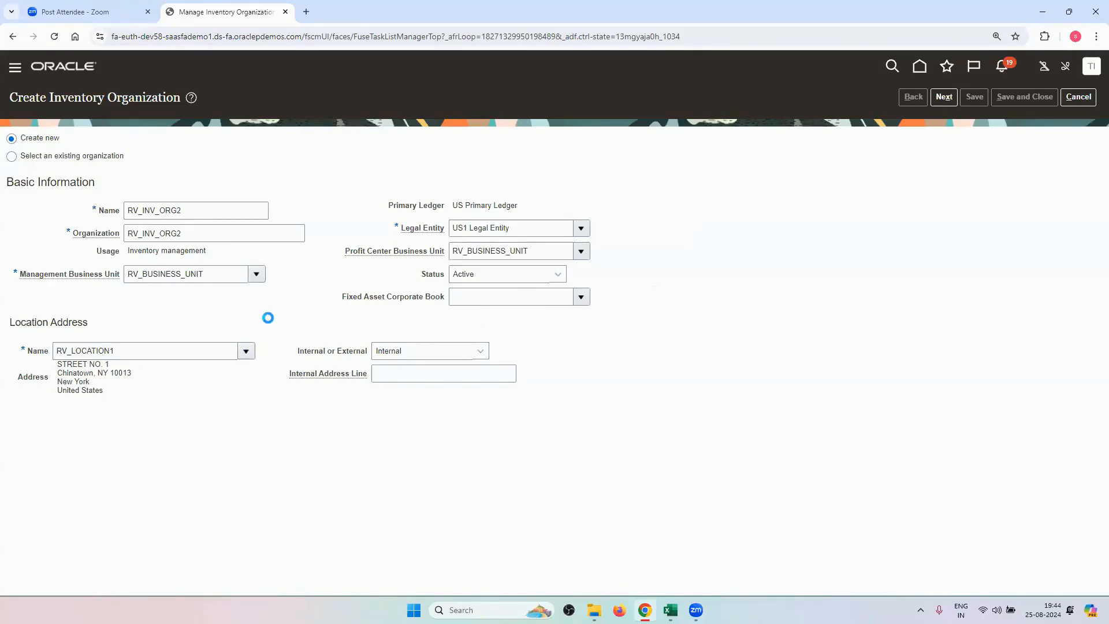
pyautogui.click(191, 392)
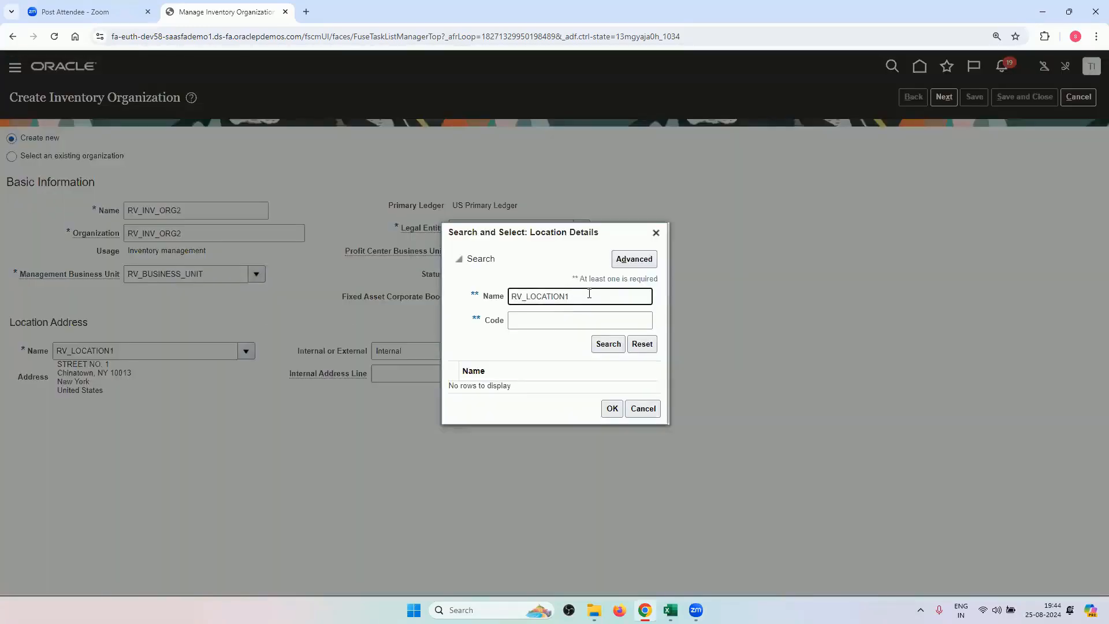
pyautogui.press('Return')
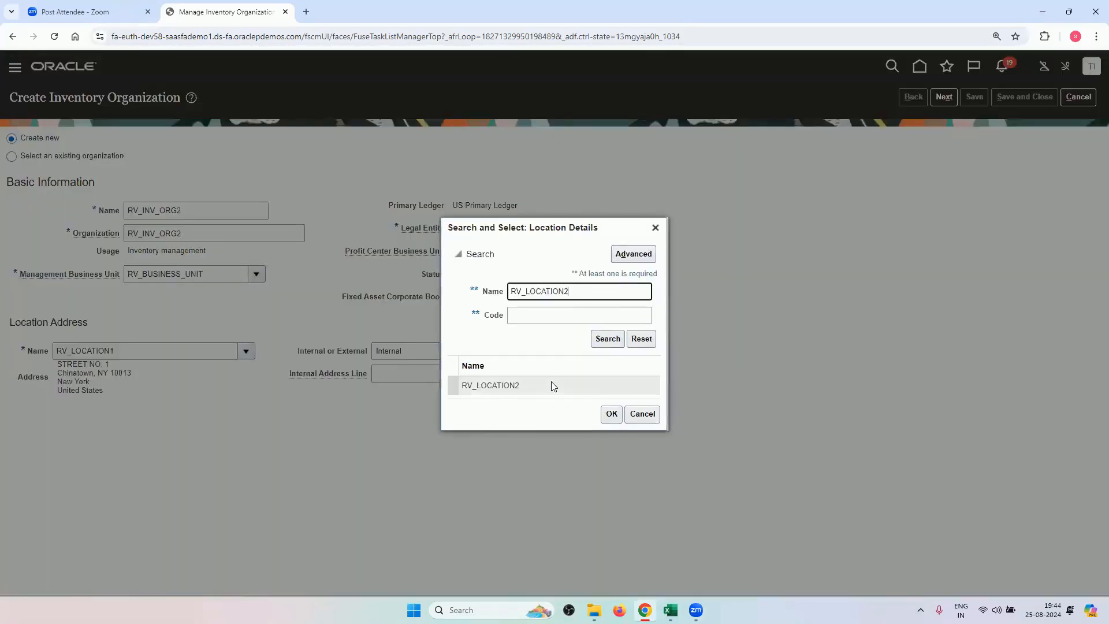
pyautogui.click(550, 385)
pyautogui.click(613, 413)
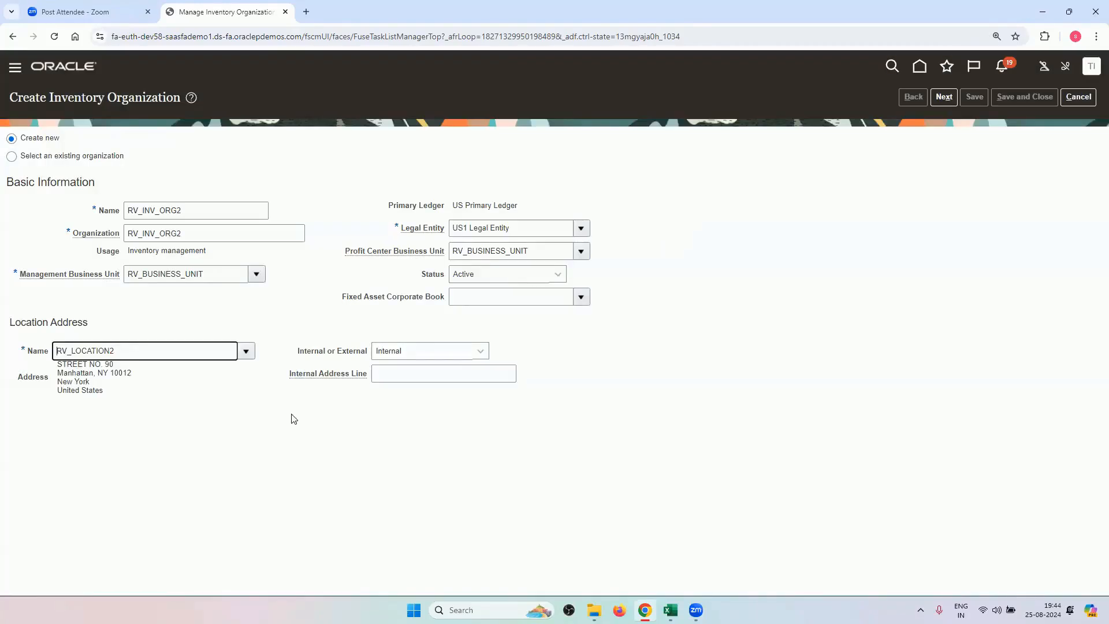
pyautogui.click(945, 97)
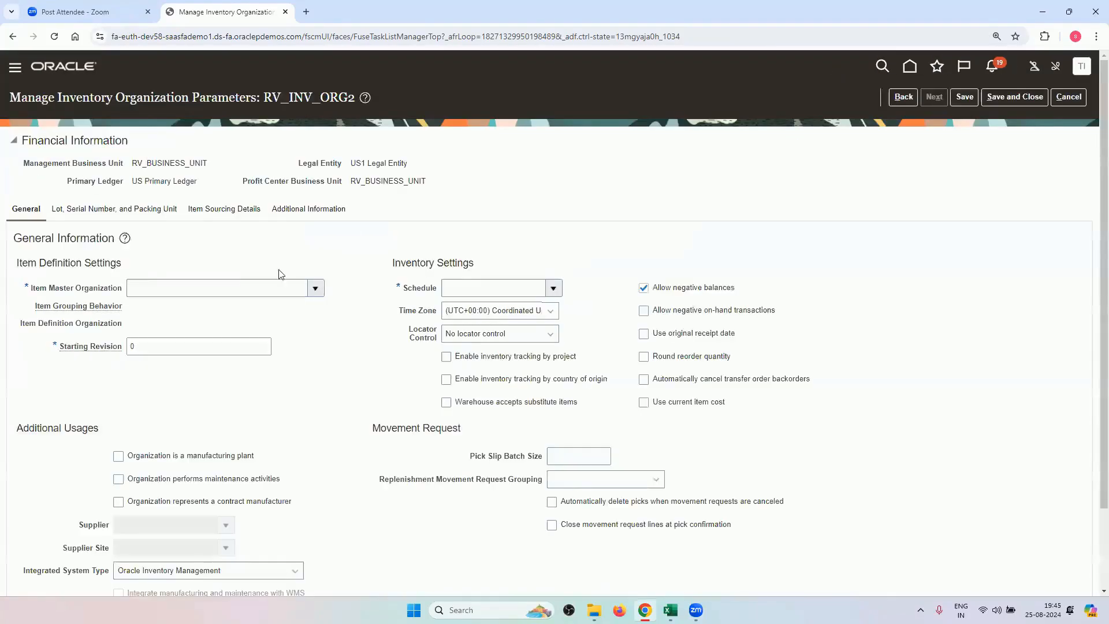
# Step: Set RV_INV_ORG2's item master organization to RV_ITEM_MASTER and its item grouping behavior to Definition Organization
pyautogui.click(315, 289)
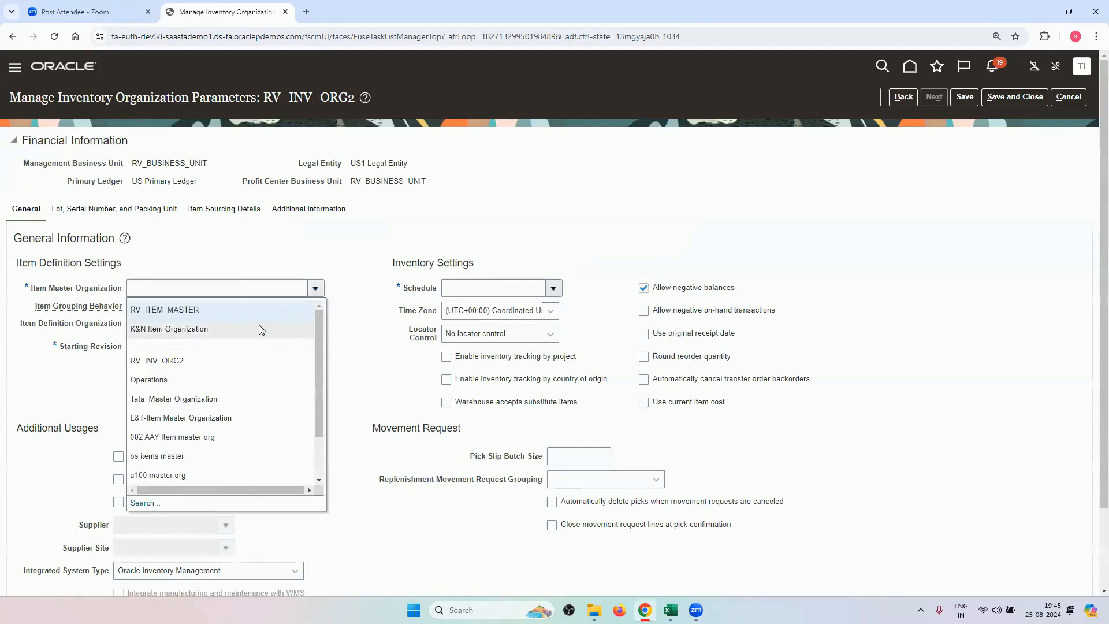
pyautogui.click(248, 313)
pyautogui.click(235, 312)
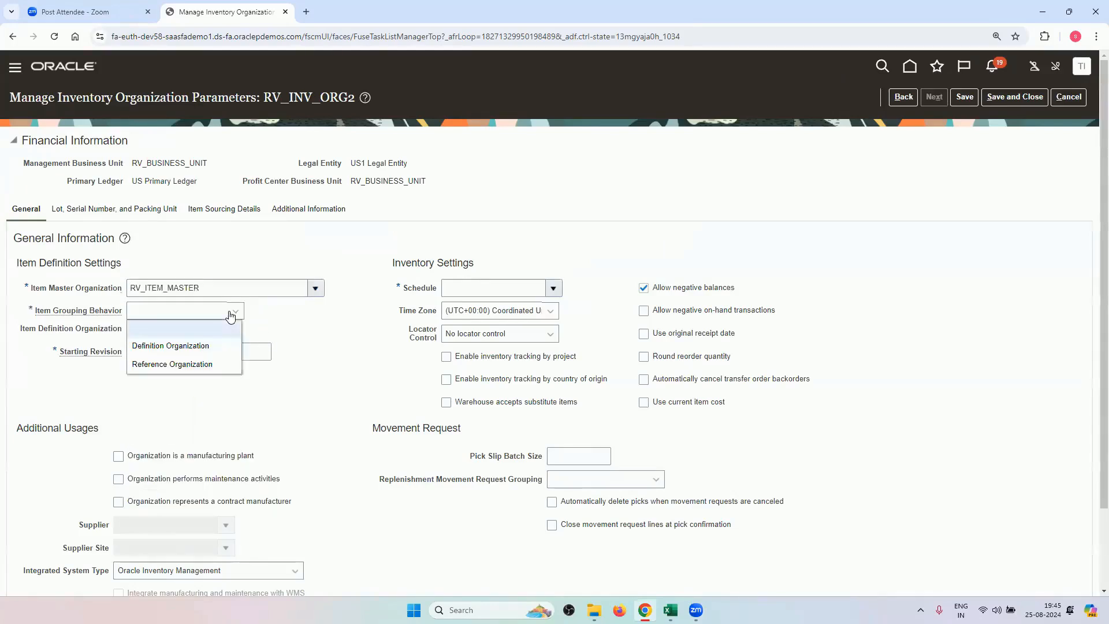
pyautogui.click(208, 347)
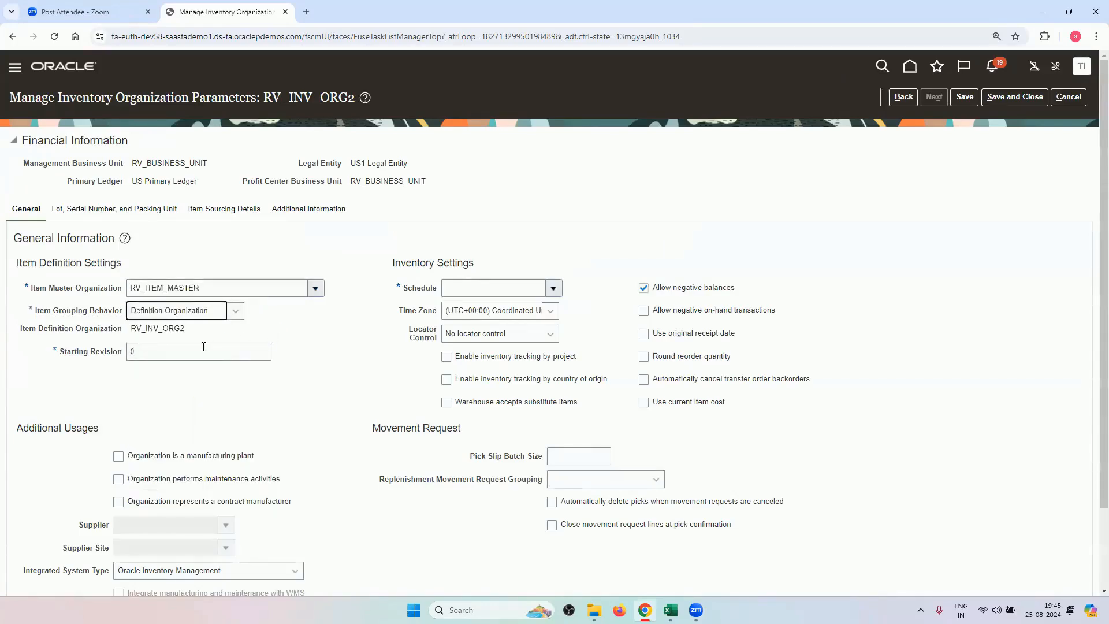
# Step: Set RV_INV_ORG2's schedule to 12 Hour Monday Start and disallow negative balances
pyautogui.click(554, 287)
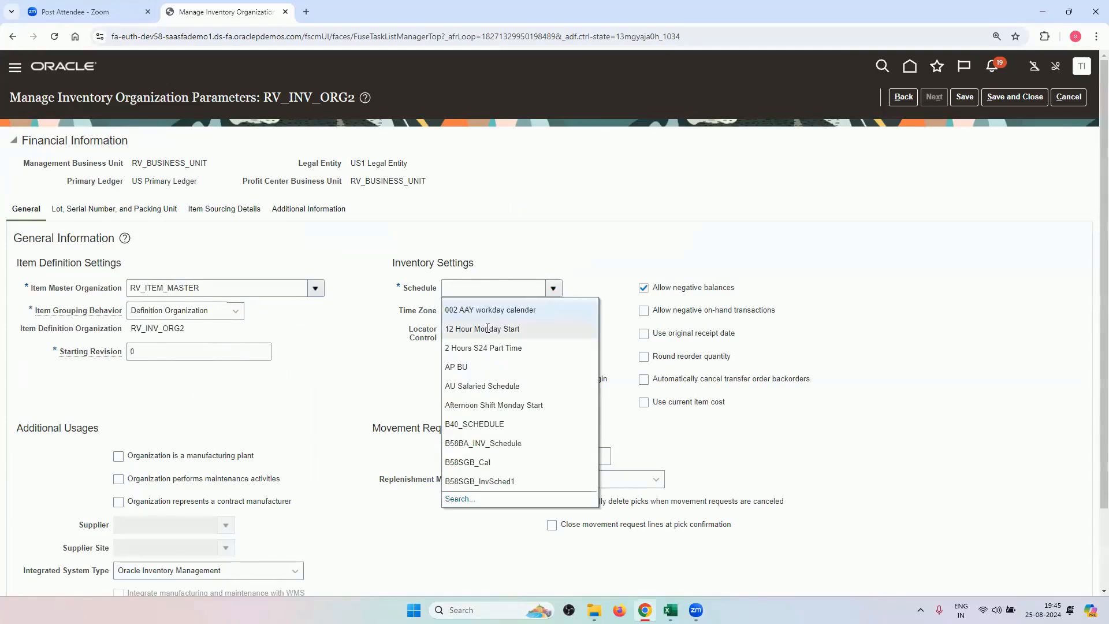
pyautogui.click(487, 328)
pyautogui.click(643, 288)
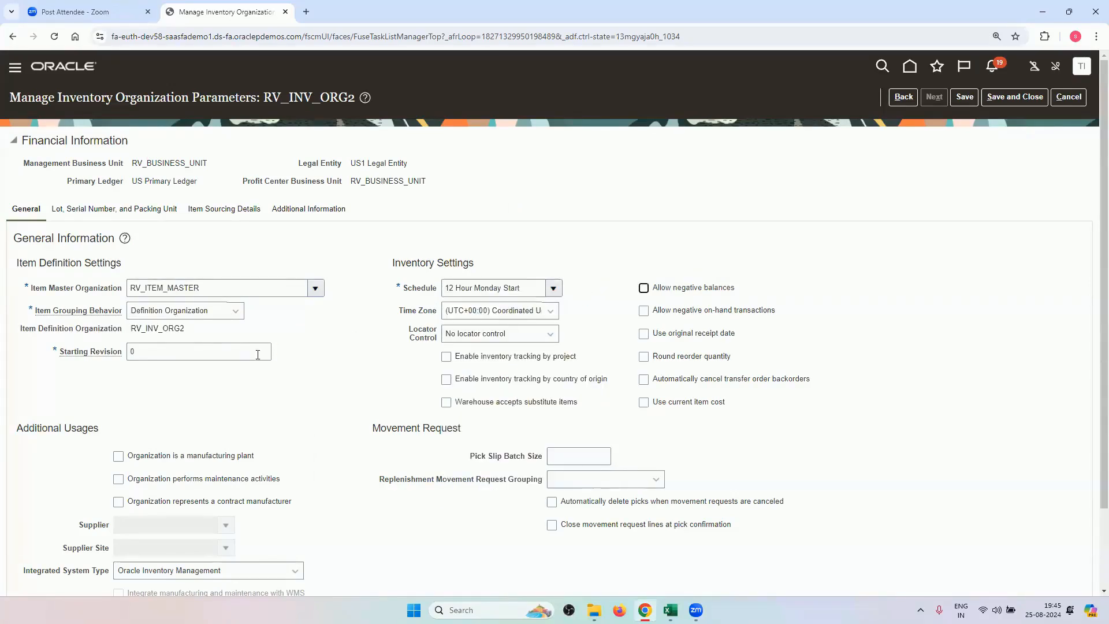
# Step: Designate RV_INV_ORG2 as a manufacturing plant, then save and close its organization parameters
pyautogui.scroll(-2, 270, 383)
pyautogui.click(118, 360)
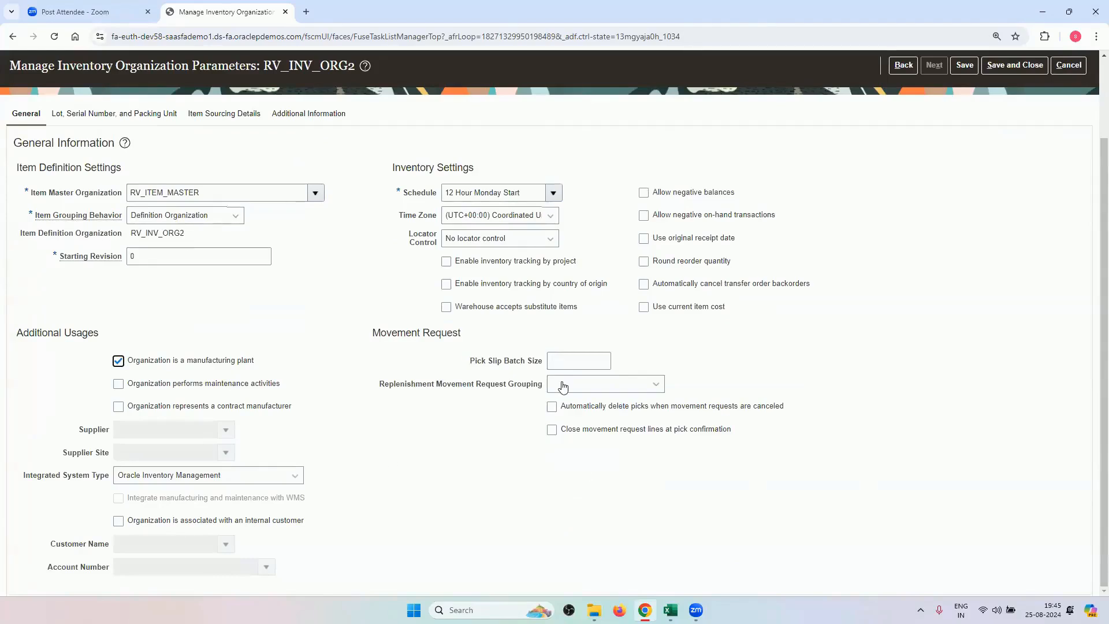
pyautogui.scroll(2, 563, 387)
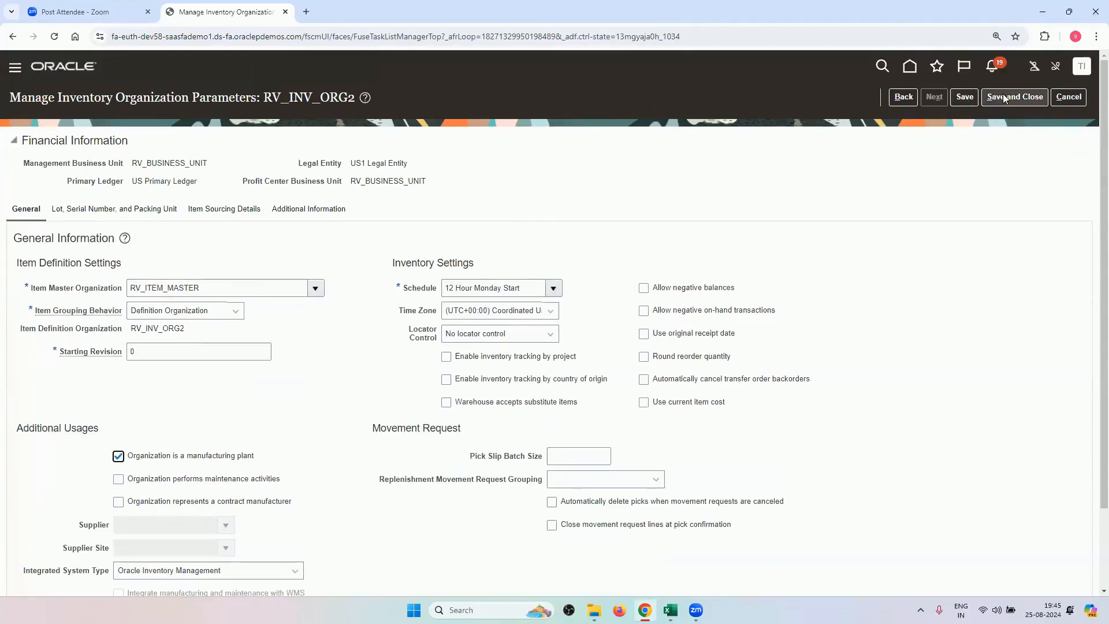
pyautogui.click(1004, 99)
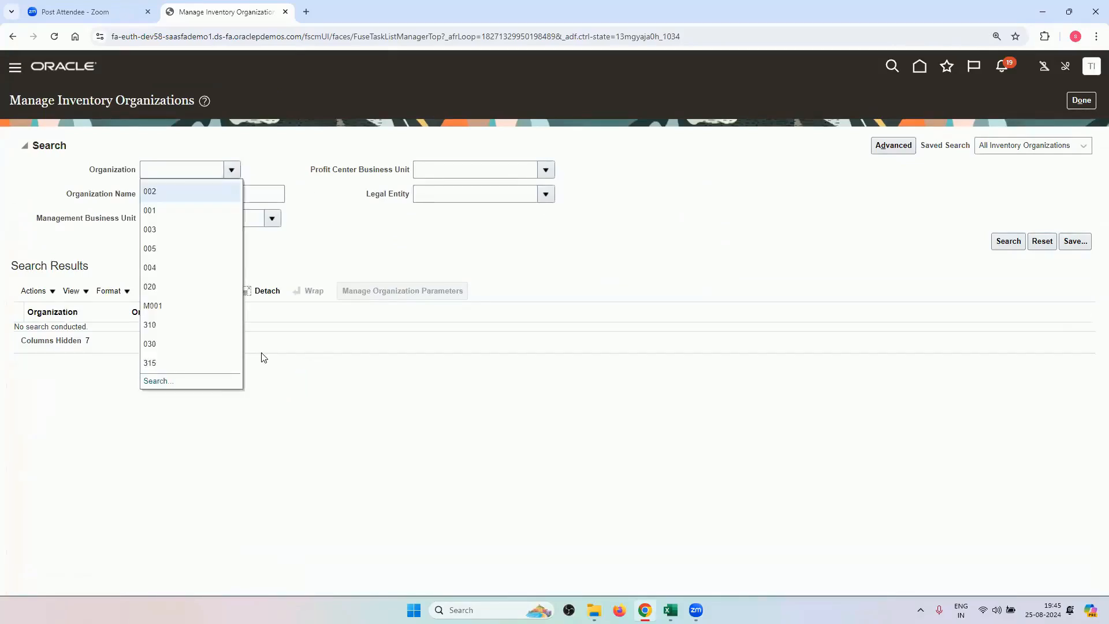
# Step: Search the inventory organizations for codes starting with RV to check the newly created ones
pyautogui.click(218, 381)
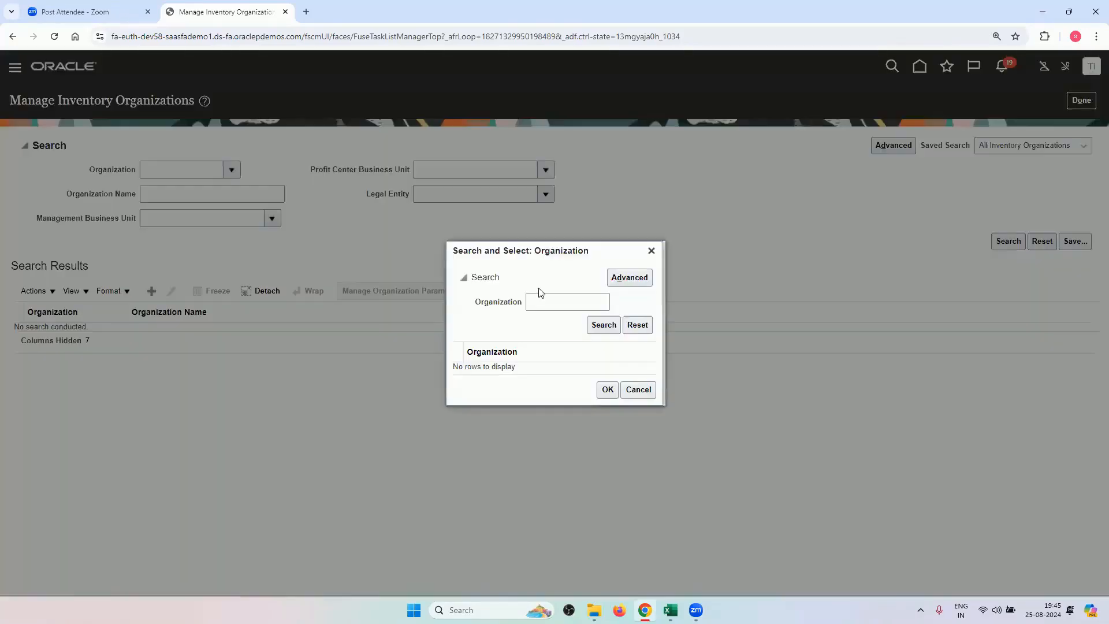
pyautogui.tripleClick(544, 292)
pyautogui.click(544, 292)
pyautogui.write('RV')
pyautogui.click(602, 325)
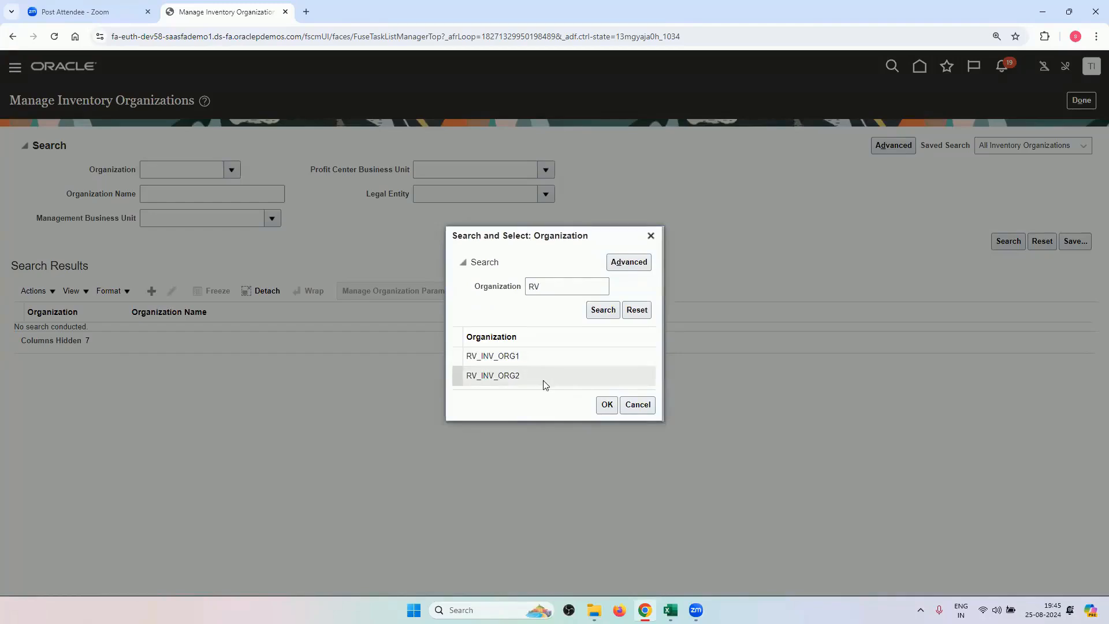
pyautogui.click(605, 411)
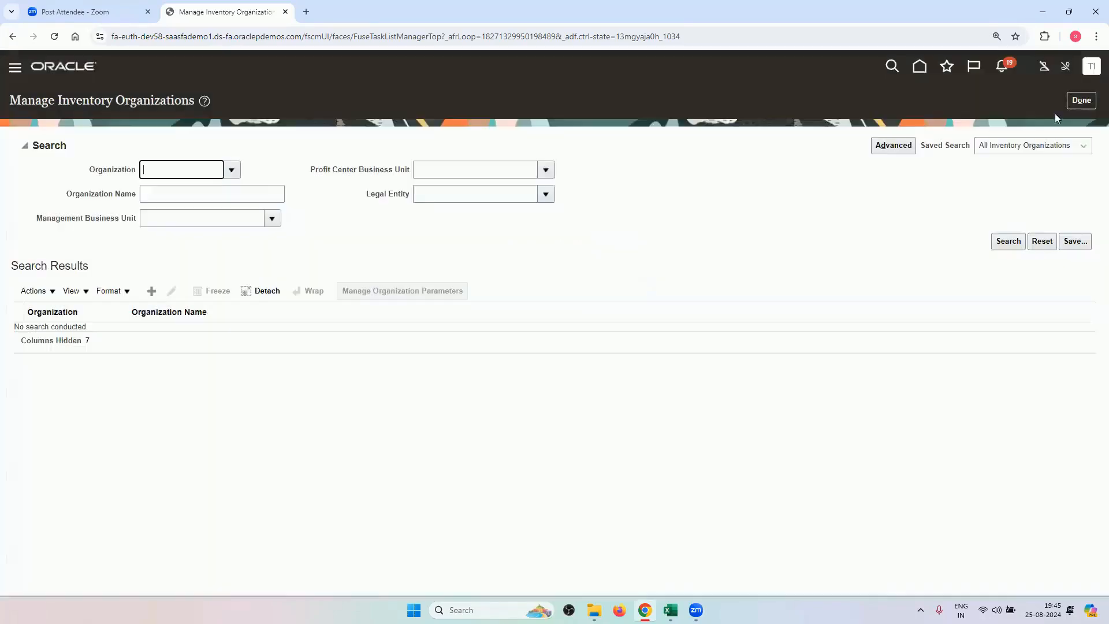
# Step: Switch to the Excel training sheet and copy the task name Manage Subinventories and Locators from cell A8
pyautogui.click(670, 610)
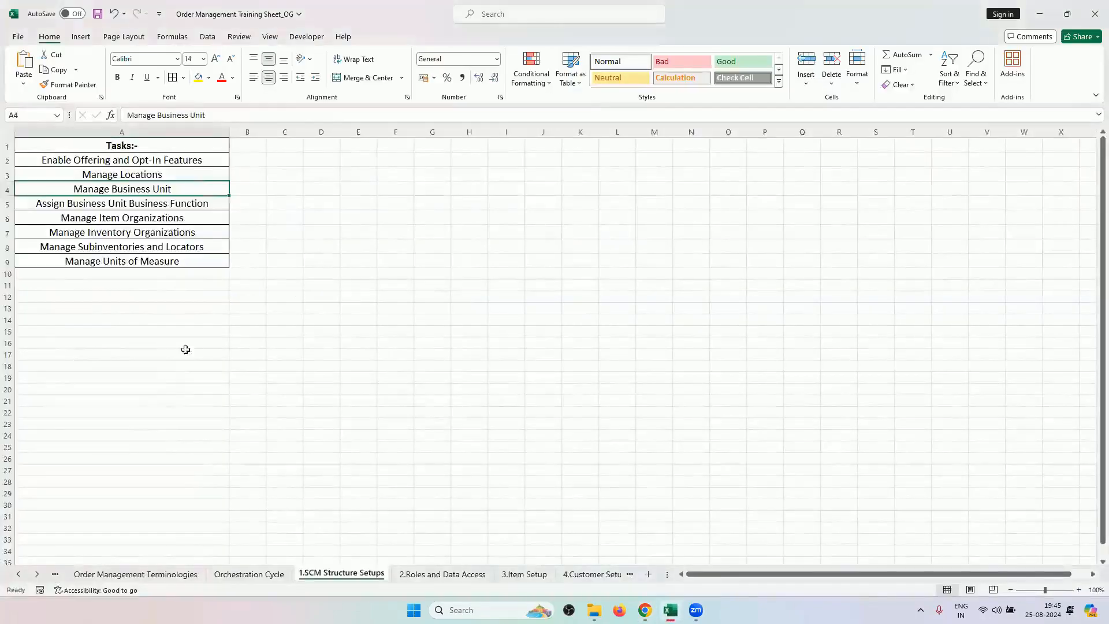
pyautogui.moveTo(195, 159); pyautogui.dragTo(192, 237)
pyautogui.click(186, 249)
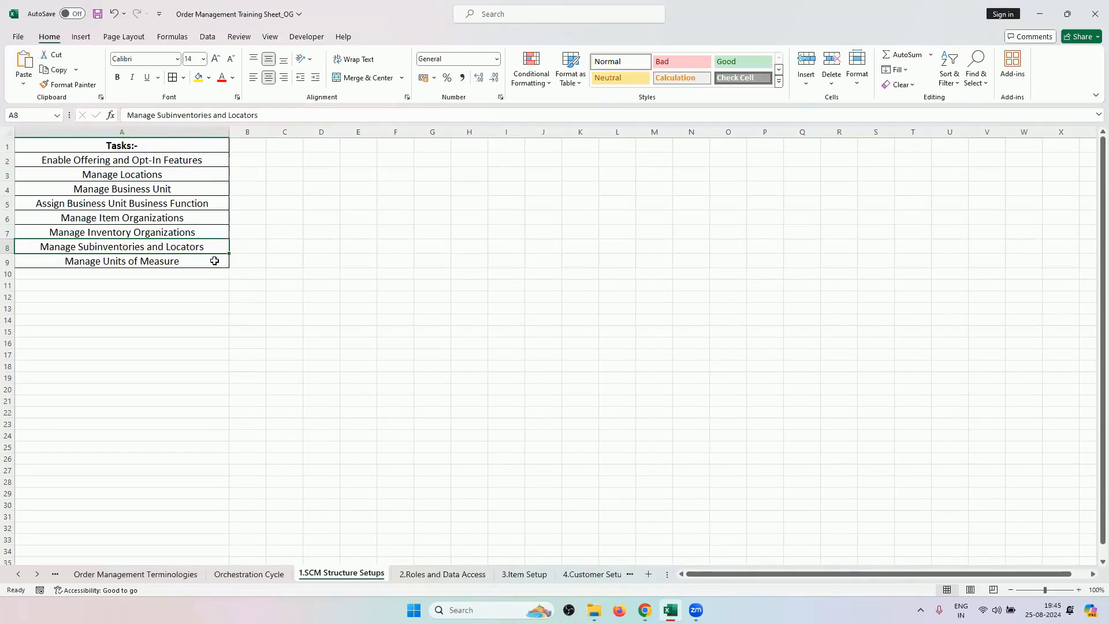
pyautogui.hotkey('ctrl', 'c')
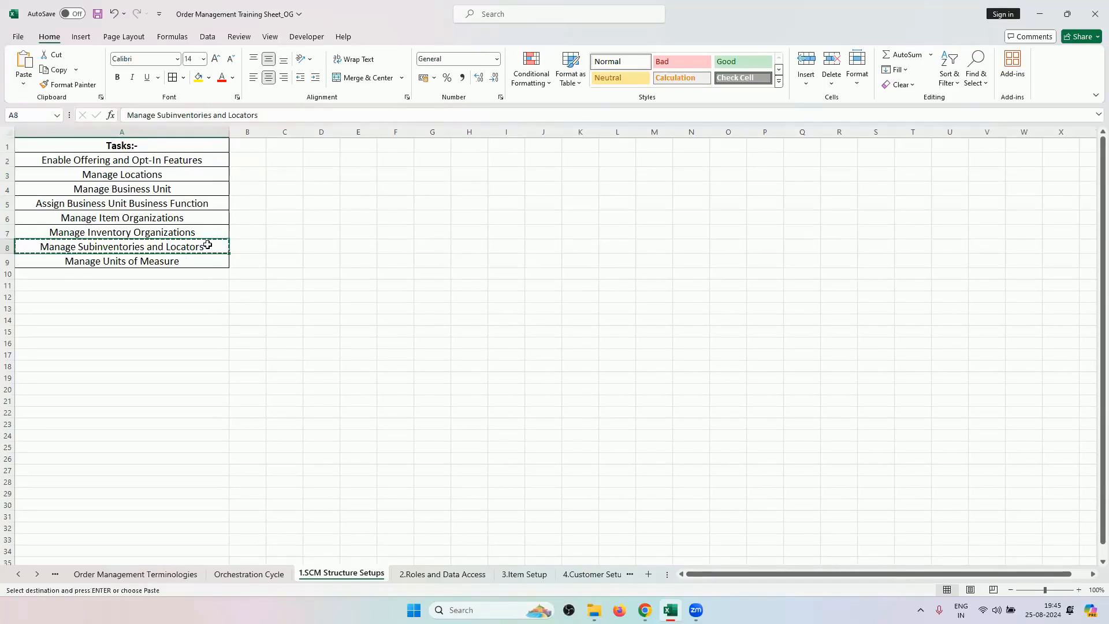
# Step: Return to Oracle Fusion in Chrome and change the setup offering to Manufacturing and Supply Chain Materials Management
pyautogui.click(644, 610)
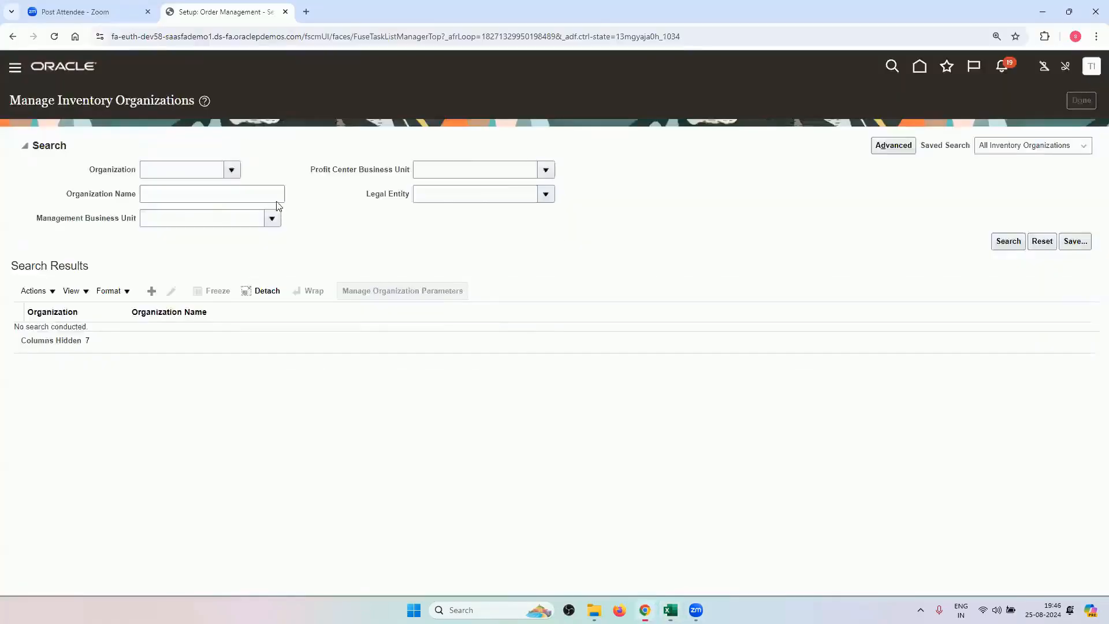
pyautogui.click(133, 99)
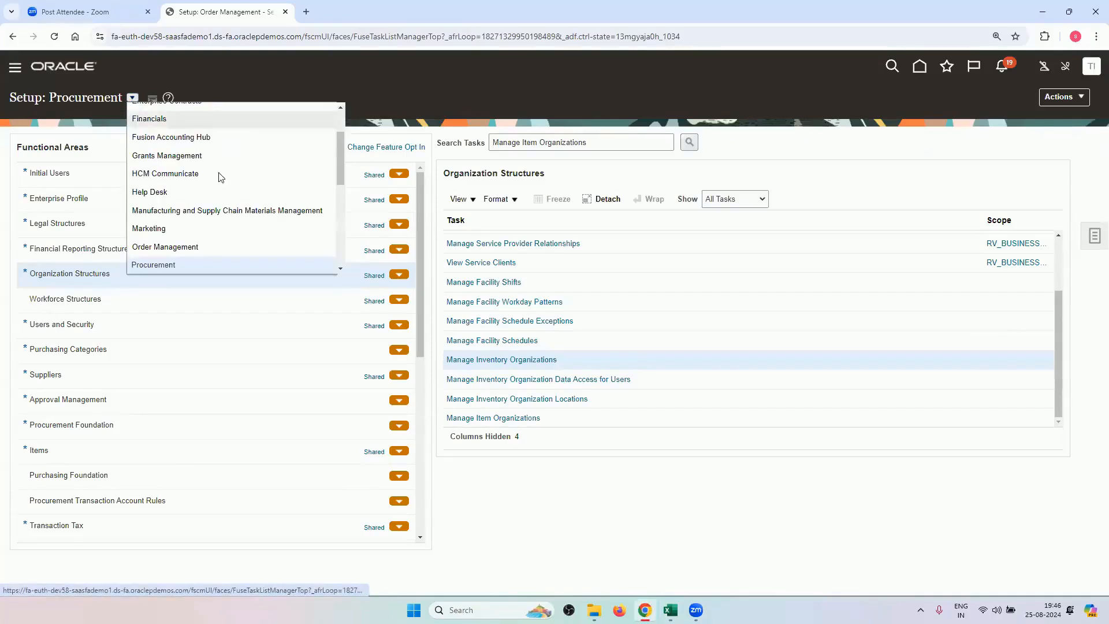
pyautogui.click(247, 211)
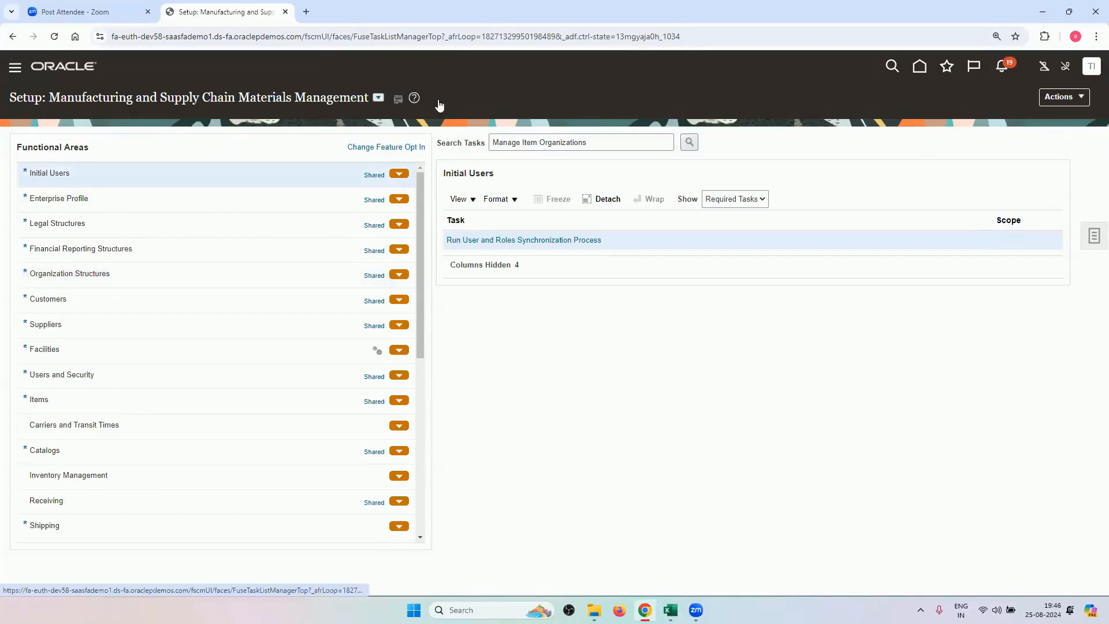
# Step: Search all setup tasks for Manage Subinventories and Locators and open that task
pyautogui.click(1094, 236)
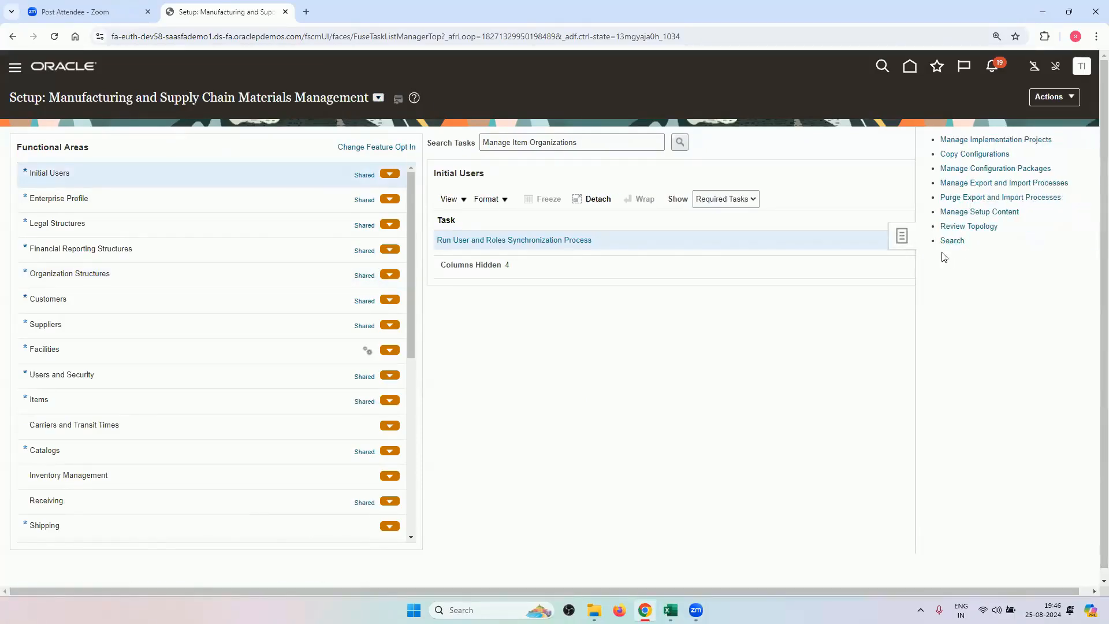
pyautogui.click(947, 238)
pyautogui.click(419, 143)
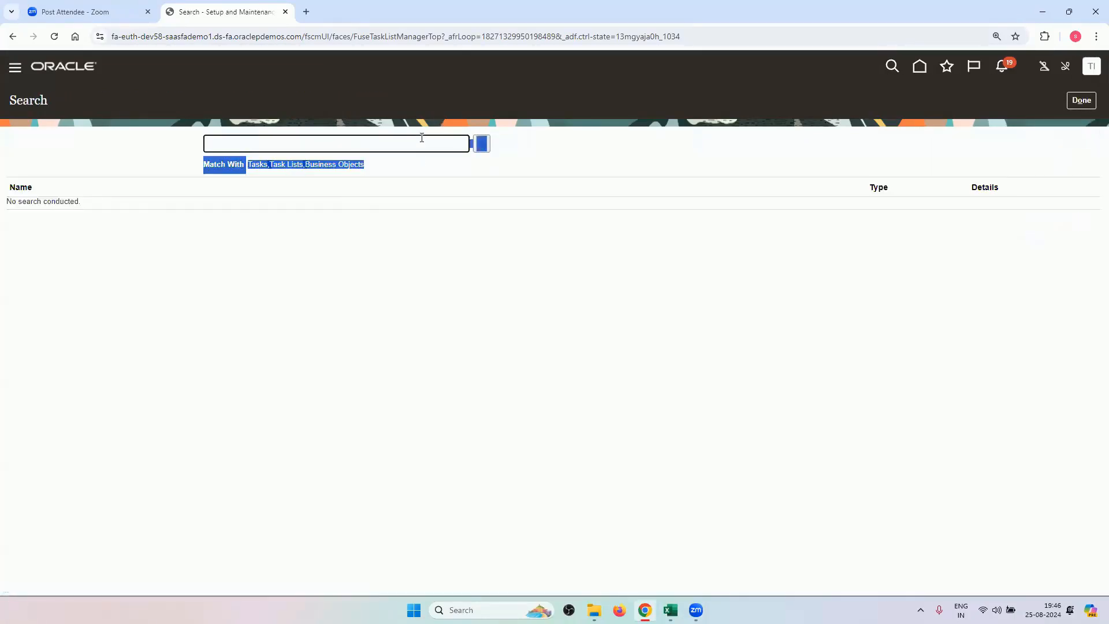
pyautogui.hotkey('ctrl', 'v')
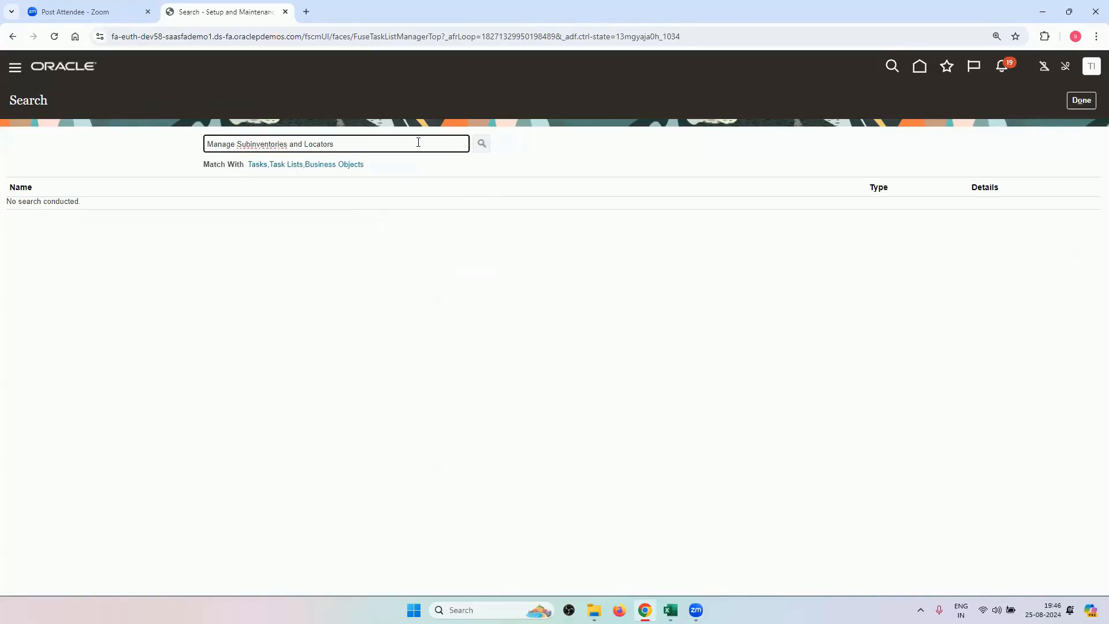
pyautogui.press('Return')
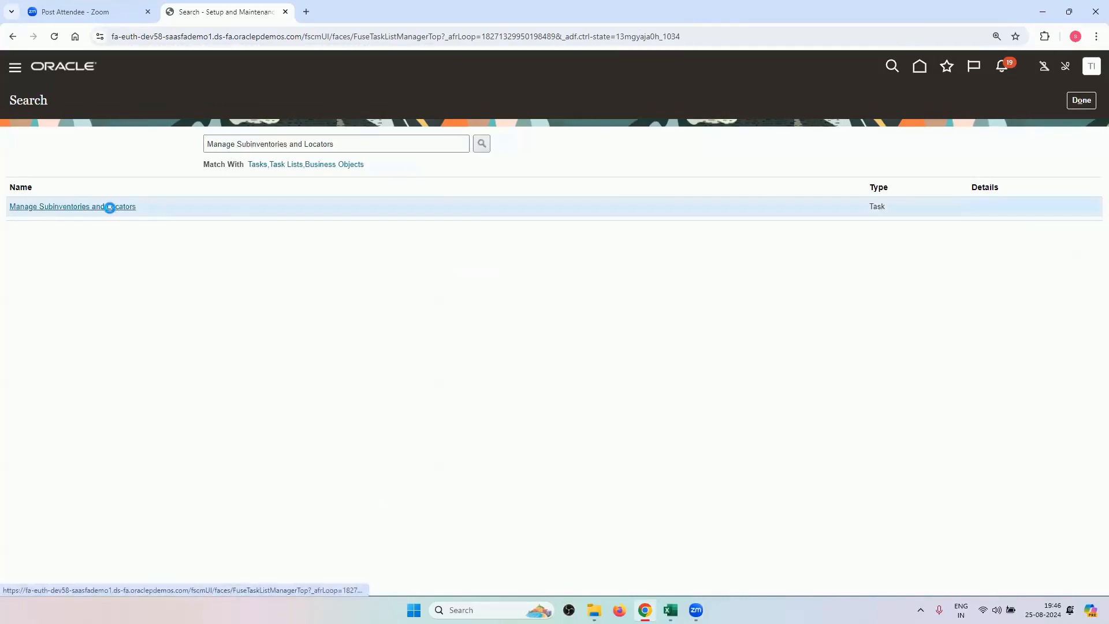
pyautogui.click(110, 207)
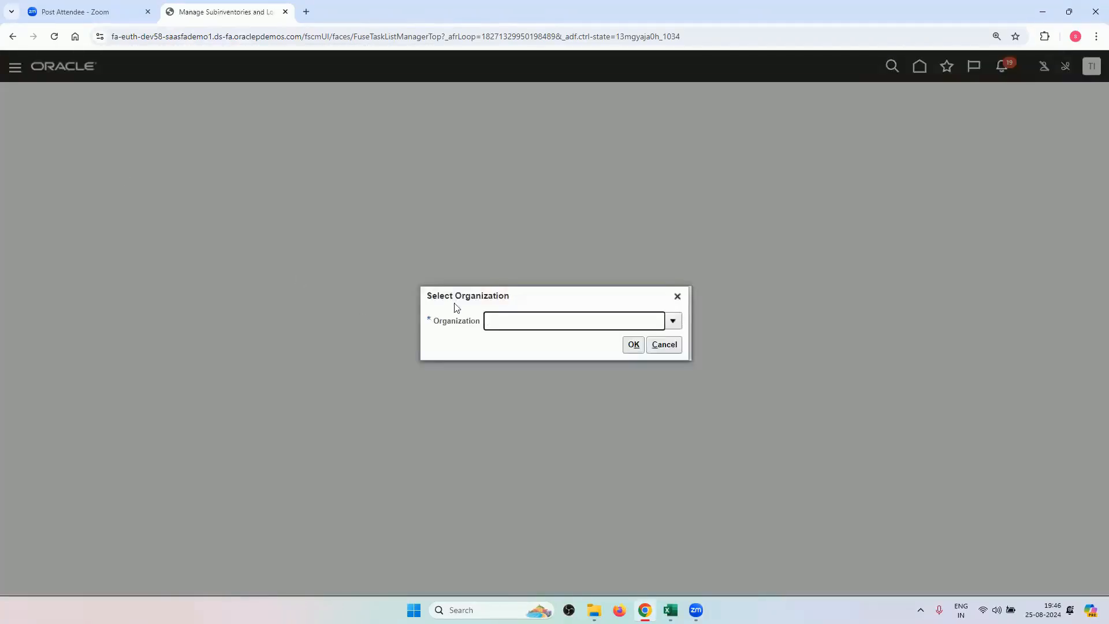
# Step: Search for organizations starting with RV and select RV_INV_ORG1 as the organization for managing subinventories
pyautogui.click(673, 322)
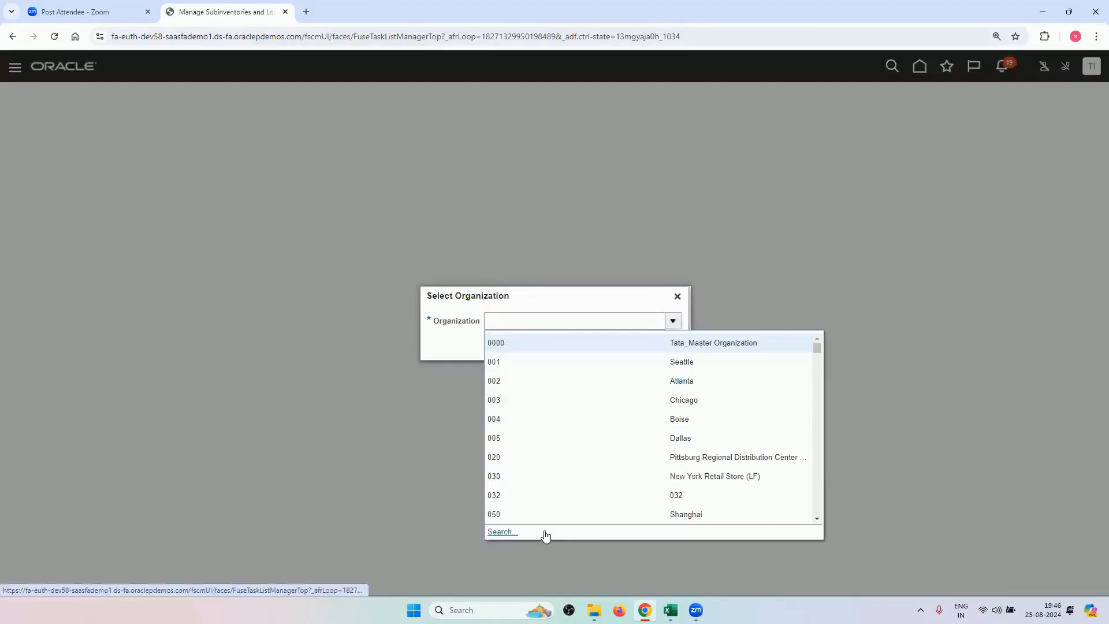
pyautogui.click(545, 534)
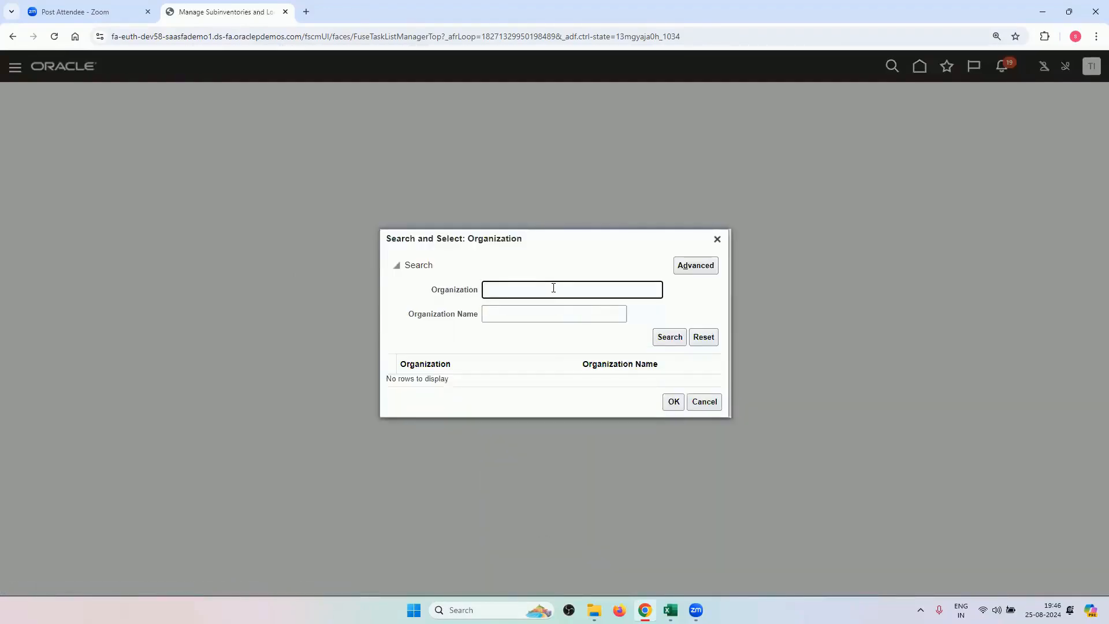
pyautogui.write('RV')
pyautogui.click(669, 337)
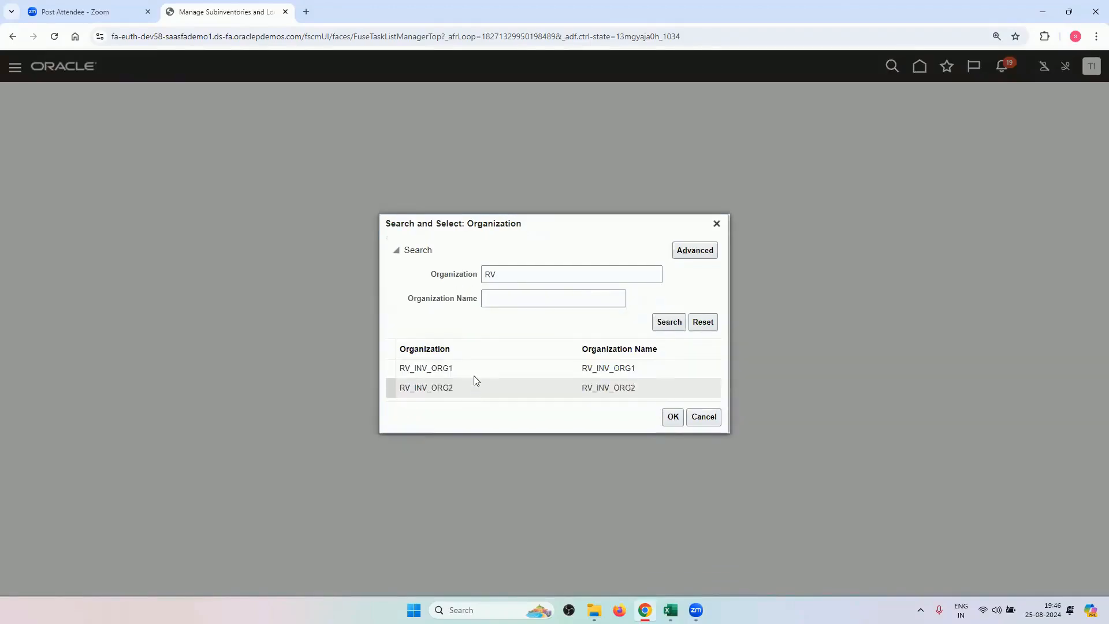
pyautogui.click(474, 376)
pyautogui.click(673, 417)
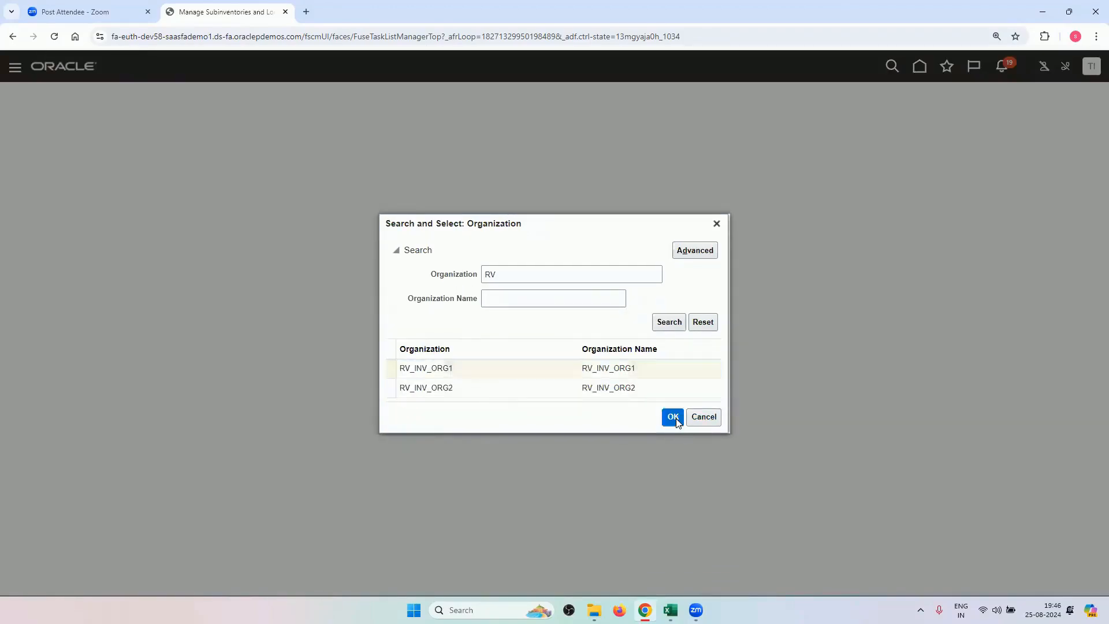
pyautogui.click(633, 345)
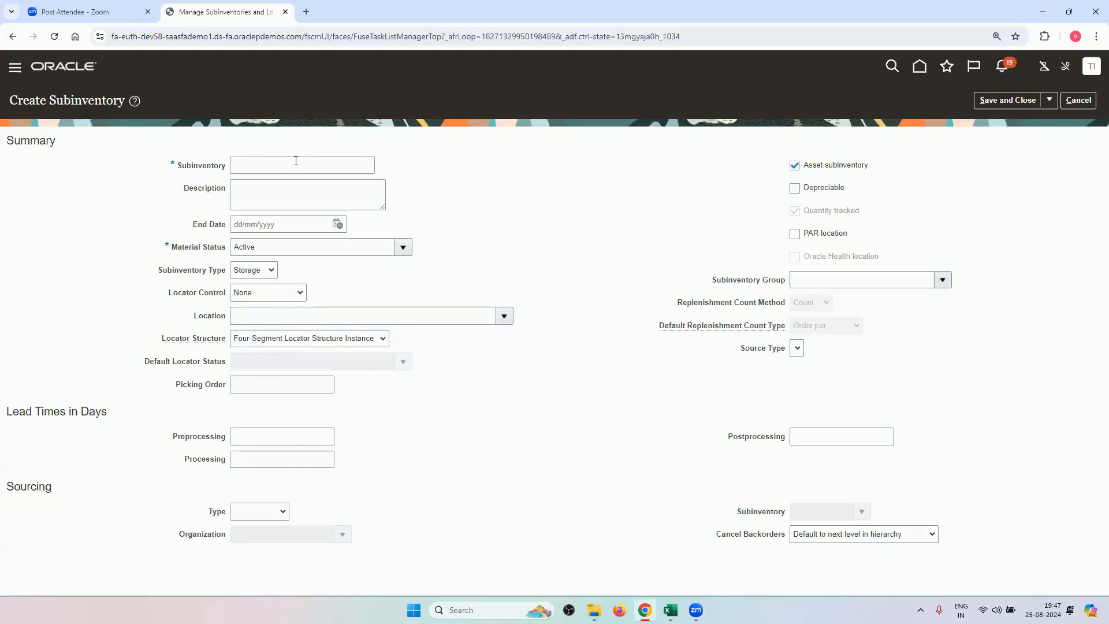
# Step: Create and save a subinventory named RV_STORE1 with Storage as its subinventory type in RV_INV_ORG1
pyautogui.click(296, 163)
pyautogui.write('RV_')
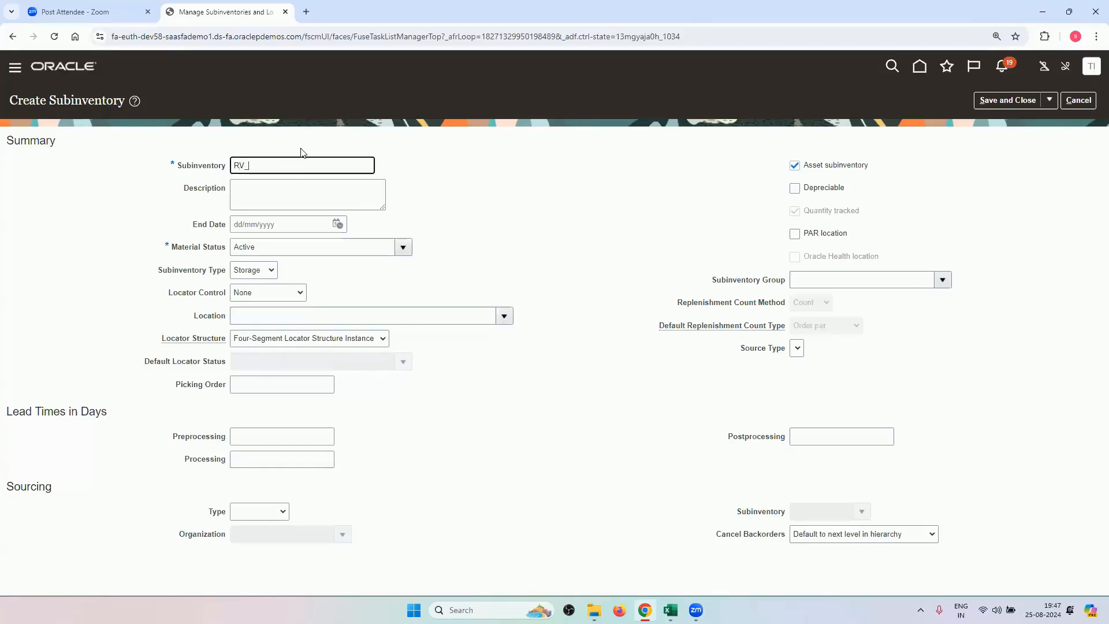
pyautogui.write('STORE1')
pyautogui.click(247, 270)
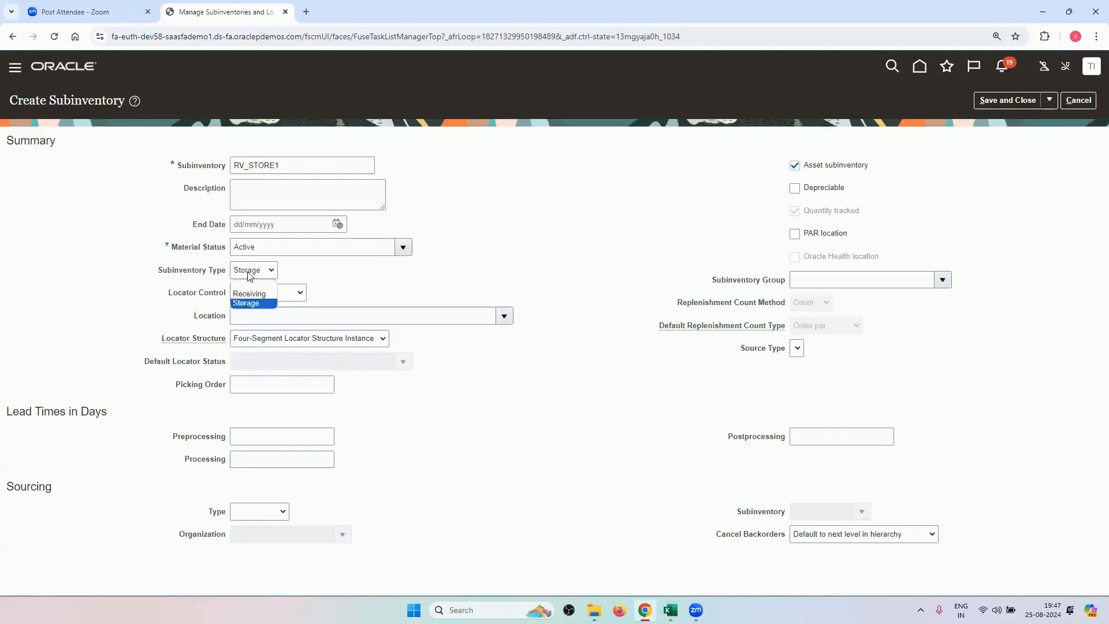
pyautogui.click(261, 271)
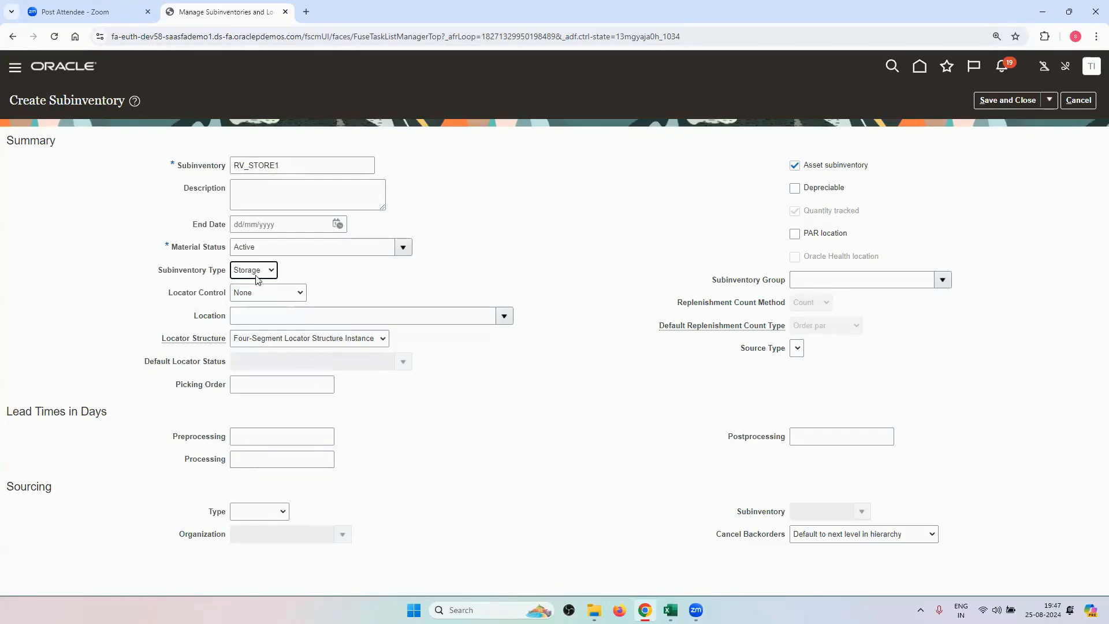
pyautogui.click(263, 273)
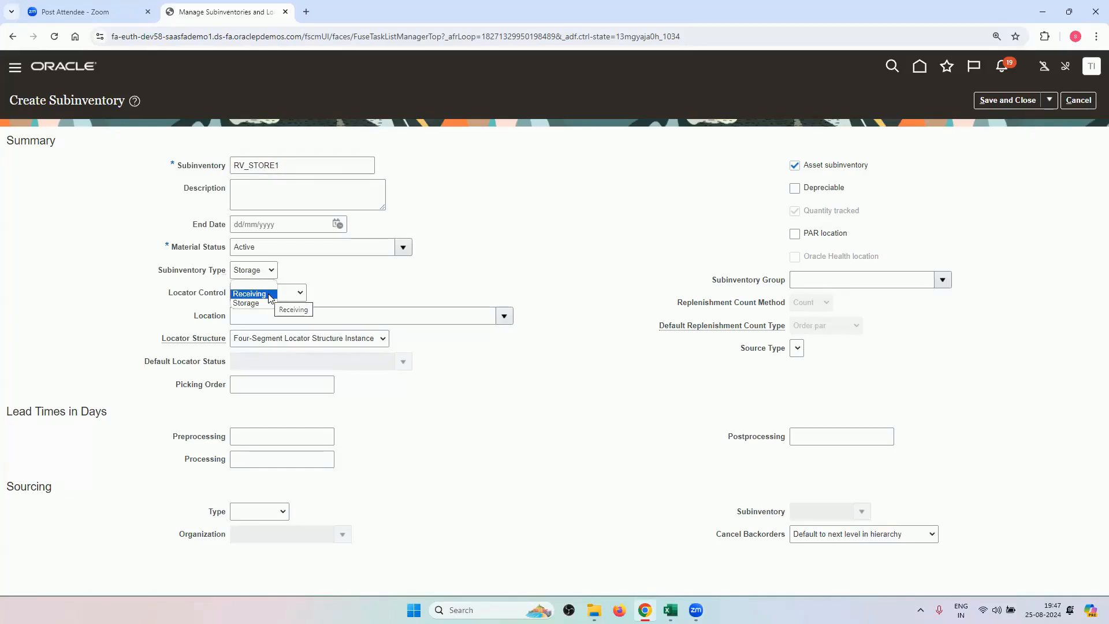
pyautogui.click(269, 306)
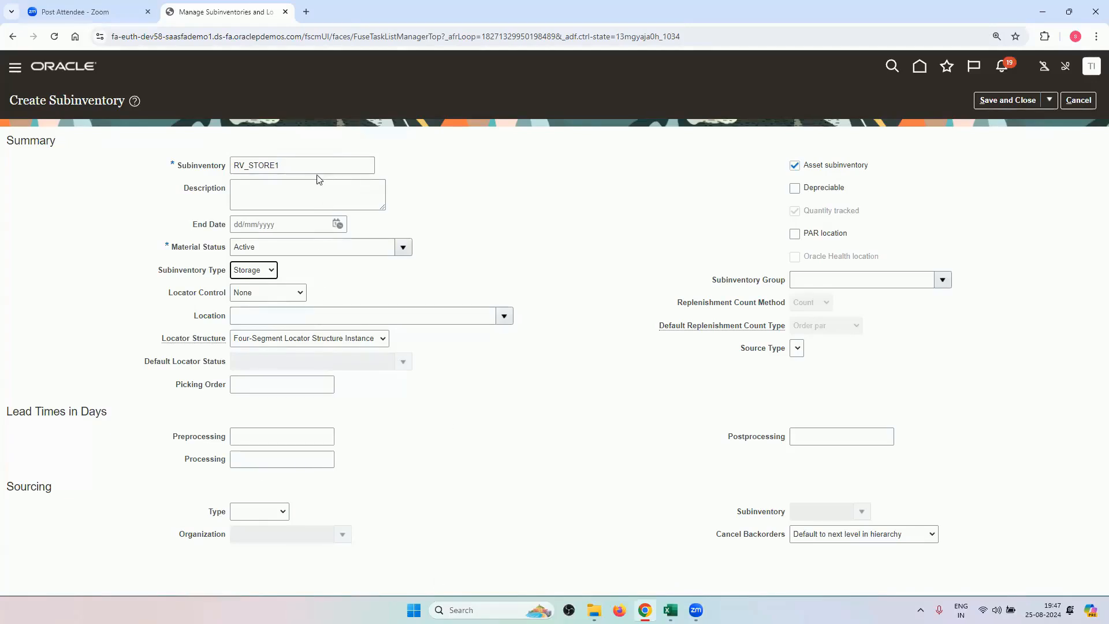
pyautogui.click(1008, 106)
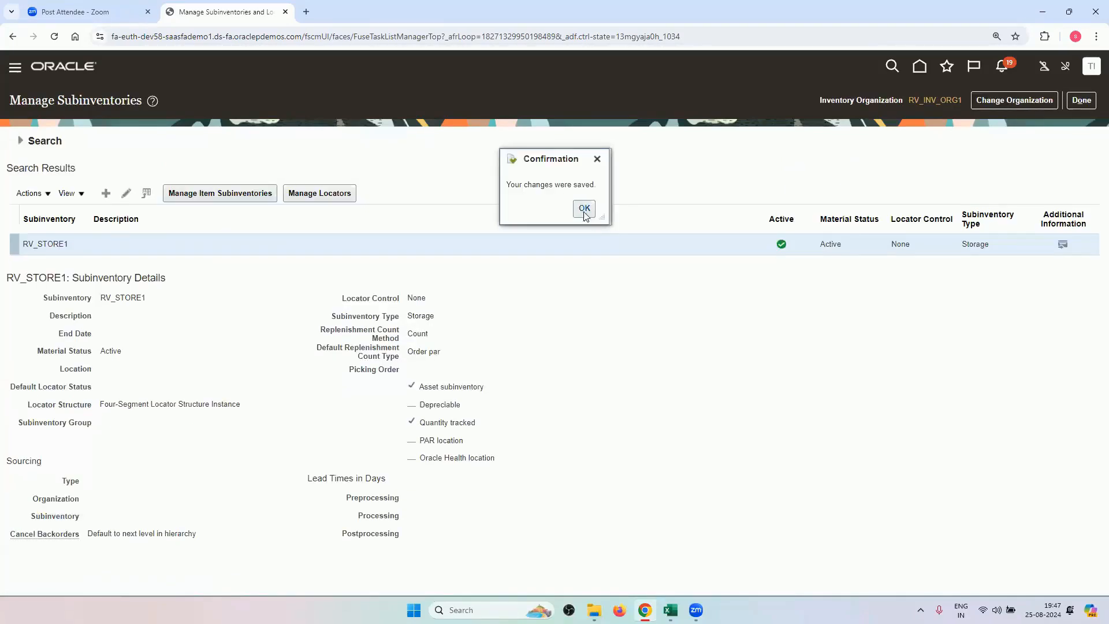
pyautogui.click(584, 208)
# Step: Add a second subinventory named RV_STAGE1 to RV_INV_ORG1 and save it
pyautogui.click(106, 193)
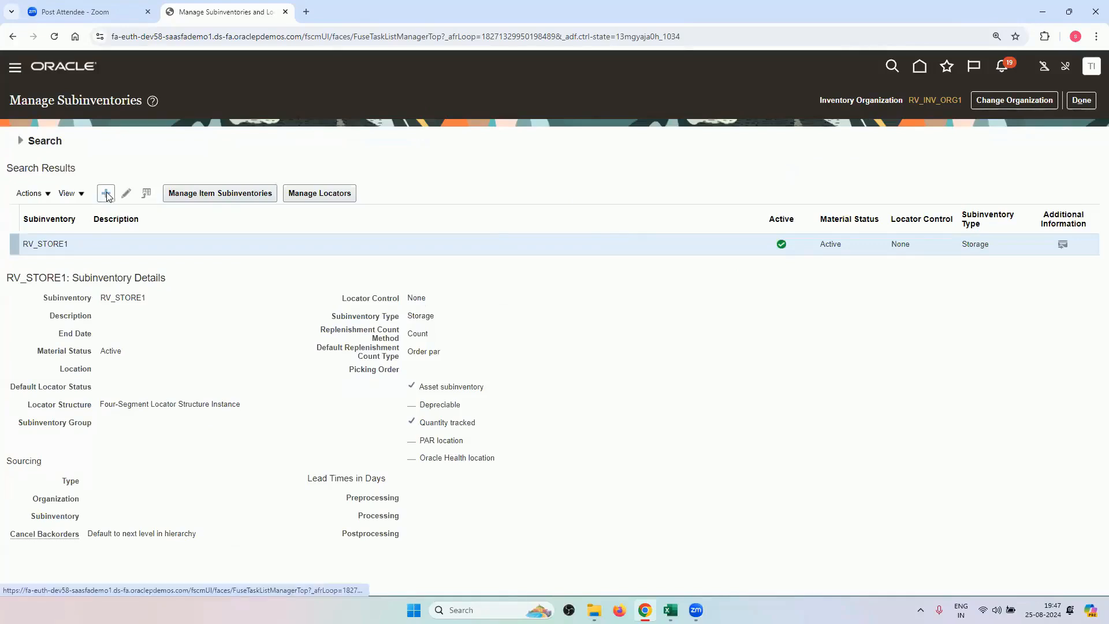
pyautogui.click(280, 166)
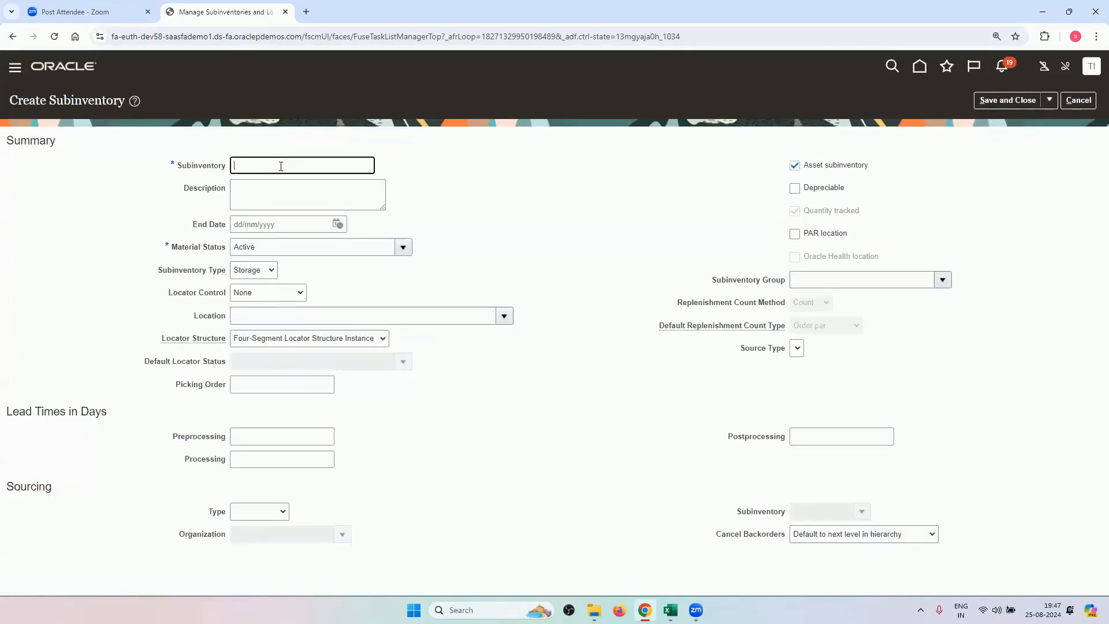
pyautogui.write('RV_STAGE1')
pyautogui.click(1008, 105)
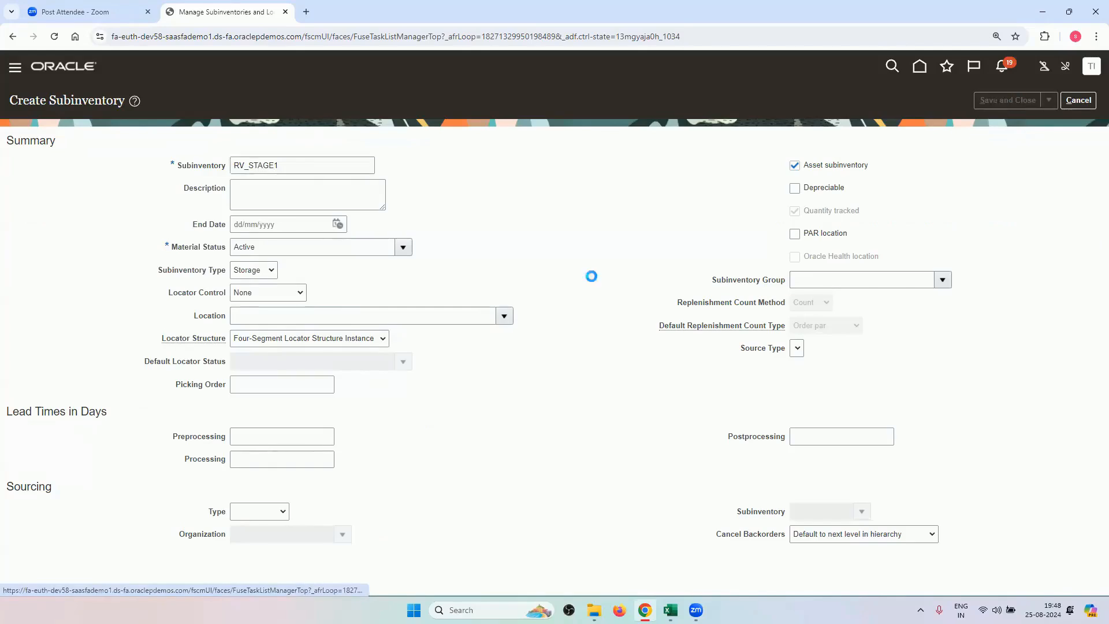
pyautogui.click(584, 209)
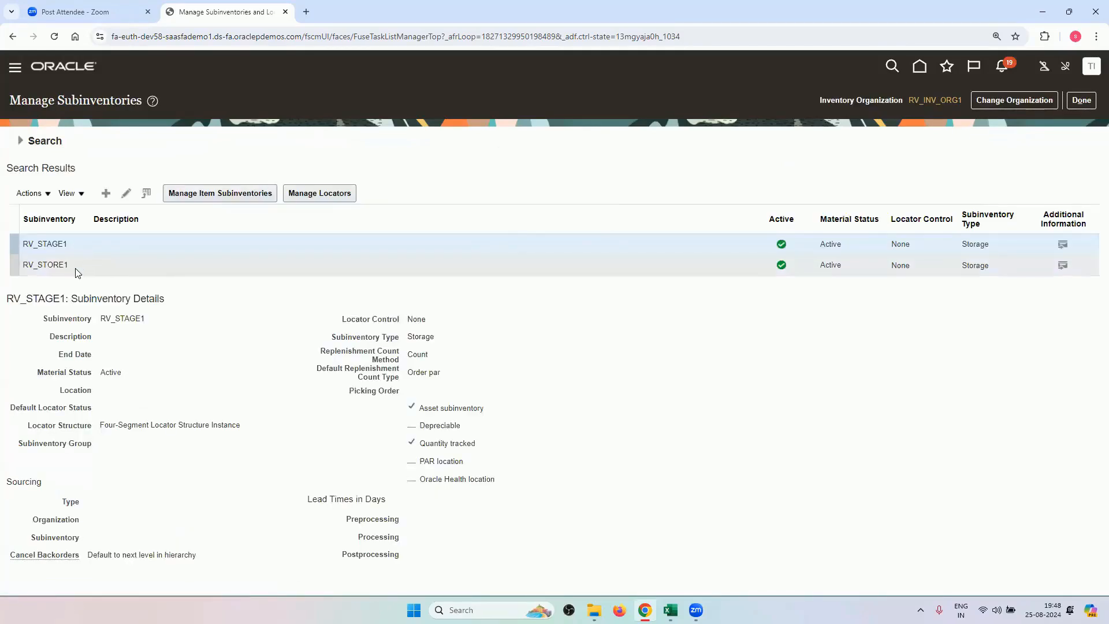
# Step: Change the inventory organization for managing subinventories to RV_INV_ORG2 by searching for its code
pyautogui.click(1014, 100)
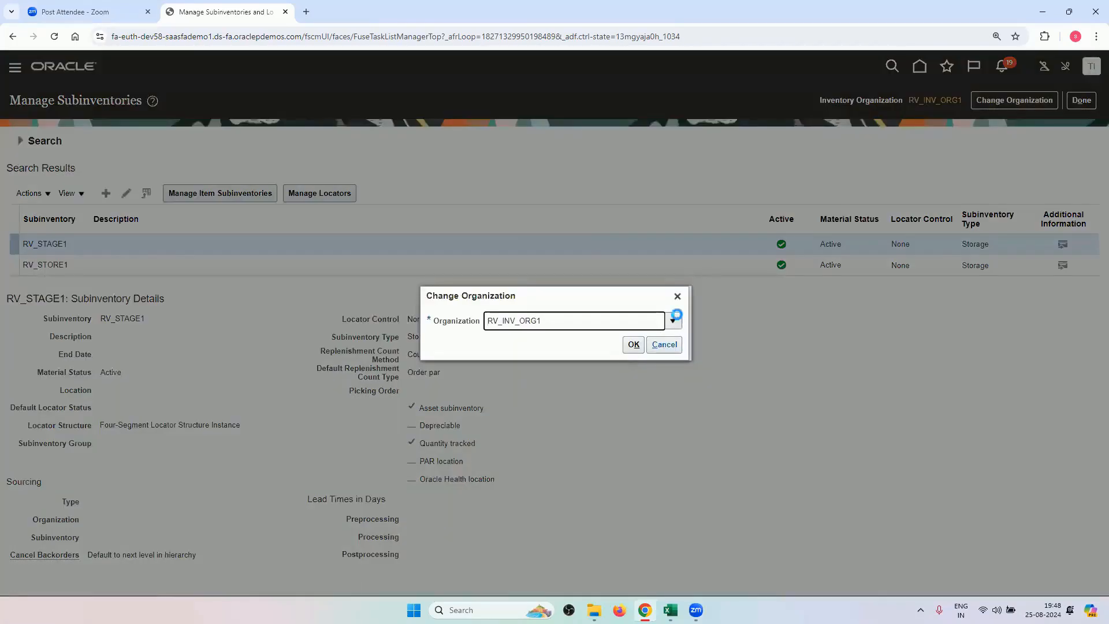
pyautogui.click(673, 320)
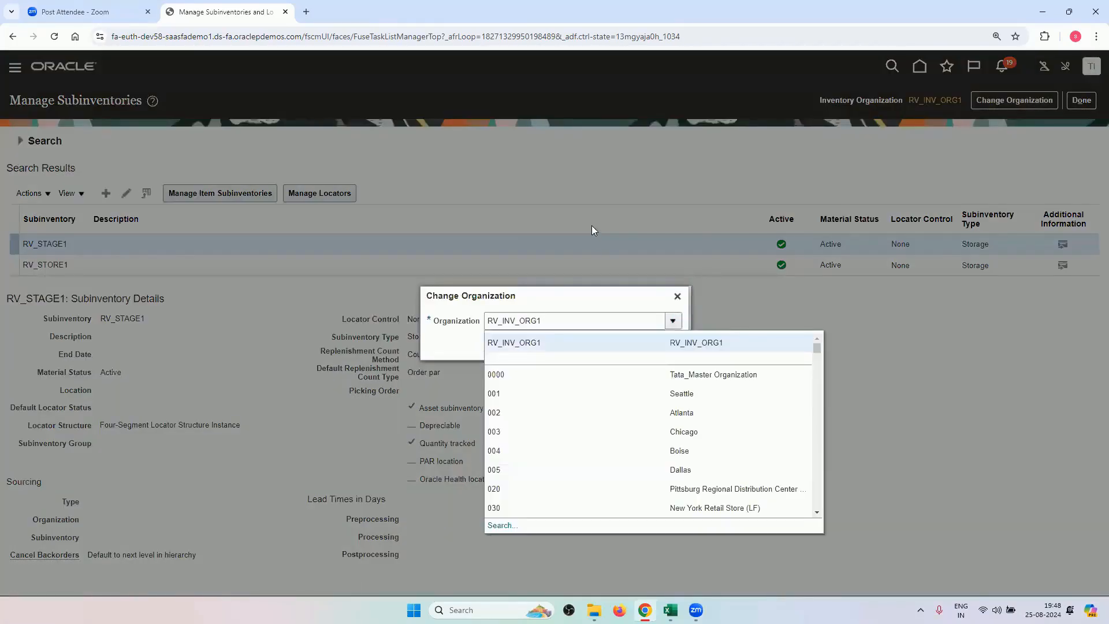
pyautogui.click(559, 525)
pyautogui.click(561, 291)
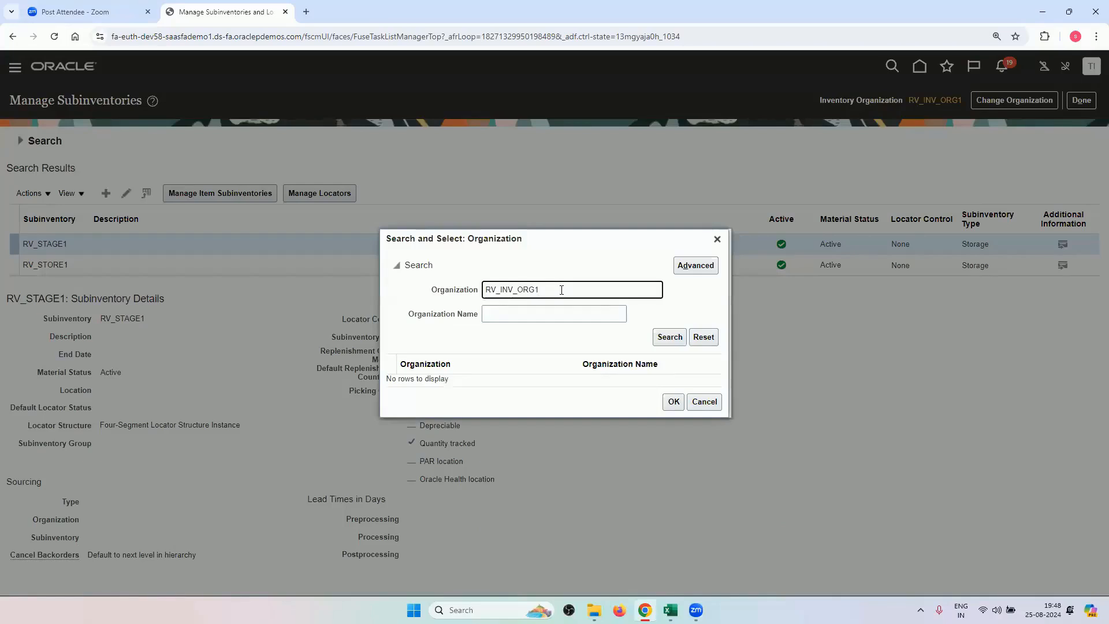
pyautogui.press('BackSpace')
pyautogui.write('2')
pyautogui.press('Return')
pyautogui.click(549, 376)
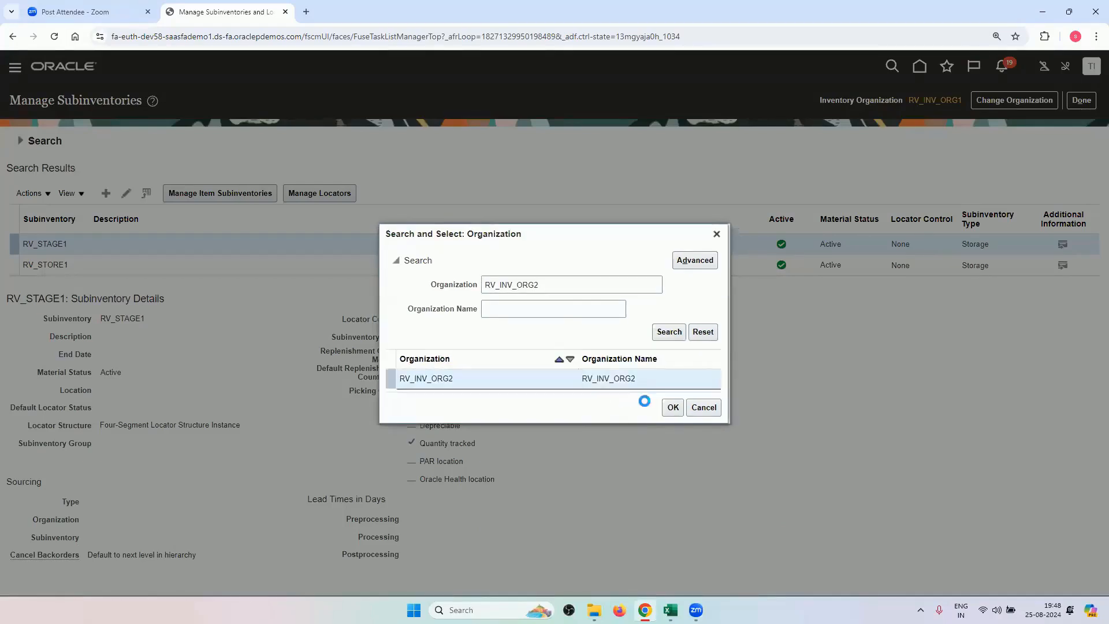
pyautogui.click(673, 407)
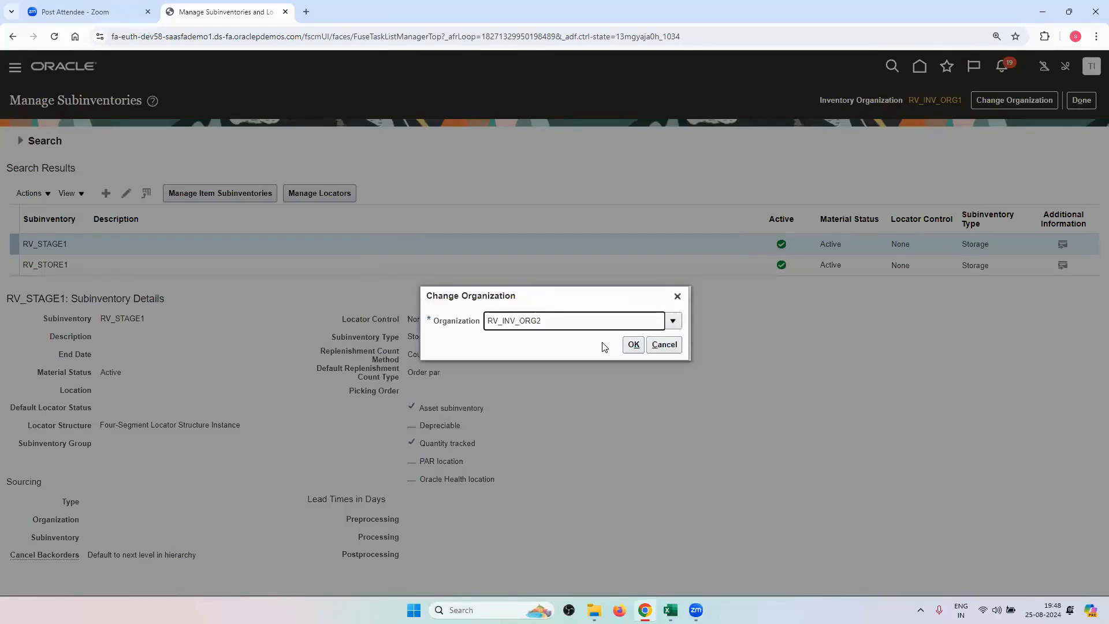
pyautogui.click(633, 344)
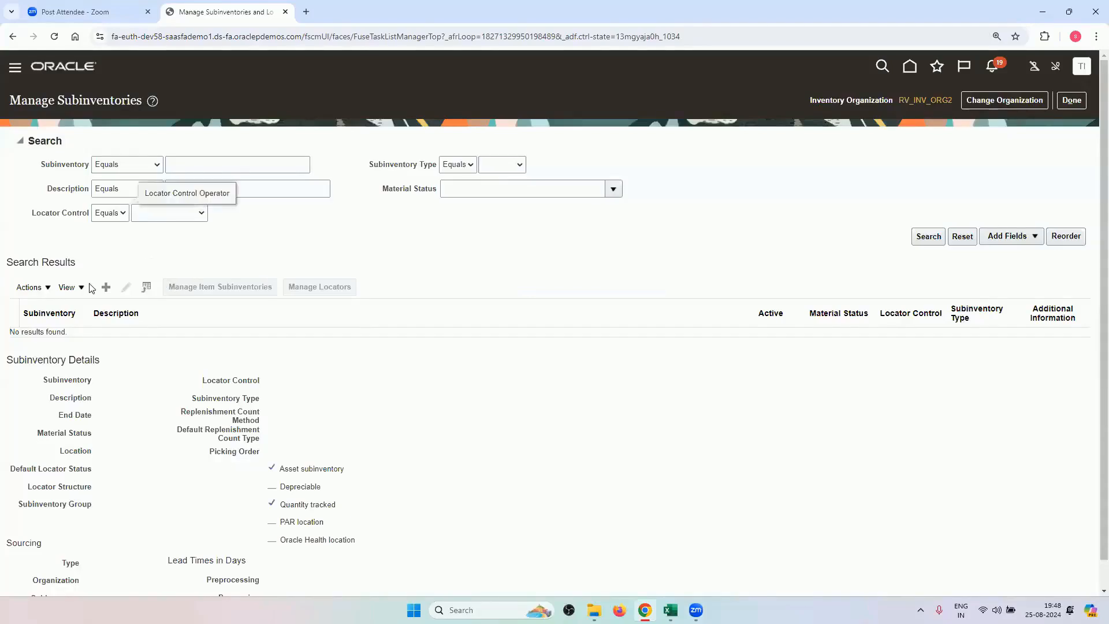
# Step: Create and save a subinventory named RV_STORE2 in RV_INV_ORG2
pyautogui.click(106, 287)
pyautogui.click(277, 164)
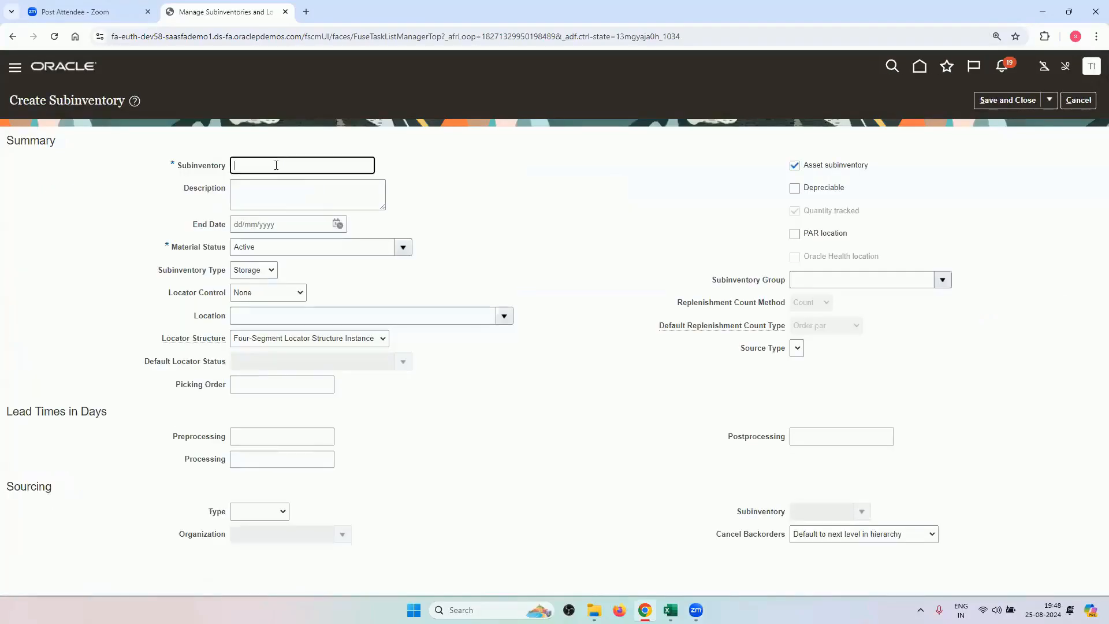
pyautogui.write('RV_STORE2')
pyautogui.click(1019, 102)
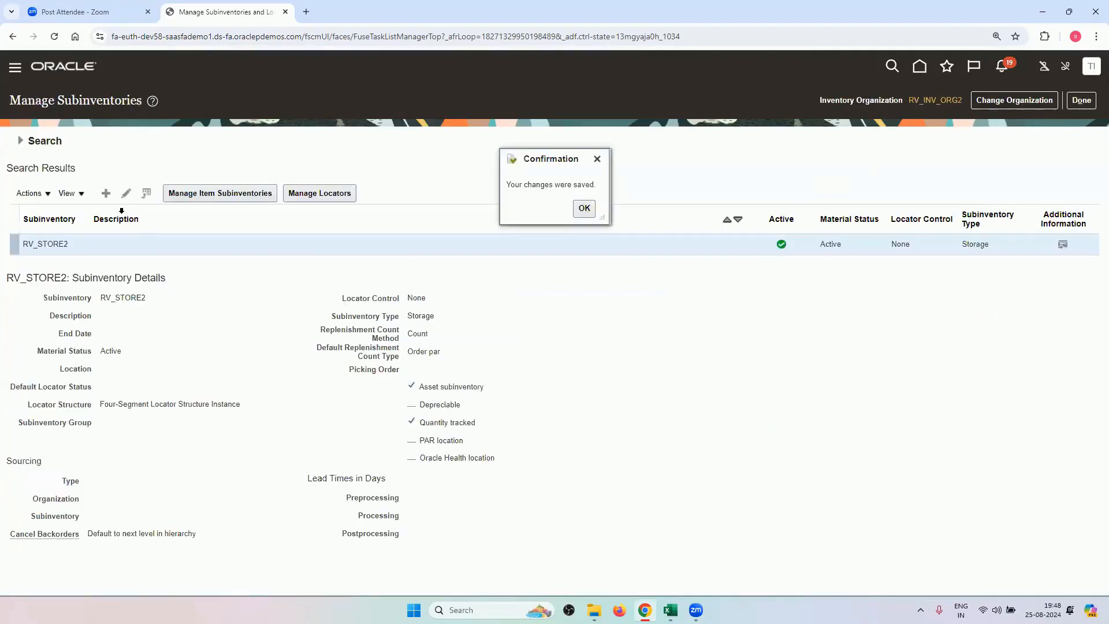
# Step: Add a second subinventory named RV_STAGE2 to RV_INV_ORG2, save it and check its subinventory type
pyautogui.click(105, 193)
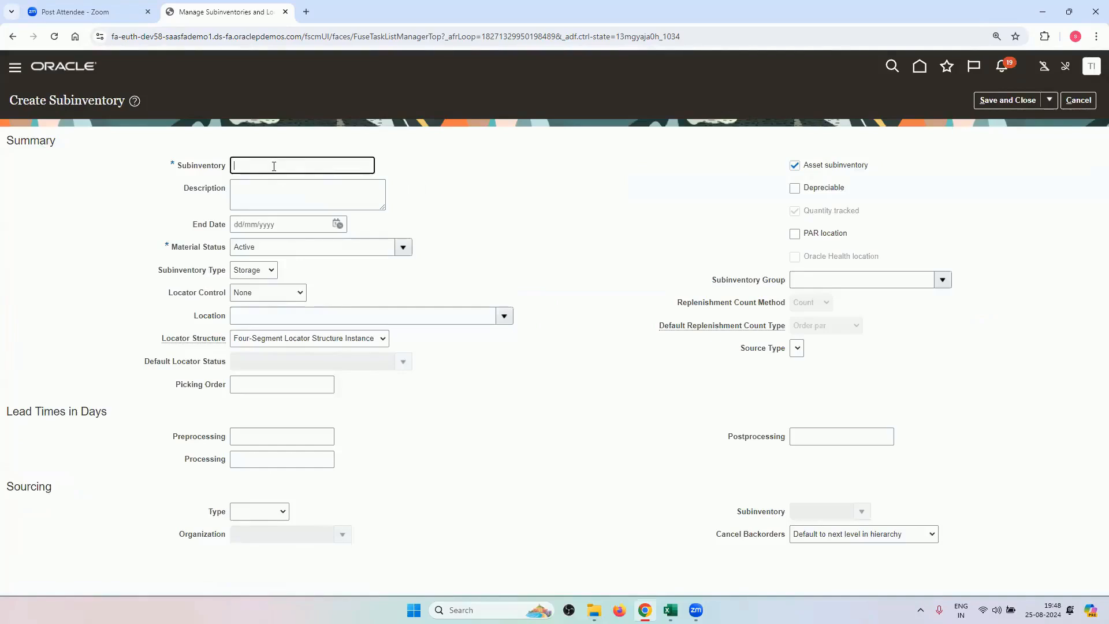
pyautogui.write('RV_STAGE2')
pyautogui.click(1007, 100)
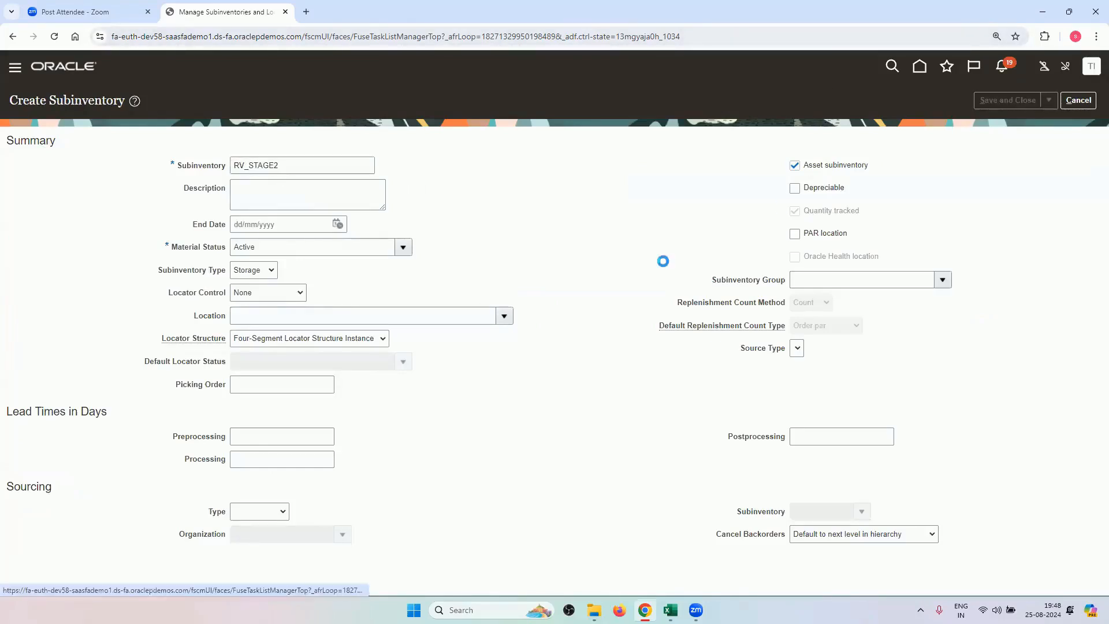
pyautogui.click(585, 210)
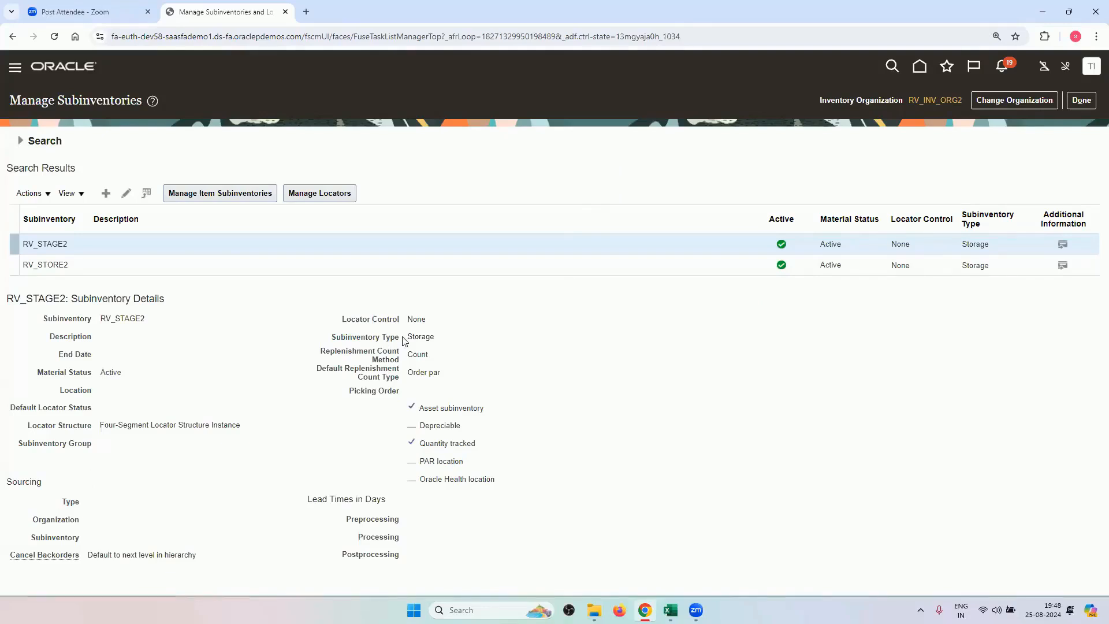
pyautogui.moveTo(406, 338); pyautogui.dragTo(436, 342)
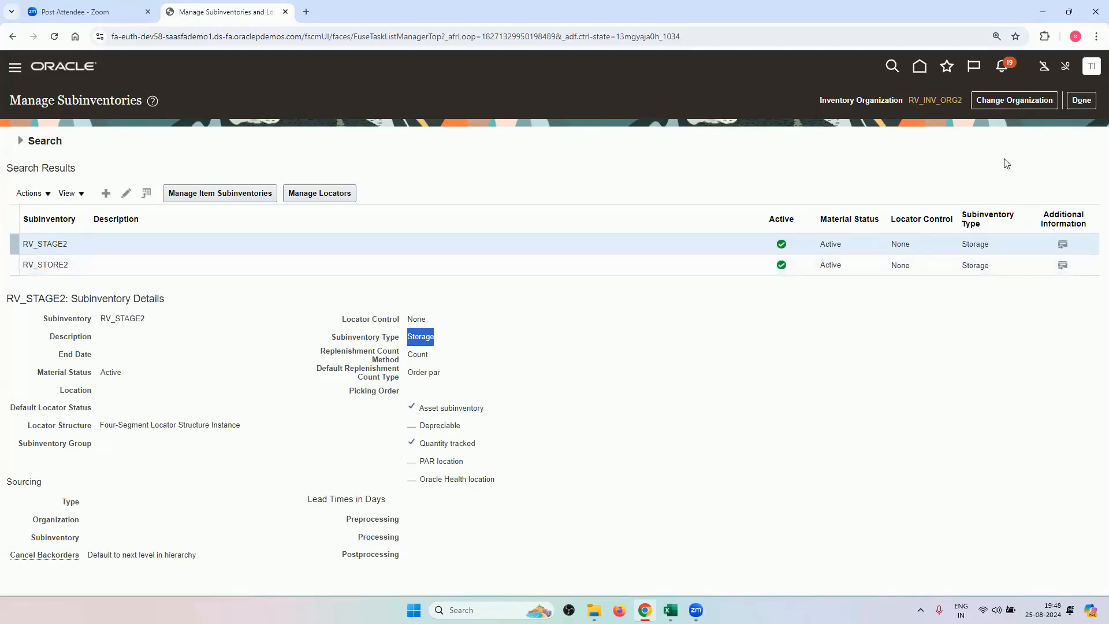
# Step: Close the subinventory and task search pages, and copy the Manage Units of Measure task name from the SCM Structure Setups sheet in Excel
pyautogui.click(1081, 99)
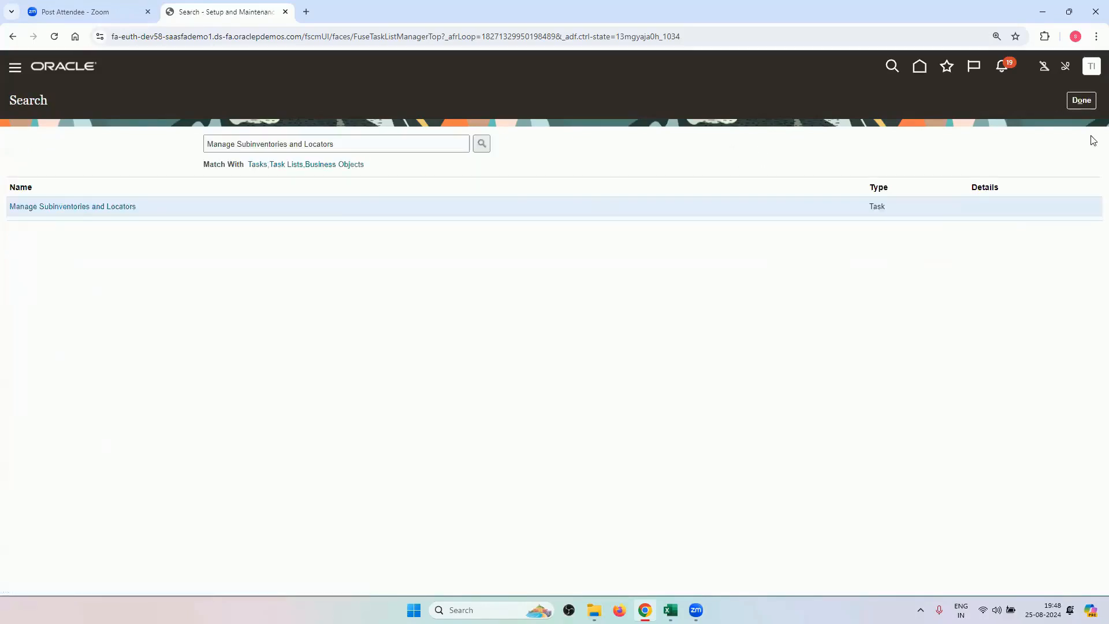
pyautogui.click(1081, 100)
pyautogui.click(670, 608)
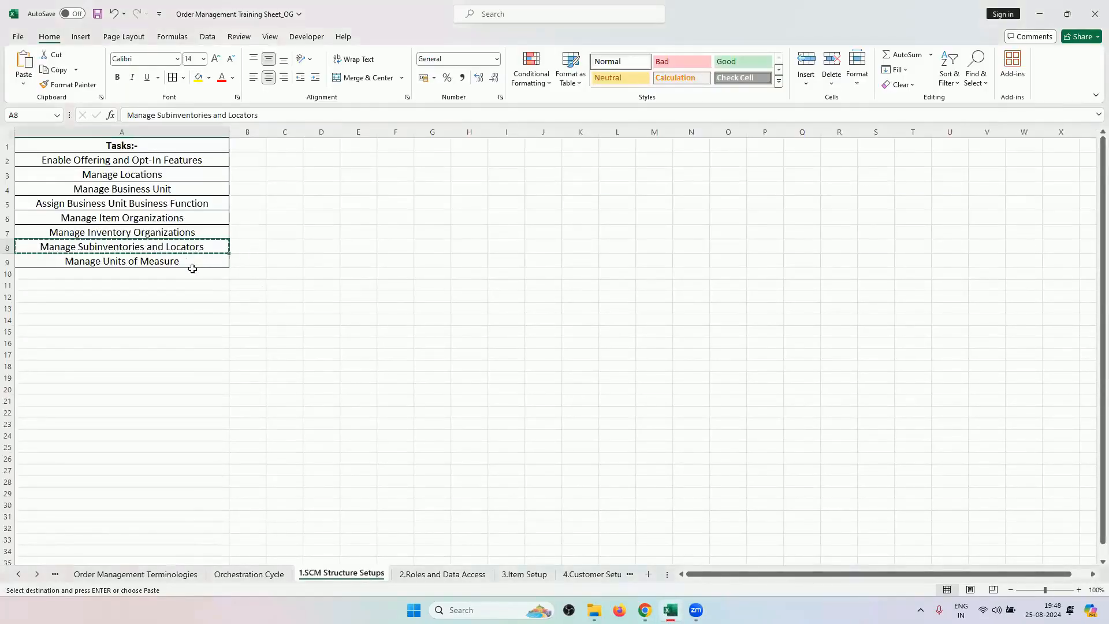
pyautogui.click(196, 261)
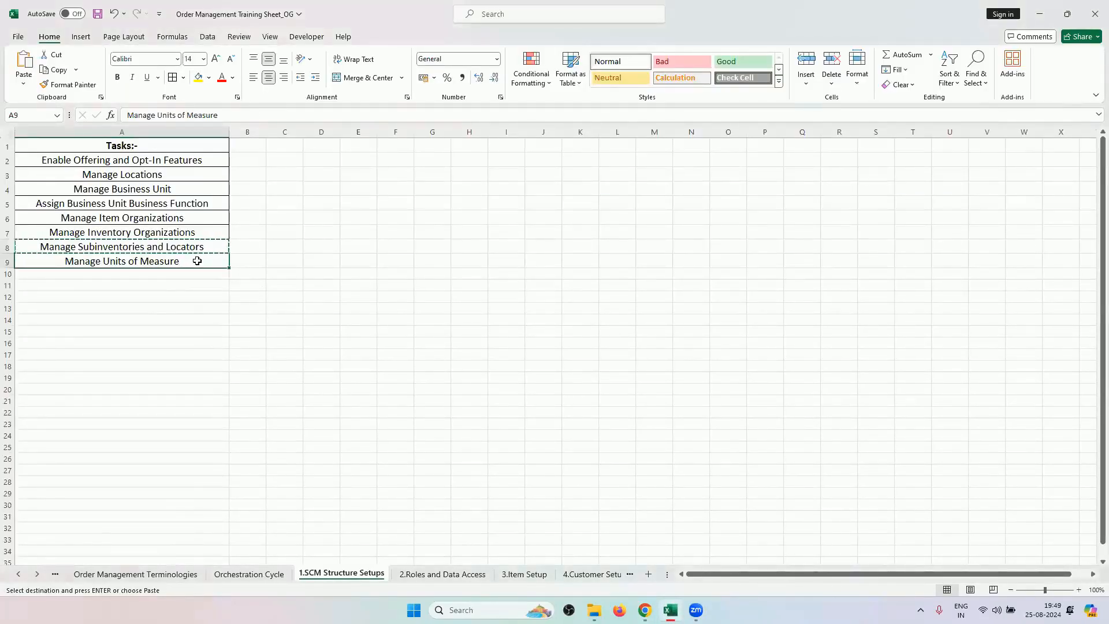
pyautogui.hotkey('ctrl', 'c')
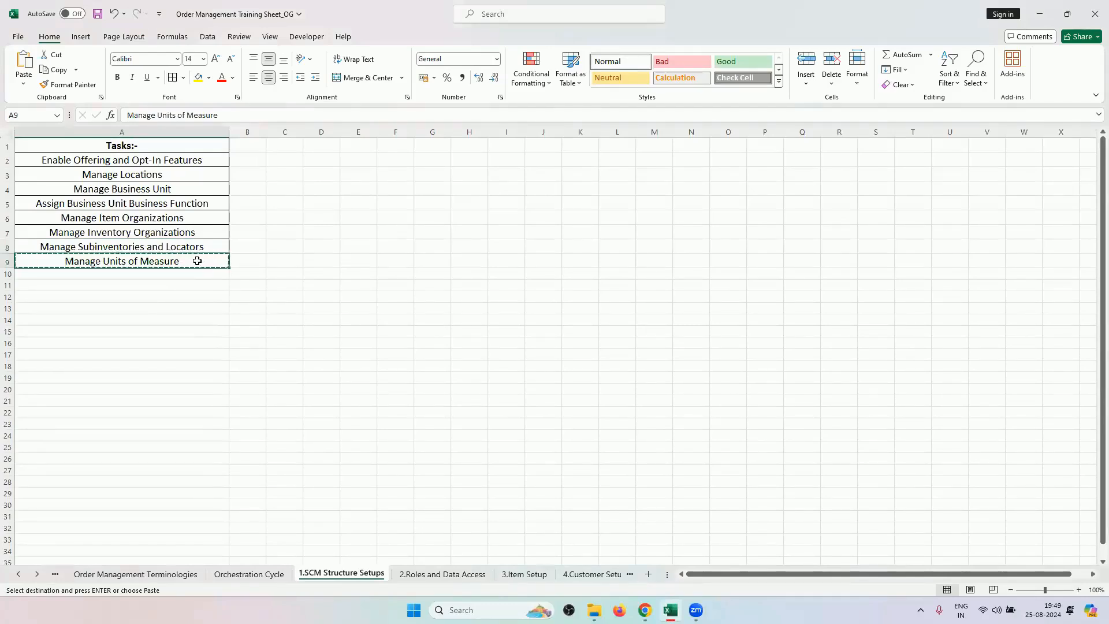
# Step: Switch back to Oracle in Chrome, search the setup tasks for Manage Units of Measure and open that task
pyautogui.click(645, 610)
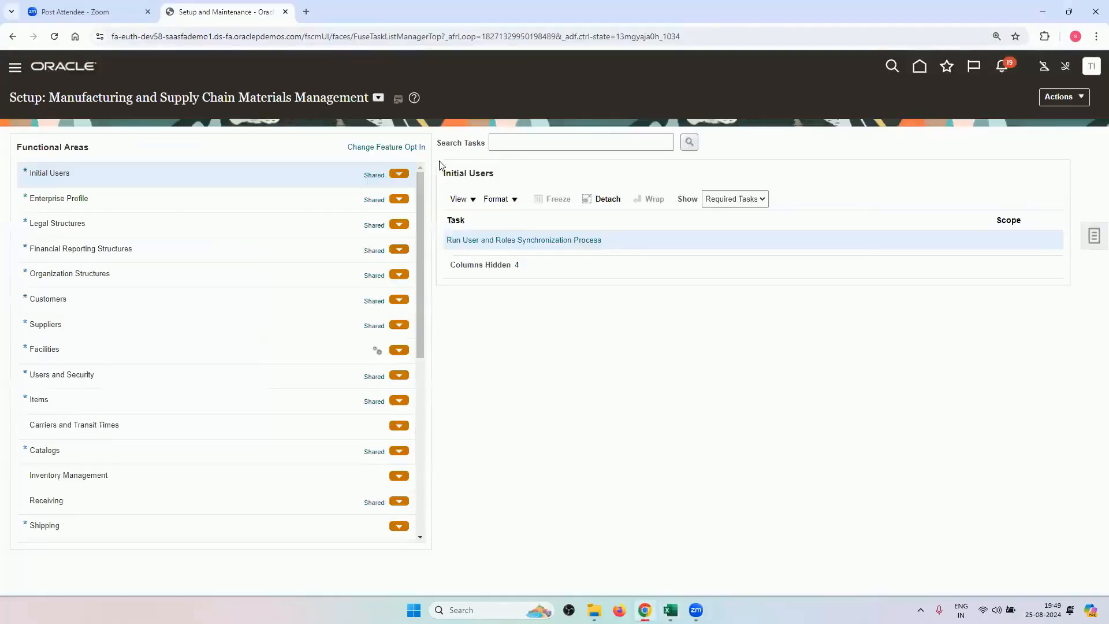
pyautogui.click(525, 143)
pyautogui.hotkey('ctrl', 'v')
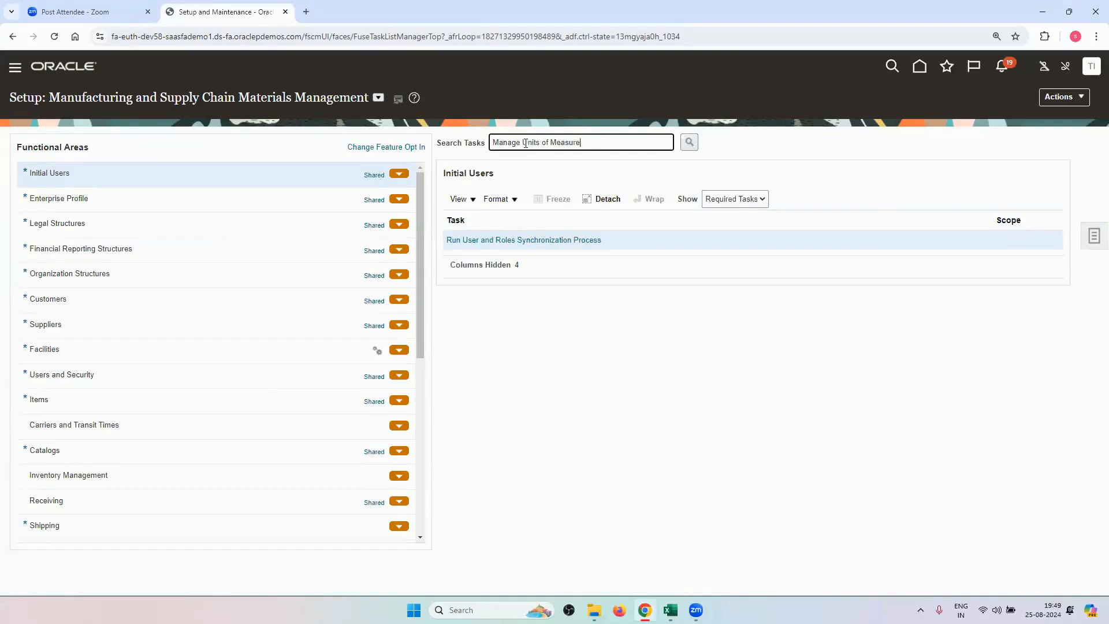
pyautogui.click(689, 143)
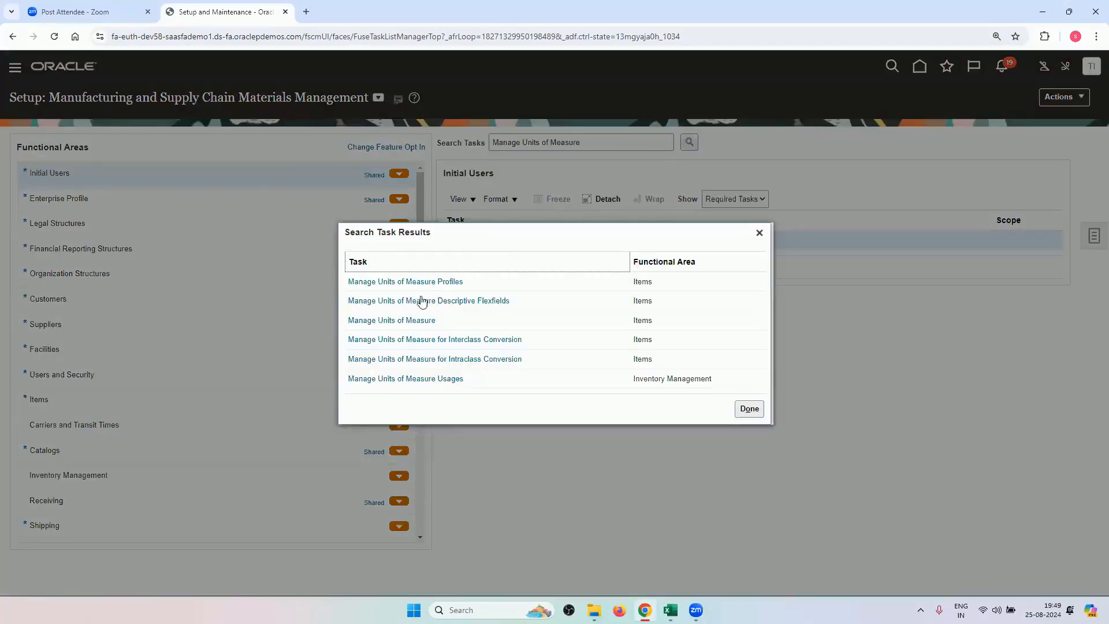
pyautogui.click(425, 321)
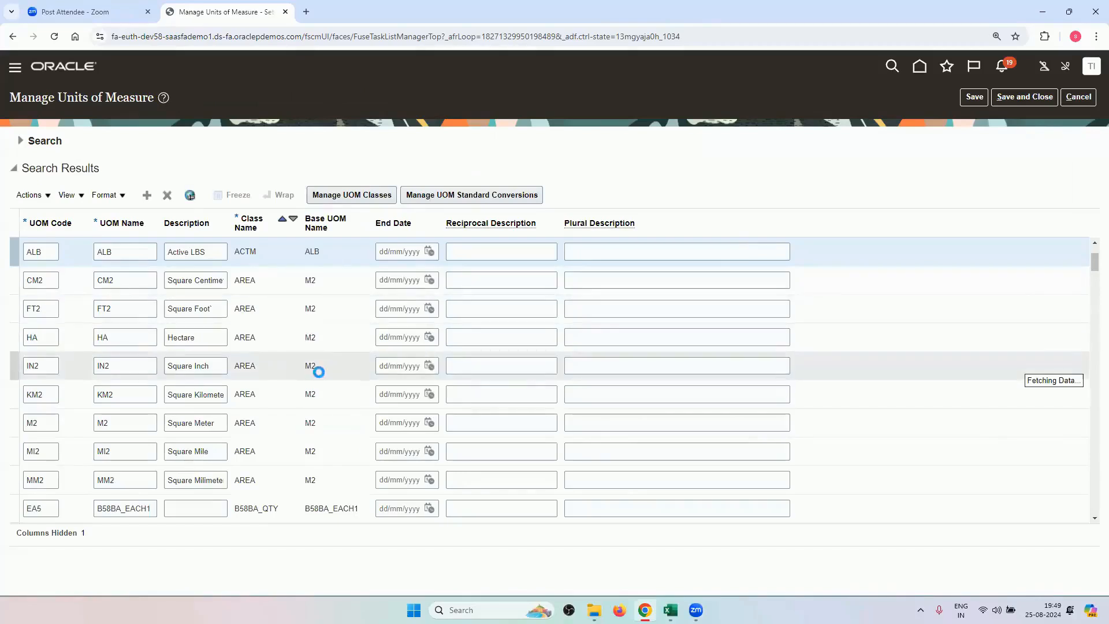
# Step: Examine the existing units of measure with their codes, class names and base units
pyautogui.scroll(-2, 317, 369)
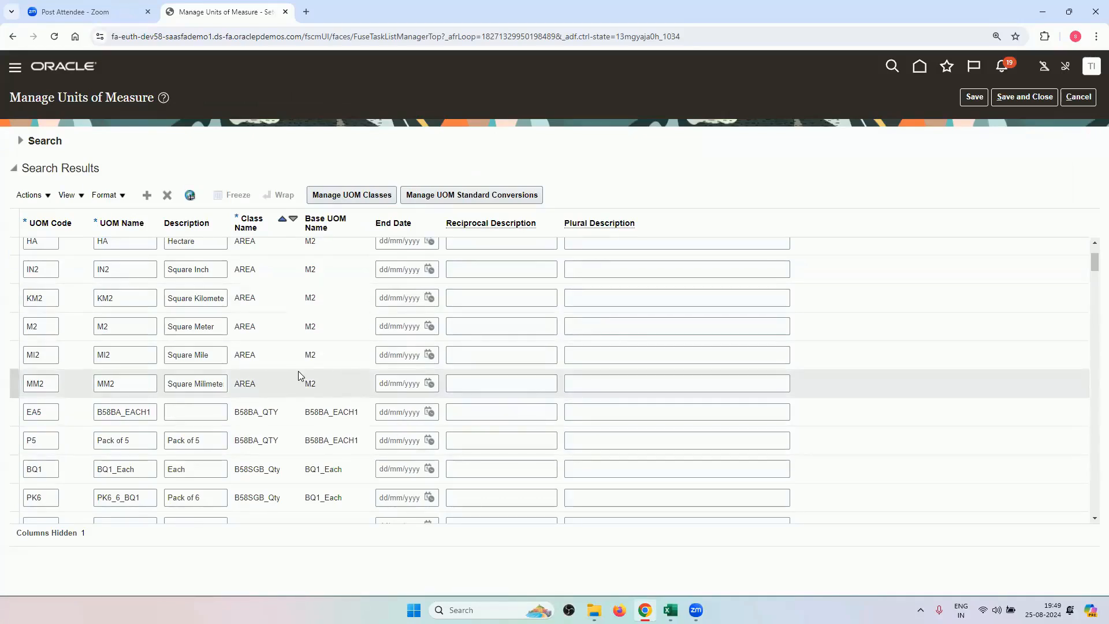
pyautogui.scroll(-2, 299, 374)
pyautogui.scroll(-2, 299, 374)
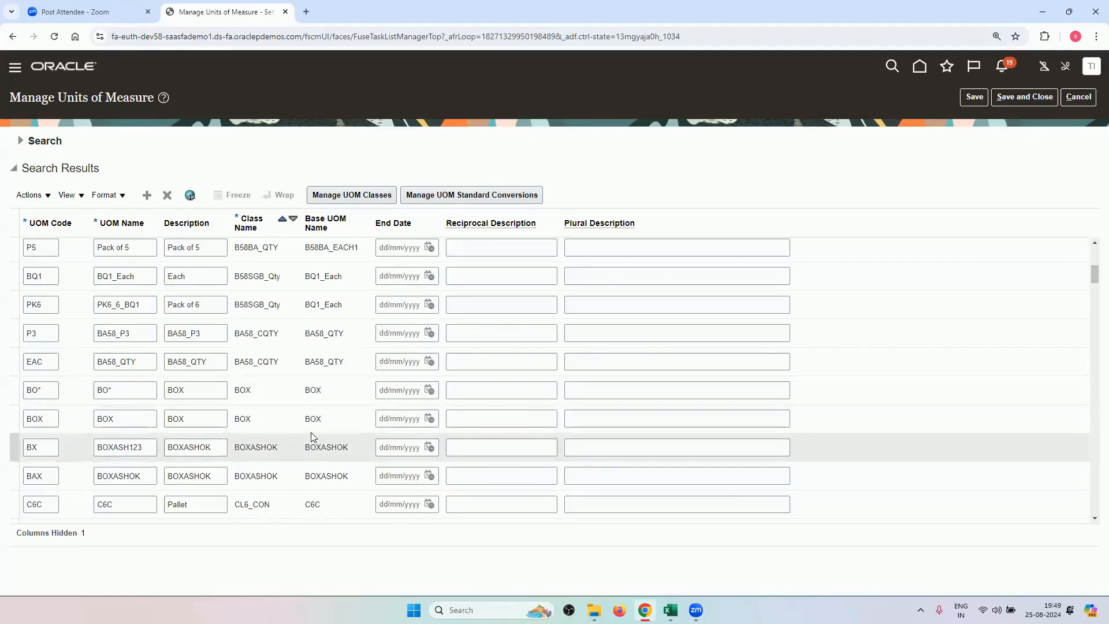
pyautogui.scroll(3, 312, 433)
pyautogui.scroll(5, 309, 416)
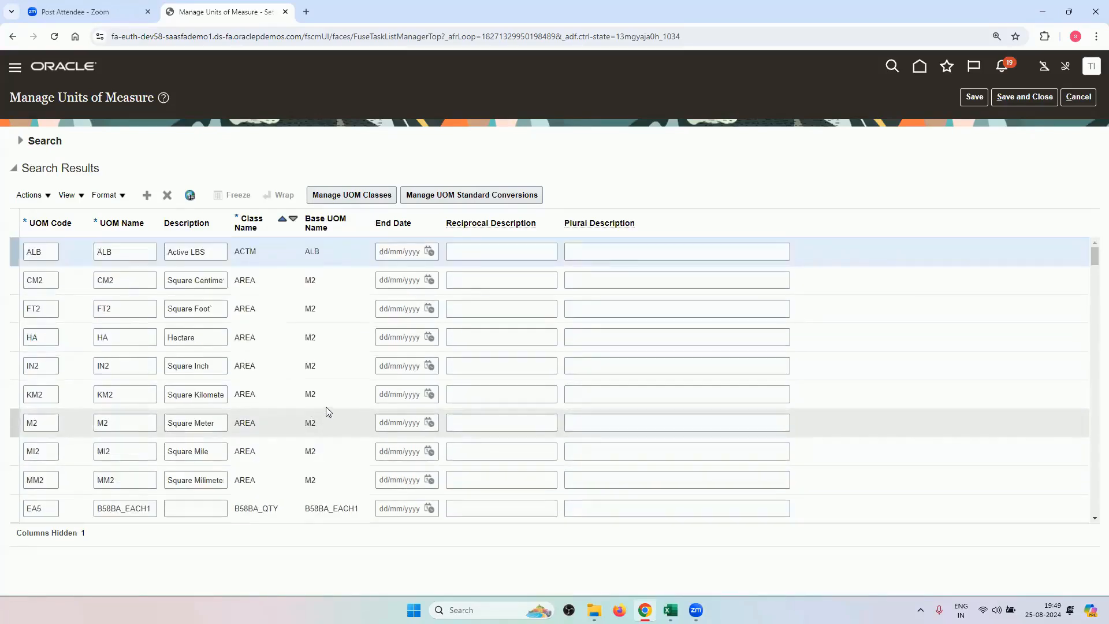
pyautogui.scroll(-12, 327, 409)
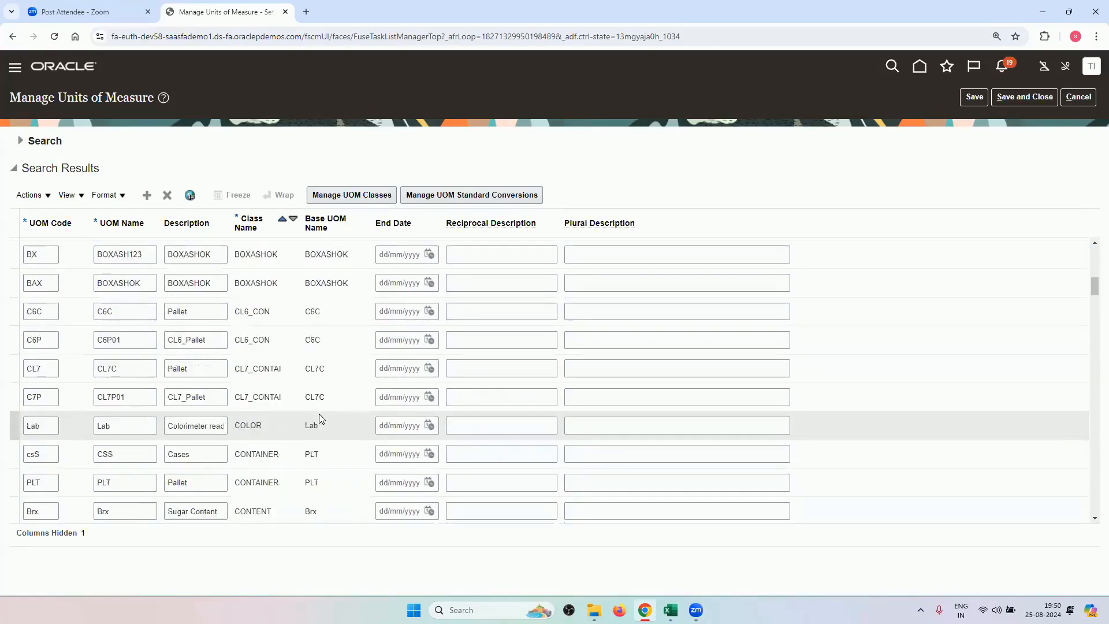
pyautogui.scroll(-5, 192, 386)
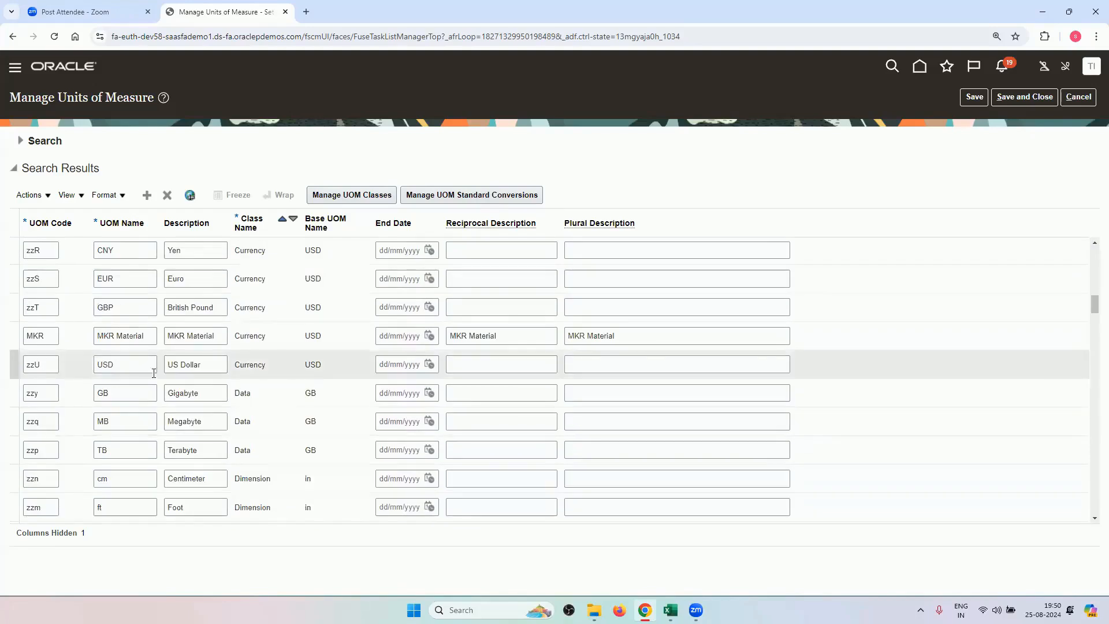
pyautogui.scroll(-5, 202, 375)
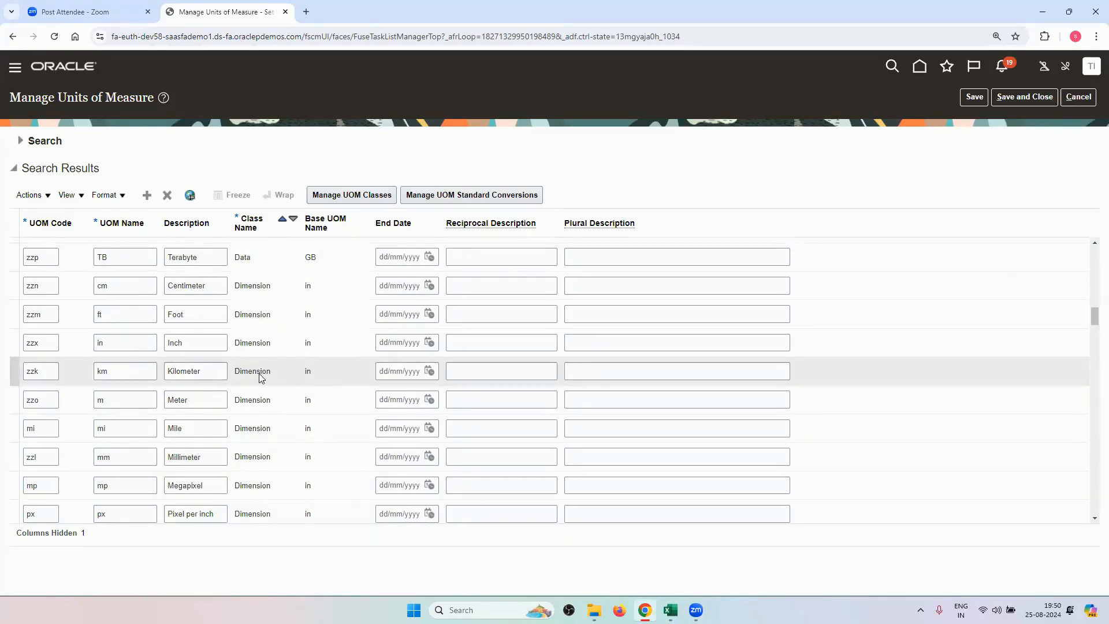
pyautogui.scroll(3, 260, 374)
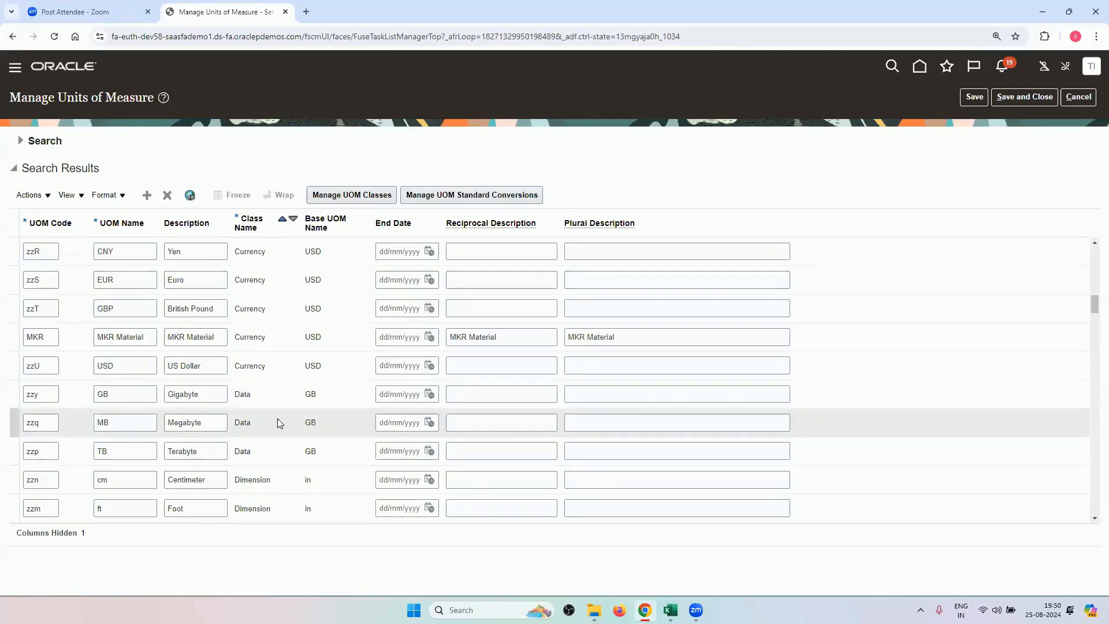
pyautogui.scroll(10, 278, 421)
pyautogui.scroll(10, 277, 418)
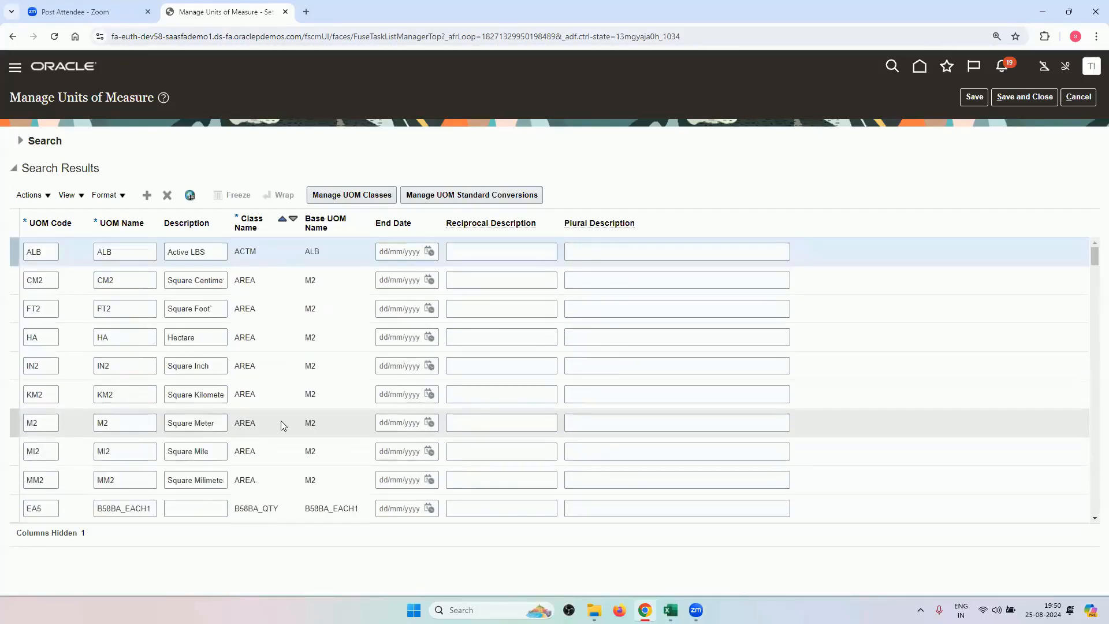
pyautogui.scroll(-5, 283, 416)
pyautogui.scroll(-8, 291, 411)
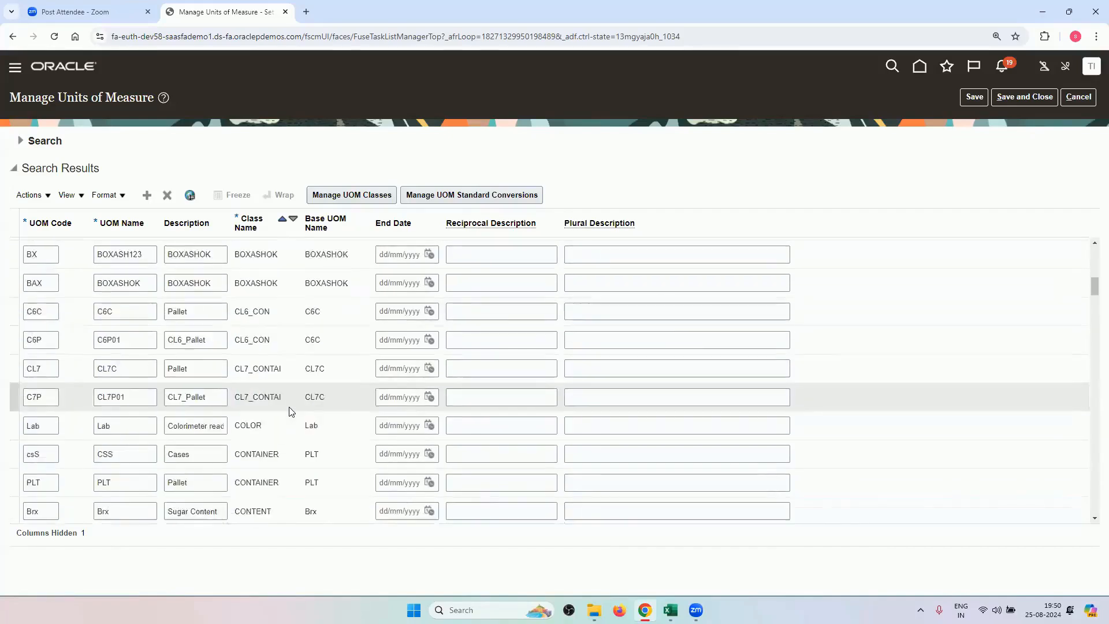
# Step: Add a new unit of measure with the code RVU and enter RV_EACH as its name
pyautogui.click(147, 196)
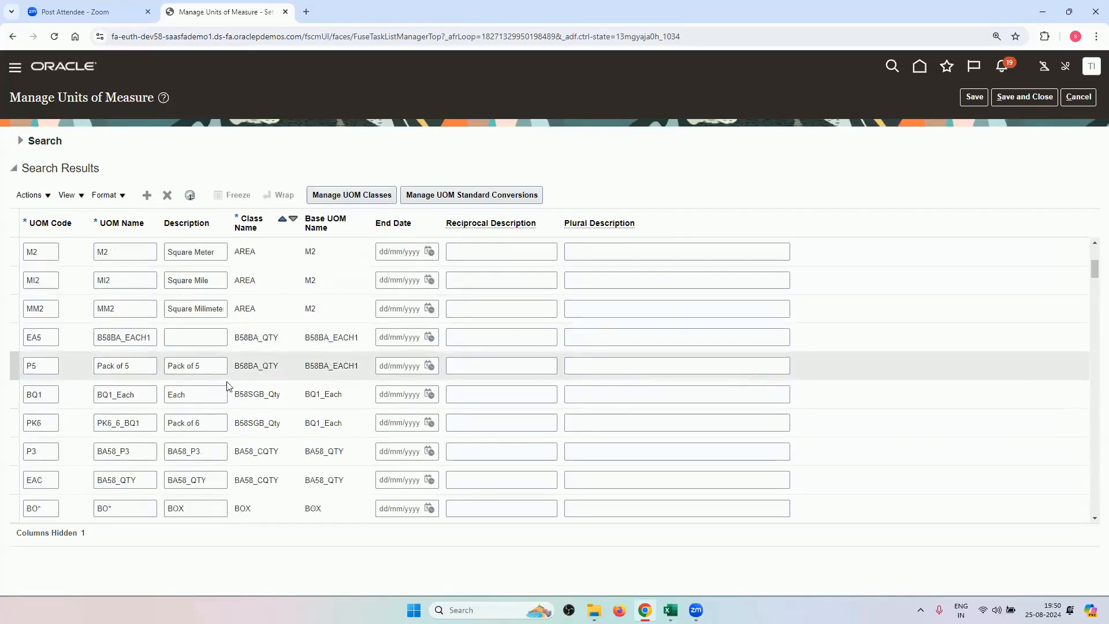
pyautogui.scroll(5, 265, 403)
pyautogui.scroll(10, 1078, 363)
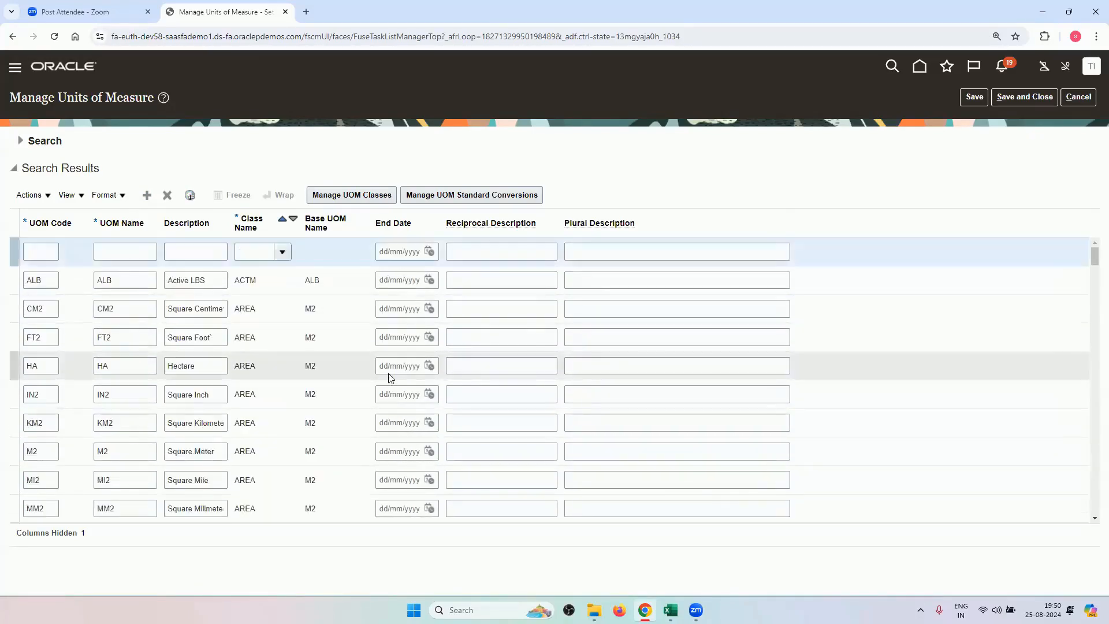
pyautogui.click(47, 250)
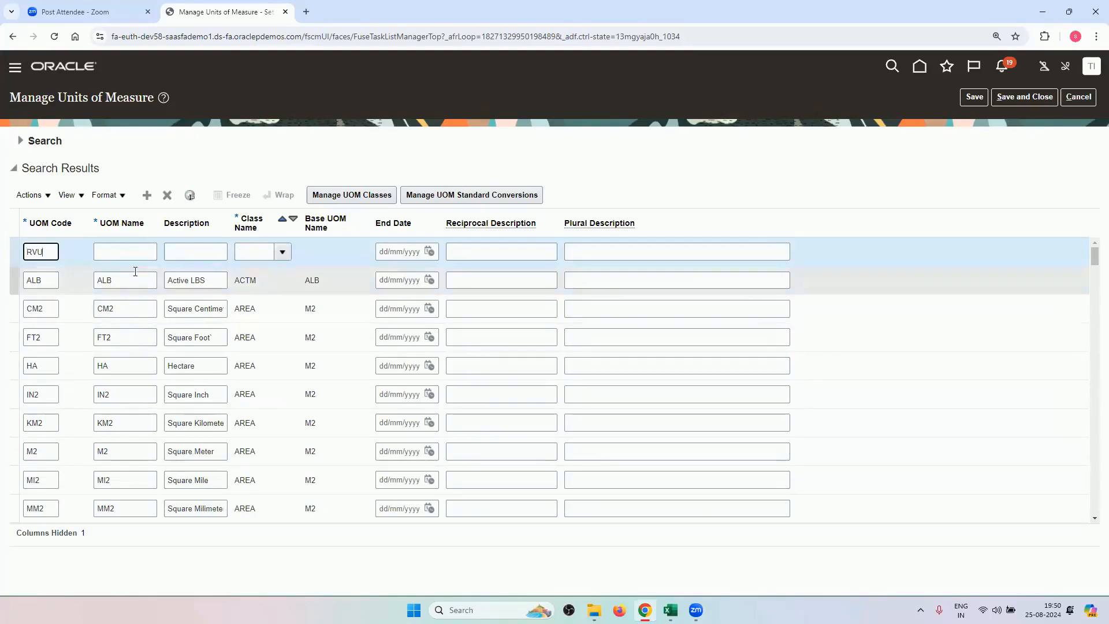
pyautogui.click(128, 252)
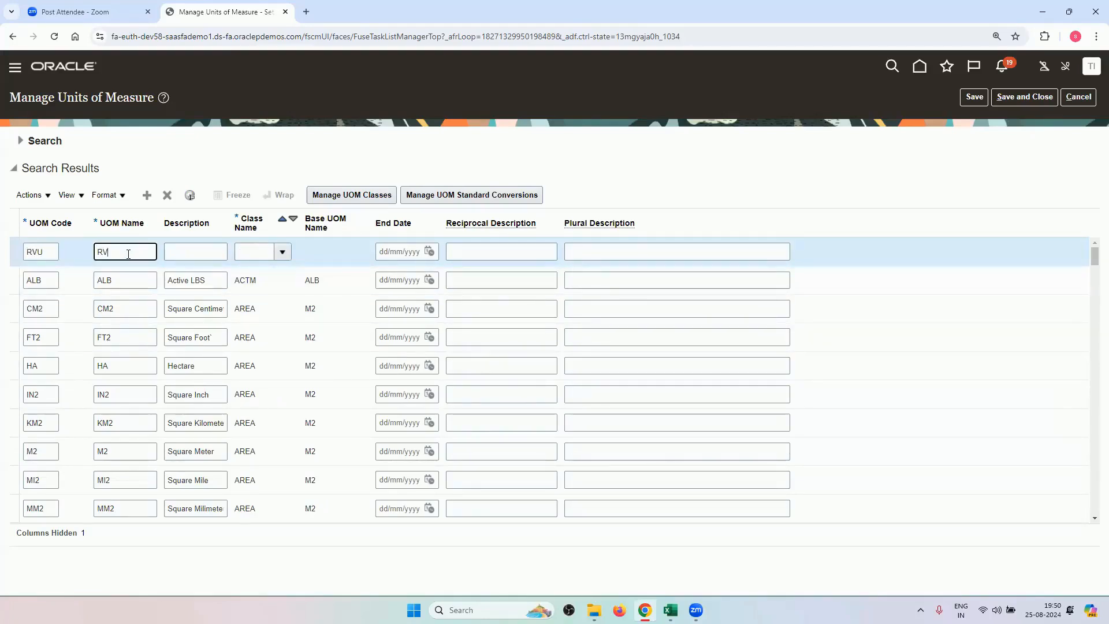
pyautogui.write('RV_EACH')
pyautogui.doubleClick(123, 253)
pyautogui.write('C')
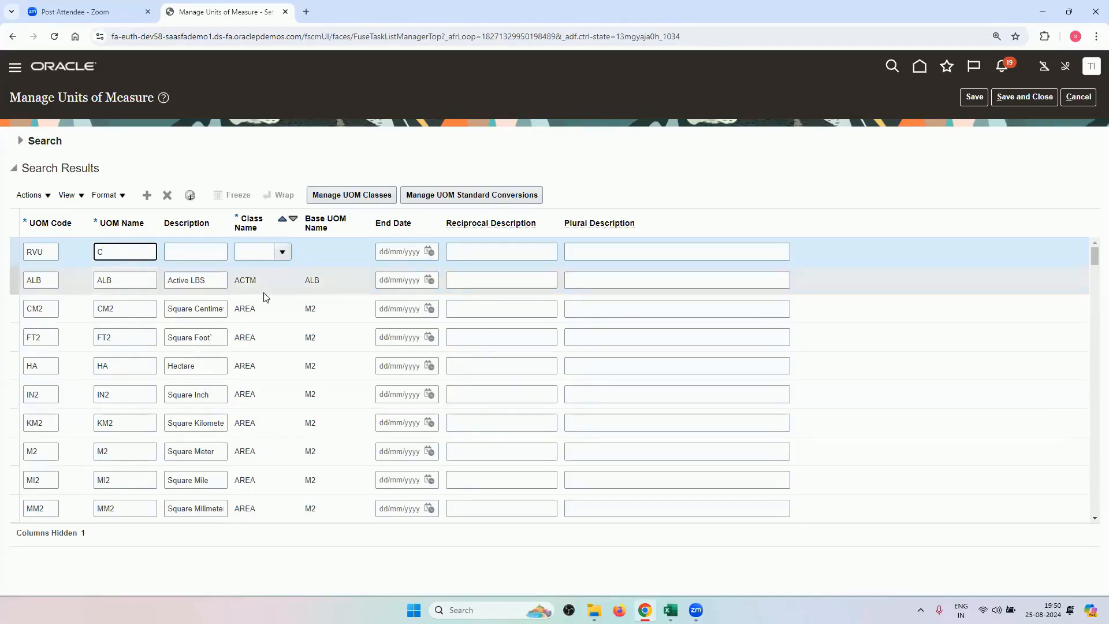
# Step: Enter Manage Units of Measure as the RVU unit's description and assign the unit to the Quantity class
pyautogui.click(208, 252)
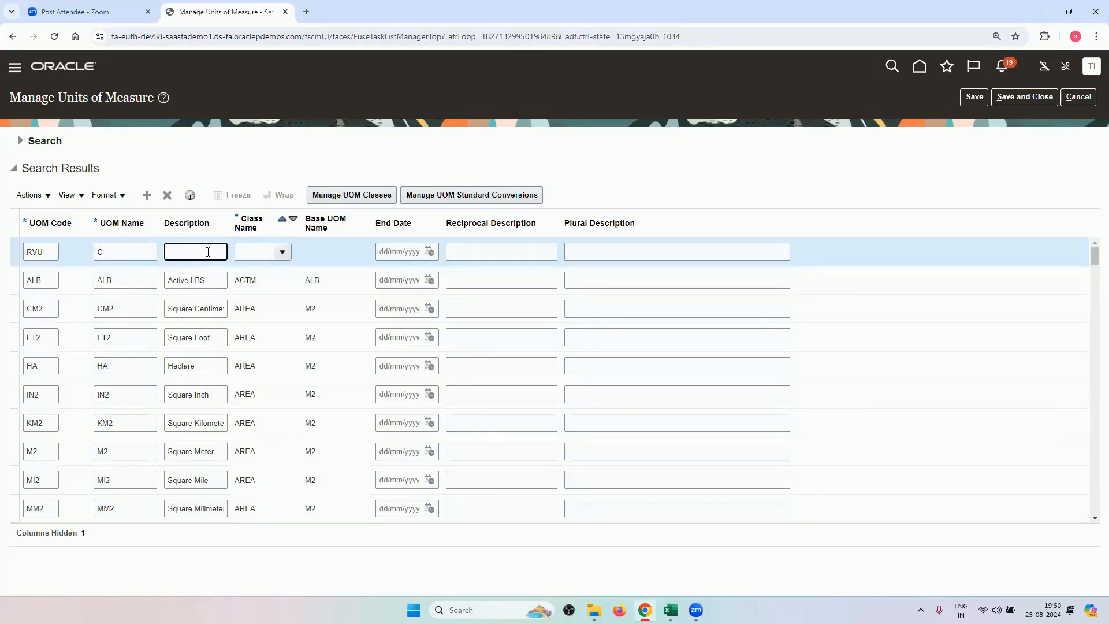
pyautogui.write('Units of Measure')
pyautogui.click(258, 253)
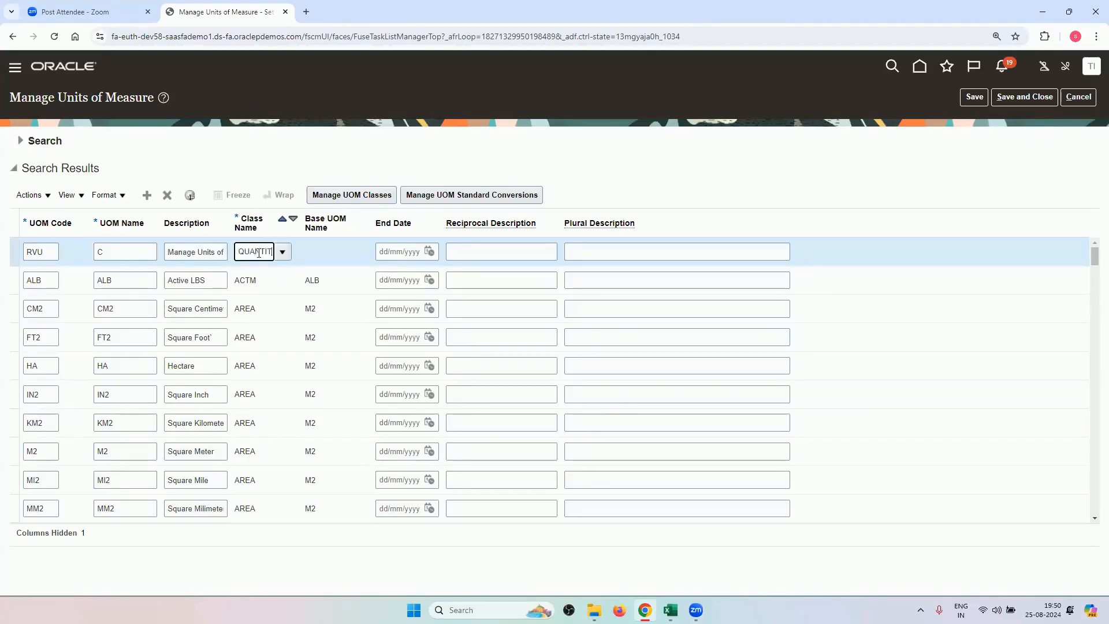
pyautogui.write('QUANTIT')
pyautogui.press('Tab')
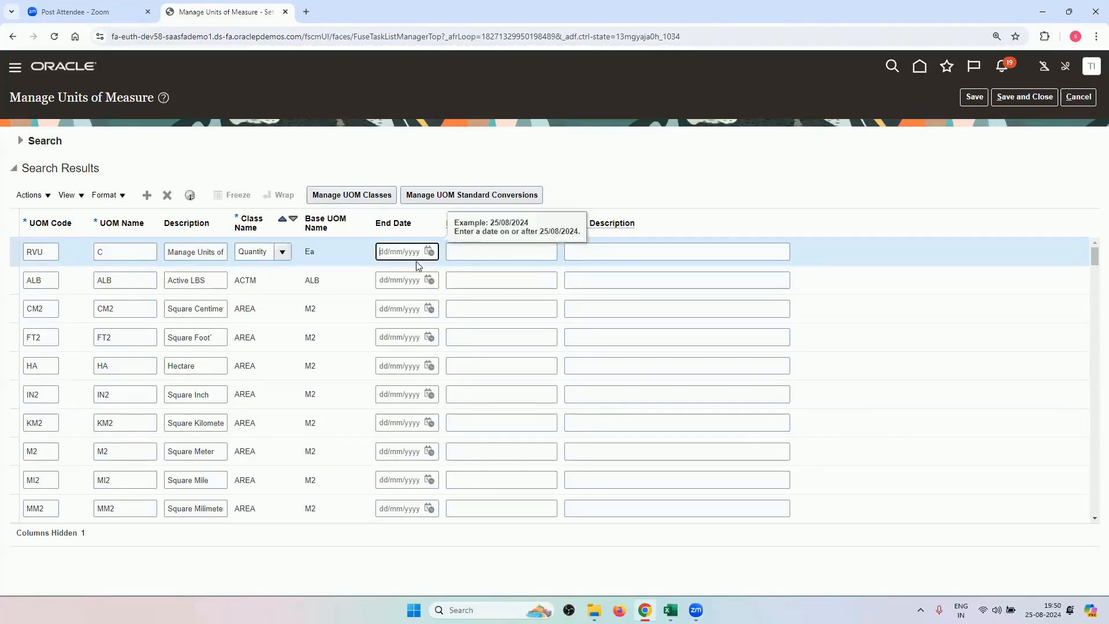
pyautogui.click(559, 149)
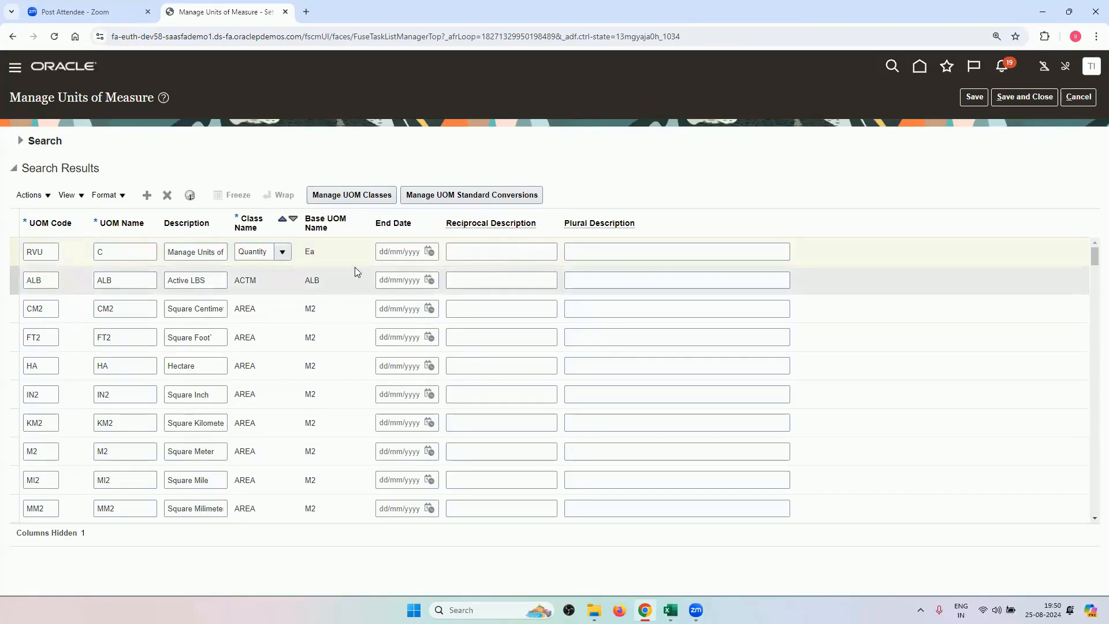
# Step: Correct the RVU unit's name to RV_EACH, replace its description with the same text and save the unit
pyautogui.click(134, 254)
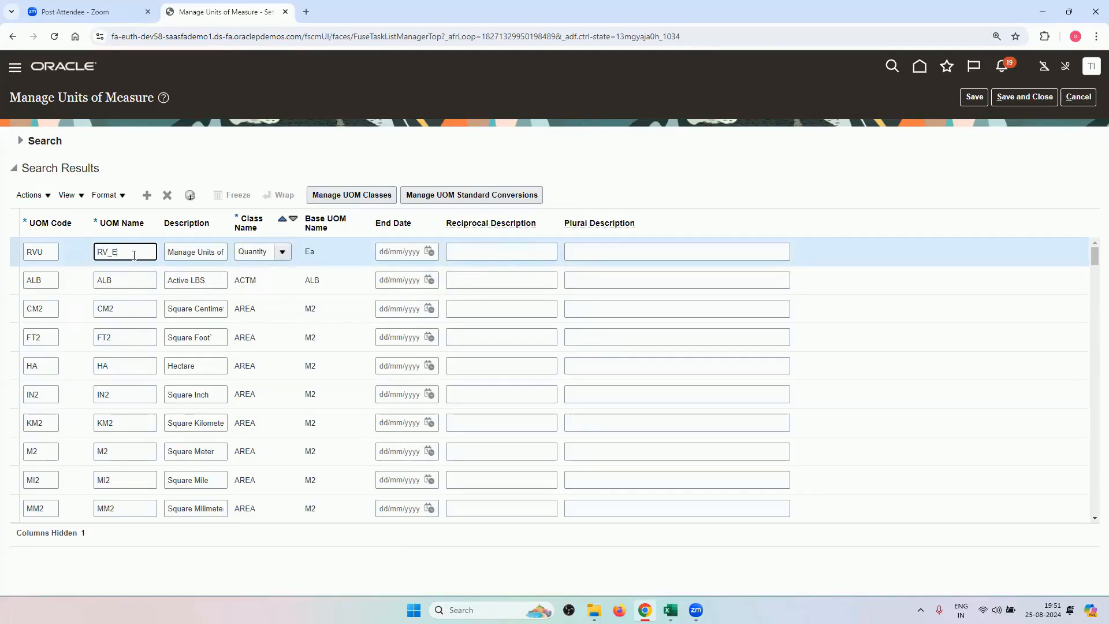
pyautogui.doubleClick(133, 258)
pyautogui.hotkey('ctrl', 'c')
pyautogui.click(181, 258)
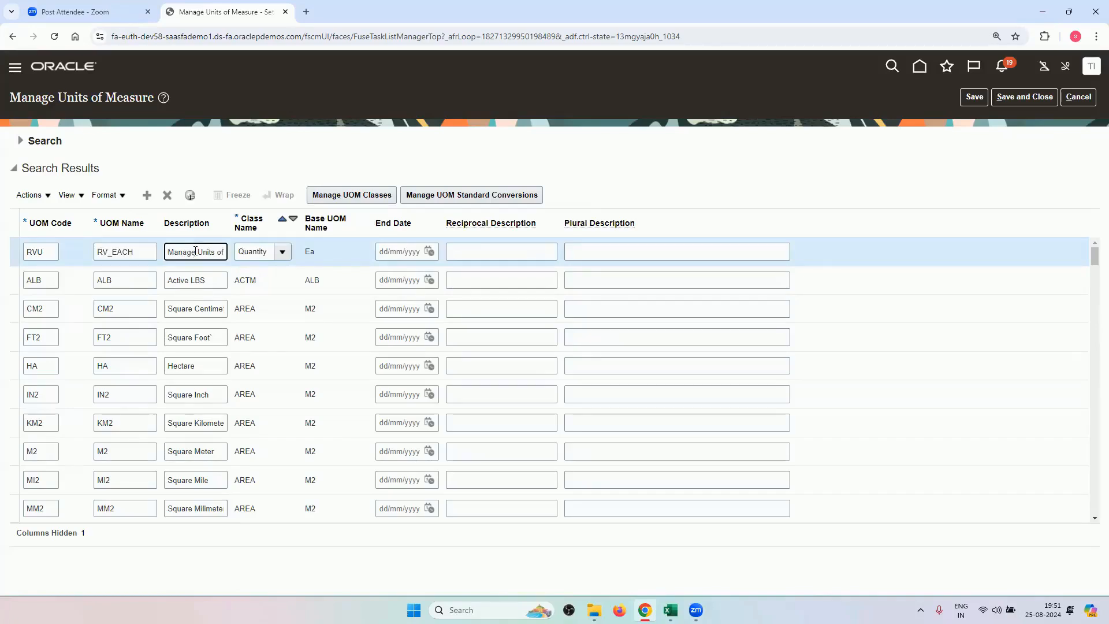
pyautogui.hotkey('ctrl', 'a')
pyautogui.press('BackSpace')
pyautogui.hotkey('ctrl', 'v')
pyautogui.click(974, 99)
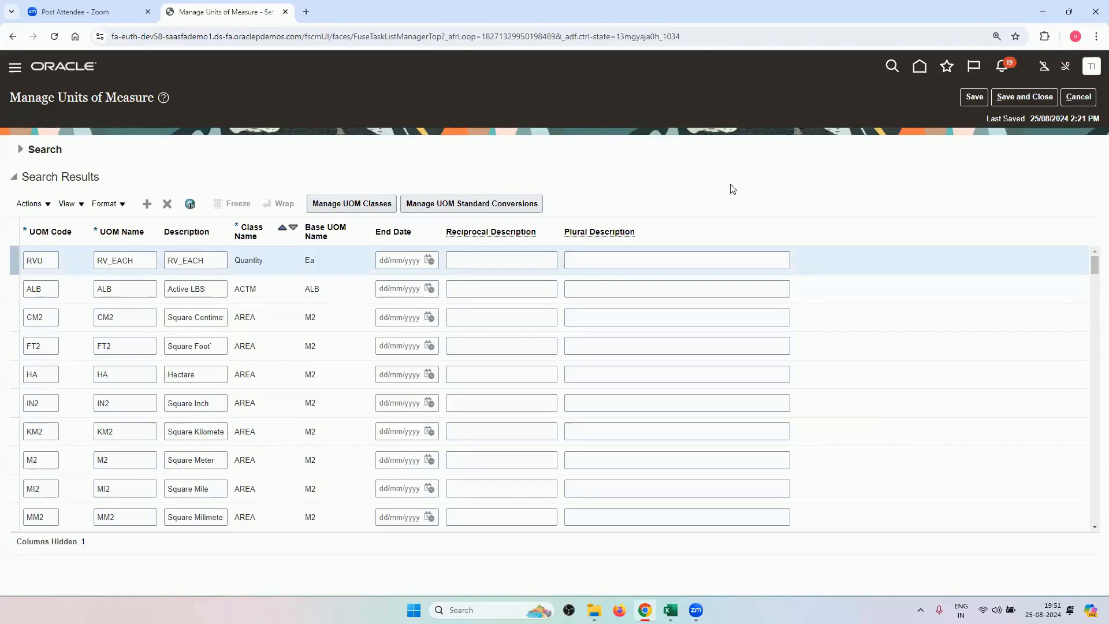
# Step: Add a standard conversion of 1 for RV_EACH, then save and close both the conversions and the units of measure pages
pyautogui.click(507, 206)
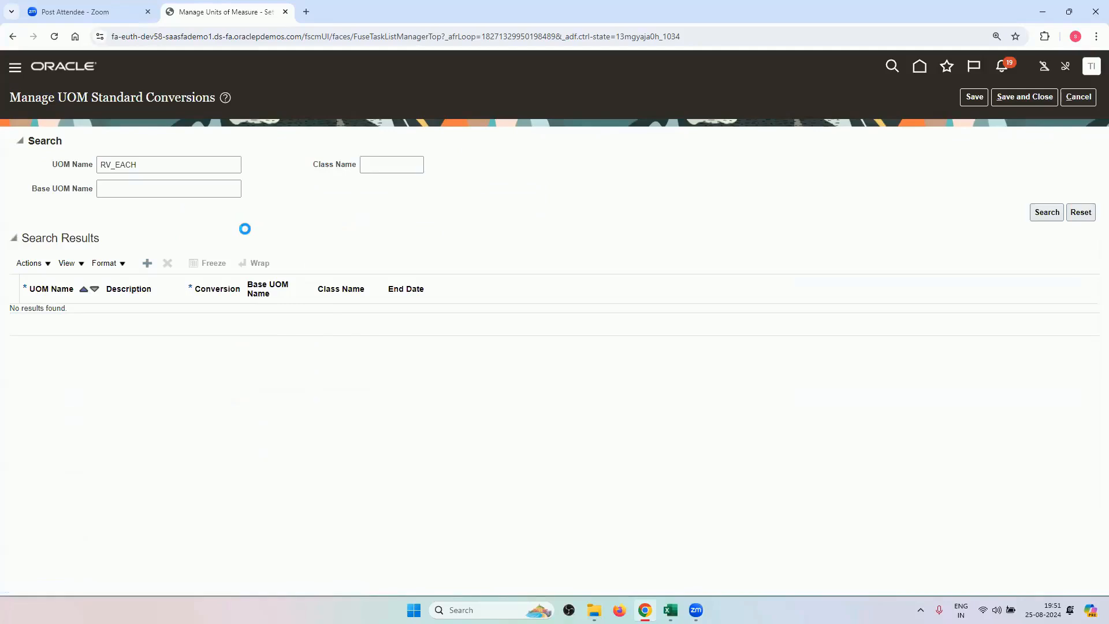
pyautogui.click(59, 317)
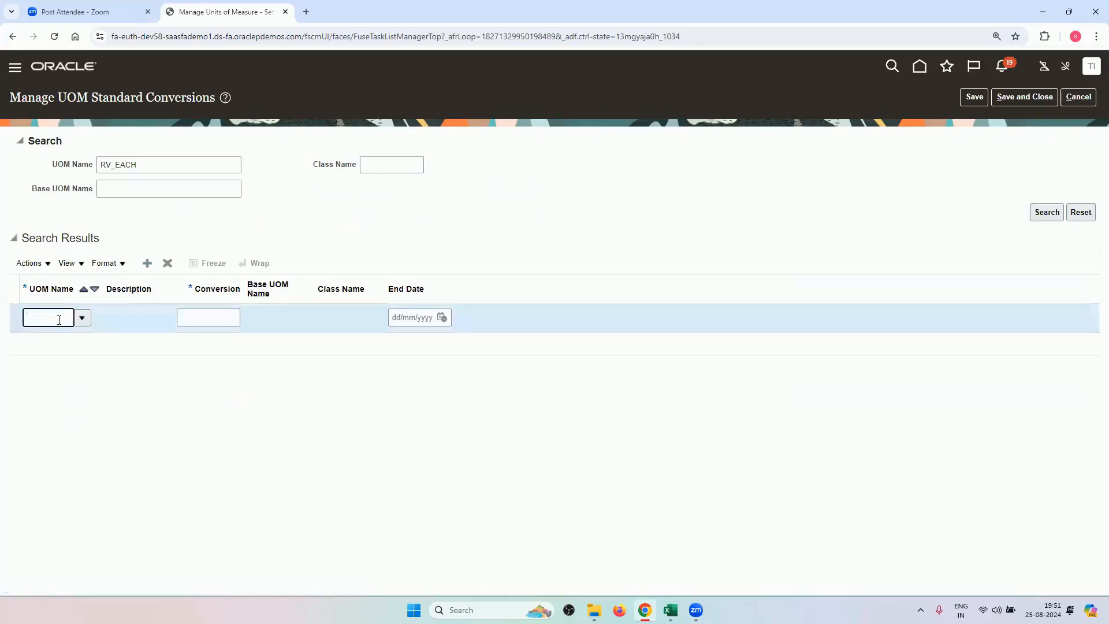
pyautogui.write('RV')
pyautogui.press('Tab')
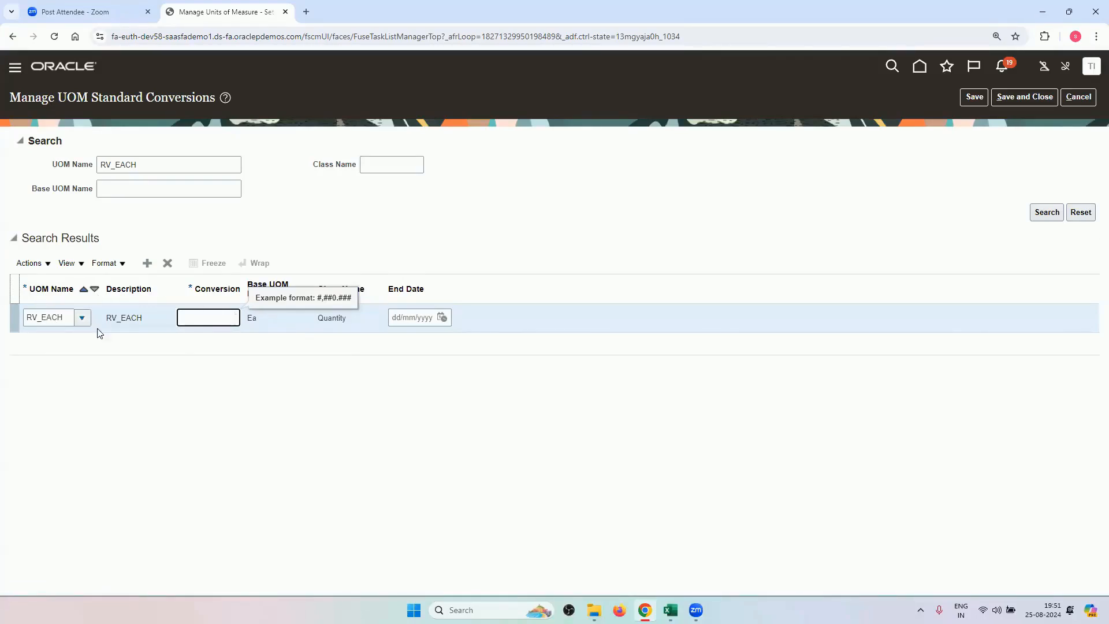
pyautogui.click(232, 388)
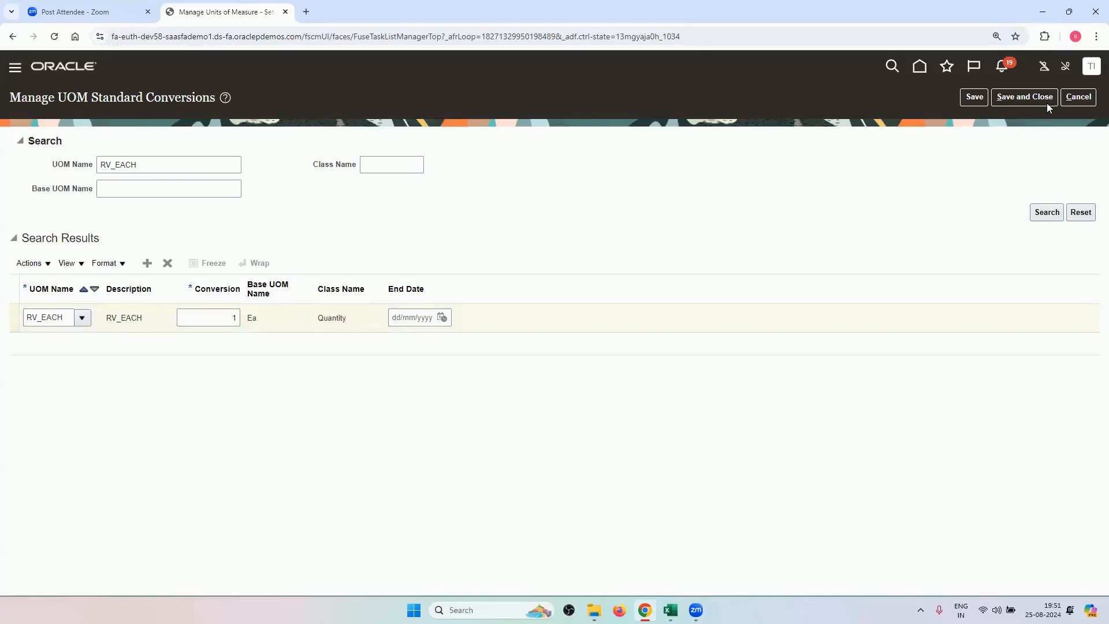
pyautogui.click(1026, 105)
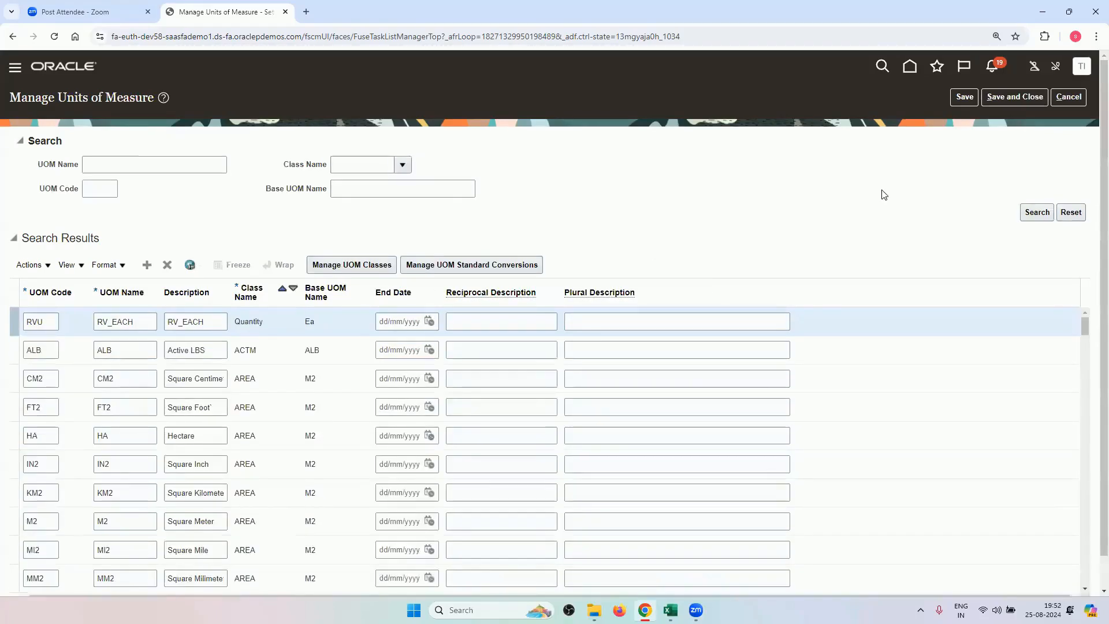
pyautogui.click(996, 104)
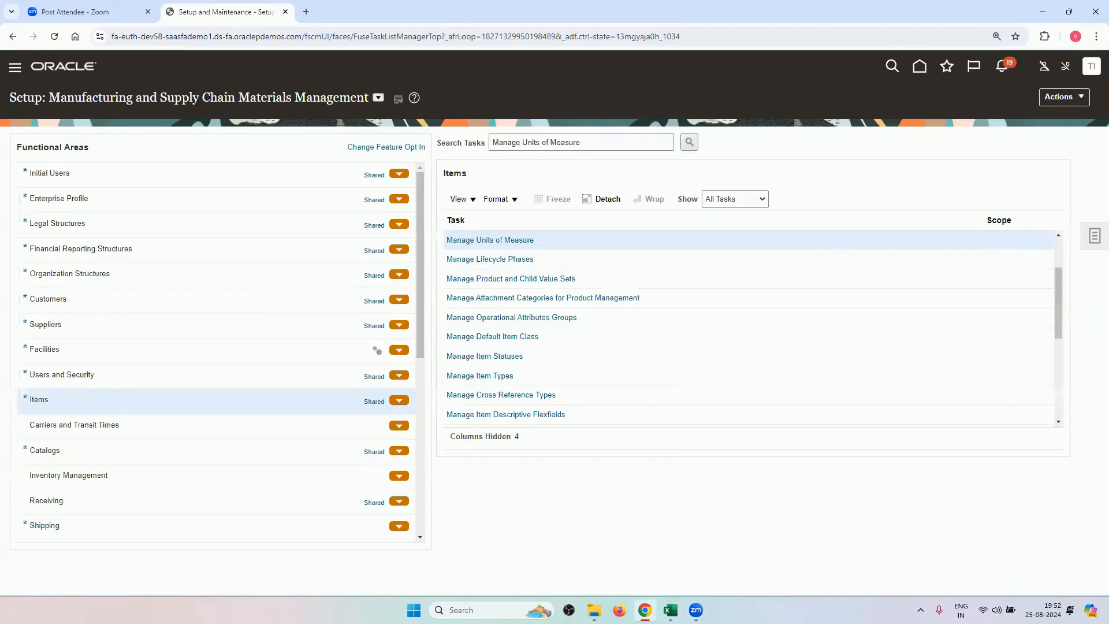
# Step: Switch to the training workbook in Excel and review the task list on the SCM Structure Setups sheet
pyautogui.click(669, 610)
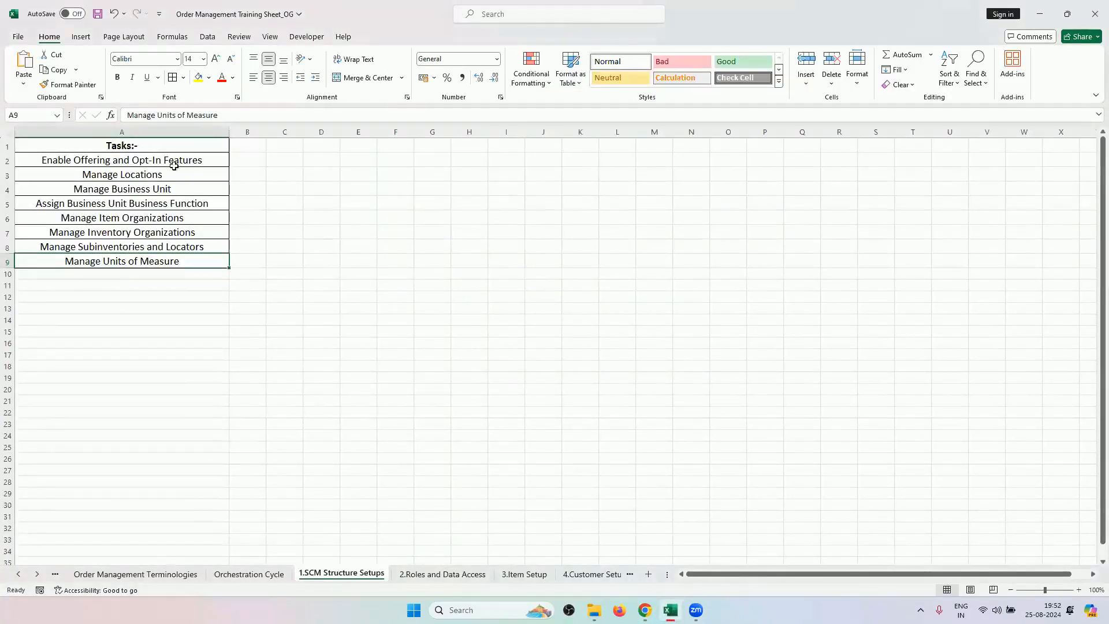
pyautogui.moveTo(173, 163); pyautogui.dragTo(187, 257)
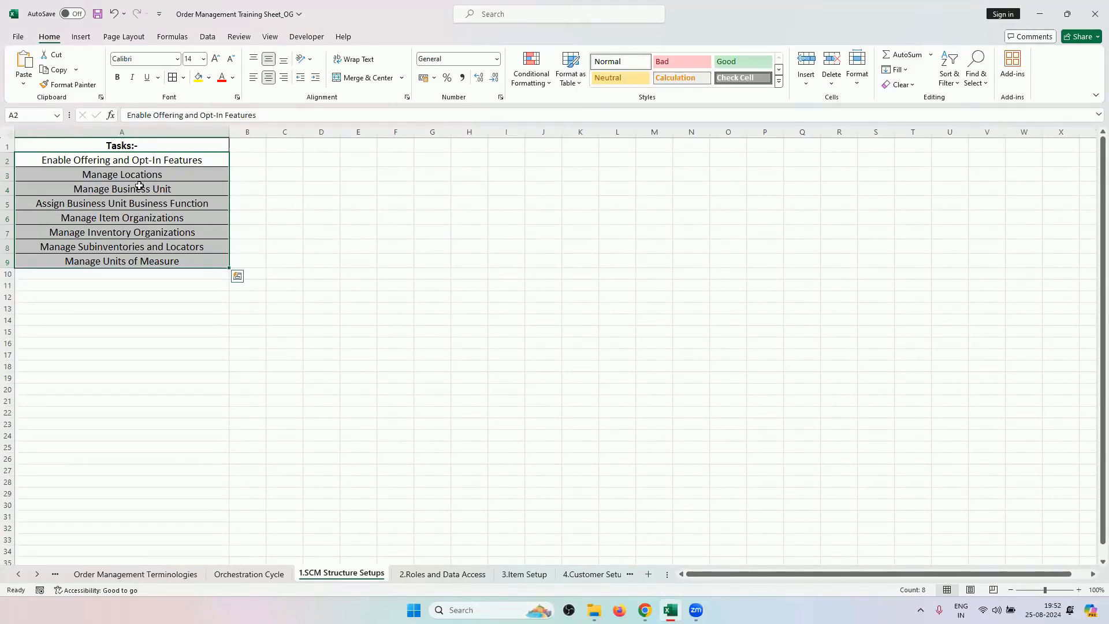
pyautogui.moveTo(185, 160); pyautogui.dragTo(195, 262)
pyautogui.moveTo(174, 160); pyautogui.dragTo(173, 190)
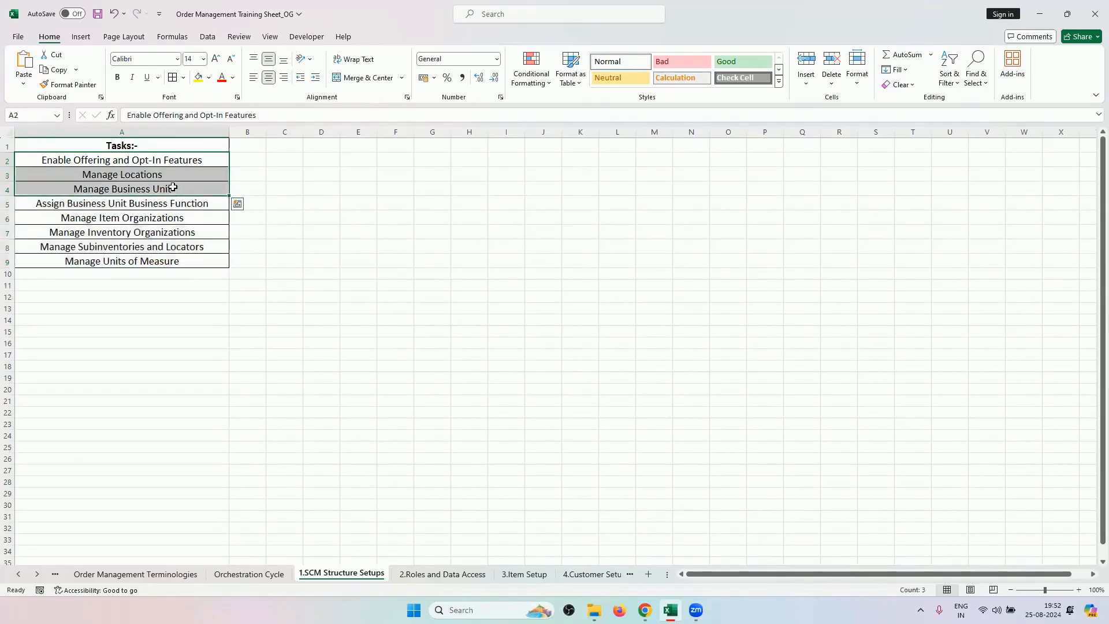
pyautogui.click(174, 189)
pyautogui.click(171, 232)
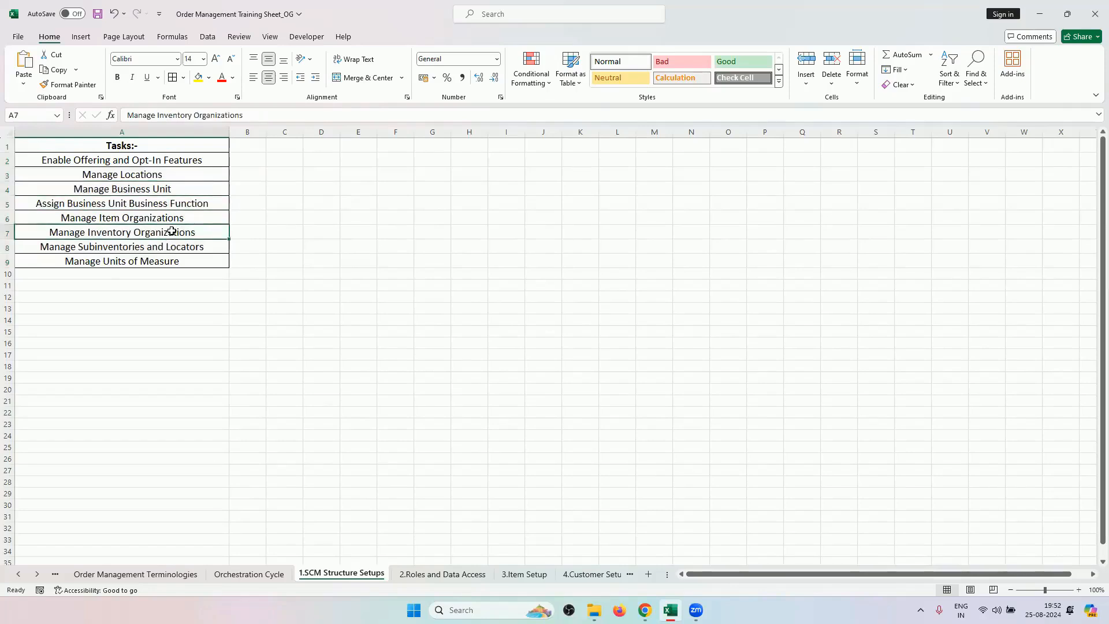
# Step: Examine the Roles and Data Access sheet for its user setup tasks, the required roles and their security contexts
pyautogui.click(440, 573)
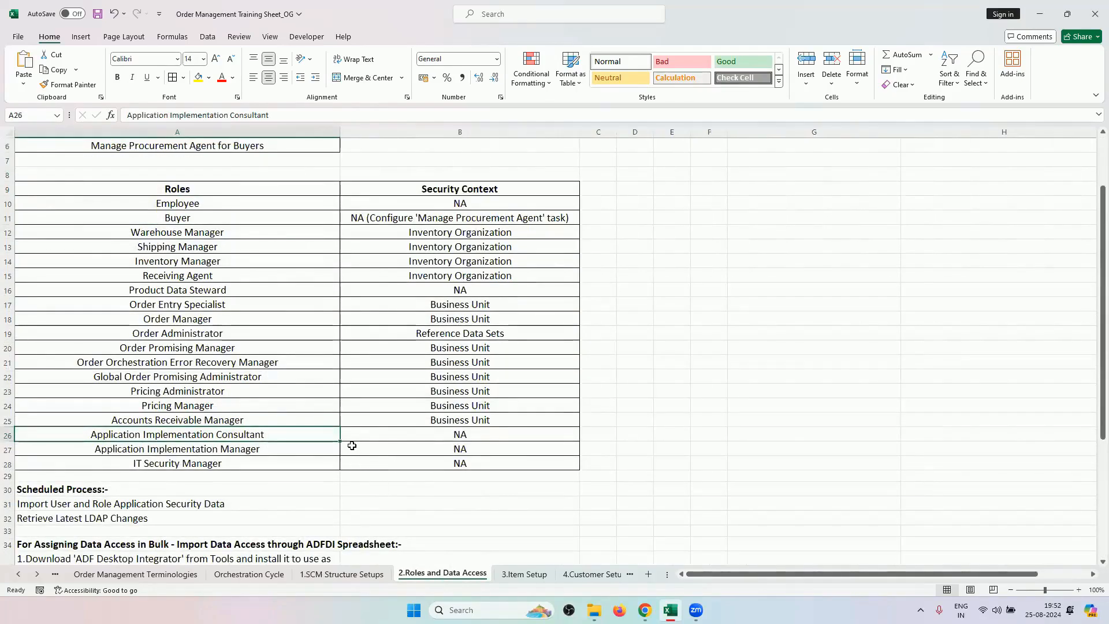
pyautogui.scroll(2, 351, 445)
pyautogui.scroll(-2, 339, 441)
pyautogui.scroll(2, 260, 289)
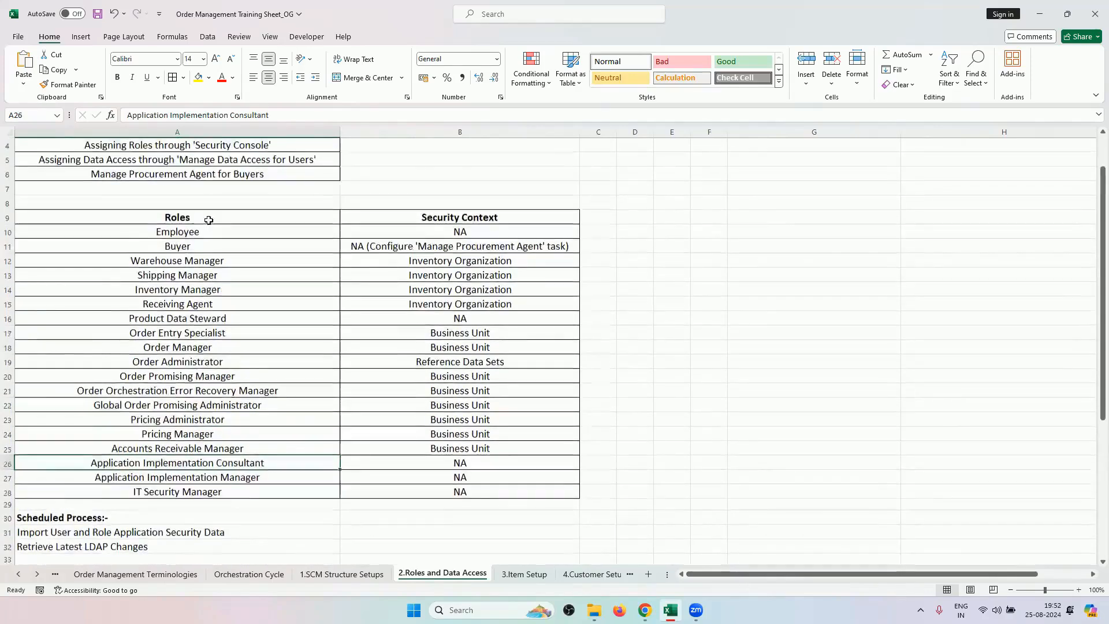
pyautogui.click(247, 165)
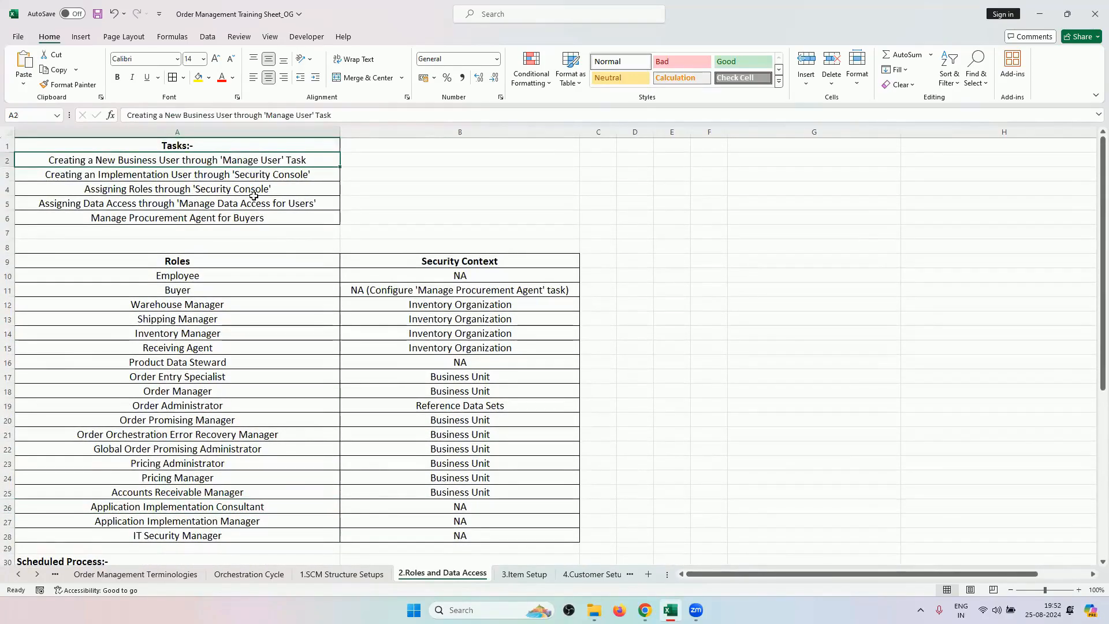
pyautogui.scroll(-2, 253, 188)
pyautogui.scroll(2, 247, 185)
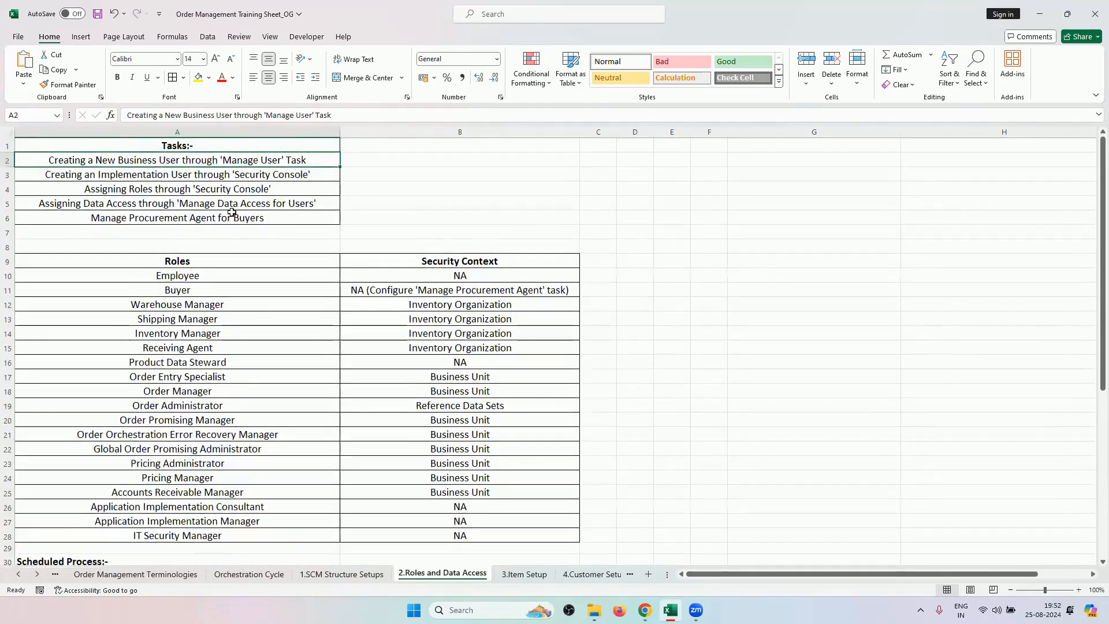
pyautogui.scroll(-2, 243, 208)
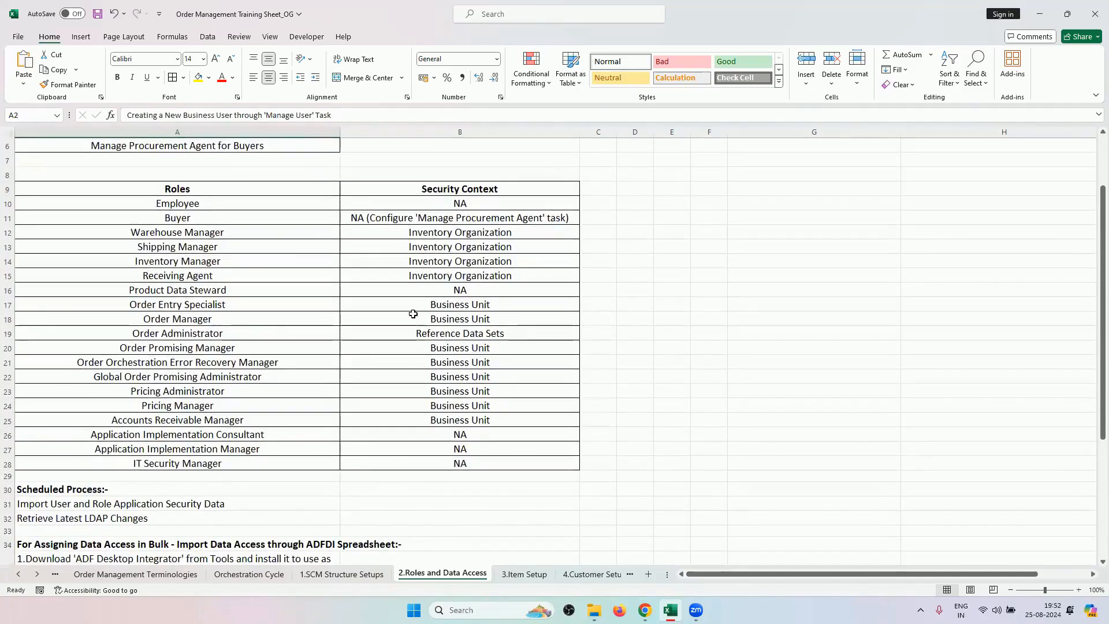
pyautogui.moveTo(242, 204); pyautogui.dragTo(511, 389)
pyautogui.click(217, 306)
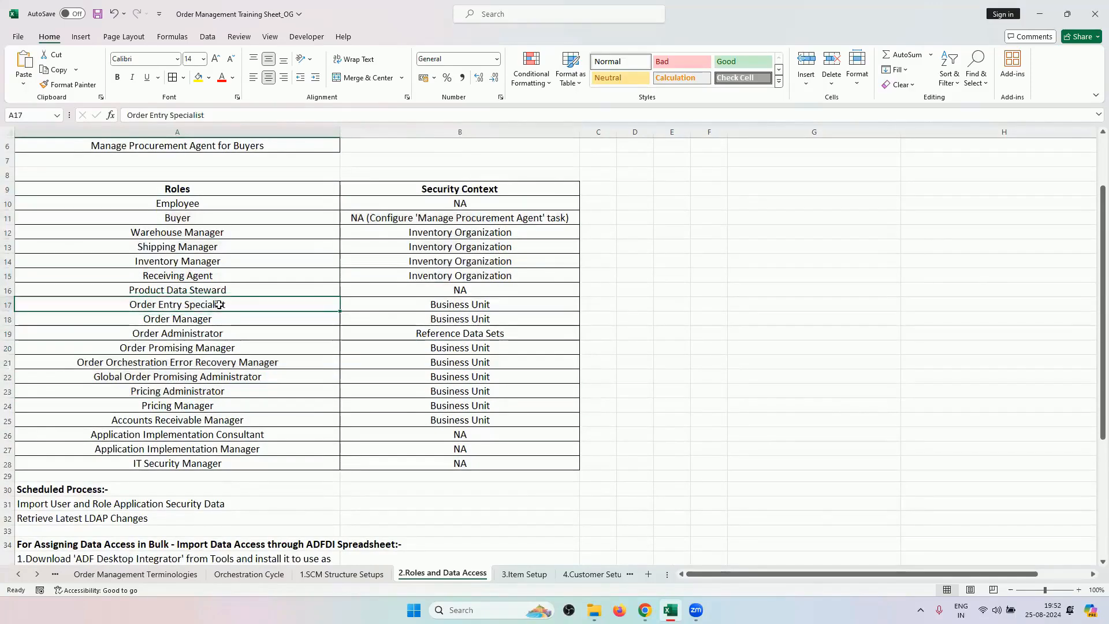
pyautogui.click(528, 304)
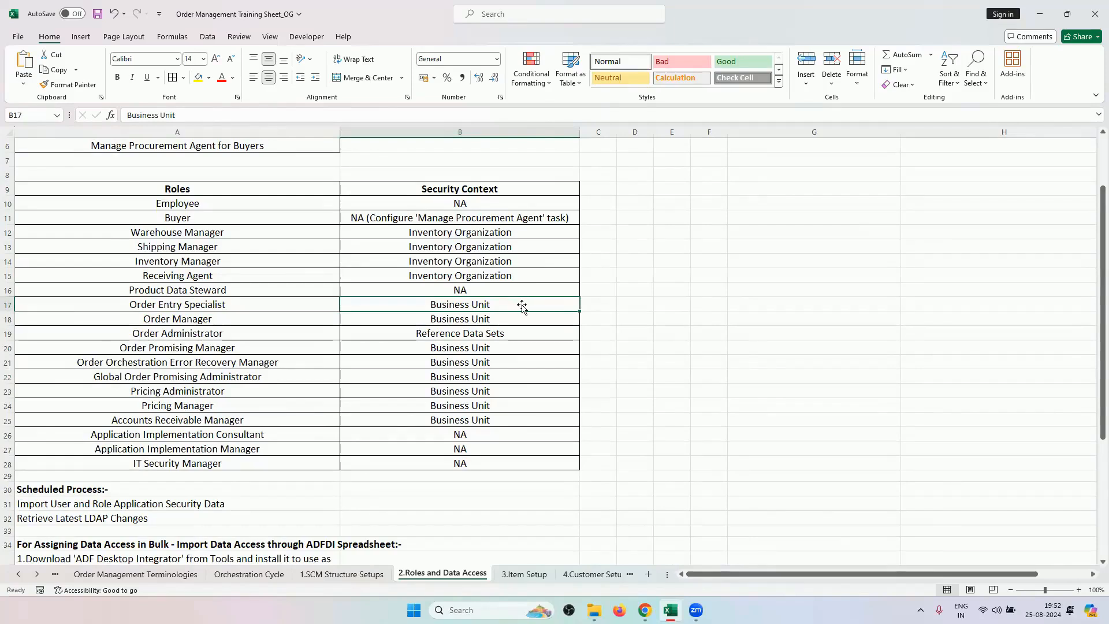
pyautogui.click(277, 235)
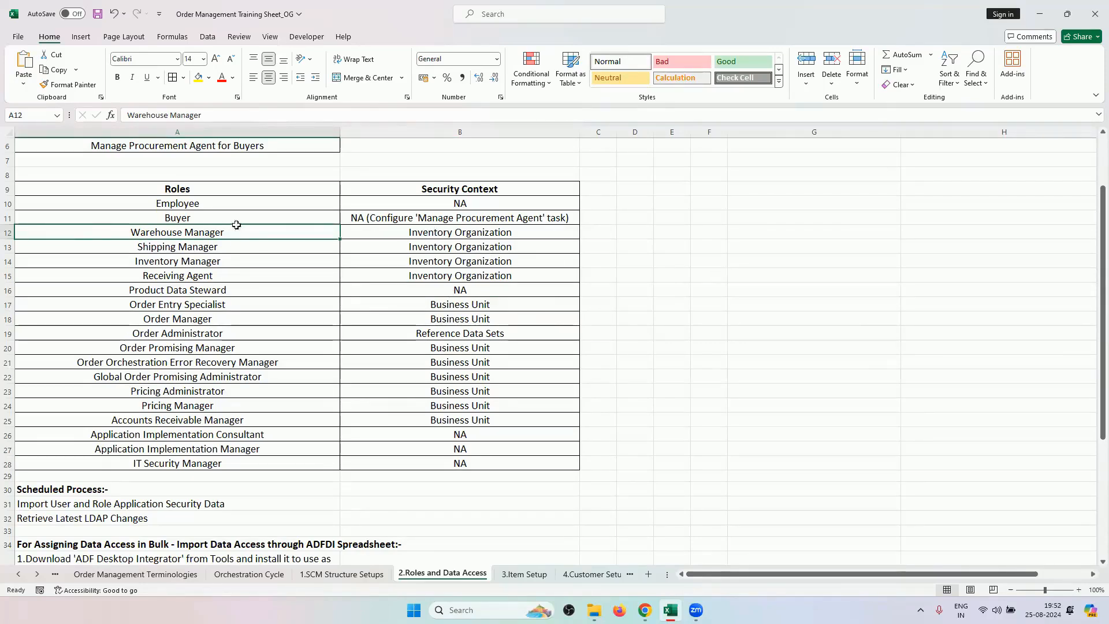
pyautogui.moveTo(243, 203); pyautogui.dragTo(247, 464)
pyautogui.scroll(2, 242, 444)
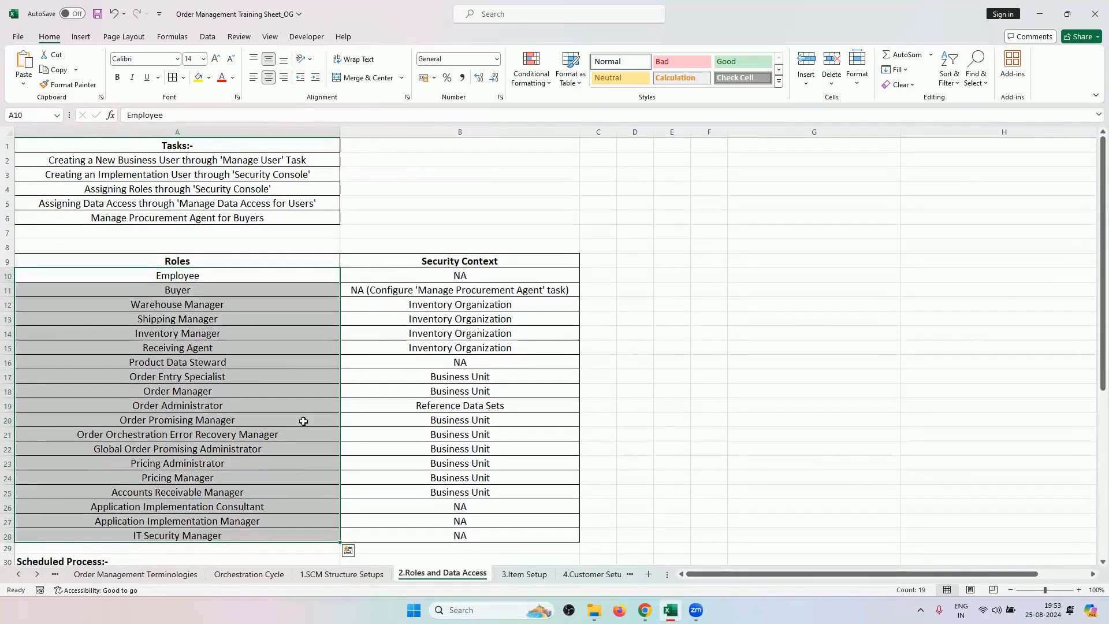
# Step: Compare the organization-related tasks on the SCM Structure Setups sheet with the tasks on the Item Setup sheet
pyautogui.click(341, 574)
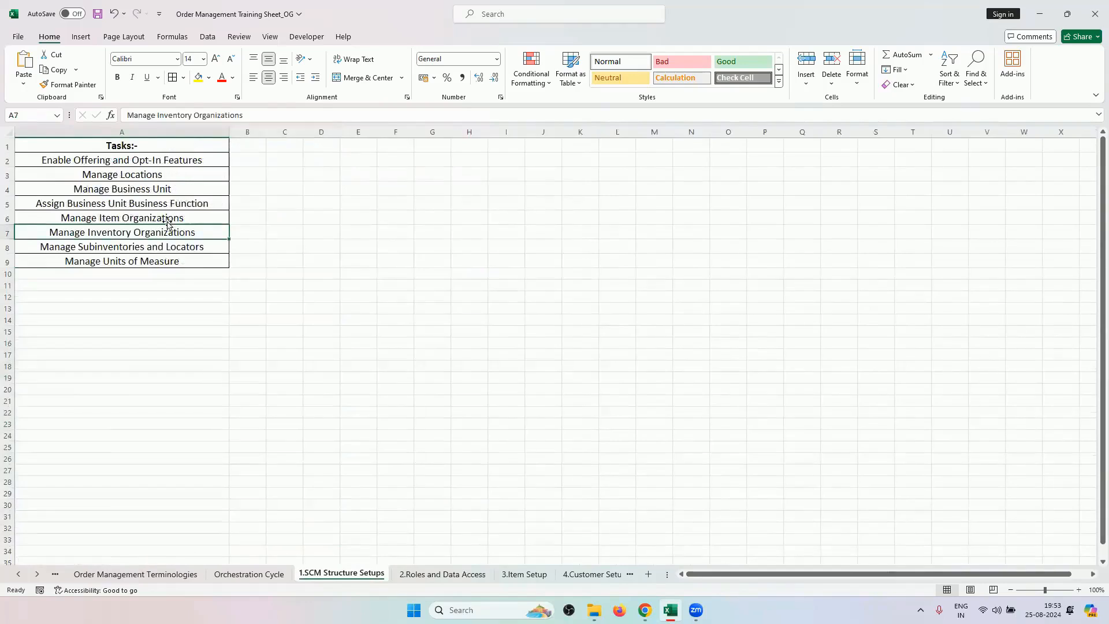
pyautogui.click(166, 219)
pyautogui.moveTo(164, 172); pyautogui.dragTo(162, 224)
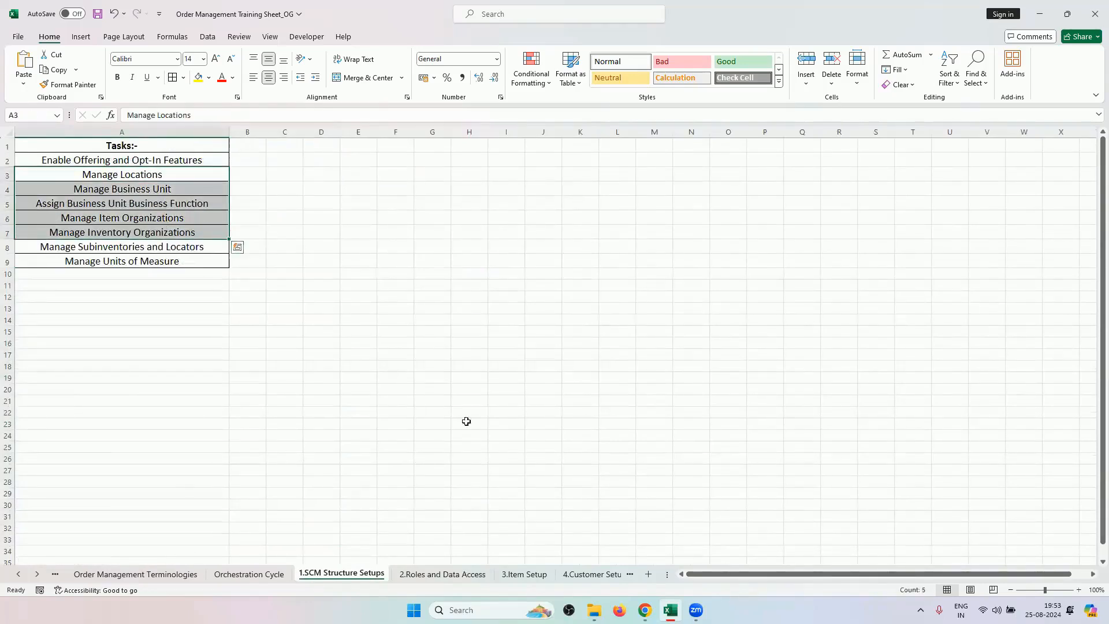
pyautogui.click(524, 573)
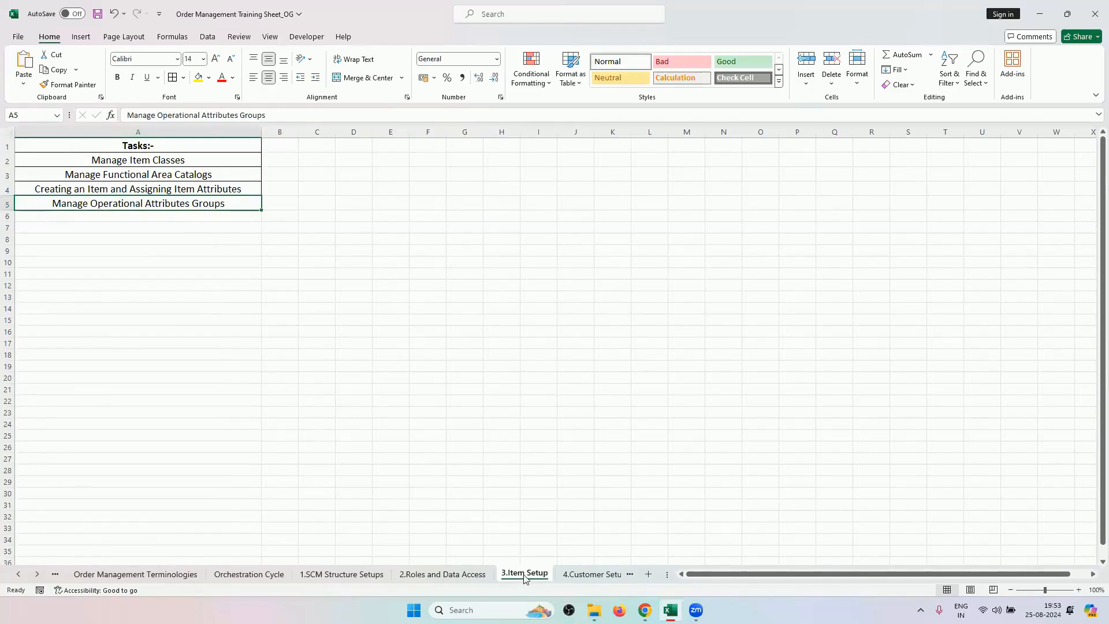
pyautogui.click(328, 573)
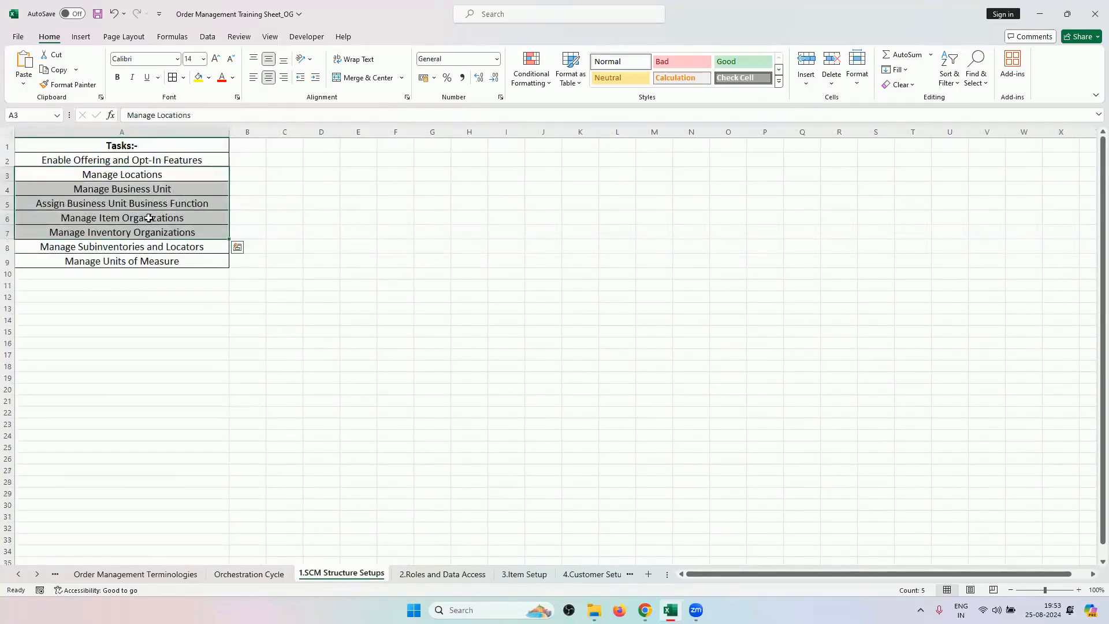
# Step: Compare the item organization, inventory organization and business unit tasks on the SCM Structure Setups sheet with the Customer Setup tasks
pyautogui.moveTo(149, 218); pyautogui.dragTo(152, 231)
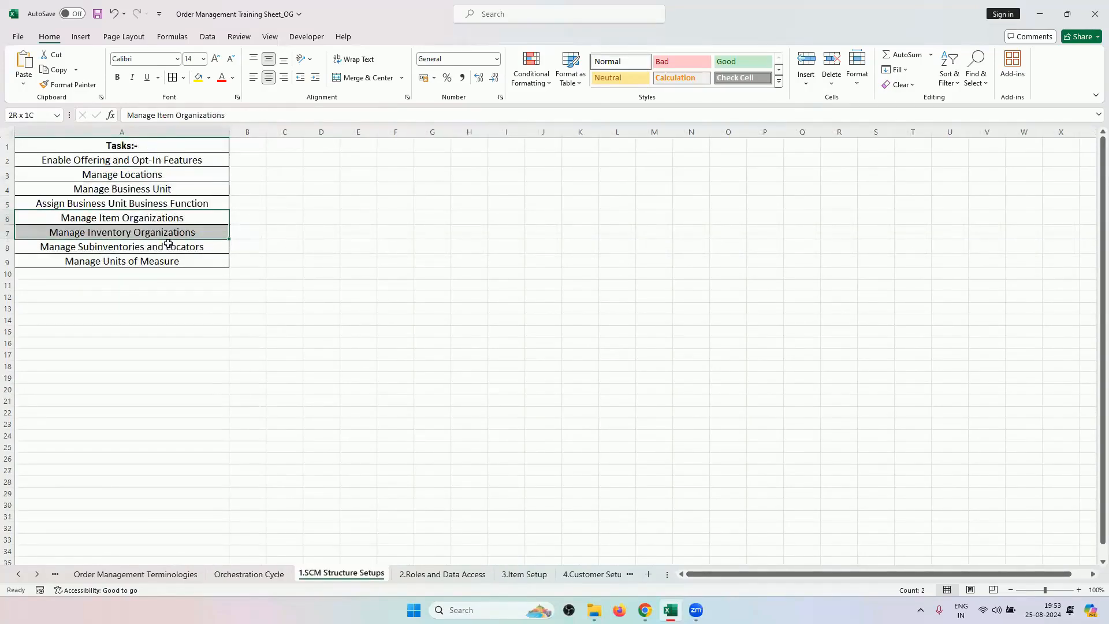
pyautogui.click(592, 573)
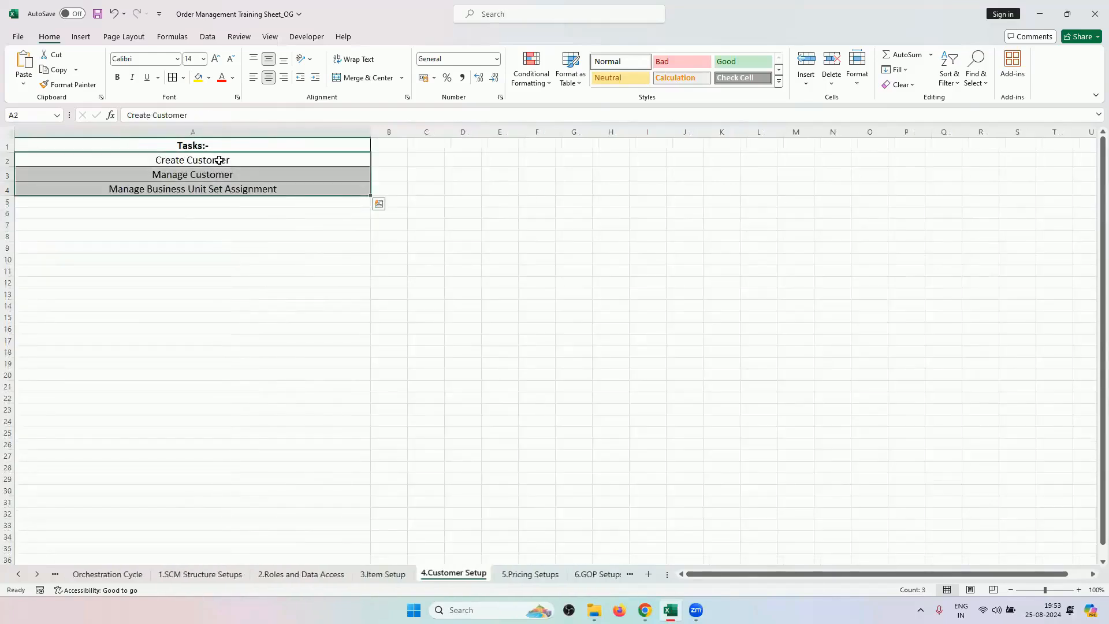
pyautogui.click(215, 161)
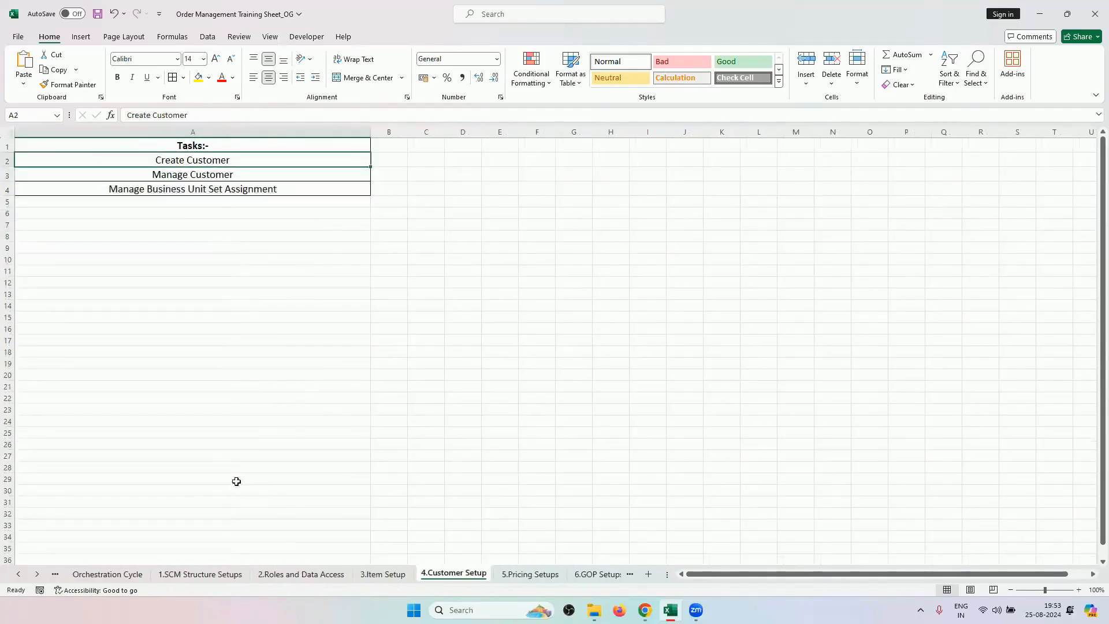
pyautogui.click(231, 573)
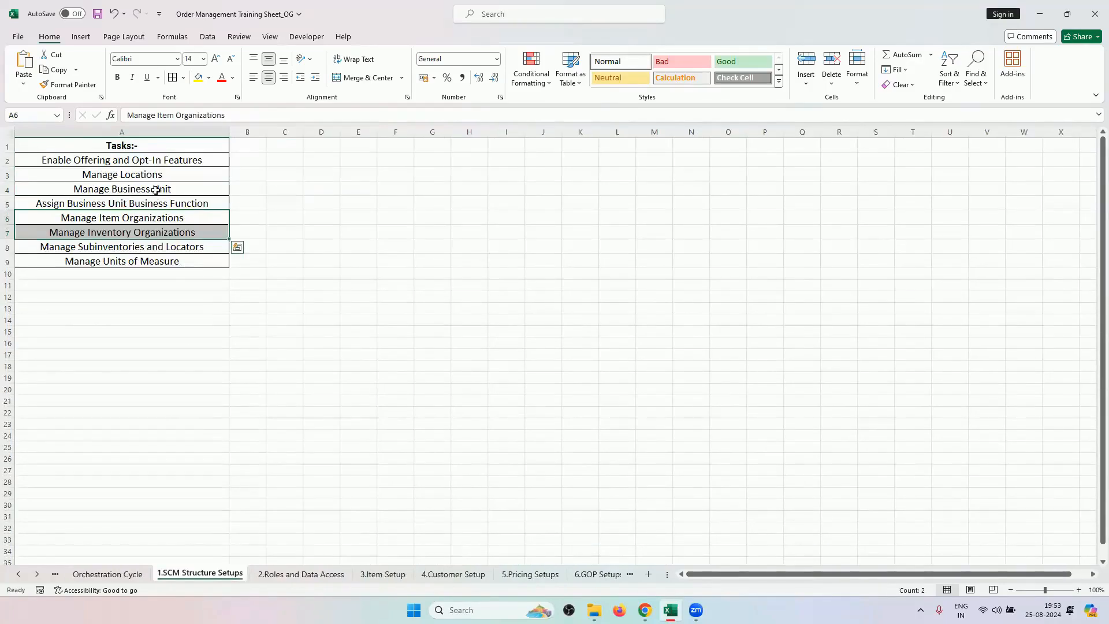
pyautogui.click(154, 189)
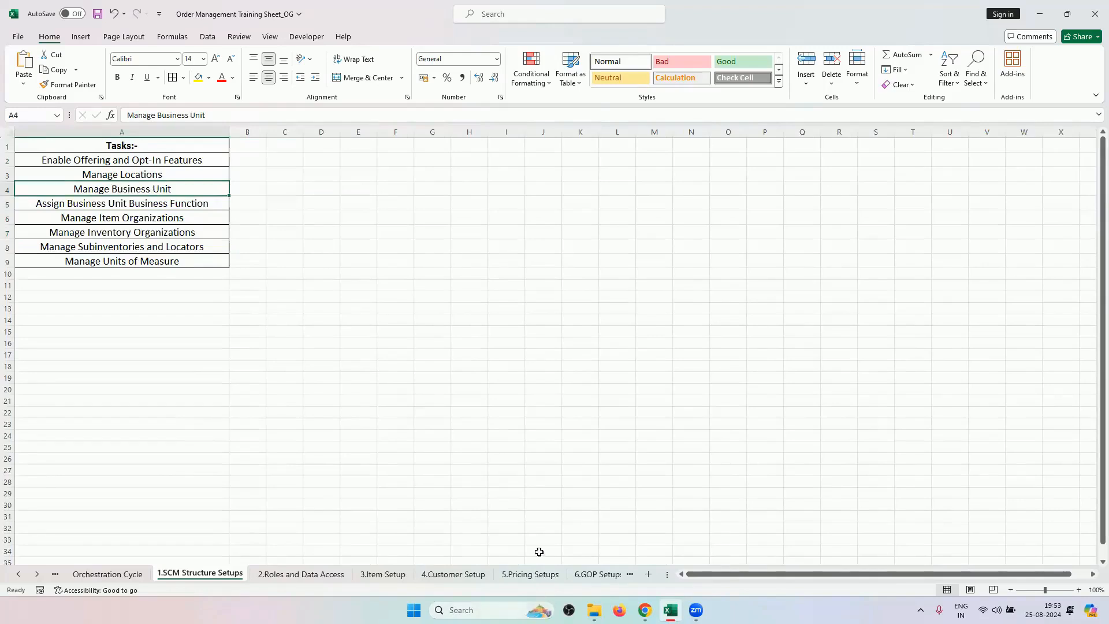
# Step: Look through the Pricing Setups, Item Setup and Customer Setup sheets and the remaining sheet names, returning to SCM Structure Setups
pyautogui.click(530, 574)
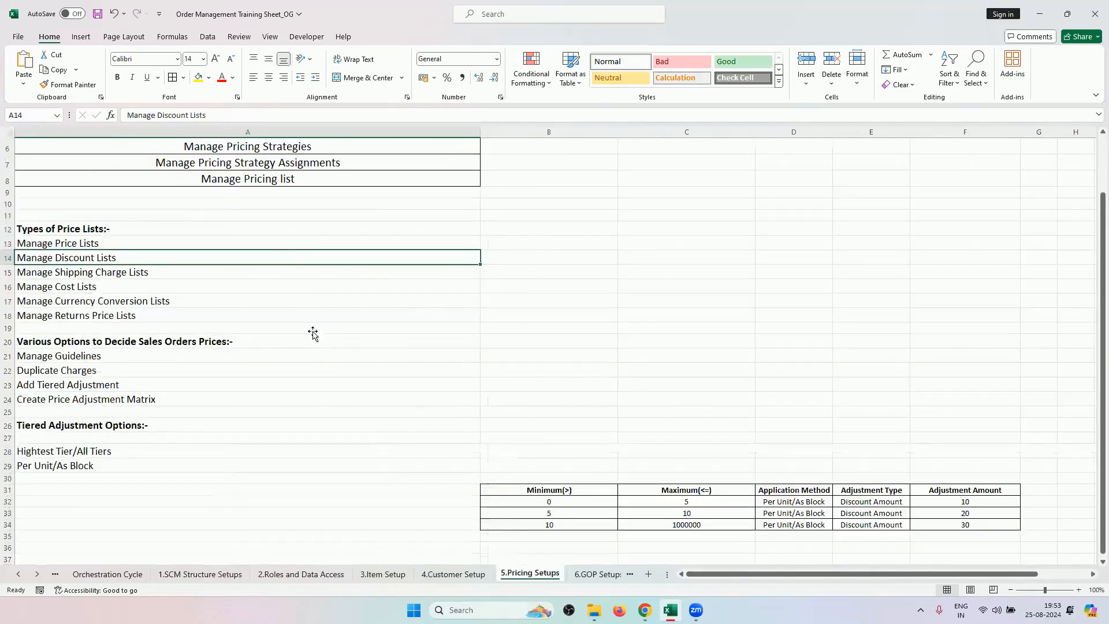
pyautogui.scroll(2, 375, 237)
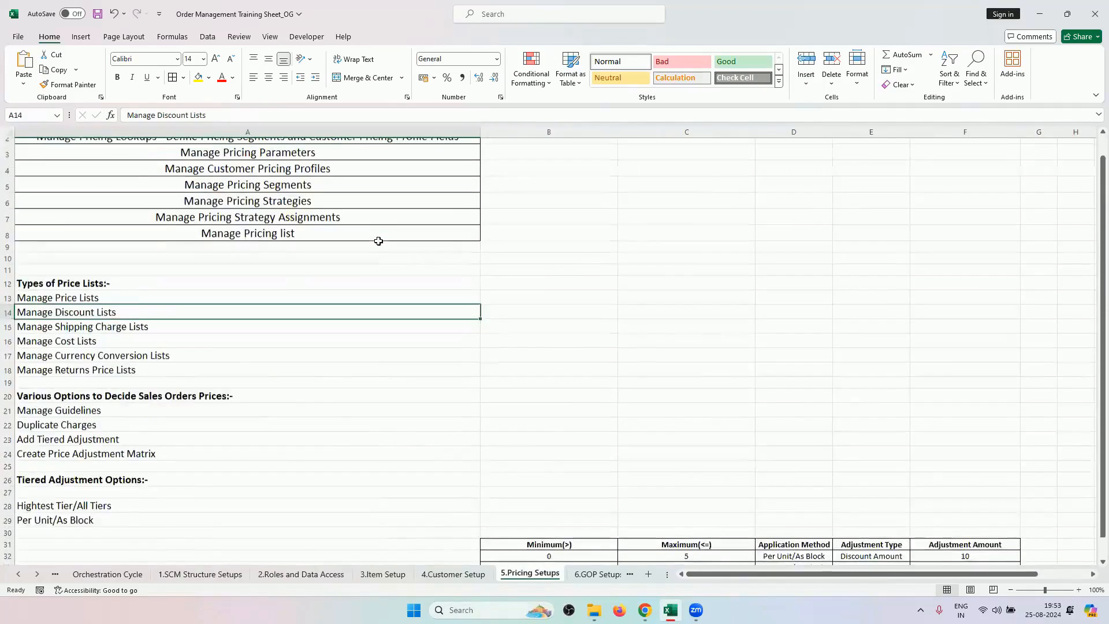
pyautogui.click(386, 573)
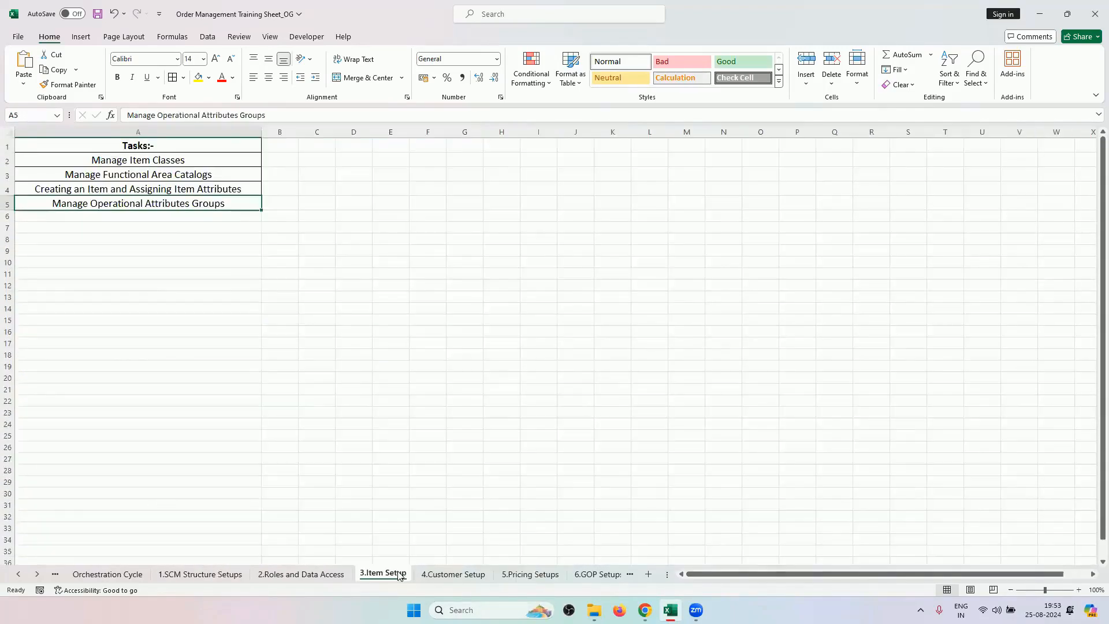
pyautogui.click(440, 574)
pyautogui.click(189, 574)
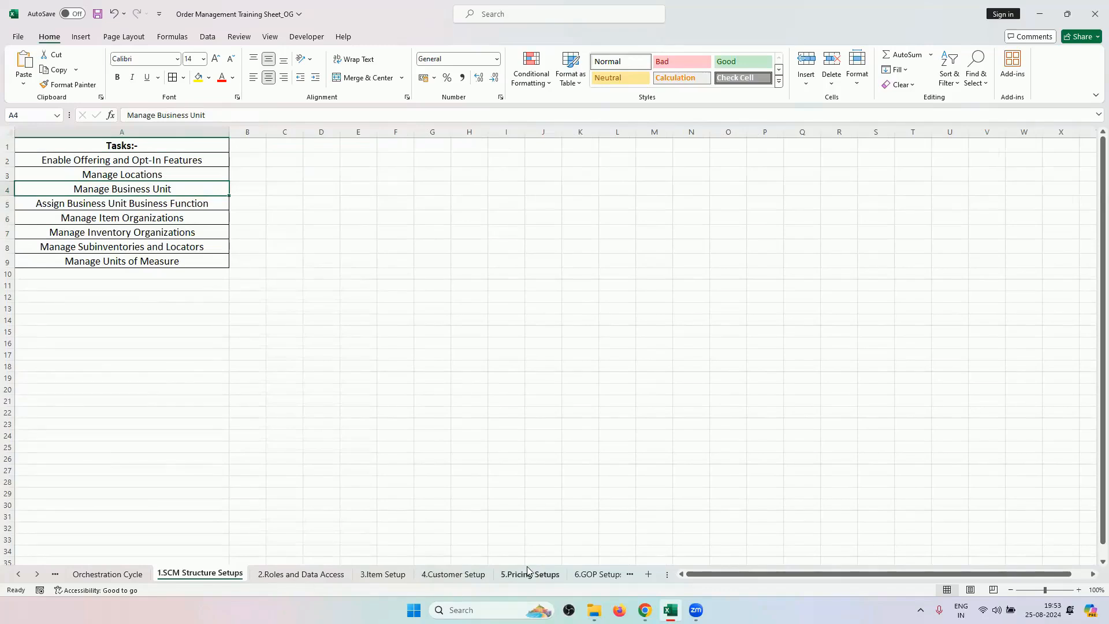
pyautogui.click(35, 573)
pyautogui.click(34, 574)
pyautogui.click(34, 574)
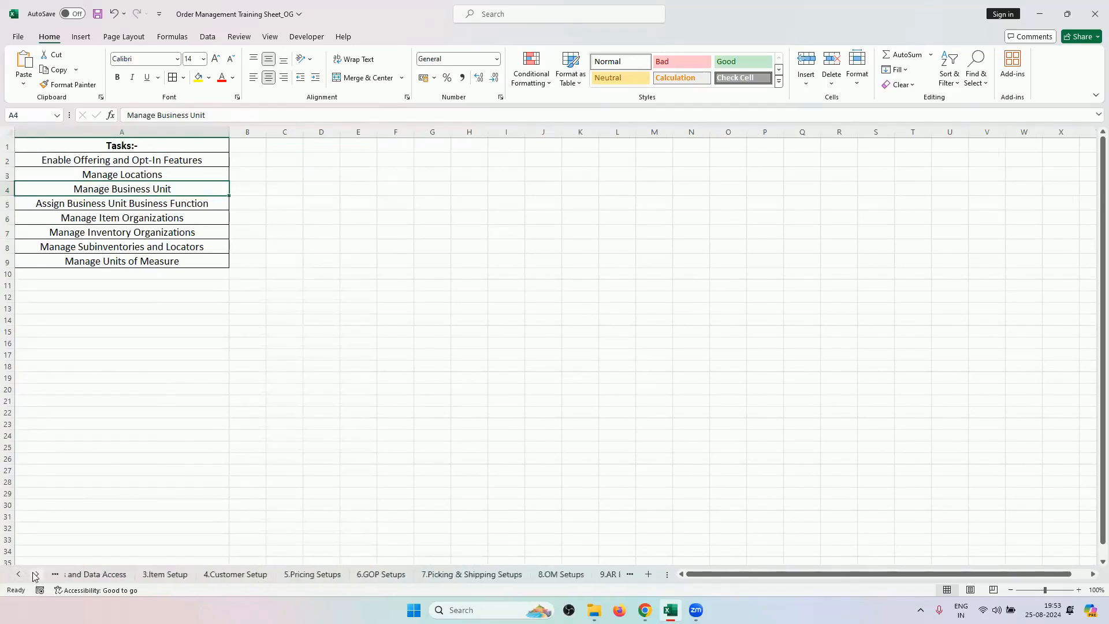
pyautogui.click(18, 577)
pyautogui.click(18, 577)
pyautogui.click(17, 578)
pyautogui.click(18, 577)
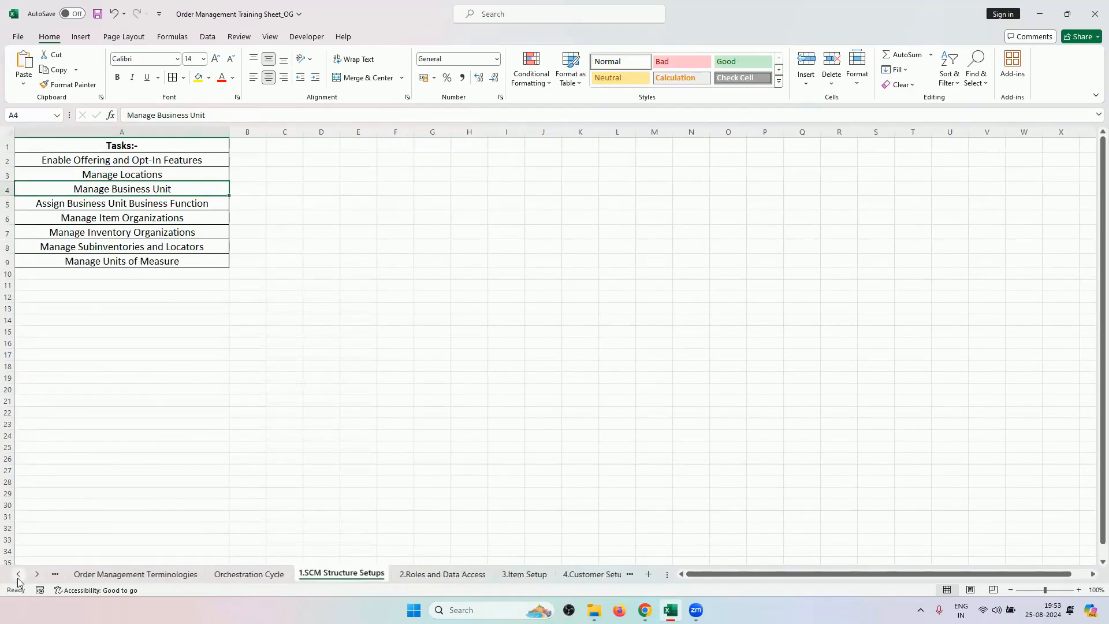
# Step: Review the full task list from Enable Offering and Opt-In Features to Manage Units of Measure, and save the workbook
pyautogui.click(166, 161)
pyautogui.moveTo(166, 162); pyautogui.dragTo(179, 258)
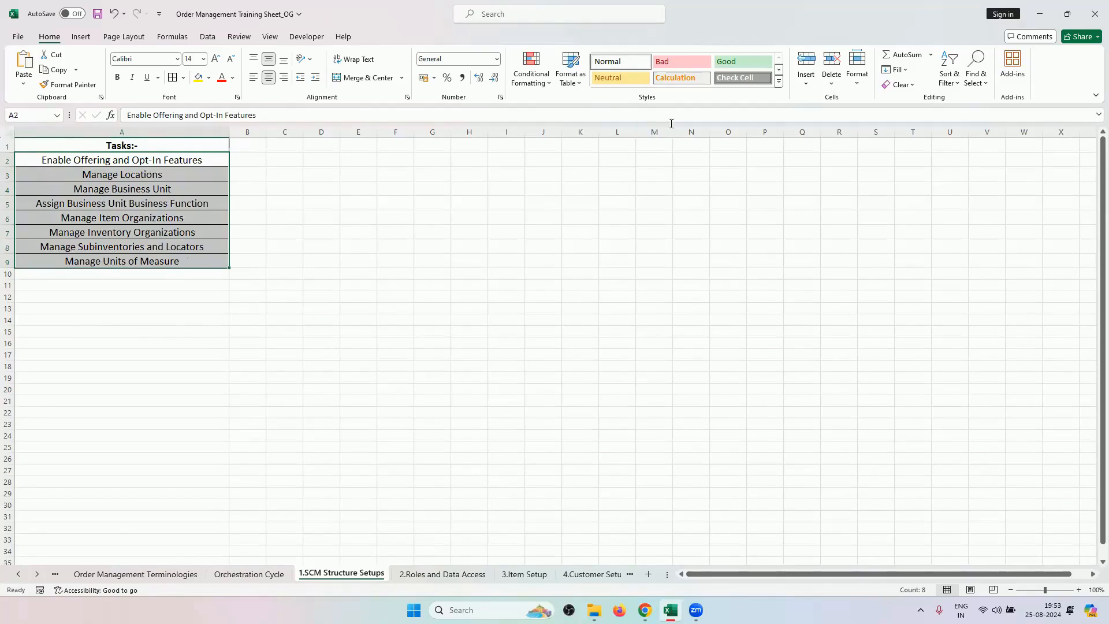
pyautogui.click(453, 237)
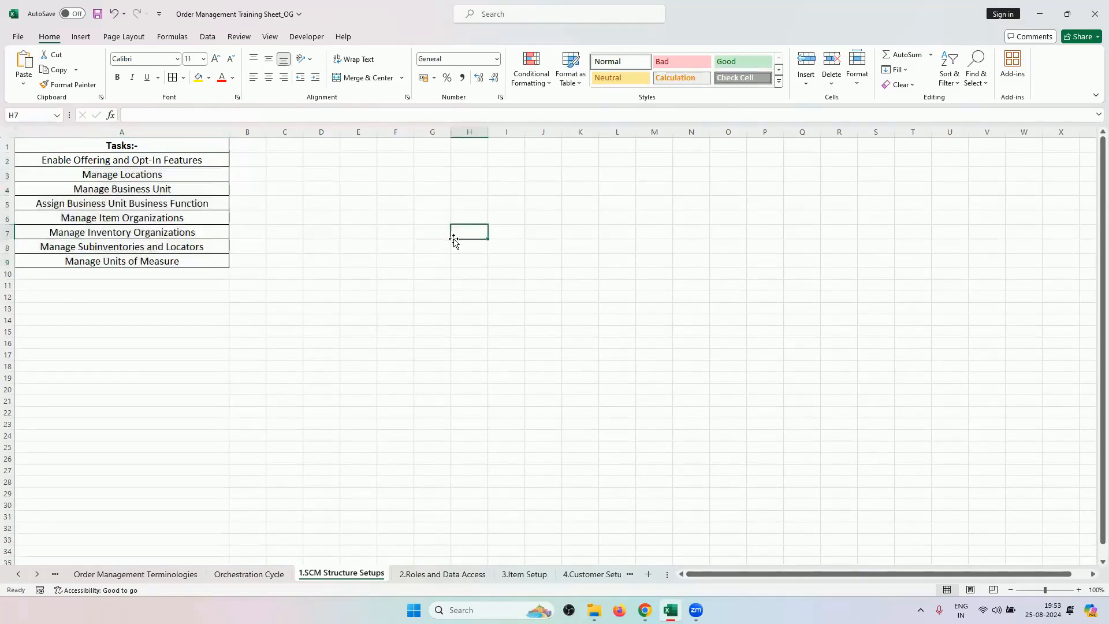
pyautogui.hotkey('ctrl', 's')
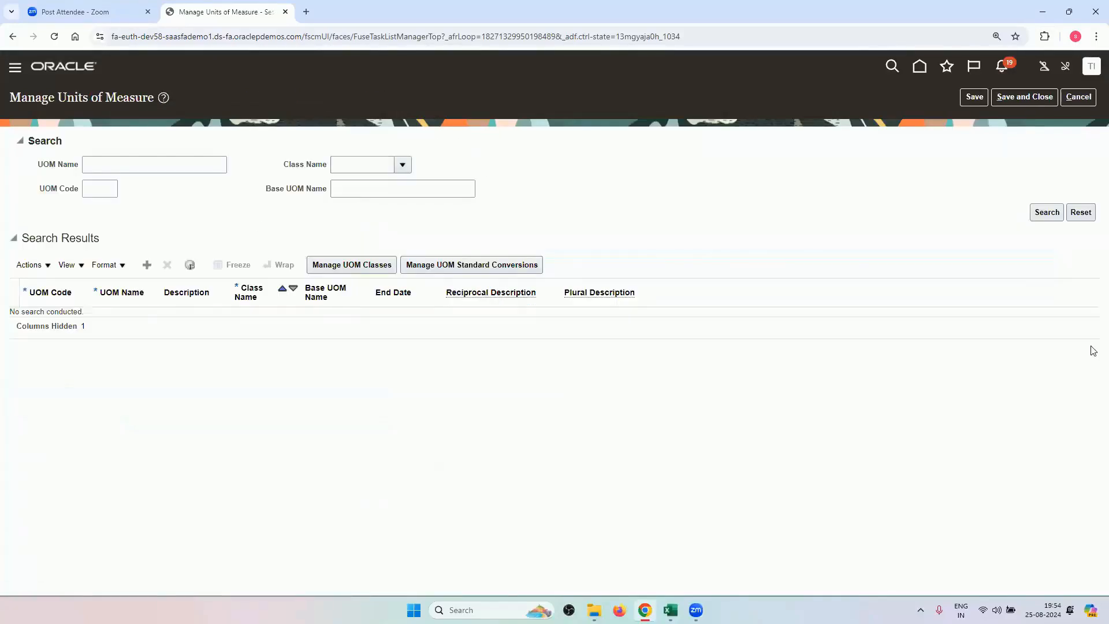
# Step: Search for all units of measure without criteria, examine their class and base UOM names, and cancel out of the page
pyautogui.click(1045, 211)
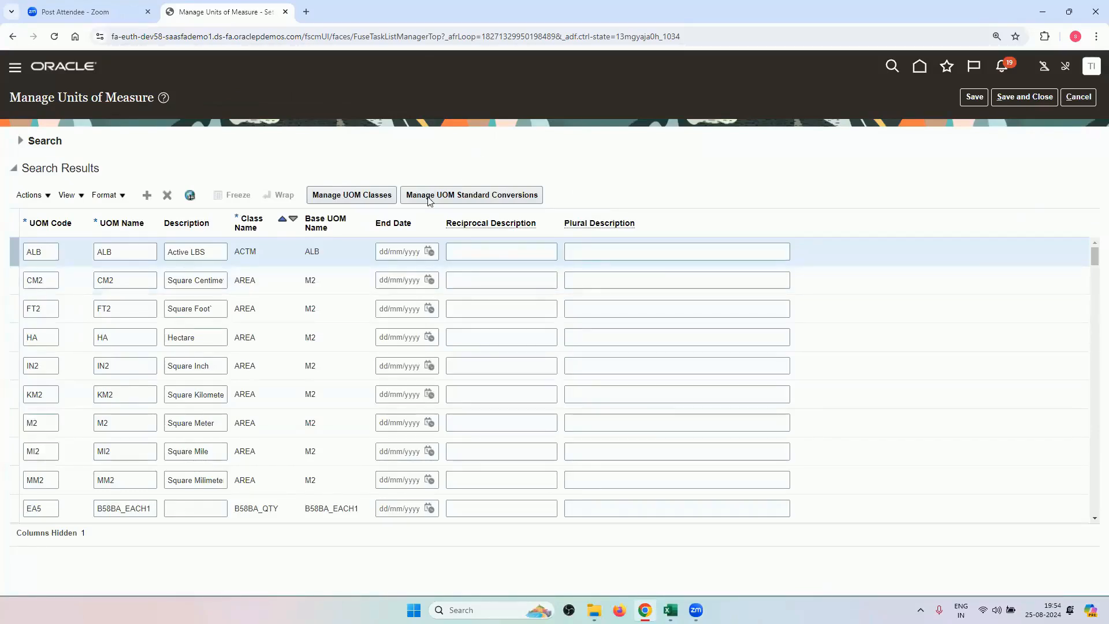
pyautogui.scroll(-3, 245, 361)
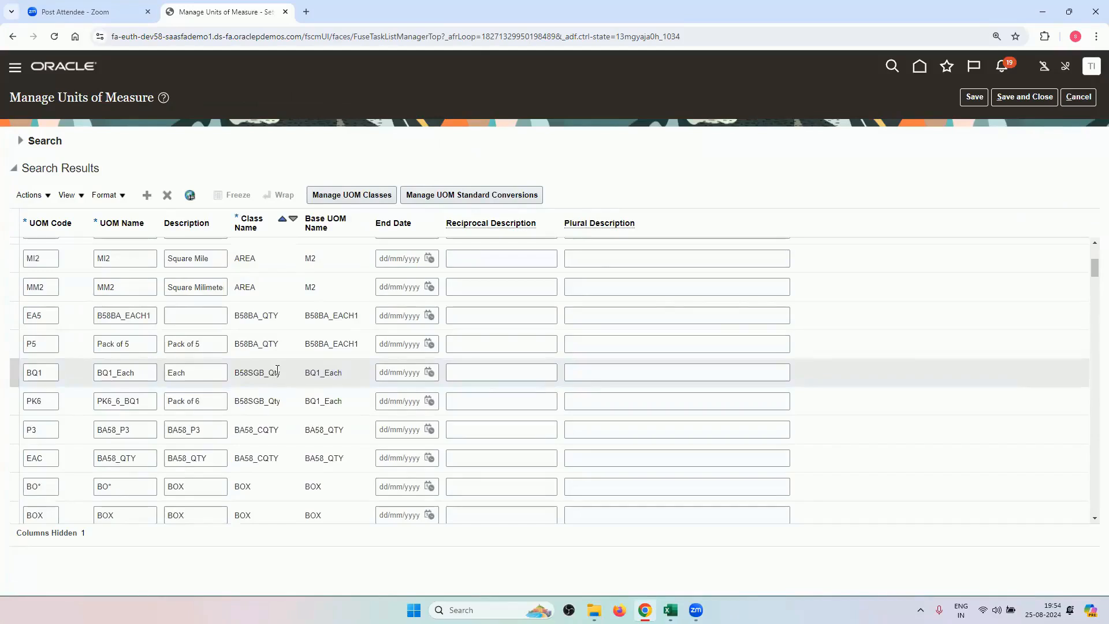
pyautogui.scroll(-5, 213, 381)
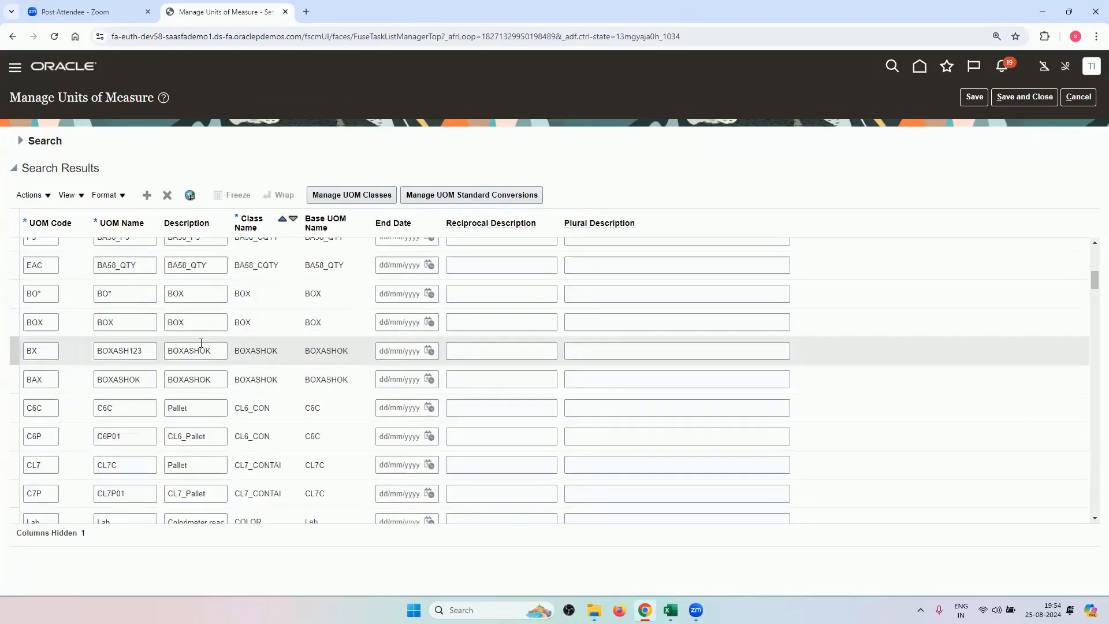
pyautogui.scroll(-3, 205, 398)
pyautogui.scroll(-3, 220, 415)
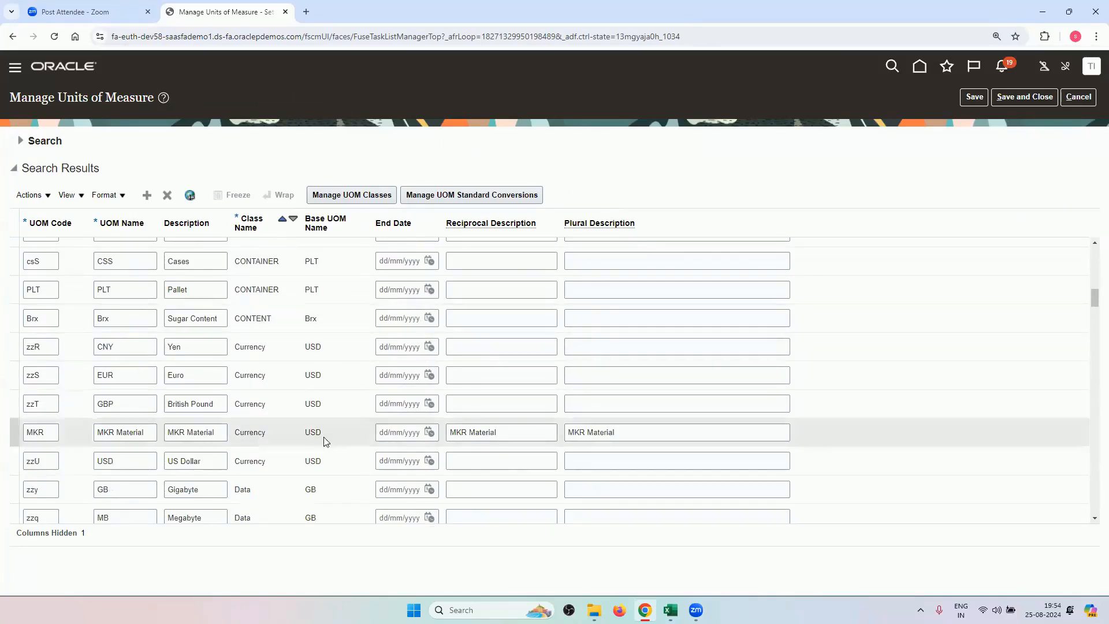
pyautogui.scroll(3, 266, 393)
pyautogui.scroll(8, 266, 393)
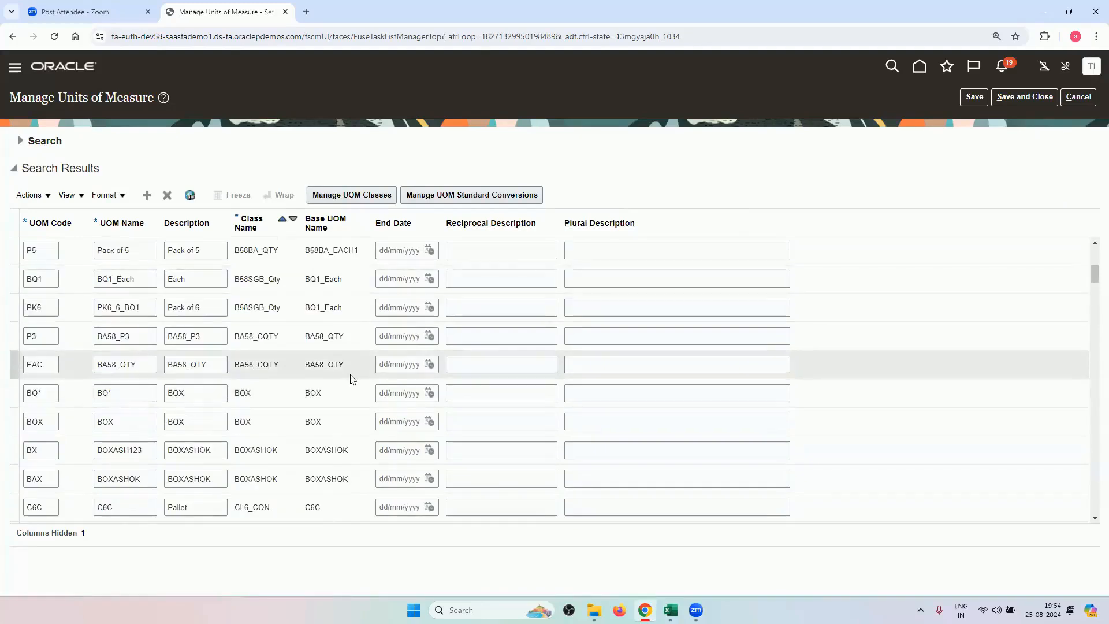
pyautogui.scroll(-8, 302, 386)
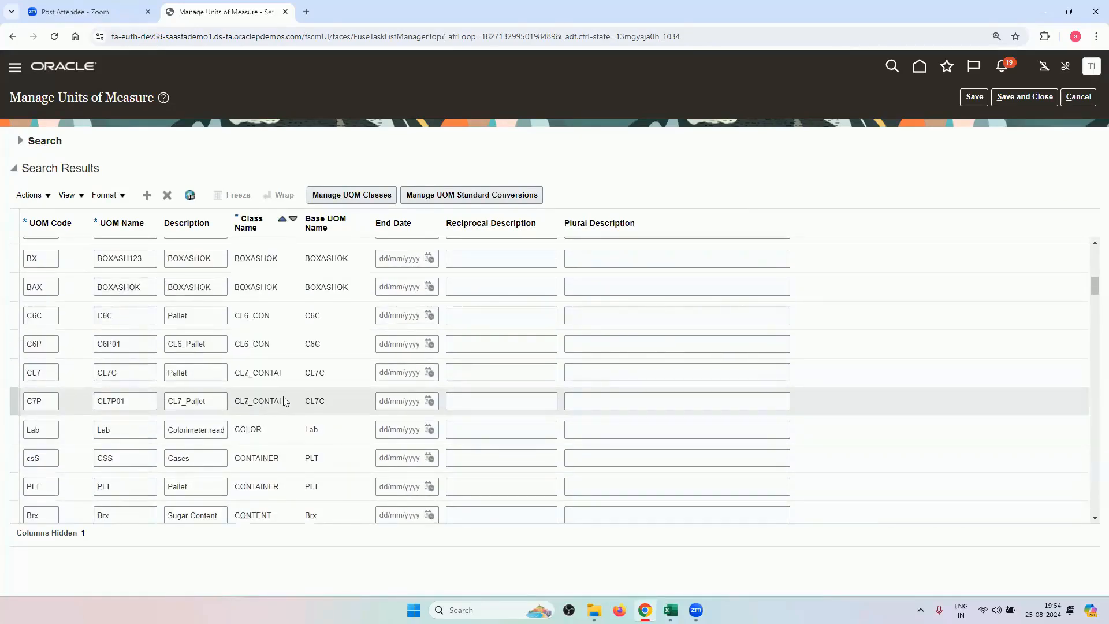
pyautogui.scroll(-6, 305, 364)
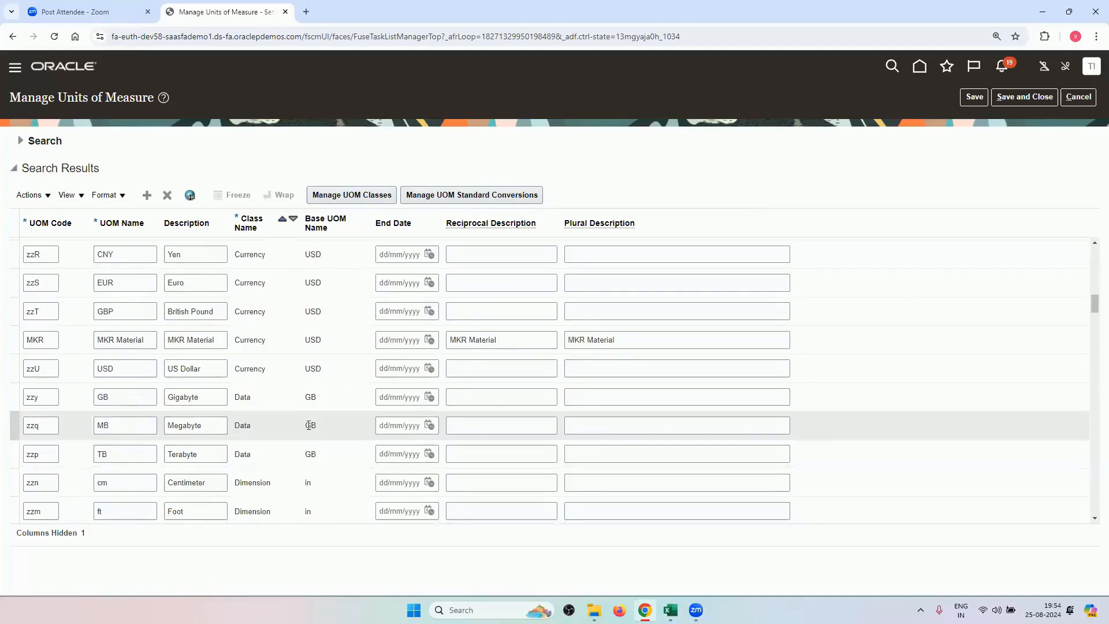
pyautogui.scroll(-2, 311, 426)
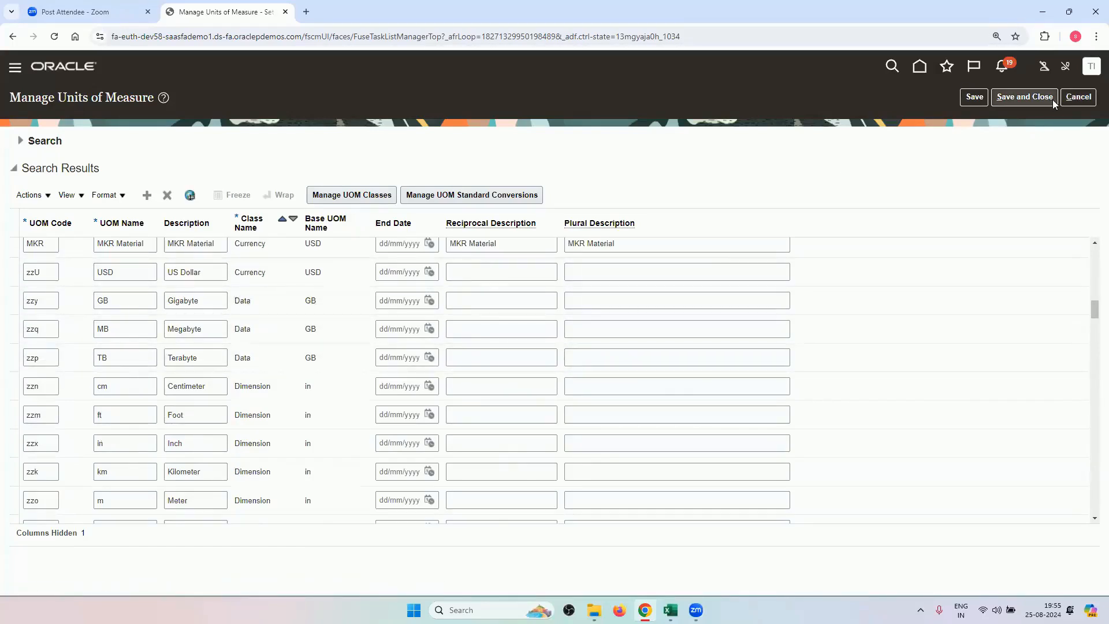
pyautogui.click(1070, 106)
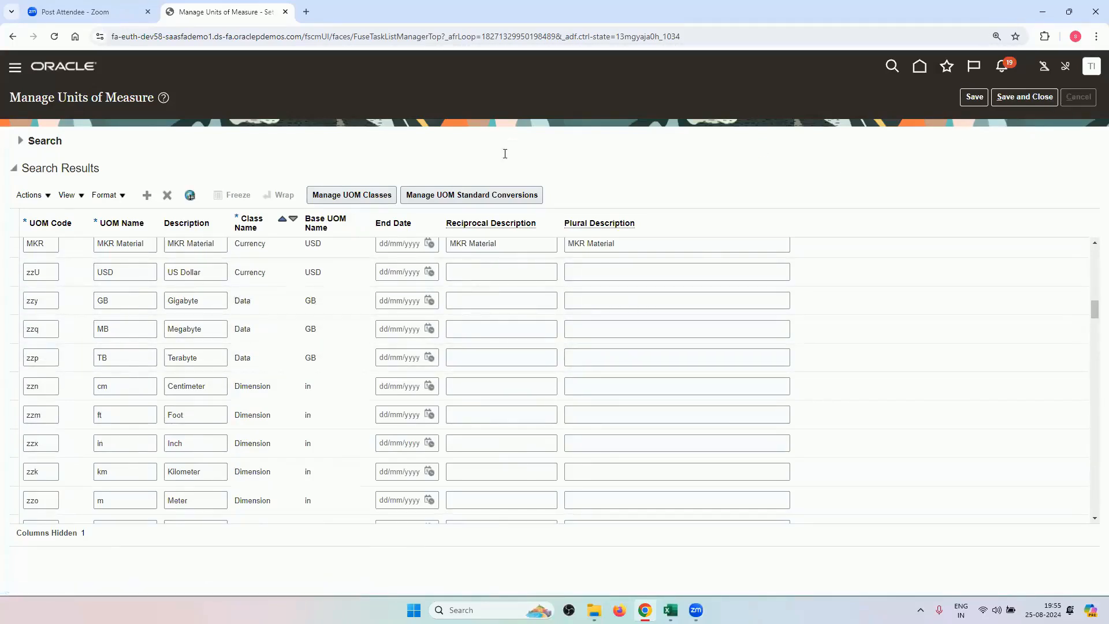
# Step: Switch to the training workbook in Excel and review the item and inventory organization tasks alongside the Roles and Item Setup sheets
pyautogui.click(670, 610)
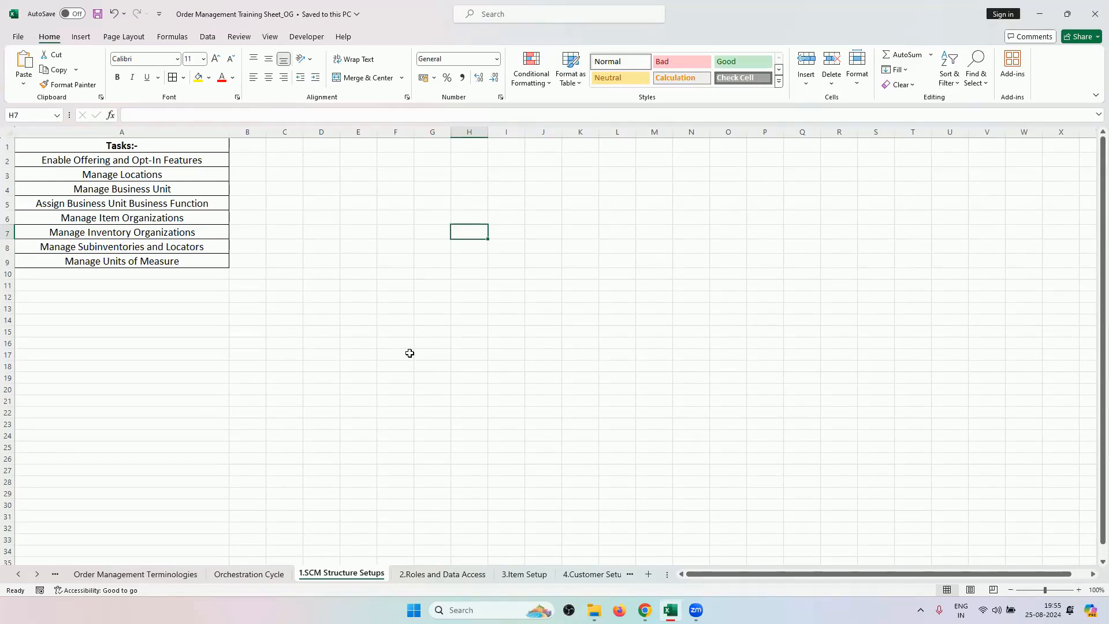
pyautogui.click(181, 232)
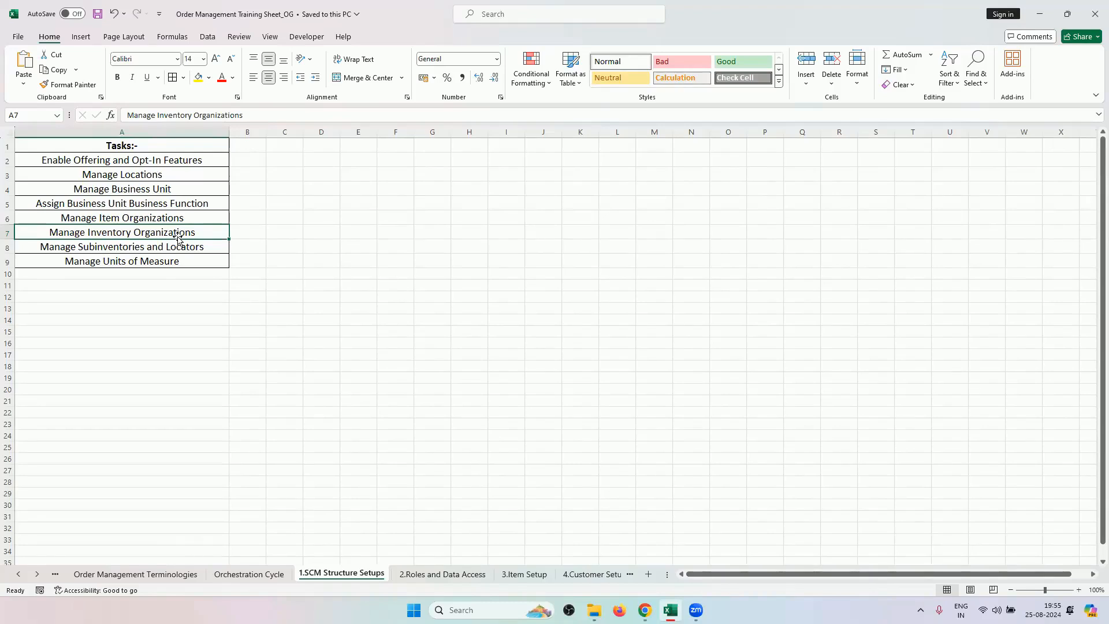
pyautogui.click(193, 217)
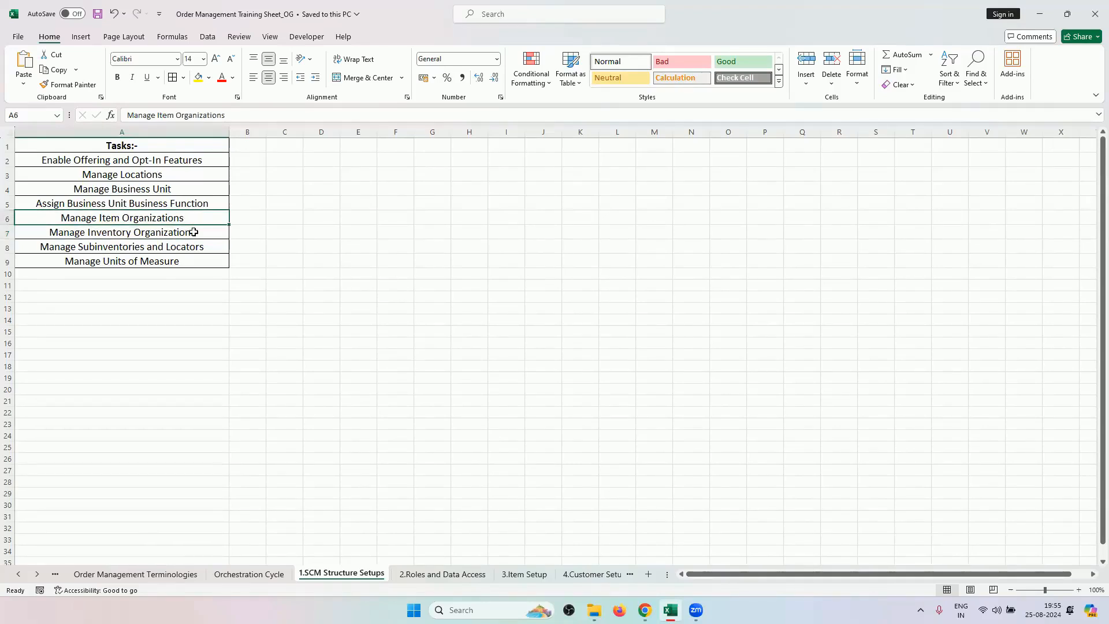
pyautogui.click(192, 233)
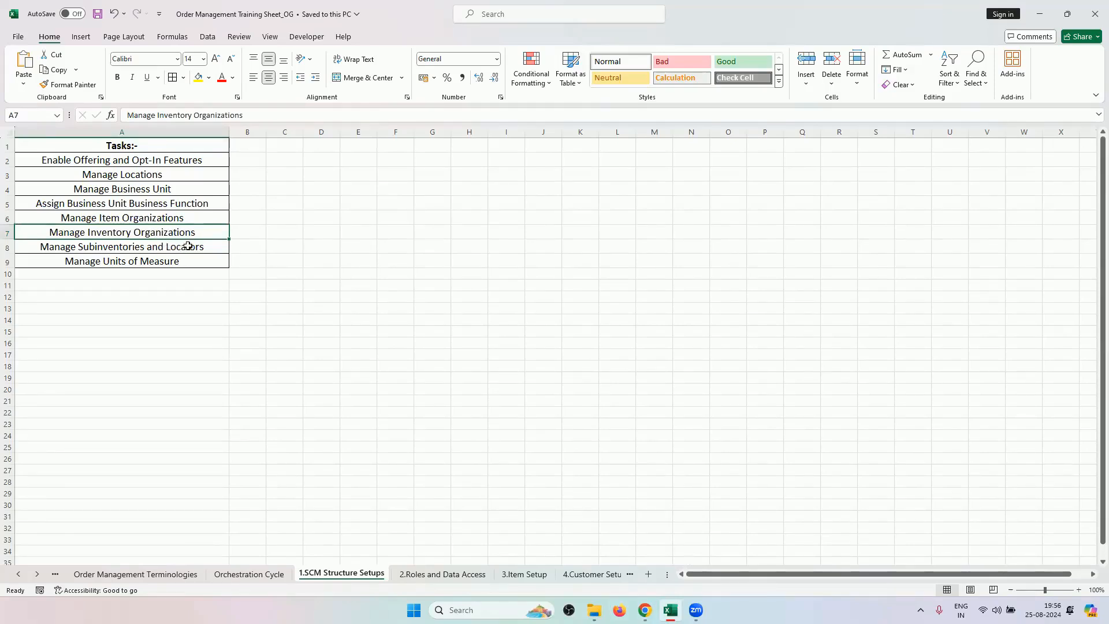
pyautogui.click(473, 575)
pyautogui.click(528, 578)
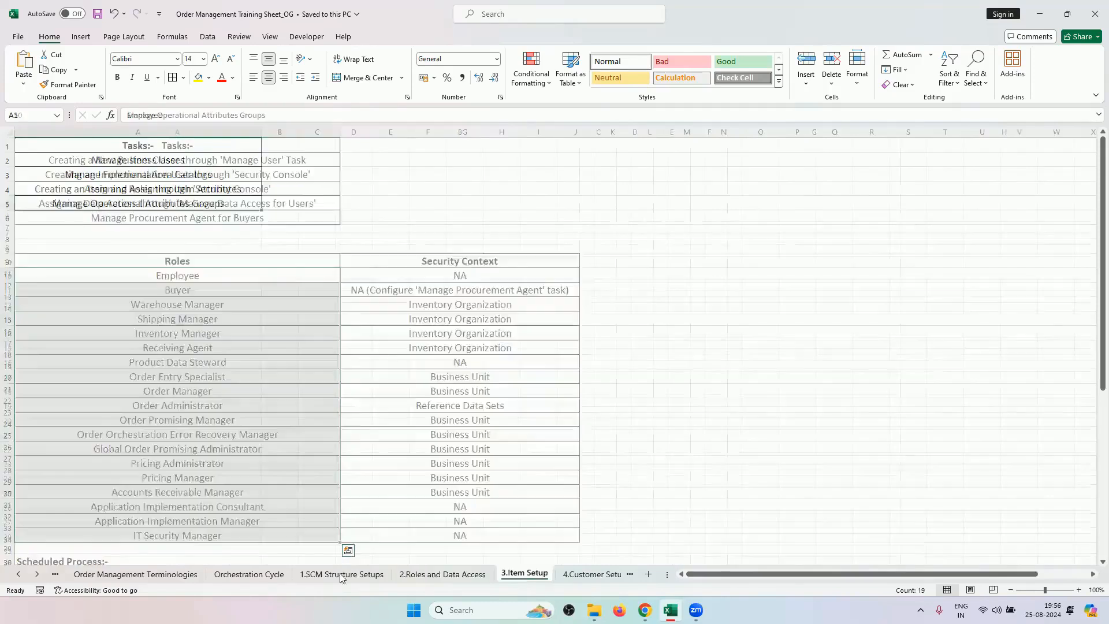
pyautogui.click(342, 576)
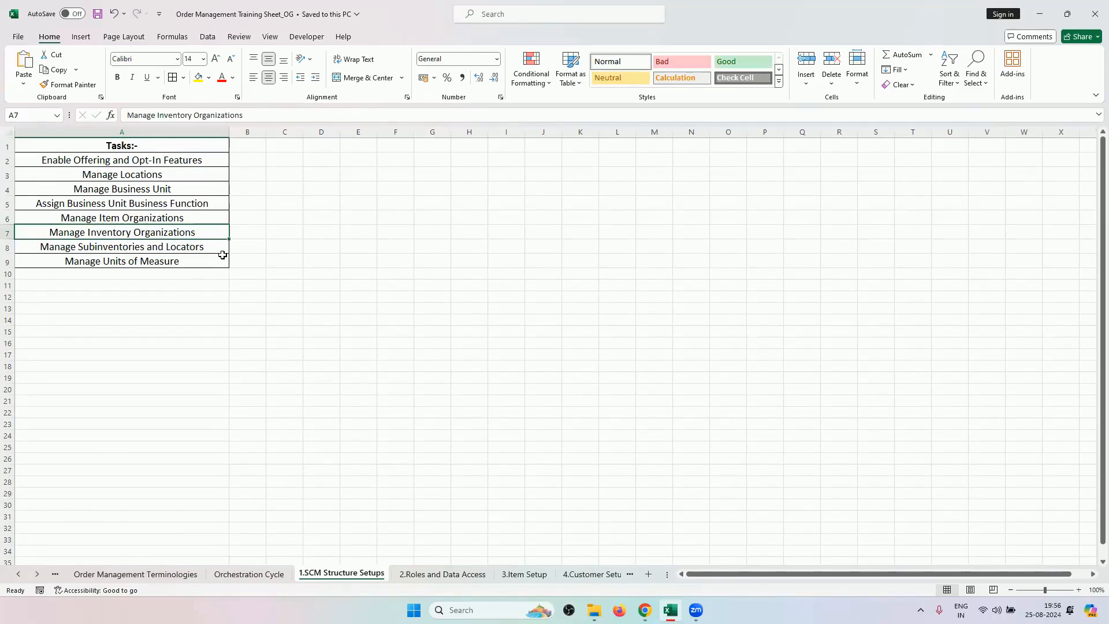
pyautogui.moveTo(185, 219); pyautogui.dragTo(184, 237)
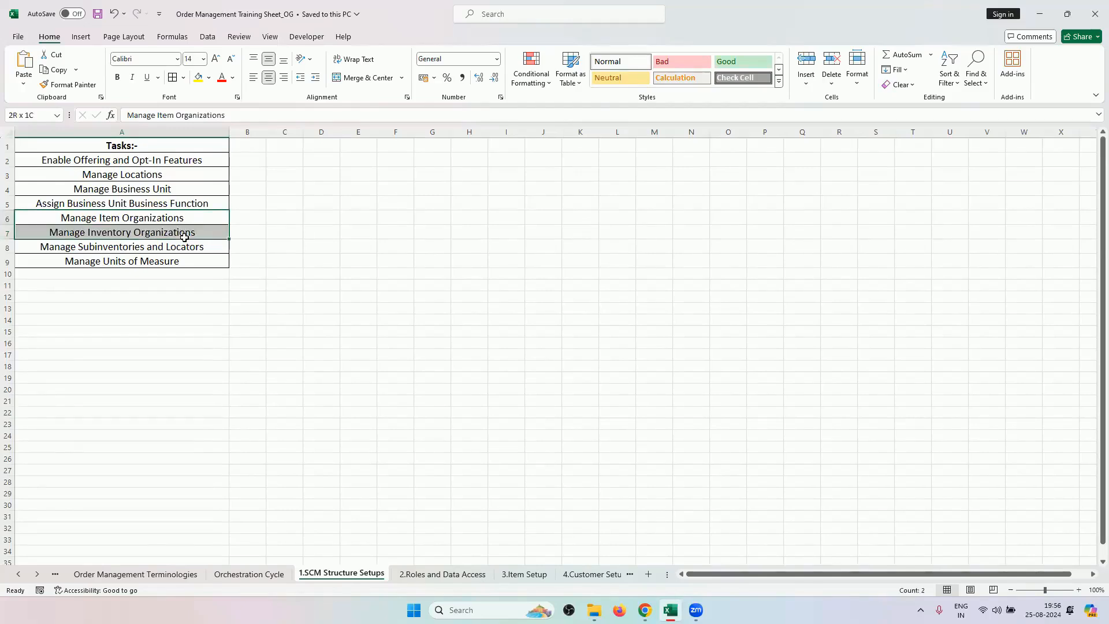
pyautogui.click(166, 217)
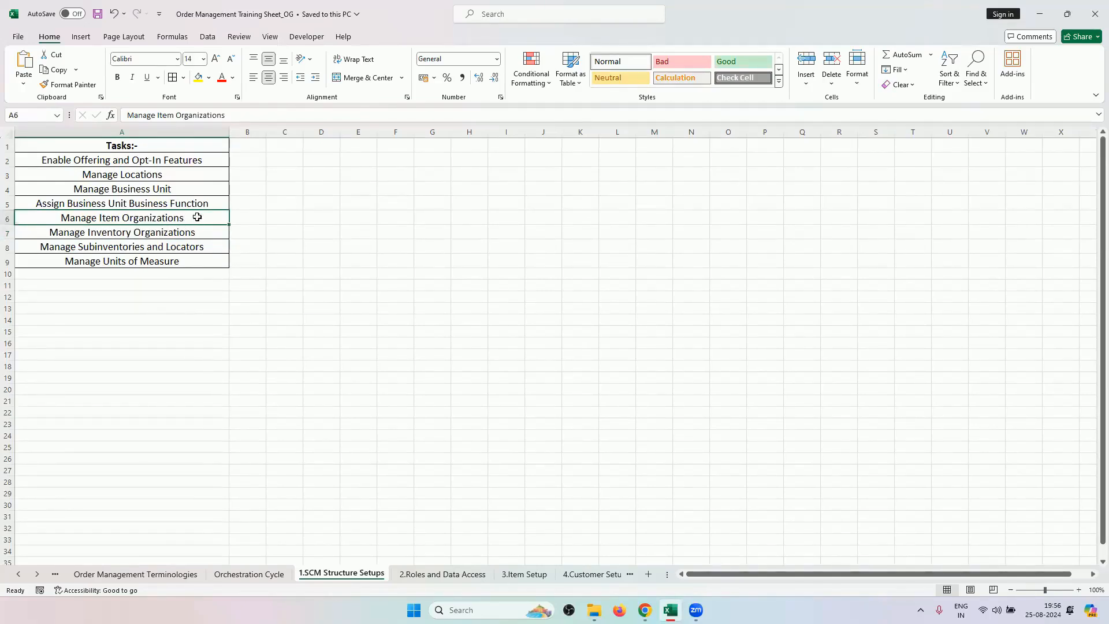
# Step: Copy the Manage Inventory Organizations task name from the workbook and switch to the Oracle setup page in Chrome
pyautogui.click(197, 235)
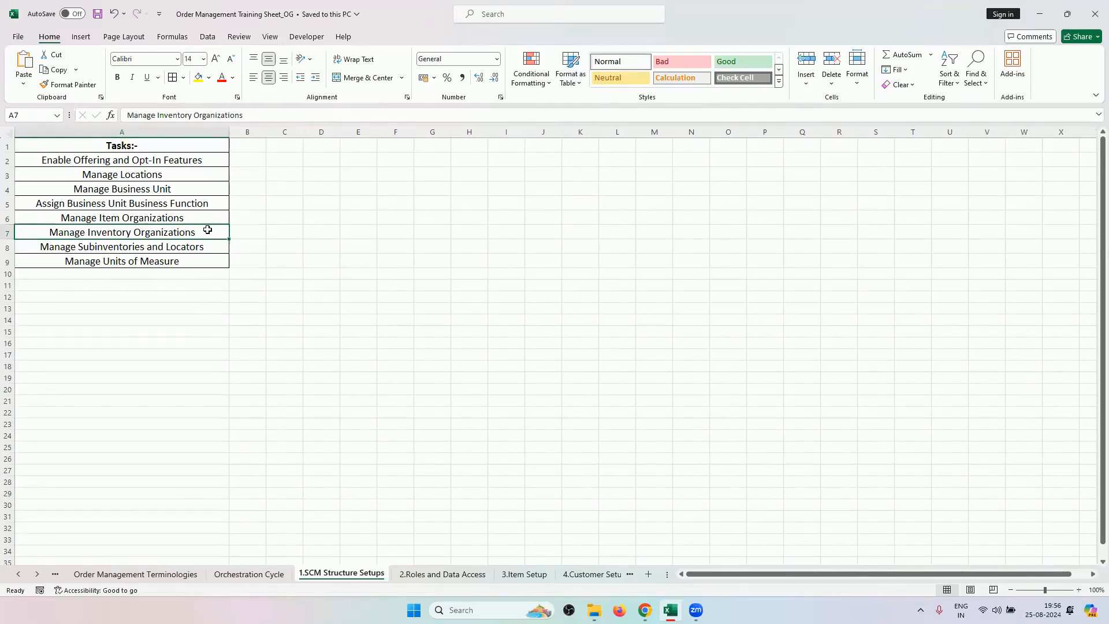
pyautogui.hotkey('ctrl', 'c')
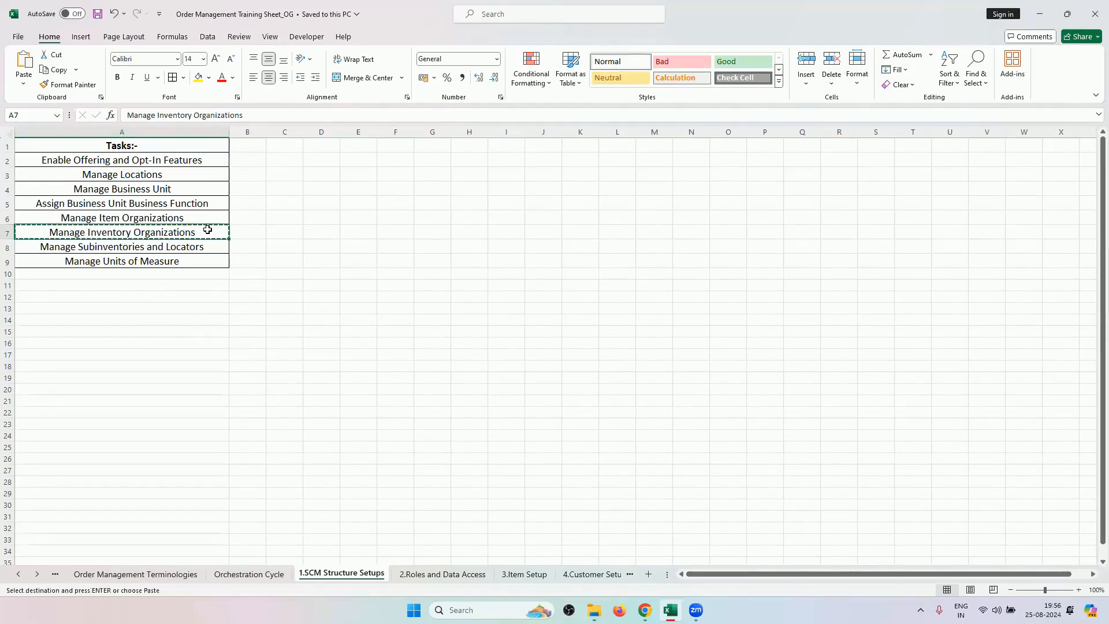
pyautogui.click(645, 610)
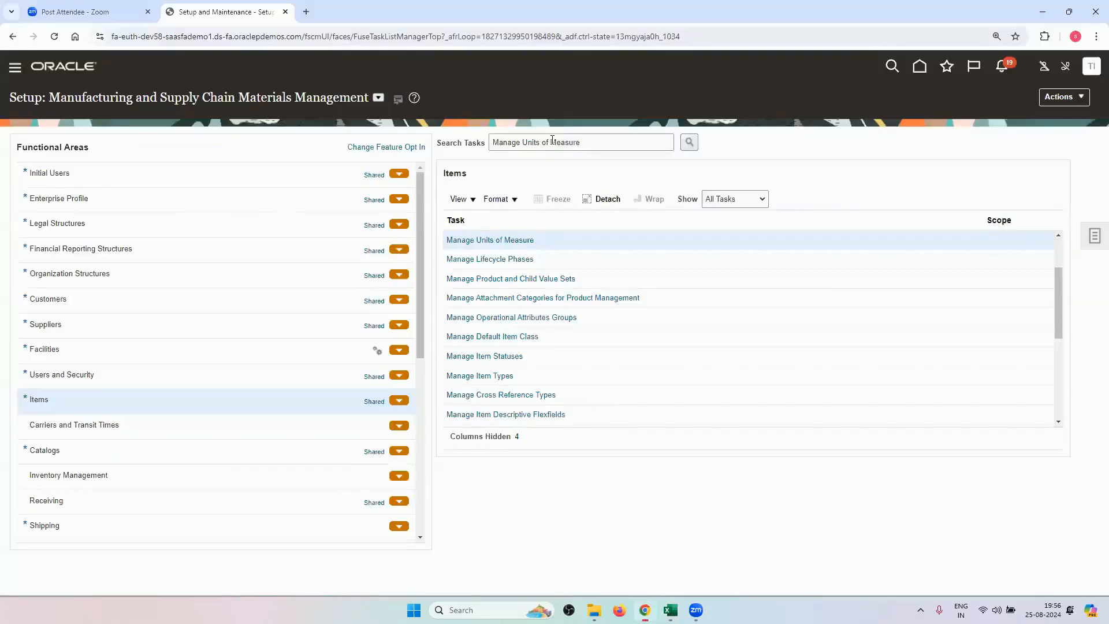
pyautogui.click(552, 141)
pyautogui.doubleClick(552, 141)
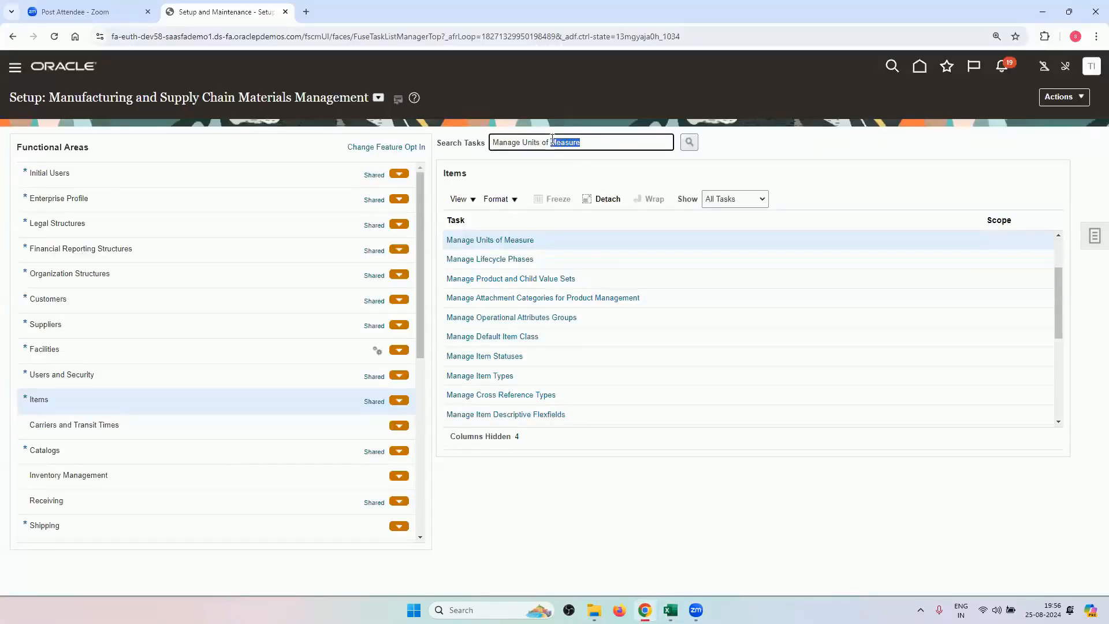
pyautogui.click(645, 609)
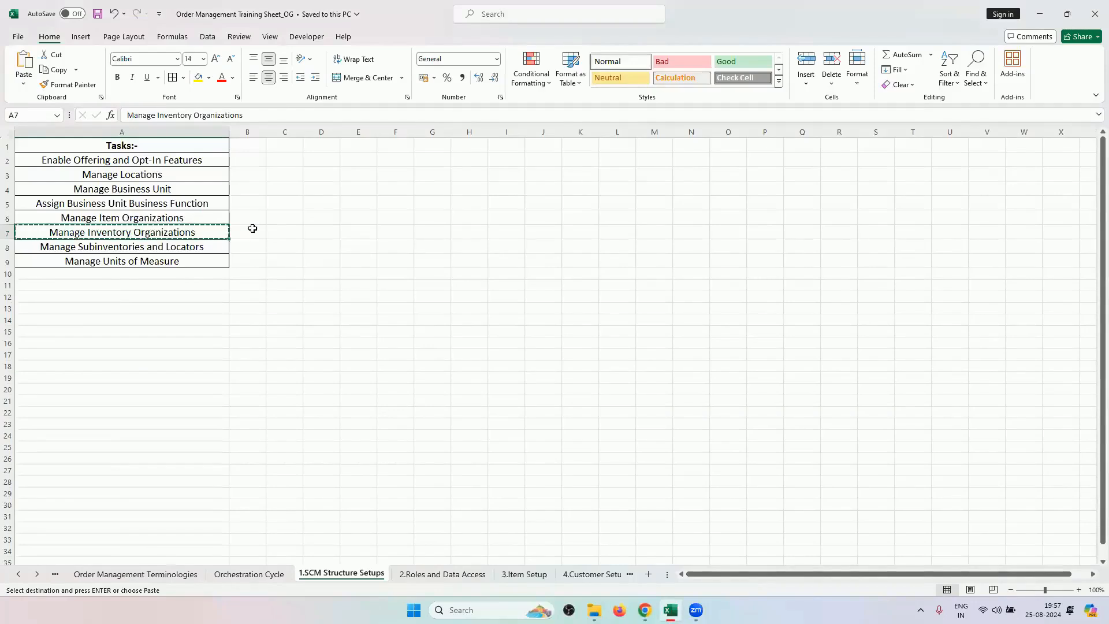
pyautogui.click(645, 610)
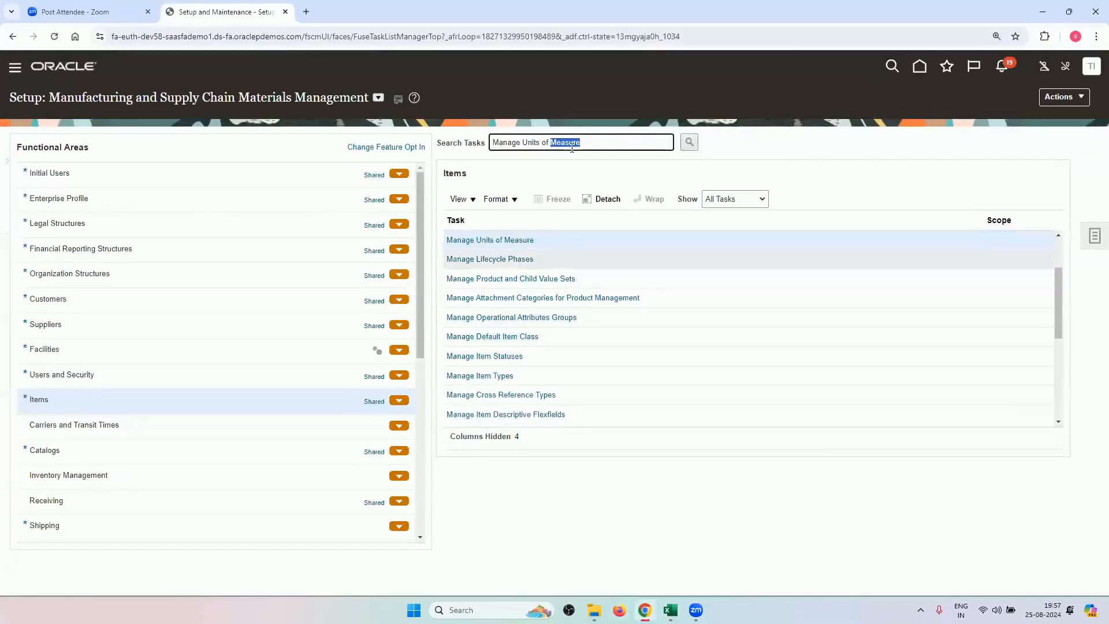
# Step: Search the setup tasks for Manage Inventory Organizations and open that task from the Suppliers functional area
pyautogui.tripleClick(572, 144)
pyautogui.press('BackSpace')
pyautogui.hotkey('ctrl', 'v')
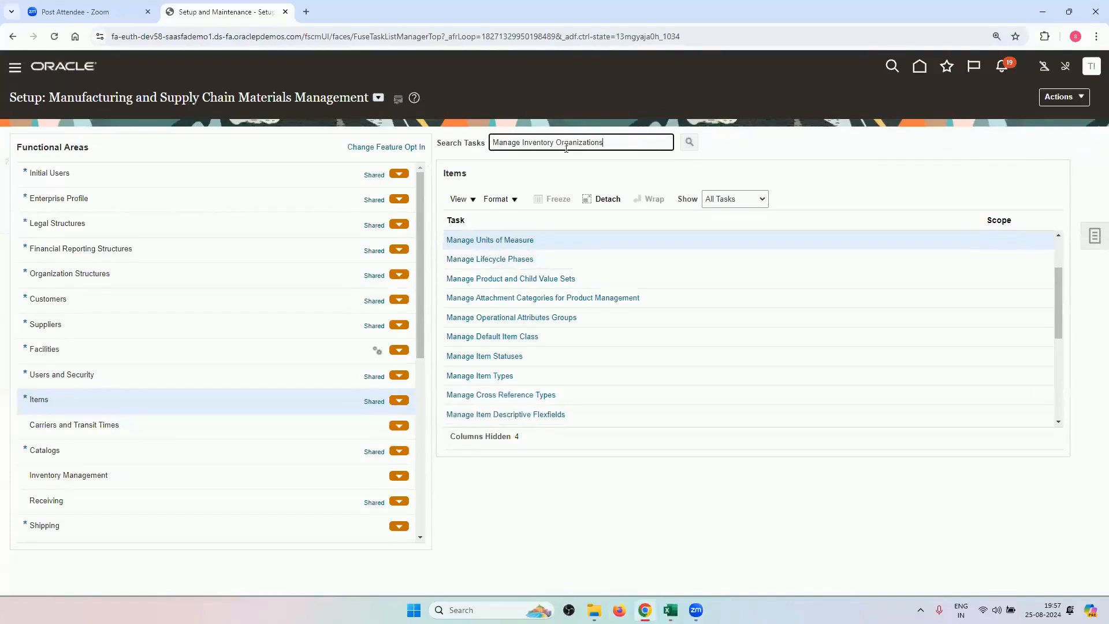
pyautogui.press('Return')
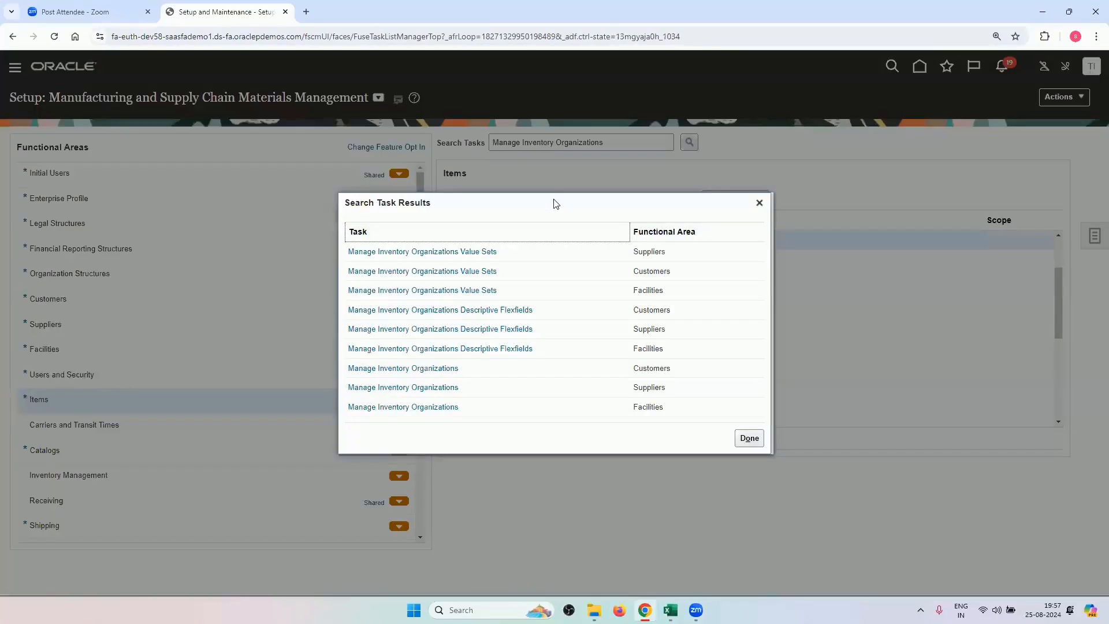
pyautogui.click(441, 395)
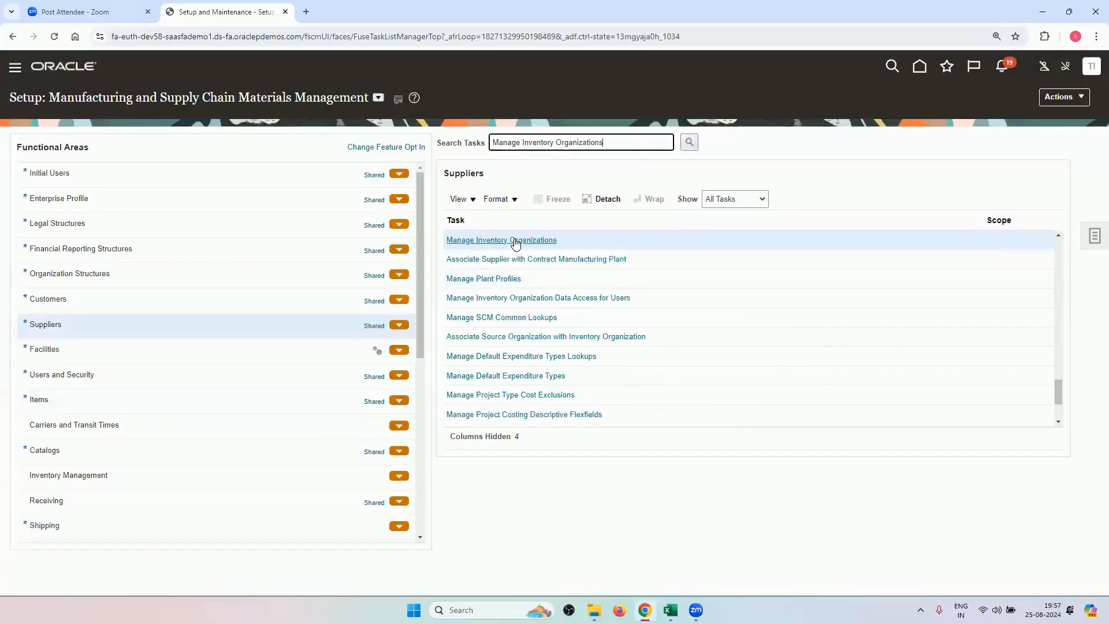
pyautogui.click(515, 240)
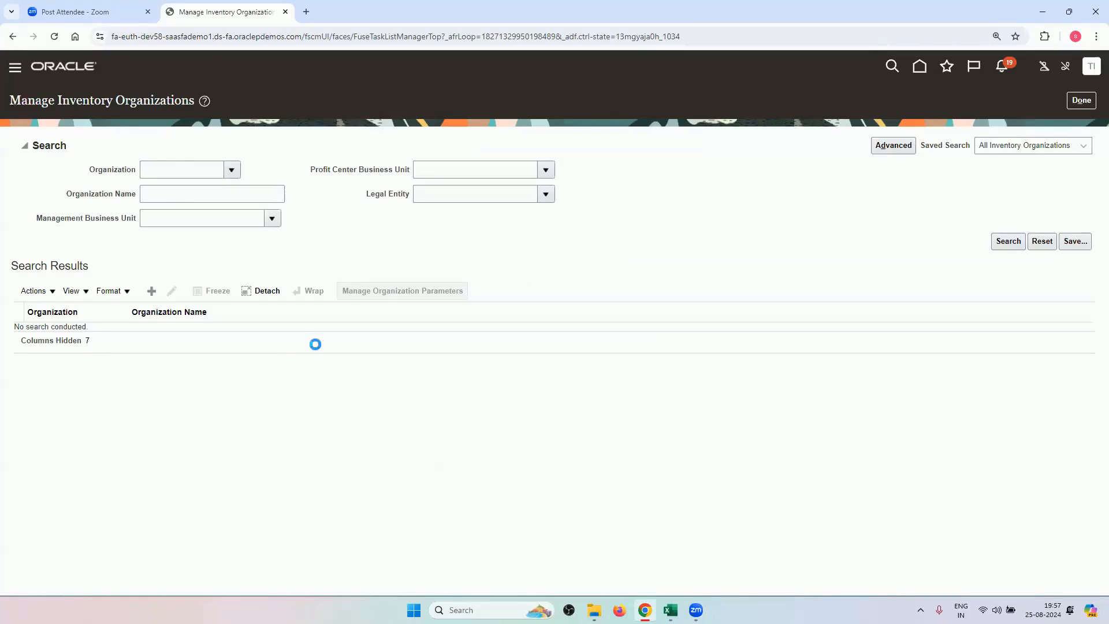
# Step: Look up organizations starting with RV, choose RV_INV_ORG1, and search for it to open its inventory organization details
pyautogui.click(196, 383)
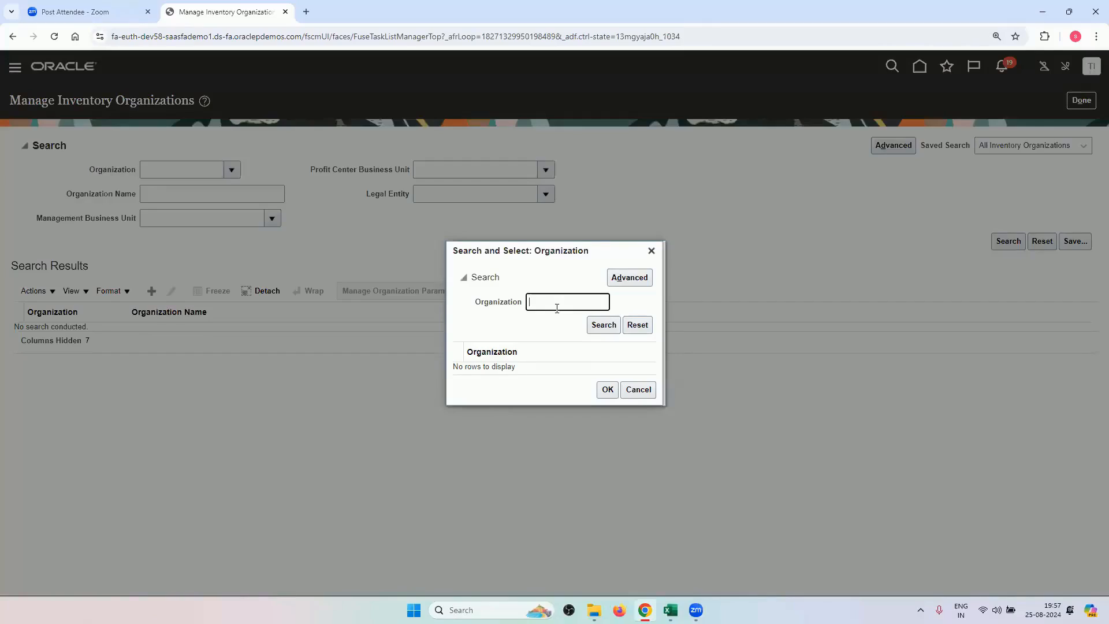
pyautogui.write('RV')
pyautogui.press('Return')
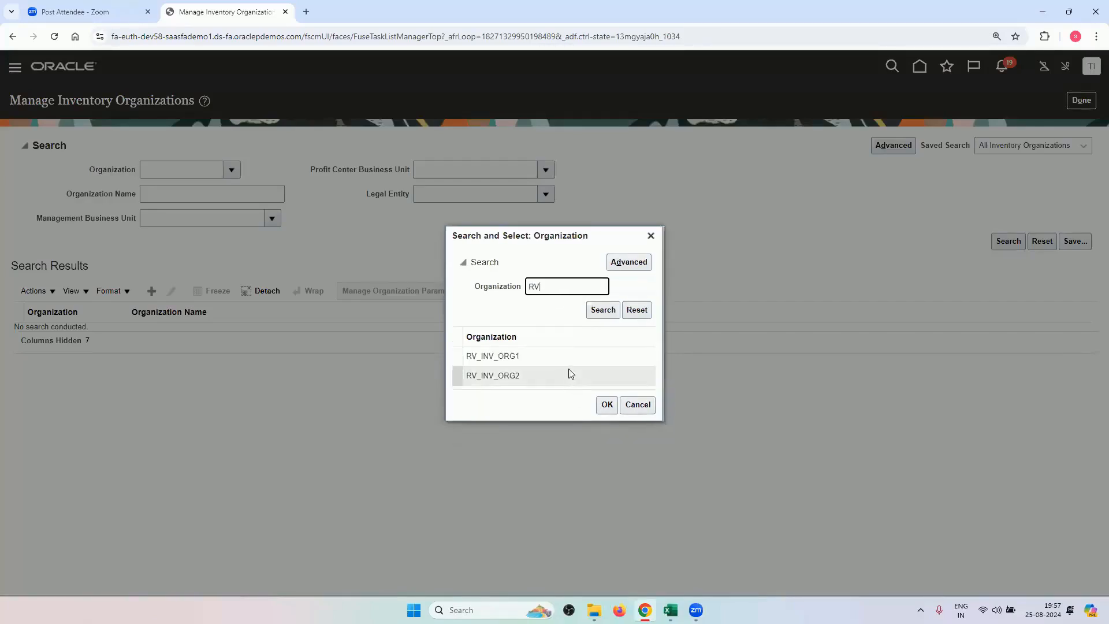
pyautogui.click(571, 374)
pyautogui.click(566, 357)
pyautogui.click(606, 404)
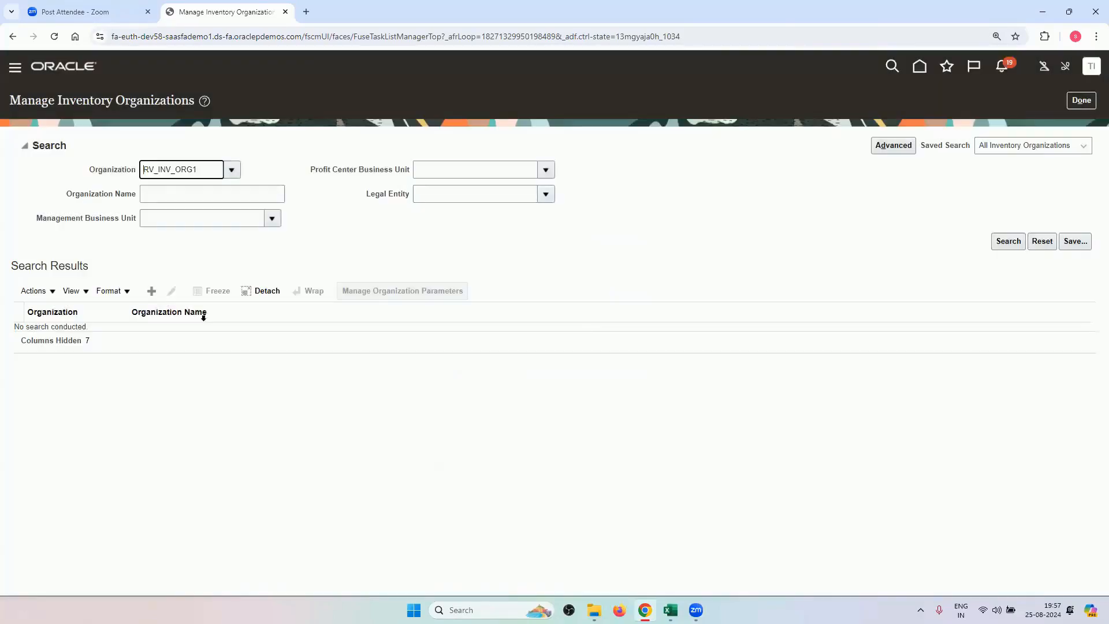
pyautogui.click(1007, 242)
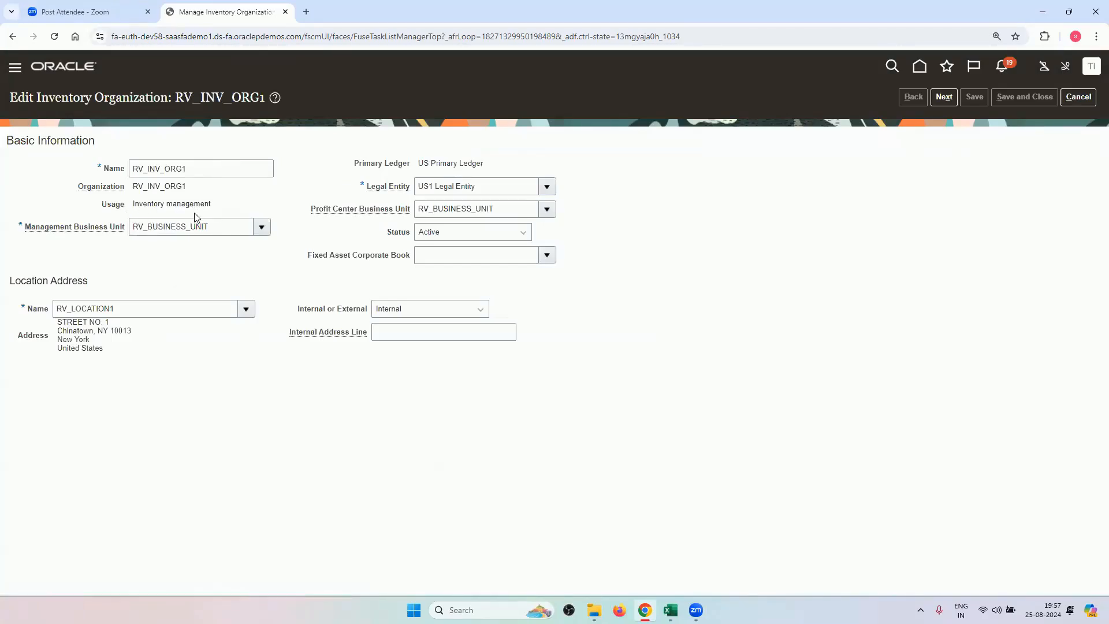
# Step: Examine the usage of RV_INV_ORG1, check it against the Excel task list, and exit back to the Oracle setup task list
pyautogui.moveTo(212, 203); pyautogui.dragTo(132, 204)
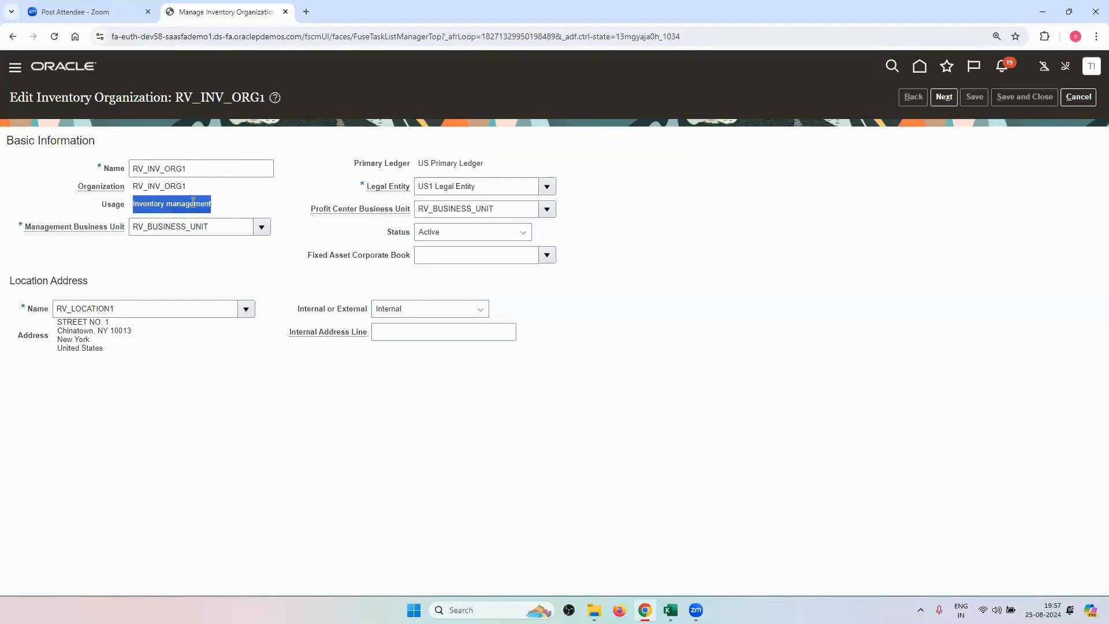
pyautogui.click(197, 203)
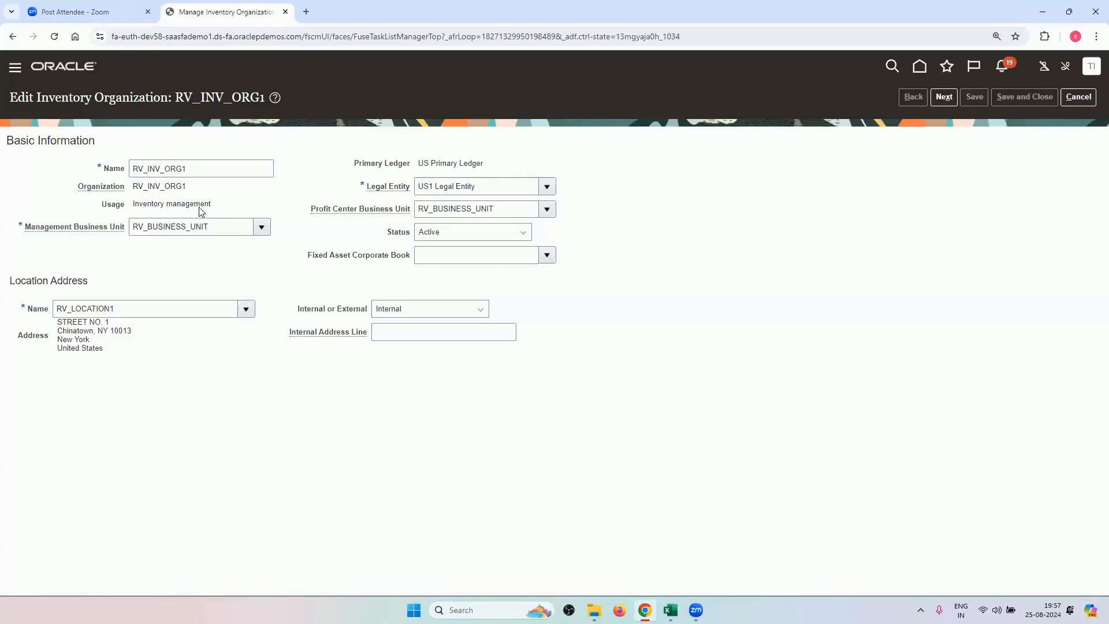
pyautogui.moveTo(670, 610)
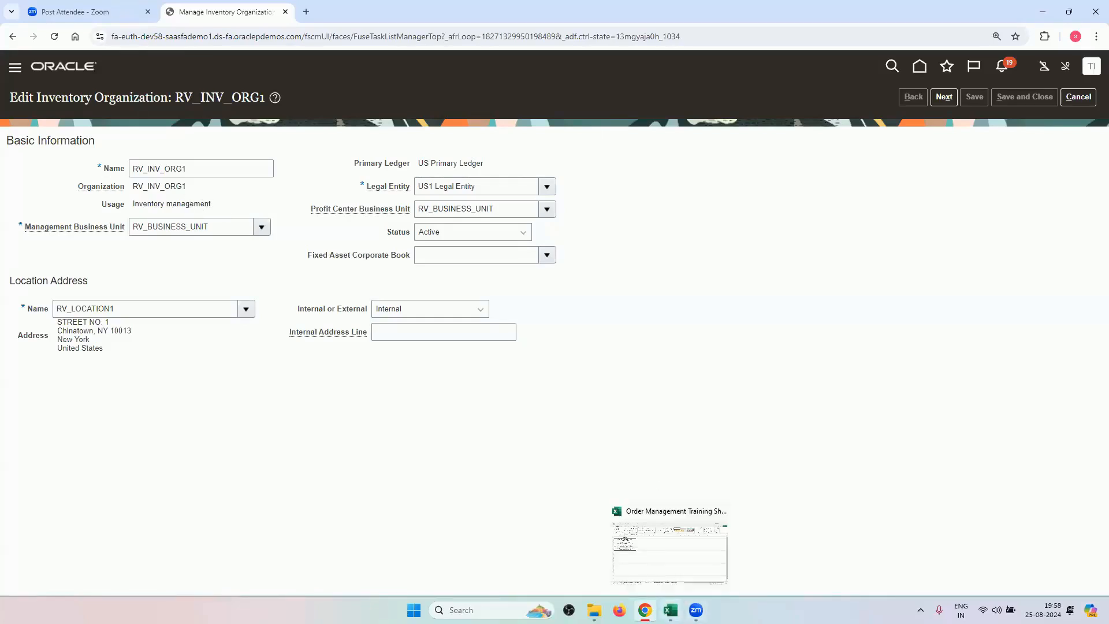
pyautogui.hotkey('alt', 'Tab')
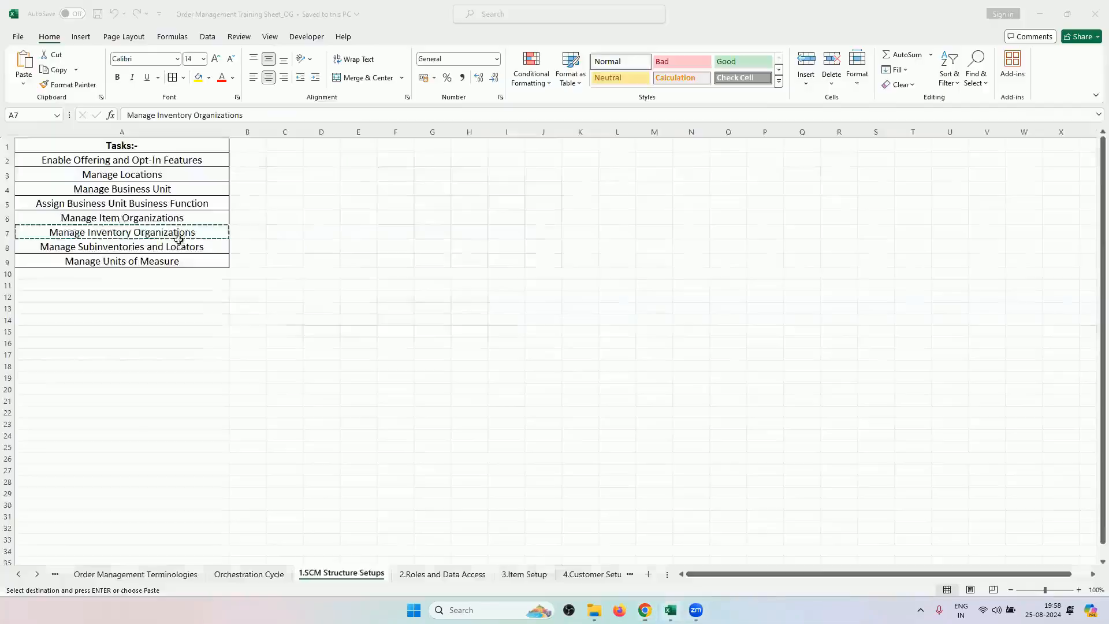
pyautogui.hotkey('ctrl', 'c')
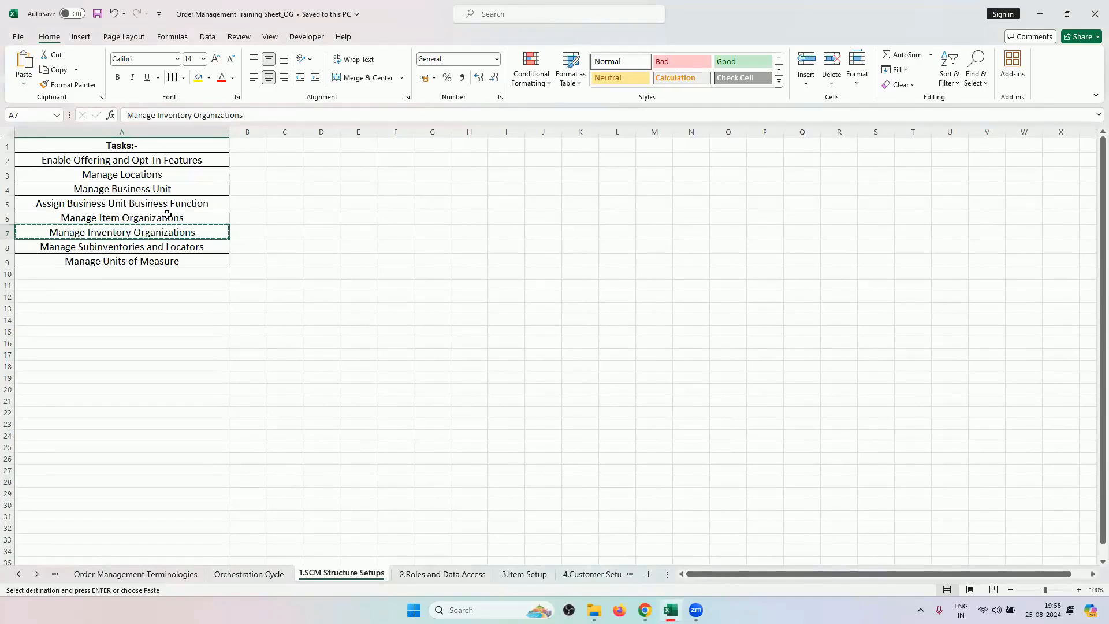
pyautogui.hotkey('alt', 'Tab')
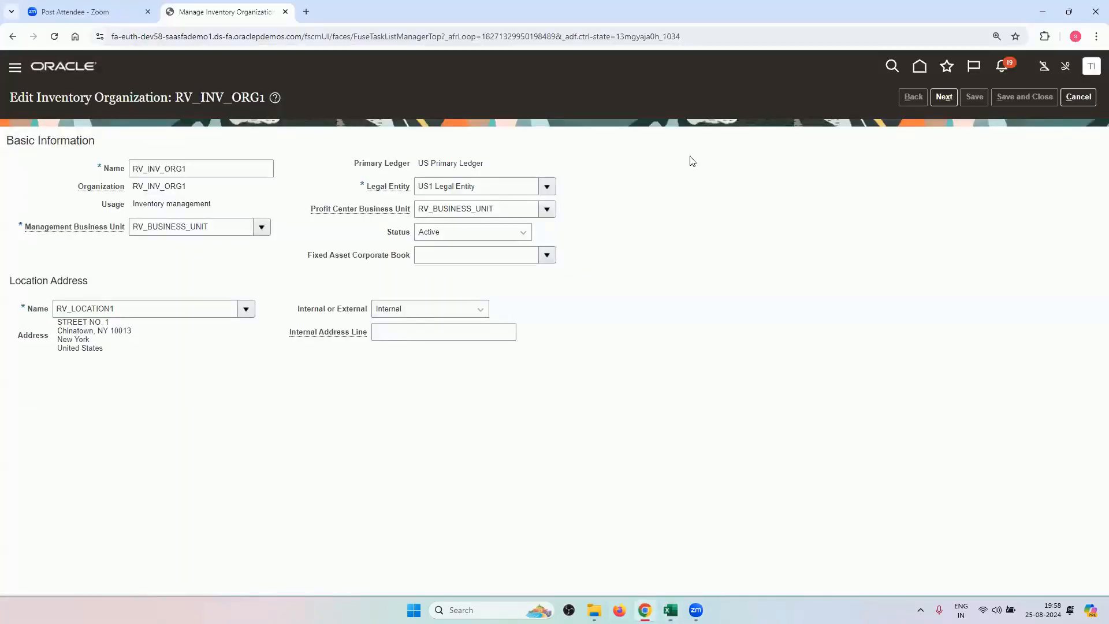
pyautogui.click(1085, 98)
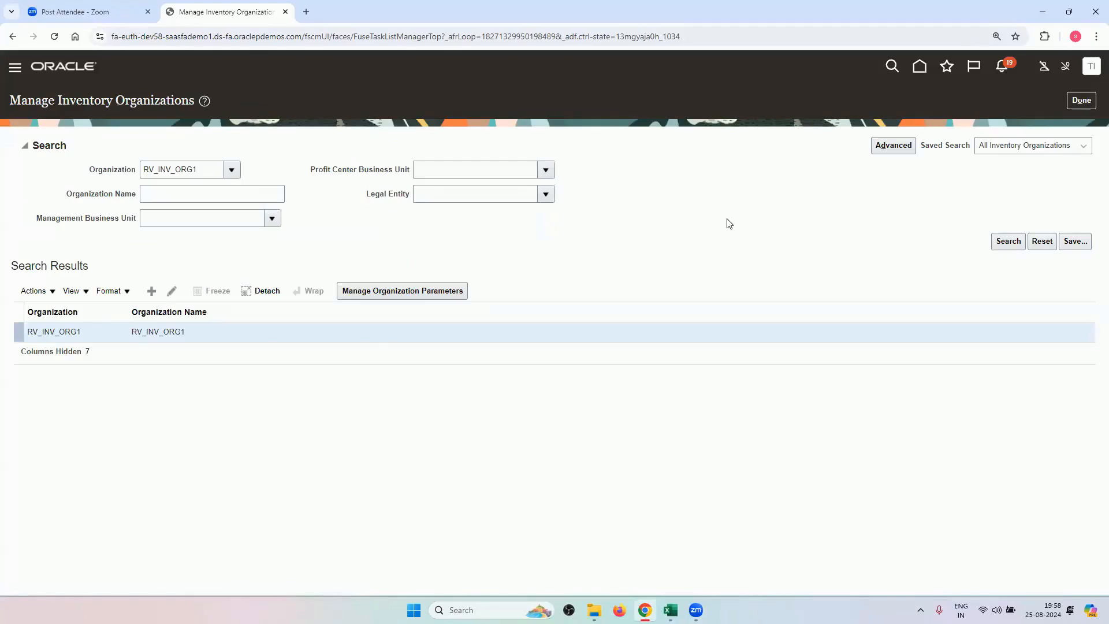
pyautogui.click(1082, 101)
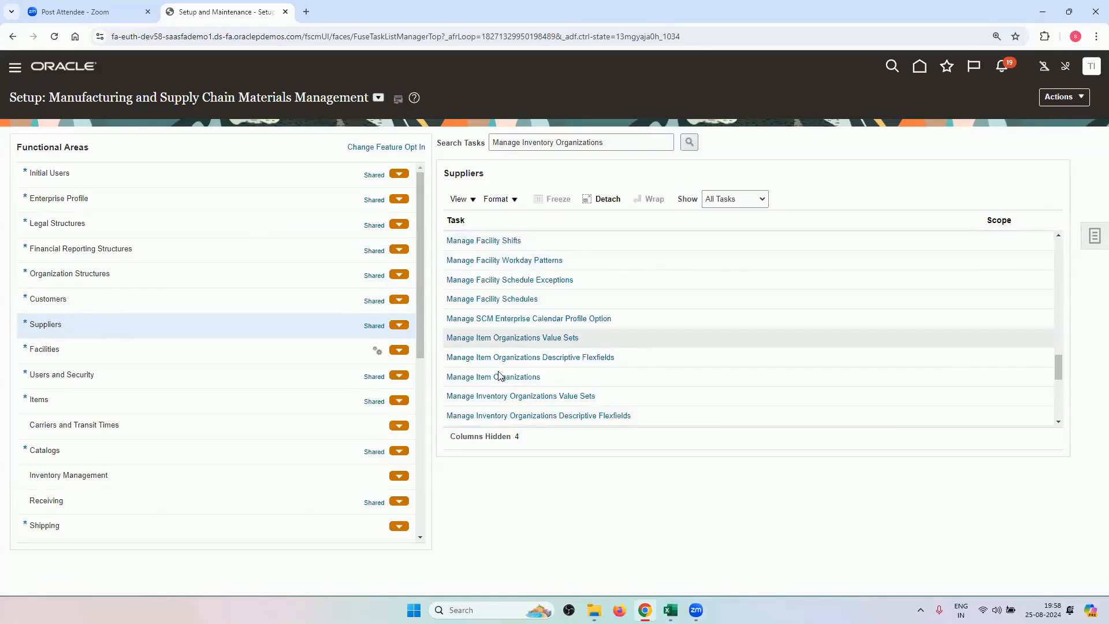
# Step: Open the Manage Item Organizations task, look up organizations starting with RV, and choose RV_ITEM_MASTER to open its details
pyautogui.click(500, 376)
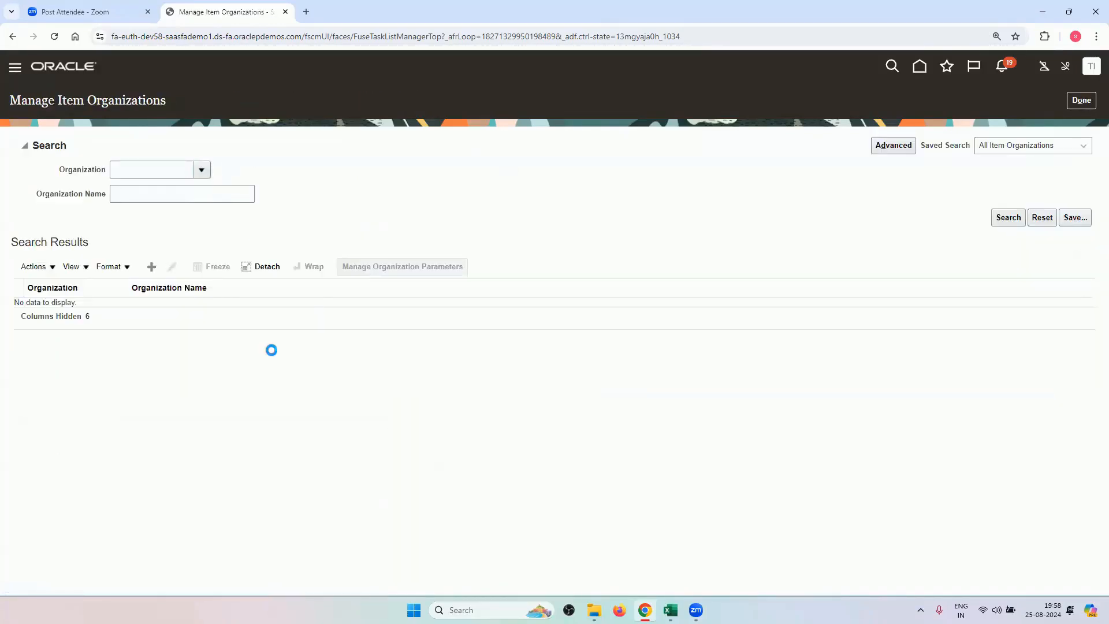
pyautogui.click(184, 379)
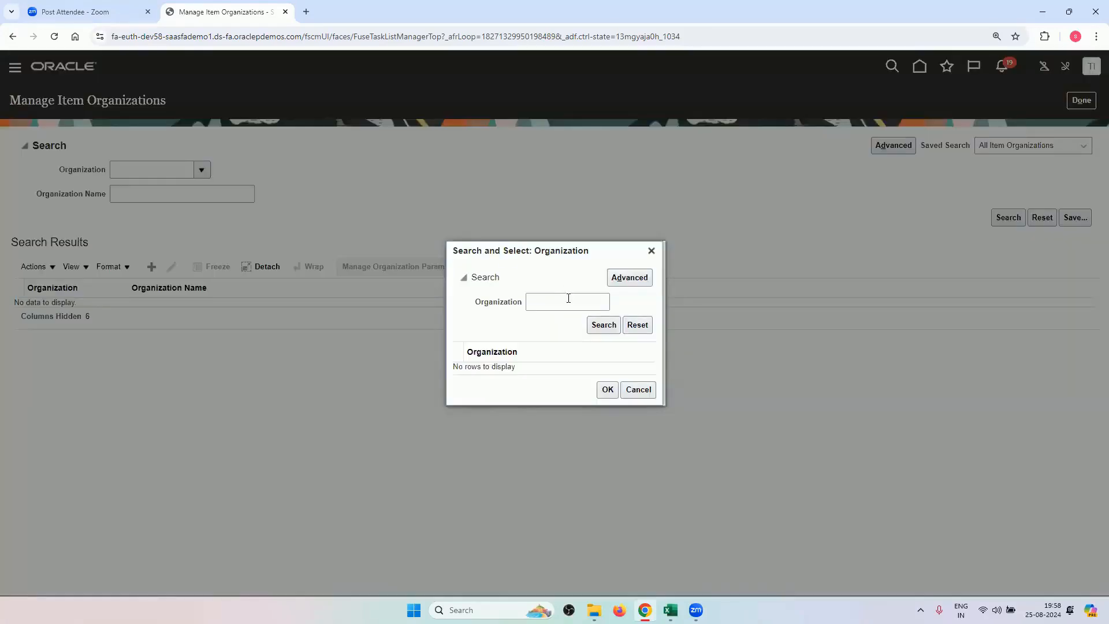
pyautogui.click(568, 298)
pyautogui.write('RV')
pyautogui.click(605, 326)
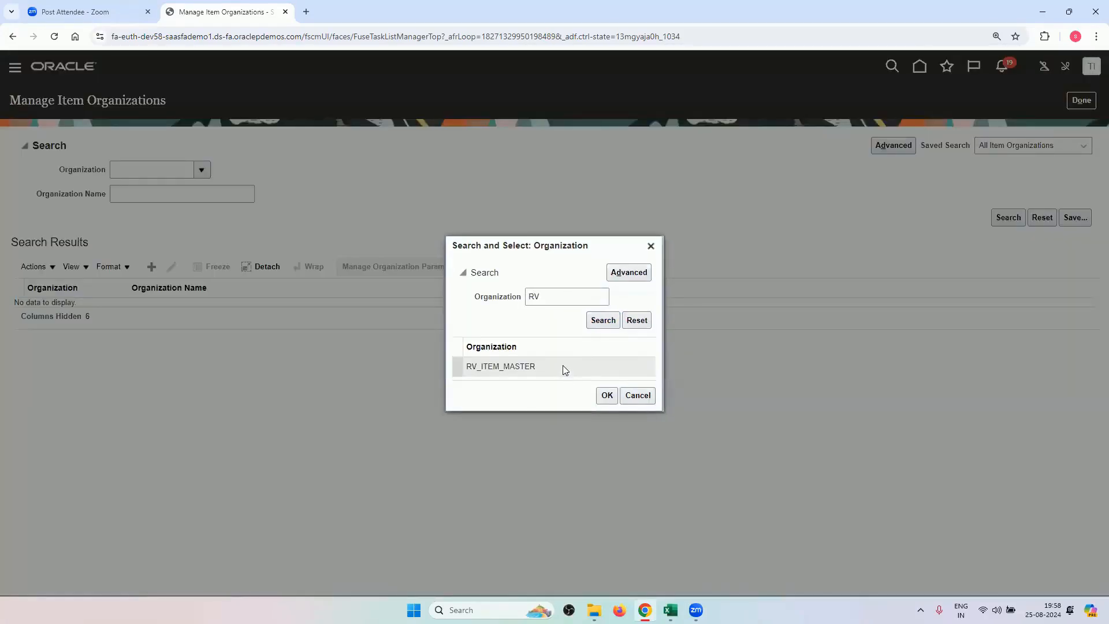
pyautogui.click(565, 366)
pyautogui.click(606, 390)
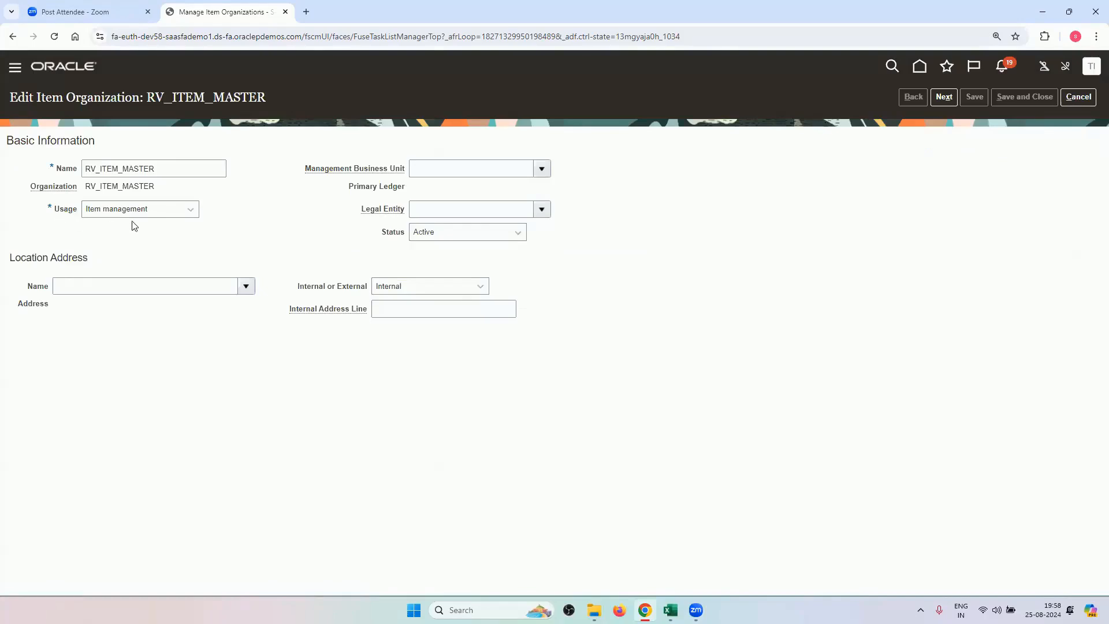
# Step: Examine the usage options of item organization RV_ITEM_MASTER without changing them, and cancel out of its details
pyautogui.click(138, 213)
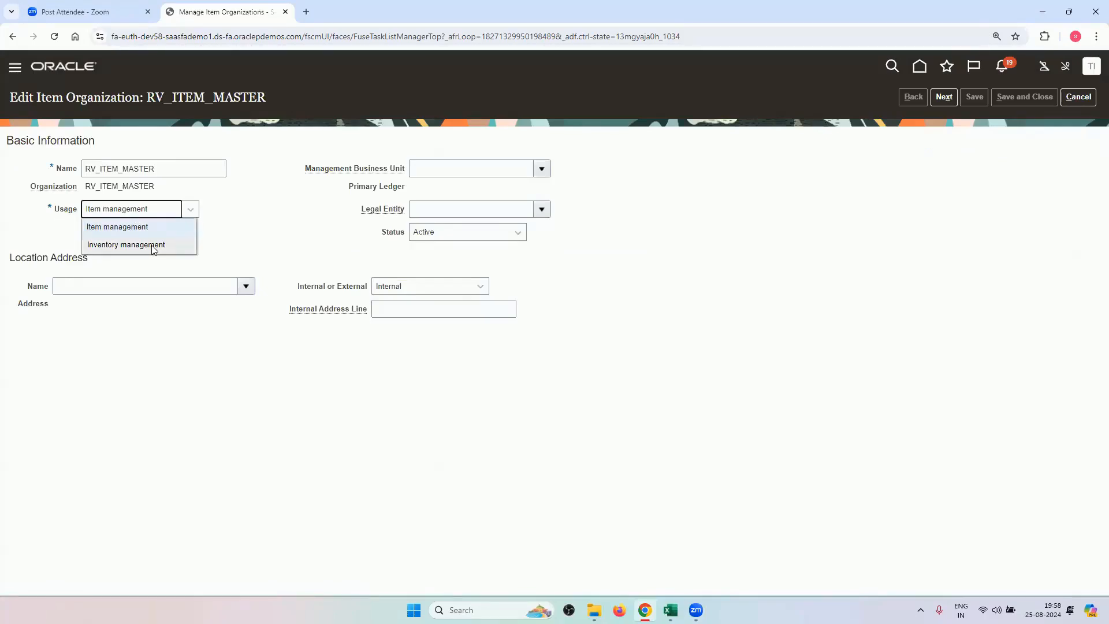
pyautogui.click(243, 215)
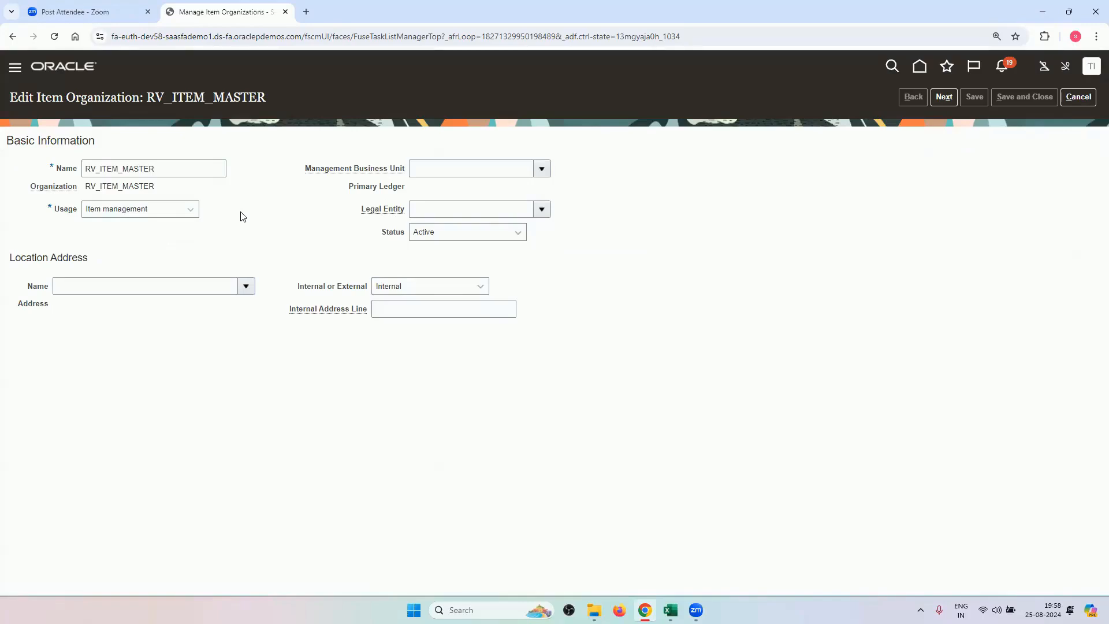
pyautogui.click(1079, 97)
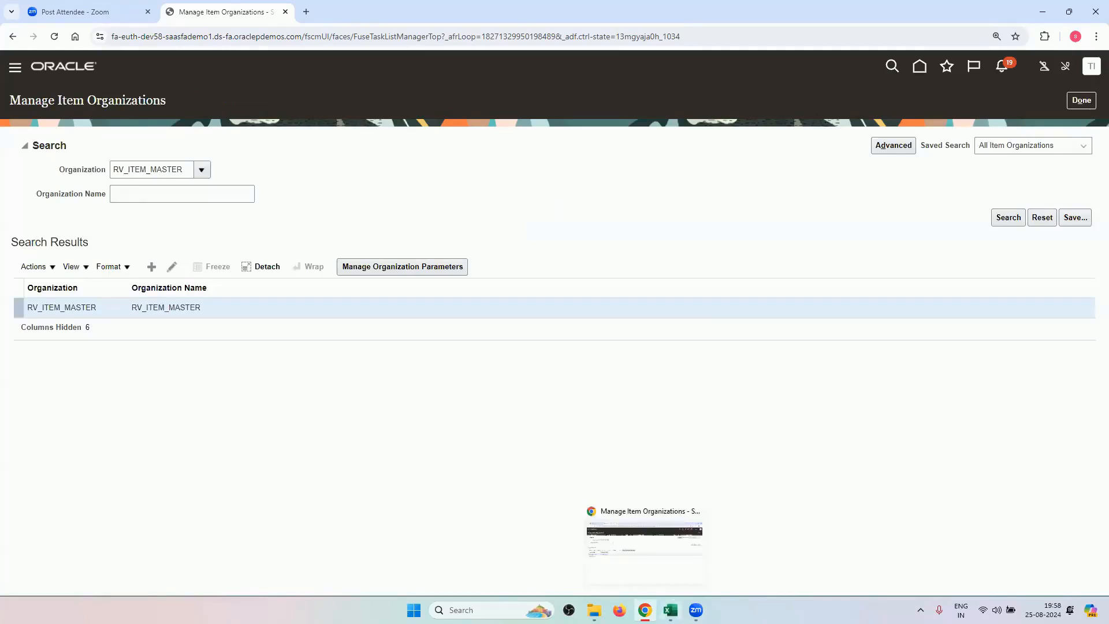
# Step: Compare Oracle's Manage Item Organizations page with the item and inventory organization tasks in the Excel workbook
pyautogui.click(671, 610)
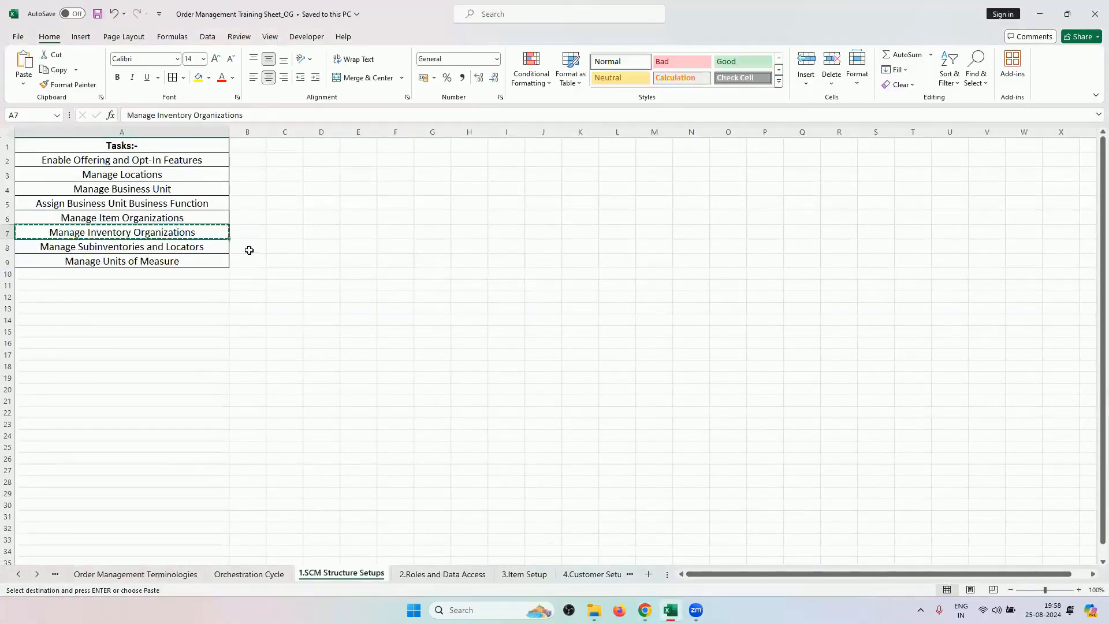
pyautogui.hotkey('alt', 'Tab')
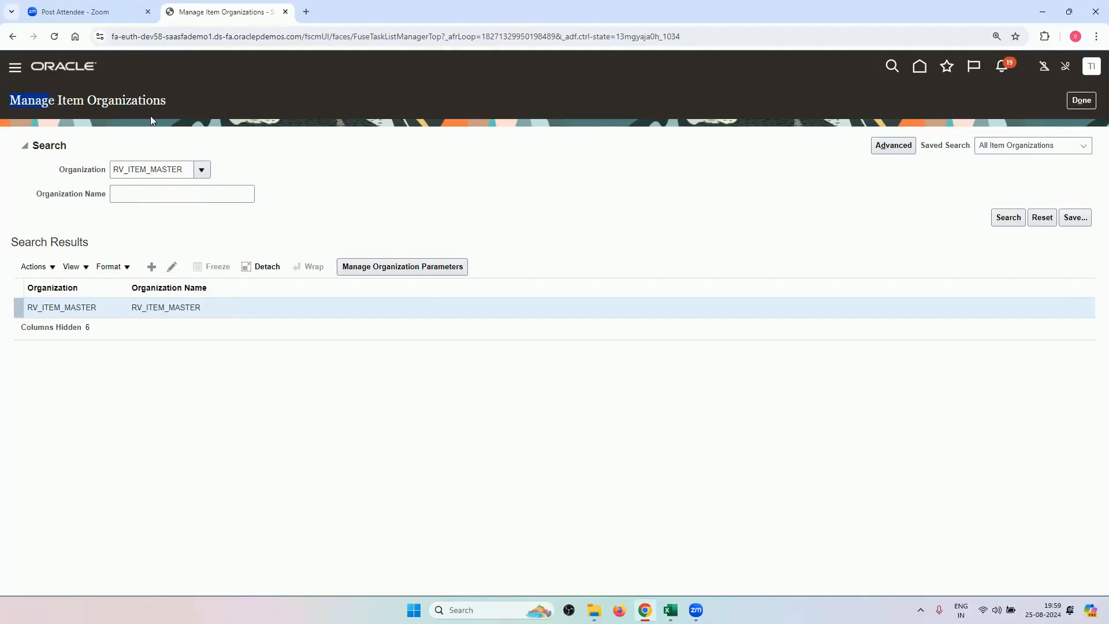
pyautogui.moveTo(150, 117); pyautogui.dragTo(165, 106)
pyautogui.click(669, 610)
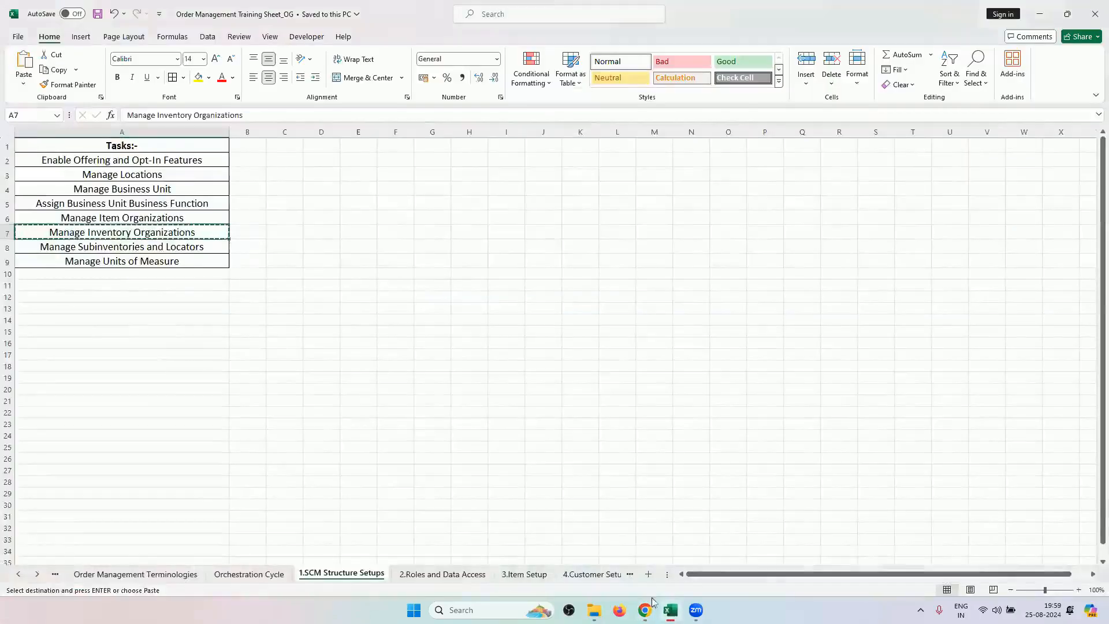
pyautogui.click(141, 217)
pyautogui.doubleClick(140, 218)
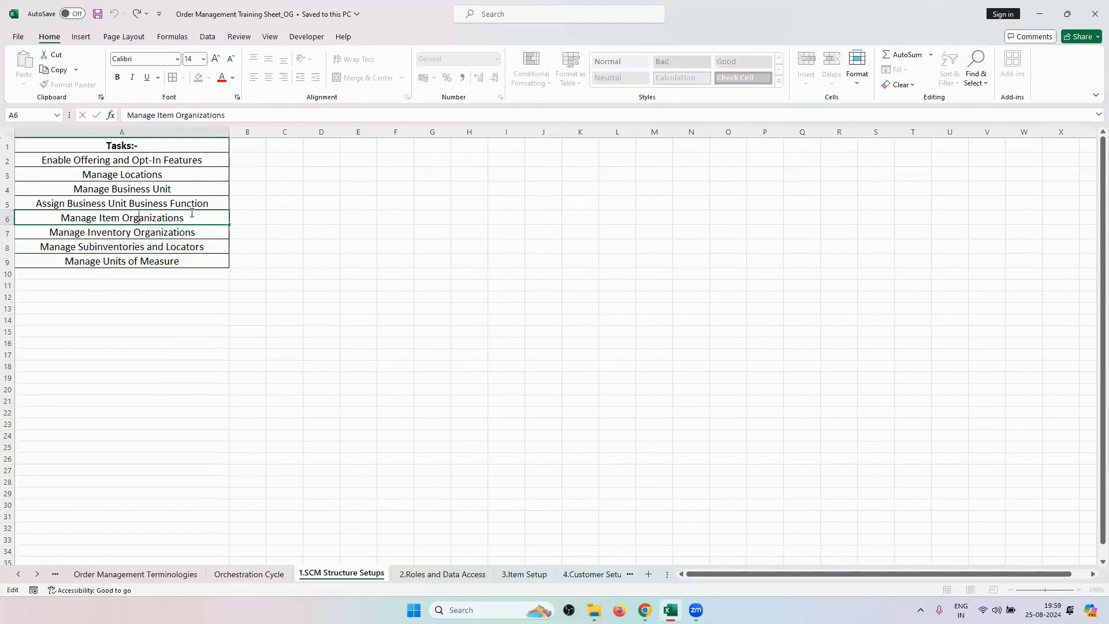
pyautogui.moveTo(62, 217); pyautogui.dragTo(193, 229)
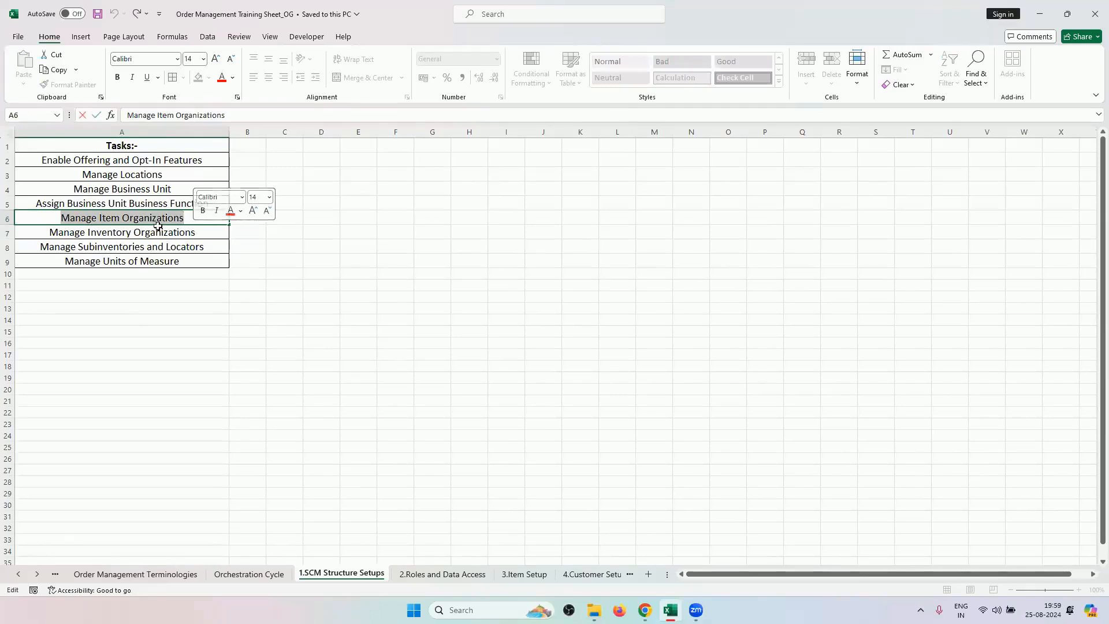
pyautogui.click(128, 232)
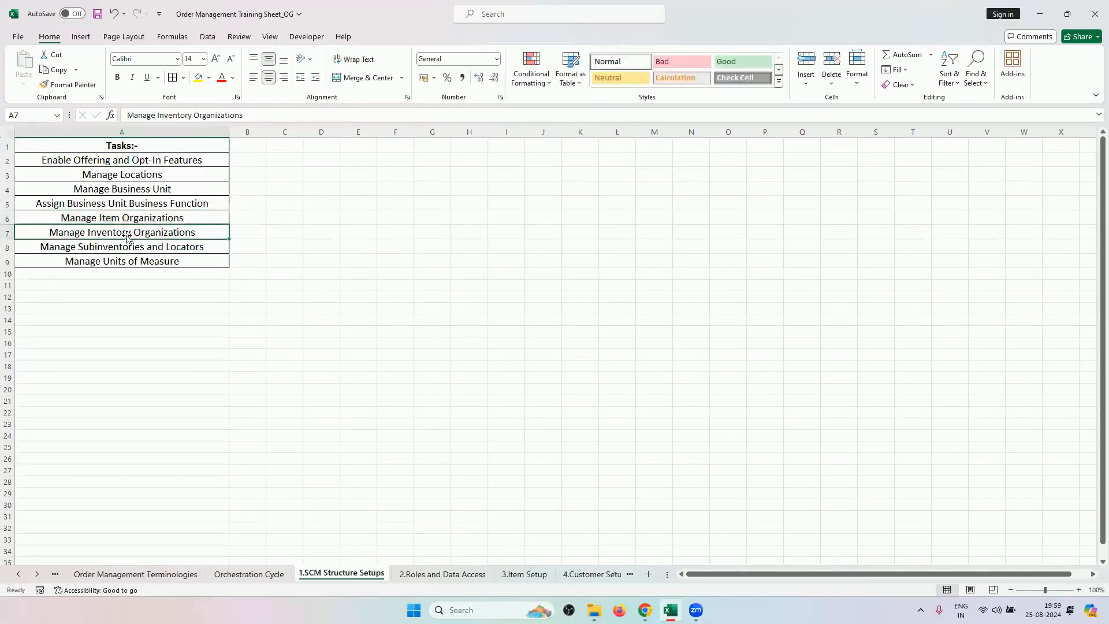
# Step: Switch from the Excel task list to Oracle, open item organization RV_ITEM_MASTER for editing, and examine its usage options
pyautogui.click(191, 216)
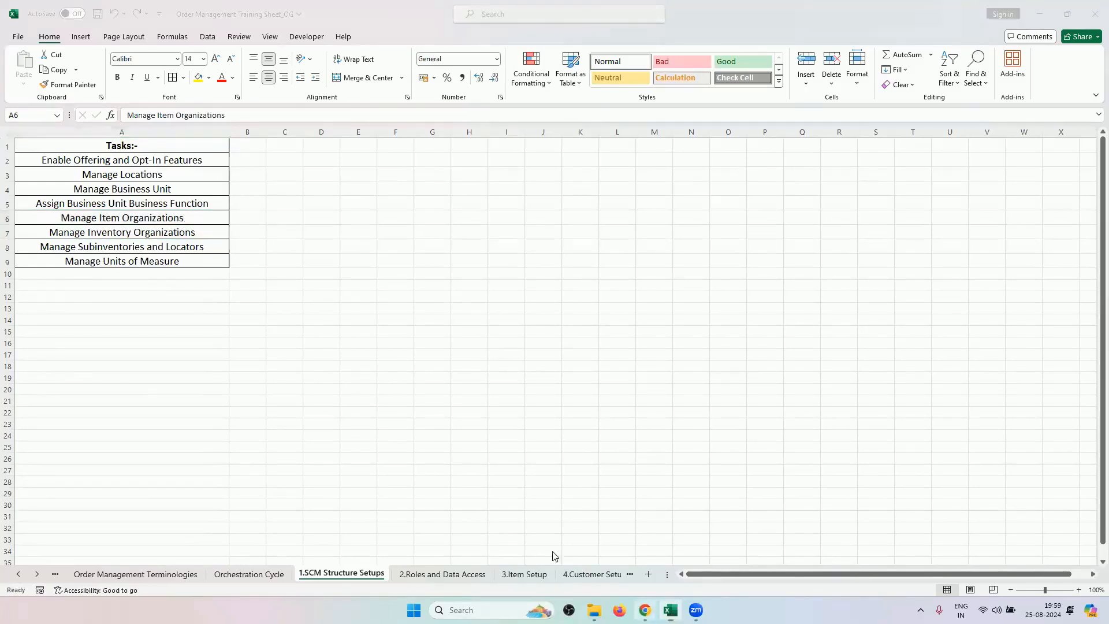
pyautogui.click(645, 610)
pyautogui.click(171, 265)
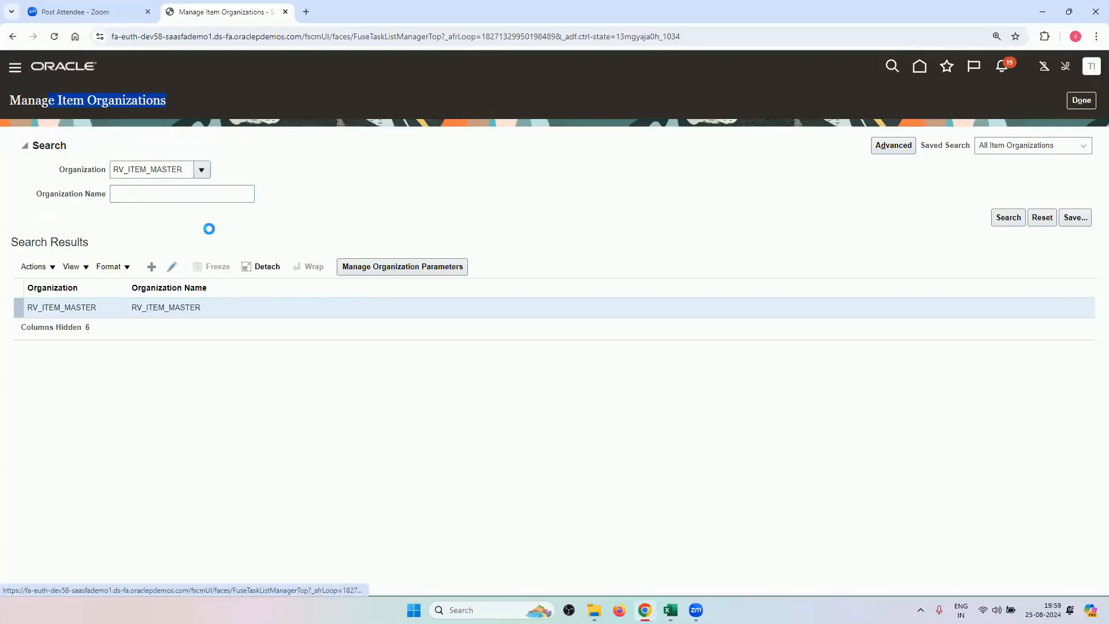
pyautogui.click(191, 214)
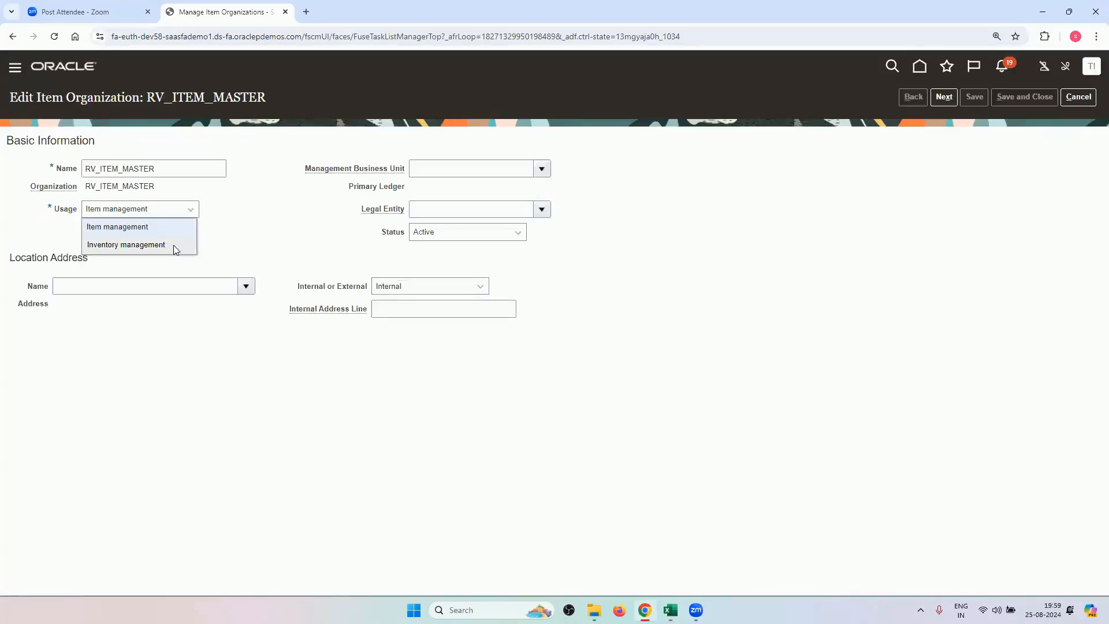
# Step: Check the item and inventory organization tasks in the Excel workbook, and cancel out of RV_ITEM_MASTER's details in Oracle
pyautogui.hotkey('alt', 'Tab')
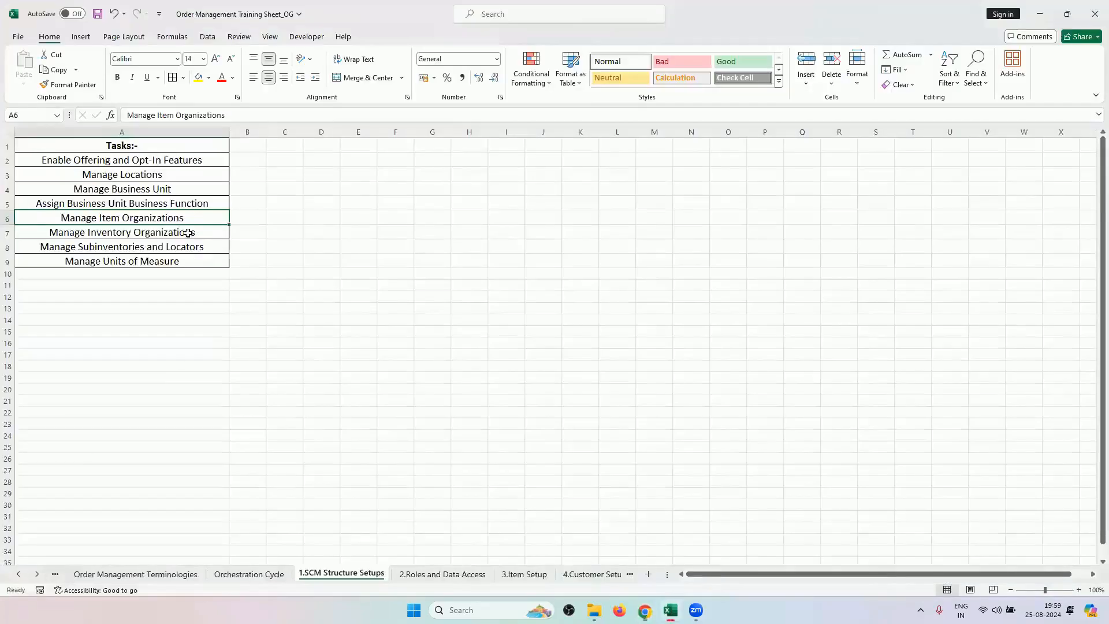
pyautogui.moveTo(190, 231); pyautogui.dragTo(189, 213)
pyautogui.hotkey('alt', 'Tab')
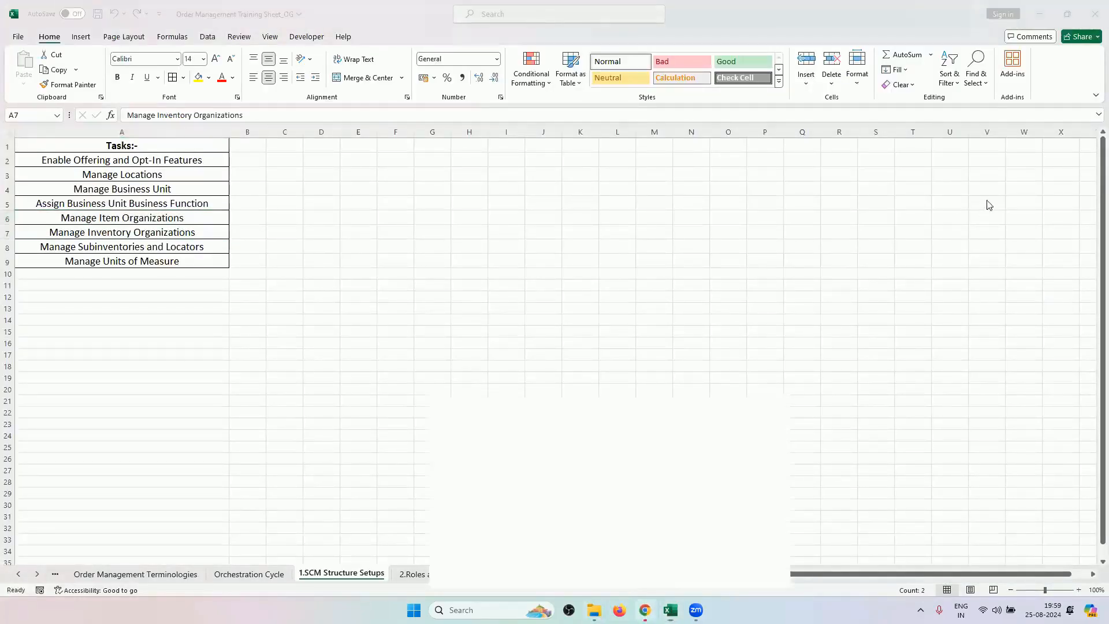
pyautogui.click(1074, 97)
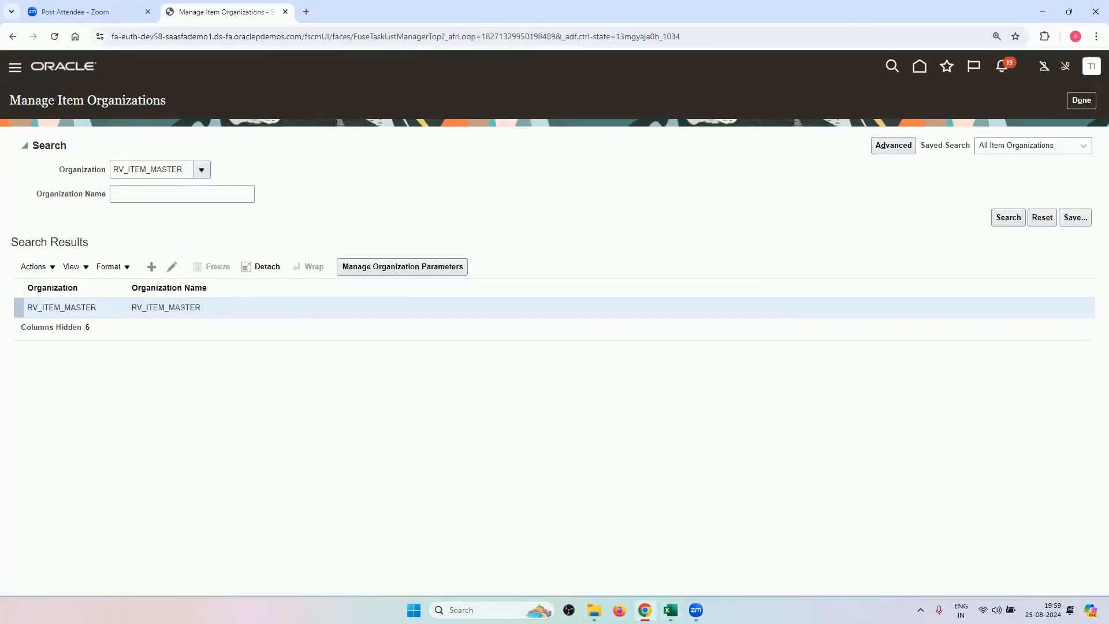
# Step: Look over the Roles and Data Access sheet in the Excel workbook, and highlight all tasks on the SCM Structure Setups sheet
pyautogui.hotkey('alt', 'Tab')
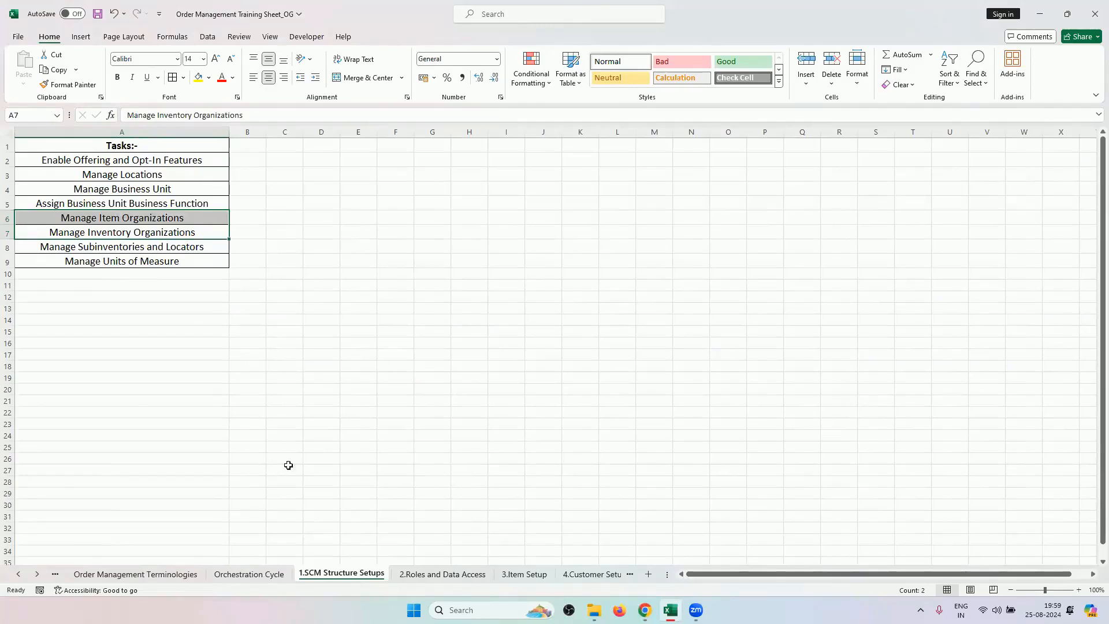
pyautogui.click(442, 576)
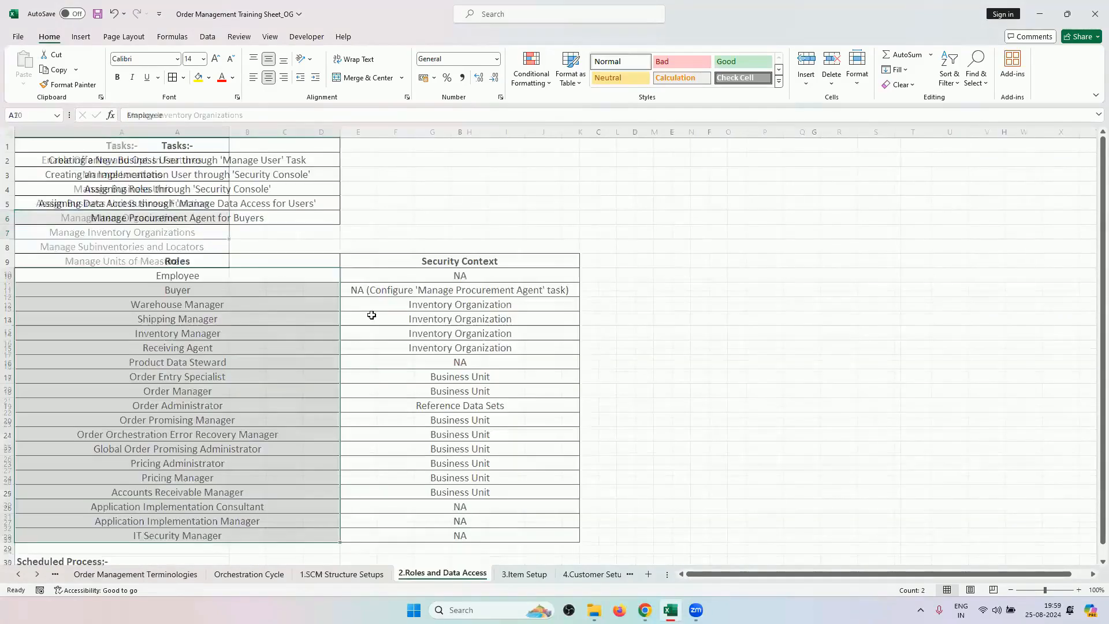
pyautogui.click(372, 317)
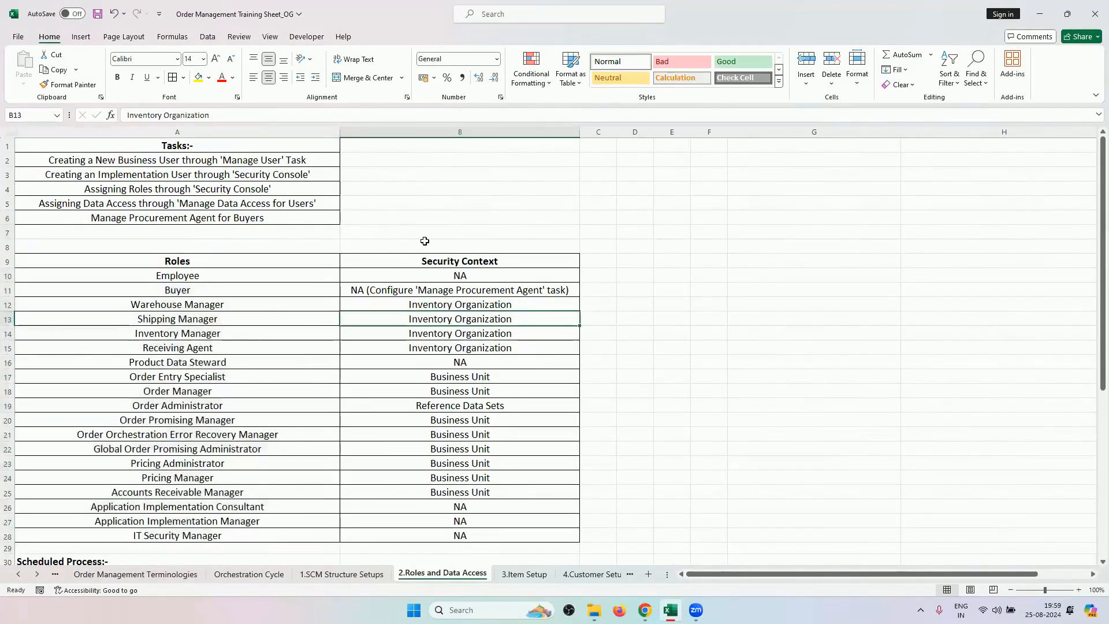
pyautogui.click(525, 574)
pyautogui.click(341, 573)
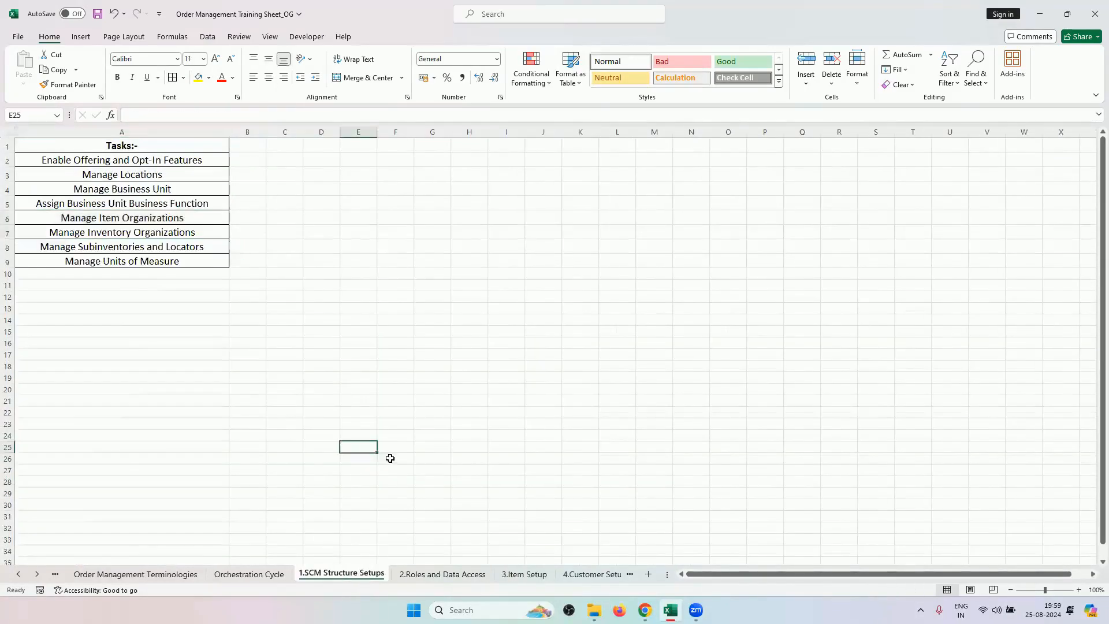
pyautogui.moveTo(188, 162); pyautogui.dragTo(202, 261)
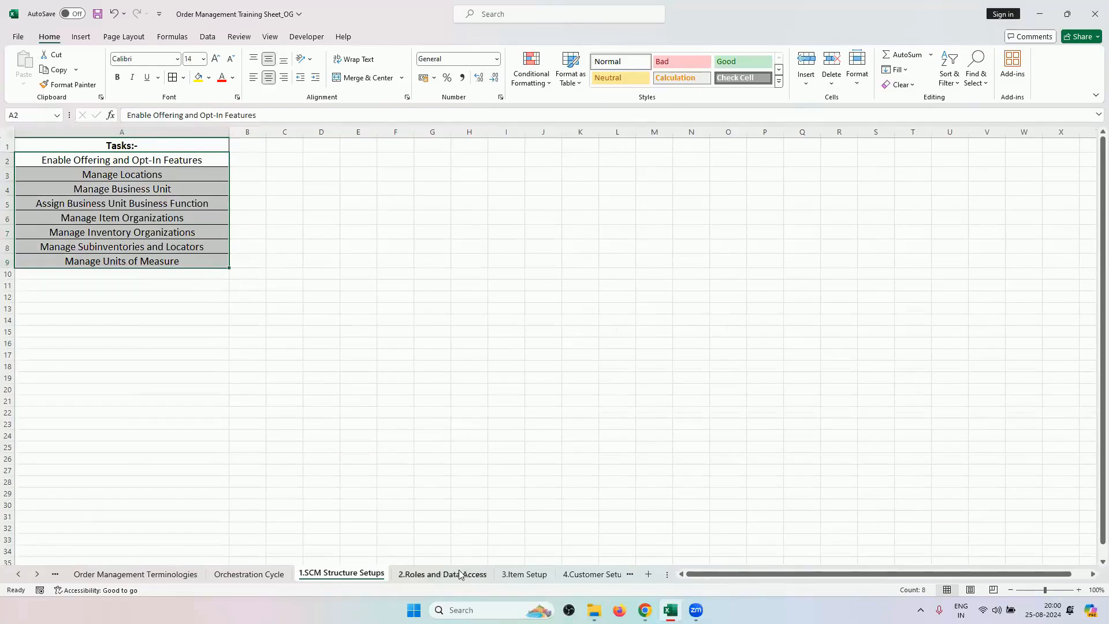
# Step: Look through the workbook's setup sheets from Roles and Data Access to GOP Setups, and return to SCM Structure Setups
pyautogui.hotkey('ctrl', 'pagedown')
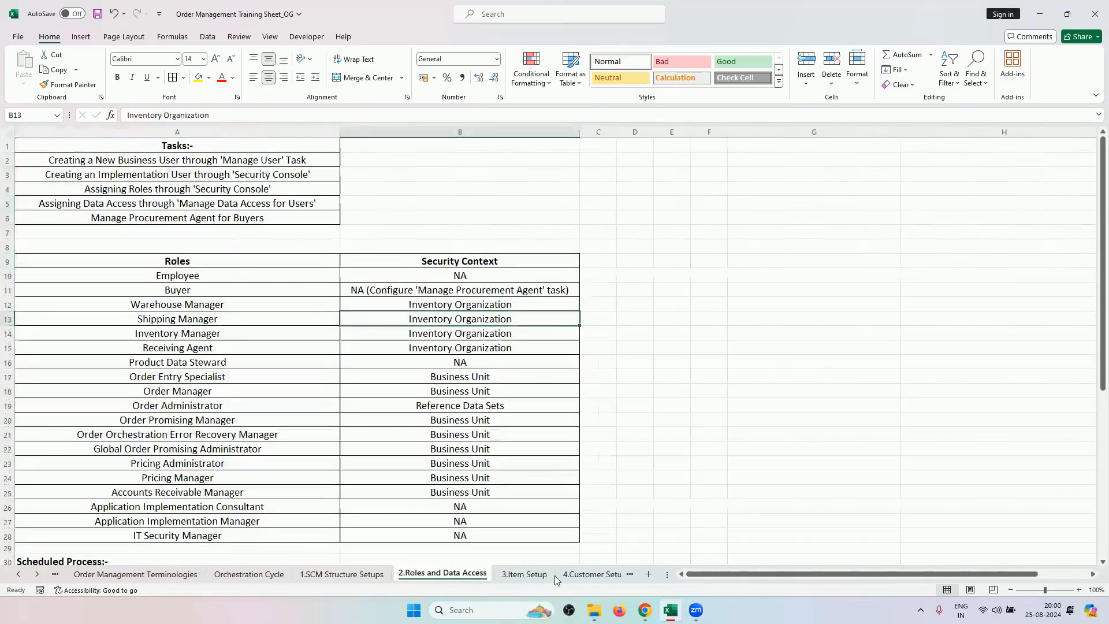
pyautogui.click(523, 574)
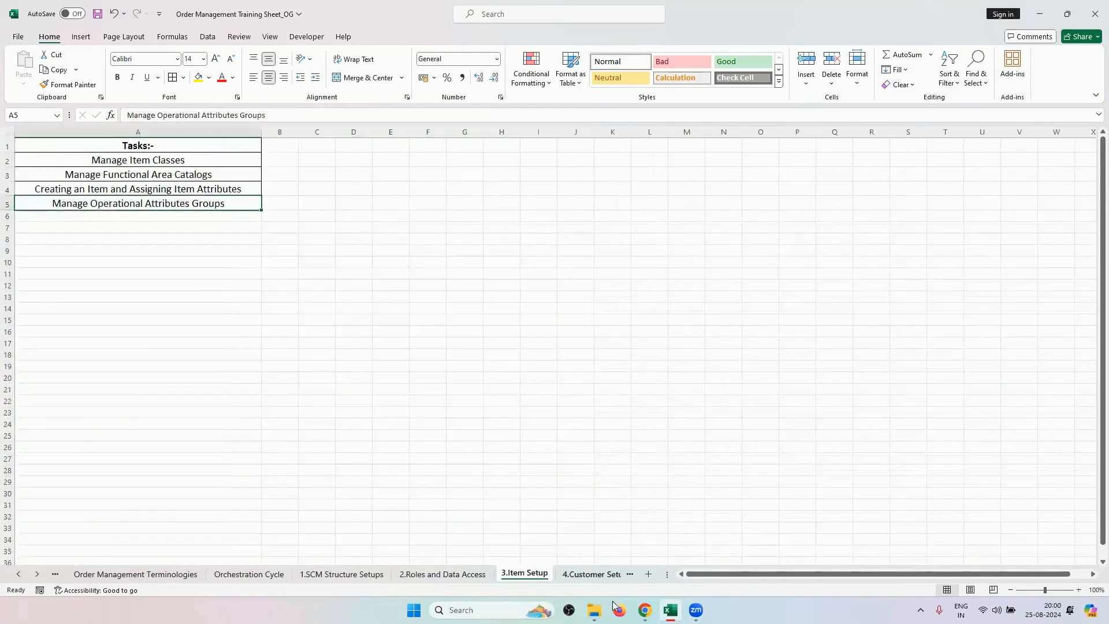
pyautogui.click(592, 574)
pyautogui.hotkey('ctrl', 'pagedown')
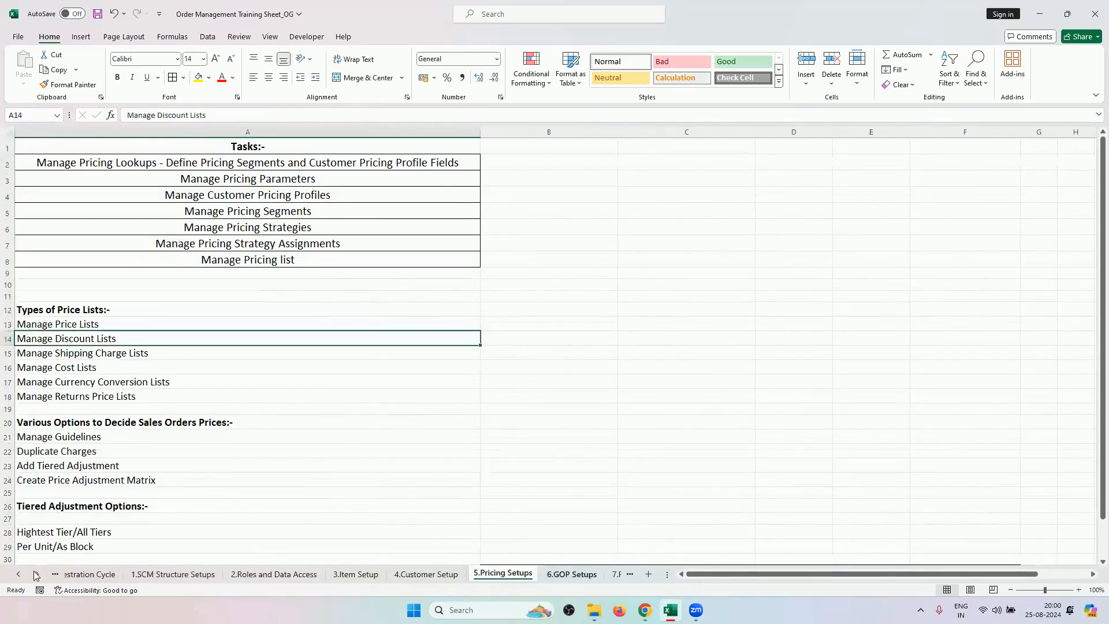
pyautogui.hotkey('ctrl', 'pagedown')
pyautogui.click(18, 574)
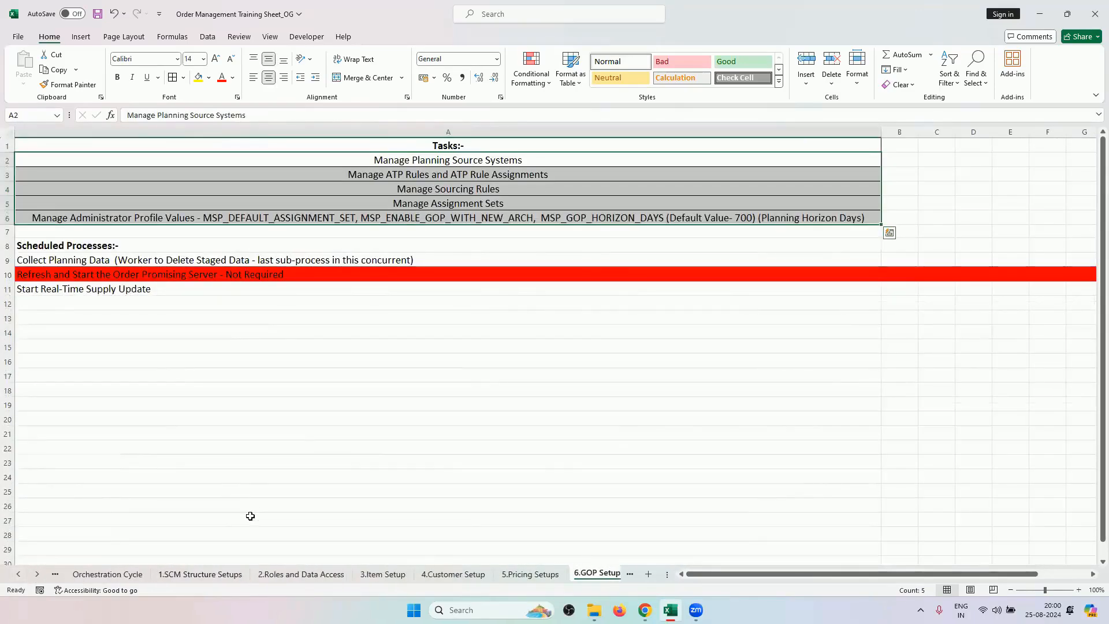
pyautogui.click(222, 574)
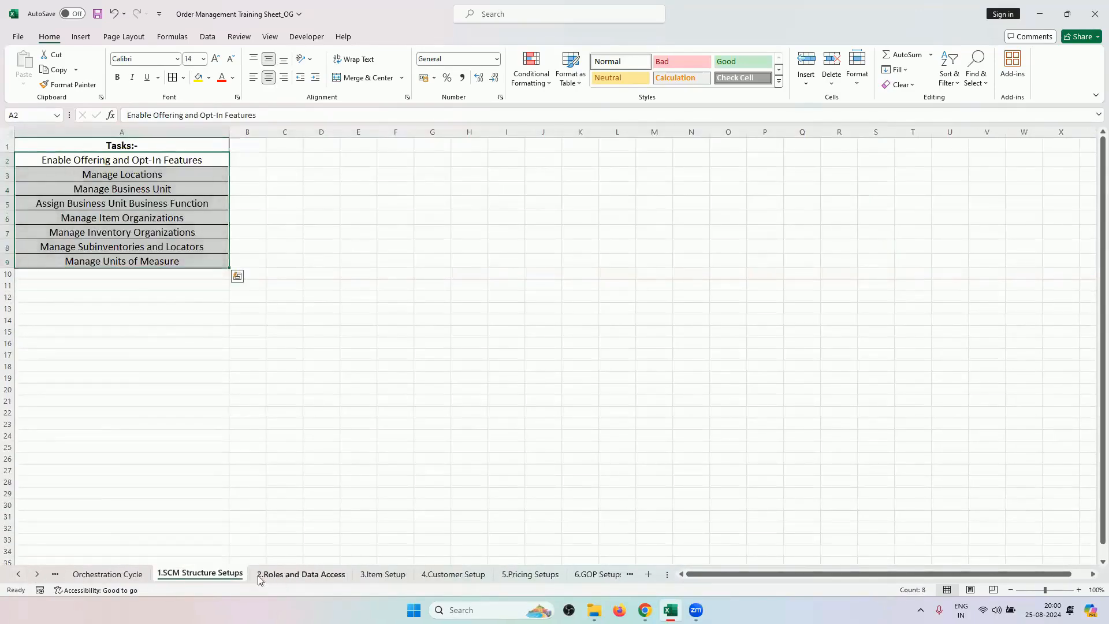
# Step: Review the Roles and Data Access, Customer Setup and Pricing Setups task lists alongside the SCM Structure Setups sheet
pyautogui.click(265, 574)
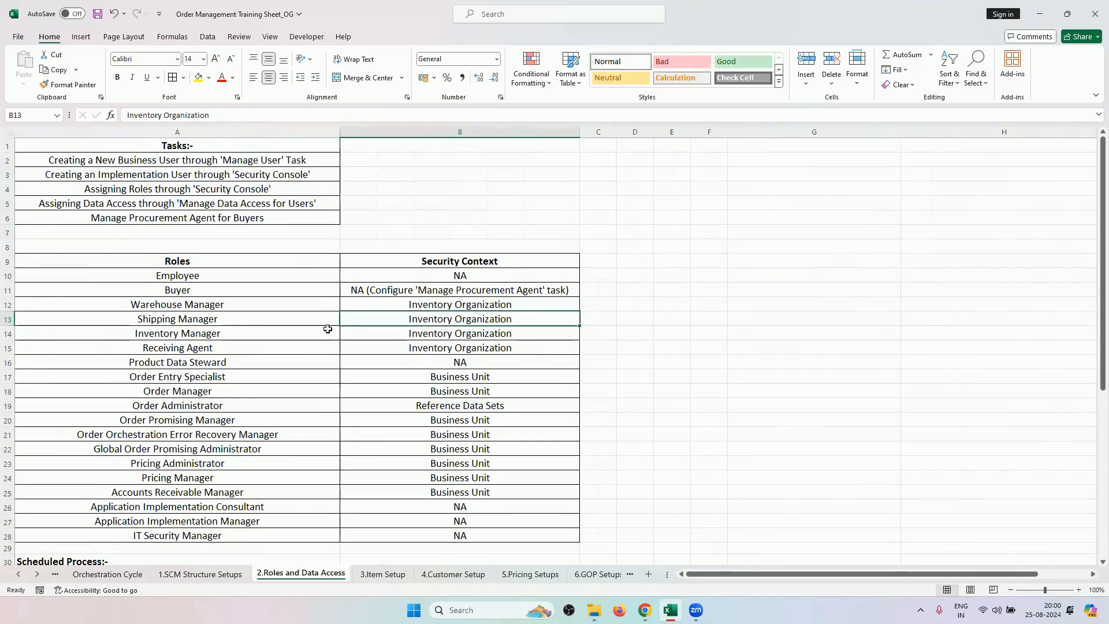
pyautogui.click(401, 574)
pyautogui.click(428, 574)
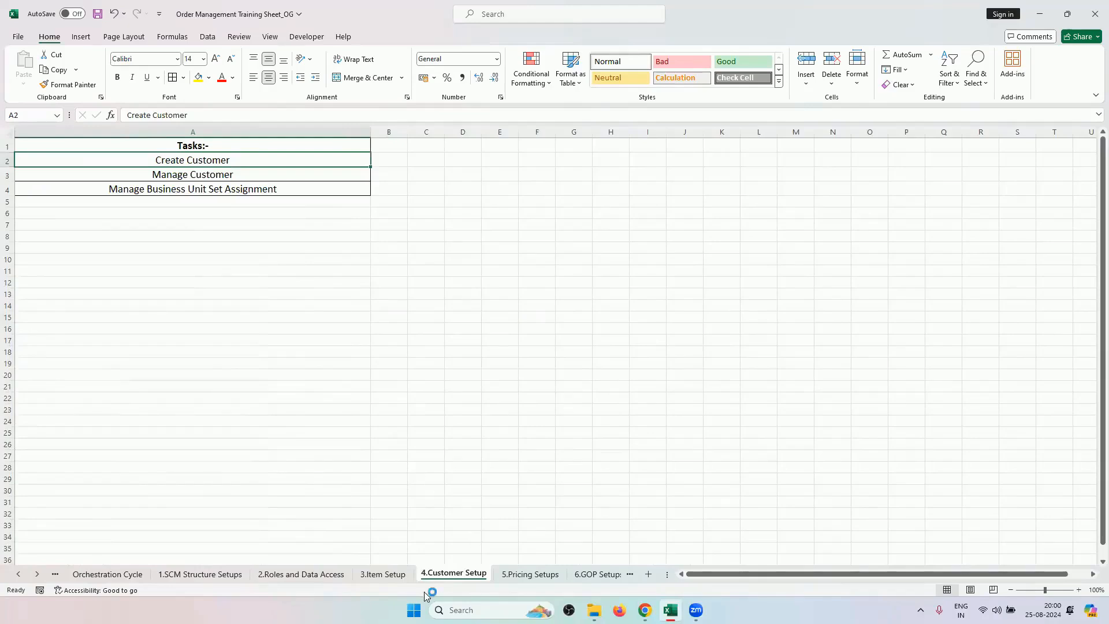
pyautogui.click(205, 574)
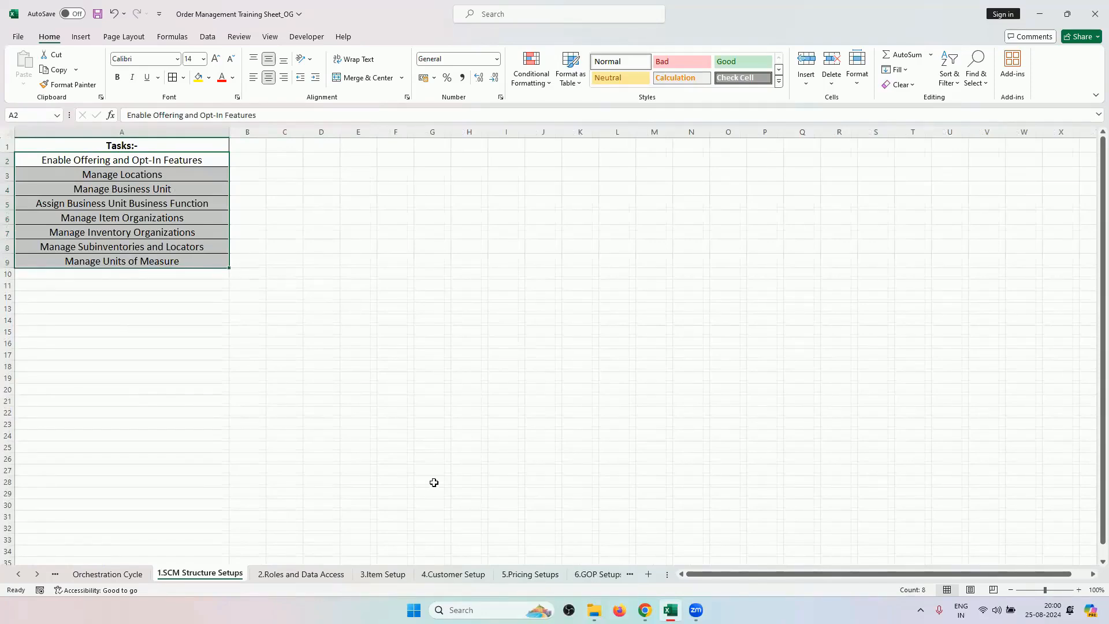
pyautogui.click(464, 577)
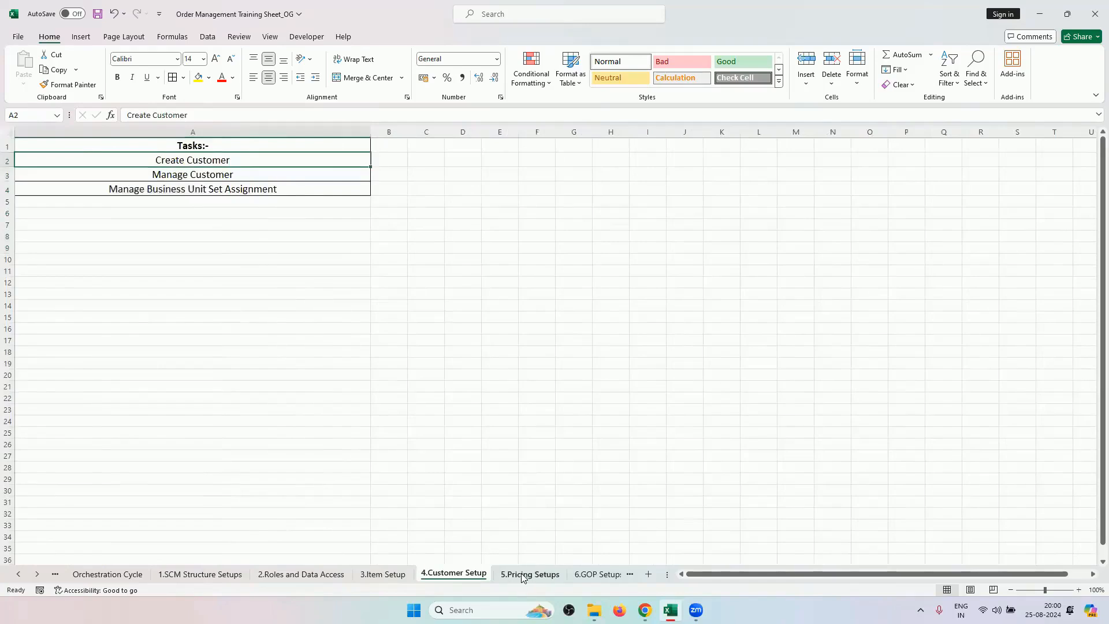
pyautogui.click(522, 576)
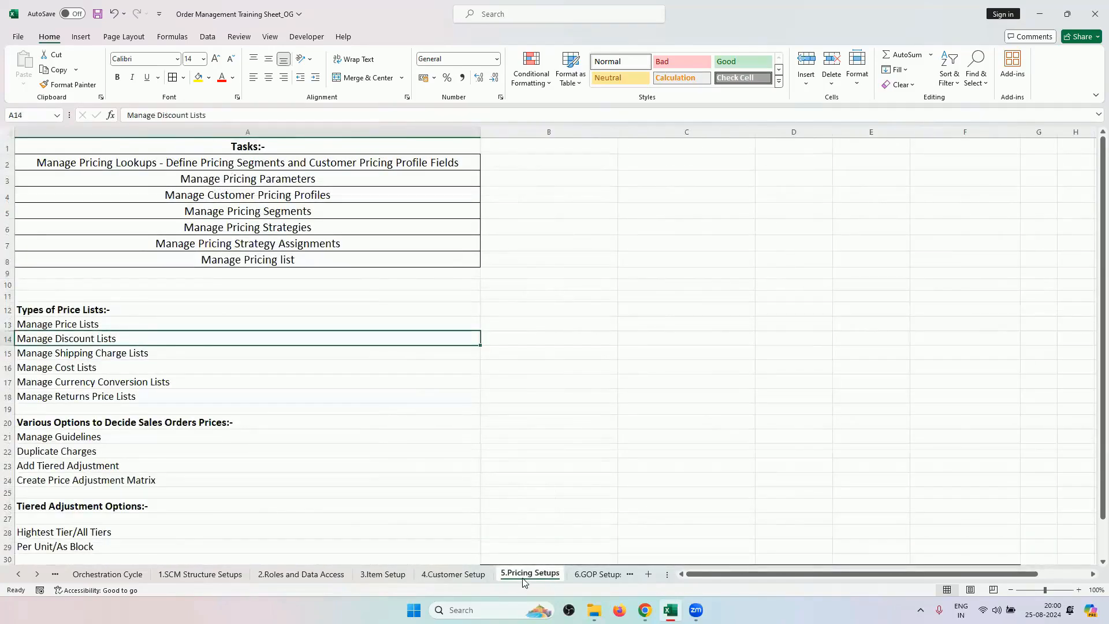
pyautogui.click(178, 575)
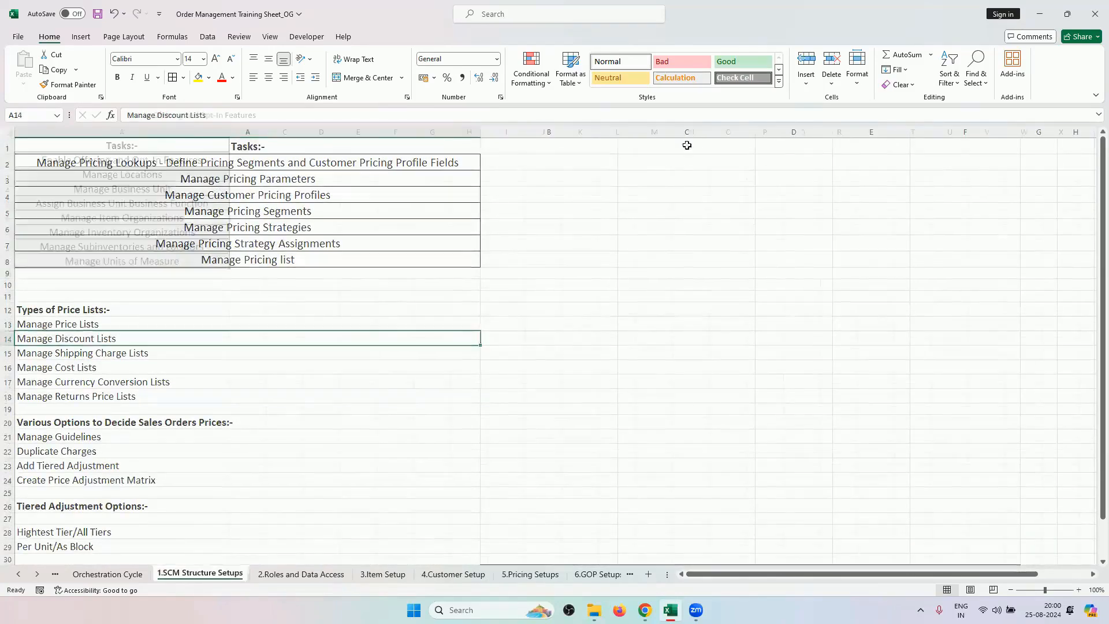